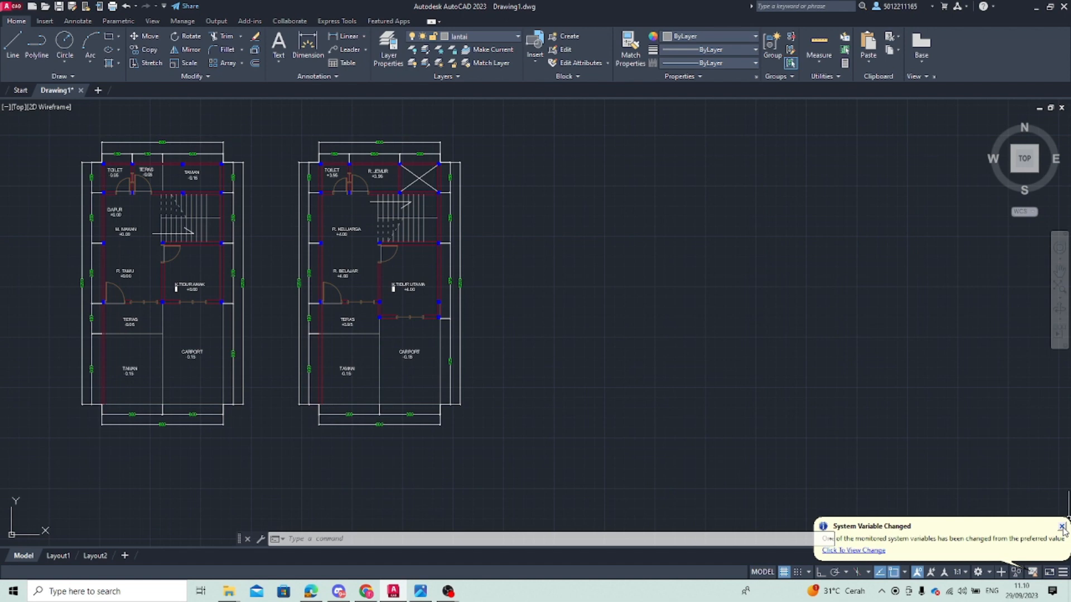
Dismiss the system variable notification and look over the two floor plans
click(1062, 527)
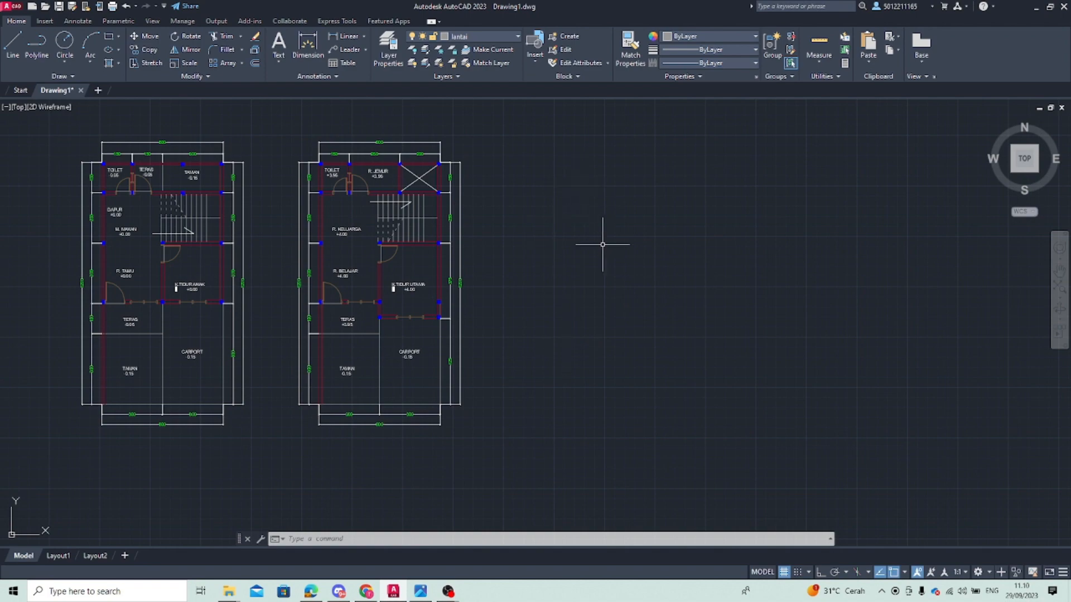
scroll(545, 253, down, 3)
scroll(574, 262, up, 1)
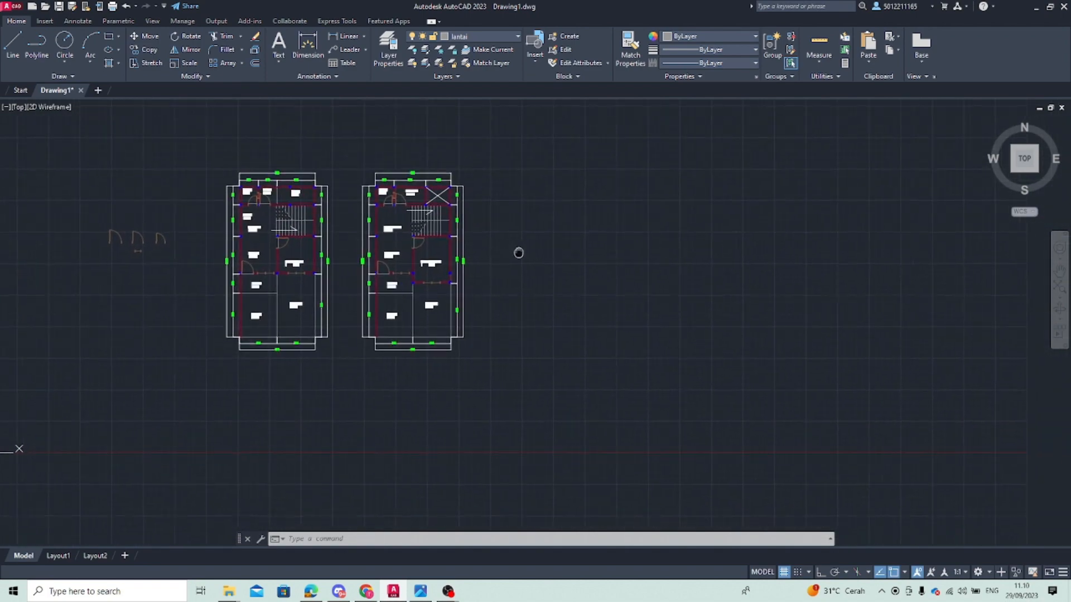
scroll(311, 268, up, 3)
scroll(318, 270, down, 1)
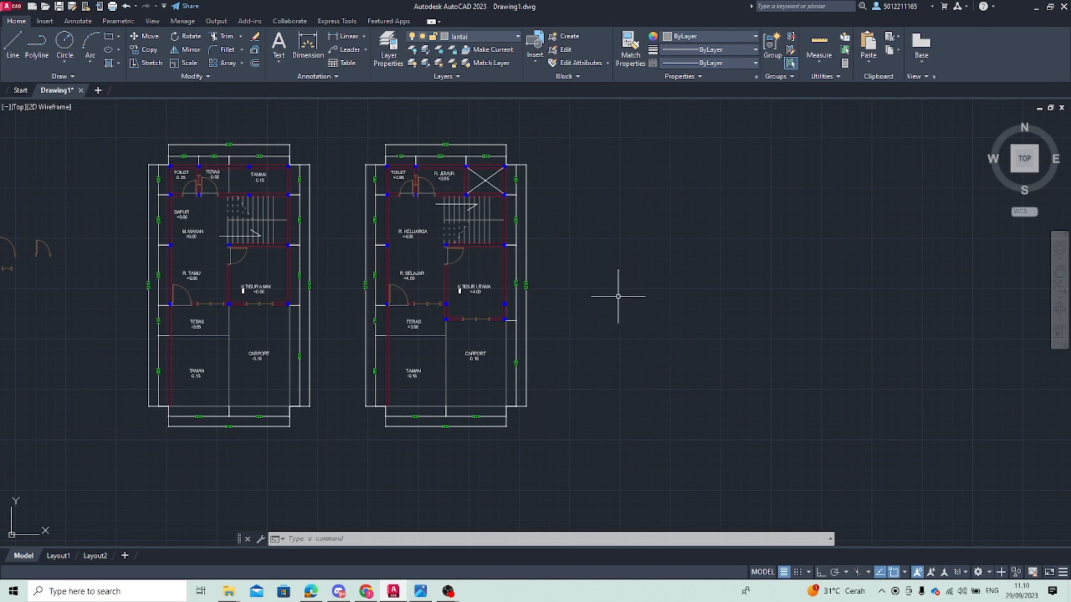
scroll(564, 258, down, 5)
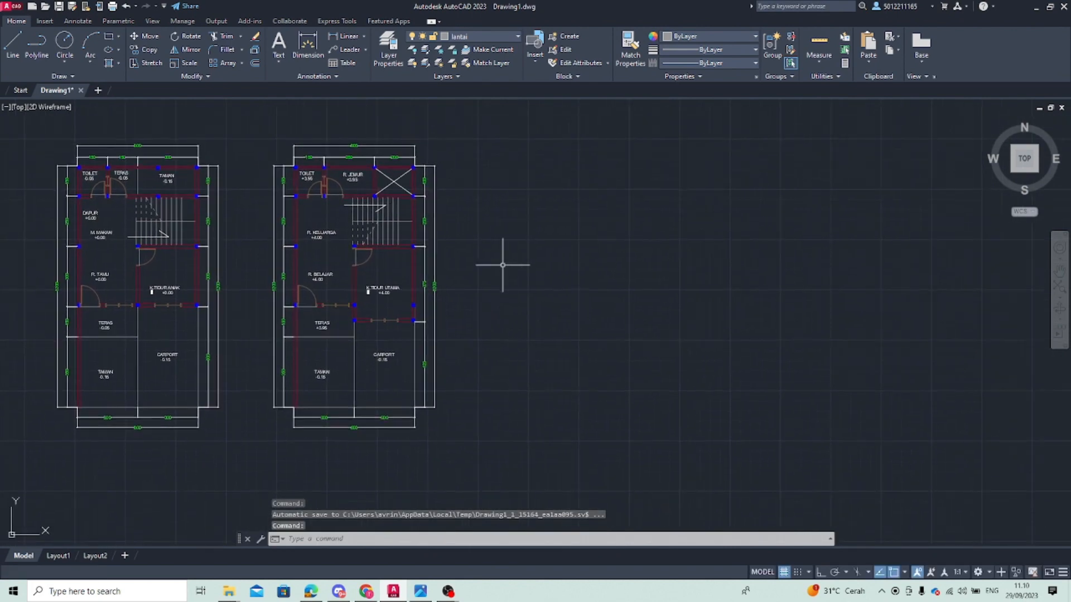
scroll(391, 212, up, 6)
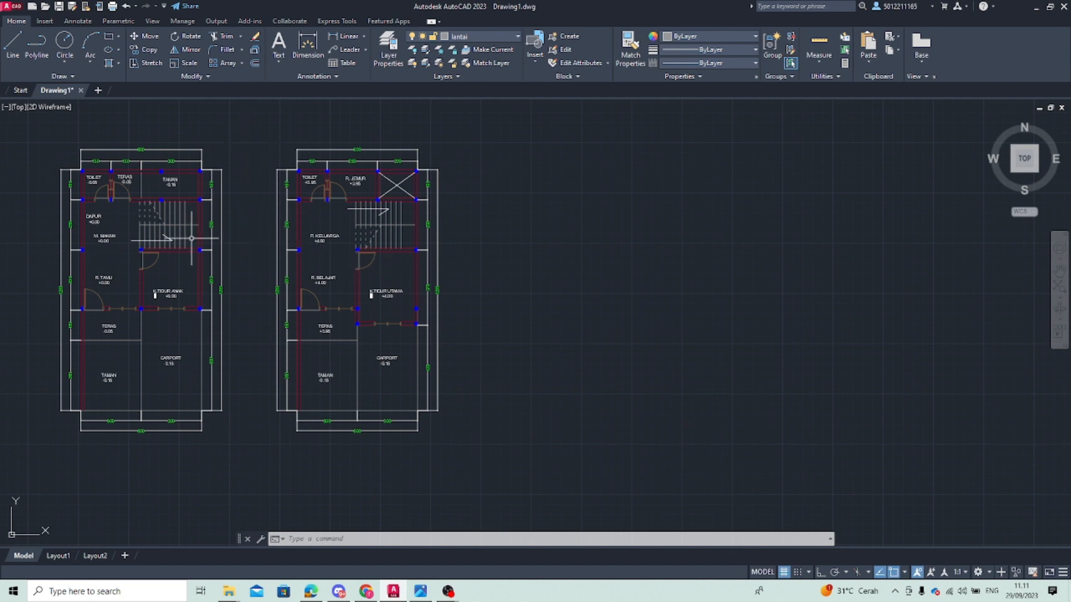
Copy the whole upper floor plan with its dimensions horizontally to the right by about 1220 units, with ortho on
click(254, 122)
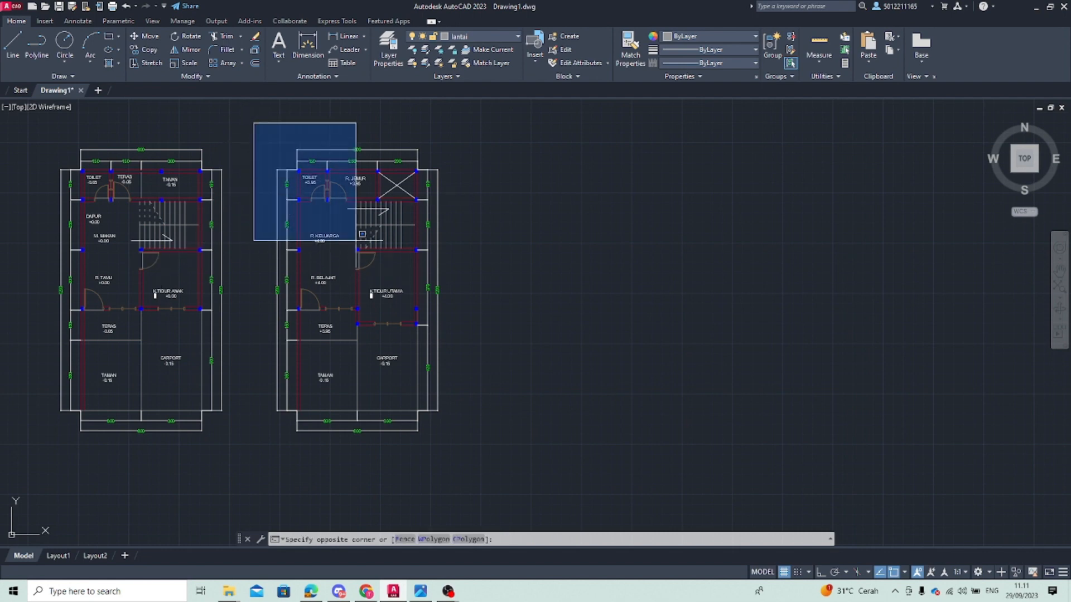
click(484, 444)
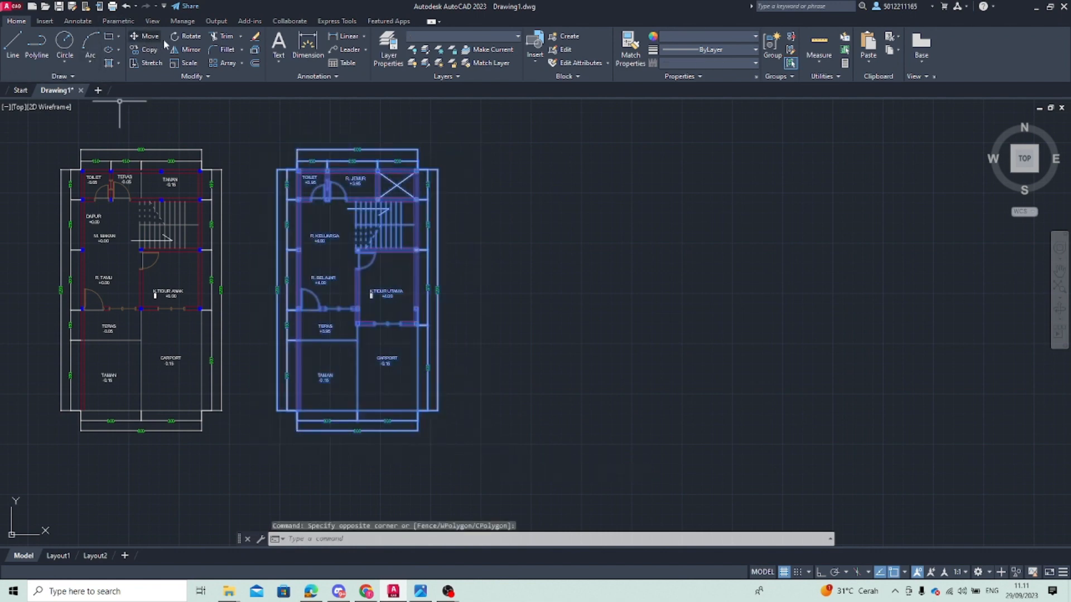
click(146, 49)
scroll(298, 173, up, 4)
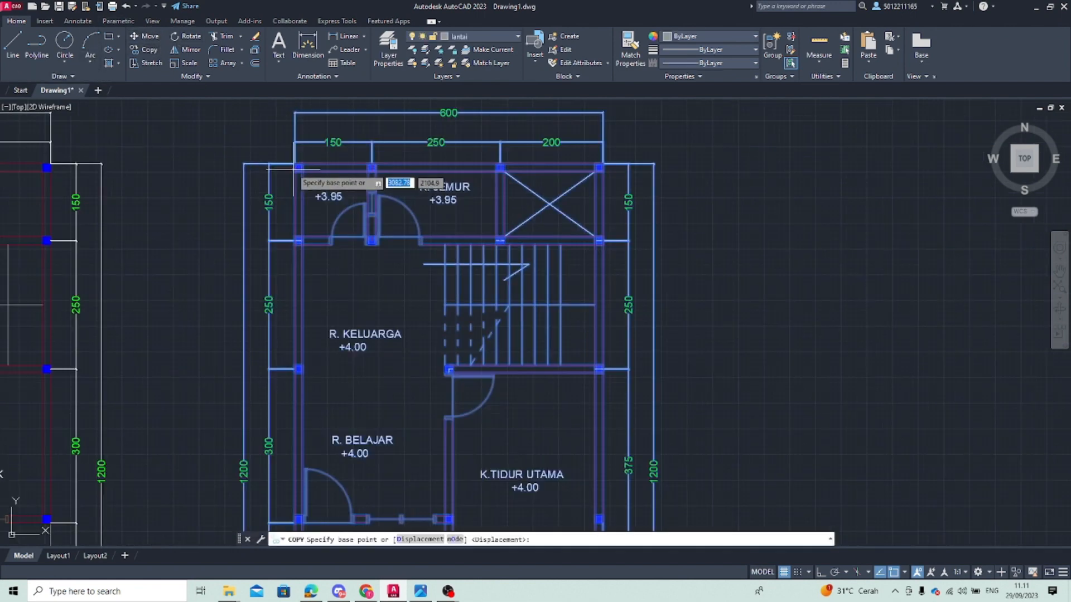
click(299, 168)
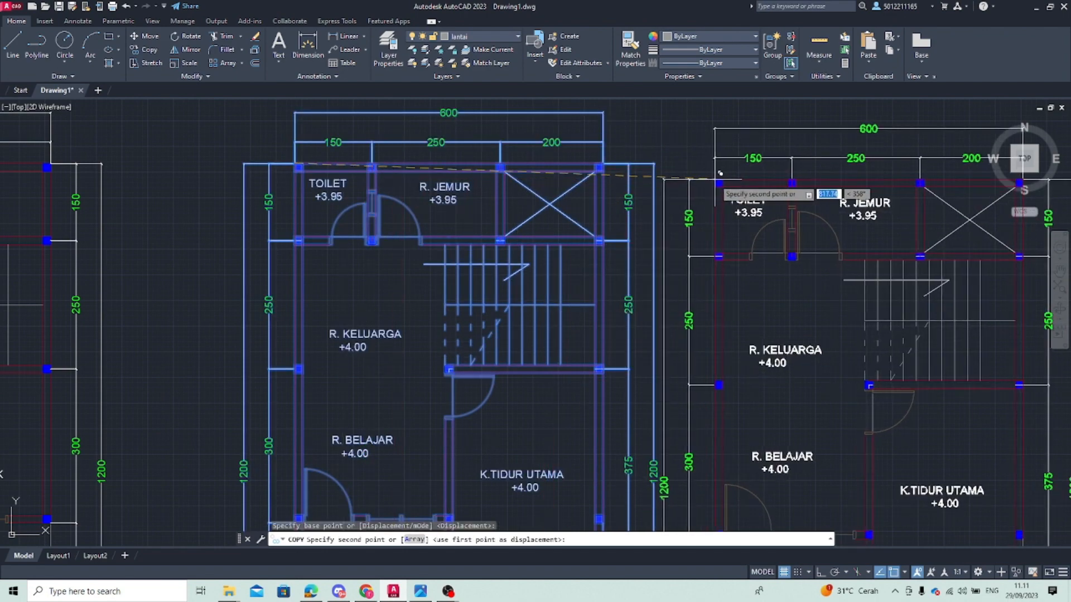
key(F8)
scroll(390, 131, down, 6)
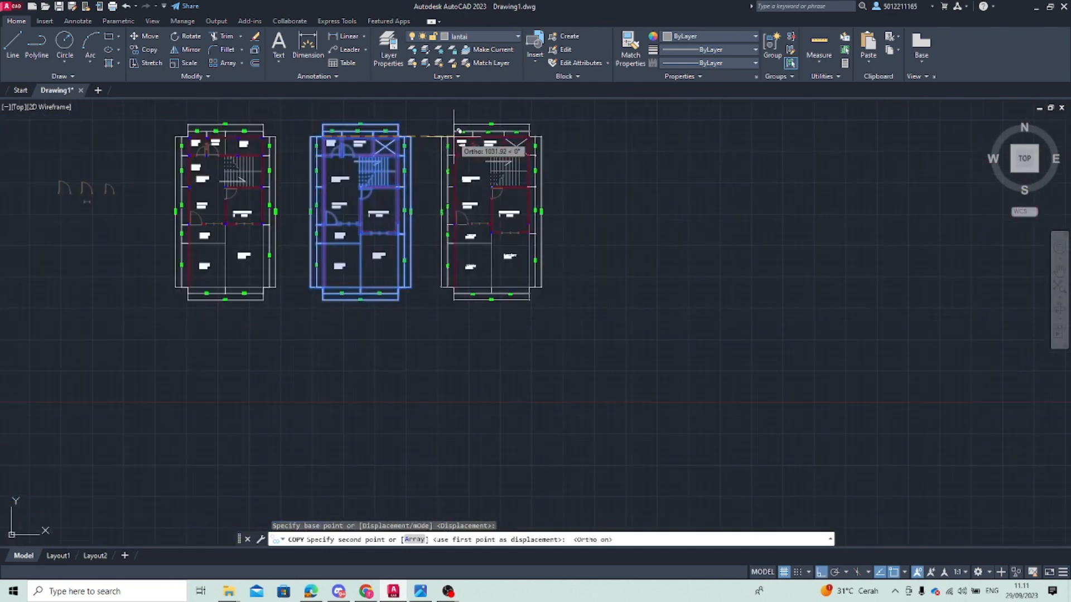
middle_drag(454, 131, 472, 131)
click(494, 134)
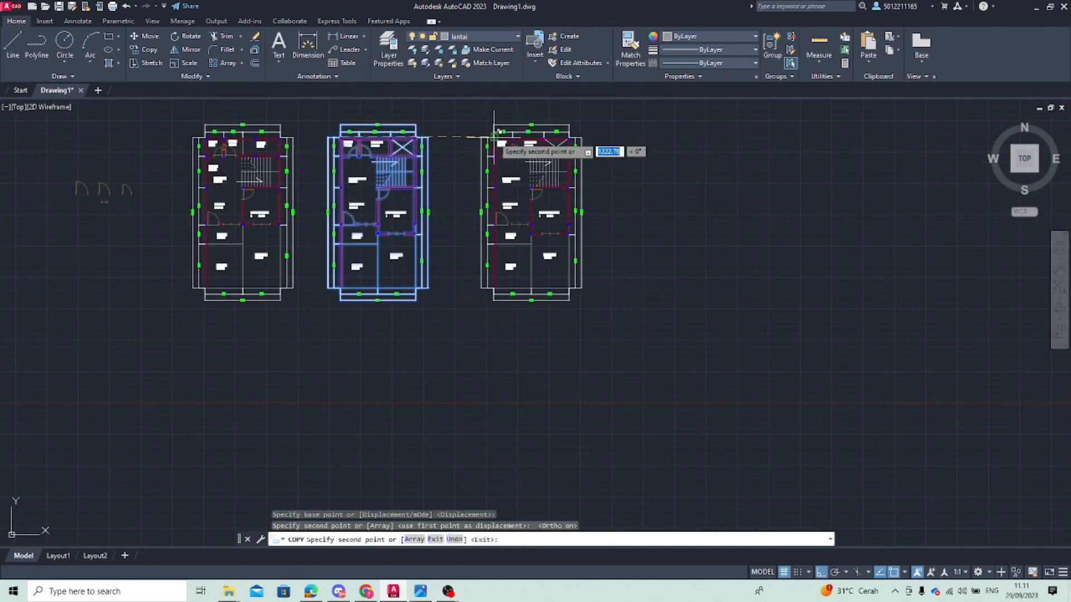
key(Escape)
Erase the dimensions along the right side and the top of the copied plan
scroll(495, 136, down, 3)
middle_drag(548, 253, 503, 280)
click(513, 309)
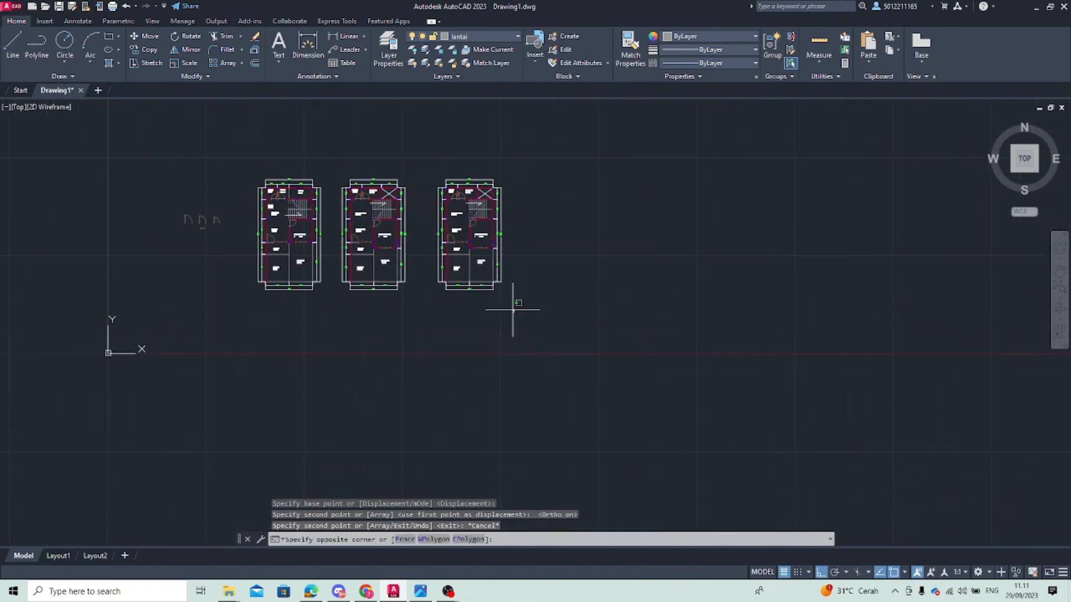
scroll(478, 192, up, 3)
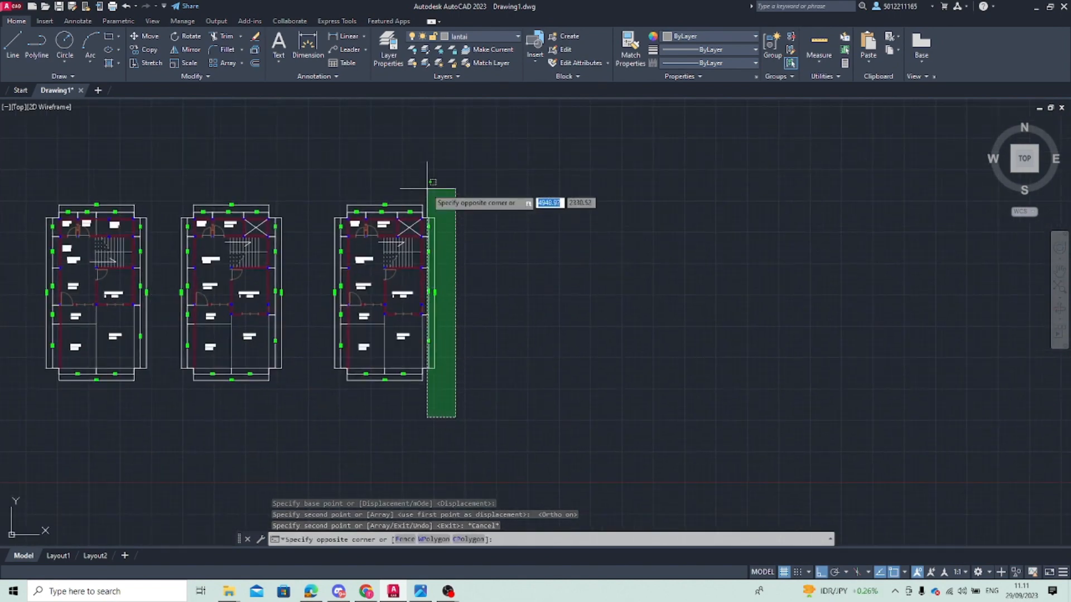
click(428, 189)
key(Delete)
click(427, 211)
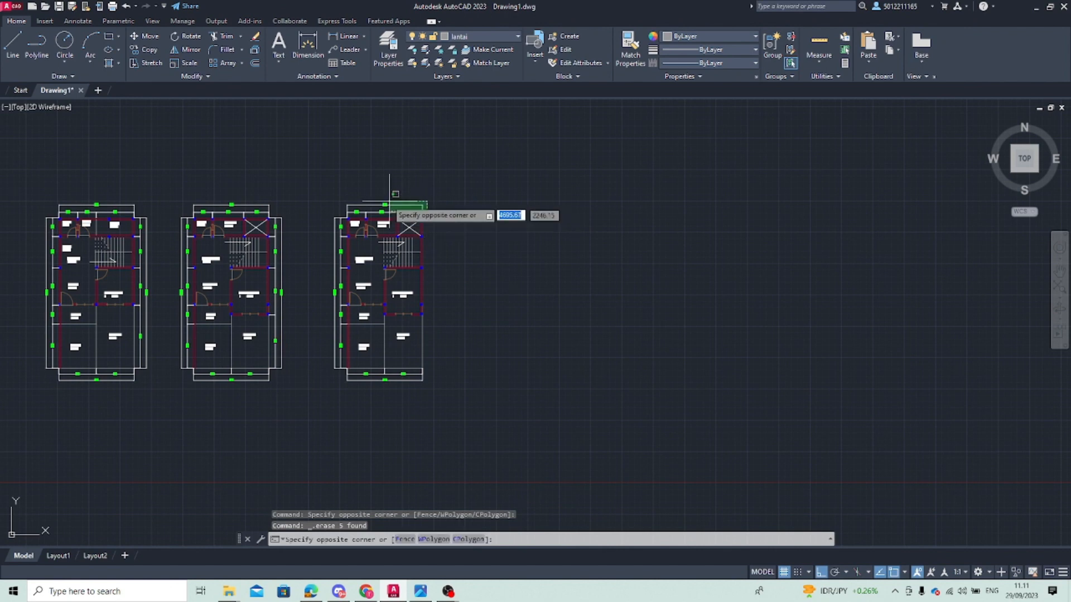
click(326, 195)
key(Delete)
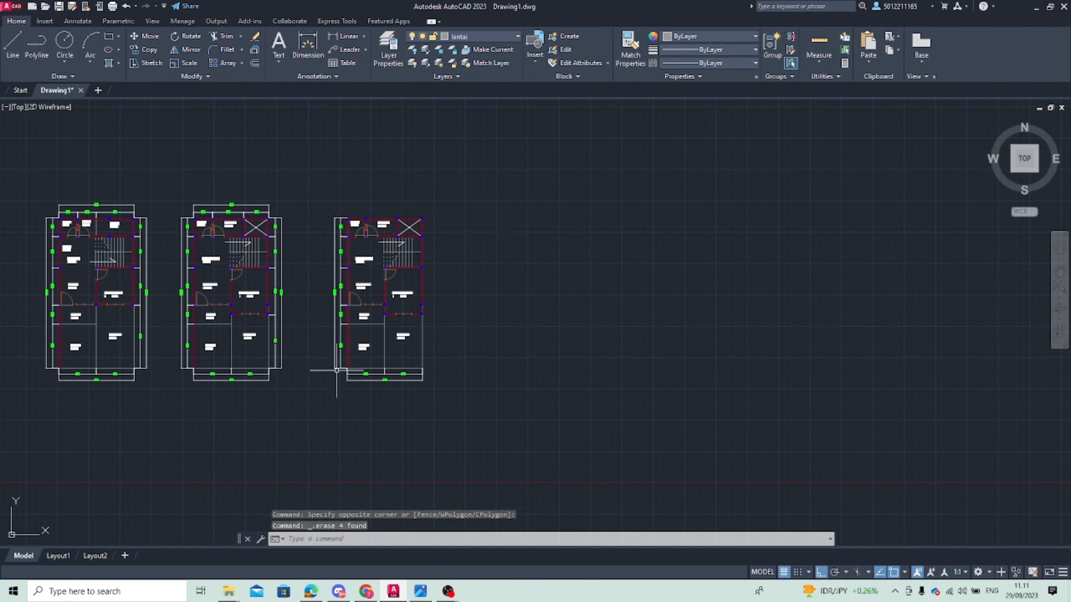
Erase the remaining dimensions along the left side and the bottom of the copied plan
click(343, 378)
click(315, 189)
key(Delete)
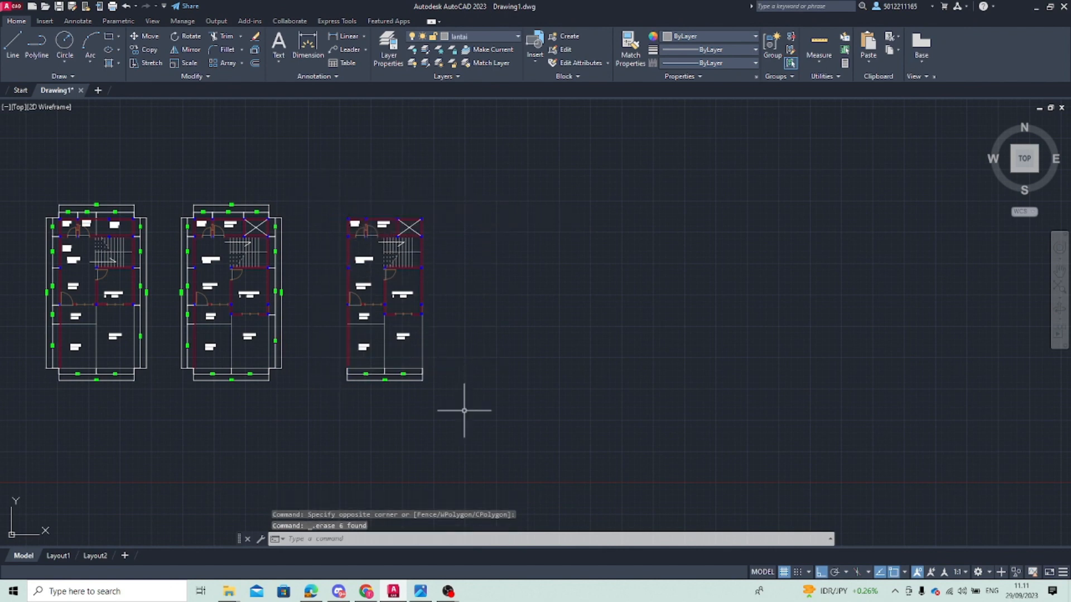
click(452, 407)
click(328, 366)
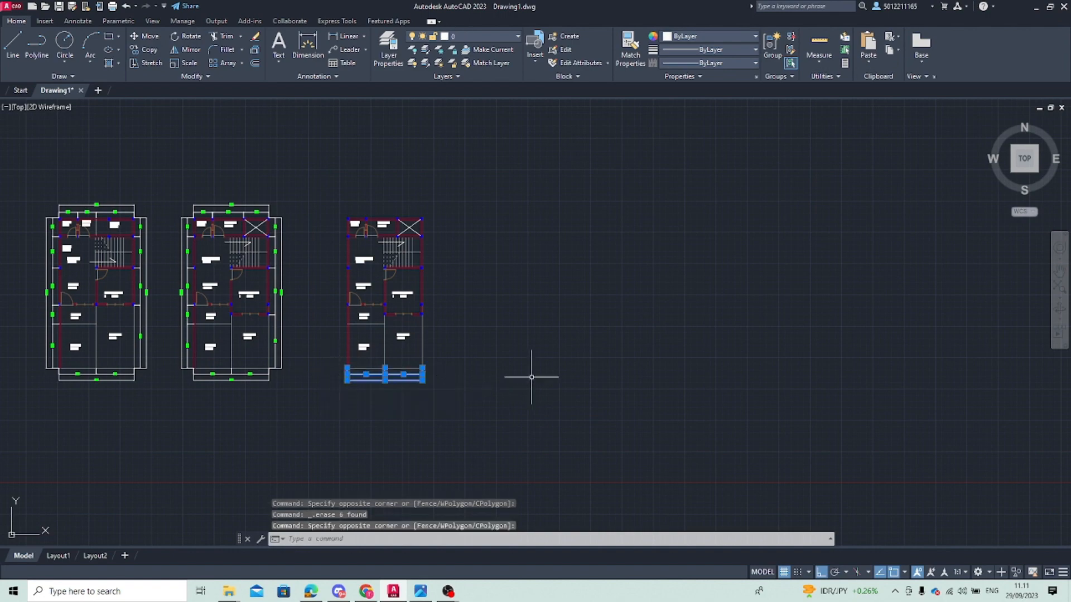
key(Delete)
scroll(399, 273, down, 2)
scroll(342, 237, up, 6)
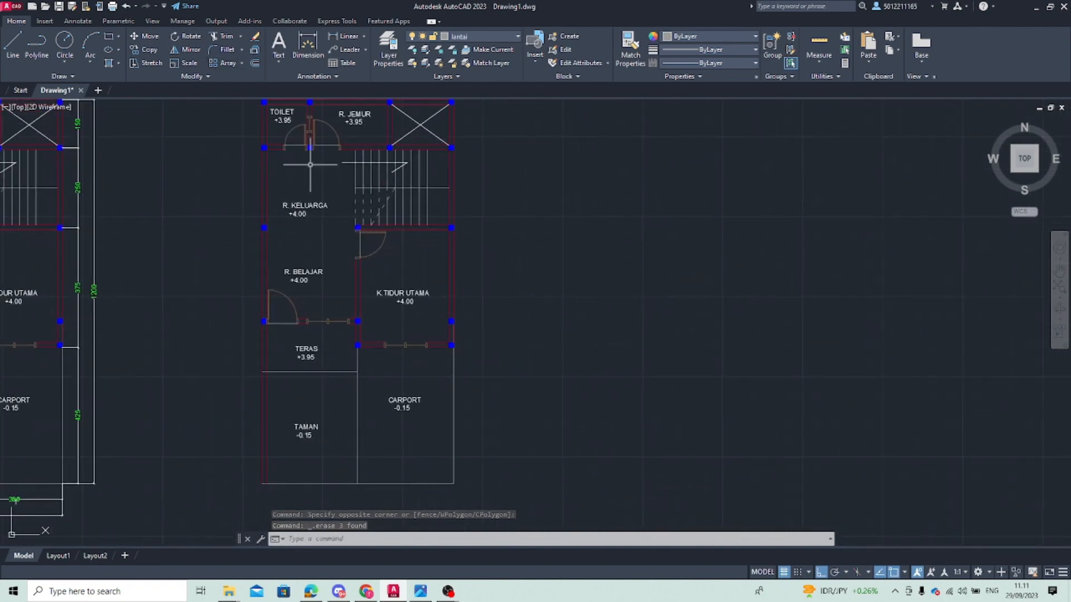
middle_drag(288, 171, 293, 253)
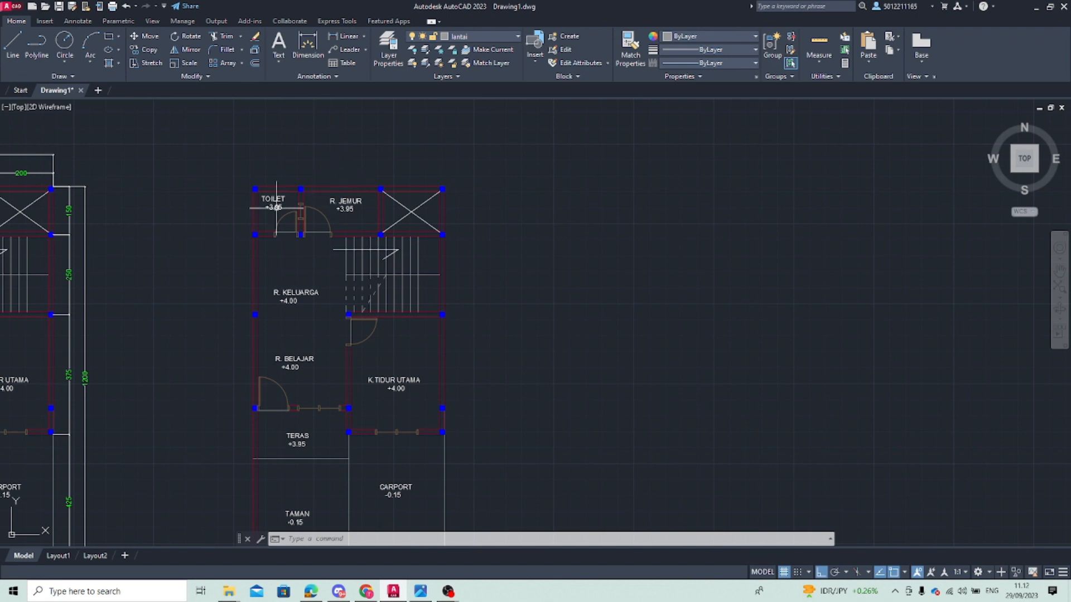
scroll(282, 222, down, 3)
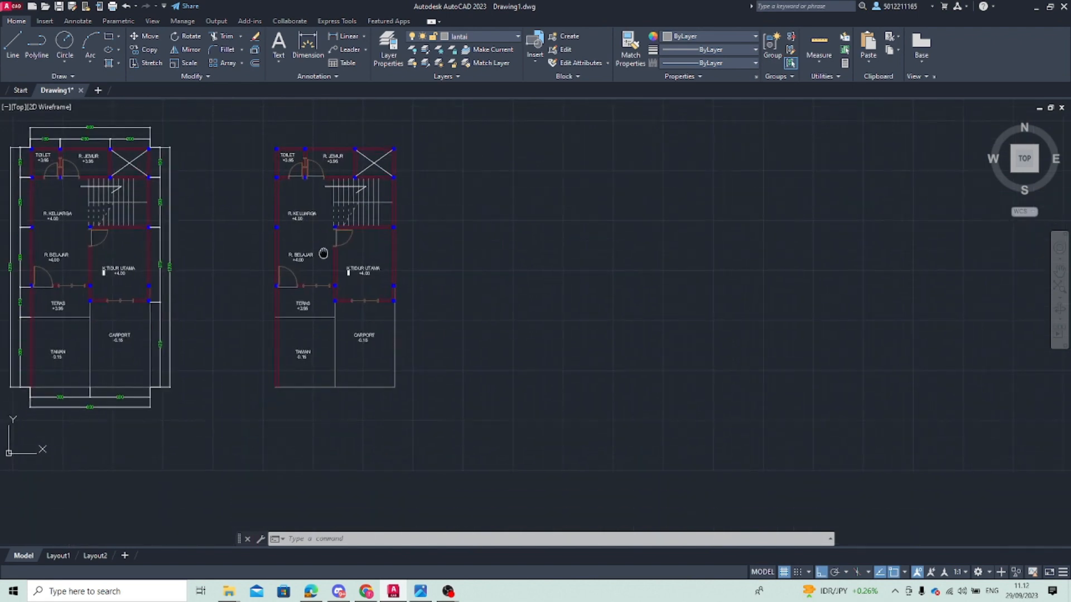
middle_drag(235, 270, 252, 309)
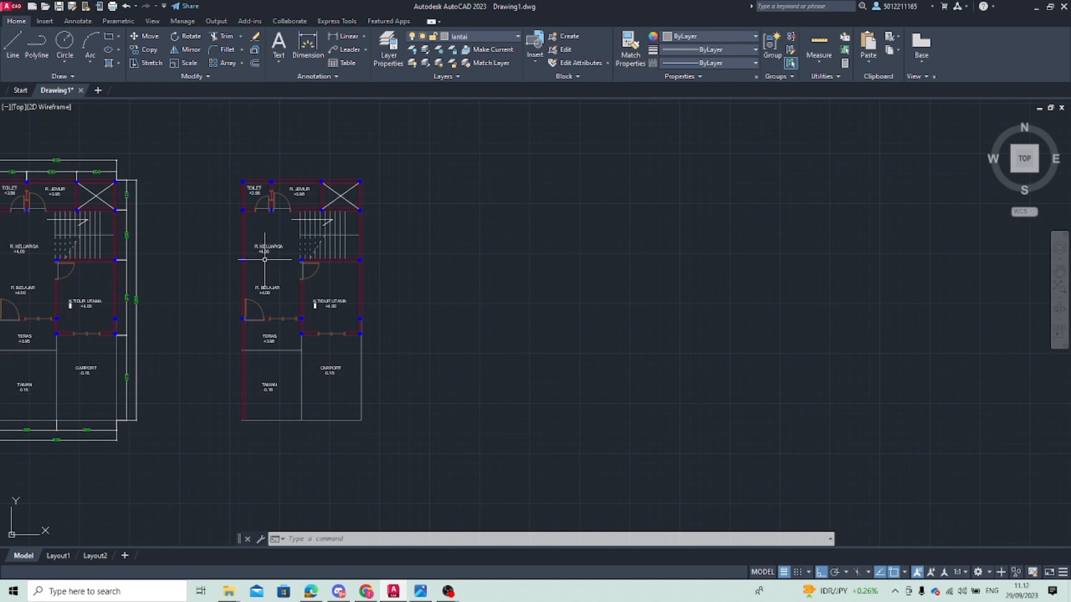
Start a polyline at the copied plan's upper-left outer corner, tracing the toilet's top and right walls and the R. JEMUR lower wall to the right edge
text(l)
key(Return)
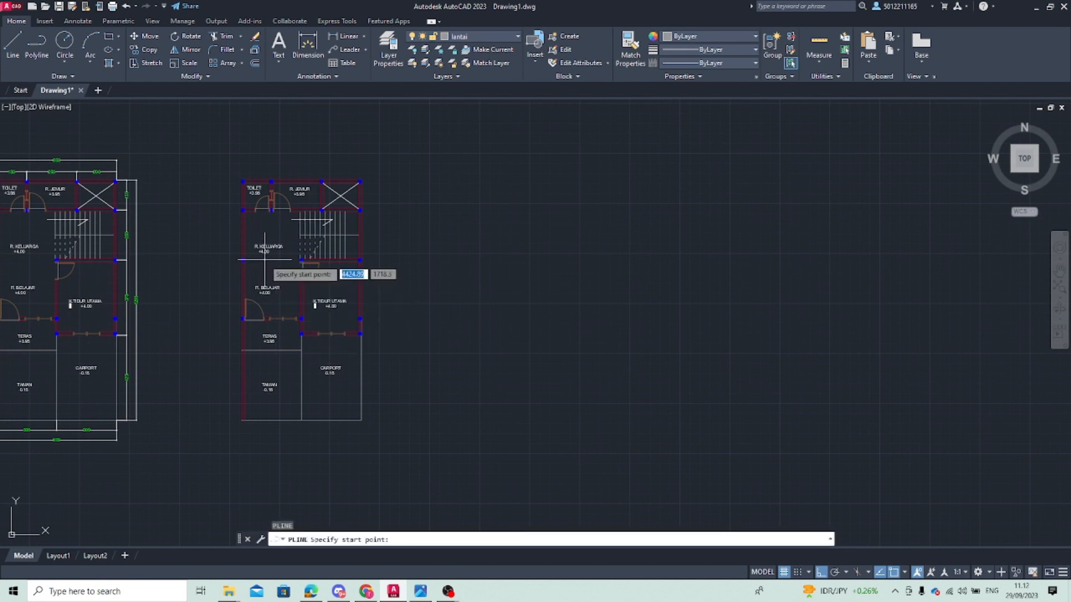
scroll(261, 191, up, 2)
scroll(257, 196, up, 3)
middle_drag(242, 193, 265, 193)
scroll(273, 207, down, 3)
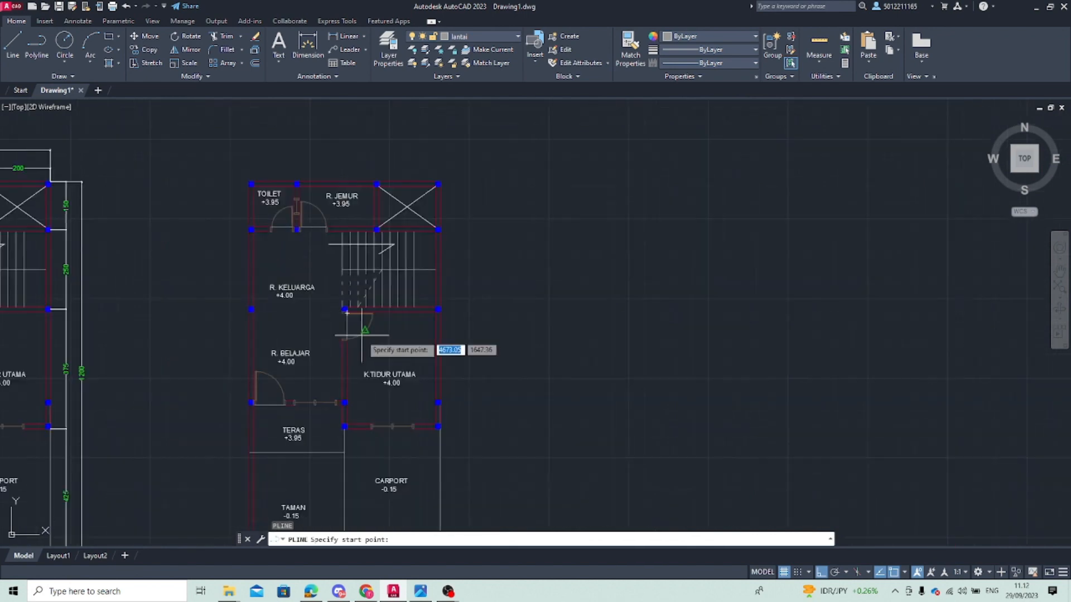
middle_drag(324, 412, 258, 314)
middle_drag(220, 264, 234, 416)
scroll(189, 260, up, 5)
click(223, 202)
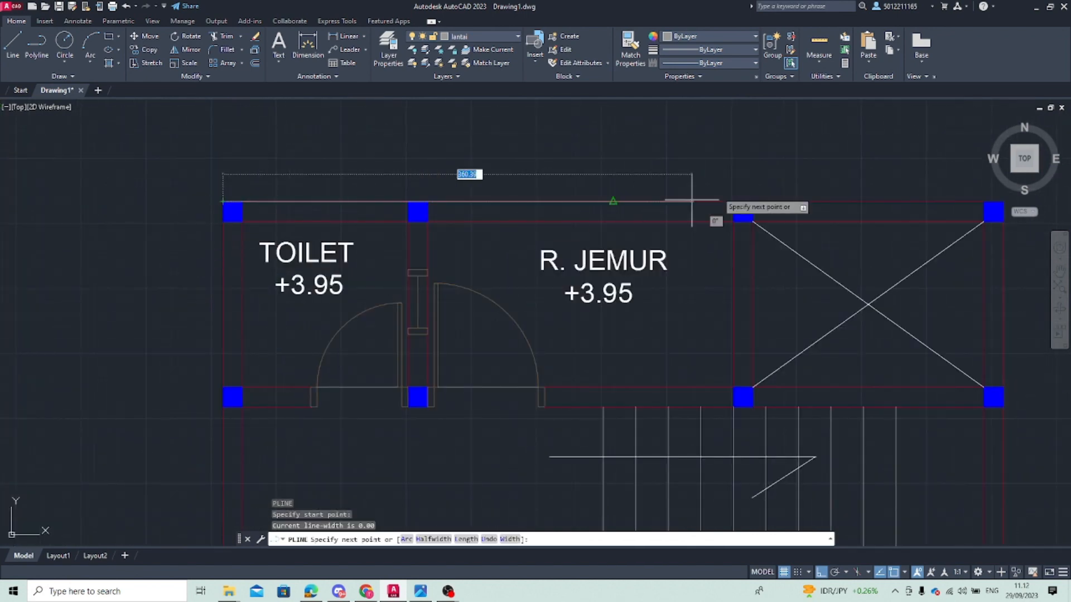
click(428, 202)
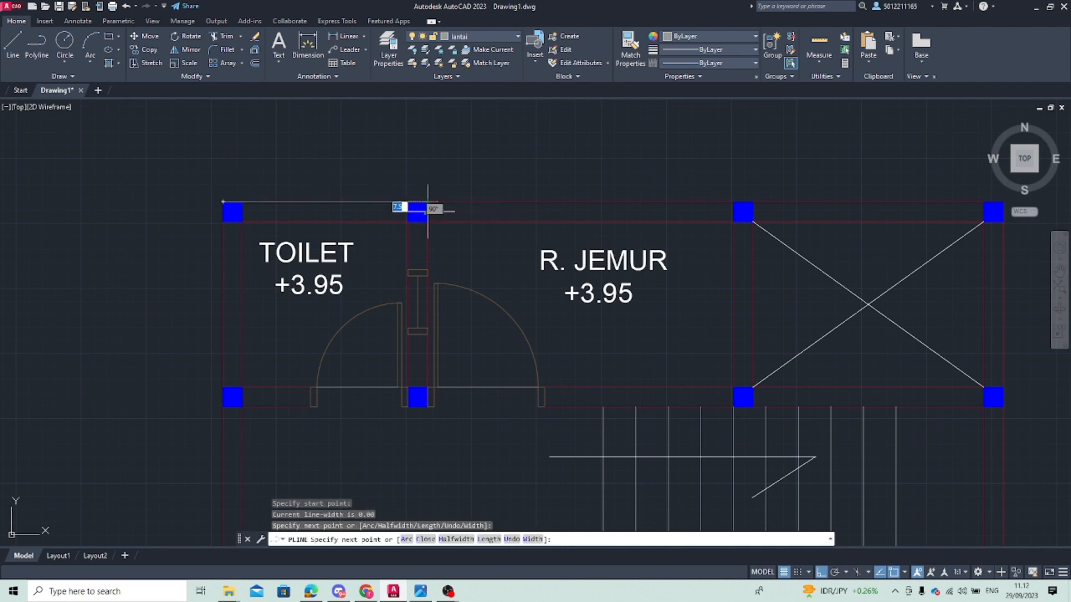
click(428, 388)
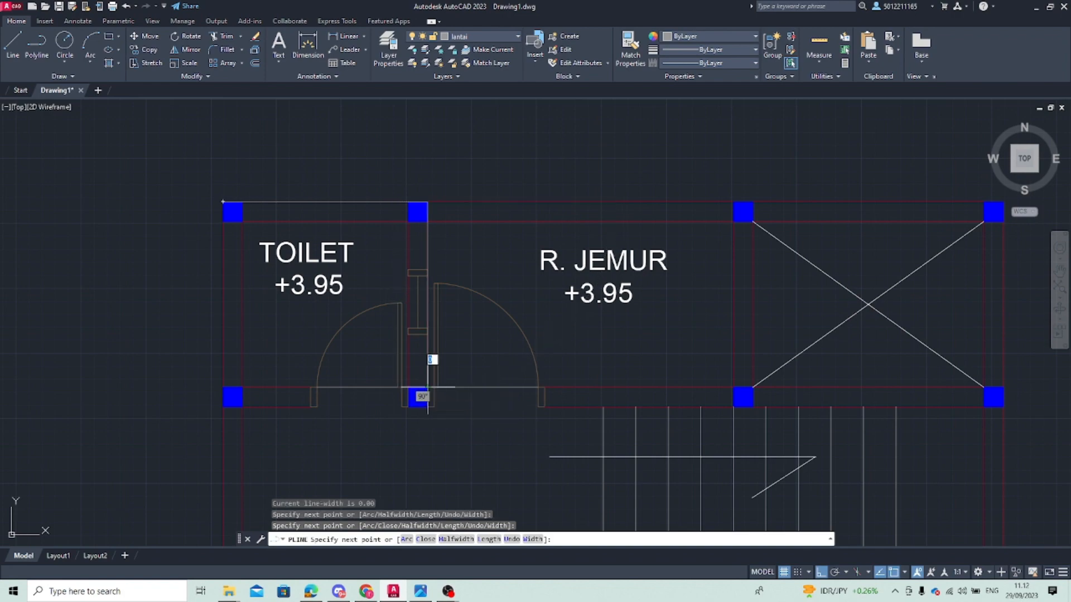
click(1003, 387)
Continue the polyline down the right edge, along the K.TIDUR UTAMA and R. BELAJAR front walls, and up the left edge to the toilet corner
scroll(1003, 387, down, 5)
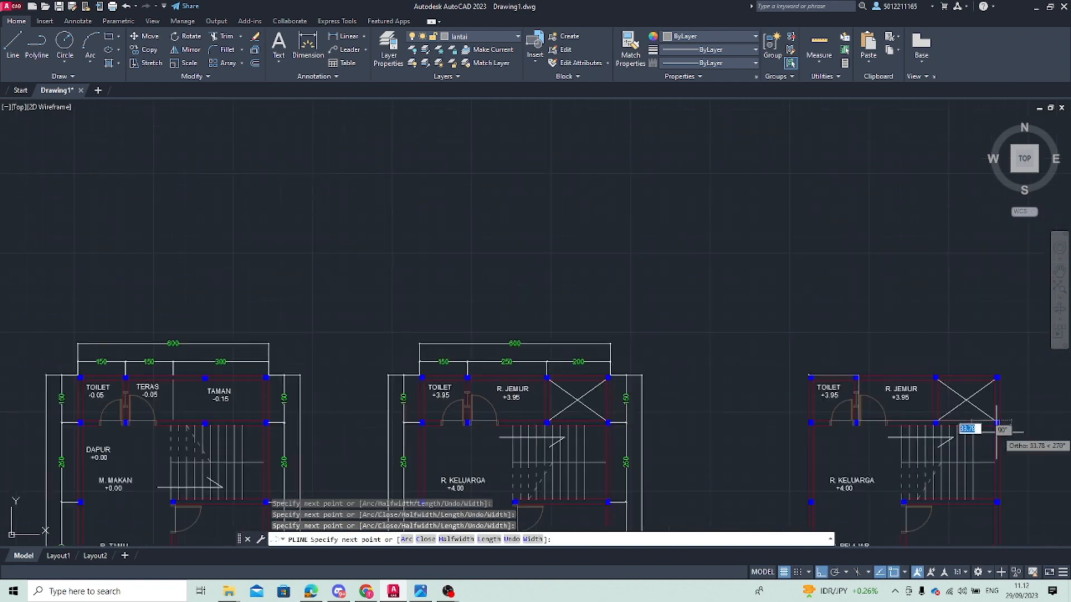
middle_drag(970, 429, 513, 295)
scroll(512, 299, up, 5)
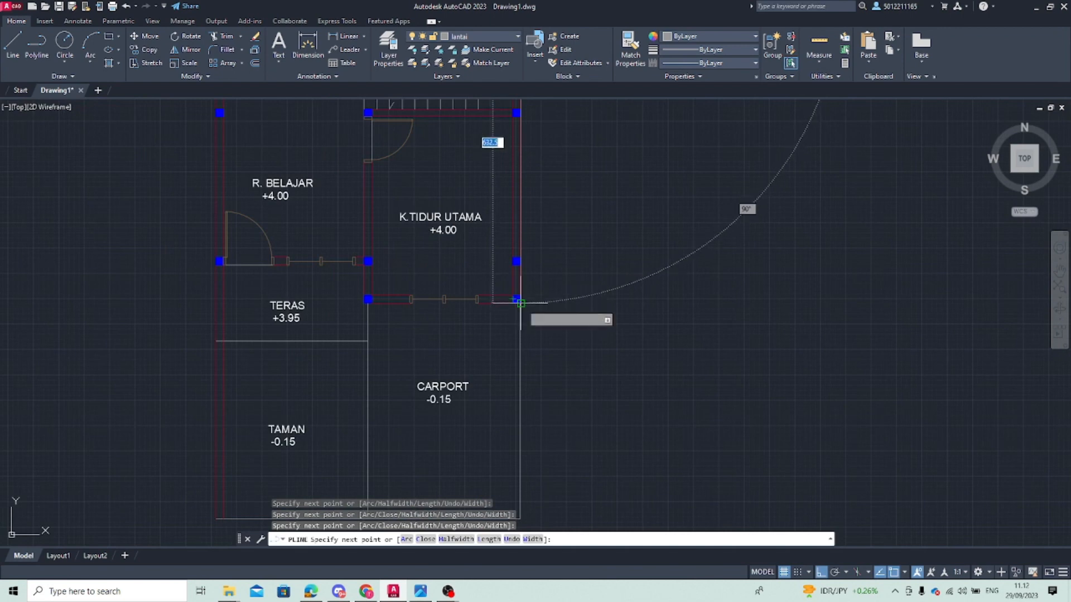
click(517, 300)
click(365, 304)
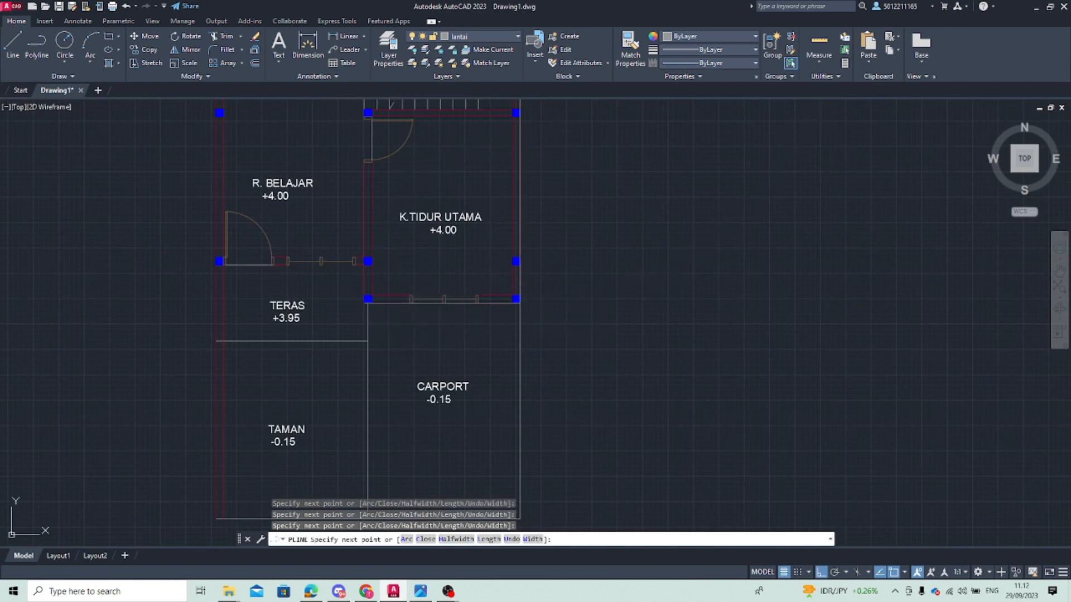
click(362, 262)
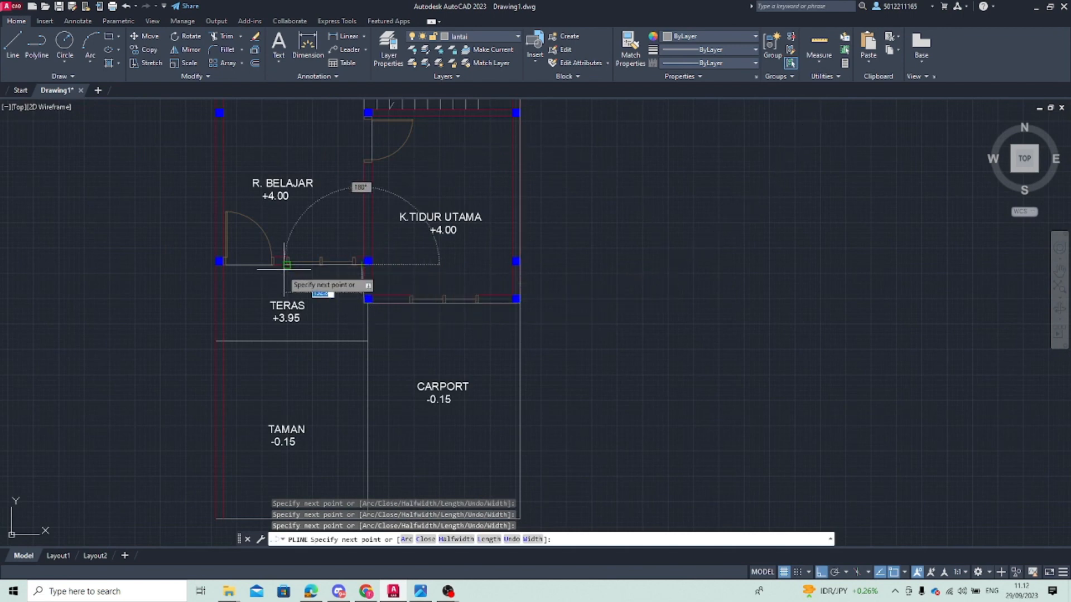
middle_drag(226, 257, 304, 409)
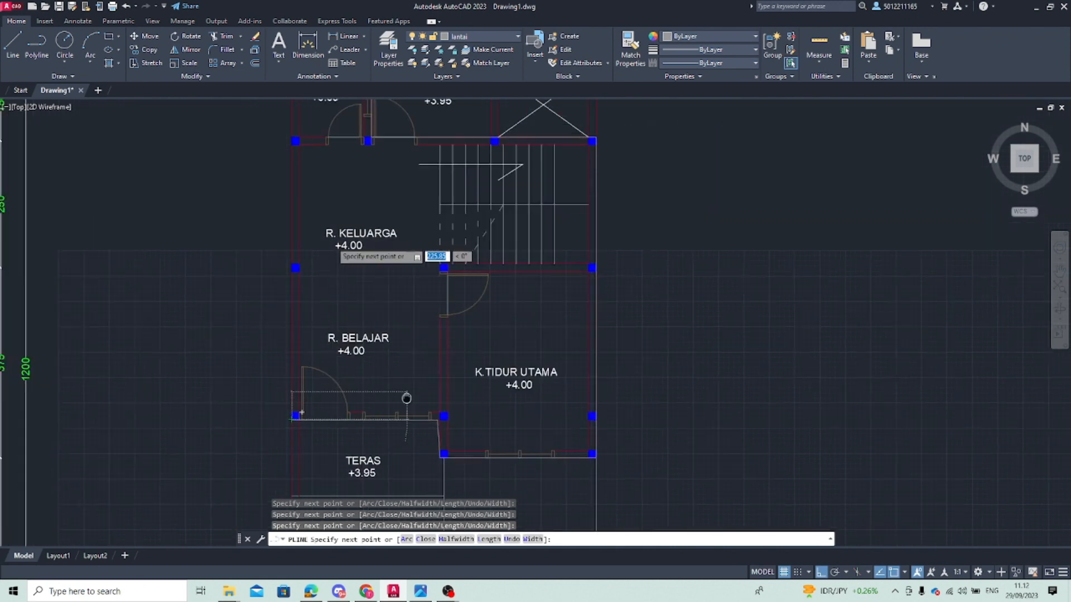
middle_drag(262, 245, 210, 461)
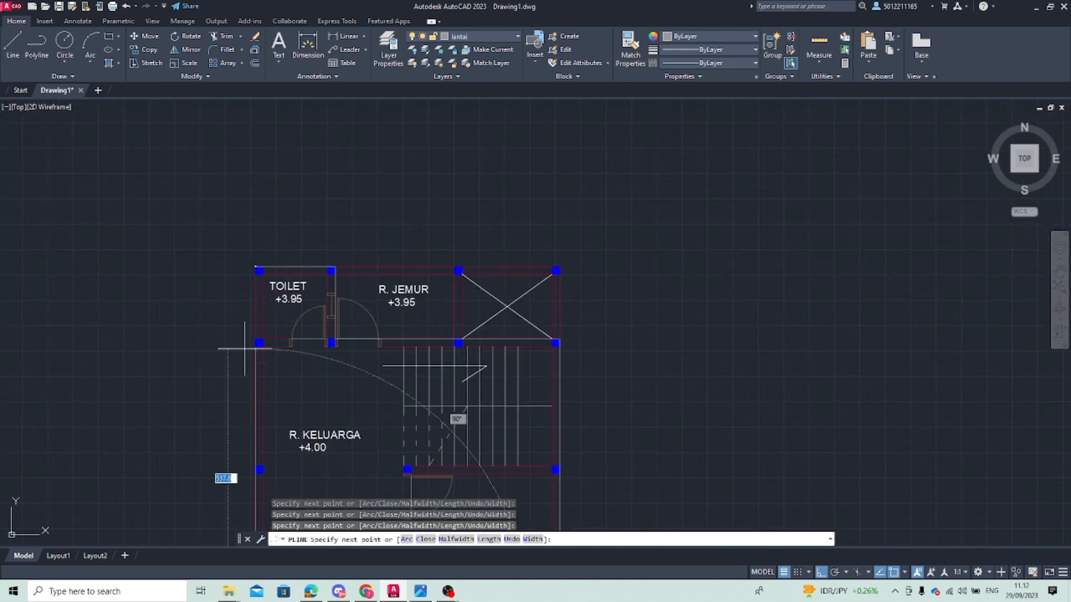
key(Escape)
Close the traced outline at the toilet corner and move it into the empty space to the right of the copied plan
click(251, 262)
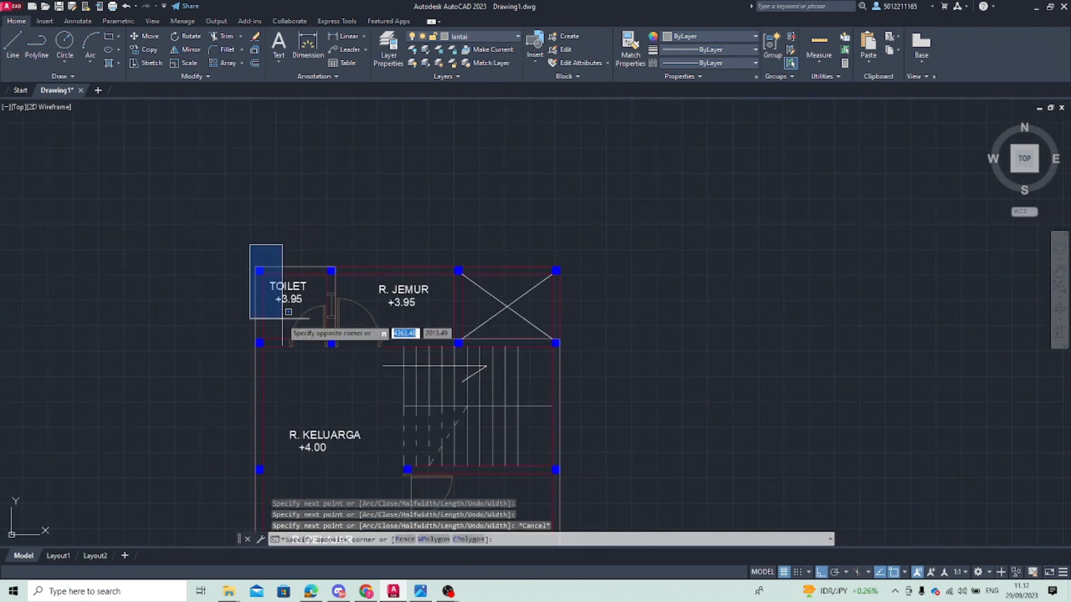
key(Escape)
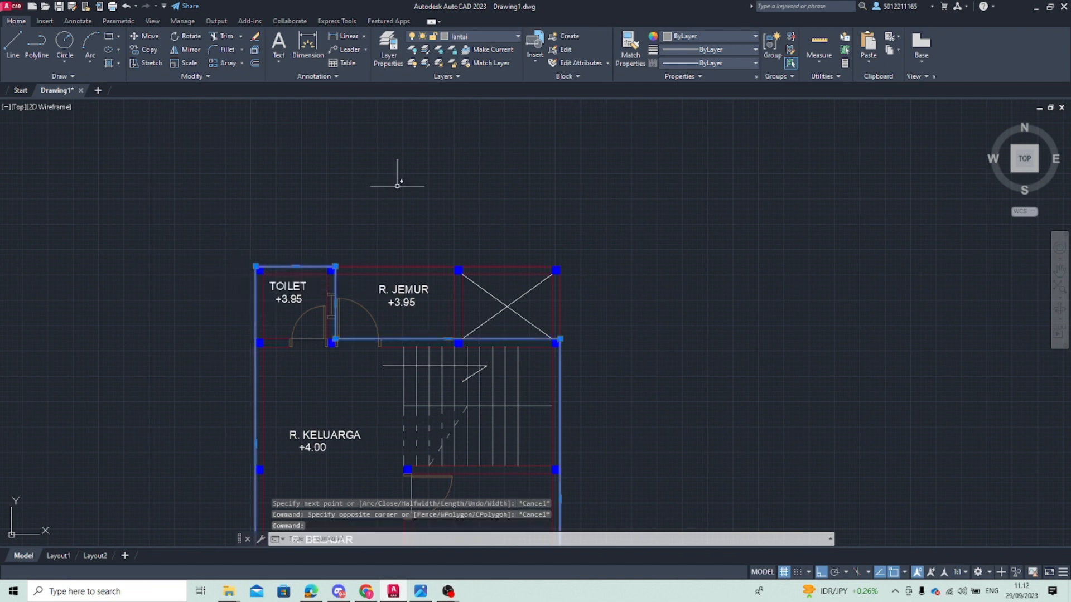
click(146, 36)
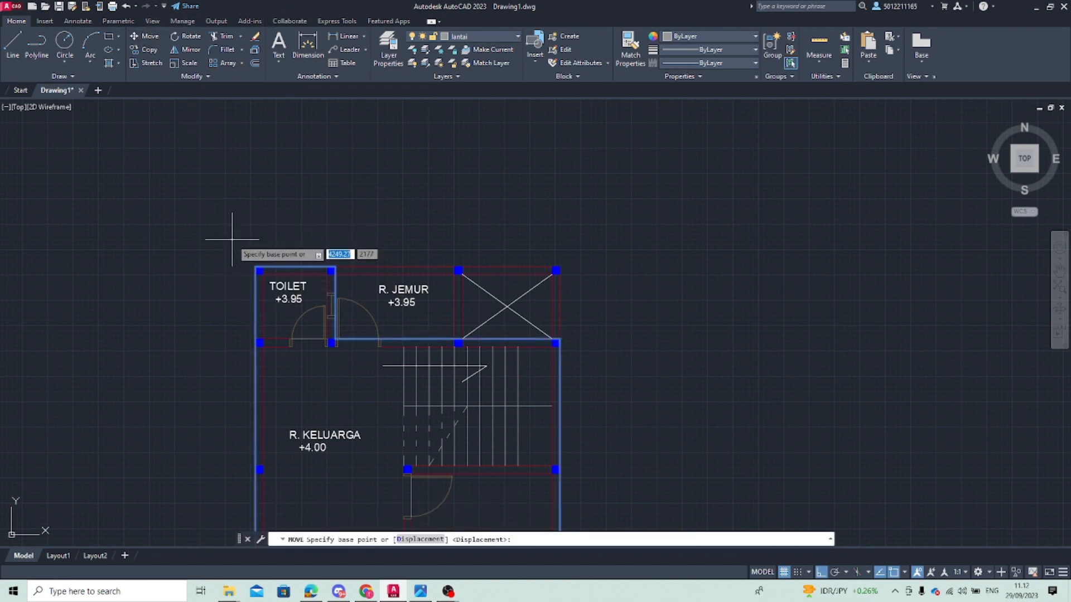
click(259, 267)
key(Escape)
scroll(693, 328, down, 6)
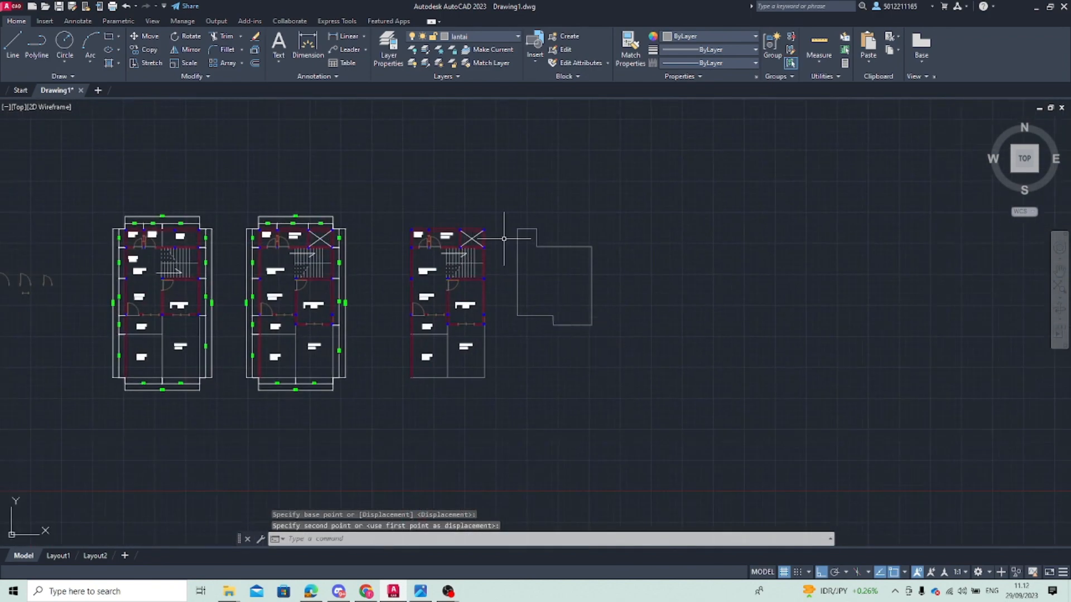
scroll(542, 267, up, 5)
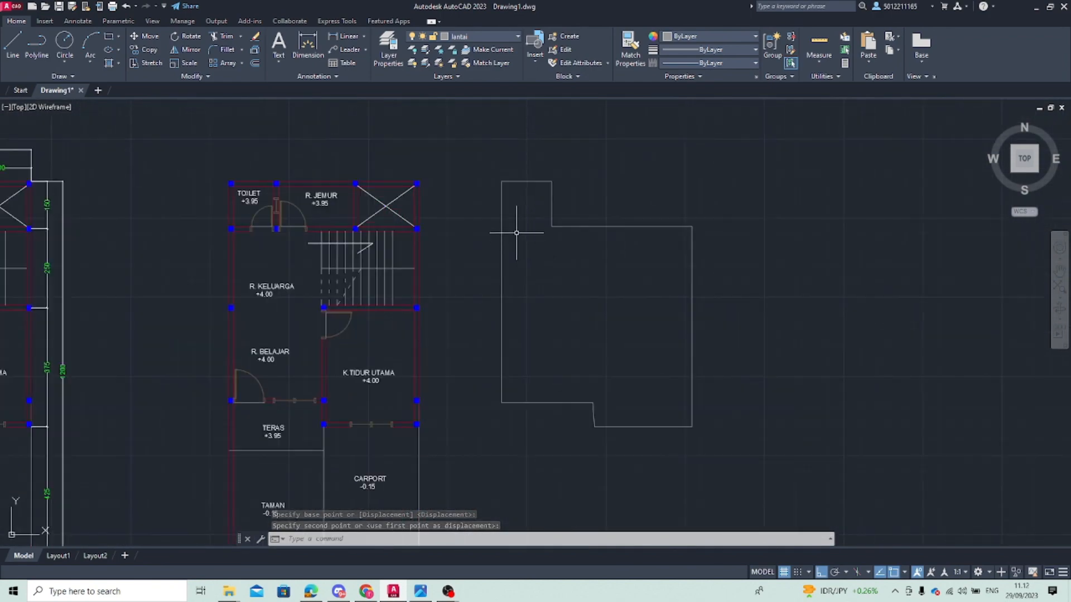
scroll(509, 232, down, 3)
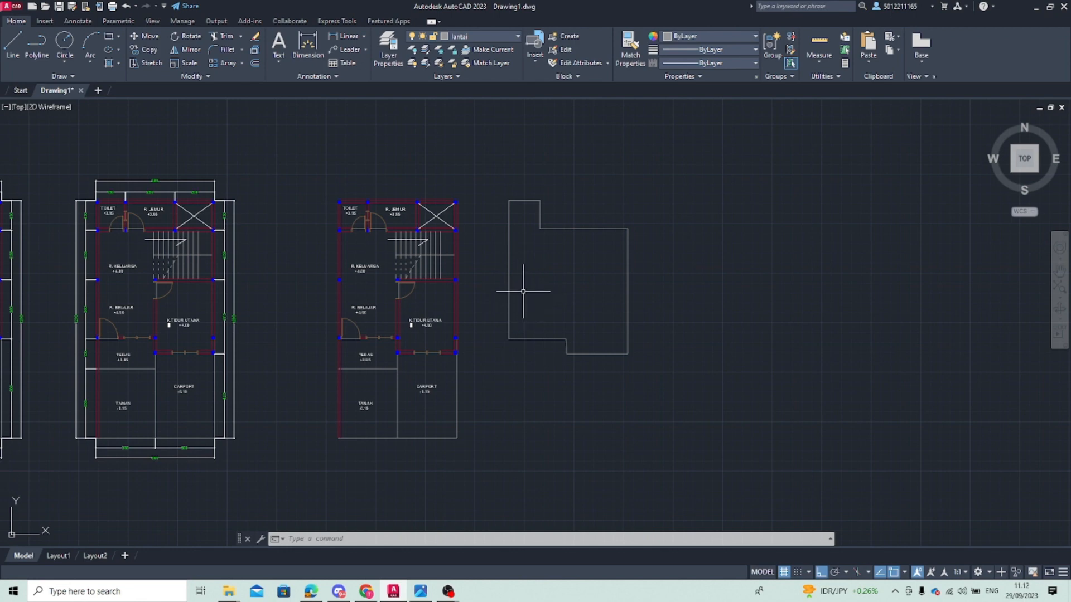
Offset the moved building outline 15 units inward
click(508, 273)
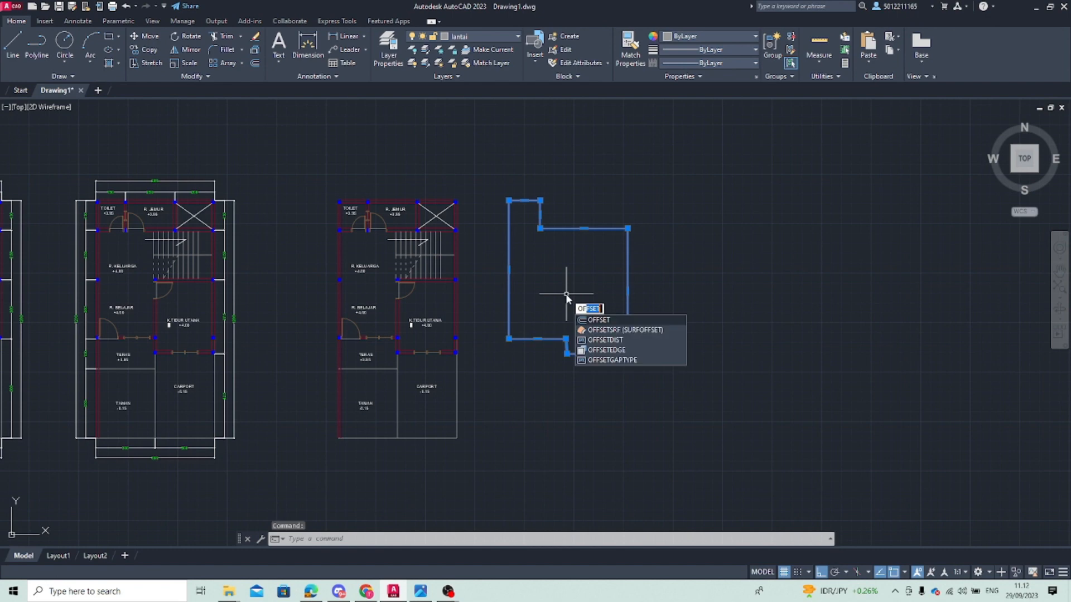
key(Return)
text(15)
key(Return)
click(557, 230)
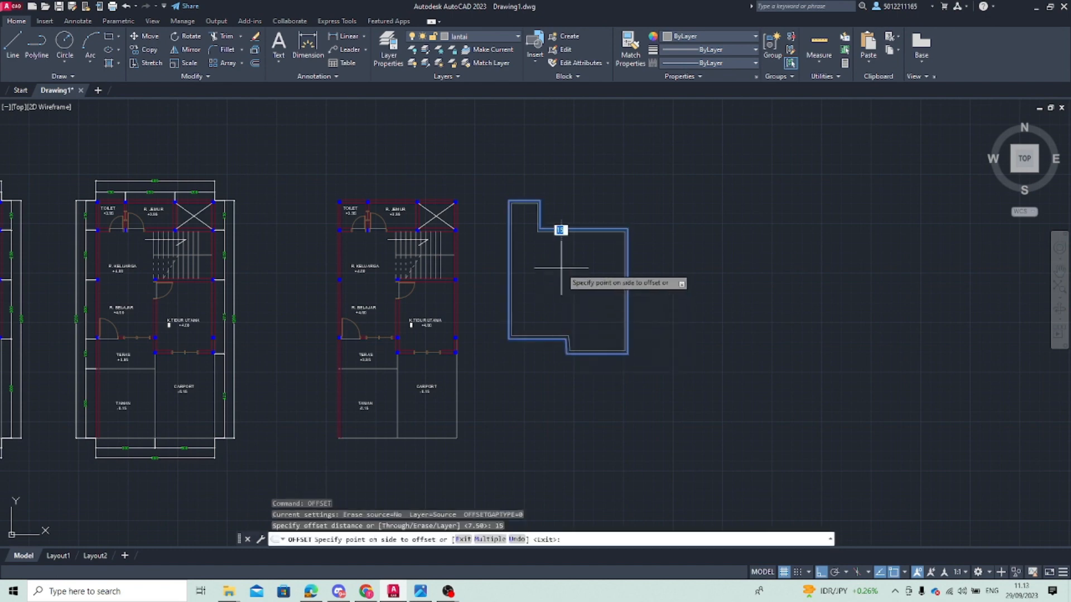
click(586, 303)
scroll(544, 317, up, 2)
key(Escape)
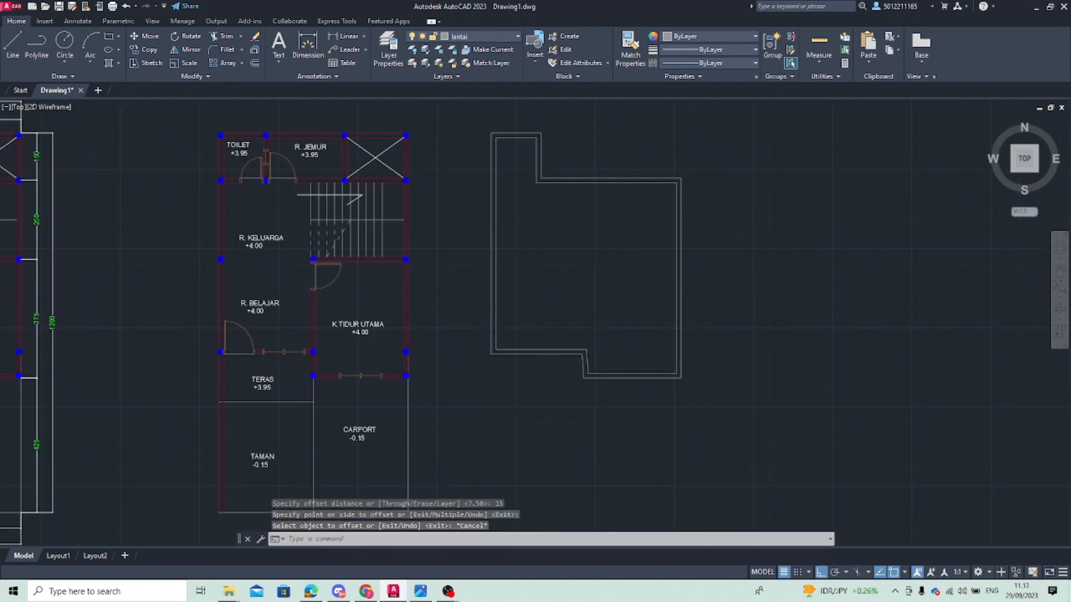
scroll(549, 319, up, 2)
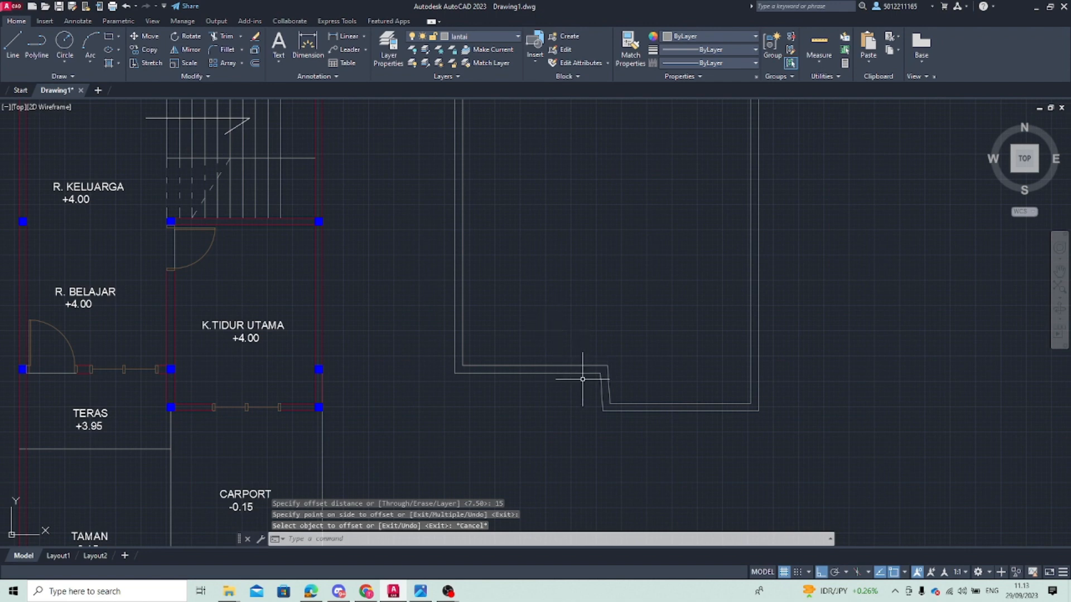
scroll(530, 323, down, 3)
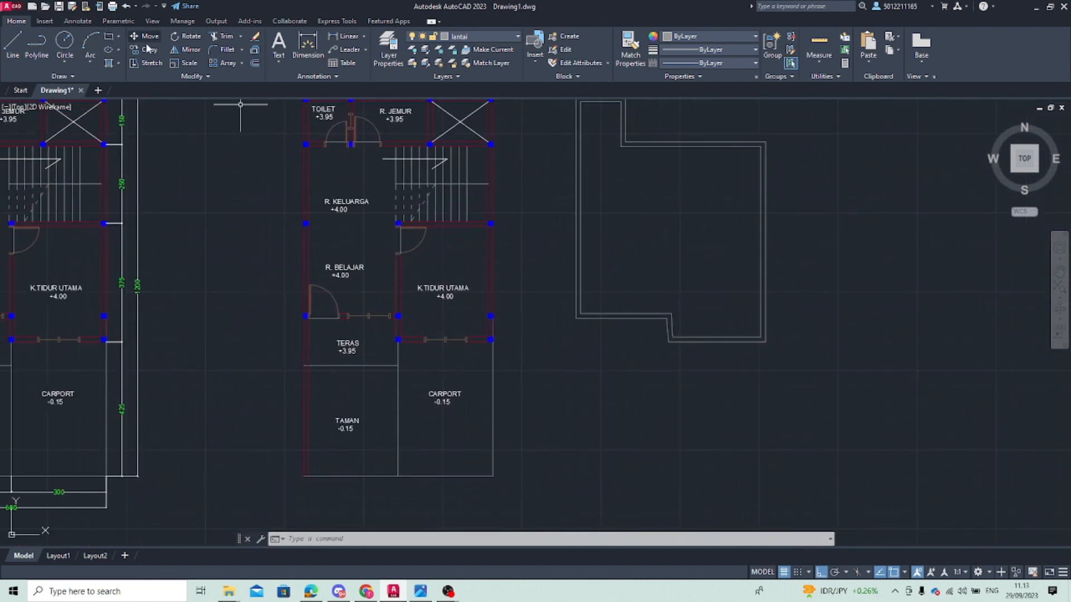
Start a polyline at the terrace's upper-left corner, following the R. BELAJAR front wall and stepping down around the K.TIDUR UTAMA corner column
text(P)
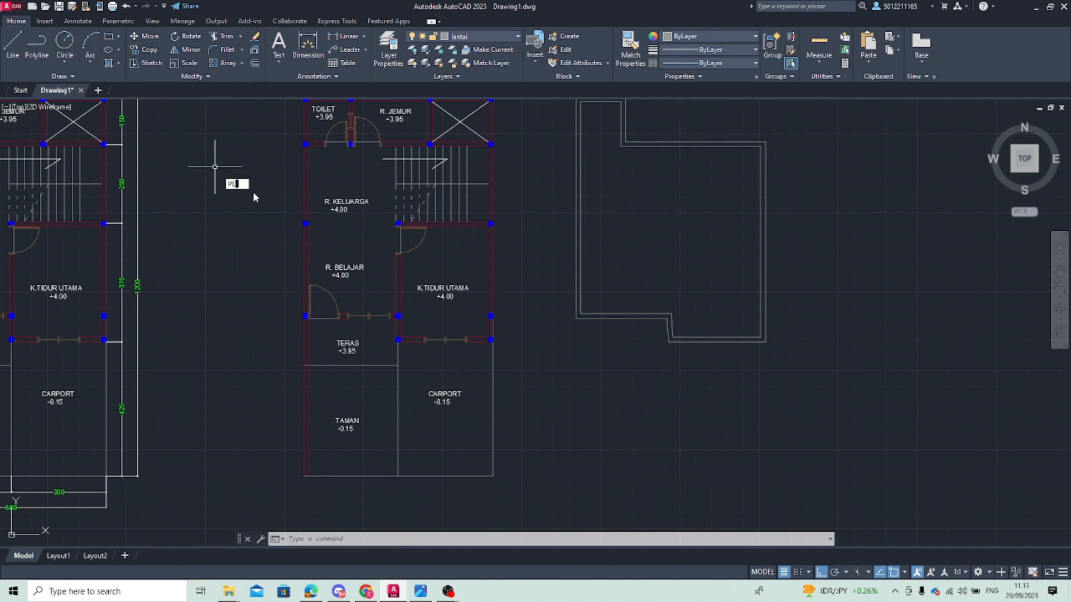
text(L)
key(Return)
scroll(321, 315, up, 5)
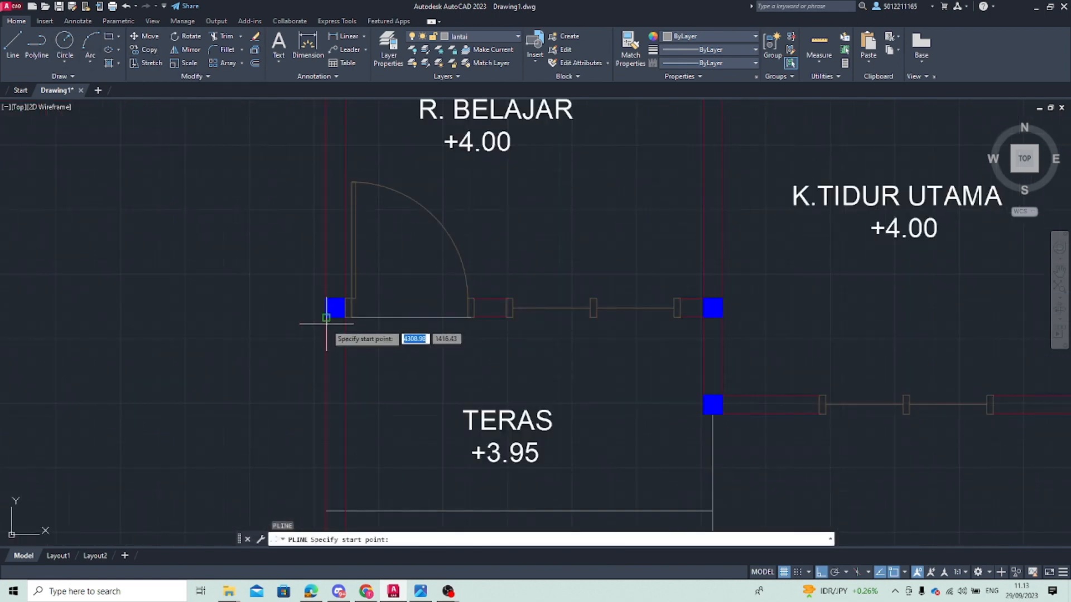
click(327, 321)
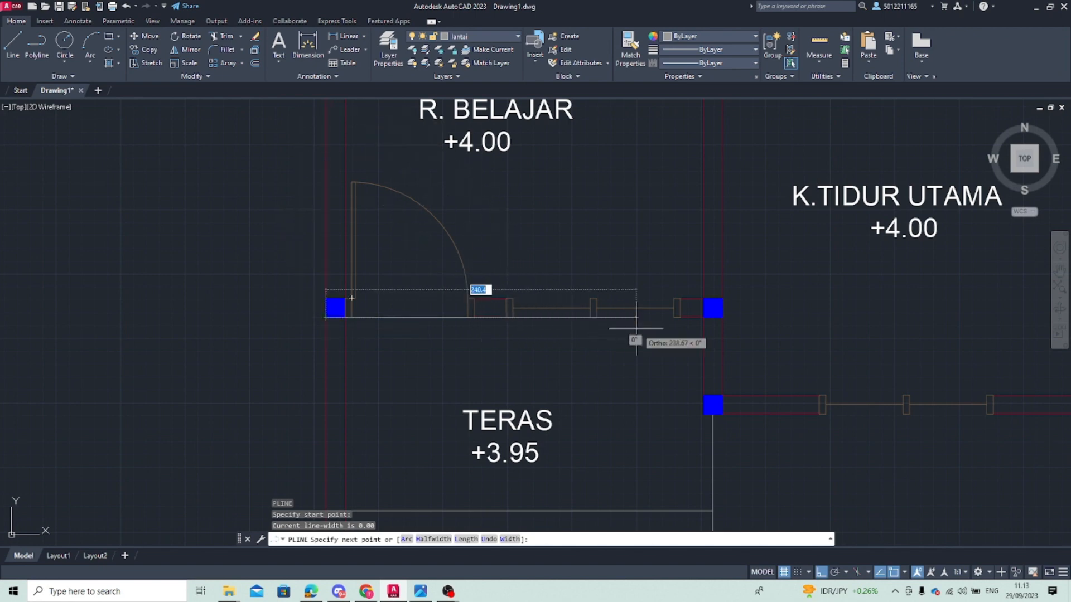
click(703, 318)
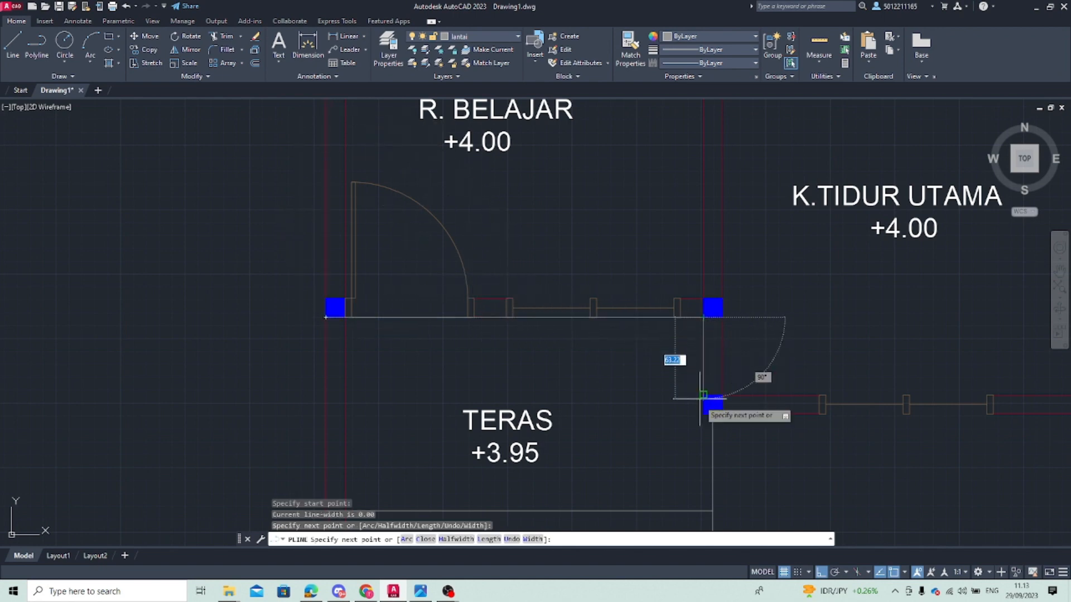
click(703, 415)
click(723, 414)
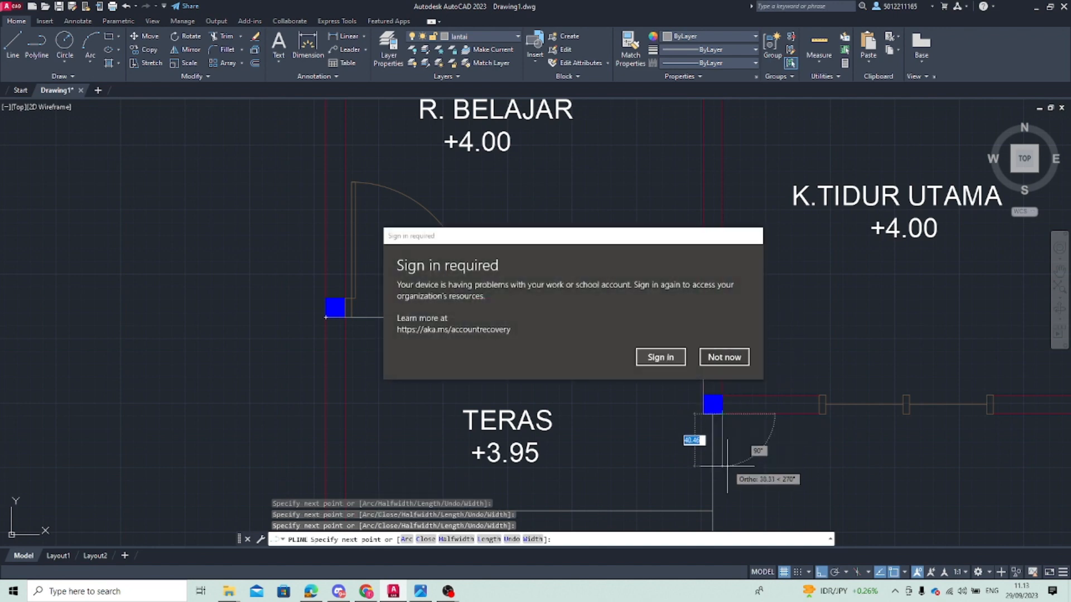
click(724, 357)
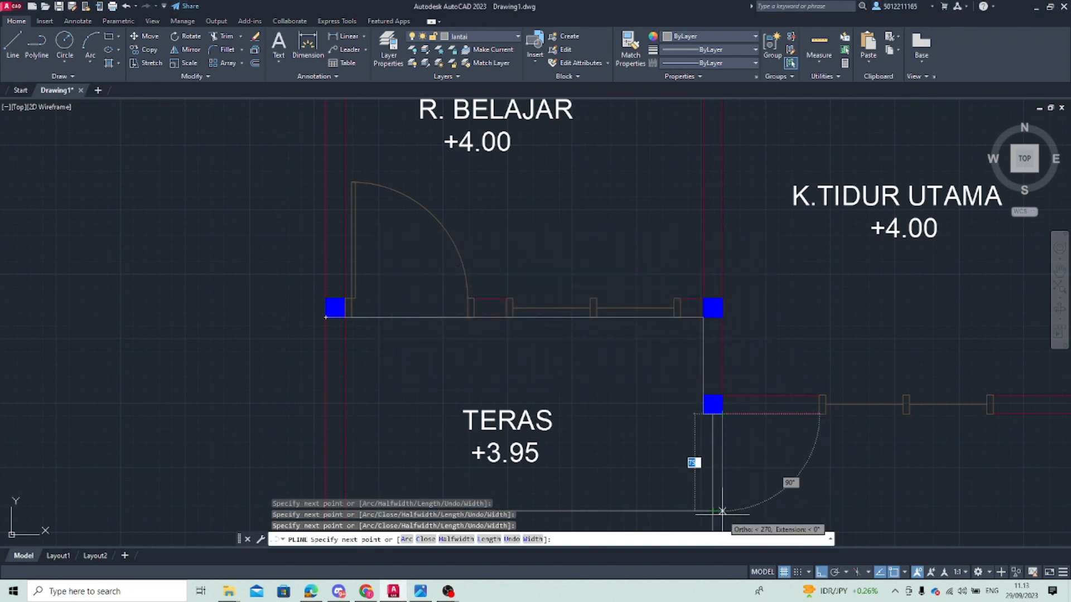
Continue the polyline down to the terrace's front edge, across to its left edge, and back up to the starting corner
click(722, 511)
scroll(562, 505, down, 2)
middle_drag(561, 503, 672, 354)
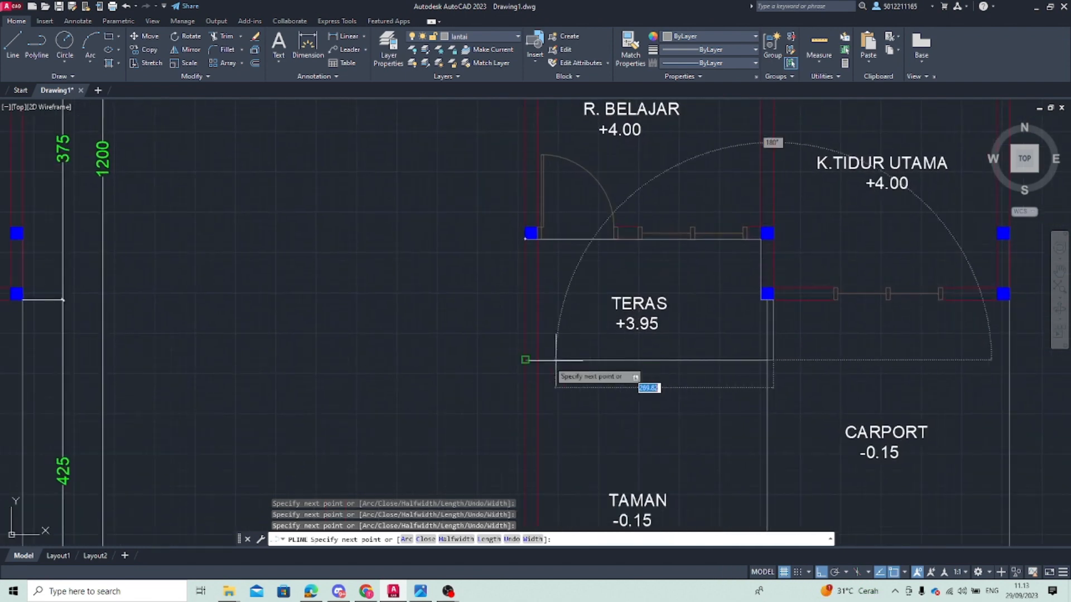
click(524, 360)
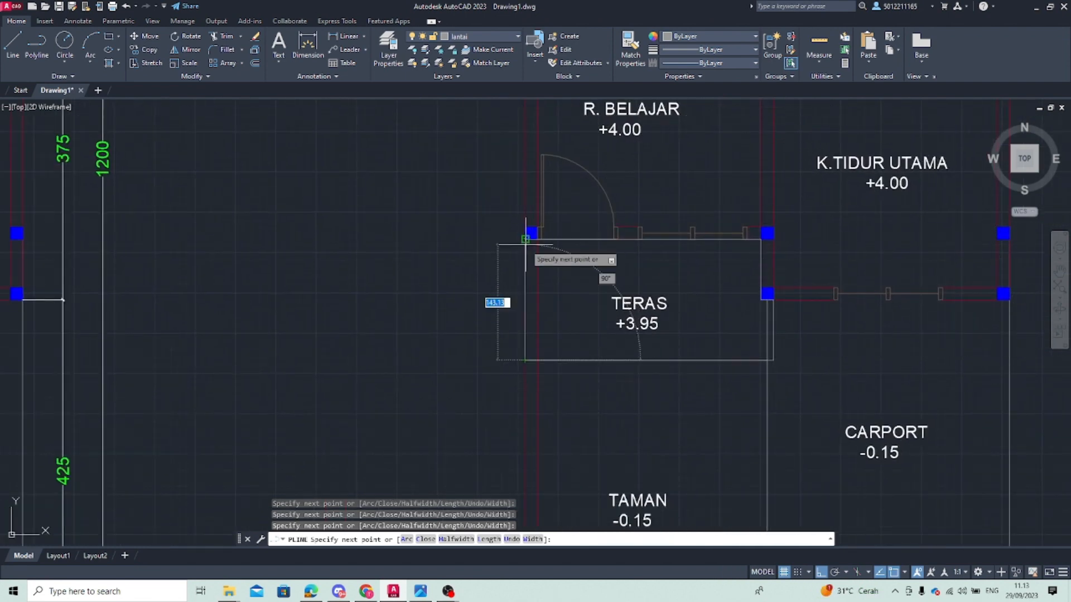
click(524, 239)
key(Escape)
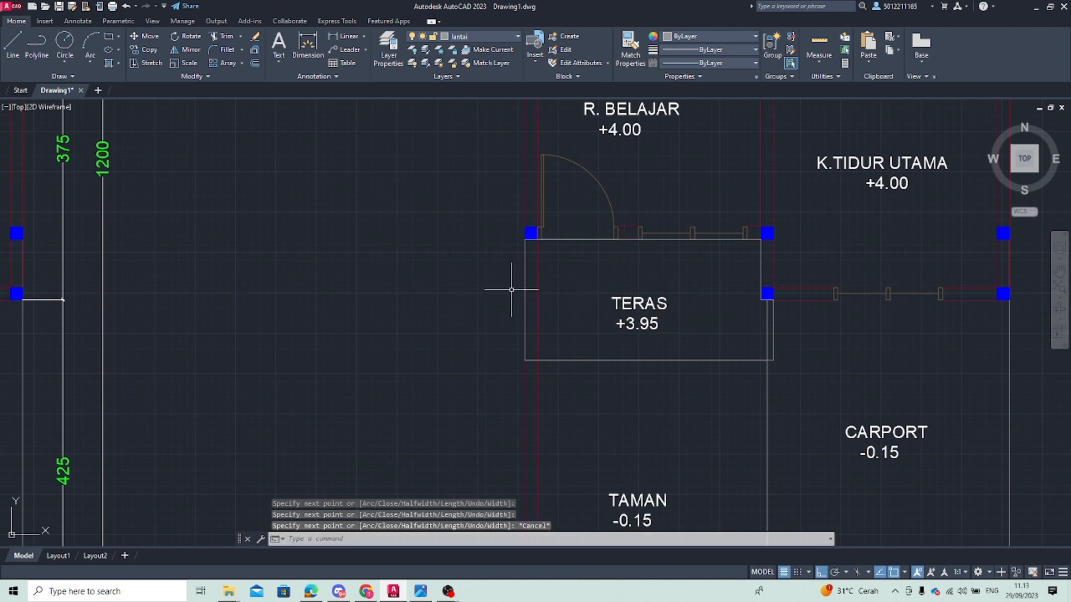
Move the terrace outline off the plan, snapping its upper-right corner to the matching front corner of the separate building outline
click(525, 278)
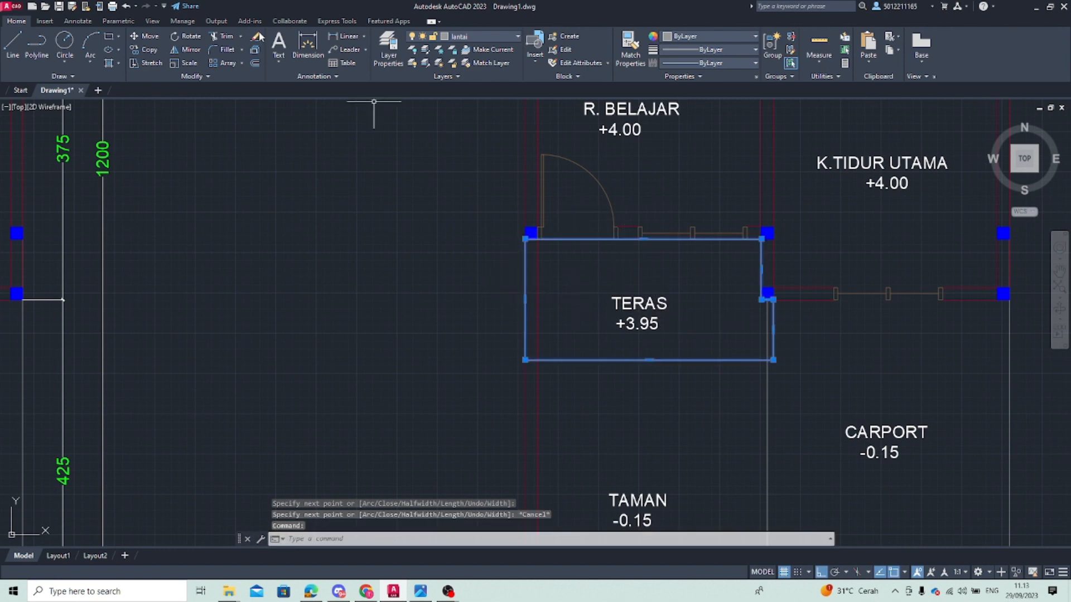
click(137, 39)
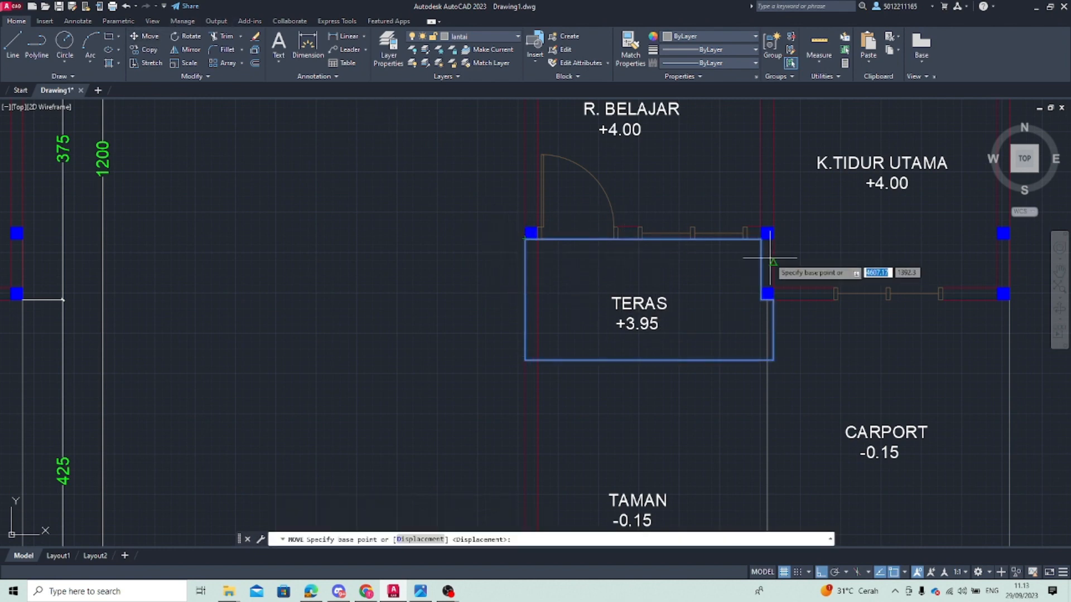
click(762, 240)
middle_drag(892, 366, 282, 363)
scroll(282, 363, down, 2)
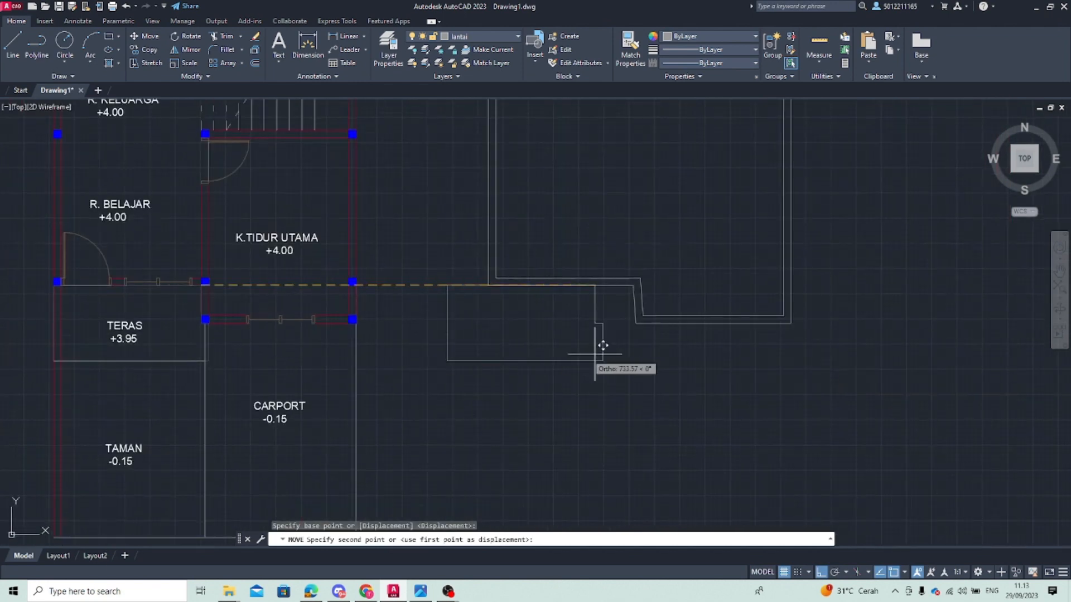
click(634, 284)
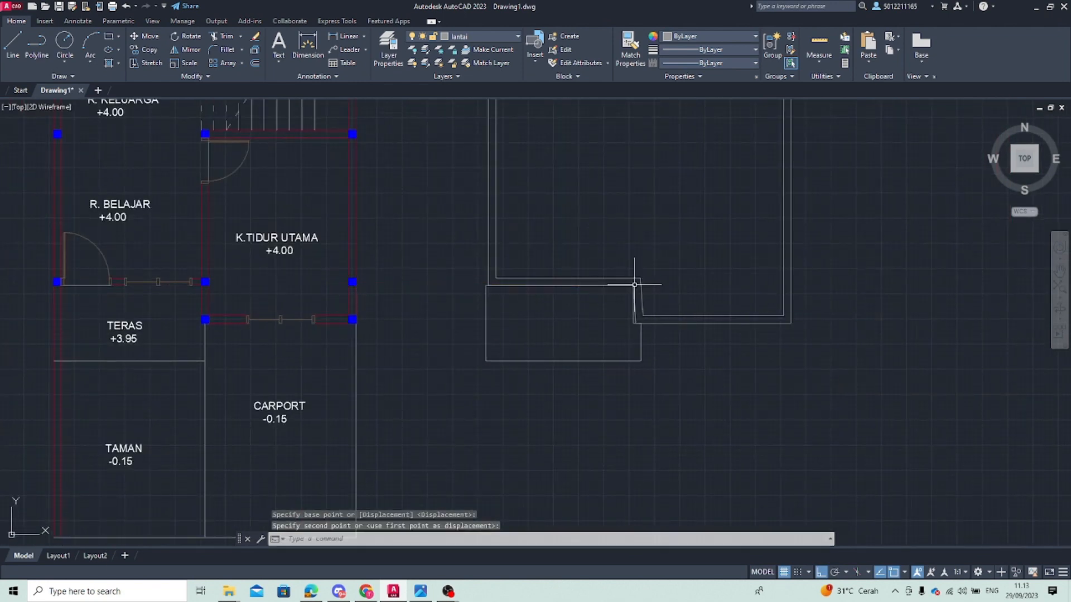
Stretch the slanted front corner vertices of the outer and inner building outlines so both short step segments are vertical
scroll(694, 358, up, 4)
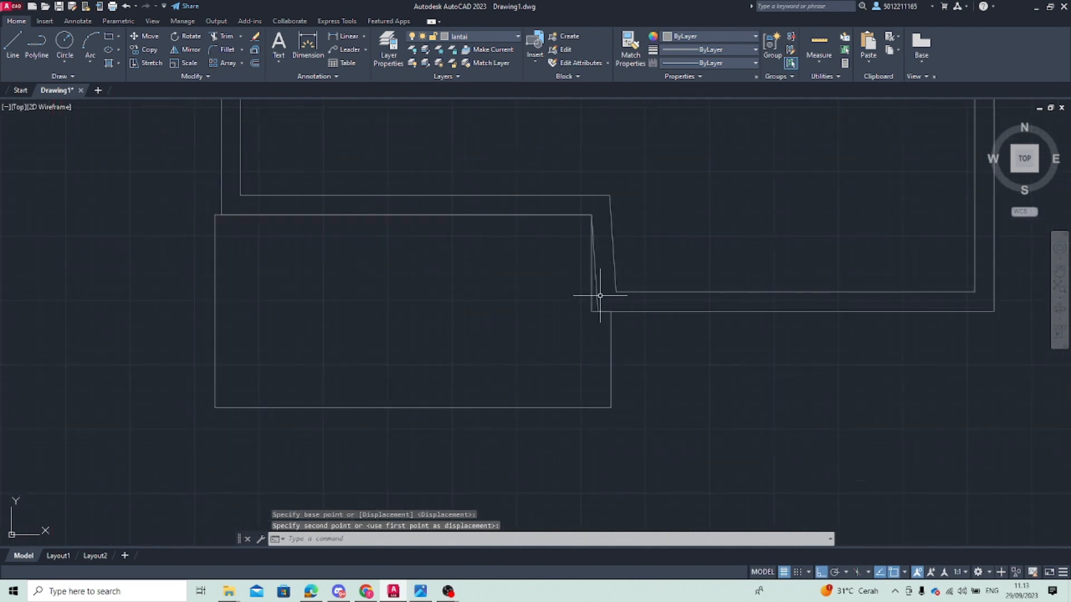
click(599, 297)
click(597, 311)
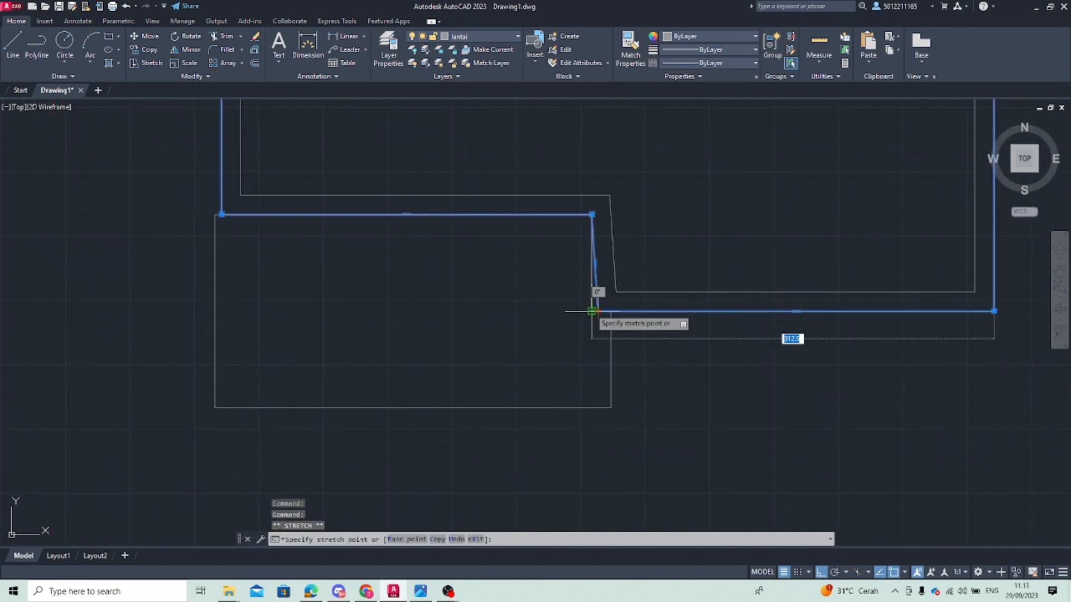
click(593, 311)
click(617, 287)
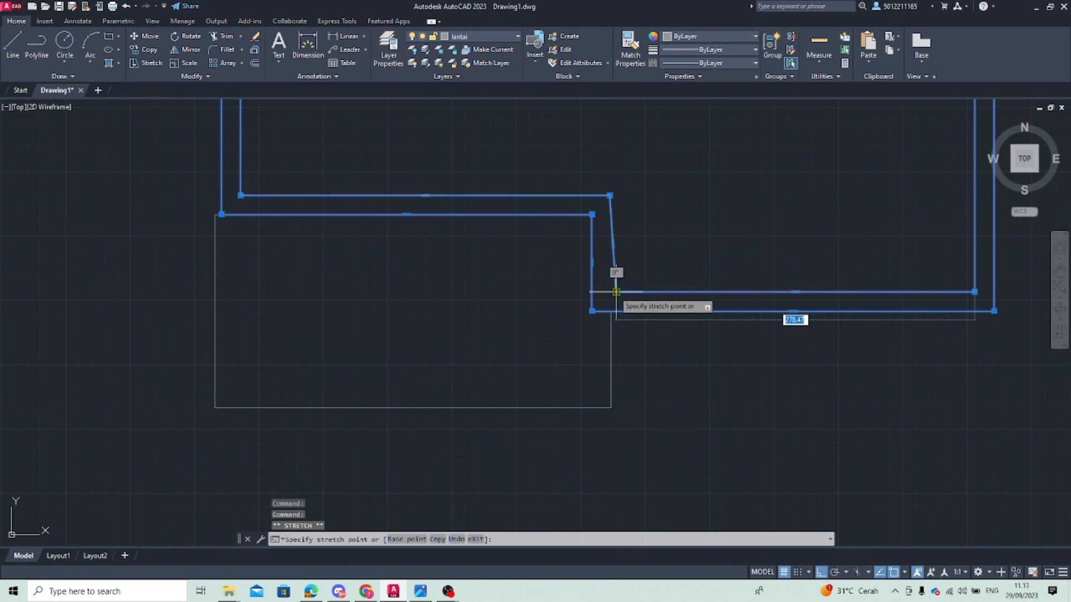
click(609, 292)
key(Escape)
Erase the outer building outline and its inward offset, leaving the terrace outline in place
click(642, 311)
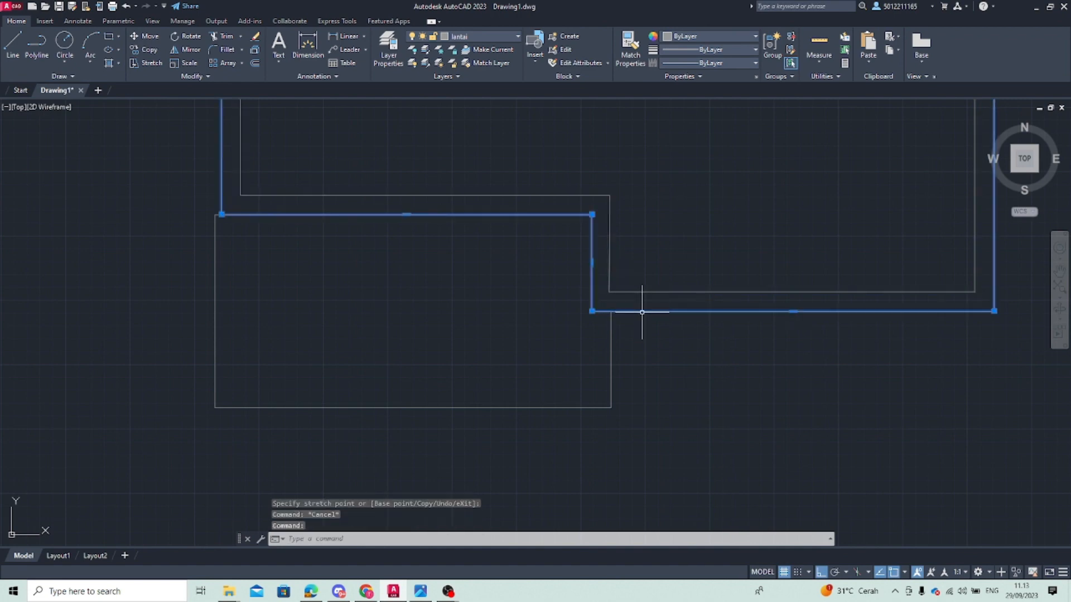
key(Delete)
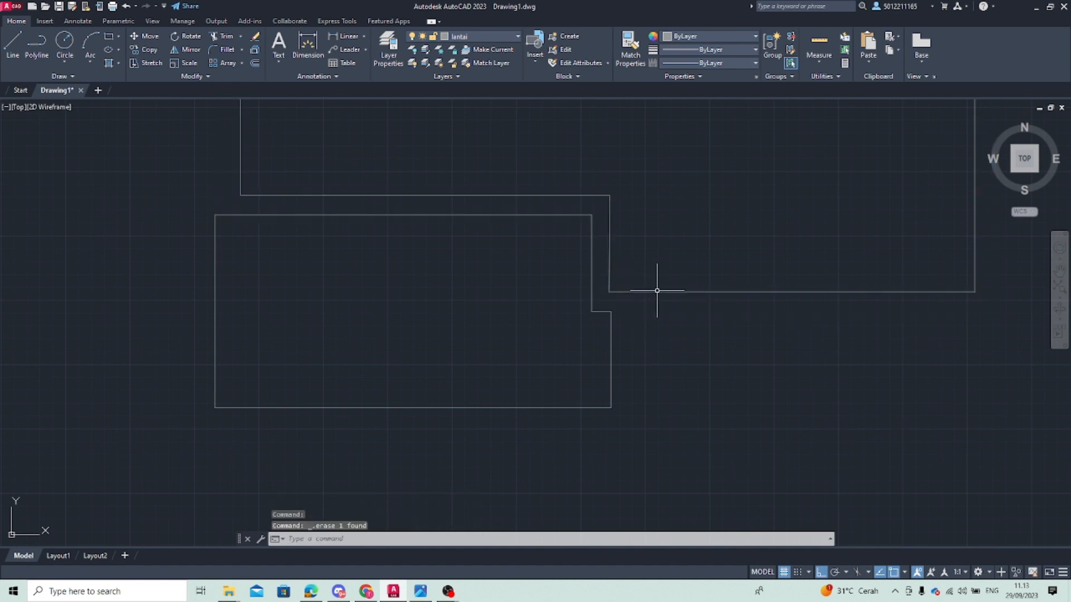
scroll(657, 290, down, 8)
Start a polyline at the plan's upper-left corner, trace around the toilet, and continue along the stair area's rear wall to the right edge
scroll(443, 349, up, 1)
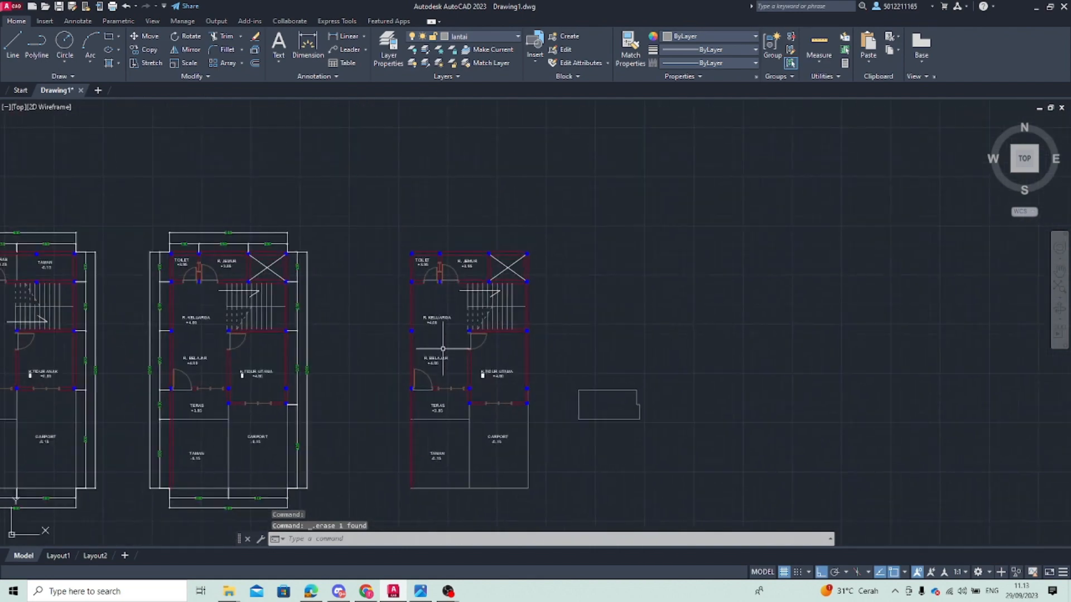
scroll(424, 335, up, 2)
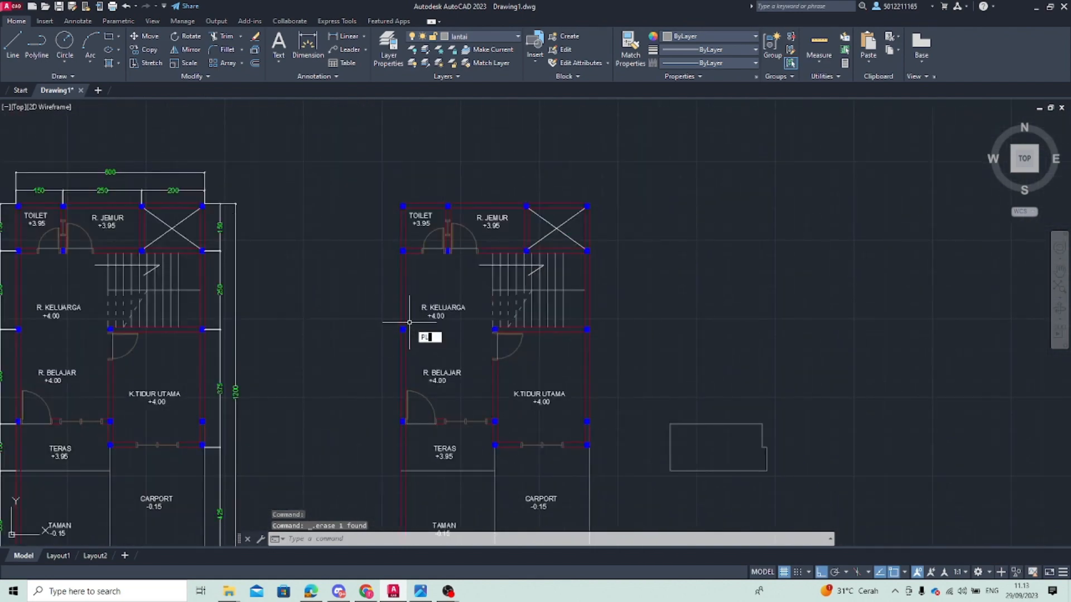
key(Return)
scroll(384, 203, up, 6)
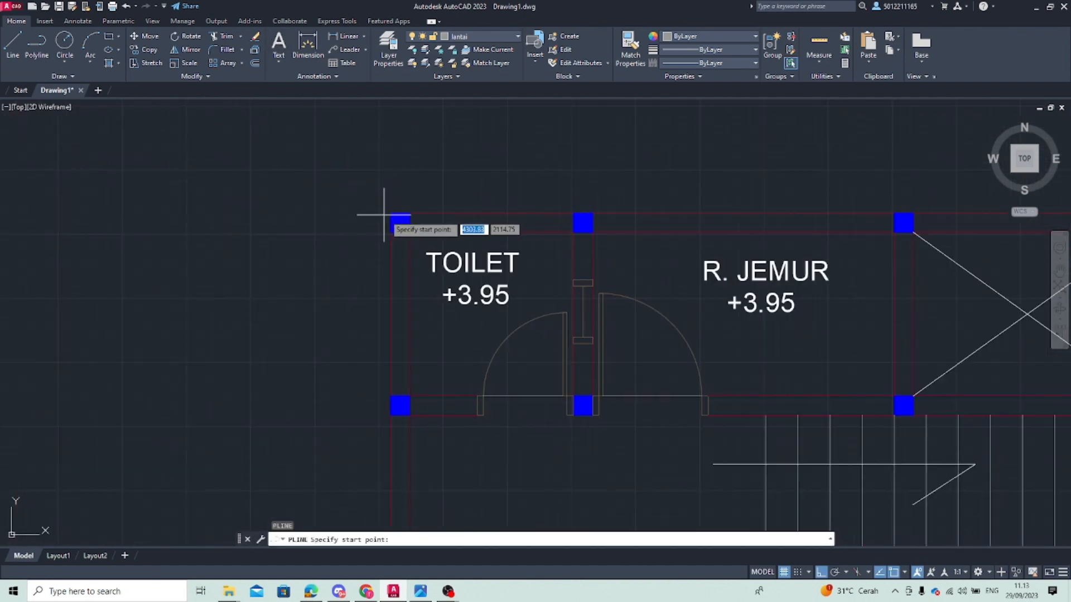
click(389, 215)
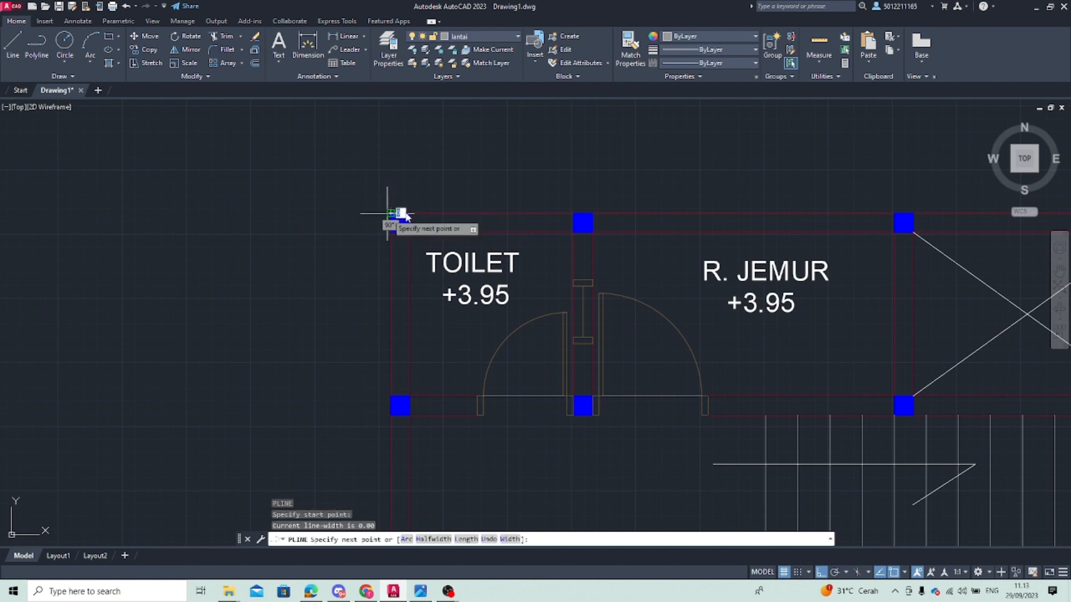
click(592, 212)
click(592, 396)
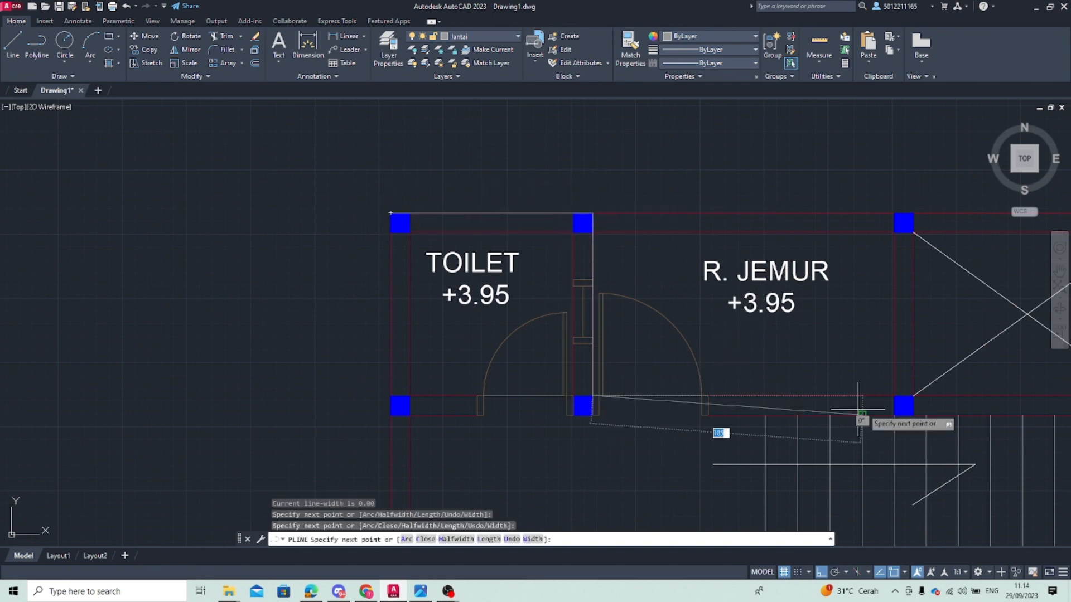
middle_drag(859, 410, 321, 342)
click(376, 327)
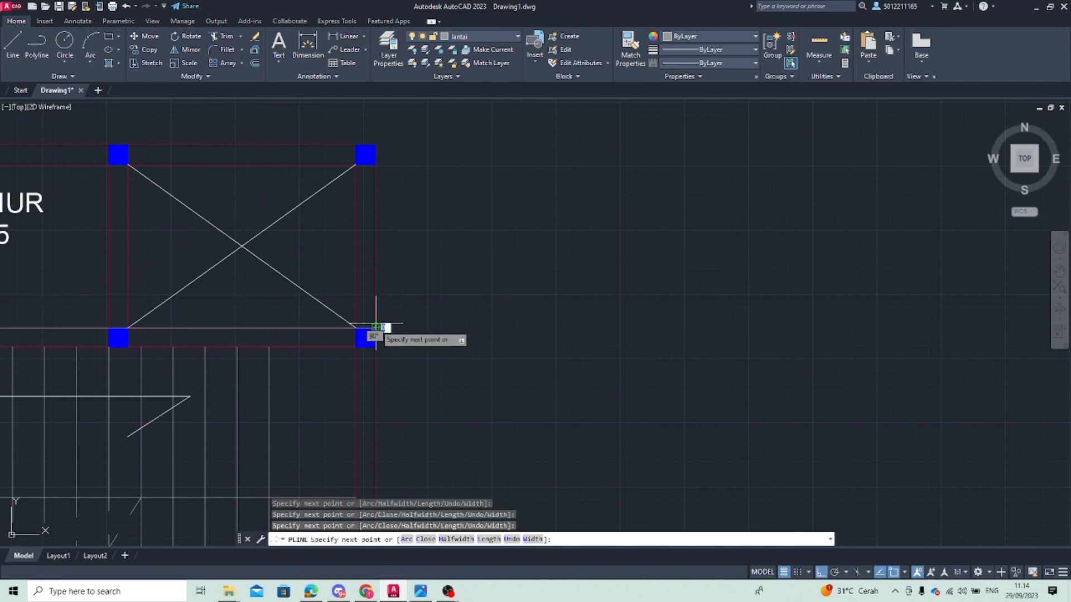
Continue the polyline down the right wall, across the main bedroom's front wall, and up to the terrace's back corner
middle_drag(374, 365, 487, 133)
scroll(486, 133, down, 8)
middle_drag(484, 241, 491, 207)
scroll(493, 211, up, 6)
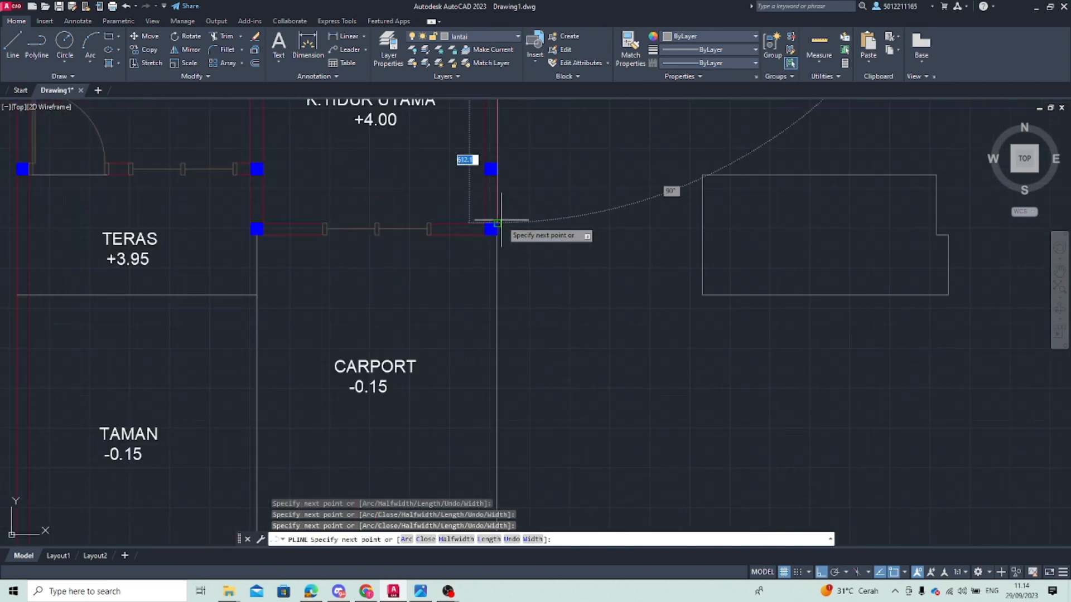
click(490, 229)
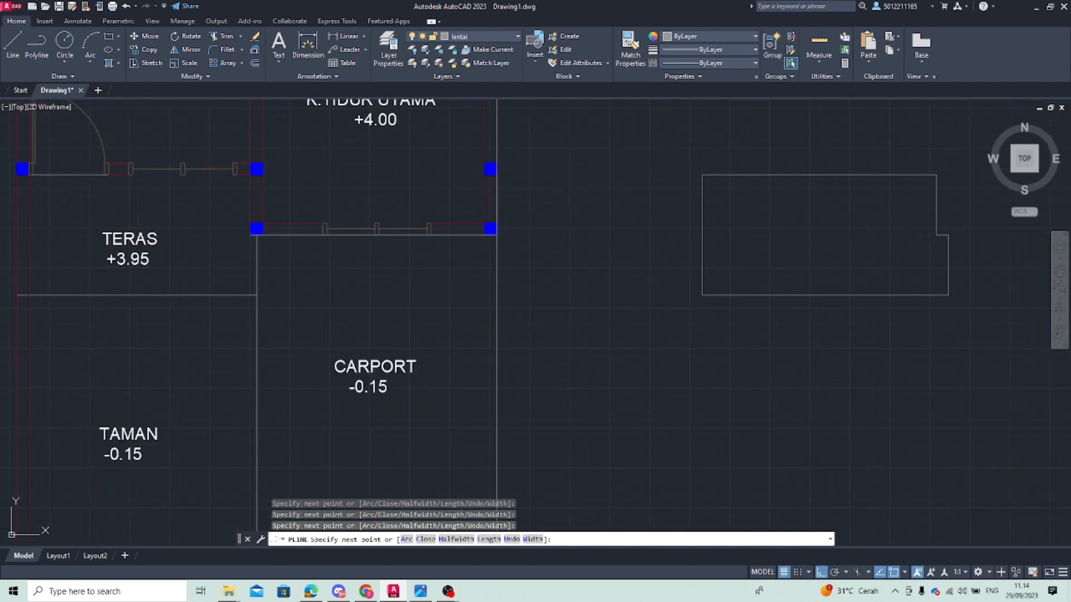
scroll(255, 190, up, 7)
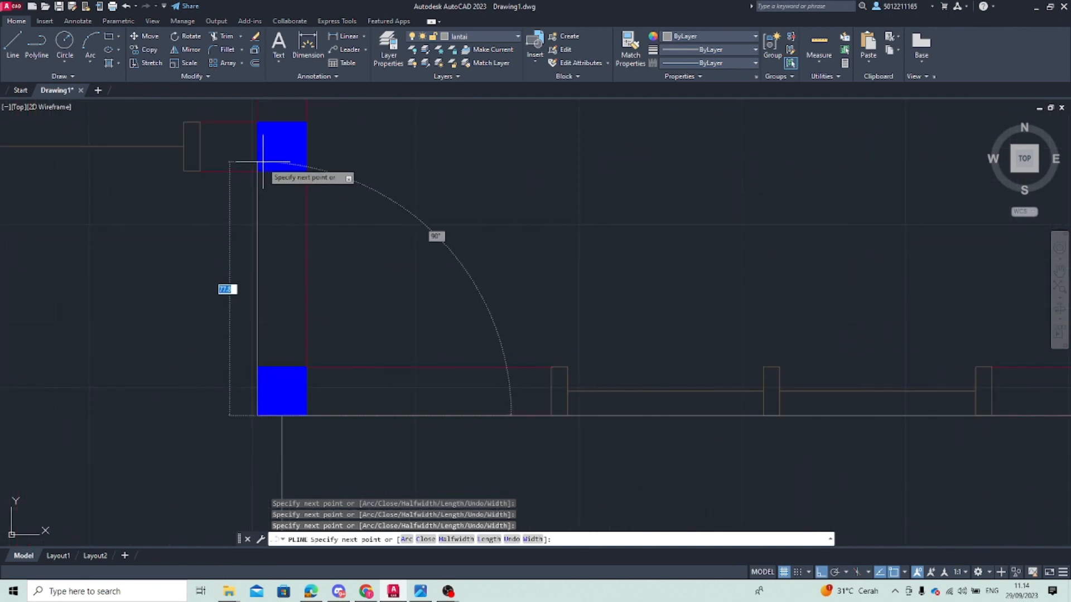
click(257, 171)
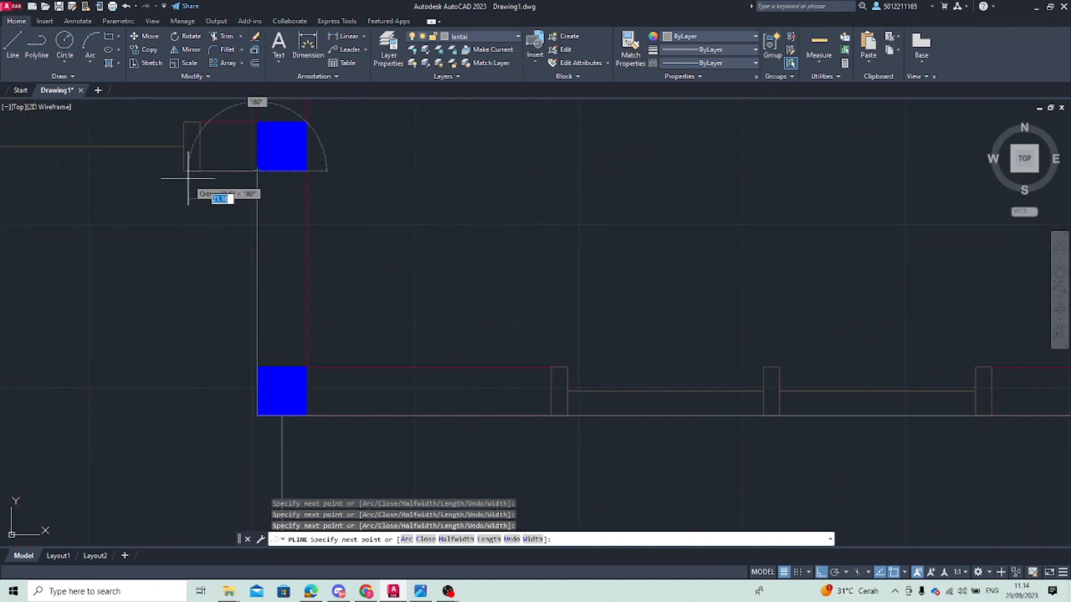
Continue the polyline along the terrace's back wall to the left edge and up to the starting corner, finishing the building outline
middle_drag(110, 169, 565, 170)
middle_drag(177, 192, 470, 262)
scroll(470, 262, down, 6)
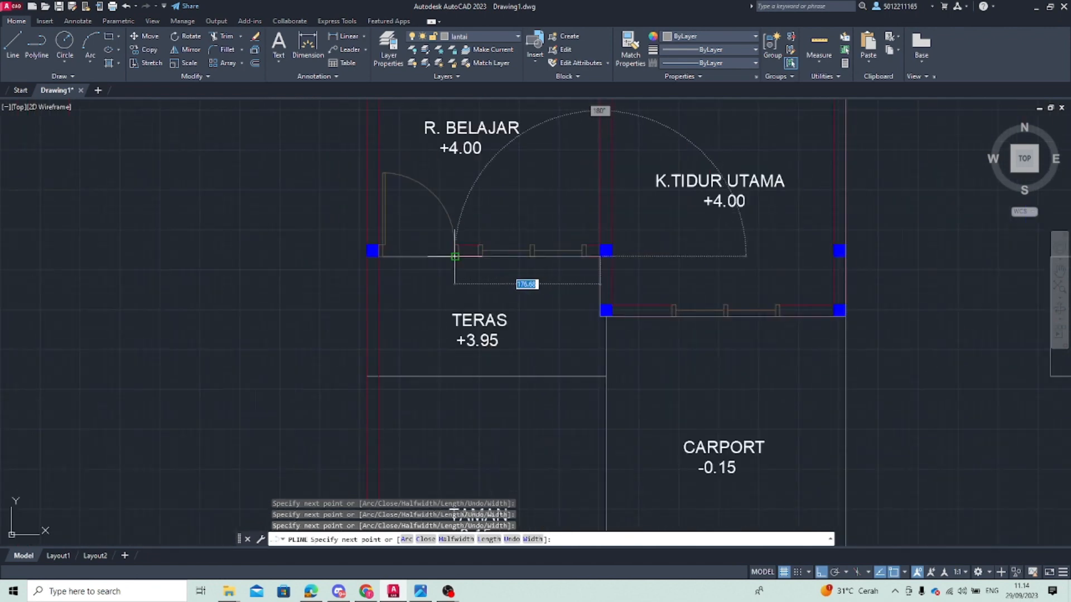
middle_drag(244, 234, 331, 234)
scroll(457, 244, up, 5)
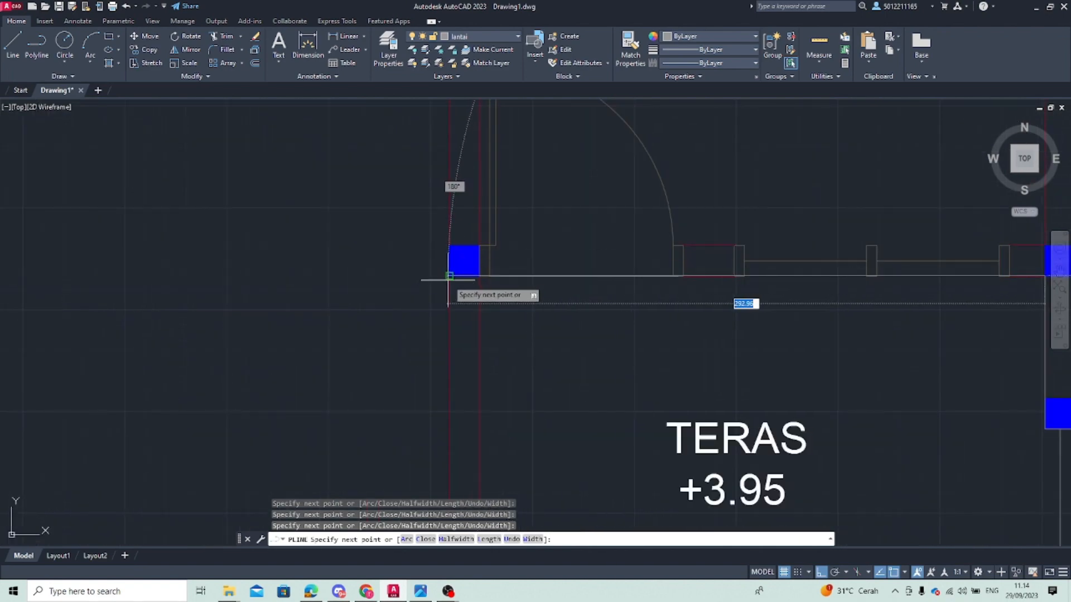
click(448, 280)
scroll(489, 245, down, 6)
middle_drag(482, 222, 287, 383)
middle_drag(282, 160, 238, 438)
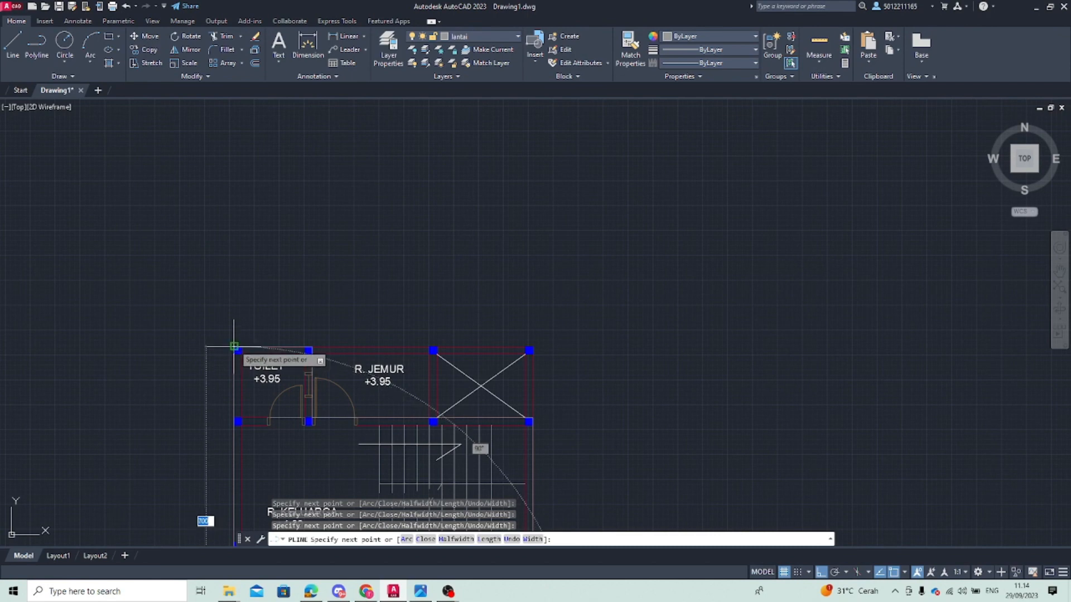
key(Escape)
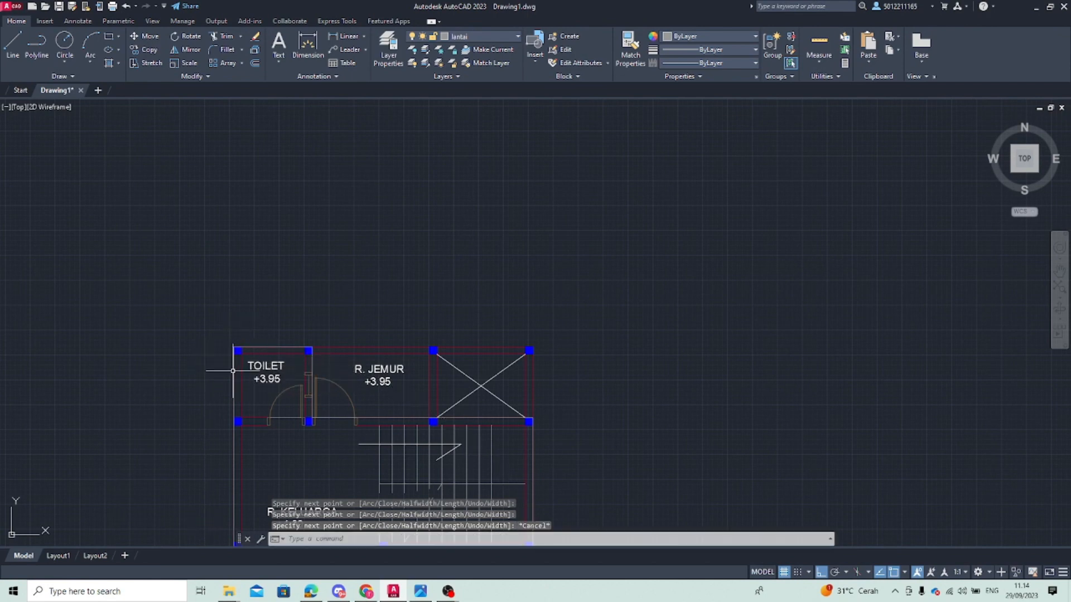
Move the building outline off the plan, snapping its inner step corner to the upper-right corner of the separate terrace outline
click(234, 370)
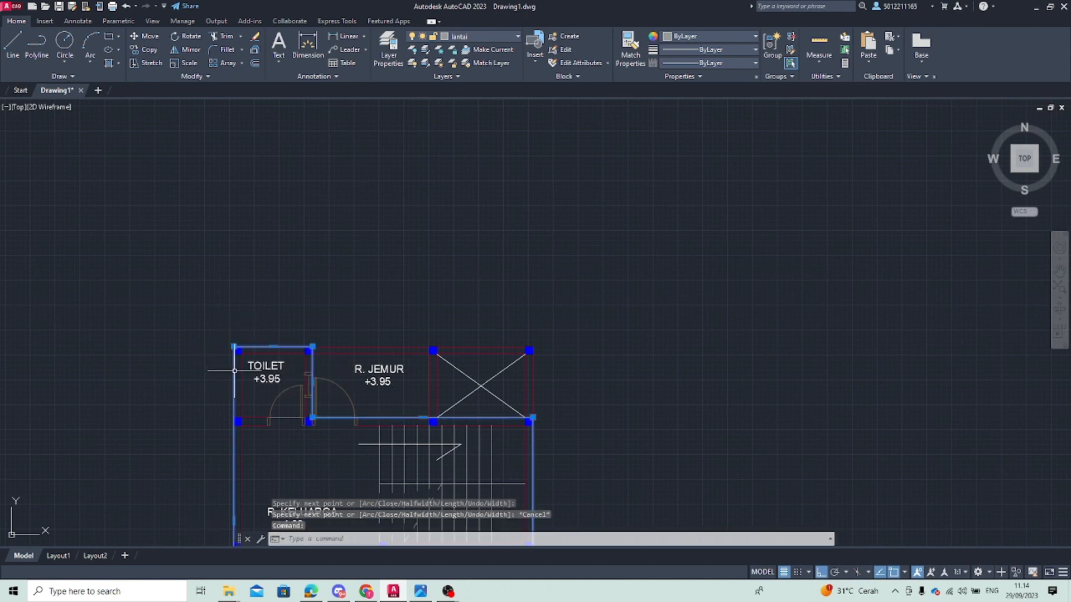
click(147, 35)
scroll(633, 328, down, 3)
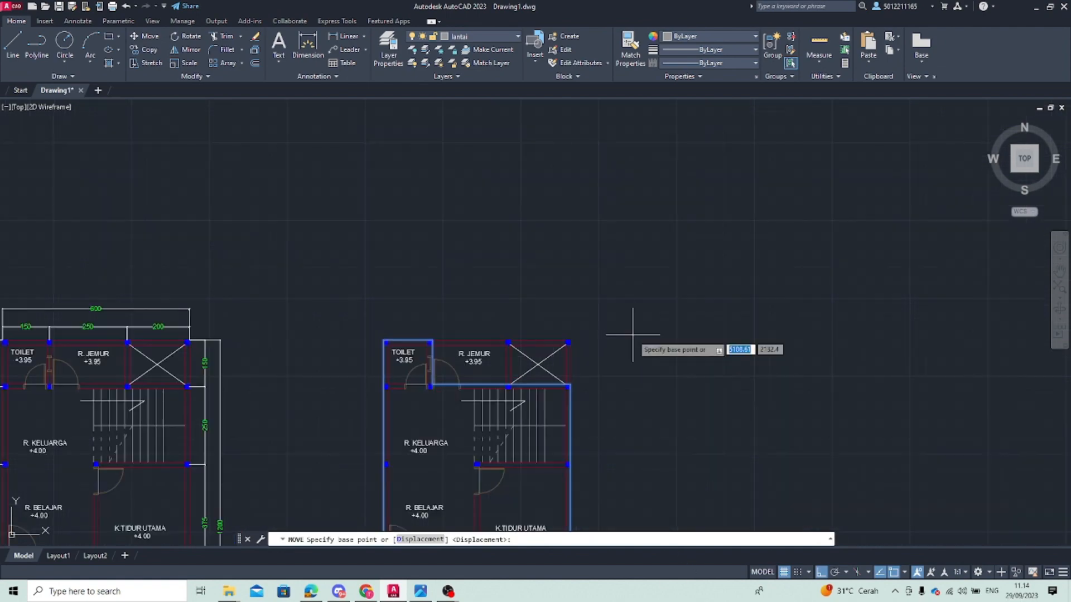
scroll(481, 201, up, 6)
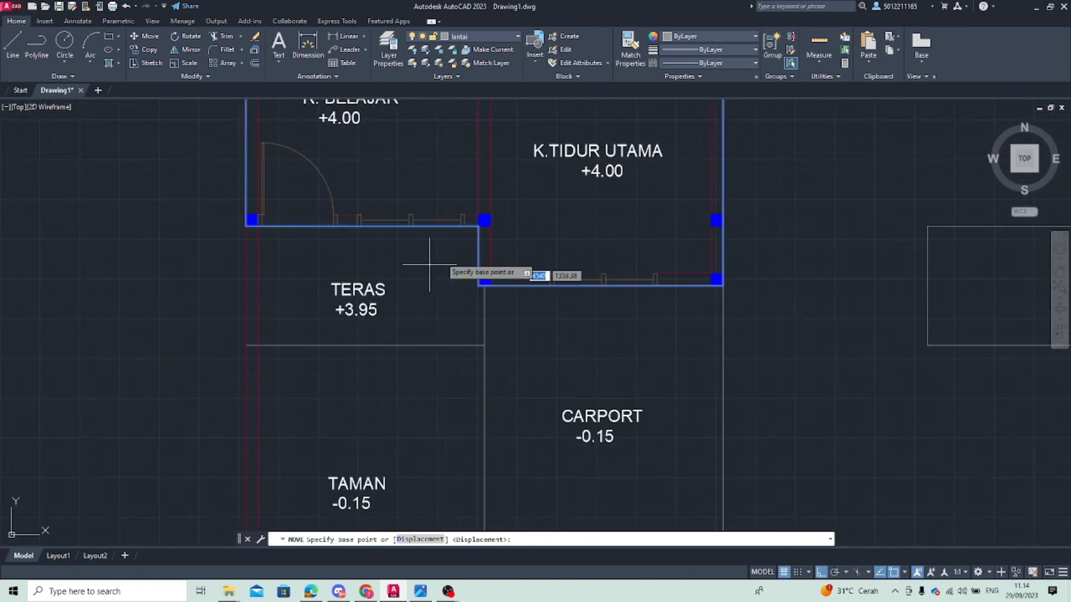
click(479, 226)
middle_drag(823, 259, 366, 258)
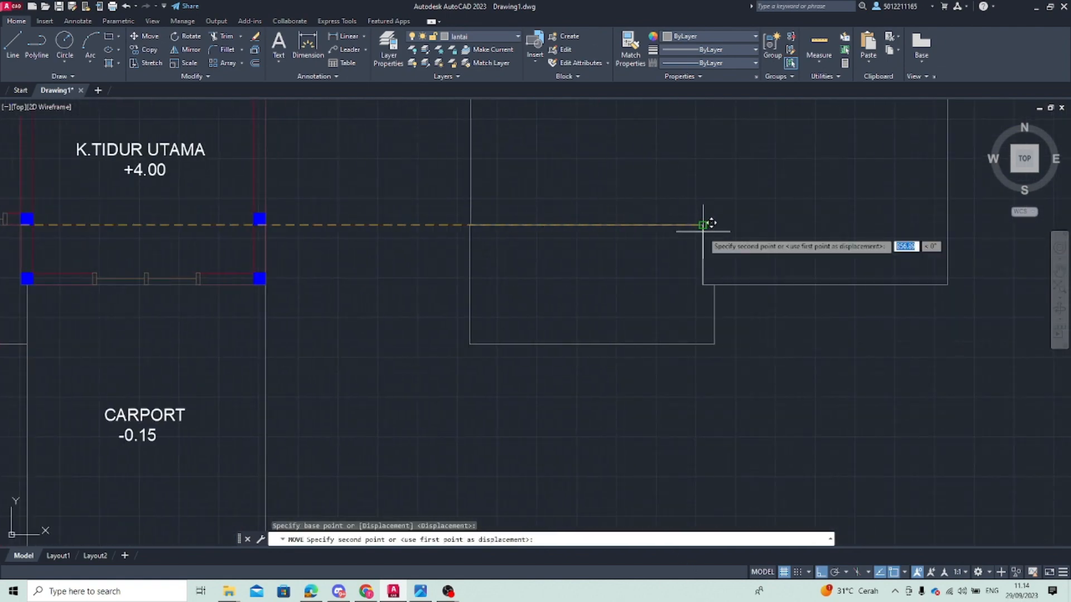
key(Escape)
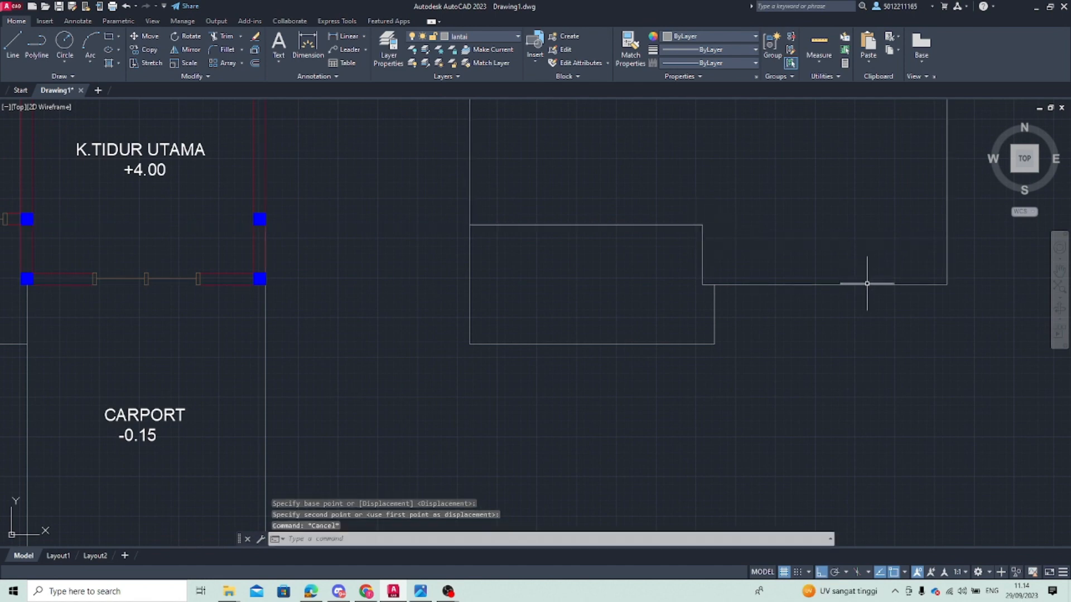
Offset the separate building outline 15 inward
click(867, 284)
text(of)
key(Return)
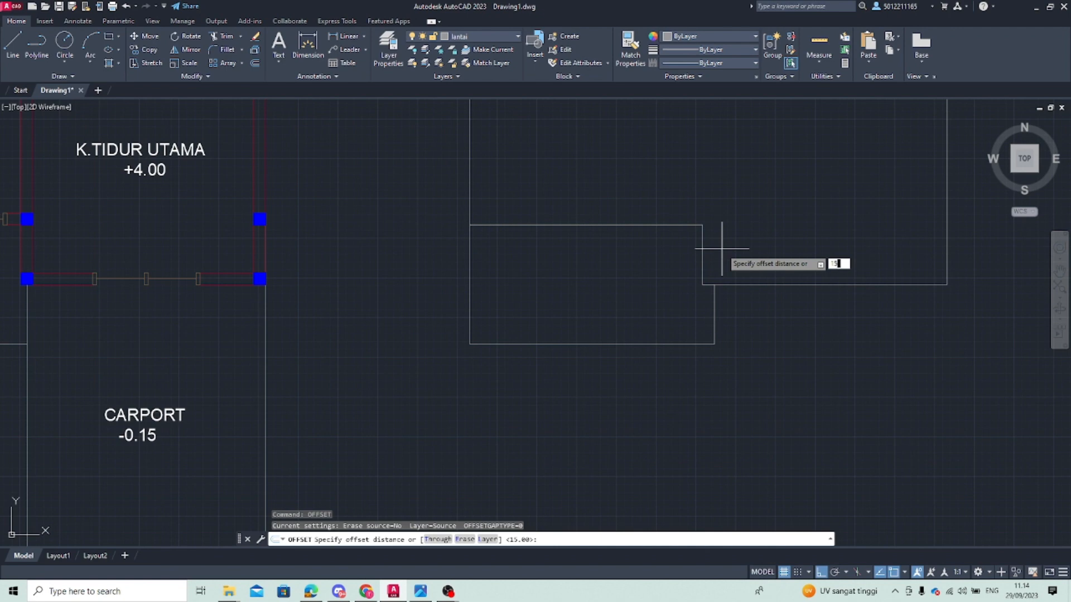
key(Return)
click(704, 246)
click(708, 232)
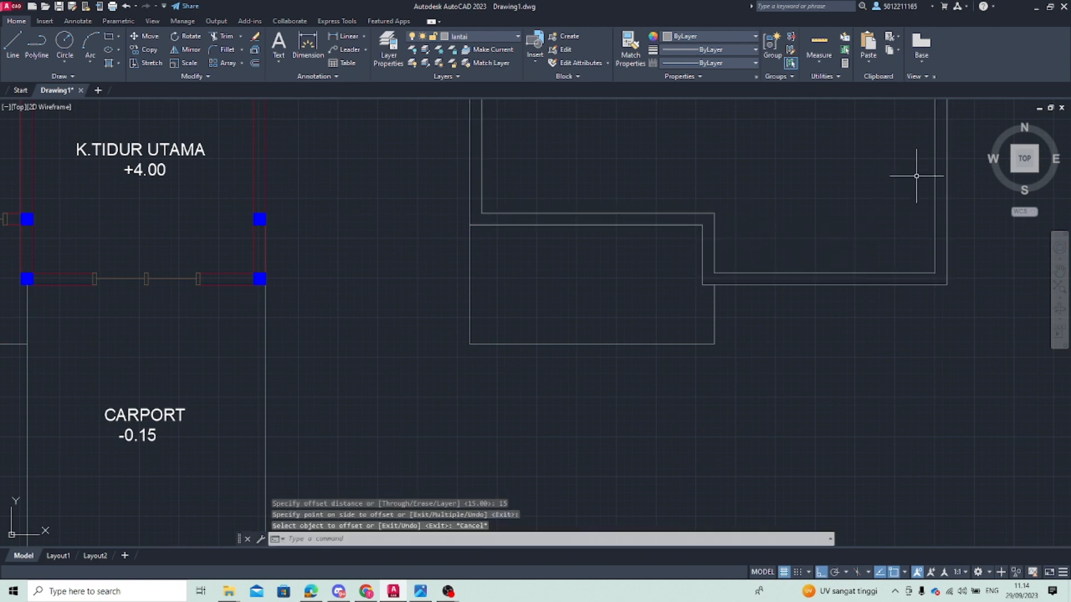
key(Escape)
Draw a rectangle inside the inner building outline, from its lower-left corner to its upper-right corner at the rear wall
scroll(749, 319, down, 5)
mouse_move(749, 319)
middle_down()
mouse_move(566, 399)
mouse_move(582, 379)
middle_up()
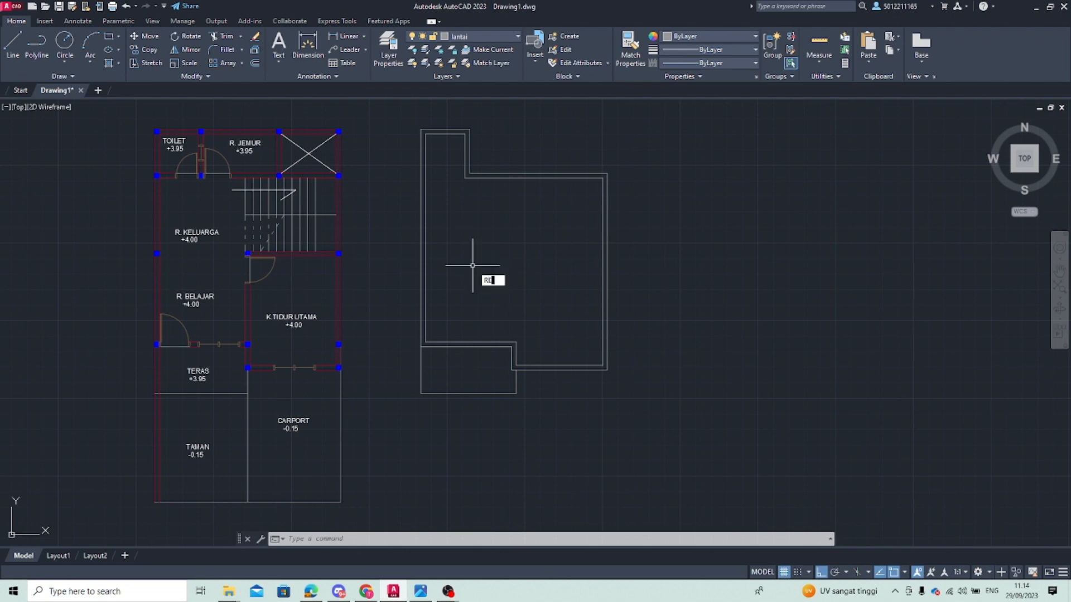
text(C)
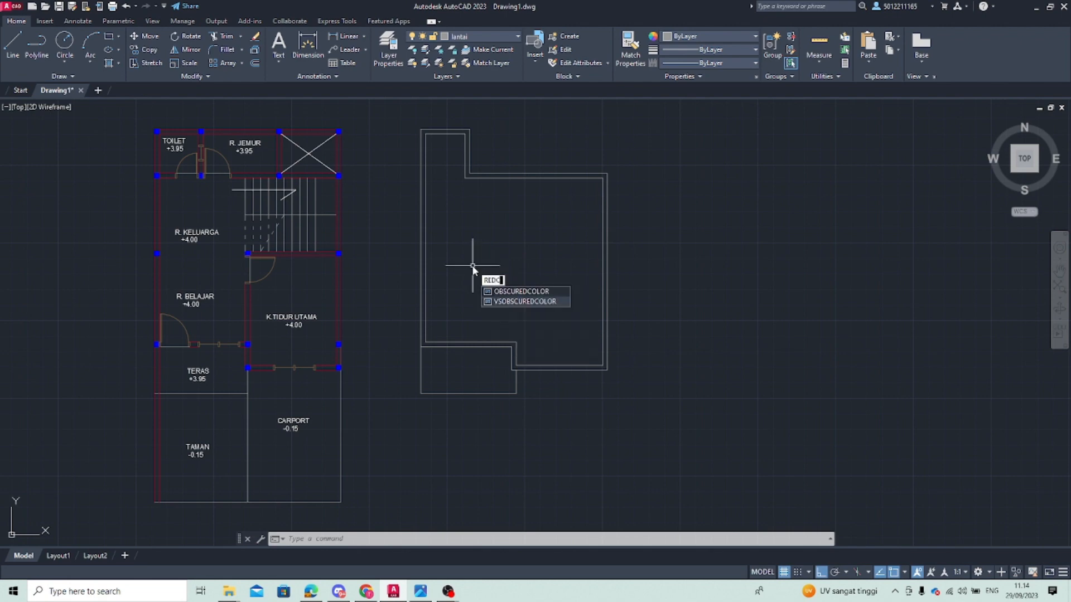
key(BackSpace)
key(BackSpace)
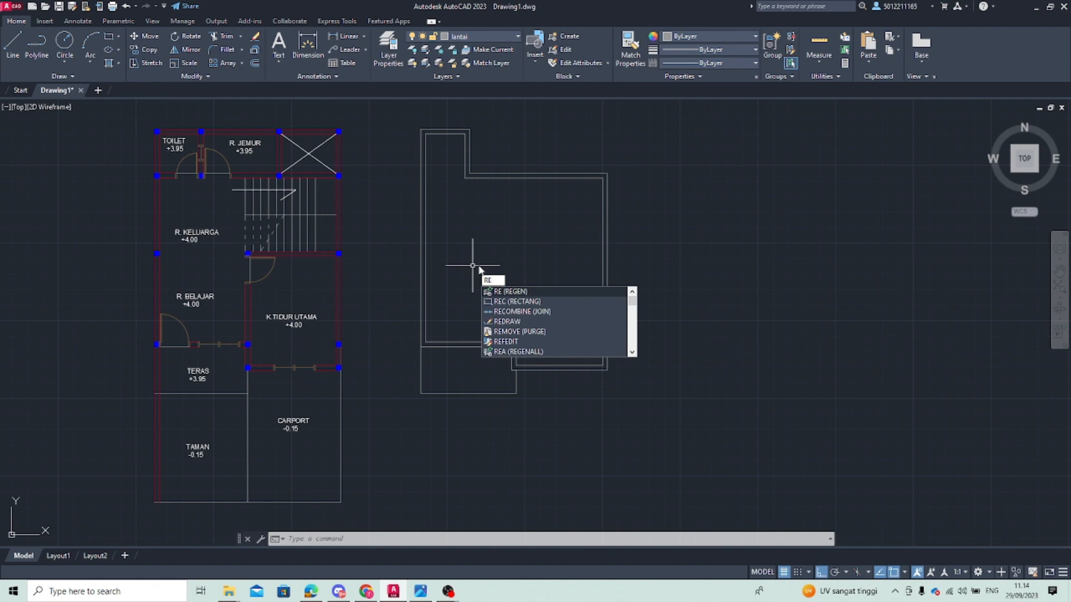
text(C)
key(Return)
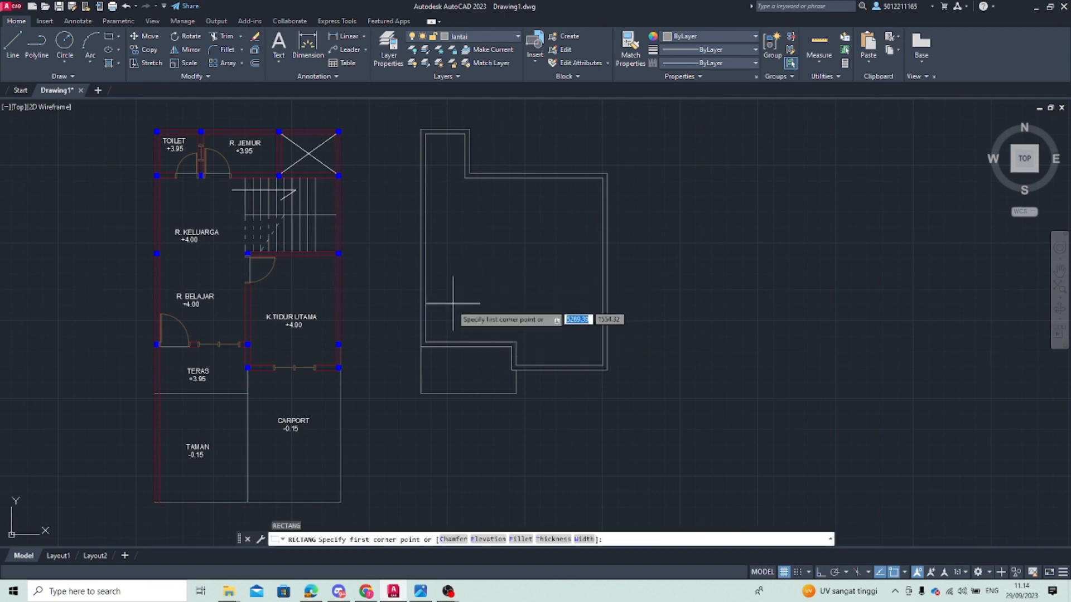
click(425, 342)
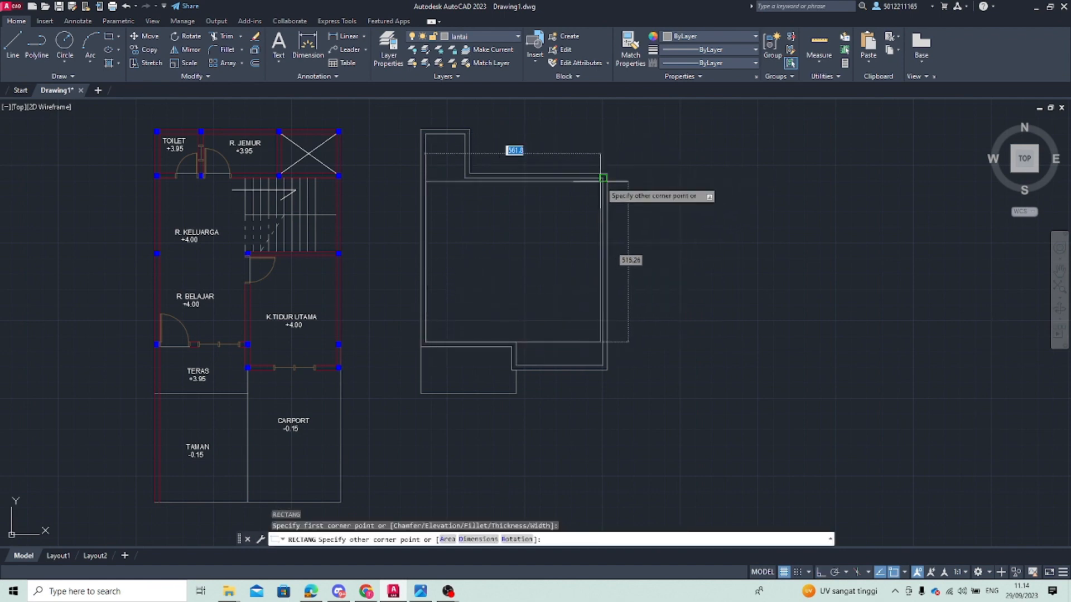
click(601, 179)
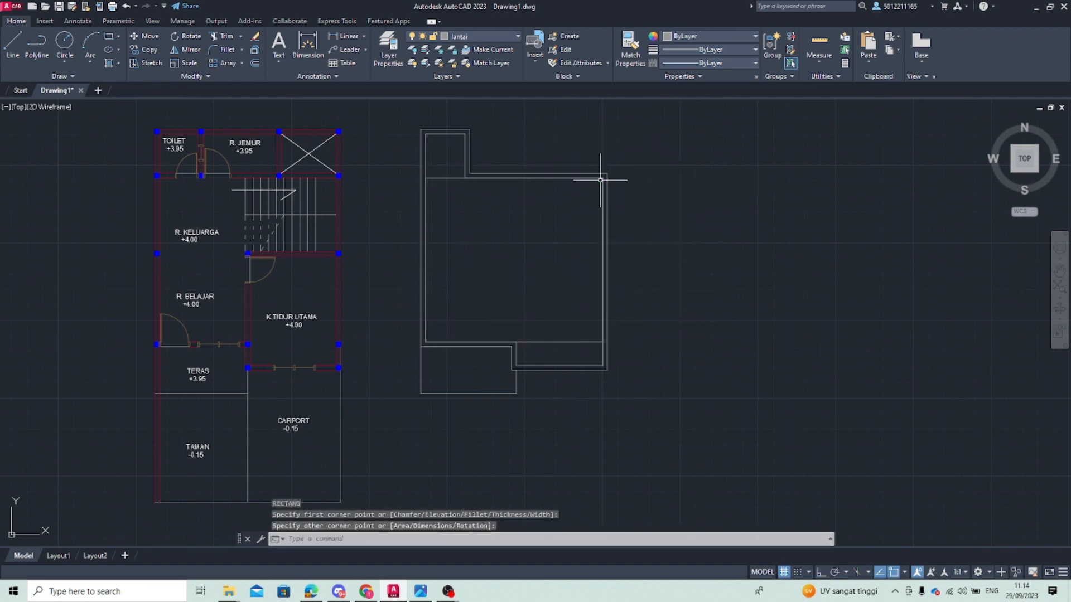
Offset the rectangle 50 inward and erase the original rectangle
click(440, 178)
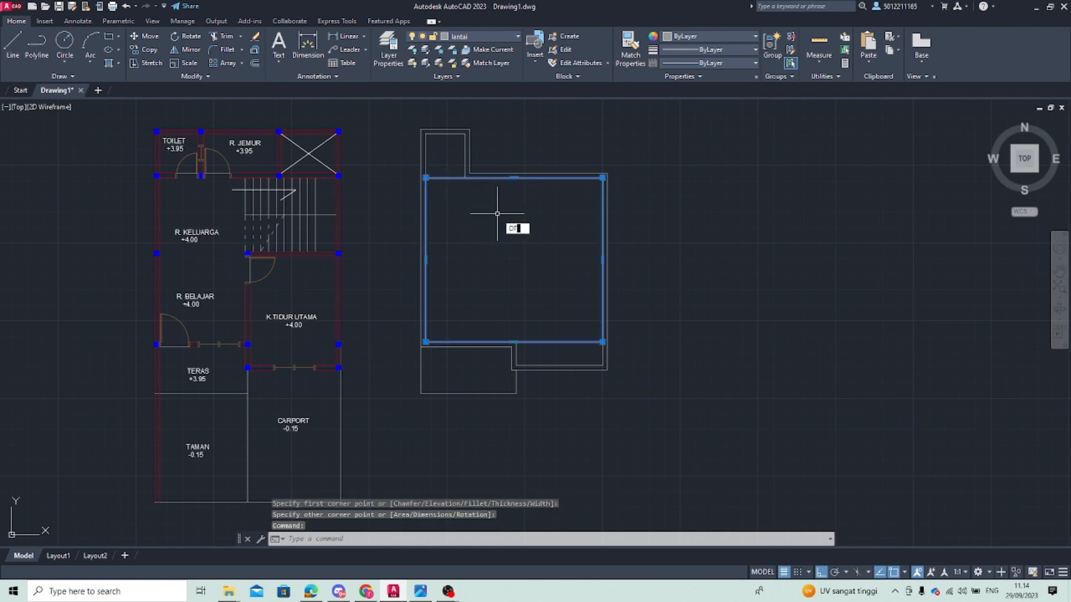
key(Return)
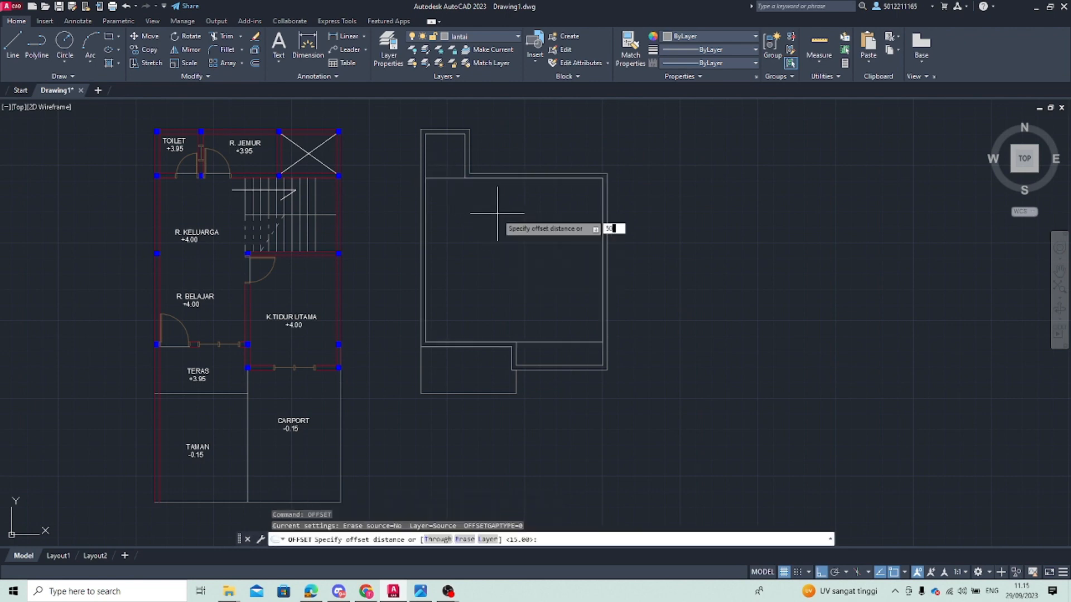
text(50)
key(Return)
click(491, 179)
click(495, 215)
key(Escape)
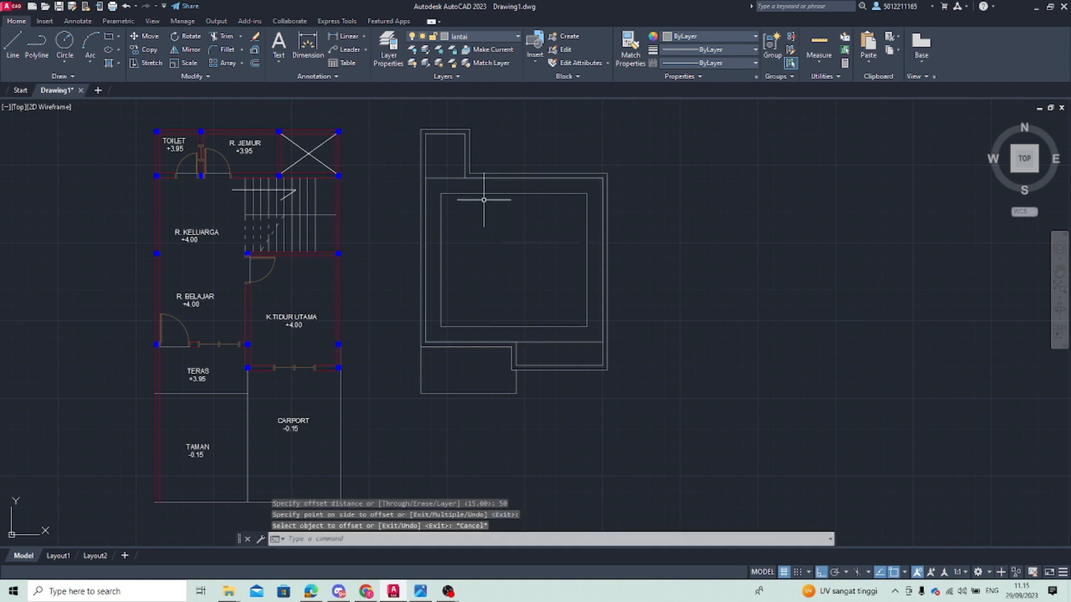
click(448, 178)
key(Delete)
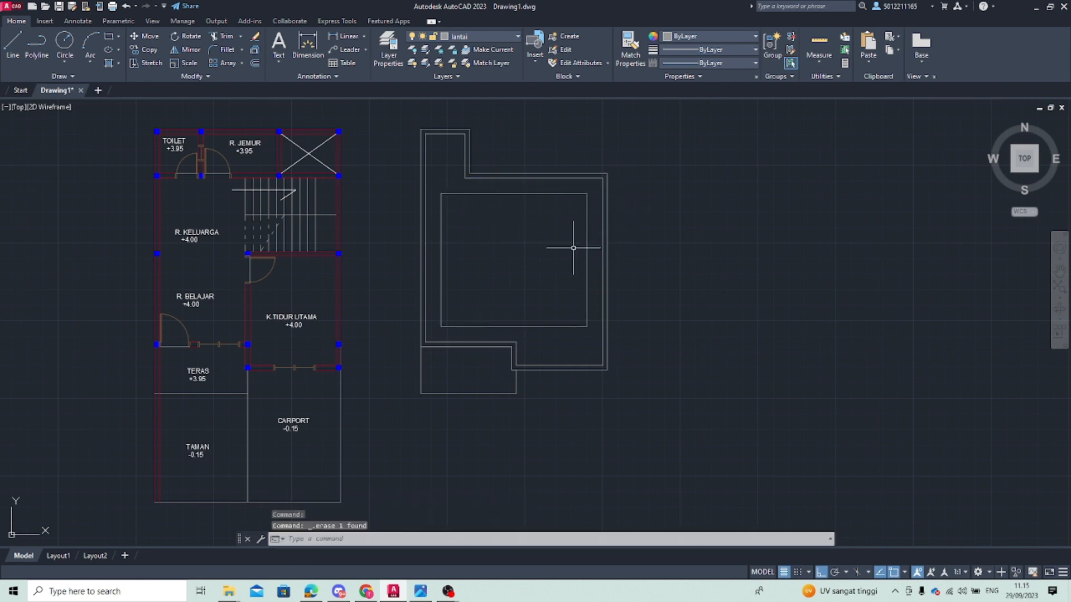
scroll(430, 225, down, 2)
scroll(432, 241, down, 1)
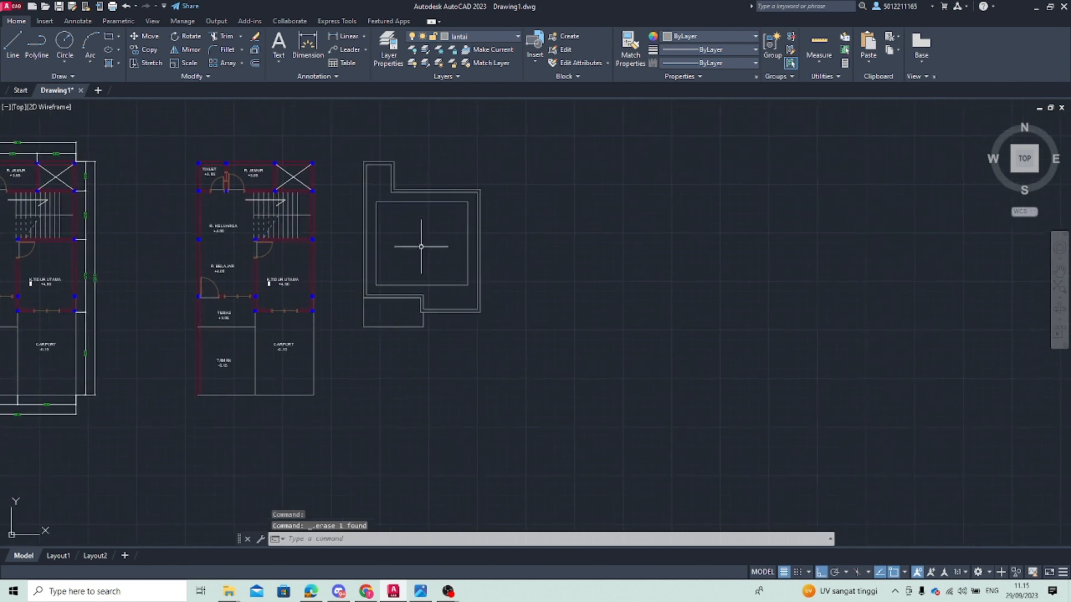
scroll(419, 246, up, 2)
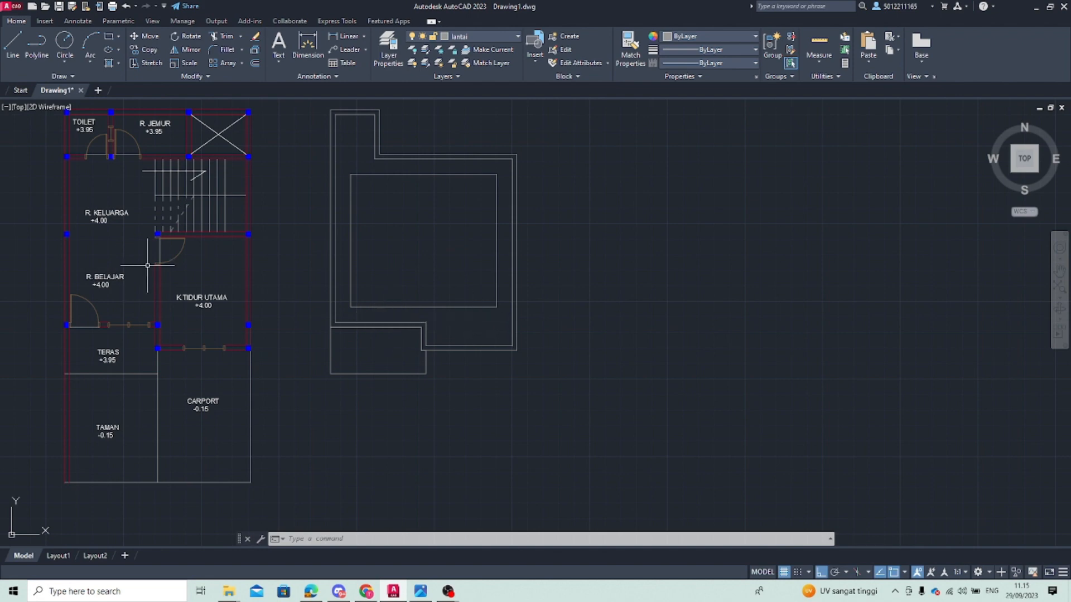
scroll(386, 241, down, 2)
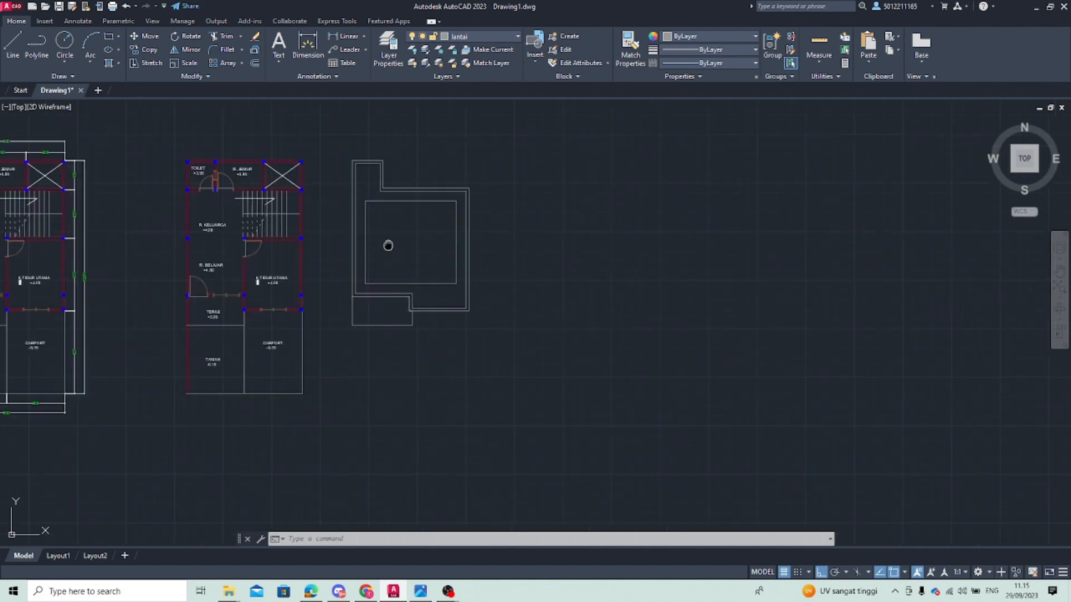
scroll(353, 223, up, 5)
middle_drag(358, 269, 328, 250)
scroll(327, 251, down, 4)
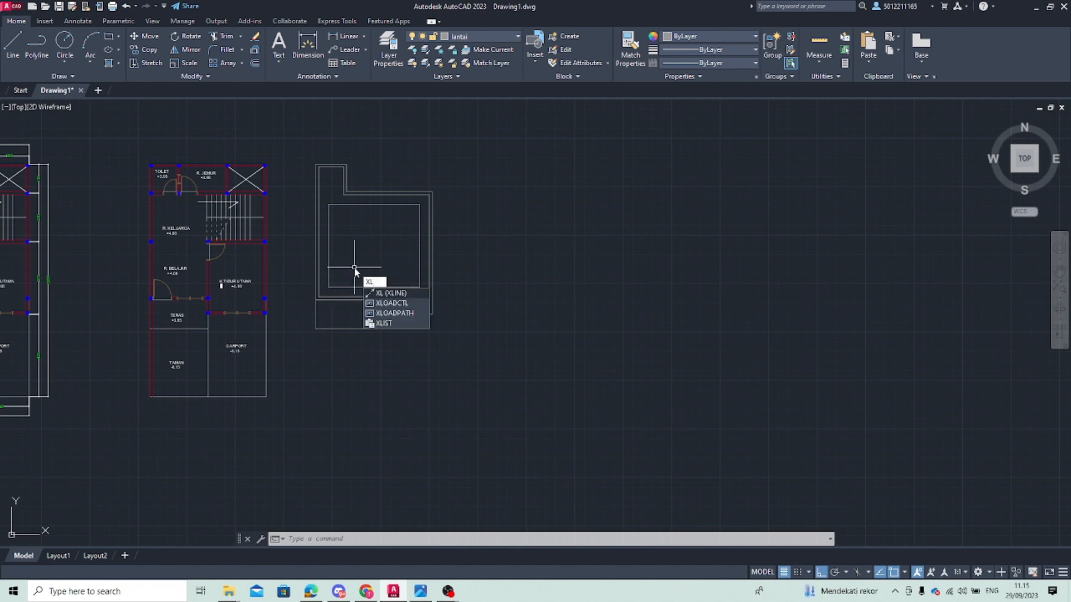
Draw a construction line at 45 degrees through the inset rectangle's lower-left corner
key(Return)
text(A)
key(Return)
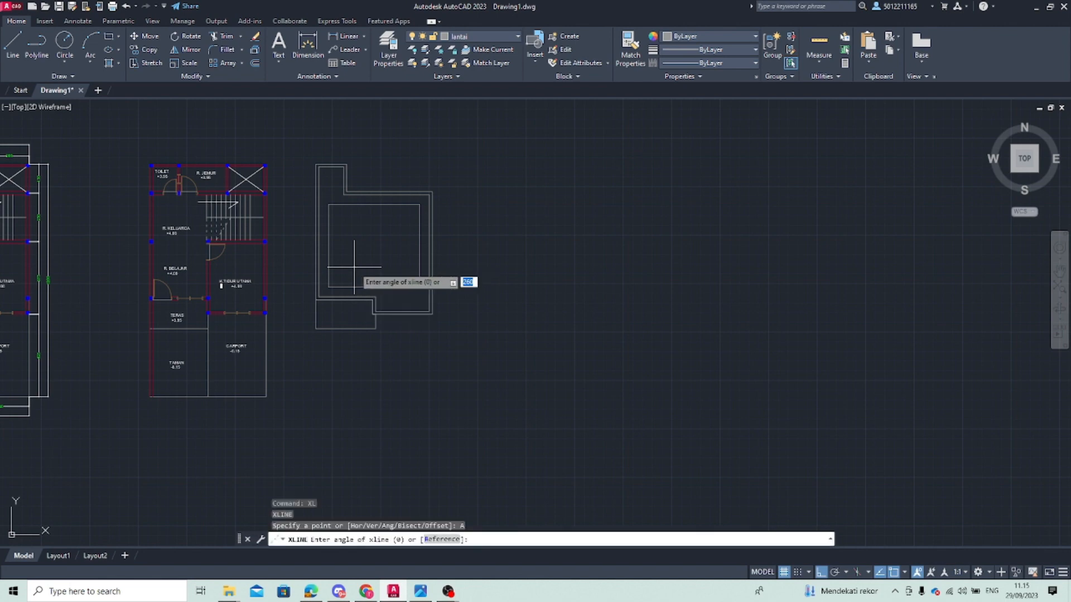
text(45)
key(Return)
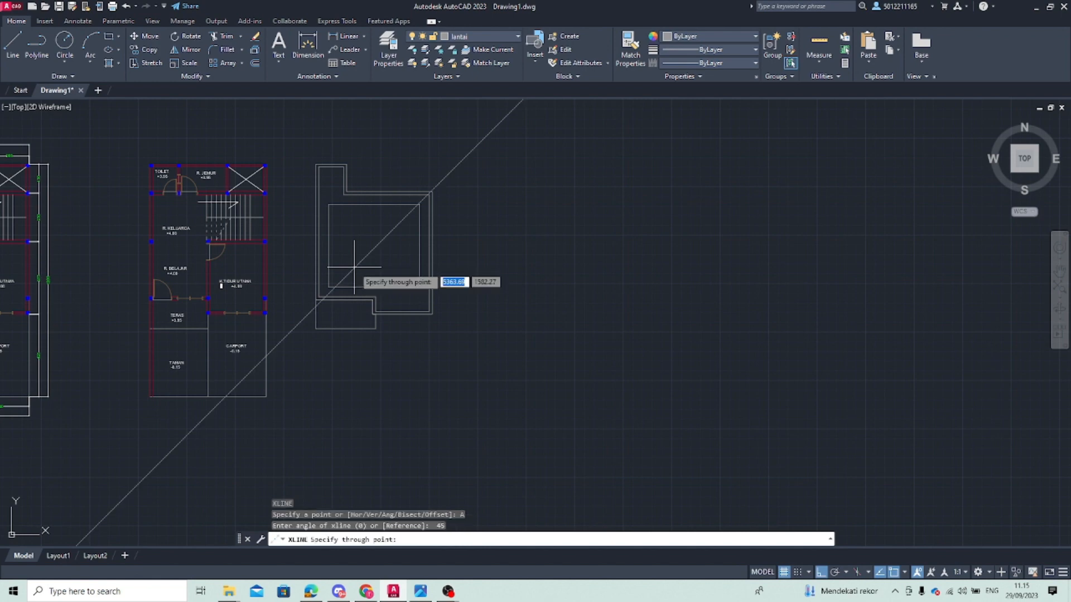
scroll(325, 289, up, 4)
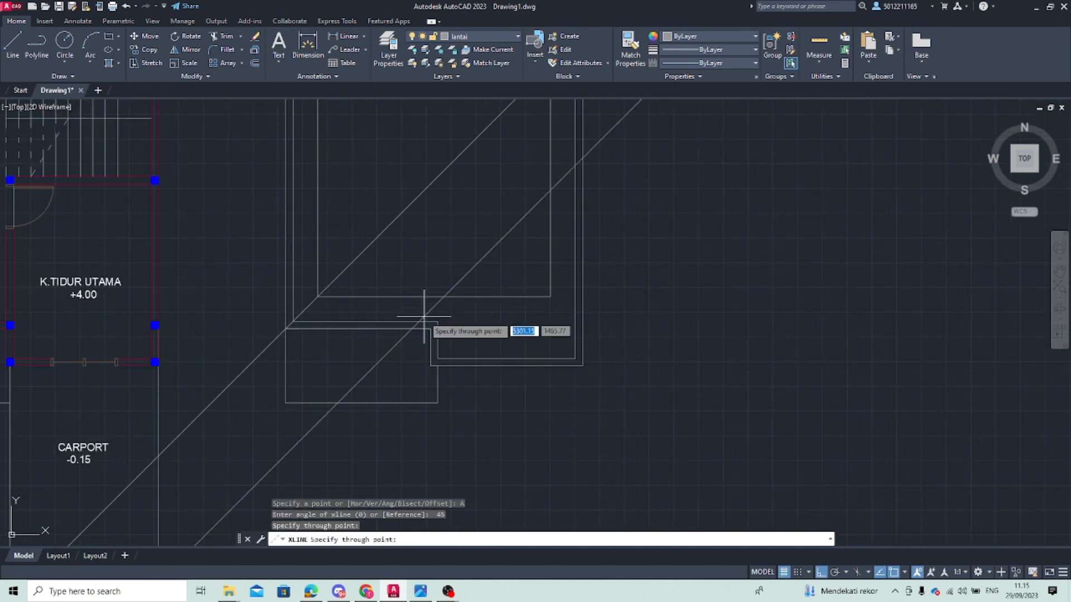
key(Escape)
Try to mirror the 45-degree construction line, using the midpoint of the inset rectangle's lower edge as the first axis point
click(382, 234)
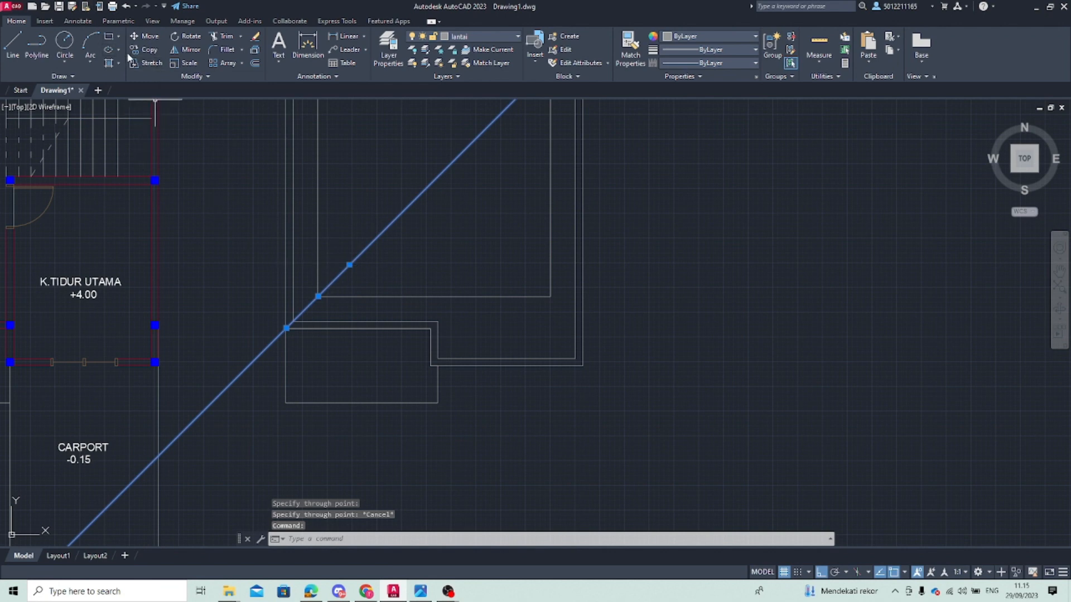
click(187, 49)
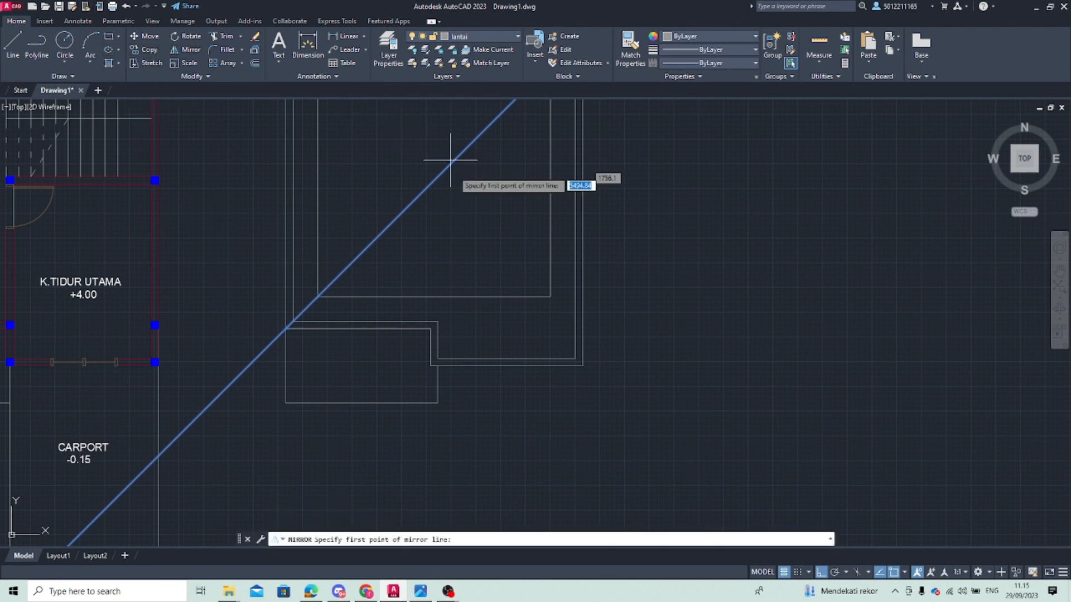
click(433, 296)
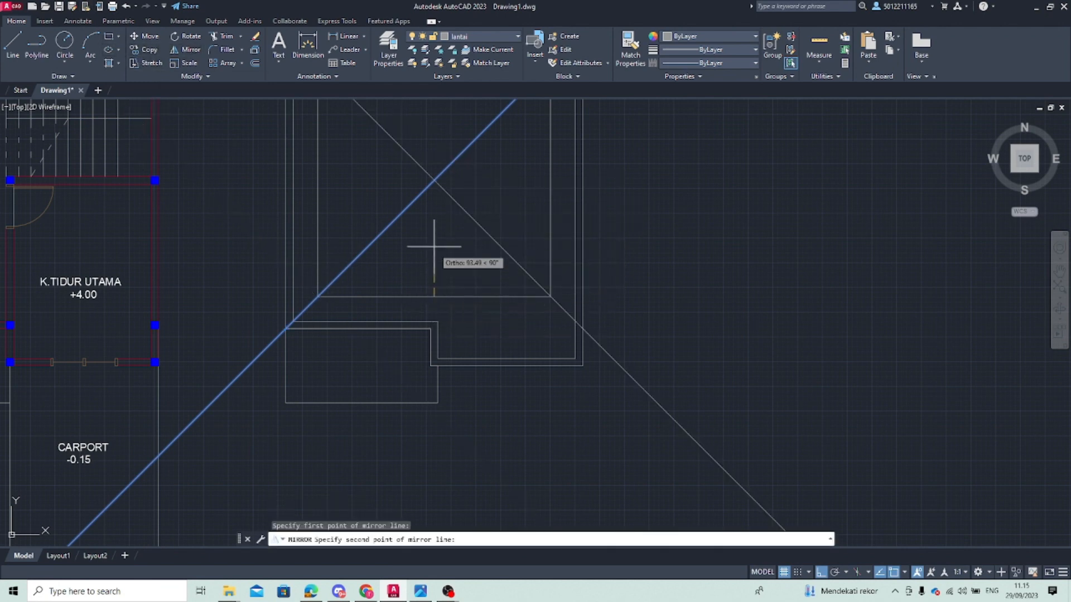
click(434, 179)
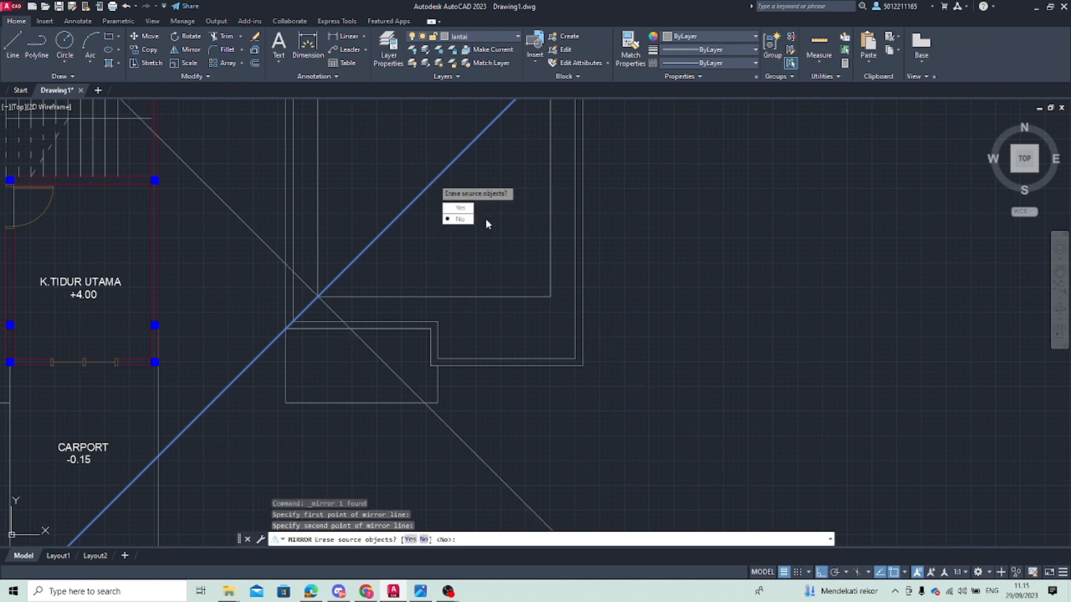
click(458, 219)
Undo the mirror and the 45-degree construction line
key(ctrl+z)
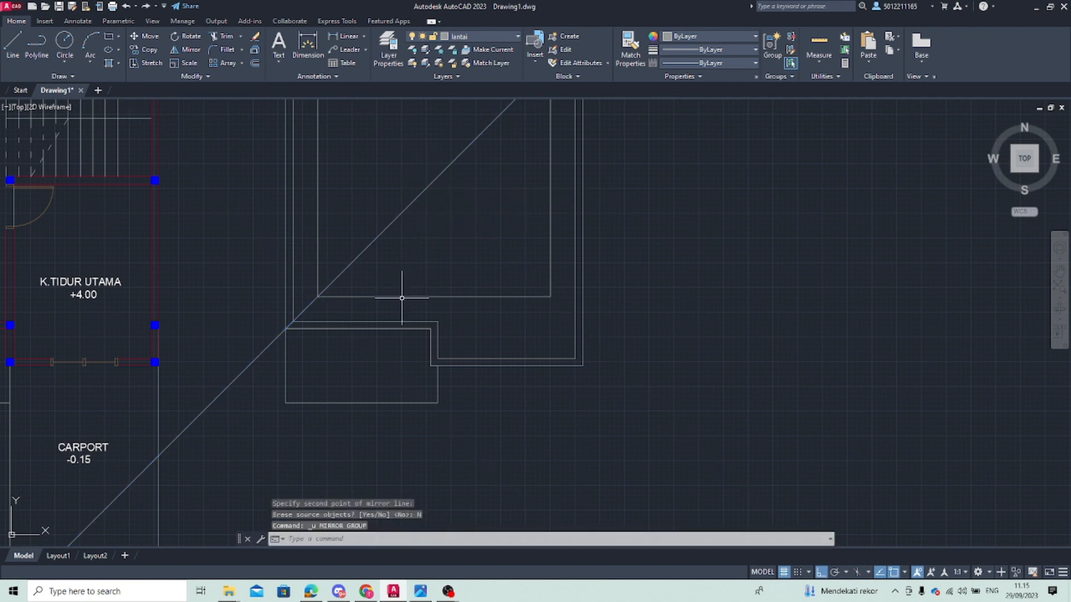
text(u)
key(Return)
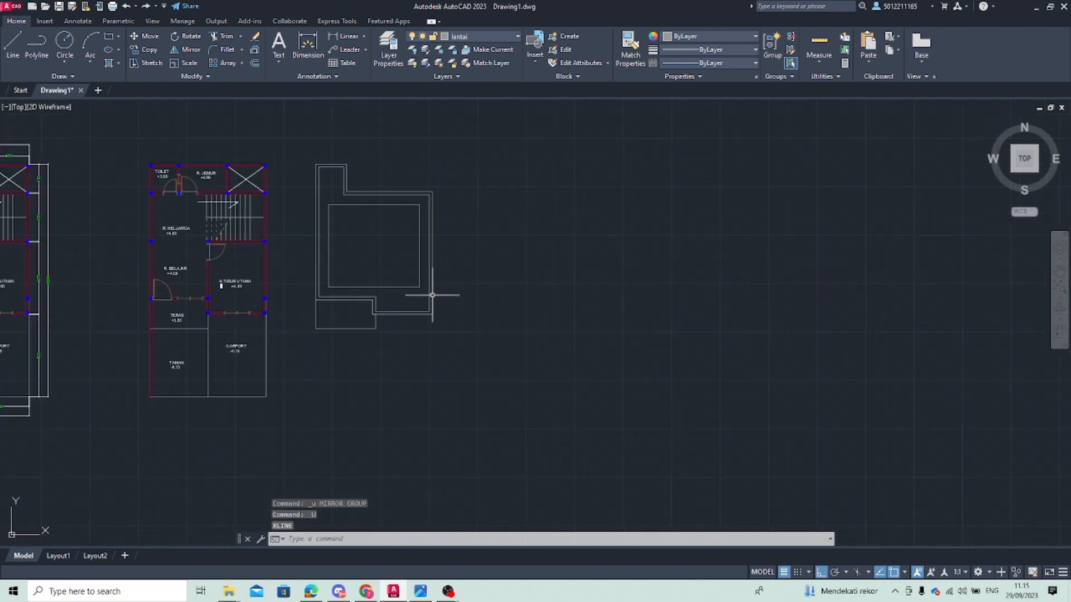
Draw a 45-degree construction line again, passing through the lower-left corner of the inset rectangle
scroll(375, 276, up, 5)
scroll(339, 297, down, 4)
scroll(416, 320, up, 4)
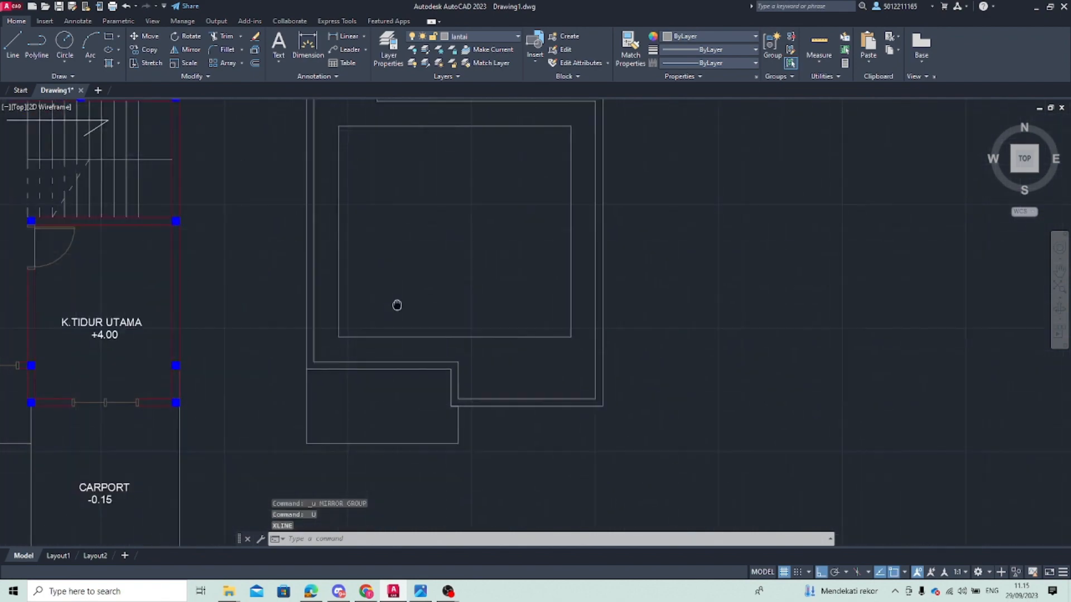
scroll(396, 307, down, 2)
middle_drag(394, 299, 374, 302)
text(xl)
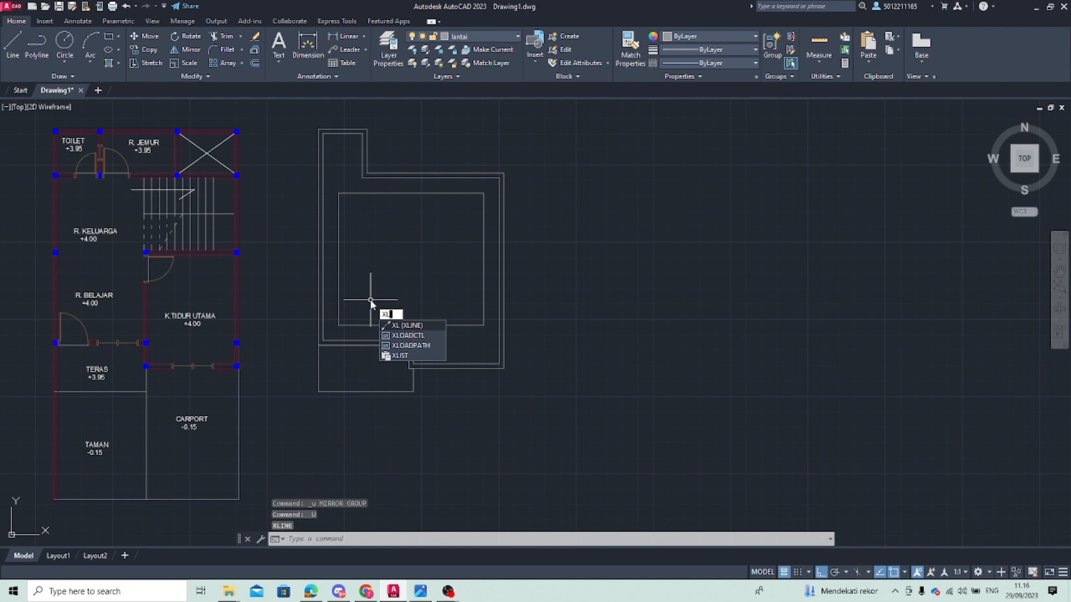
key(Return)
text(a)
key(Return)
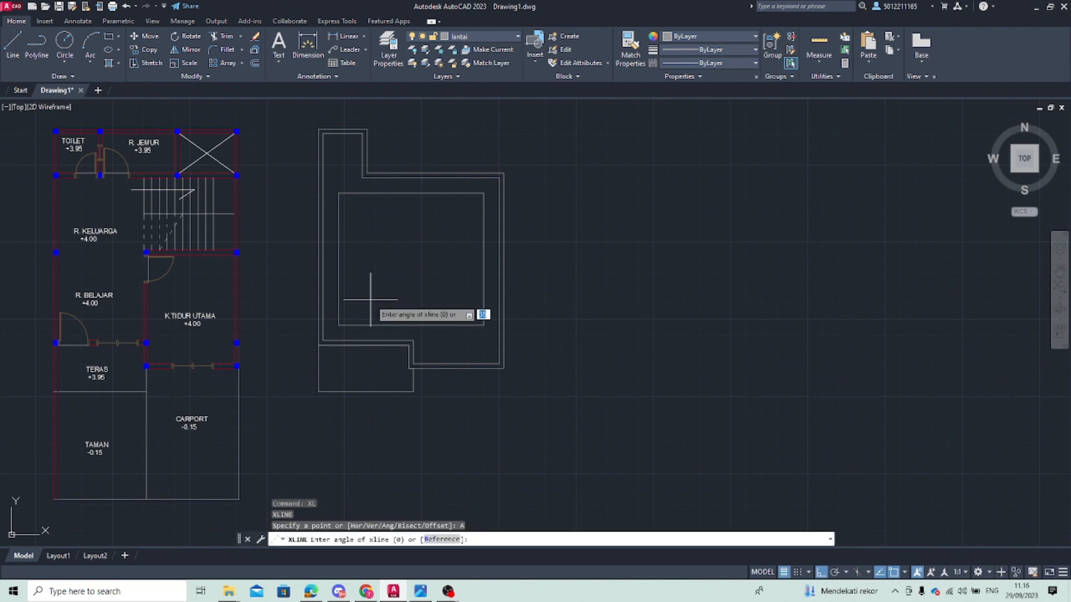
text(45)
key(Return)
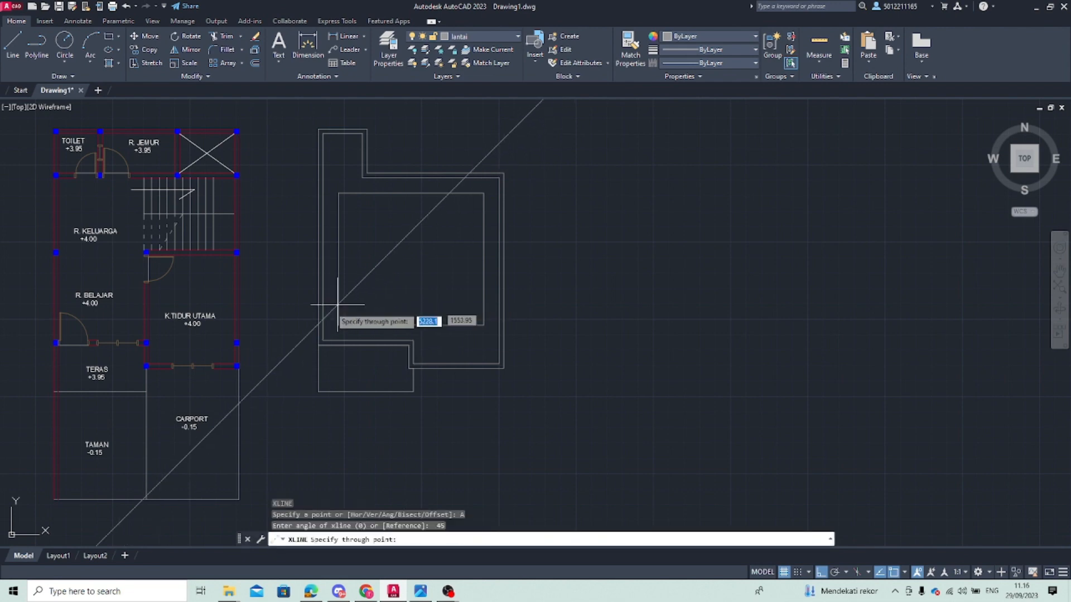
scroll(341, 317, up, 2)
click(340, 323)
key(Escape)
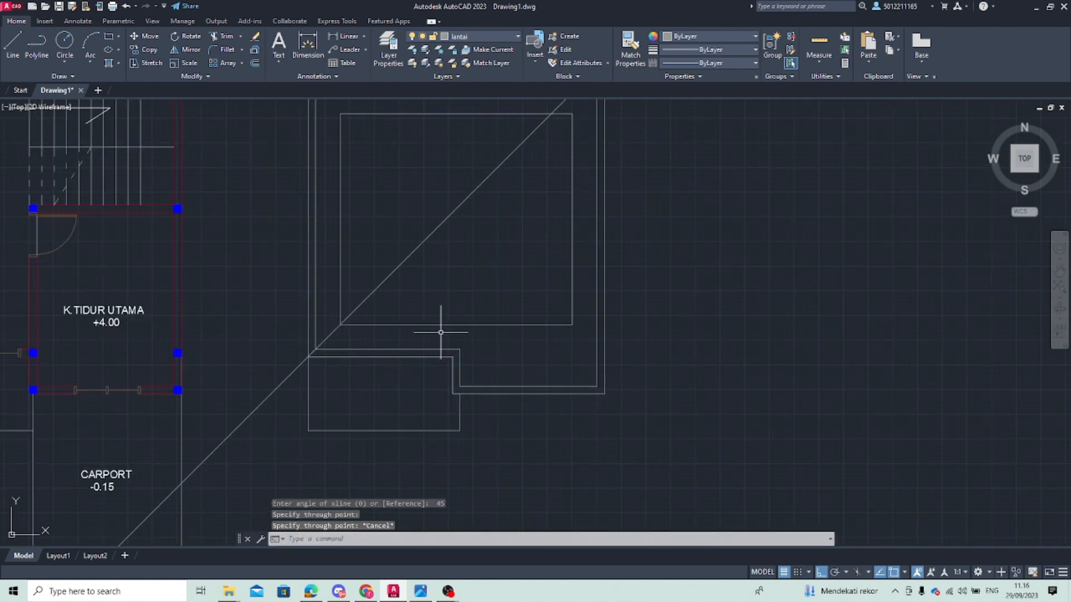
Mirror the diagonal construction line about the vertical axis through the midpoint of the inset rectangle's lower edge, keeping the original
click(430, 237)
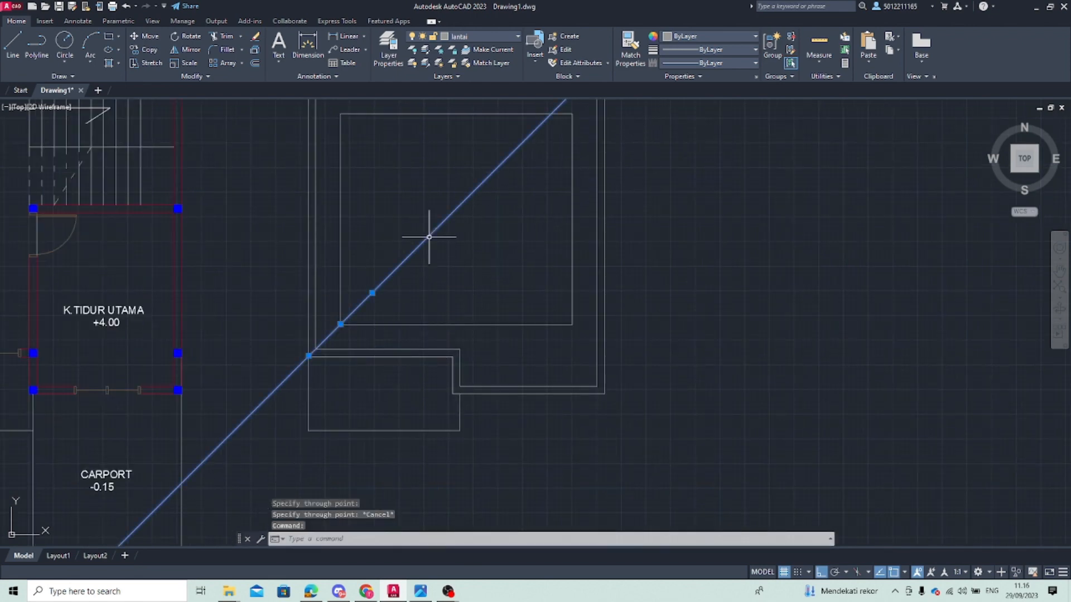
click(191, 50)
click(457, 324)
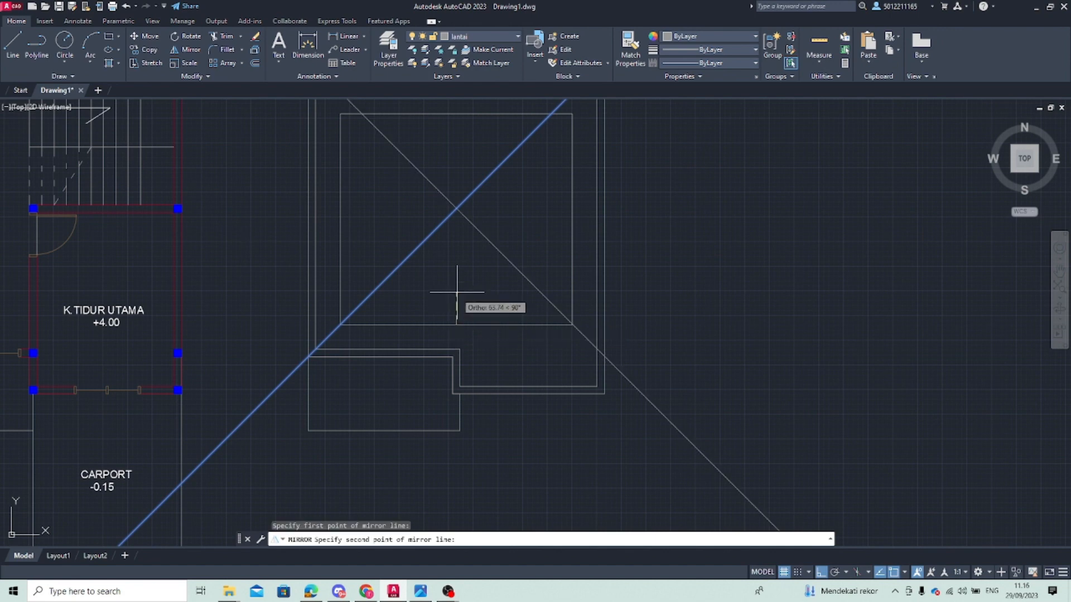
click(456, 282)
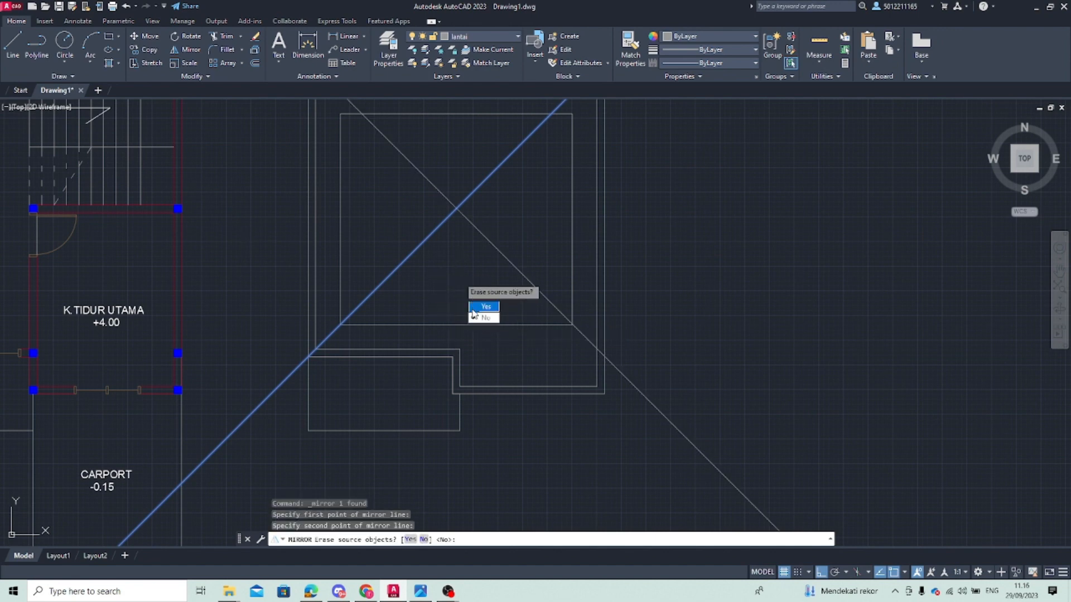
click(474, 317)
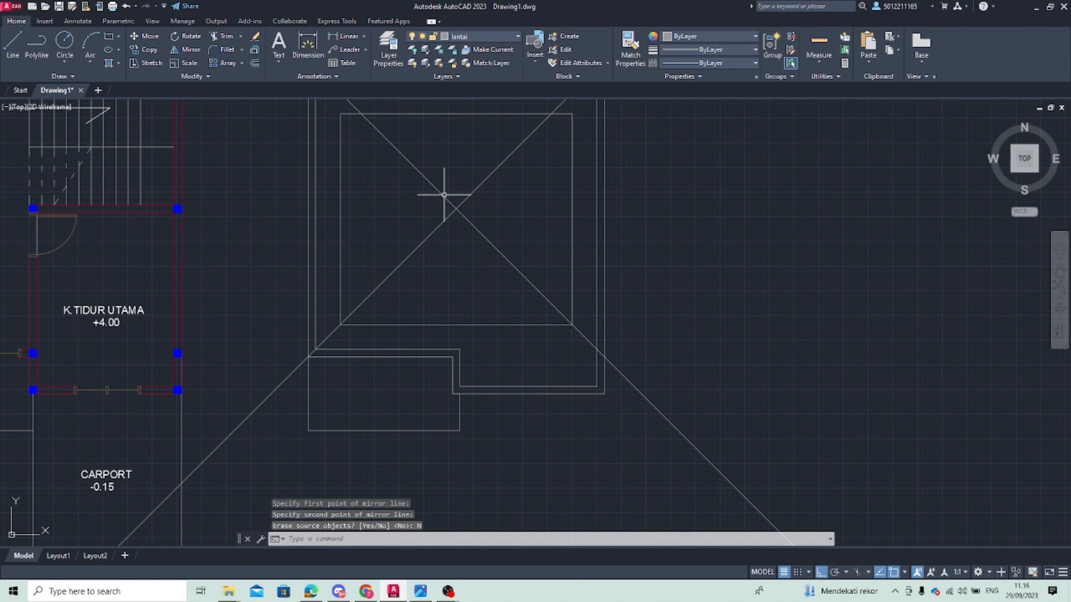
key(Escape)
click(437, 189)
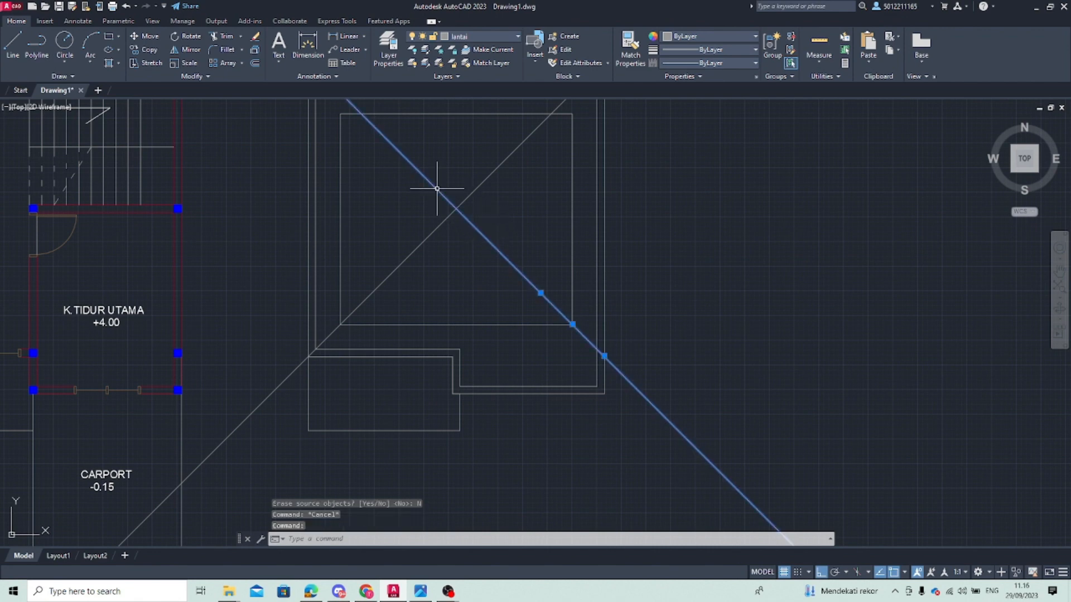
key(Escape)
Trim away both diagonal construction lines above their intersection, inside and outside the building outline
key(Return)
click(479, 188)
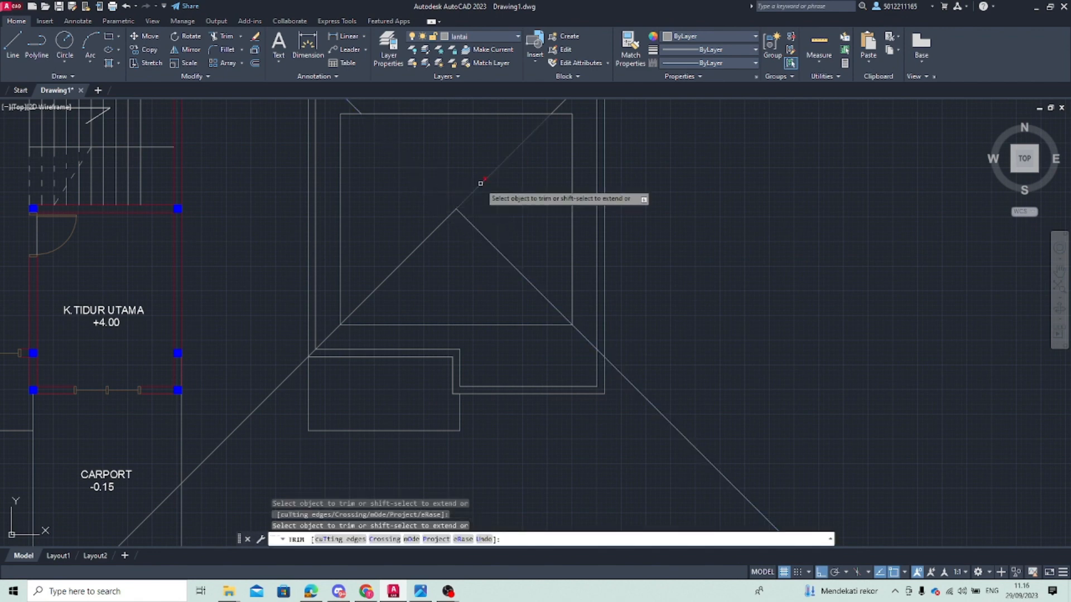
click(402, 155)
scroll(372, 150, up, 4)
scroll(273, 200, down, 4)
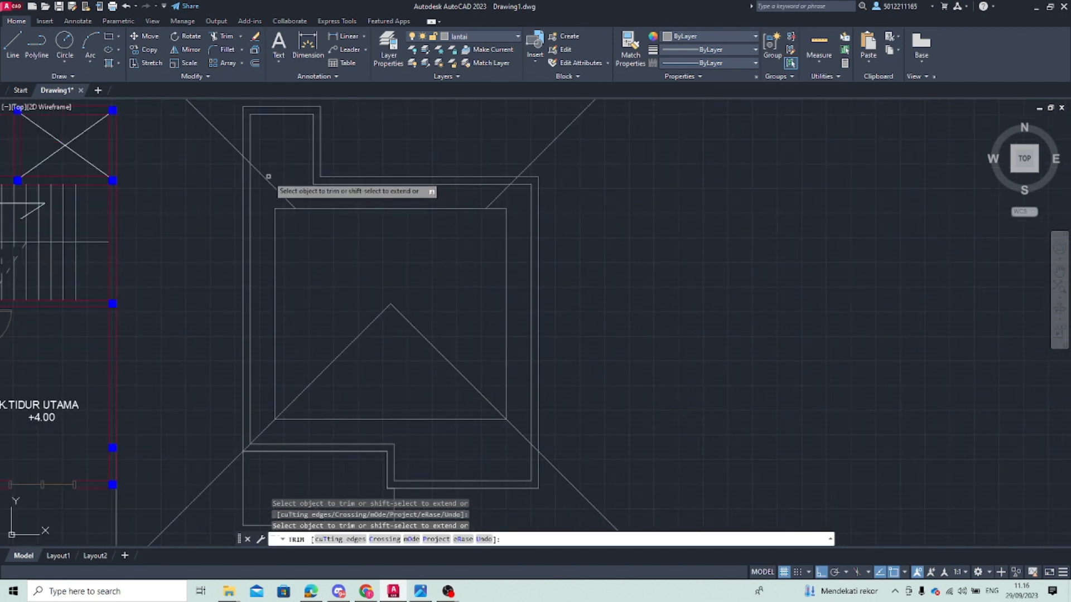
click(495, 198)
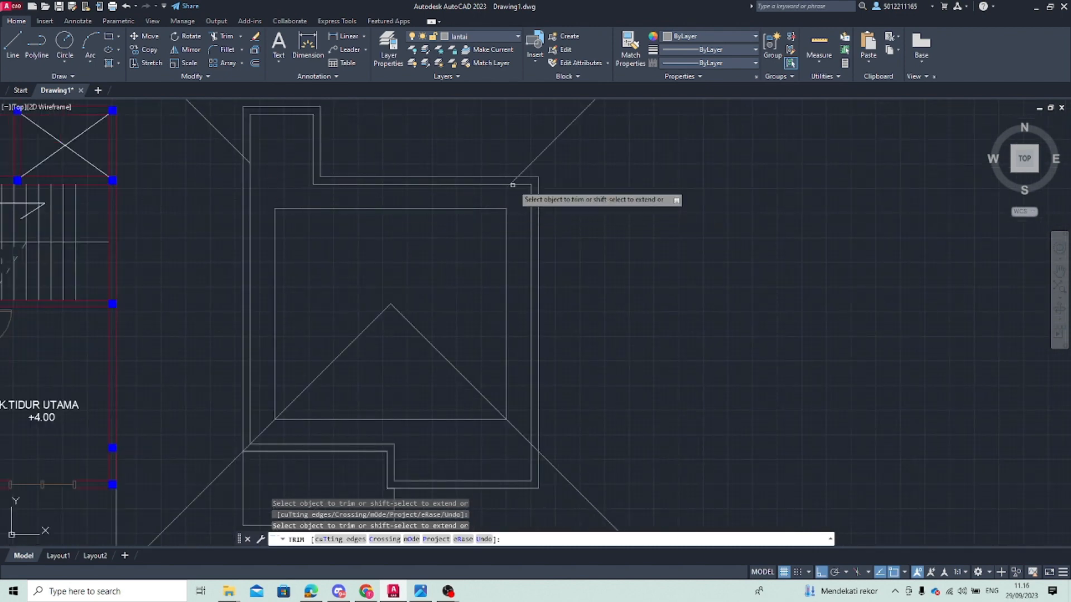
click(513, 180)
click(530, 162)
middle_drag(296, 184, 380, 232)
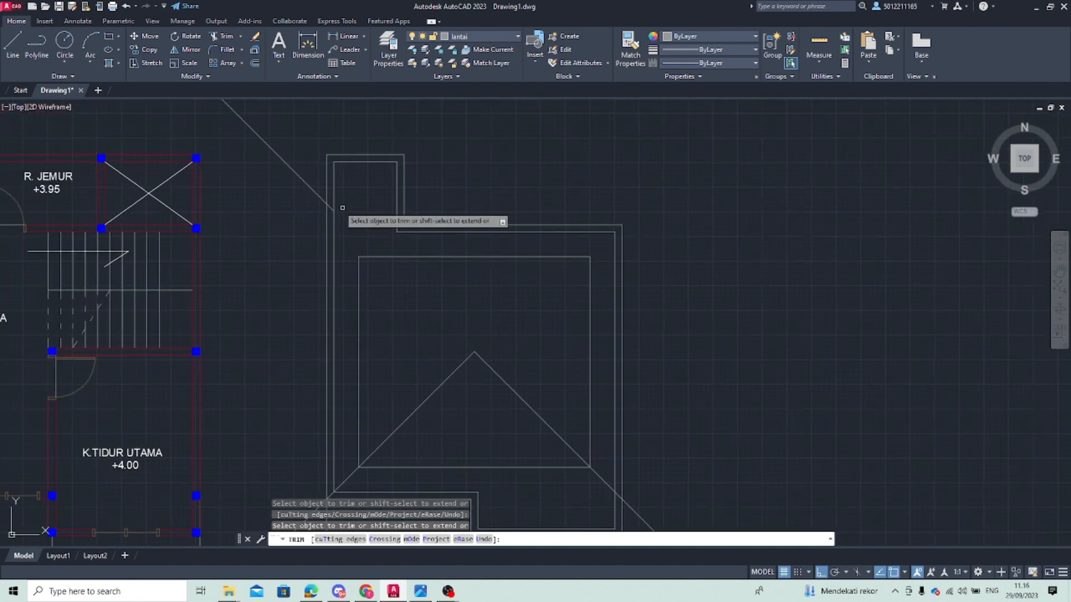
click(325, 196)
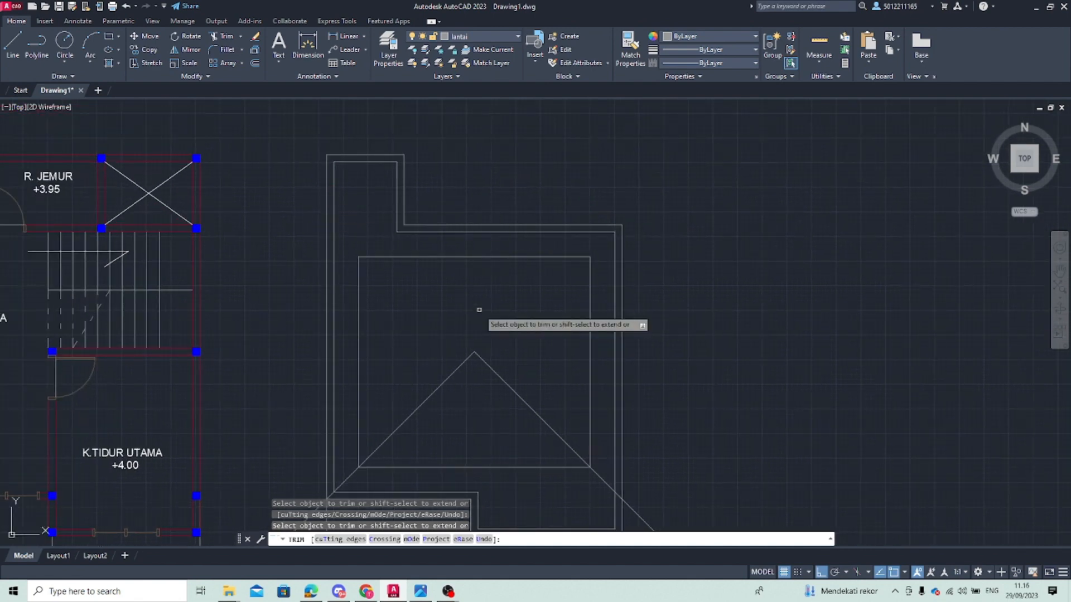
Trim the lower ends of both diagonals beyond the outer building outline, including the pieces crossing the carport
scroll(490, 187, down, 3)
click(342, 335)
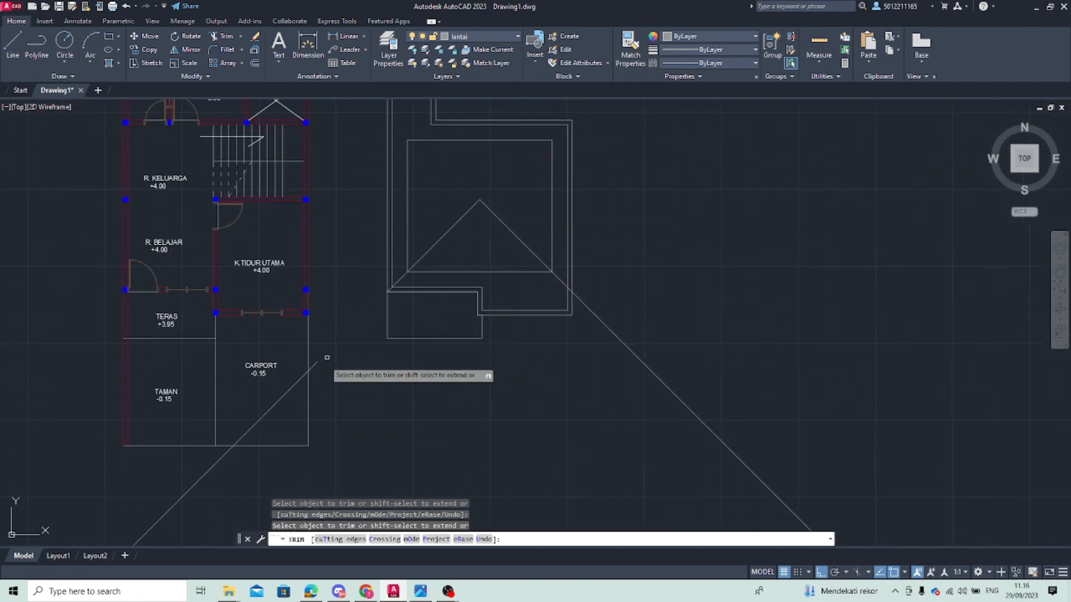
click(291, 384)
key(Return)
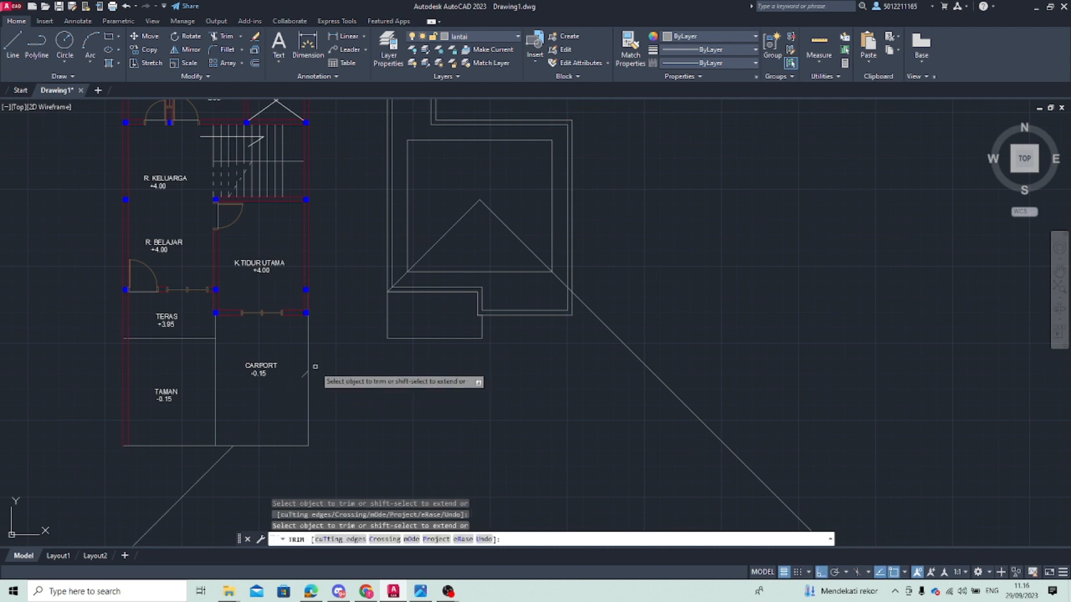
click(222, 458)
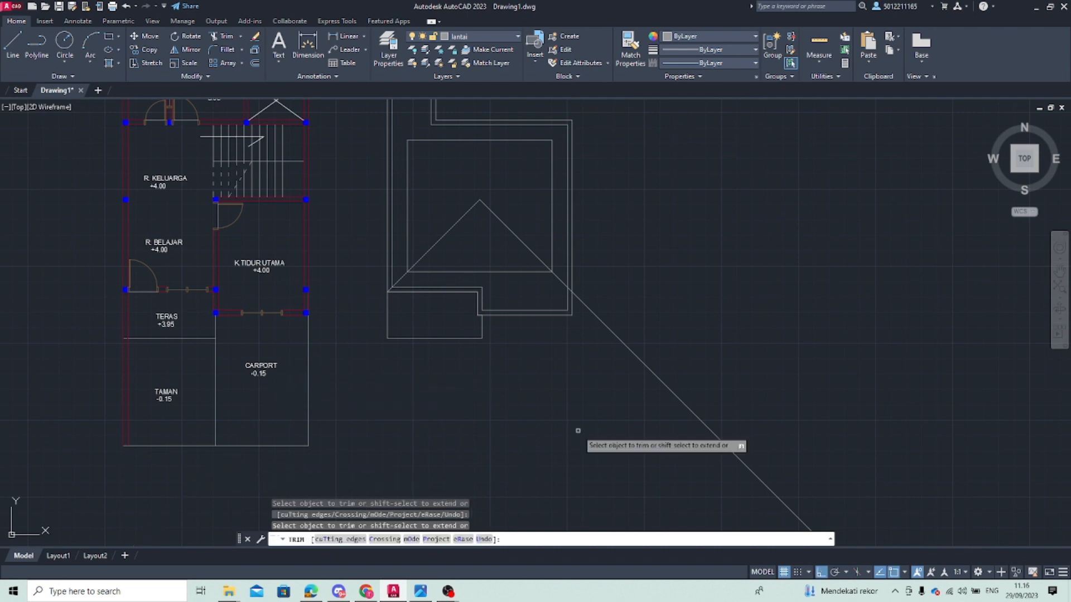
click(678, 403)
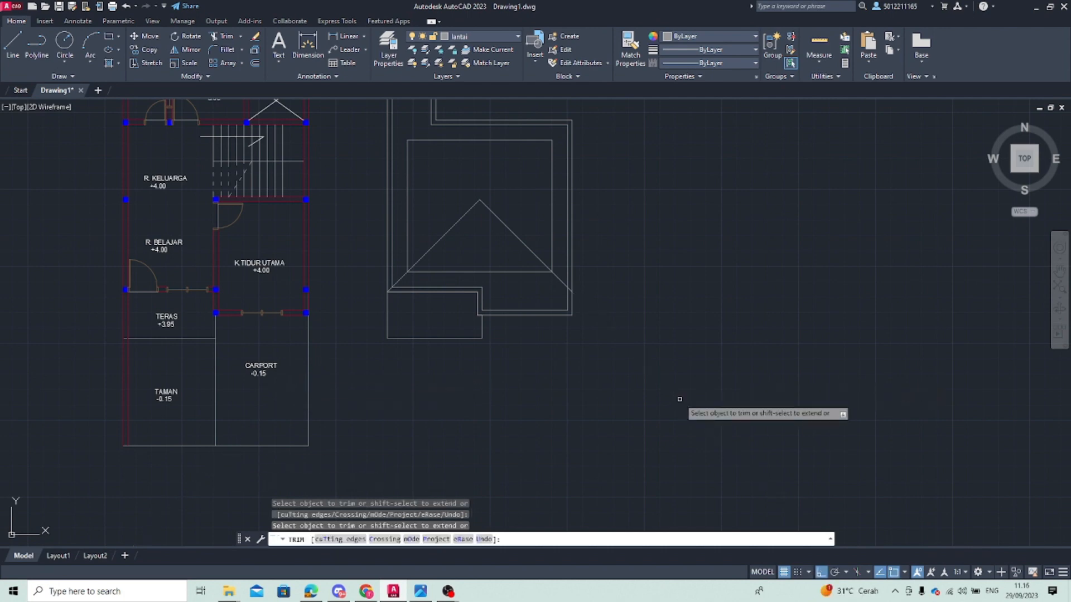
Trim the remaining diagonal pieces between the inset rectangle's lower corners and the outer building outline, and end the trimming
scroll(564, 282, up, 4)
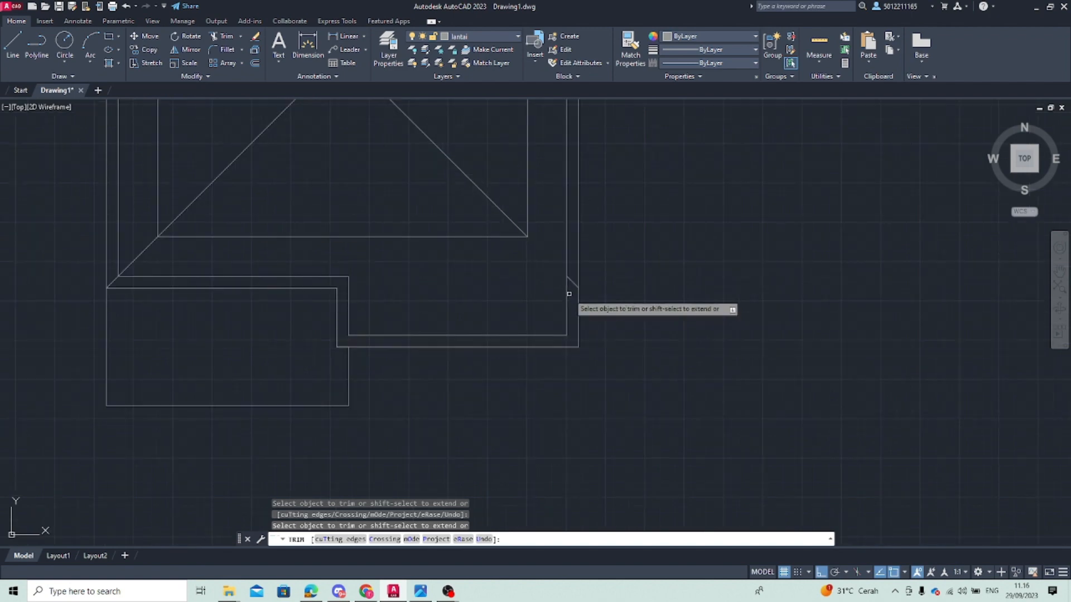
middle_drag(419, 183, 434, 349)
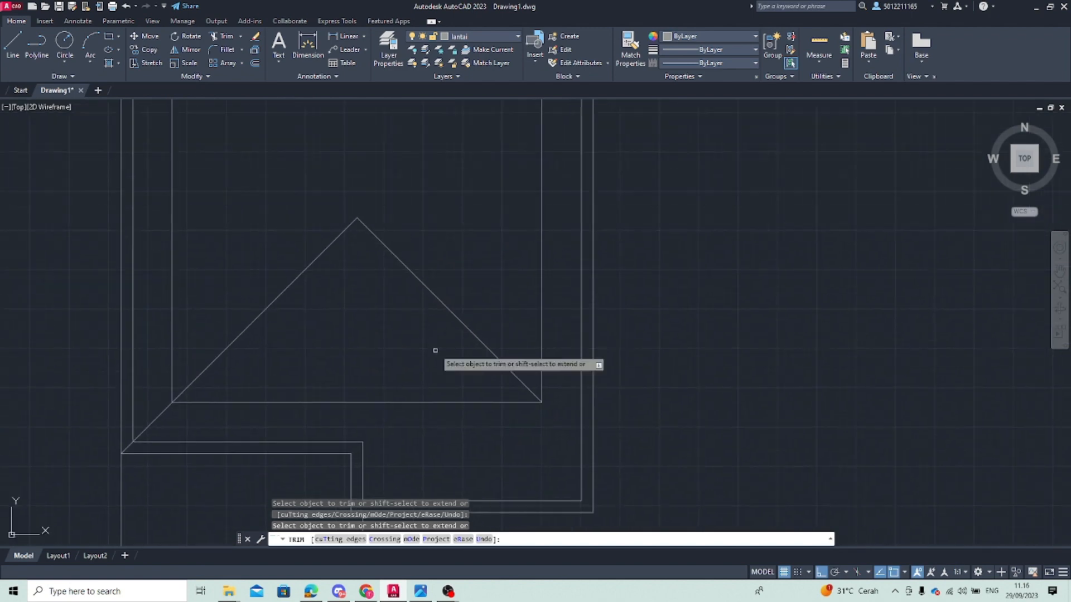
middle_drag(365, 237, 387, 289)
scroll(387, 289, down, 2)
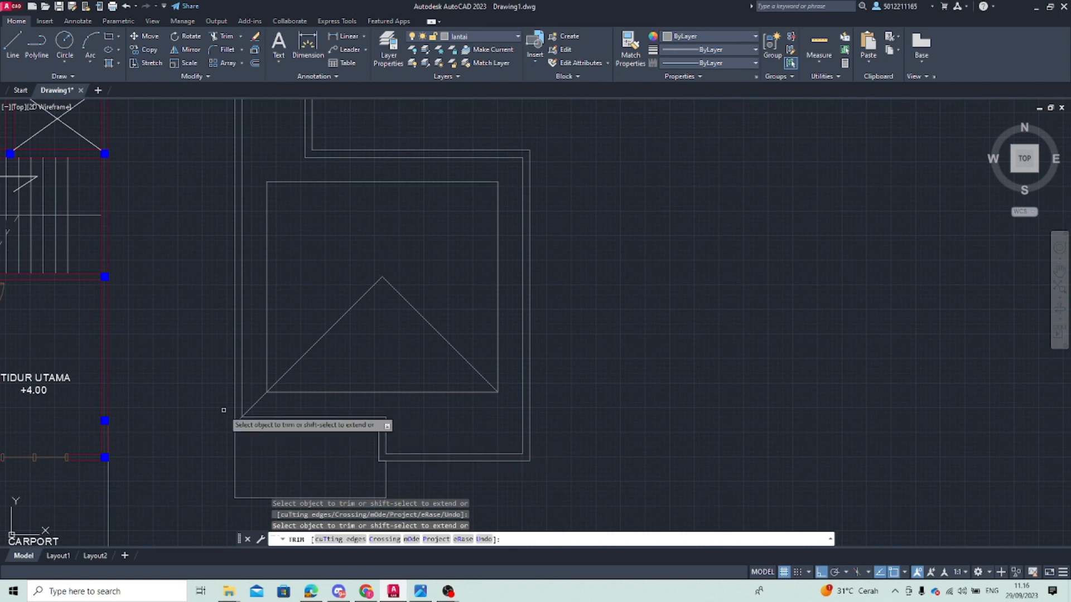
click(254, 407)
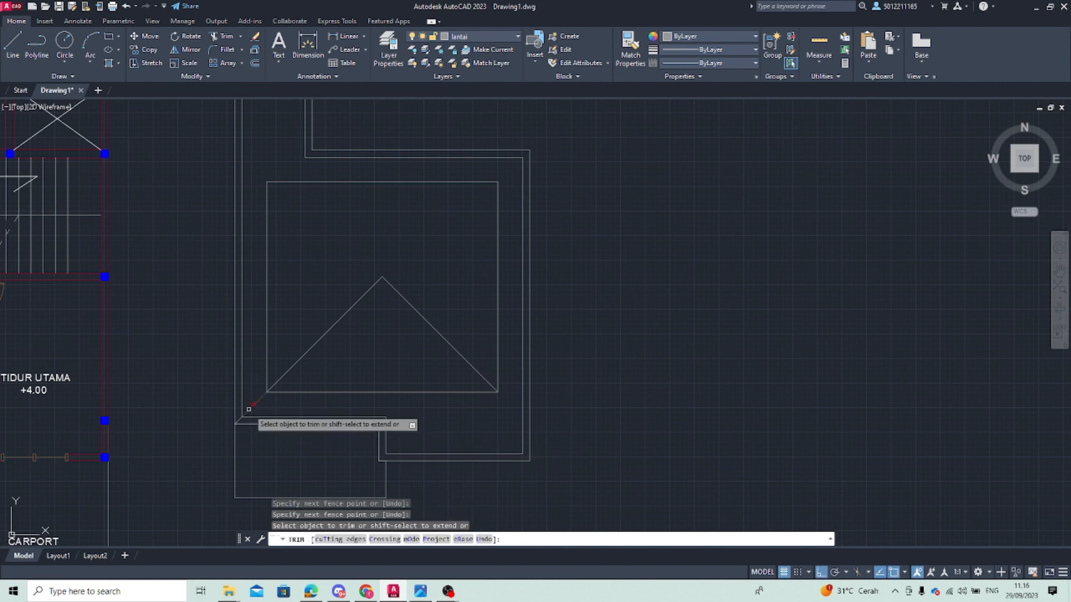
key(Return)
click(238, 421)
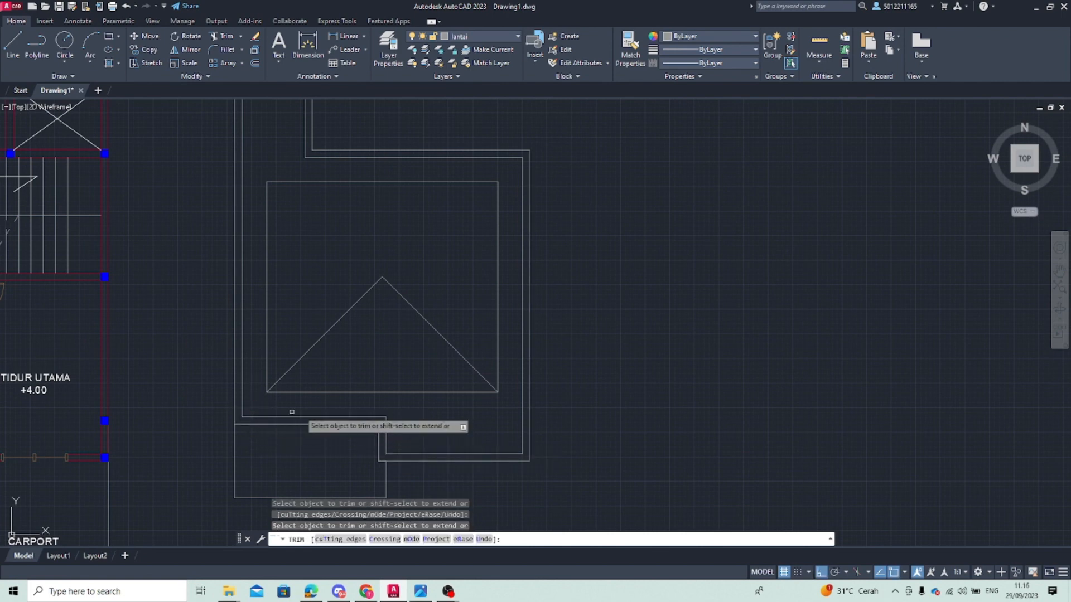
middle_drag(348, 337, 283, 344)
key(Escape)
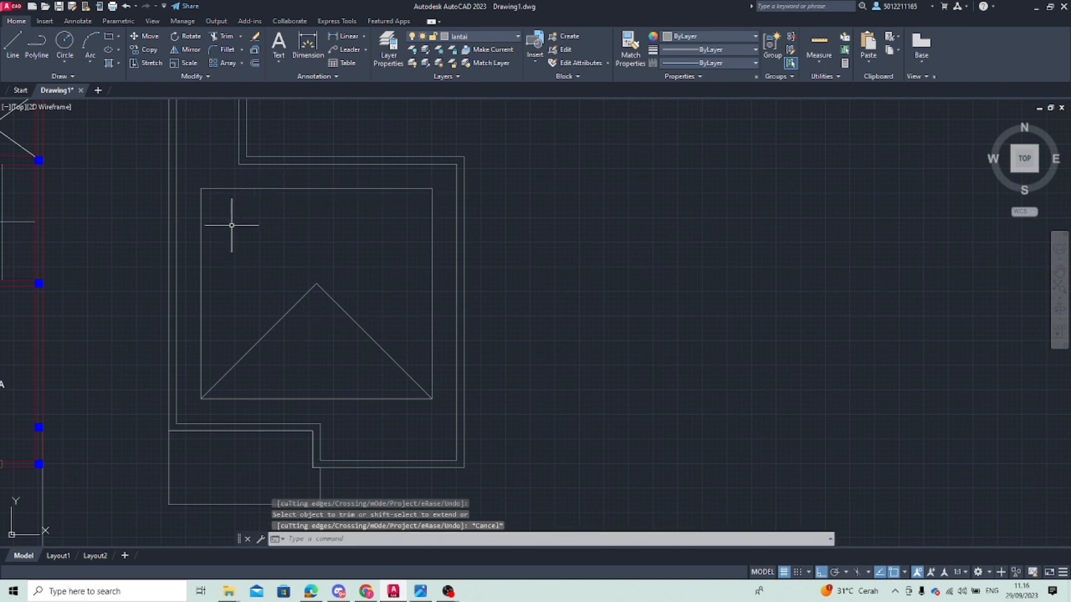
key(Return)
key(Escape)
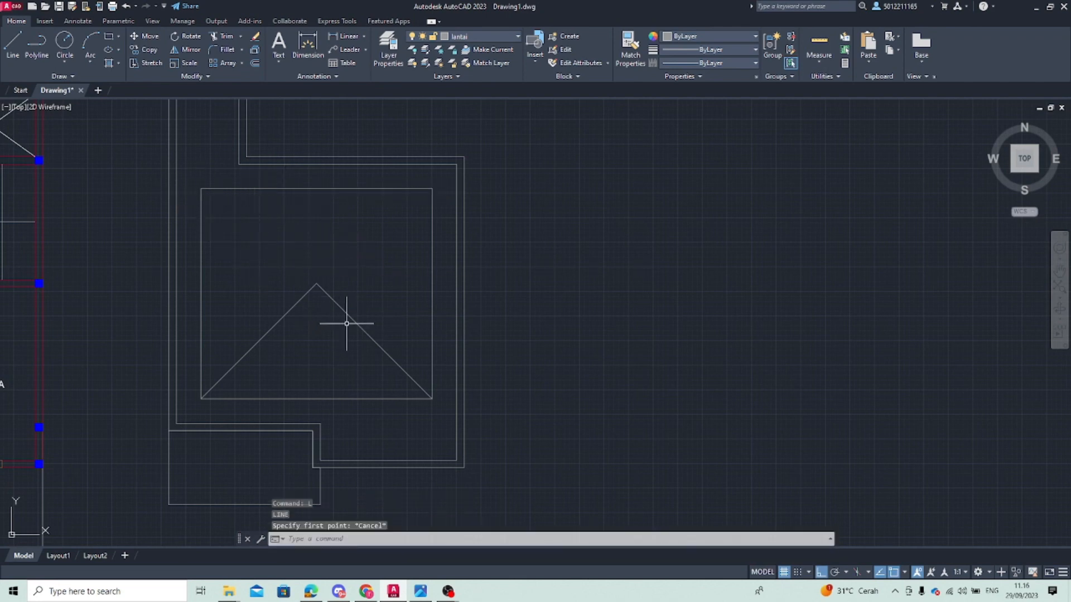
Draw a 45-degree construction line through the inset rectangle's upper-right corner
text(XL)
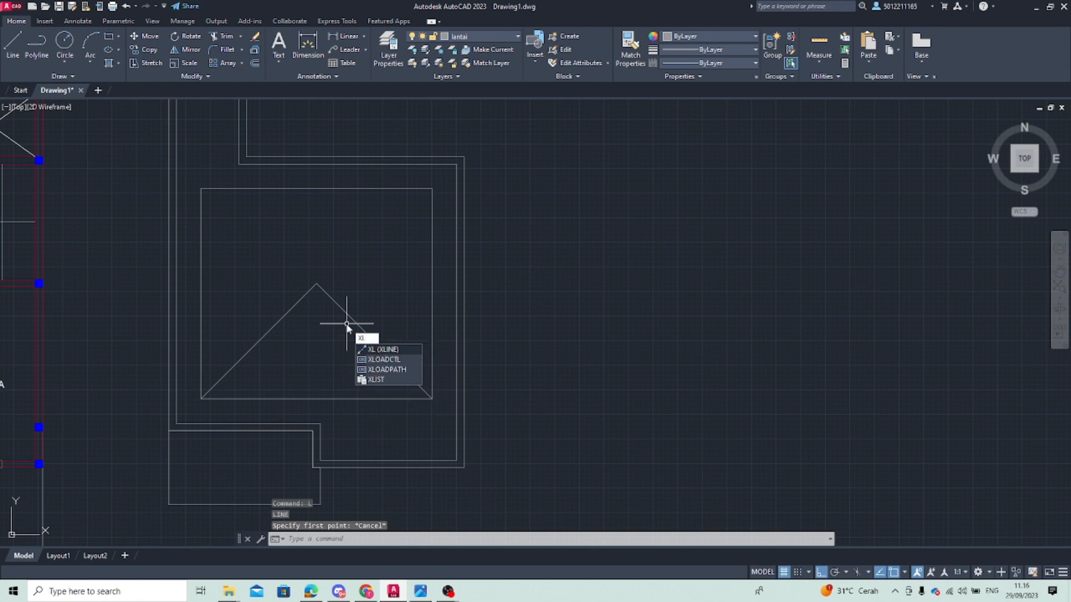
key(Return)
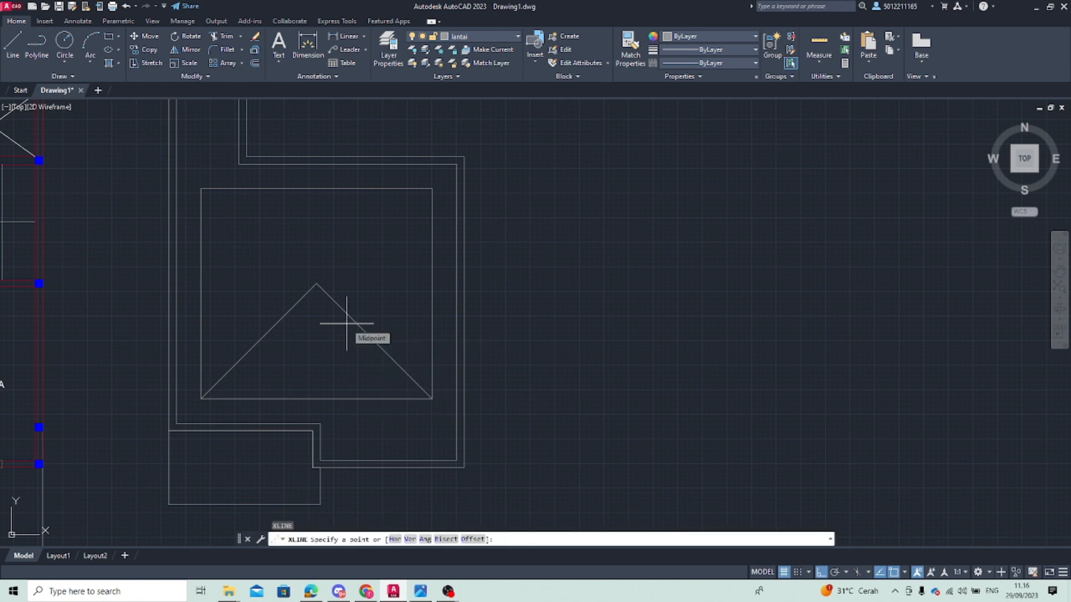
text(A)
key(Return)
text(5)
key(Return)
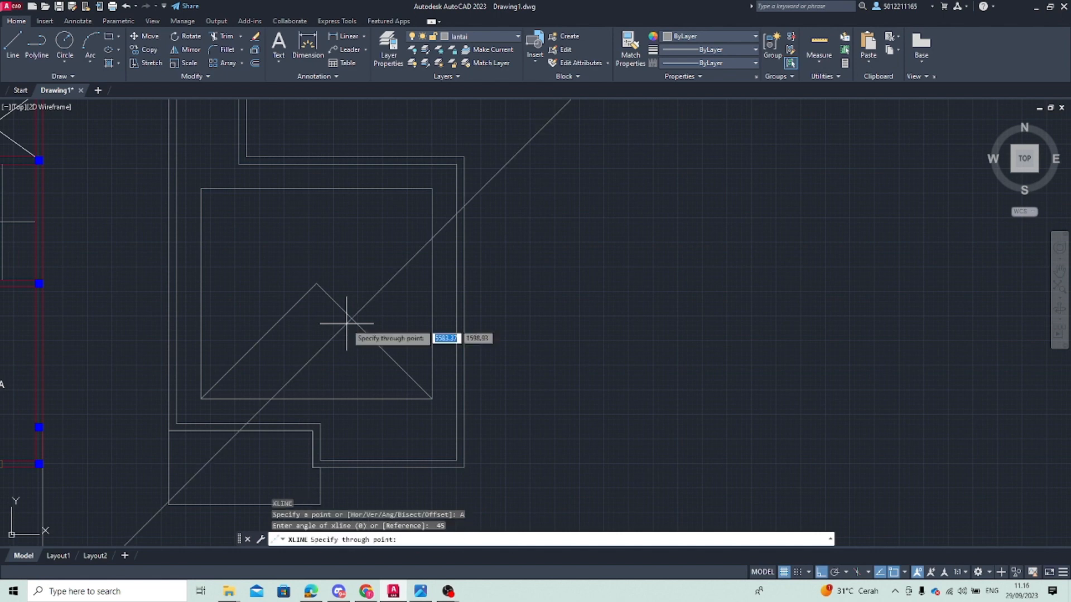
click(432, 187)
key(Escape)
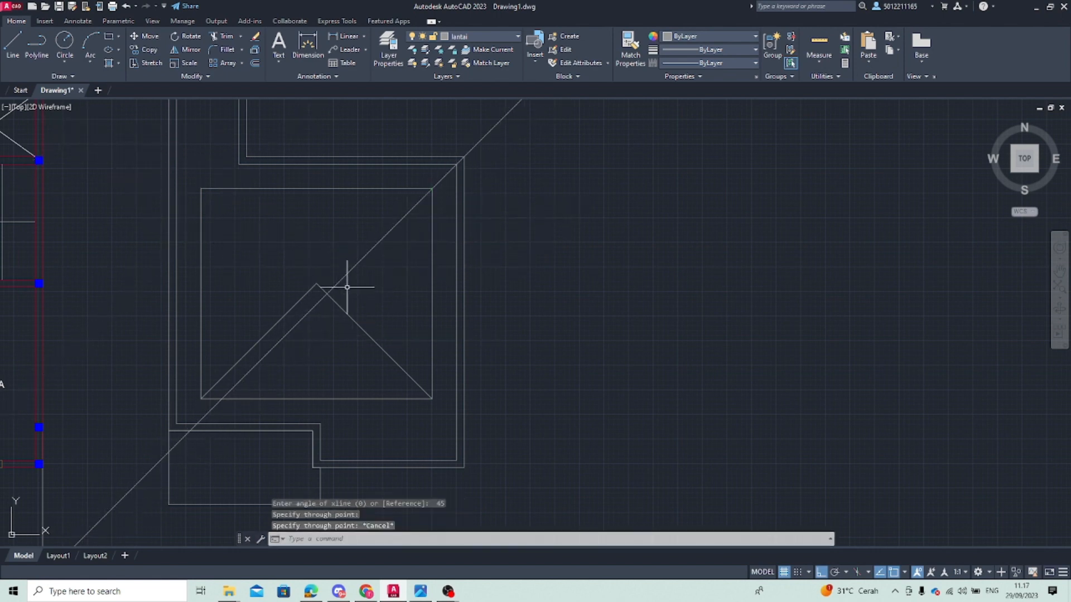
Mirror the new construction line about the vertical axis through the midpoint of the inset rectangle's upper edge, keeping the original
click(374, 247)
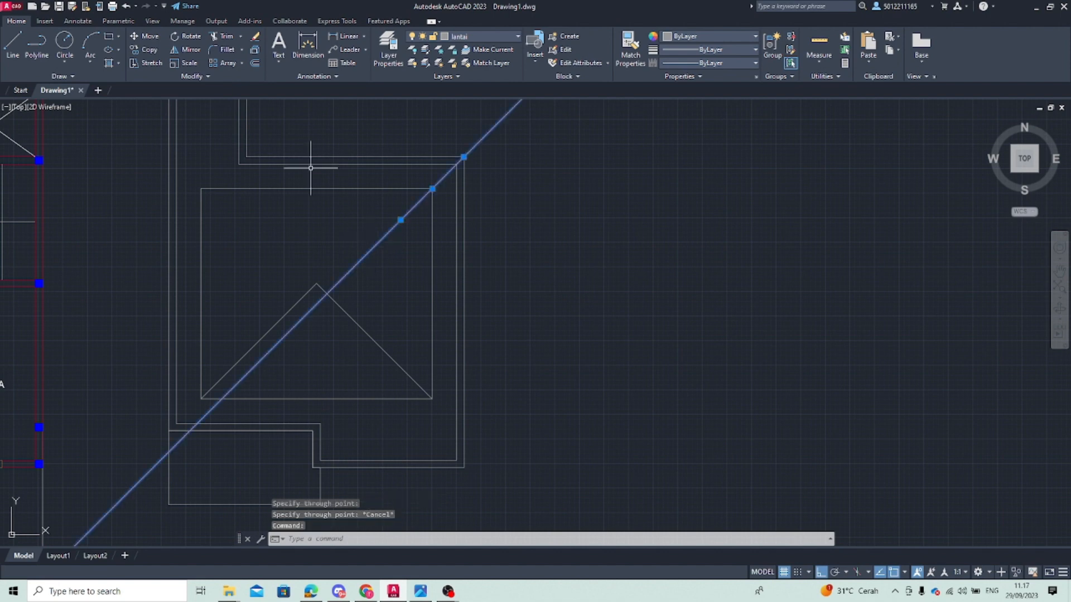
click(191, 49)
click(317, 189)
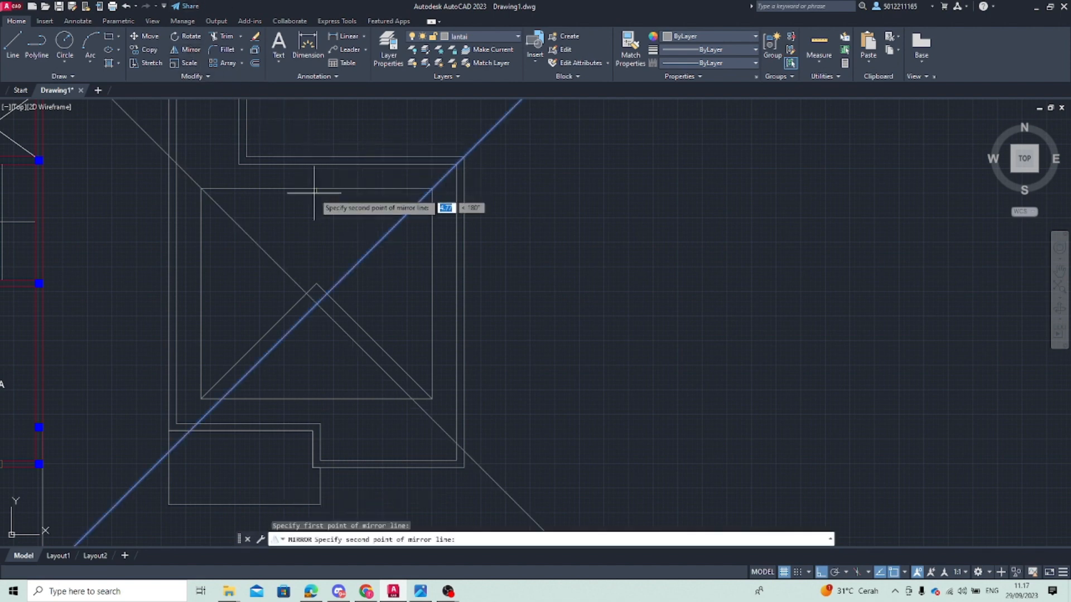
click(317, 280)
key(Down)
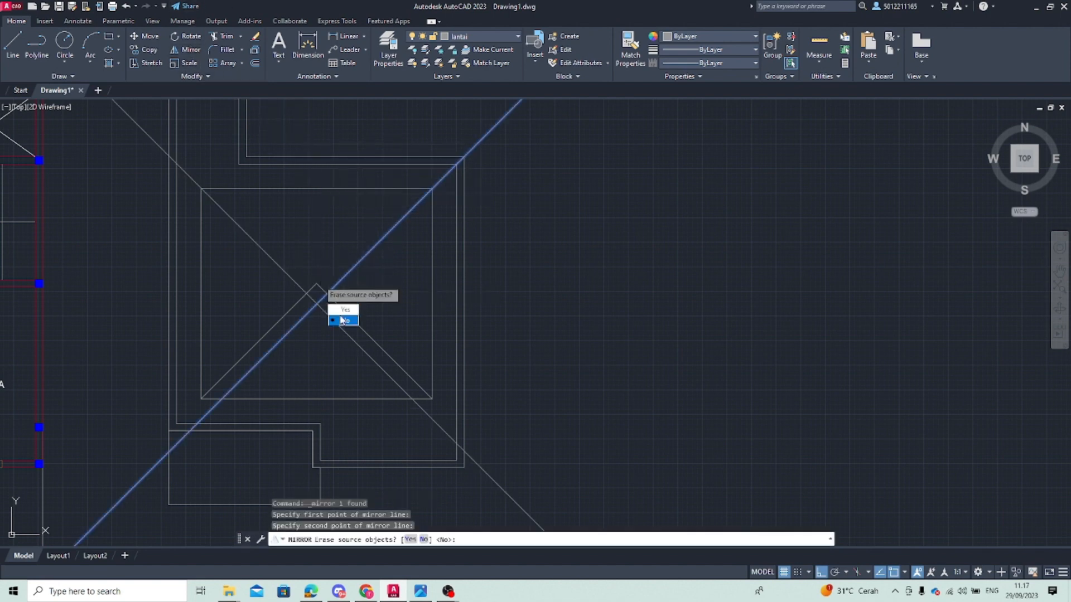
key(Return)
key(Escape)
Trim the overlapping diagonal pieces around the rectangle's centre so the diagonals meet in two points facing each other
text(tr)
key(Return)
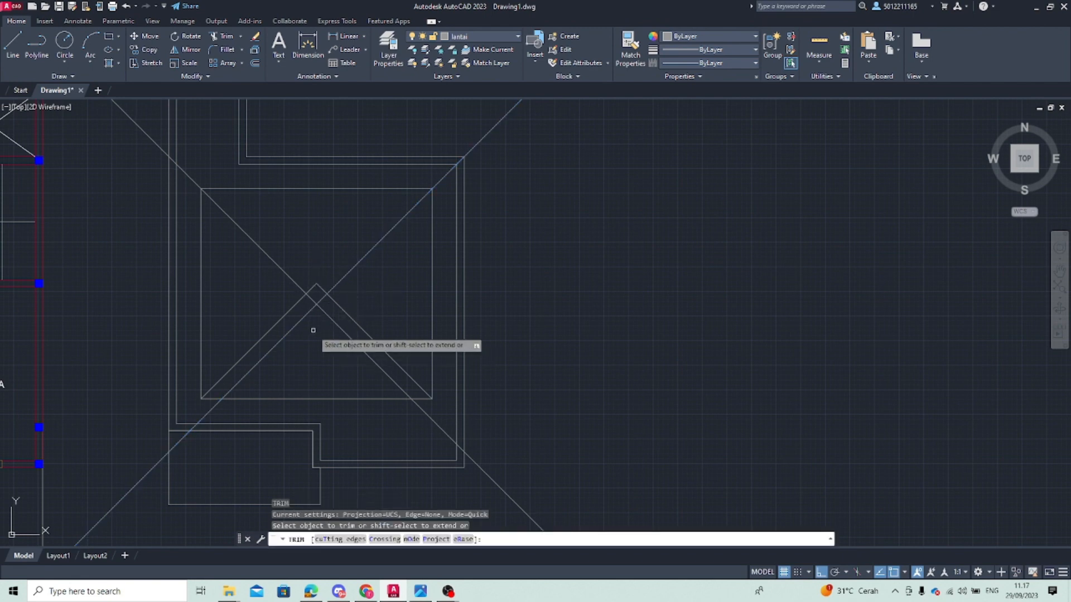
click(317, 304)
click(318, 307)
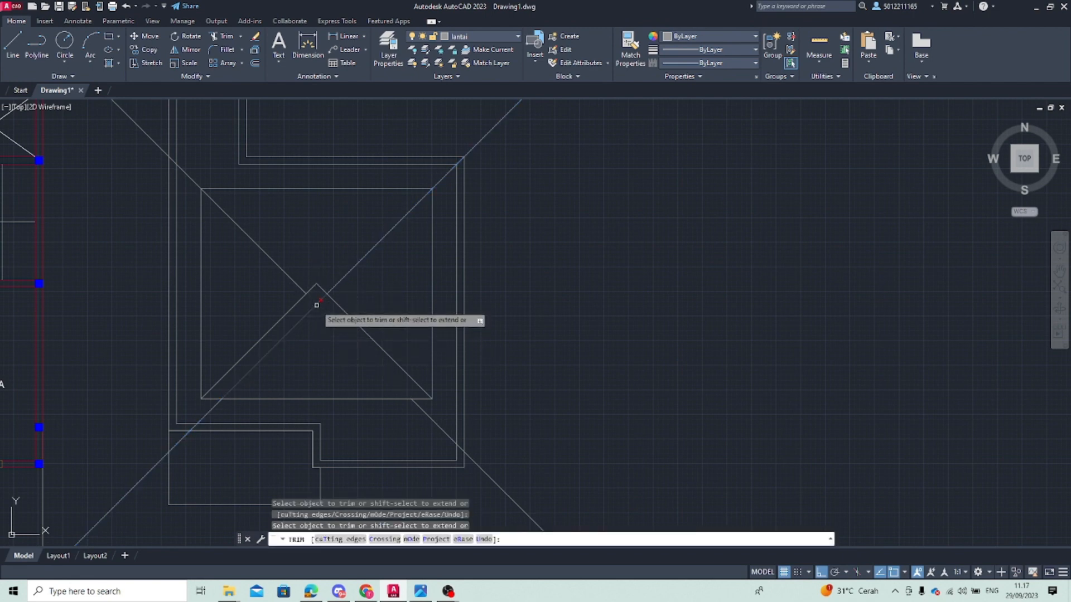
click(317, 305)
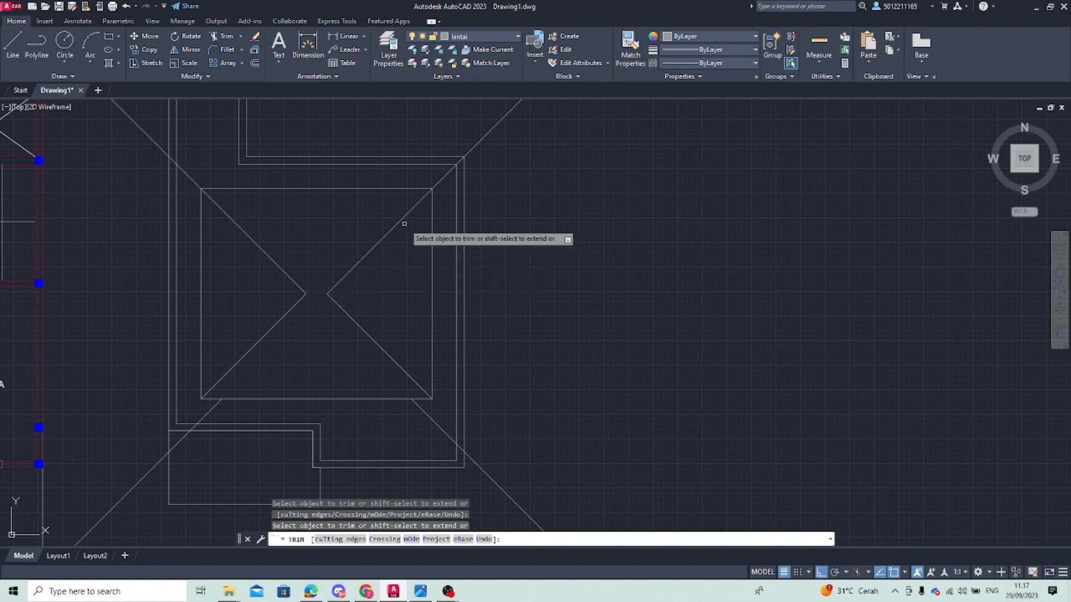
Trim the upper ends of both new diagonals beyond the inset rectangle's upper corners, inside and outside the building outline
click(438, 182)
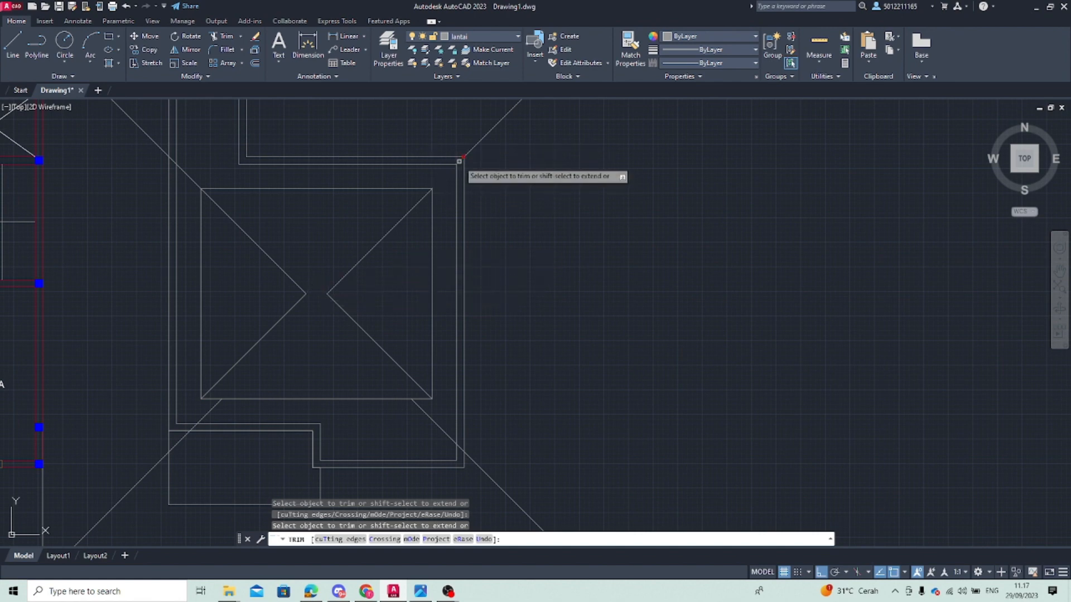
click(463, 159)
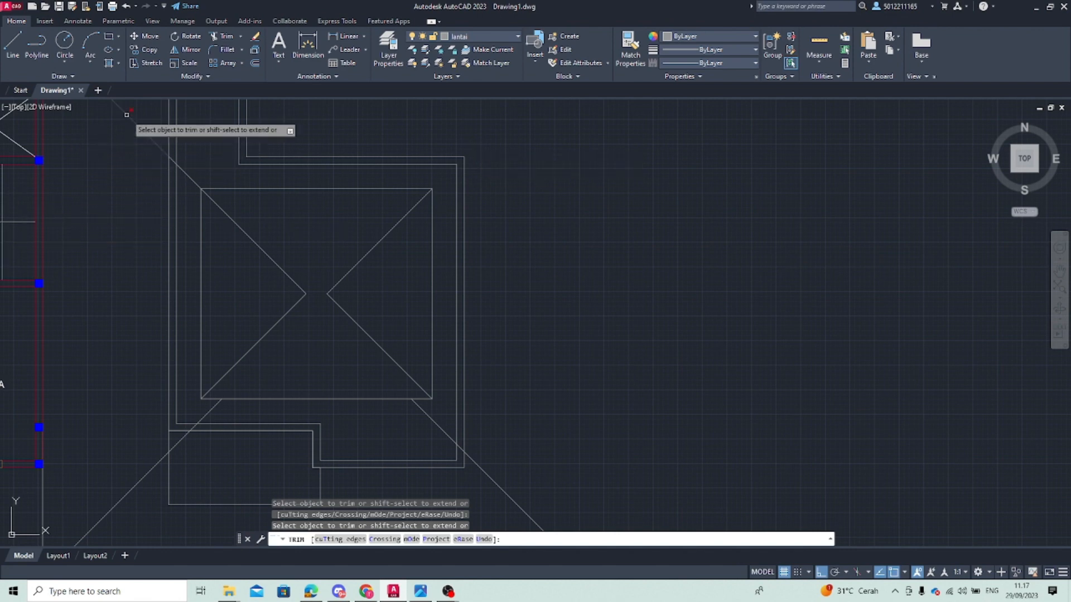
scroll(126, 139, down, 5)
scroll(134, 168, up, 8)
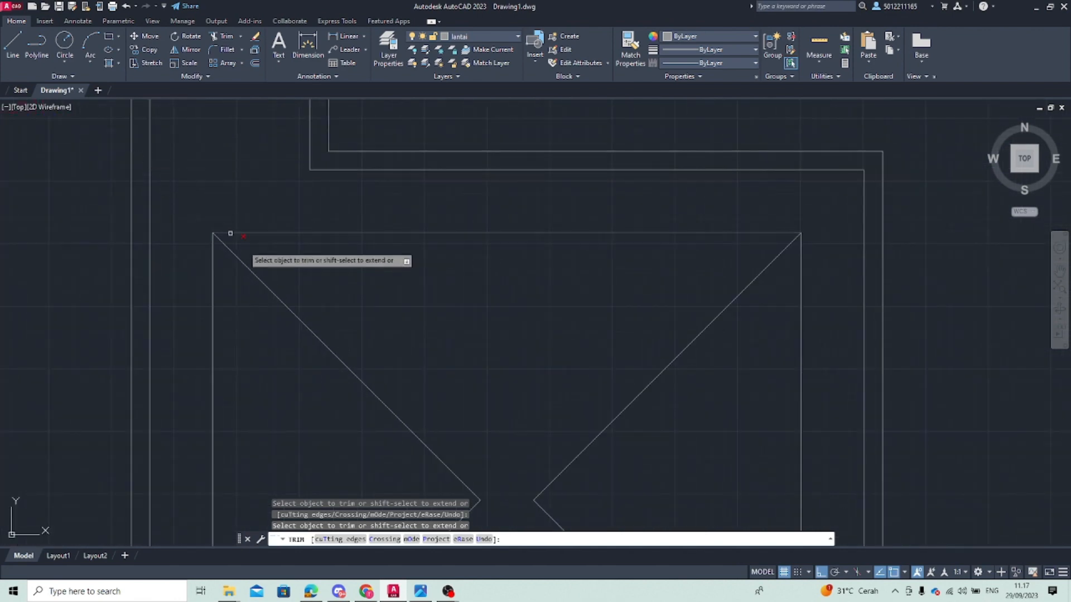
Trim the leftover of the descending right-hand diagonal at and beyond the building outline's lower-right corner
scroll(323, 318, down, 5)
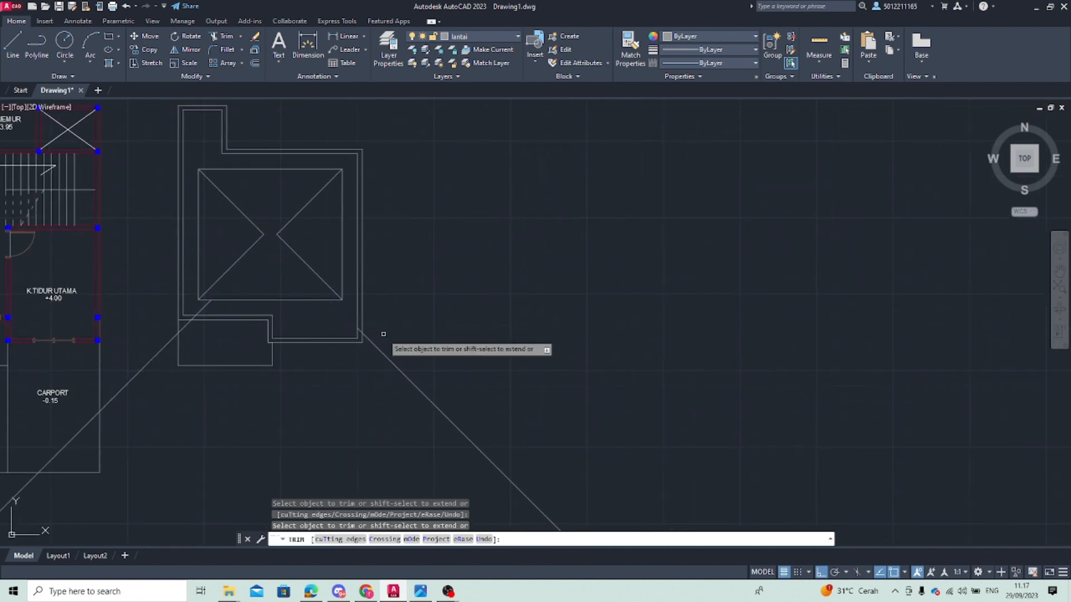
scroll(380, 329, up, 4)
click(335, 325)
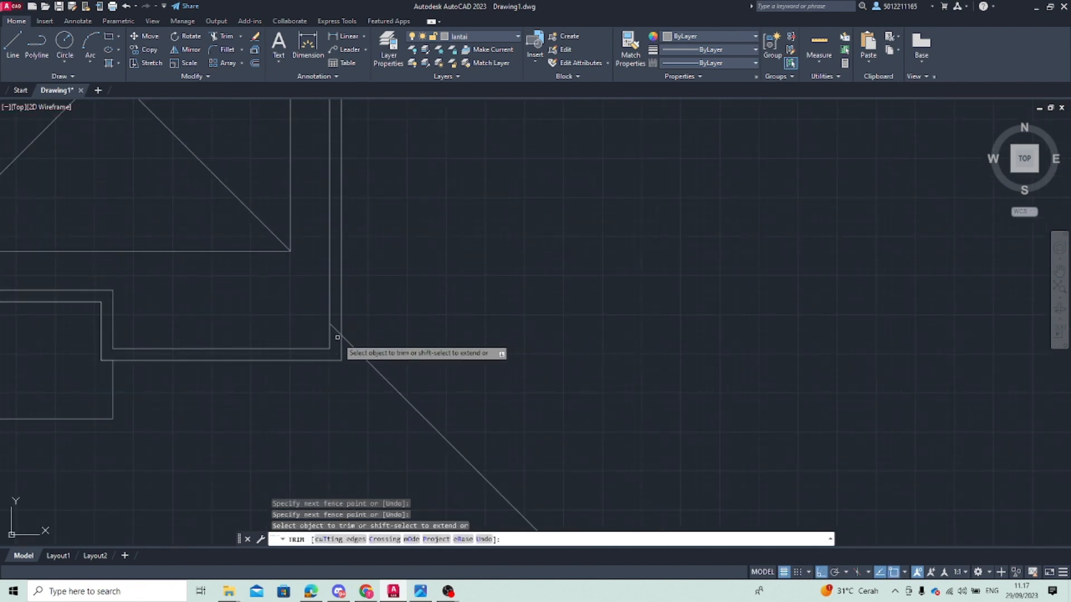
scroll(278, 334, down, 5)
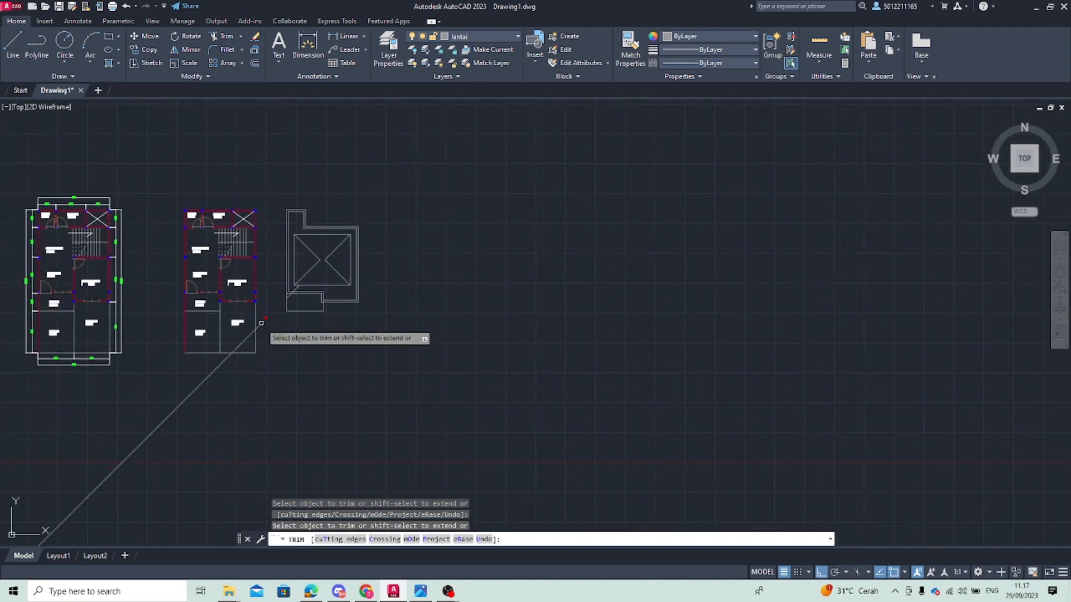
Trim the lower-left diagonal's leftover between the roof outline and the floor plan, across the carport and beyond it
scroll(254, 334, up, 4)
click(247, 326)
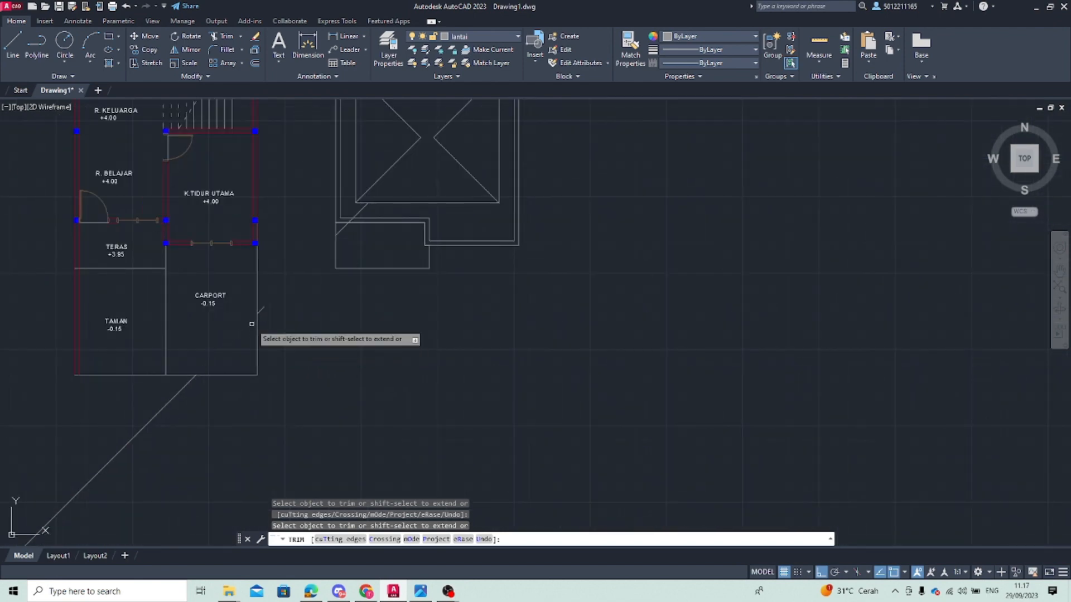
scroll(262, 310, up, 4)
click(262, 309)
click(256, 306)
scroll(212, 392, down, 2)
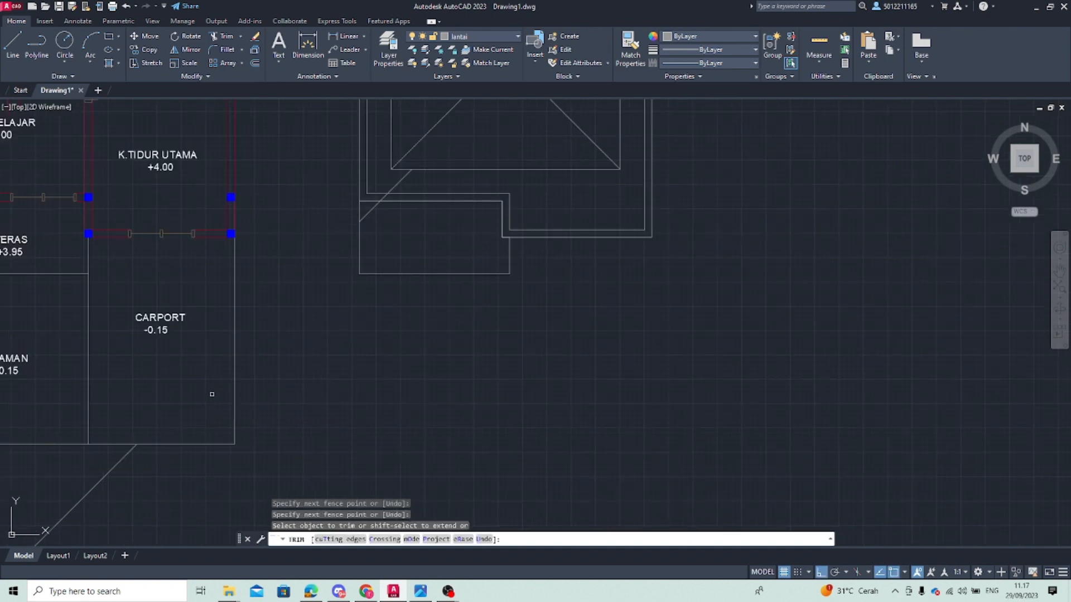
middle_drag(211, 394, 287, 268)
click(193, 336)
scroll(346, 342, down, 4)
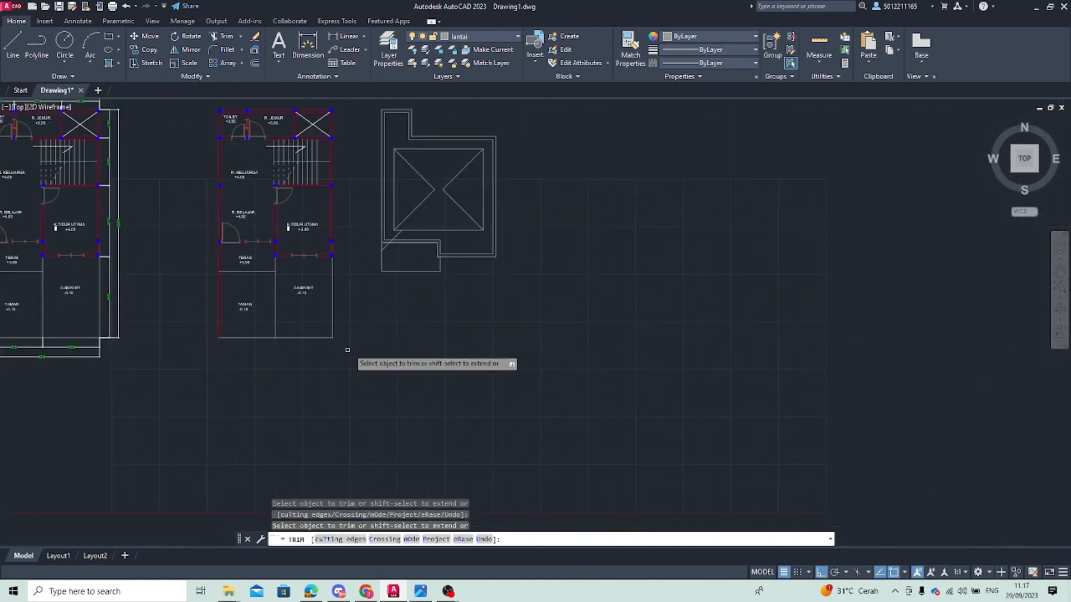
Trim the last diagonal pieces between the inset rectangle's lower edge and the terrace outline, and end the trimming
scroll(316, 318, up, 2)
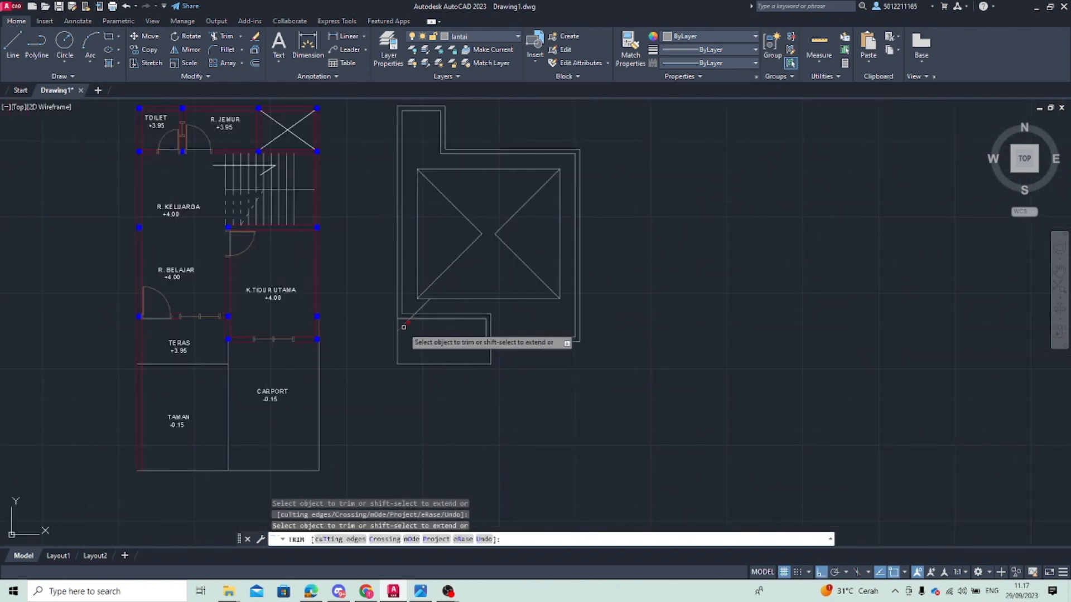
scroll(408, 319, up, 3)
click(419, 297)
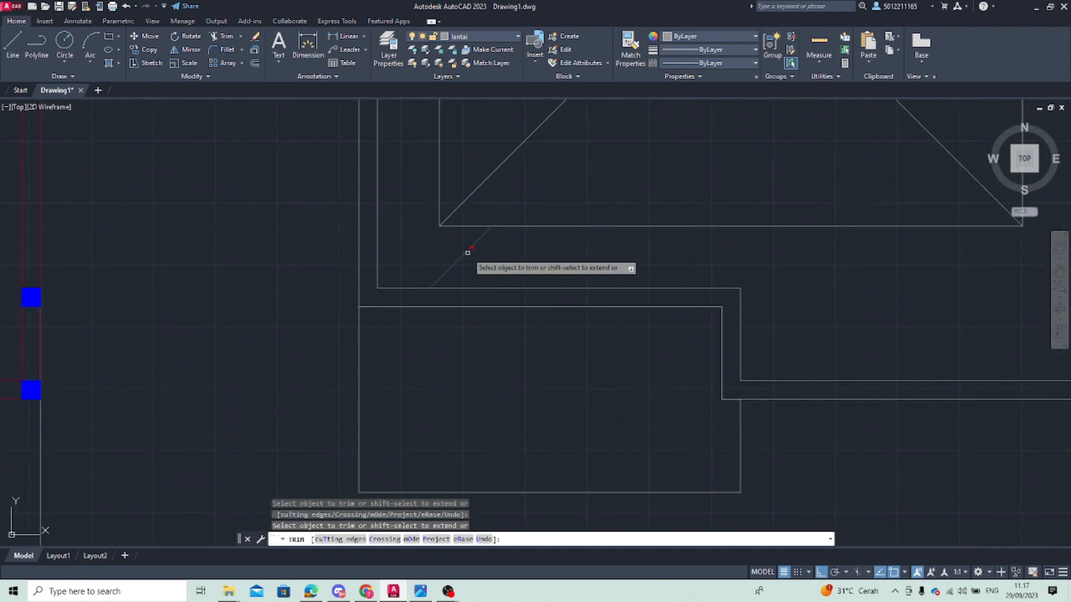
click(468, 253)
scroll(521, 267, down, 5)
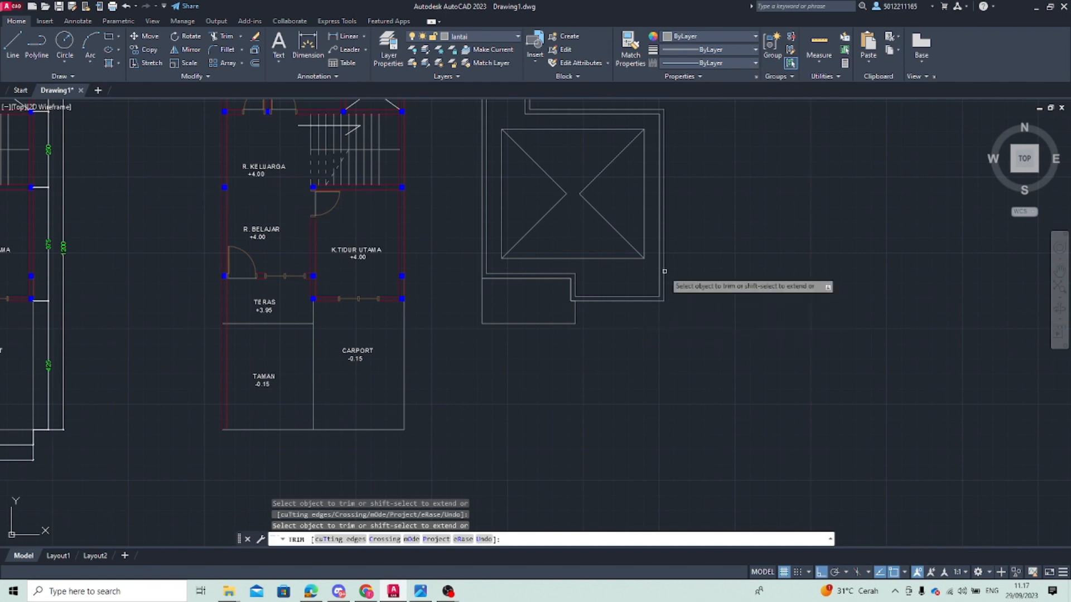
key(Escape)
Draw a short horizontal ridge line joining the two points where the diagonals meet inside the inset rectangle
scroll(567, 224, up, 2)
scroll(478, 270, up, 2)
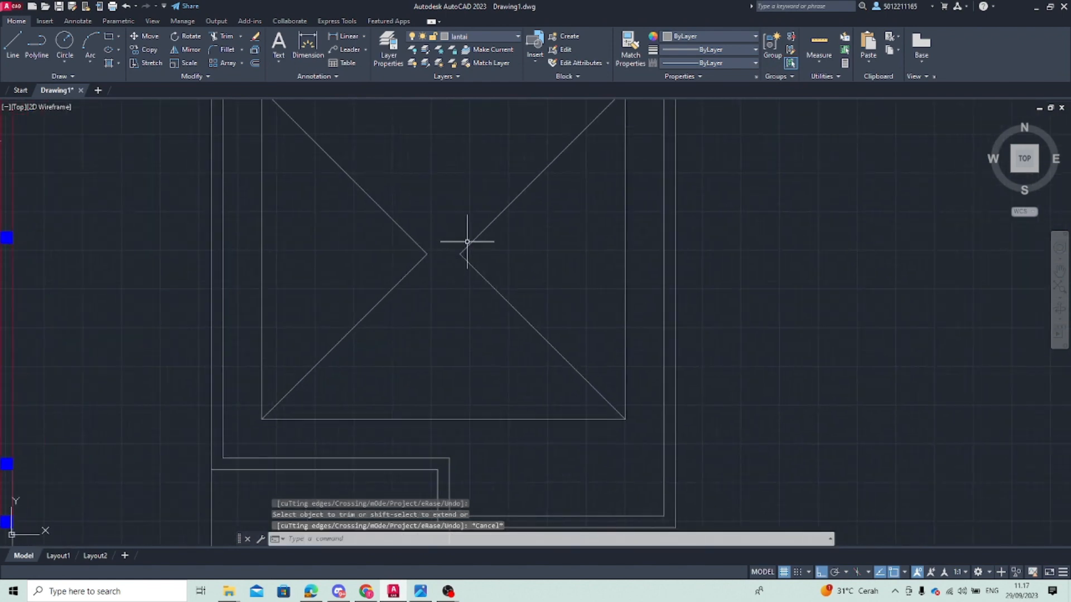
text(l)
key(Return)
click(426, 255)
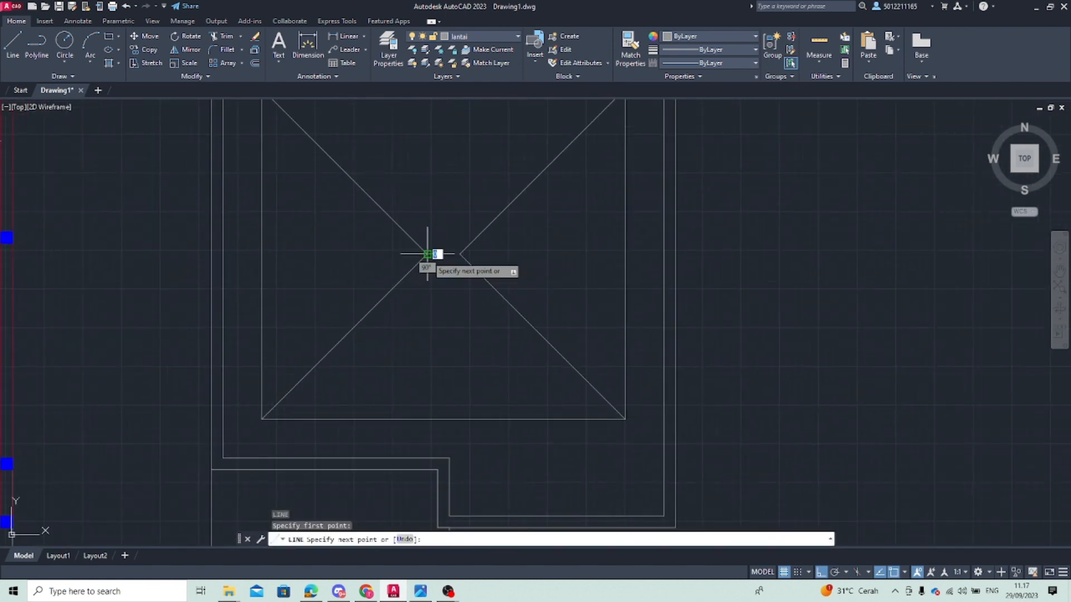
click(461, 253)
key(Escape)
scroll(378, 274, down, 6)
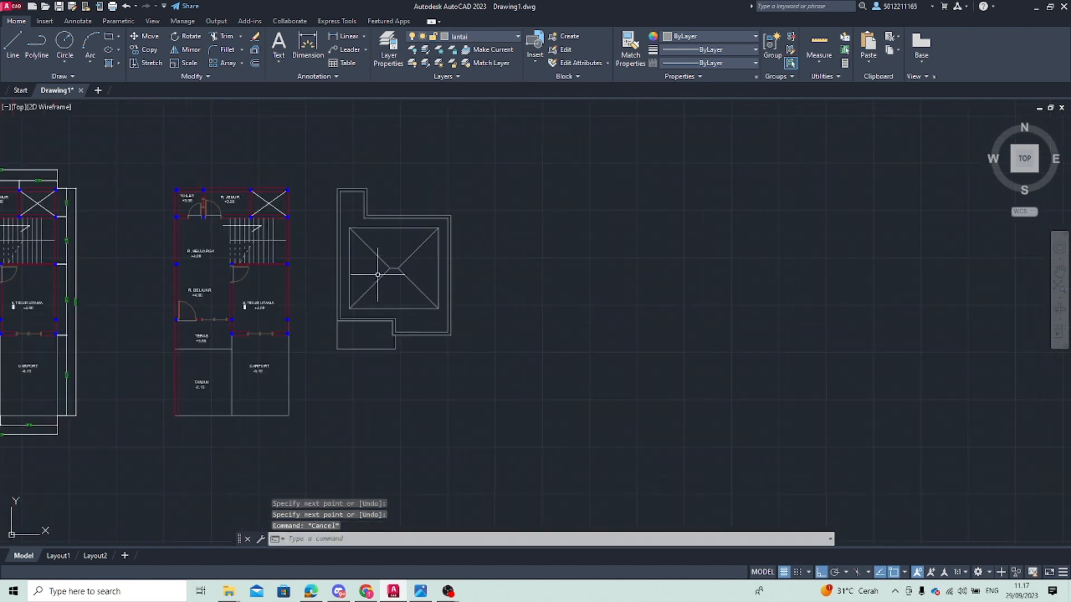
Assign all linework of the roof drawing, including the terrace outline, to the white-coloured layer
click(331, 150)
click(554, 454)
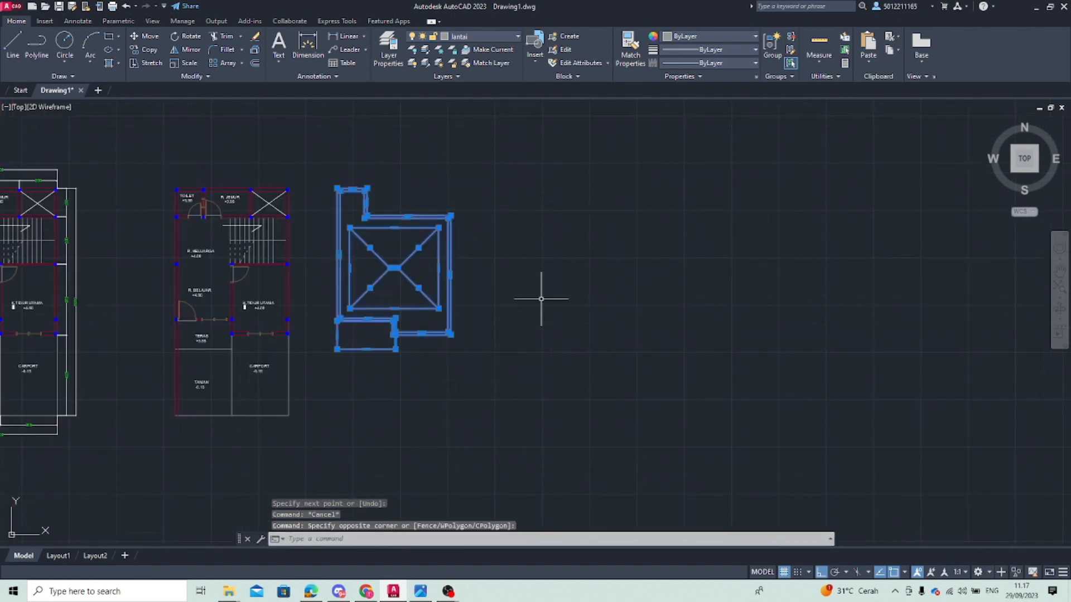
click(498, 33)
click(483, 47)
key(Escape)
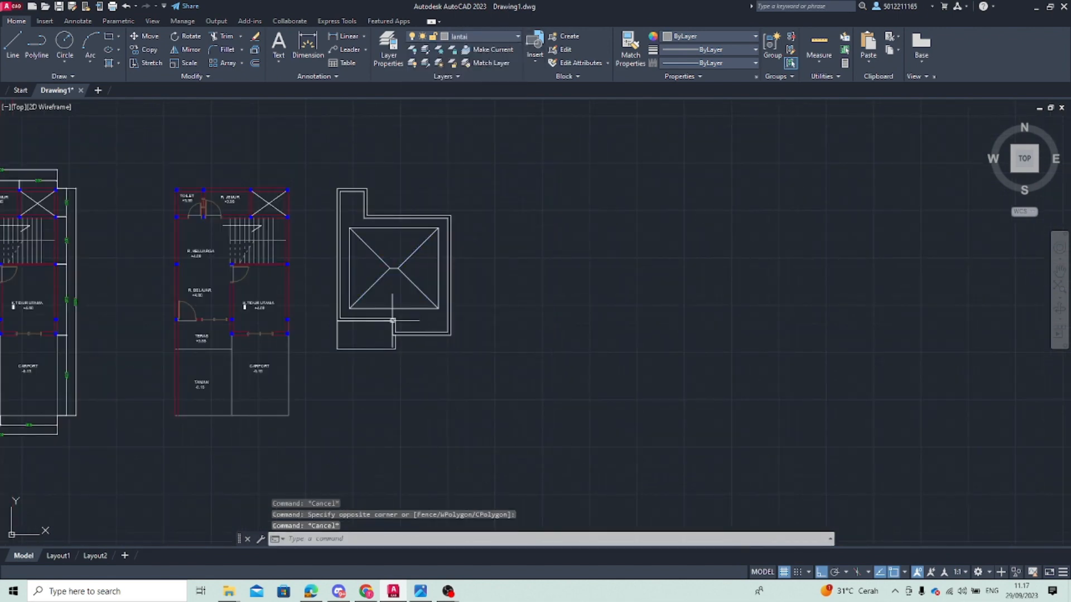
Draw a three-sided outline projecting 50 from the wall below K.TIDUR UTAMA, spanning the window's width over the carport
scroll(393, 312, up, 4)
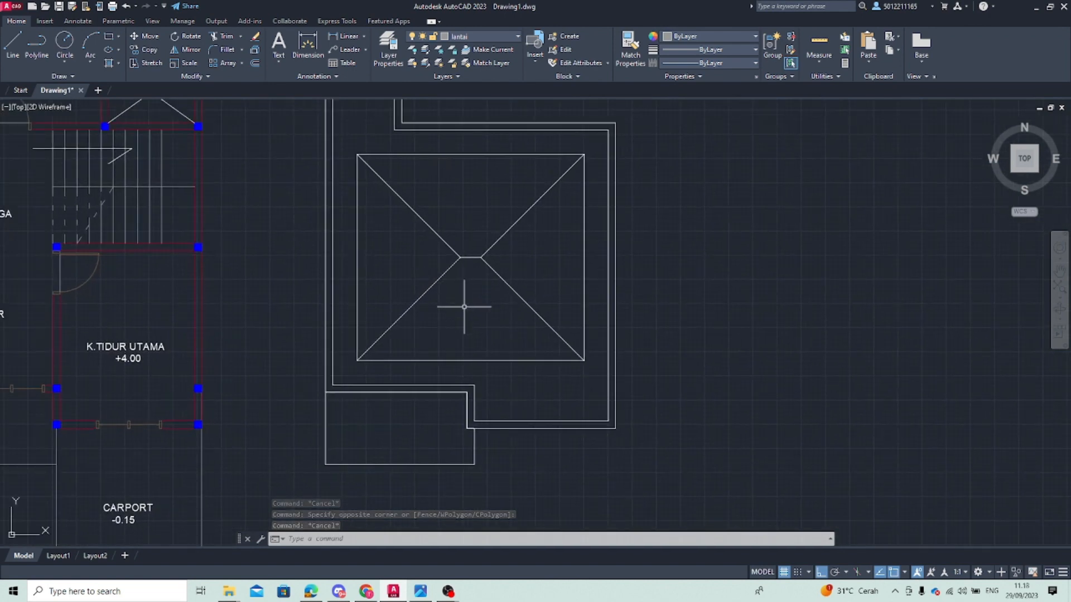
scroll(263, 365, down, 2)
middle_drag(274, 357, 386, 234)
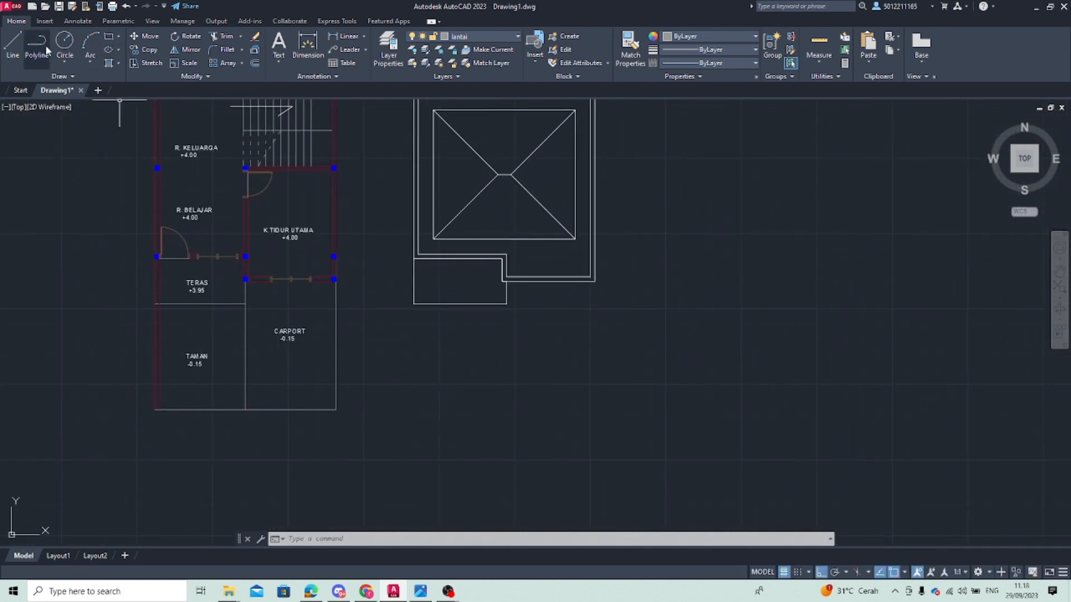
click(12, 45)
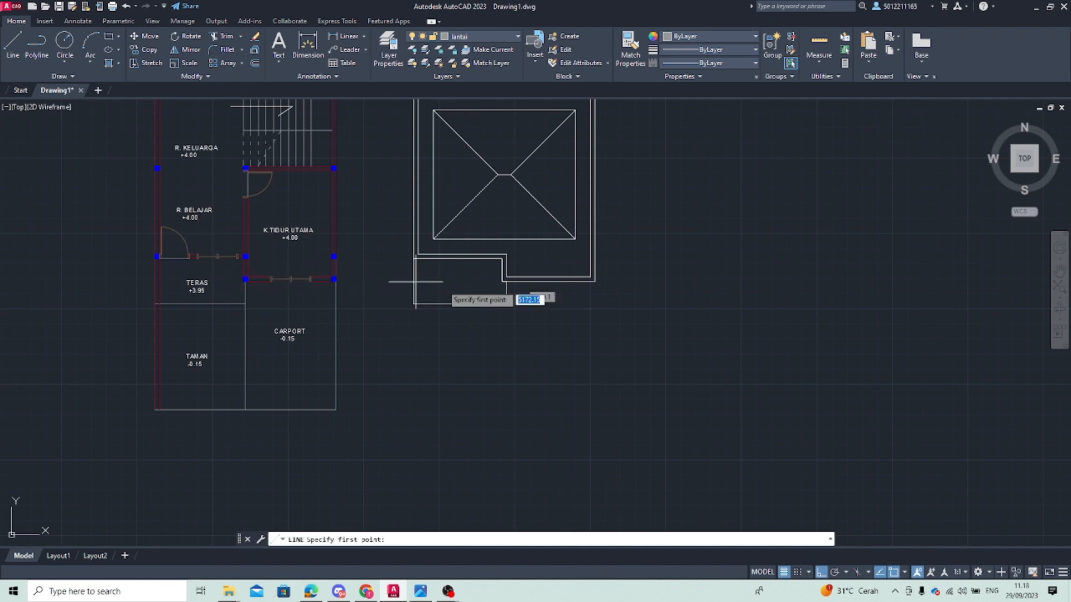
scroll(264, 283, up, 4)
click(271, 282)
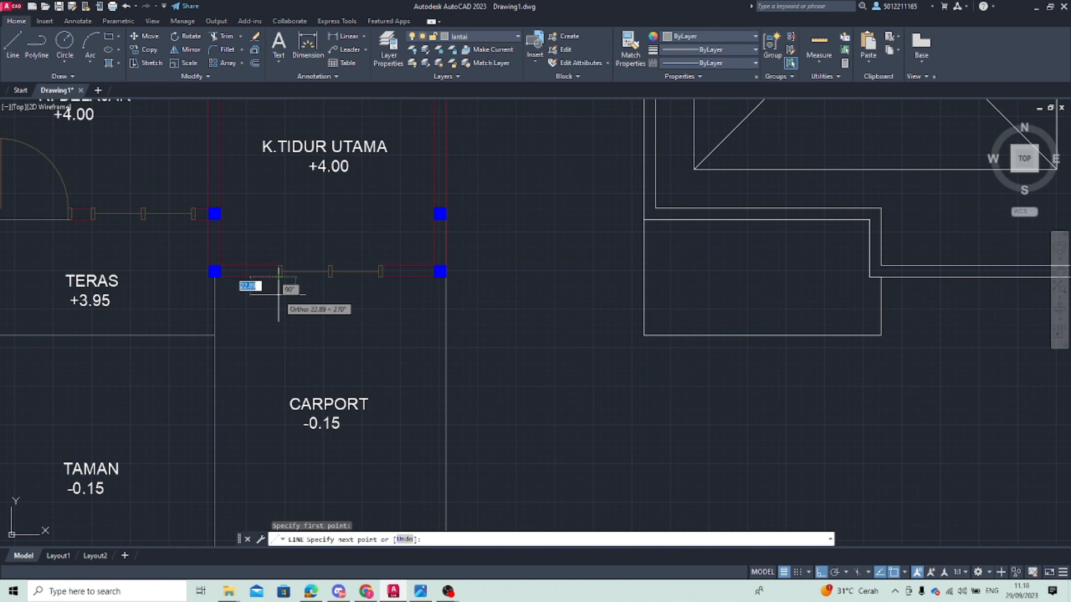
text(8)
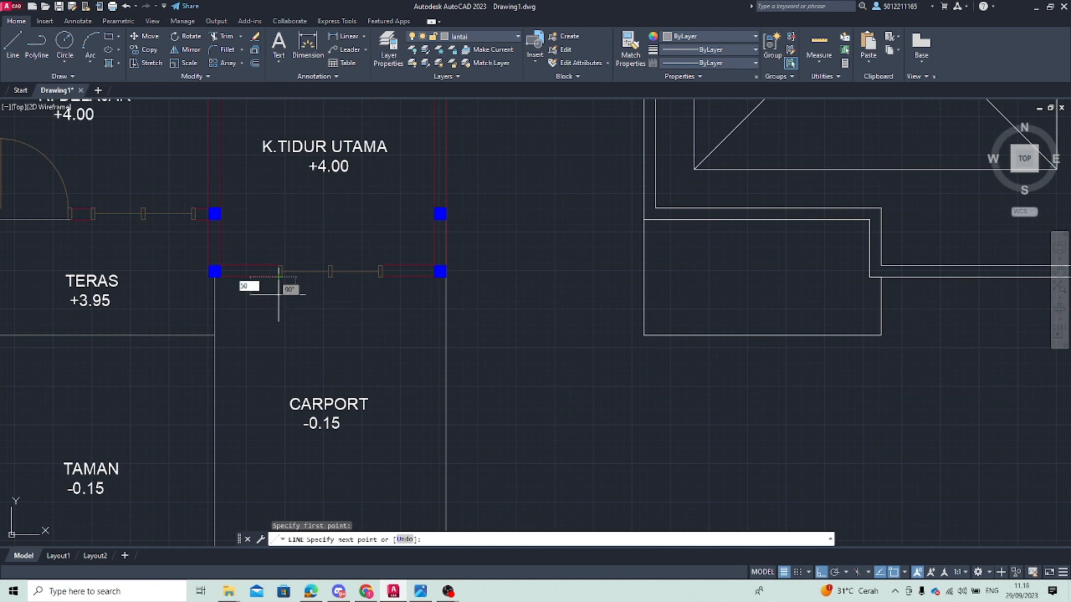
text(0)
key(Return)
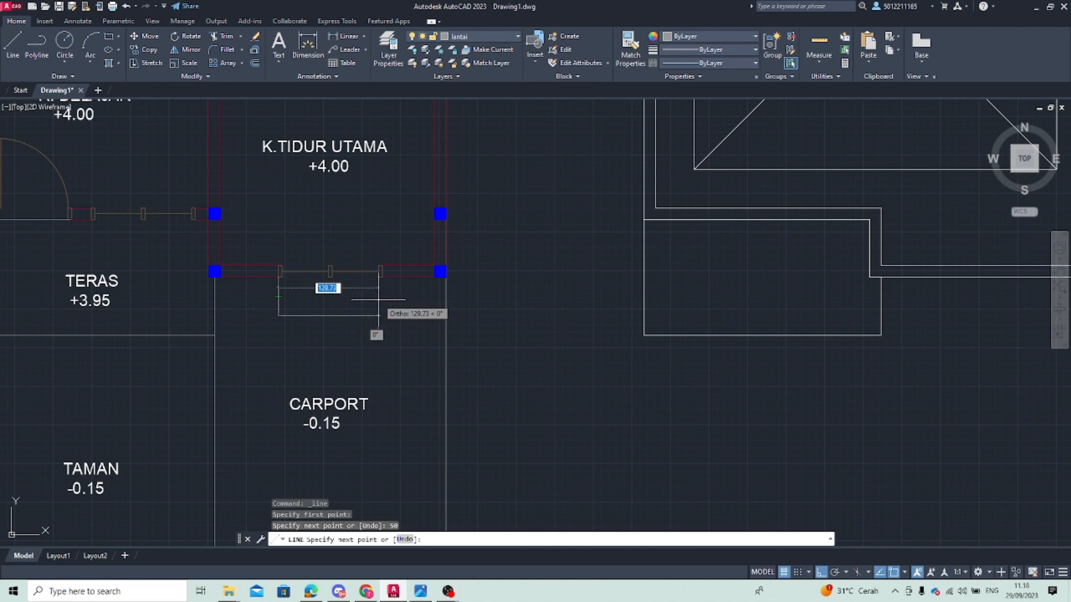
click(381, 315)
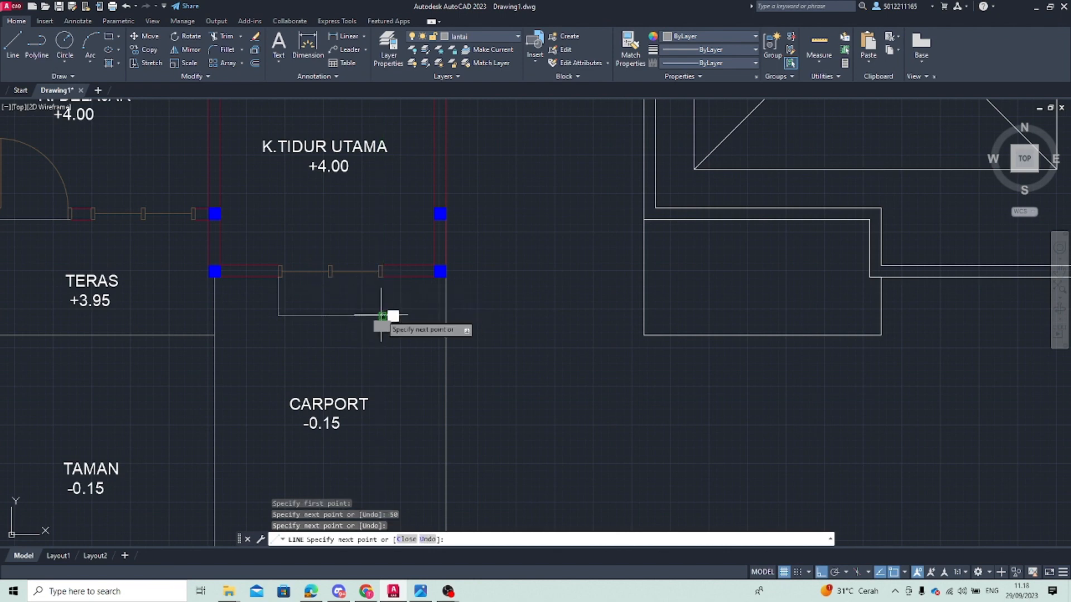
click(380, 278)
key(Escape)
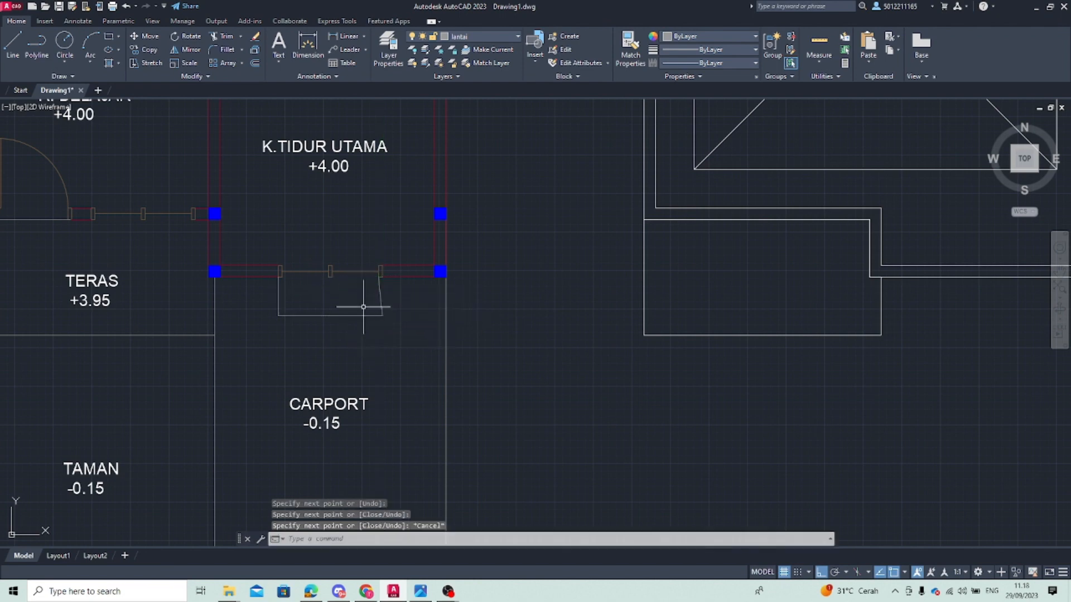
Straighten the slanted side of the canopy outline by stretching its upper endpoint to the window frame's outer corner
click(379, 290)
scroll(380, 290, up, 4)
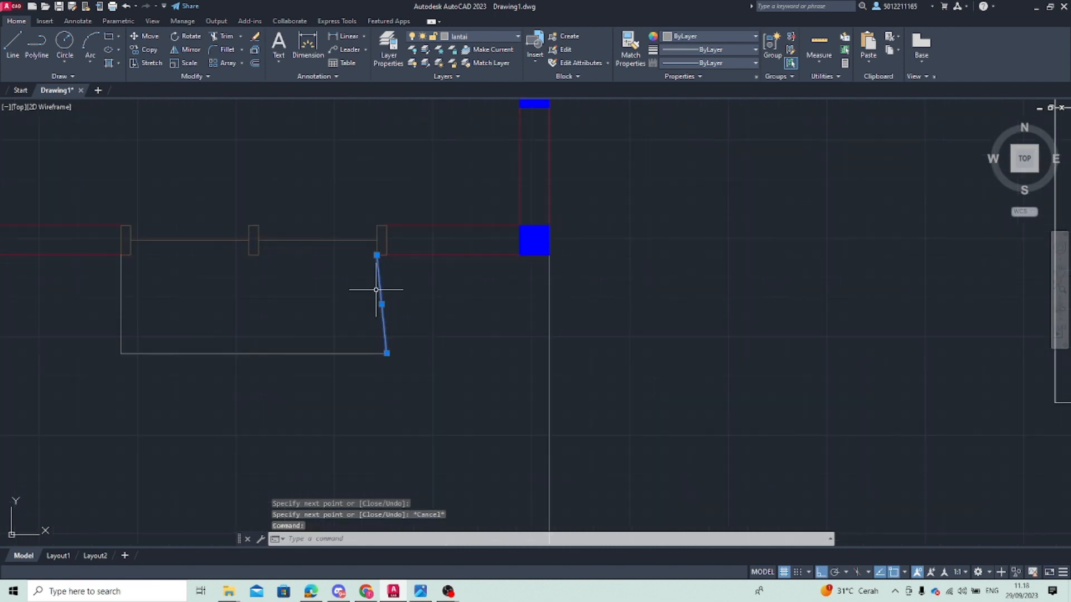
click(377, 255)
click(386, 254)
key(Escape)
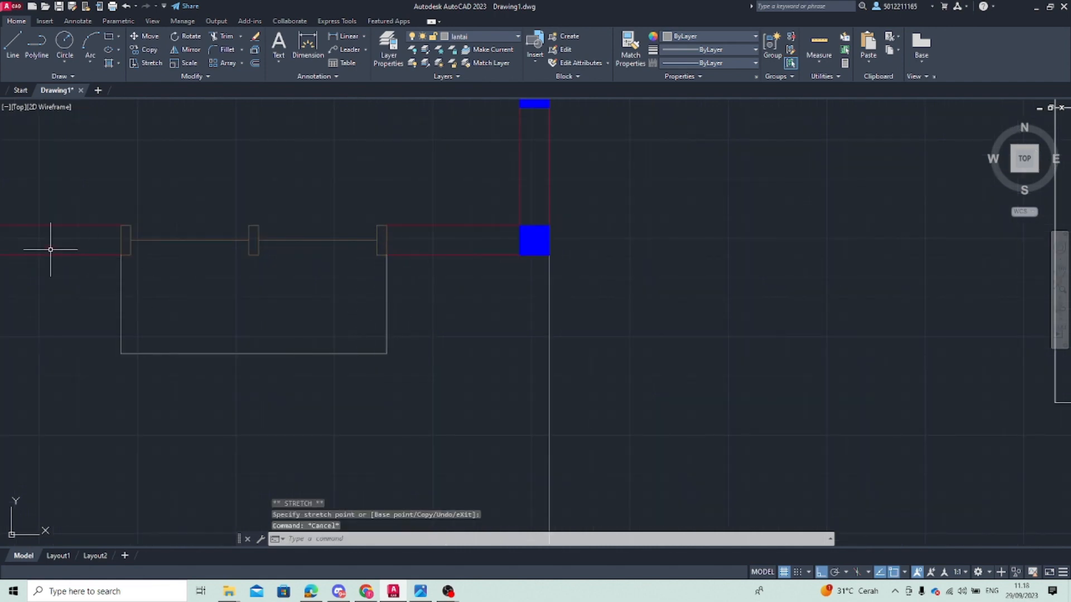
Copy the three-sided canopy outline onto the roof plan, below the lower outer edge east of the terrace outline
click(113, 283)
click(419, 384)
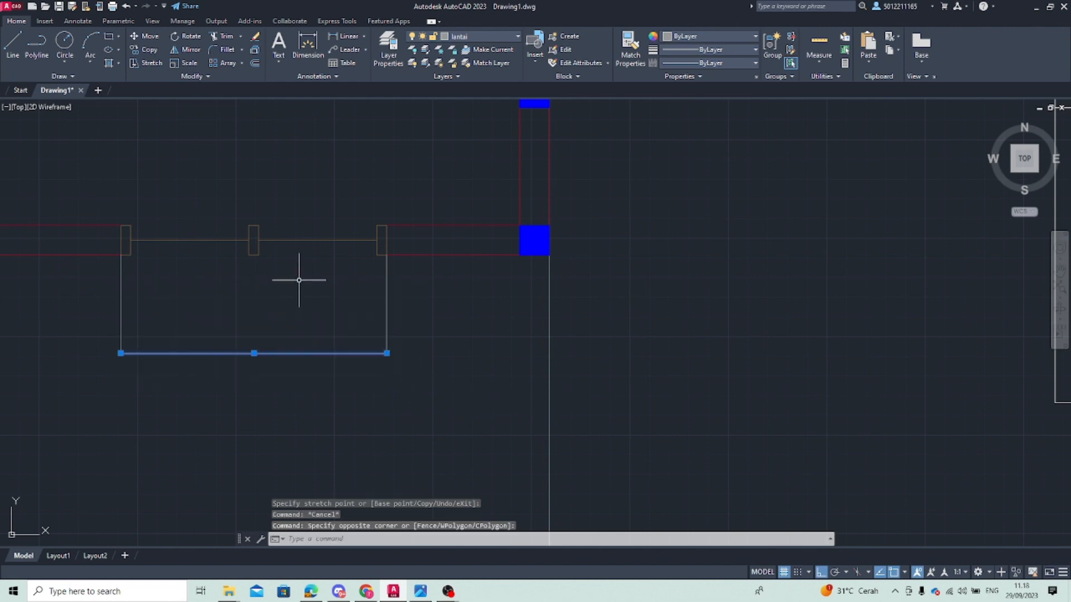
click(405, 293)
click(60, 301)
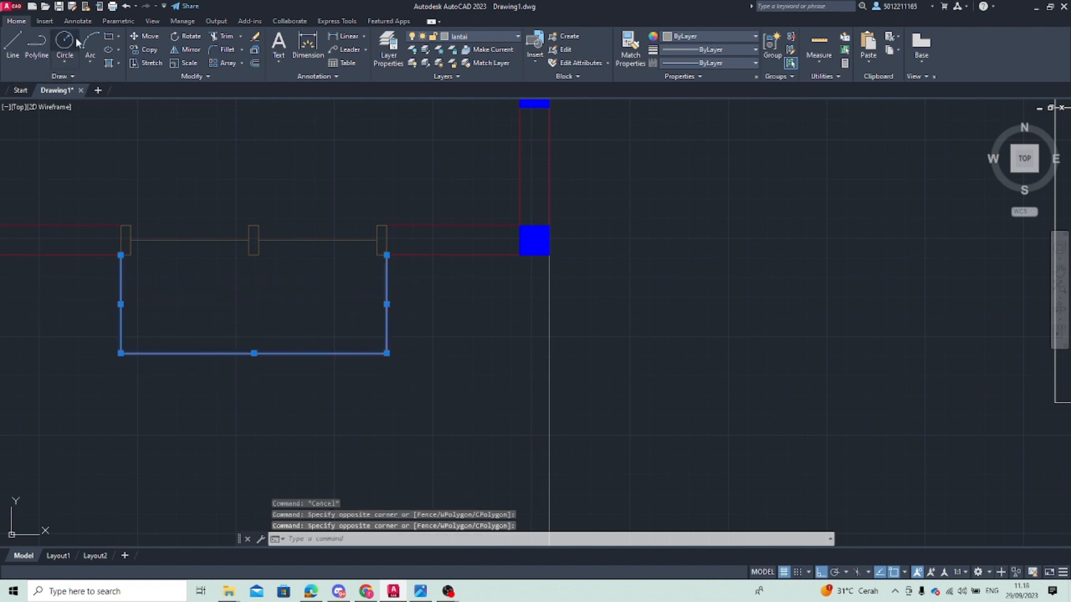
click(158, 50)
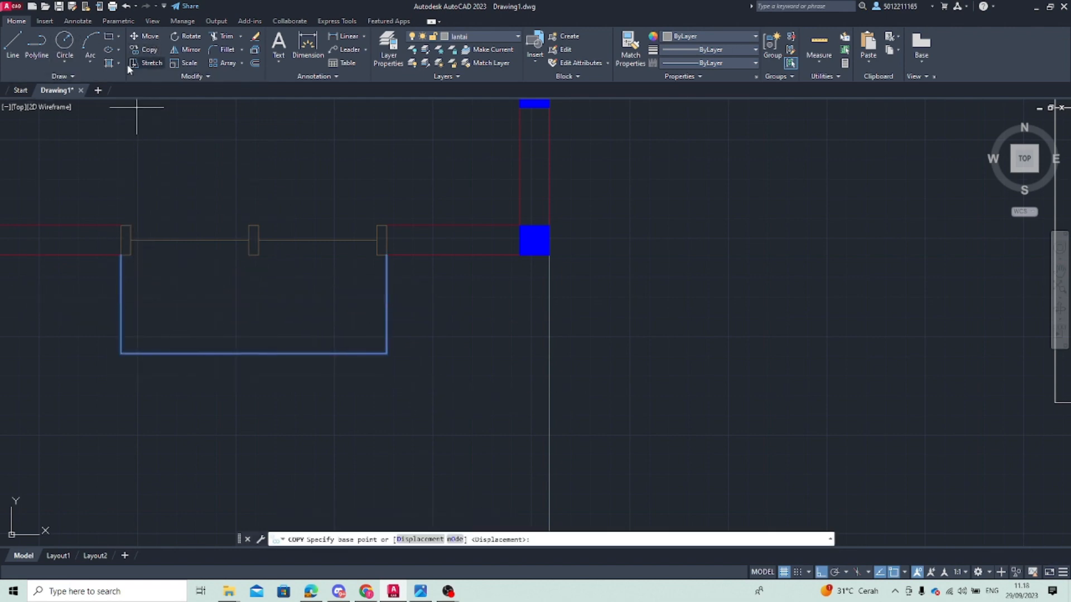
click(121, 254)
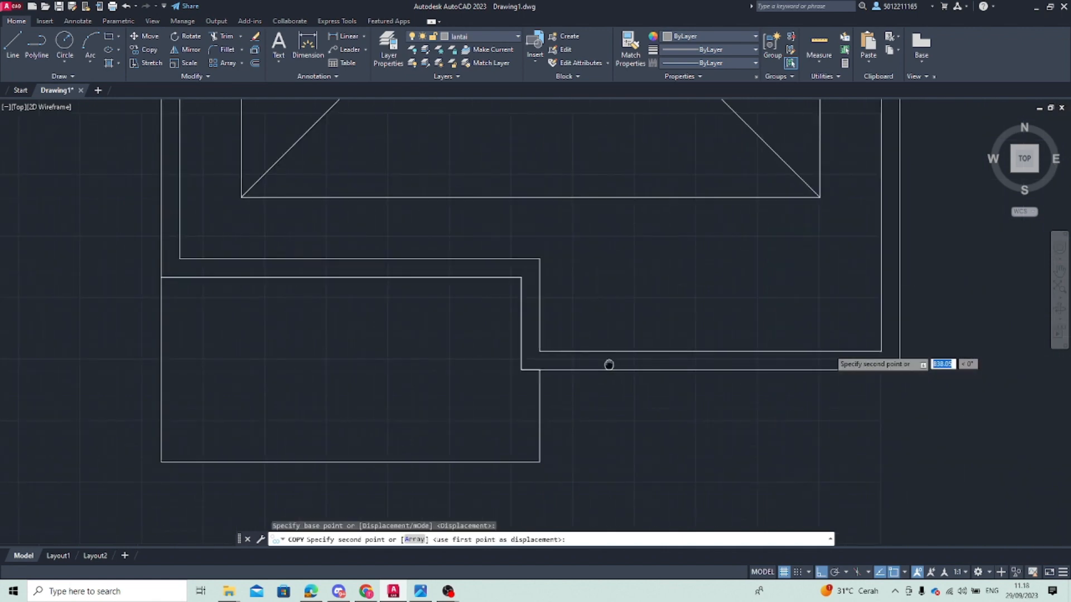
click(634, 384)
key(Escape)
scroll(368, 422, down, 3)
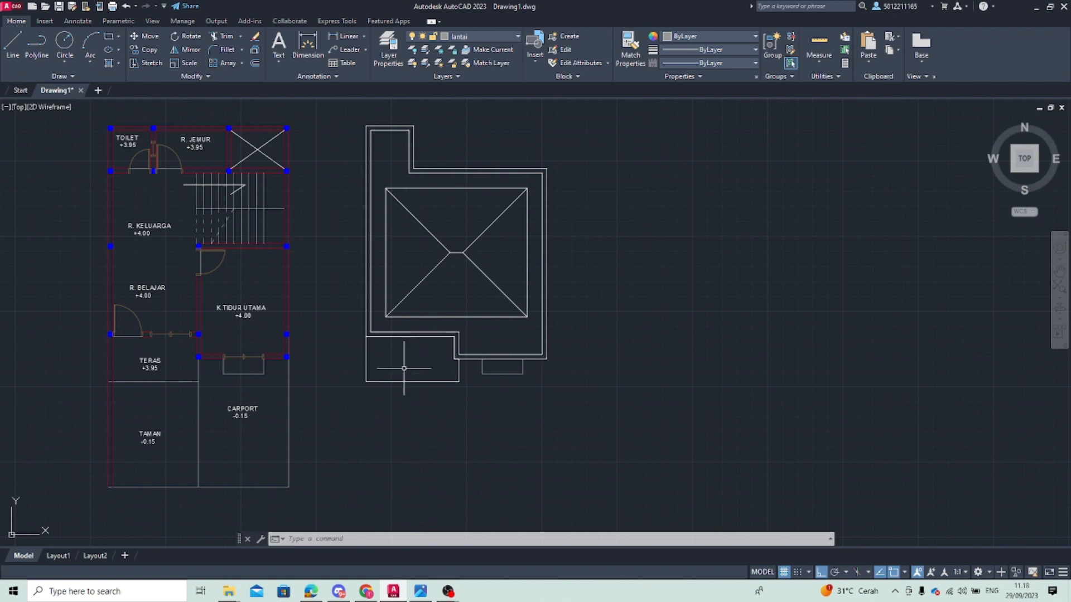
scroll(403, 369, down, 2)
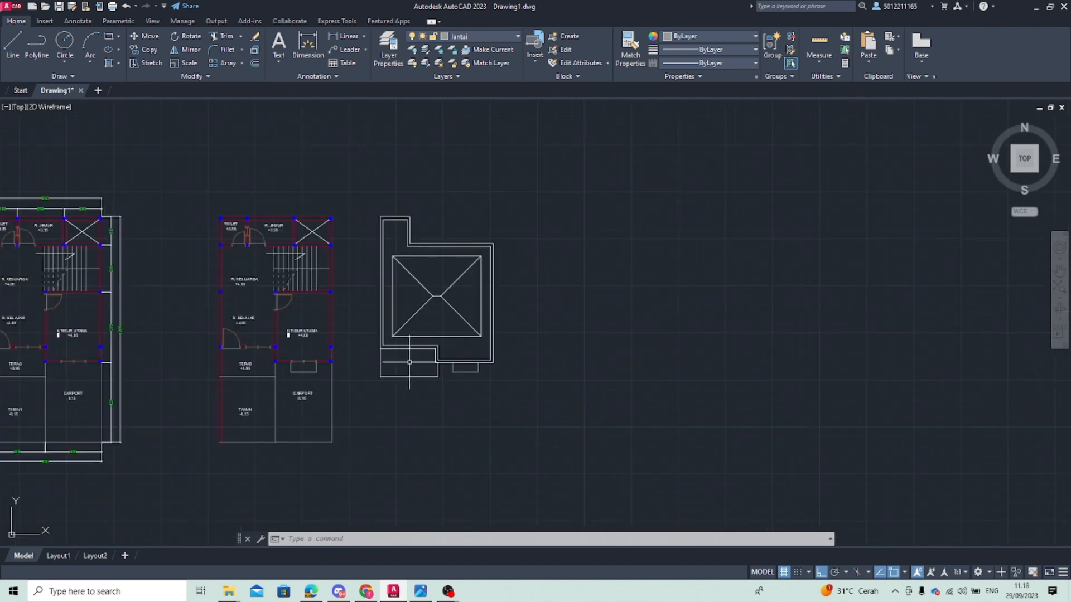
scroll(409, 362, up, 4)
scroll(413, 359, up, 2)
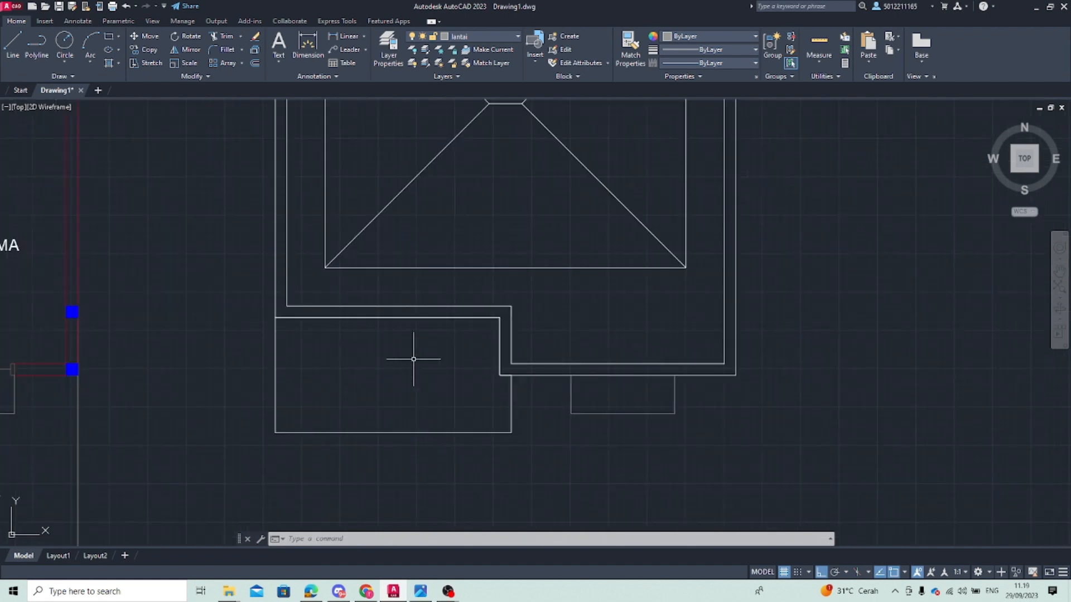
scroll(326, 343, down, 3)
scroll(337, 329, up, 2)
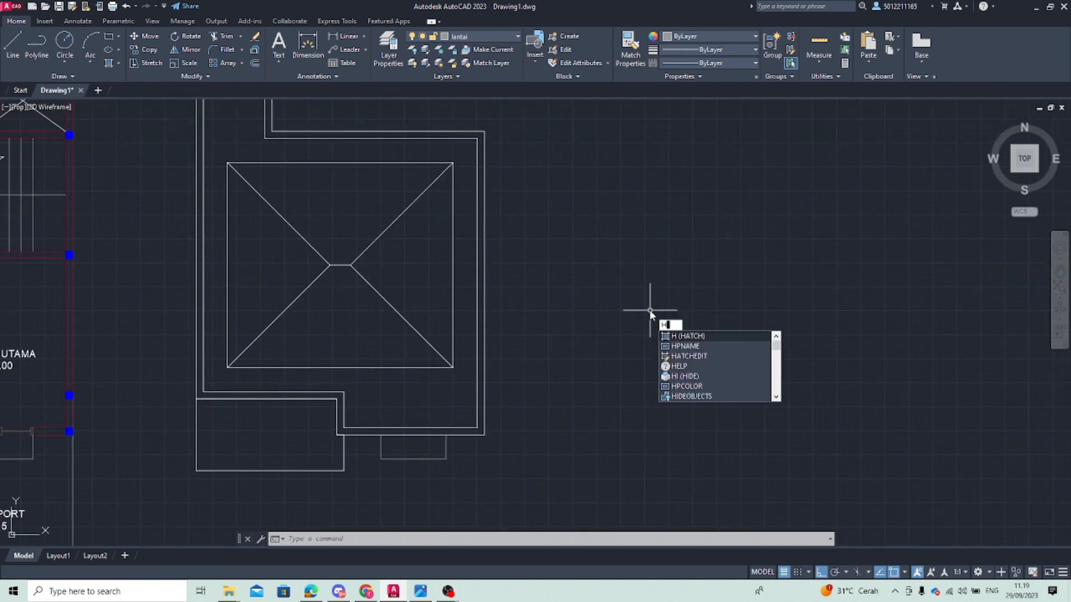
key(Escape)
key(Escape)
Draw a circle with a radius of about 19 inside the upper-left inner corner of the roof plan
middle_drag(579, 308, 588, 380)
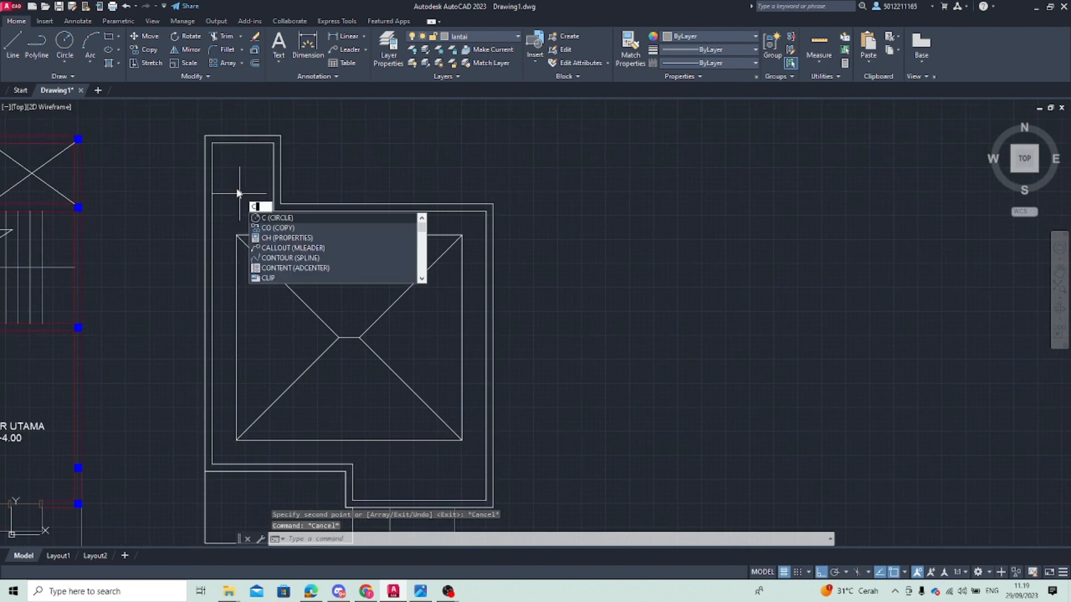
key(Return)
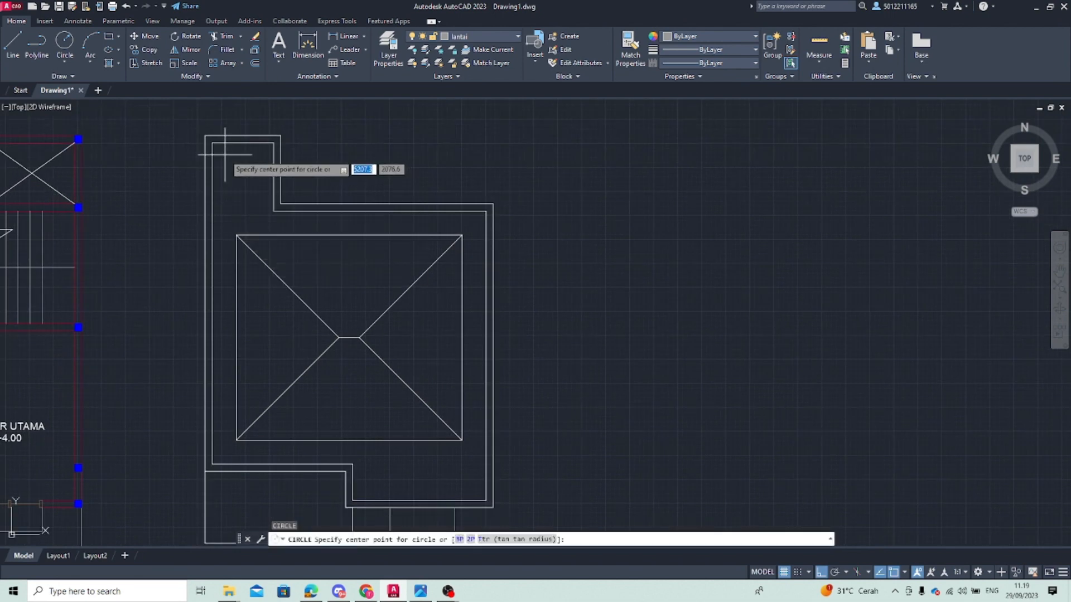
click(219, 151)
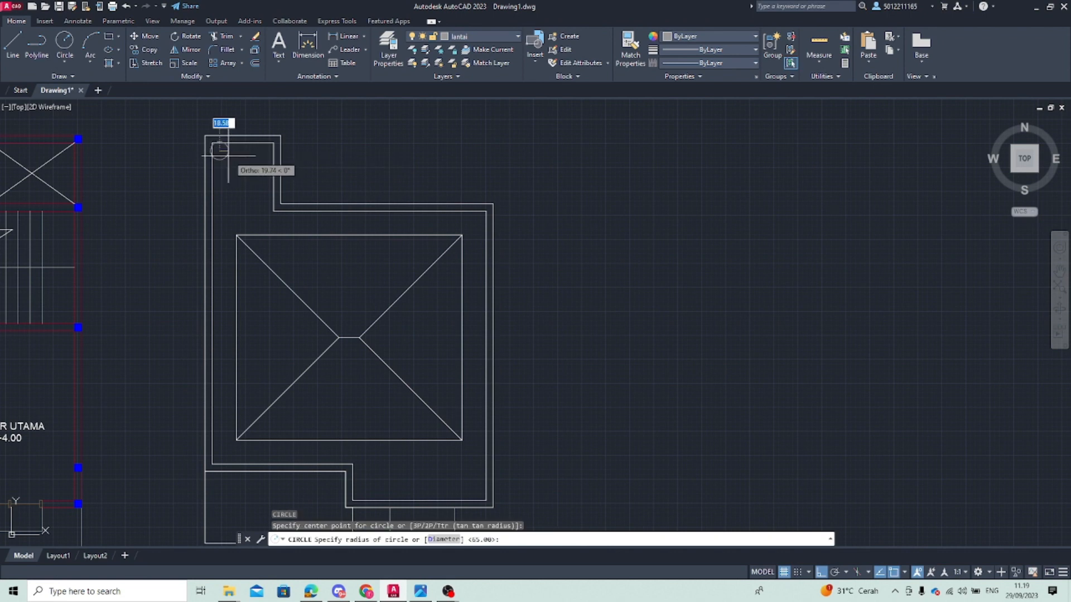
click(229, 156)
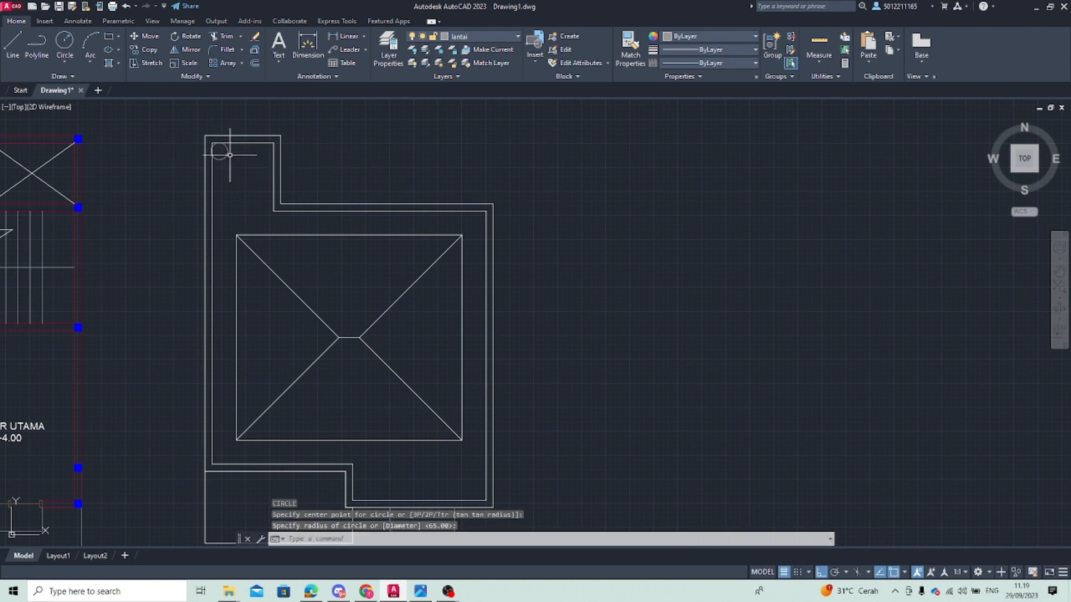
Turn ortho off and move the circle slightly inward and down, clear of the upper-left inner corner edges
click(223, 146)
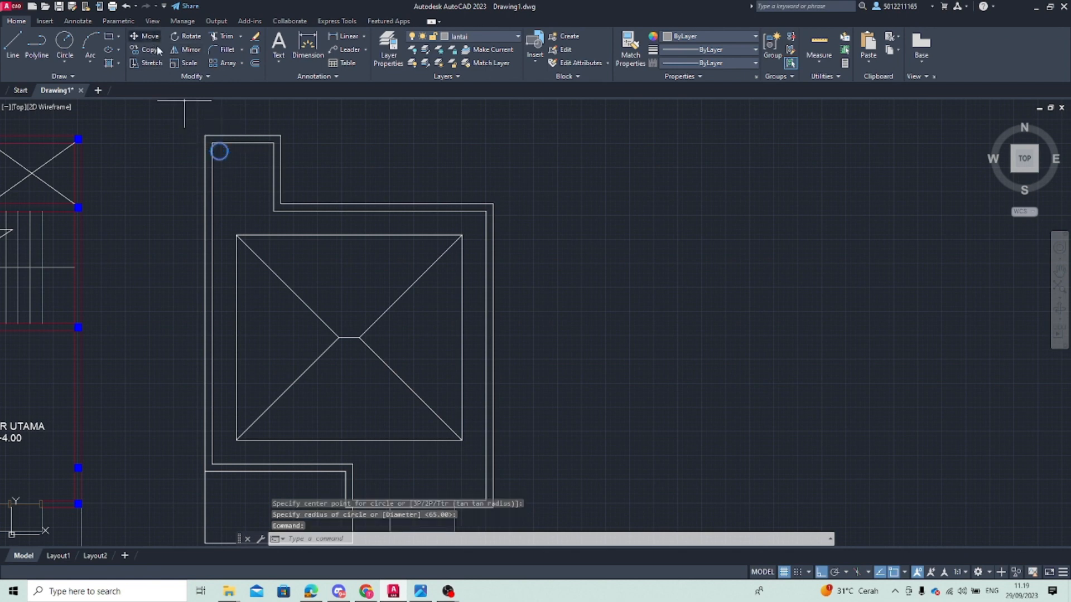
click(145, 36)
click(221, 149)
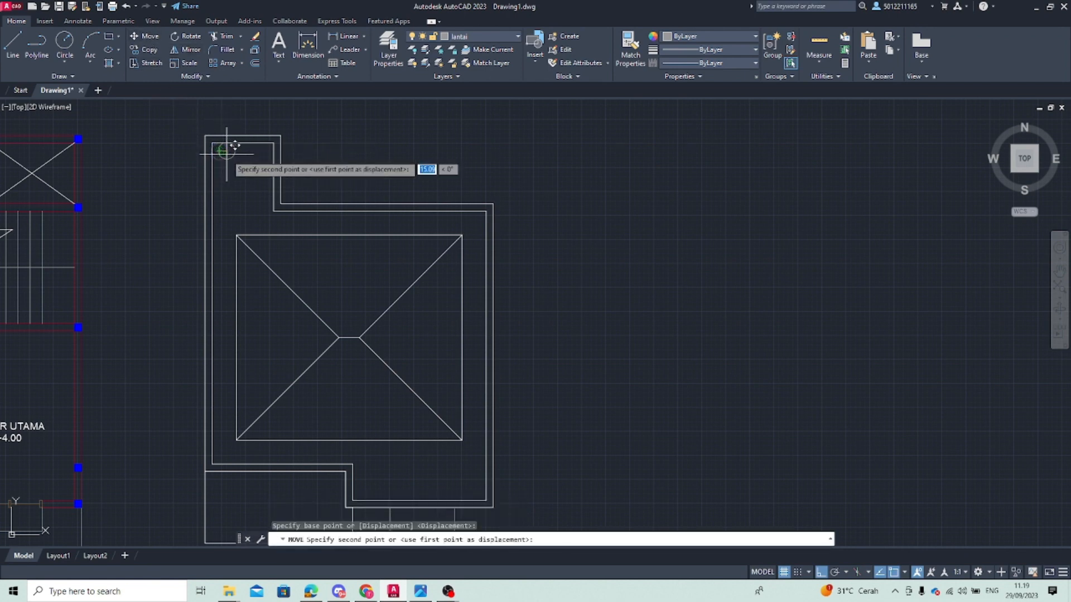
key(F8)
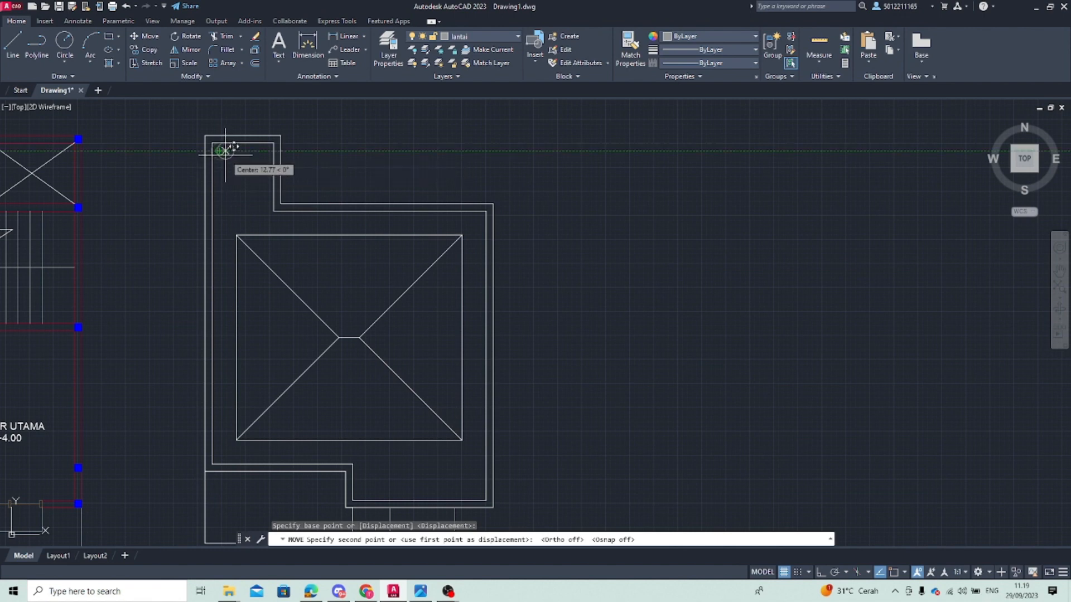
click(225, 156)
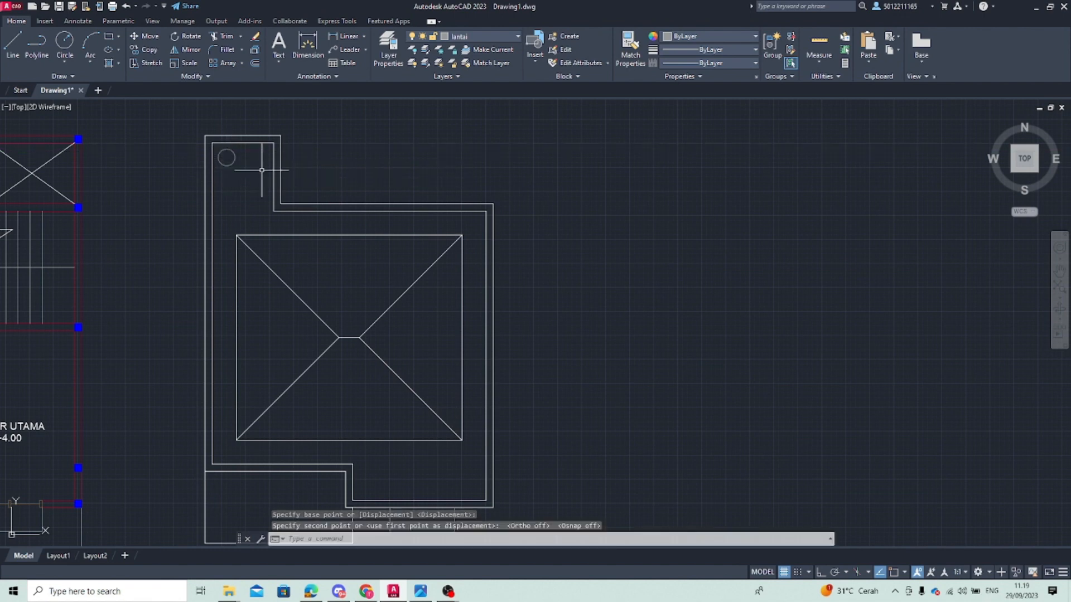
click(232, 162)
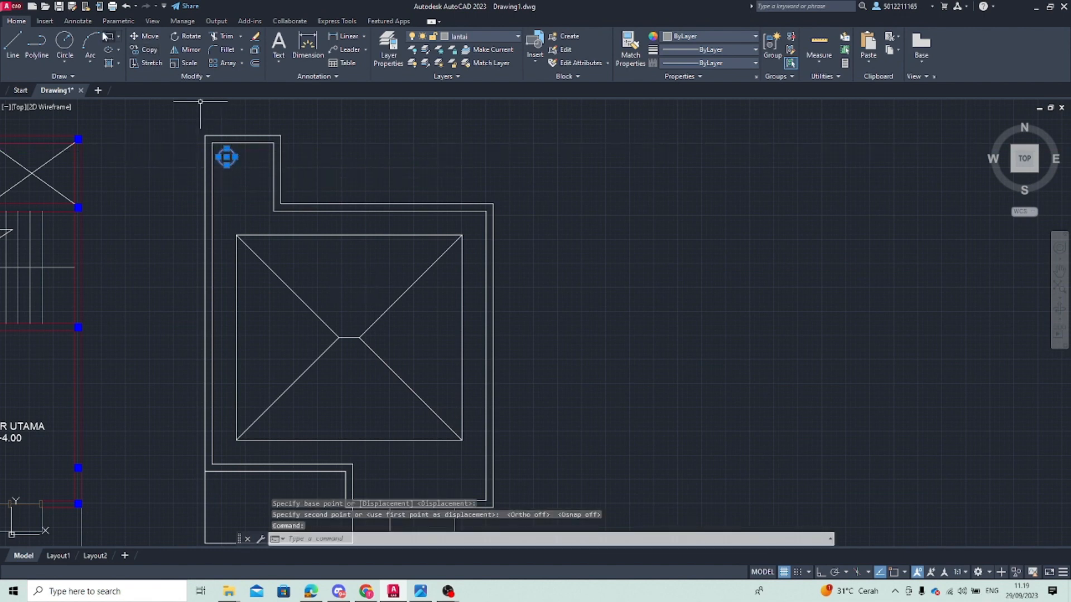
click(147, 39)
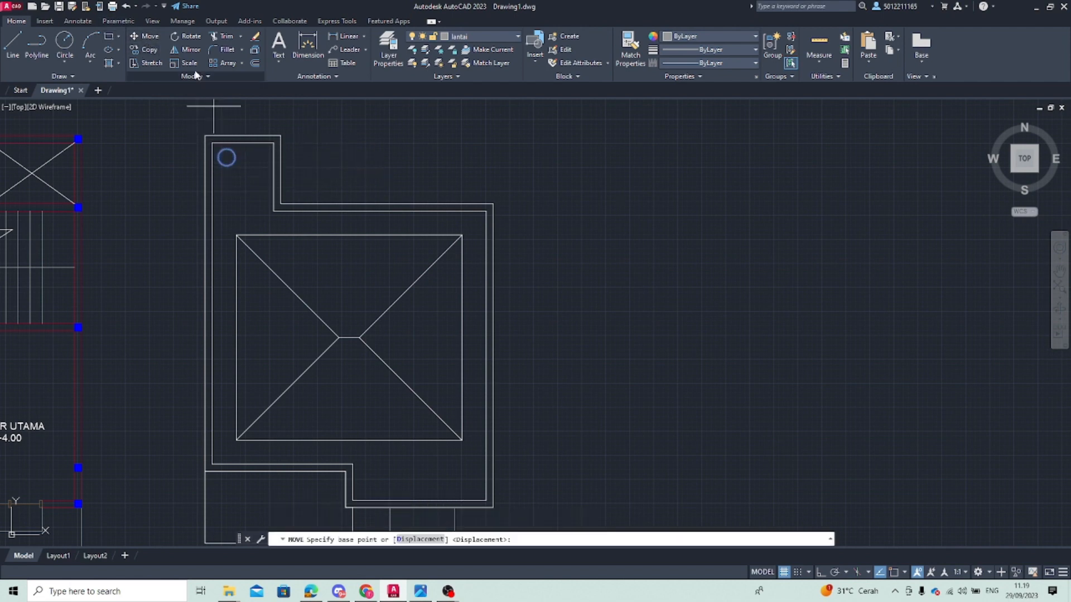
click(148, 49)
key(Escape)
Copy the circle from its centre to the roof plan's lower-right inner corner
click(227, 149)
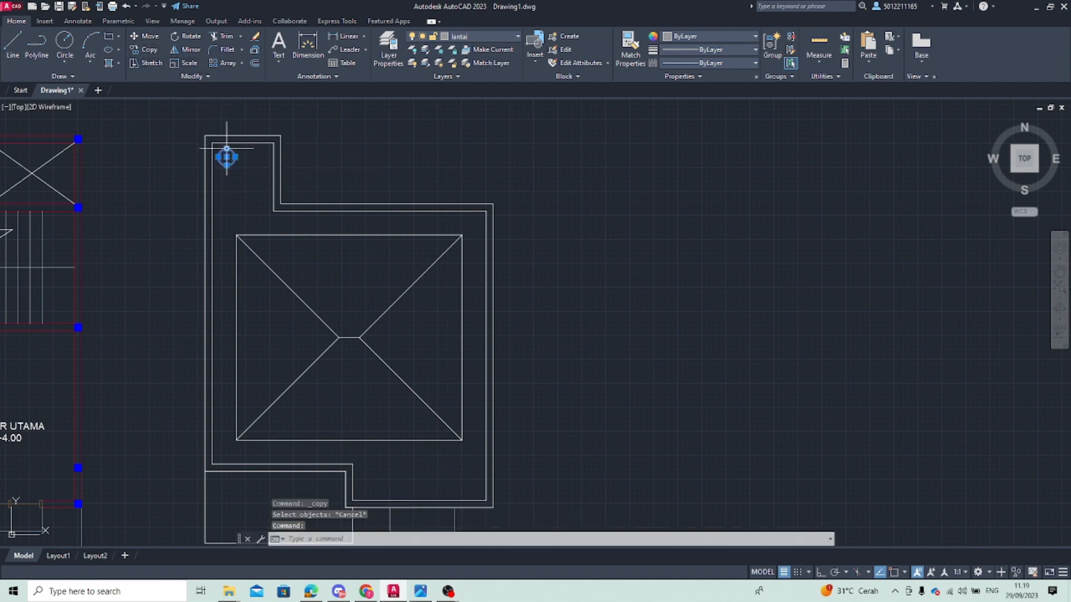
click(149, 50)
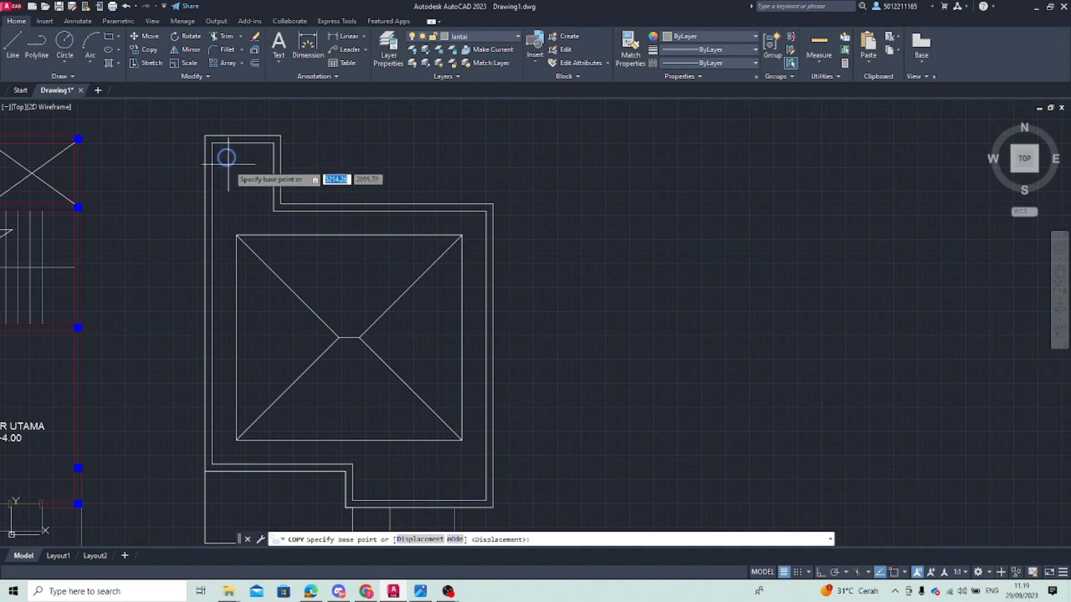
click(227, 157)
middle_drag(370, 426, 358, 232)
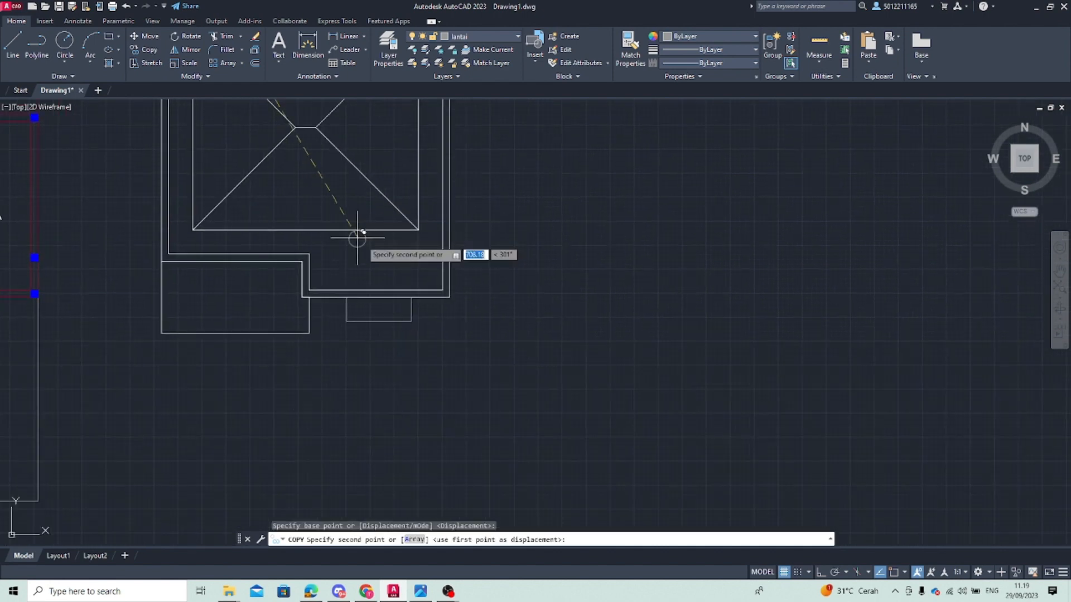
click(427, 278)
key(Escape)
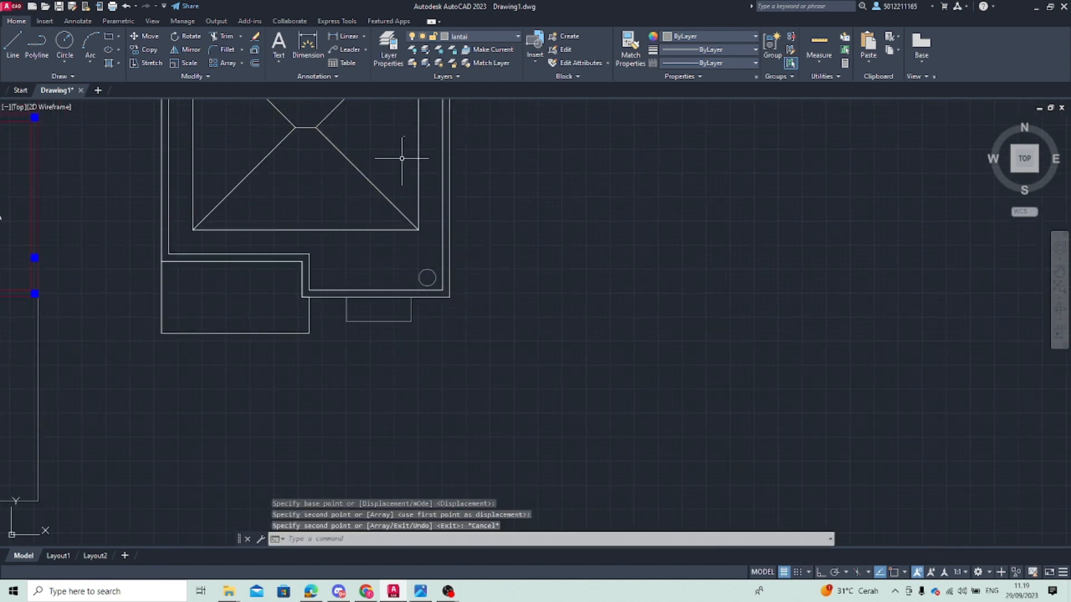
Try to add the multiline text FD with height 40 in the empty area east of the roof plan's lower part
click(280, 50)
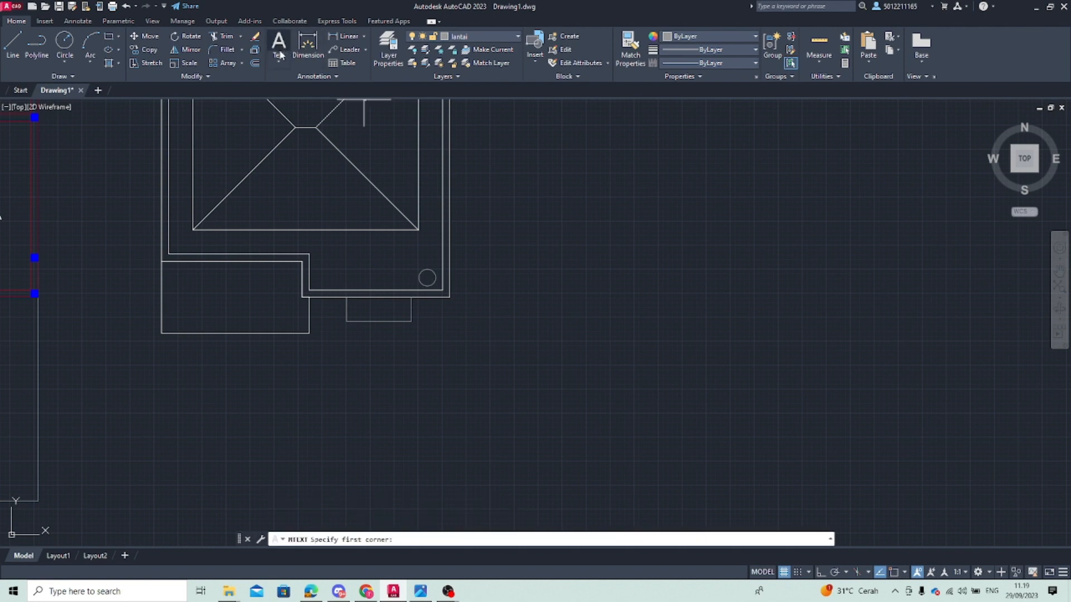
click(281, 61)
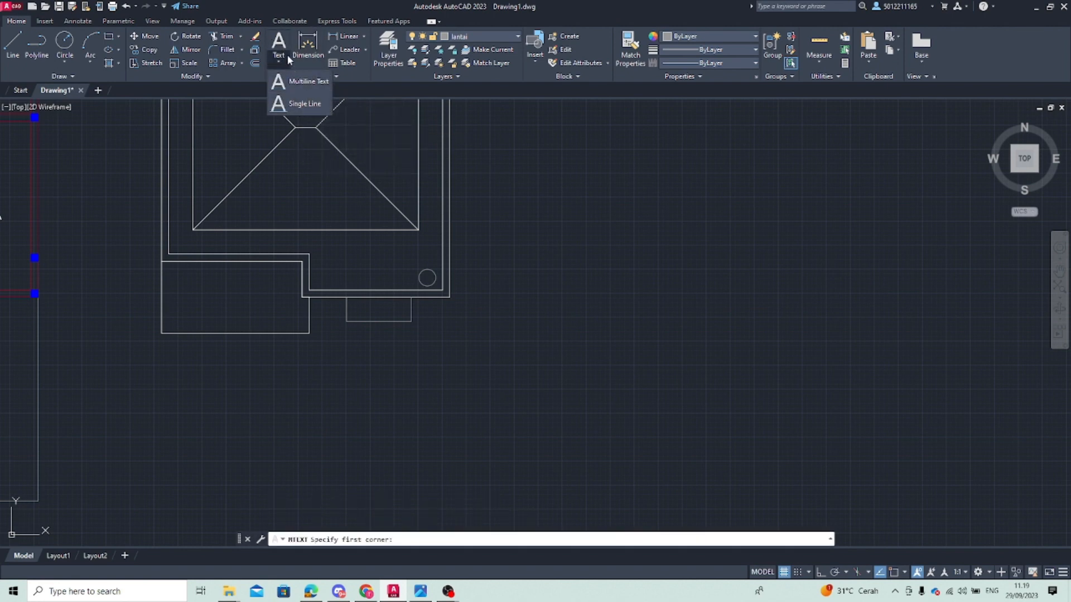
click(311, 85)
click(545, 256)
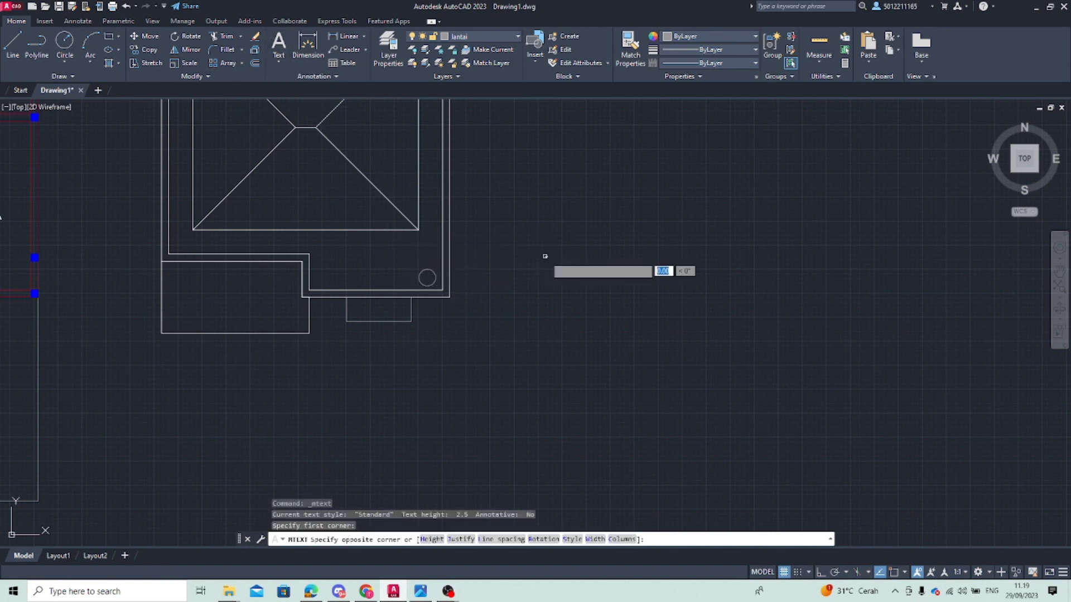
click(591, 310)
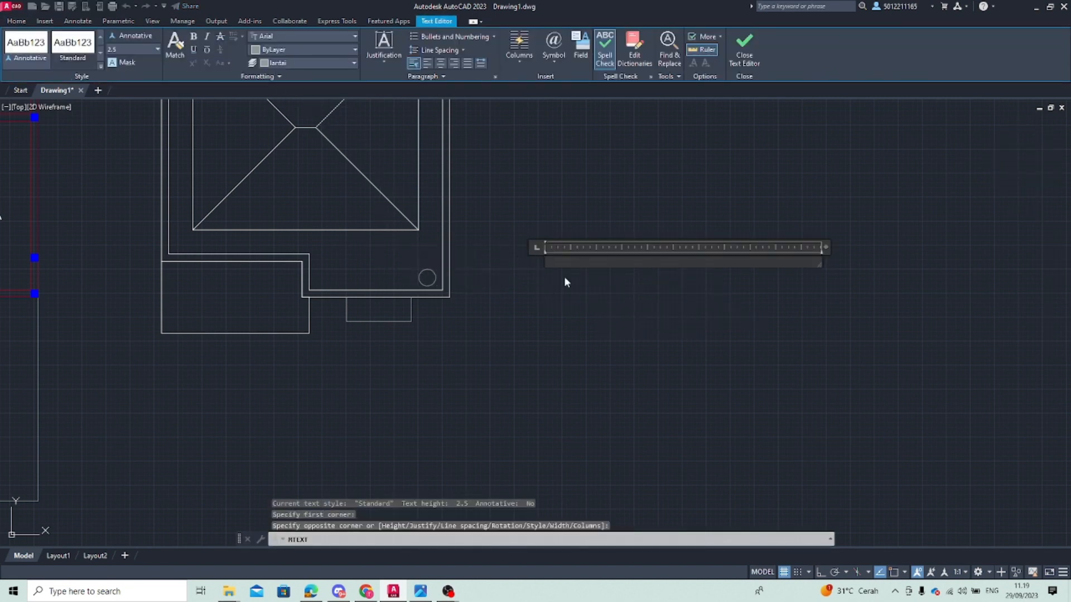
text(FG)
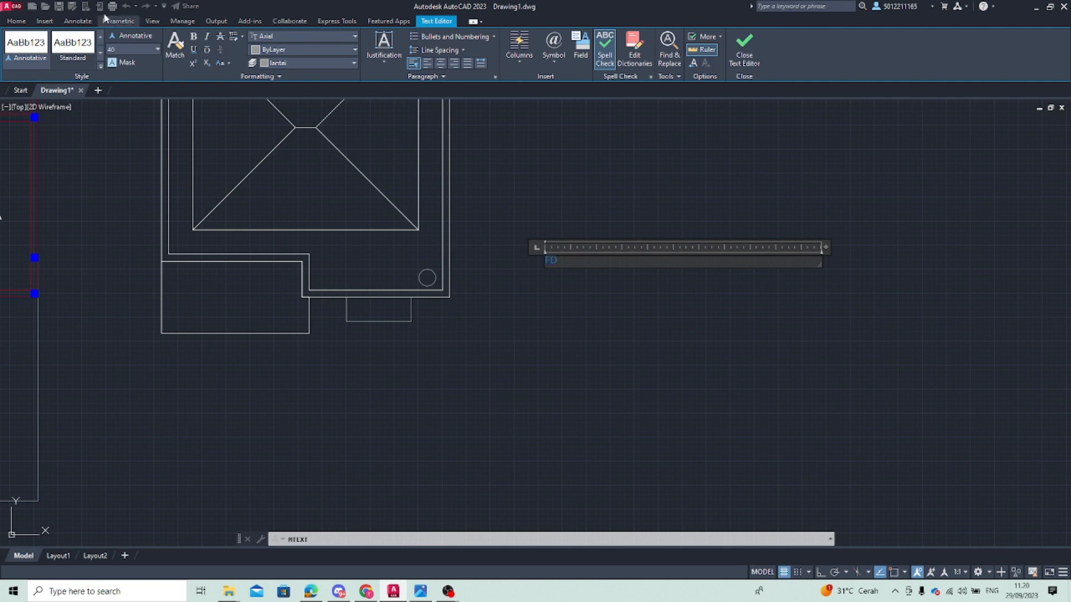
Try to put the FD text on layer 0, and leave the text editor
click(330, 62)
click(304, 92)
key(Return)
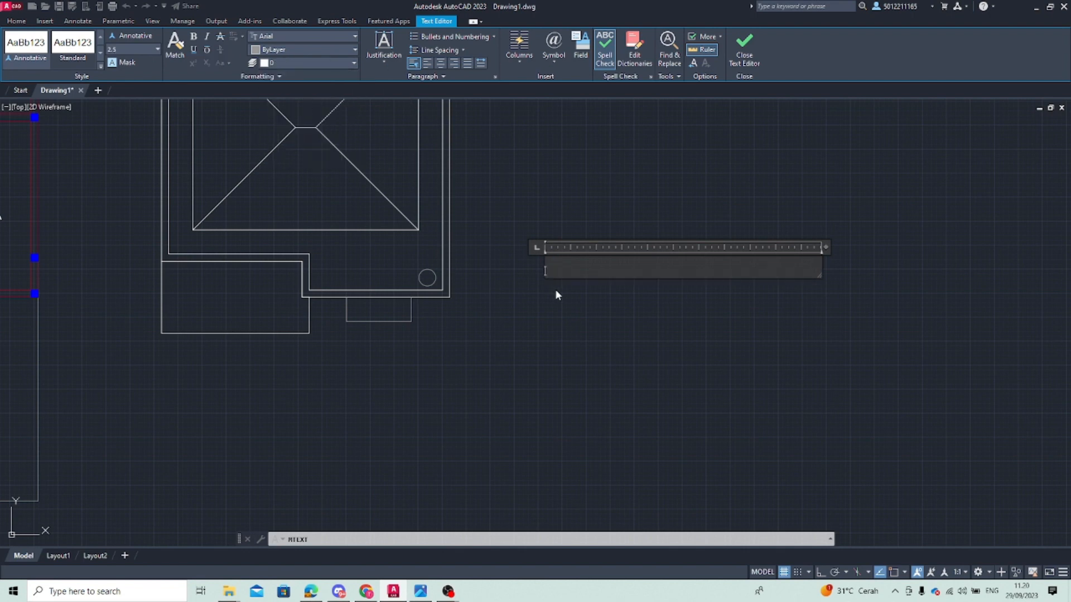
key(Escape)
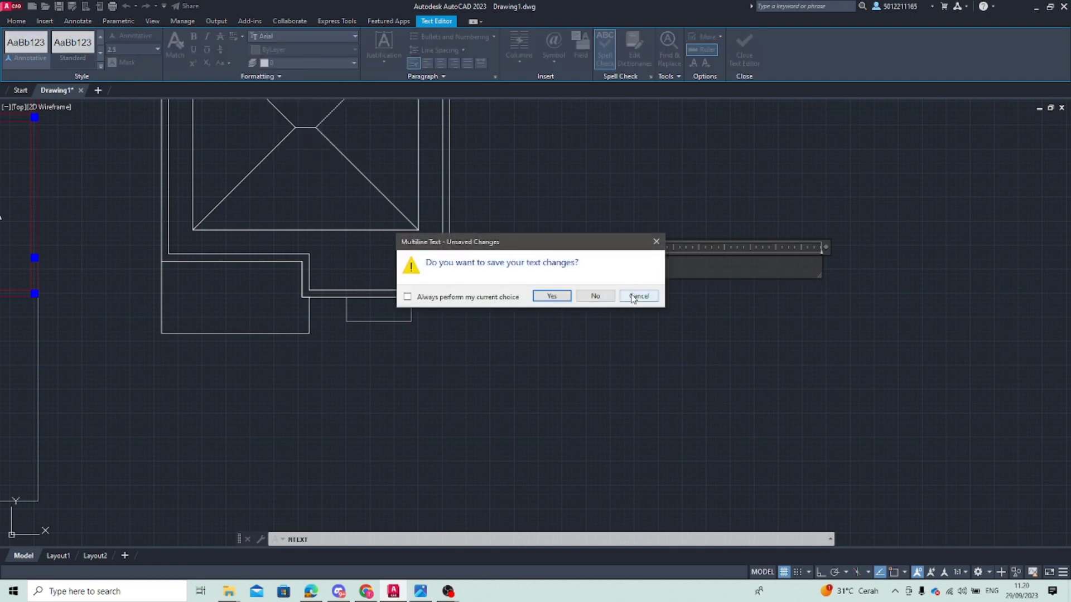
click(655, 242)
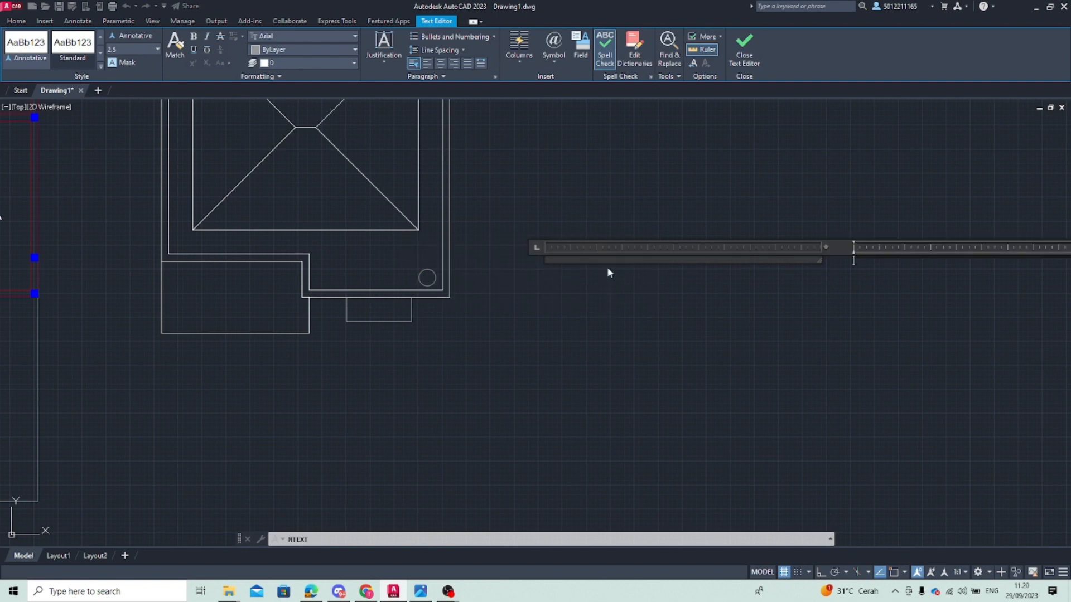
key(Escape)
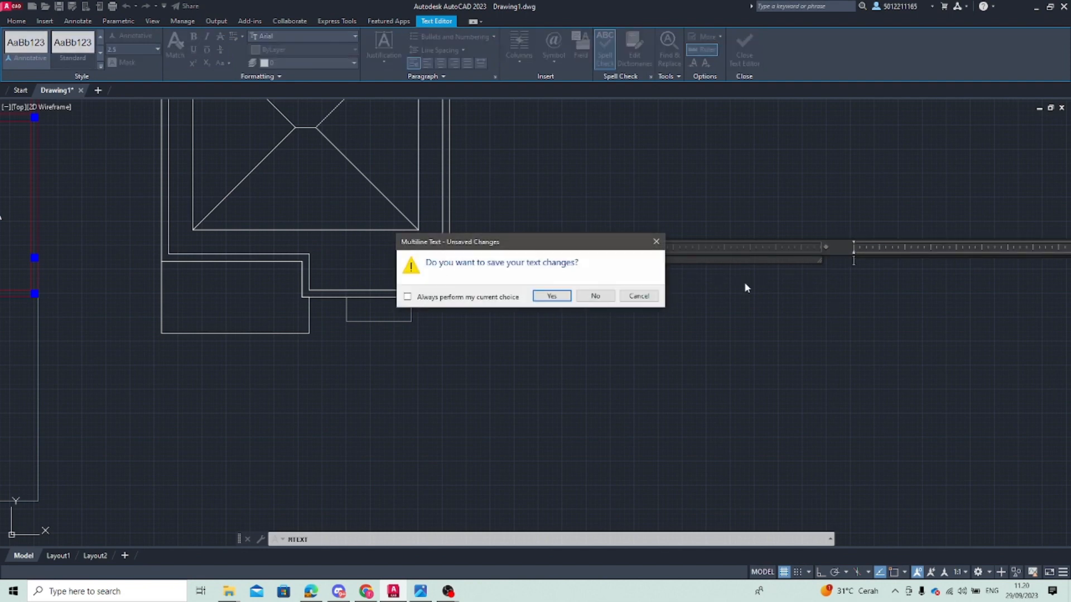
click(656, 242)
click(598, 411)
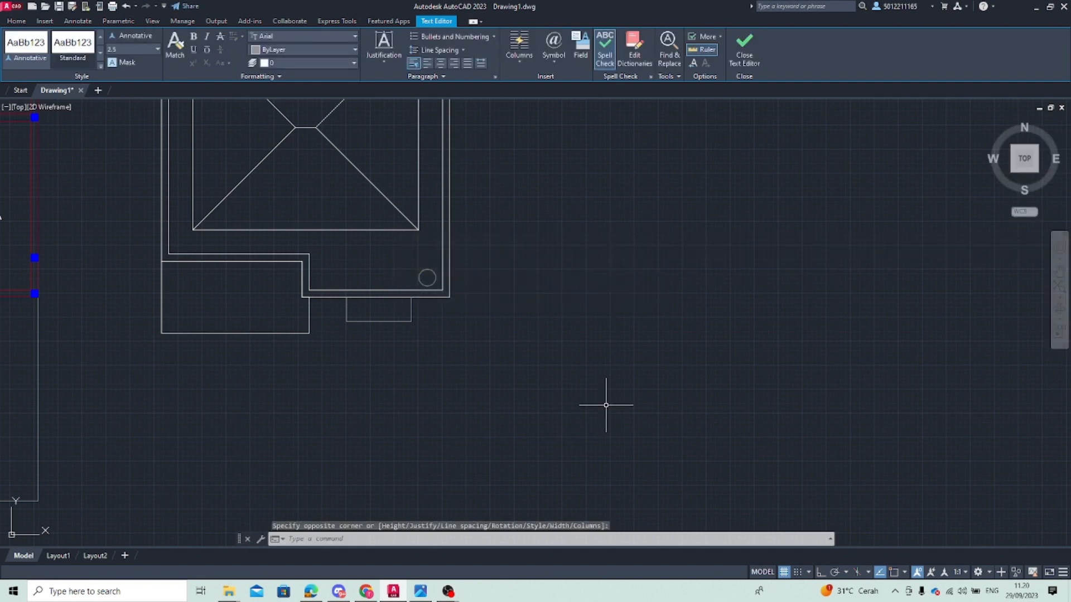
click(598, 265)
click(585, 252)
key(Escape)
click(515, 227)
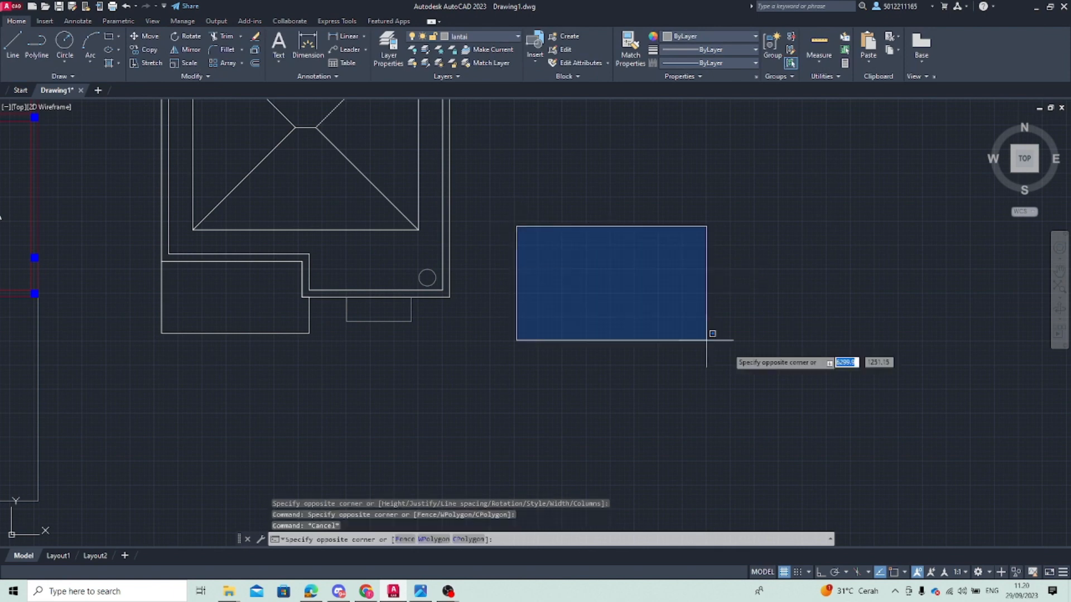
Add the multiline text FD in the empty area east of the roof plan's lower part
click(731, 357)
click(278, 56)
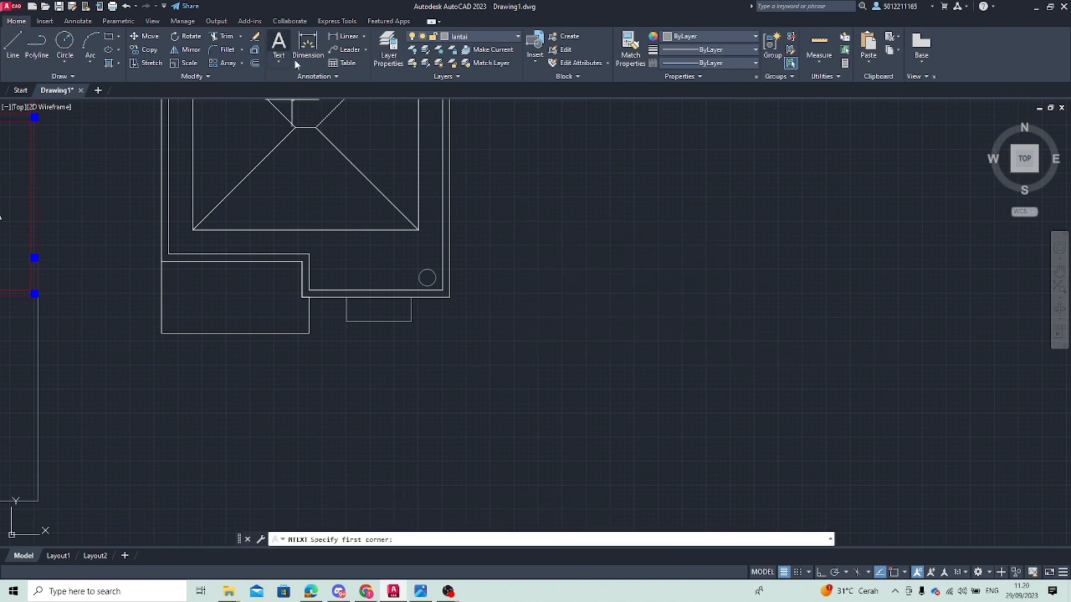
click(532, 206)
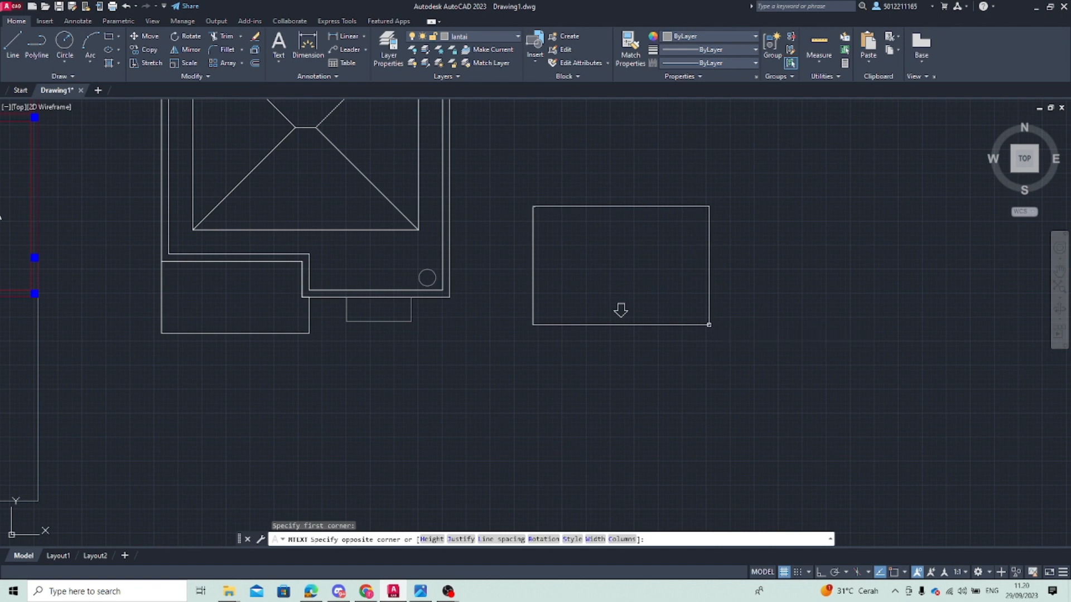
click(708, 324)
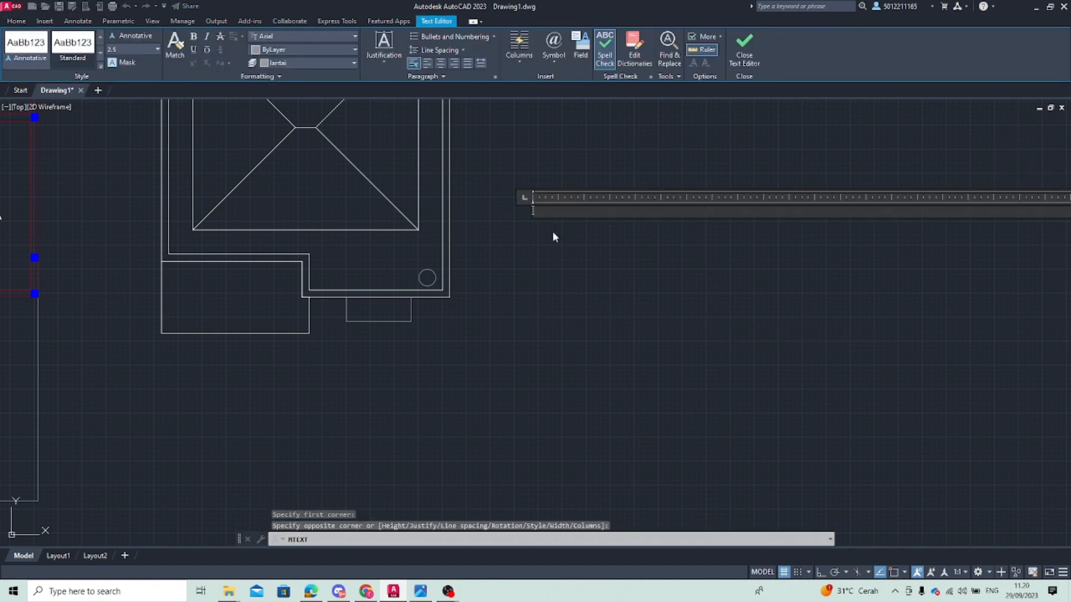
text(FD)
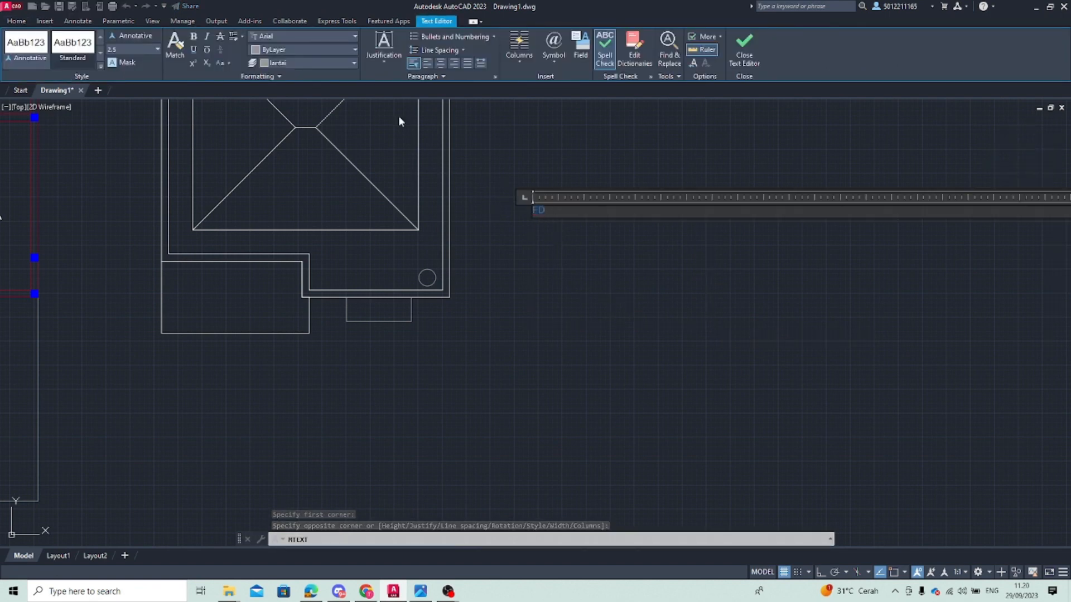
Set the FD text's colour to ByBlock and its height to 40, and finish the text
click(311, 54)
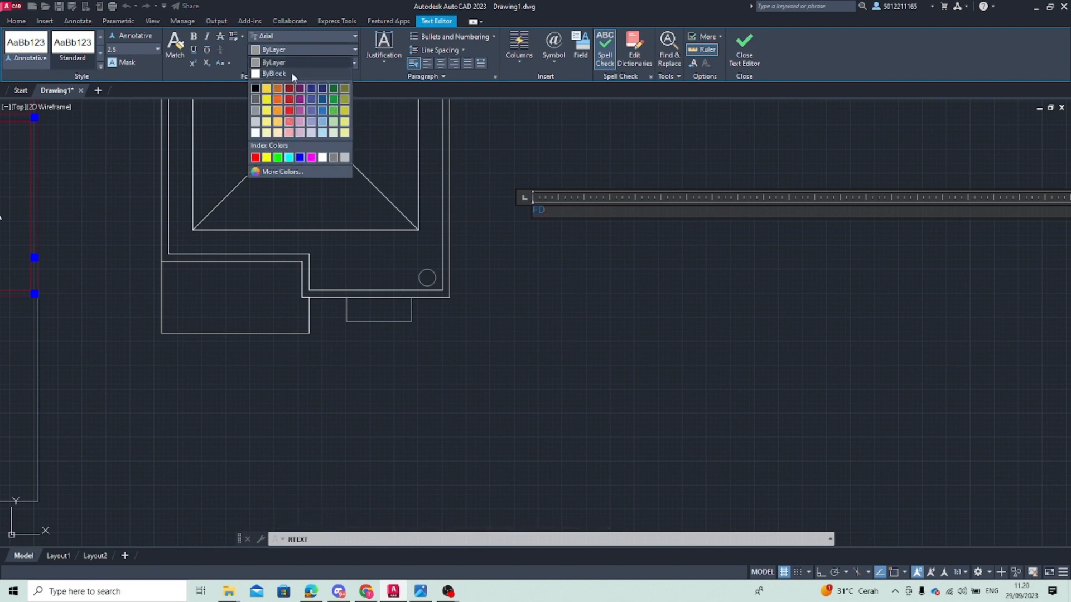
click(292, 70)
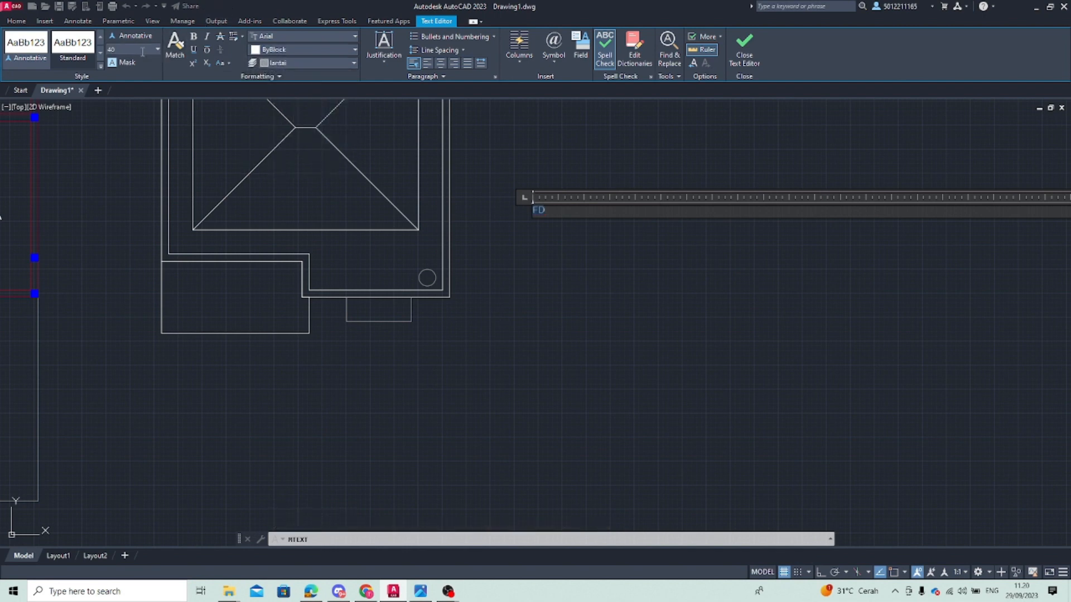
click(143, 52)
text(40)
key(Return)
click(538, 521)
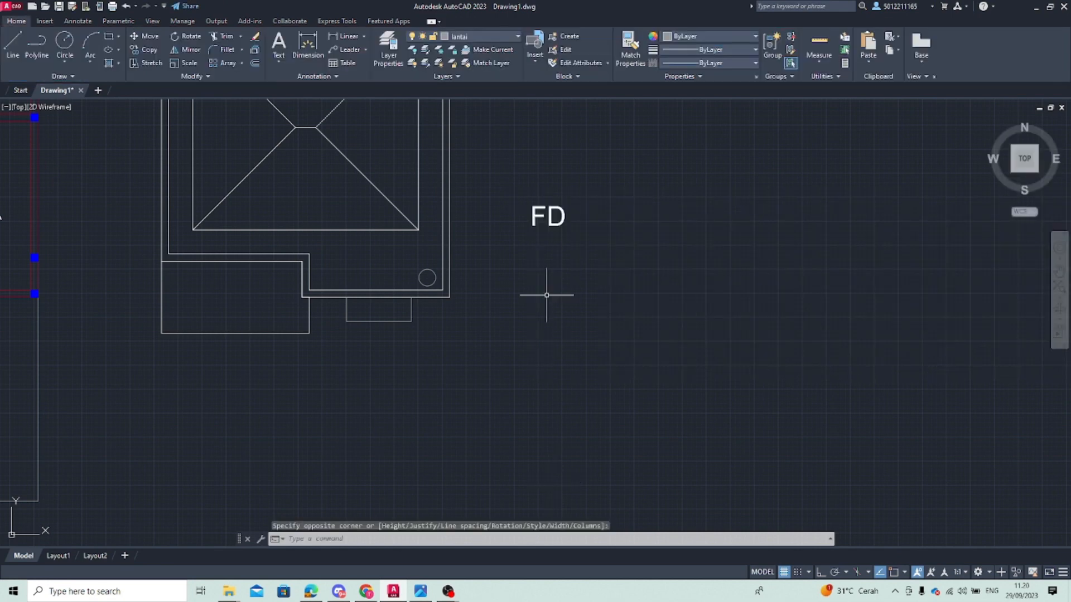
Move the FD text into the roof plan, just west of the lower-right drain circle
click(521, 195)
click(580, 246)
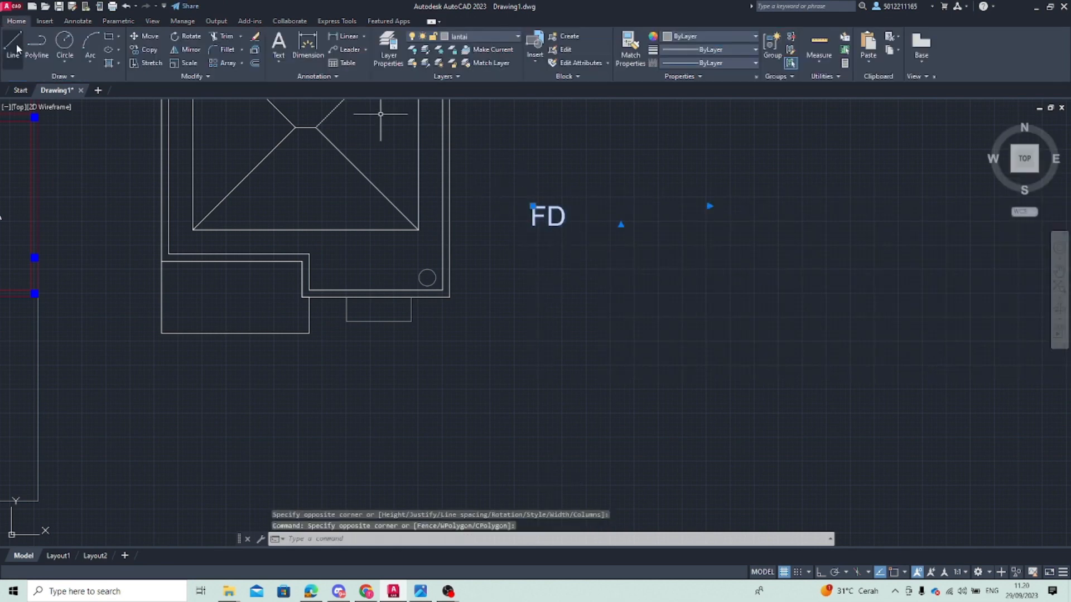
click(146, 36)
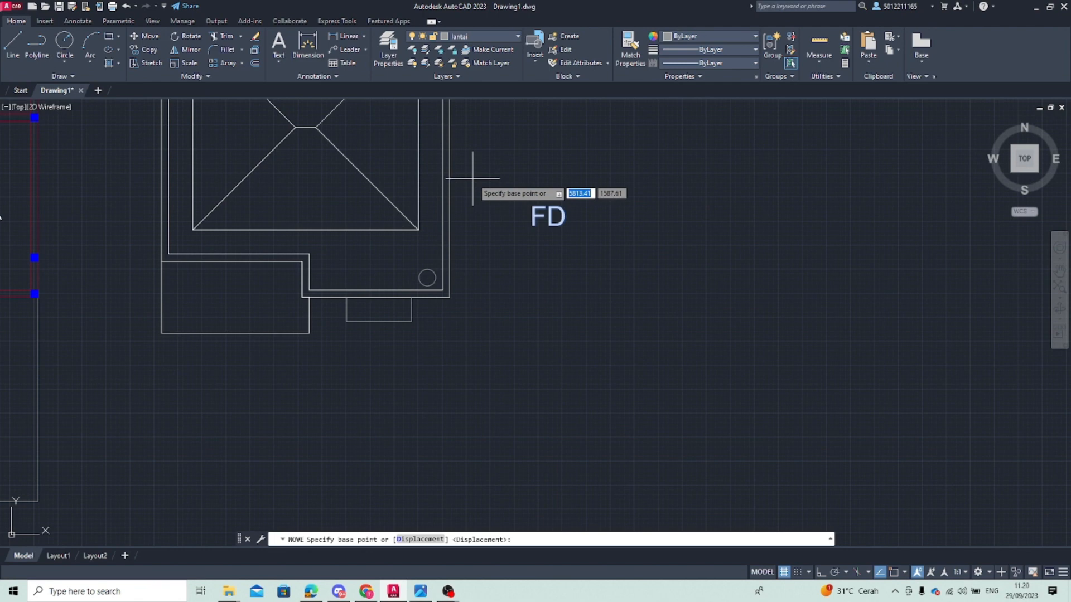
click(561, 222)
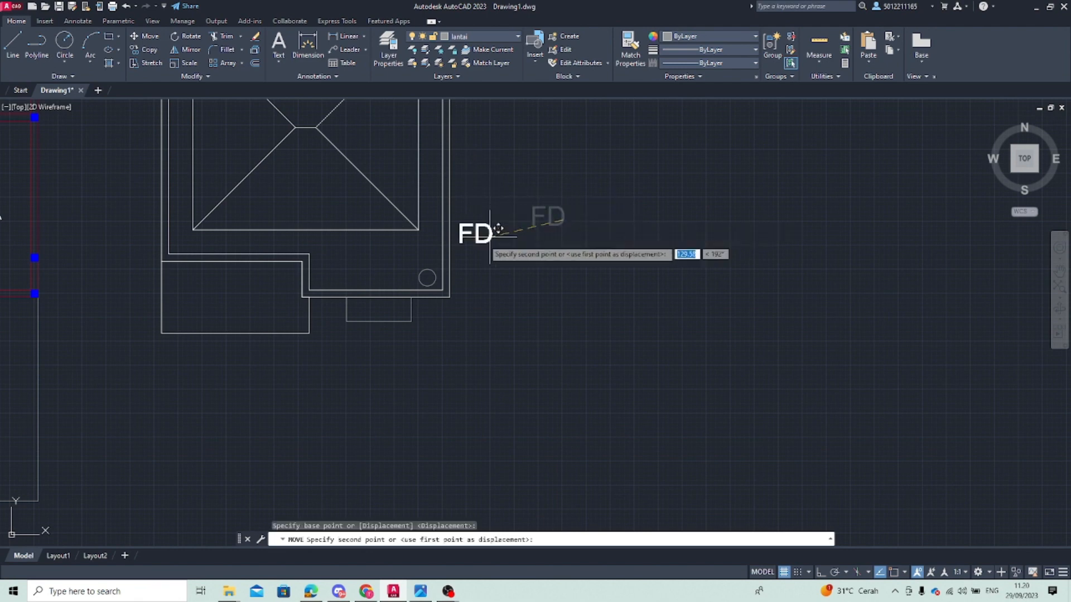
click(419, 268)
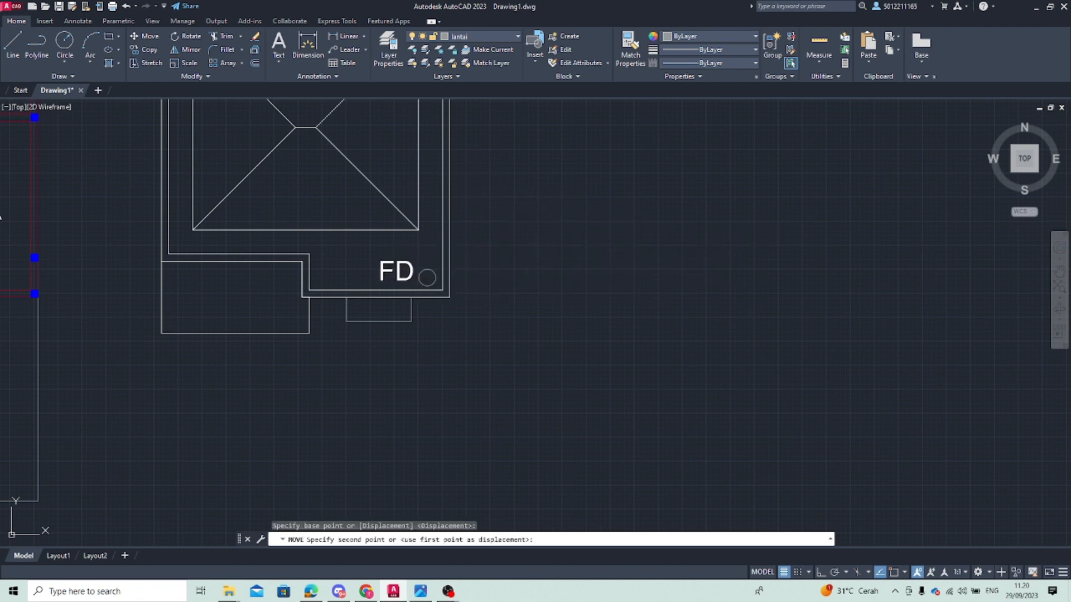
Set the FD text's height to 25 and leave the text editor
click(386, 267)
double_click(395, 271)
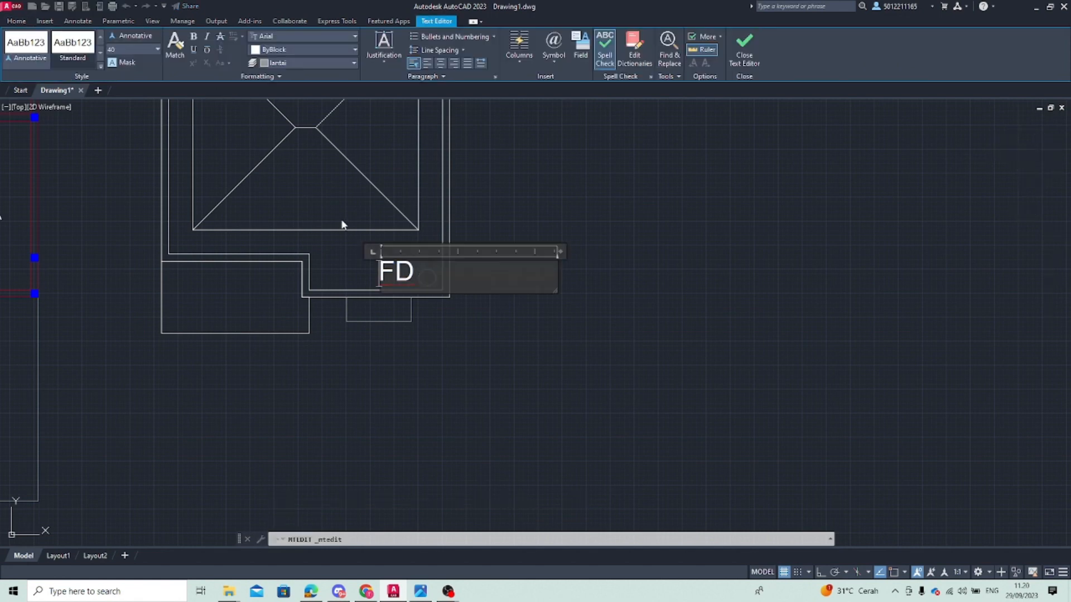
key(ctrl+a)
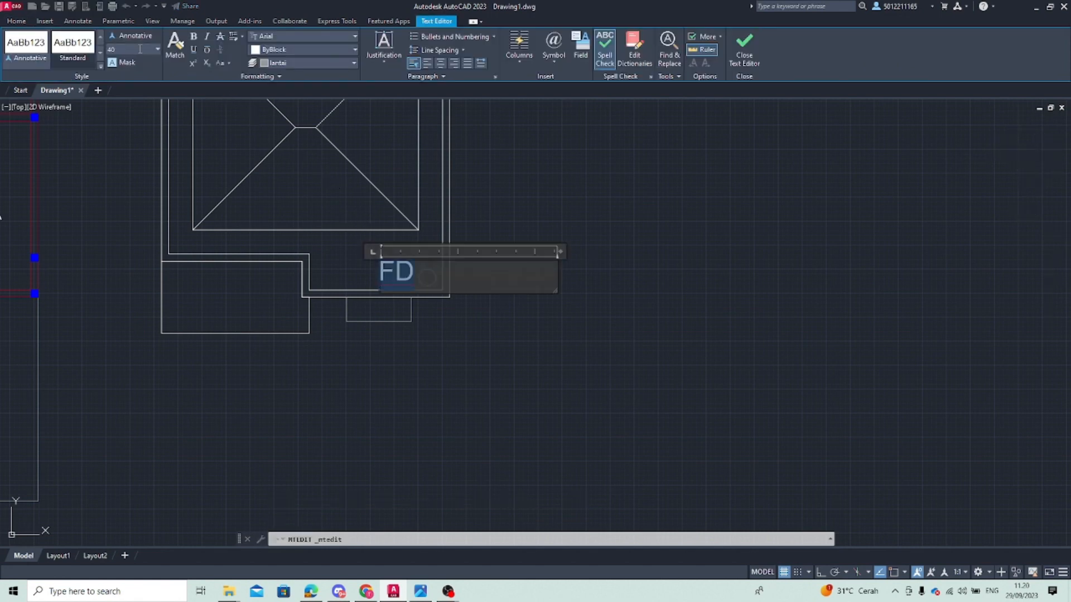
text(25)
key(Return)
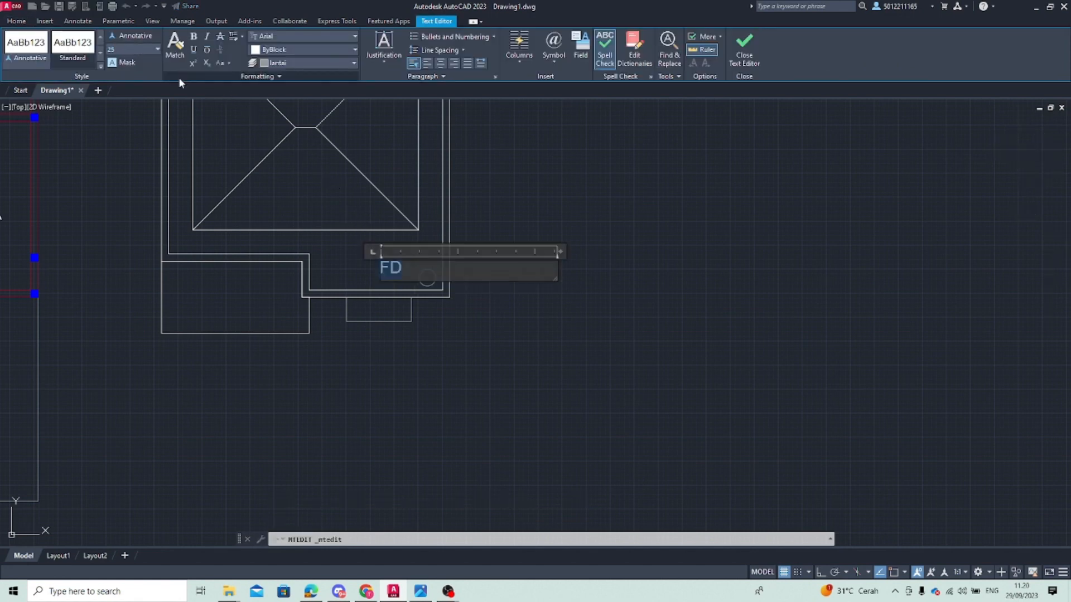
click(779, 283)
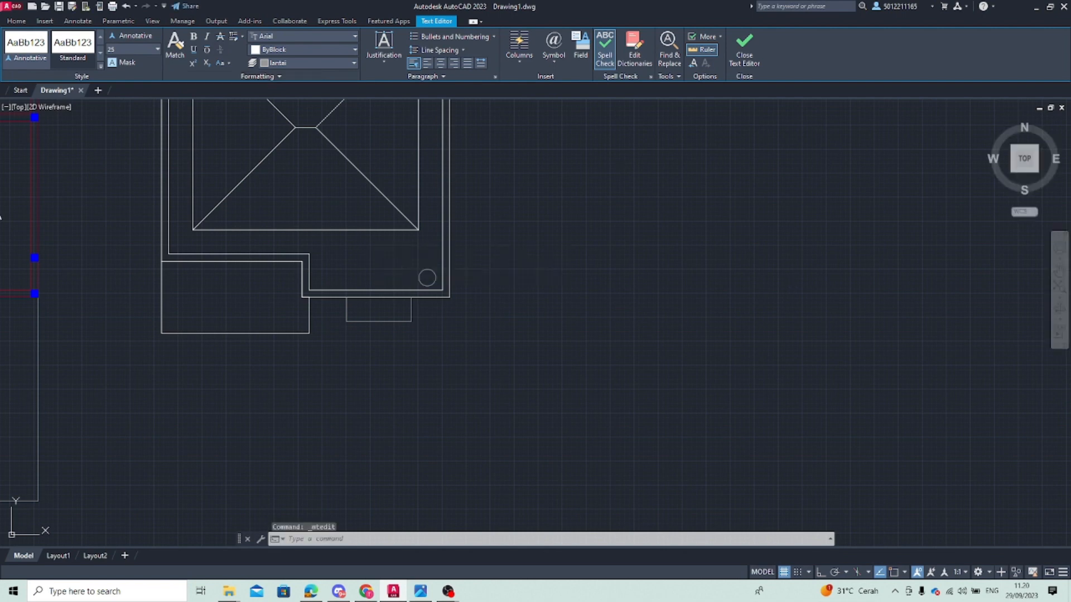
Move the FD text slightly east and down so it sits level with the lower-right drain circle
click(406, 245)
click(406, 272)
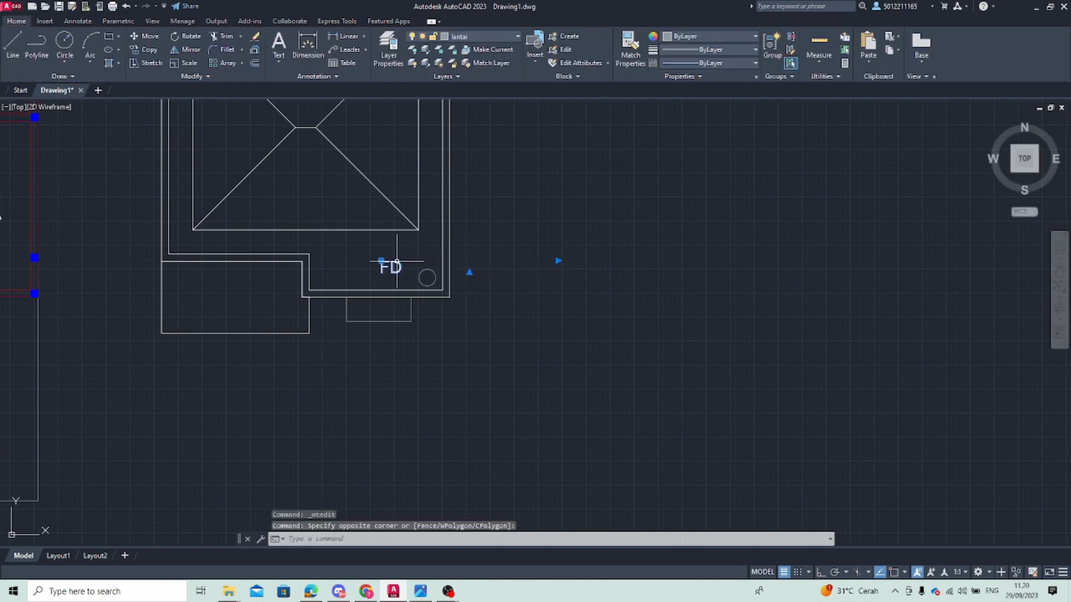
click(144, 39)
click(381, 262)
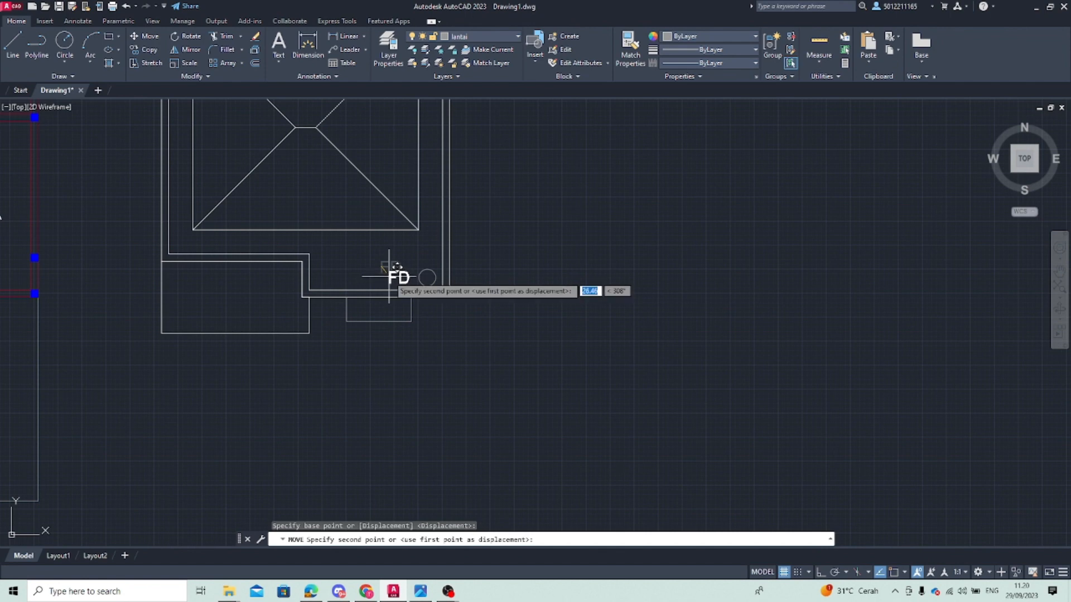
click(389, 276)
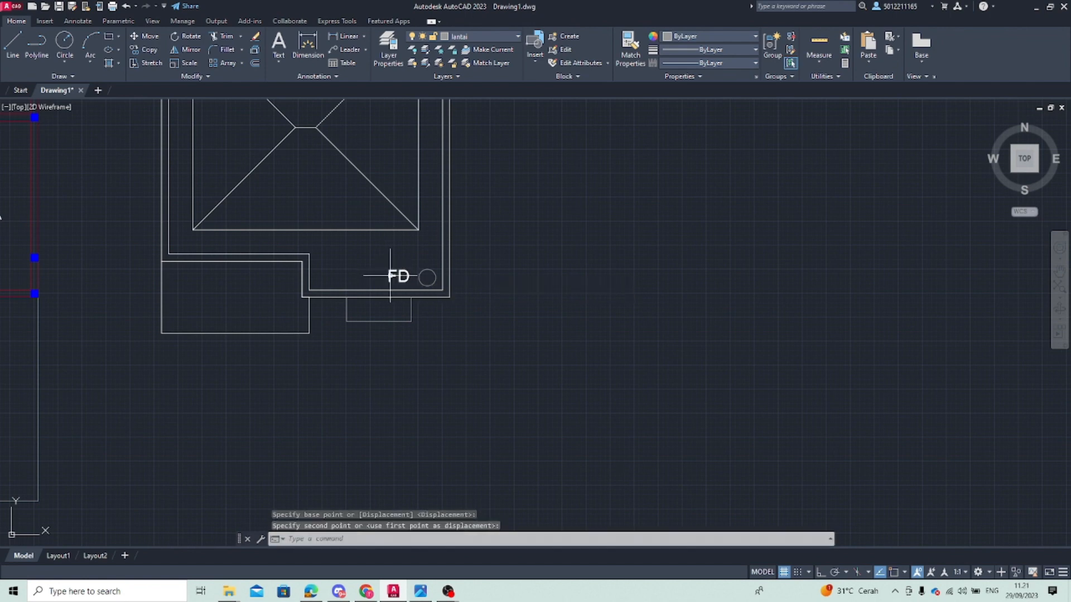
Copy the FD label to the east side of the drain circle in the roof plan's upper-left corner
click(139, 51)
click(394, 278)
scroll(300, 217, down, 2)
middle_drag(300, 217, 418, 465)
scroll(345, 300, up, 2)
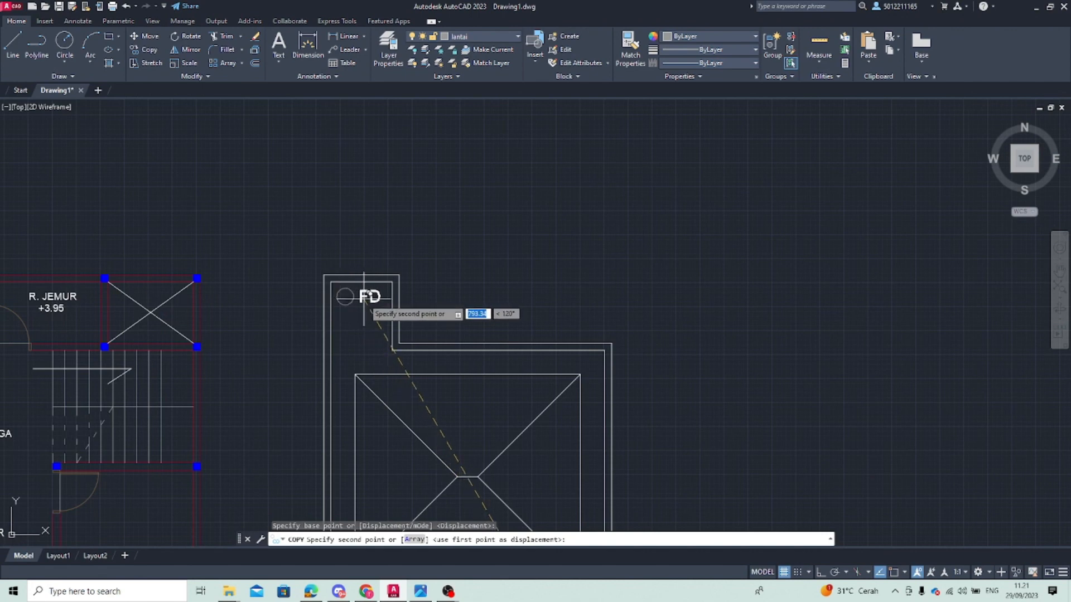
click(364, 299)
key(Escape)
scroll(503, 298, down, 3)
middle_drag(501, 291, 497, 227)
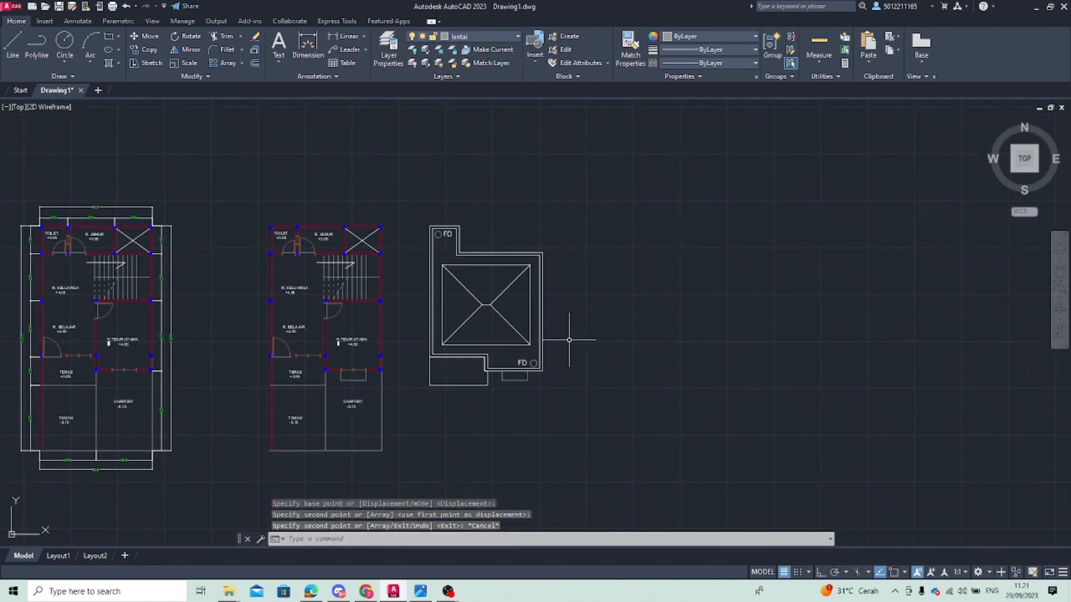
text(HA)
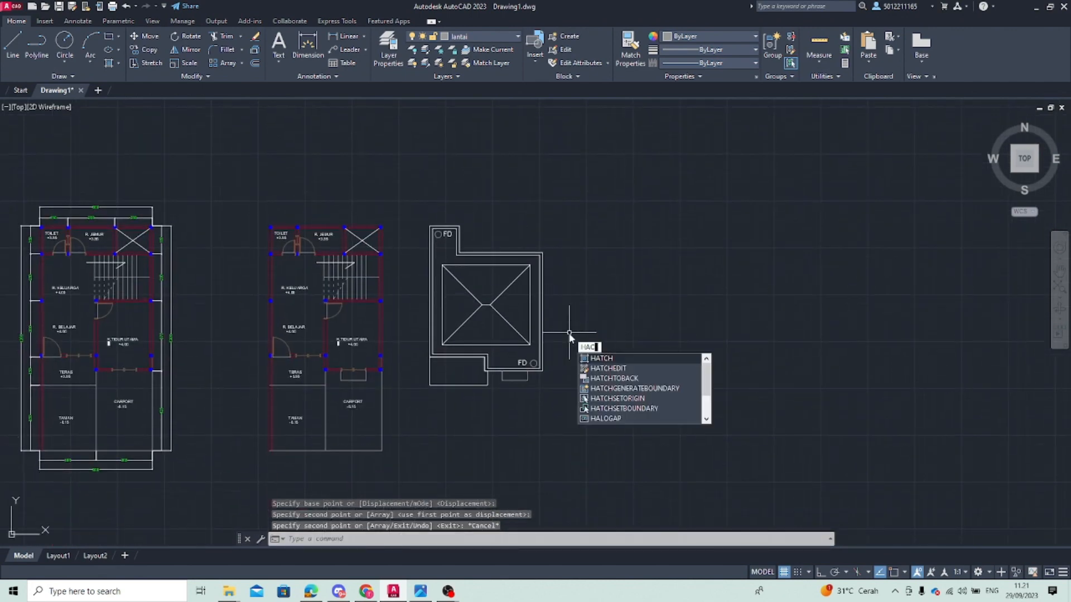
text(C)
key(Return)
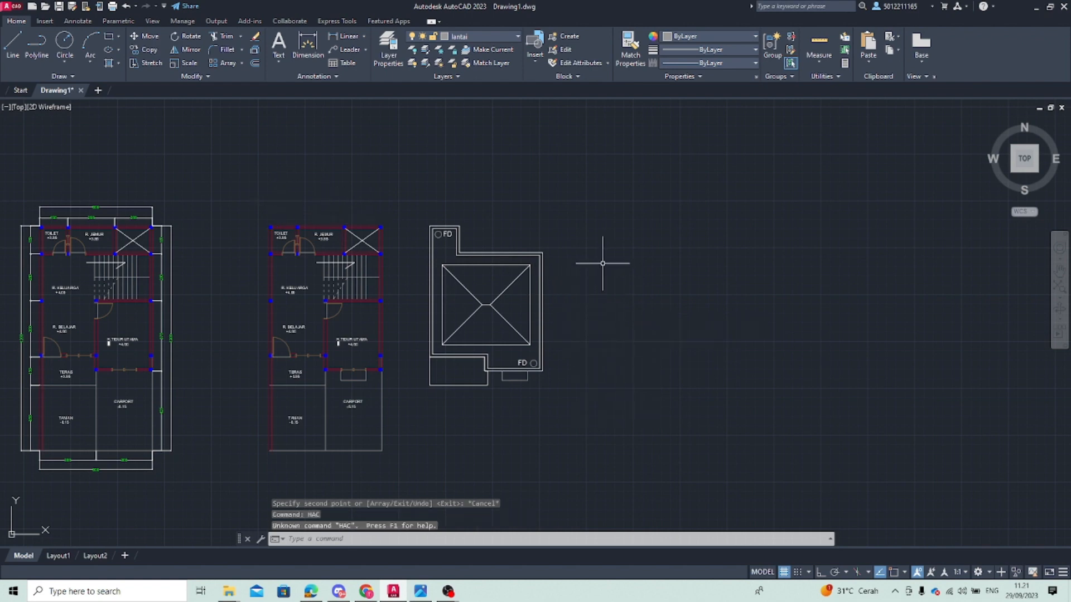
key(Escape)
Start a hatch and choose the AR-RSHKE pattern for the hipped roof
text(HATCH)
key(Return)
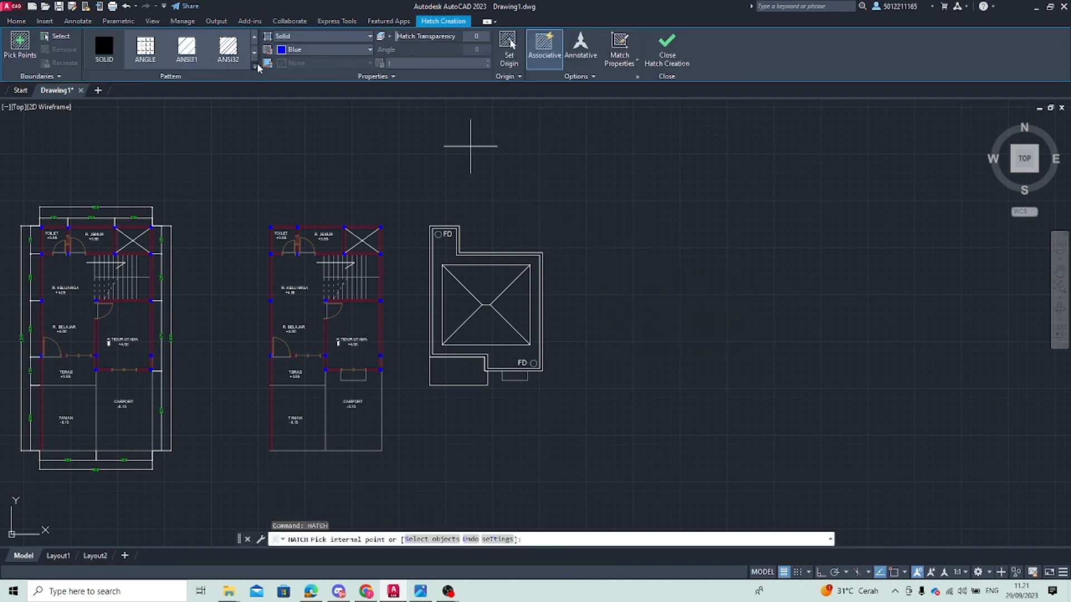
click(254, 69)
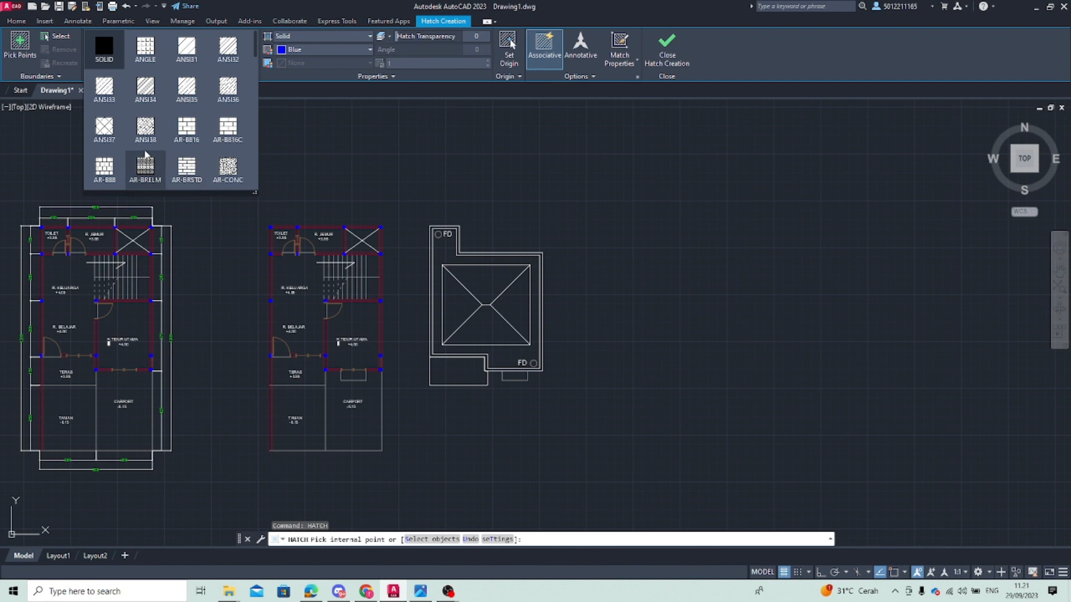
scroll(190, 134, down, 2)
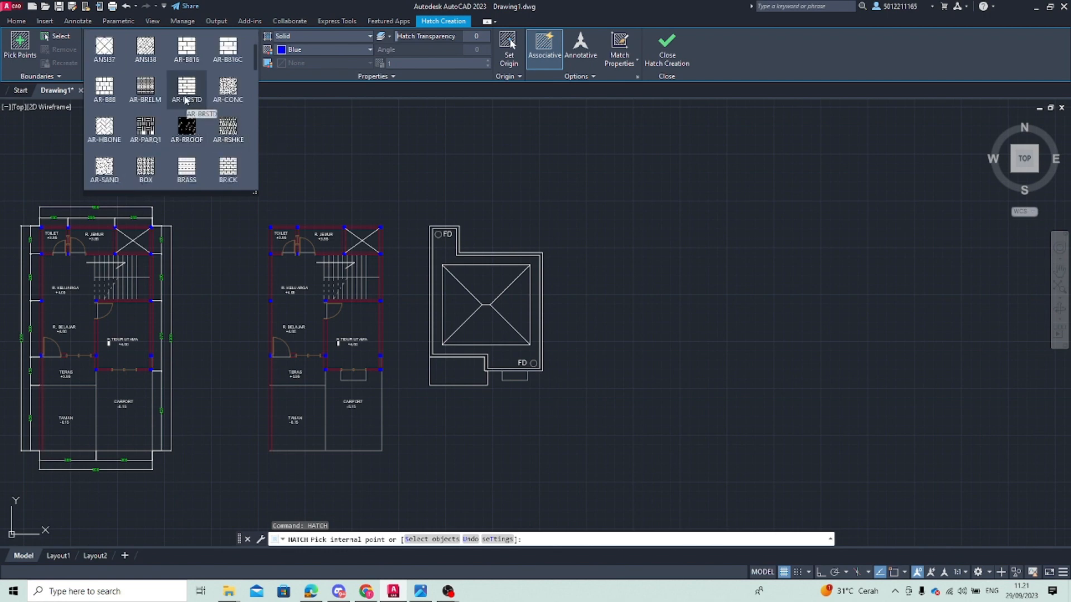
scroll(186, 100, up, 1)
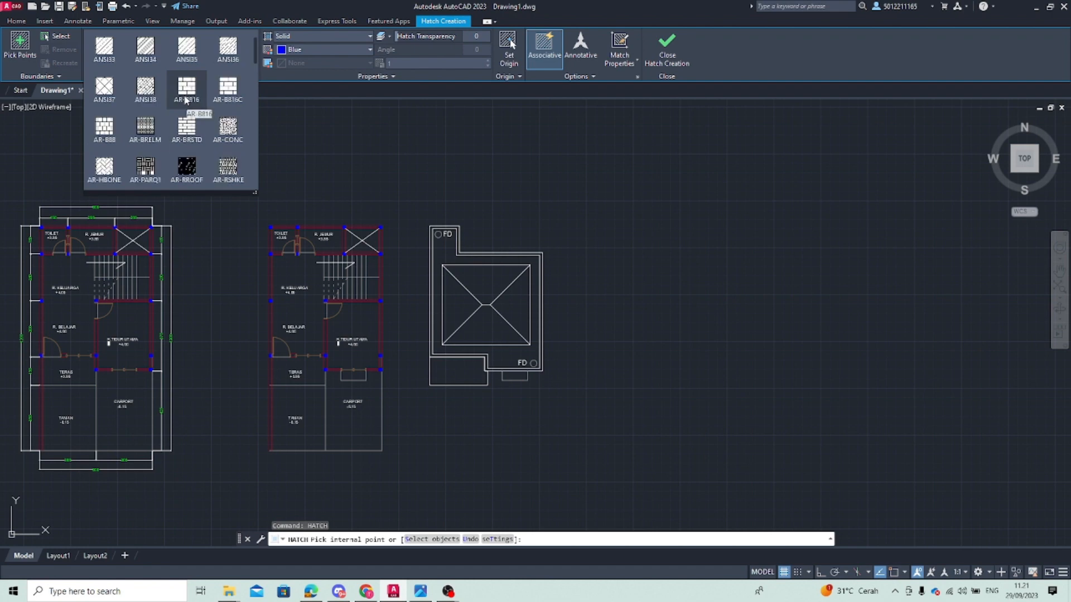
scroll(197, 92, up, 1)
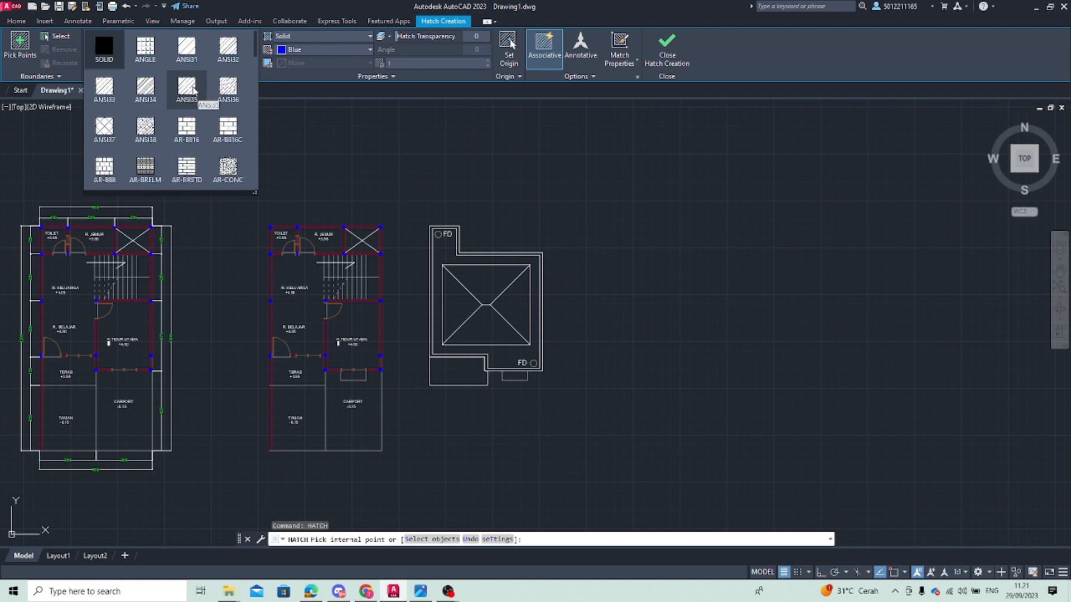
scroll(194, 90, down, 6)
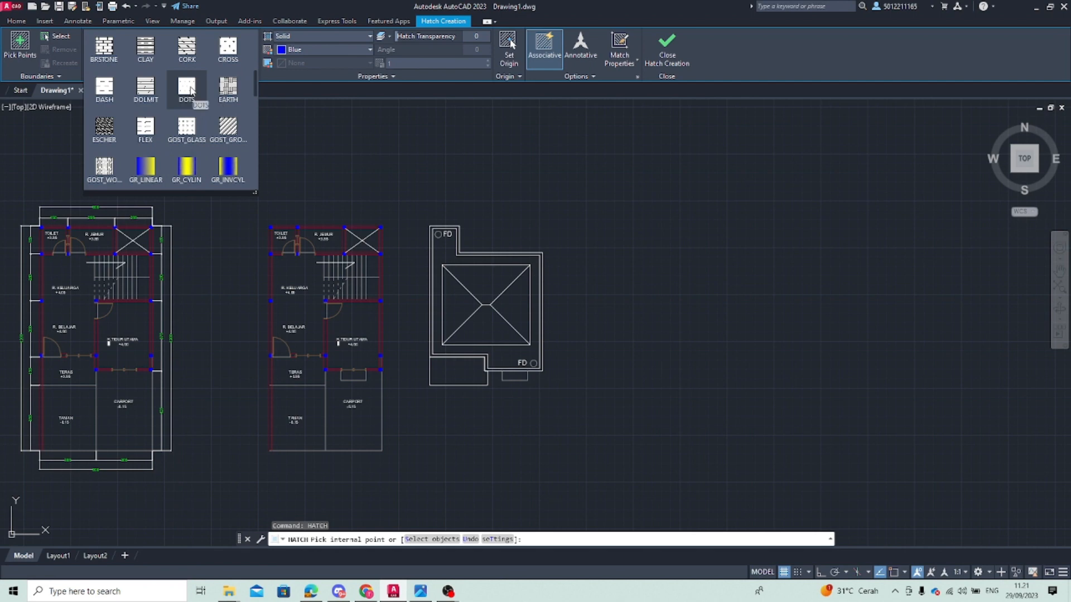
scroll(191, 92, up, 3)
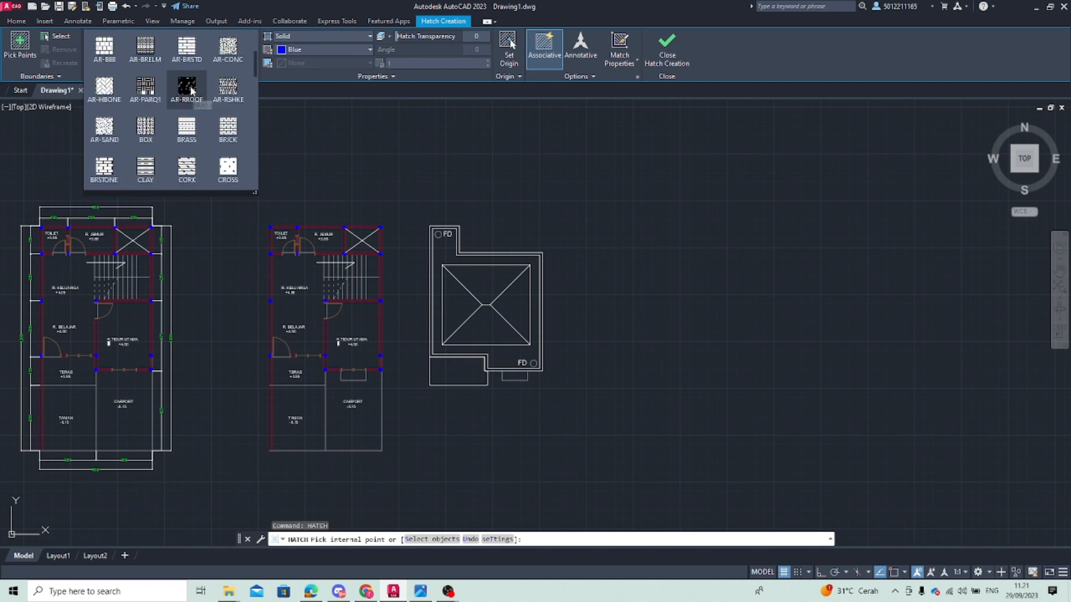
click(228, 96)
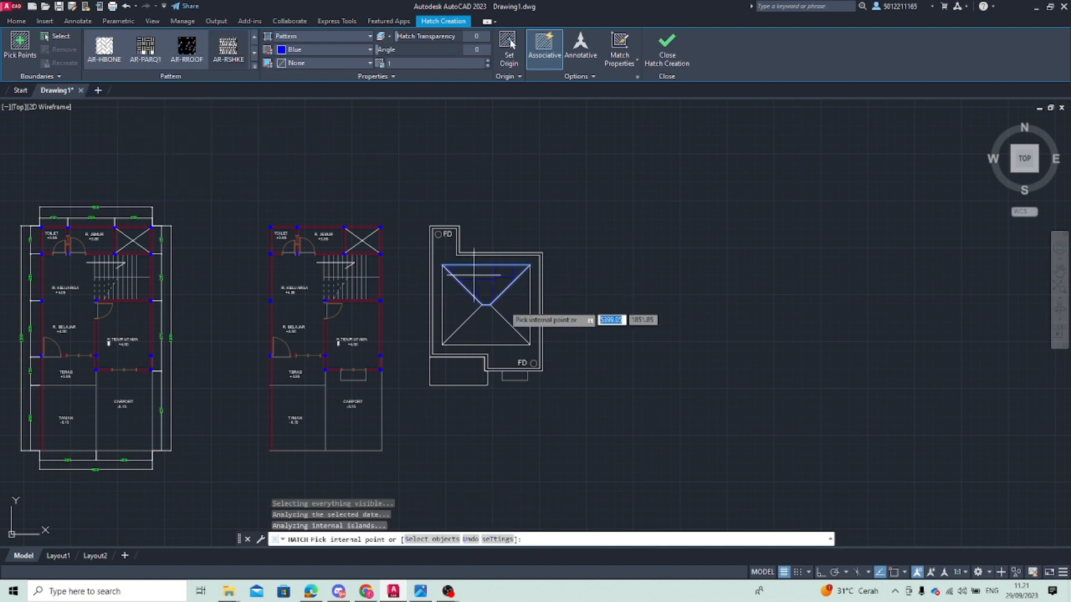
Hatch the four faces of the hipped roof at pattern scale 0.9 and end the command
click(506, 300)
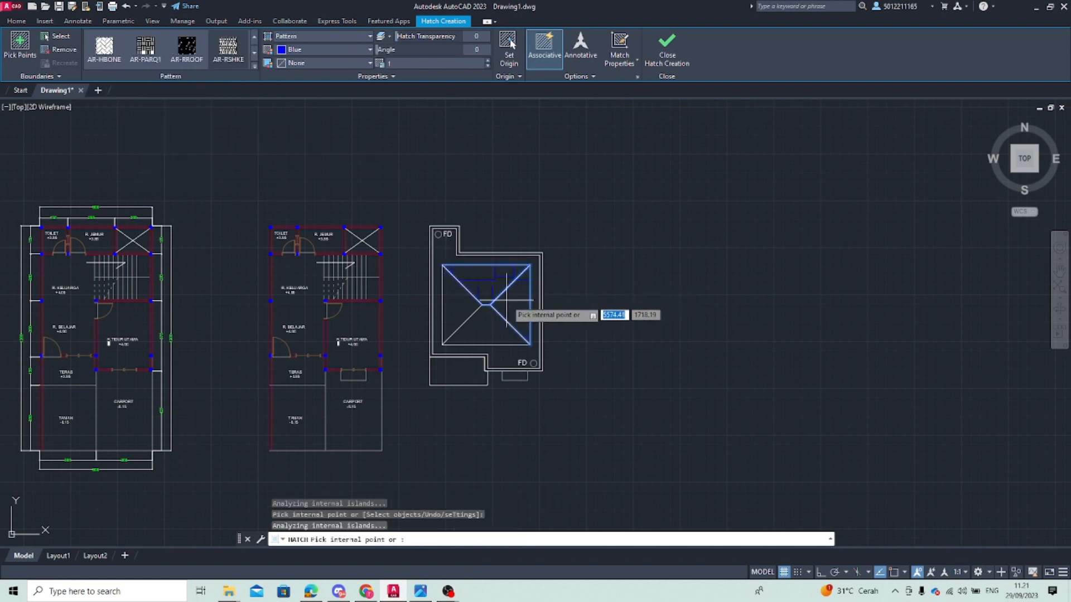
click(472, 323)
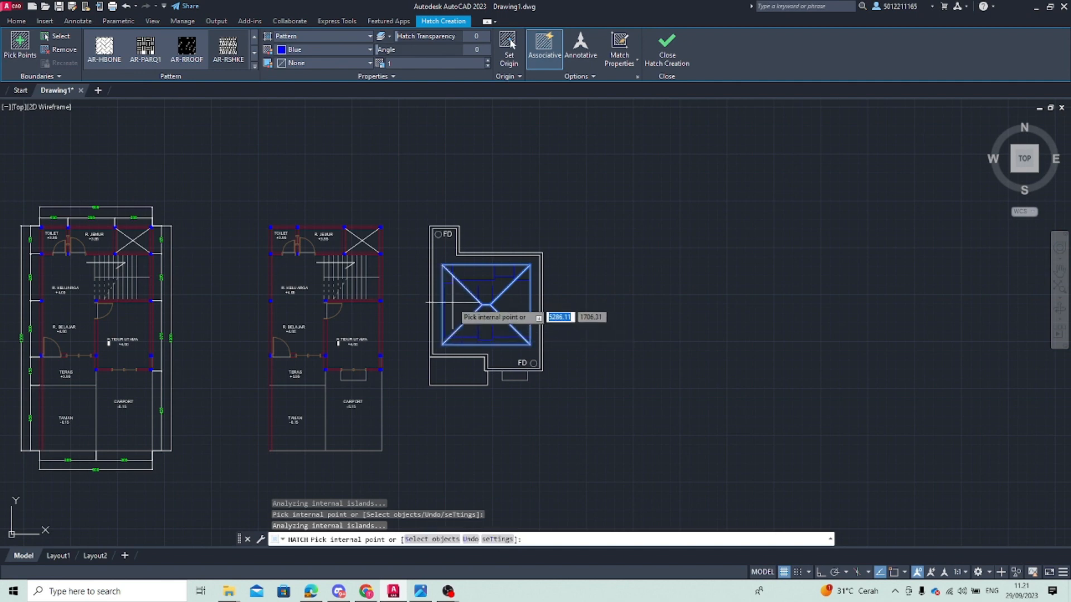
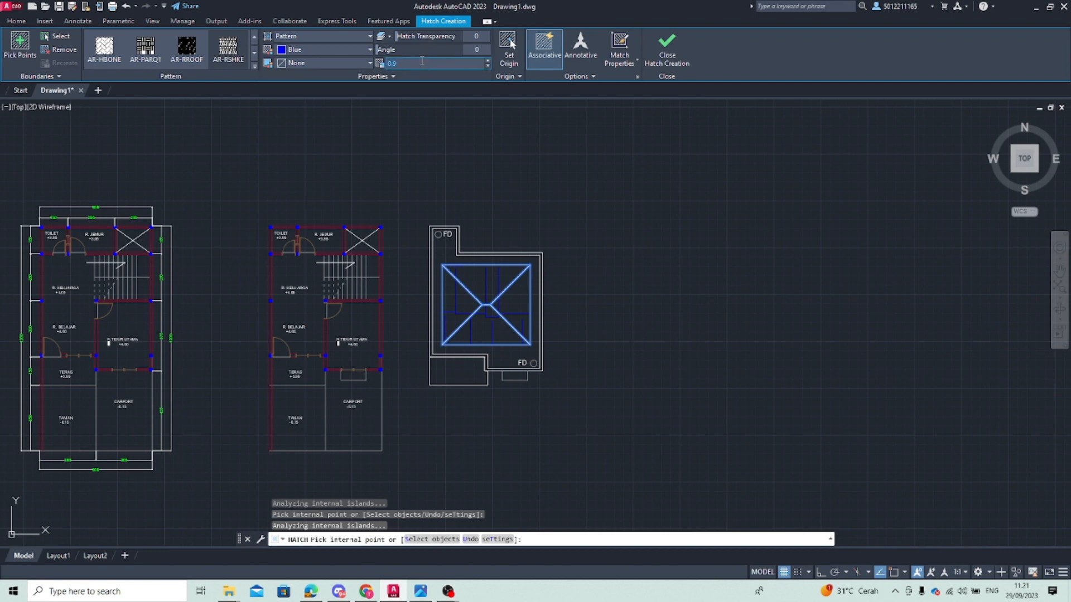
key(Escape)
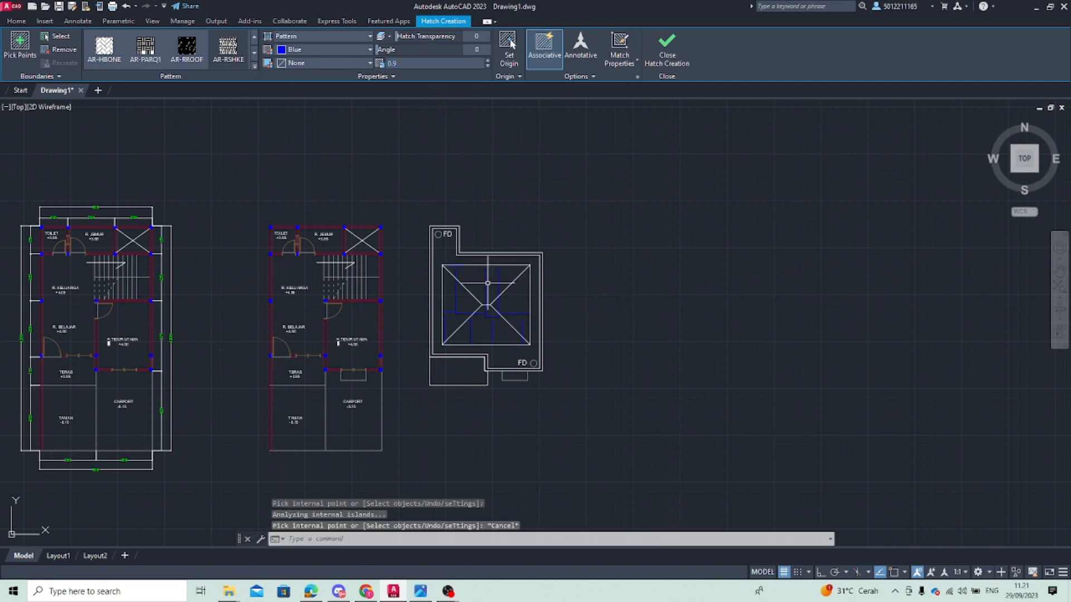
Set the pattern scale of the hipped roof's tile hatch to 0.01
click(500, 291)
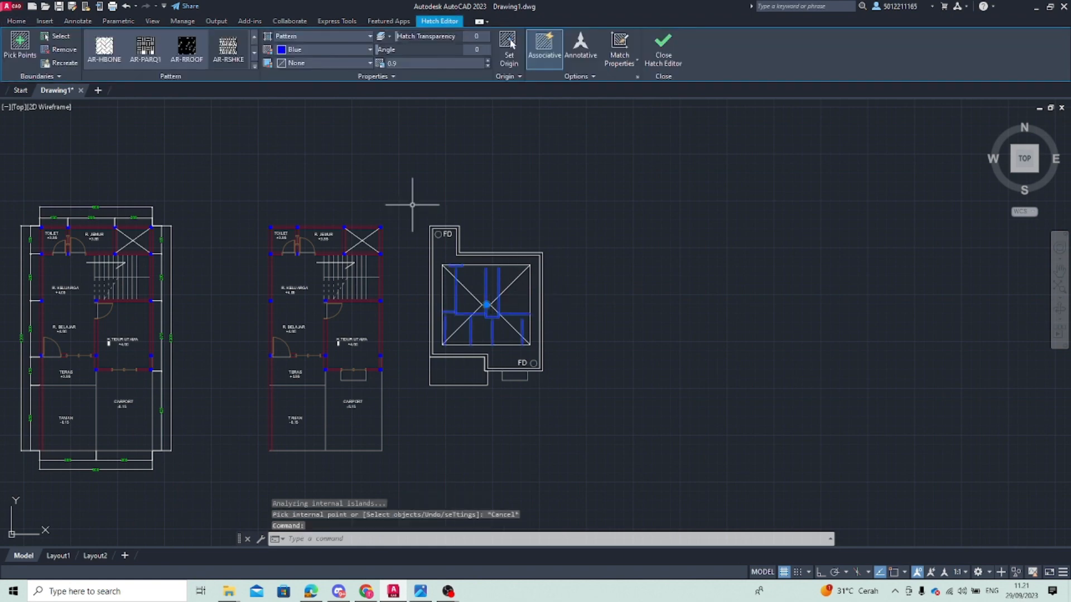
click(414, 63)
key(BackSpace)
key(BackSpace)
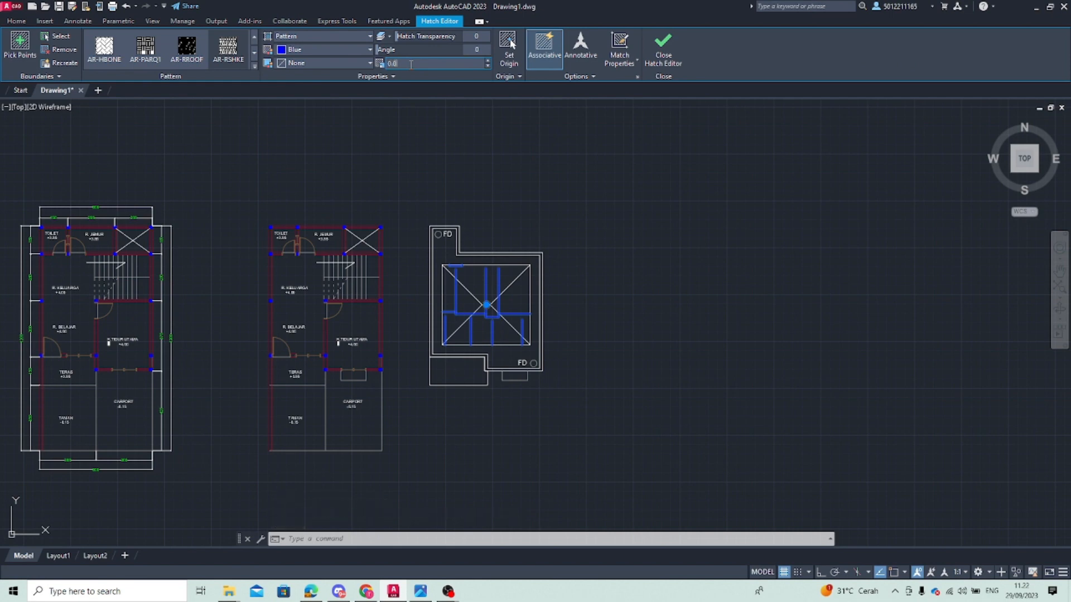
key(Return)
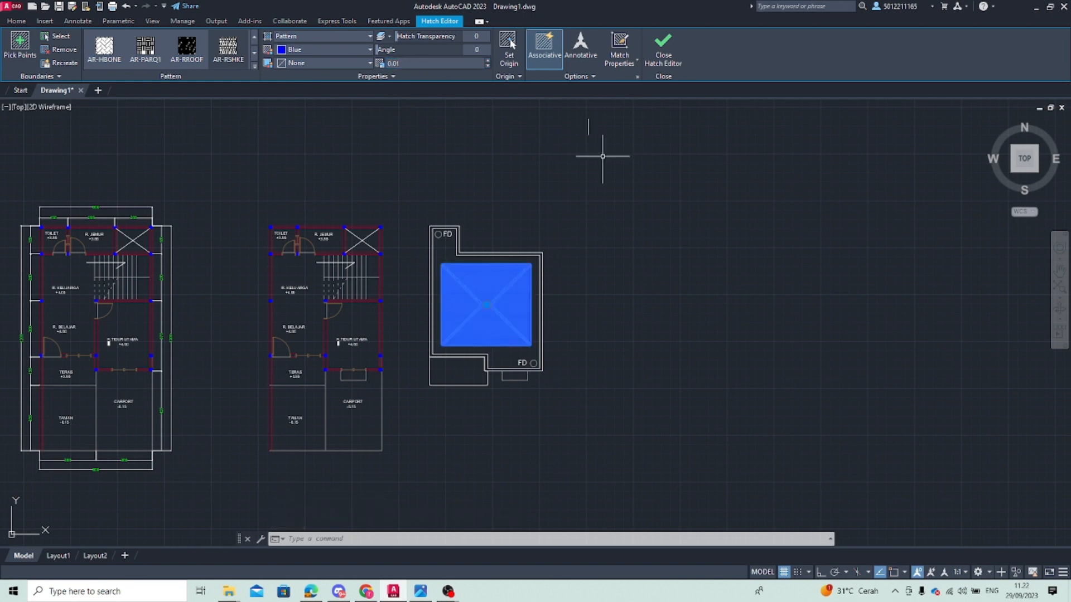
click(677, 223)
key(Escape)
key(Escape)
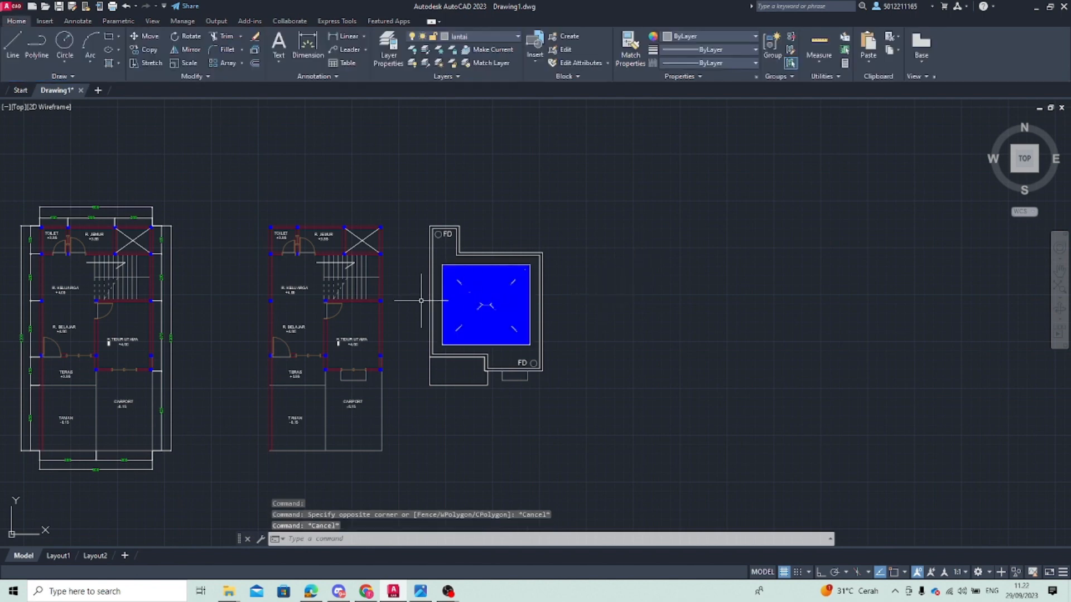
scroll(488, 304, up, 8)
scroll(458, 272, down, 6)
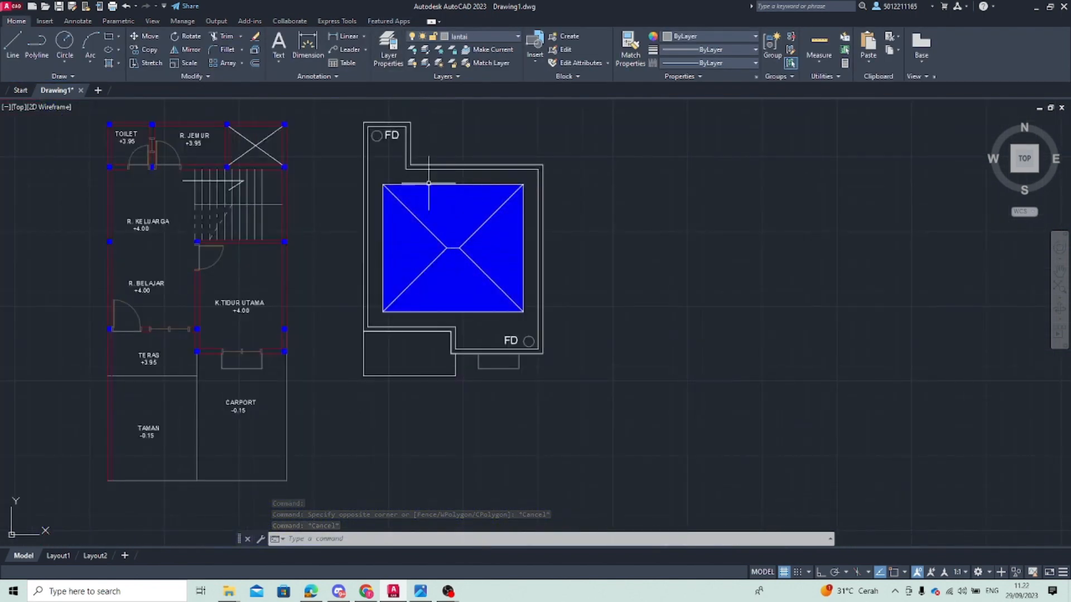
Set the pattern scale of the hipped roof's tile hatch to 0.09 and deselect it
click(438, 207)
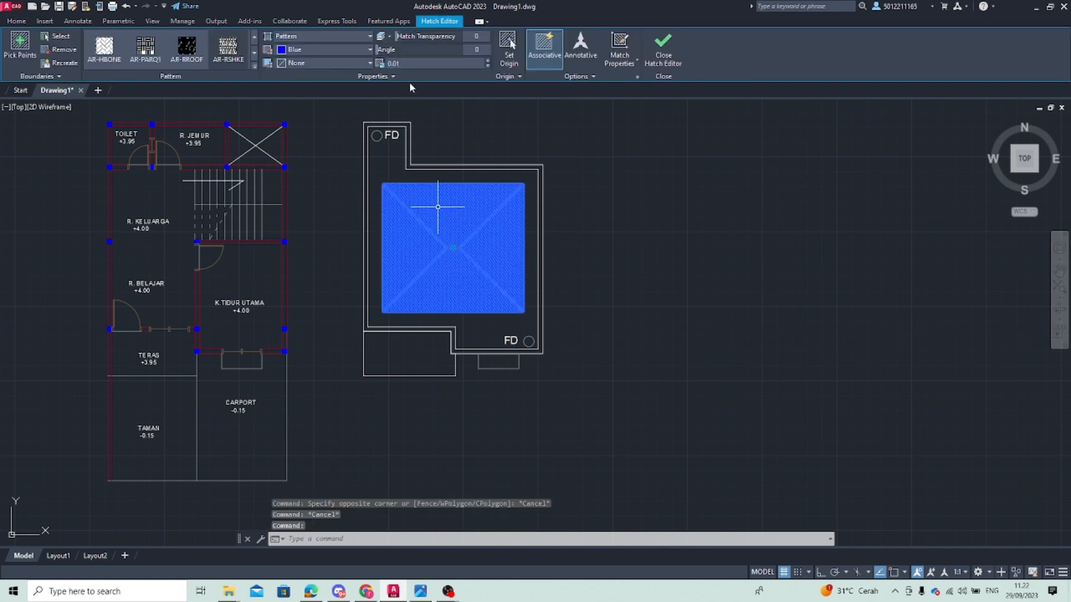
text(0)
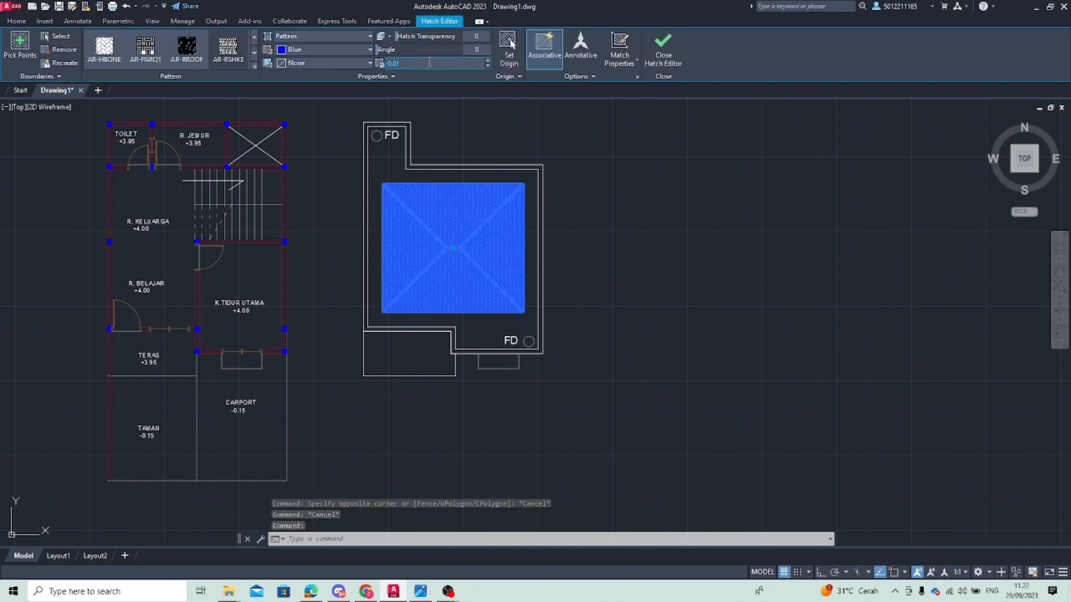
text(.09)
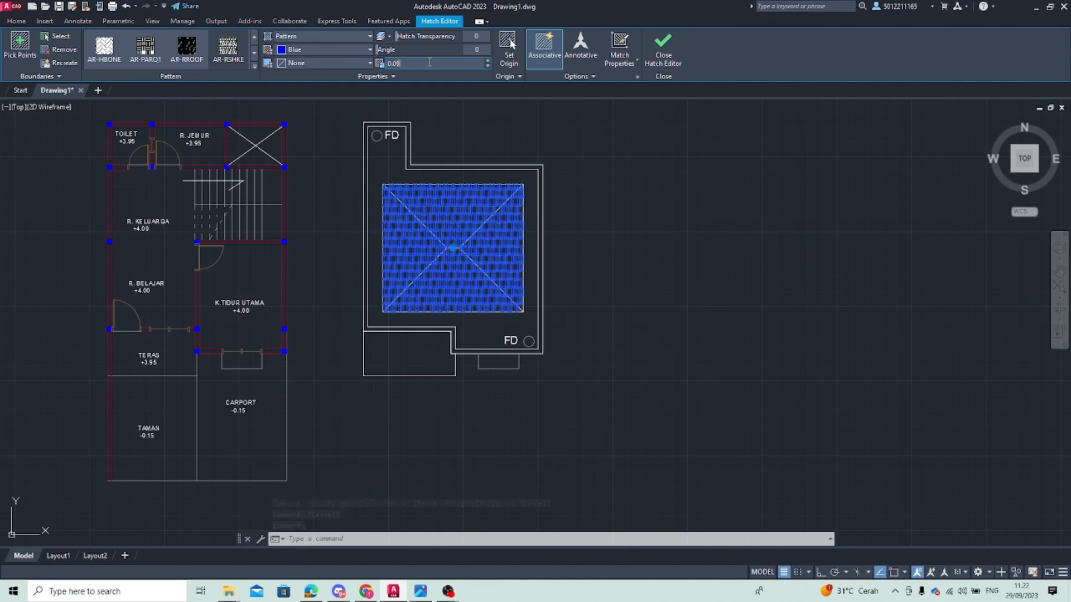
key(Escape)
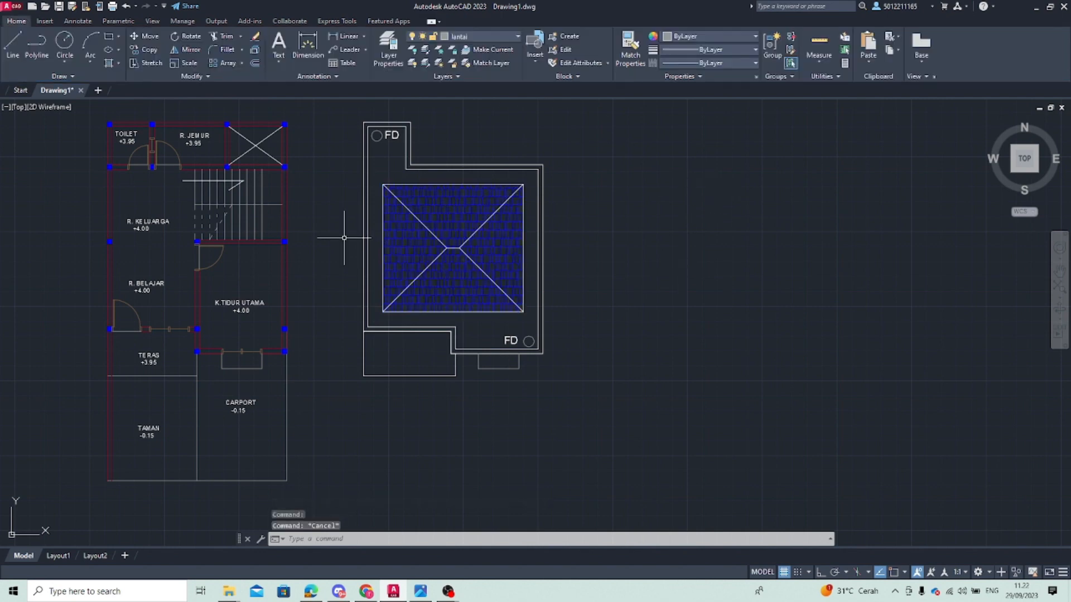
Hatch the flat roof area around the hipped roof with the AR-CONC pattern and end the command
scroll(478, 267, up, 4)
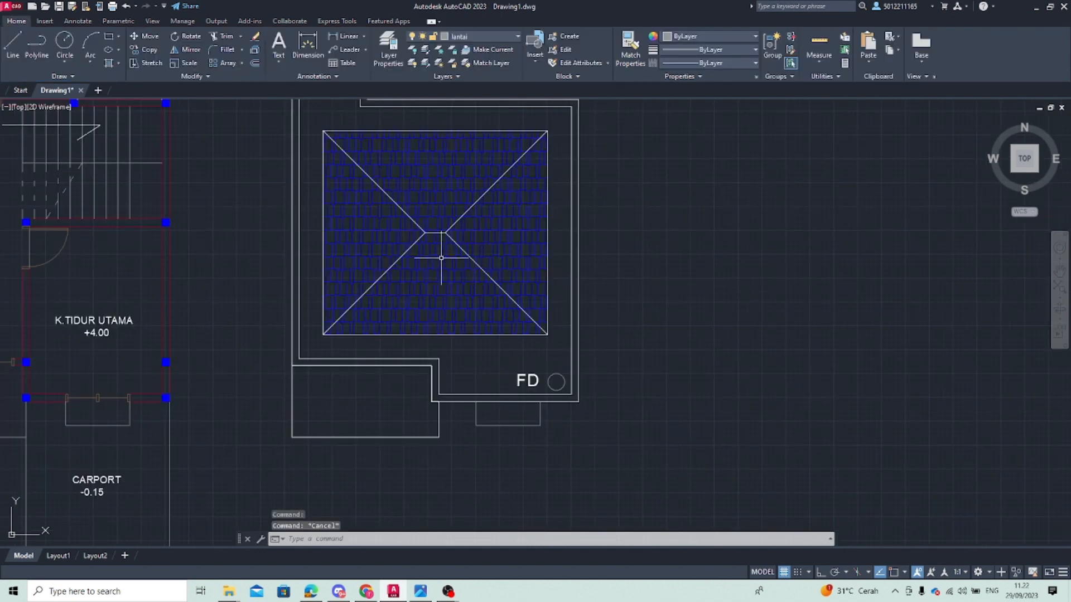
scroll(418, 239, down, 2)
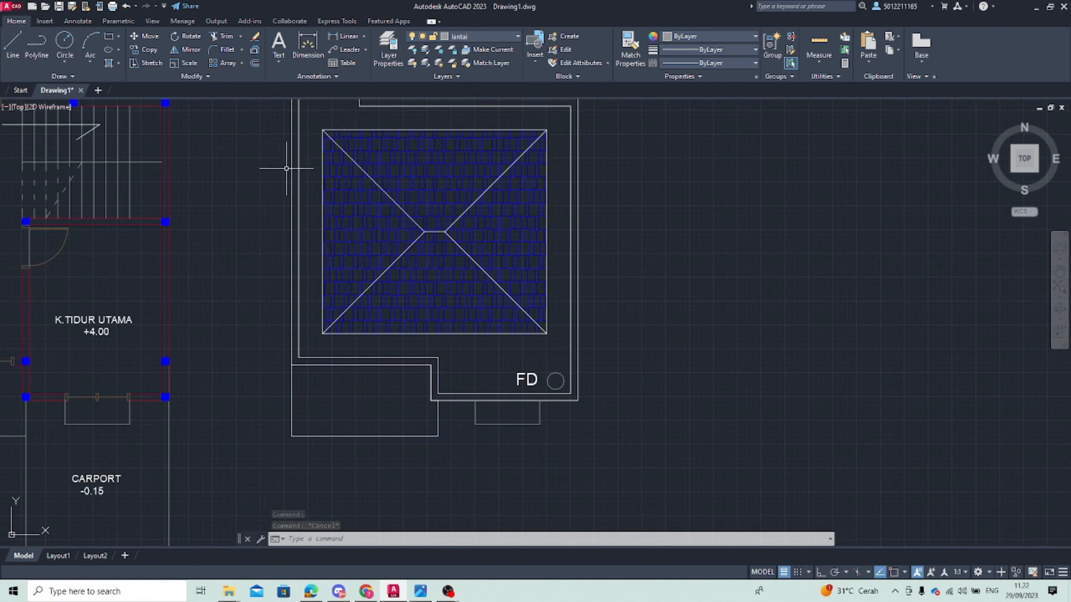
text(HAC)
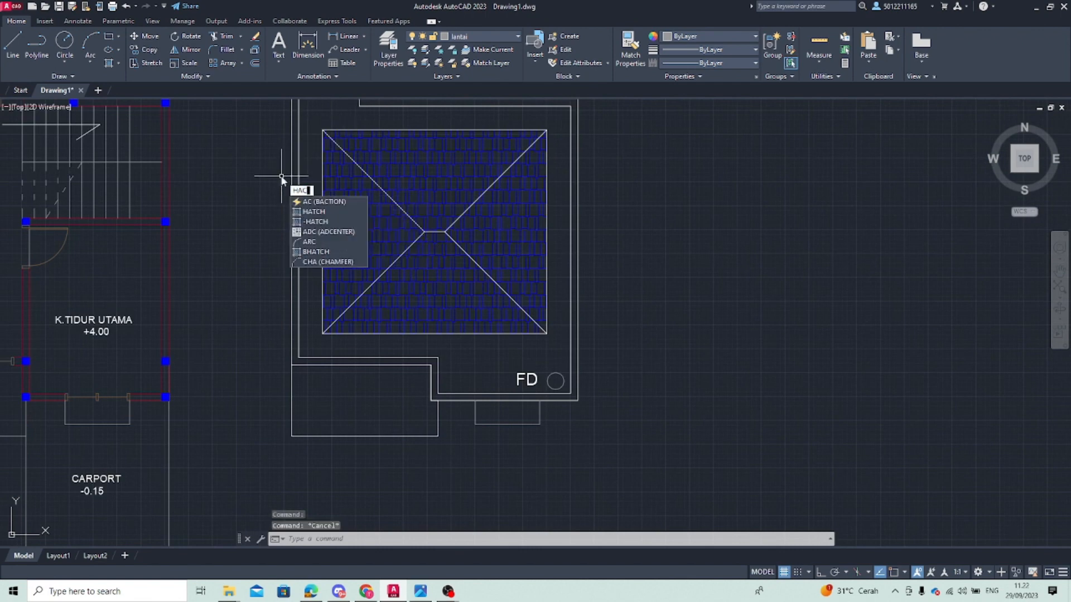
click(358, 211)
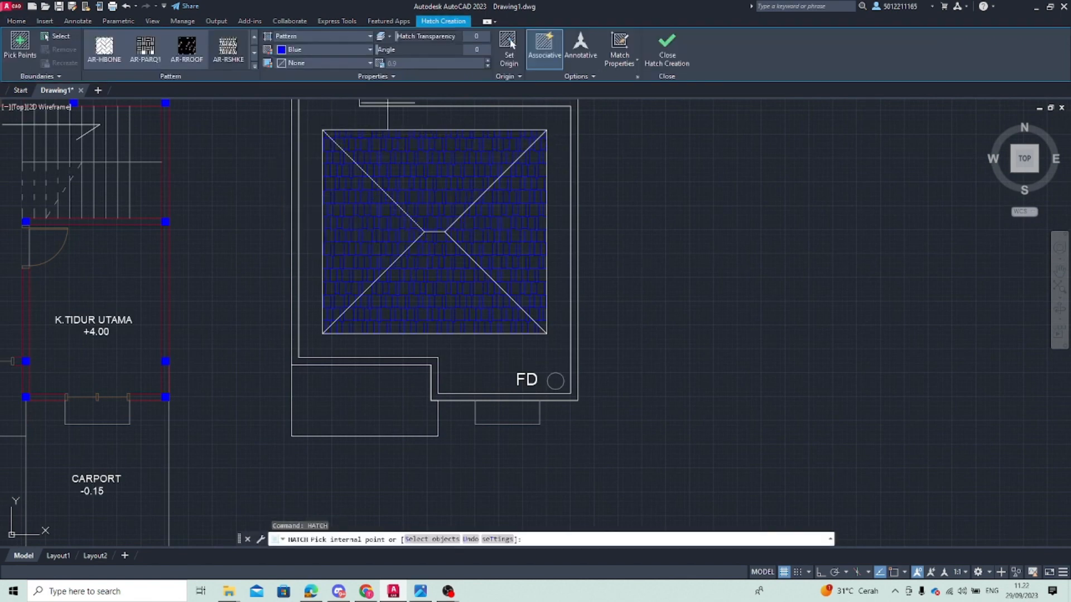
click(254, 66)
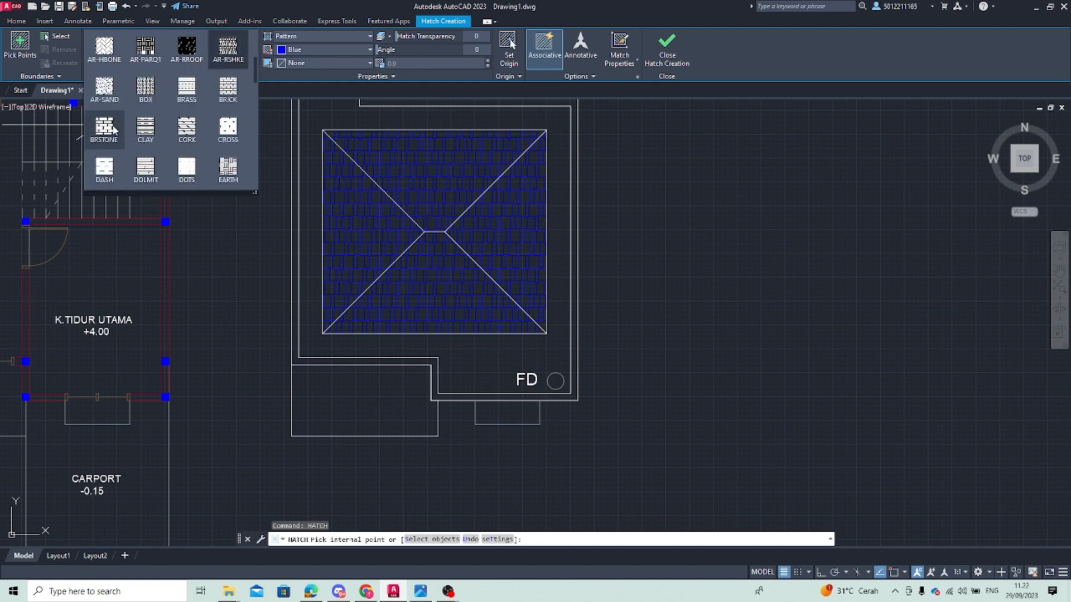
scroll(190, 99, up, 2)
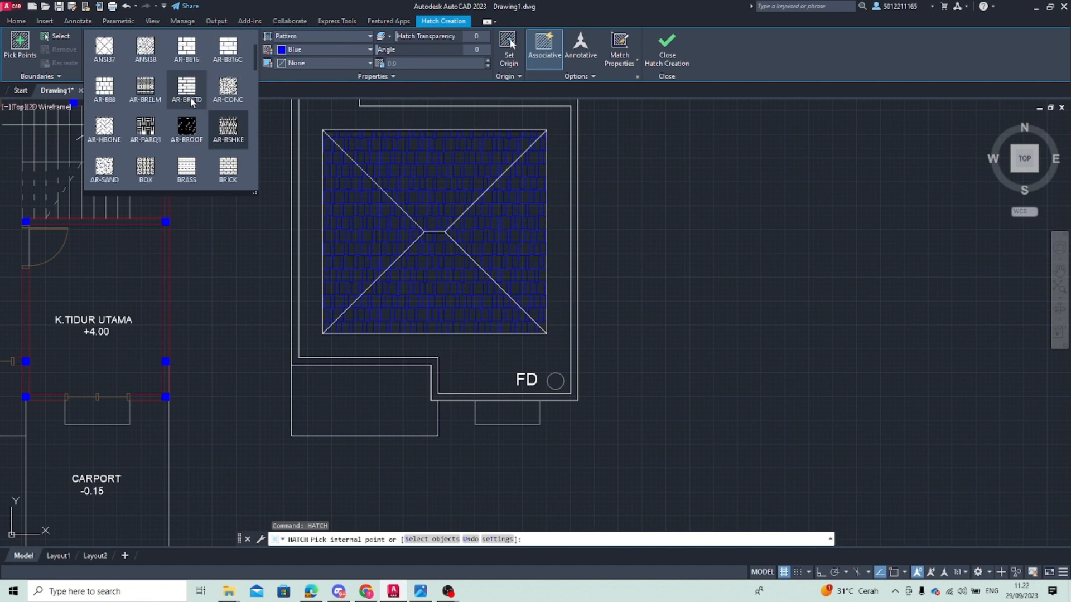
scroll(190, 97, up, 2)
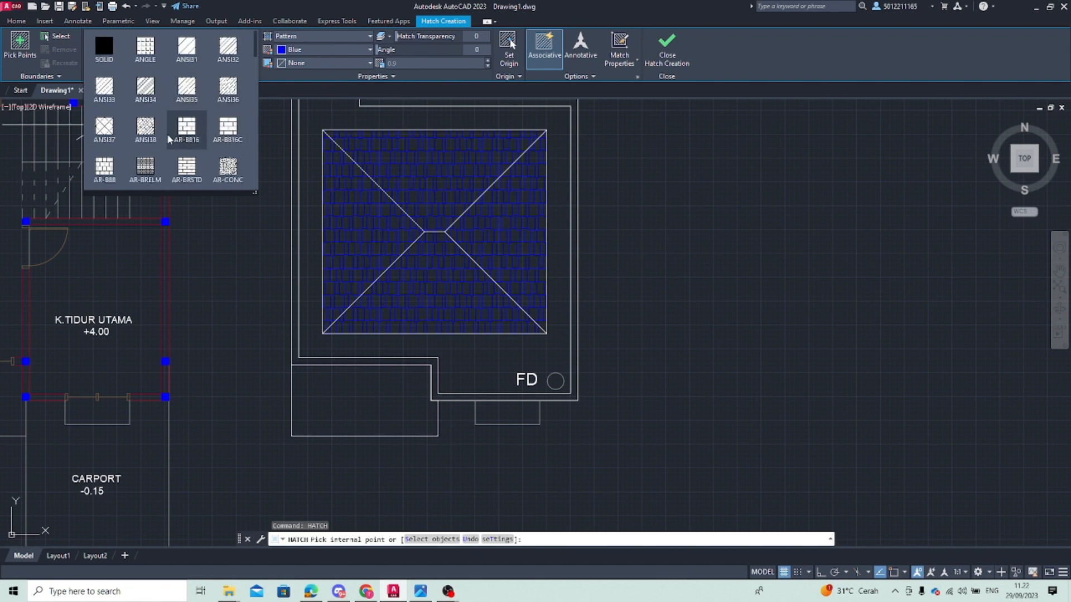
click(229, 168)
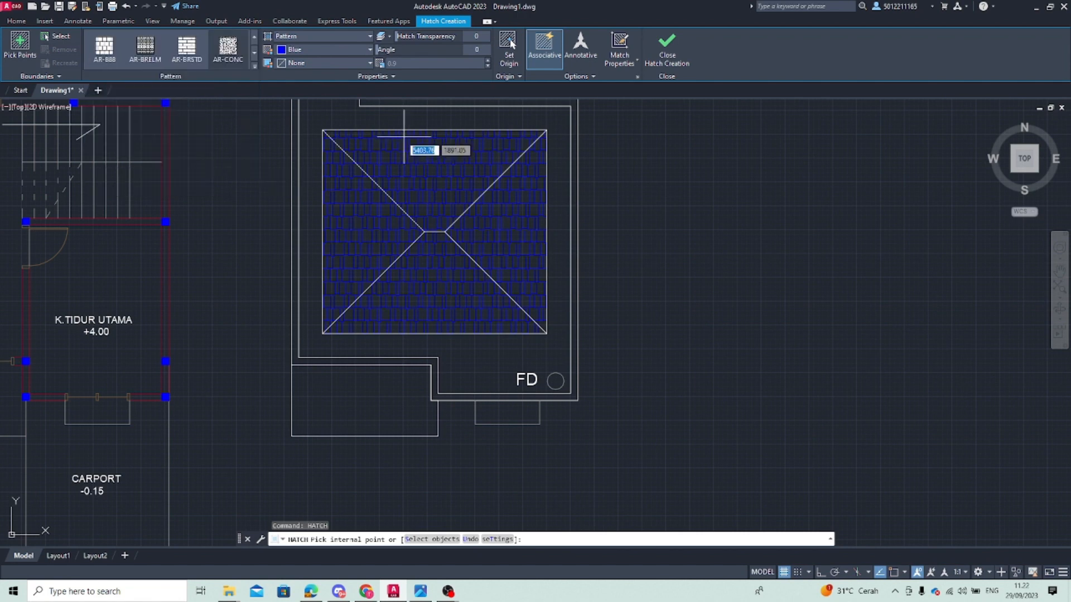
click(332, 116)
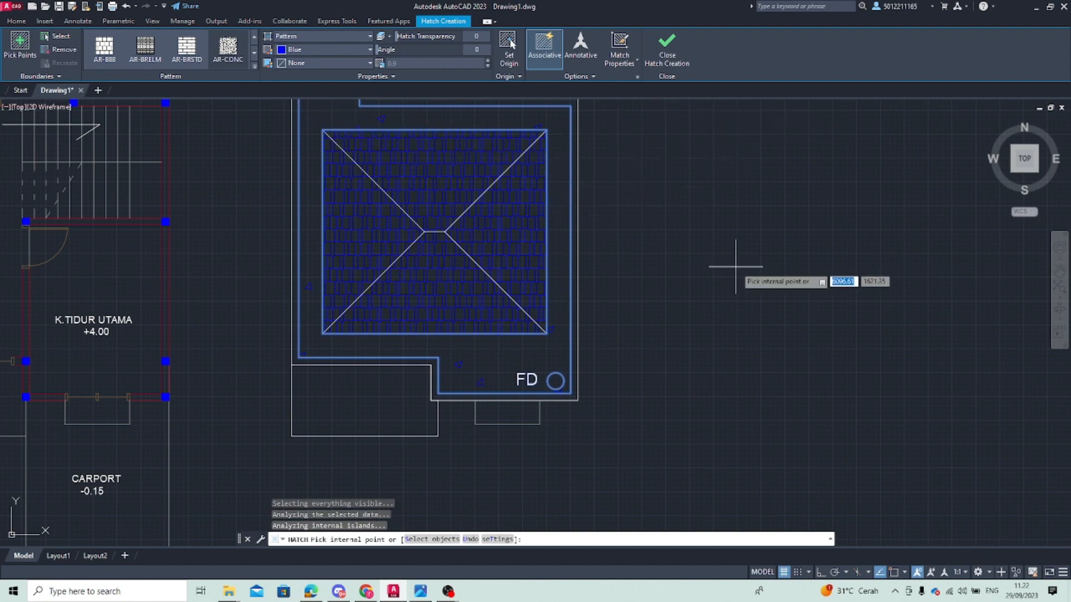
key(Escape)
Change the AR-CONC hatch around the hipped roof to a light neutral colour and deselect it
scroll(688, 264, down, 3)
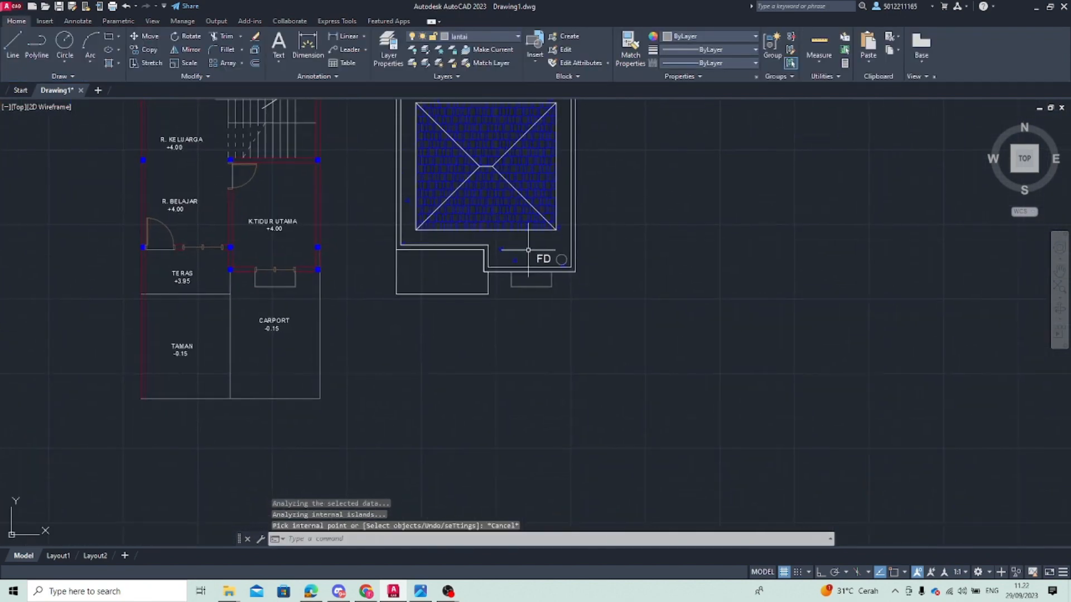
click(528, 250)
key(Escape)
click(502, 223)
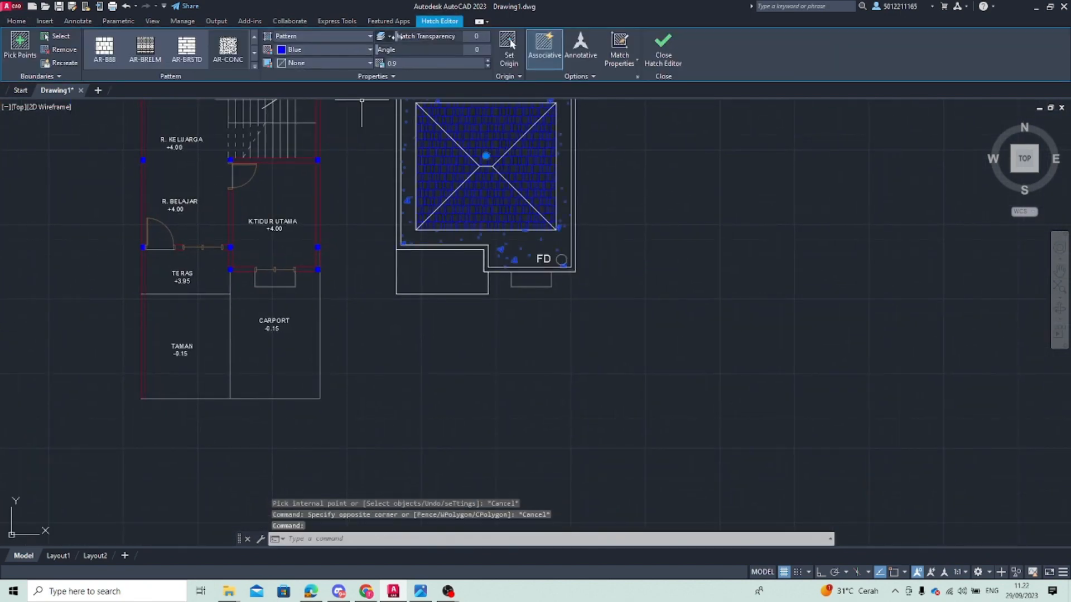
click(343, 48)
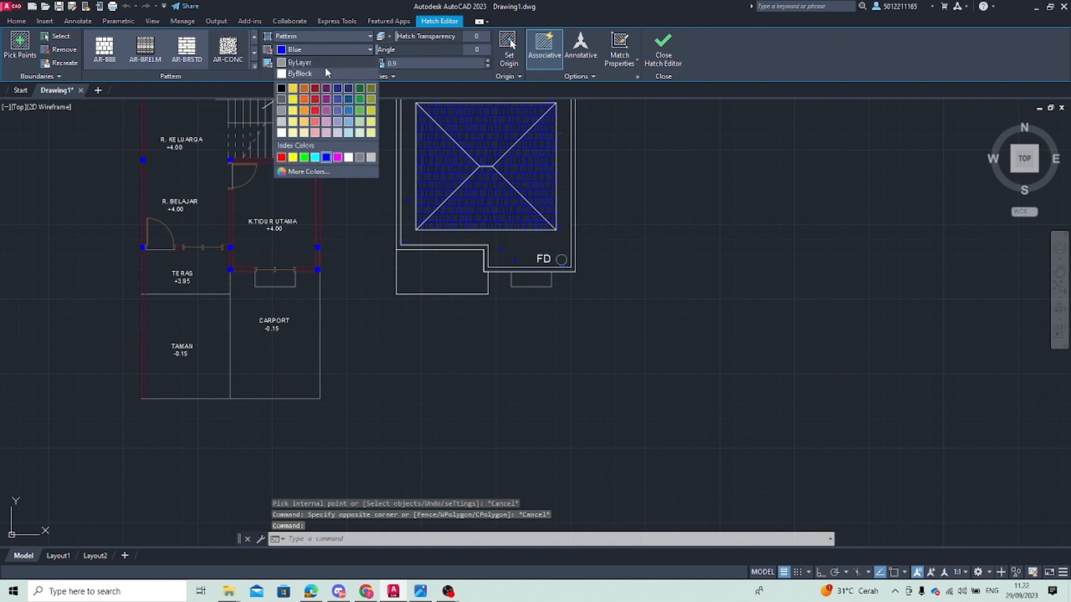
key(Escape)
key(Escape)
scroll(531, 290, down, 2)
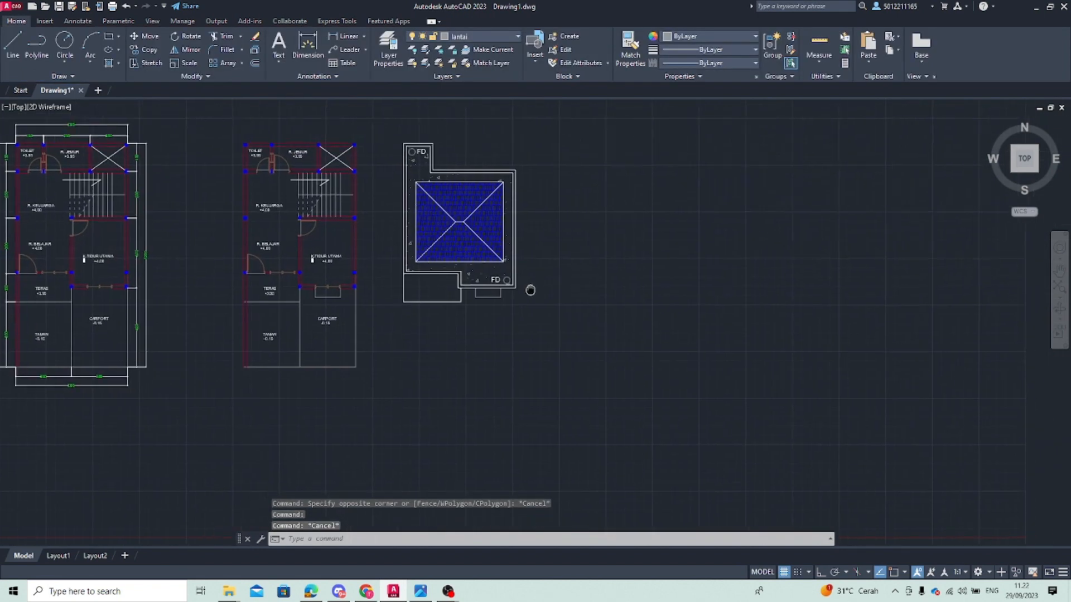
Delete the undimensioned copy of the upper floor plan standing between the dimensioned upper floor plan and the roof plan
scroll(532, 293, down, 2)
scroll(480, 277, up, 4)
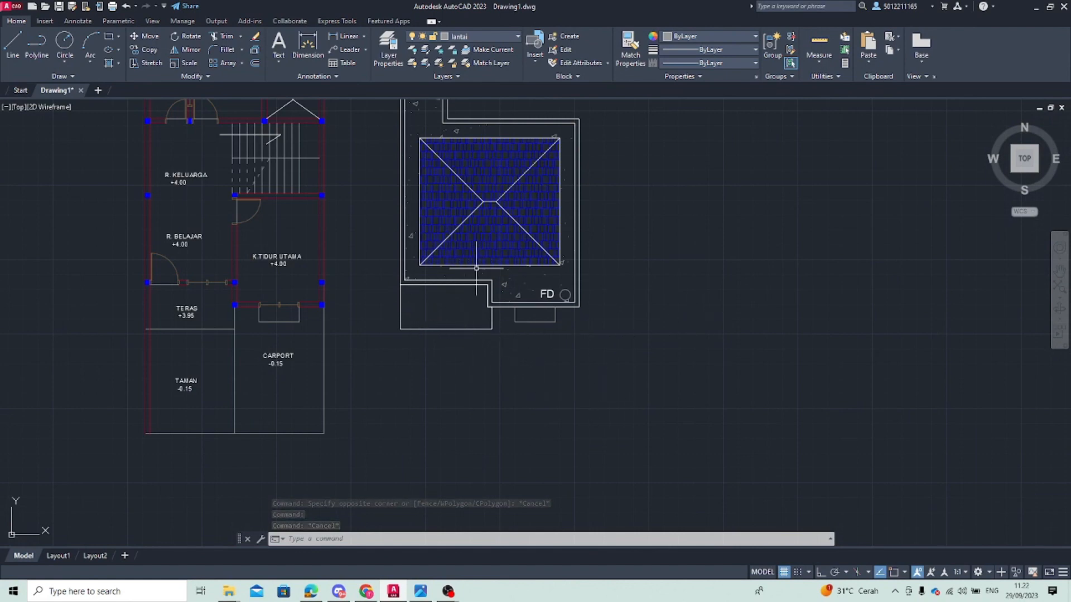
middle_drag(474, 226, 468, 267)
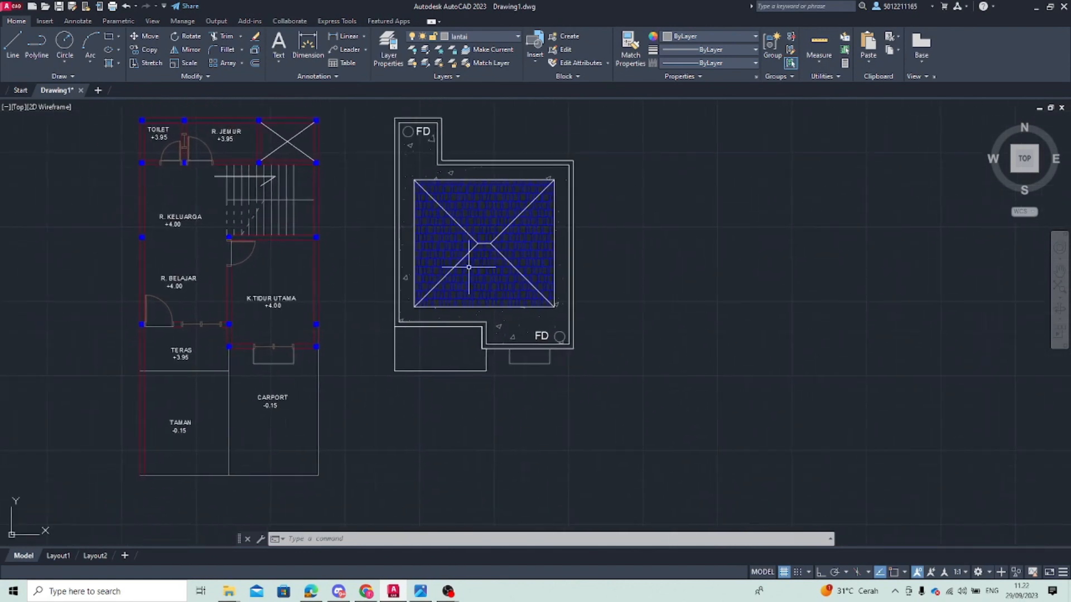
middle_drag(344, 496, 485, 364)
middle_drag(363, 415, 459, 364)
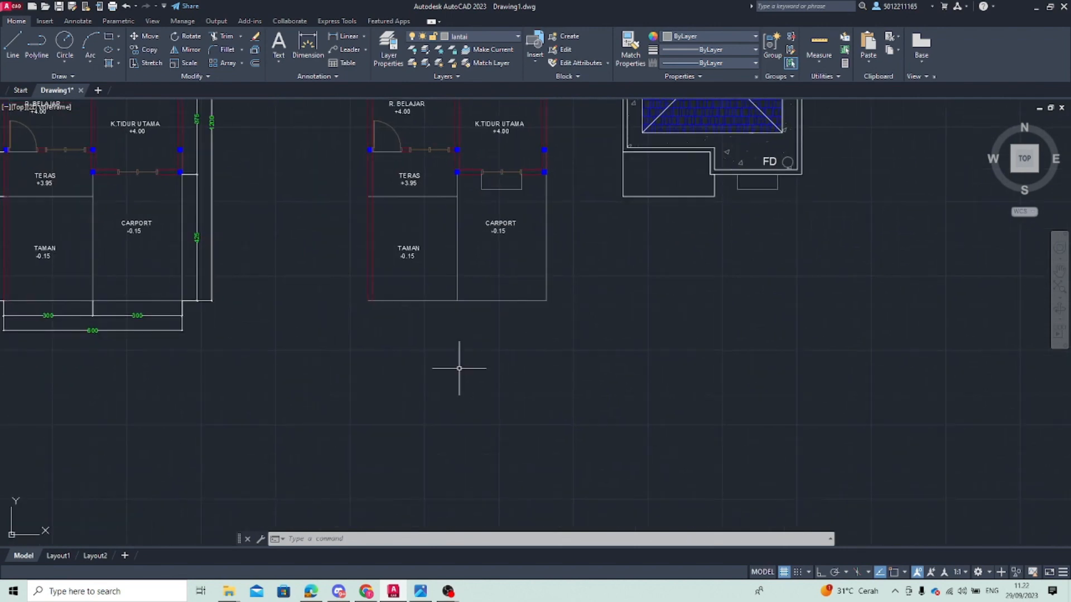
scroll(490, 430, down, 2)
click(498, 427)
click(365, 112)
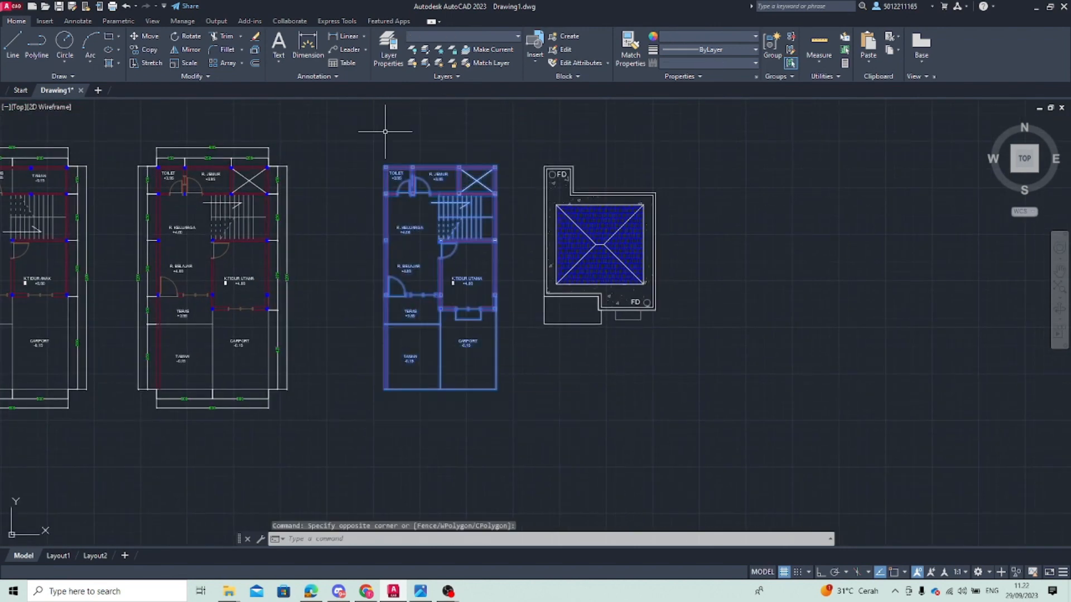
key(Delete)
Copy the dimensioned ground floor plan by its upper-left corner, with object snap on, into the gap between the upper floor plan and roof plan, horizontally aligned
scroll(443, 304, down, 3)
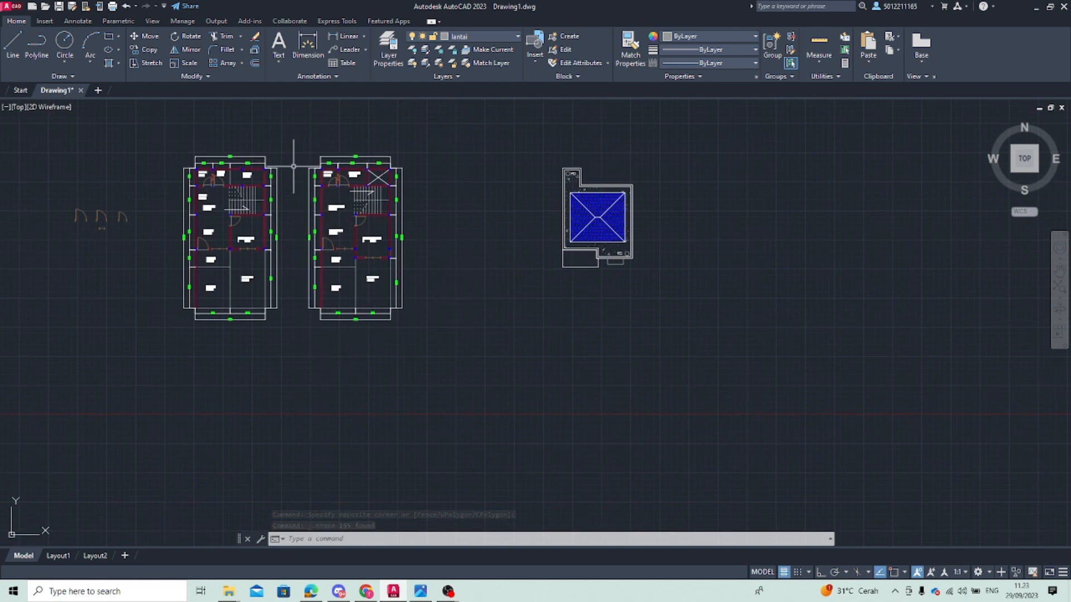
click(292, 126)
key(Escape)
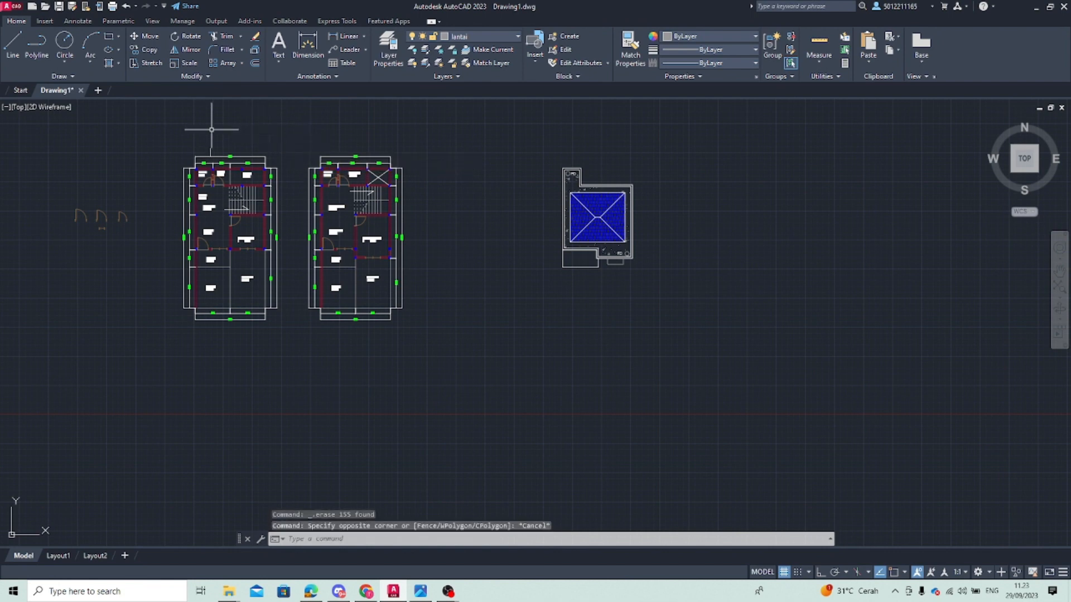
click(157, 136)
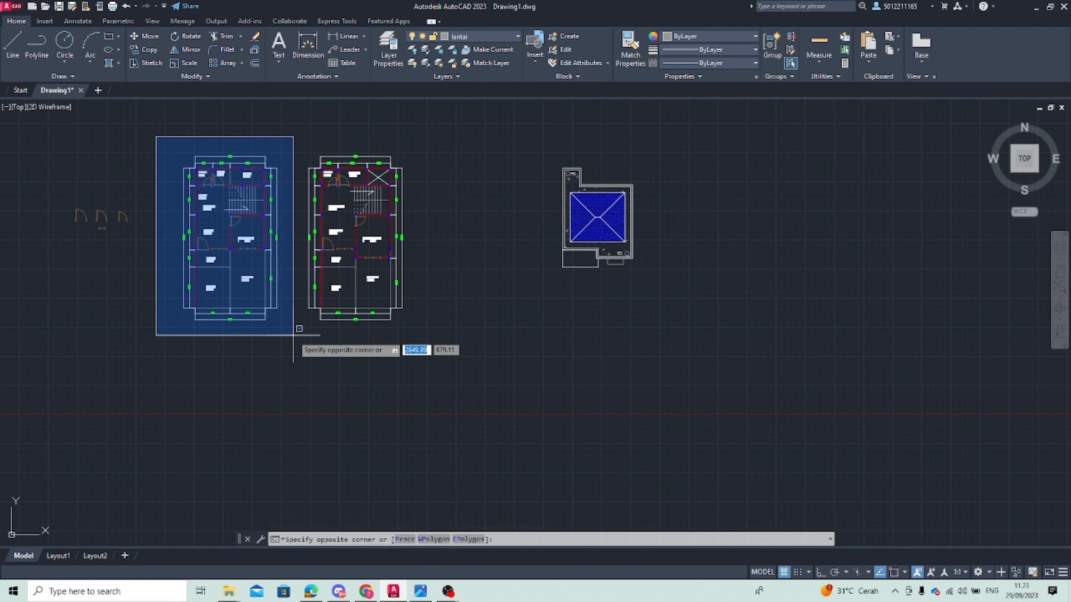
click(293, 335)
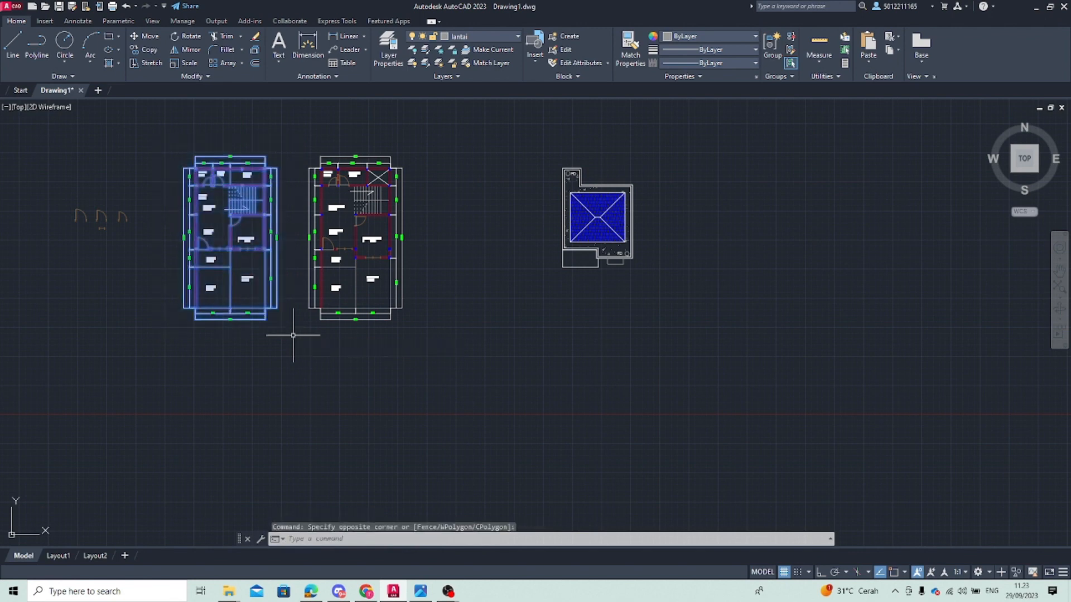
click(148, 49)
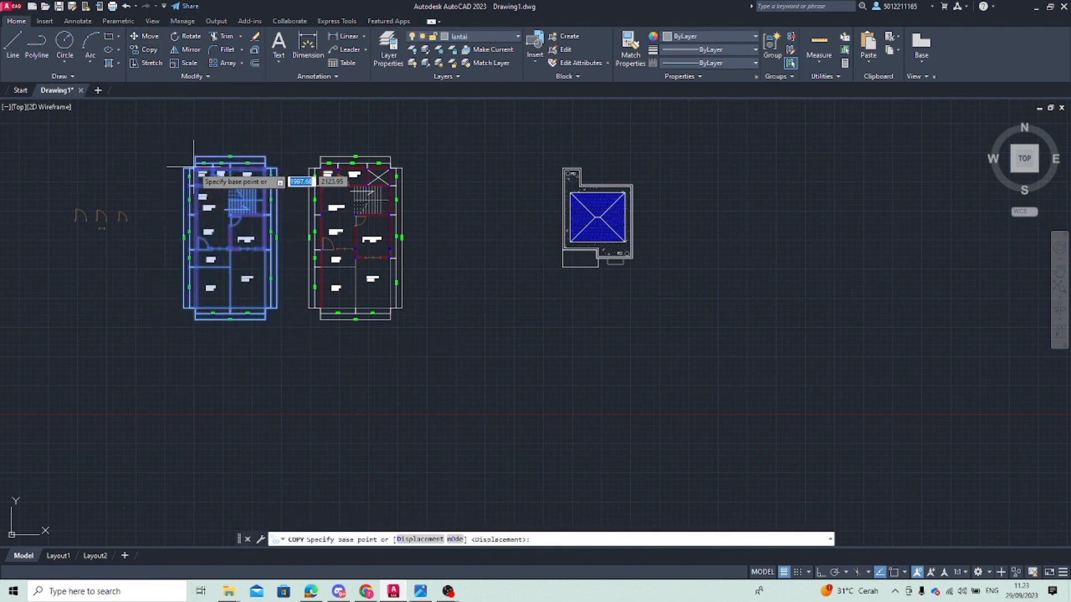
scroll(193, 166, up, 4)
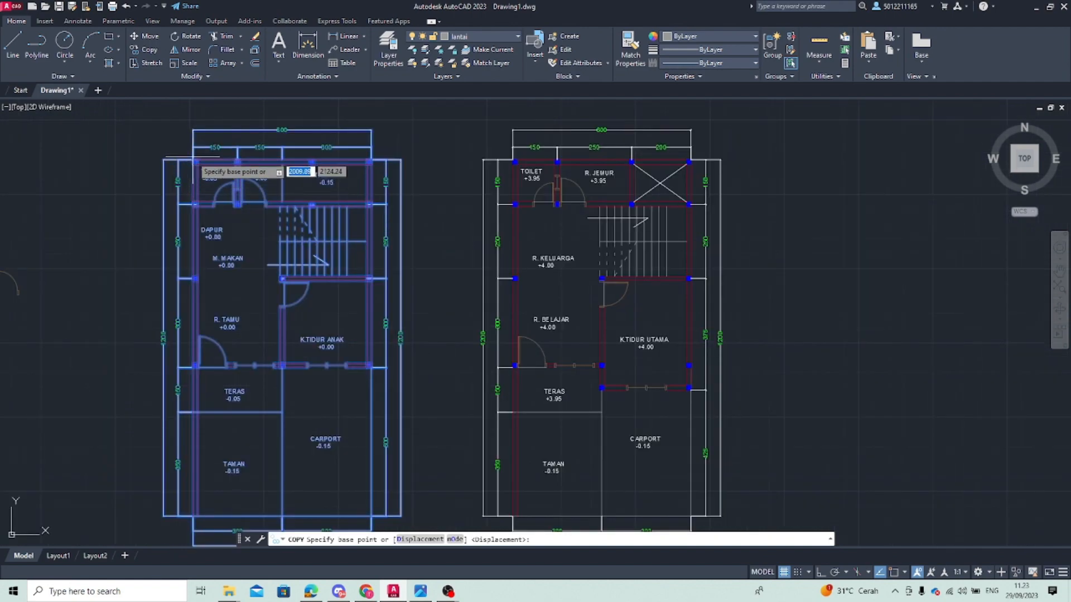
click(893, 572)
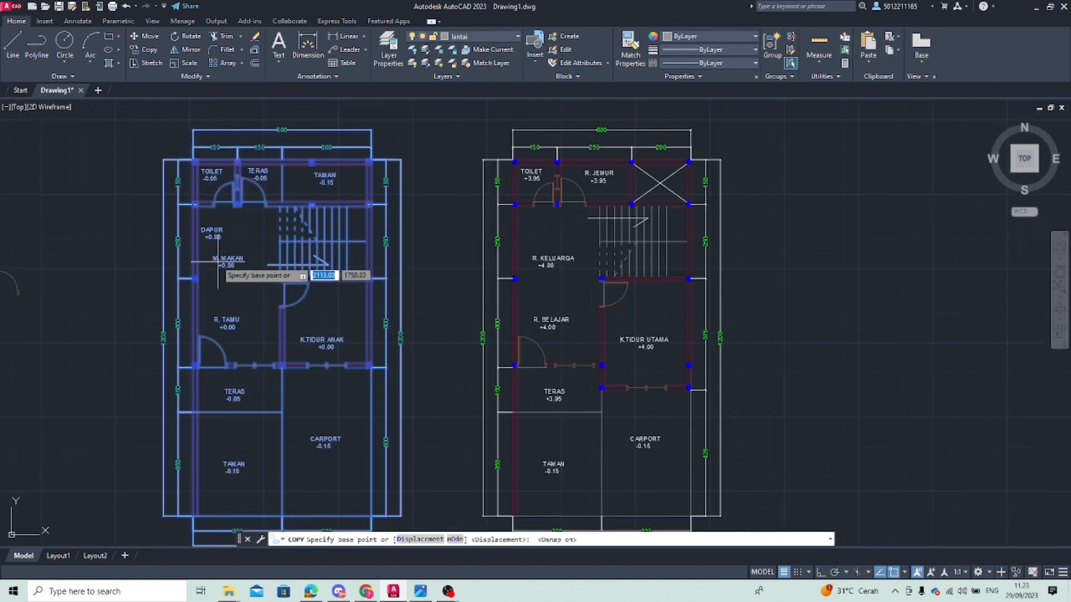
click(193, 162)
middle_drag(757, 189, 249, 175)
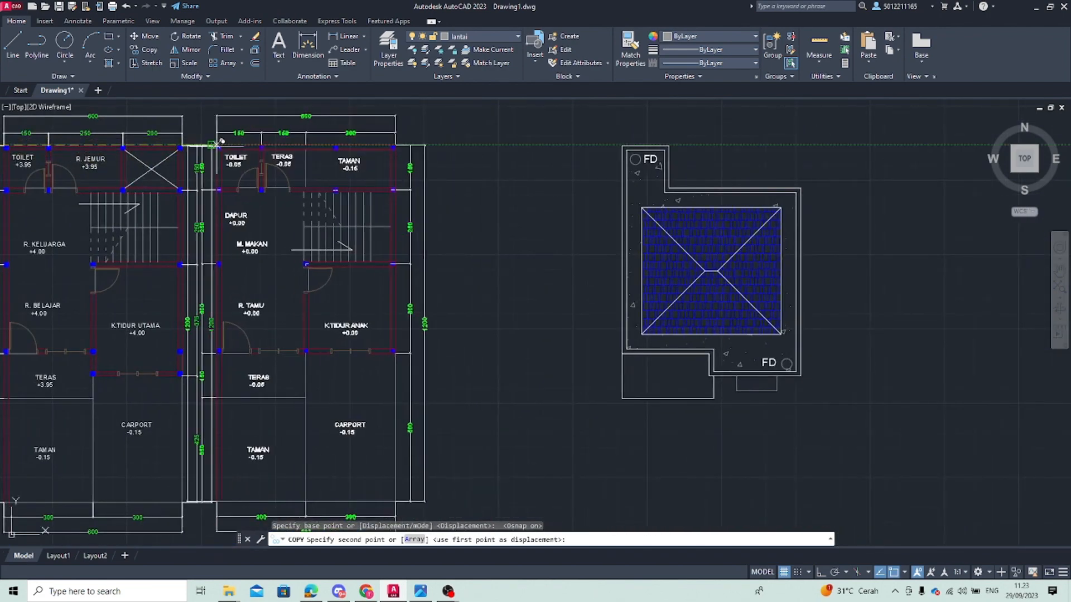
click(336, 145)
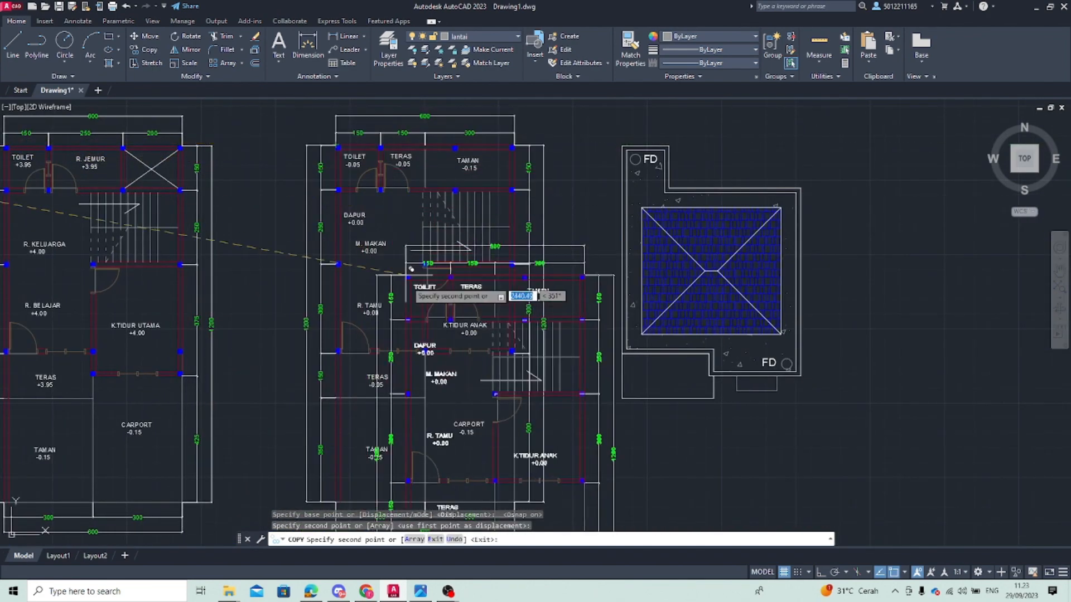
End the copying and delete the 300, 300 and 600 dimensions below the new ground floor plan copy
key(Escape)
scroll(389, 262, down, 4)
middle_drag(369, 294, 318, 141)
scroll(319, 214, up, 4)
scroll(319, 214, up, 2)
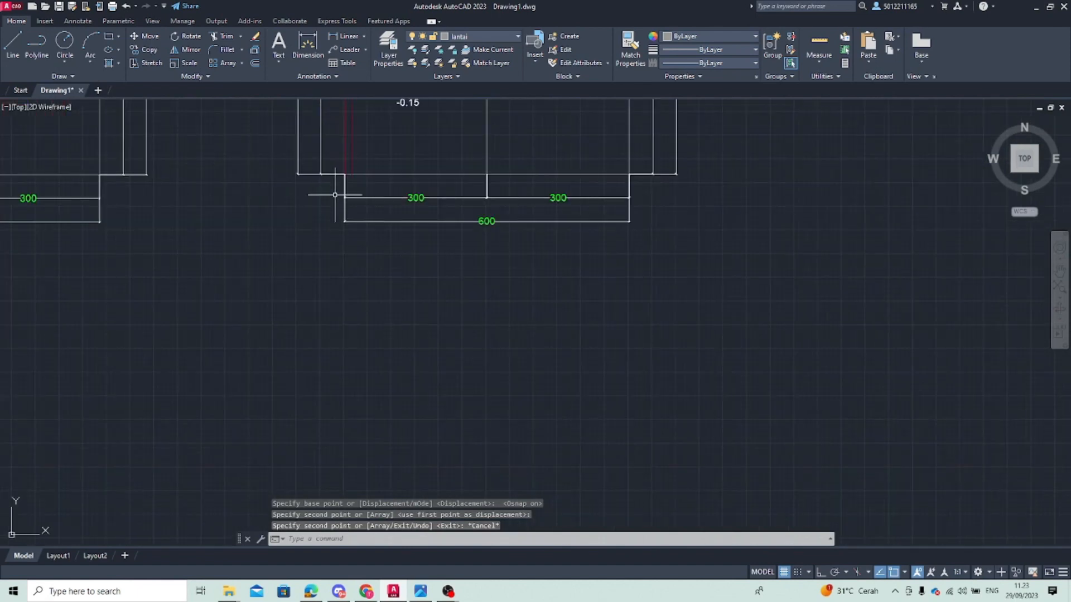
click(725, 248)
click(283, 188)
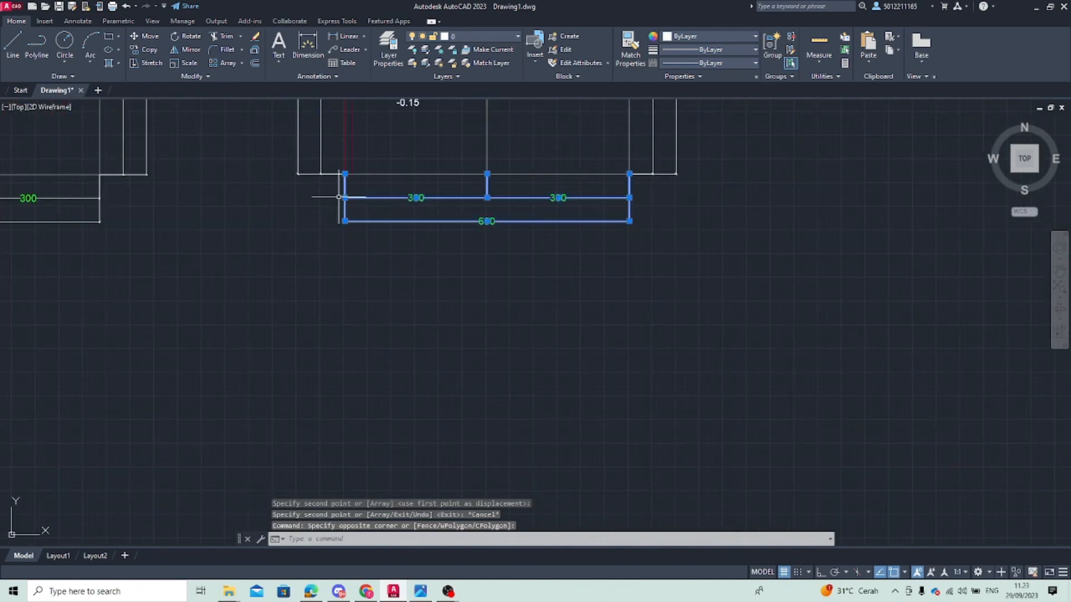
key(Delete)
Delete the vertical dimension chain along the east side of the ground floor plan copy
click(717, 235)
middle_drag(680, 168, 507, 440)
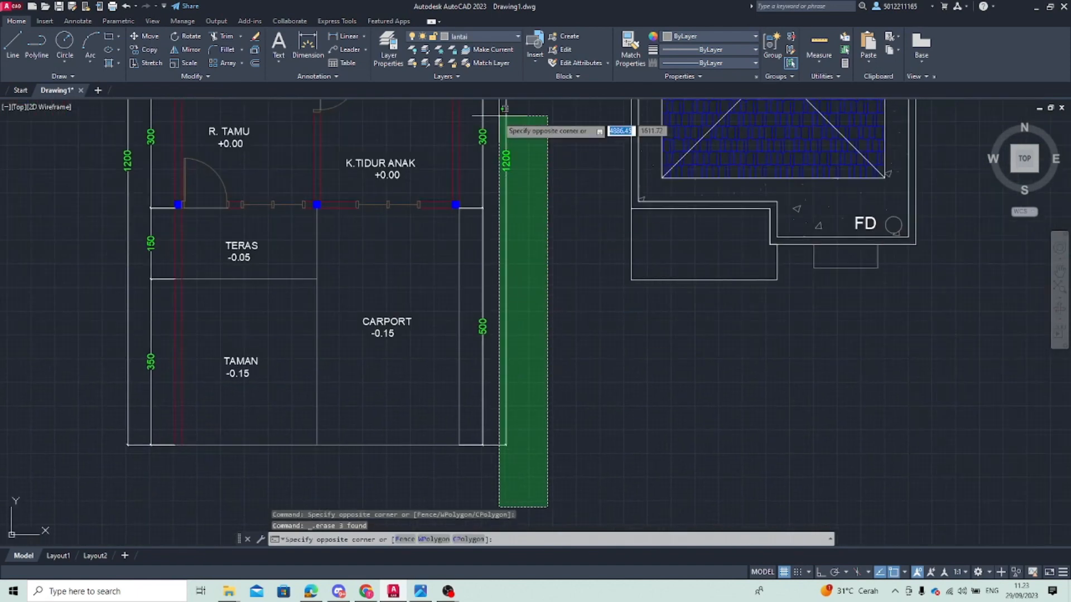
middle_drag(498, 114, 415, 374)
click(398, 115)
key(Delete)
Delete the vertical dimension chain along the west side of the ground floor plan copy
middle_drag(422, 296, 558, 157)
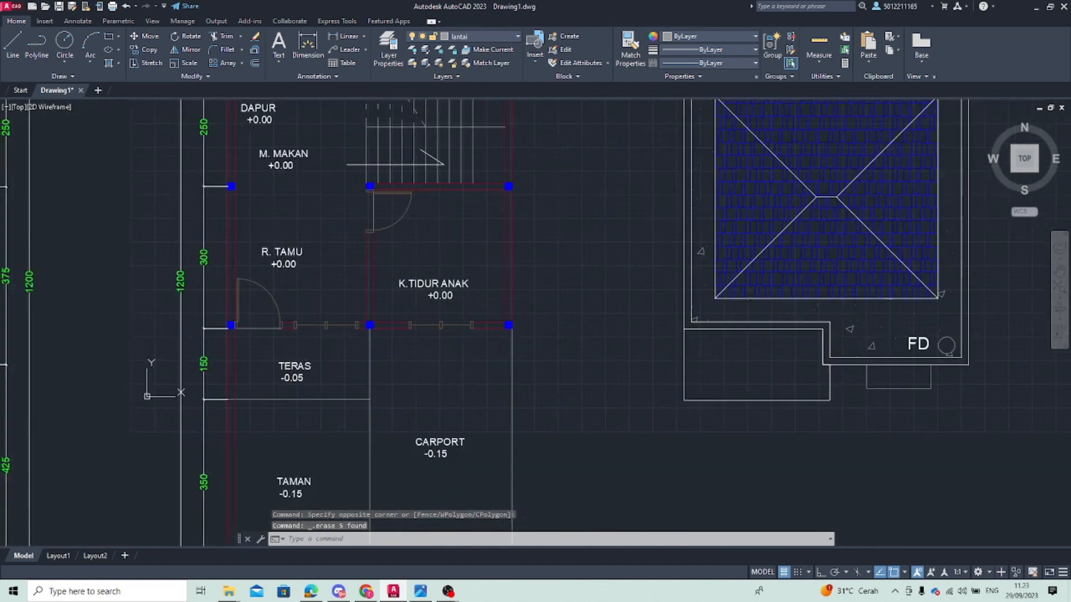
middle_drag(182, 493, 354, 198)
click(358, 344)
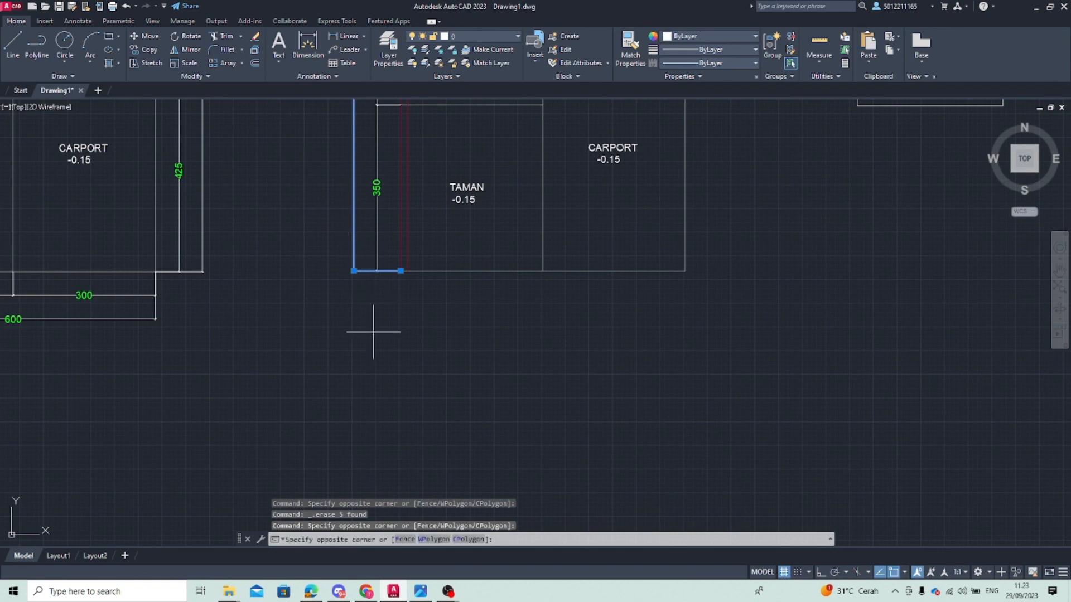
key(Escape)
click(383, 303)
middle_drag(341, 160, 181, 444)
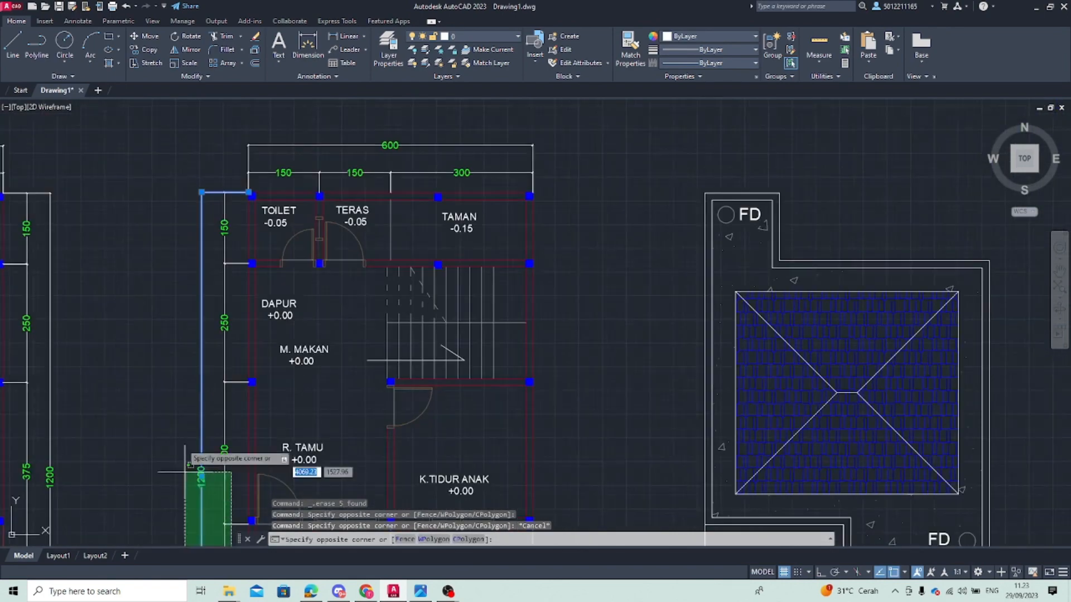
click(176, 170)
key(Delete)
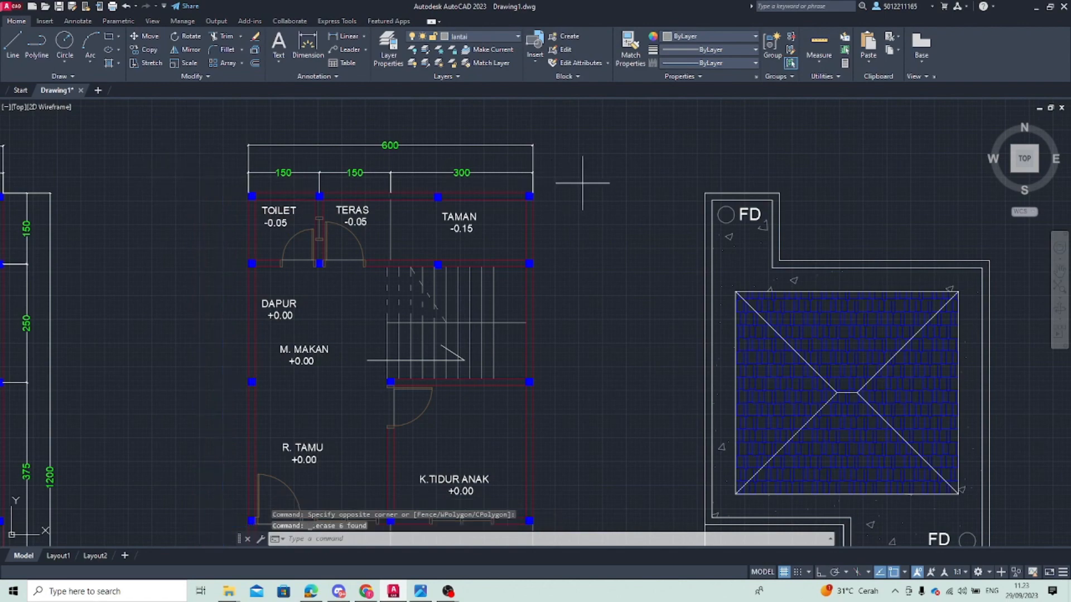
Delete the 150, 150, 300 and 600 dimensions above the ground floor plan copy
click(583, 183)
click(211, 128)
key(Delete)
middle_drag(475, 345, 567, 169)
middle_drag(346, 417, 199, 179)
scroll(307, 344, down, 4)
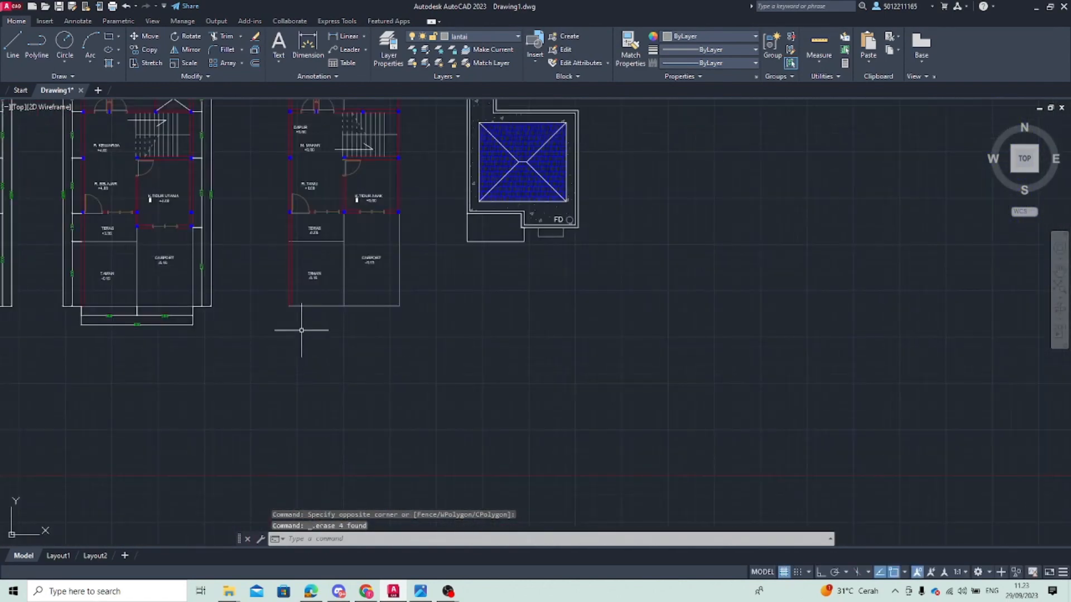
Draw vertical construction lines (XLINE) through both edges of the west front column and the edges of both R. TAMU door jambs
key(Return)
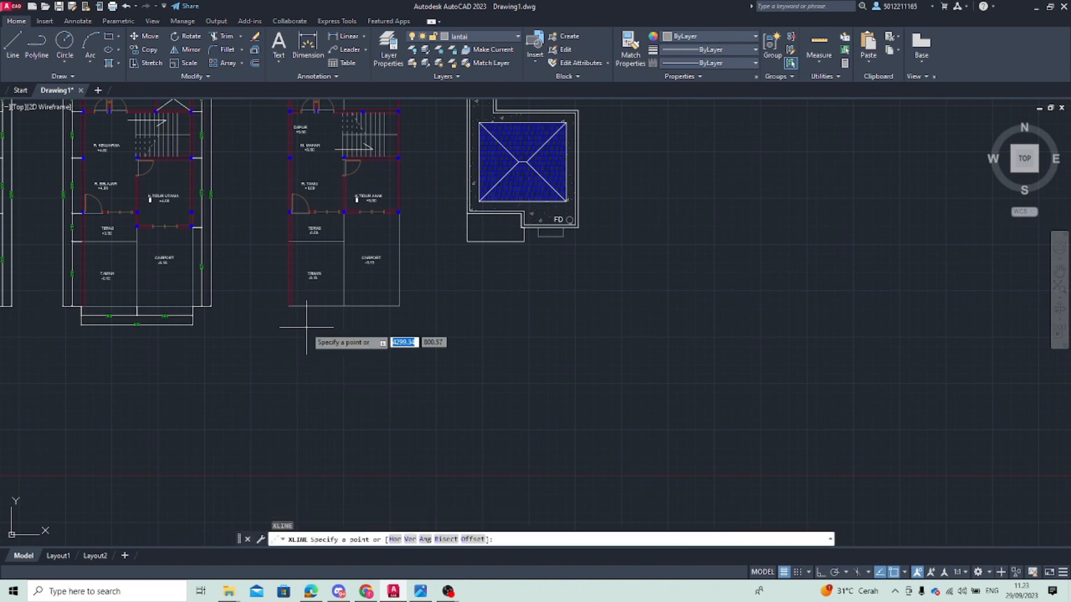
text(V)
key(Return)
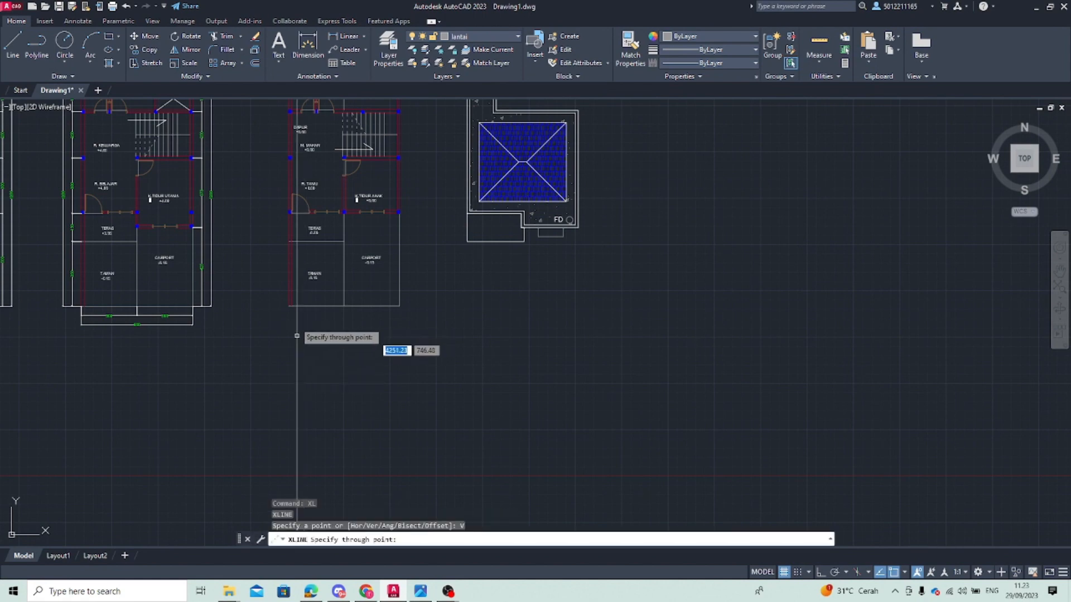
scroll(291, 212, up, 4)
scroll(291, 212, up, 4)
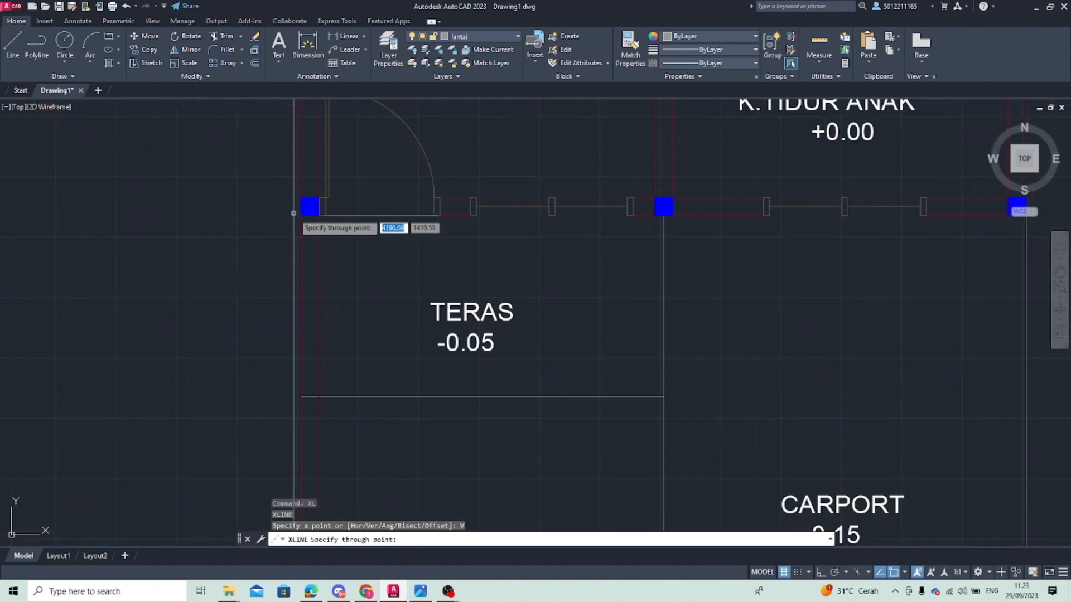
click(319, 214)
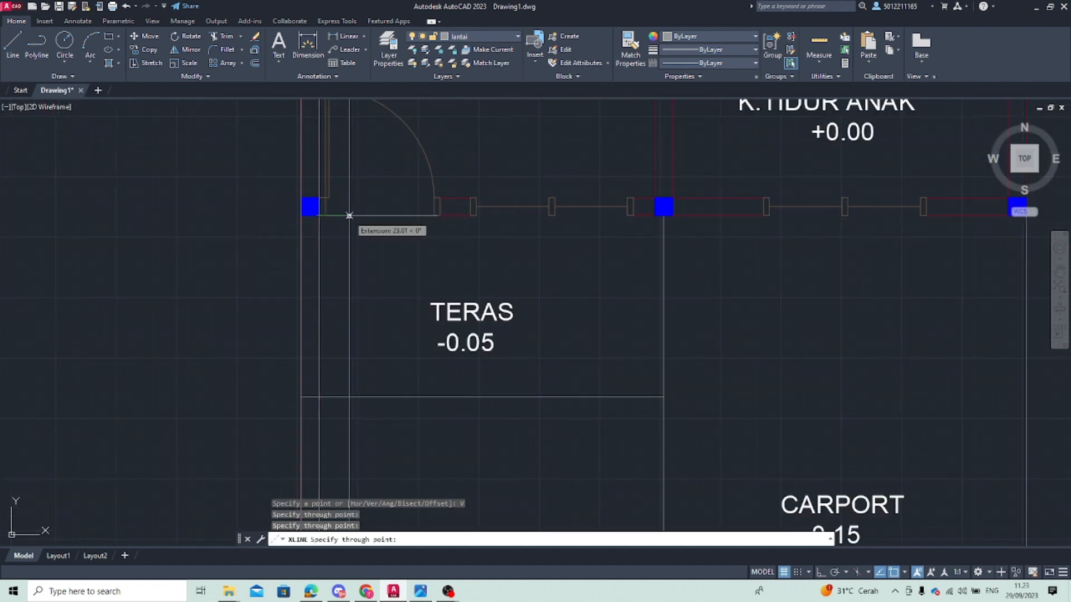
click(325, 215)
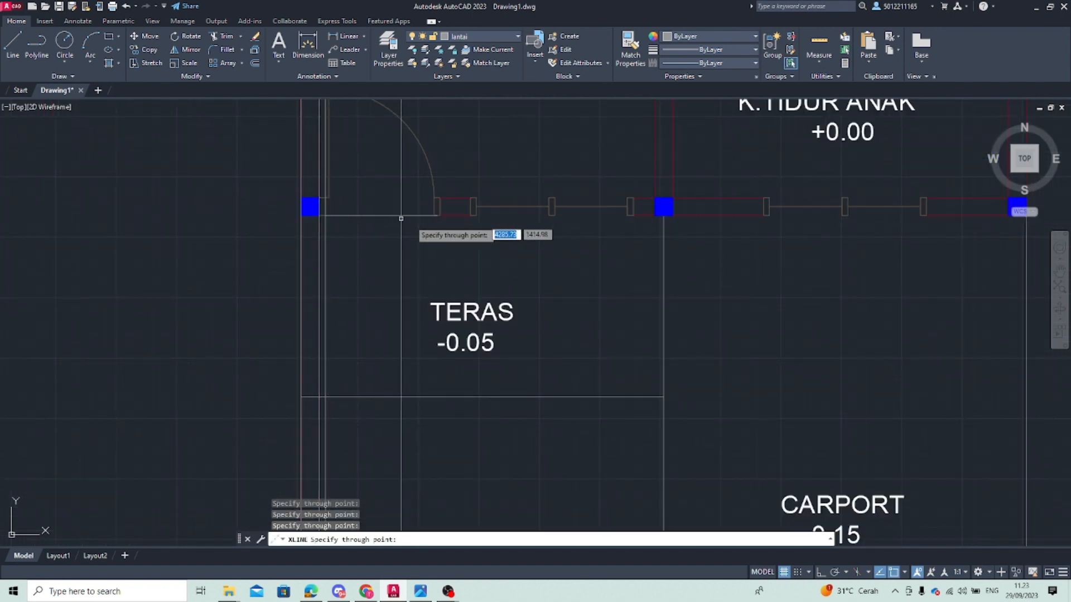
click(440, 215)
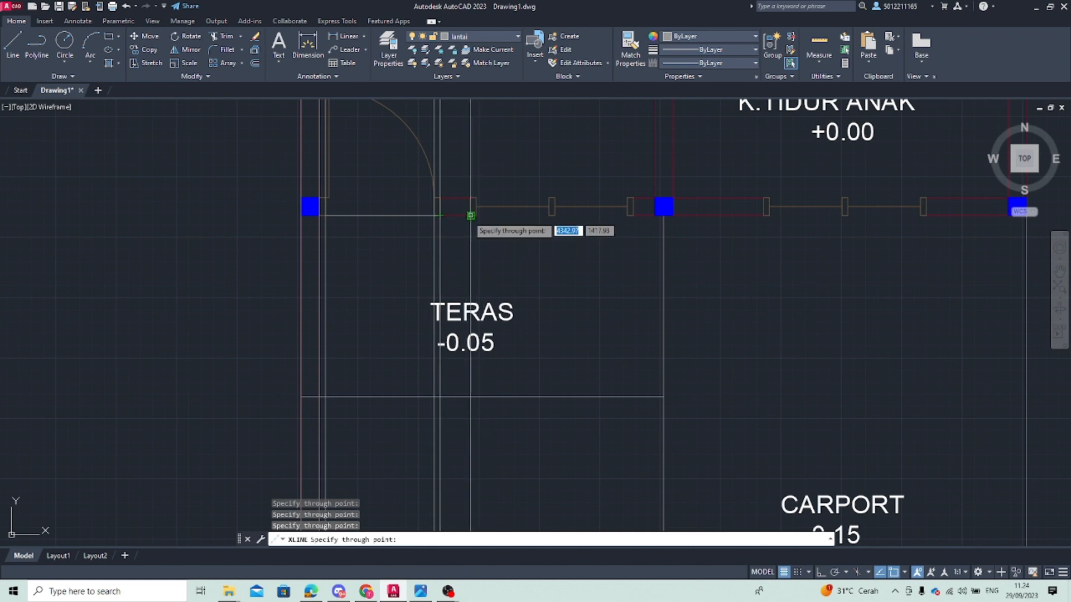
Add vertical construction lines at both edges of the R. TAMU window's first post and the near edge of its middle post
click(472, 215)
click(476, 215)
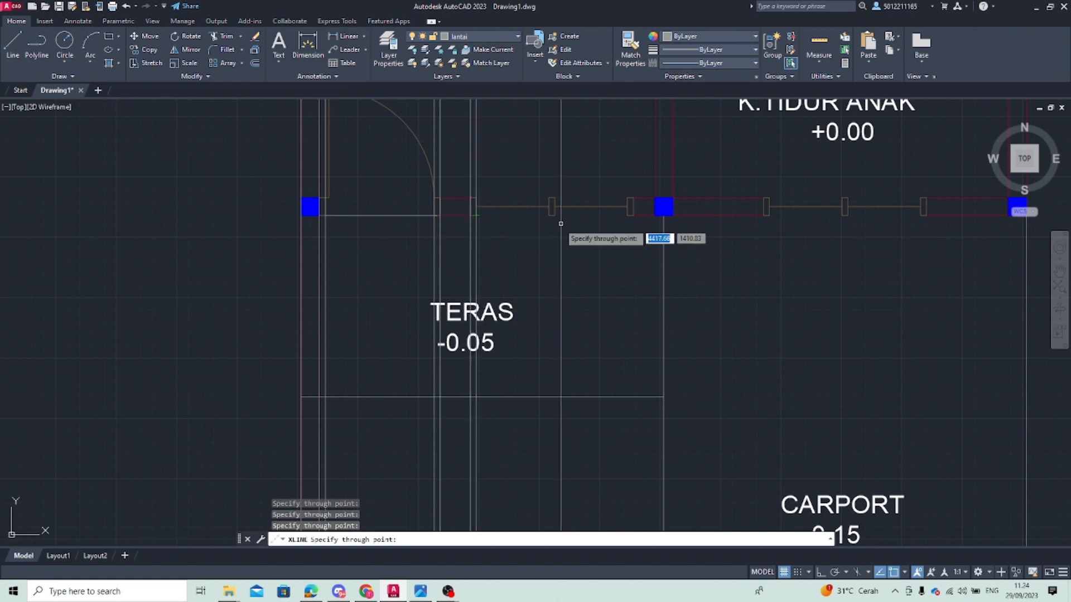
click(545, 215)
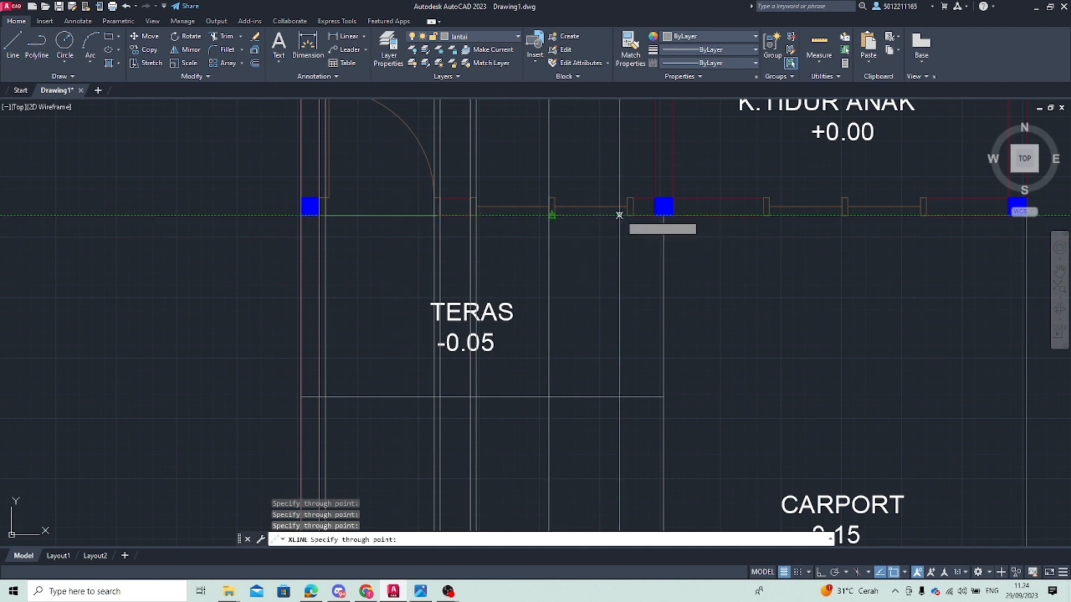
Add vertical construction lines through the midpoints of the R. TAMU window's middle, far and first posts
scroll(506, 207, up, 4)
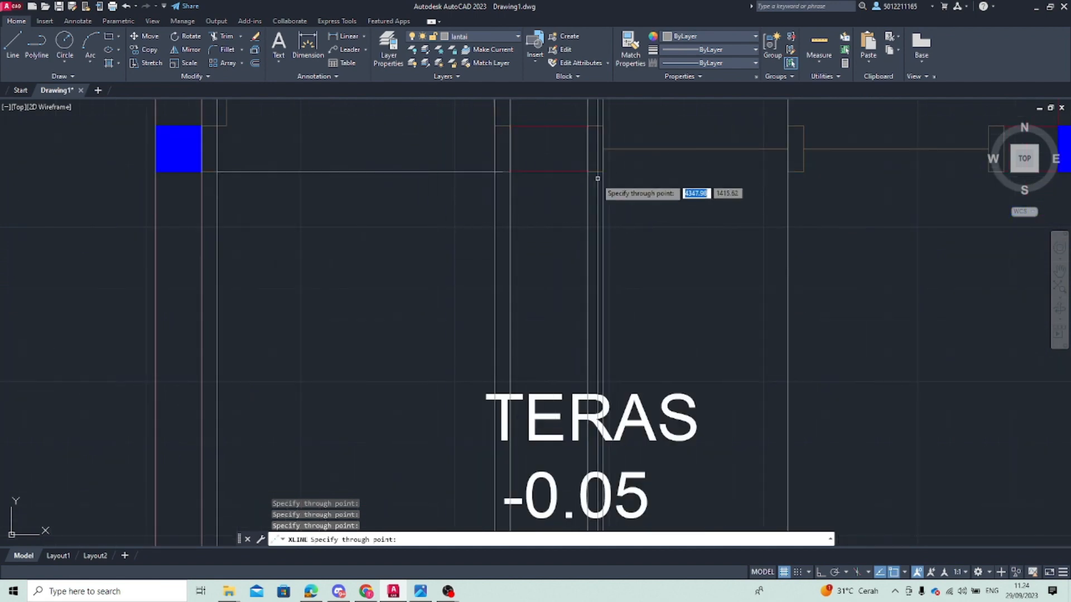
scroll(671, 182, up, 2)
middle_drag(671, 182, 440, 232)
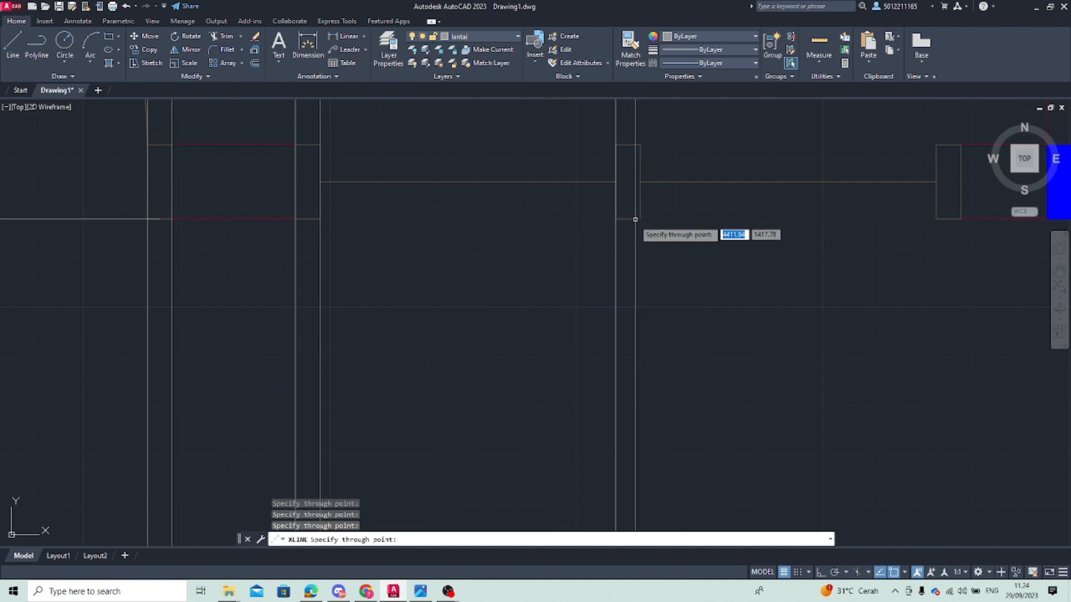
middle_drag(690, 267, 402, 277)
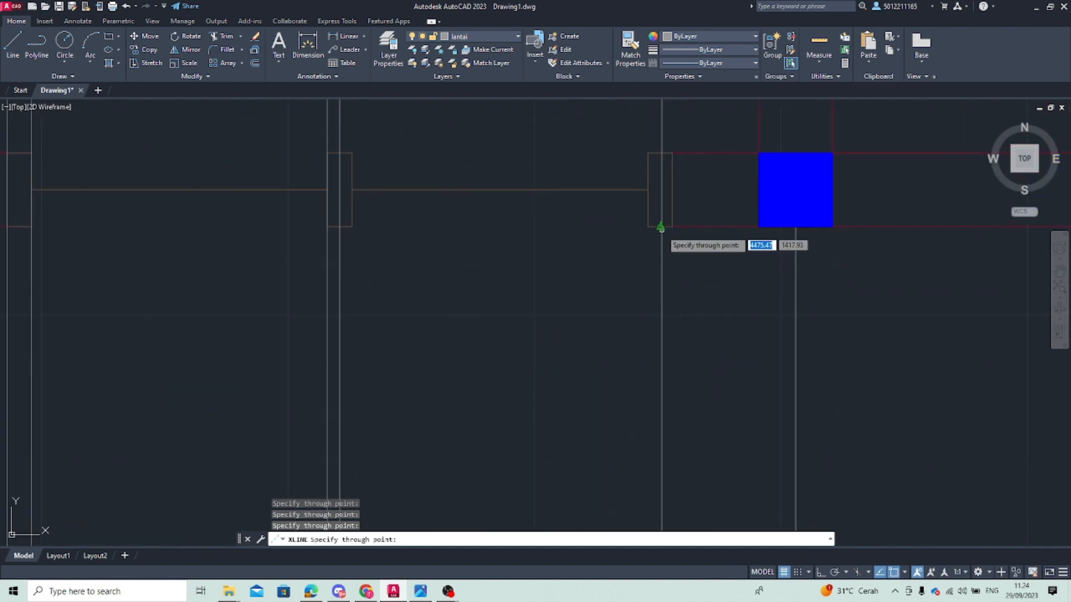
click(661, 227)
middle_drag(43, 243, 253, 234)
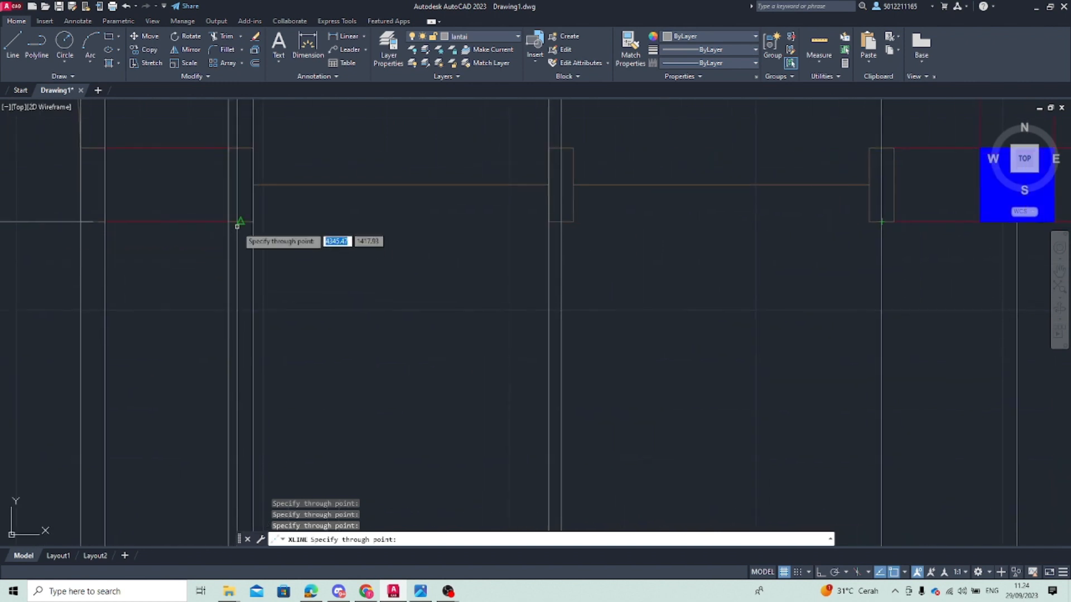
scroll(430, 298, down, 3)
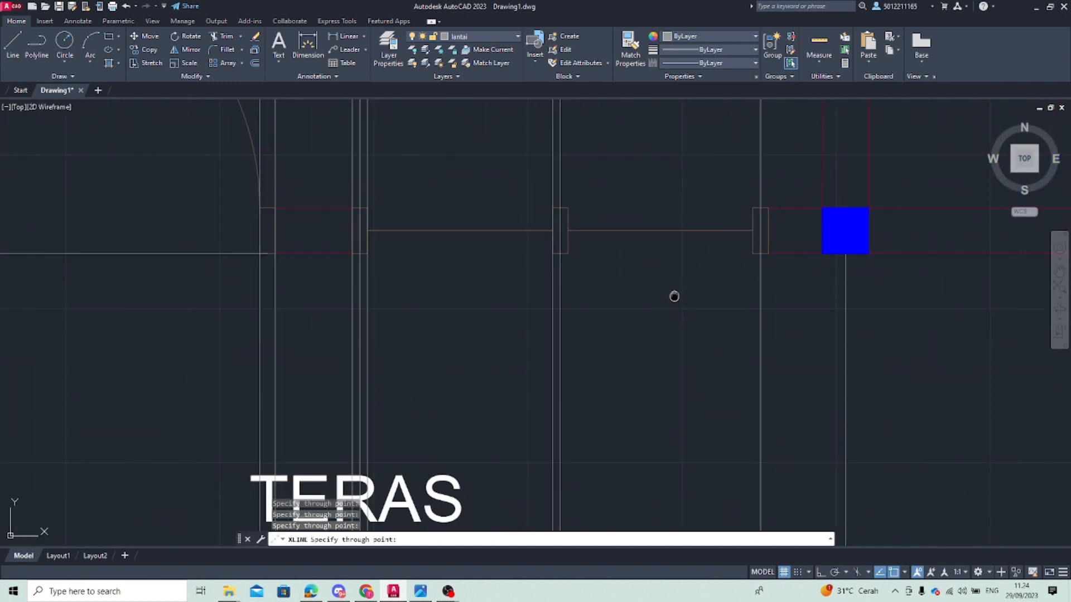
Add vertical construction lines at the middle and east column edges and the K.TIDUR ANAK window post midpoints, ending the command
middle_drag(674, 296, 297, 316)
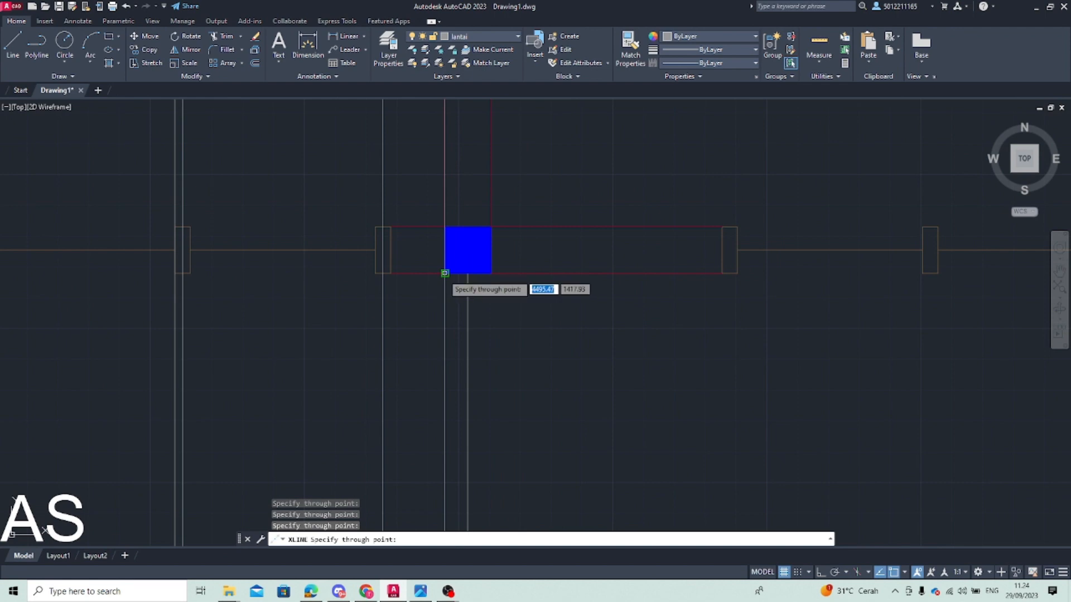
click(444, 273)
click(491, 273)
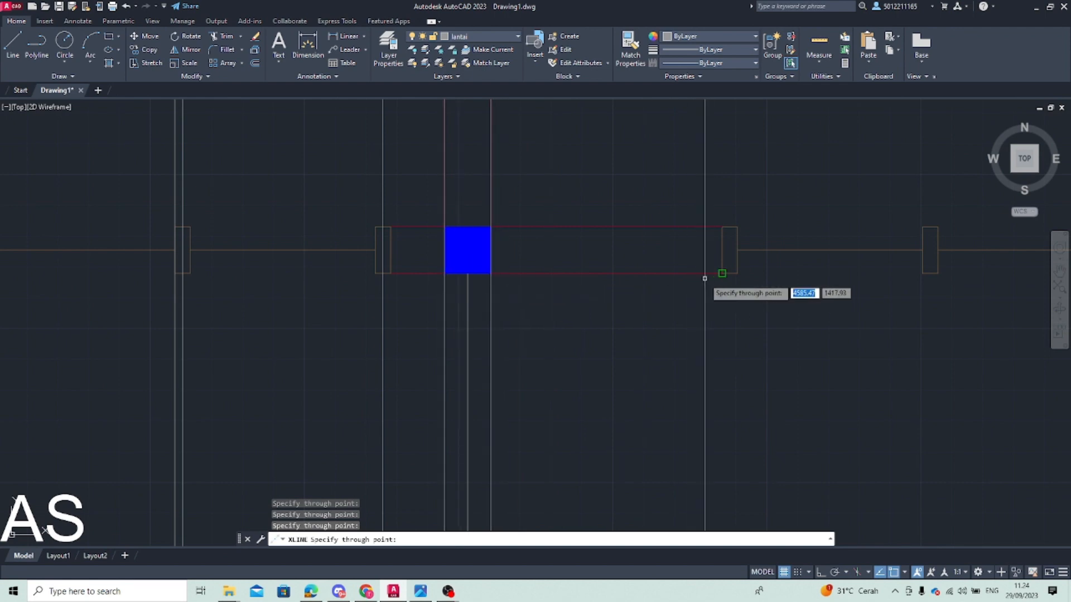
click(730, 274)
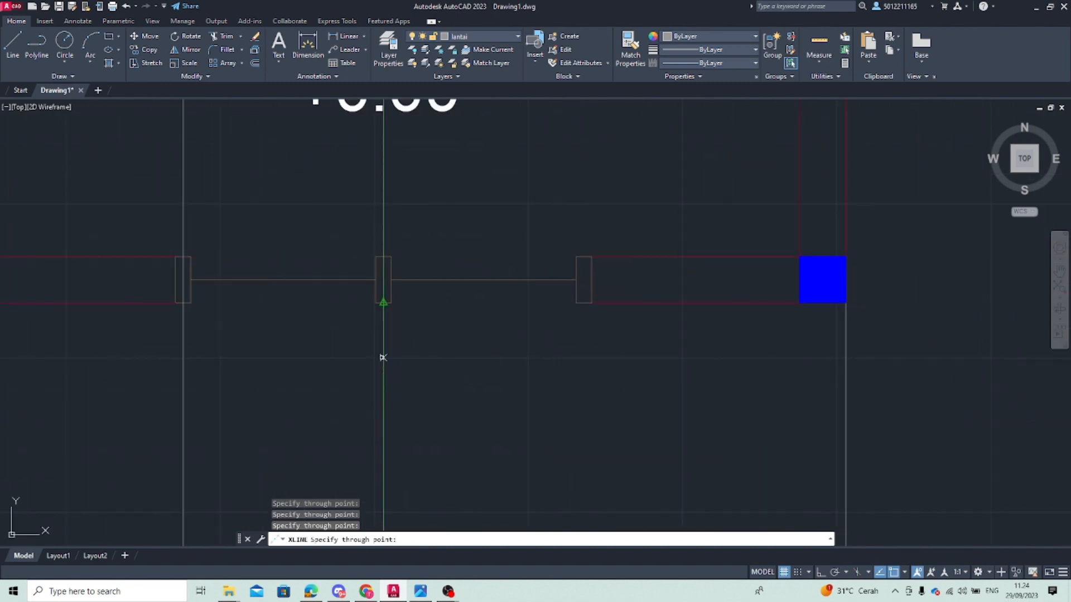
click(584, 303)
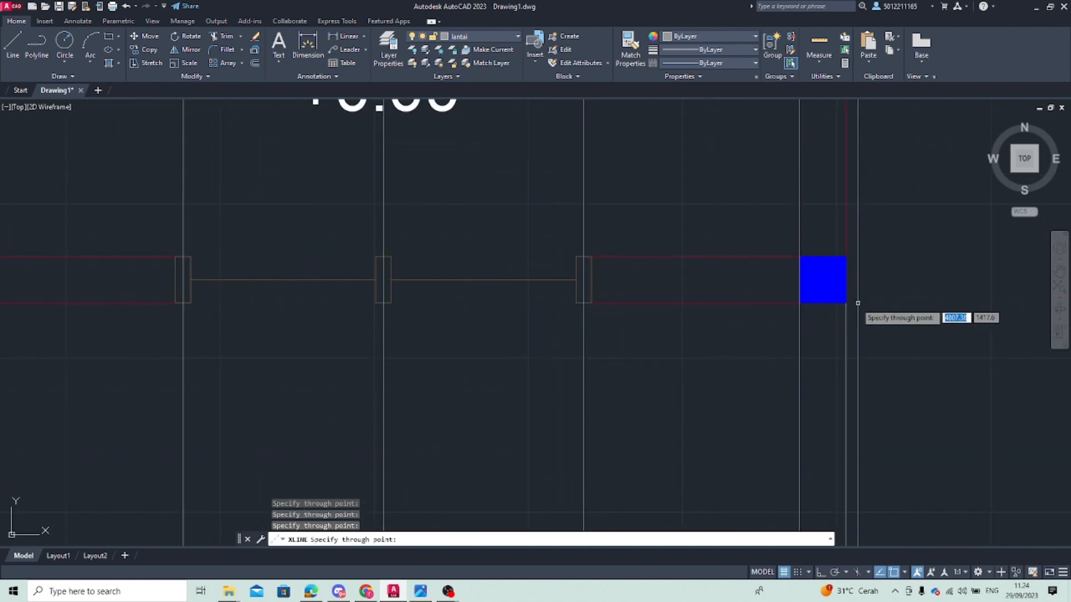
key(Escape)
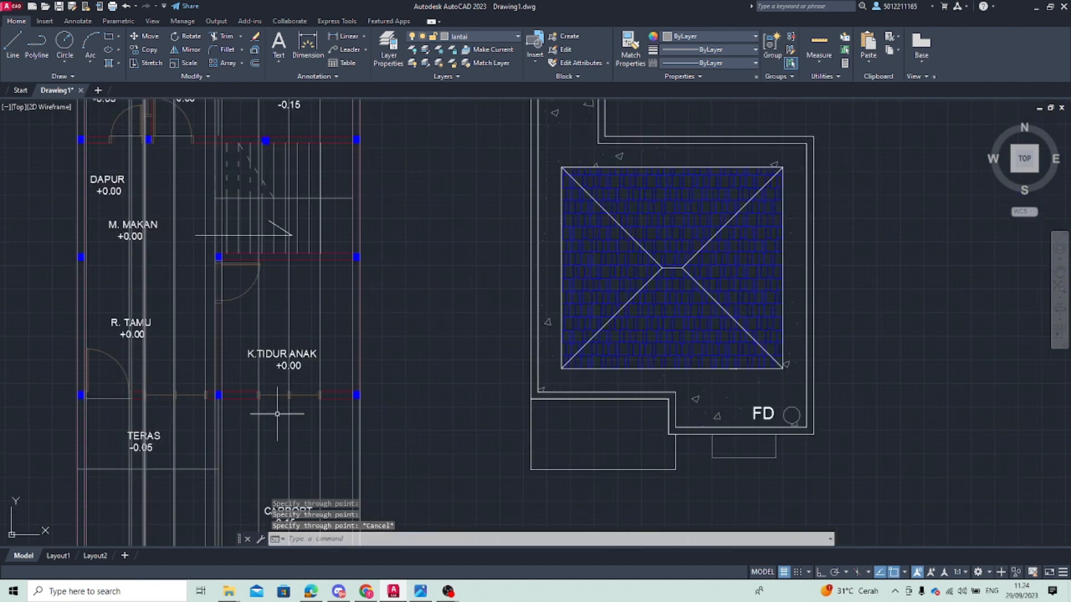
Trim the construction lines through both edges of the R. TAMU window's first post where they run below the front wall
middle_drag(277, 413, 445, 305)
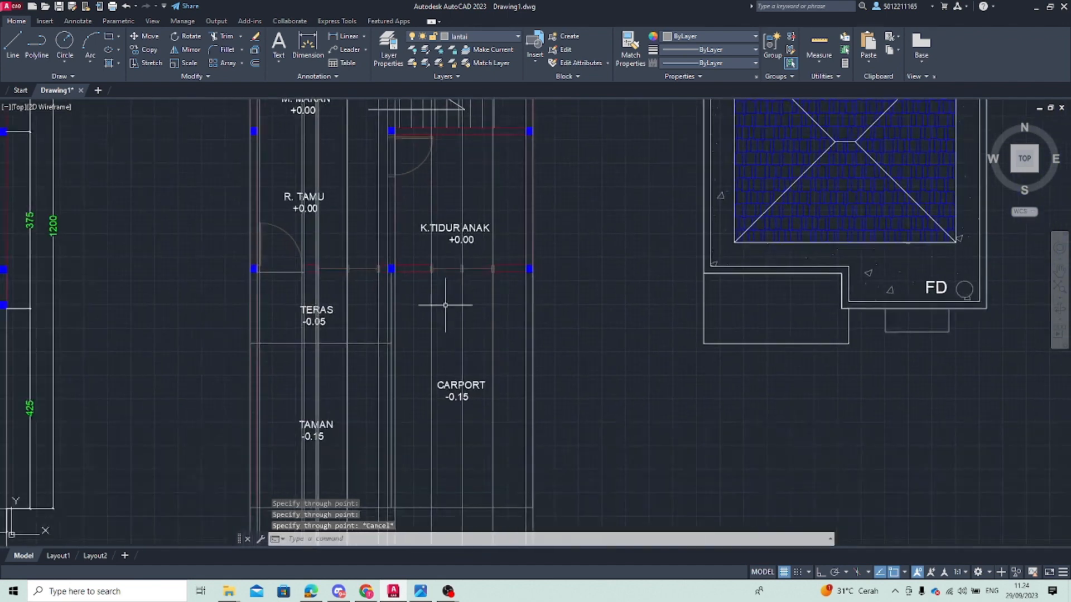
middle_drag(346, 336, 454, 217)
middle_drag(394, 483, 442, 251)
middle_drag(452, 382, 446, 308)
scroll(402, 364, up, 2)
scroll(437, 282, down, 6)
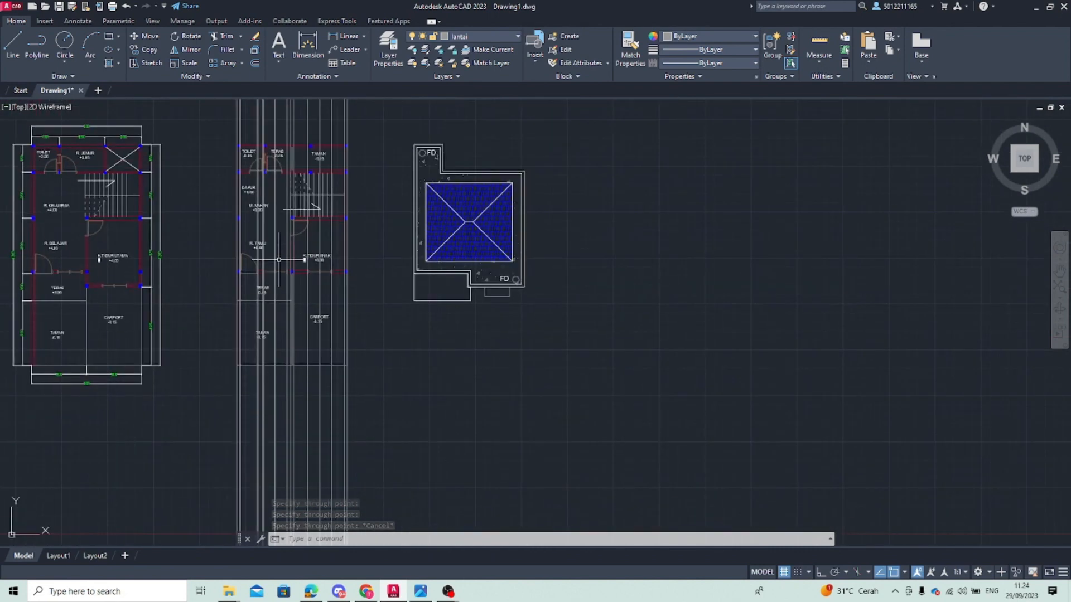
scroll(283, 363, up, 3)
key(Return)
scroll(251, 338, up, 8)
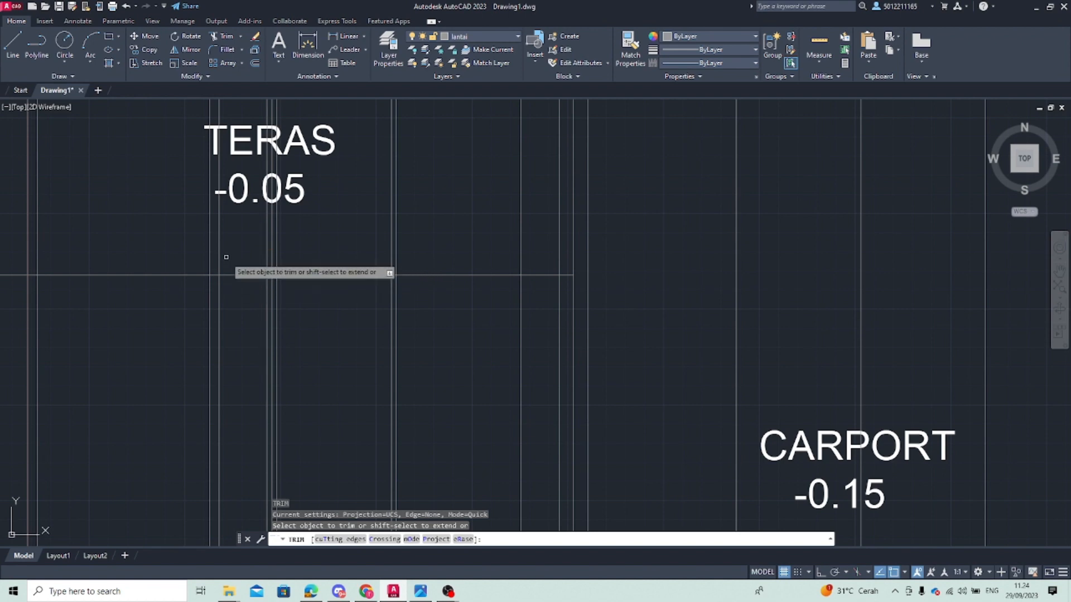
scroll(263, 299, down, 5)
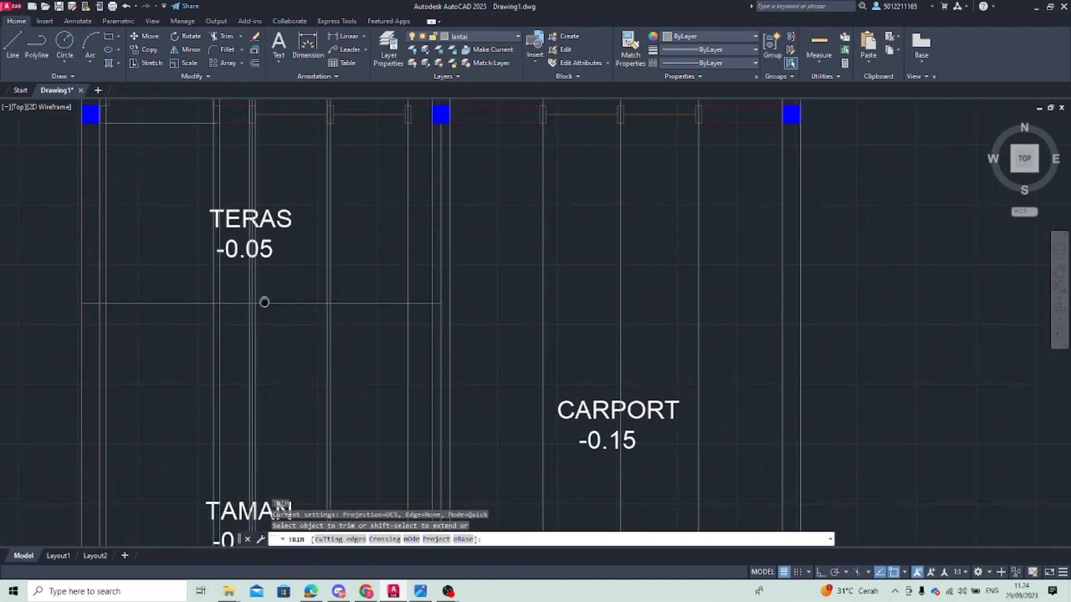
scroll(250, 209, up, 4)
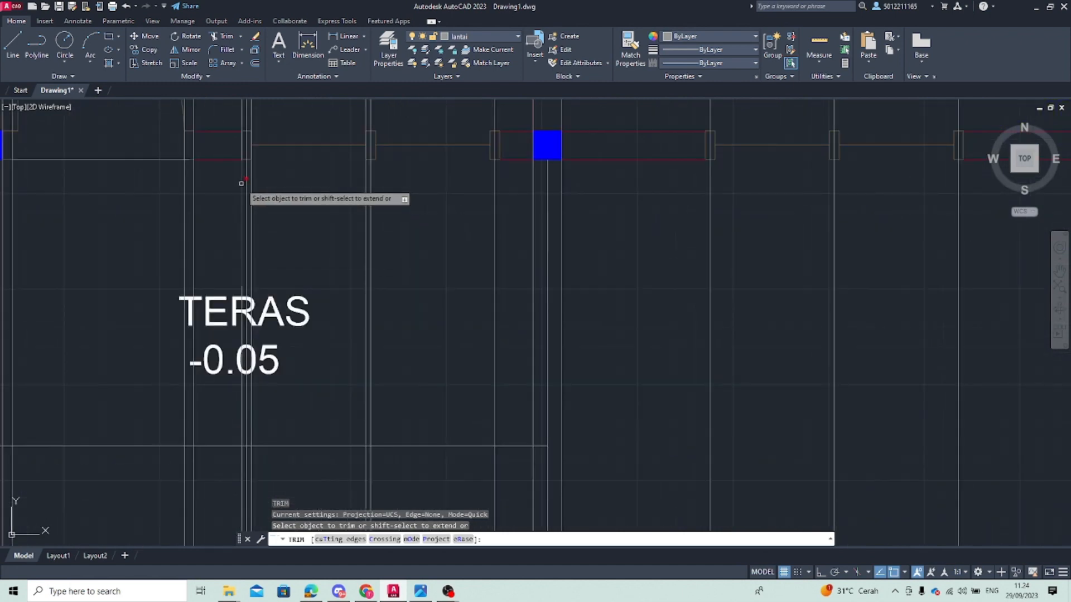
click(252, 184)
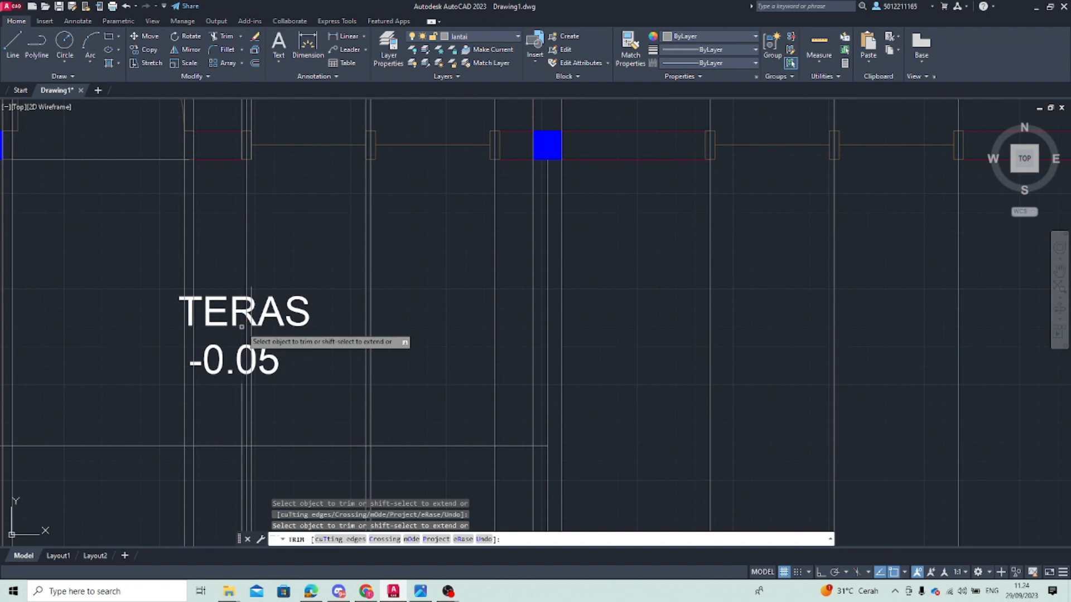
click(242, 428)
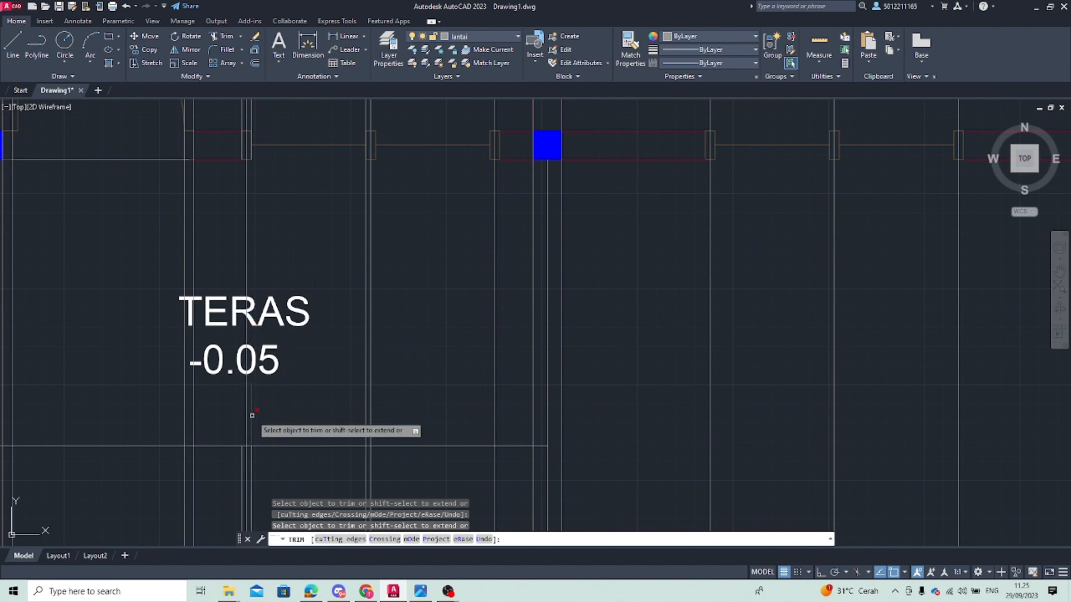
click(251, 428)
middle_drag(249, 484, 261, 346)
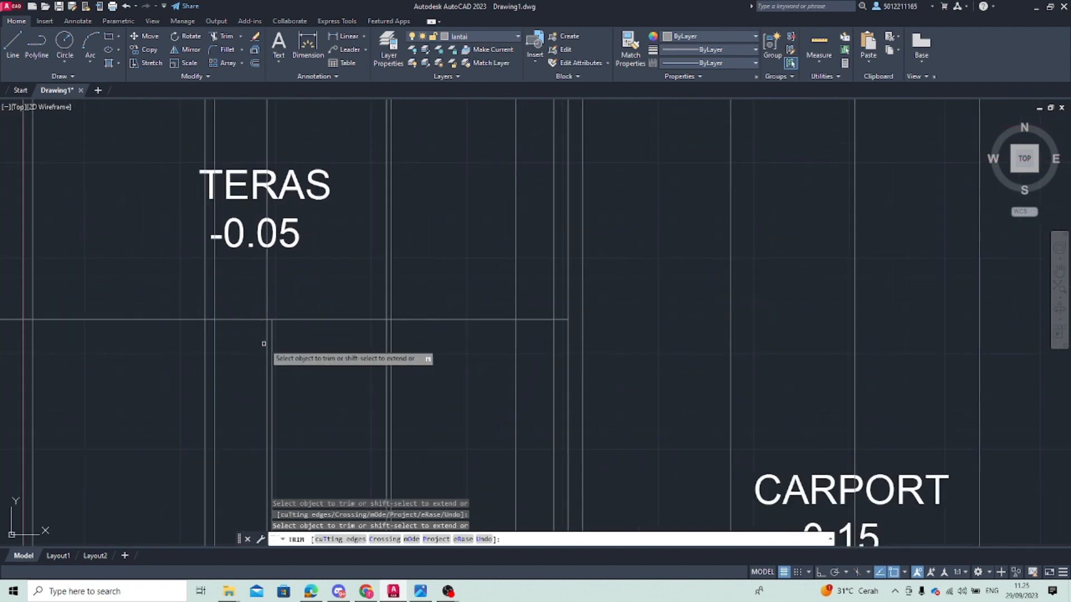
middle_drag(315, 318, 377, 240)
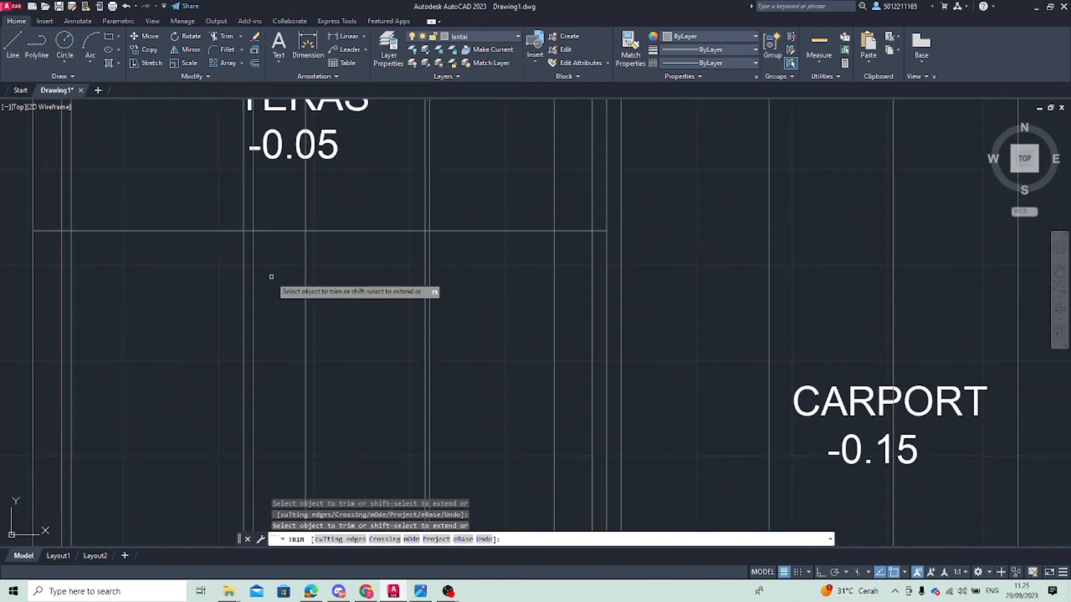
middle_drag(272, 277, 258, 503)
Trim the edge construction line of the R. TAMU window's middle post below the front wall, keeping its midpoint line, and end trimming
middle_drag(184, 234, 191, 370)
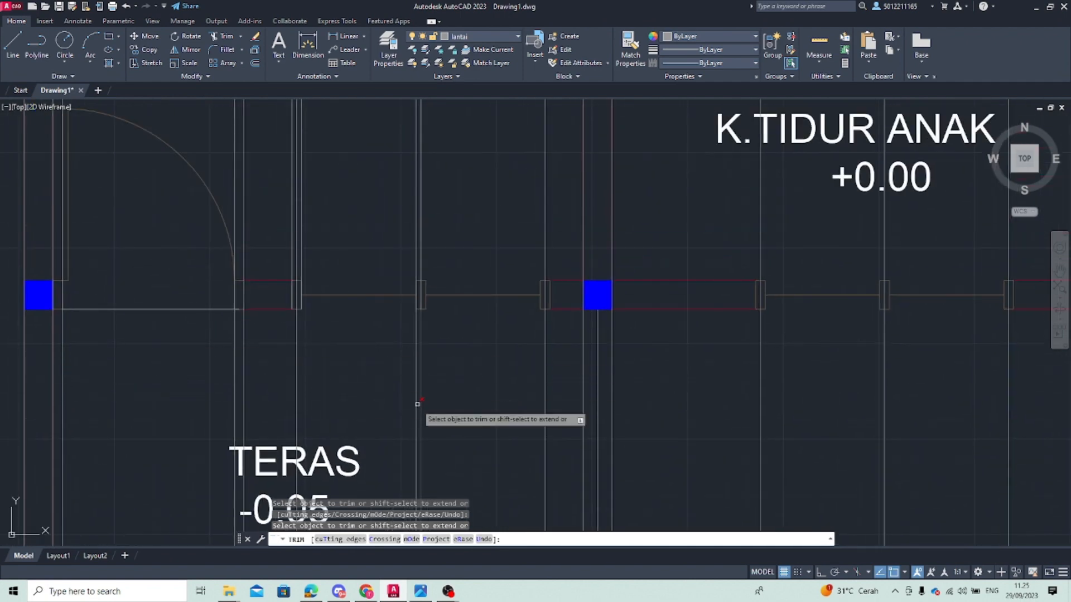
scroll(356, 409, down, 5)
middle_drag(318, 412, 407, 249)
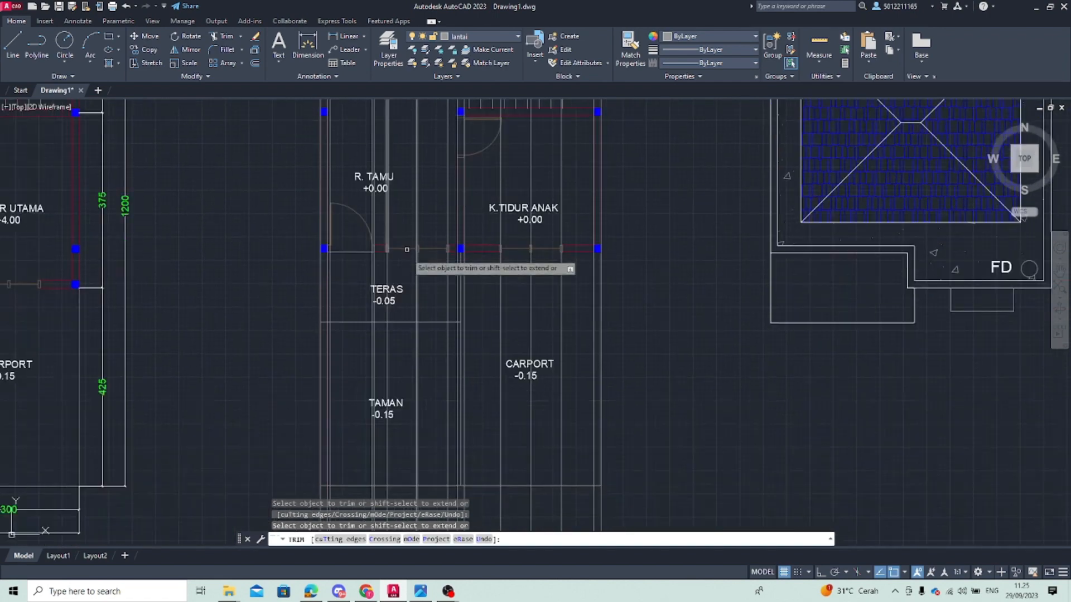
scroll(424, 273, up, 6)
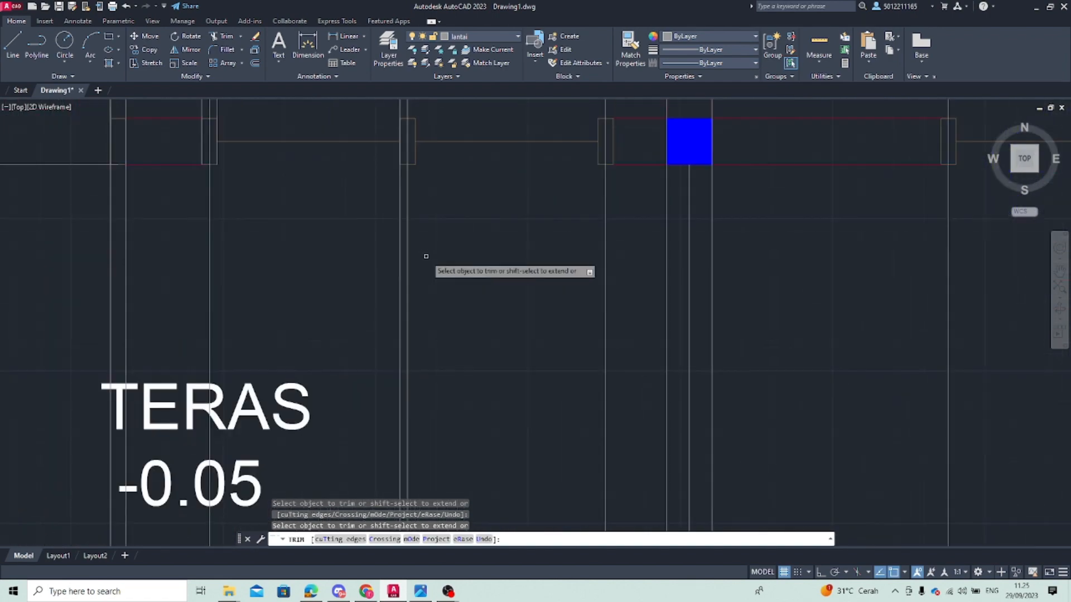
scroll(470, 379, down, 4)
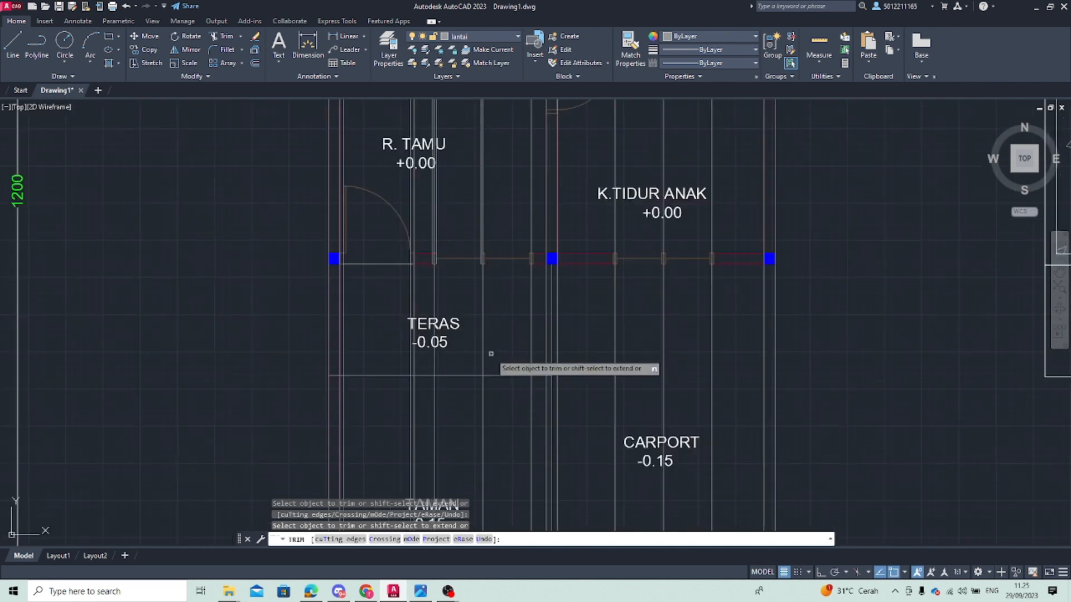
middle_drag(494, 358, 387, 368)
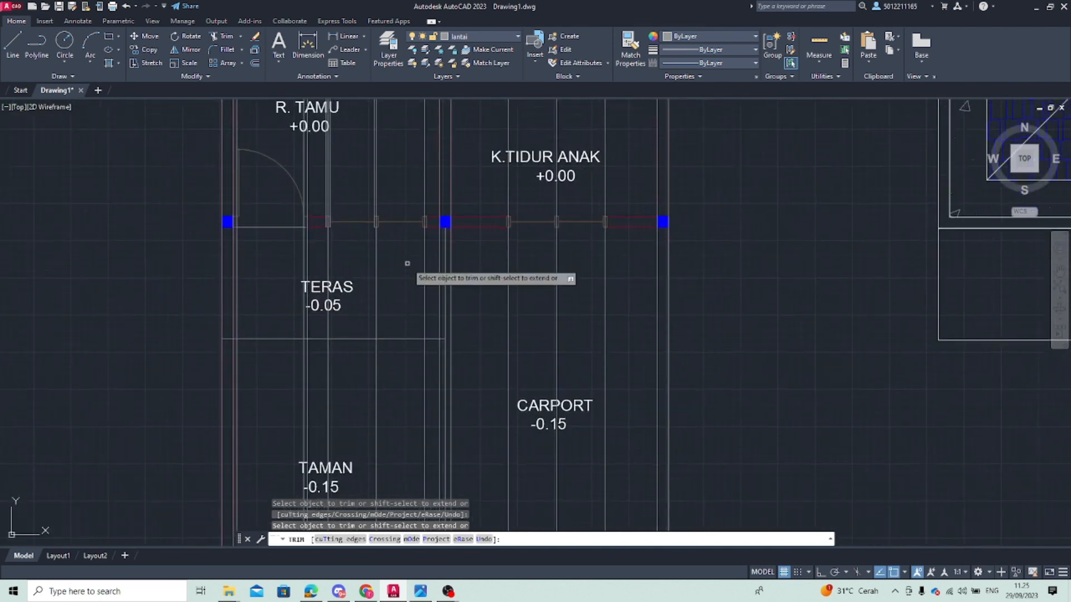
middle_drag(558, 290, 541, 333)
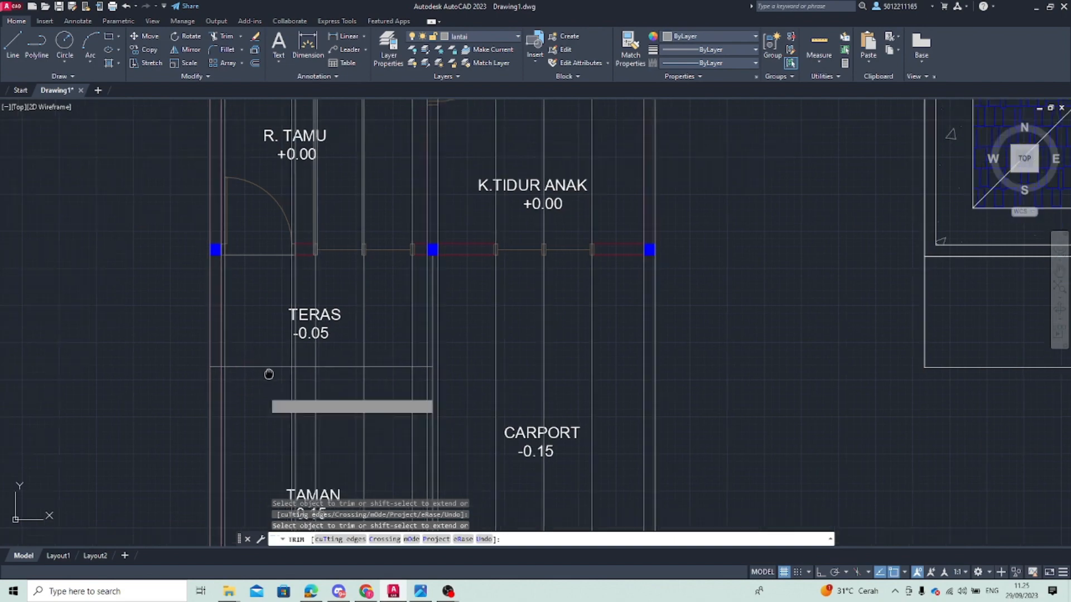
scroll(423, 221, down, 4)
key(Escape)
With Ortho on, draw a horizontal line about 775 long across all the construction lines, well below the ground floor plan copy
scroll(412, 423, up, 1)
scroll(400, 456, up, 1)
middle_drag(400, 476, 423, 183)
scroll(437, 259, down, 3)
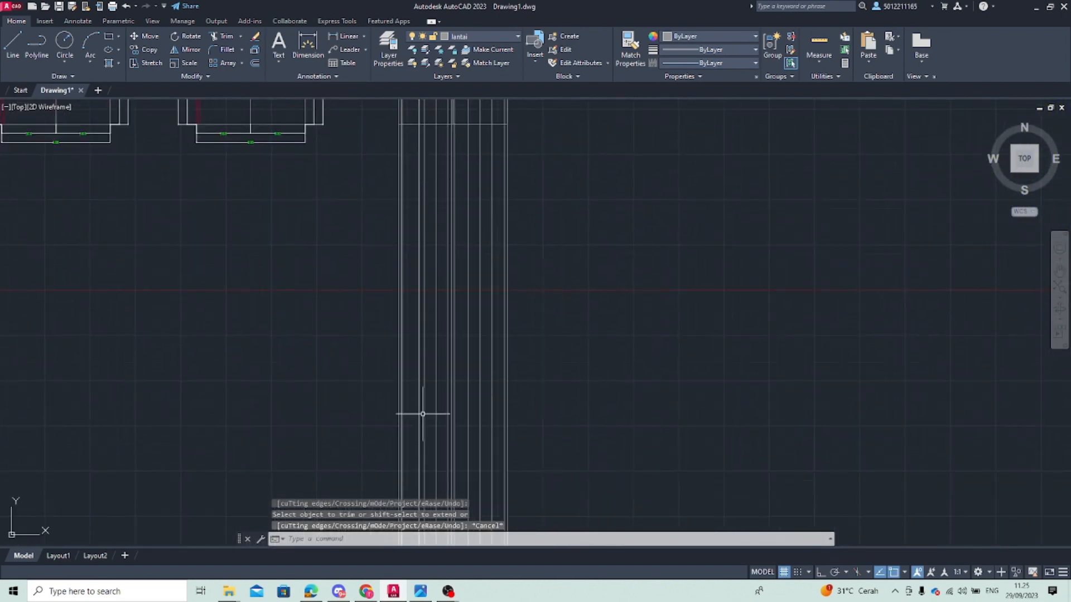
click(15, 59)
scroll(417, 297, down, 2)
middle_drag(390, 318, 338, 317)
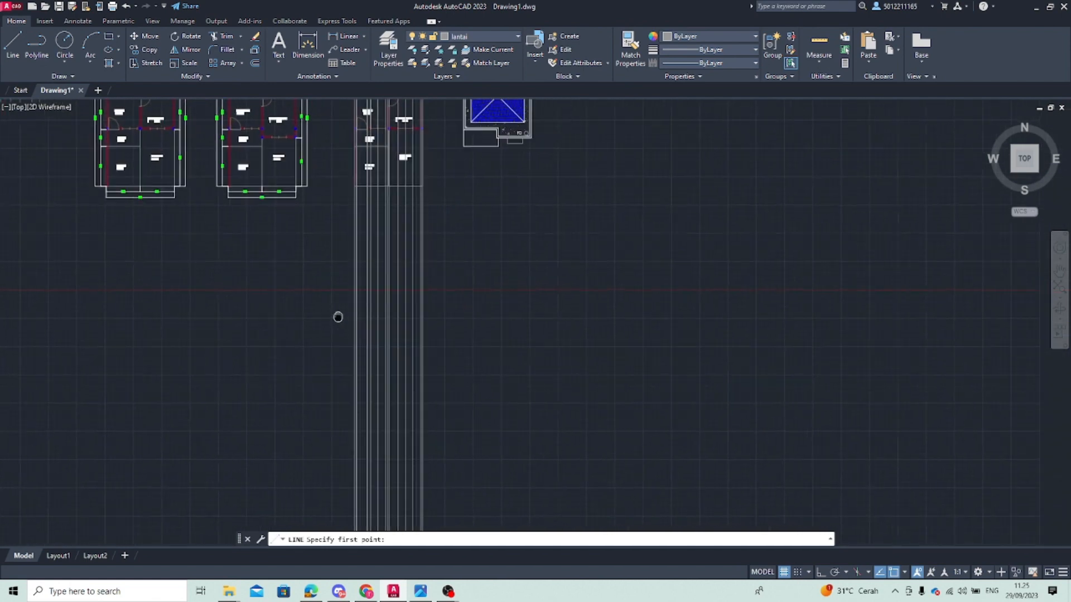
scroll(338, 317, up, 4)
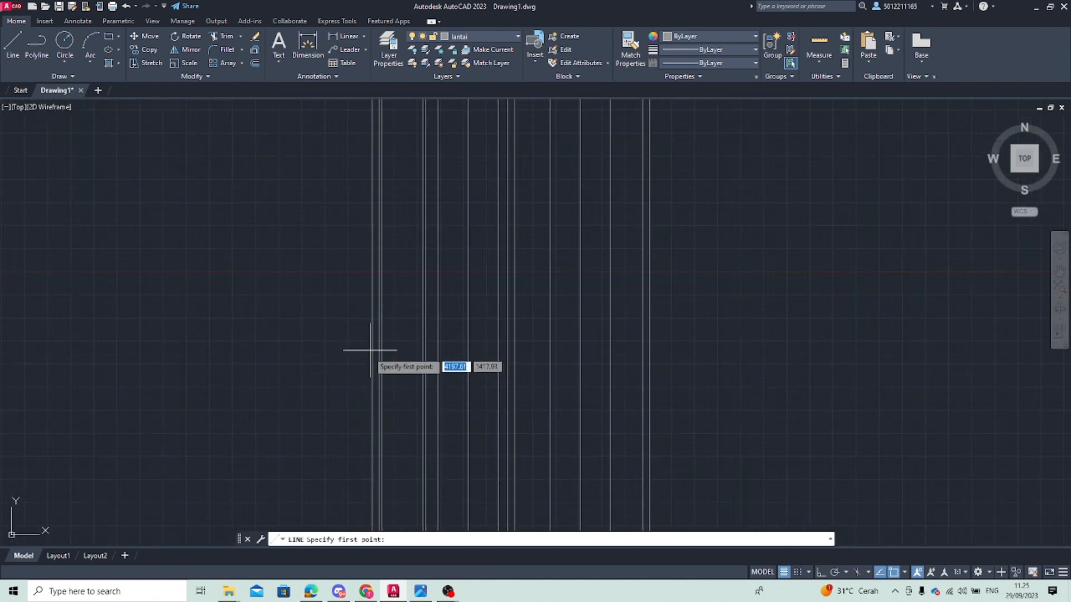
key(F8)
click(335, 376)
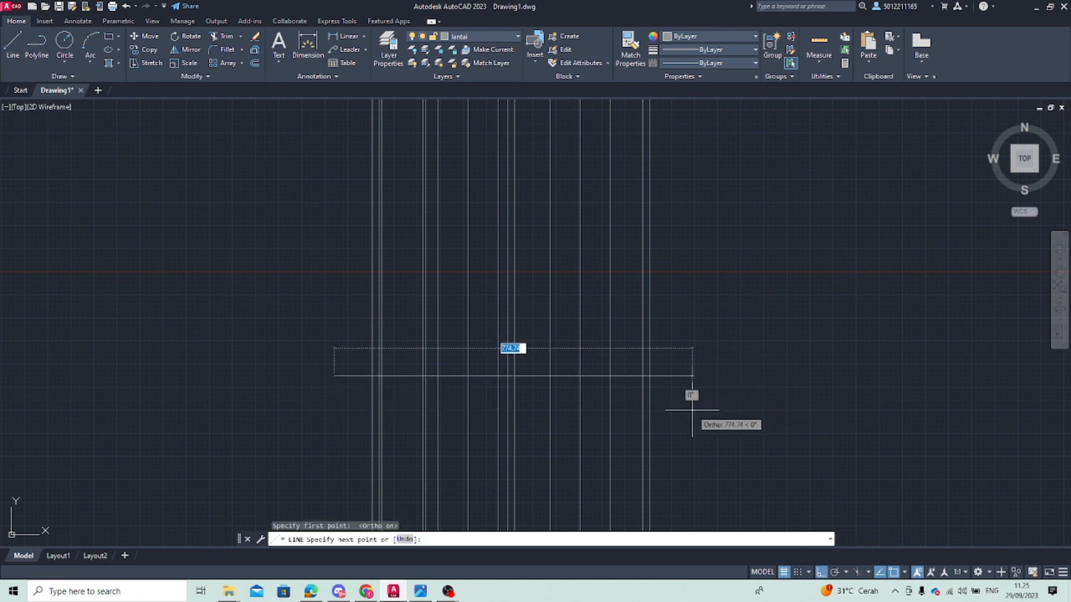
click(692, 393)
key(Escape)
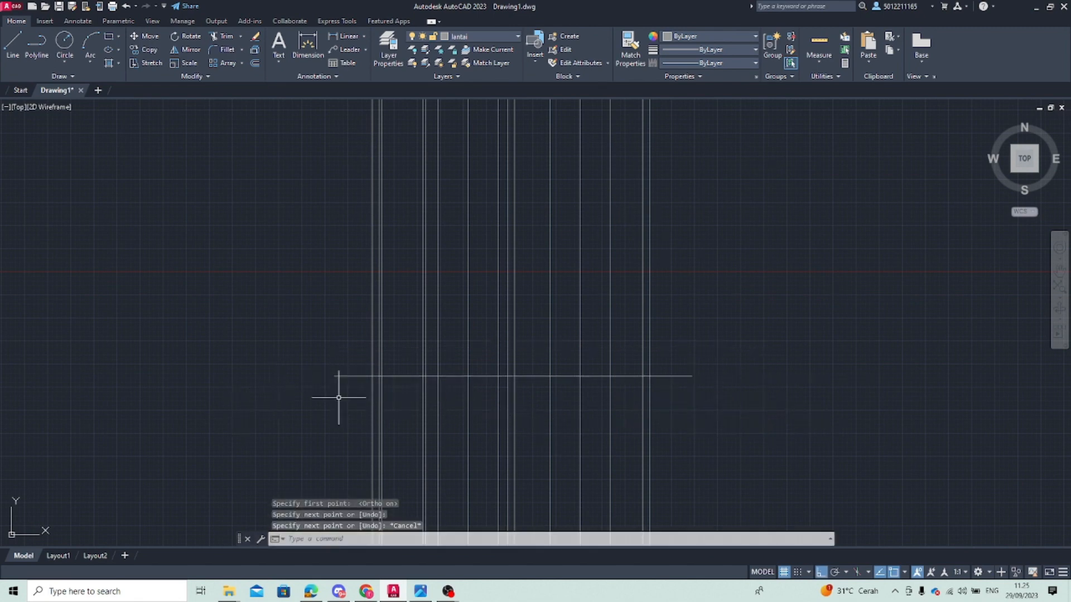
text(tr)
key(Return)
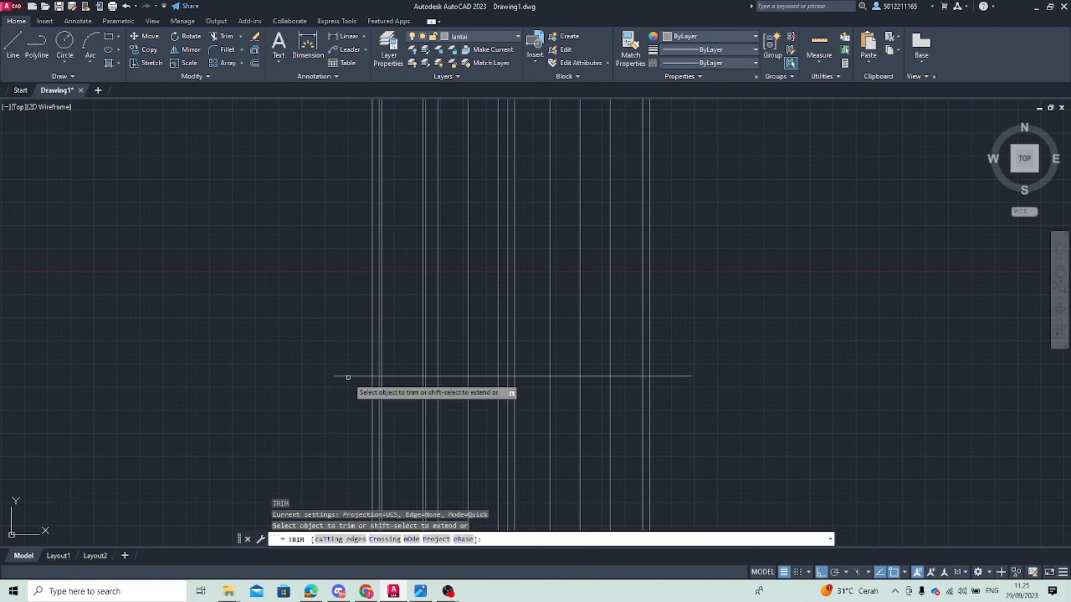
key(Escape)
Try to offset the new horizontal line by 5
scroll(380, 393, down, 8)
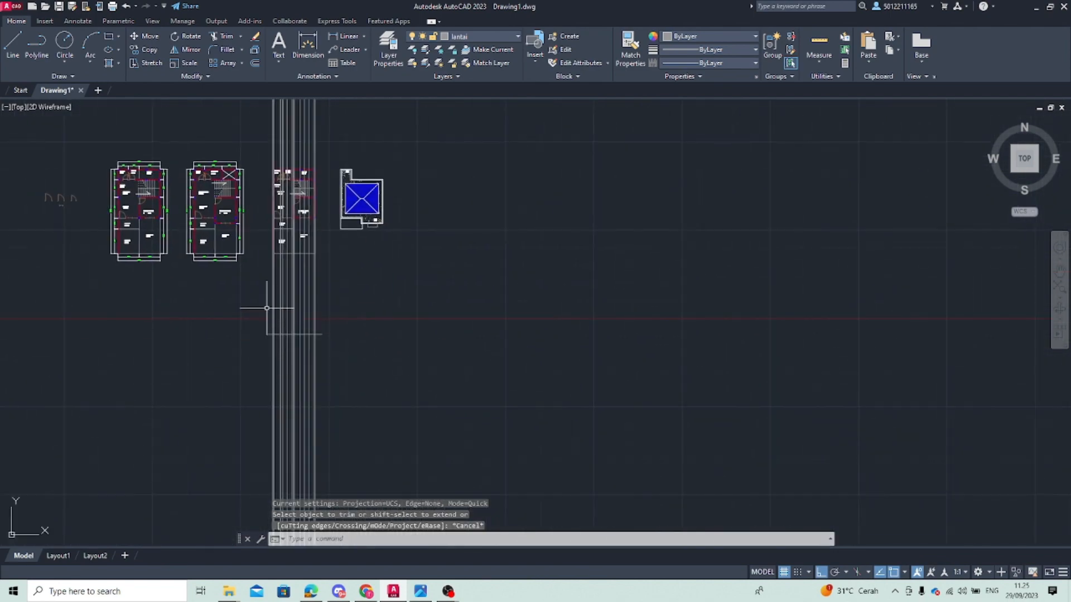
scroll(267, 308, up, 2)
scroll(240, 279, up, 3)
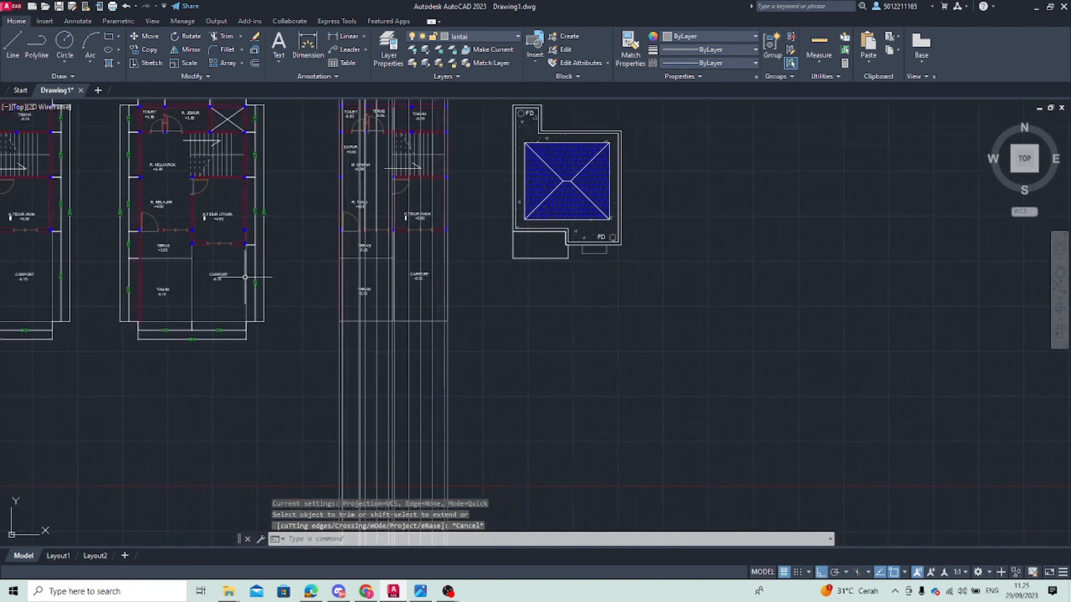
scroll(141, 262, up, 2)
scroll(184, 279, down, 2)
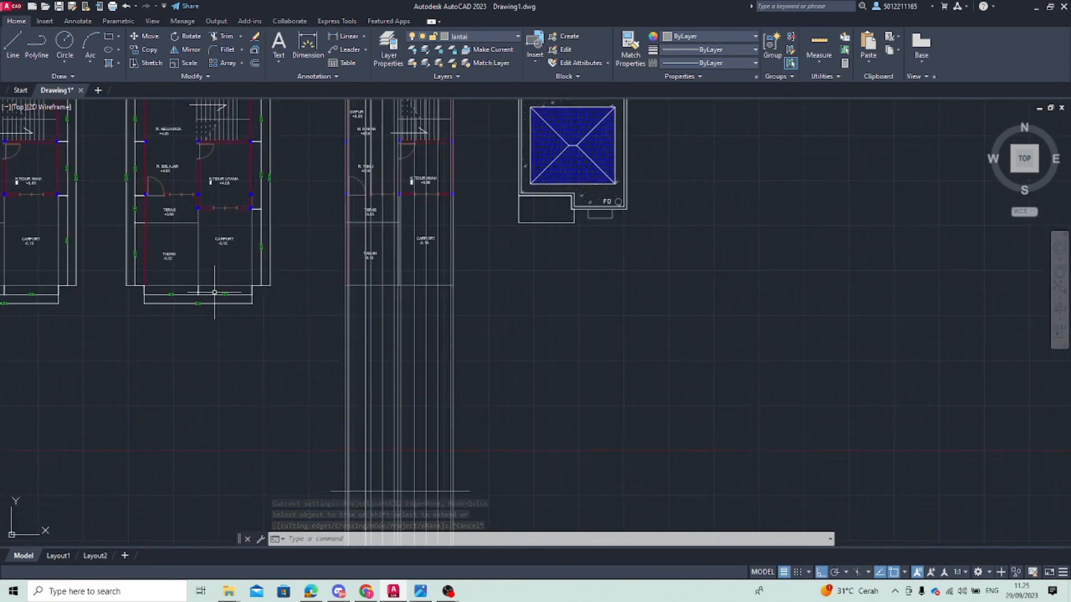
middle_drag(246, 330, 158, 198)
scroll(263, 354, up, 5)
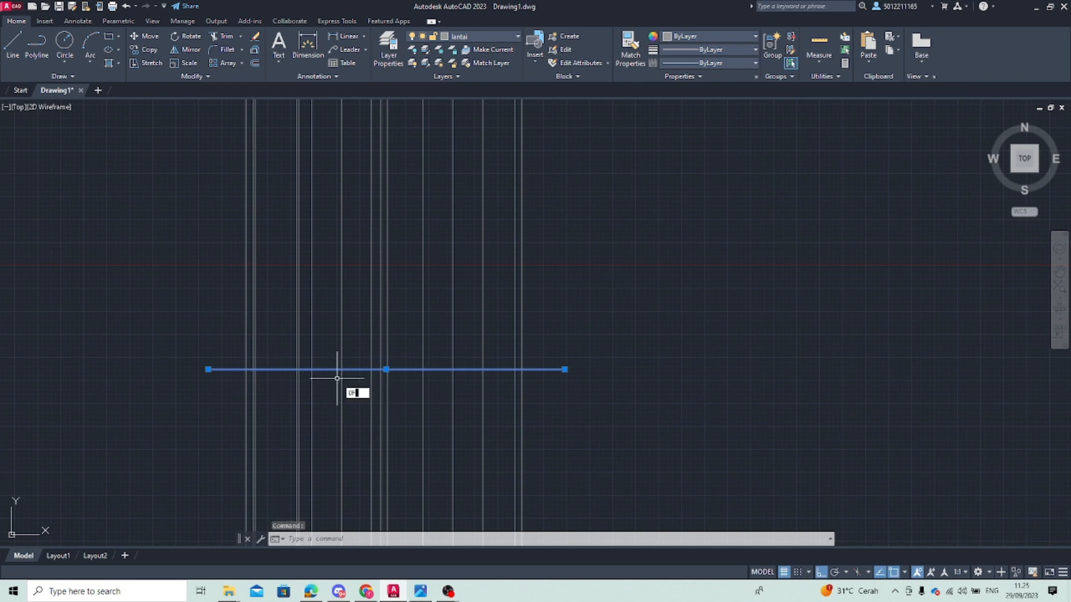
key(Return)
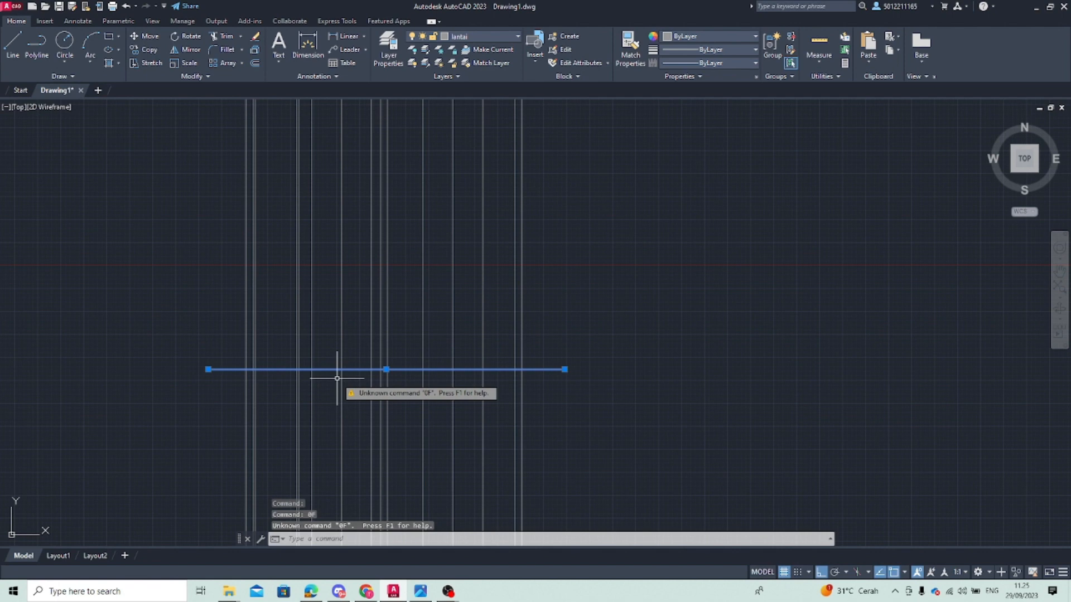
key(Return)
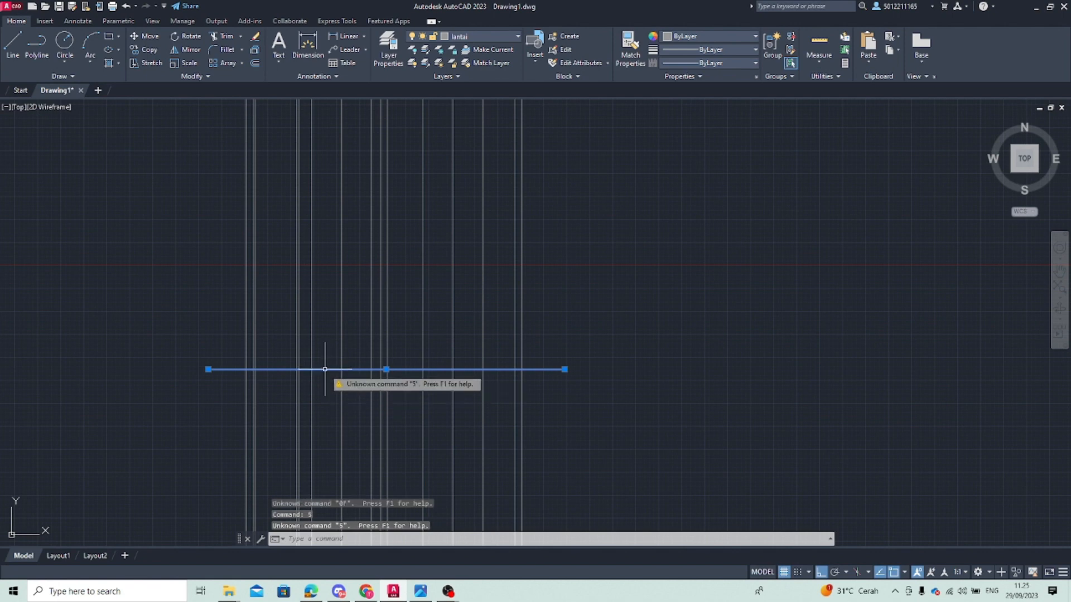
key(Escape)
Offset the horizontal line across the construction lines by a distance of 5 to make one parallel line
click(330, 369)
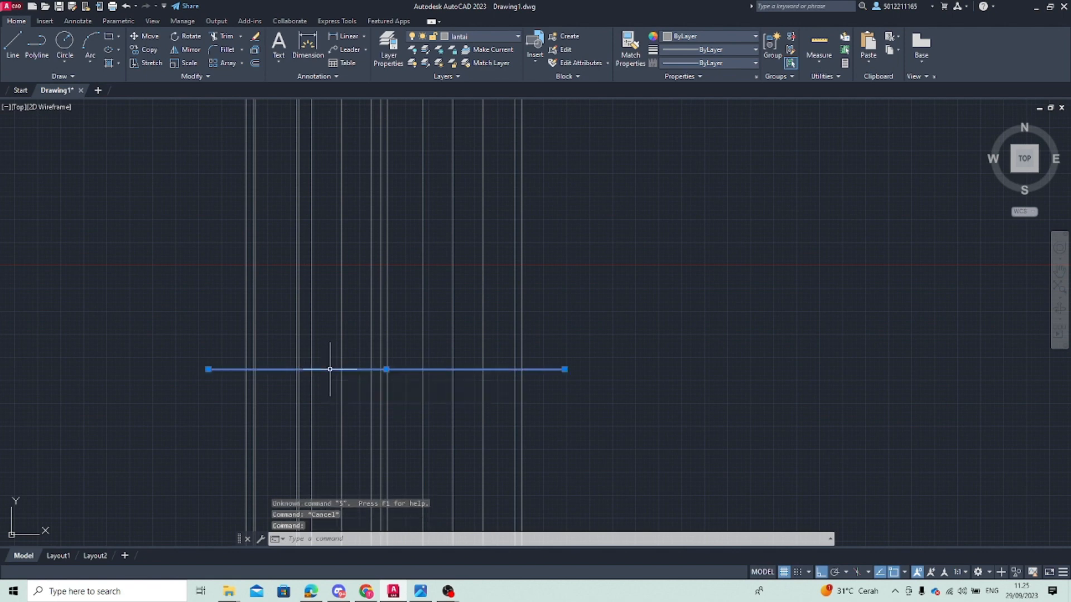
key(Return)
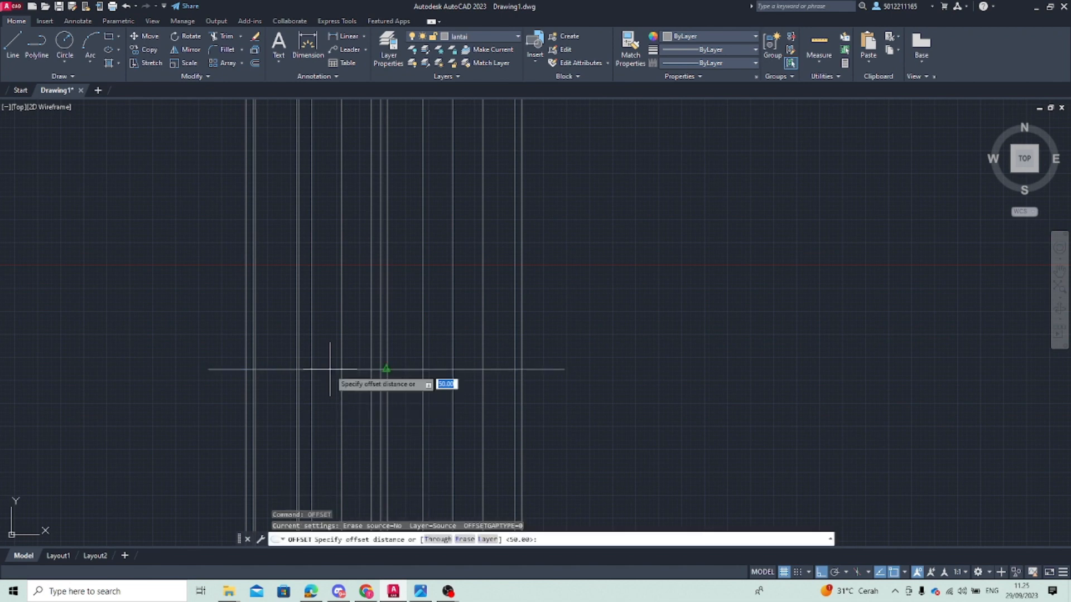
text(5)
key(Return)
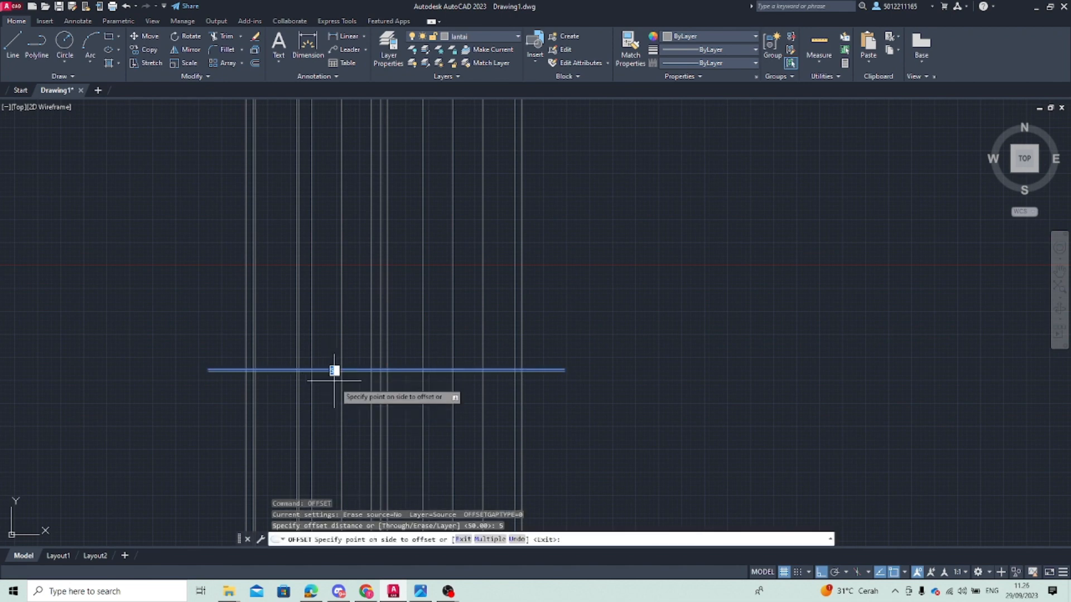
click(334, 369)
click(336, 383)
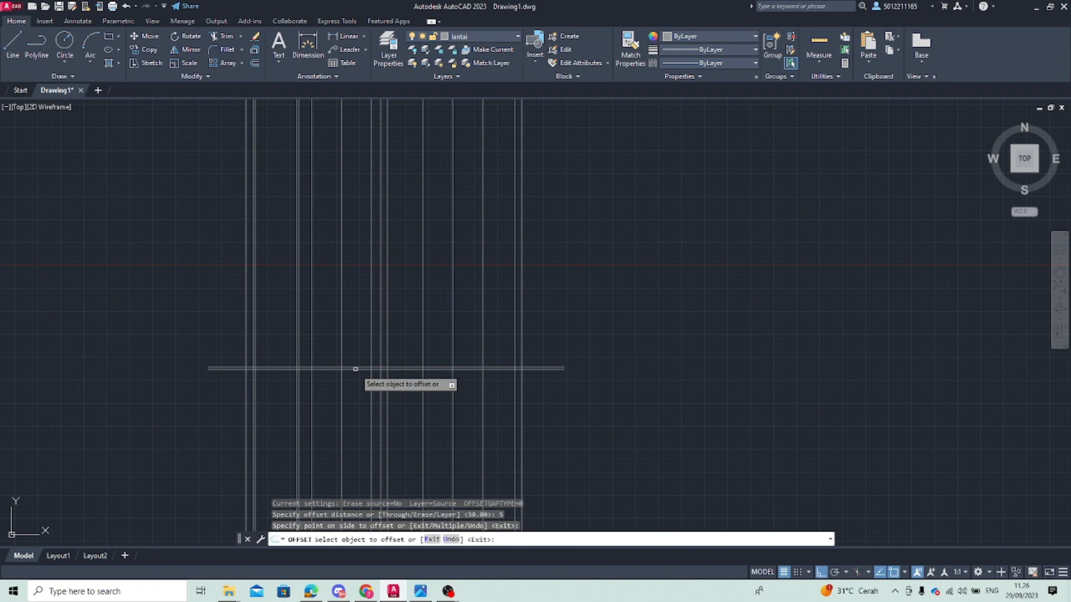
key(Escape)
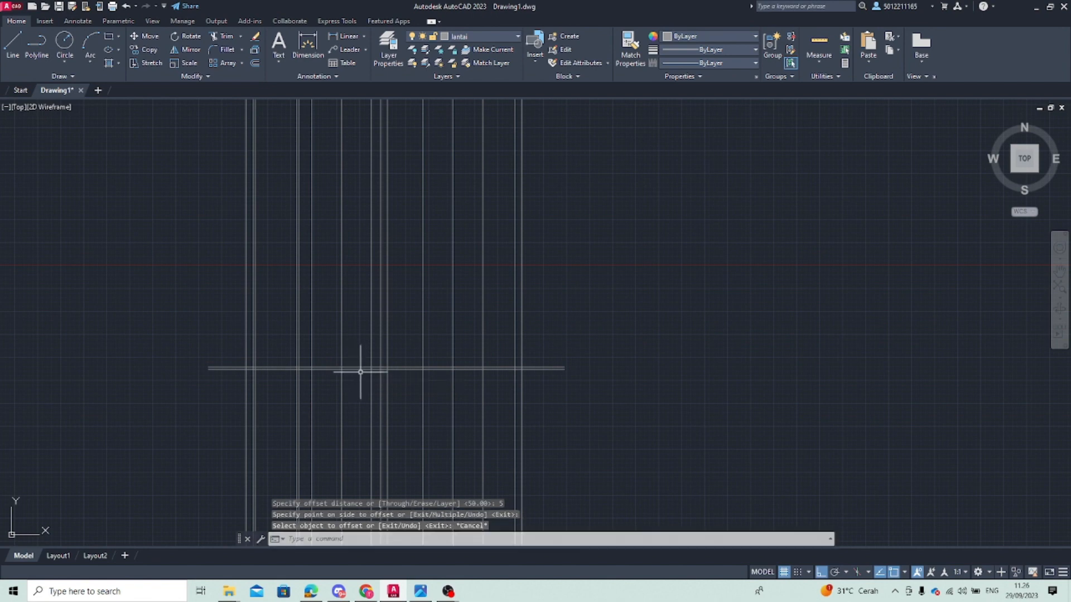
Offset the upper horizontal level line downward by a distance of 15 to add a third level line
click(401, 369)
scroll(402, 365, up, 3)
key(Escape)
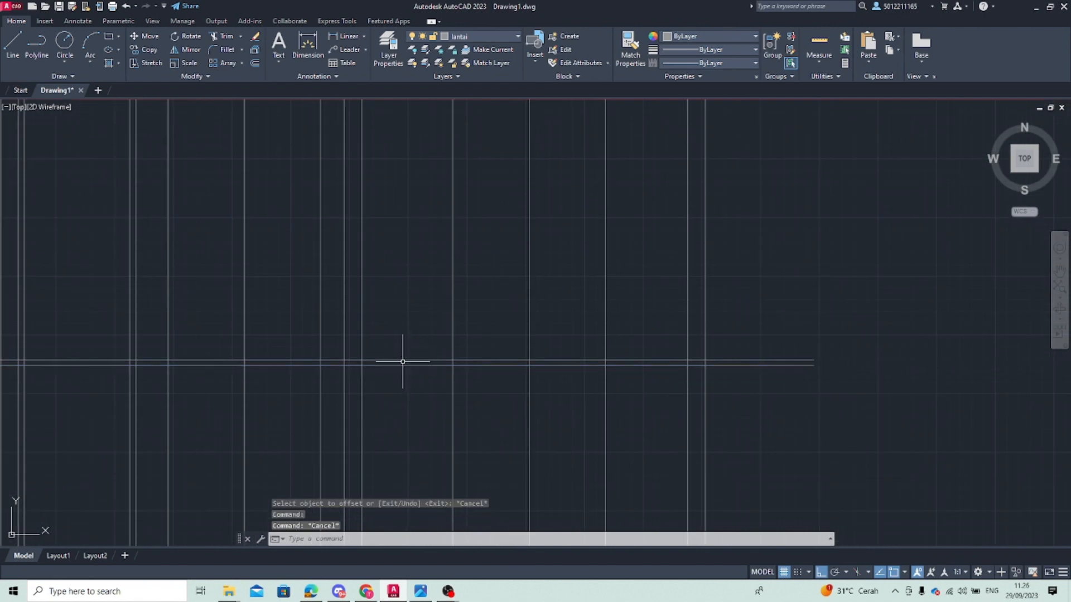
click(406, 360)
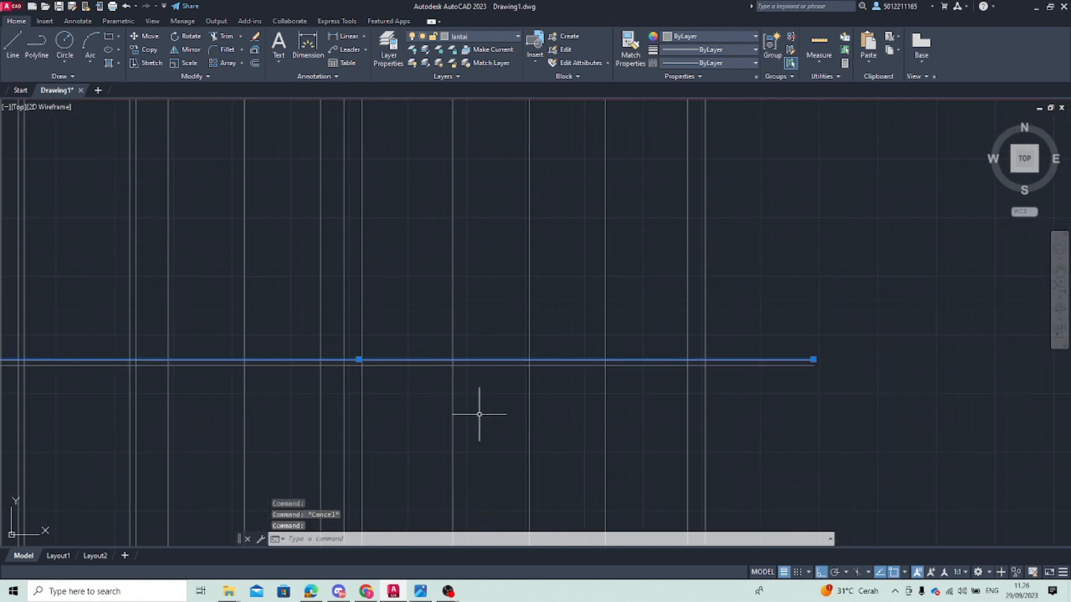
text(Of)
key(Return)
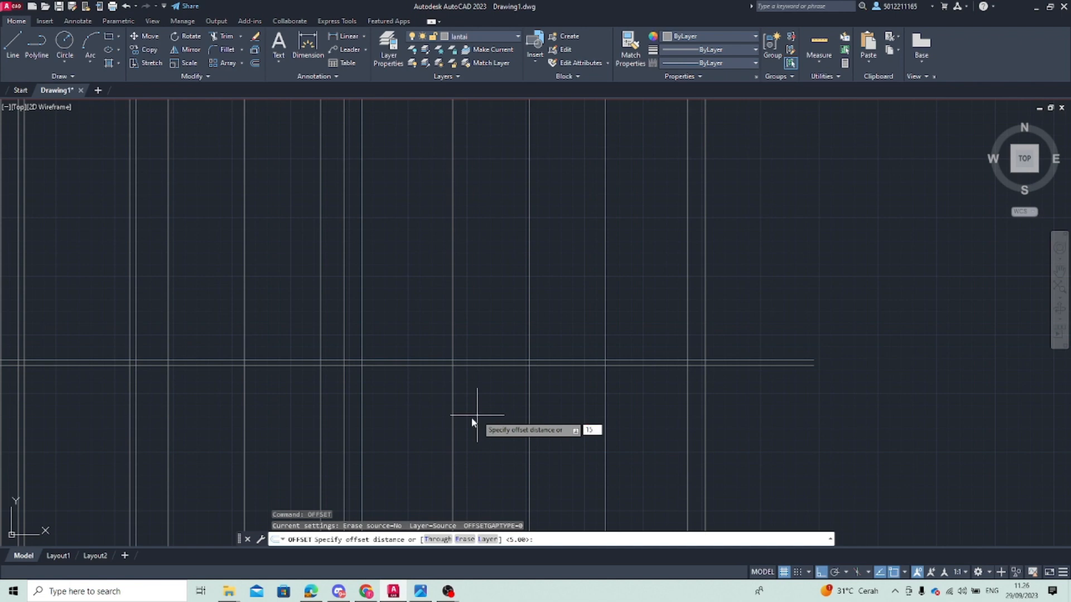
text(15)
key(Return)
click(469, 365)
click(471, 430)
key(Escape)
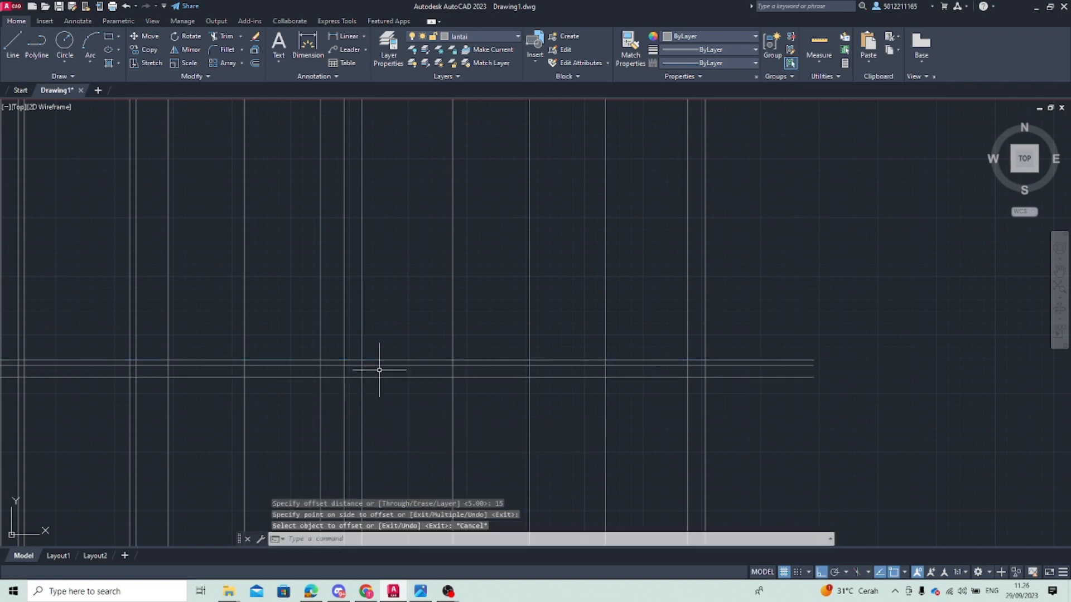
Trim away the eastern part of the middle horizontal line and cut the other two lines' ends back to the easternmost construction line
text(TR)
key(Return)
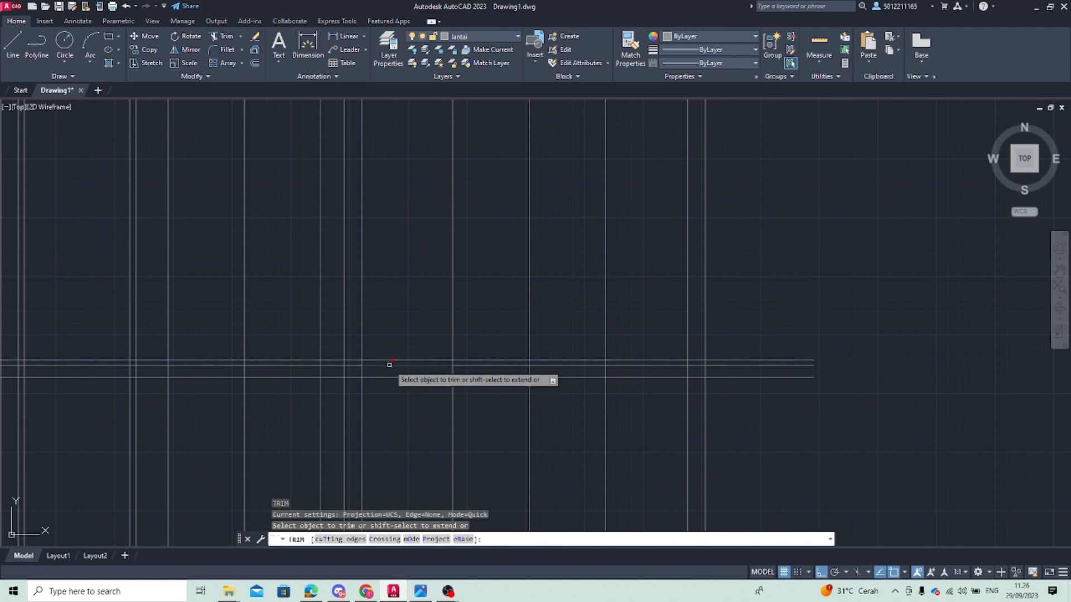
click(389, 364)
click(485, 366)
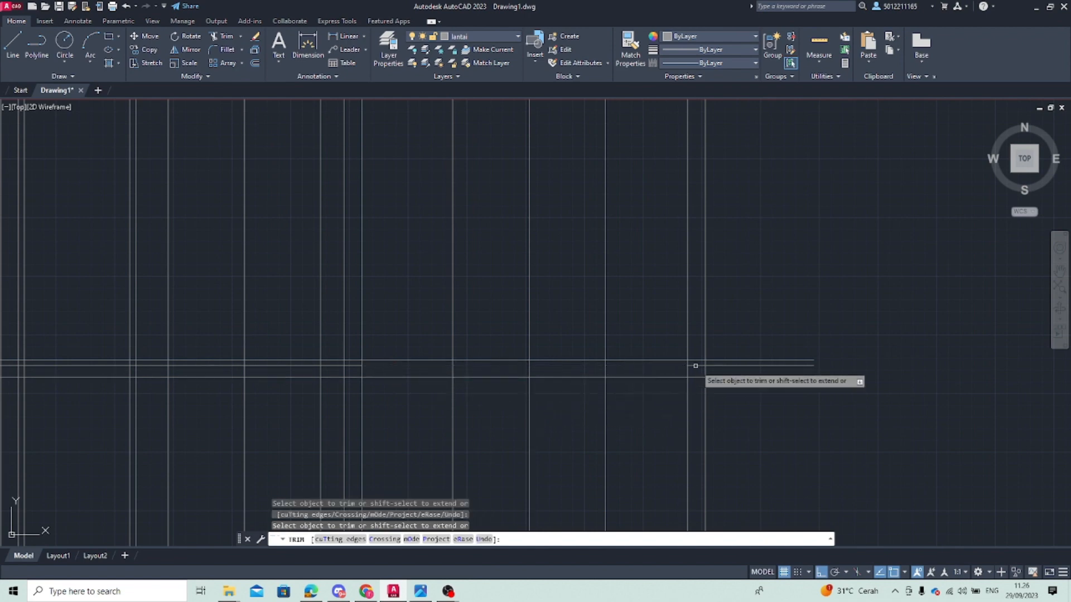
click(726, 366)
click(728, 361)
click(726, 373)
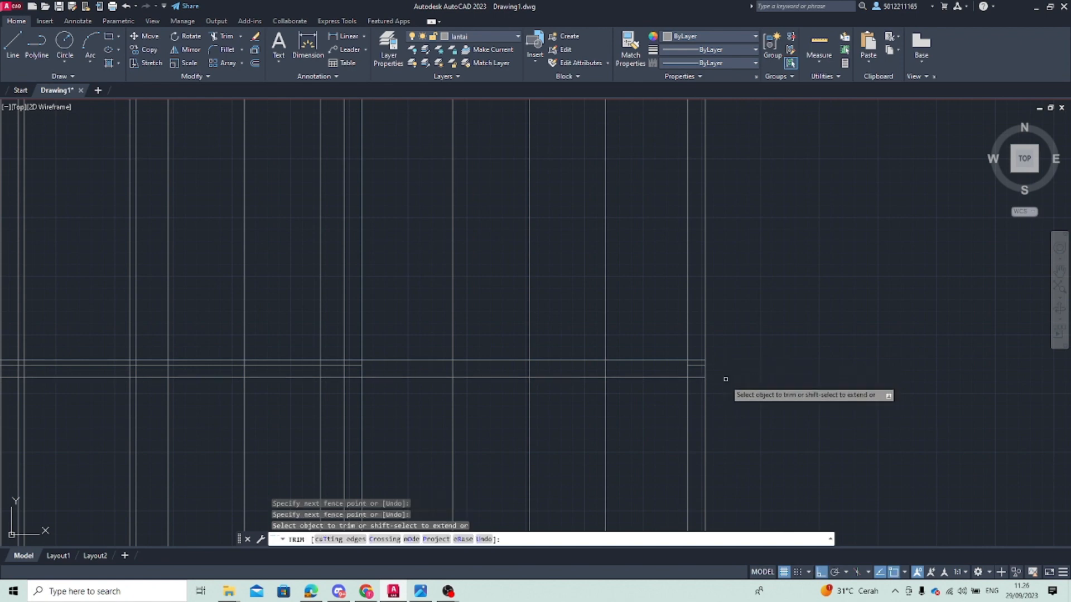
click(696, 377)
key(Return)
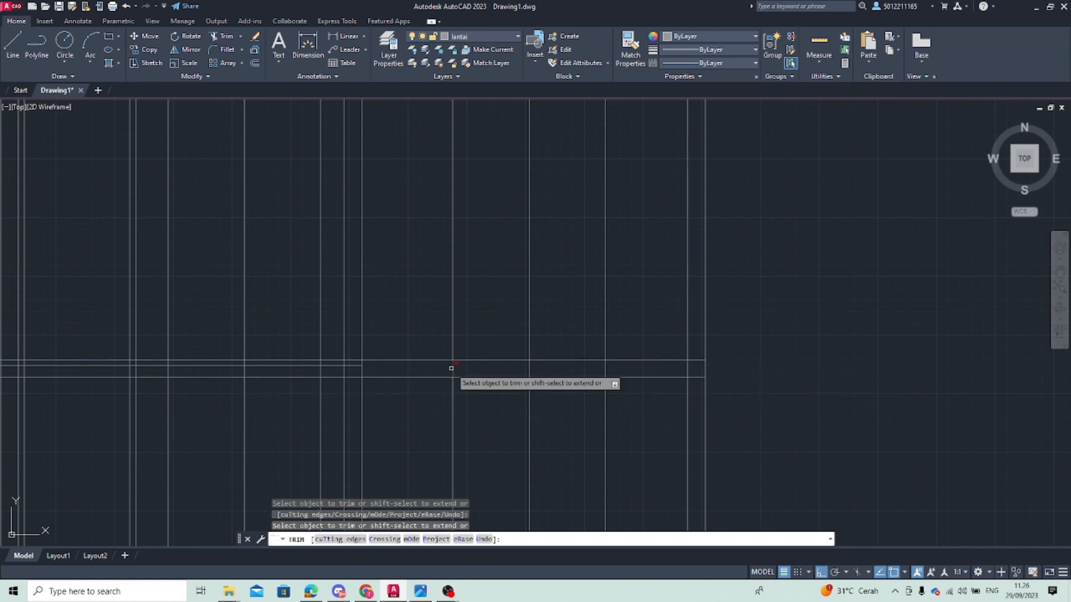
Trim the western ends of the three horizontal lines back to the westernmost vertical construction line and end trimming
middle_drag(55, 403, 222, 385)
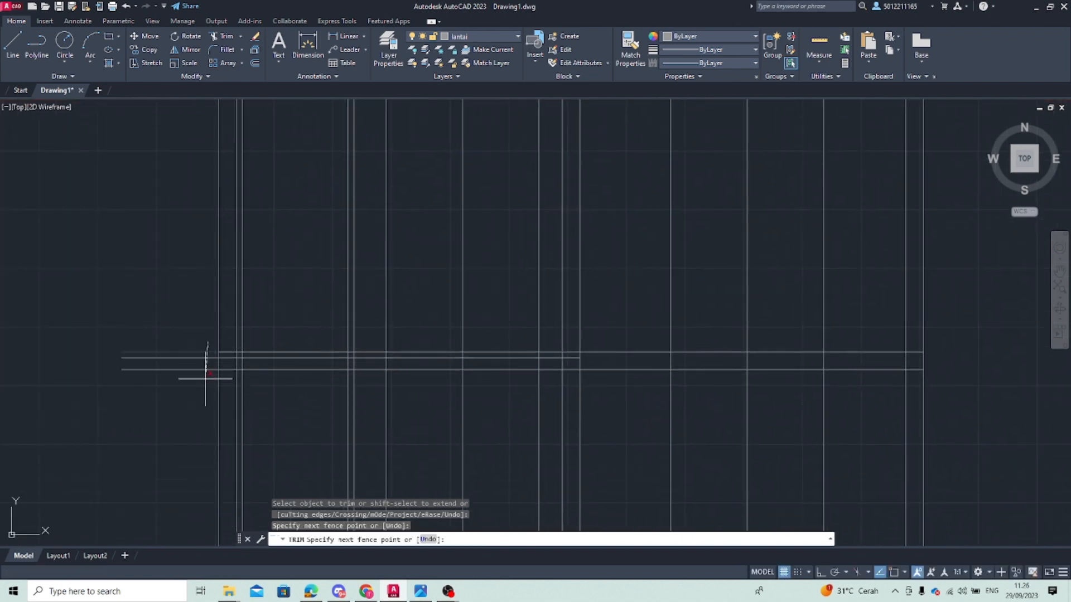
middle_drag(328, 394, 294, 416)
key(Escape)
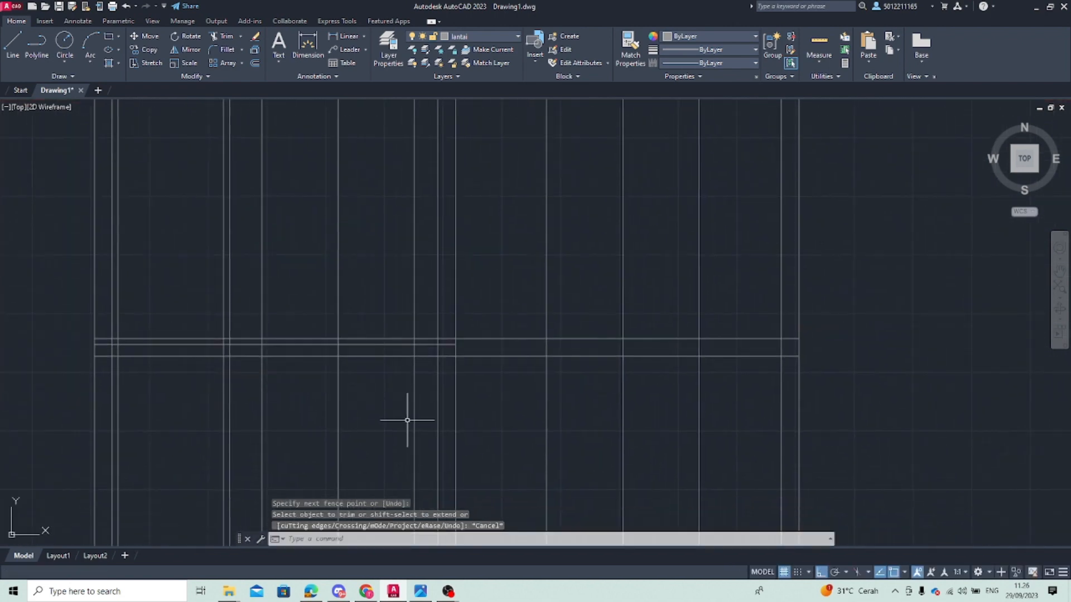
scroll(339, 301, down, 5)
scroll(241, 332, up, 5)
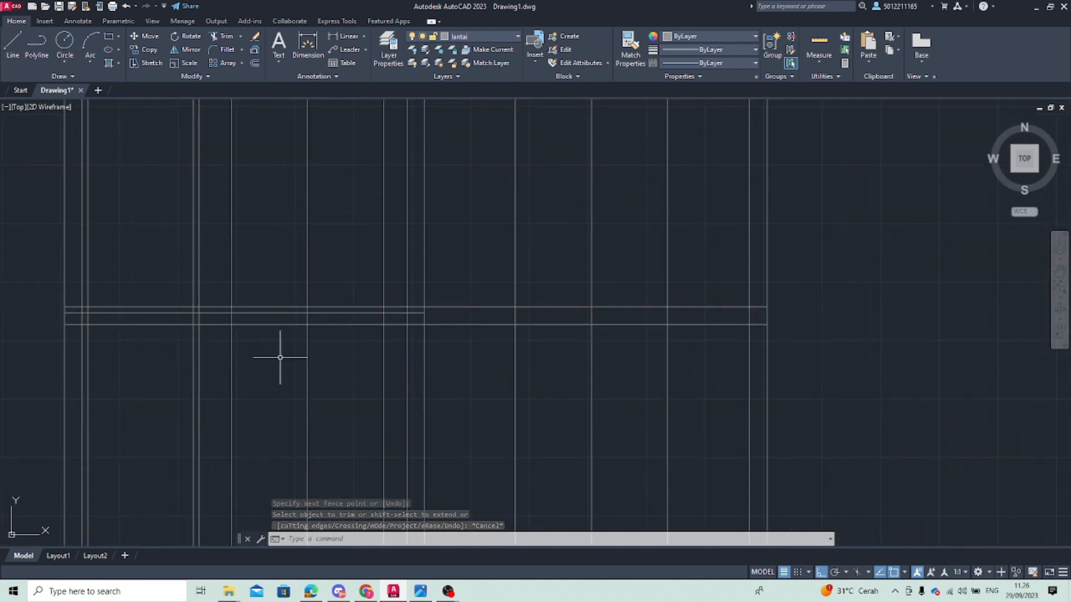
scroll(245, 356, down, 2)
scroll(146, 315, up, 2)
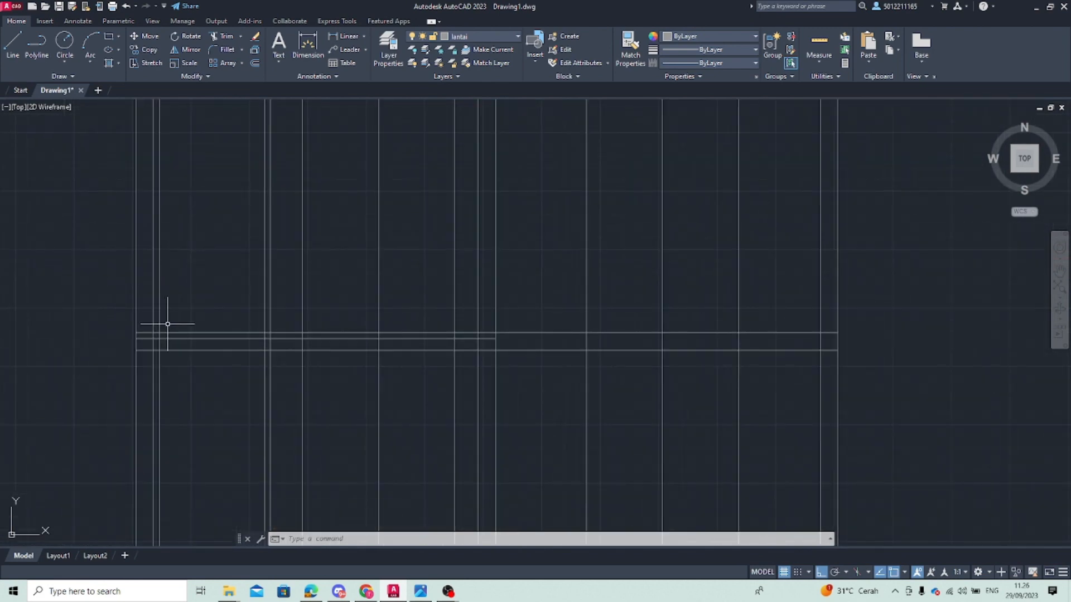
Draw a vertical line 250 long upward from where the third construction line from the west meets the upper horizontal line
scroll(168, 324, up, 2)
middle_drag(220, 310, 235, 410)
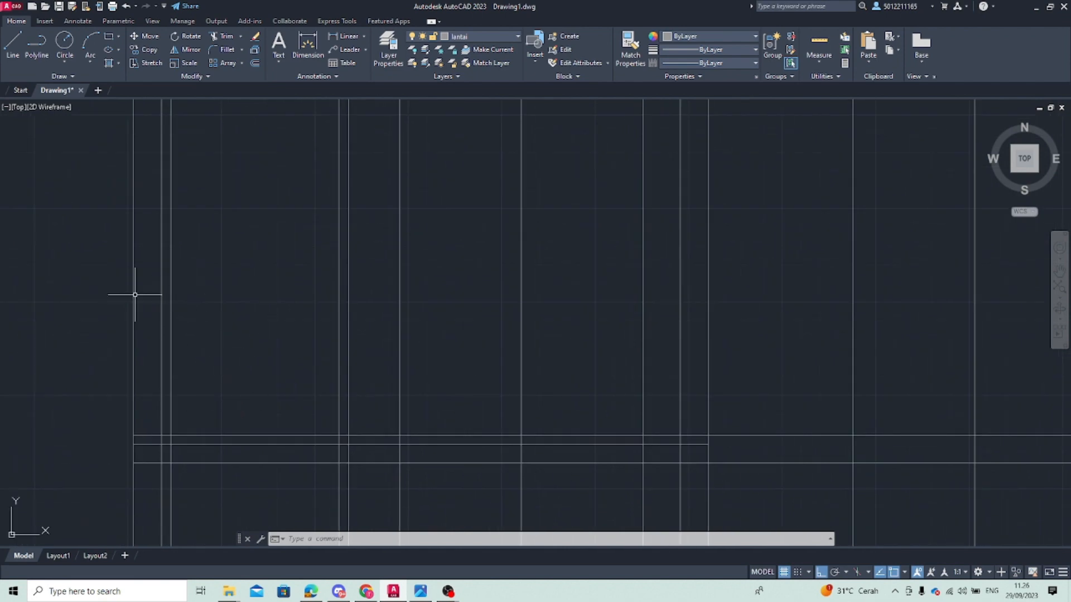
key(Escape)
key(Escape)
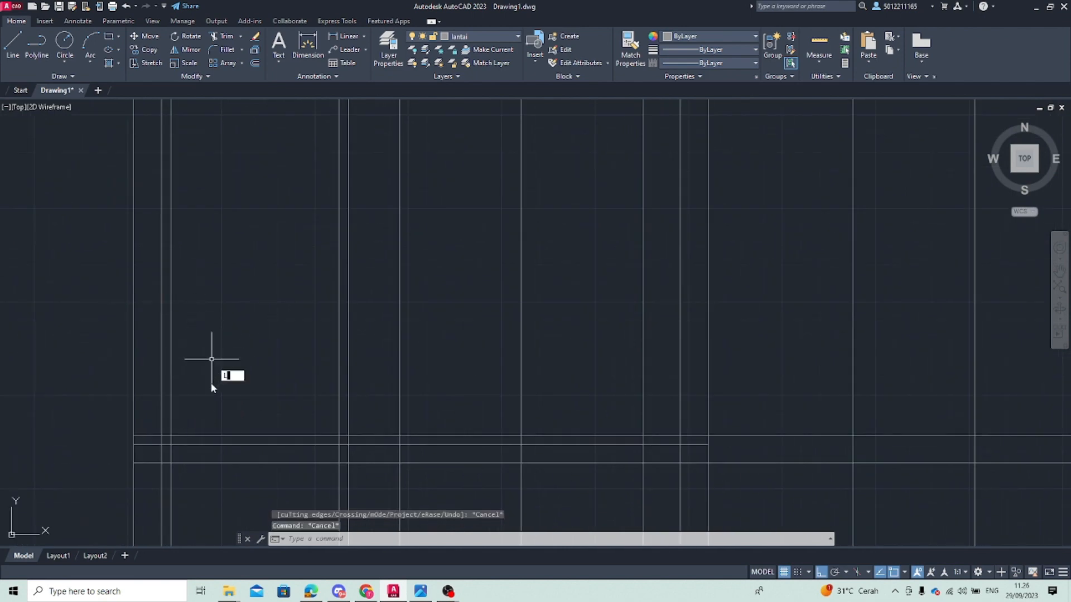
key(Return)
click(171, 435)
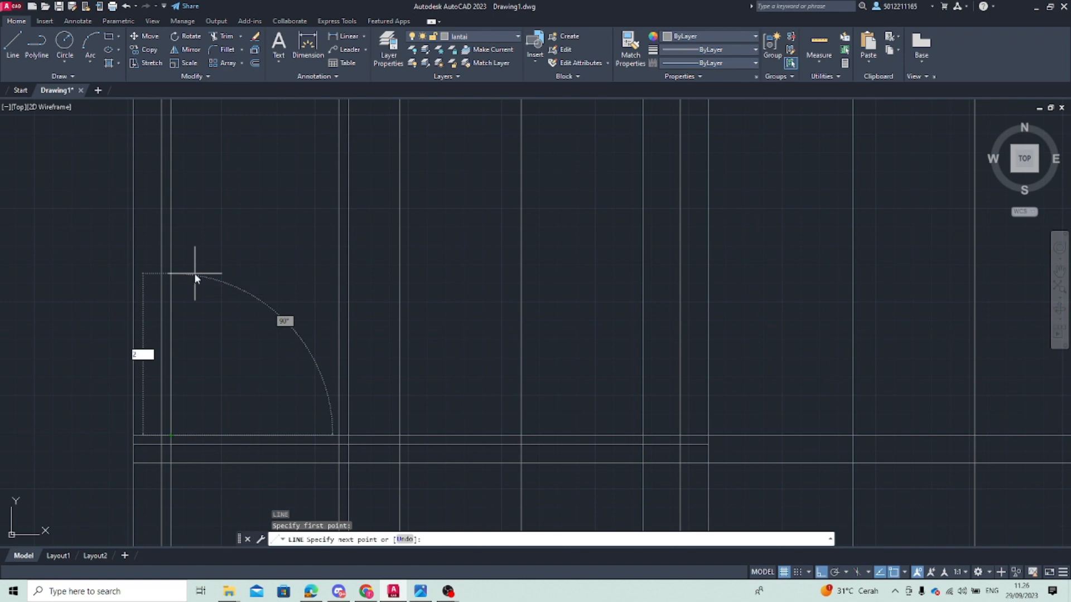
key(BackSpace)
text(250)
key(Return)
scroll(192, 273, down, 5)
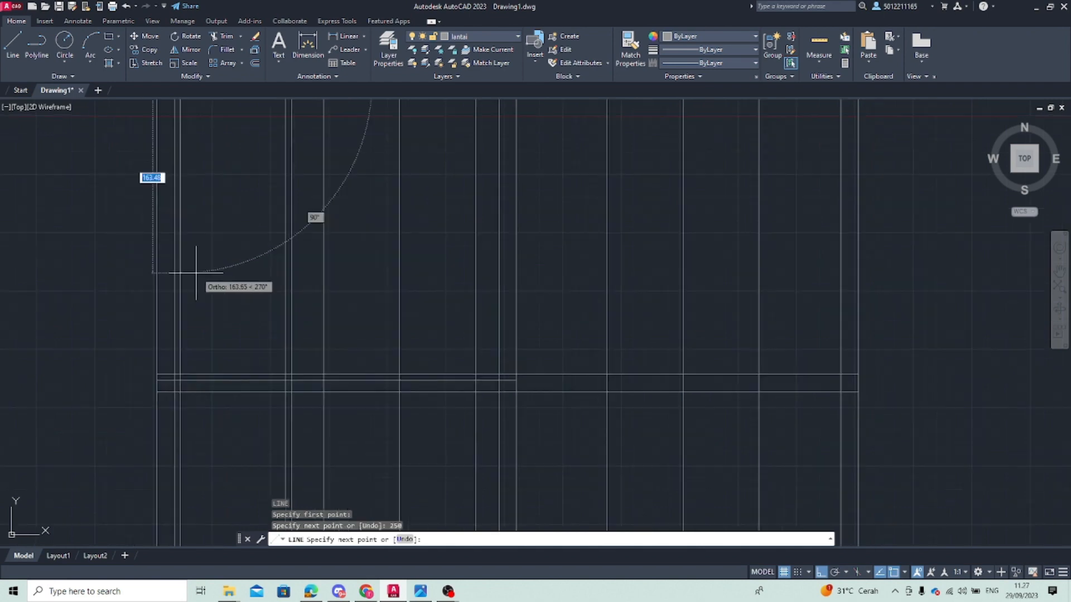
scroll(222, 215, up, 4)
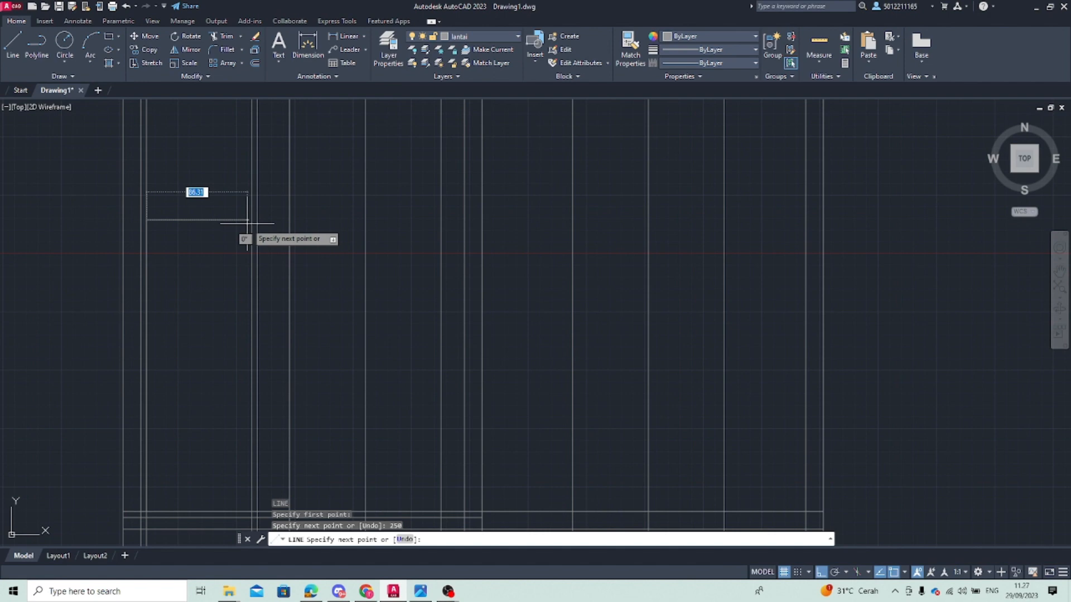
key(Escape)
Shorten the new vertical line by moving its top endpoint down 40
click(147, 310)
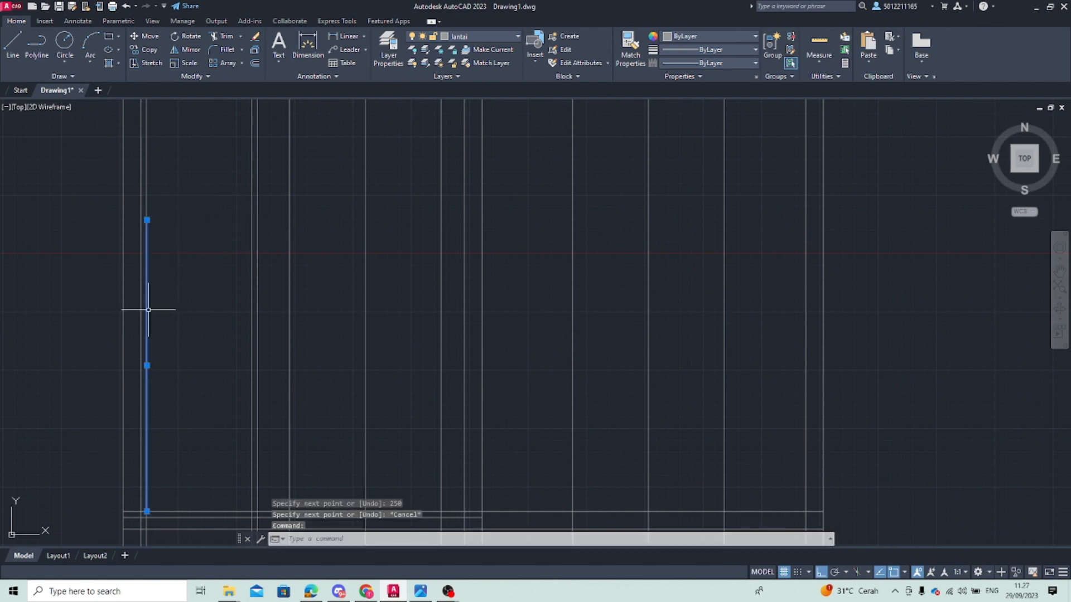
click(146, 220)
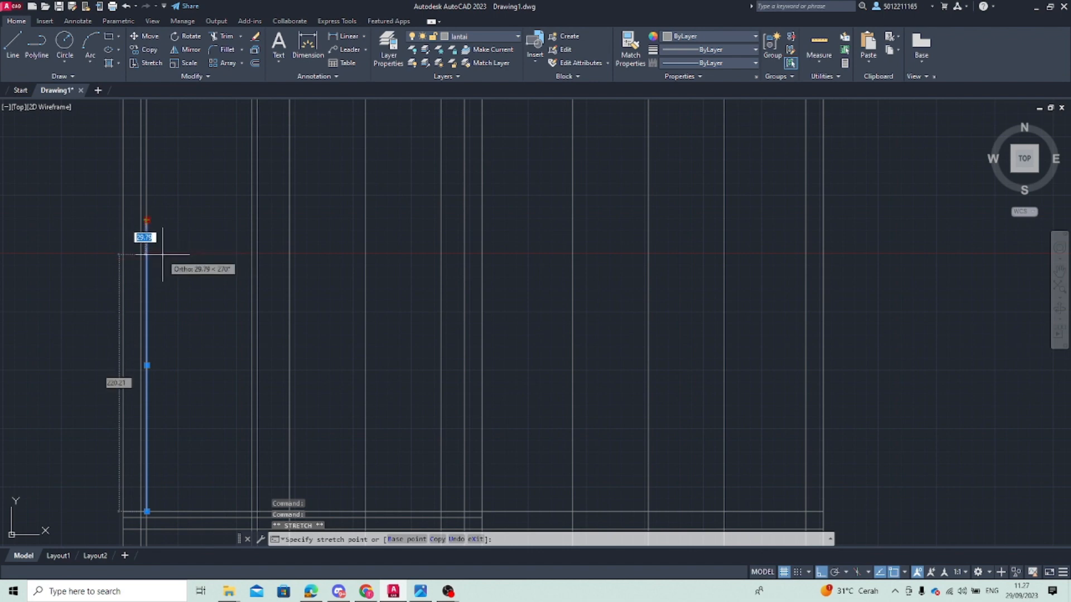
key(Return)
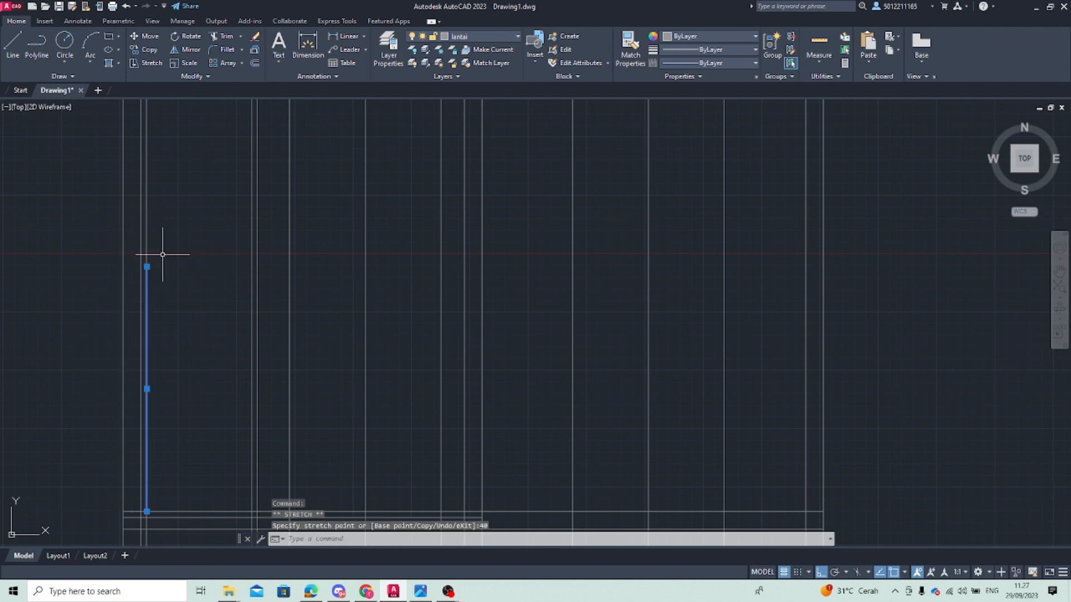
scroll(196, 306, up, 2)
key(Escape)
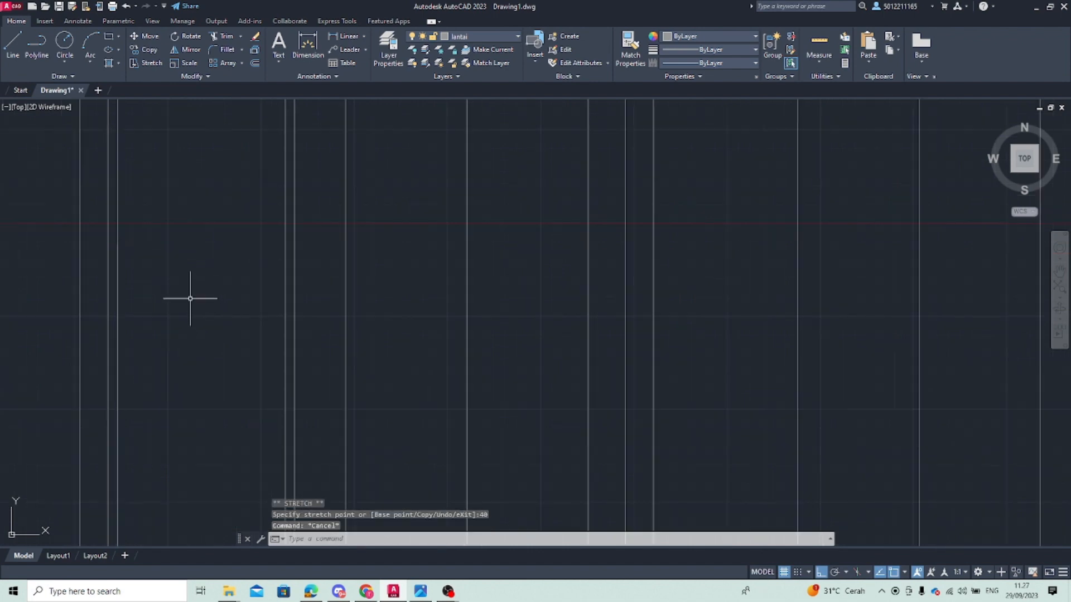
click(118, 269)
text(l)
key(Return)
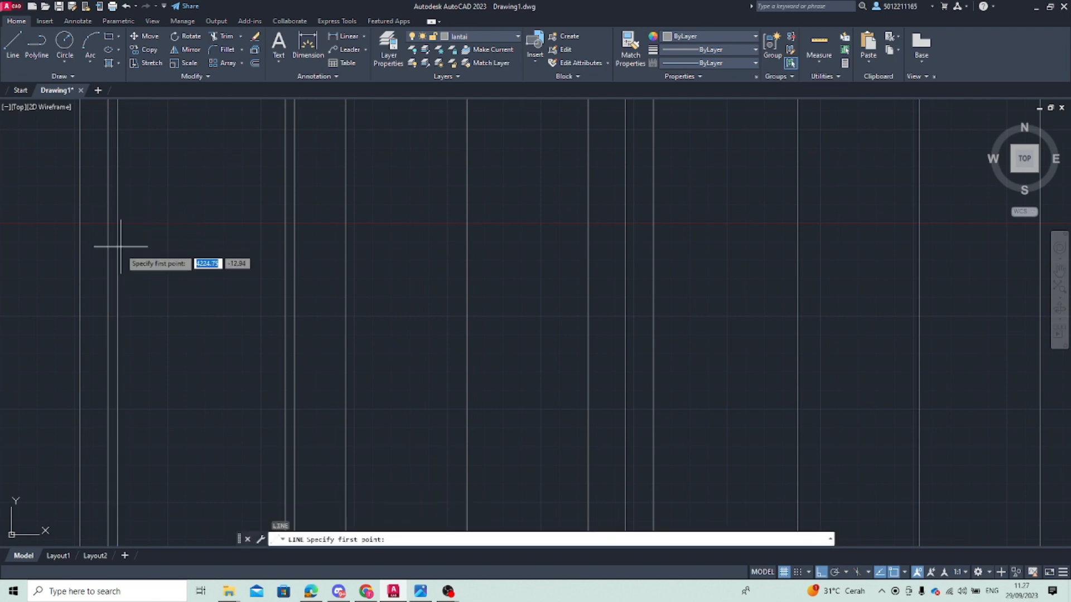
click(117, 244)
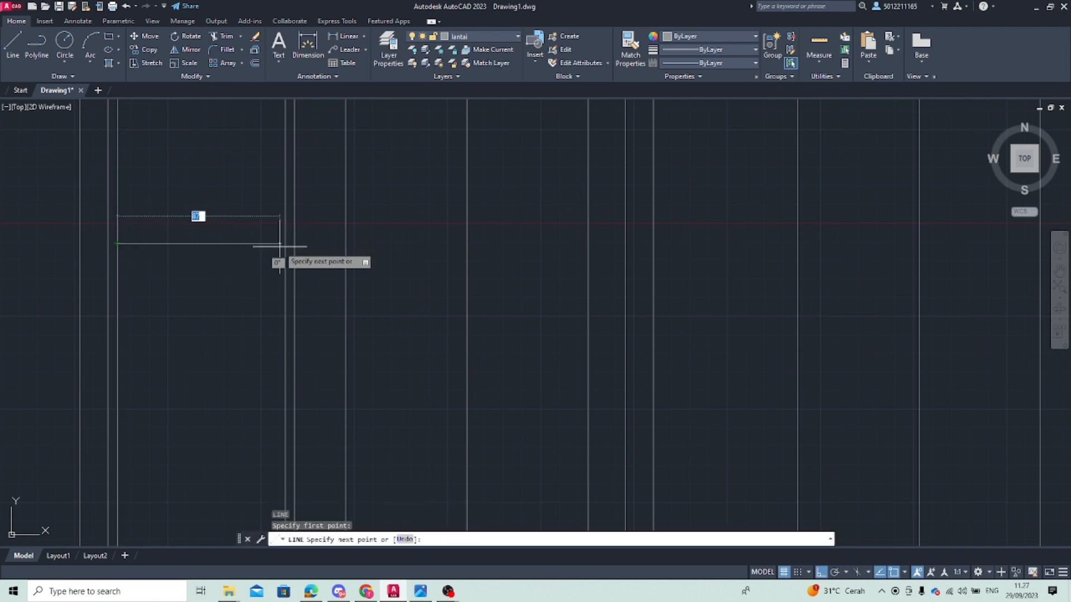
mouse_move(288, 359)
middle_down()
mouse_move(272, 314)
mouse_move(211, 302)
mouse_move(152, 223)
middle_up()
key(Escape)
Draw a vertical line 210 long upward from where the fourth construction line from the west meets the upper horizontal line
key(Return)
click(187, 422)
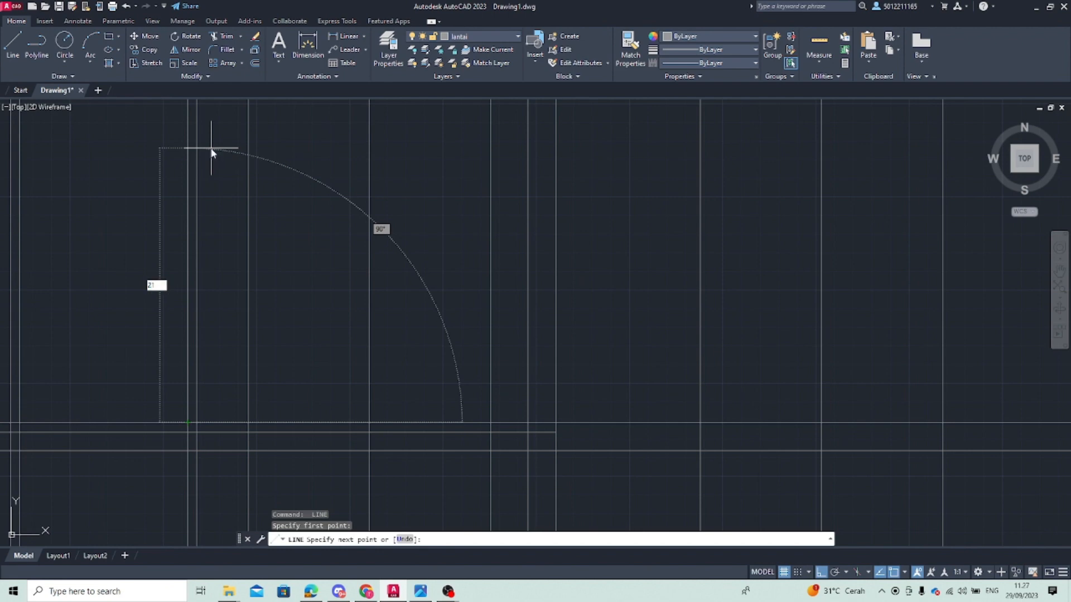
key(Return)
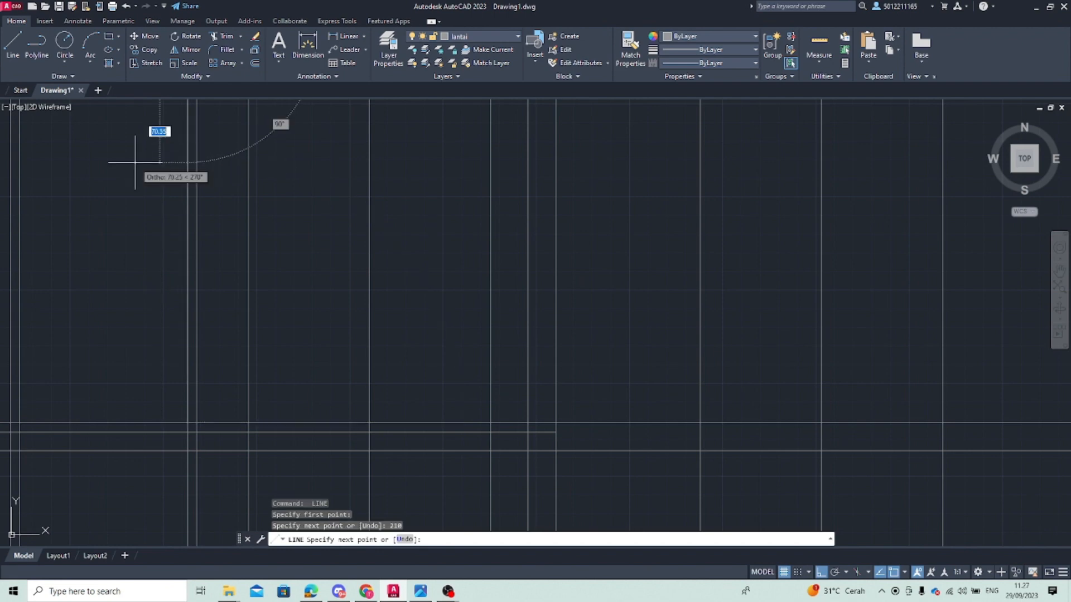
Draw the door outline's horizontal top edge from its side line across to the opposite vertical projection line
middle_drag(124, 164, 206, 446)
click(102, 341)
key(Escape)
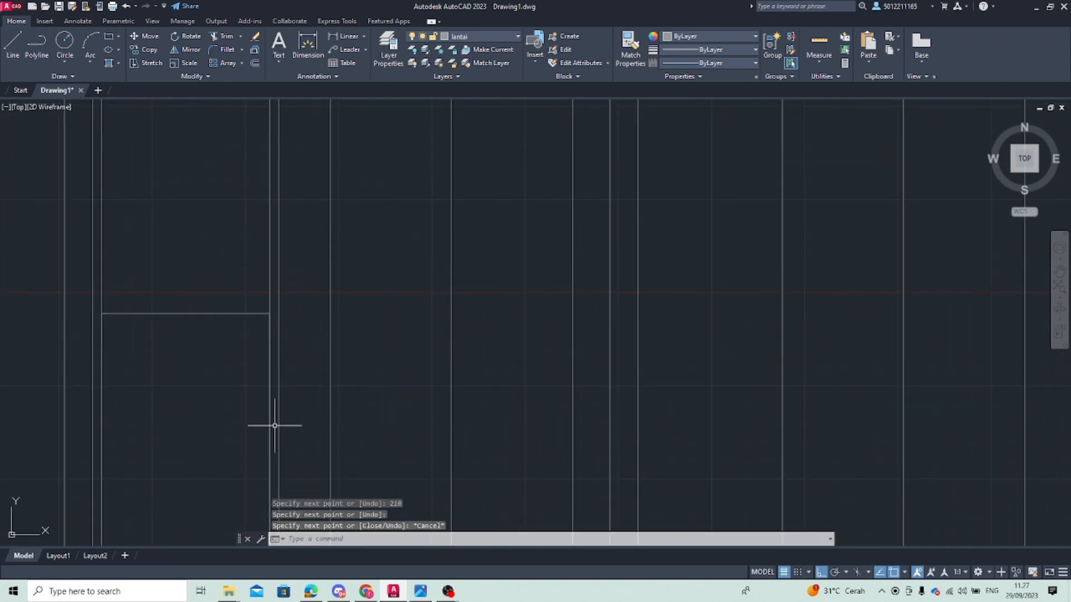
Try to draw the window's top edge level with the door top between its outer projection lines, and delete the line
middle_drag(275, 426, 175, 300)
scroll(139, 245, down, 2)
mouse_move(136, 252)
middle_down()
mouse_move(193, 250)
mouse_move(245, 316)
middle_up()
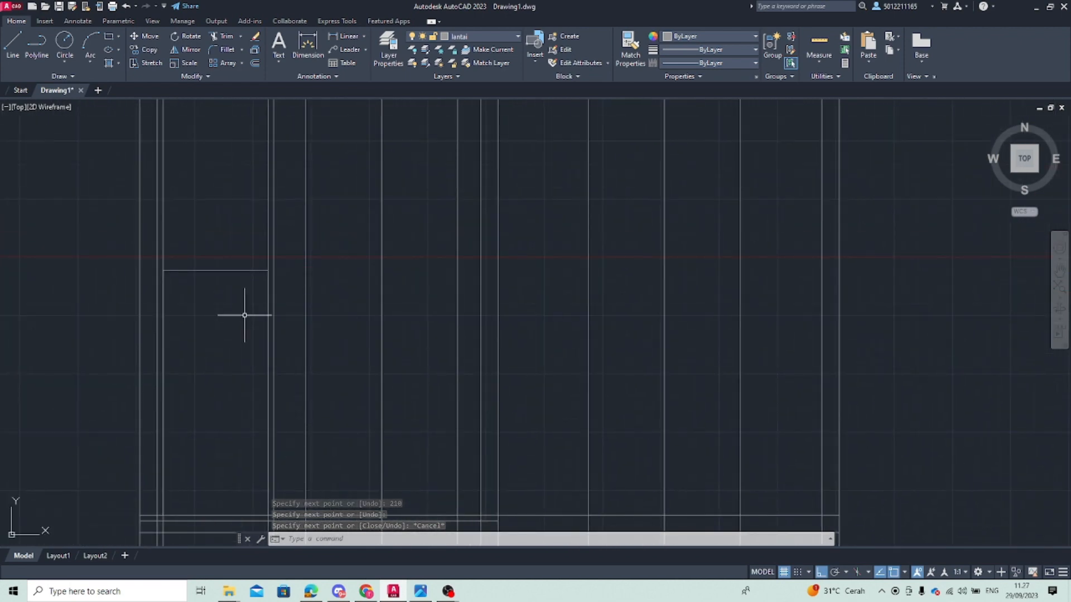
middle_drag(217, 377, 218, 314)
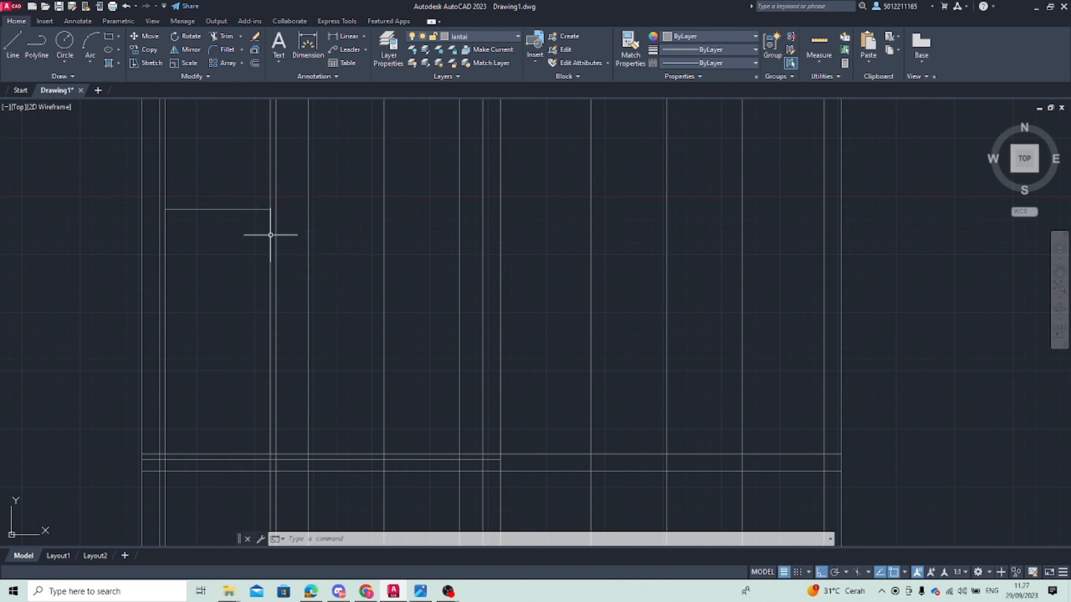
key(Return)
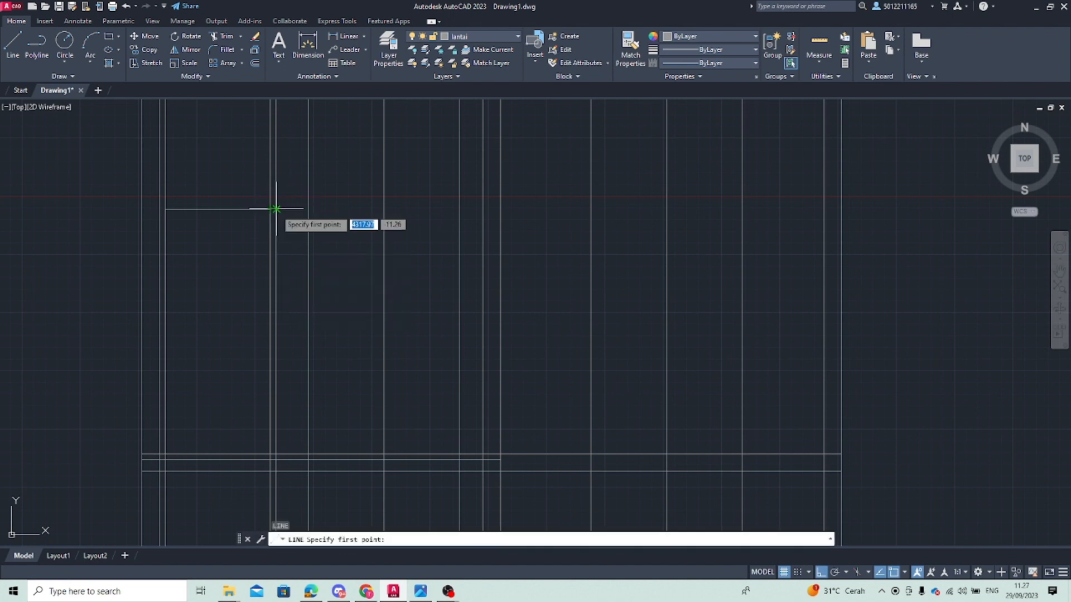
click(308, 208)
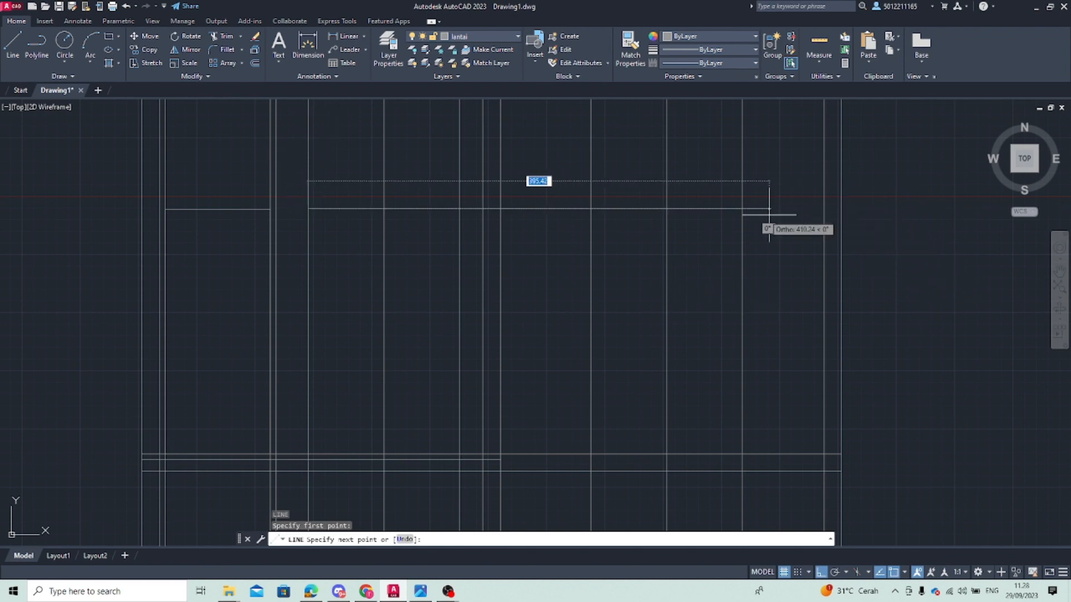
key(F8)
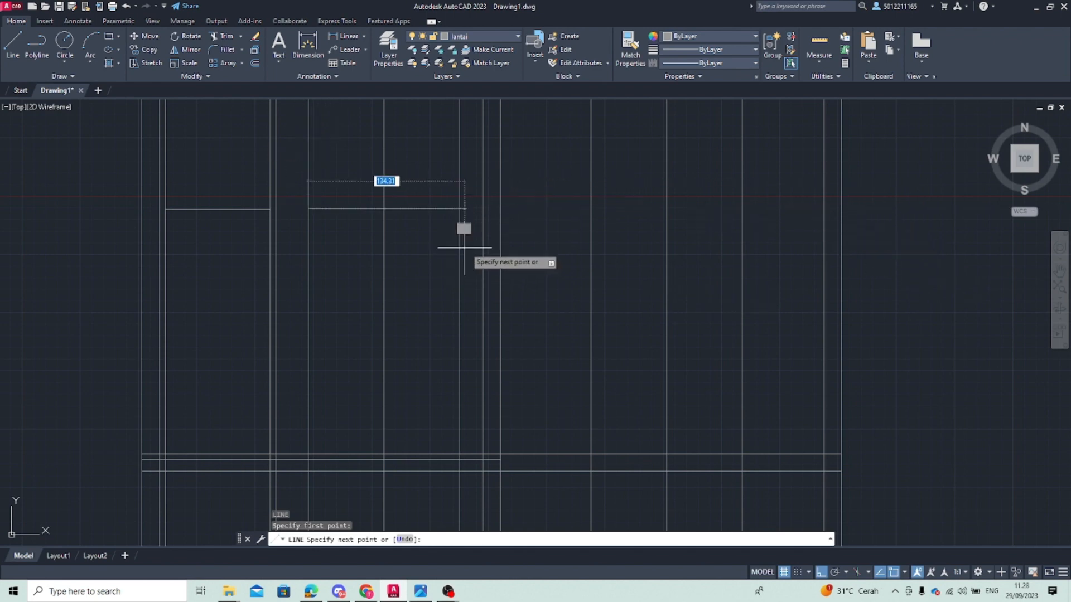
scroll(466, 219, up, 4)
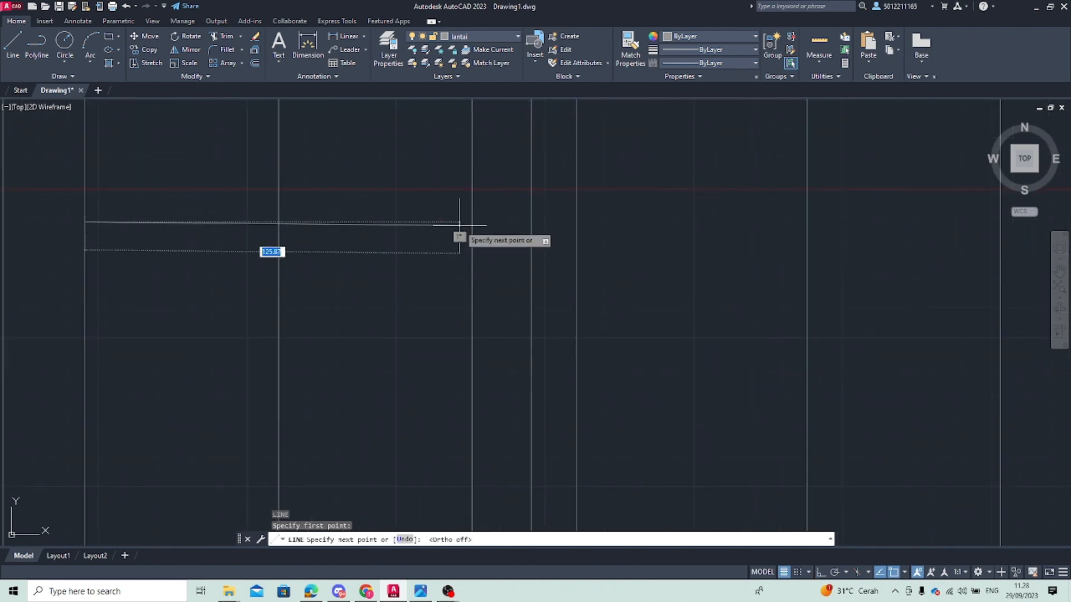
key(F8)
key(F8)
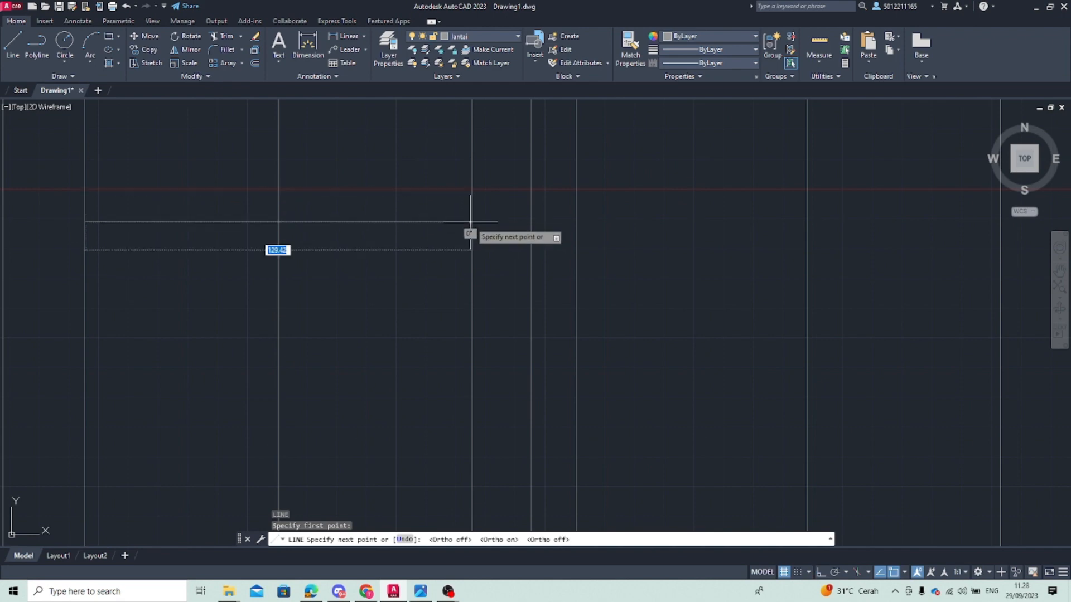
scroll(471, 233, down, 12)
middle_drag(470, 278, 459, 257)
scroll(460, 257, up, 6)
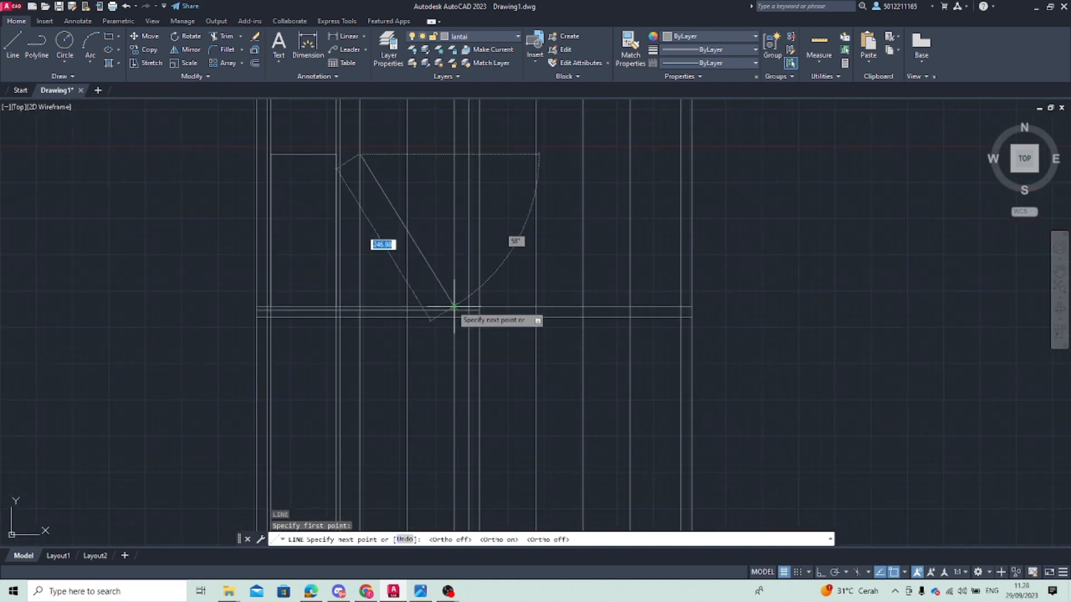
click(455, 153)
key(Escape)
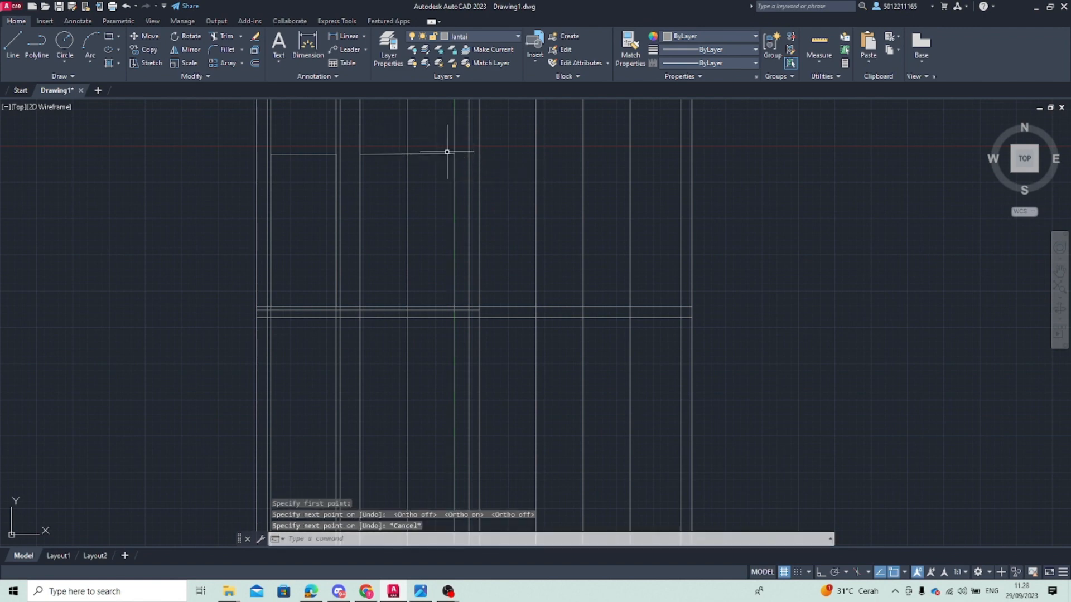
click(445, 153)
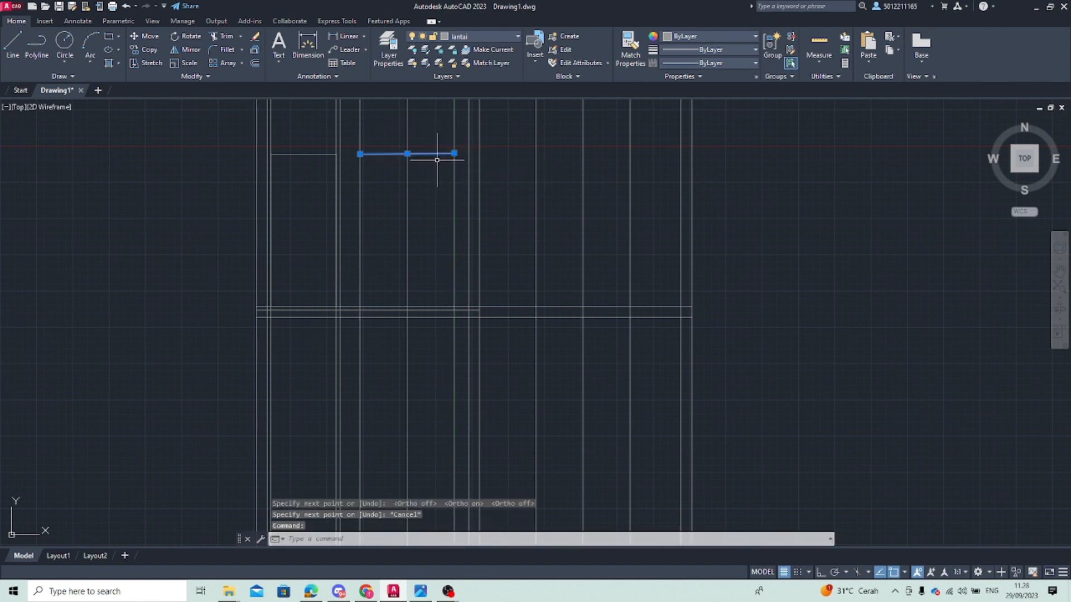
key(Delete)
Draw the window's horizontal top edge level with the door top, between the window's two outer vertical projection lines
key(Return)
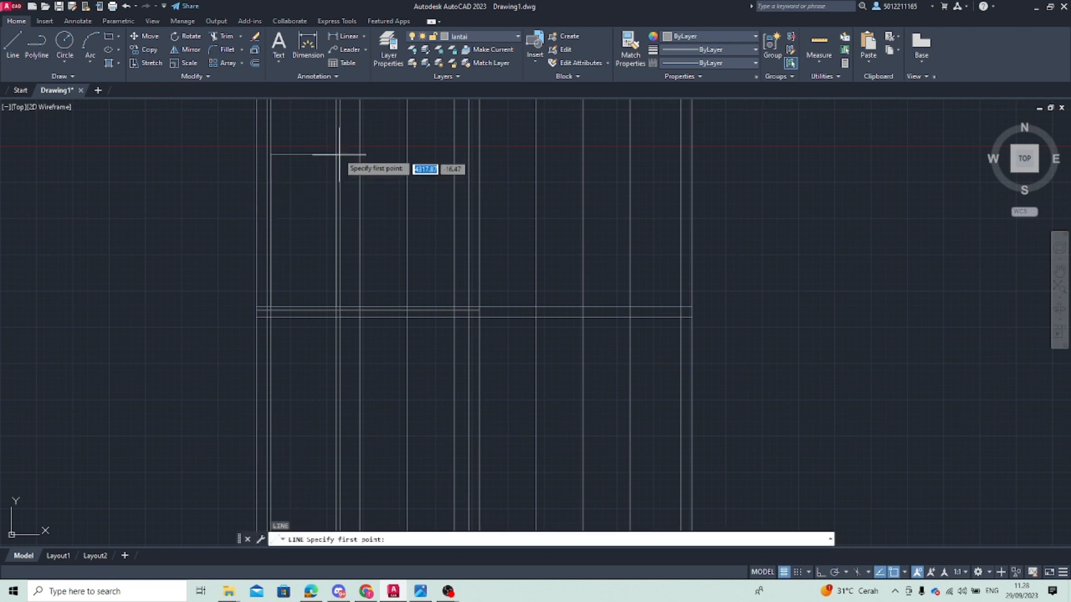
scroll(336, 153, up, 2)
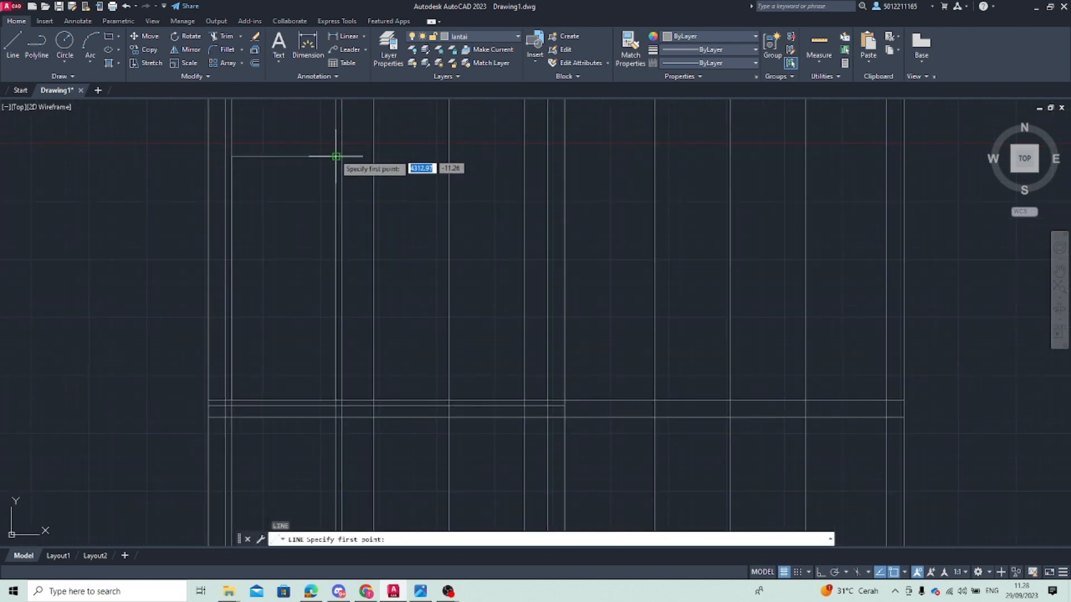
click(374, 157)
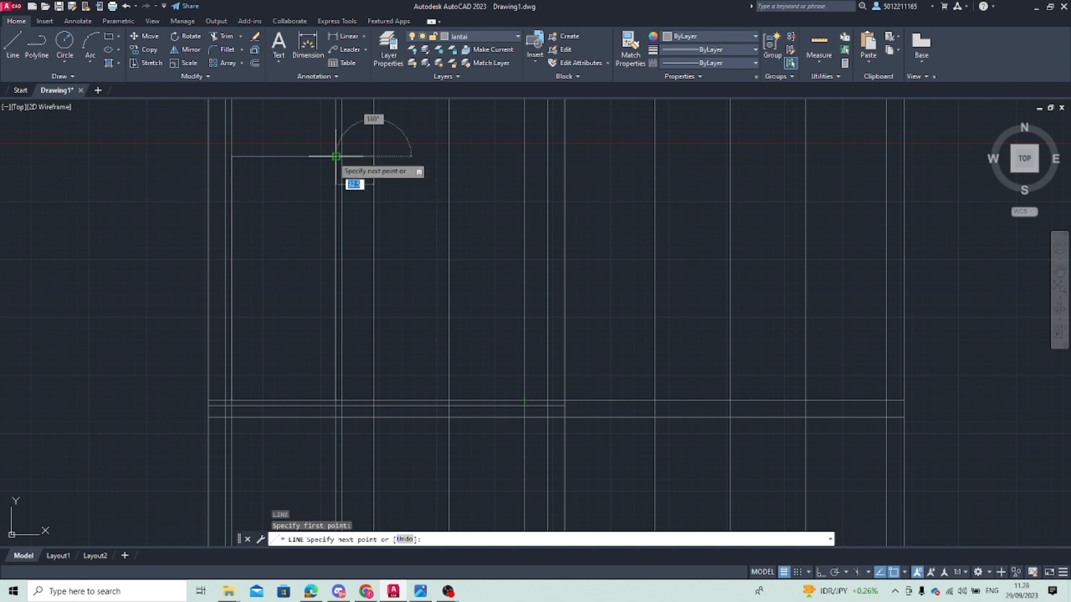
click(524, 157)
key(Escape)
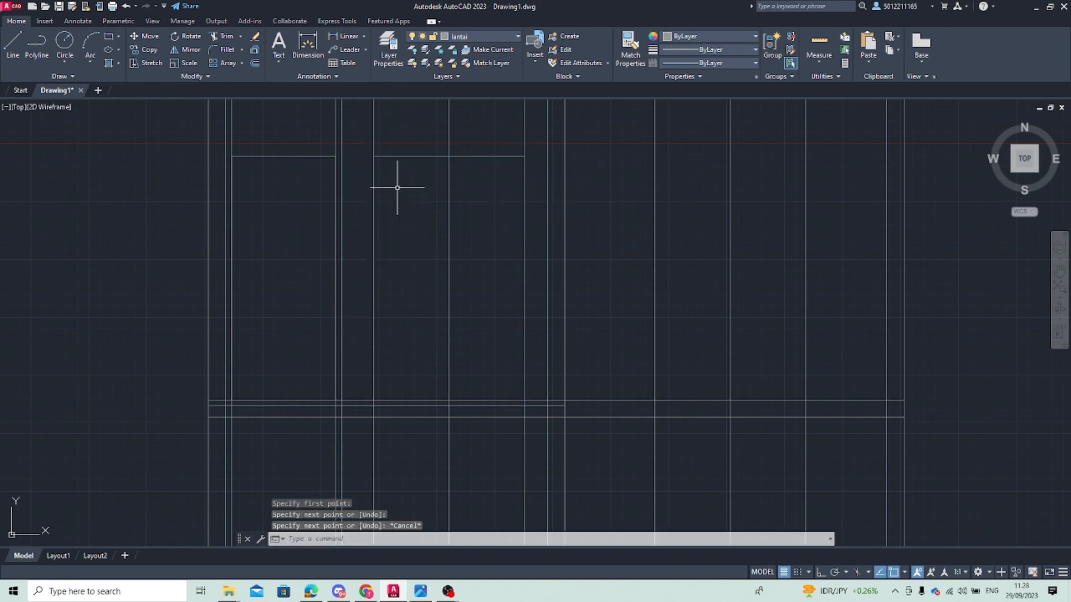
Draw the window's remaining sides: 150 down from the top edge's start, across to the opposite projection line, and up to the top edge
text(L)
key(Return)
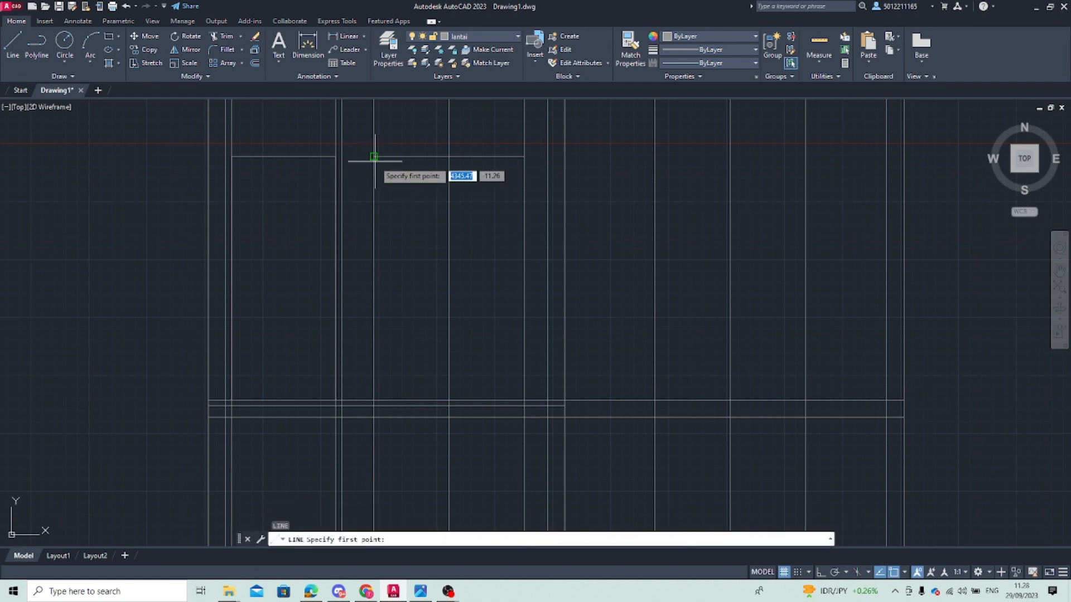
click(373, 157)
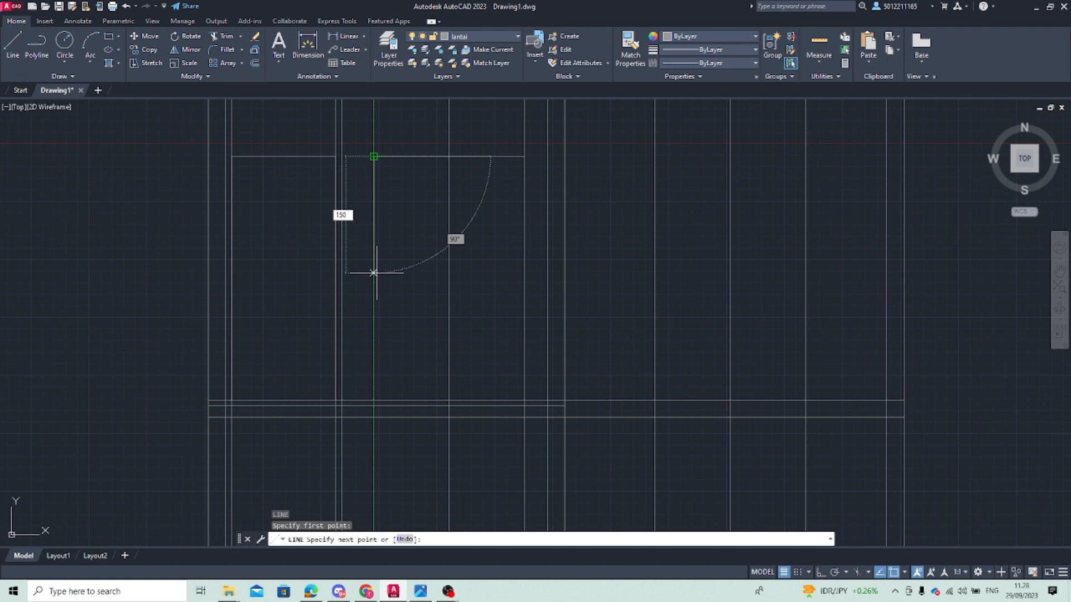
key(Return)
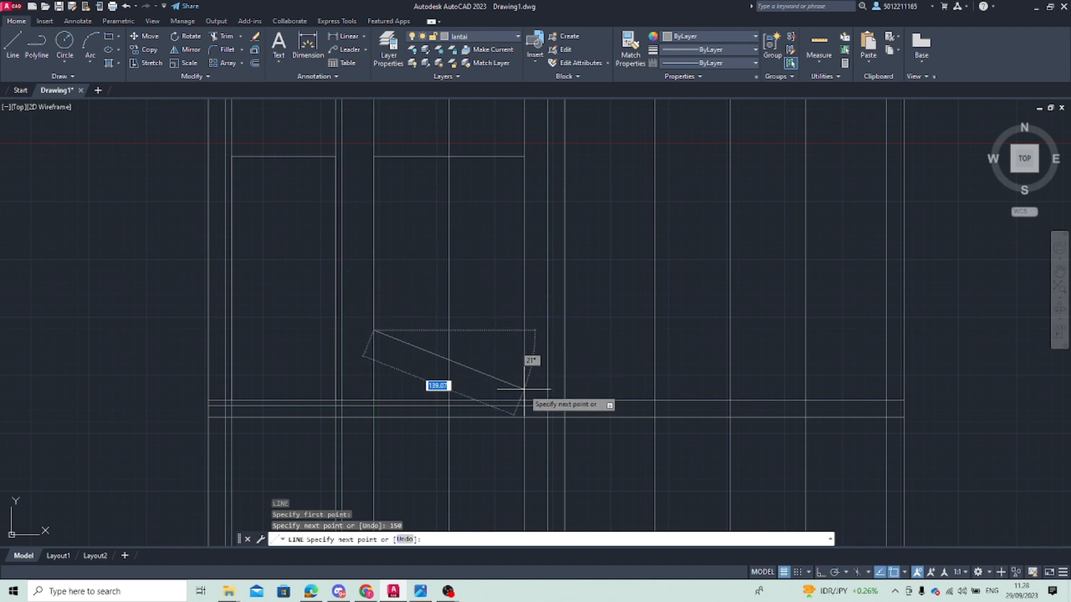
click(524, 330)
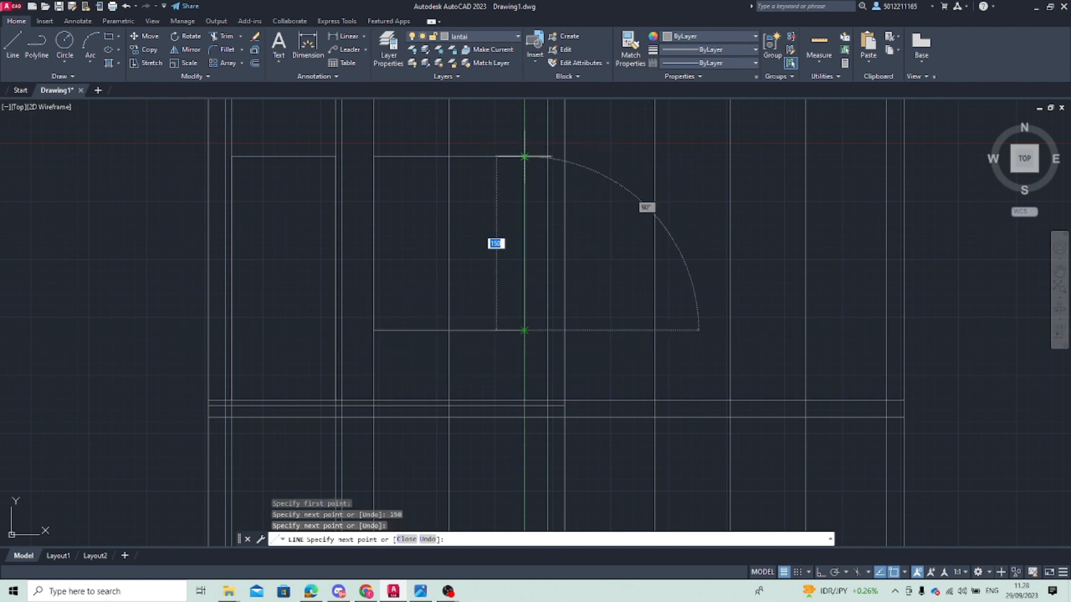
click(525, 156)
key(Escape)
Trim all vertical projection lines that extend below the lowest horizontal ground line of the elevation
scroll(439, 312, down, 3)
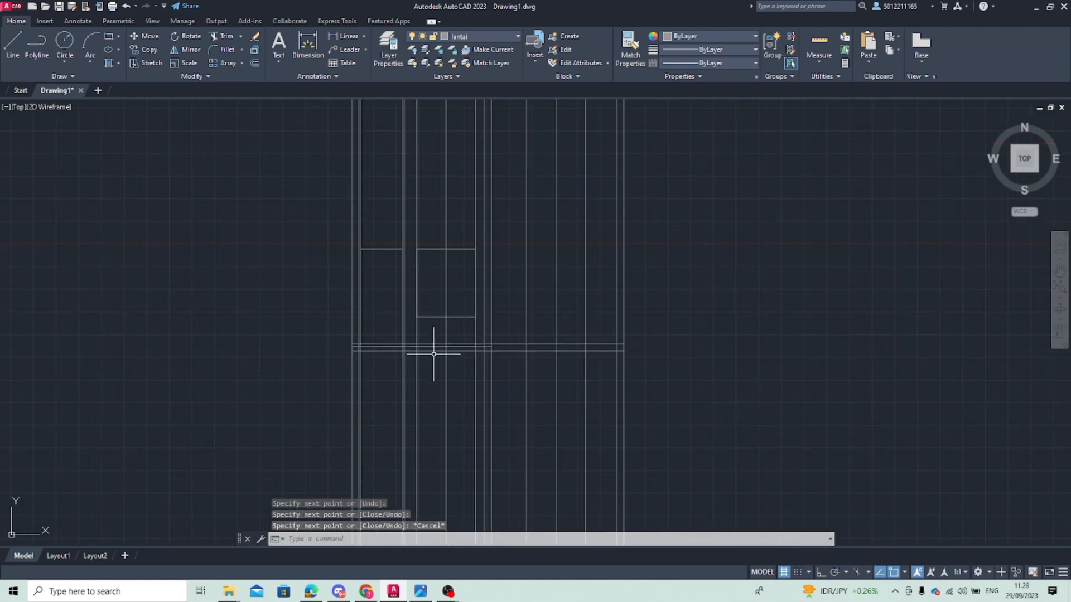
text(tr)
key(space)
drag(247, 403, 818, 420)
middle_drag(486, 281, 410, 363)
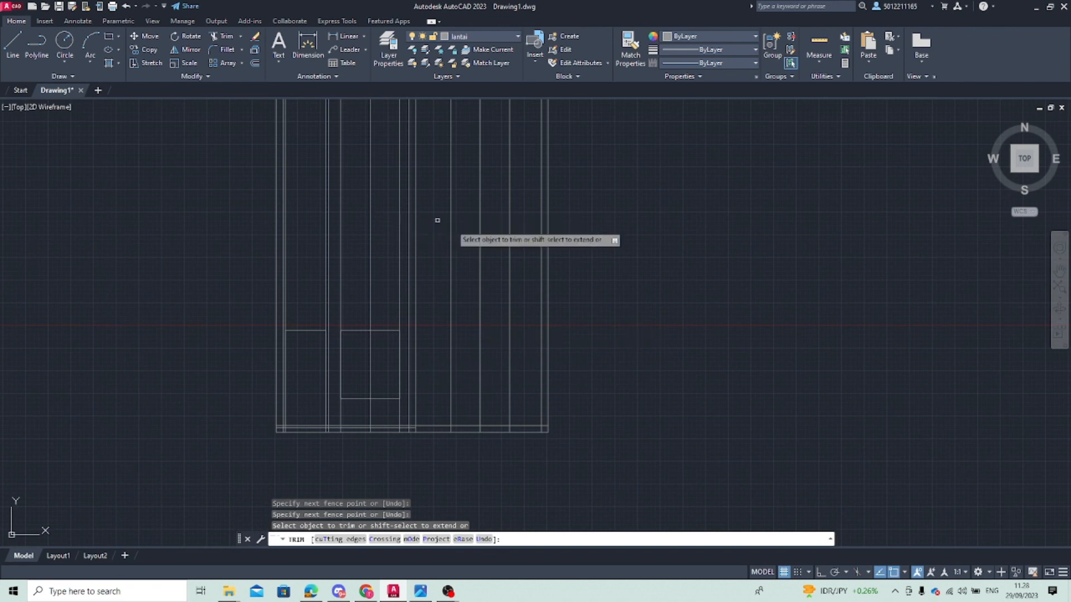
scroll(375, 318, down, 4)
key(Escape)
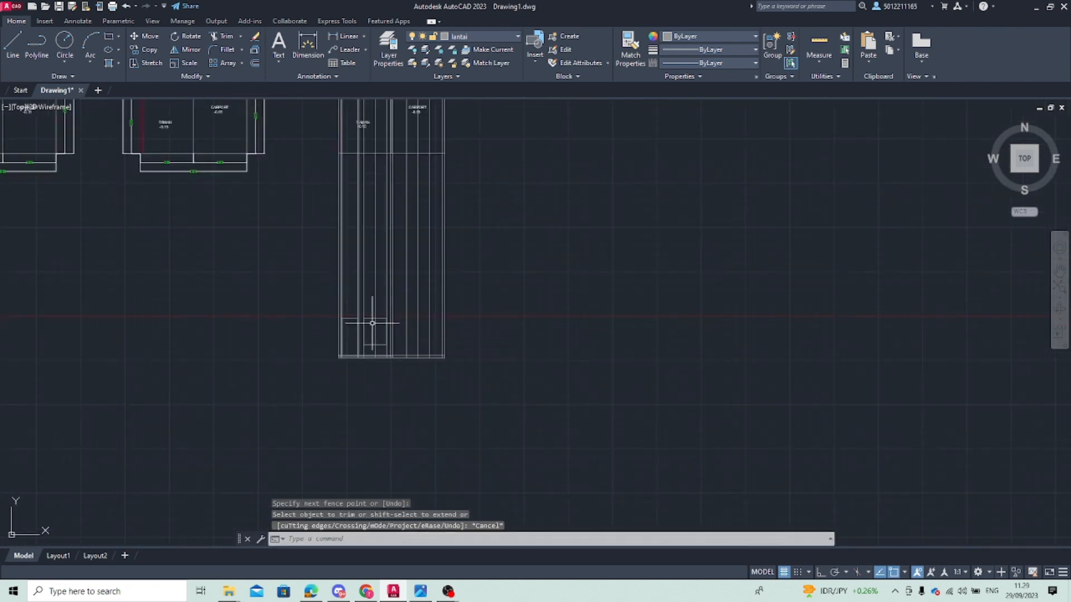
Trim the two vertical projection lines above the door's top edge so the door outline ends there
scroll(372, 323, up, 4)
scroll(296, 362, up, 6)
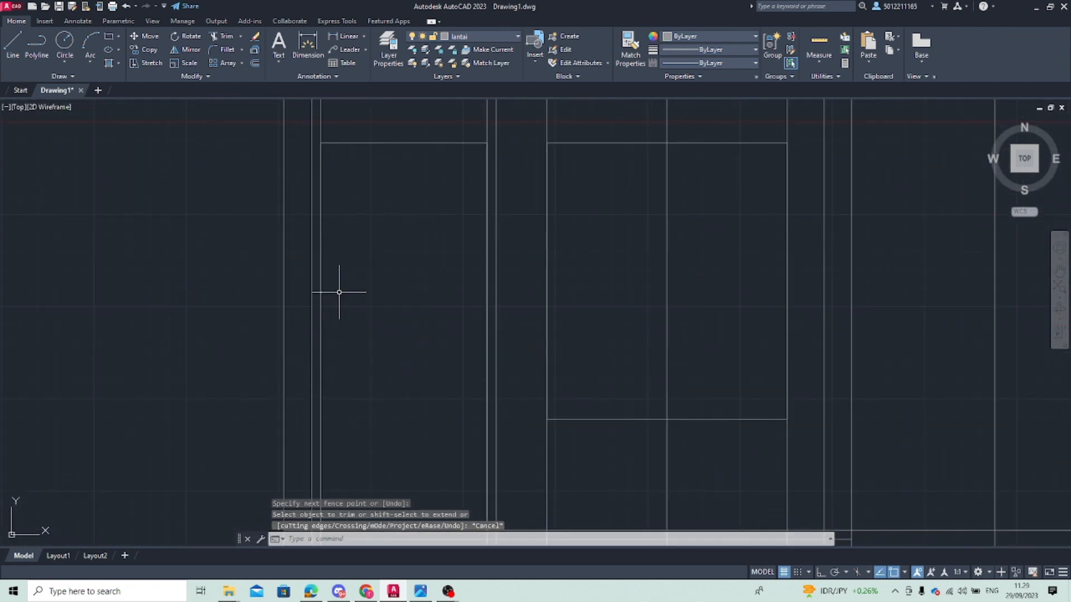
middle_drag(334, 246, 328, 332)
text(tr)
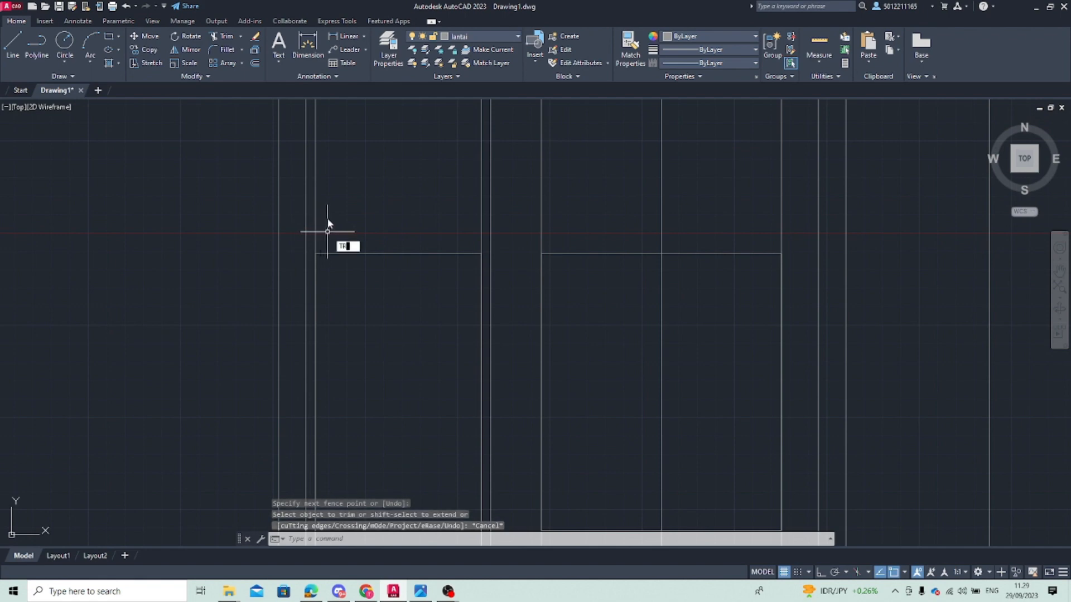
key(space)
click(315, 226)
click(480, 216)
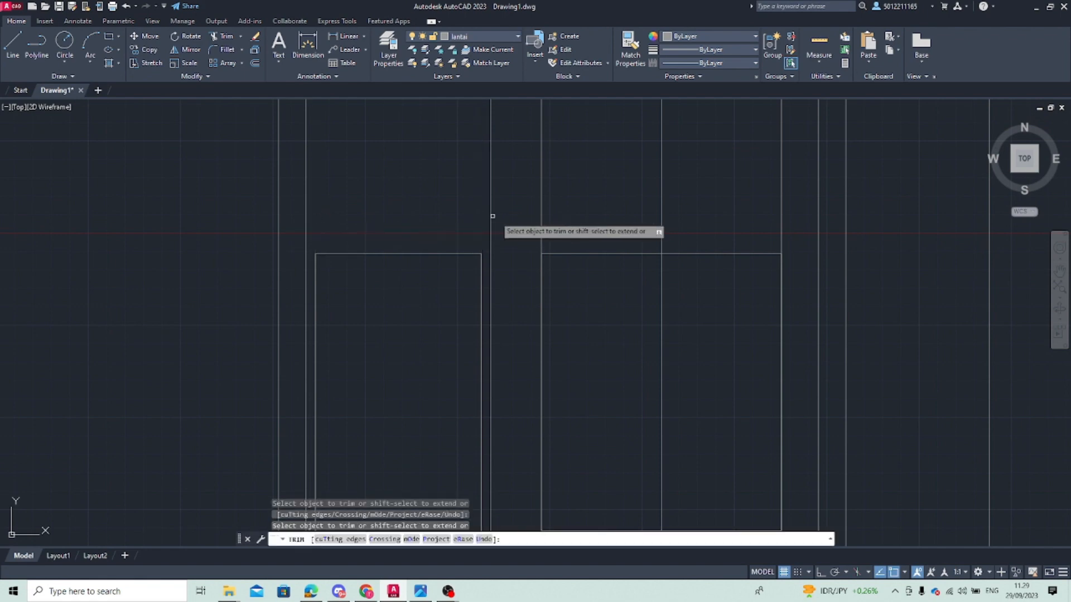
Examine the elevation's base lines and trace the projection lines up to the terrace, garden and carport in the floor plan
scroll(480, 279, down, 3)
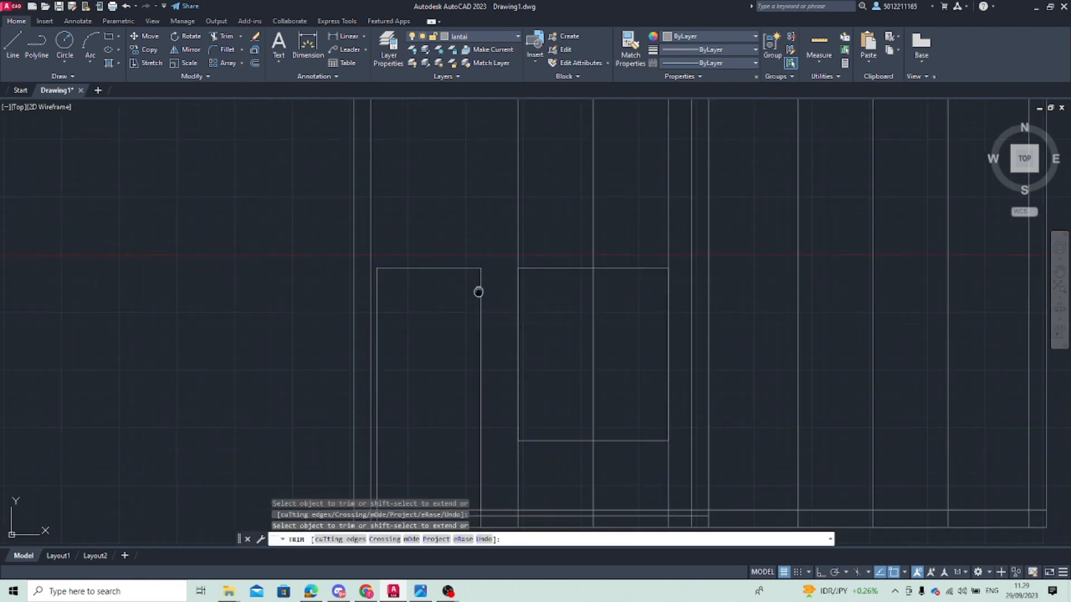
scroll(380, 414, up, 3)
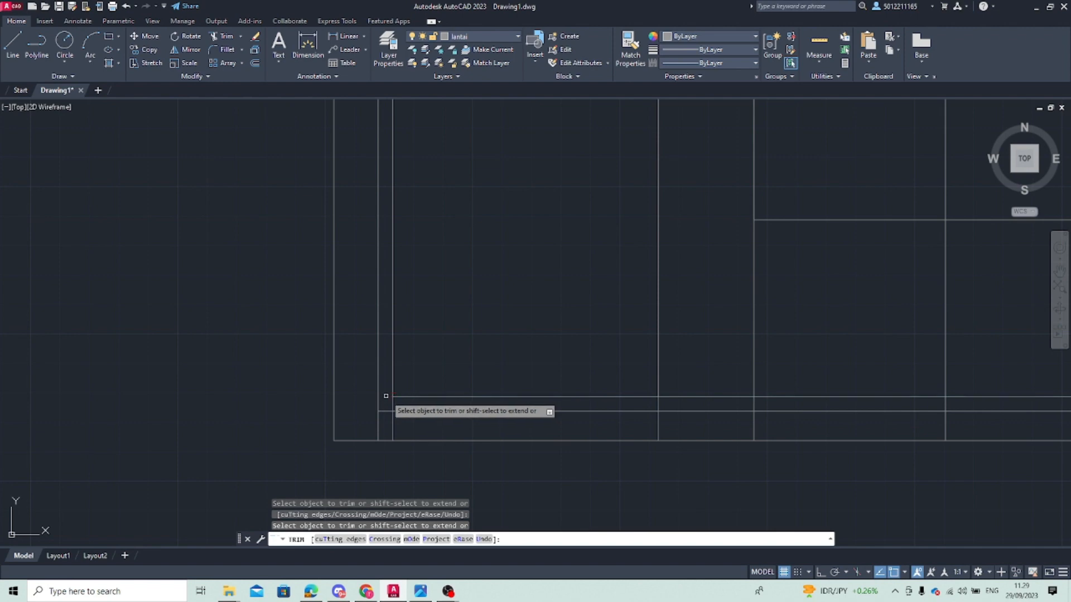
middle_drag(586, 408, 310, 401)
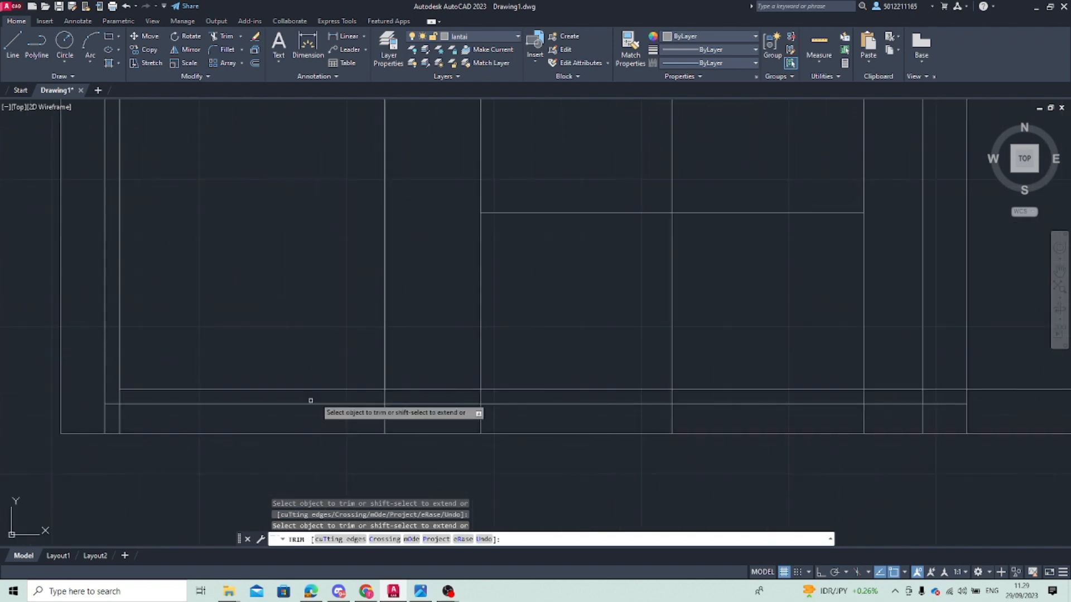
scroll(669, 410, down, 4)
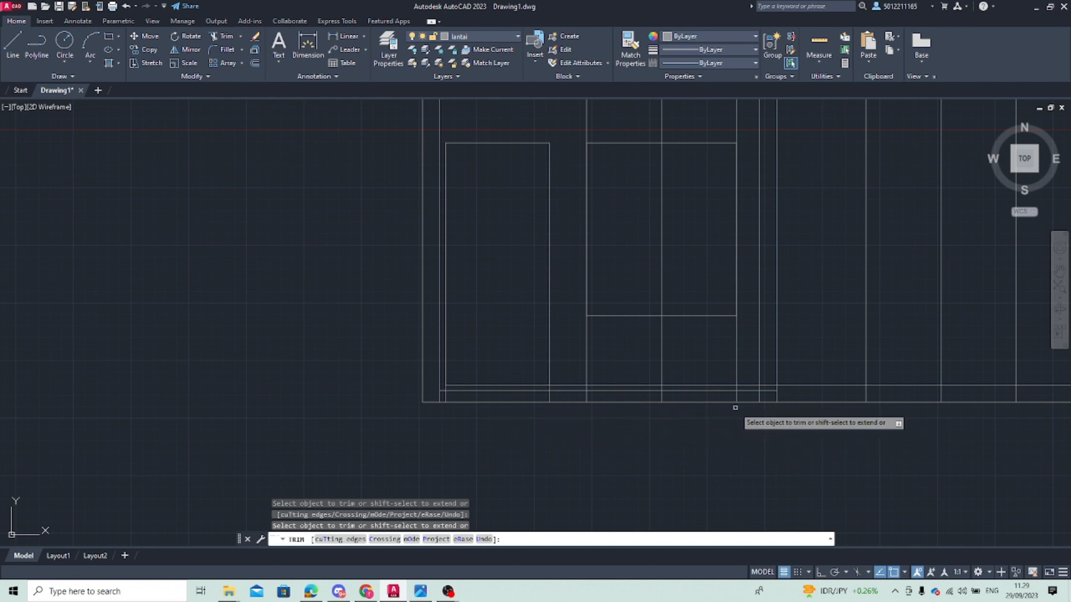
scroll(713, 407, down, 2)
middle_drag(705, 409, 491, 409)
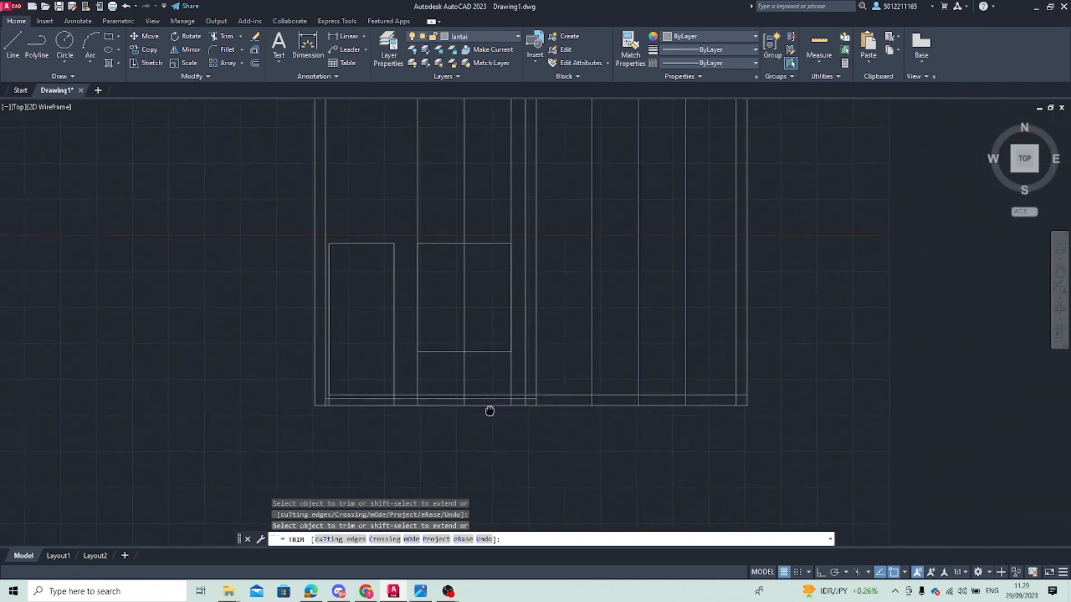
scroll(552, 410, up, 2)
scroll(491, 306, up, 2)
scroll(466, 359, down, 6)
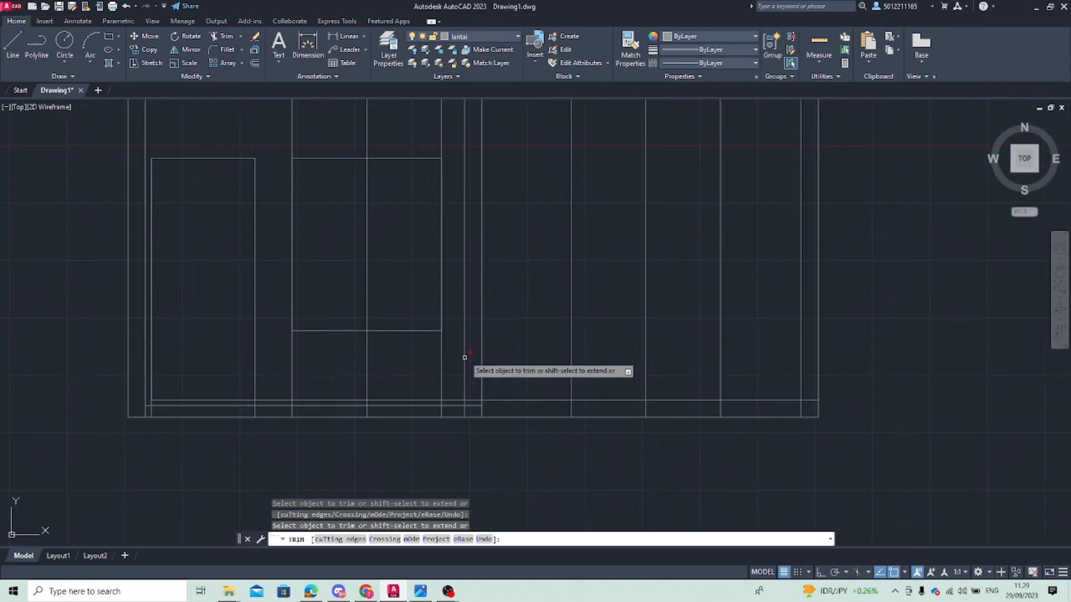
scroll(464, 290, down, 2)
middle_drag(466, 279, 379, 285)
scroll(379, 268, up, 5)
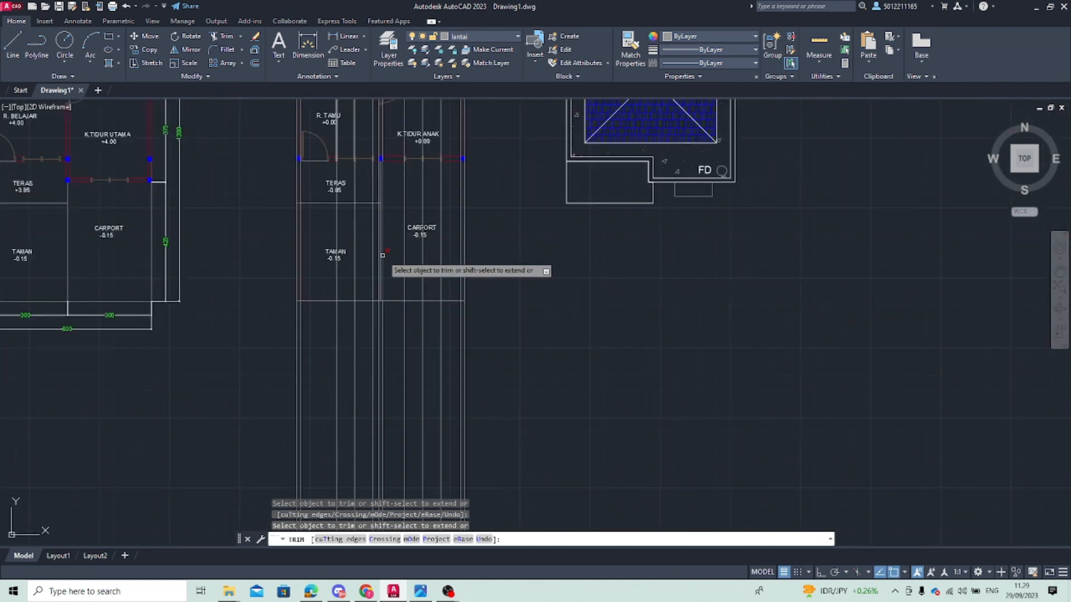
scroll(407, 279, down, 2)
middle_drag(425, 258, 361, 390)
middle_drag(358, 184, 323, 352)
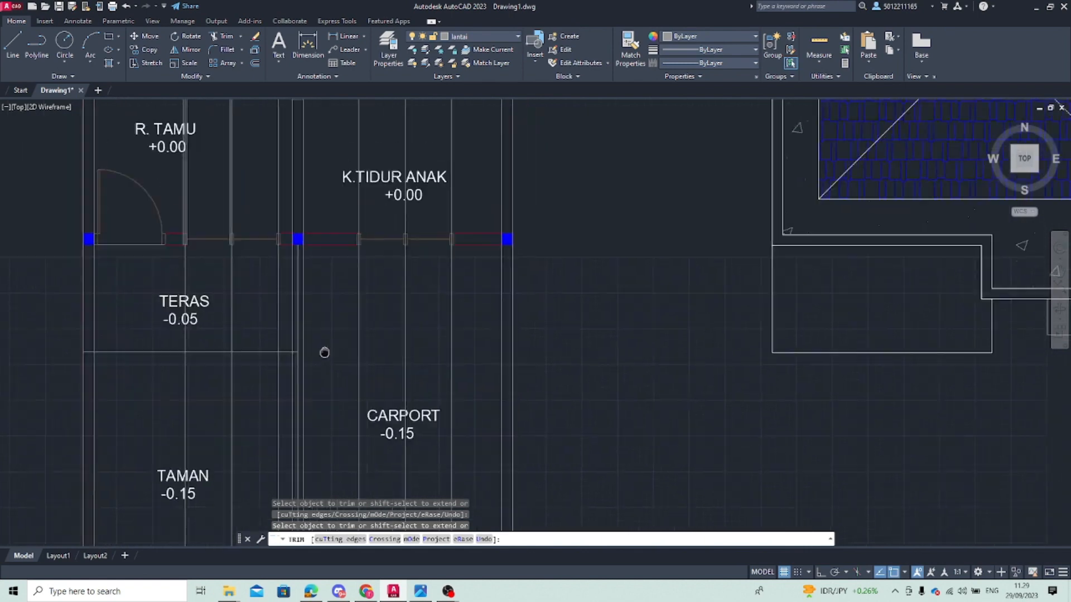
scroll(317, 333, up, 1)
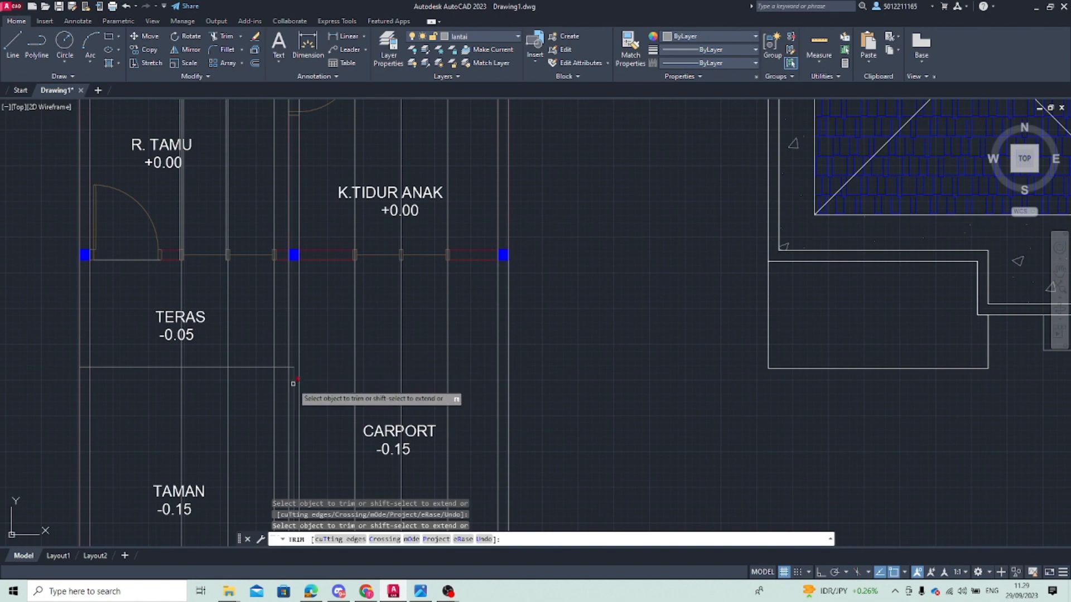
mouse_move(293, 384)
middle_down()
mouse_move(342, 378)
mouse_move(356, 289)
mouse_move(335, 318)
mouse_move(330, 372)
mouse_move(346, 295)
middle_up()
middle_drag(353, 411, 368, 311)
middle_drag(335, 363, 294, 232)
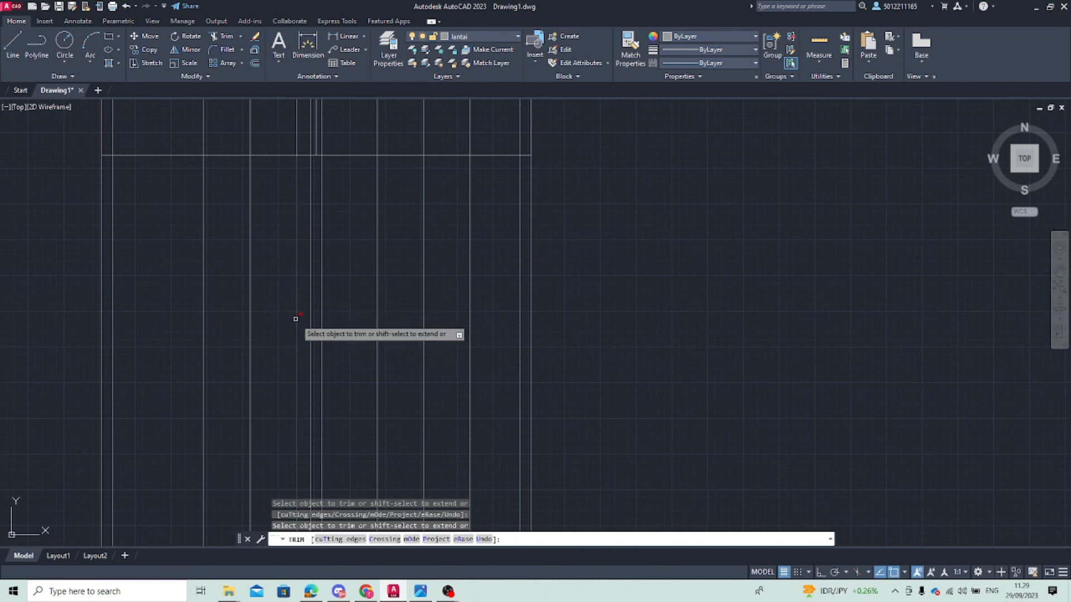
Trim the door and window projection lines between the floor plan's bottom line and the top edges of the door and window
click(296, 319)
click(256, 337)
click(239, 342)
key(Return)
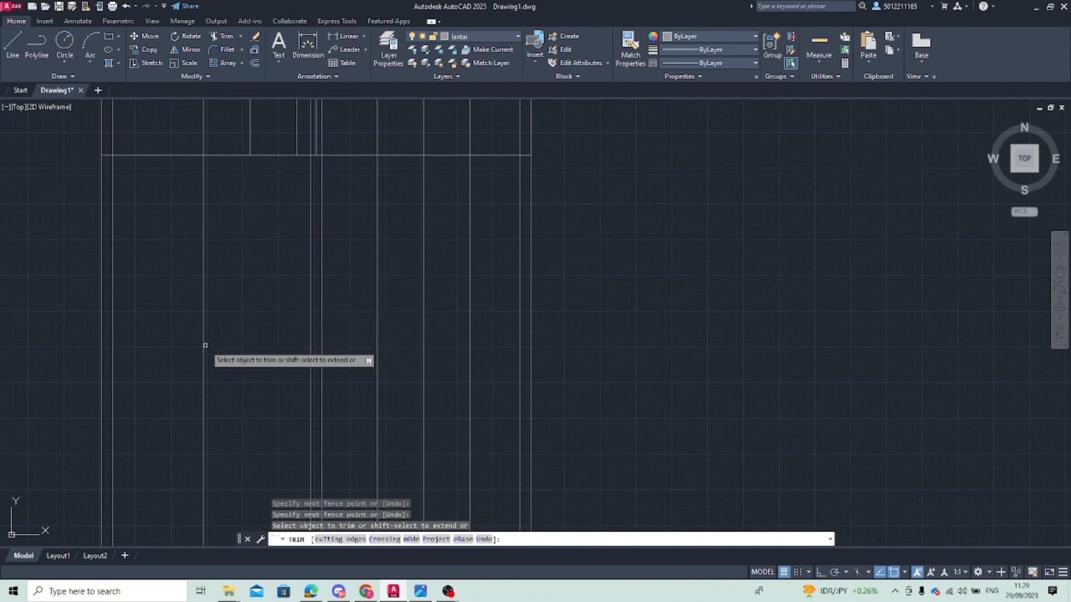
scroll(227, 349, down, 3)
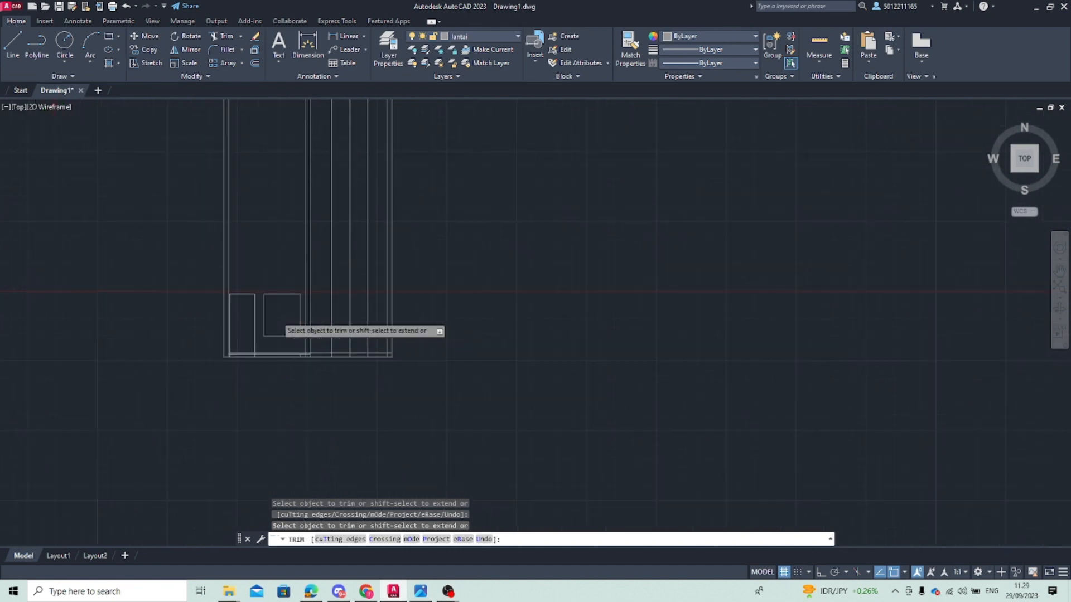
scroll(277, 316, up, 2)
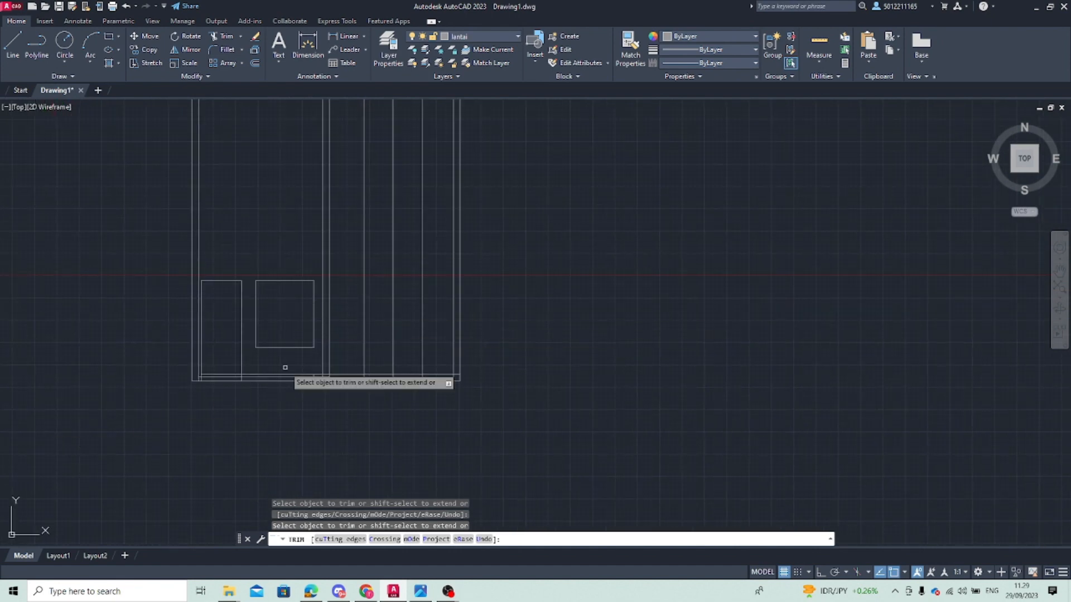
scroll(254, 377, up, 2)
key(Escape)
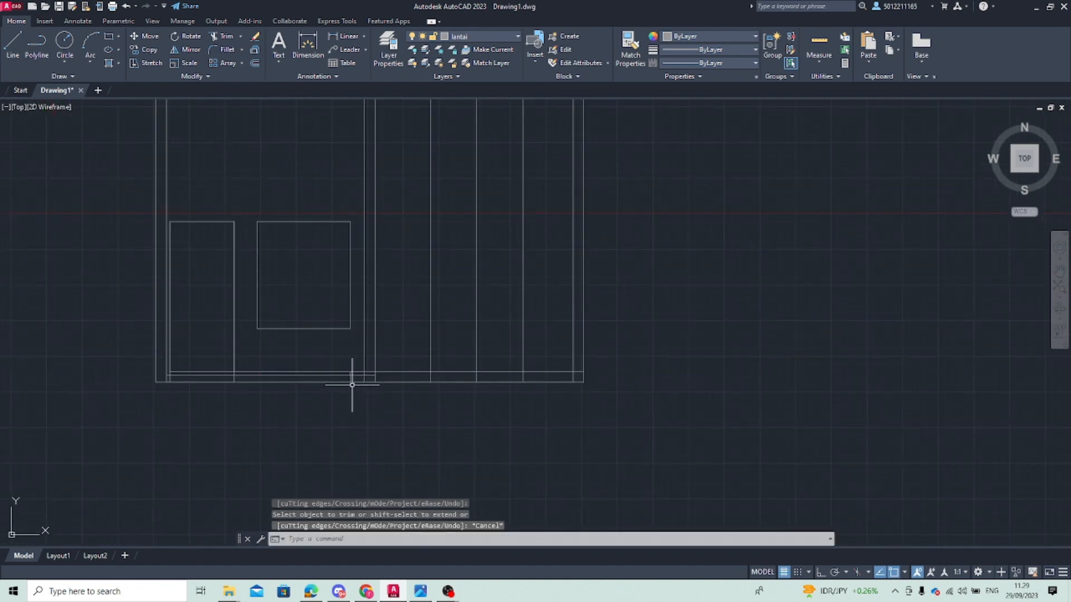
Trim the leftover window projection line stub crossing the elevation's base lines below the window's corner
text(tr)
key(Return)
scroll(352, 379, up, 3)
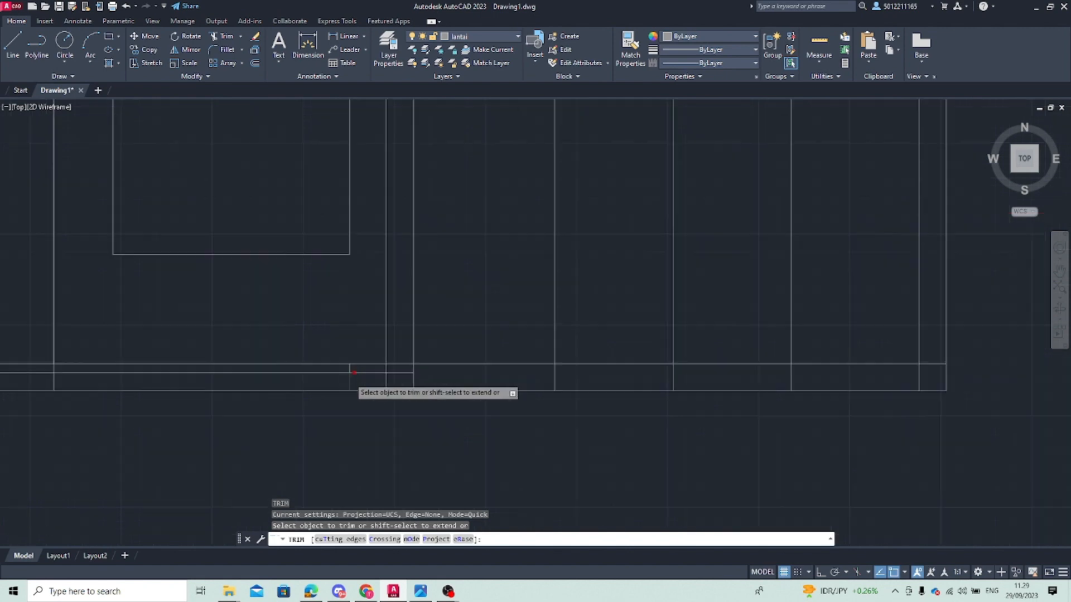
click(348, 378)
click(346, 369)
key(Return)
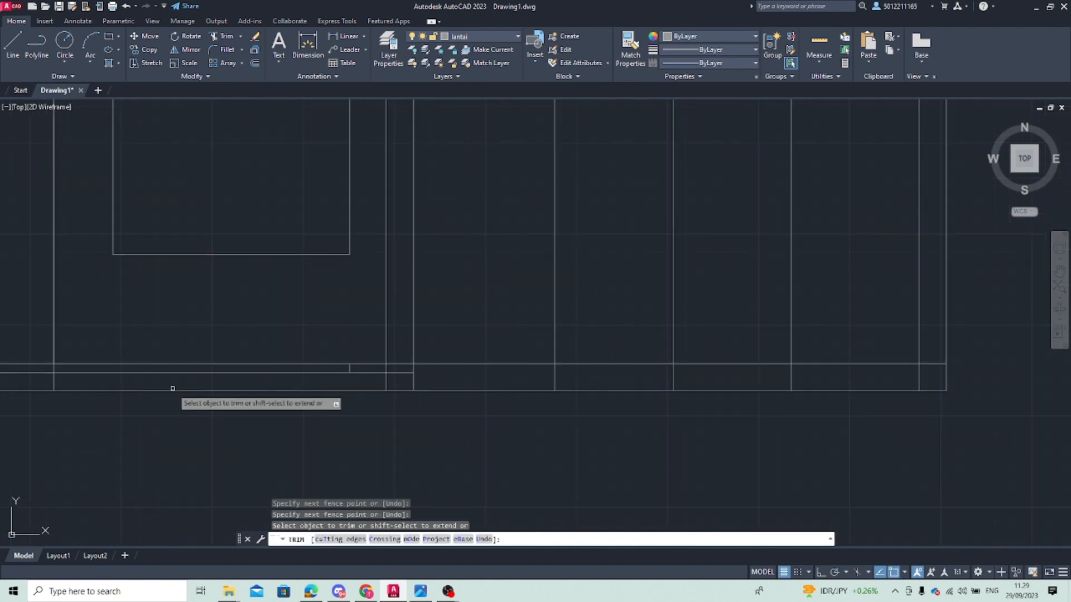
click(350, 369)
Trim the door's two side lines where they extend below the upper base line
middle_drag(256, 412, 463, 405)
click(263, 375)
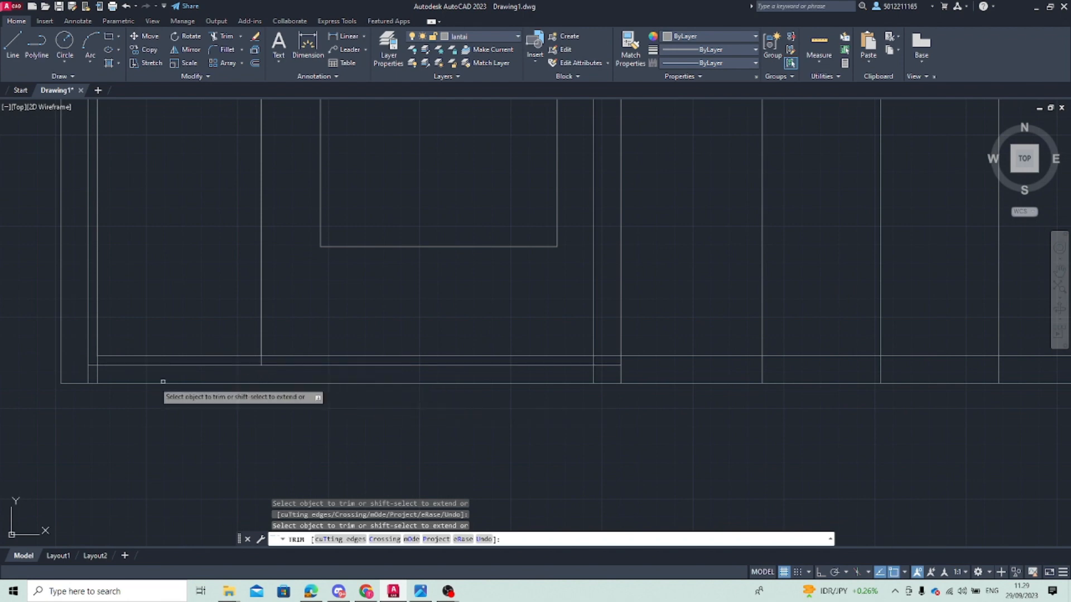
click(97, 375)
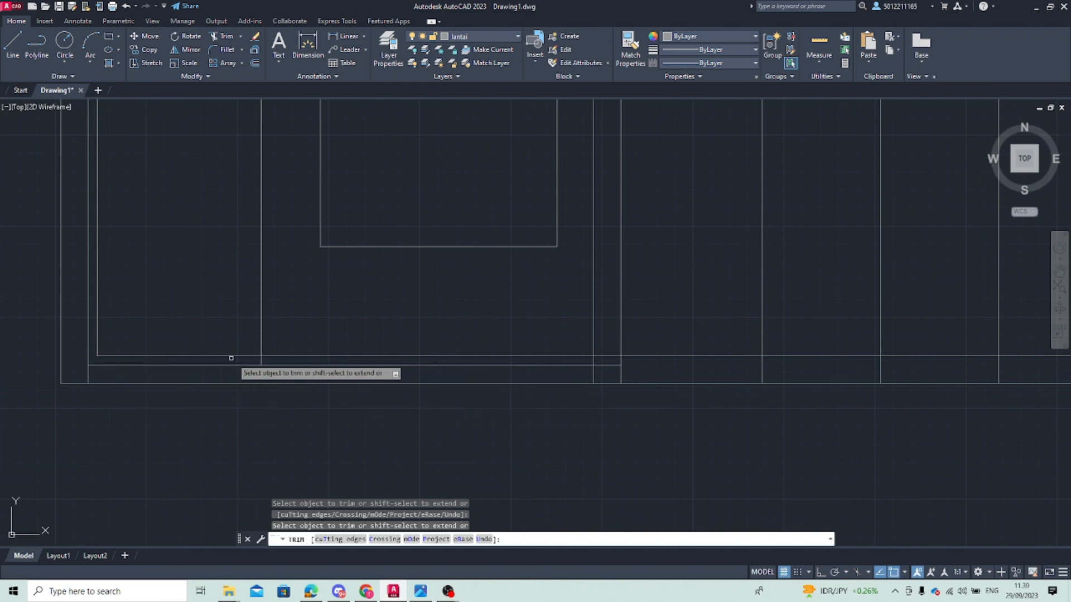
scroll(240, 391, down, 3)
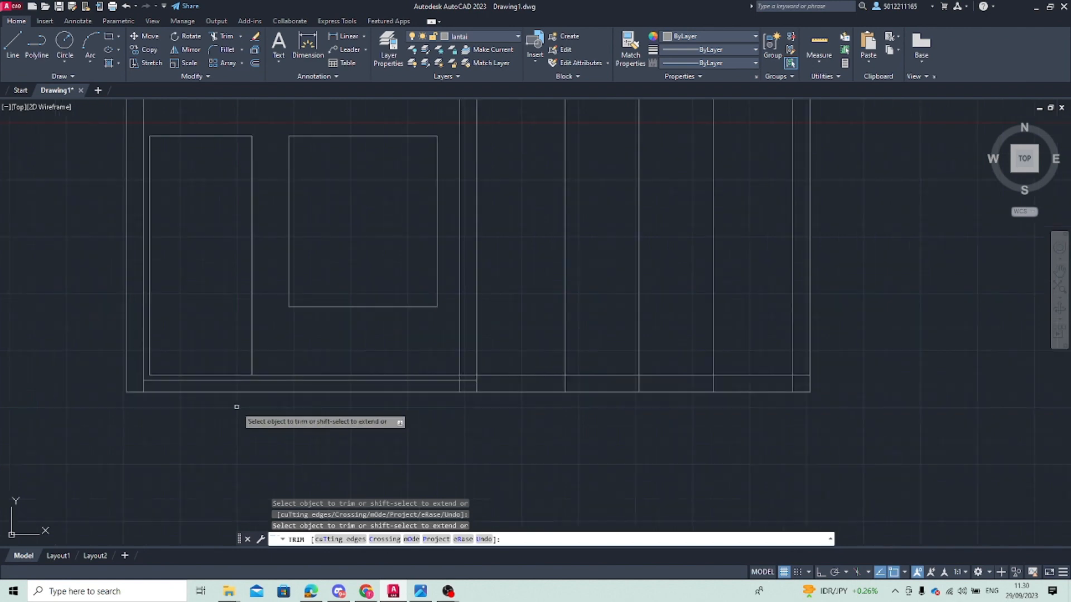
key(Escape)
Draw a rectangle over the door outline from its upper corner to the opposite corner on the base line
scroll(225, 332, up, 4)
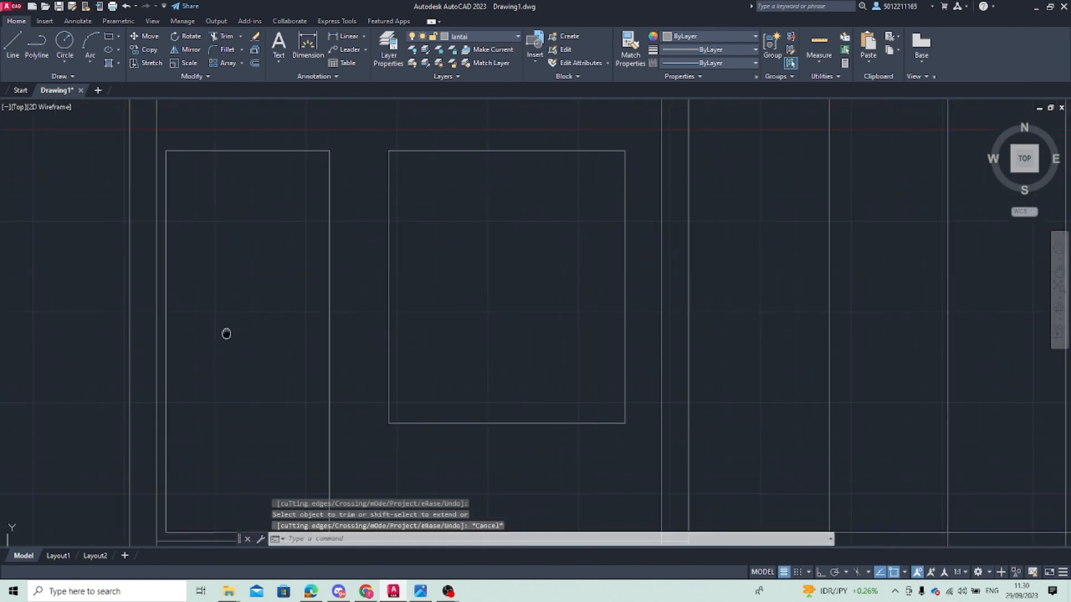
scroll(225, 347, down, 4)
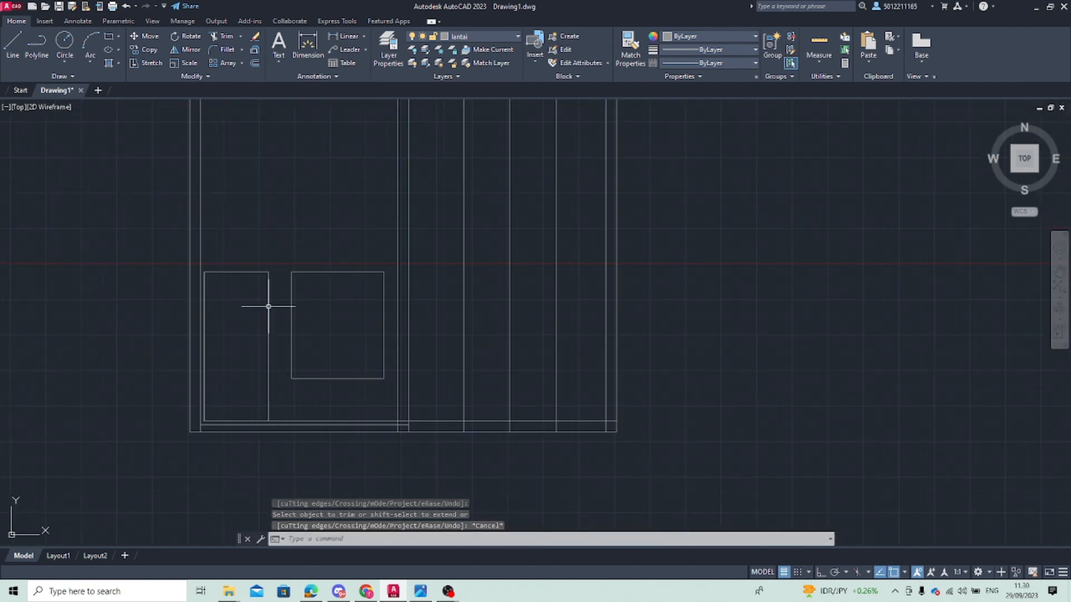
click(268, 307)
key(Escape)
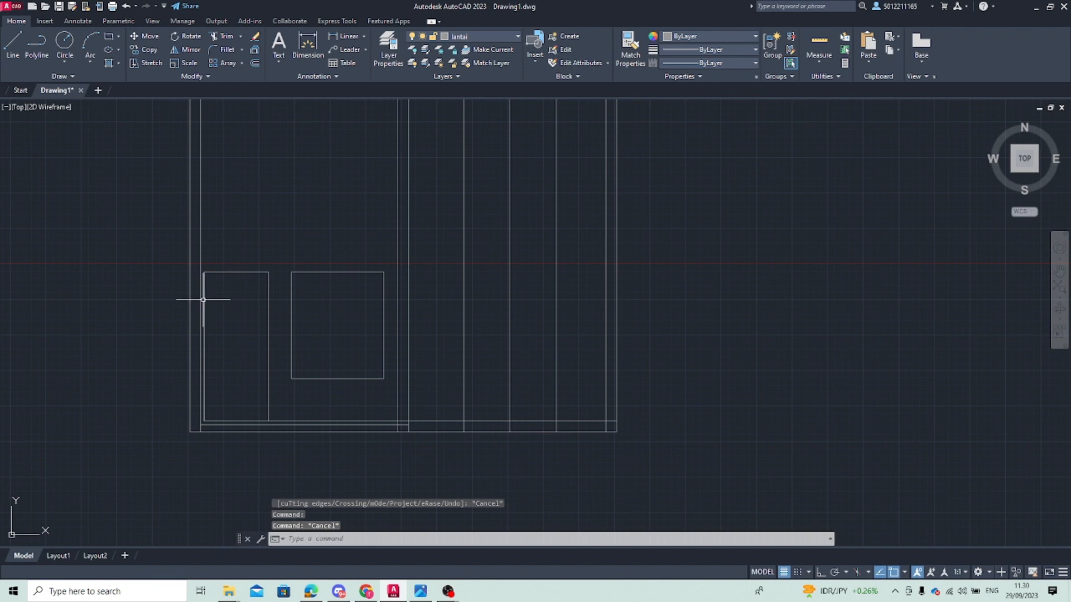
text(rec)
key(Return)
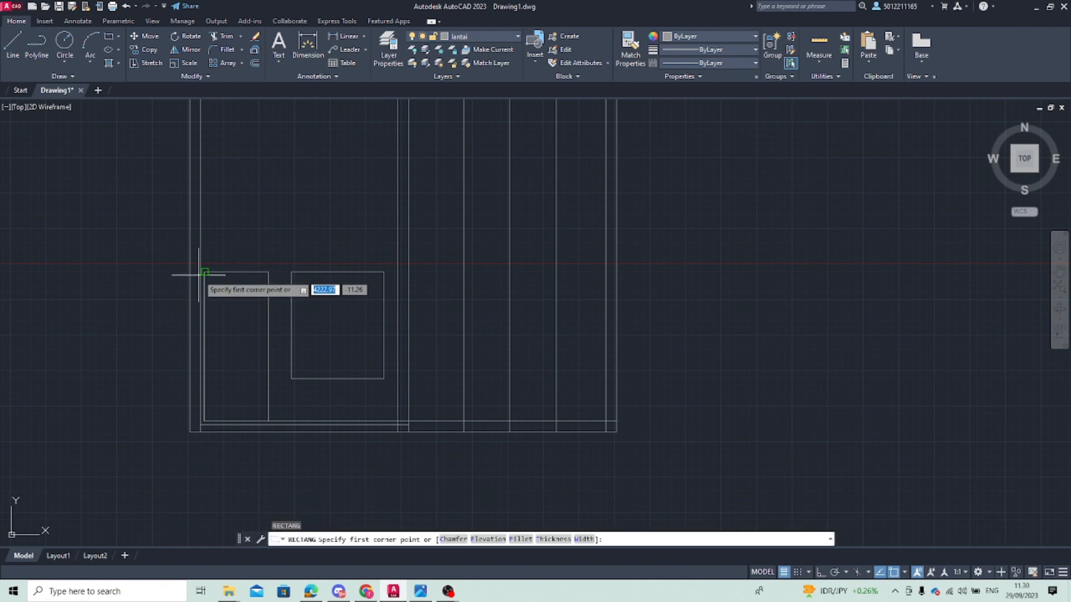
click(205, 272)
key(Escape)
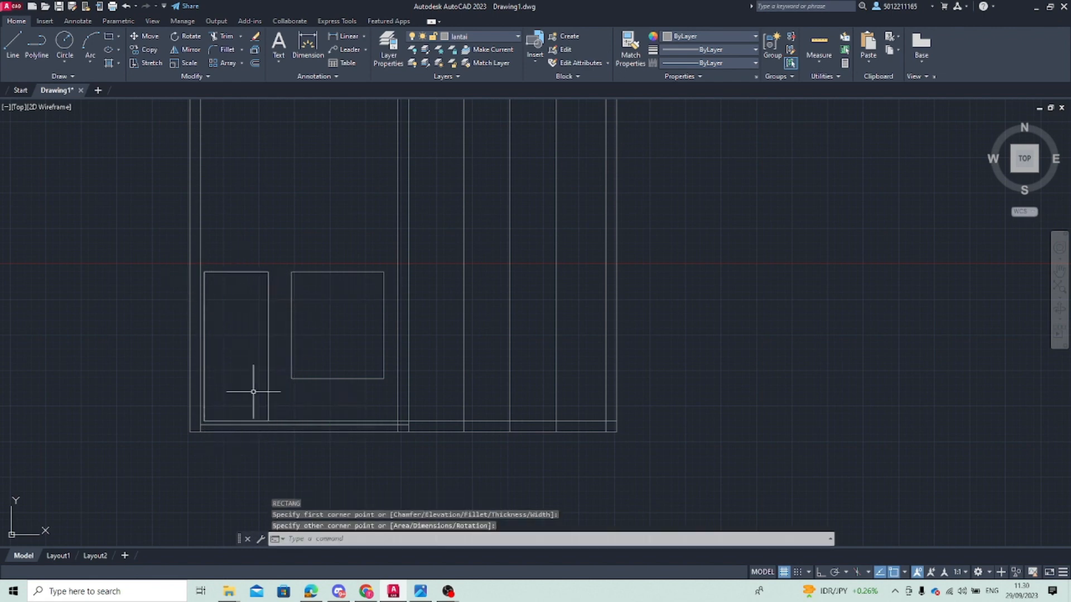
Offset the door rectangle inward by 20
click(268, 330)
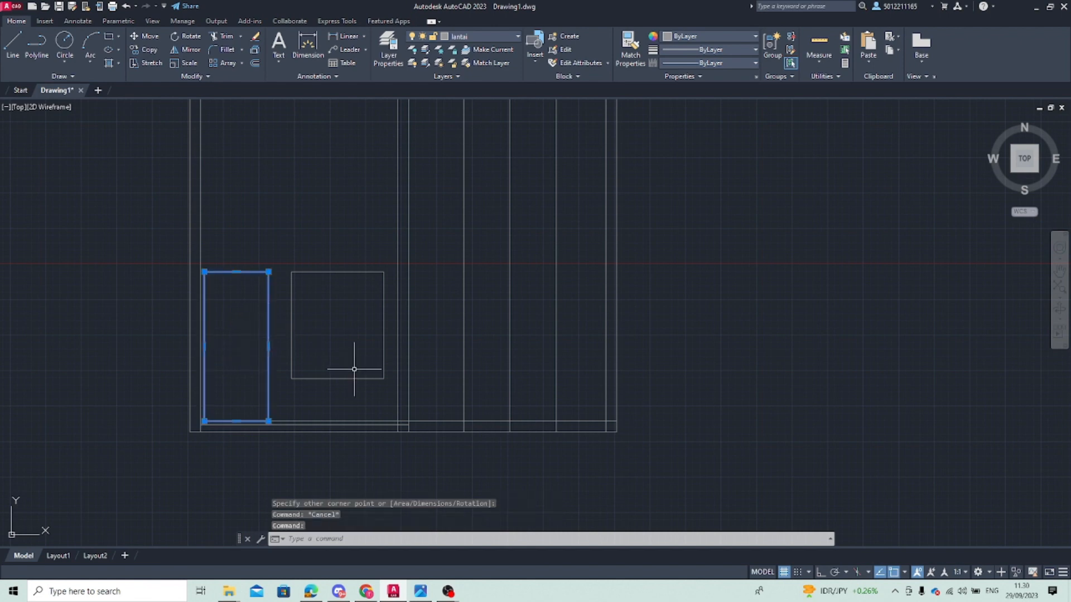
key(Return)
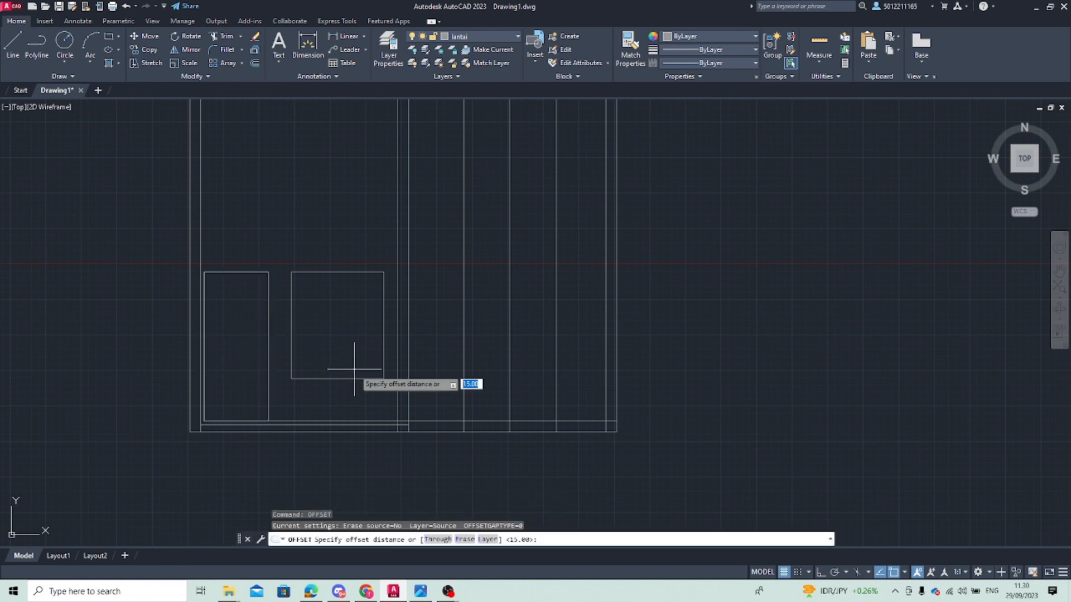
text(30)
key(Return)
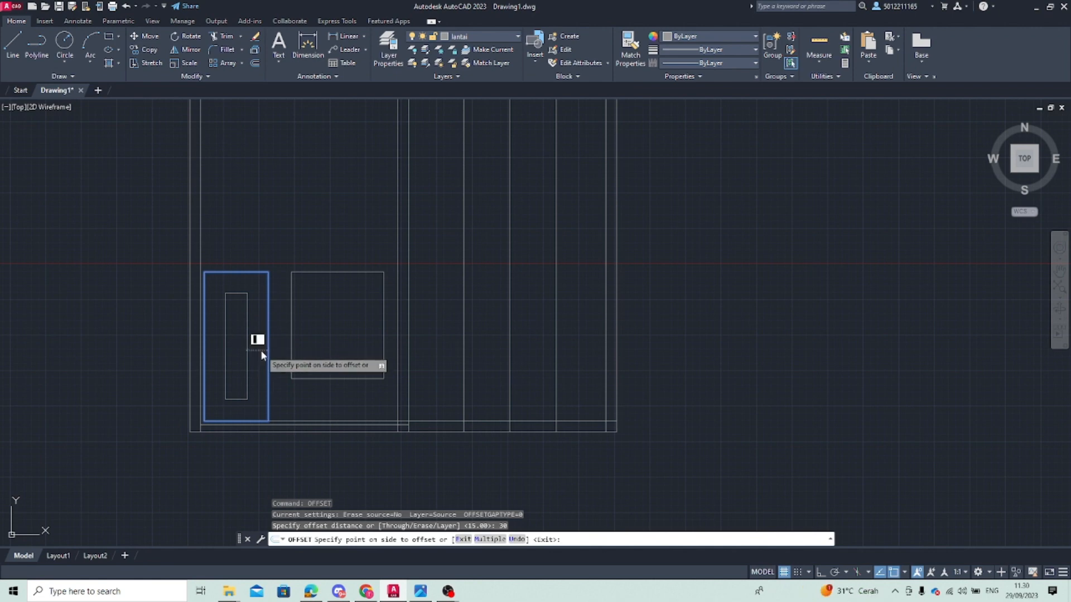
key(Return)
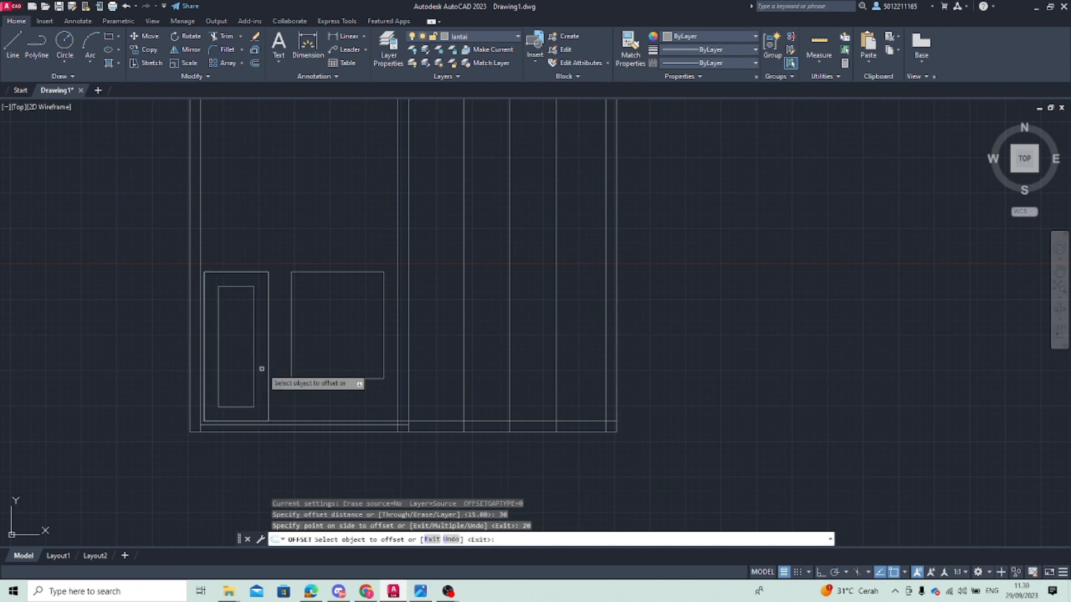
key(Escape)
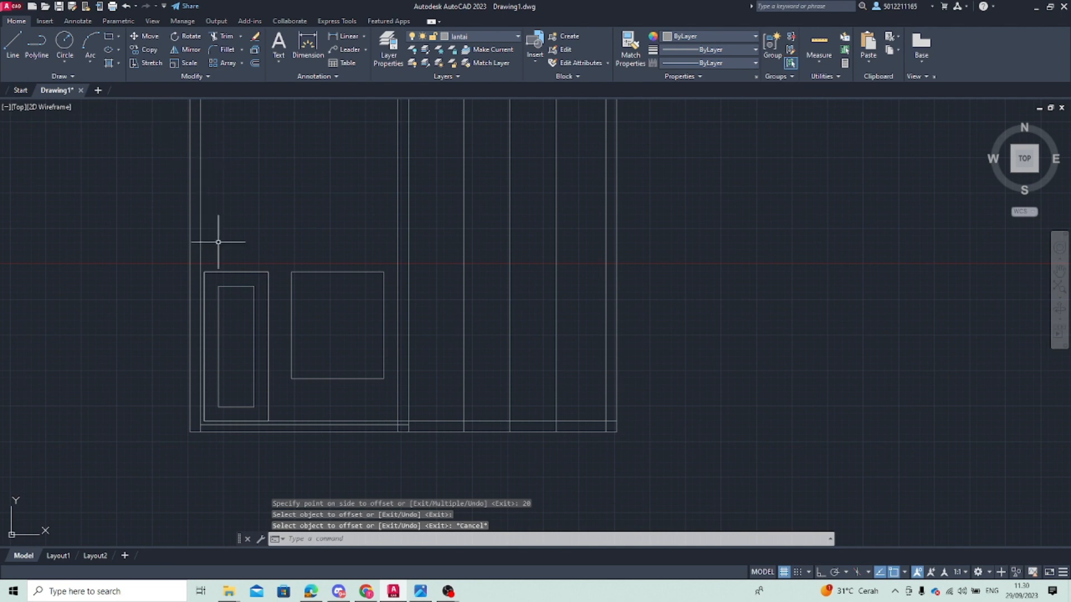
Delete the inner rectangle offset from the door outline
click(217, 309)
key(Escape)
click(219, 307)
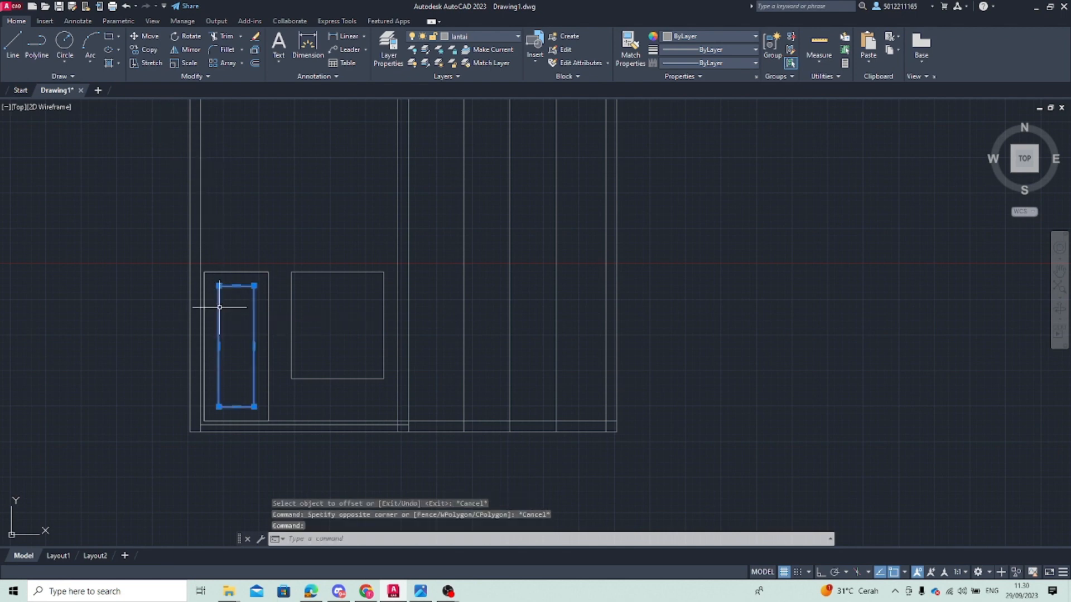
key(Delete)
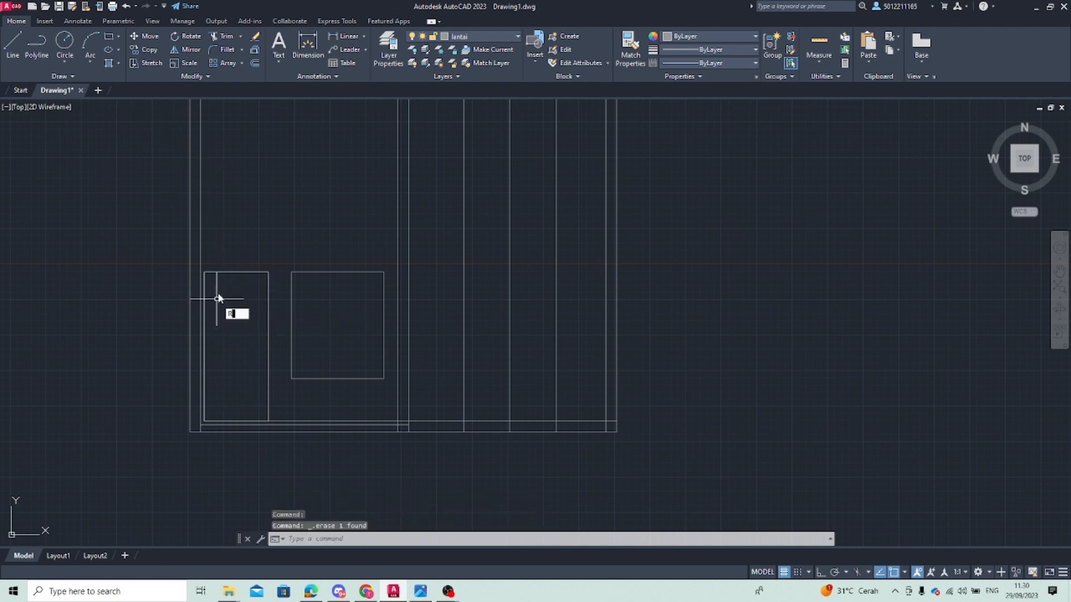
key(Escape)
Offset the door rectangle inward by 10 to form the door frame
click(204, 282)
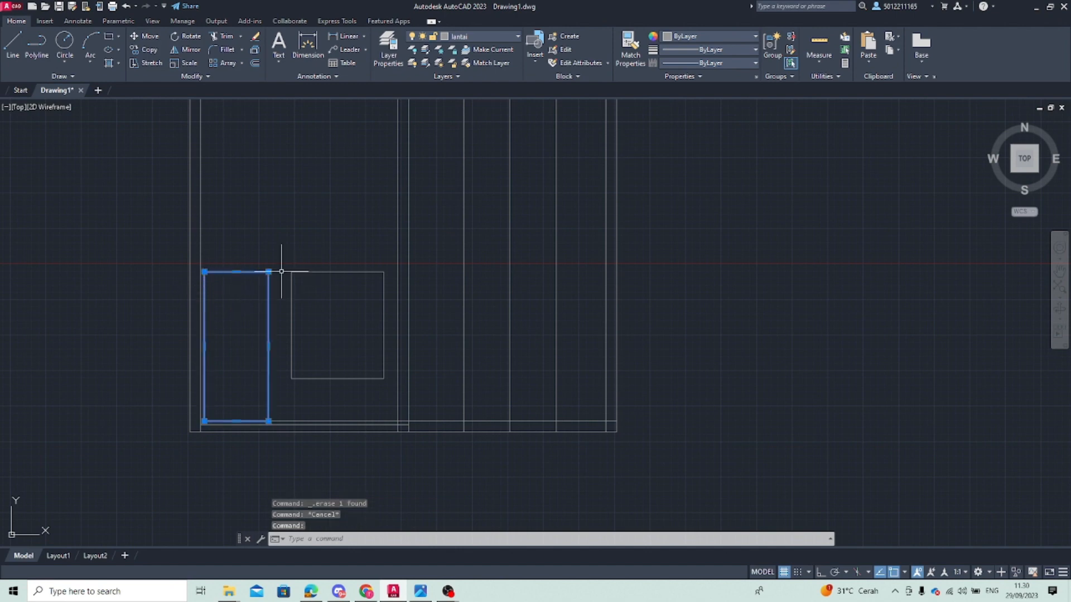
key(Return)
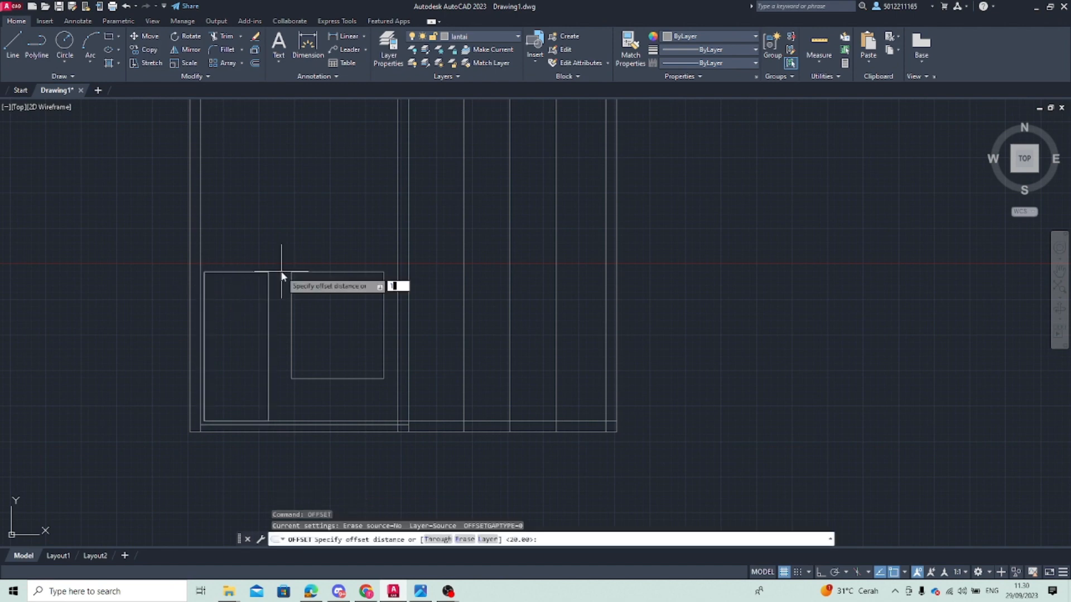
key(Return)
click(267, 277)
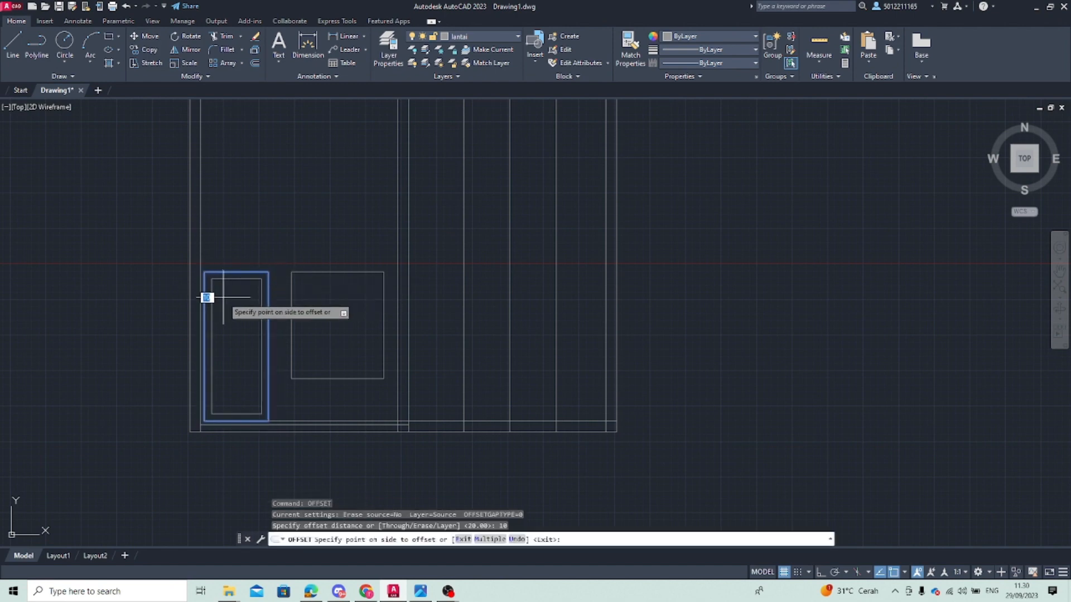
click(211, 298)
key(Escape)
scroll(265, 327, down, 4)
scroll(264, 327, up, 4)
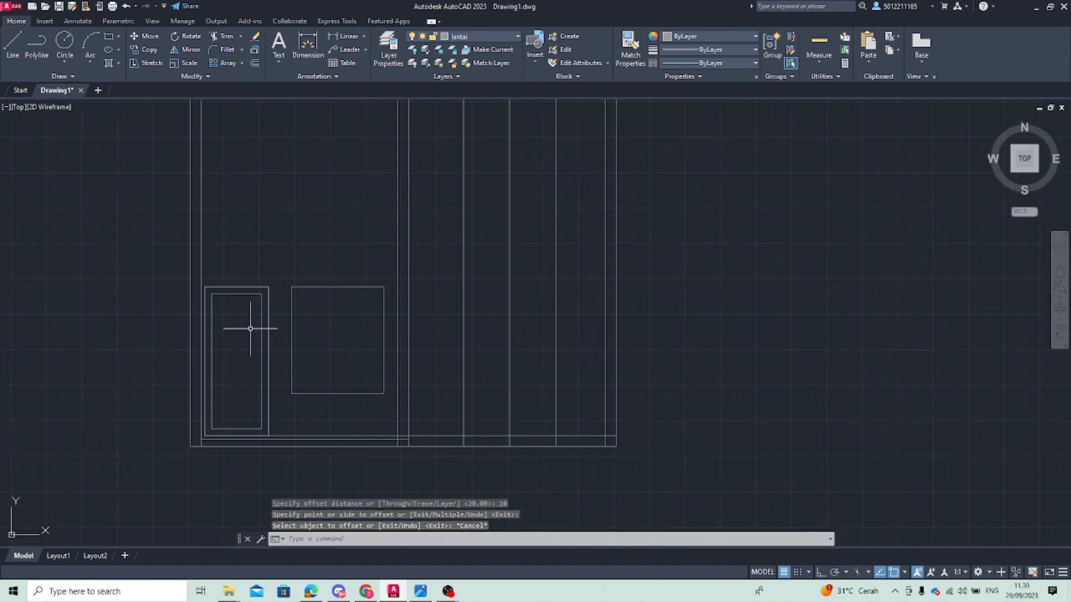
Draw a circle with a radius of about 6 for the door handle, centred on the inner door rectangle's side nearest the window
scroll(260, 362, up, 2)
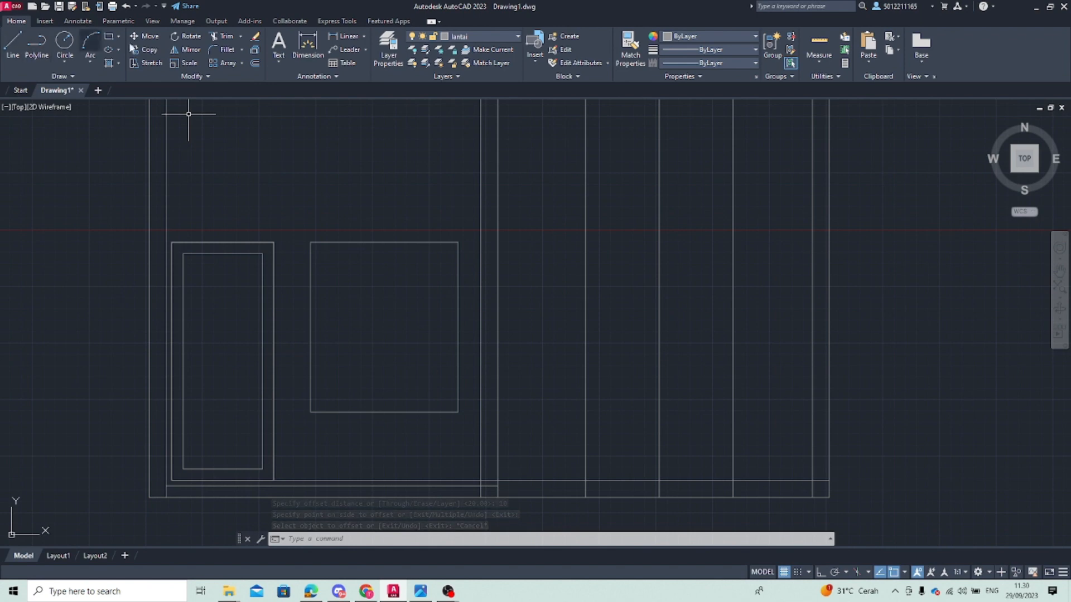
key(Return)
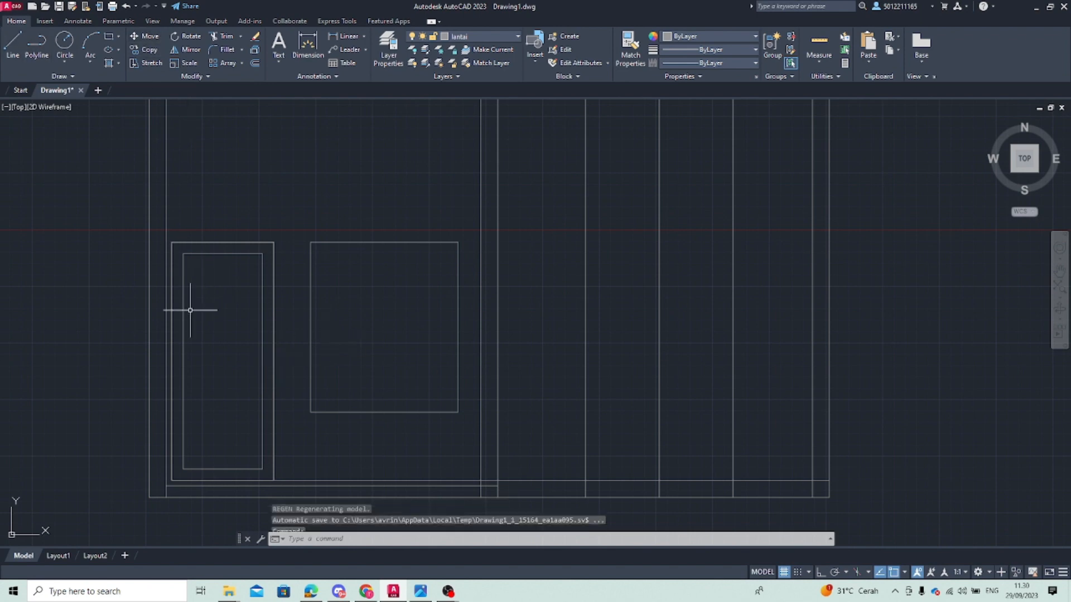
key(Escape)
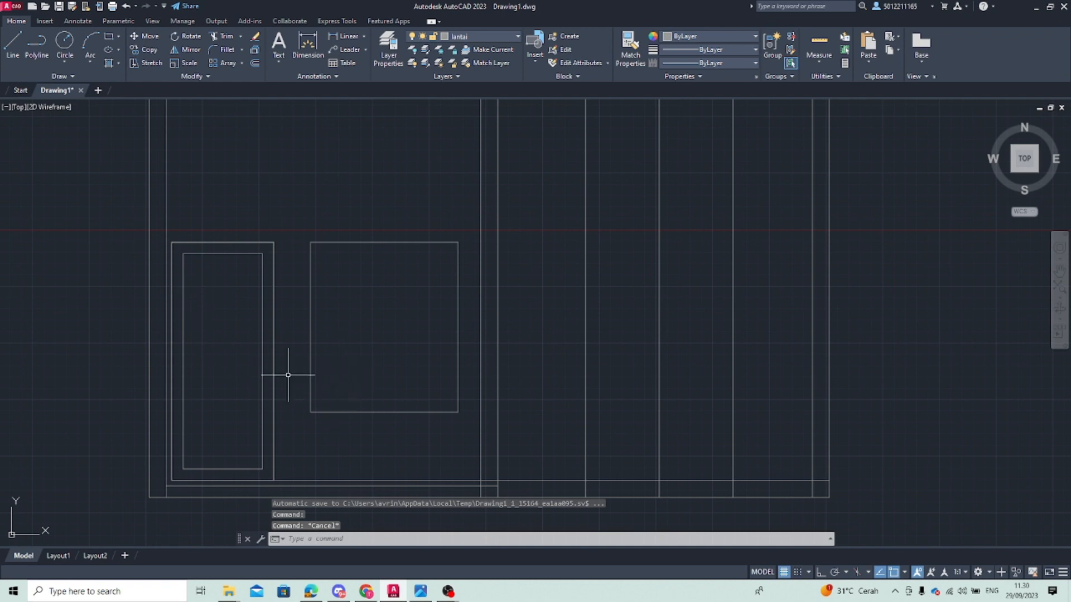
key(Return)
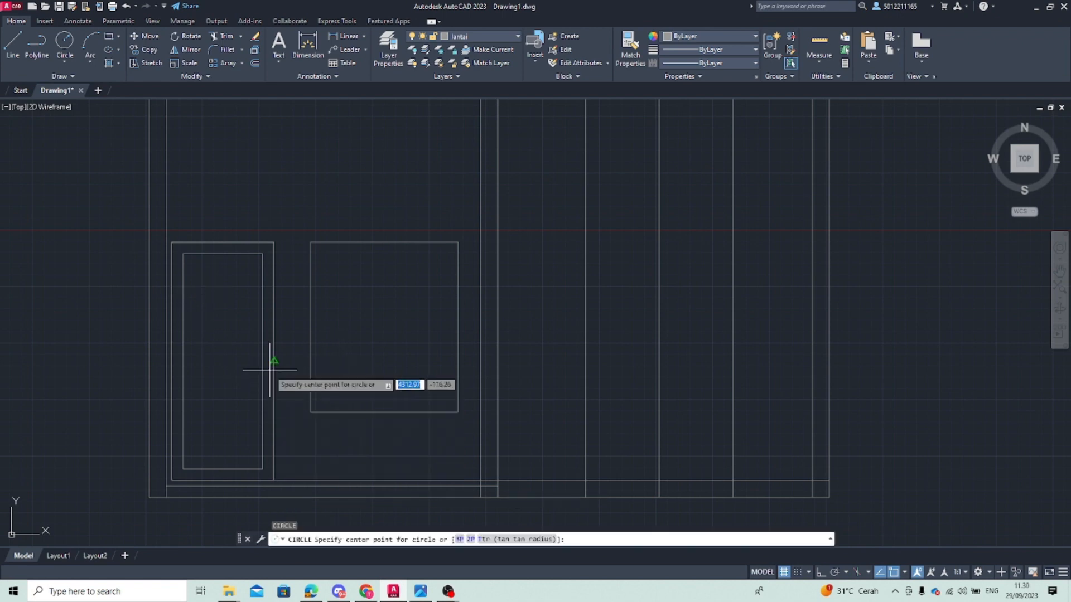
scroll(262, 364, up, 5)
scroll(276, 357, down, 5)
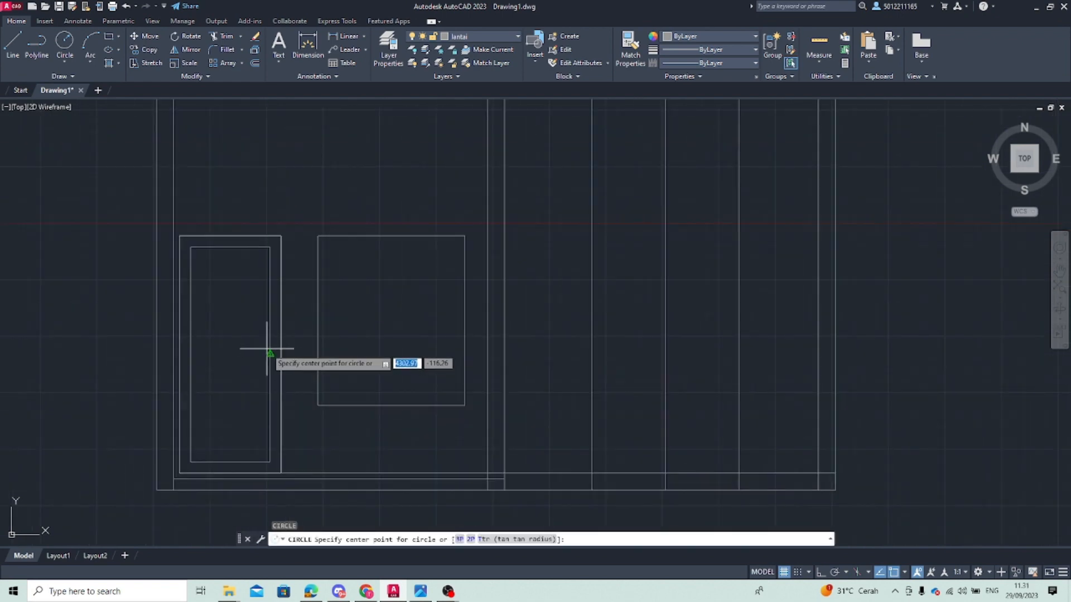
scroll(262, 354, up, 4)
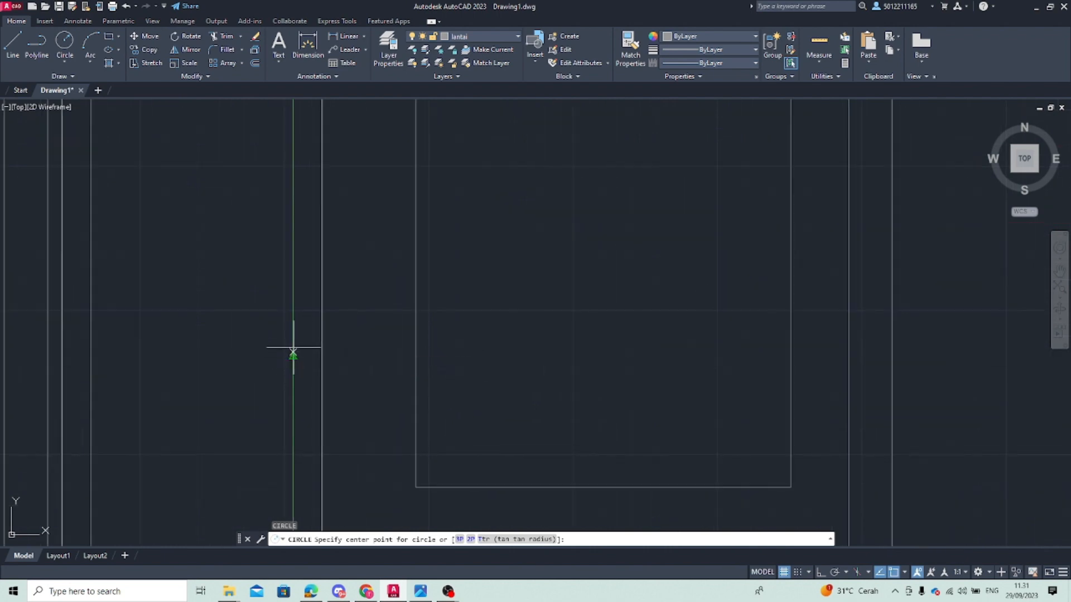
scroll(290, 357, down, 5)
scroll(287, 343, up, 5)
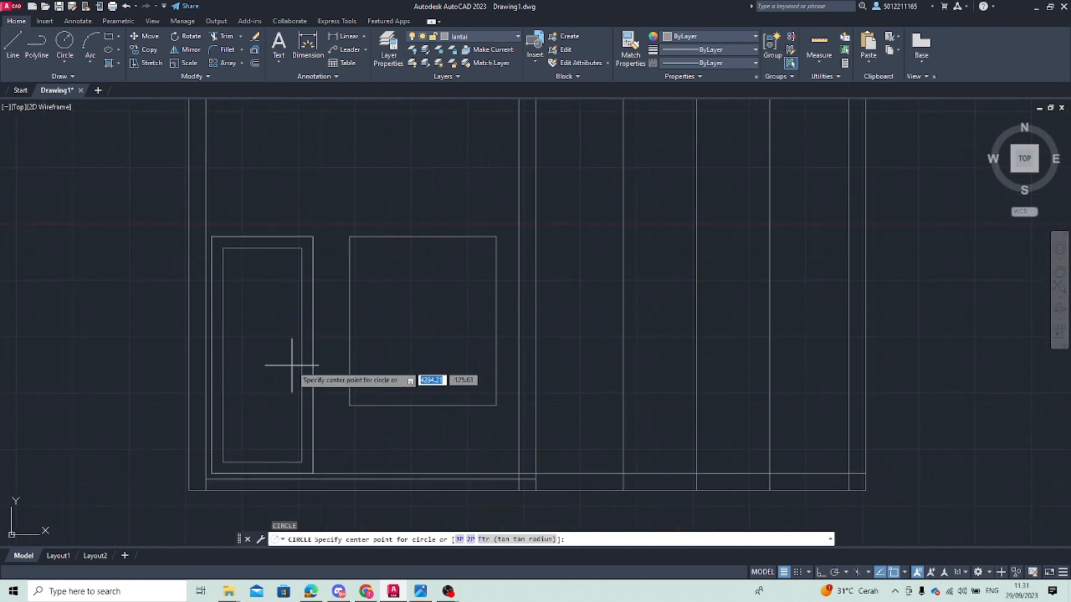
click(315, 338)
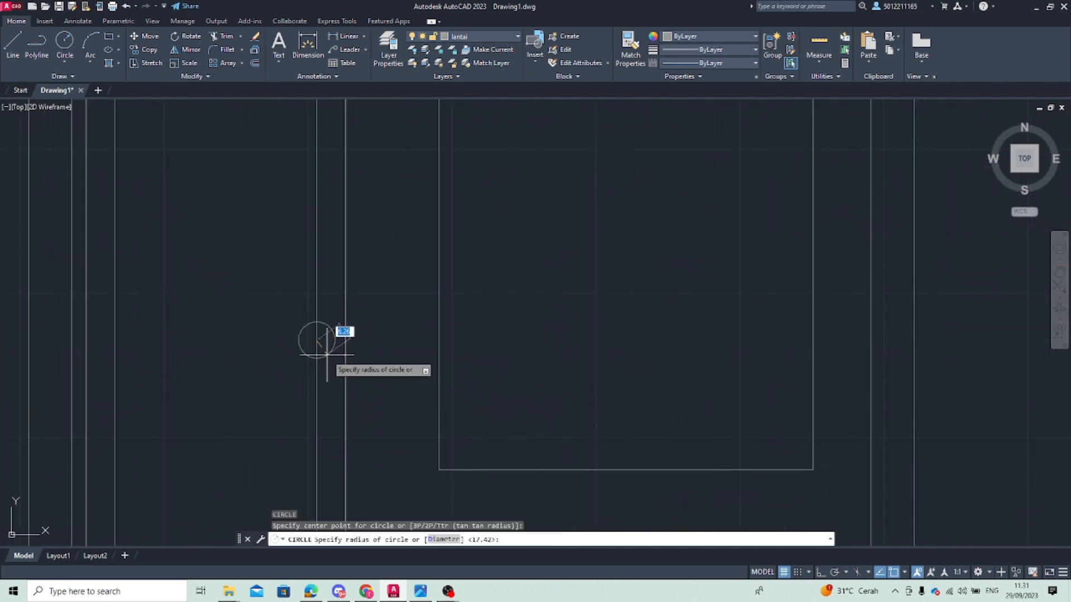
click(324, 358)
key(Escape)
scroll(329, 357, down, 4)
scroll(318, 354, up, 3)
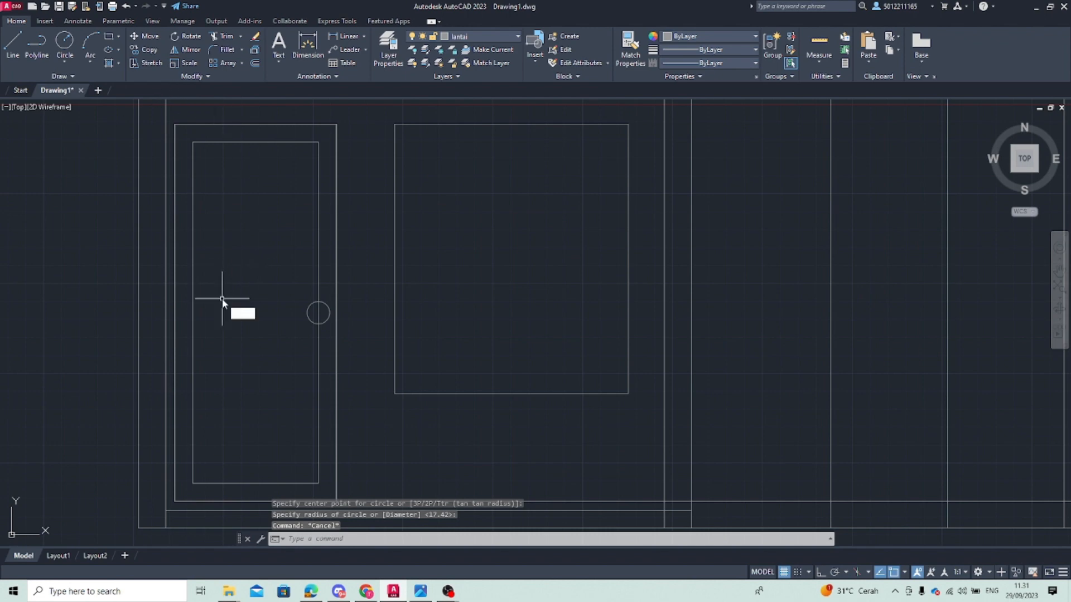
text(re)
key(Return)
click(317, 309)
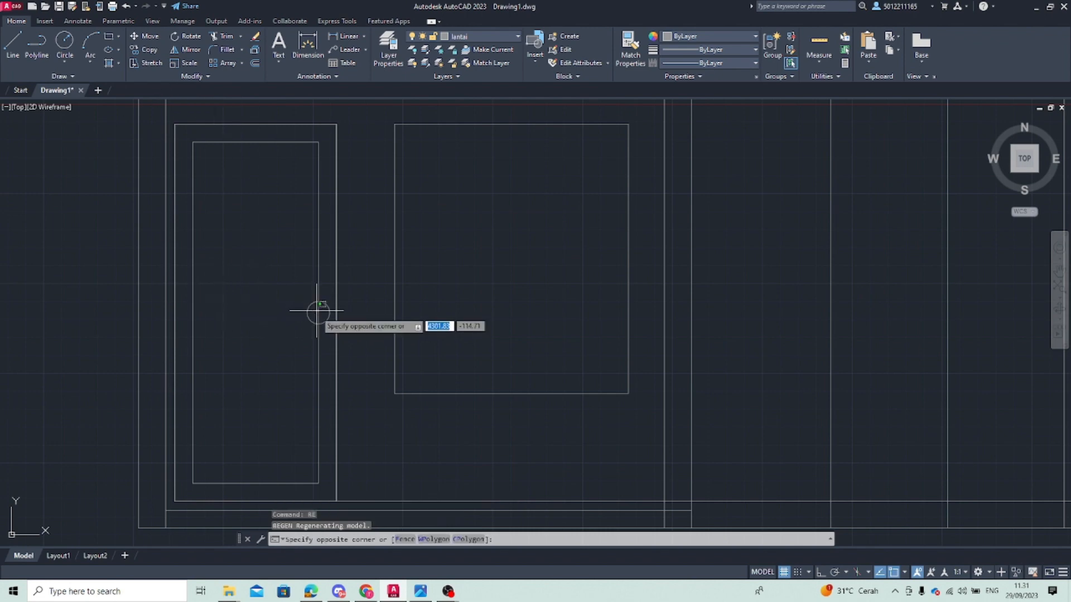
key(Escape)
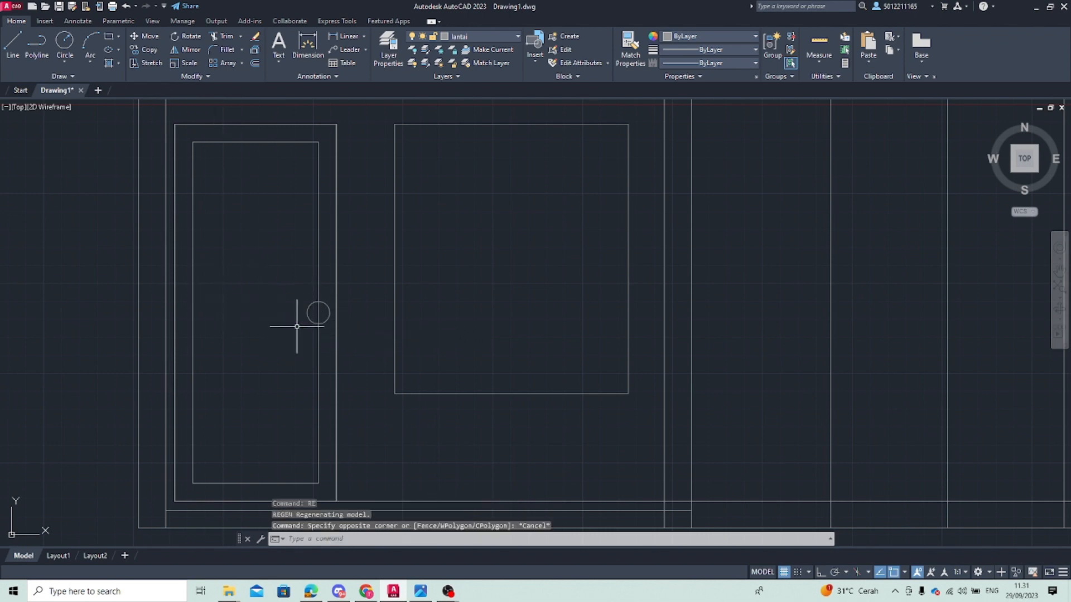
key(Escape)
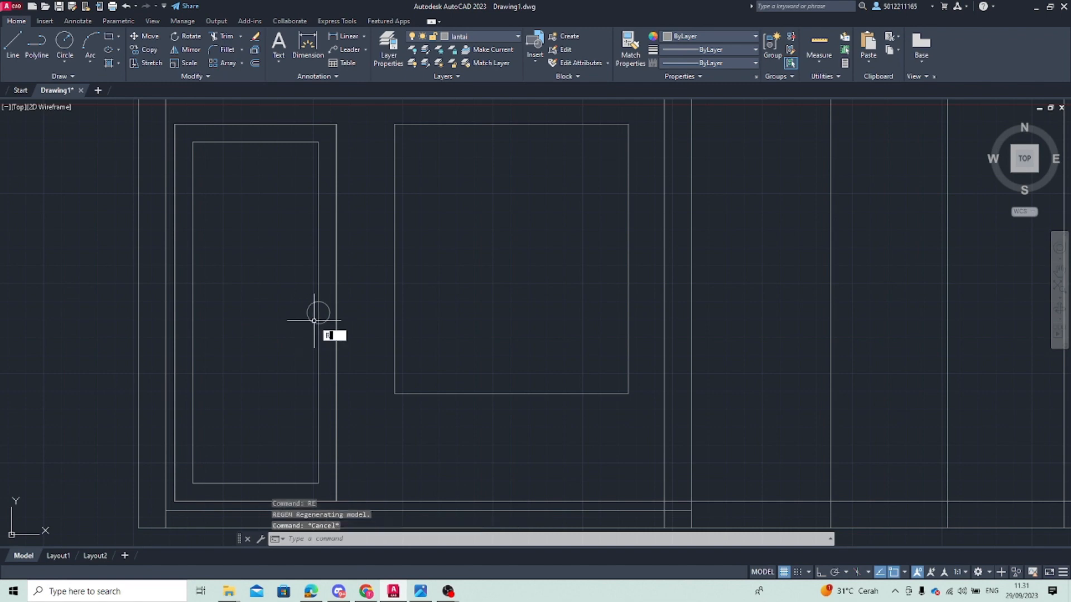
Draw a small horizontal rectangle as the door handle's lever, starting at the handle circle's centre and extending over the door
key(Return)
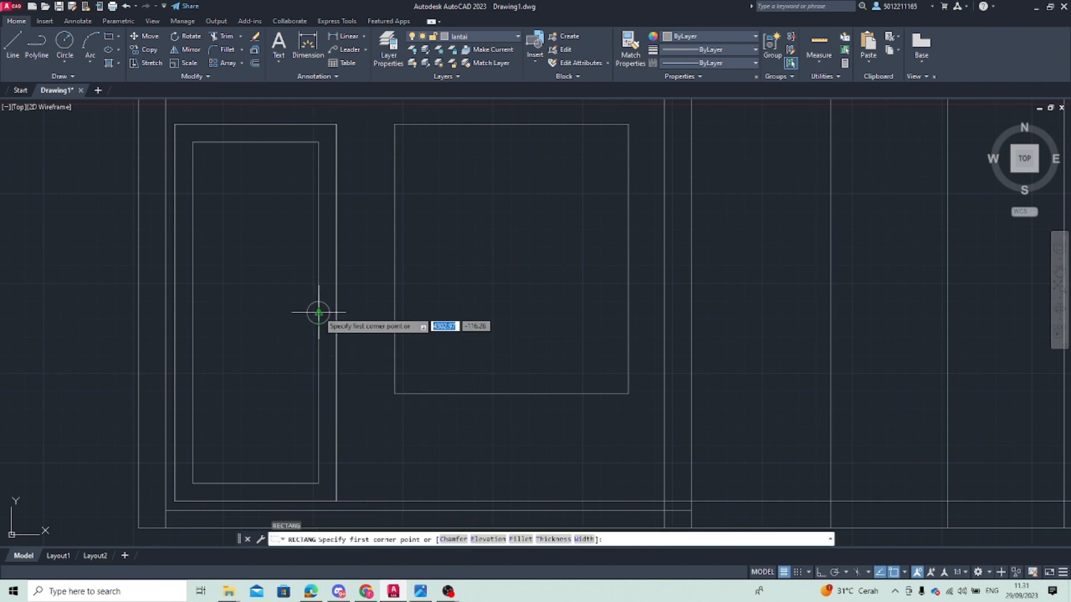
click(307, 313)
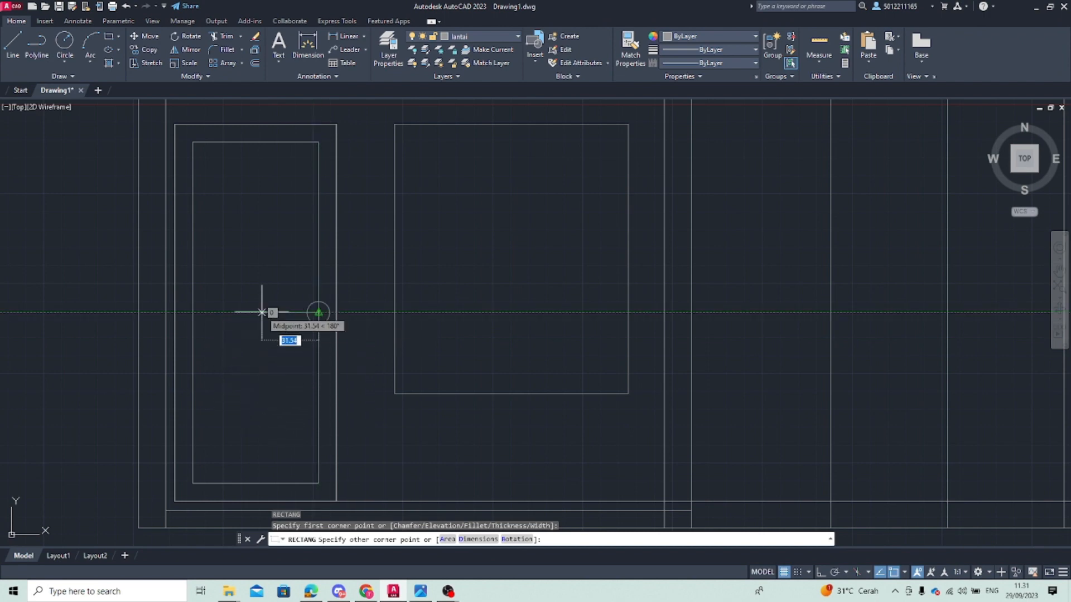
click(289, 321)
key(Escape)
scroll(300, 324, up, 2)
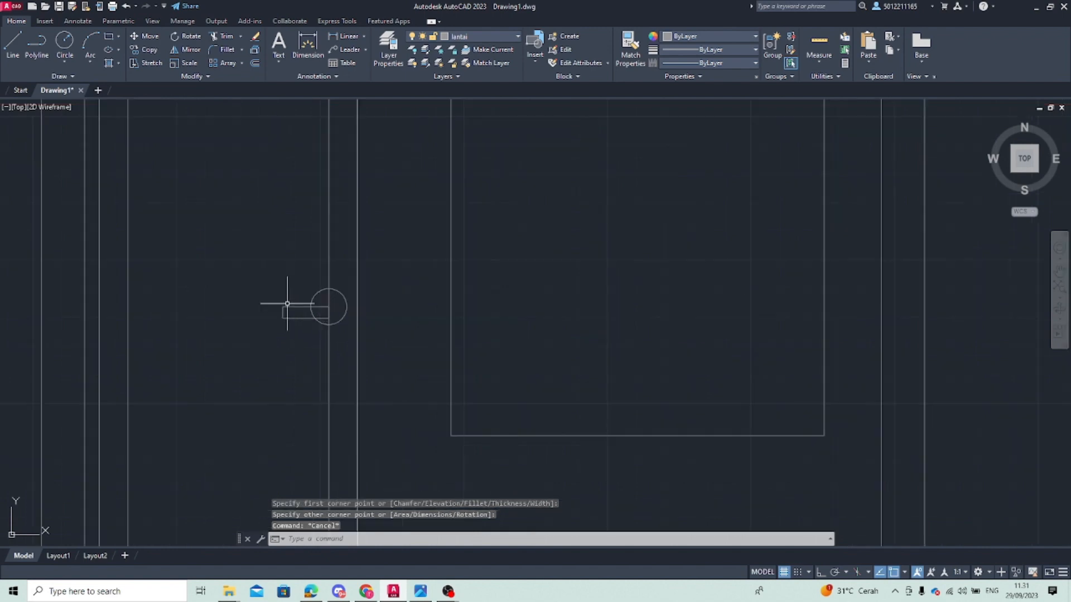
Move the lever rectangle so the midpoint of its end inside the handle circle sits on the circle's centre
drag(260, 290, 337, 326)
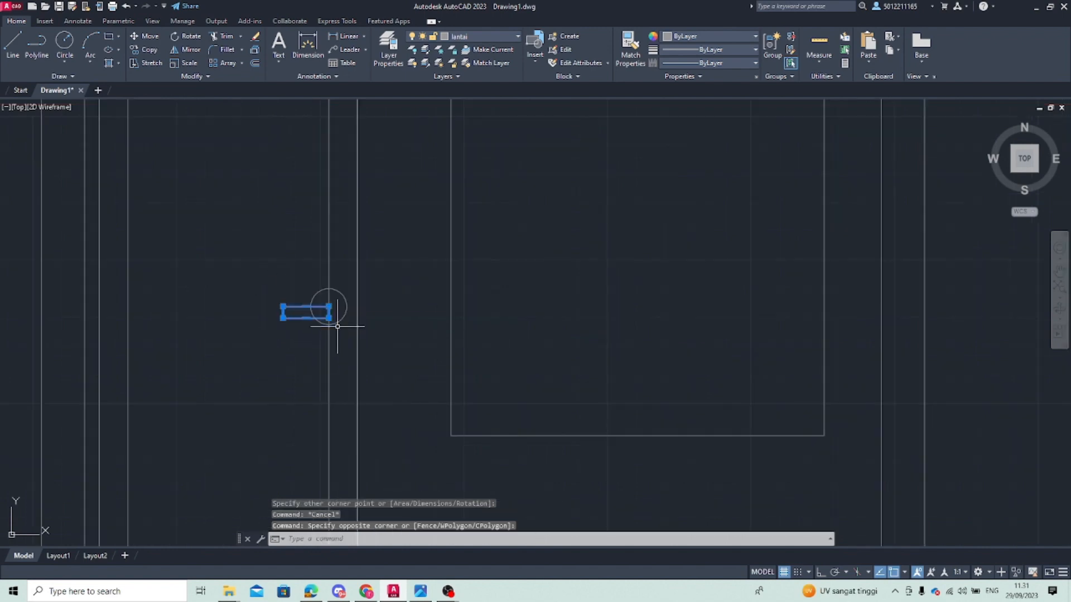
click(144, 36)
click(329, 307)
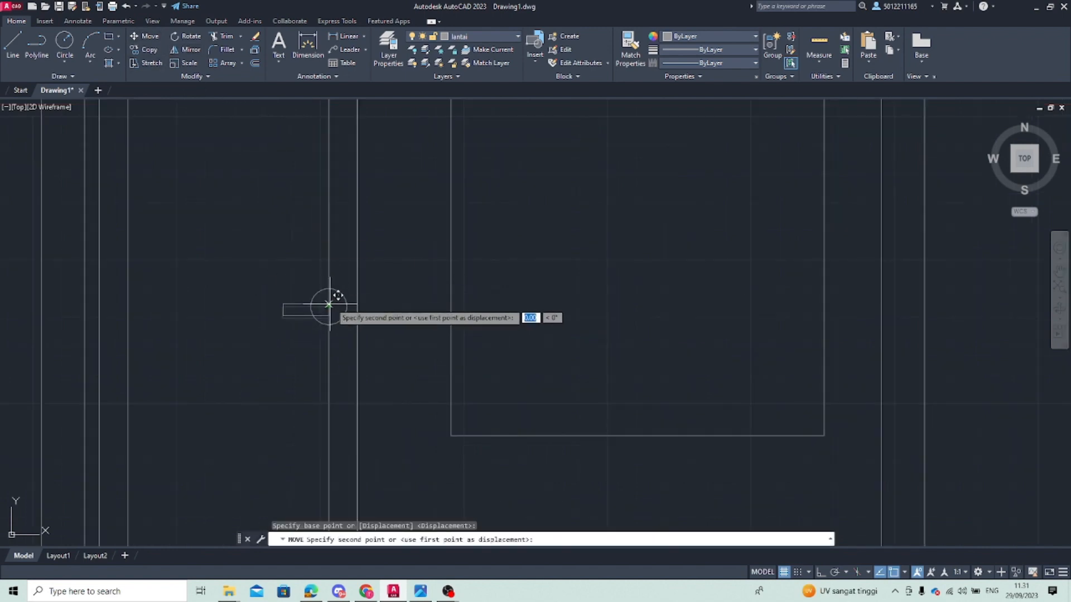
key(Escape)
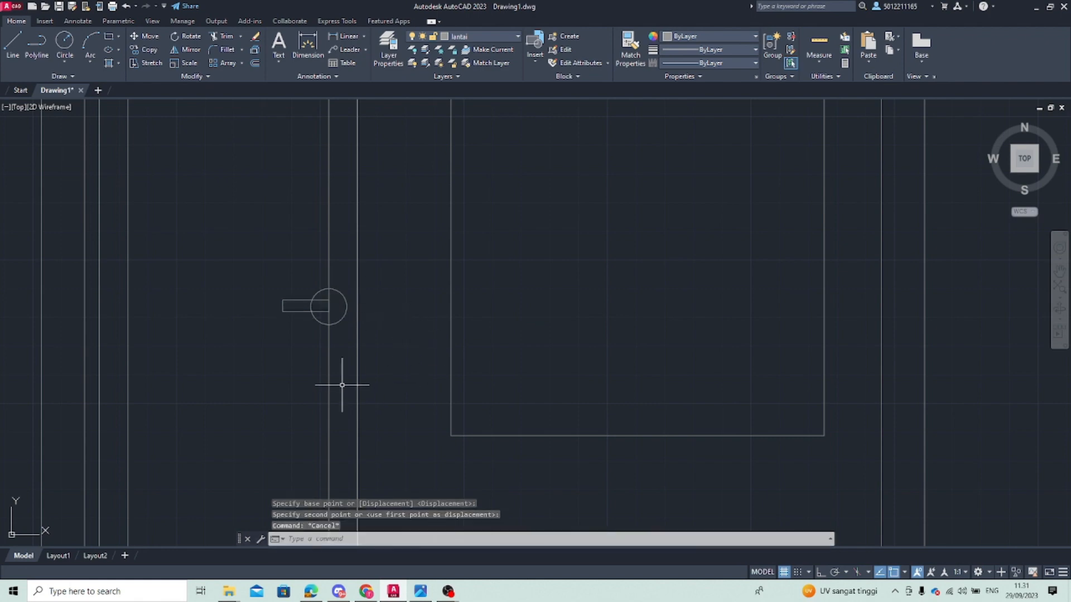
scroll(240, 357, down, 5)
scroll(254, 393, up, 2)
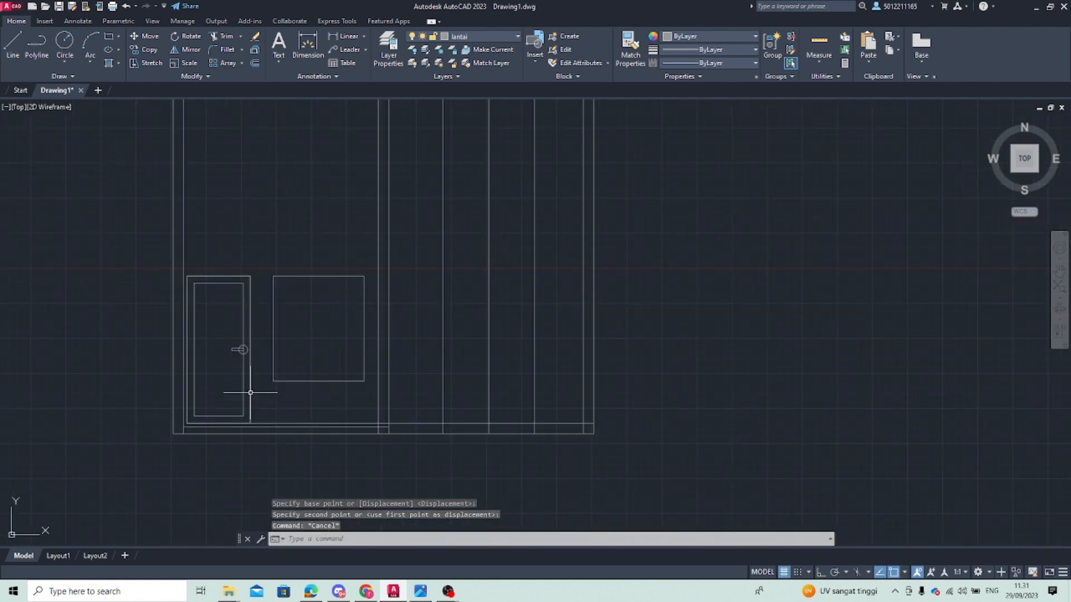
click(274, 284)
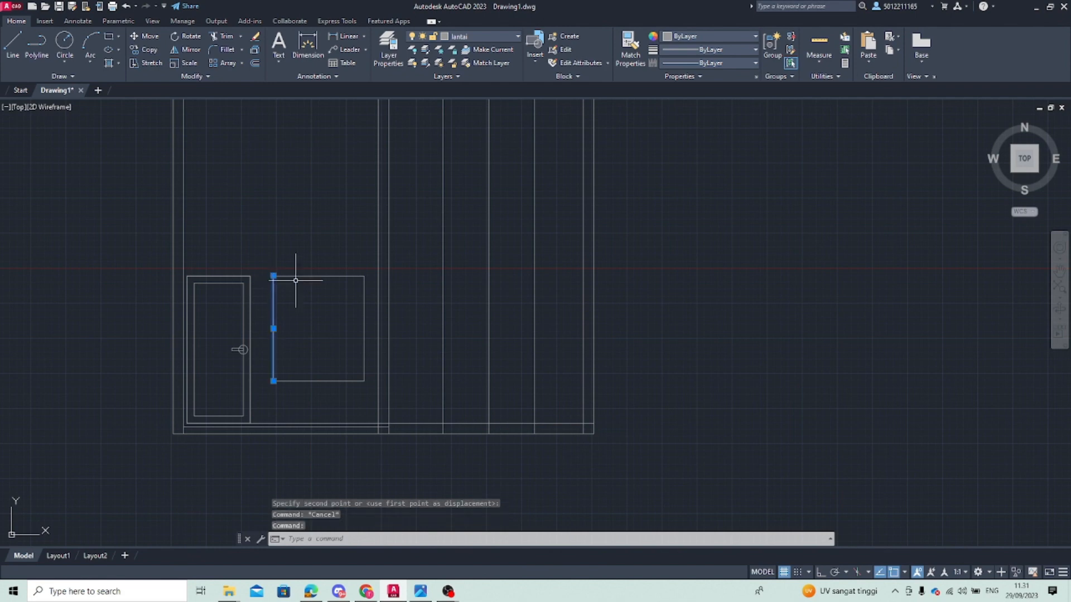
key(Escape)
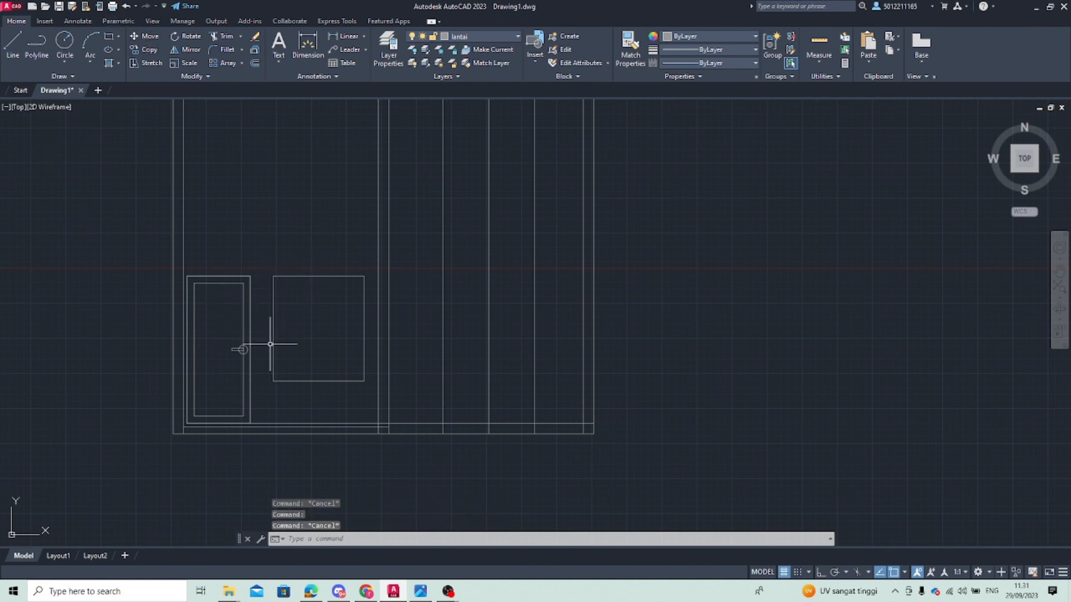
key(Return)
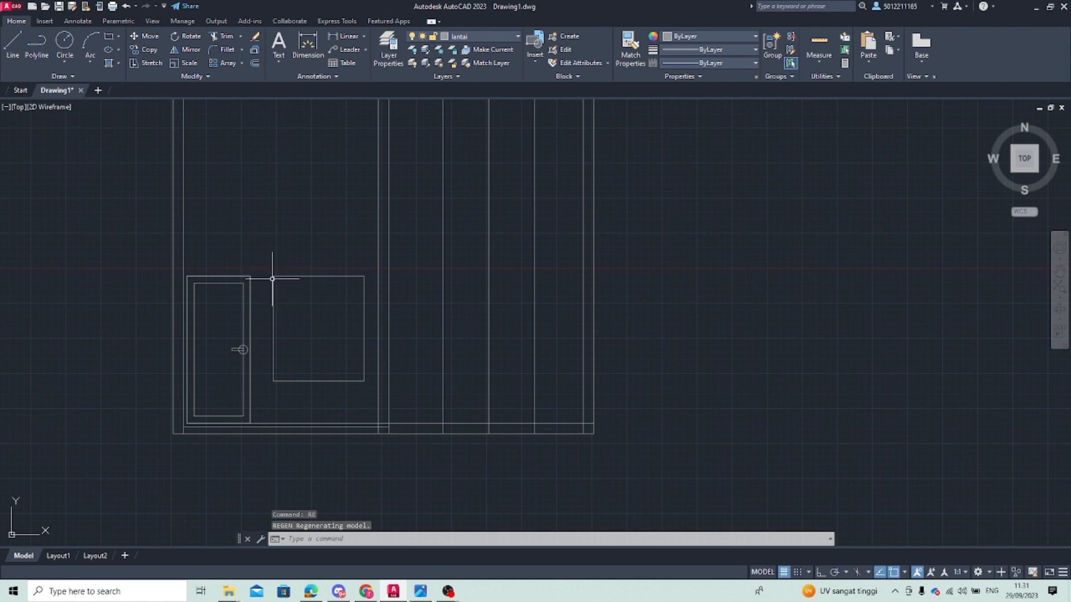
Draw a 130 by 150 rectangle over the window outline, from its upper-left corner to its lower-right corner
text(rec)
key(Return)
click(273, 276)
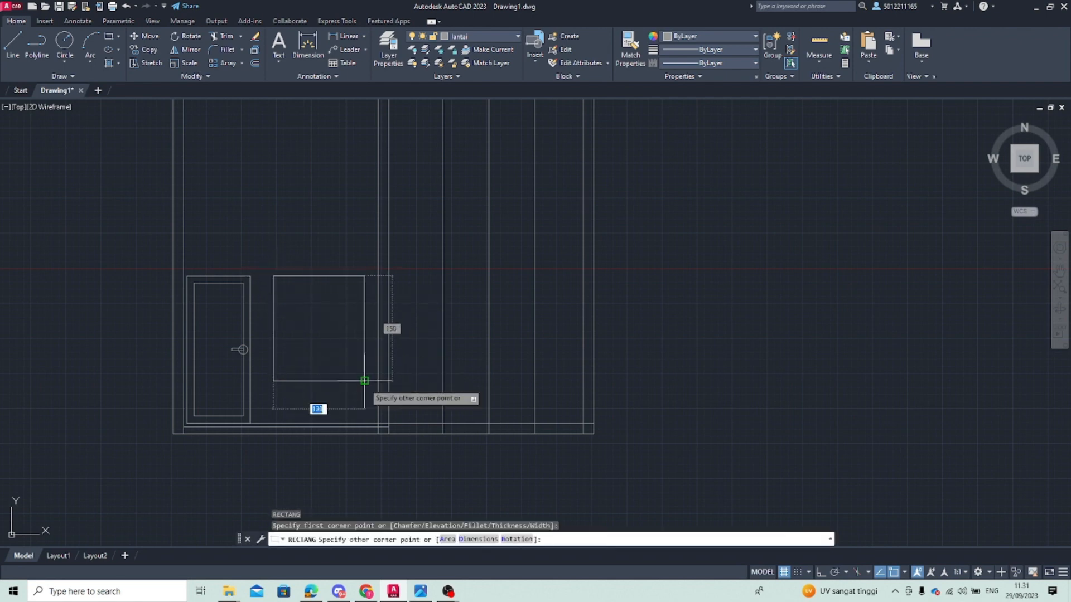
click(364, 381)
Offset the window rectangle inward by 5 to form the outer window frame
click(273, 329)
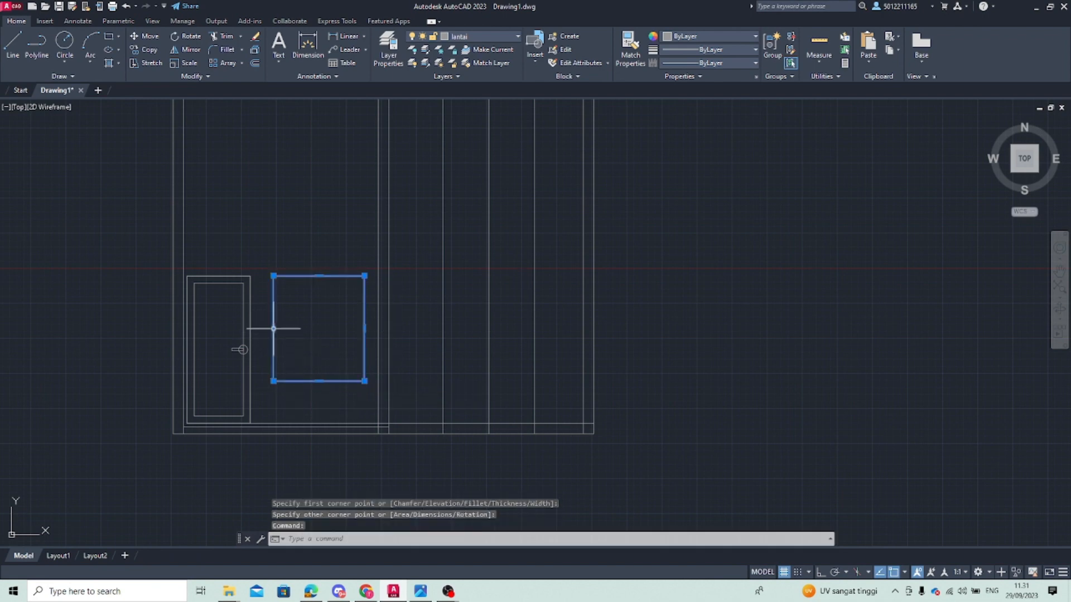
text(o)
key(Return)
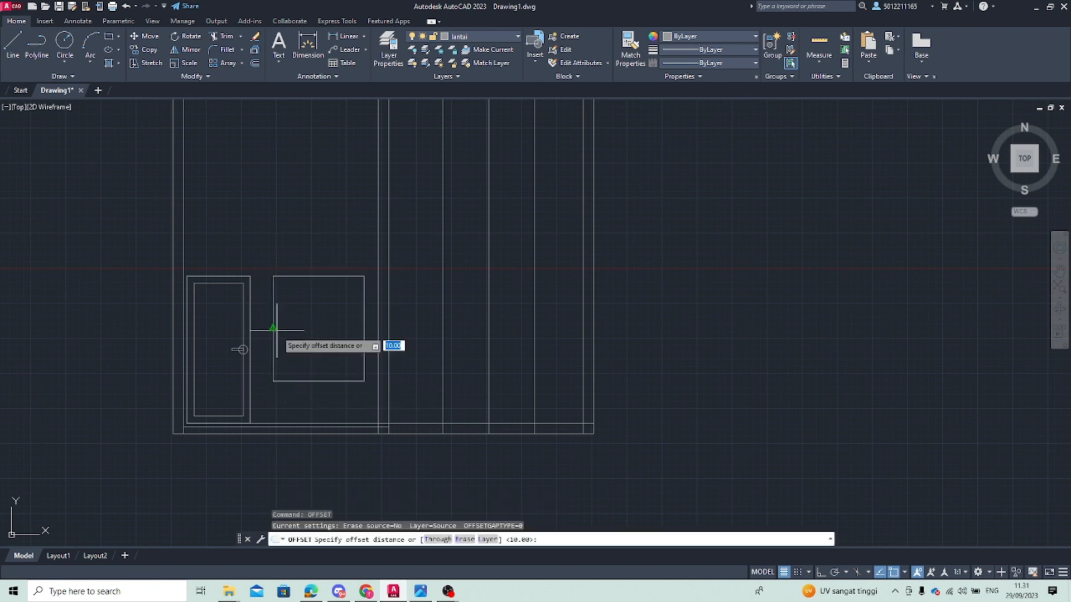
text(5)
key(Return)
click(275, 329)
click(357, 335)
key(Escape)
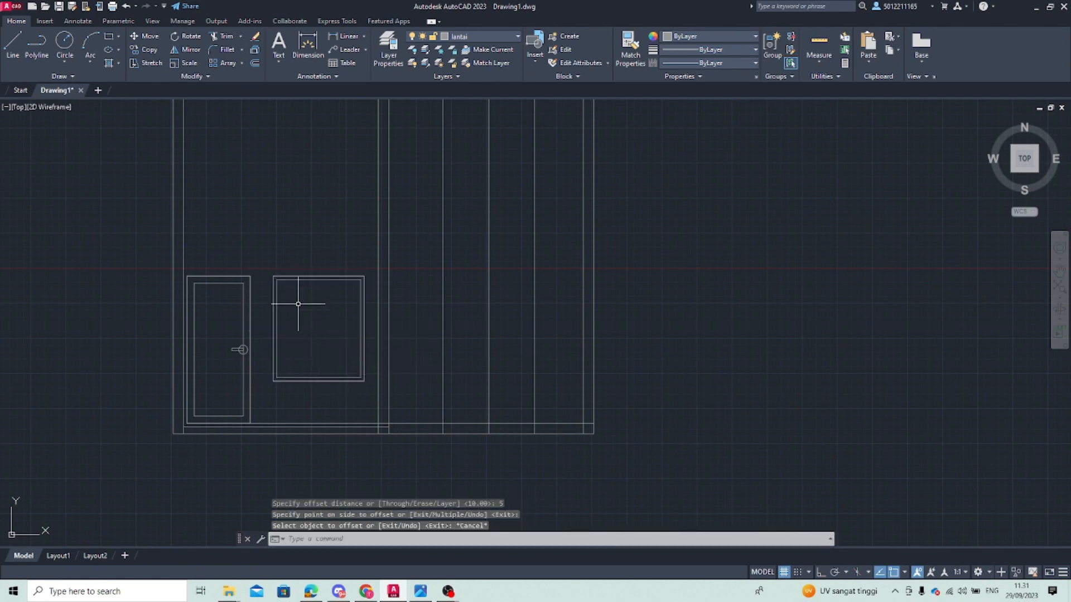
Draw a vertical line through the middle of the window, from the bottom edge's midpoint to the top edge's midpoint
click(13, 43)
click(319, 381)
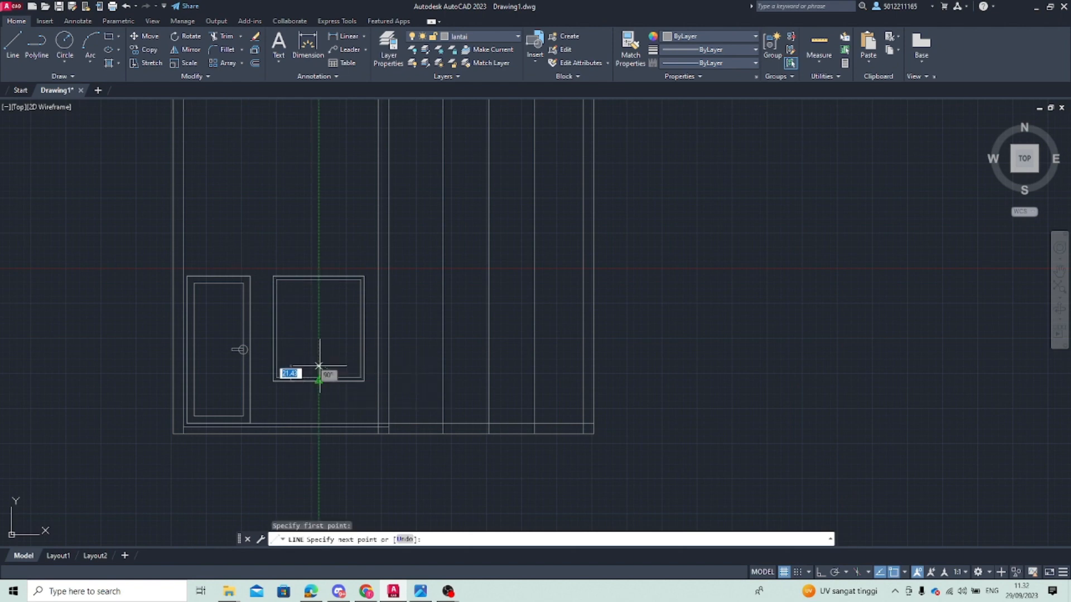
click(319, 277)
key(Escape)
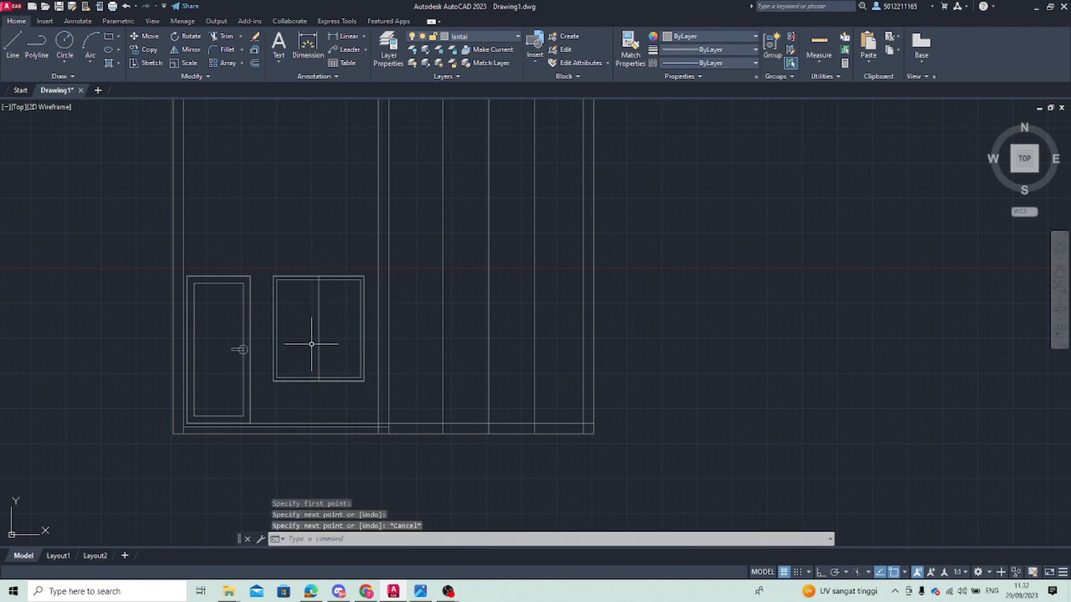
Trim the ends of the window's vertical centre line that cross the outer frame
scroll(321, 307, up, 2)
text(tr)
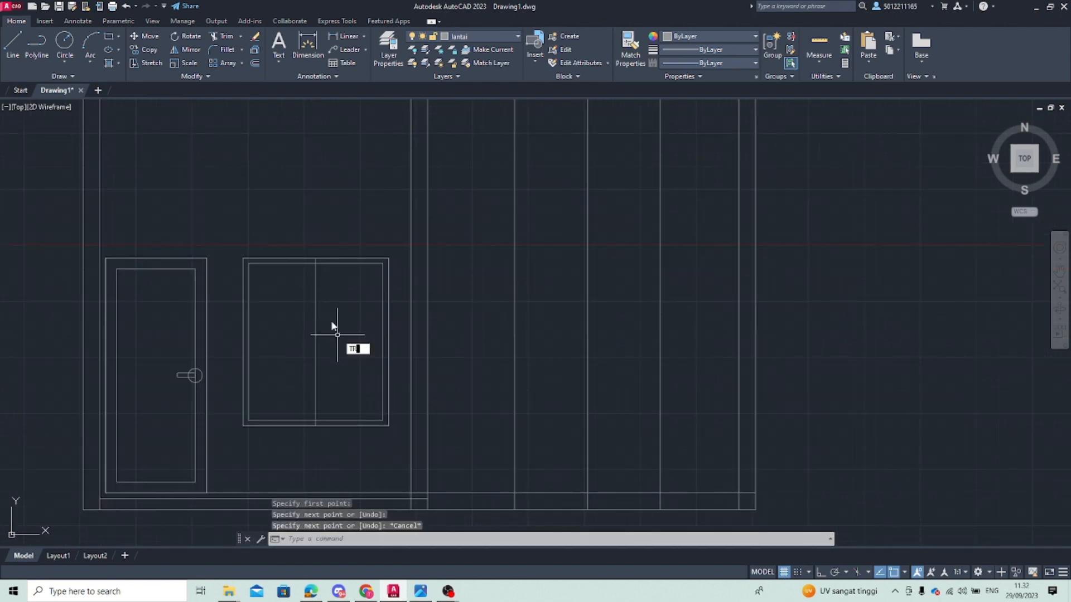
key(Return)
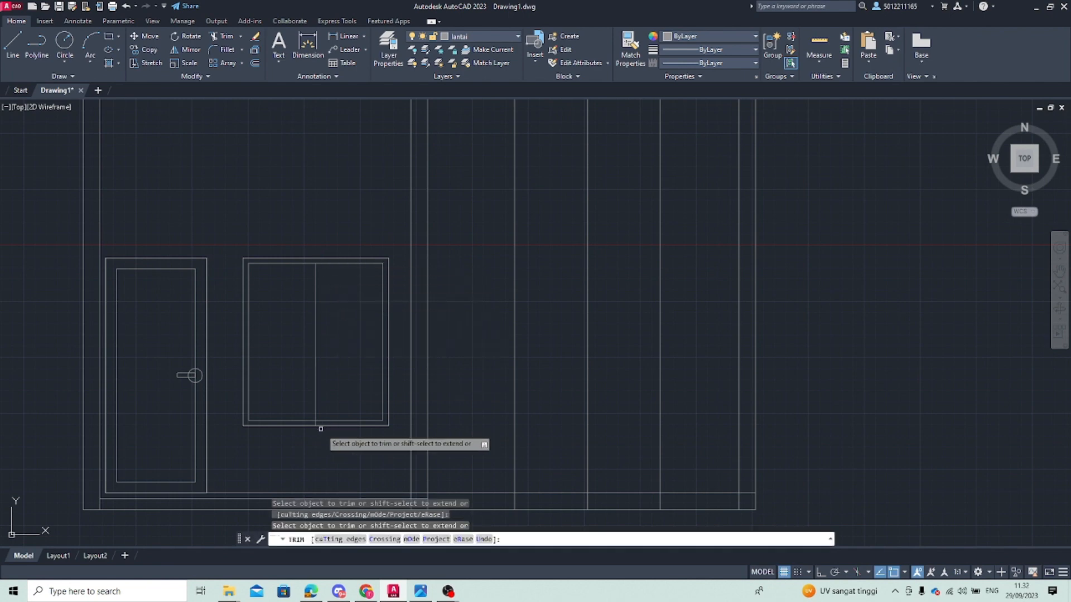
key(Escape)
scroll(326, 382, down, 2)
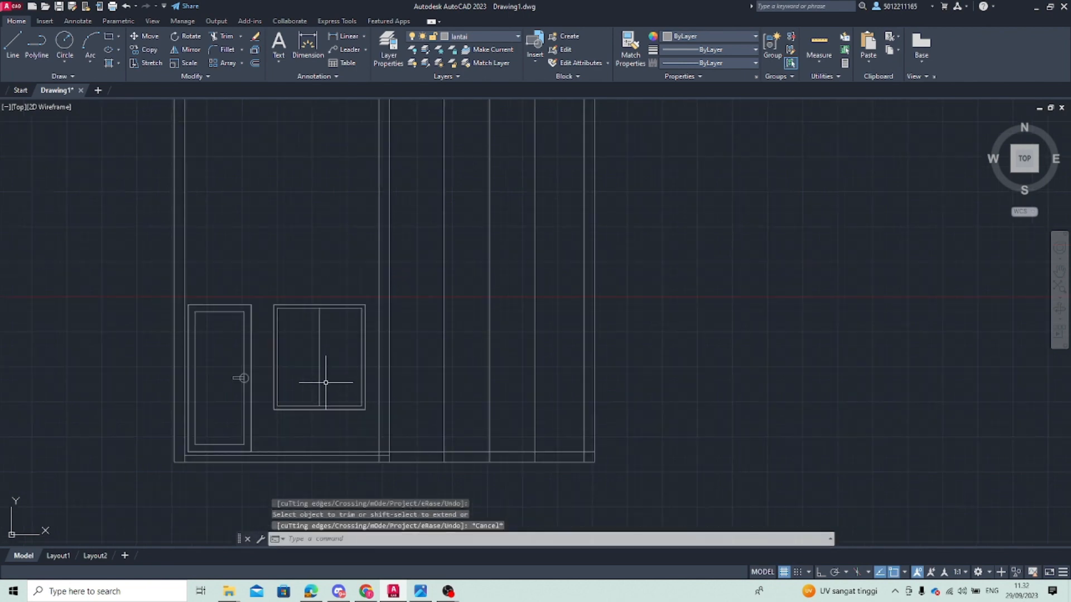
Offset the inner window rectangle inward by 5 to add the sash frame
click(292, 310)
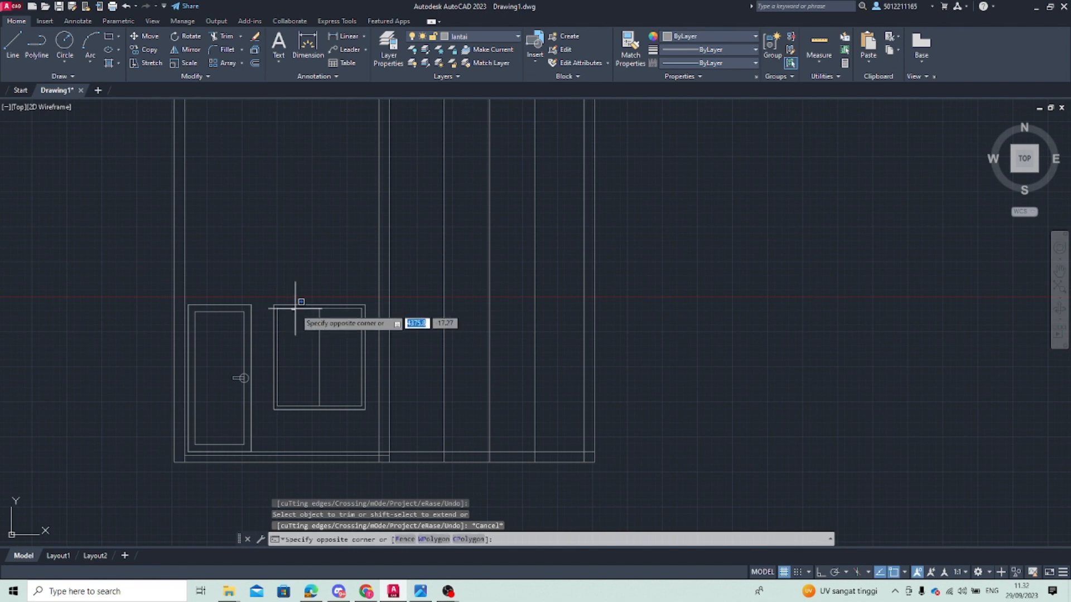
click(292, 302)
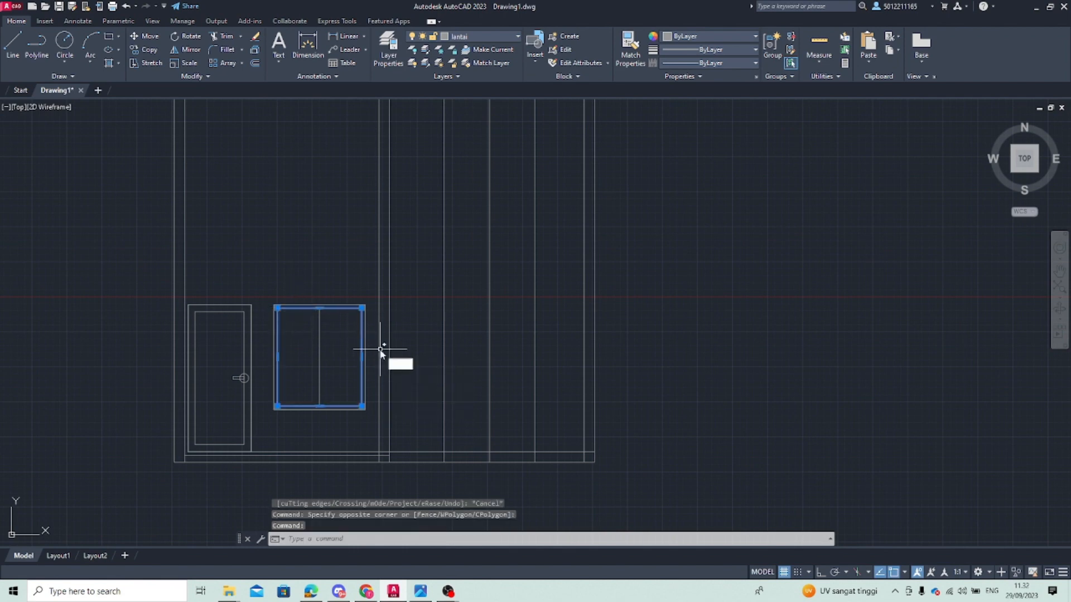
key(Return)
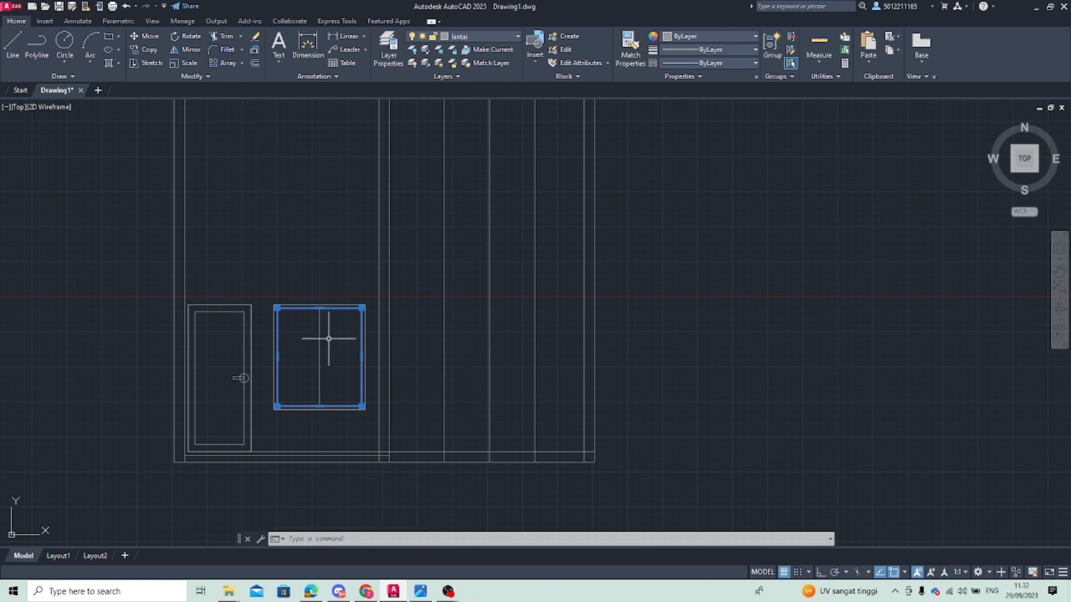
text(OF)
key(Return)
text(5)
key(Return)
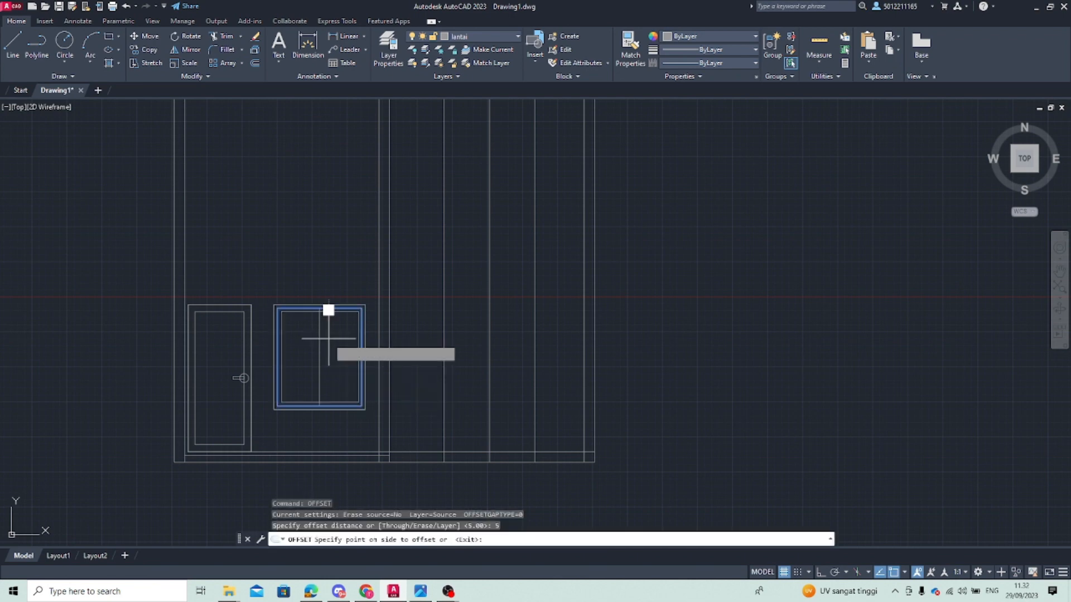
click(328, 307)
click(326, 346)
key(Escape)
scroll(280, 358, up, 2)
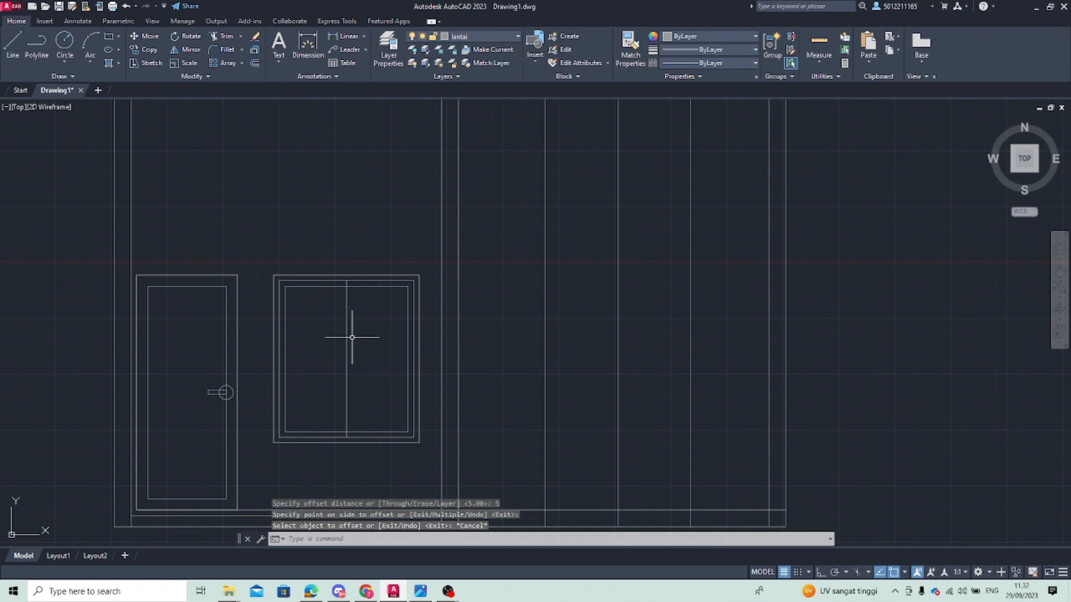
Offset the window's vertical centre line by 5 to both sides
click(349, 311)
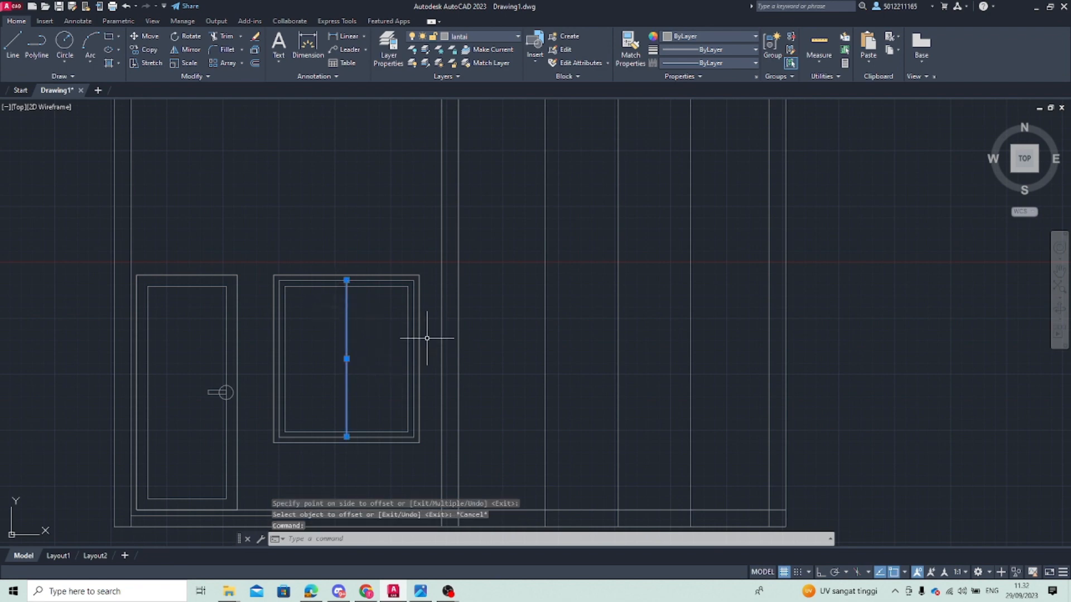
key(Return)
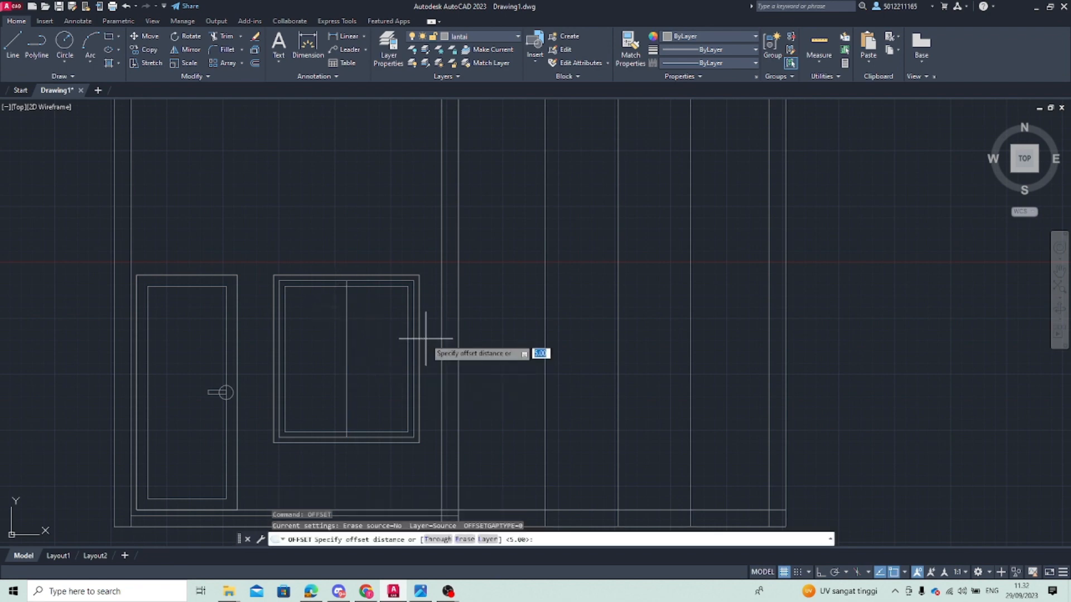
text(5)
key(Return)
click(348, 344)
click(350, 350)
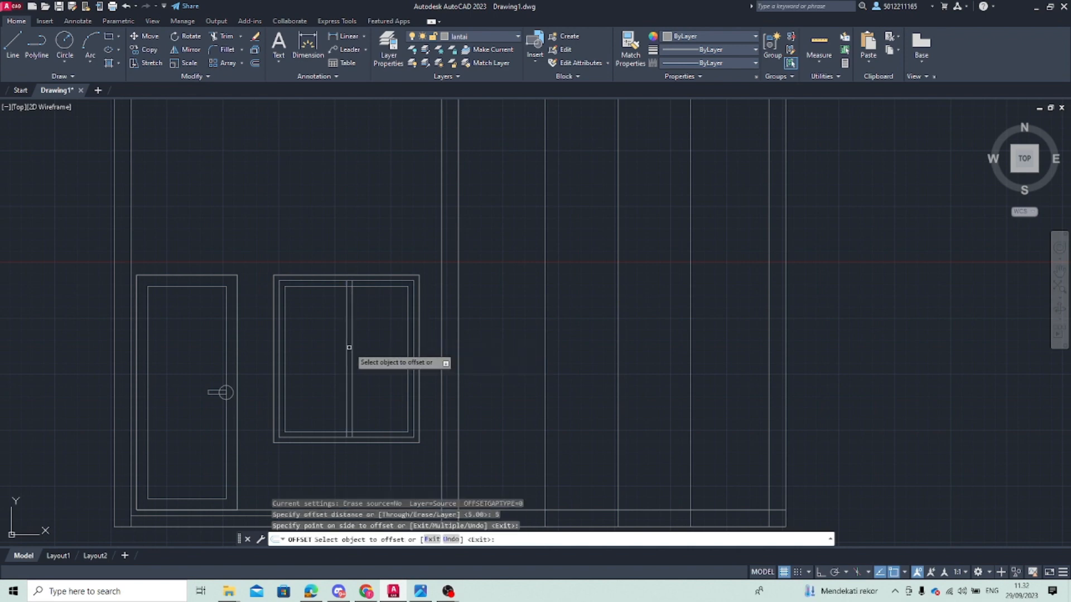
click(346, 349)
click(343, 357)
key(Escape)
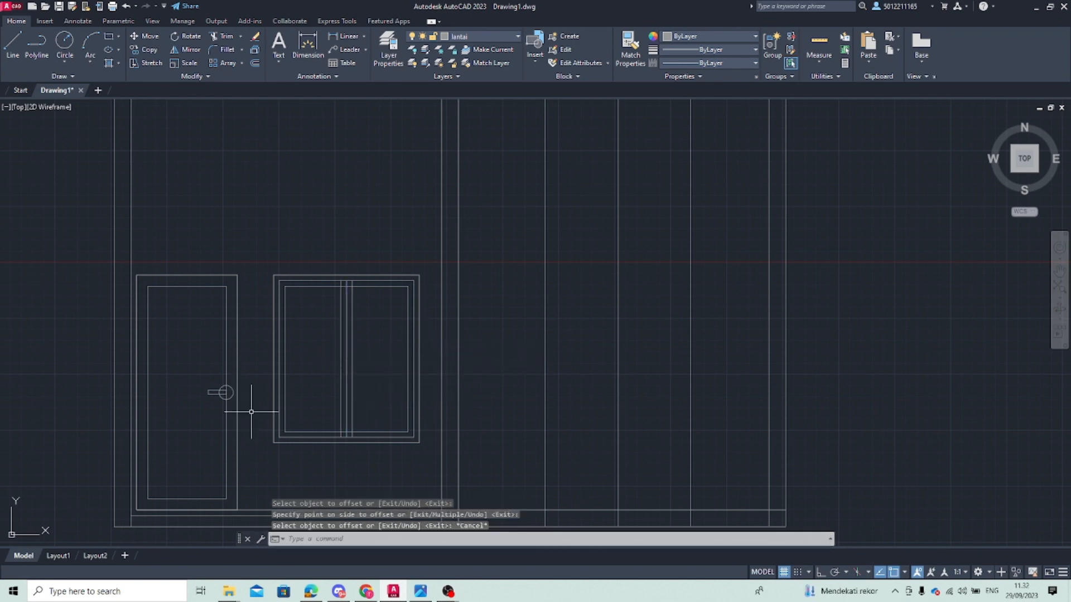
Trim the overlapping line ends and sash edges around the centre line to form two separate window panes
text(tr)
key(Return)
scroll(276, 373, up, 2)
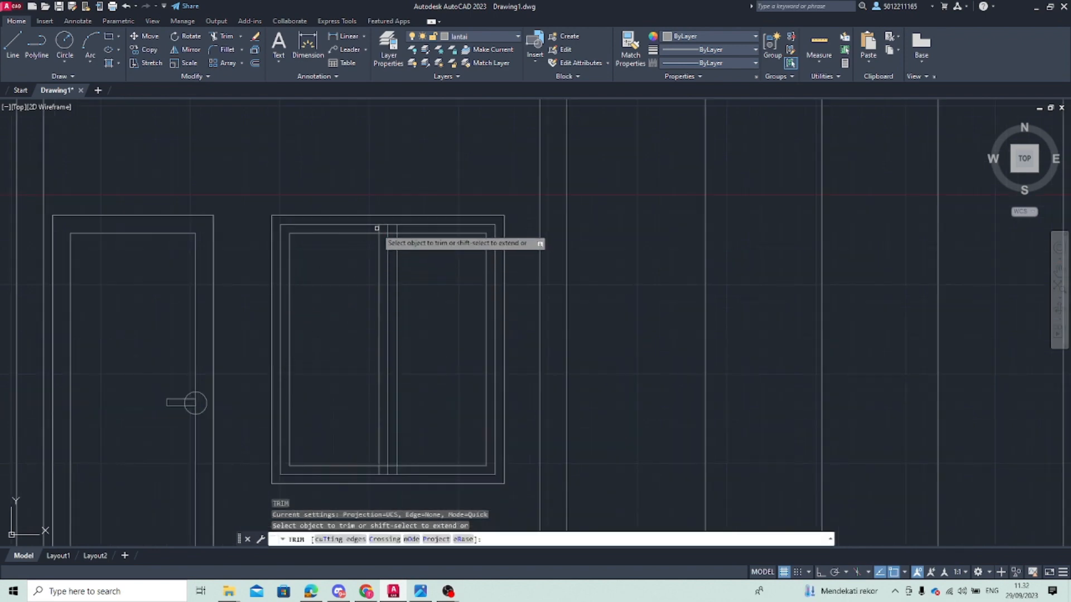
drag(376, 228, 373, 219)
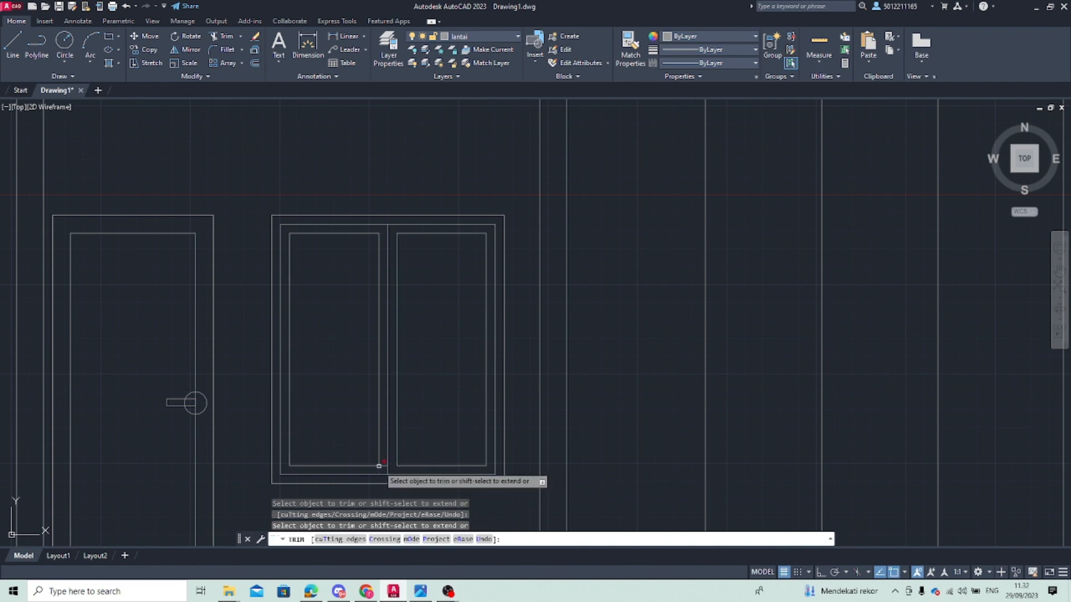
click(381, 468)
key(Escape)
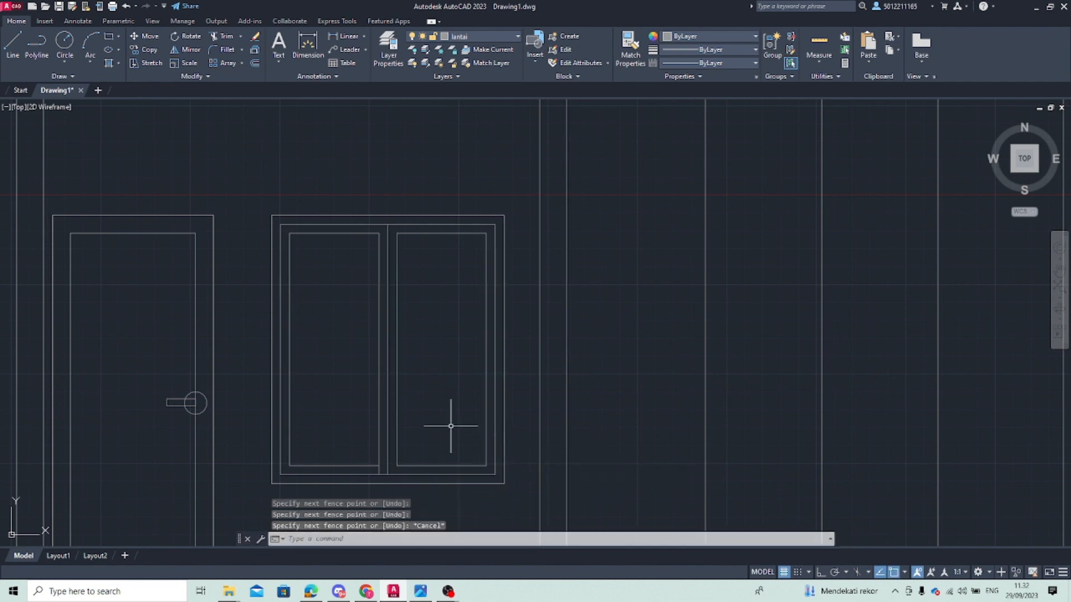
Examine the floor plan's front openings and their projection lines down to the elevation
scroll(346, 446, down, 4)
scroll(239, 204, down, 2)
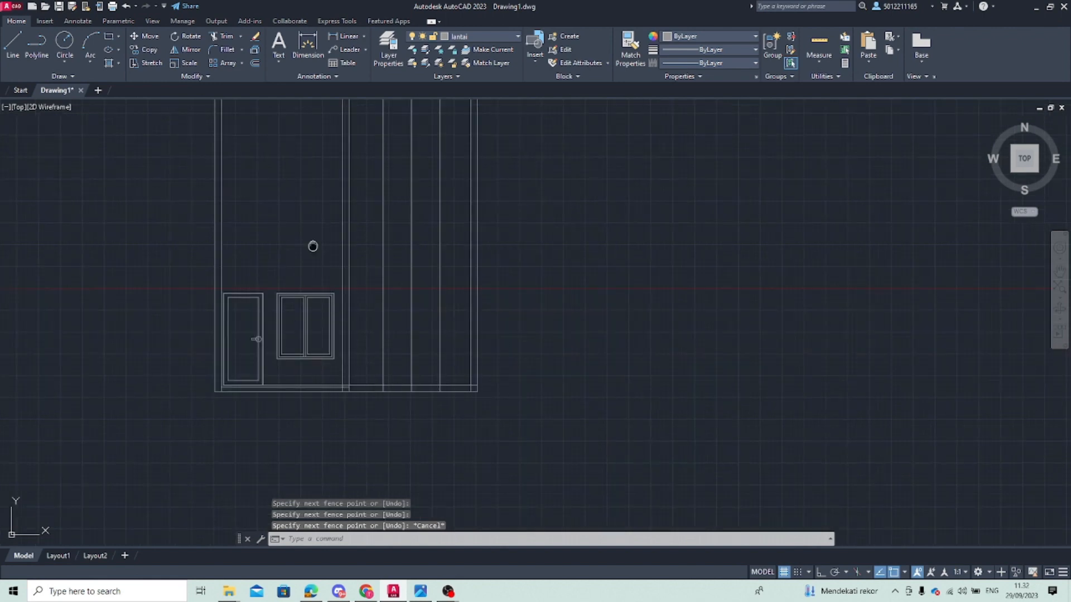
scroll(234, 239, down, 5)
scroll(237, 325, up, 3)
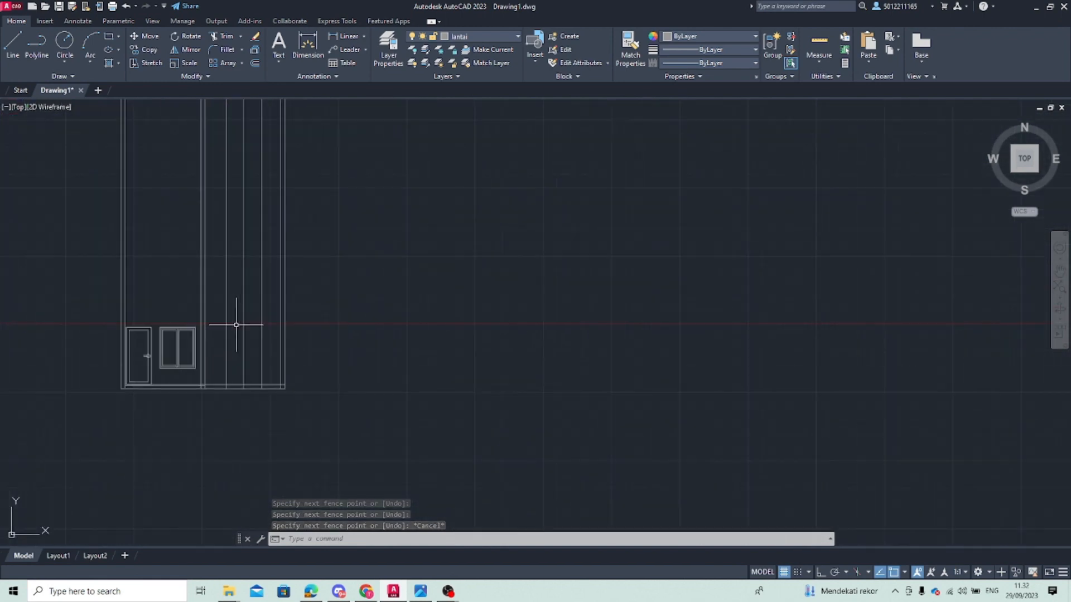
scroll(201, 264, down, 3)
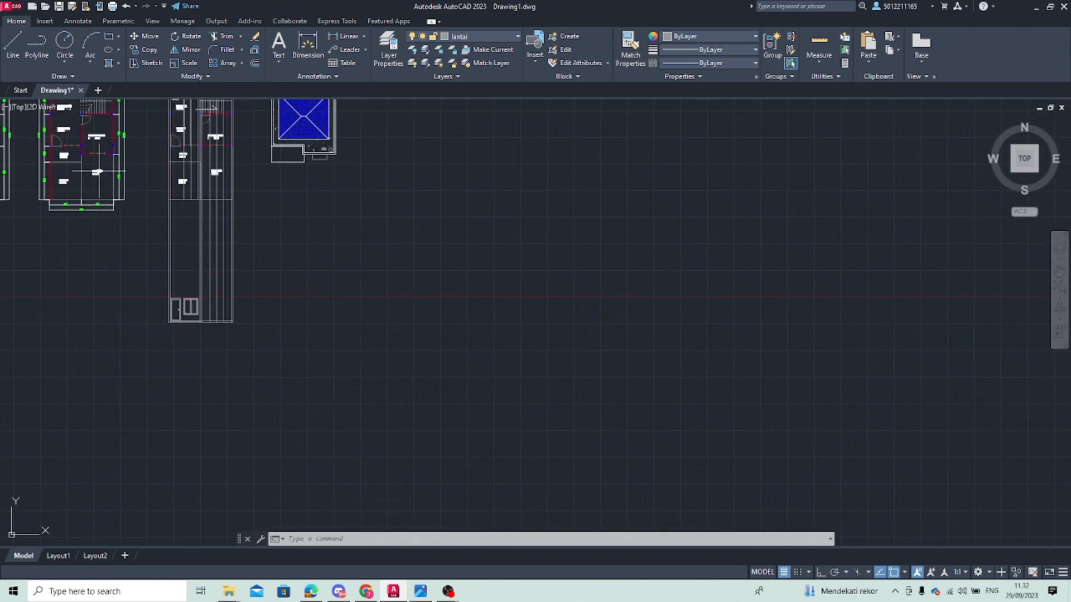
scroll(98, 172, down, 2)
middle_drag(59, 159, 140, 193)
scroll(204, 163, up, 6)
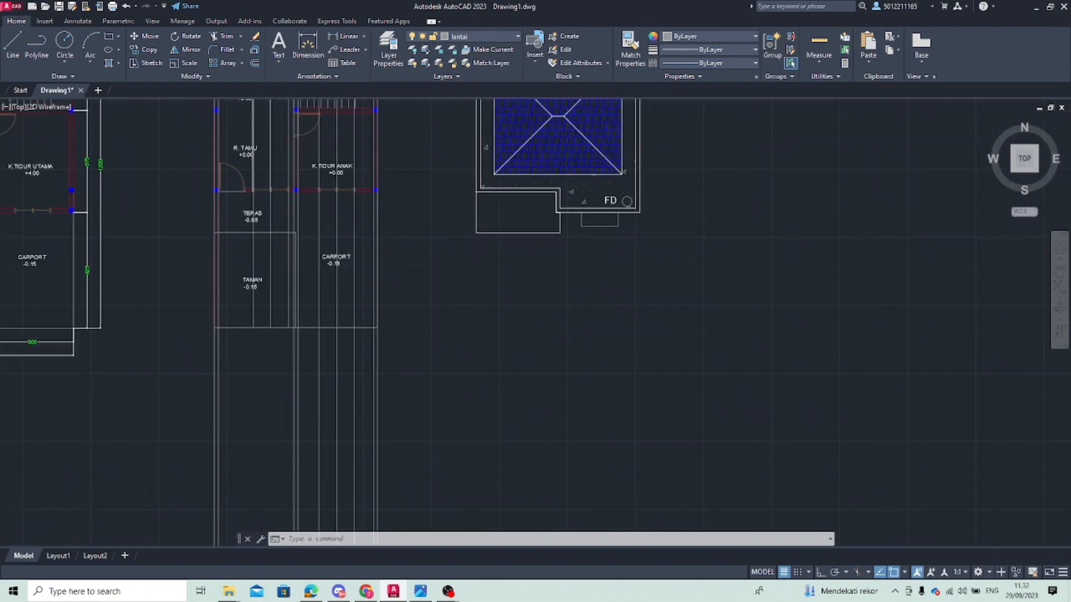
middle_drag(376, 200, 139, 75)
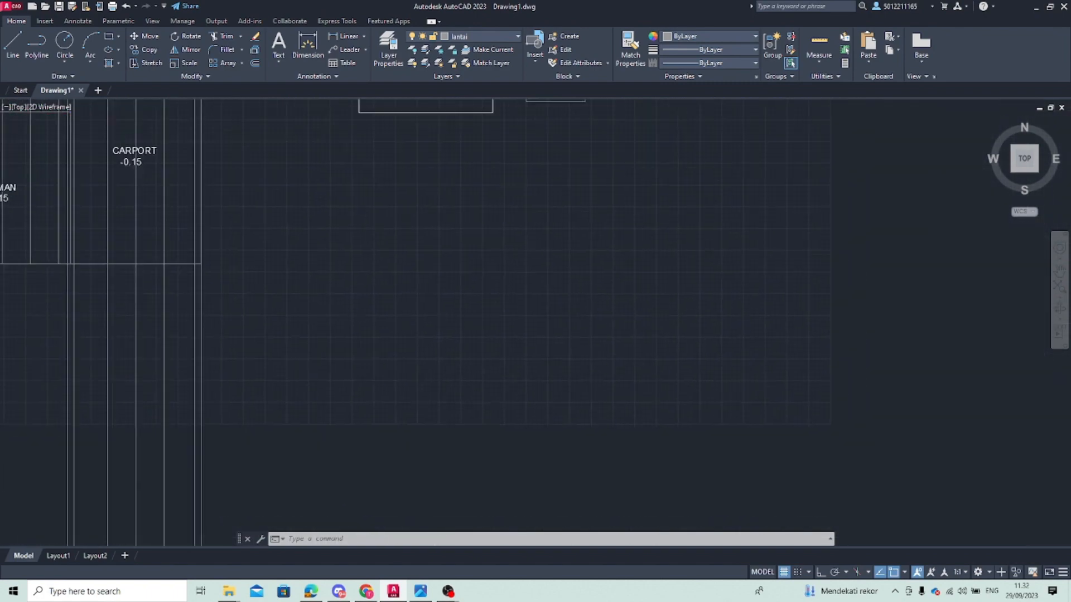
scroll(205, 383, down, 4)
scroll(247, 447, up, 4)
key(Escape)
key(Escape)
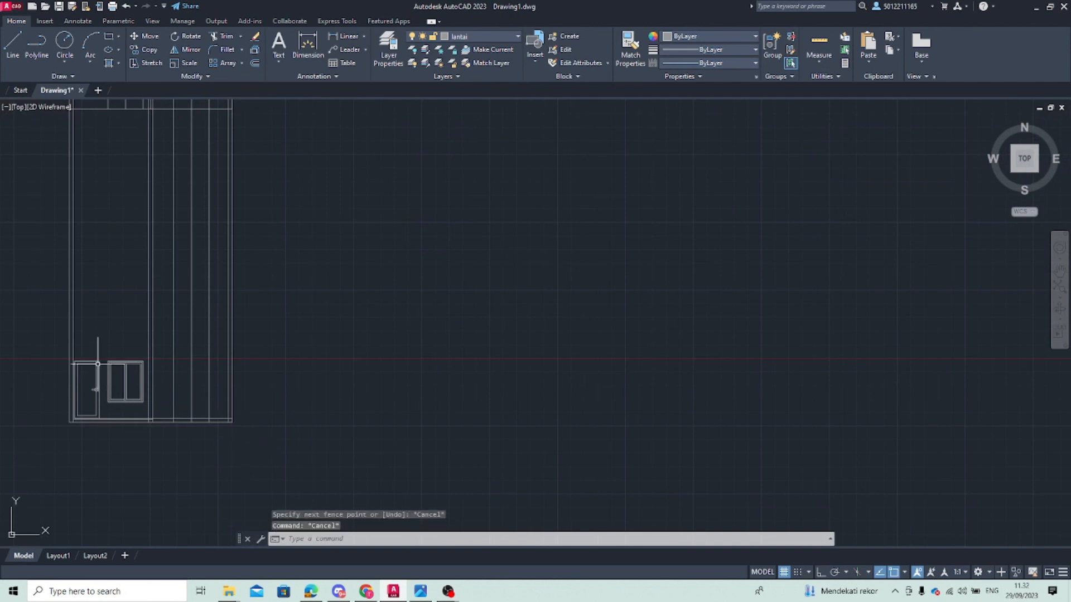
Copy the two-pane window horizontally, with Ortho on, onto the window projection lines in the elevation's carport bay
click(103, 355)
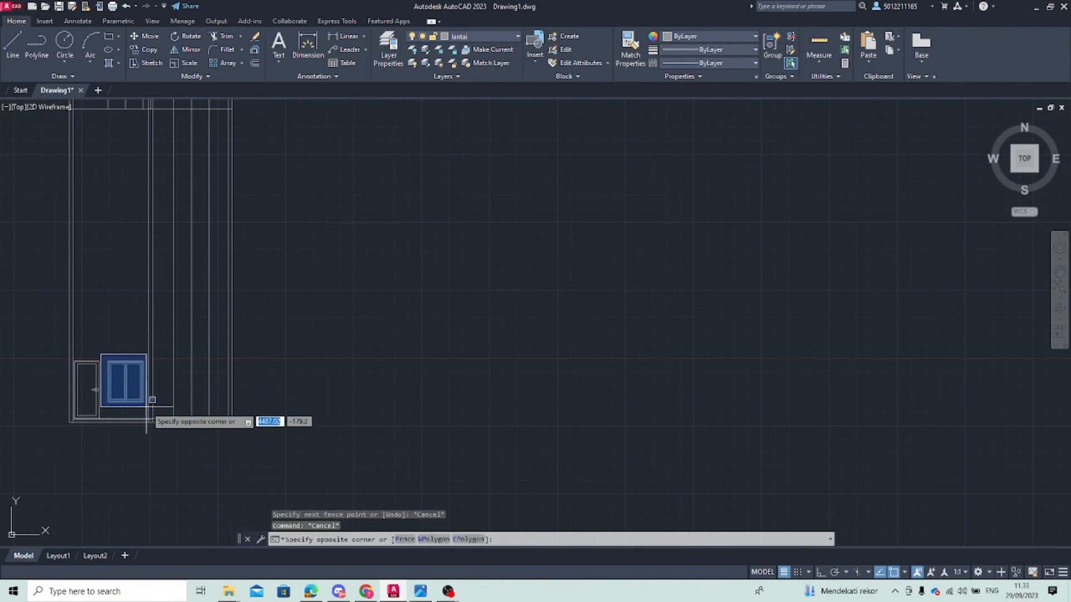
click(151, 410)
click(155, 46)
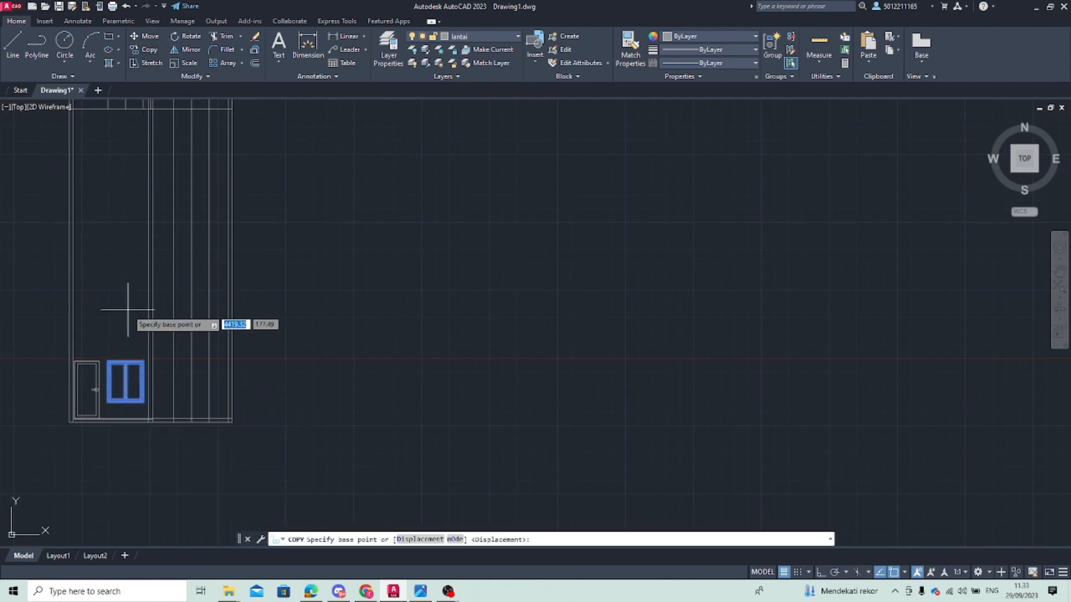
scroll(125, 301, up, 2)
click(80, 442)
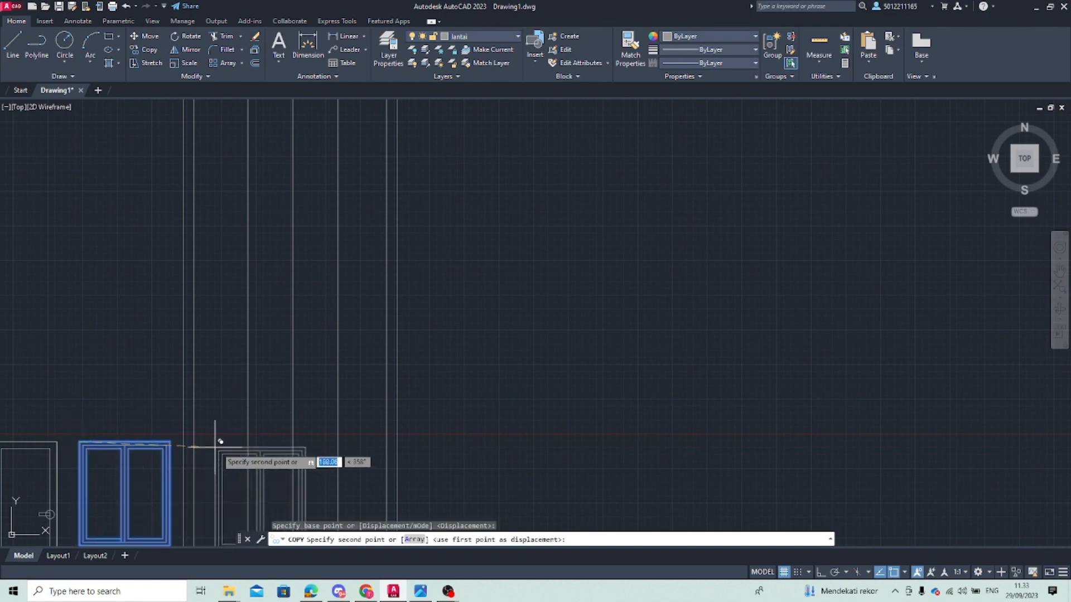
key(F8)
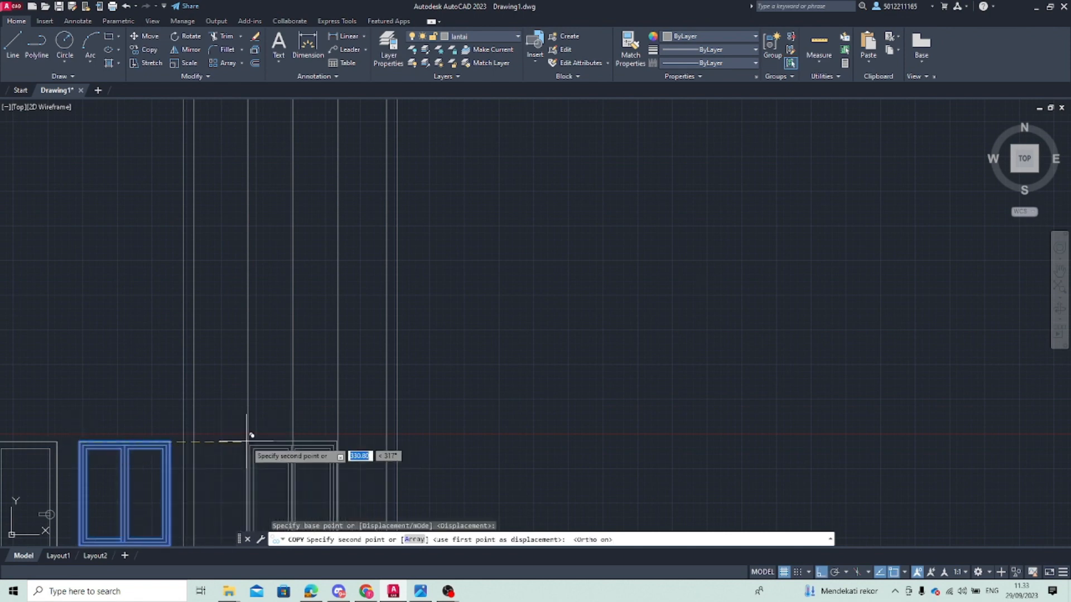
scroll(249, 438, down, 2)
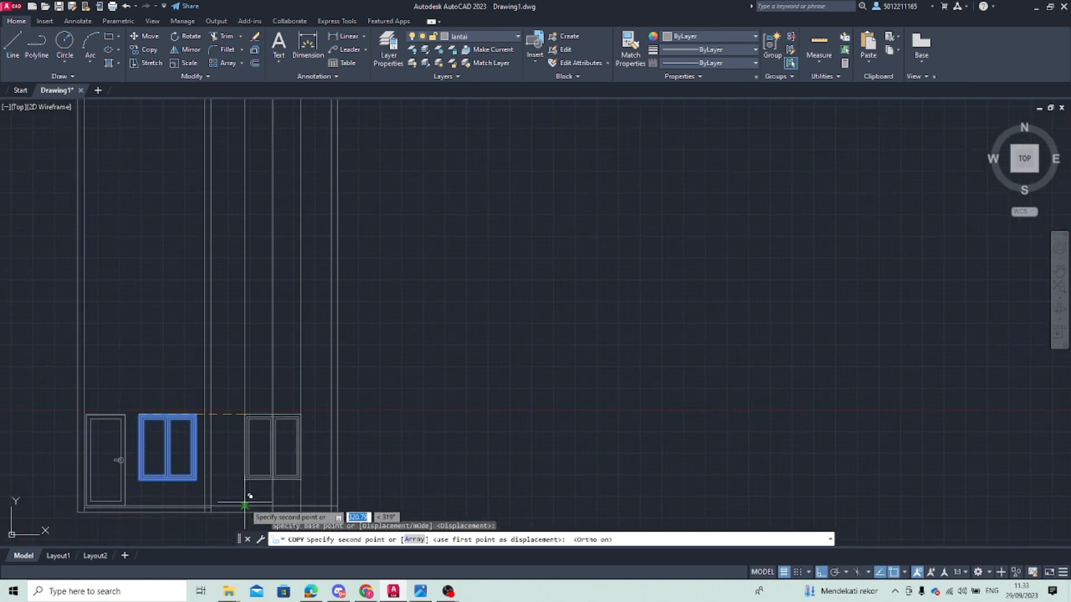
click(245, 414)
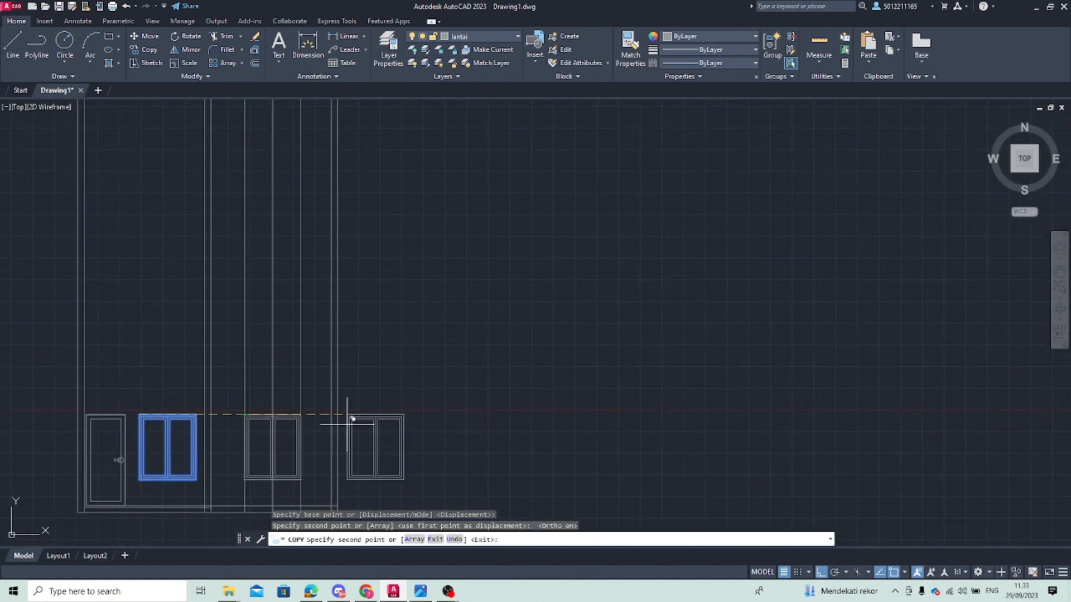
key(Escape)
Compare the copied window's position with the children's bedroom opening in the floor plan
scroll(273, 407, down, 4)
middle_drag(272, 403, 246, 320)
middle_drag(251, 270, 244, 382)
scroll(242, 235, up, 2)
scroll(236, 183, up, 2)
scroll(237, 189, down, 2)
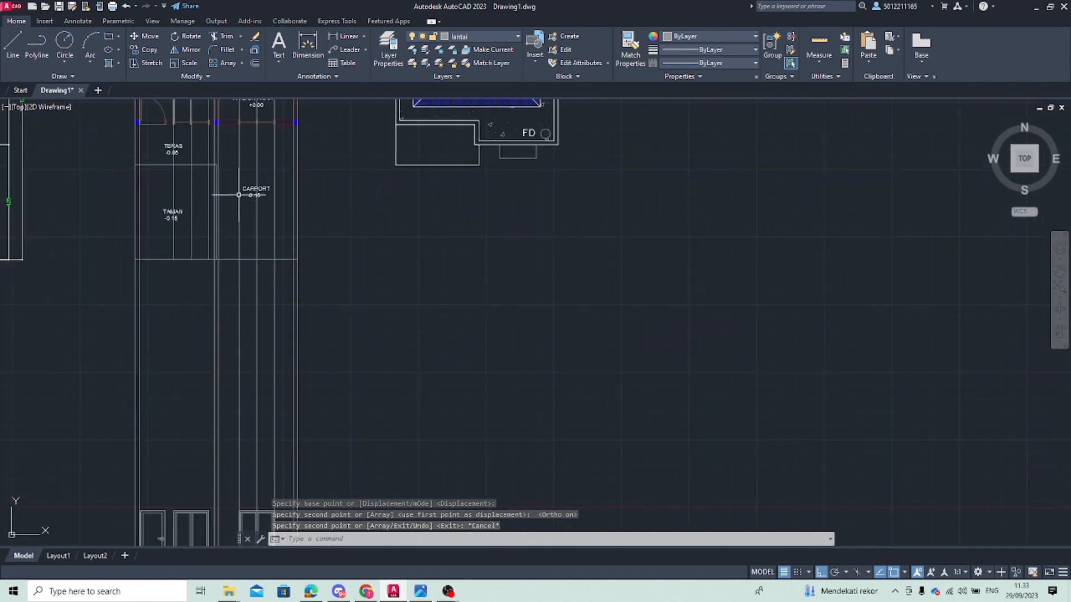
middle_drag(239, 198, 157, 362)
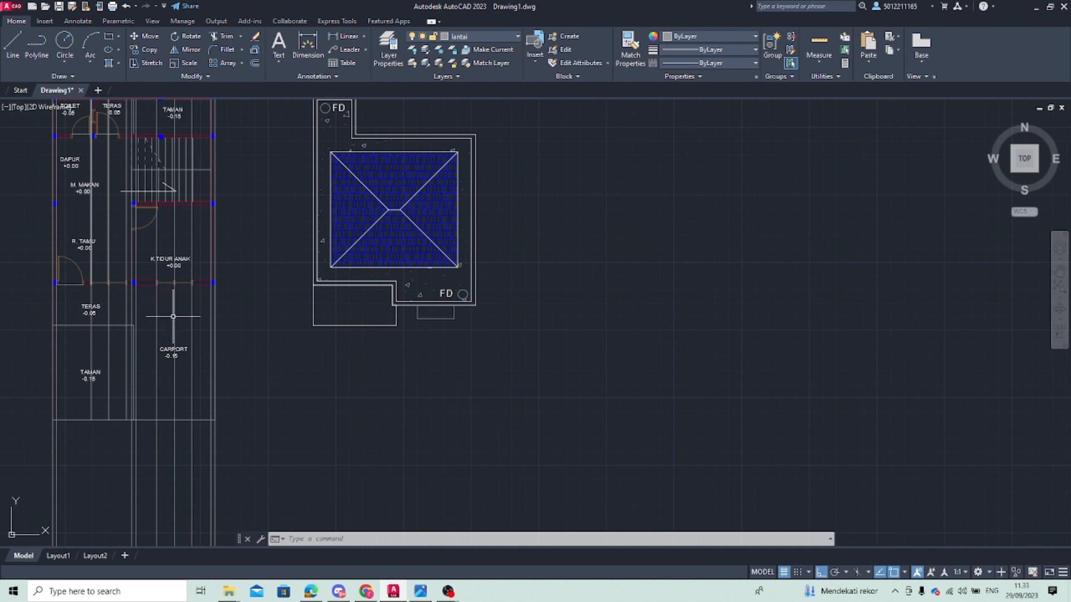
scroll(173, 316, down, 2)
middle_drag(109, 365, 162, 178)
scroll(214, 387, down, 2)
middle_drag(213, 389, 128, 336)
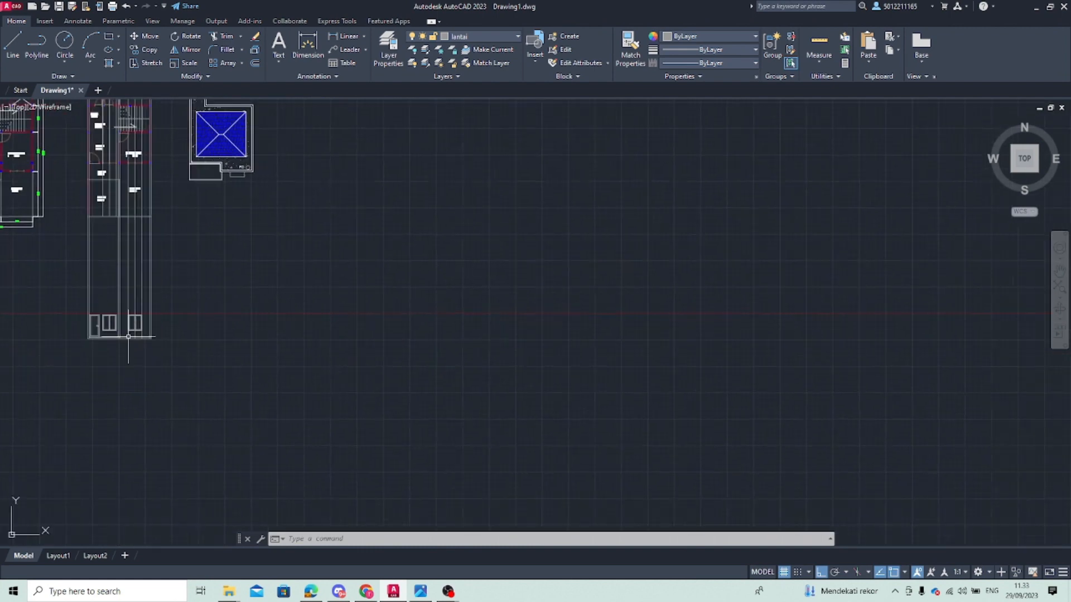
Trim the three projection lines above and below the copied window, including their pieces in the base strip
scroll(128, 336, up, 3)
text(tr)
key(Return)
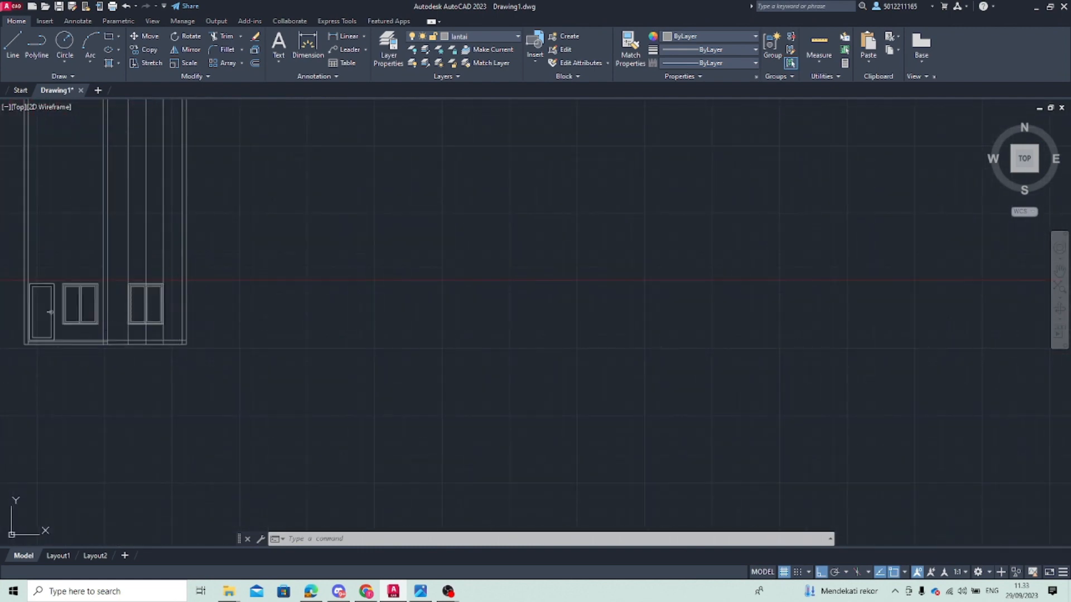
drag(125, 236, 169, 245)
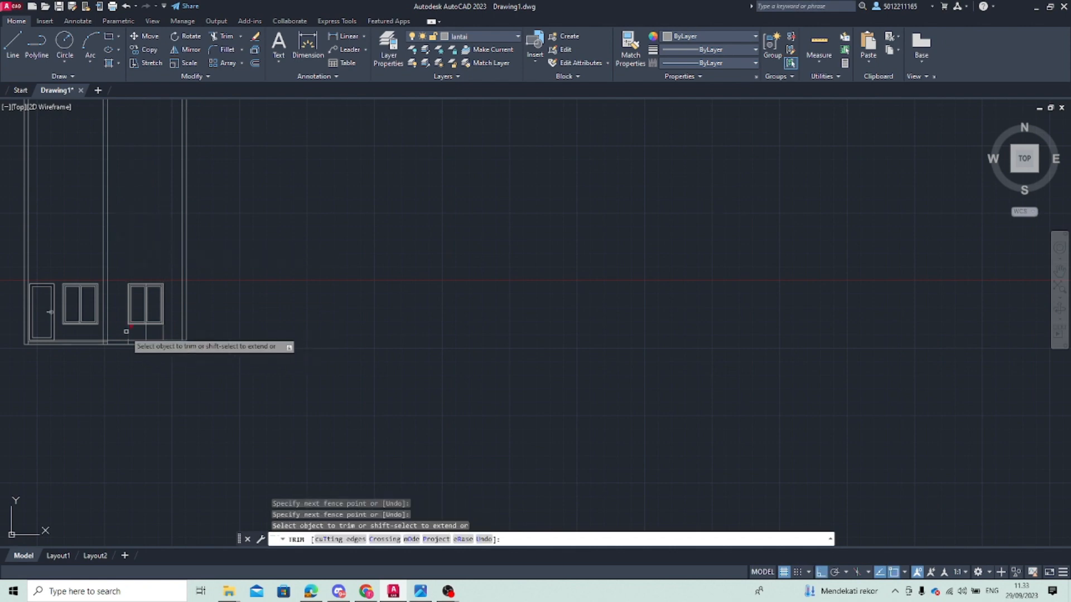
drag(120, 331, 143, 332)
scroll(165, 333, up, 3)
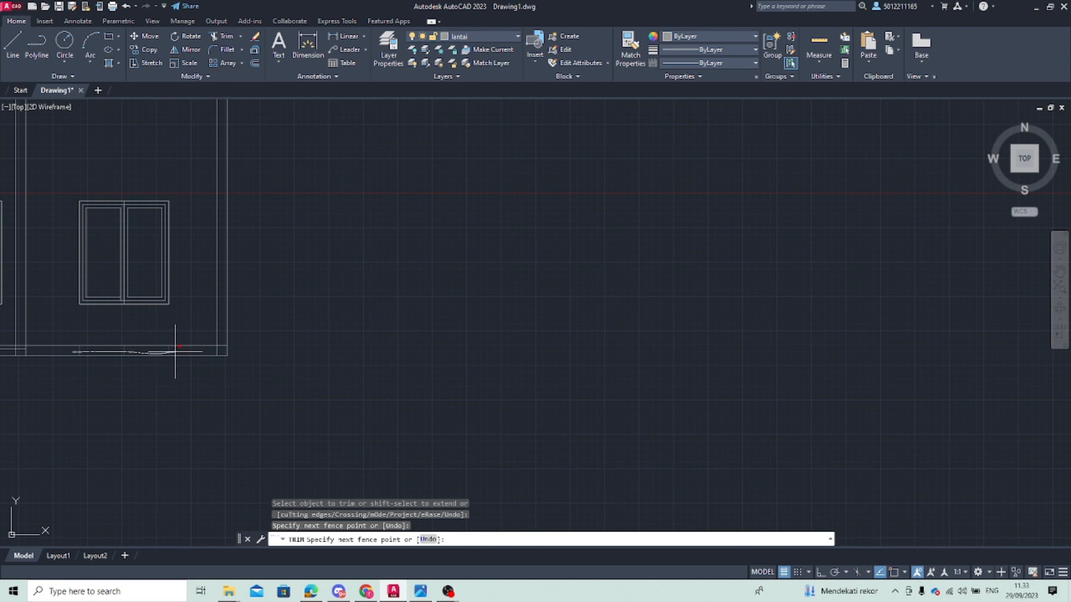
drag(175, 351, 177, 352)
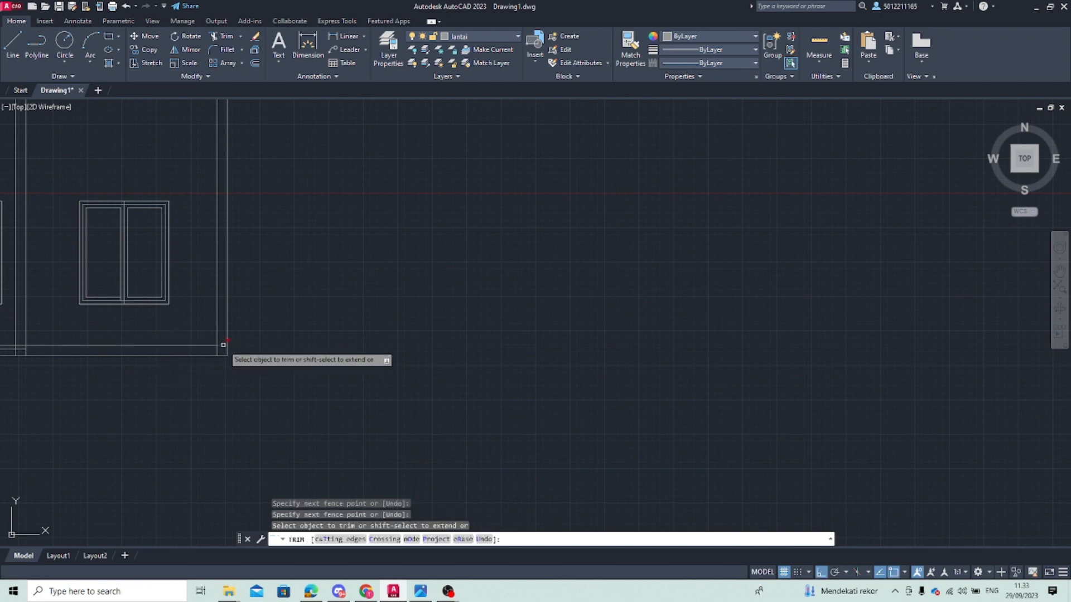
Trim the overlapping inner wall and floor line ends at the elevation's lower right corner
click(221, 347)
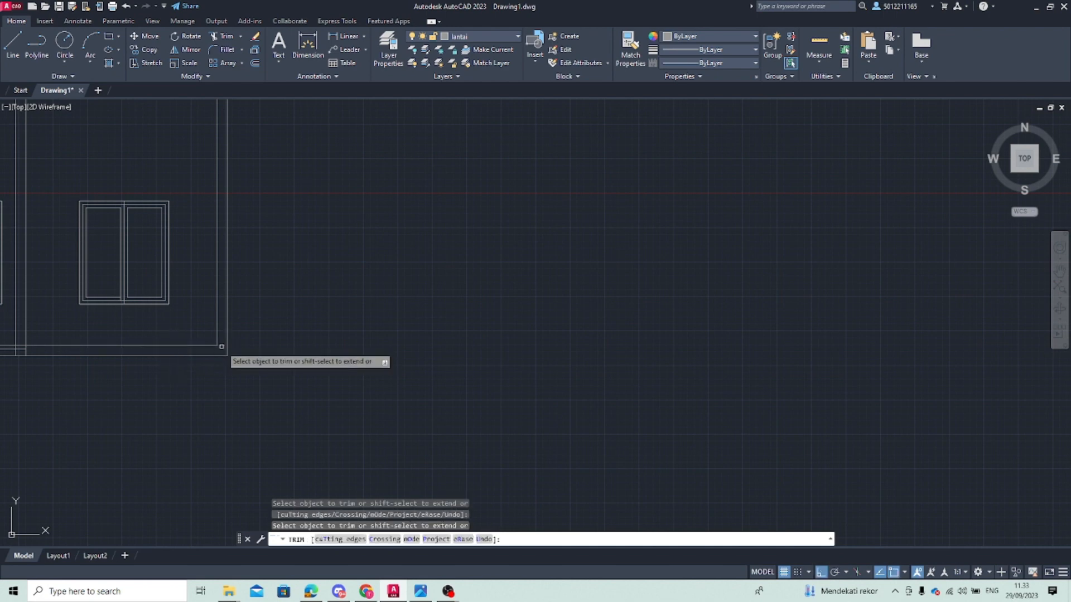
scroll(251, 426, down, 3)
key(Escape)
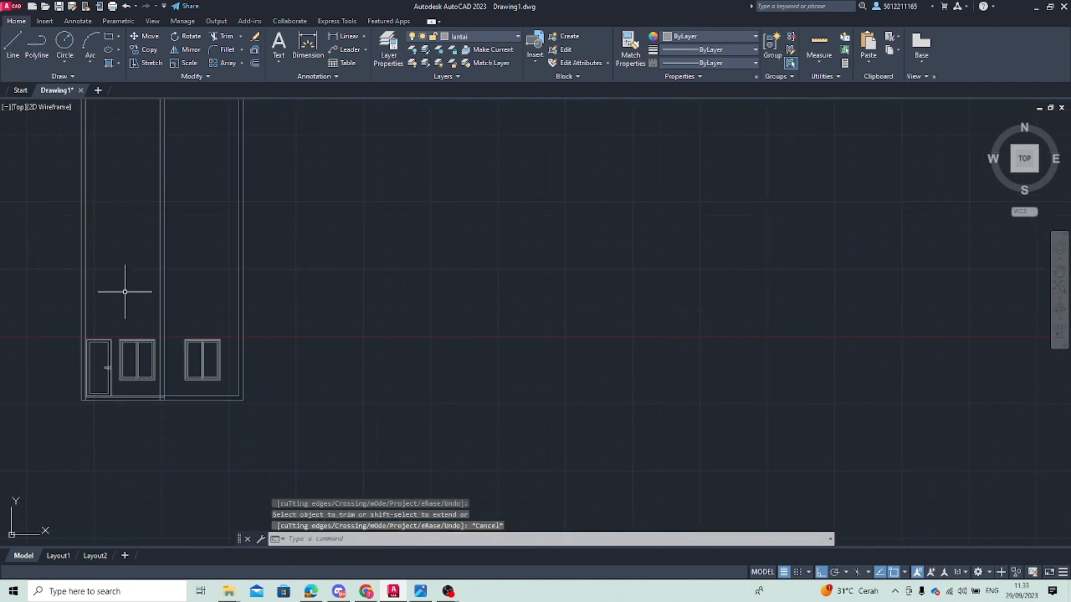
Draw a small rectangle just above the door, aligned with the door frame's left edge
middle_drag(125, 292, 117, 323)
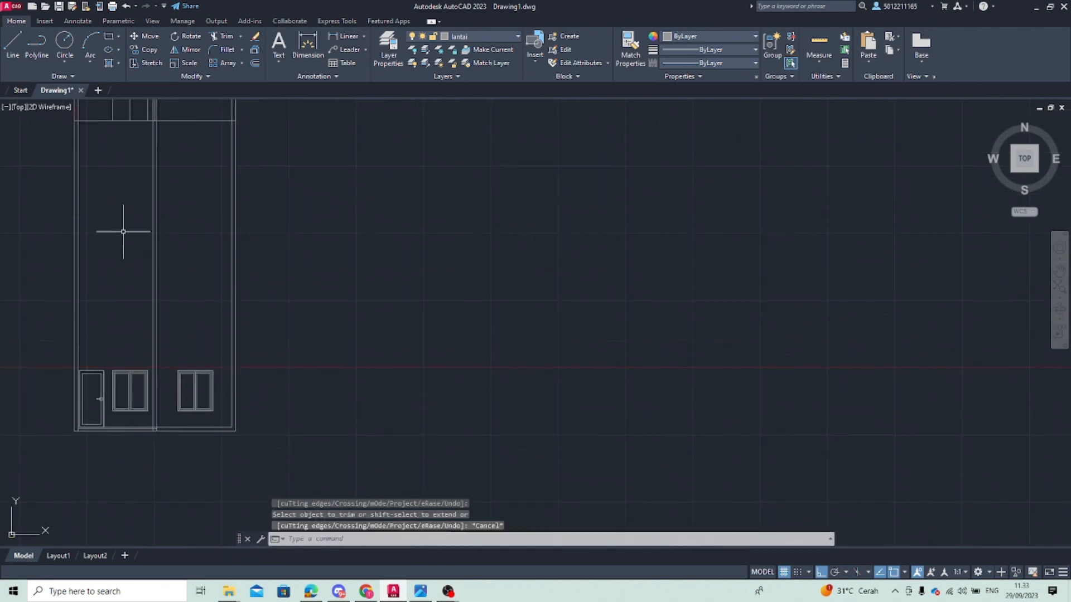
scroll(191, 418, up, 5)
scroll(208, 342, down, 5)
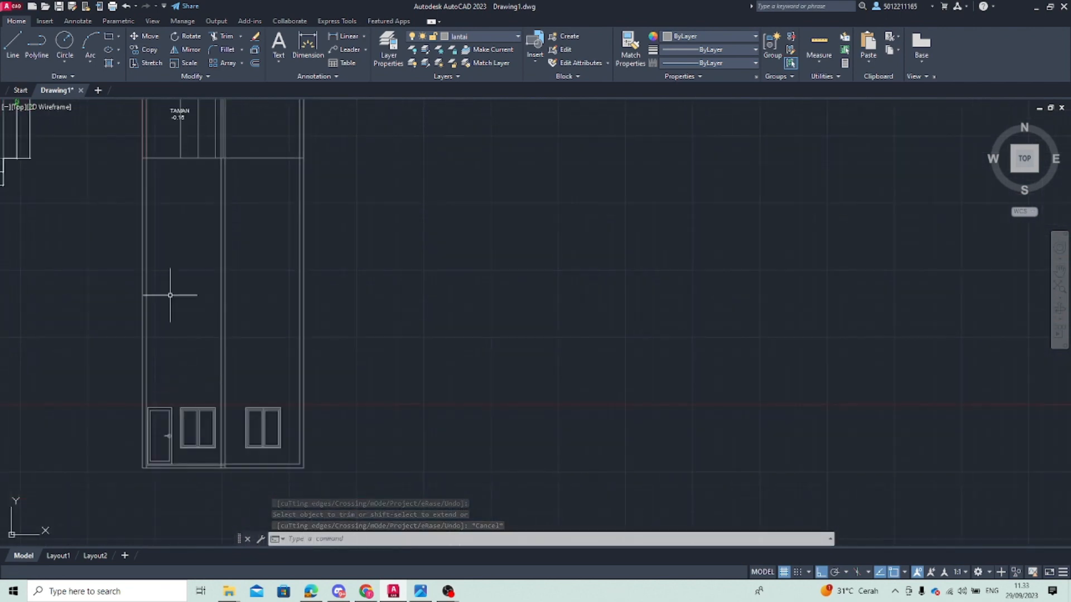
mouse_move(170, 295)
middle_down()
mouse_move(223, 435)
mouse_move(256, 335)
middle_up()
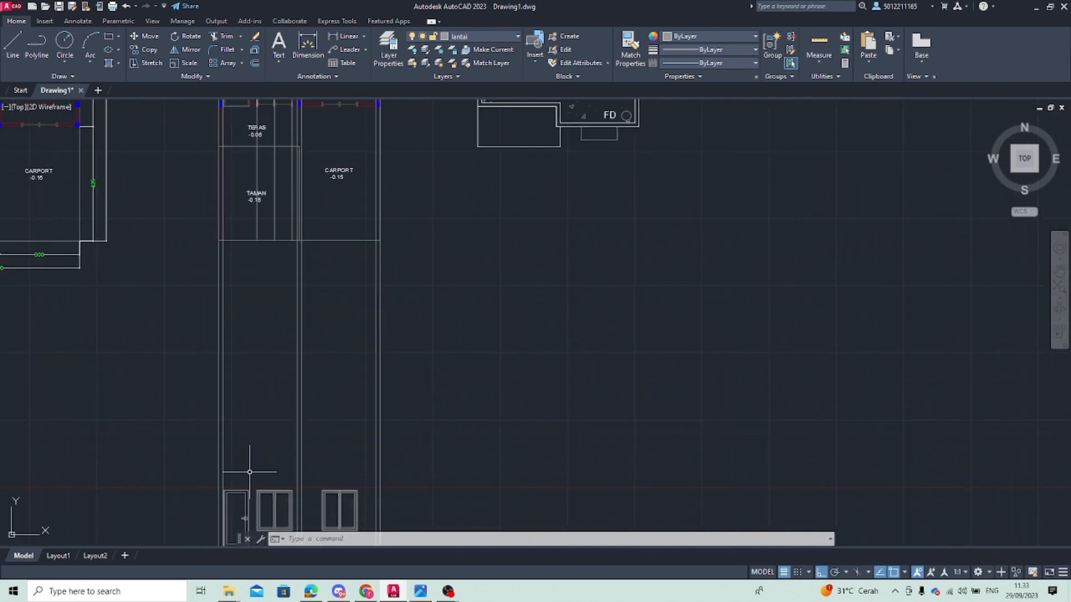
text(C)
key(Return)
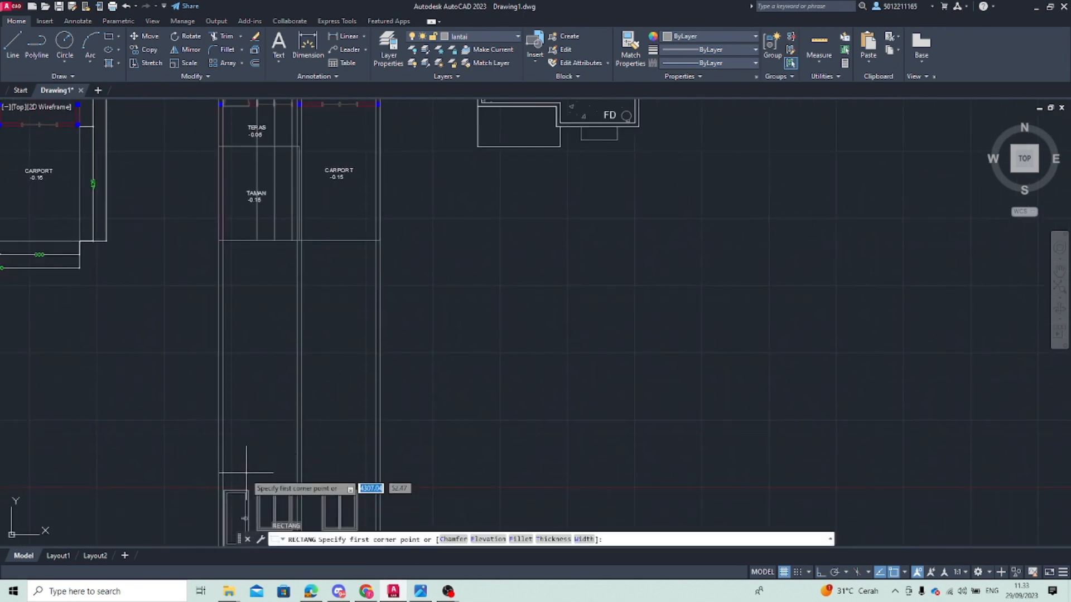
scroll(223, 463, up, 4)
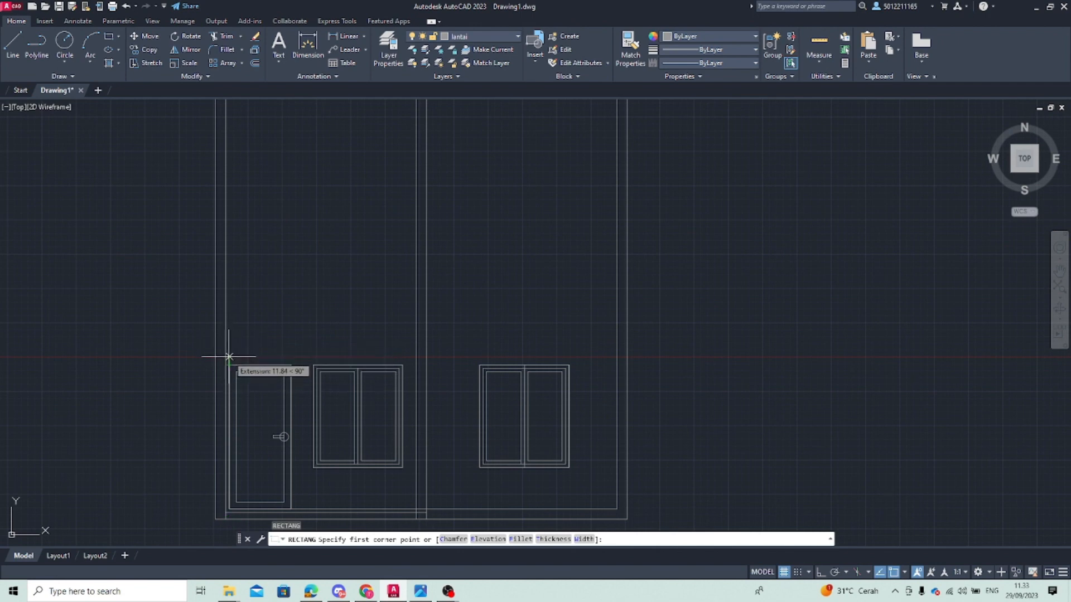
click(230, 336)
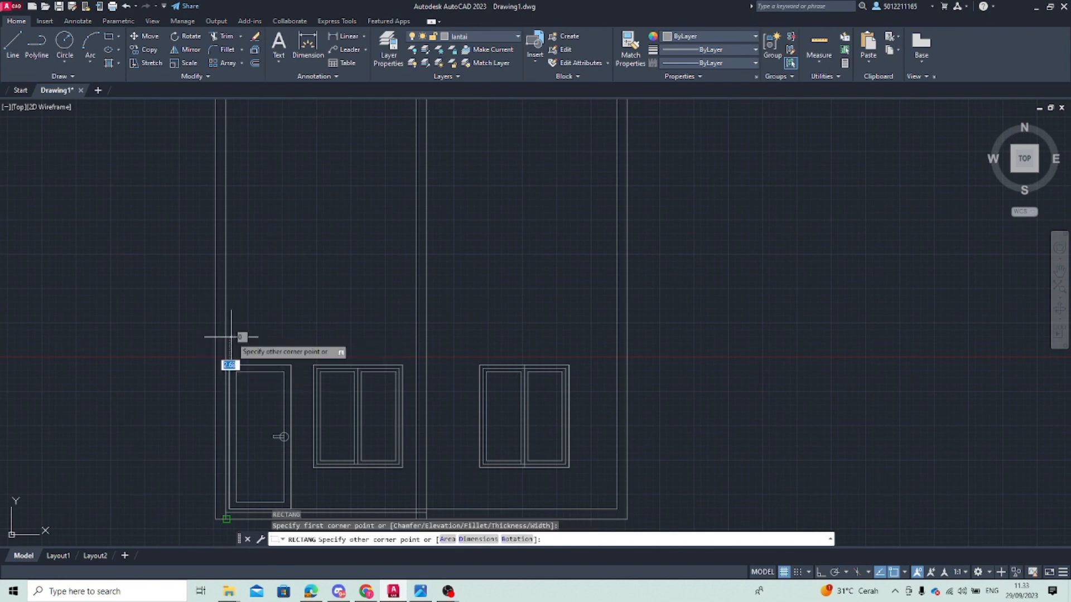
click(255, 358)
key(Return)
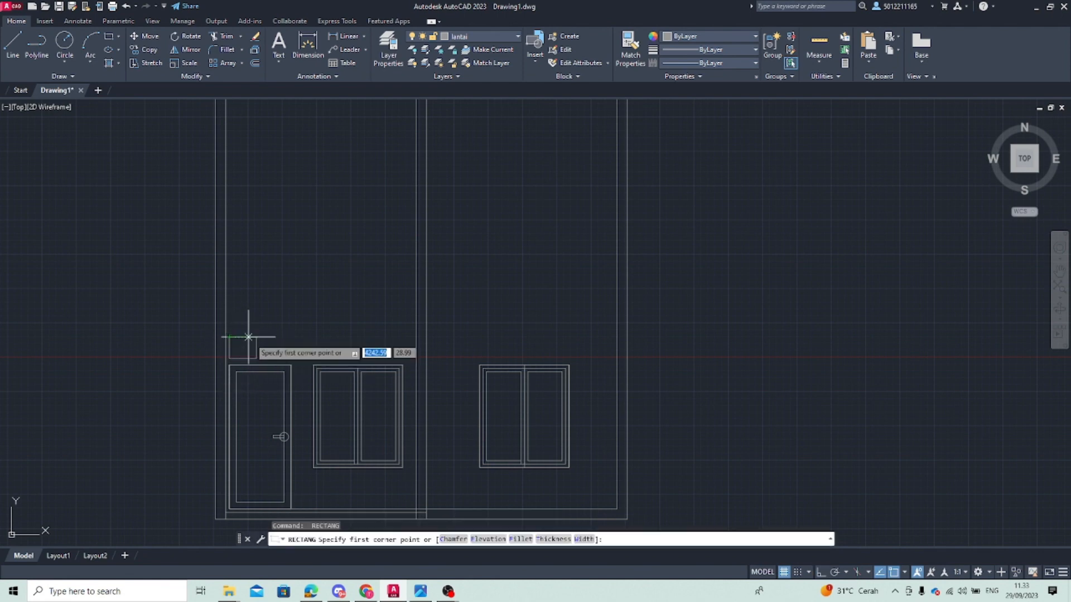
key(Escape)
Copy the small rectangle once above the door's right side and twice above the first window's panes
click(229, 333)
click(259, 362)
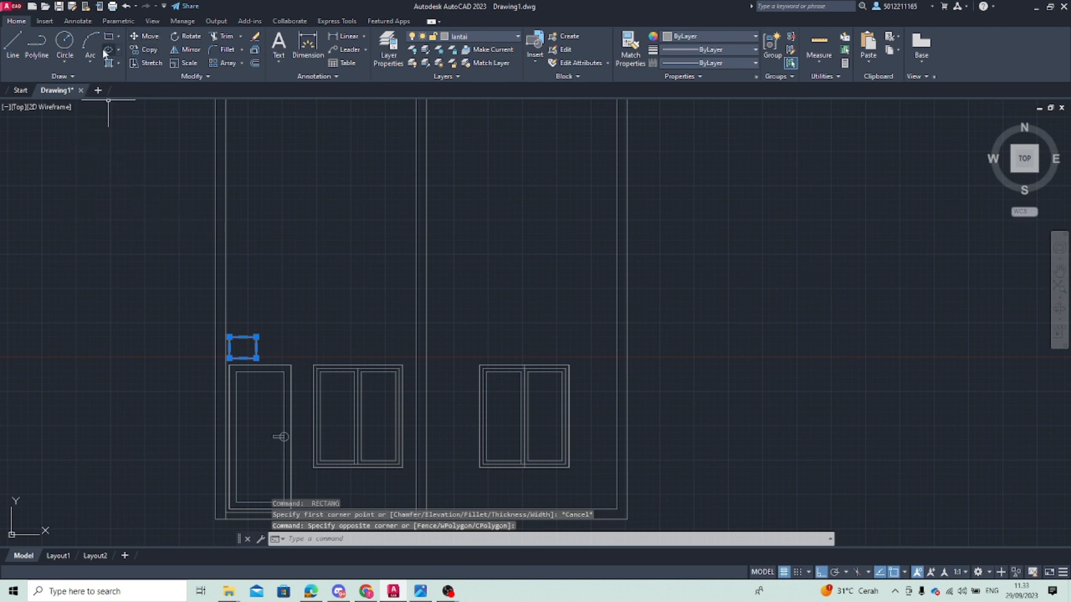
click(137, 50)
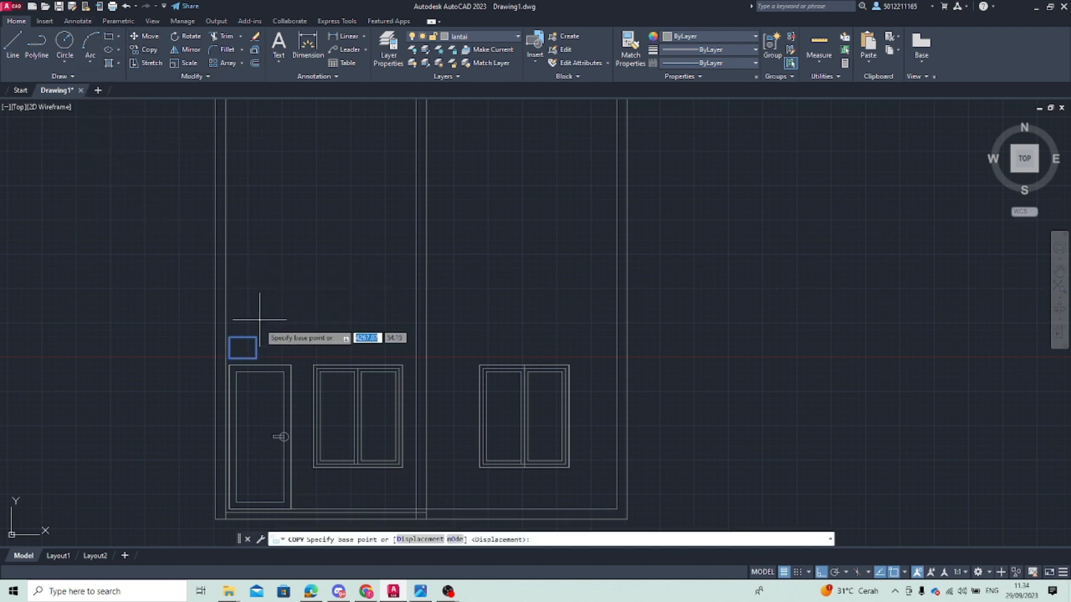
click(256, 336)
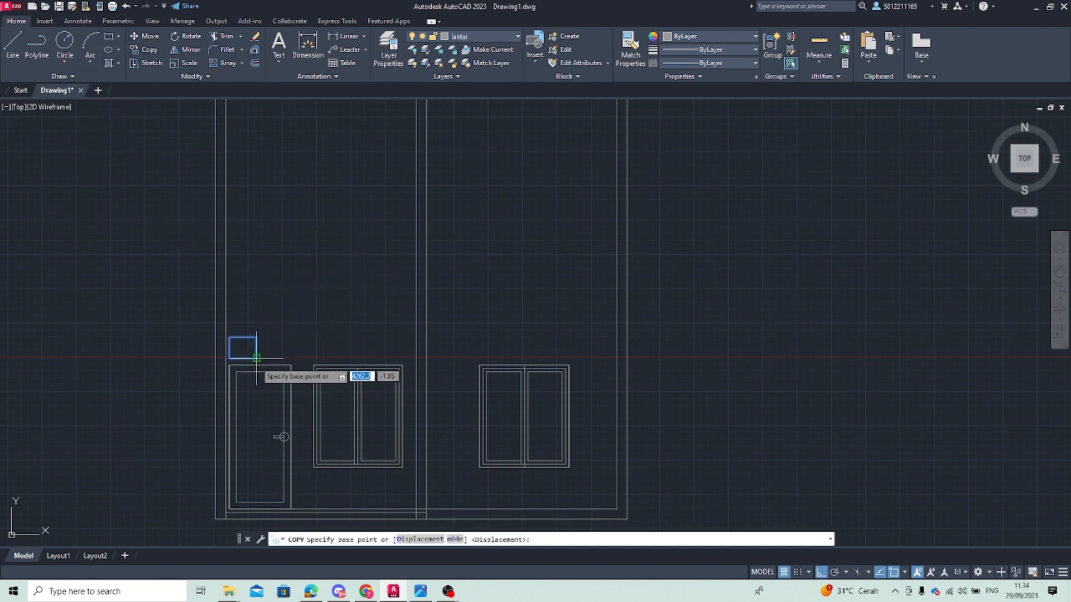
click(295, 359)
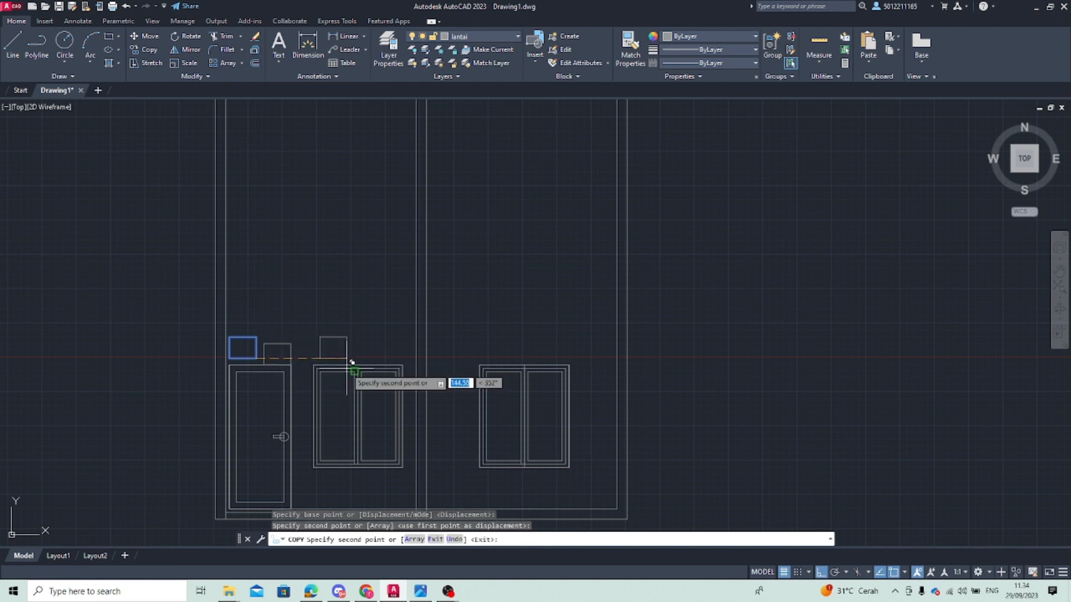
click(354, 366)
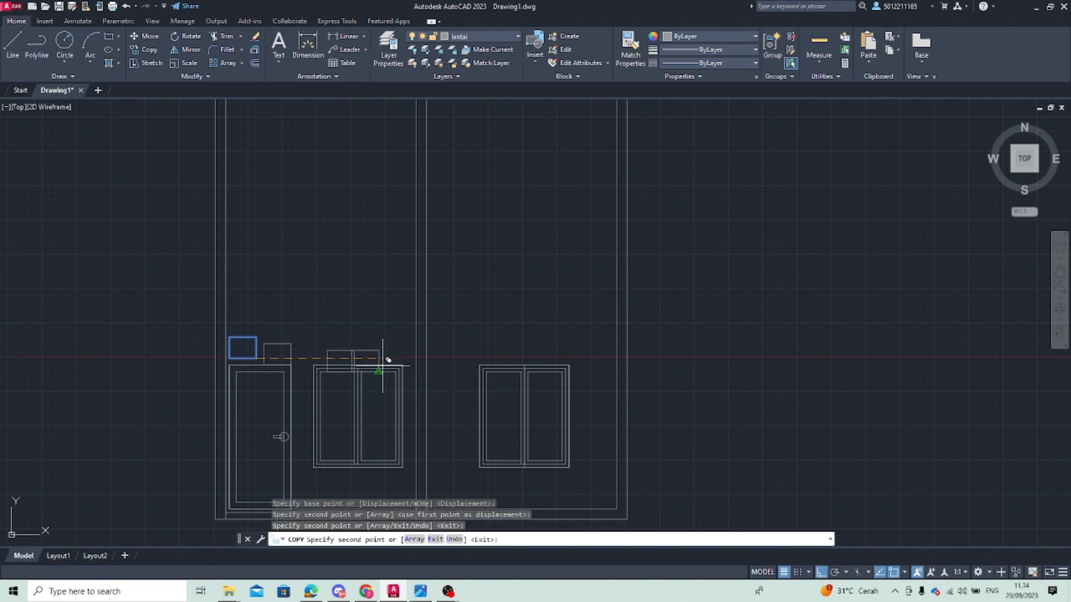
click(396, 367)
key(Escape)
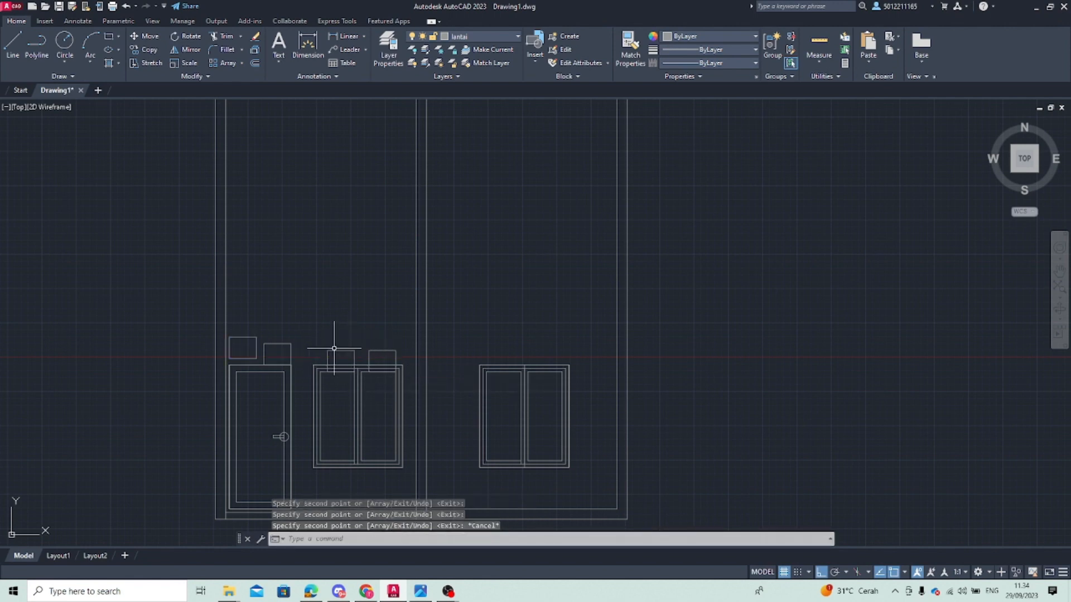
Delete the four small rectangles above the door and the first window
click(243, 337)
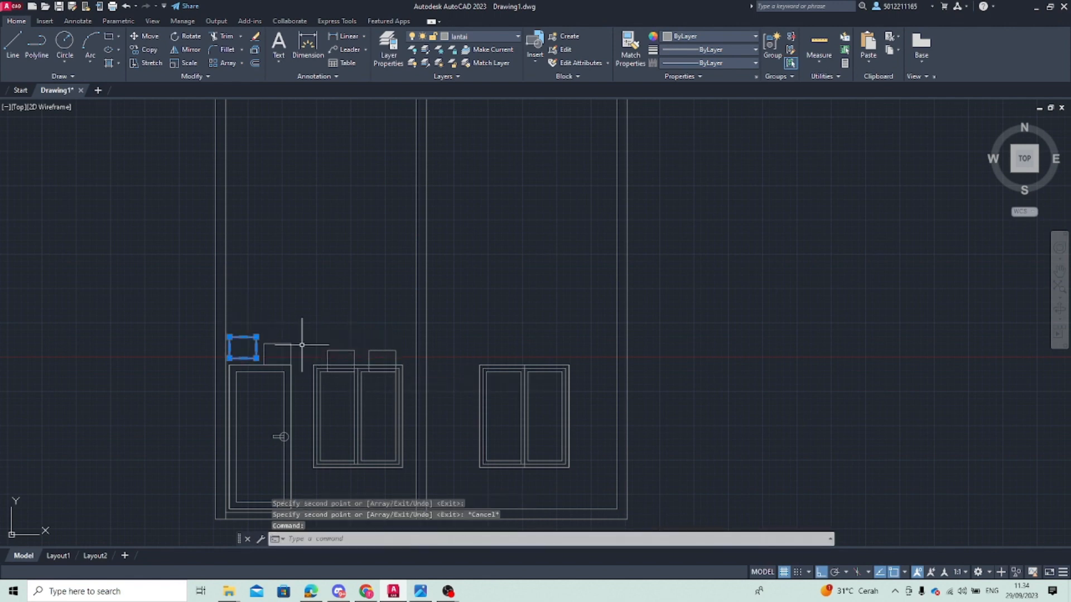
key(Delete)
click(287, 344)
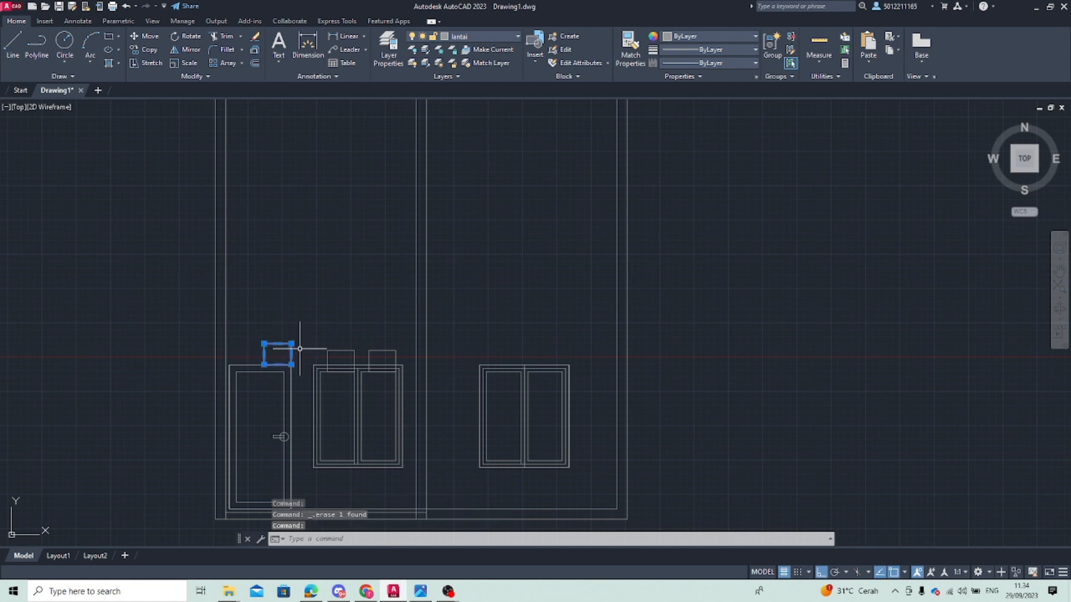
key(Delete)
click(348, 352)
key(Delete)
click(369, 351)
key(Delete)
With object snap off, draw a wide, flat rectangle of about 70 by 23 units just above the door
middle_drag(249, 349, 250, 332)
scroll(249, 332, up, 2)
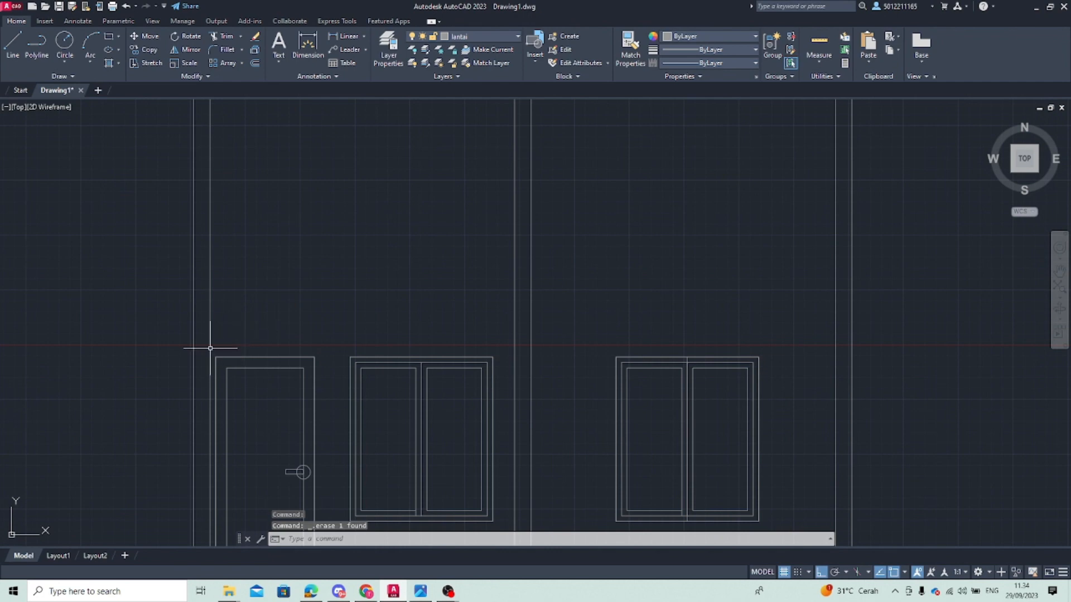
text(EC)
key(Return)
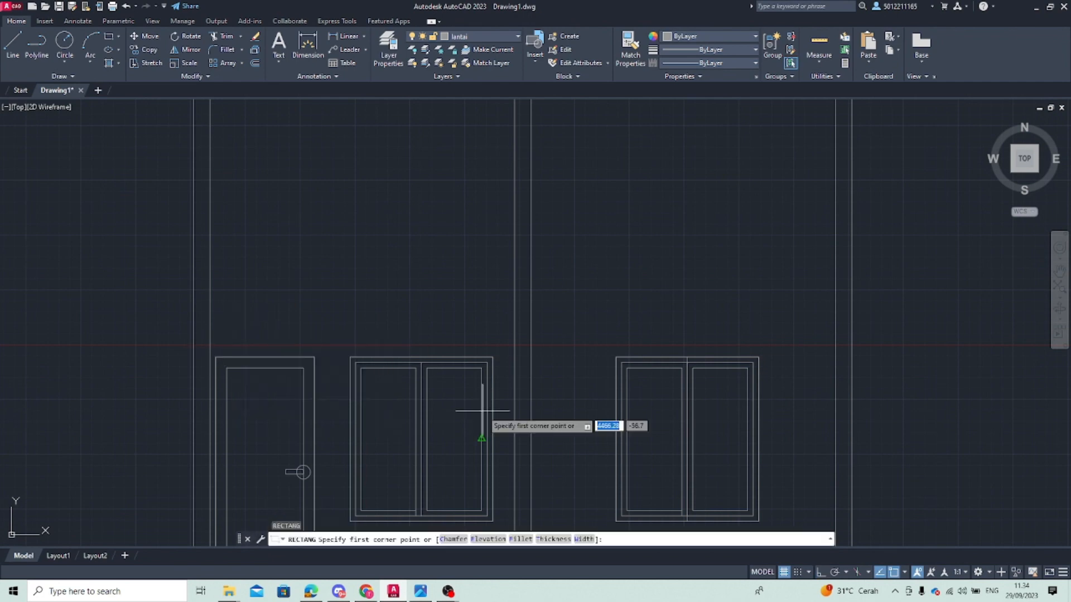
key(F3)
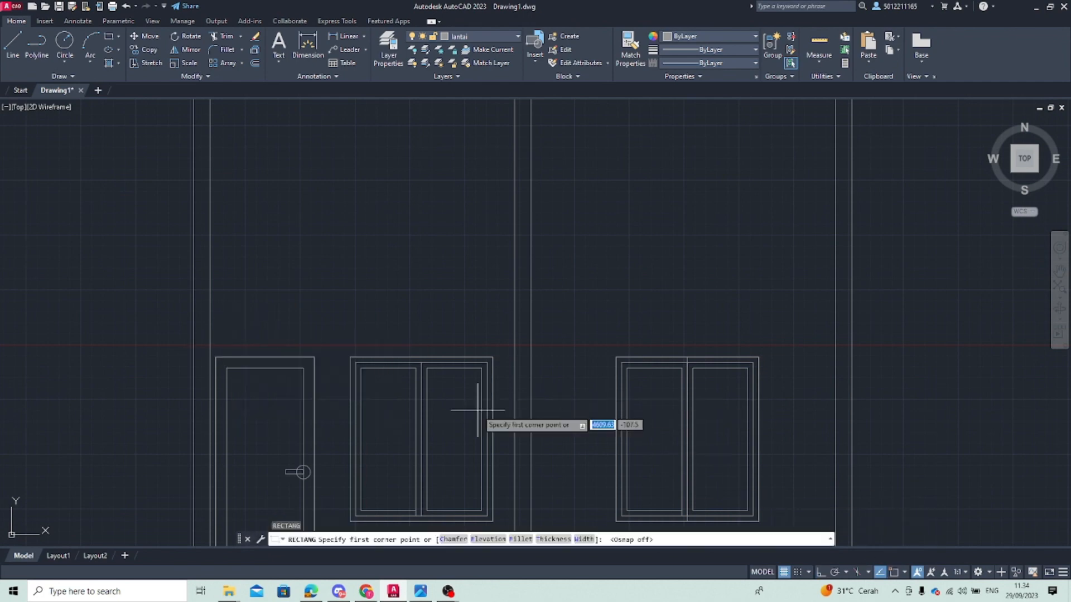
click(240, 314)
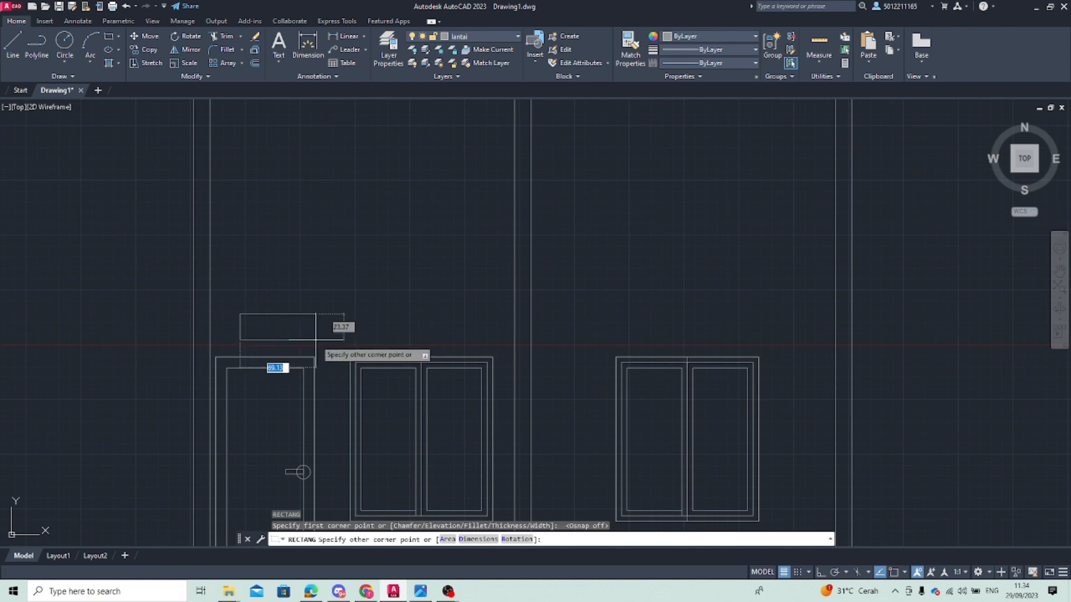
key(Escape)
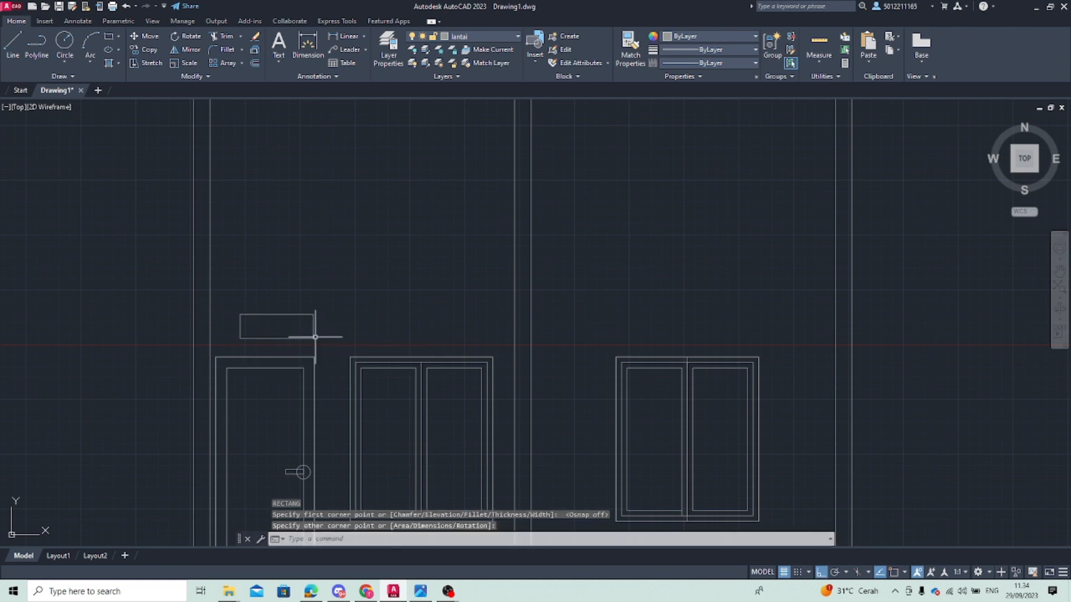
Move the flat rectangle about 12 units left so that it sits centred above the door
click(233, 284)
click(332, 343)
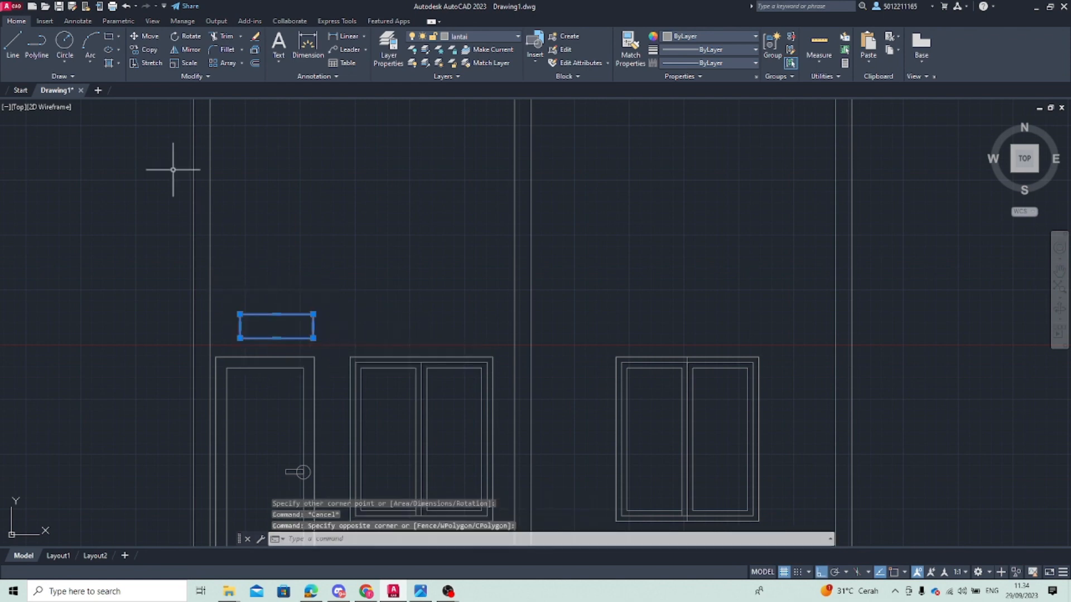
click(145, 37)
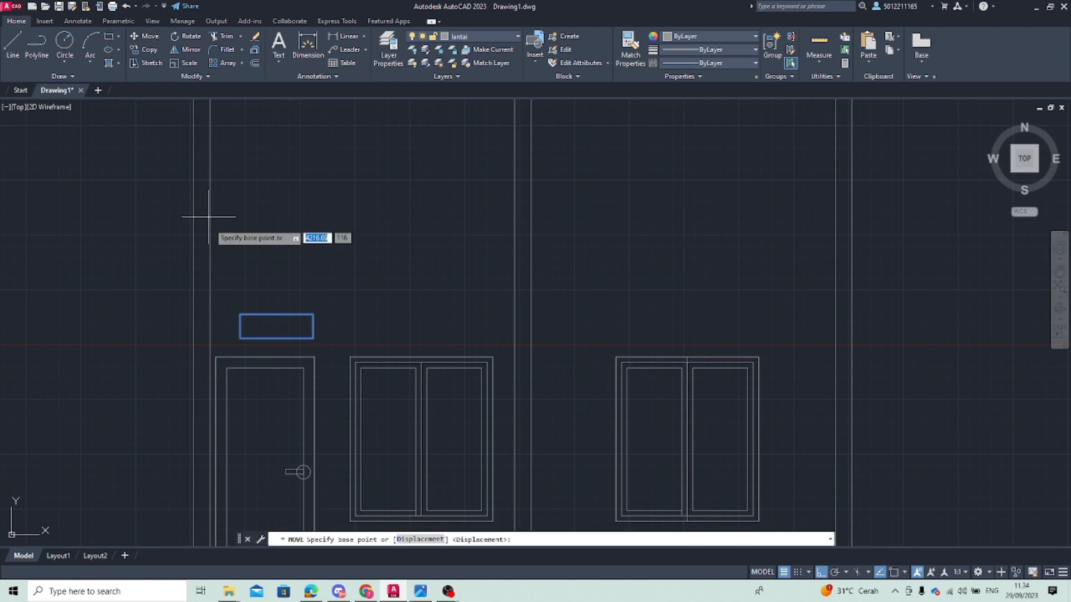
click(241, 338)
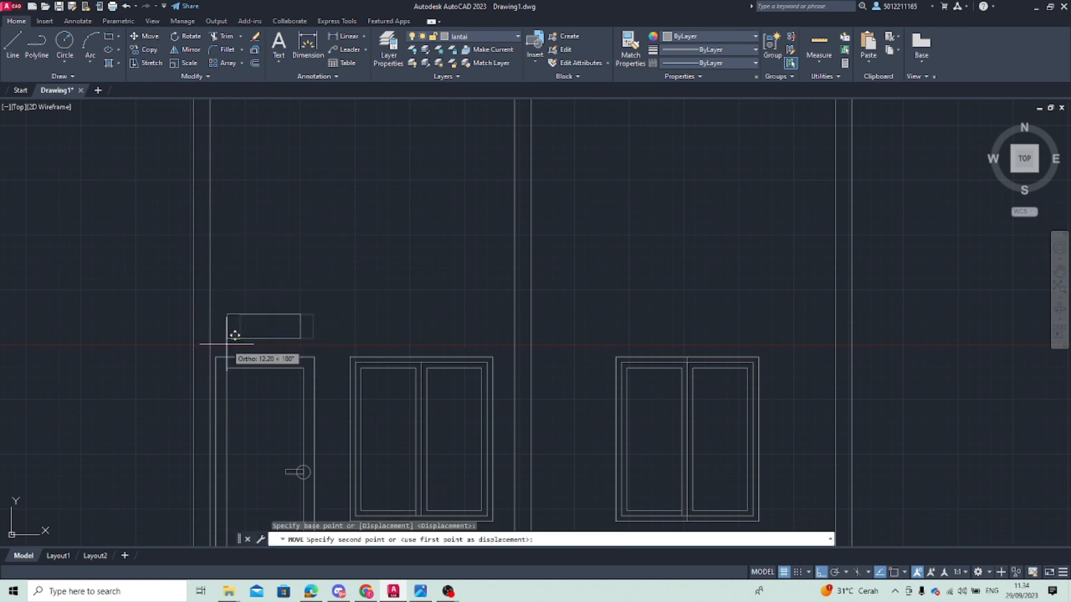
click(227, 344)
key(Escape)
Copy the flat rectangle twice horizontally, placing one copy above each pane of the first window
click(221, 306)
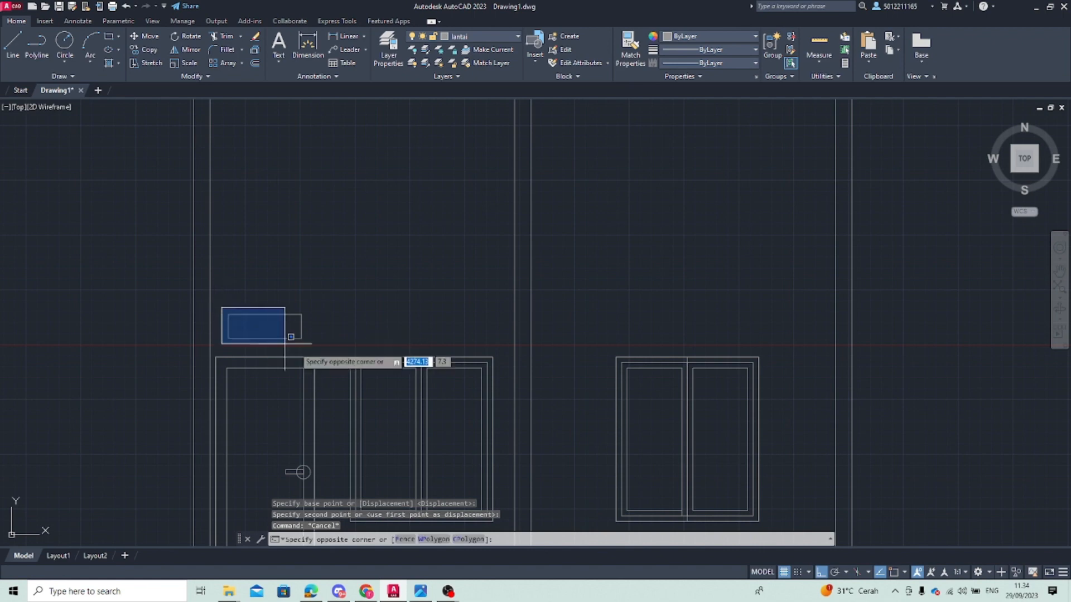
click(334, 356)
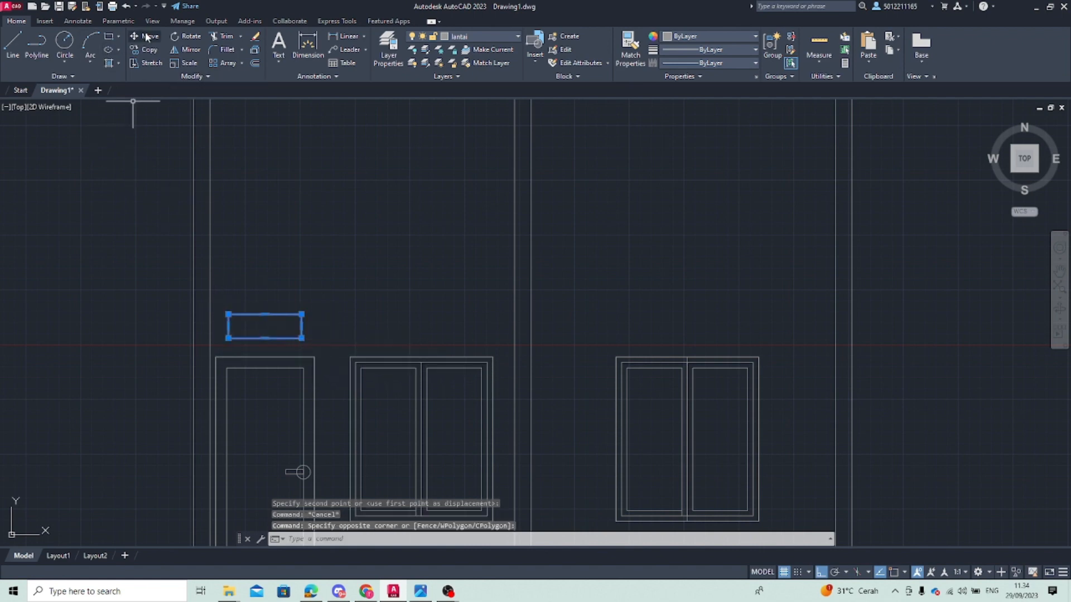
click(146, 49)
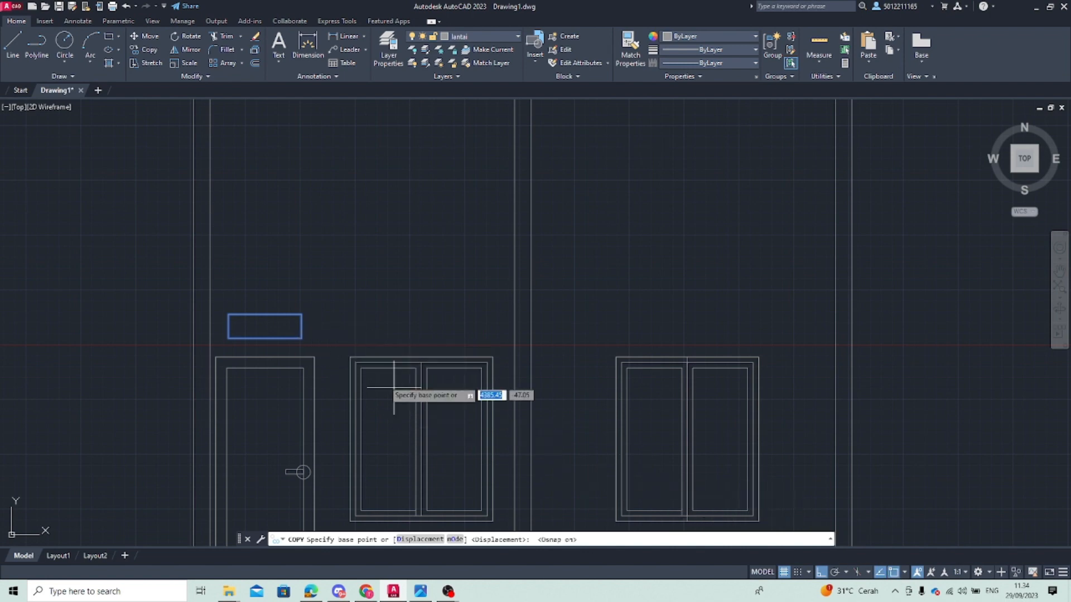
click(302, 337)
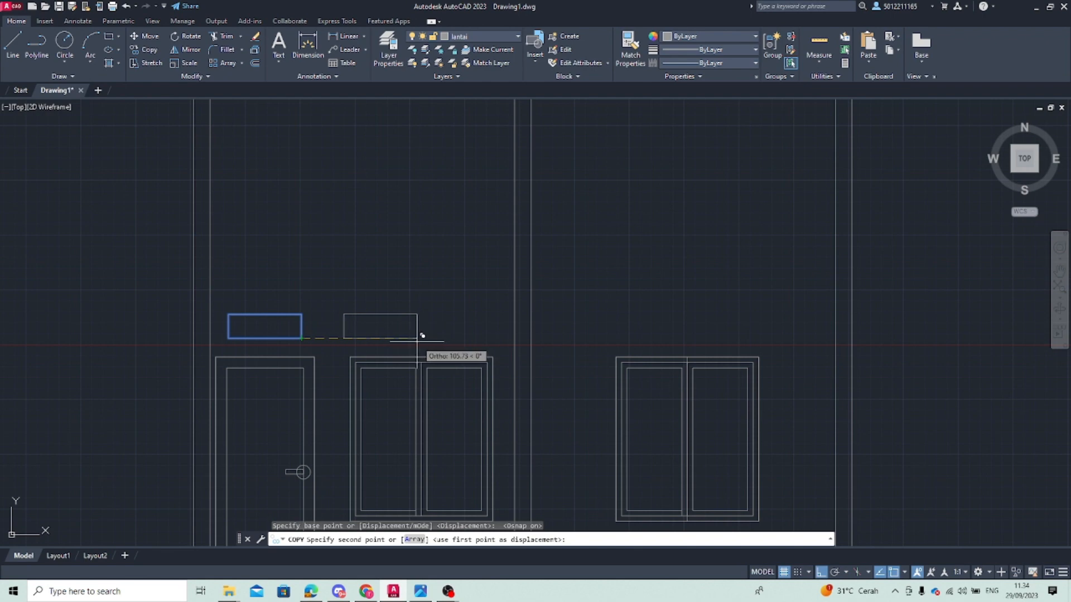
click(414, 337)
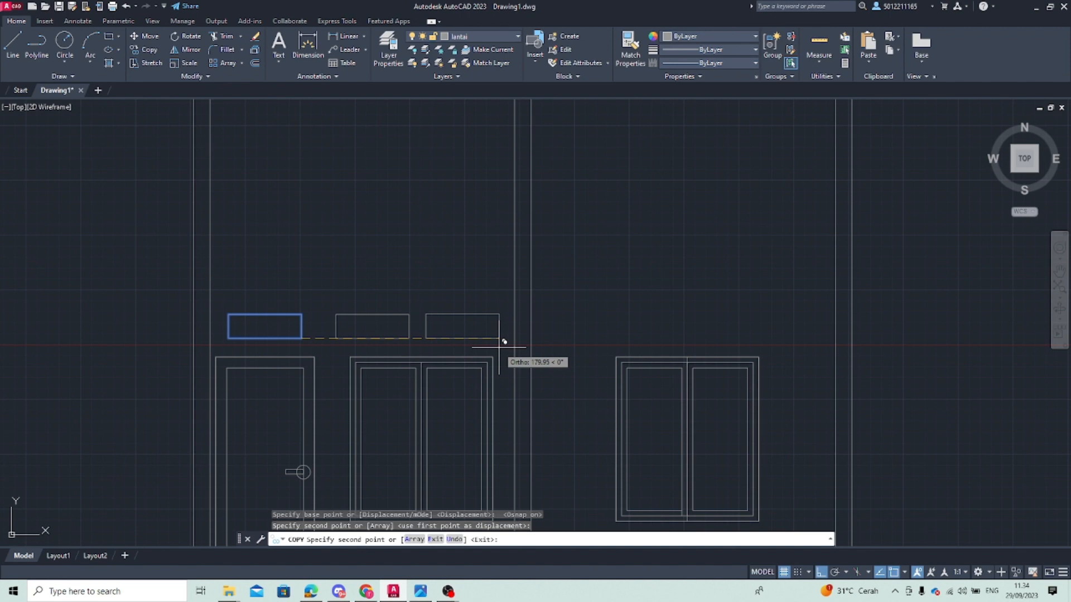
click(499, 347)
key(Escape)
Try to move the middle rectangle slightly to the left
click(326, 306)
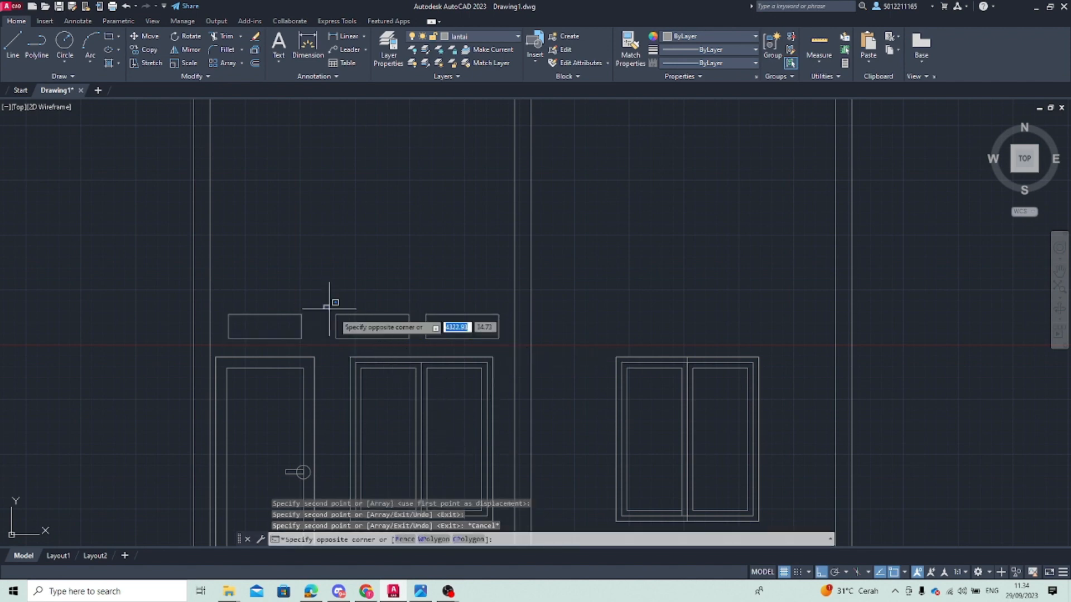
click(414, 341)
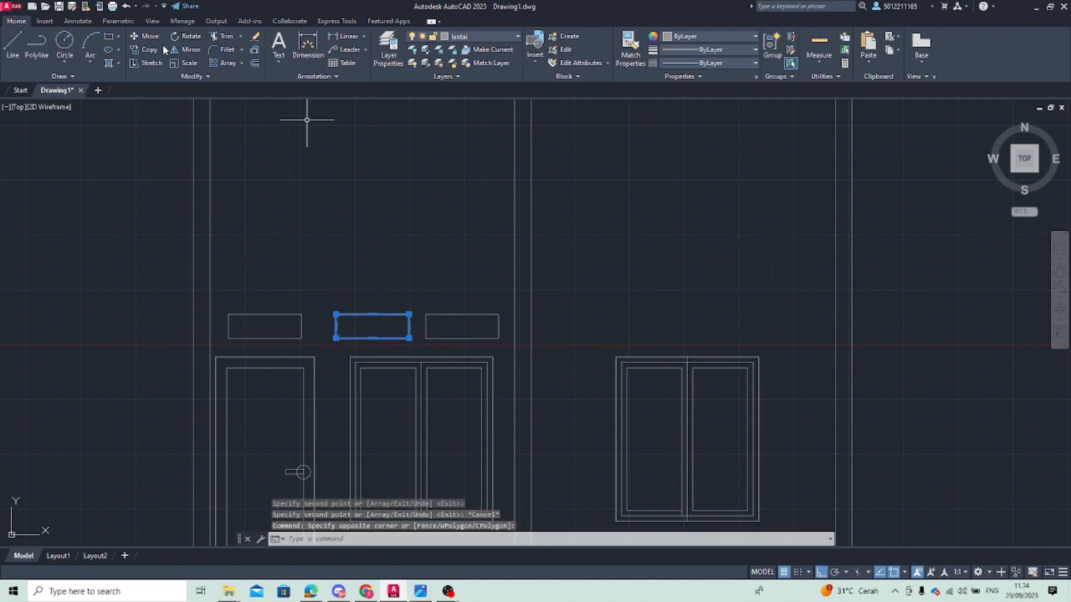
click(146, 36)
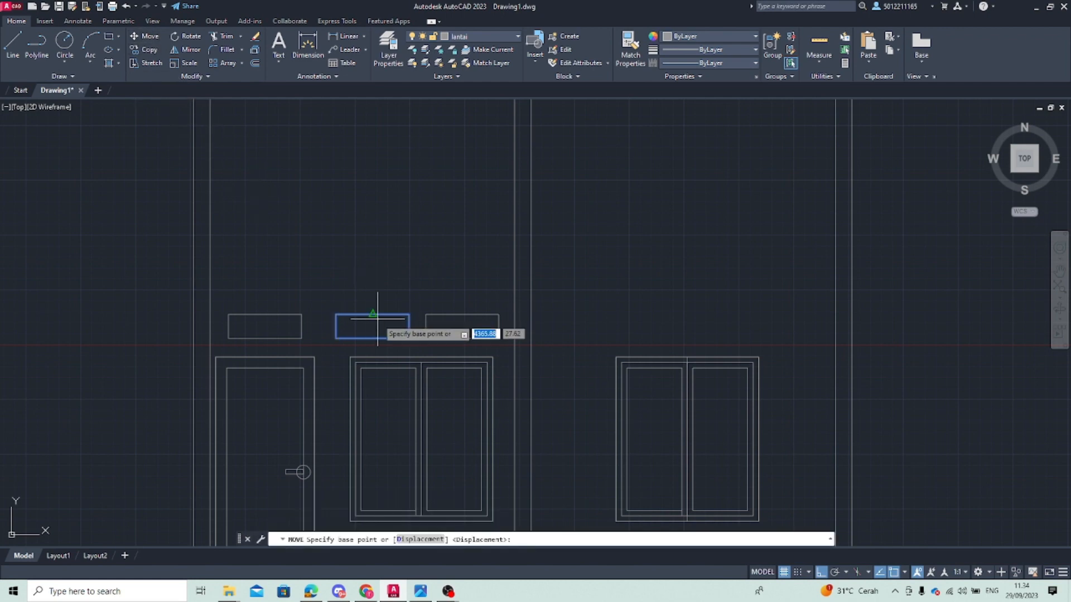
click(379, 330)
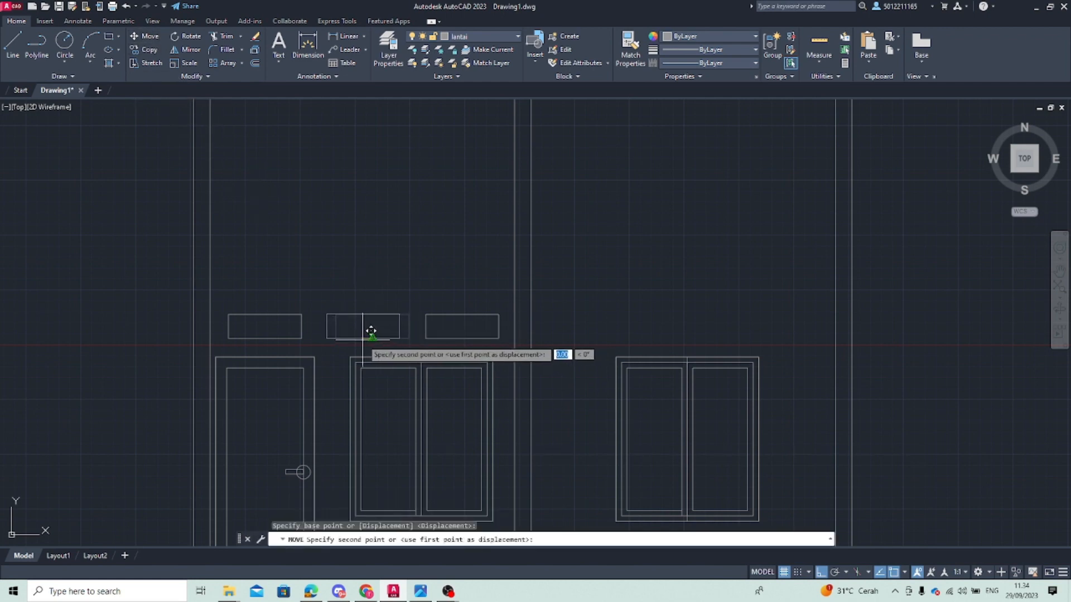
click(364, 340)
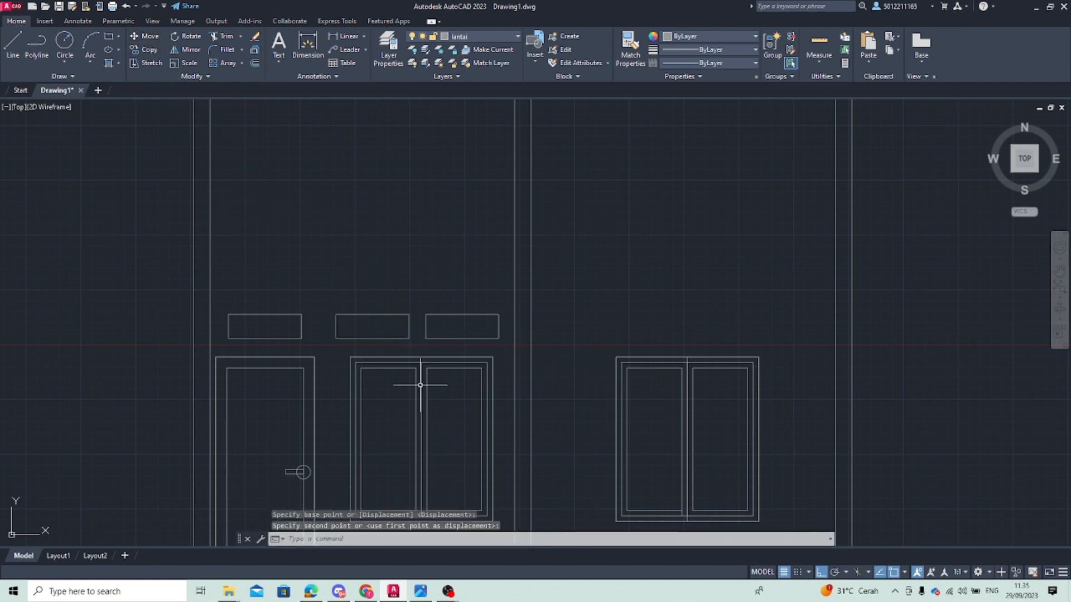
key(space)
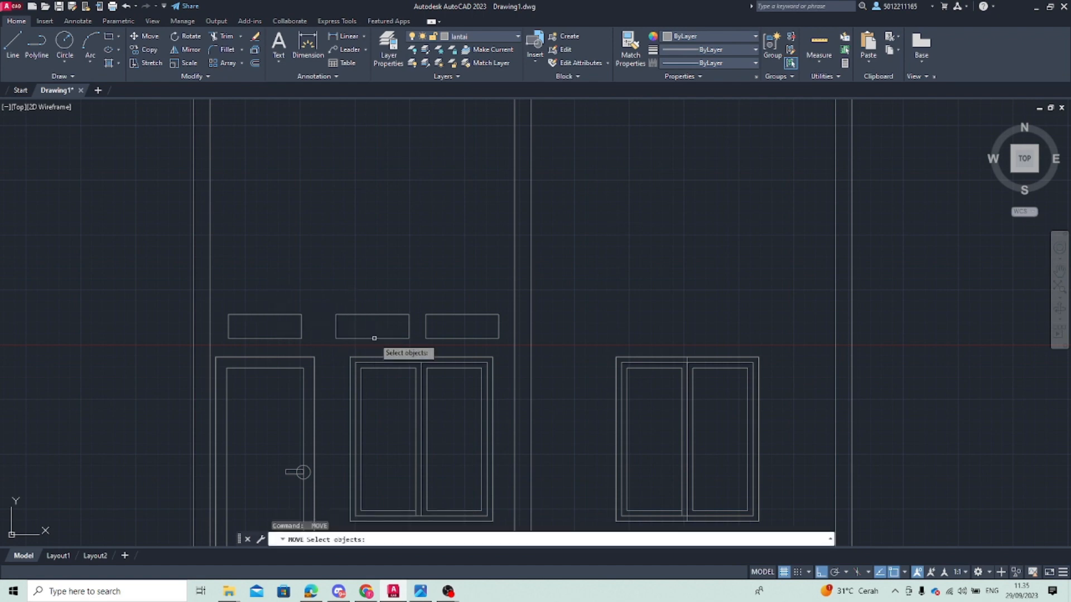
key(Escape)
click(318, 291)
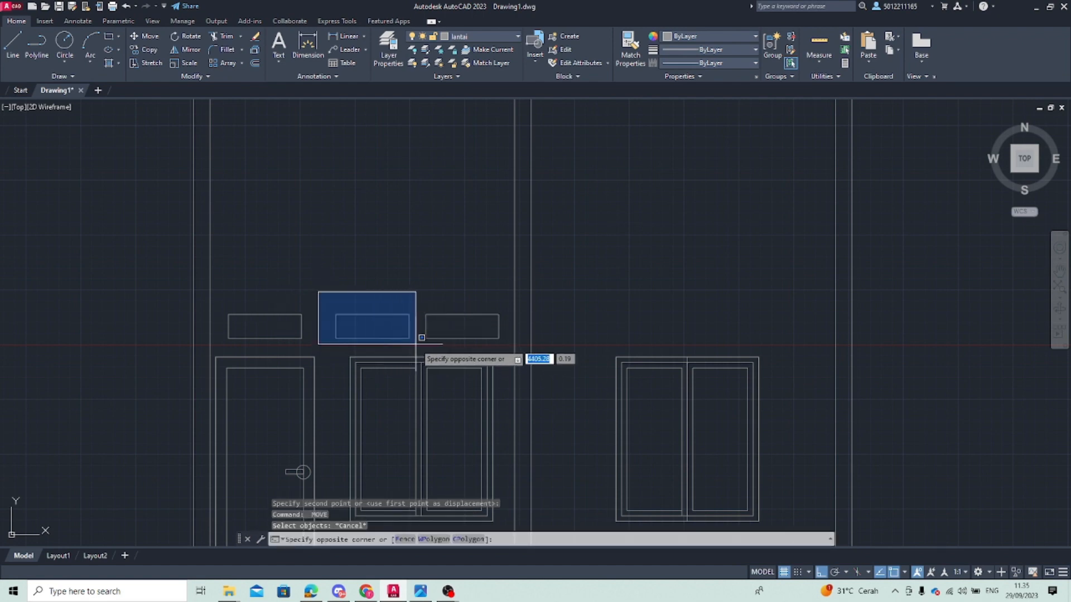
key(Escape)
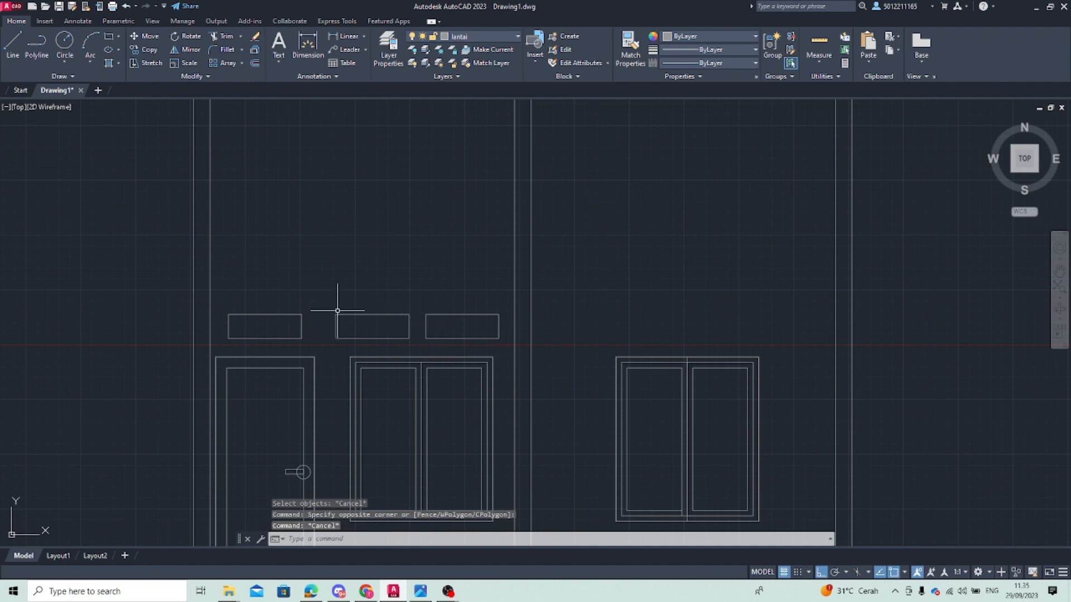
Move the middle rectangle about 10 units left to even out the gaps between the three rectangles
click(331, 306)
click(411, 348)
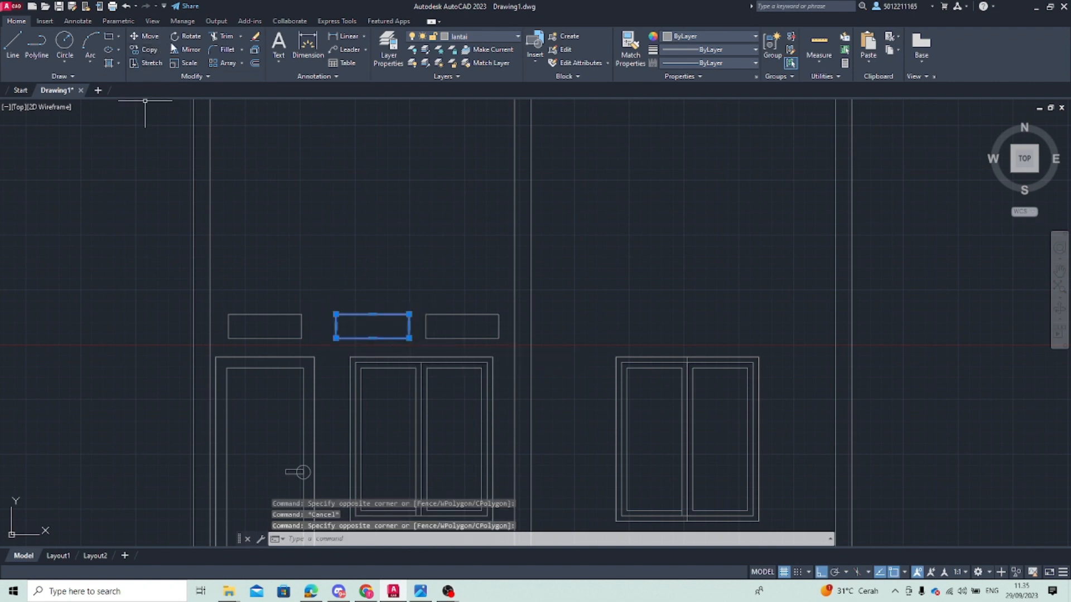
click(147, 37)
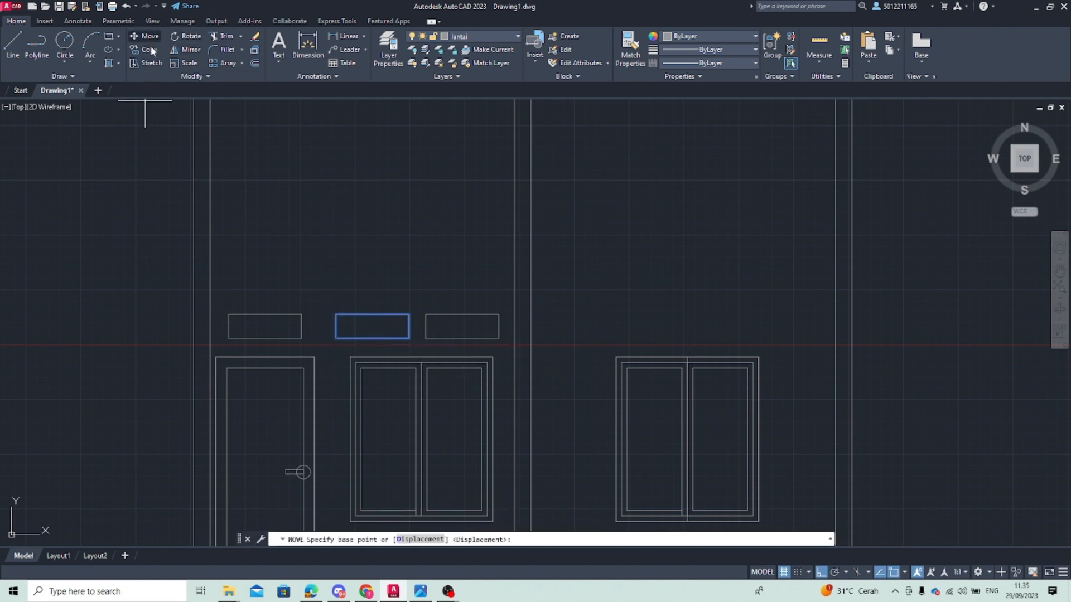
click(330, 344)
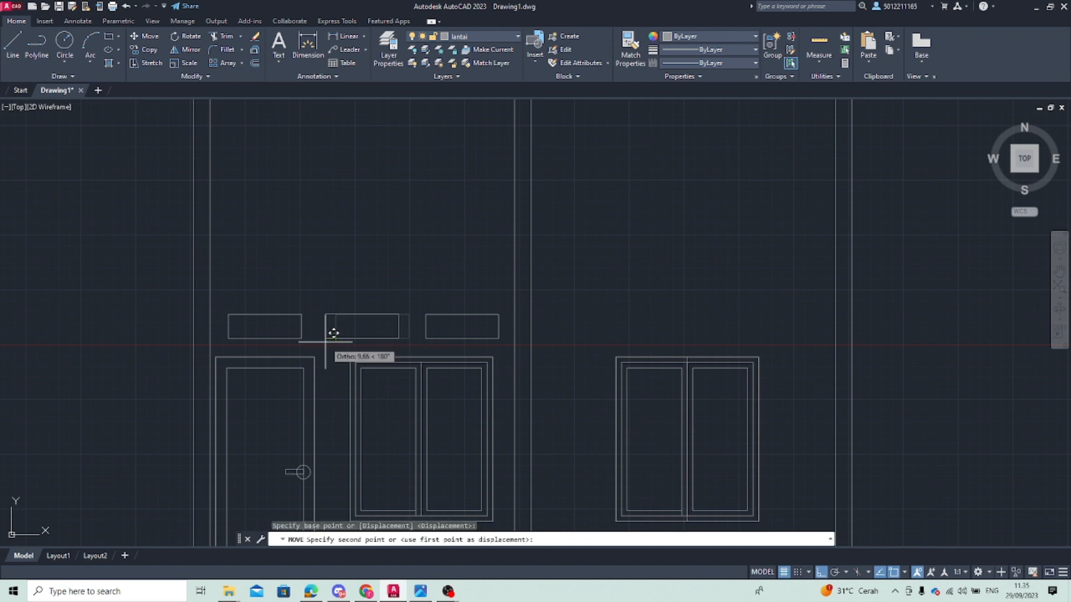
key(Escape)
Offset each of the three flat rectangles above the door and first window inward by 5 to form frames
scroll(443, 401, down, 3)
mouse_move(443, 401)
middle_down()
mouse_move(384, 364)
mouse_move(362, 335)
middle_up()
scroll(298, 314, up, 4)
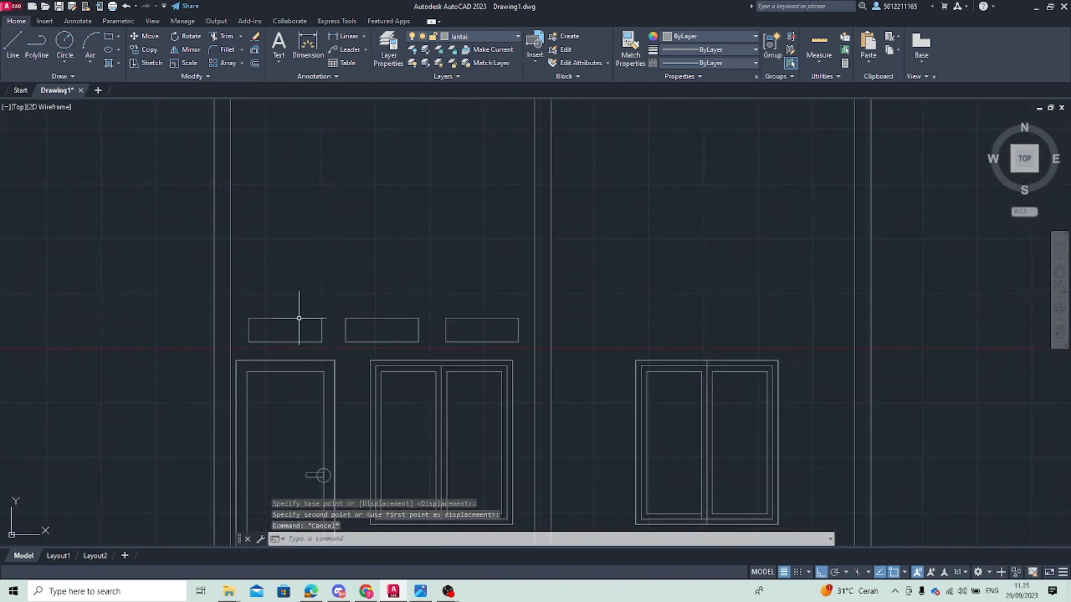
click(299, 319)
click(389, 319)
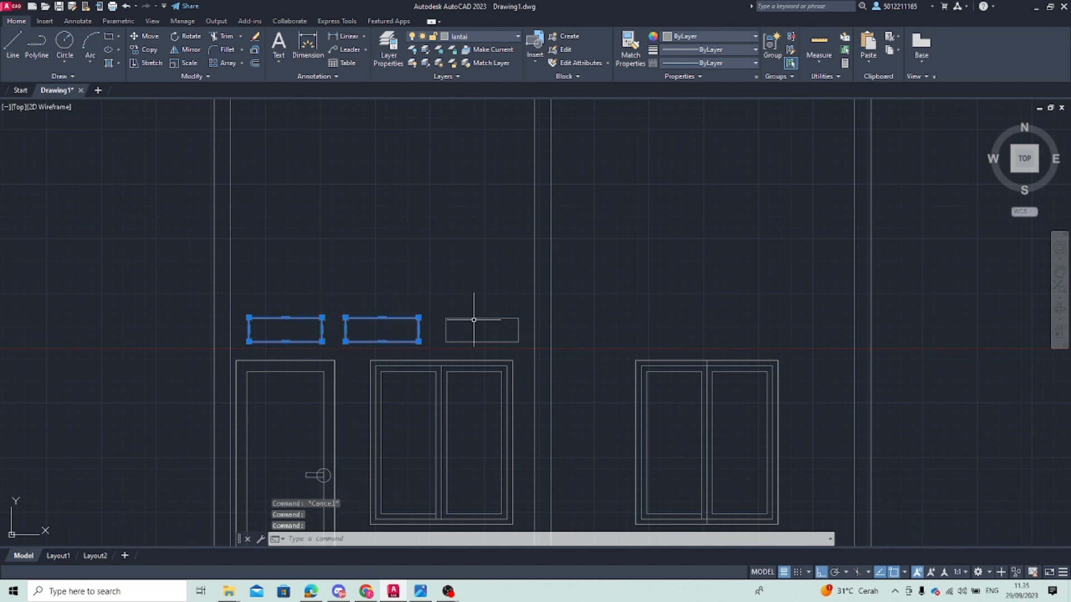
click(474, 318)
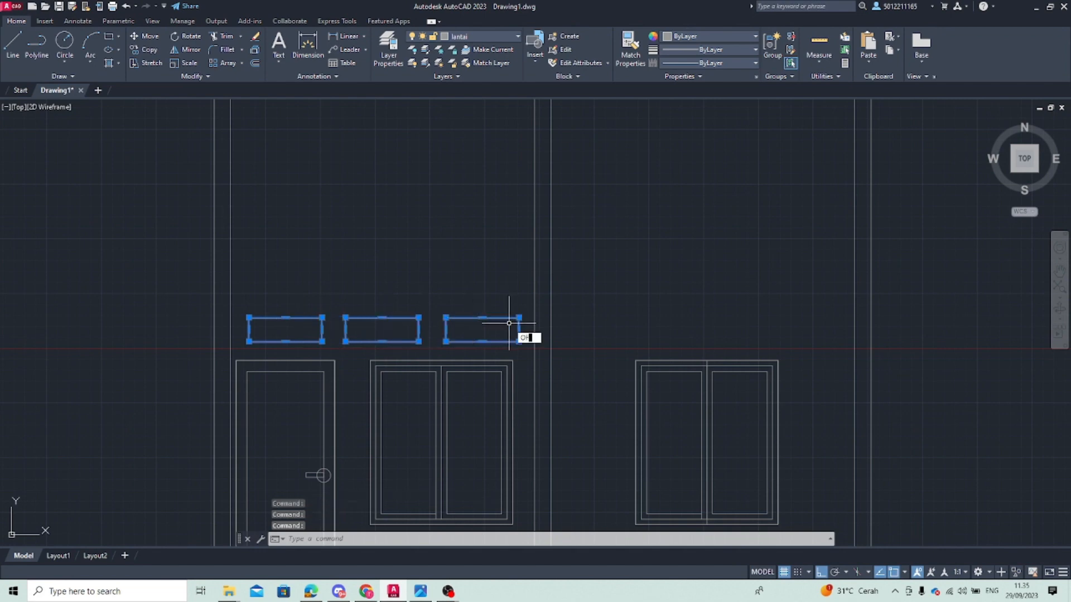
key(Return)
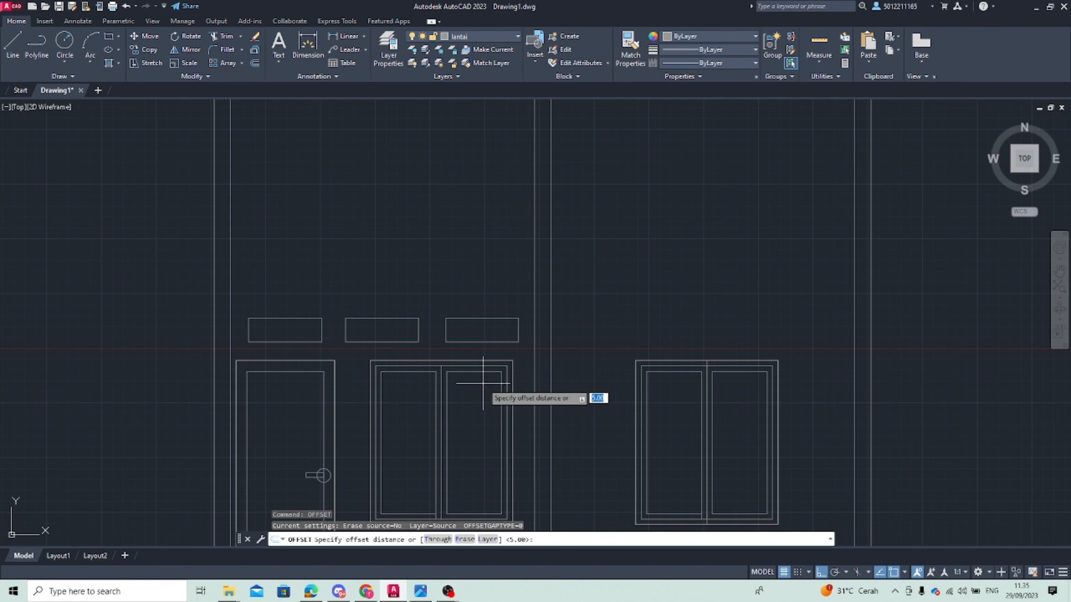
text(5)
key(Return)
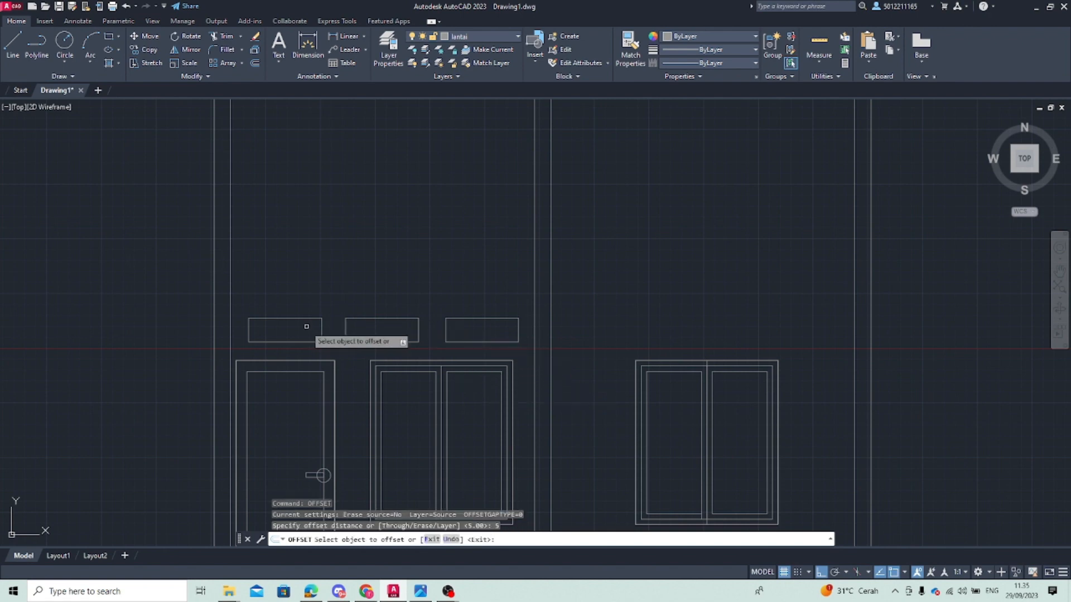
click(309, 319)
click(295, 330)
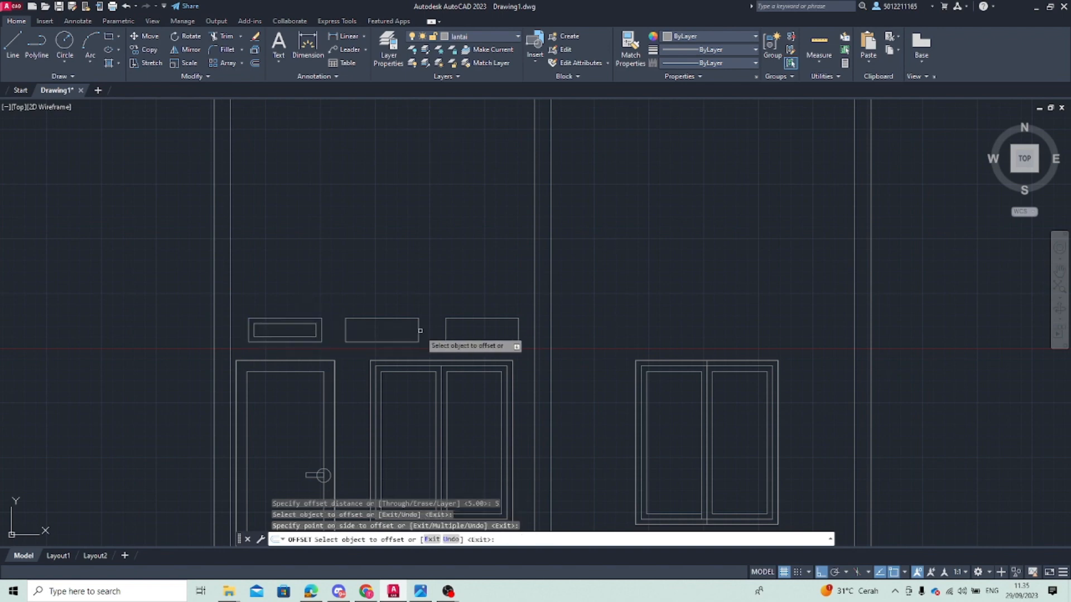
click(392, 318)
click(393, 326)
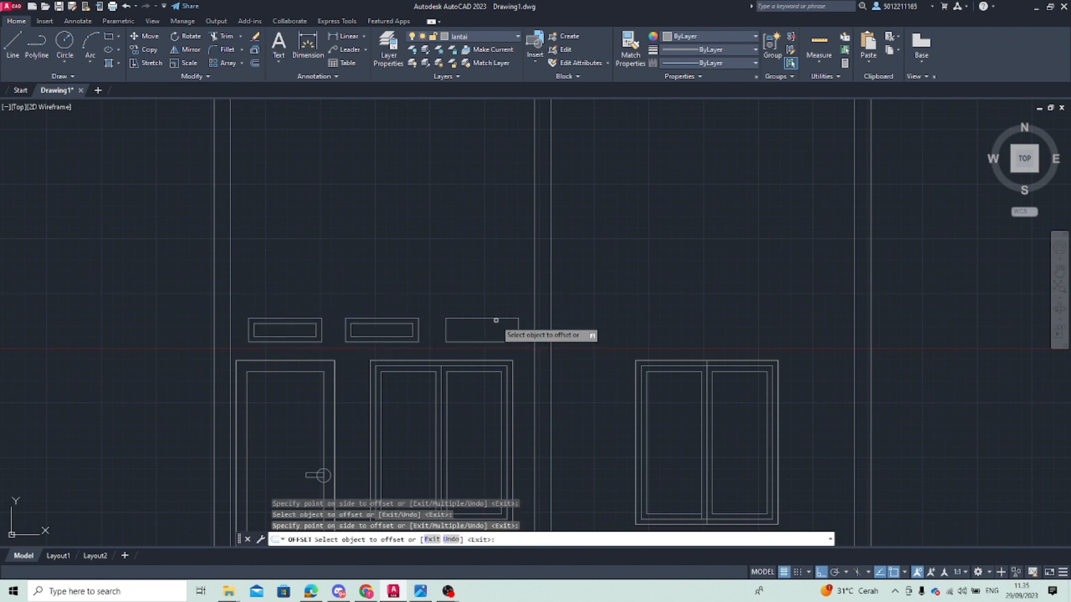
click(496, 320)
click(496, 332)
key(Escape)
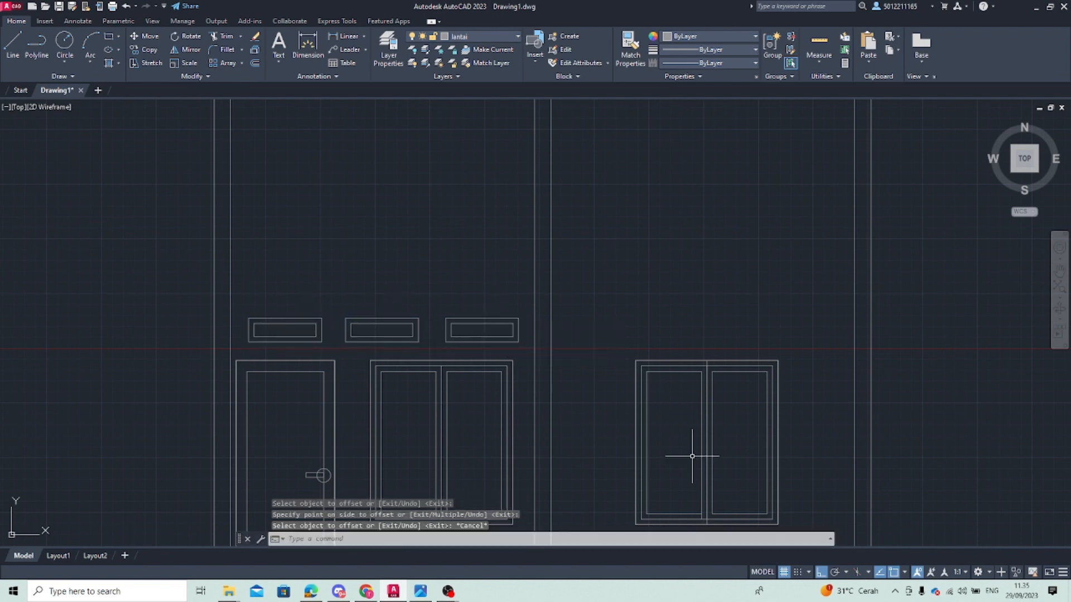
scroll(654, 436, down, 2)
scroll(419, 307, down, 5)
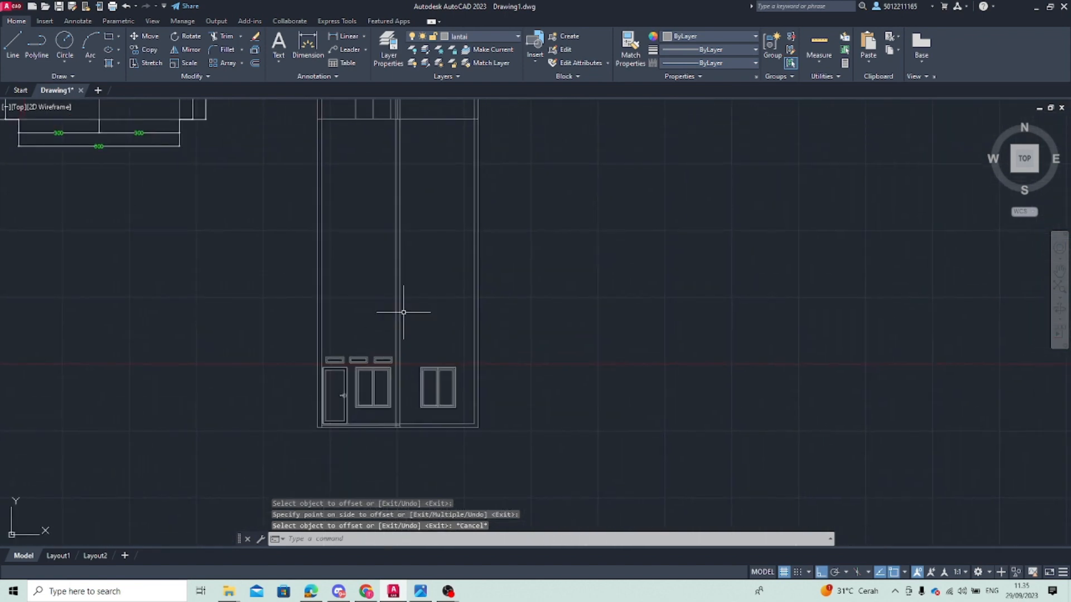
Draw a line 400 up from the elevation's lower-left corner and continue it horizontally to the far outer wall line
scroll(334, 359, up, 2)
scroll(358, 220, down, 3)
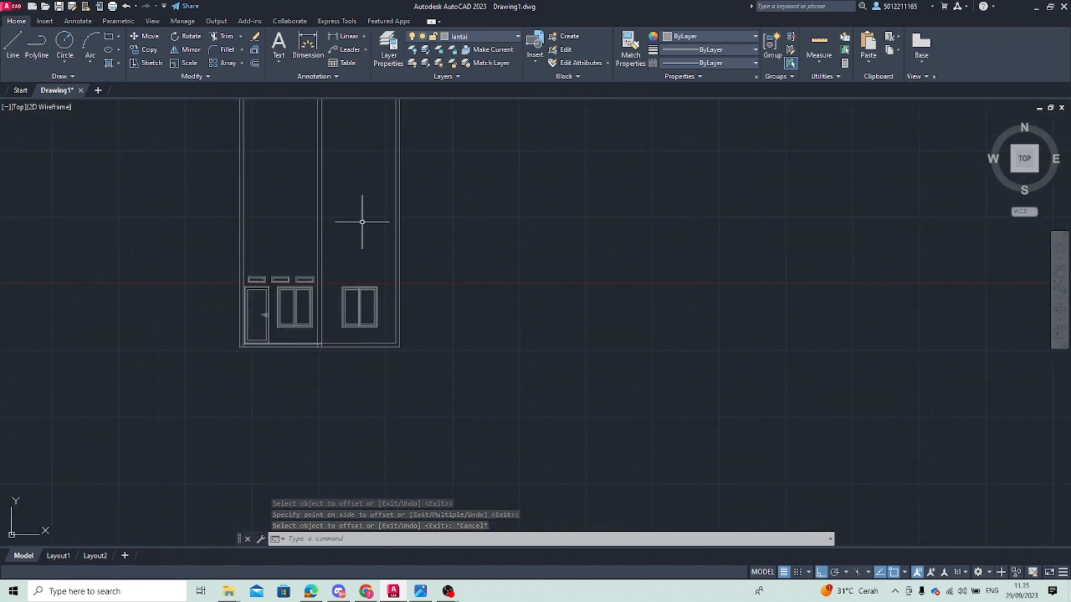
middle_drag(359, 220, 362, 329)
scroll(299, 346, up, 4)
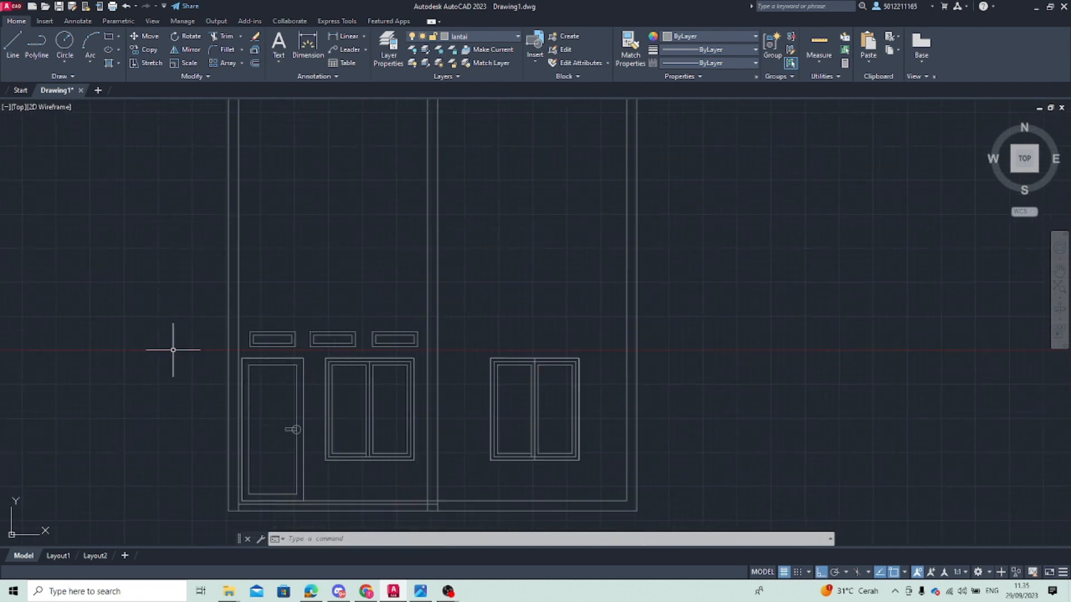
key(Return)
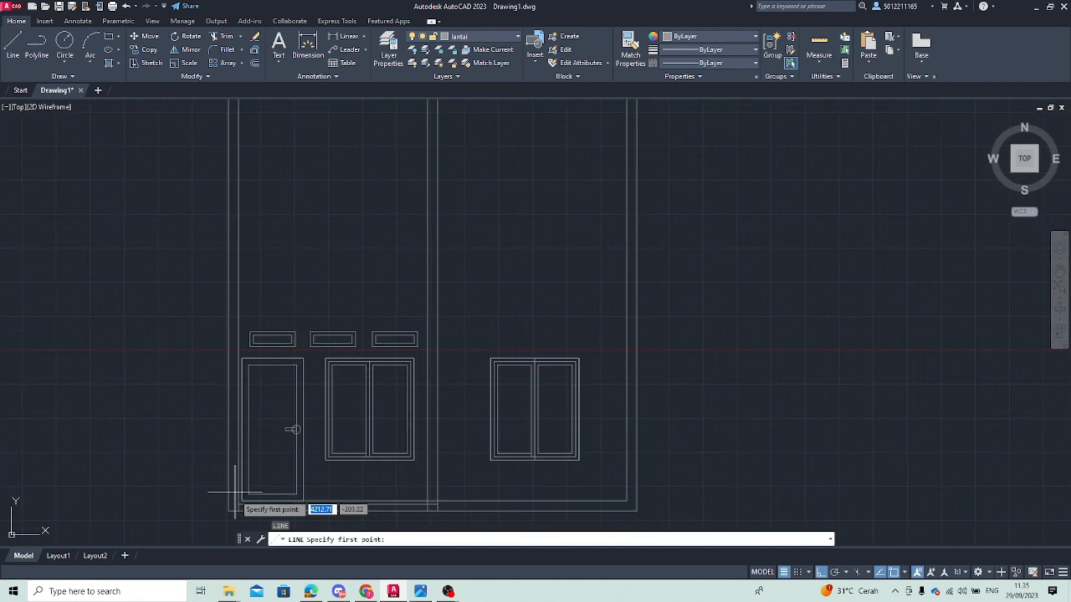
click(238, 511)
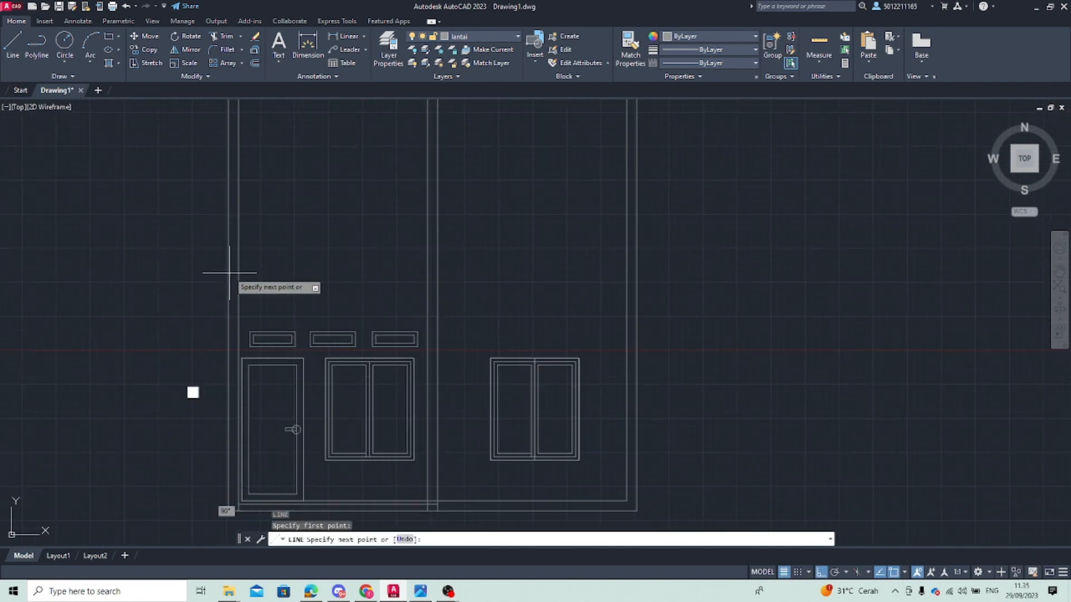
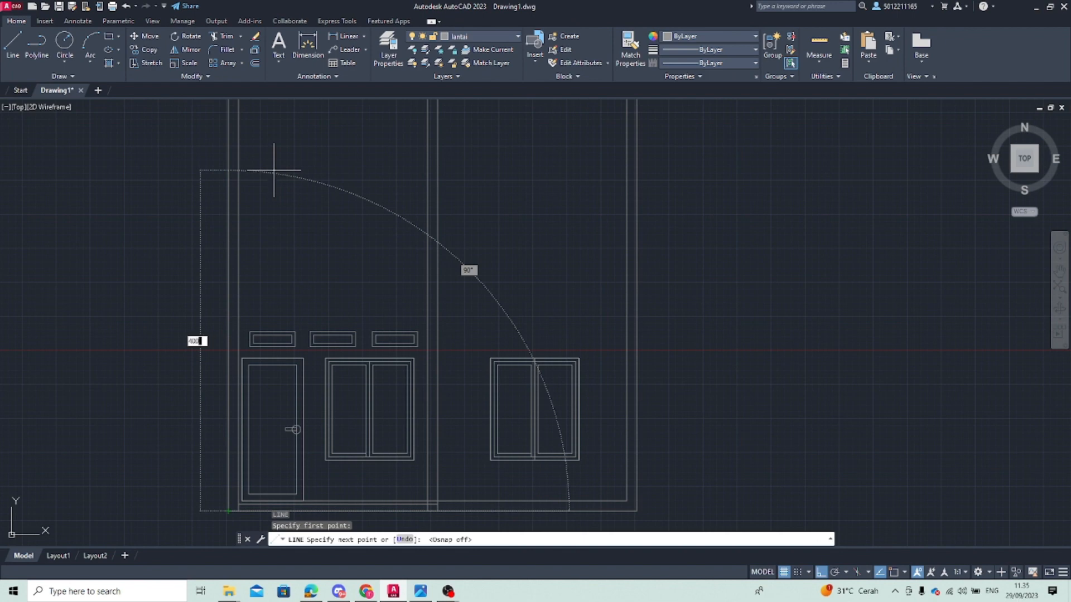
key(Return)
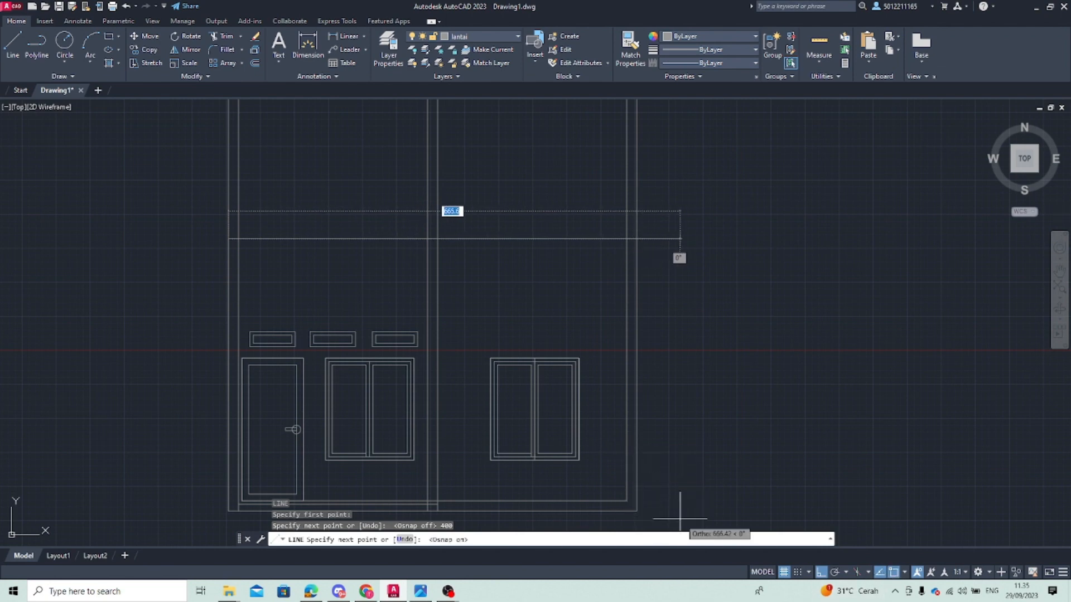
click(636, 239)
key(Escape)
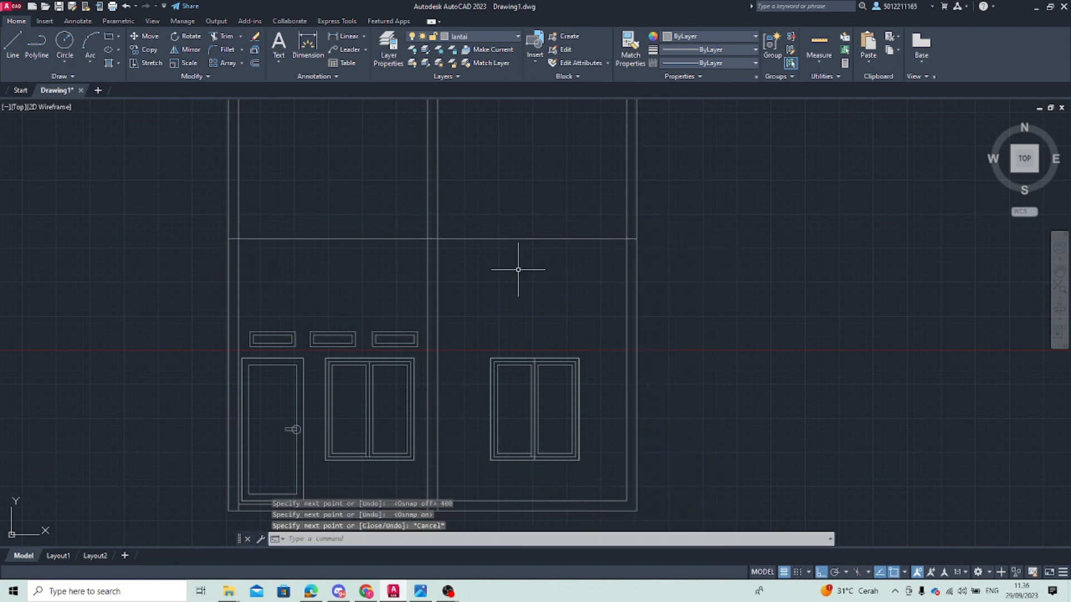
Trim the floor line and the wall line where they overrun at the foot of the middle wall
scroll(519, 270, down, 4)
middle_drag(519, 270, 480, 106)
mouse_move(377, 281)
middle_down()
mouse_move(370, 402)
mouse_move(357, 430)
middle_up()
text(tr)
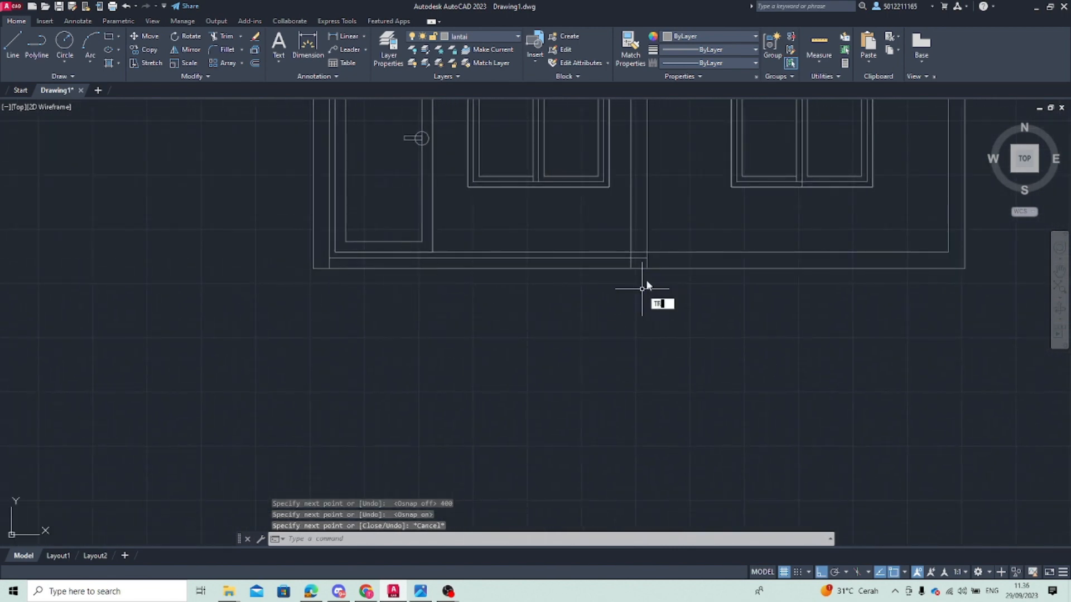
key(Return)
click(638, 256)
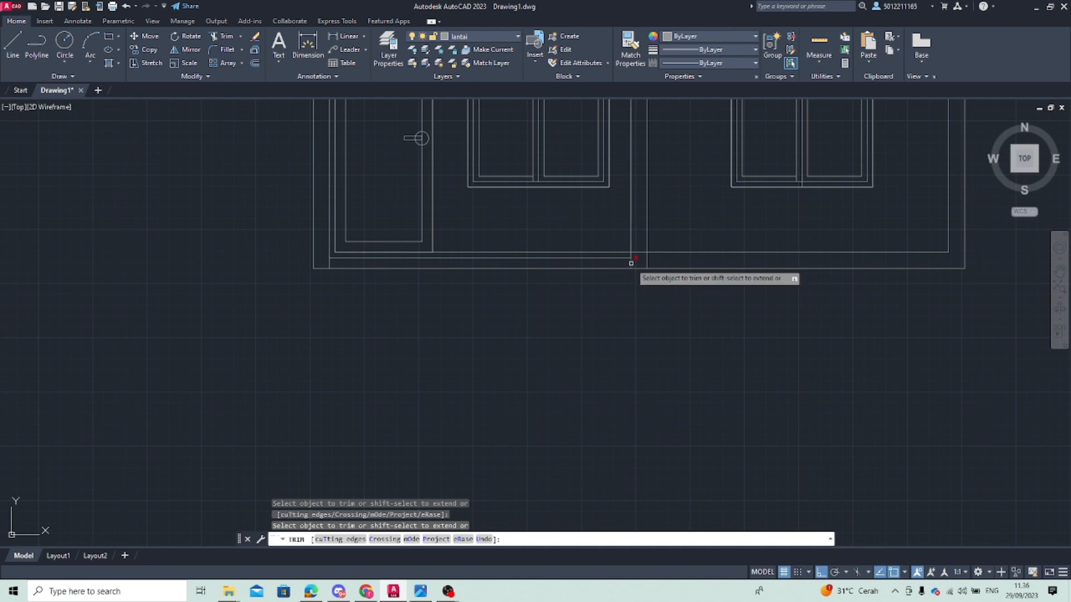
click(647, 259)
scroll(670, 336, down, 6)
key(Escape)
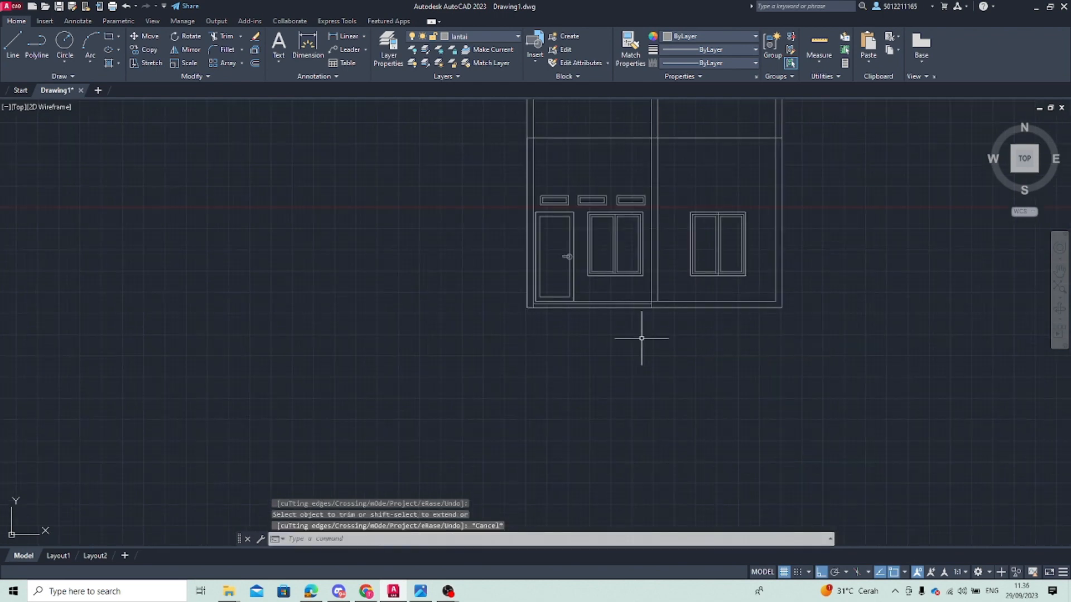
Examine the ground-floor elevation, its storey line and the projection lines against the floor plan above
scroll(513, 279, up, 4)
middle_drag(513, 279, 395, 328)
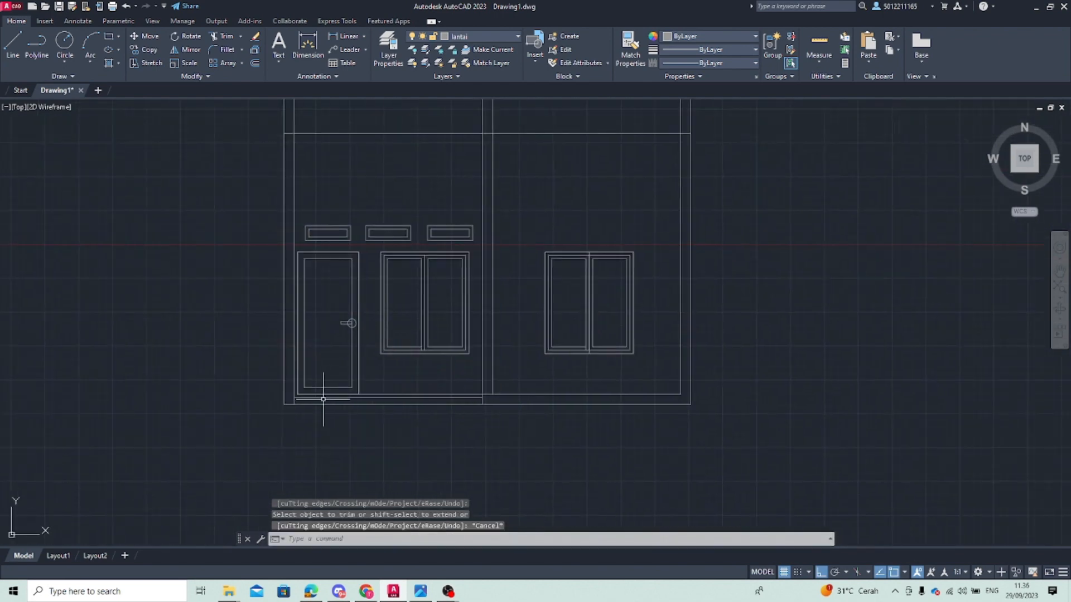
scroll(322, 400, up, 2)
scroll(294, 394, down, 3)
scroll(514, 275, up, 1)
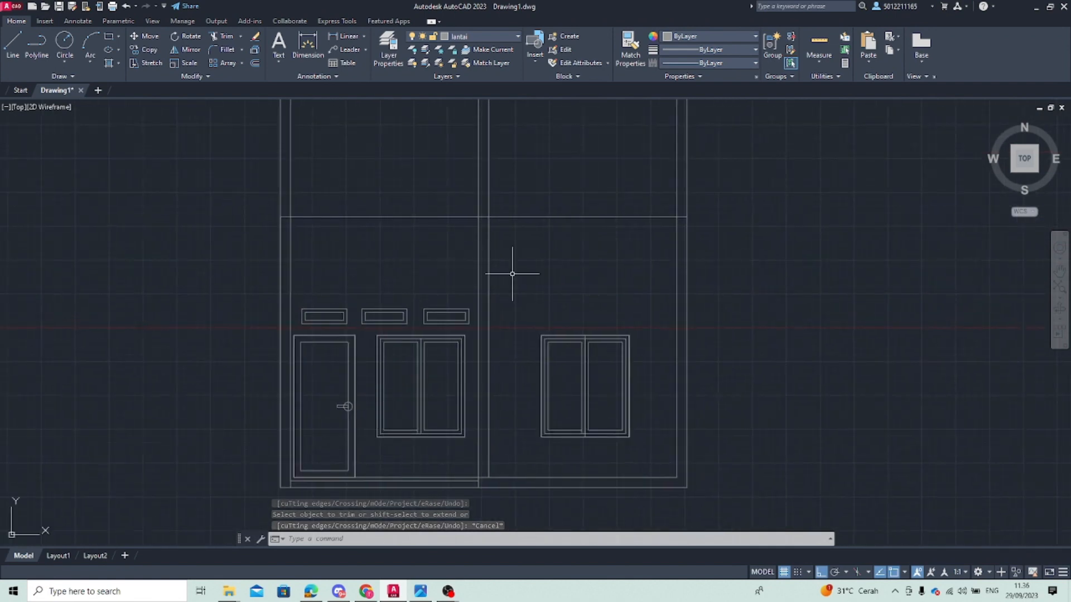
scroll(438, 346, up, 2)
scroll(303, 330, up, 2)
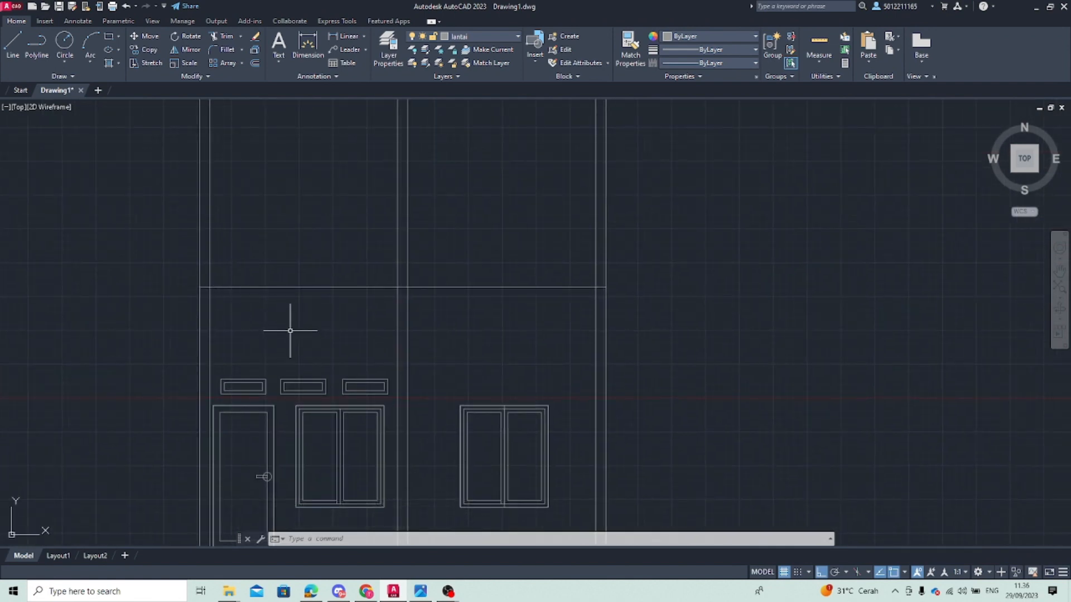
scroll(267, 296, down, 4)
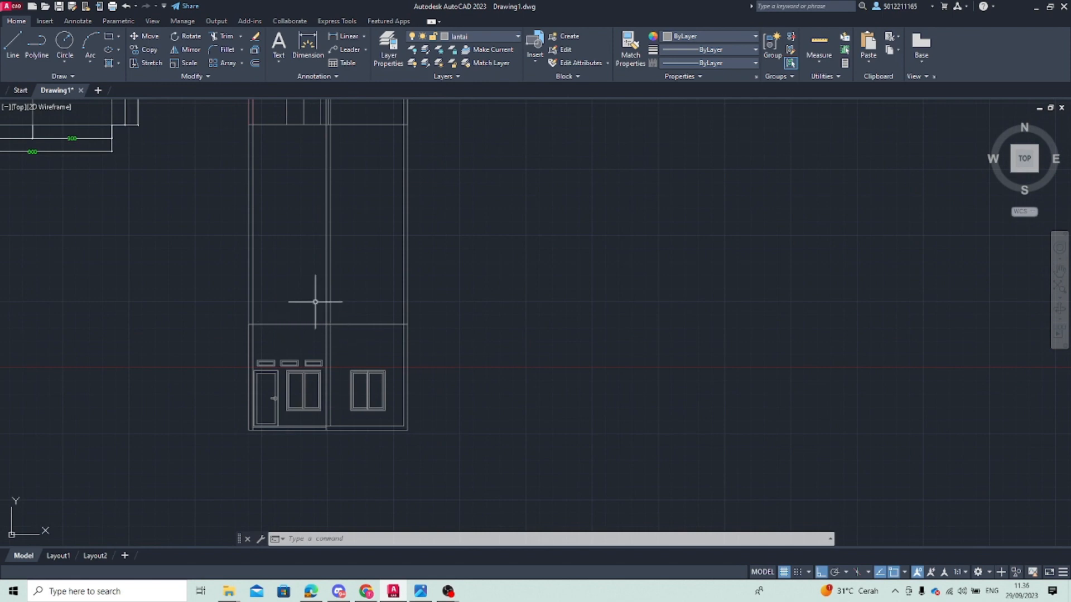
scroll(248, 268, down, 2)
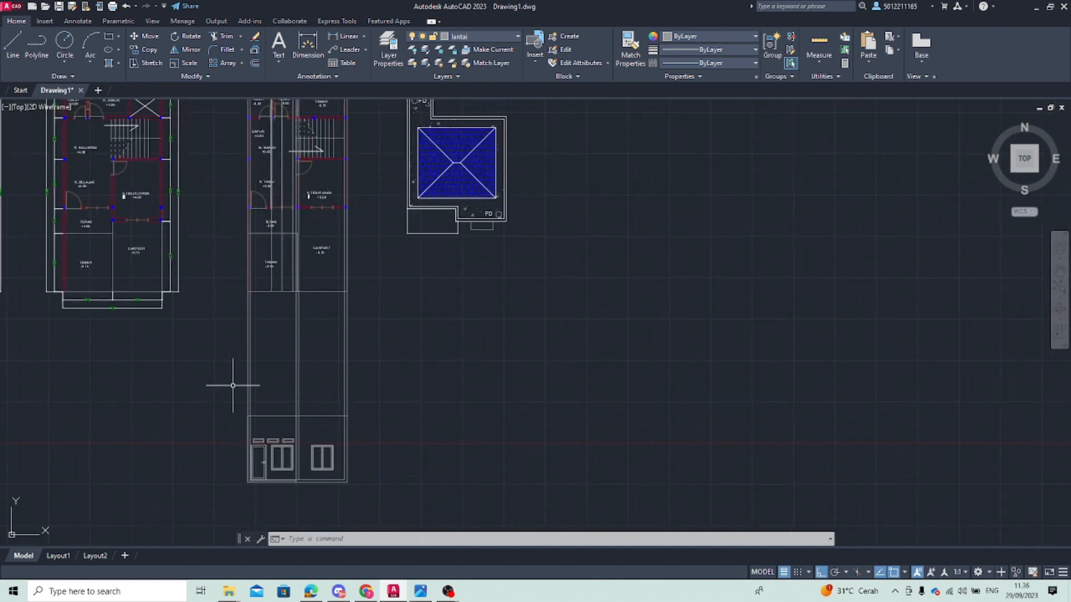
scroll(266, 442, up, 2)
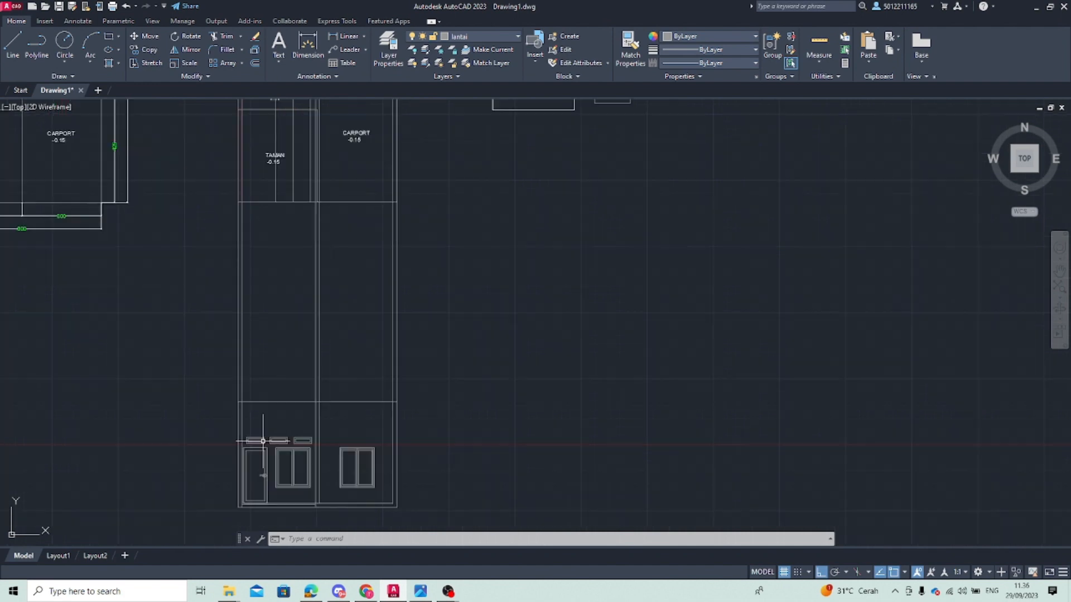
middle_drag(237, 362, 242, 503)
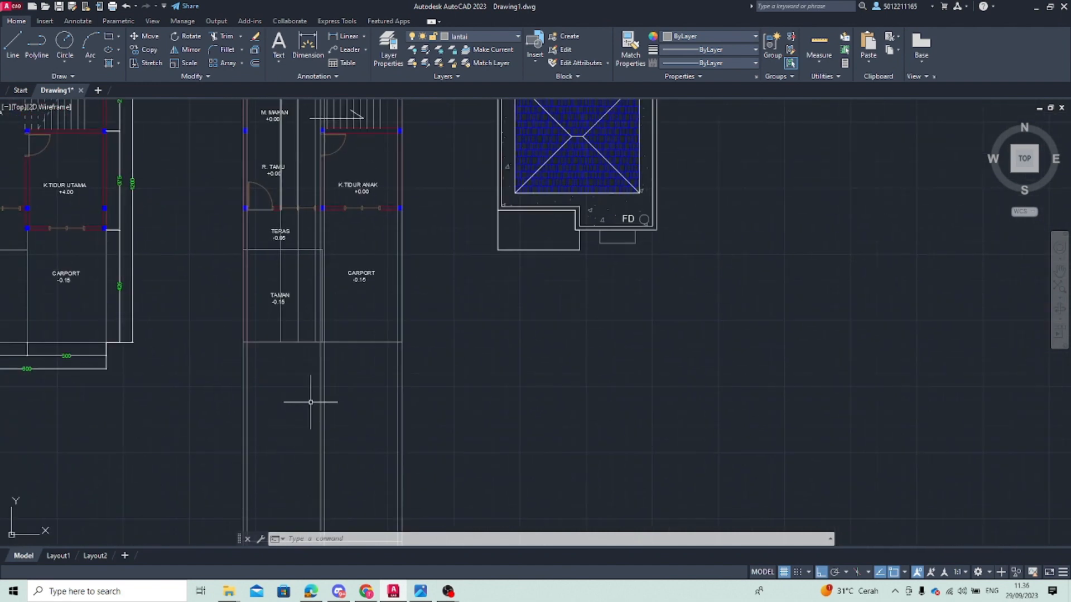
middle_drag(292, 398, 301, 450)
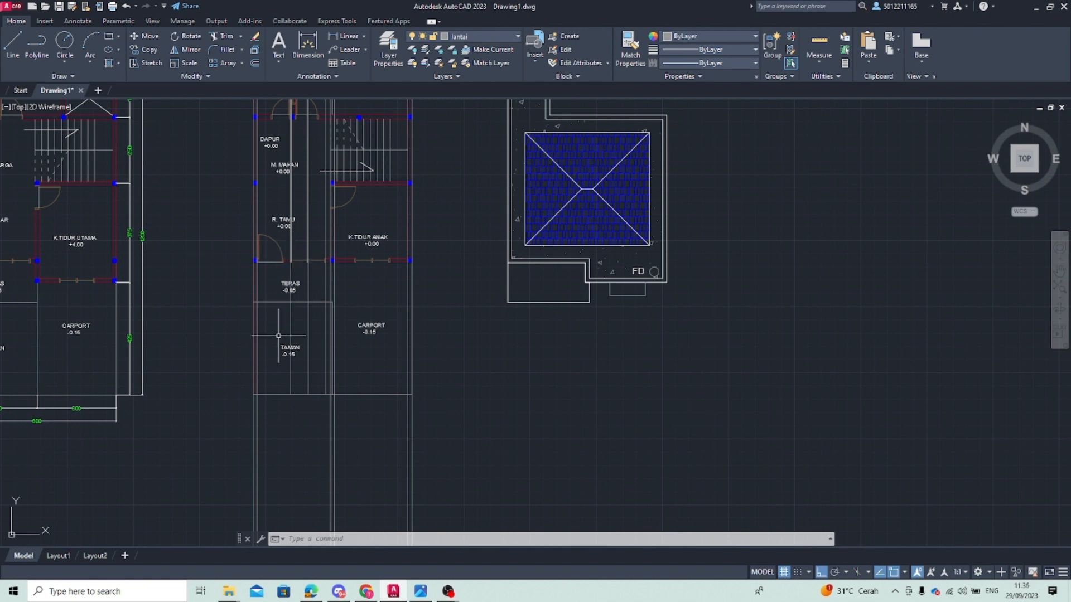
middle_drag(276, 376, 323, 273)
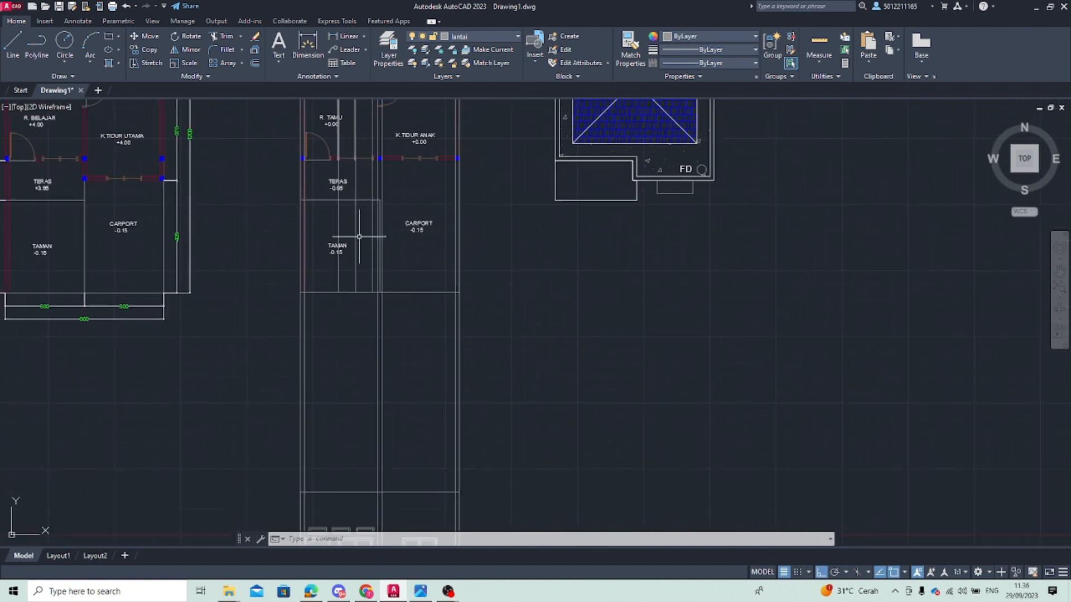
middle_drag(338, 372, 348, 269)
middle_drag(322, 346, 273, 498)
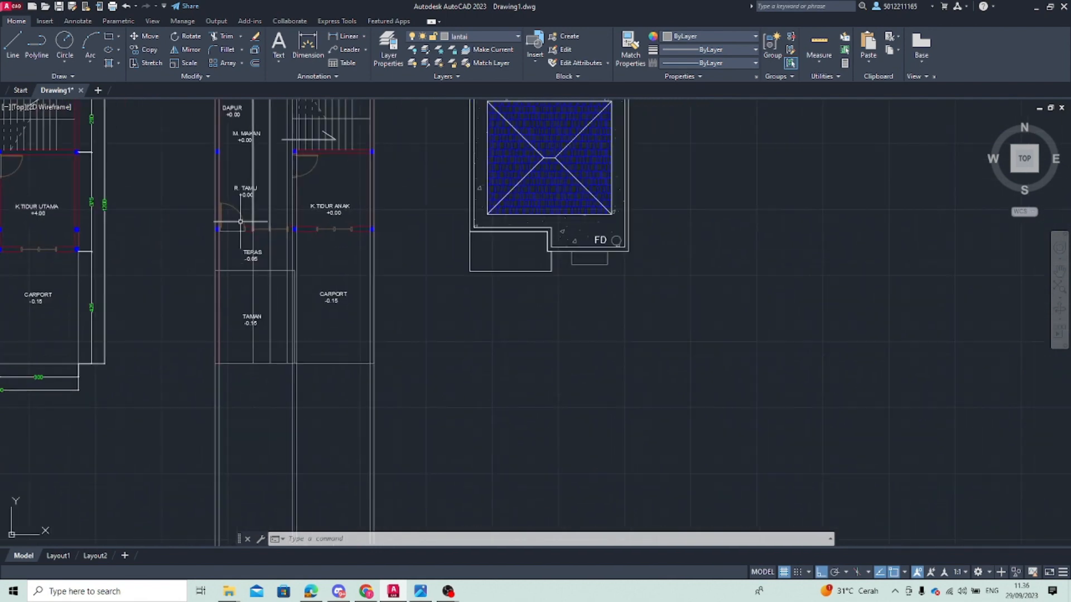
middle_drag(239, 202, 245, 214)
scroll(245, 215, down, 2)
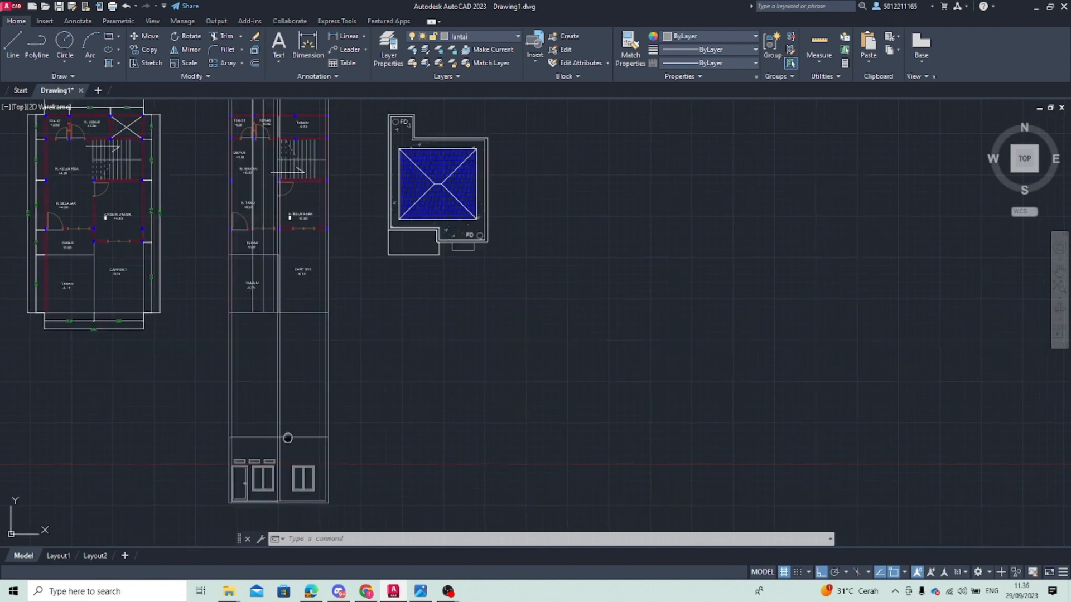
middle_drag(243, 462, 244, 370)
scroll(243, 370, up, 2)
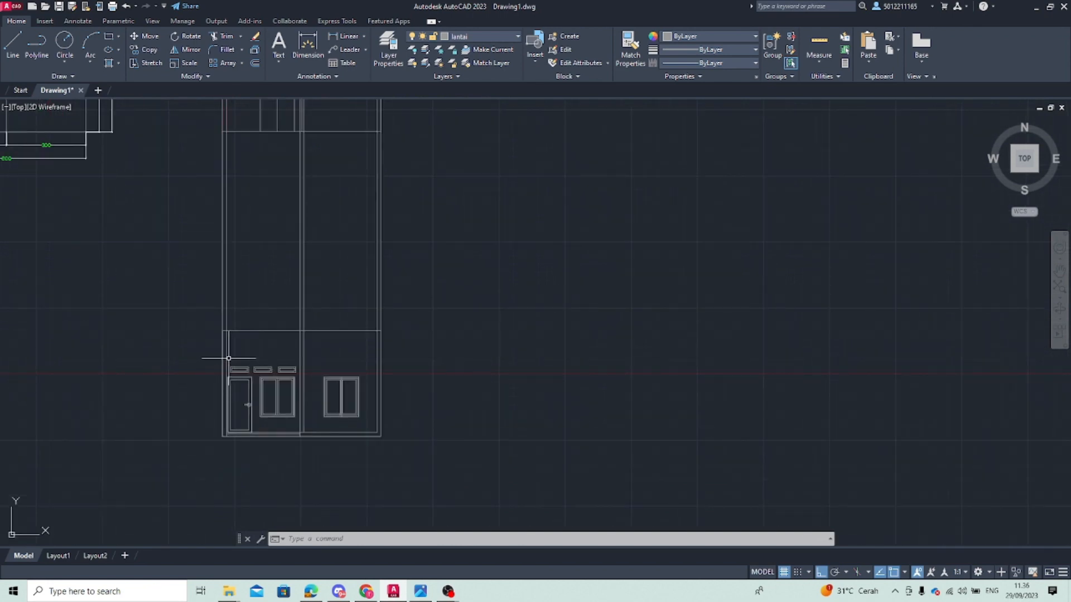
click(228, 360)
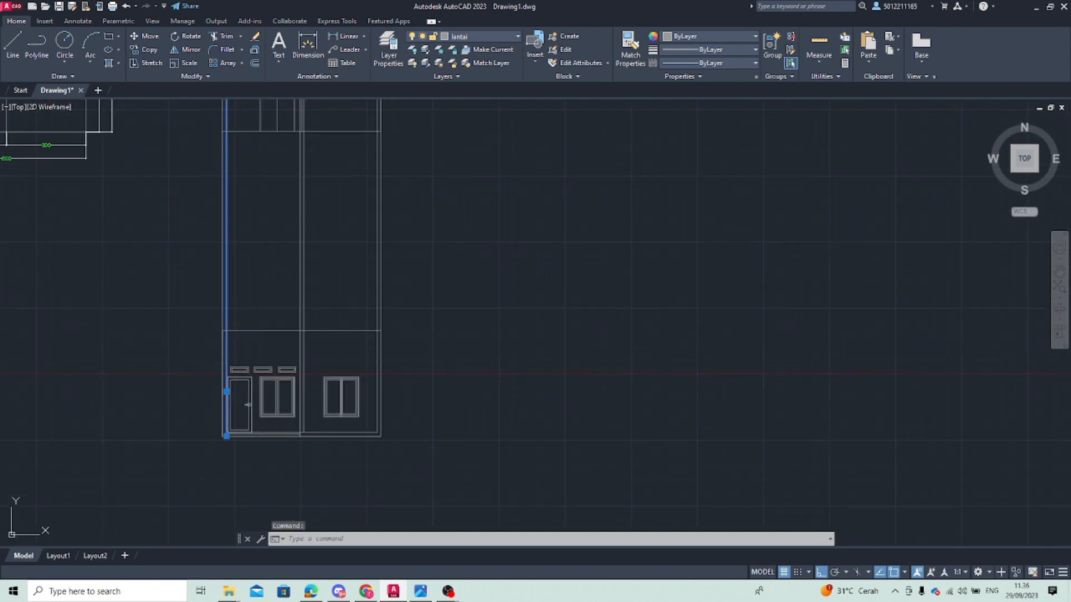
key(Escape)
Copy the door, both windows and the three vent frames straight up, from the raised floor line to the storey line above
scroll(229, 373, up, 4)
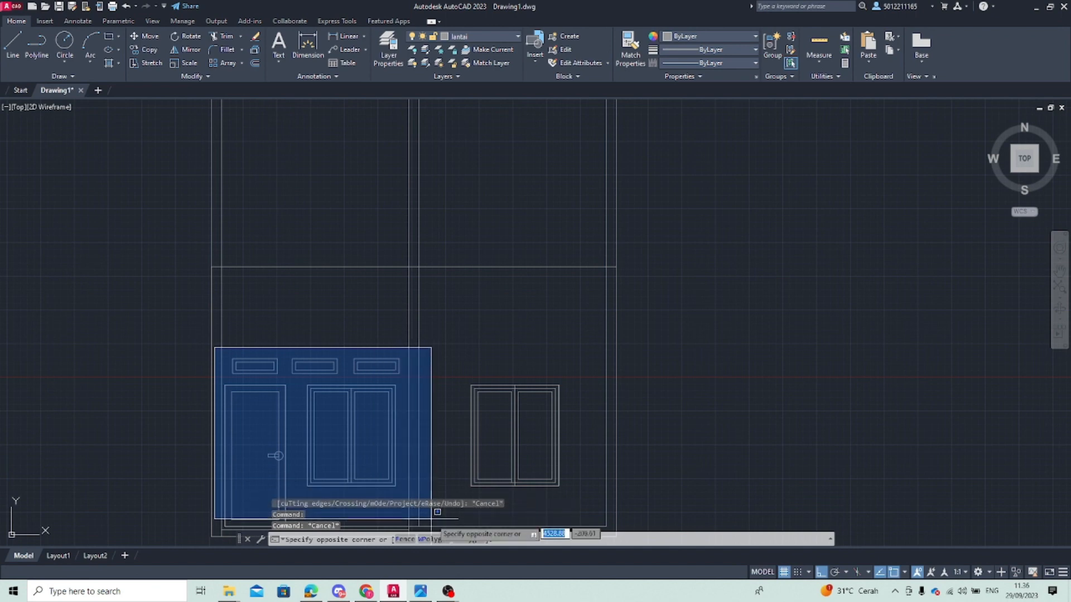
middle_drag(561, 498, 514, 343)
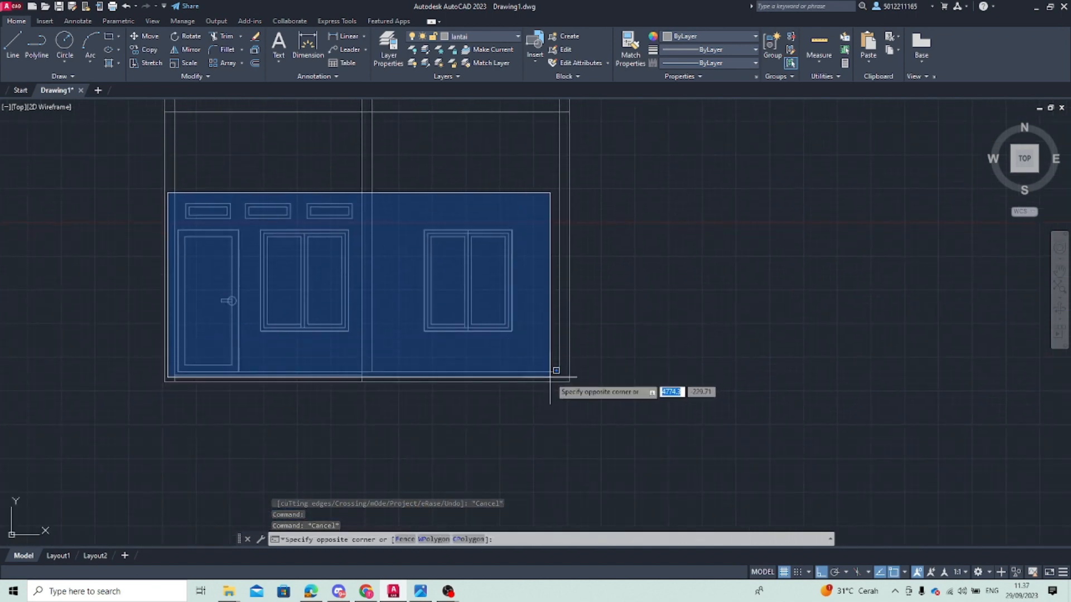
click(549, 376)
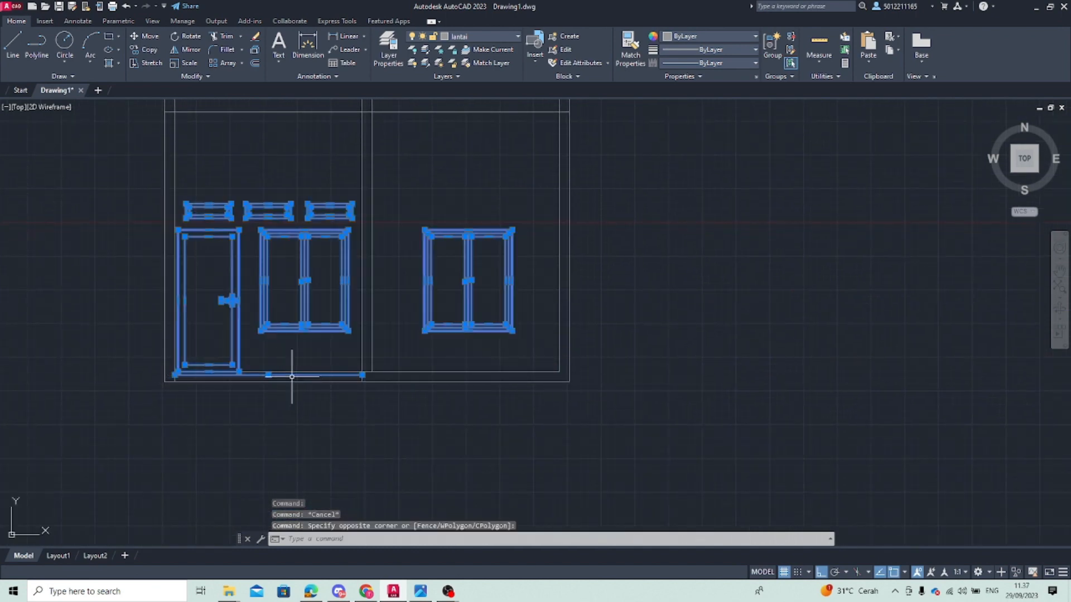
shift+click(287, 374)
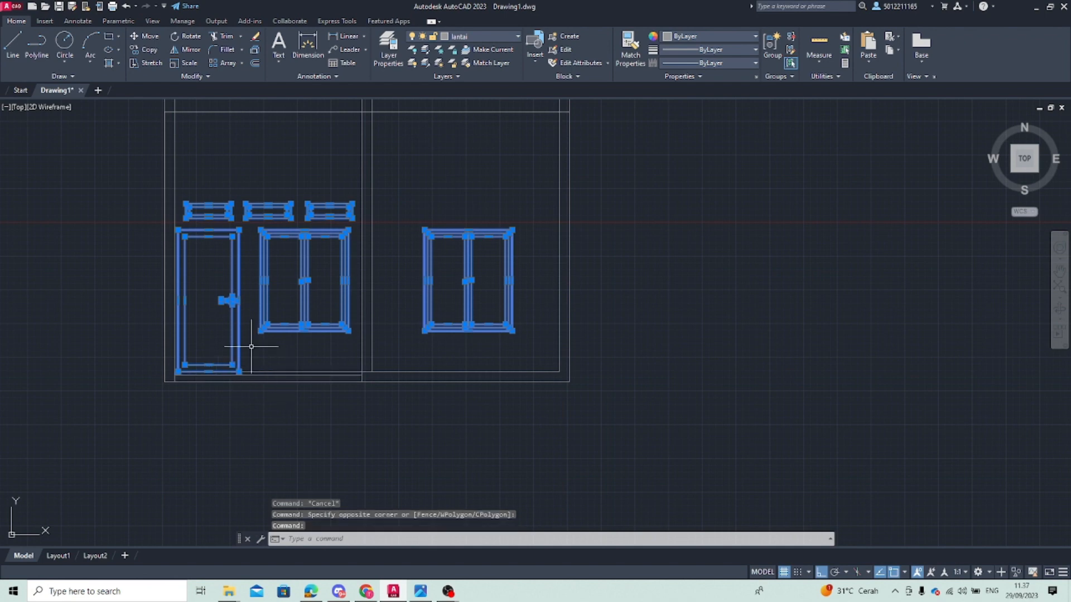
click(150, 49)
scroll(175, 357, up, 2)
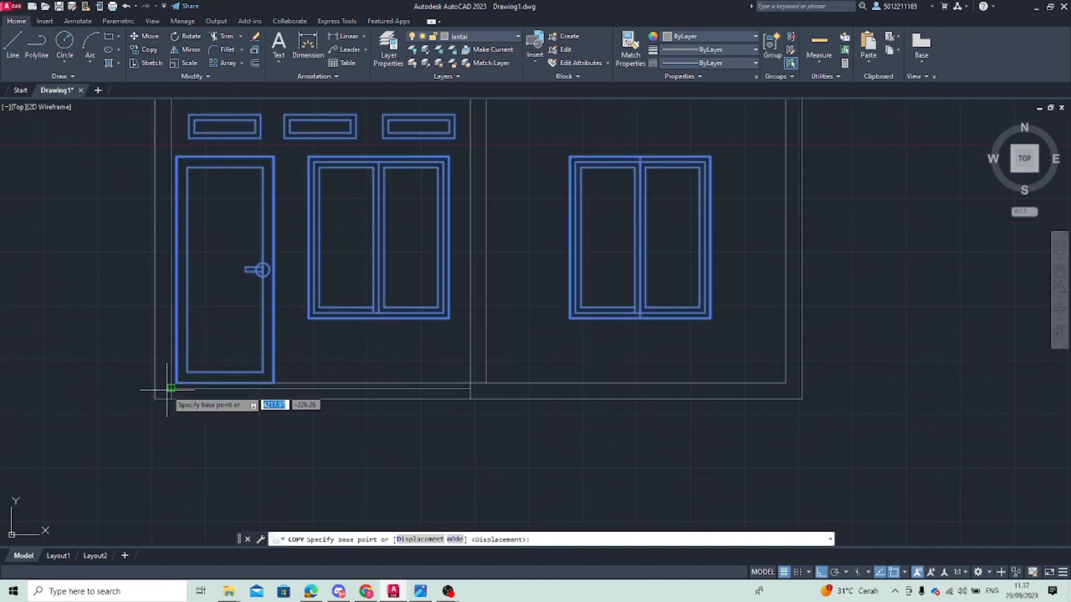
click(171, 388)
middle_drag(173, 280, 176, 473)
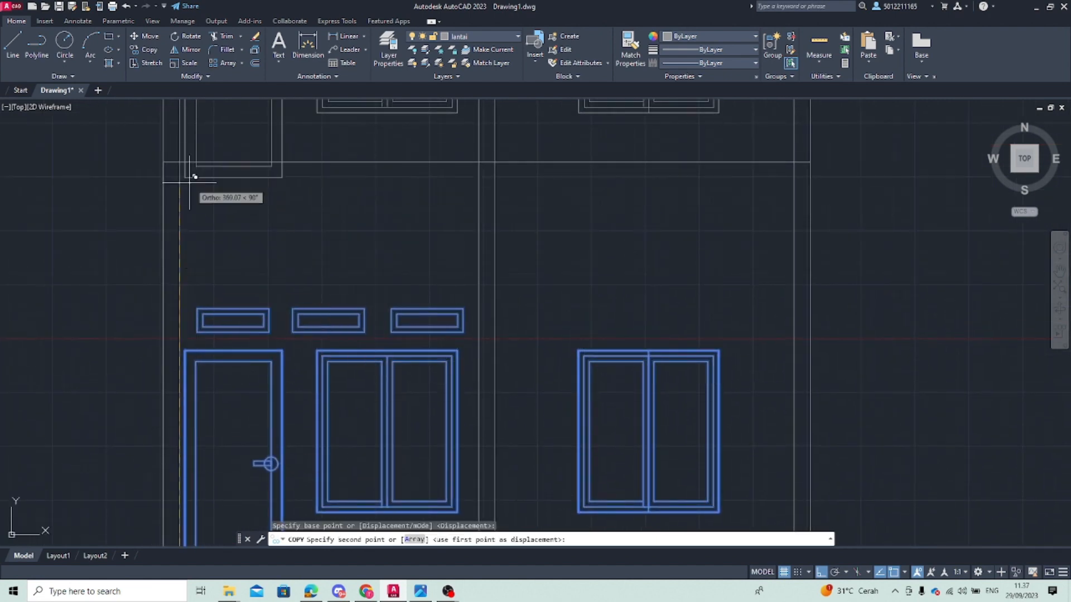
click(179, 162)
key(Escape)
scroll(411, 246, down, 4)
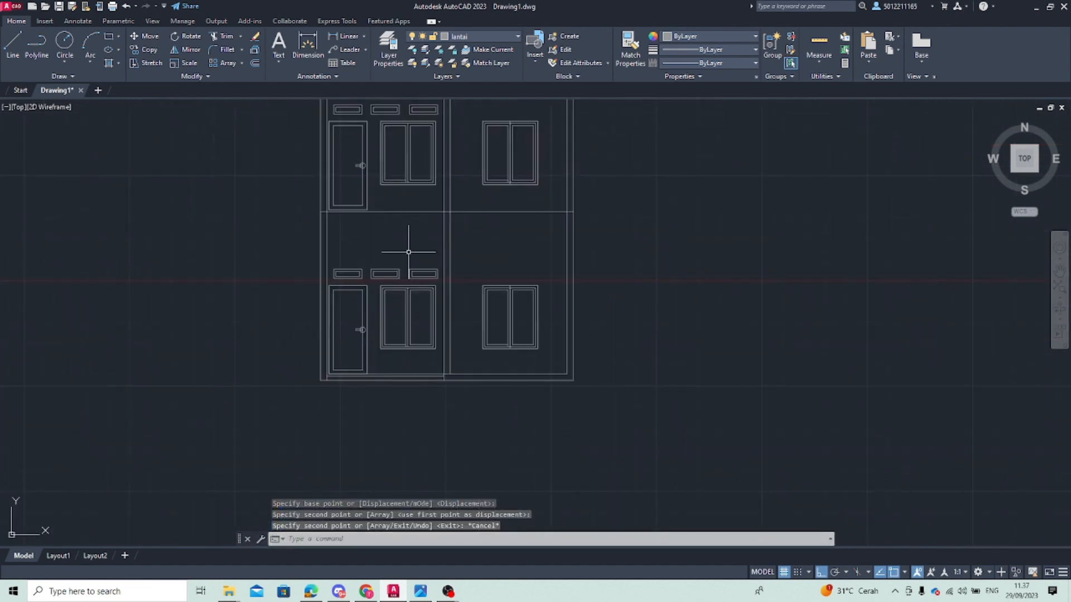
Erase the floor plan above the elevation together with all projection lines running through it
middle_drag(411, 246, 233, 293)
middle_drag(140, 279, 414, 229)
scroll(360, 226, down, 4)
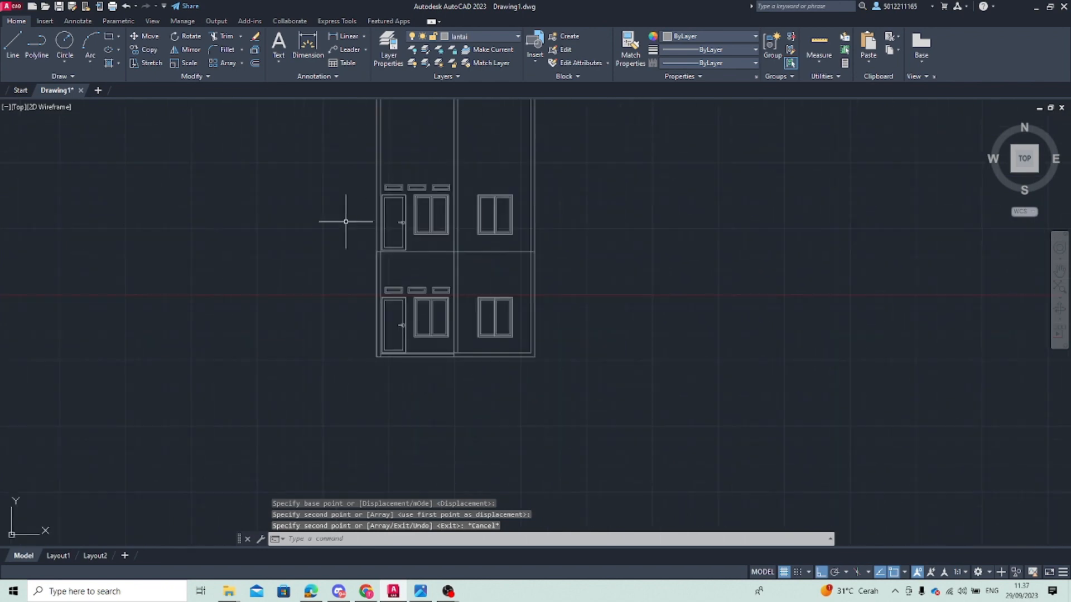
middle_drag(341, 218, 160, 413)
click(305, 341)
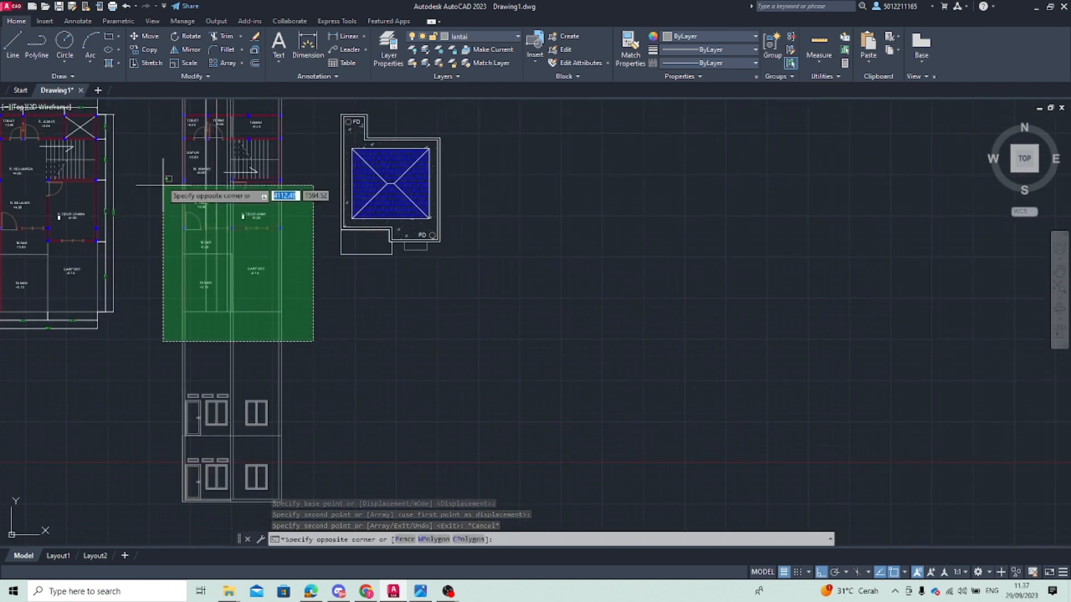
middle_drag(162, 112, 101, 383)
click(74, 273)
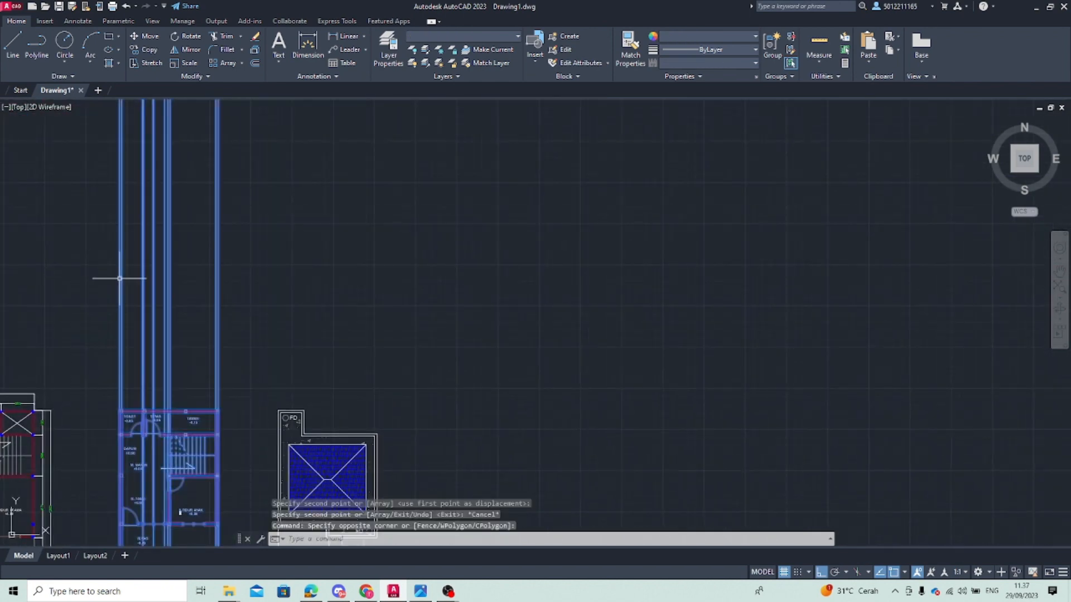
key(Delete)
middle_drag(171, 502, 320, 287)
scroll(315, 405, down, 2)
middle_drag(308, 418, 296, 239)
scroll(285, 280, up, 4)
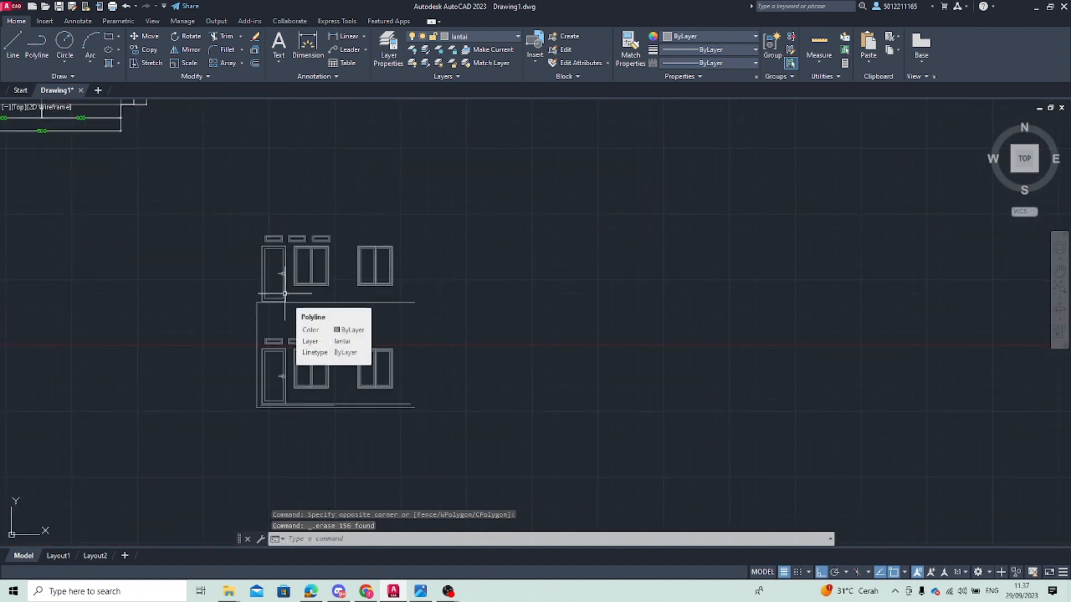
Undo the erasure of the floor plan and its projection lines above the elevation
key(ctrl+z)
scroll(328, 315, down, 4)
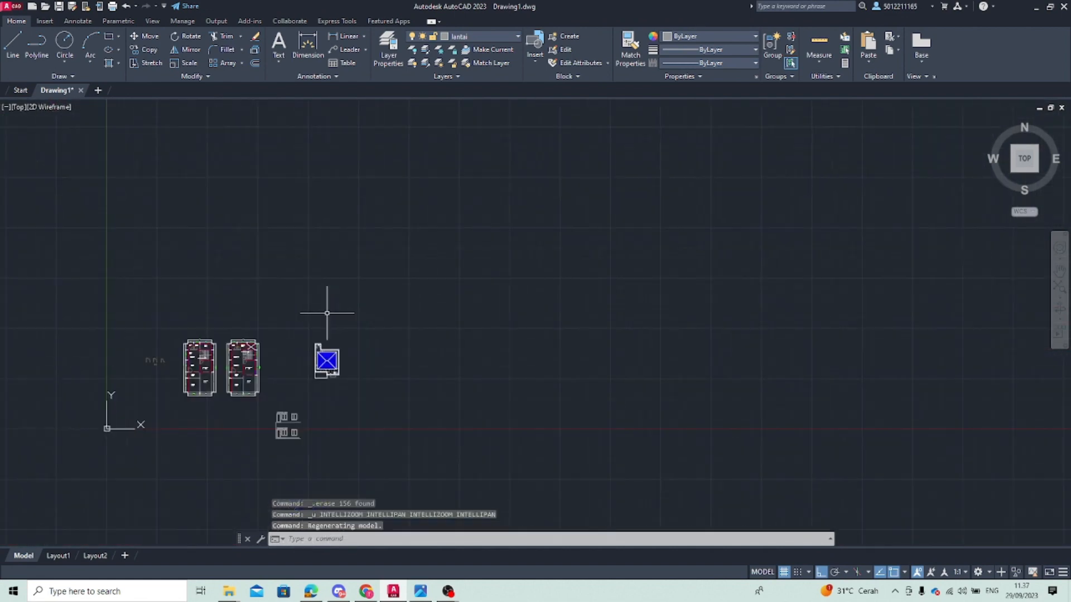
scroll(329, 323, up, 4)
key(ctrl+z)
middle_drag(276, 362, 394, 222)
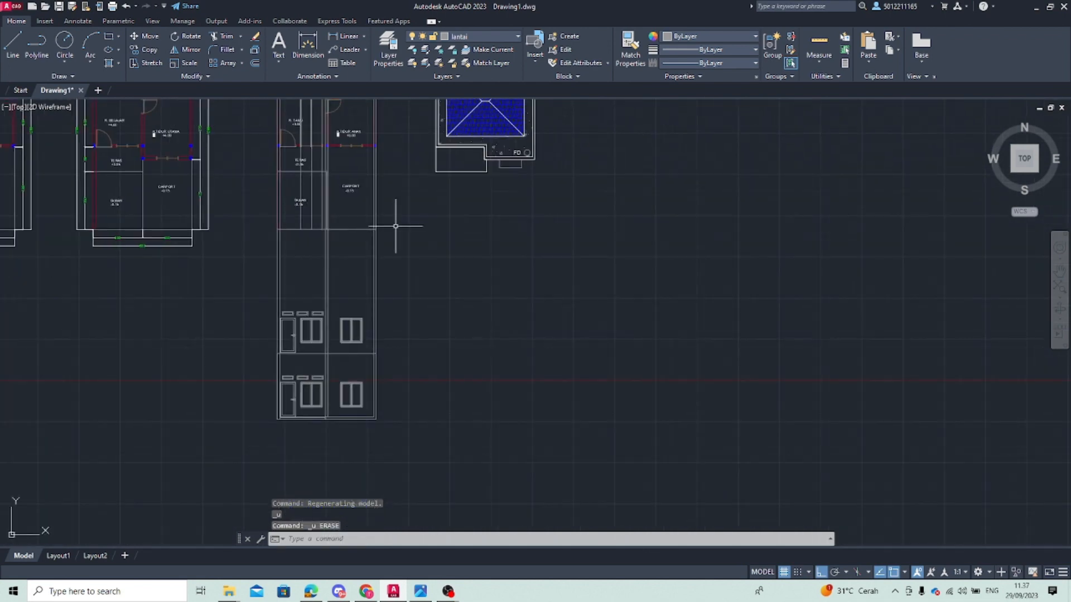
key(Escape)
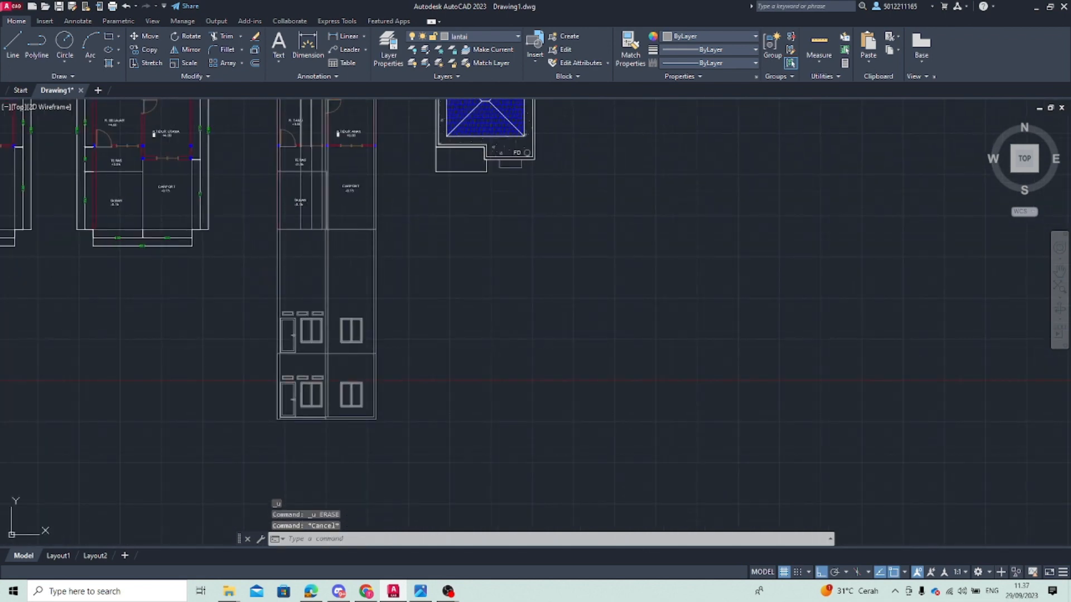
Draw a horizontal line across all projection lines between the floor plan and the two-storey elevation
text(l)
key(Return)
click(424, 267)
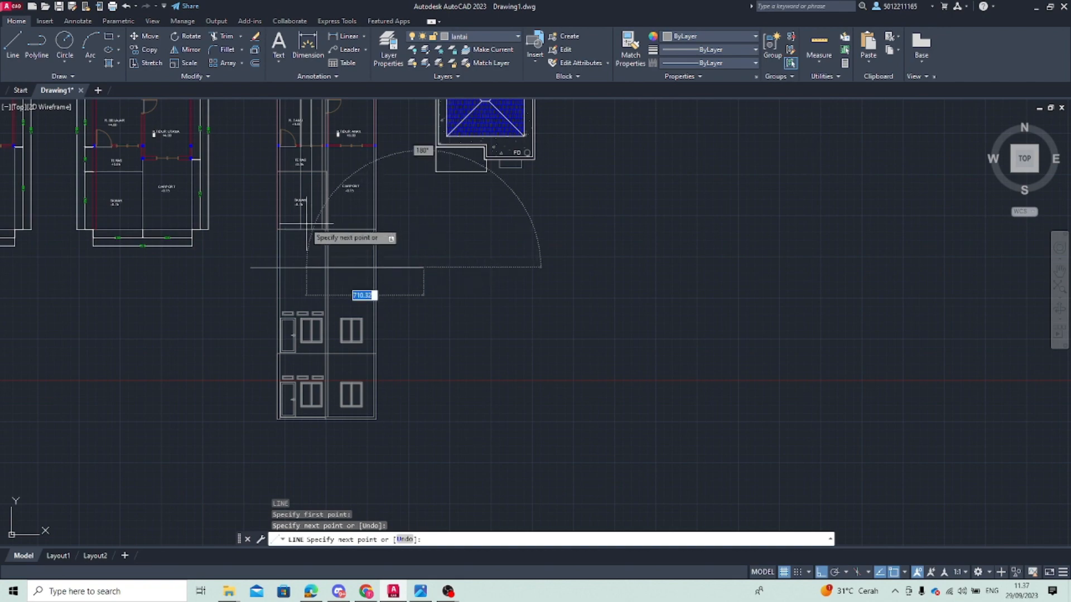
key(Escape)
click(410, 254)
middle_drag(285, 131, 256, 308)
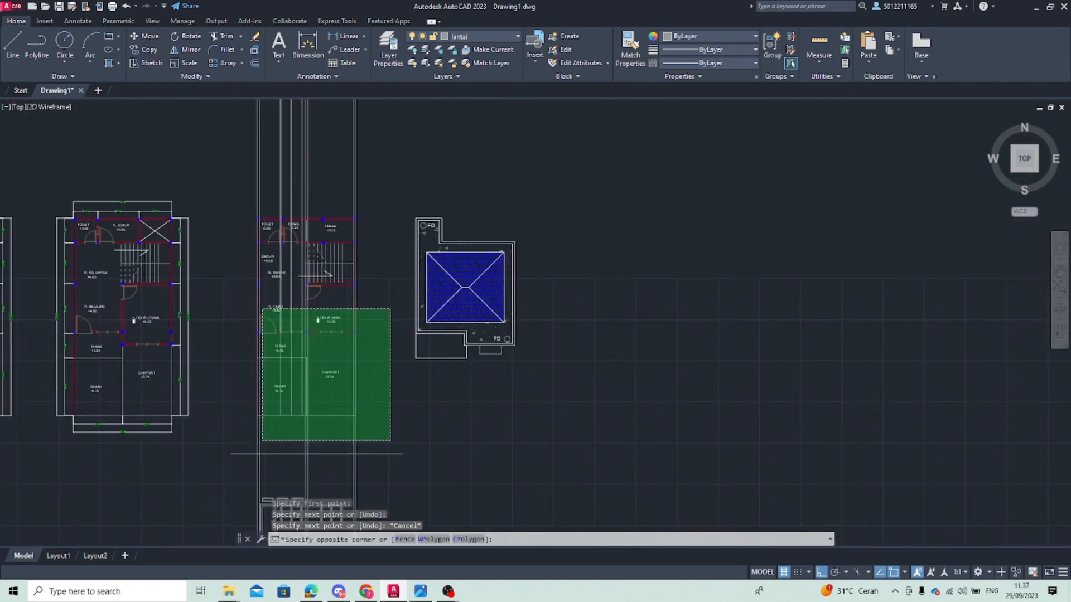
key(Escape)
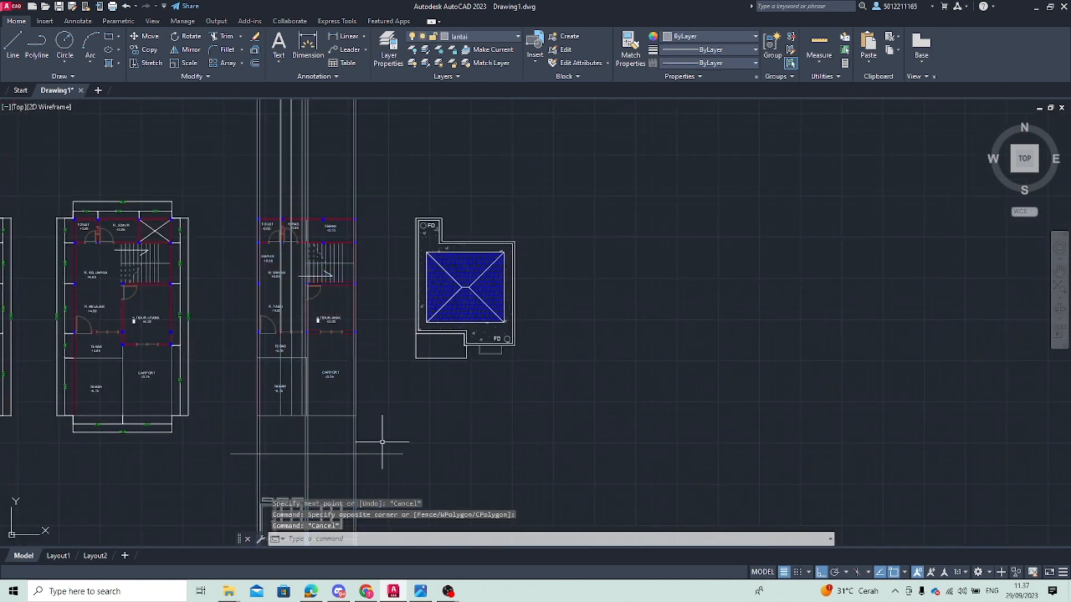
Trim the projection lines between the new horizontal line and the floor plan's front edge
text(tr)
key(Return)
click(236, 422)
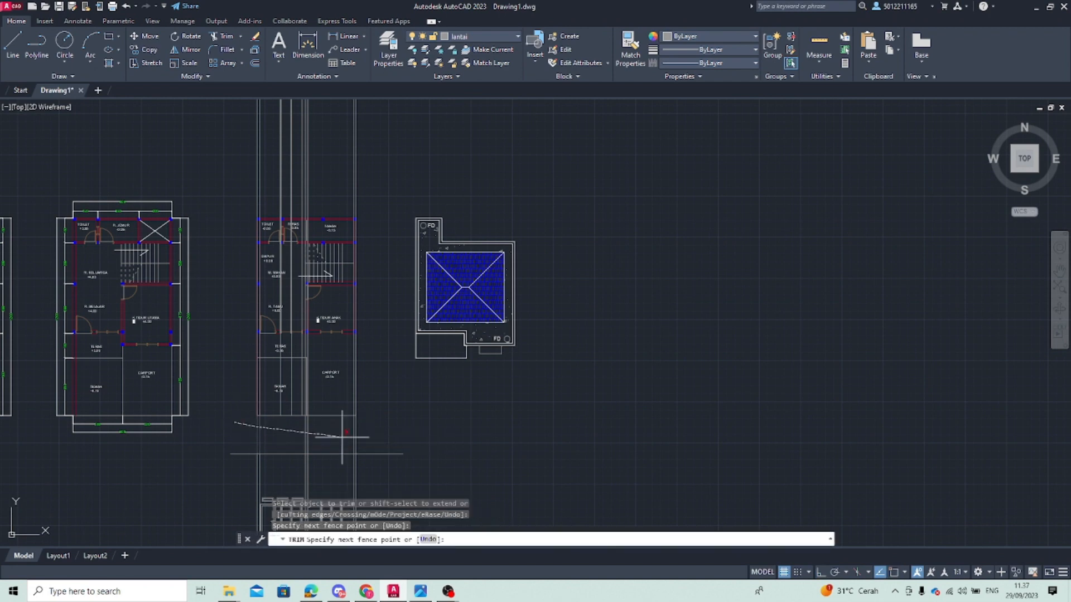
click(425, 433)
key(Escape)
Erase the floor plan above the elevation together with the projection lines running through it
click(374, 423)
click(263, 181)
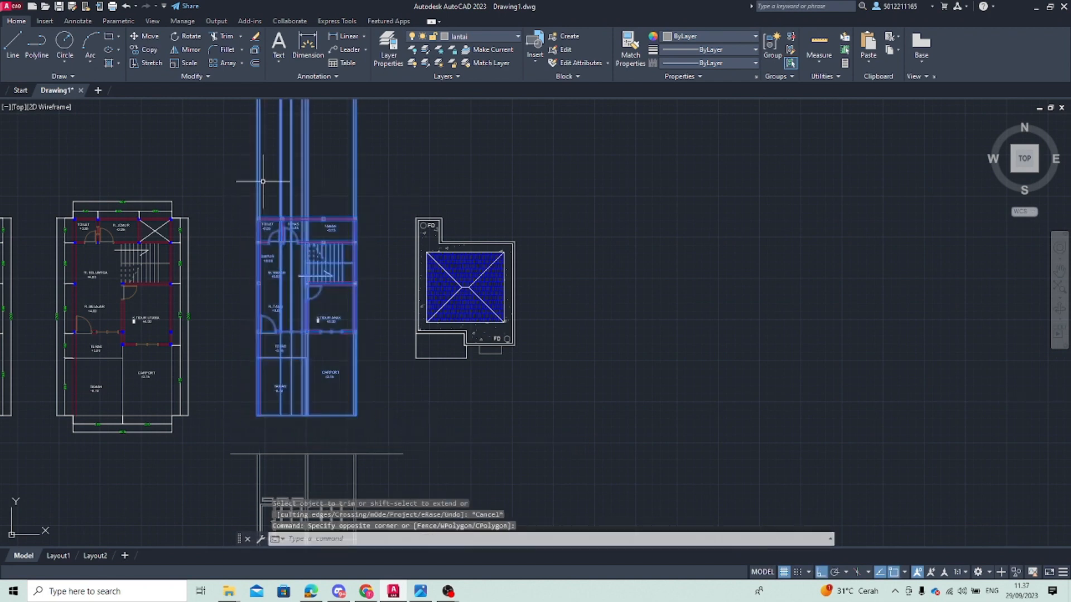
key(Delete)
scroll(335, 234, down, 3)
scroll(311, 323, up, 6)
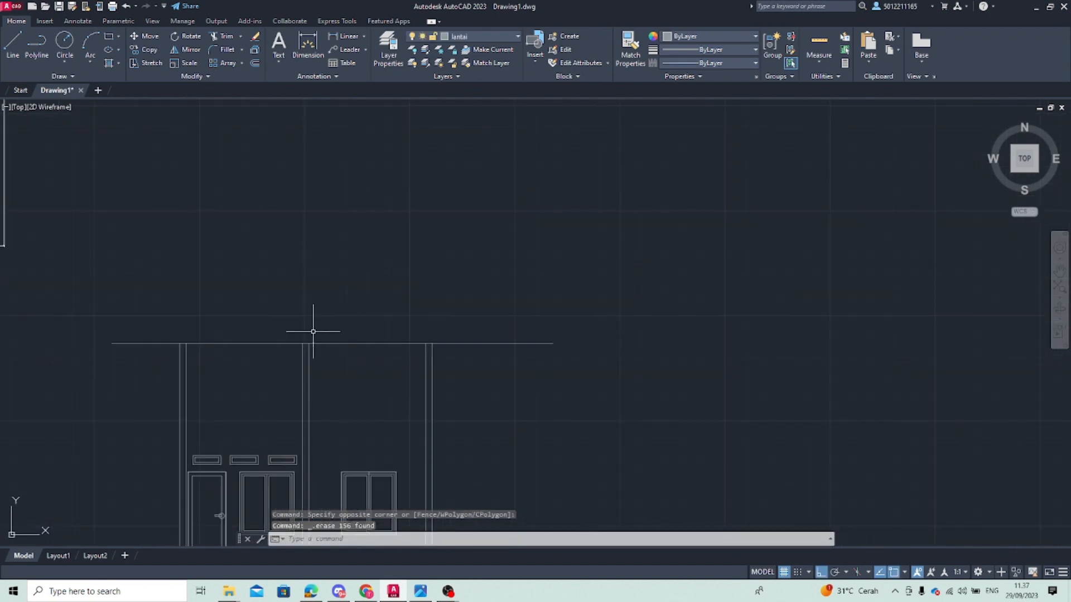
scroll(312, 184, down, 5)
scroll(254, 217, up, 3)
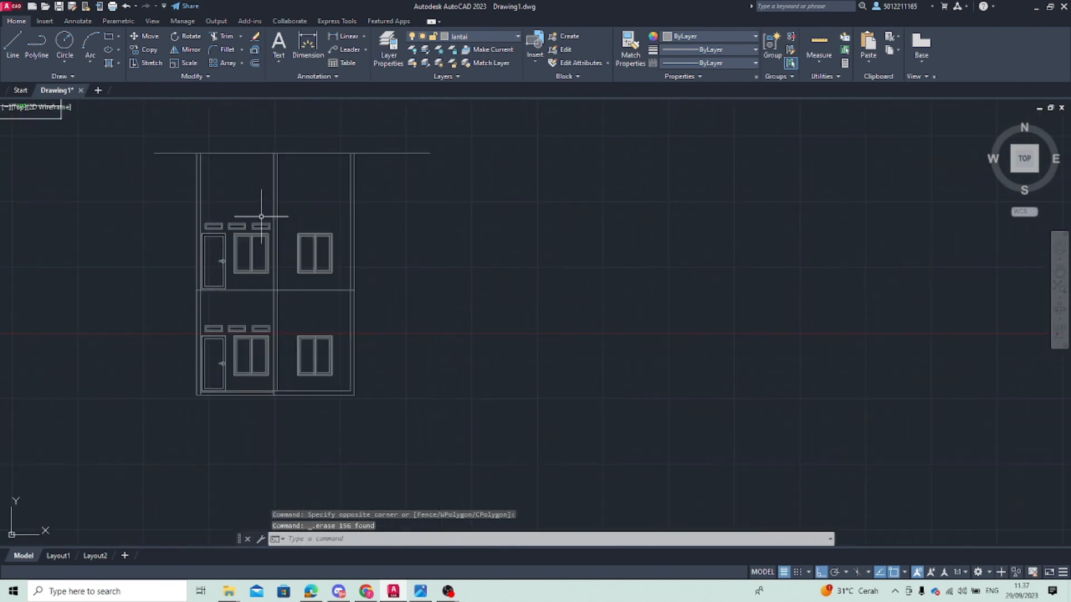
scroll(135, 191, down, 4)
middle_drag(143, 181, 175, 287)
scroll(103, 140, down, 2)
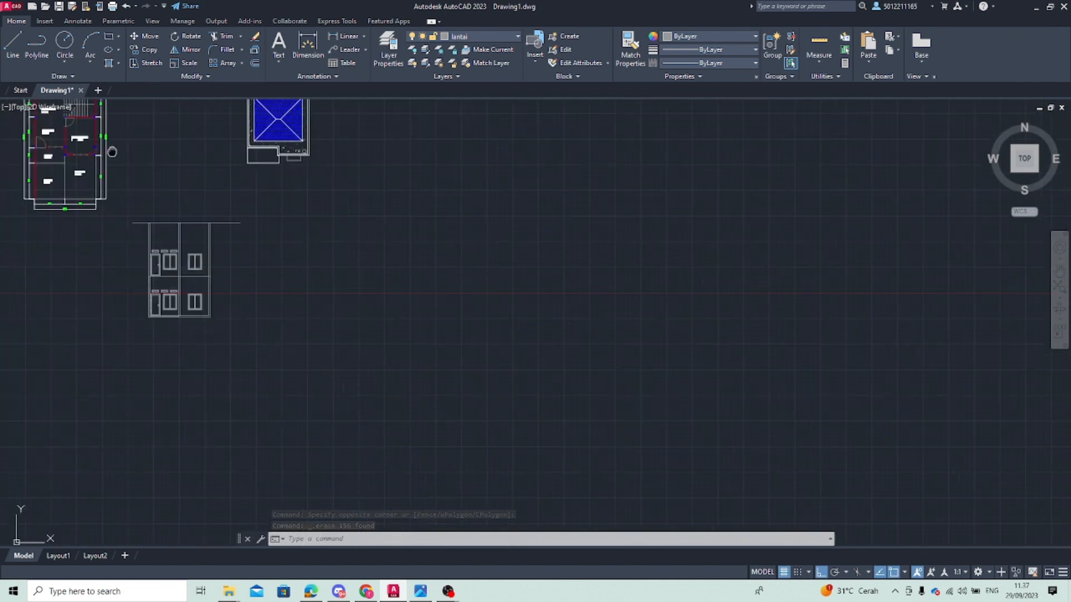
middle_drag(110, 150, 204, 265)
click(108, 168)
click(226, 344)
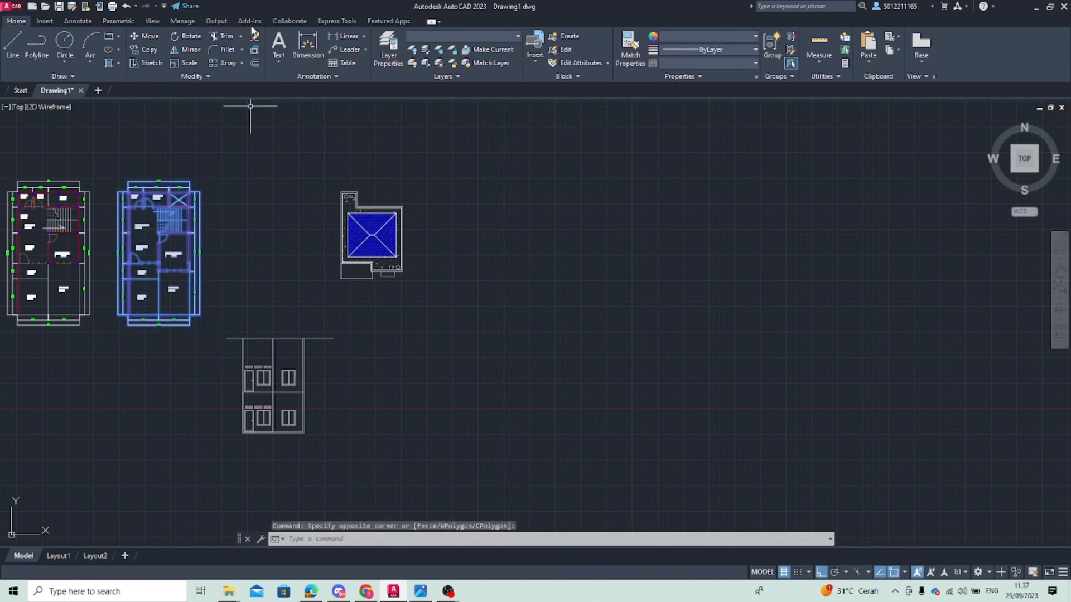
click(145, 36)
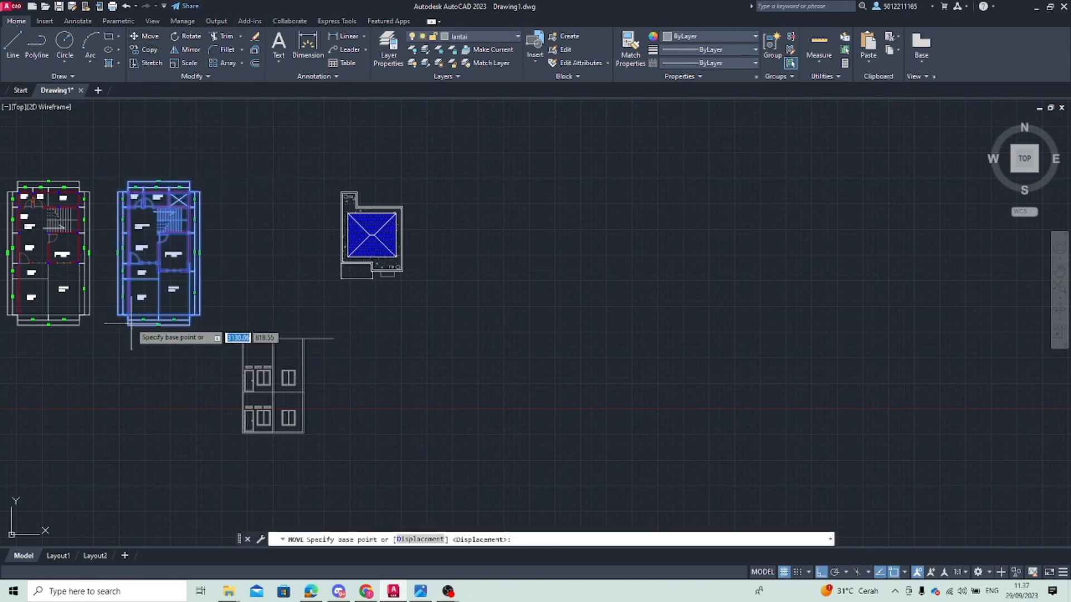
scroll(131, 324, up, 2)
key(Escape)
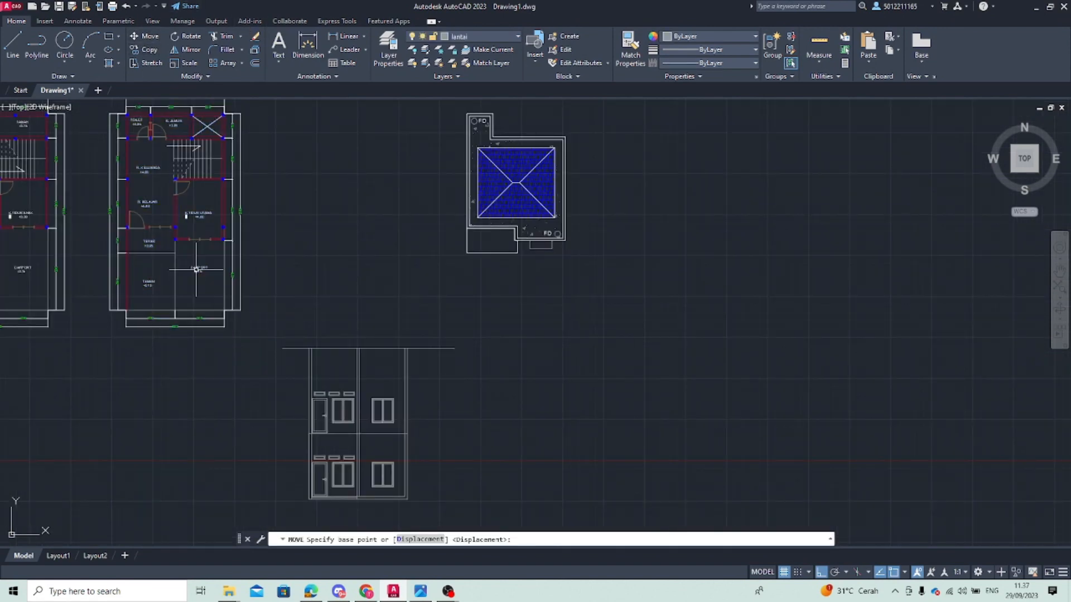
Trim the storey line's ends between the double lines of both outer walls
scroll(153, 274, up, 2)
scroll(139, 220, up, 4)
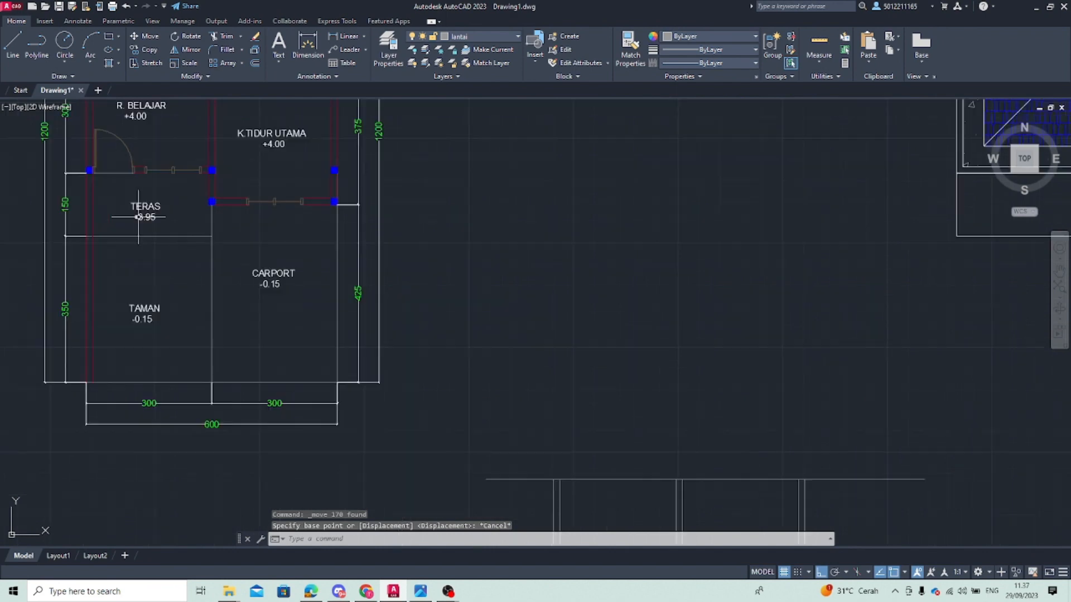
scroll(141, 212, down, 6)
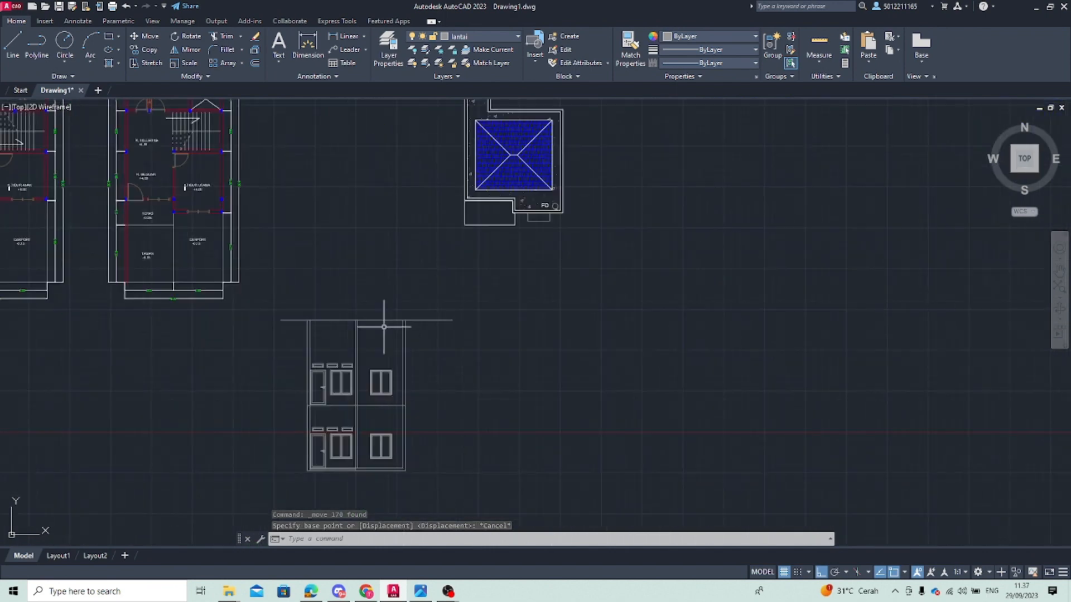
scroll(335, 295, up, 4)
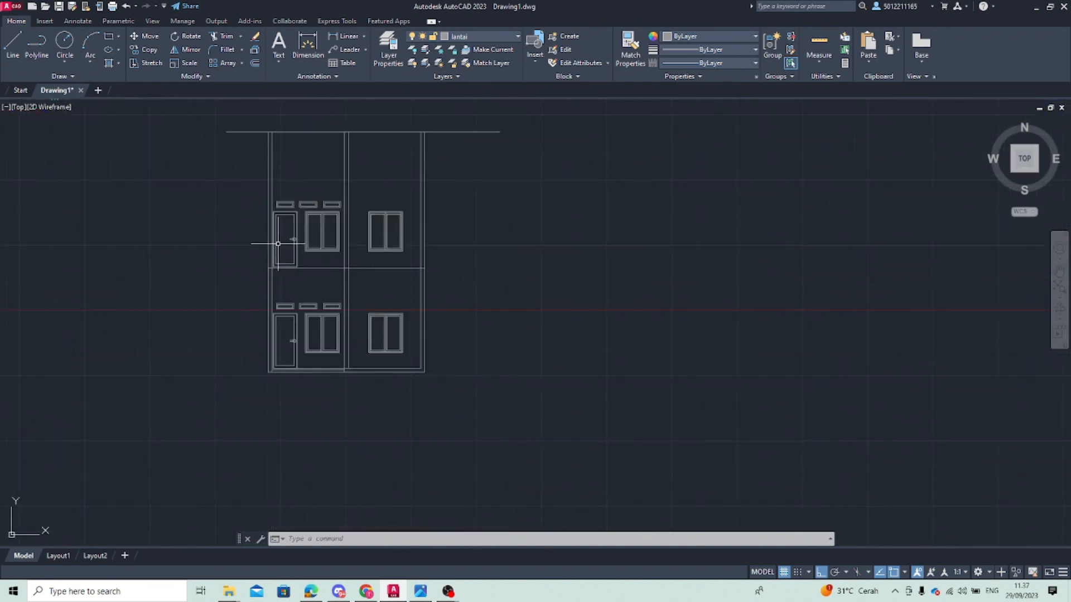
scroll(270, 277, up, 5)
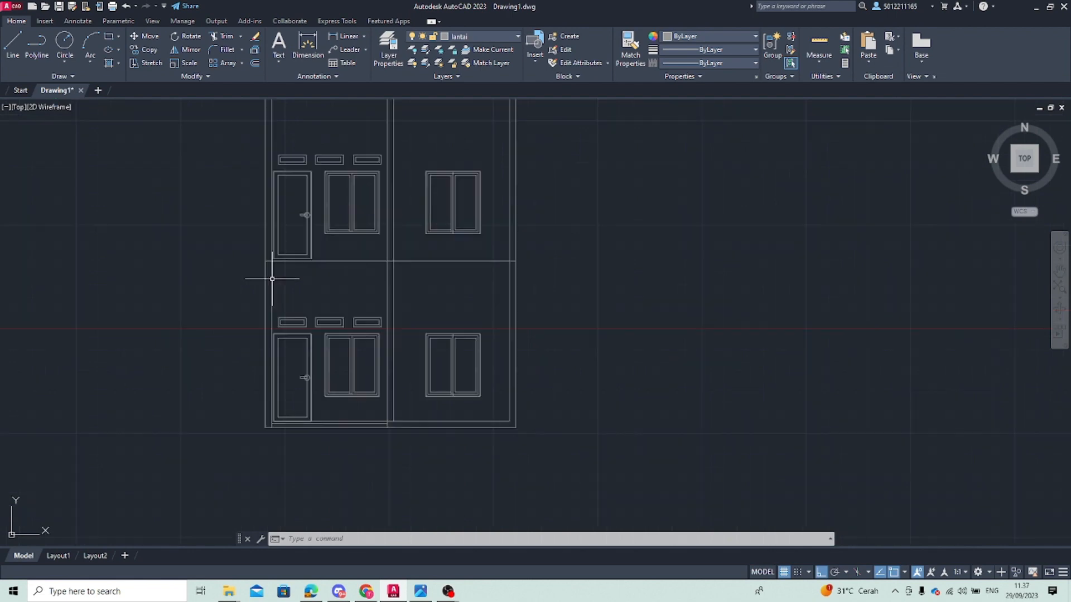
key(Return)
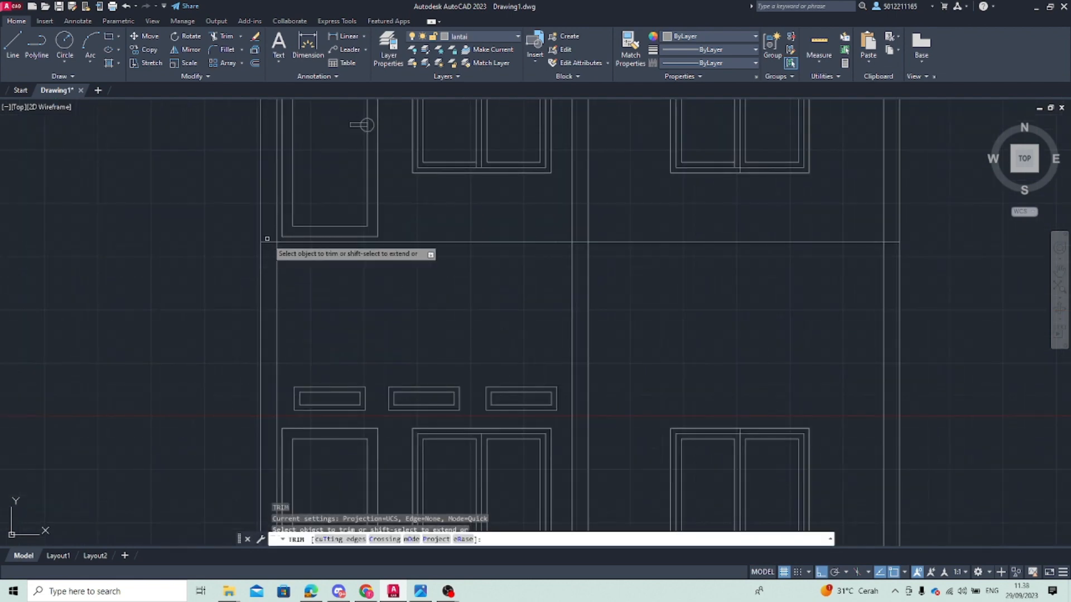
click(268, 242)
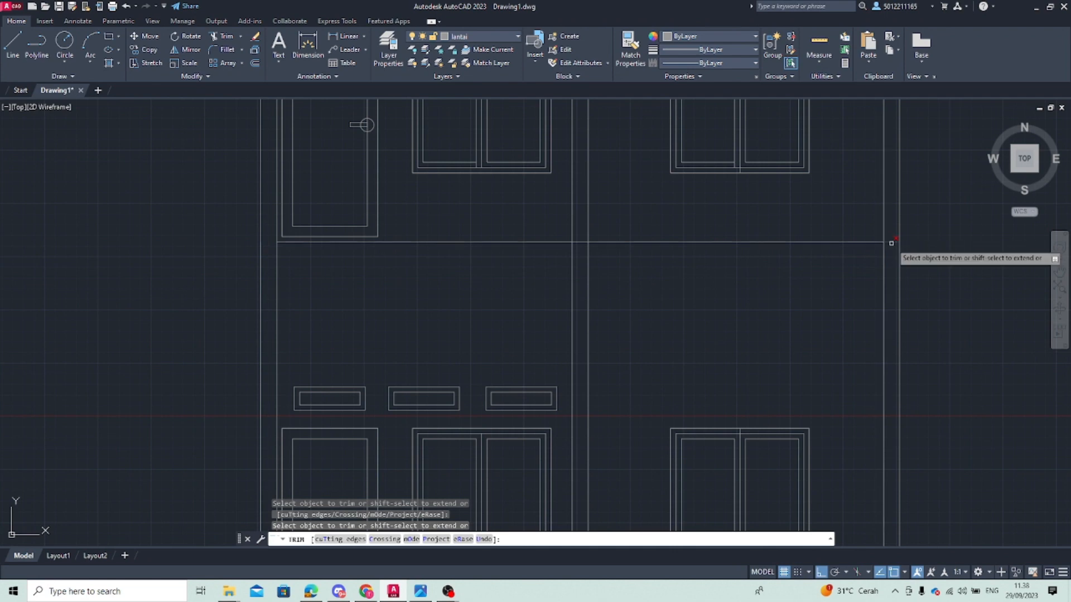
key(Escape)
Draw a 150 vertical line up from the storey line's left end, along the outer wall's inner line beside the upper door
scroll(387, 311, down, 3)
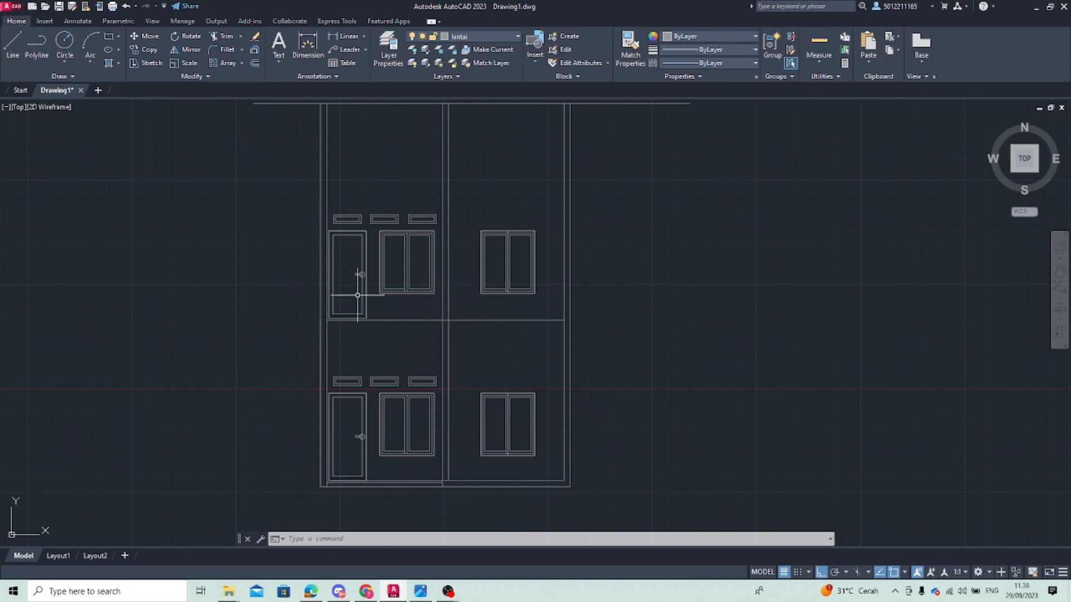
key(l)
key(Return)
scroll(327, 311, up, 4)
click(331, 316)
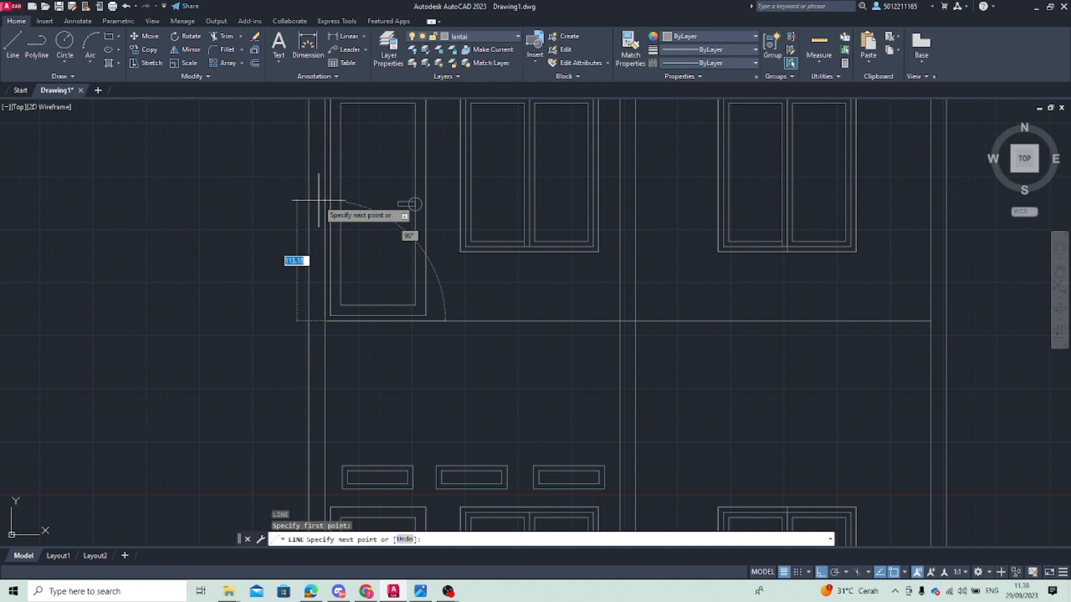
key(F8)
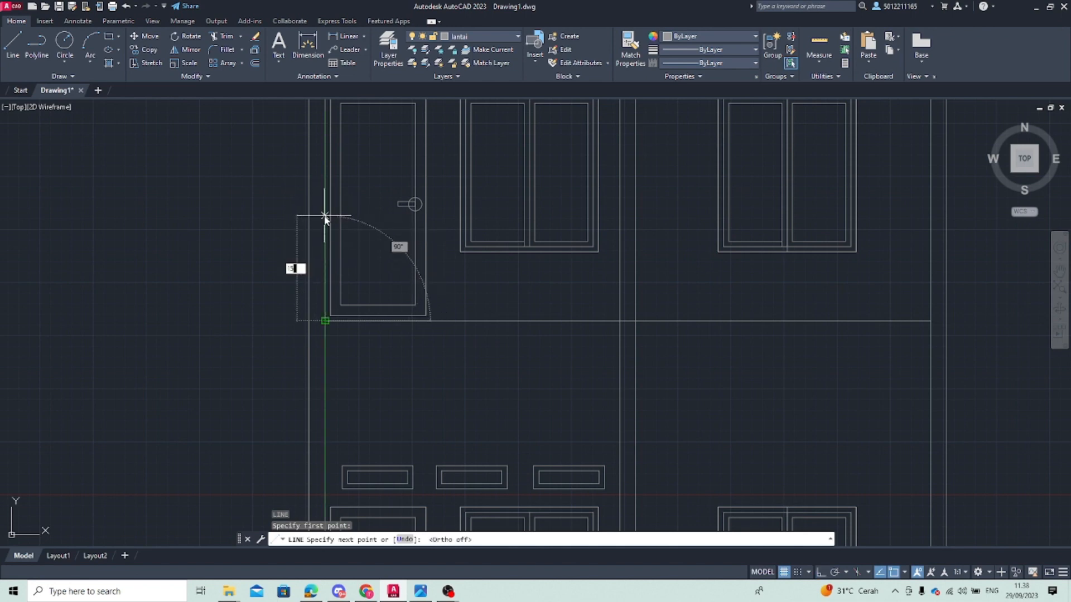
text(0)
key(Return)
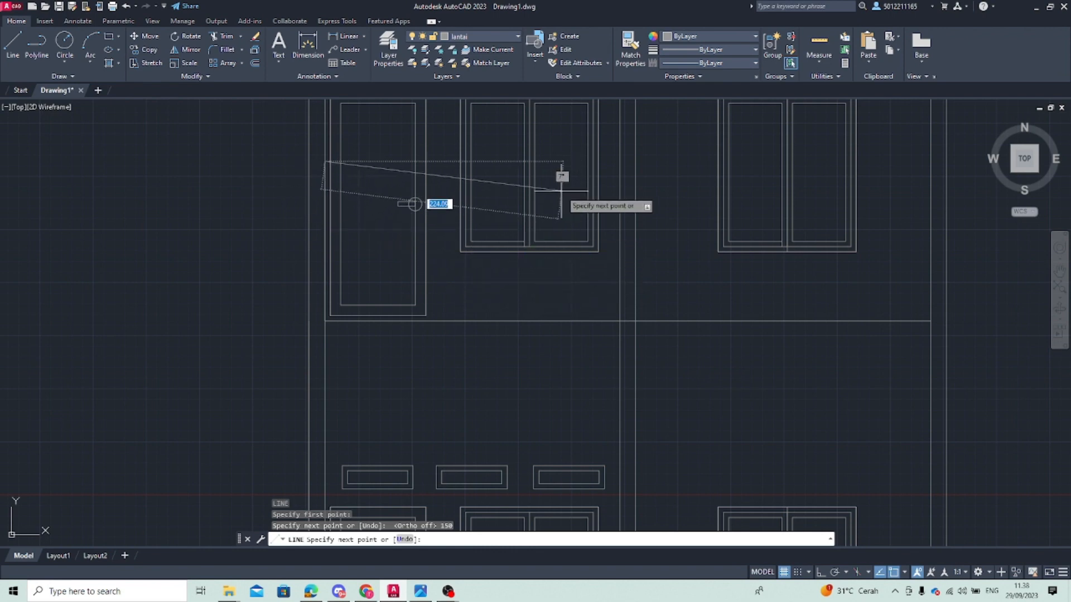
middle_drag(612, 167, 473, 270)
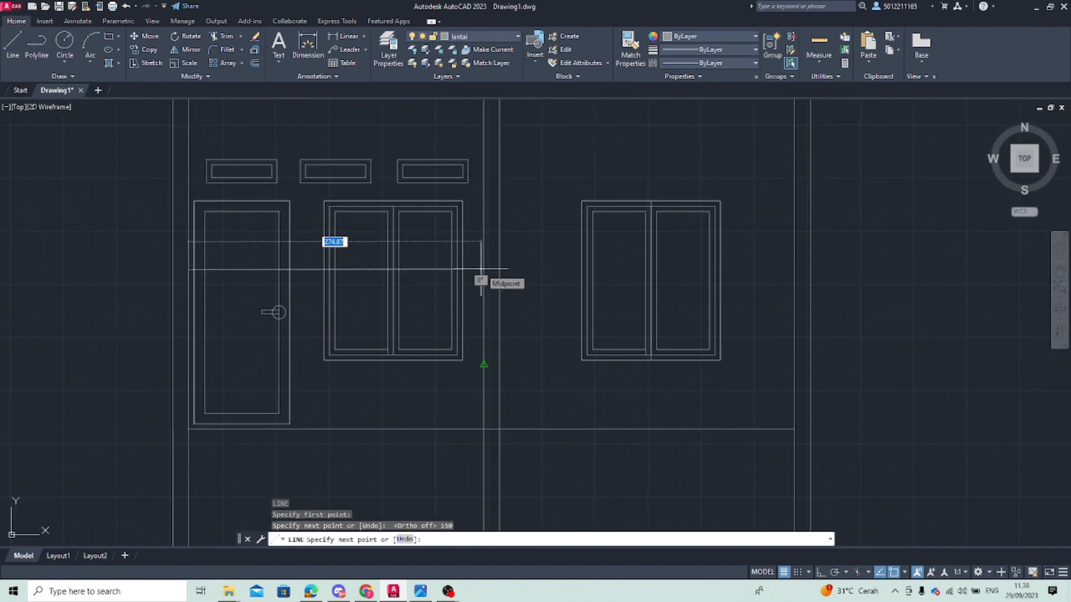
key(Escape)
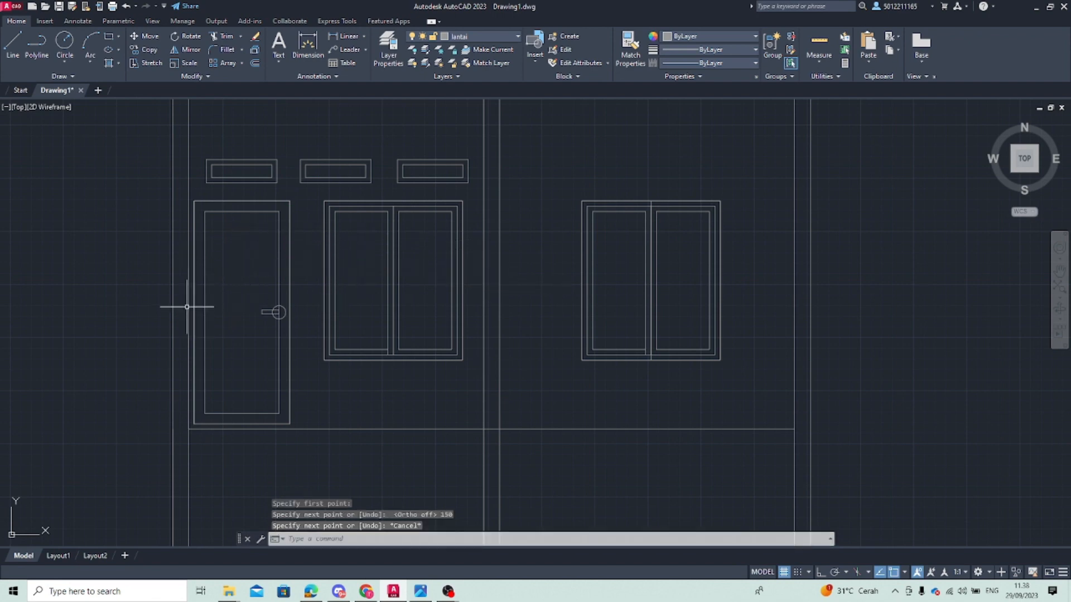
Shorten the vertical line beside the upper door by 30 from its top end
click(189, 283)
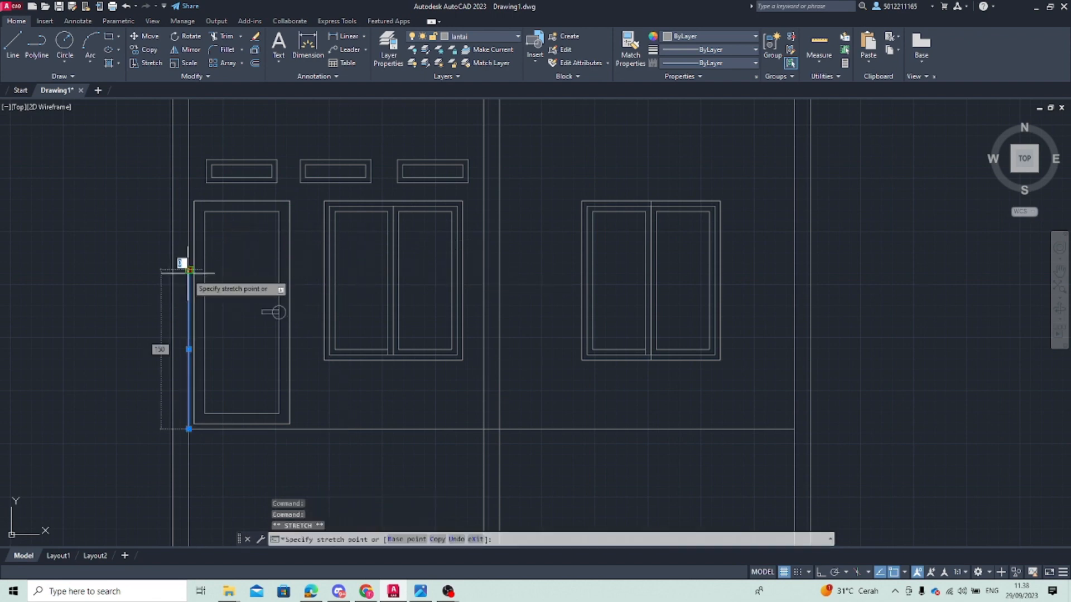
click(189, 269)
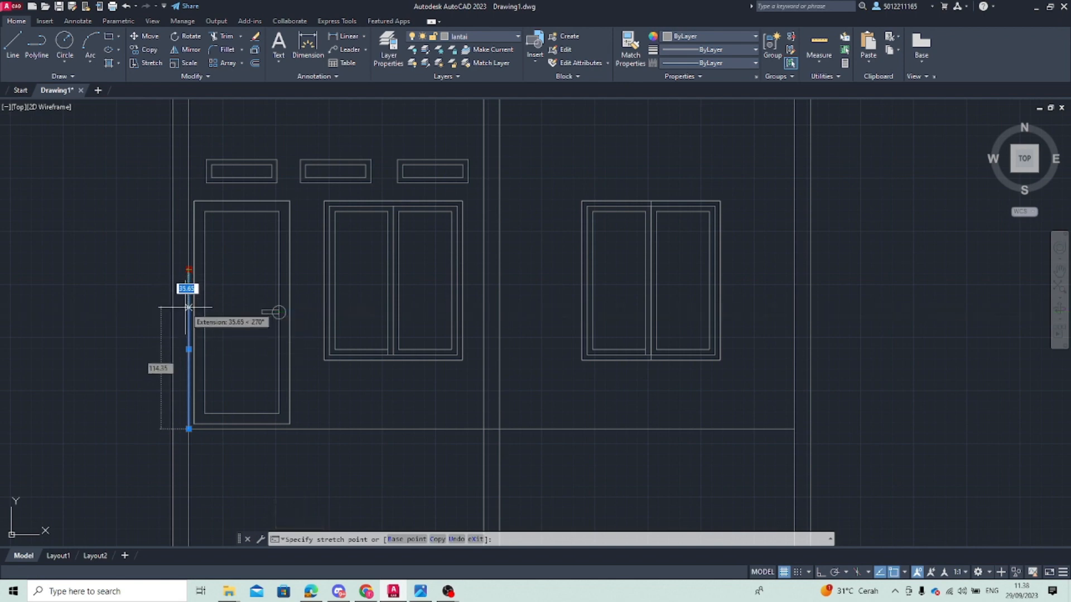
text(30)
key(Return)
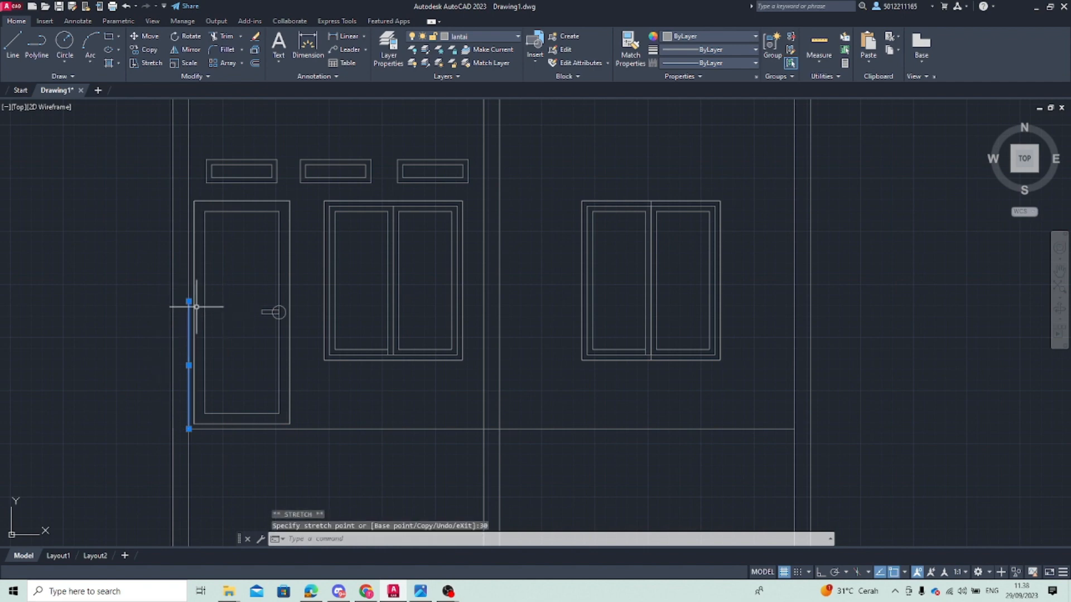
Draw the remaining sides of a rectangle from the vertical line's top to the middle wall, down to the storey line and back
click(12, 47)
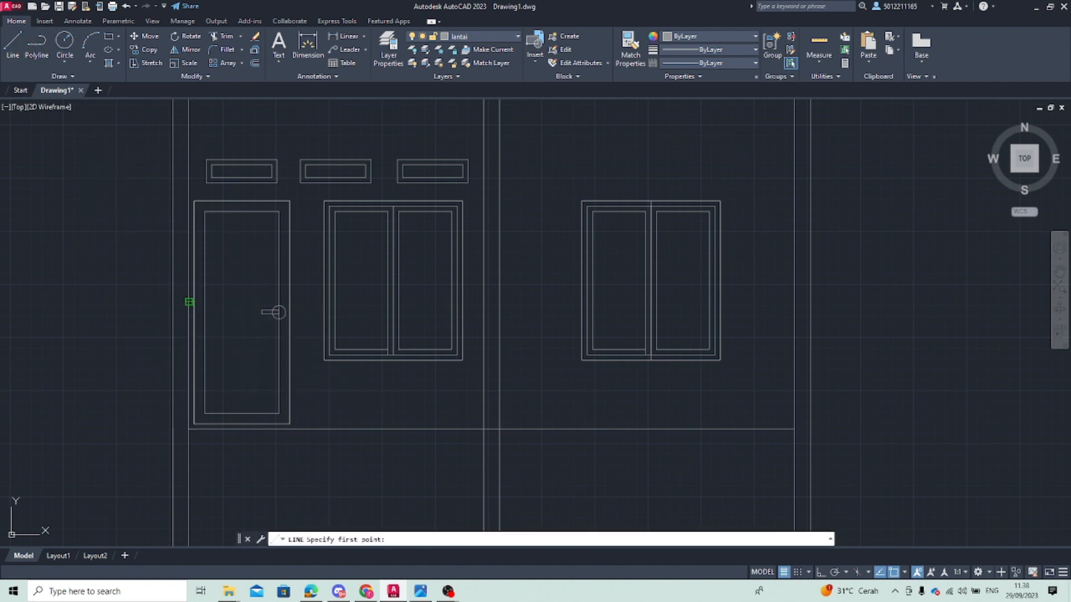
click(190, 302)
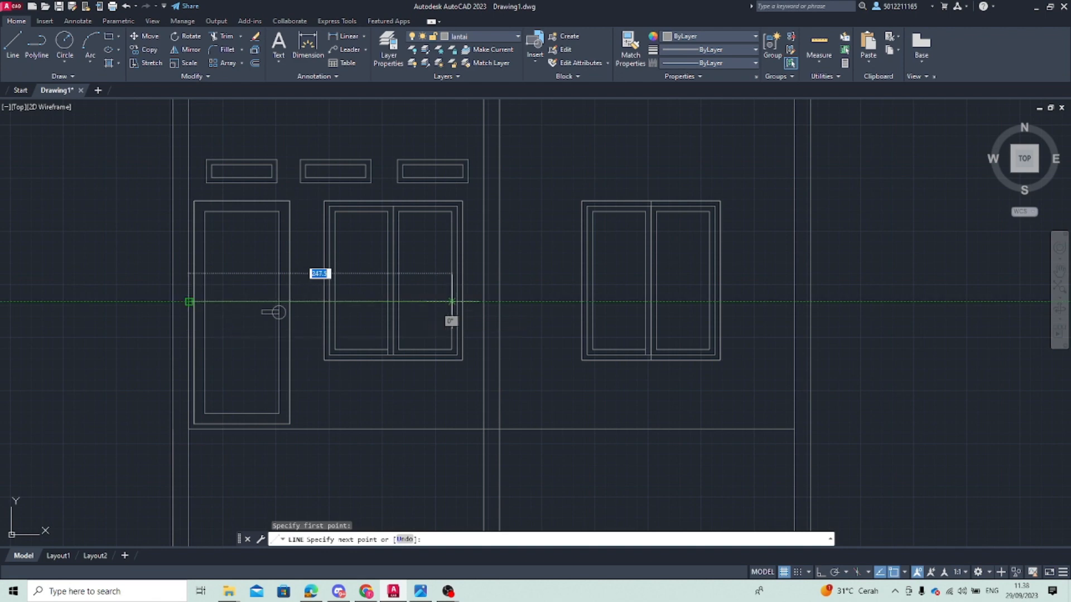
click(483, 302)
click(483, 428)
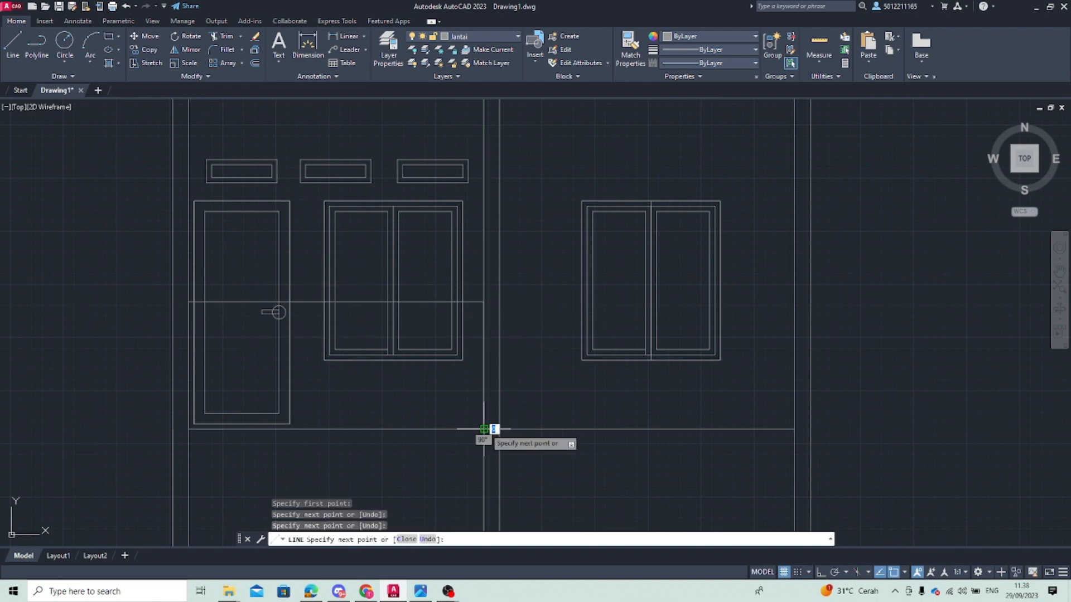
click(188, 429)
key(Escape)
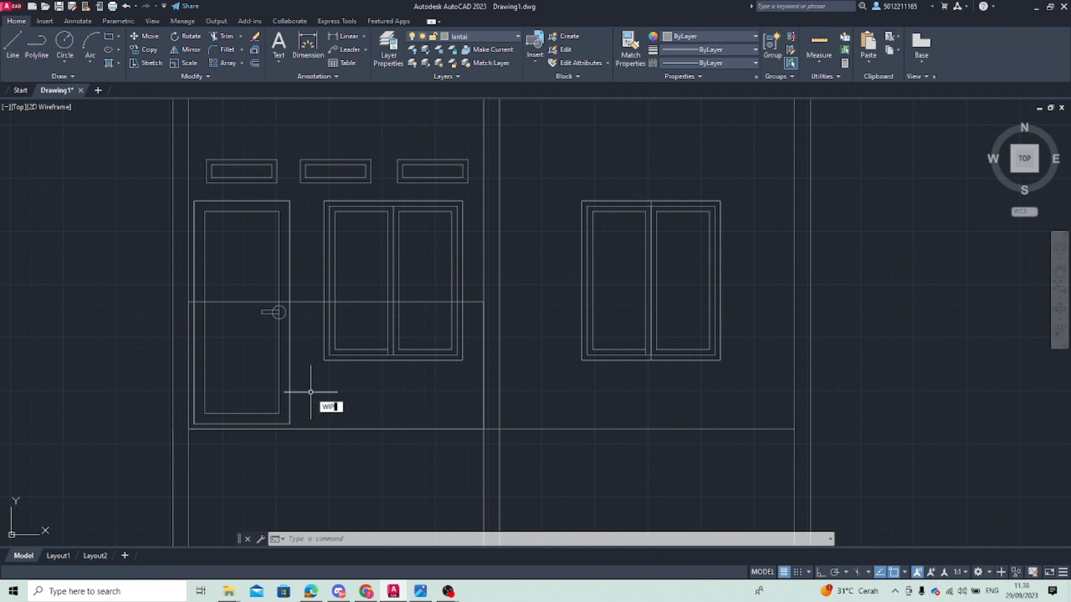
text(WIPEOUT)
key(Return)
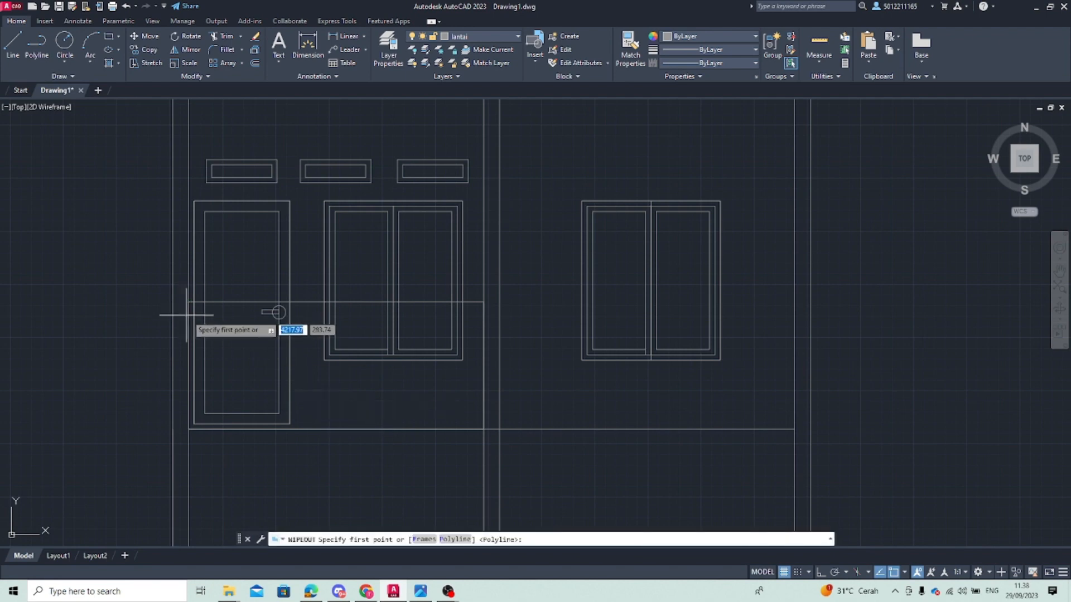
scroll(187, 302, up, 4)
click(186, 289)
middle_drag(437, 401, 397, 367)
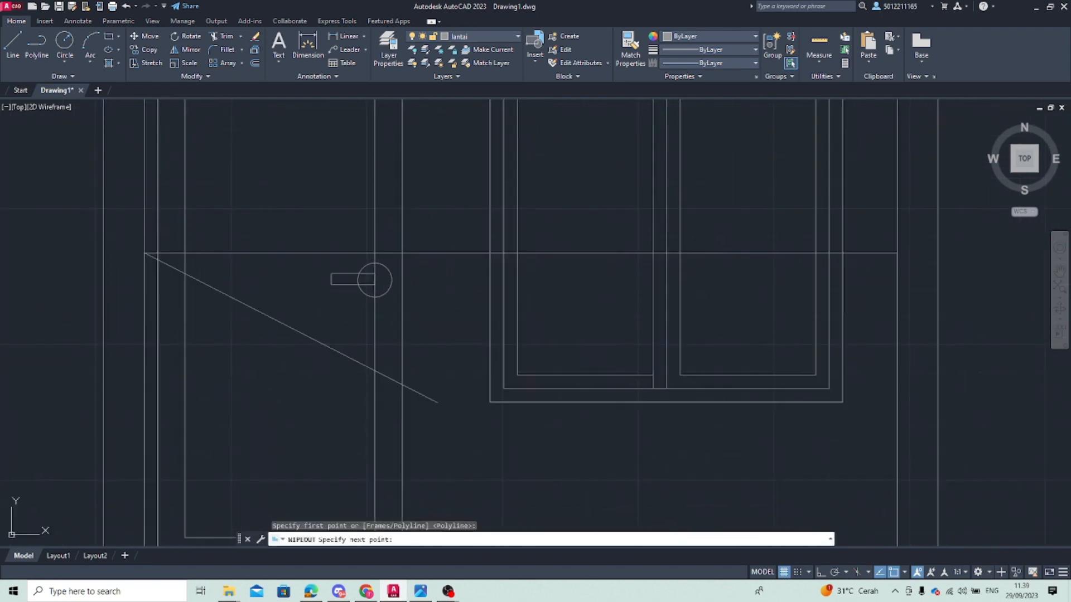
middle_drag(791, 261, 132, 260)
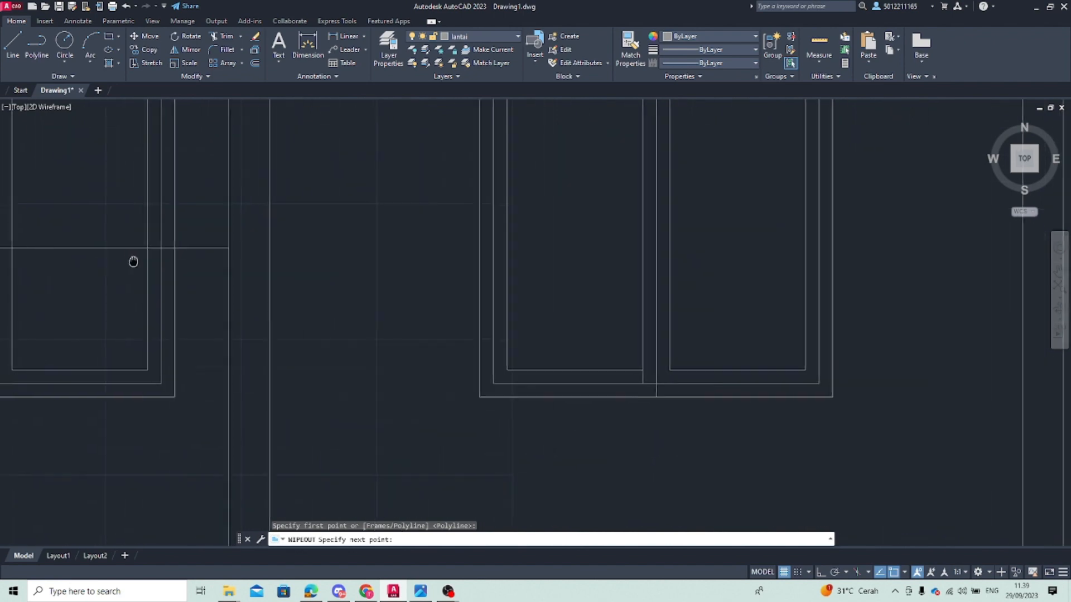
click(226, 247)
middle_drag(234, 311, 329, 204)
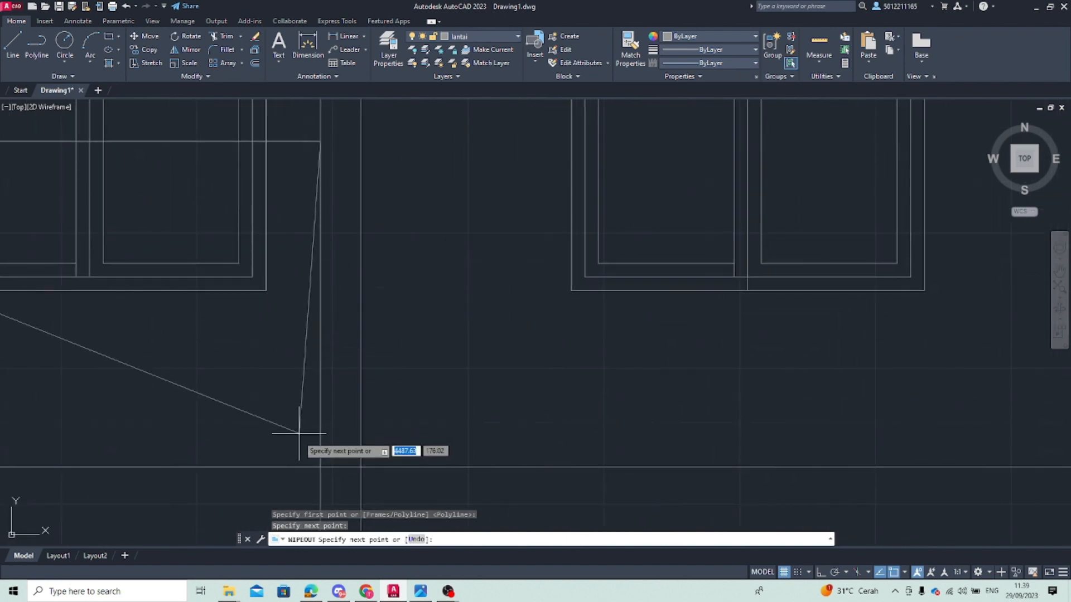
click(320, 466)
middle_drag(249, 466, 819, 270)
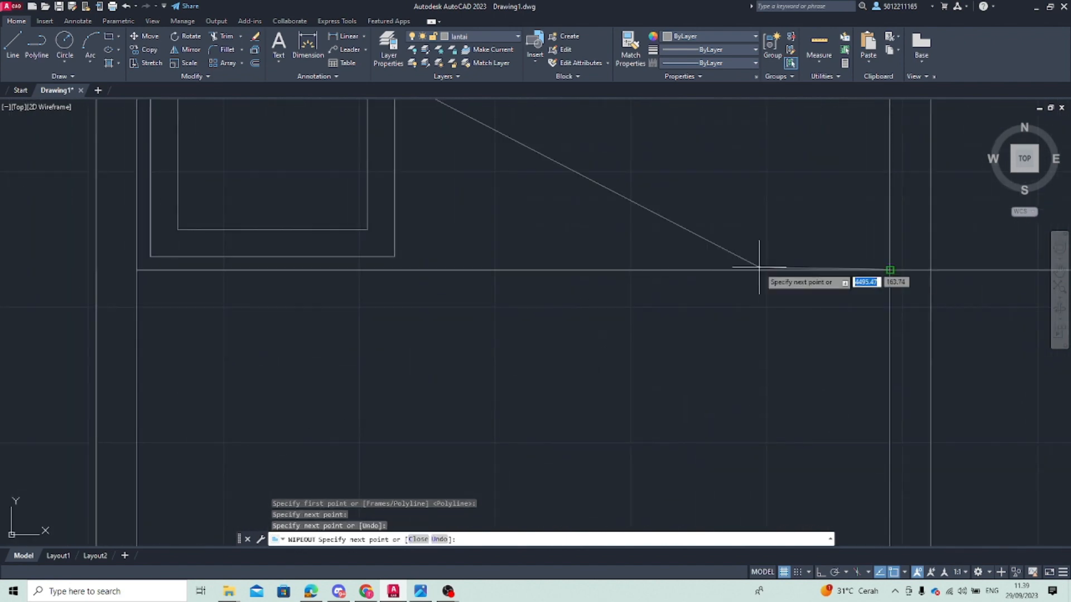
click(137, 270)
key(Escape)
scroll(222, 280, down, 3)
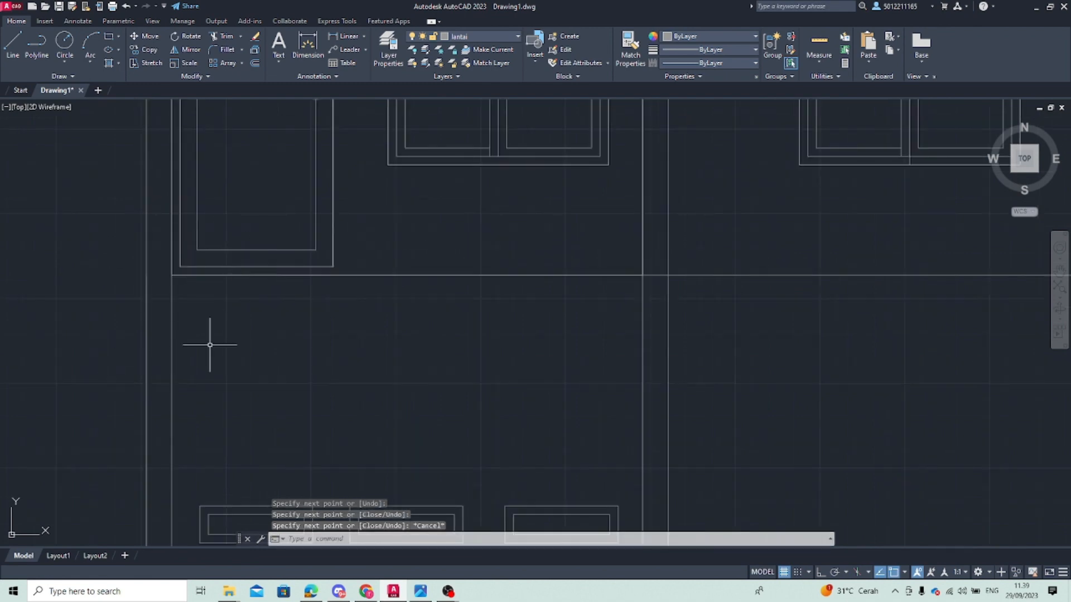
scroll(274, 348, up, 2)
key(Return)
key(Escape)
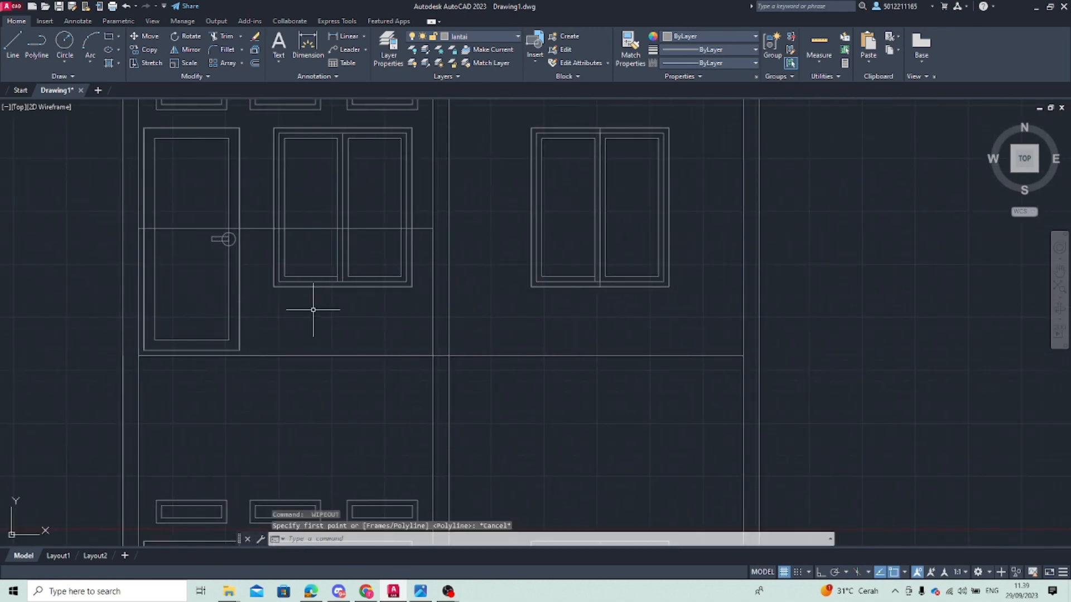
Trim the upper door's and window's vertical lines inside the balcony rectangle below its upper edge
text(tr)
key(Return)
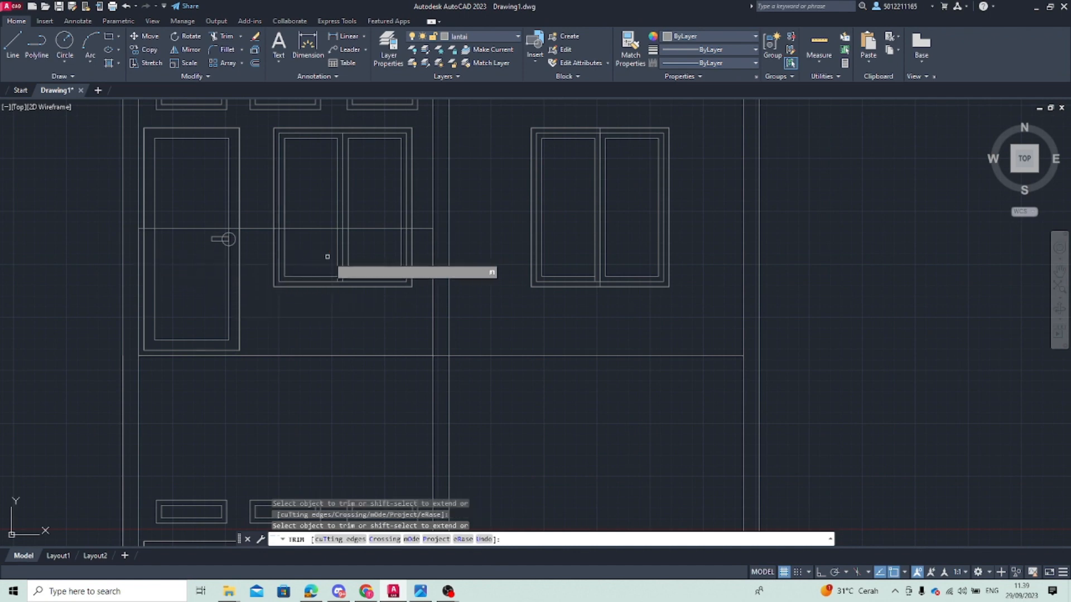
click(423, 255)
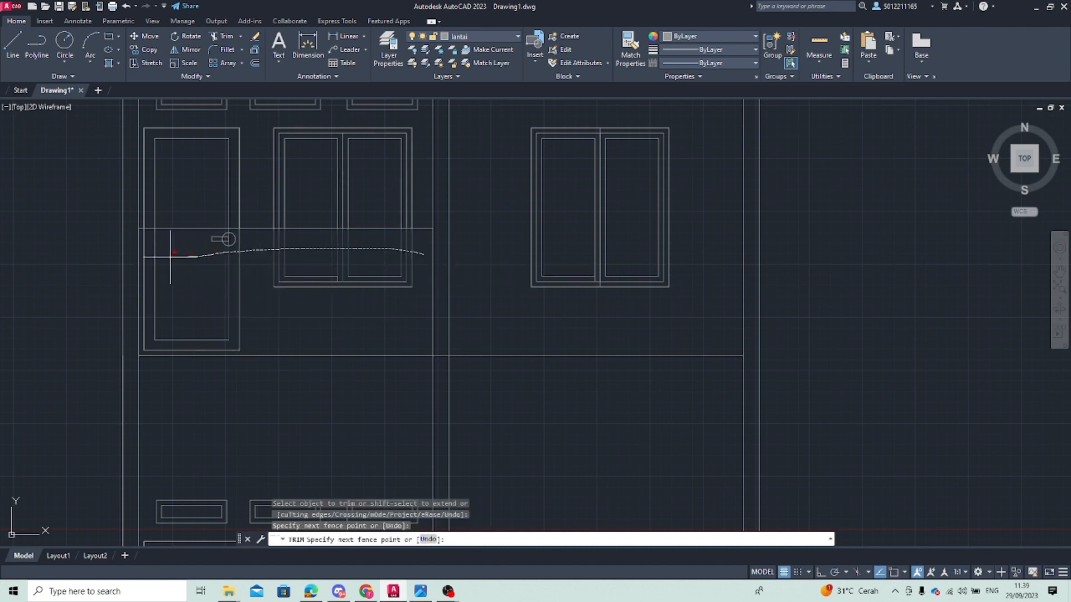
drag(144, 250, 143, 252)
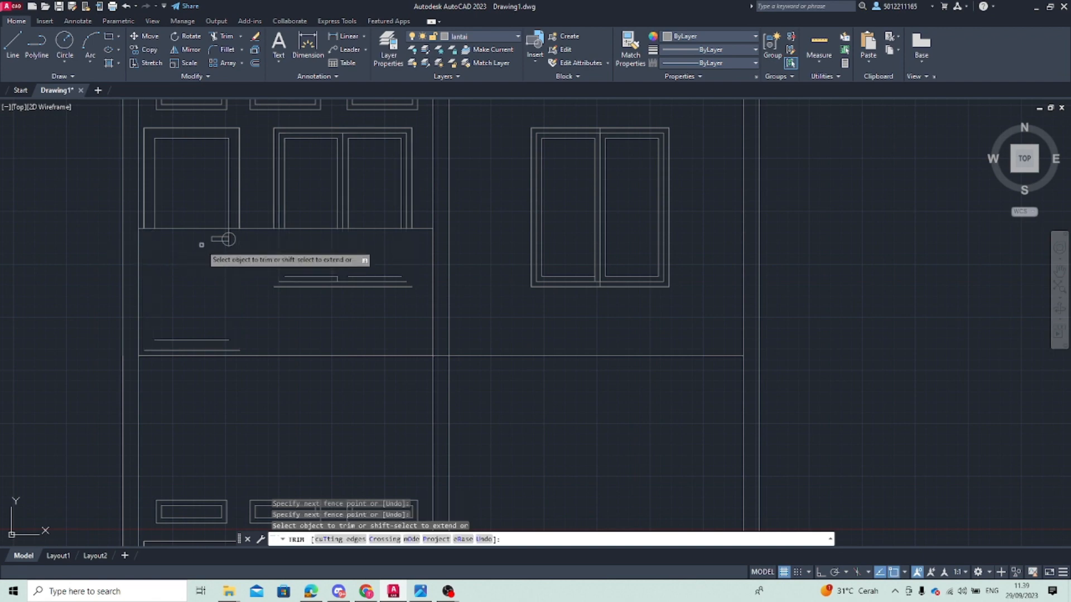
Remove the upper door's handle and its leftover line stub inside the balcony rectangle with Trim
click(226, 238)
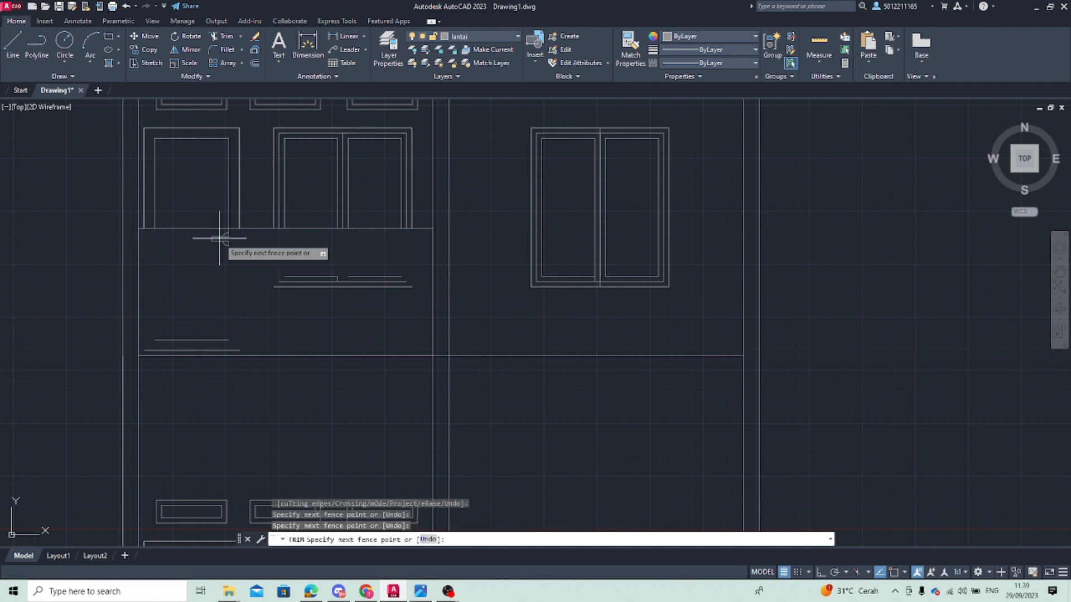
click(226, 237)
drag(226, 236, 224, 237)
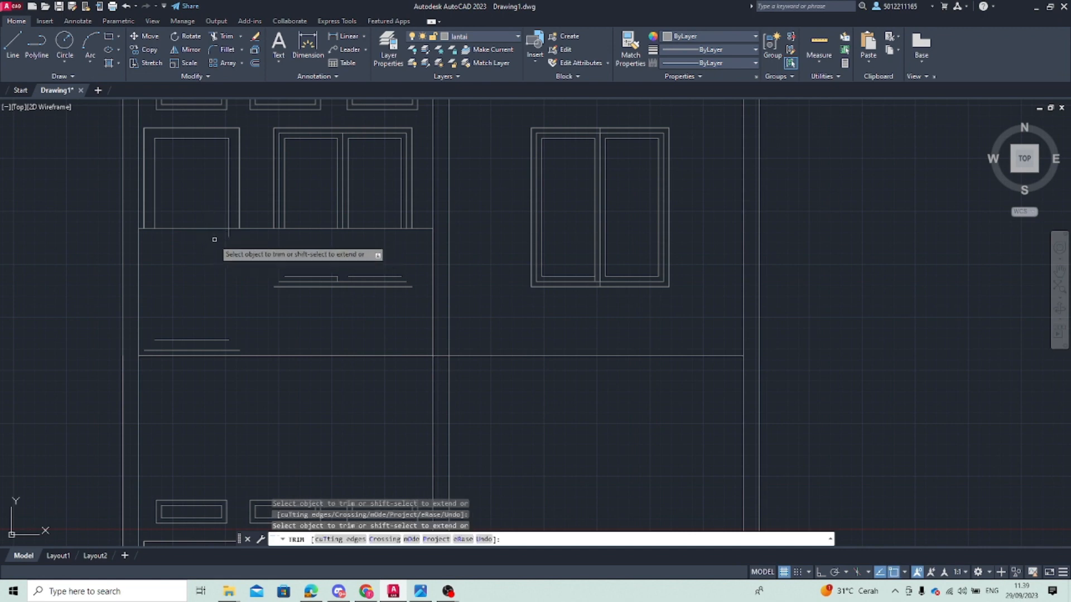
click(223, 239)
click(233, 238)
key(Return)
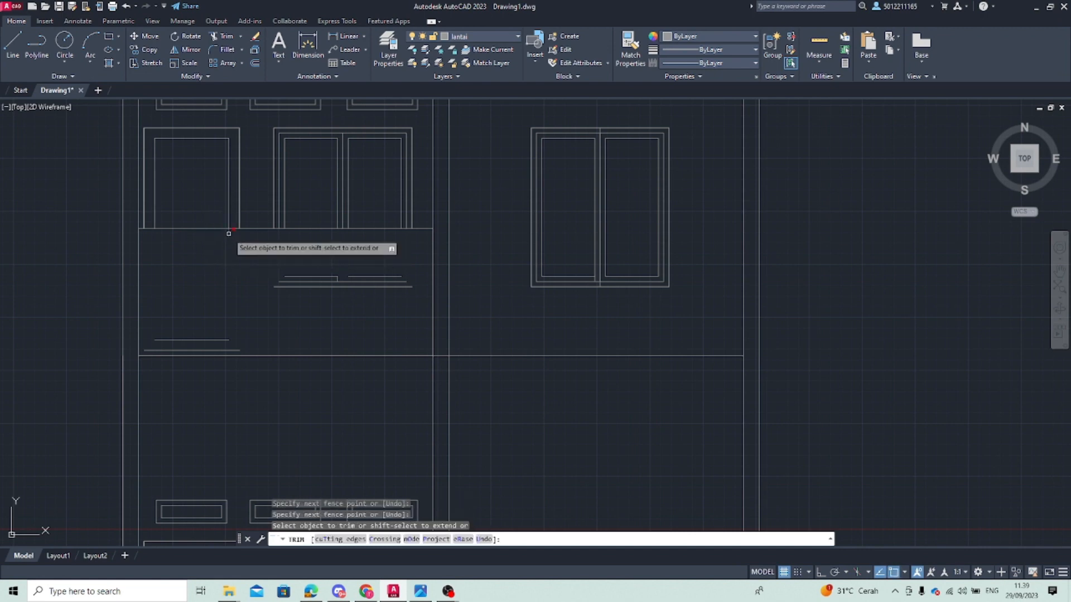
click(230, 237)
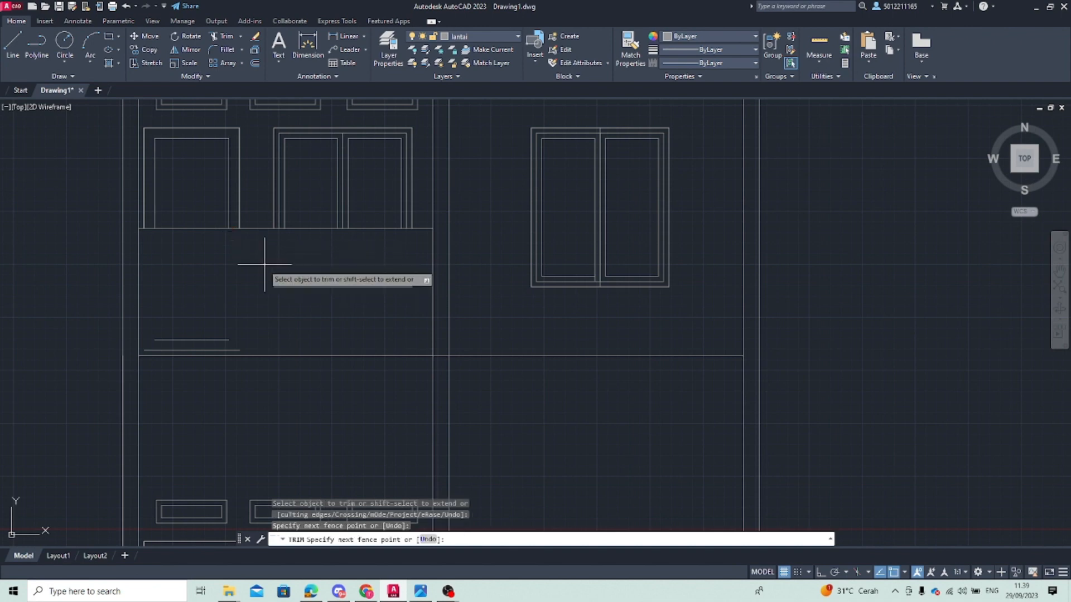
Remove the horizontal lines of the upper window's lower frame inside the balcony rectangle with Trim
click(363, 304)
key(Return)
click(369, 291)
click(268, 256)
key(Return)
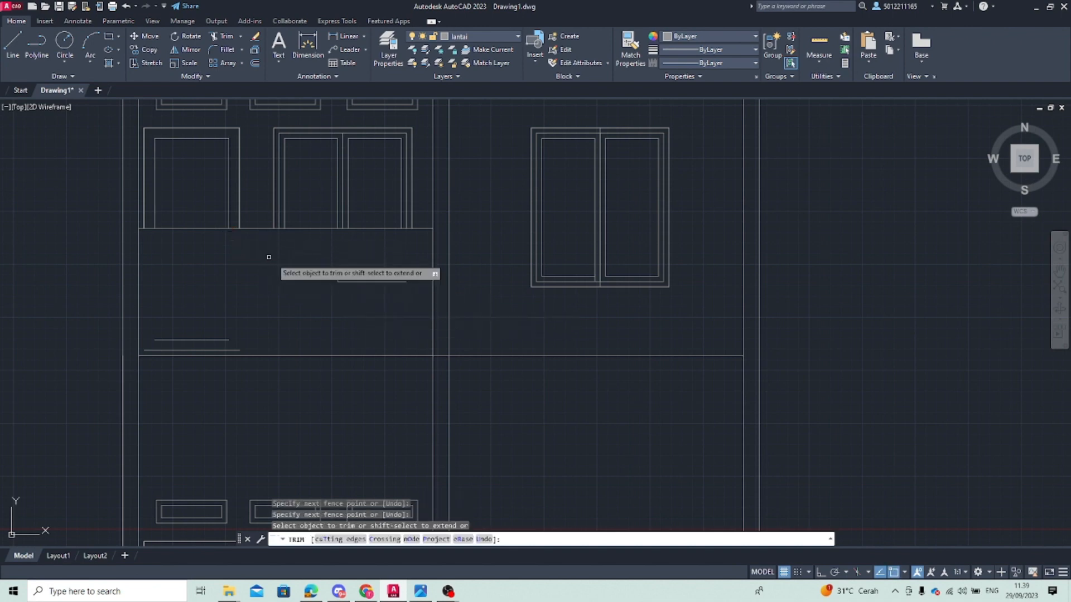
click(322, 258)
click(406, 306)
key(Return)
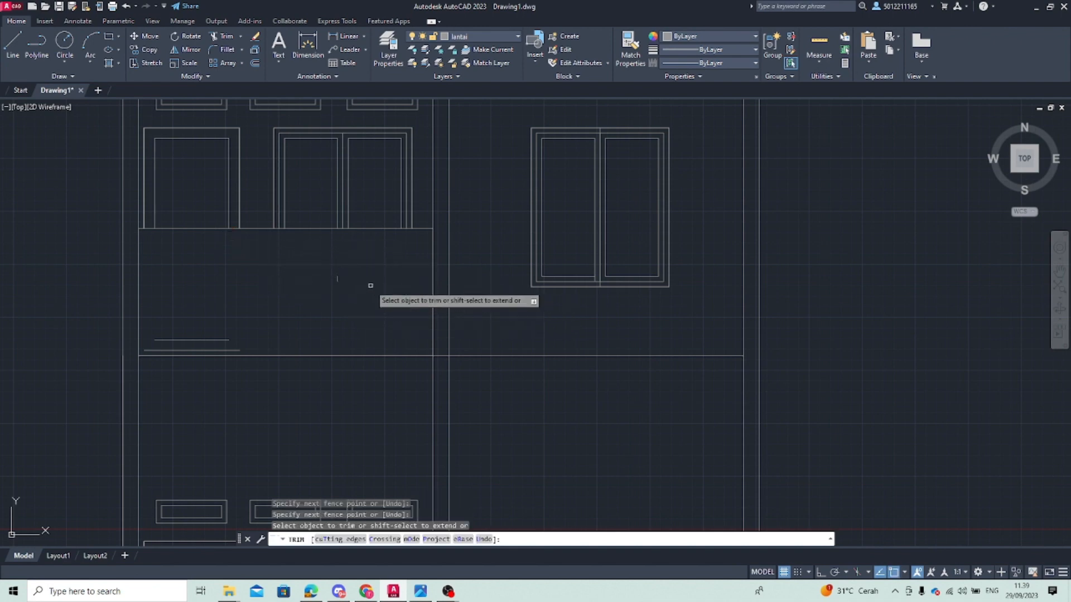
Remove the horizontal lines of the upper door's lower frame inside the balcony rectangle with Trim
click(336, 279)
click(226, 356)
key(Return)
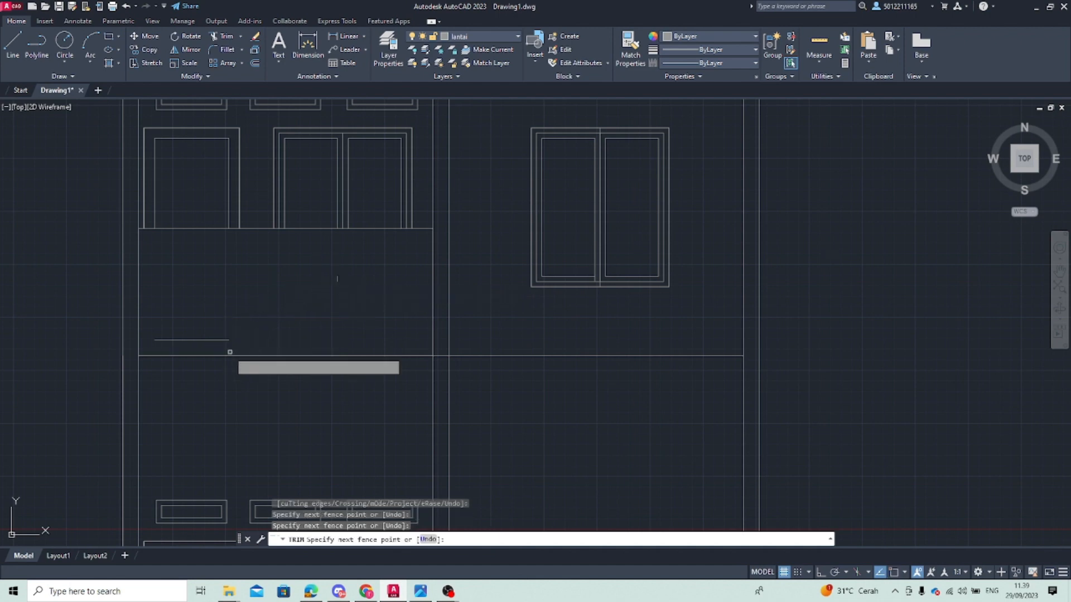
key(Escape)
Erase the short leftover vertical segment of the window frame inside the balcony rectangle
scroll(290, 286, down, 2)
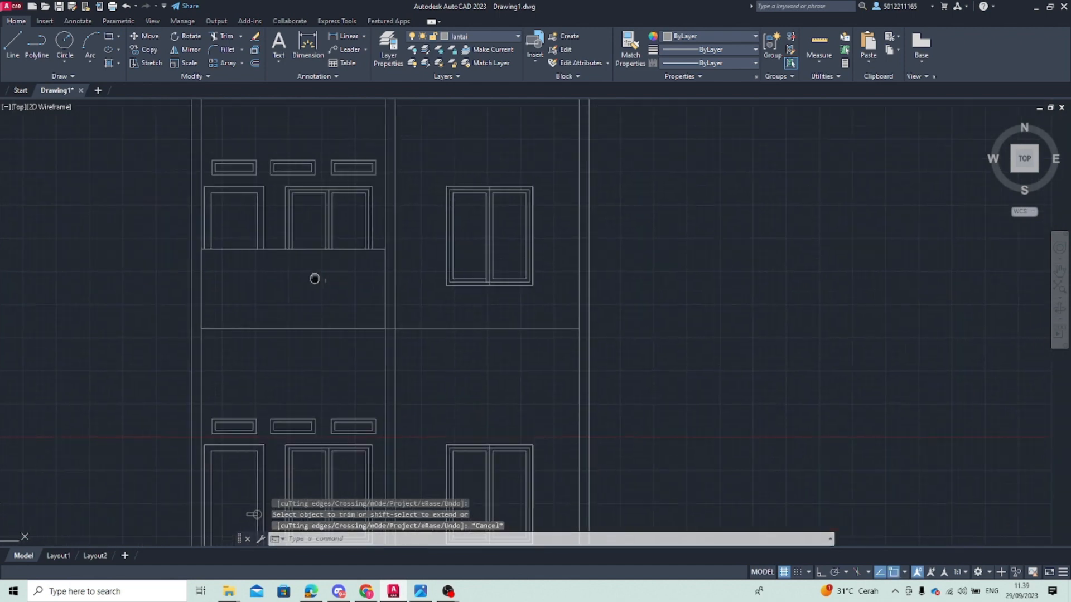
click(316, 282)
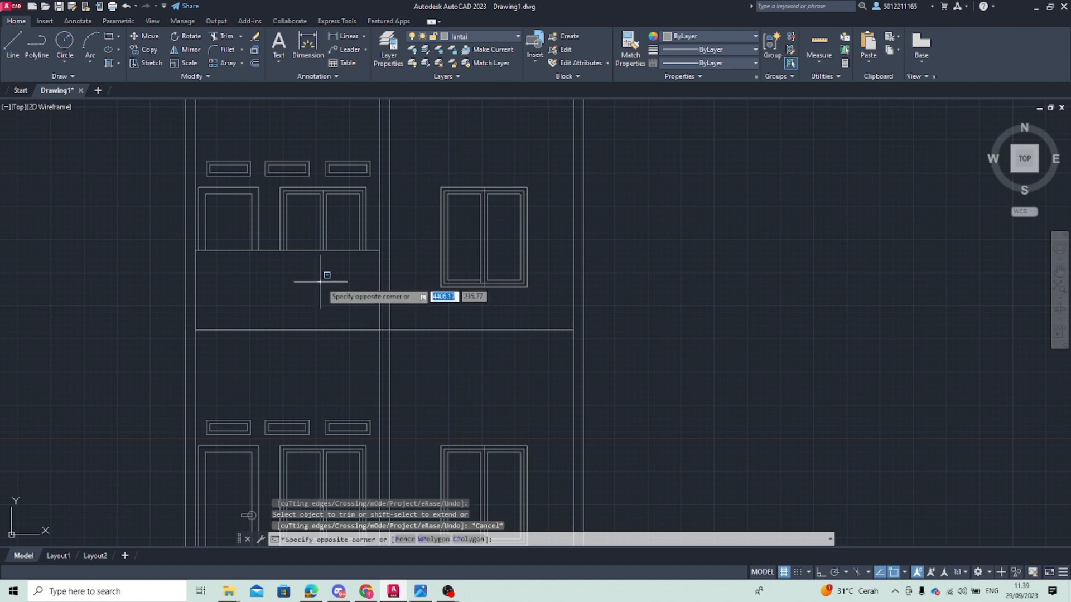
click(315, 281)
click(314, 281)
click(311, 283)
key(Escape)
key(Escape)
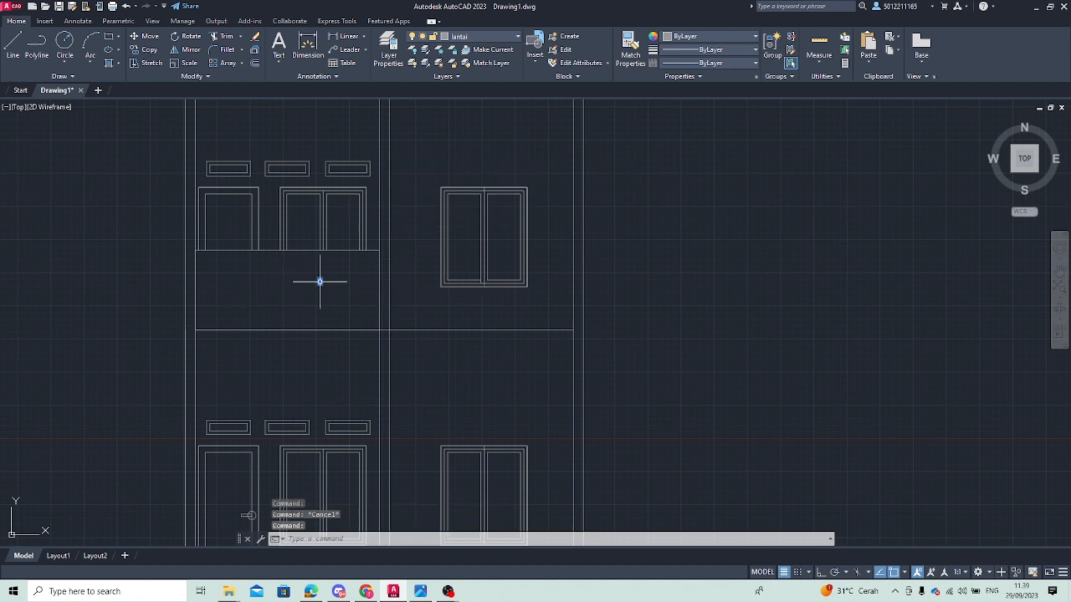
key(Delete)
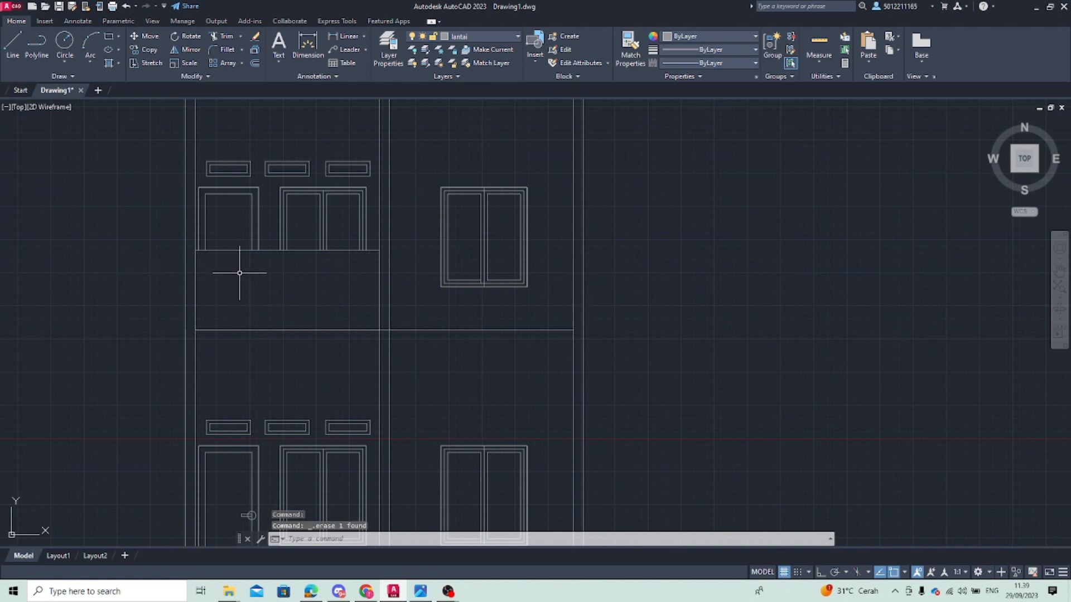
Offset the balcony rectangle's left side by 30 repeatedly toward the middle wall, creating nine evenly spaced vertical lines
click(194, 288)
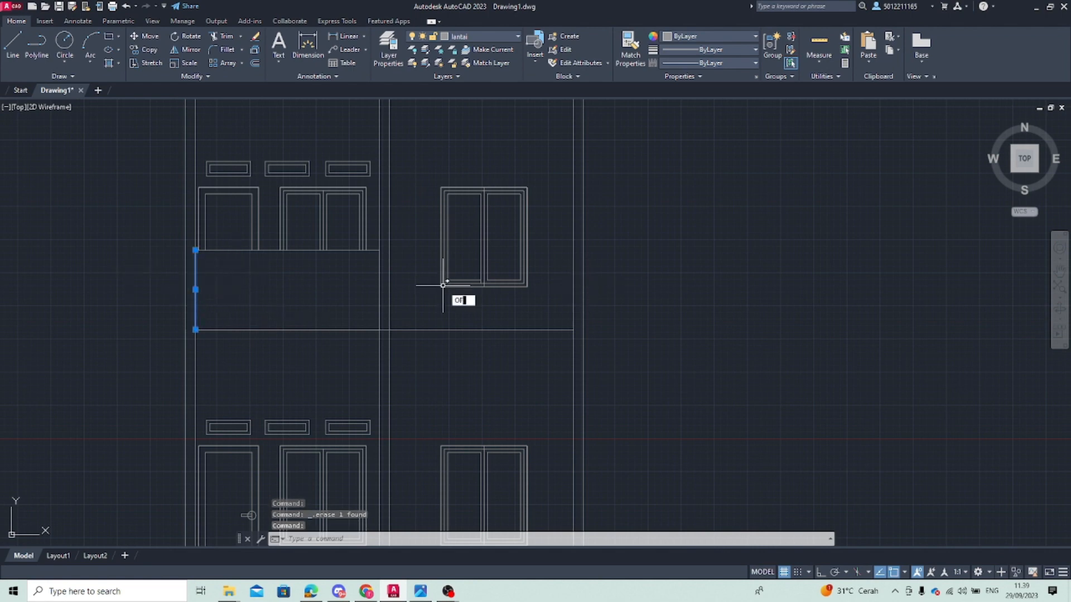
key(Return)
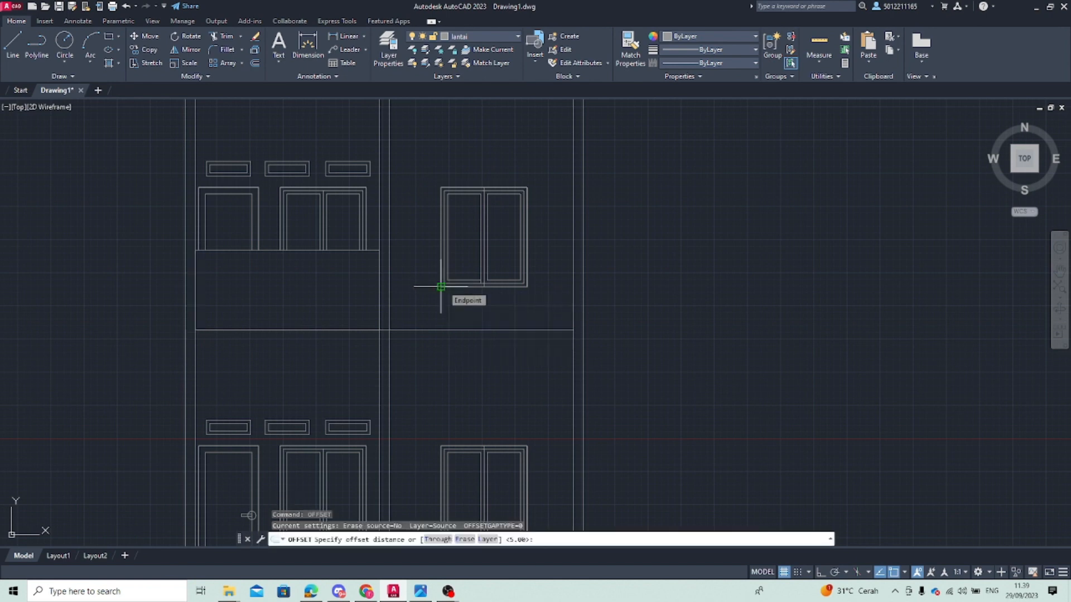
text(30)
key(Return)
click(312, 291)
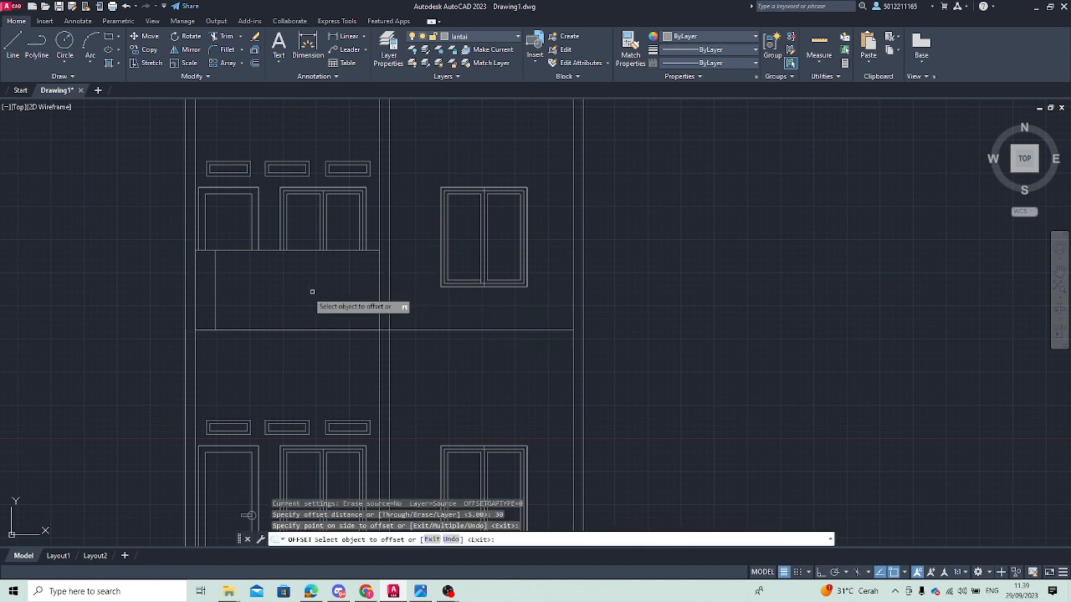
click(215, 287)
click(236, 286)
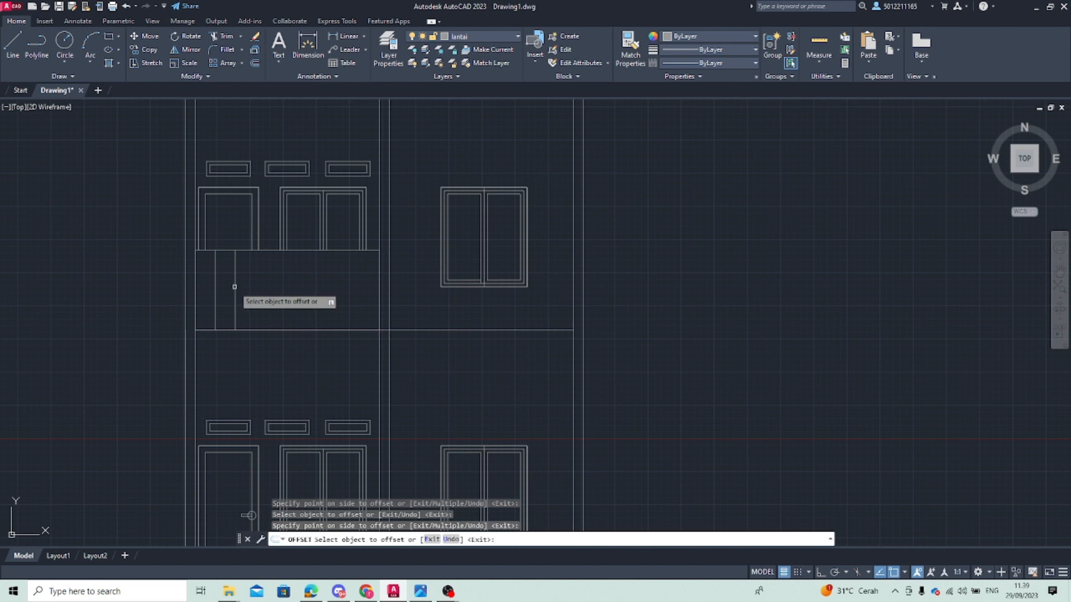
click(235, 286)
click(268, 288)
click(255, 288)
click(286, 289)
click(275, 289)
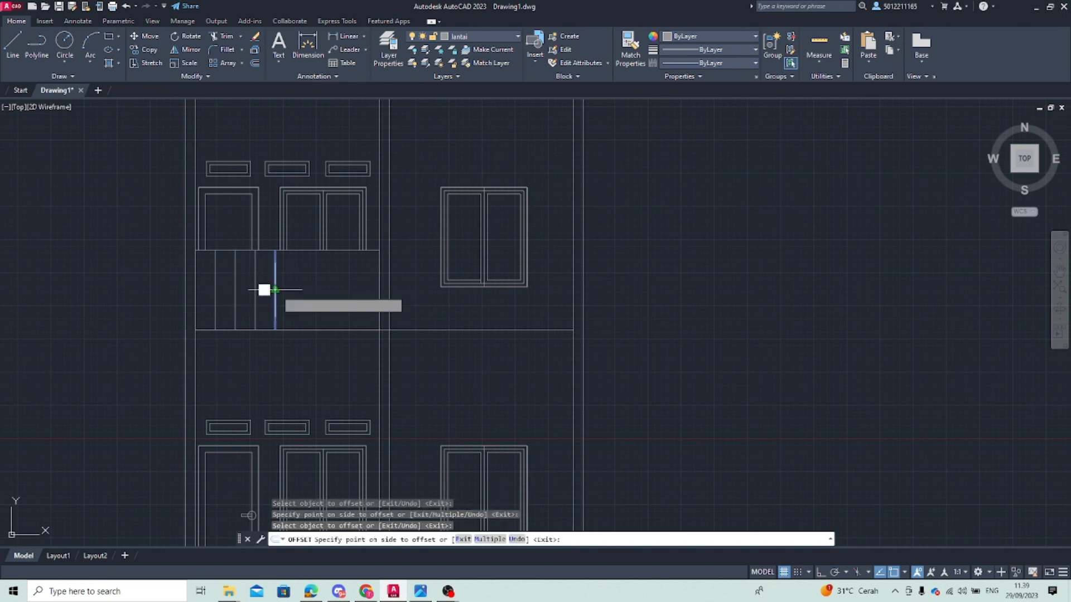
click(310, 292)
click(297, 292)
click(311, 292)
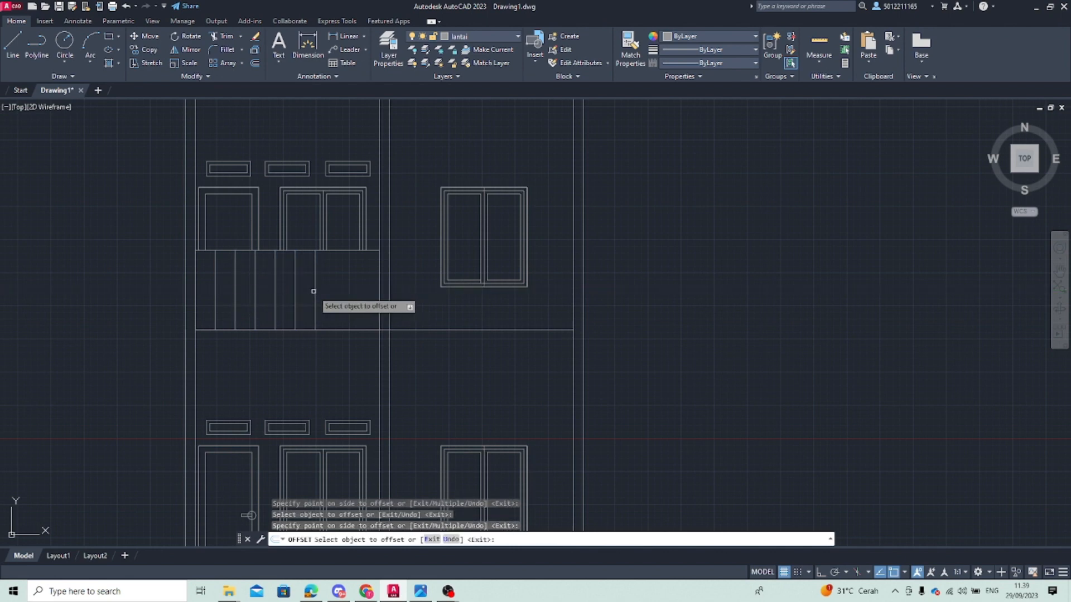
click(315, 292)
click(334, 291)
click(335, 292)
click(353, 293)
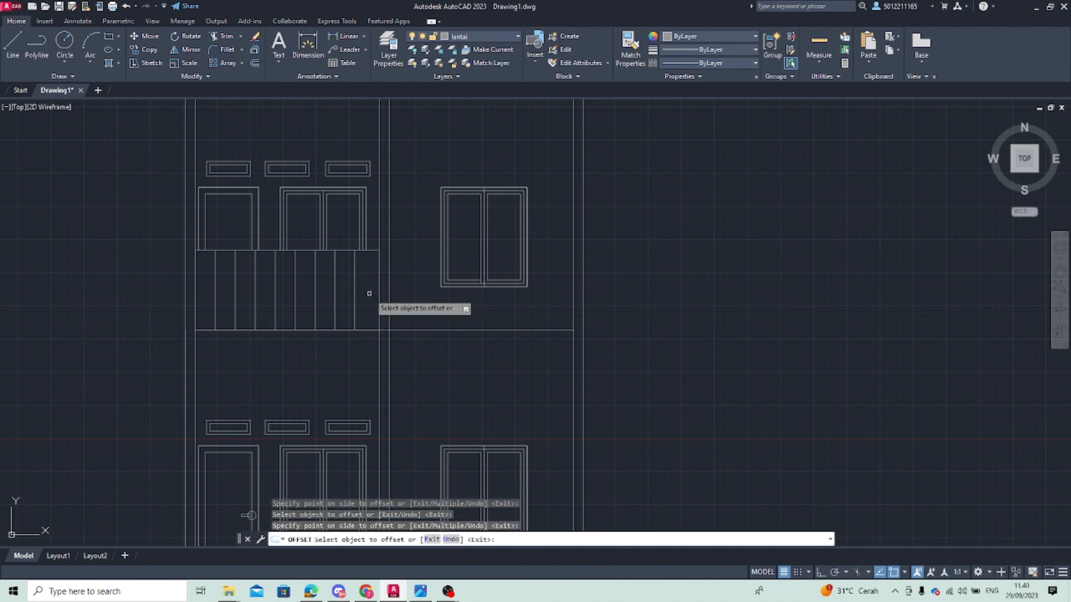
click(354, 293)
click(363, 302)
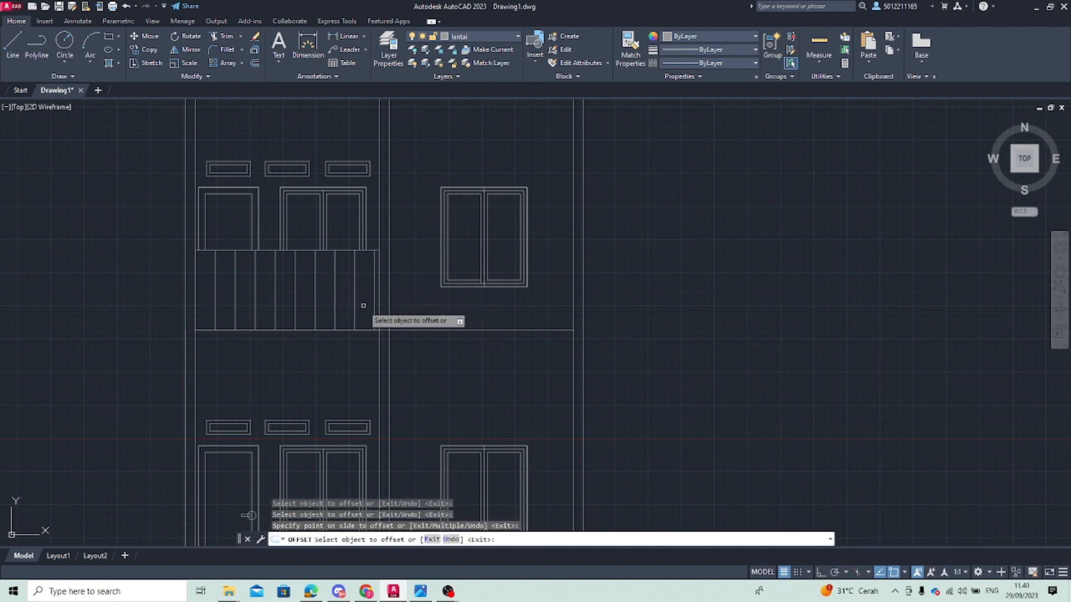
key(Escape)
Offset the balcony rectangle's left side and each of the nine vertical lines by 5 toward the middle wall to form railing bars
scroll(227, 281, up, 2)
middle_drag(220, 293, 202, 308)
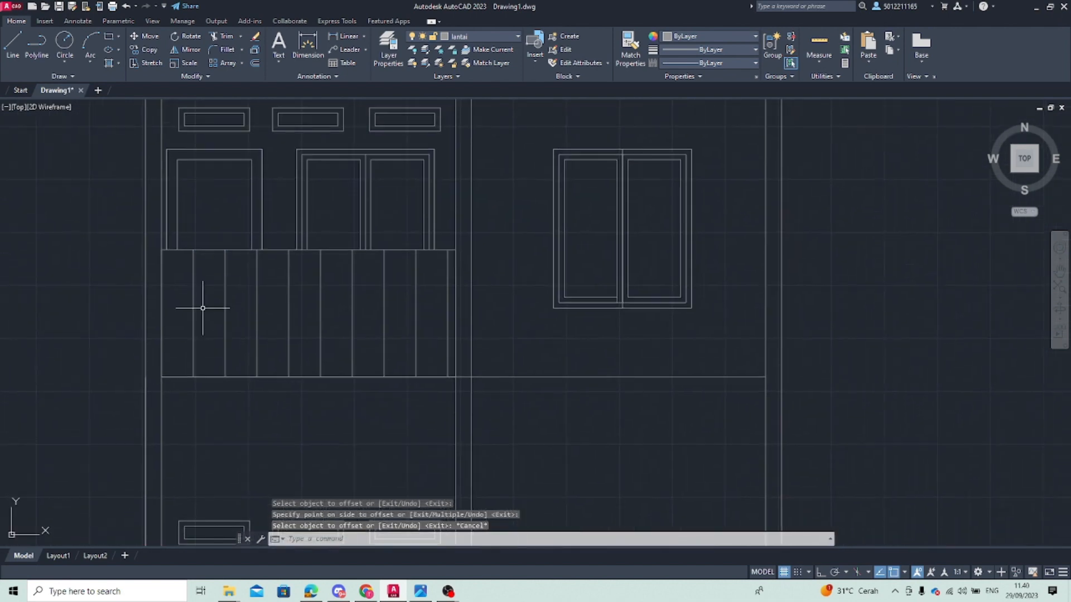
click(164, 291)
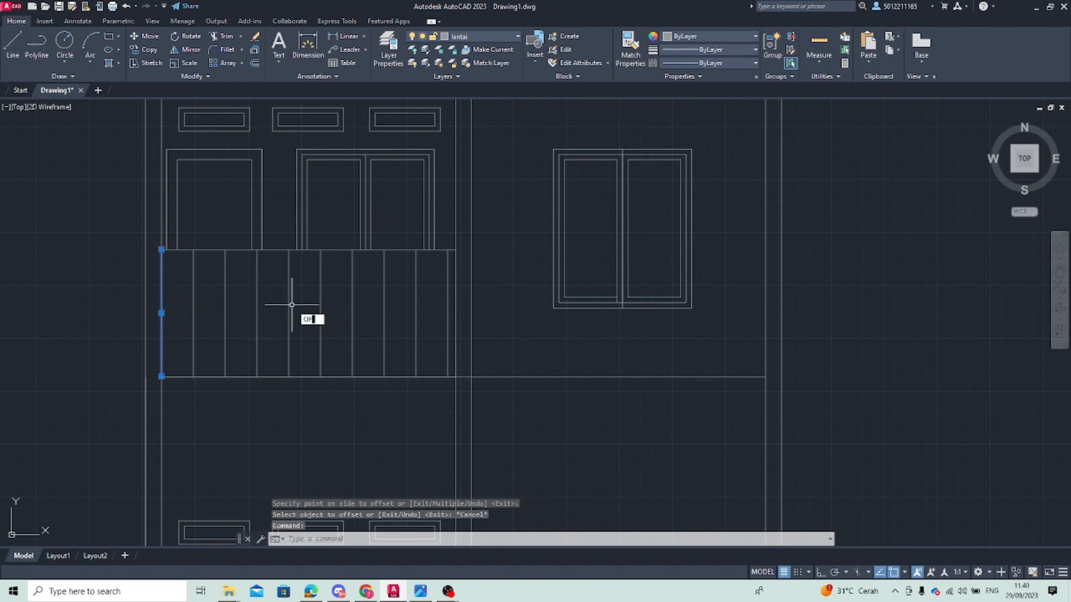
key(Return)
key(Return)
click(163, 299)
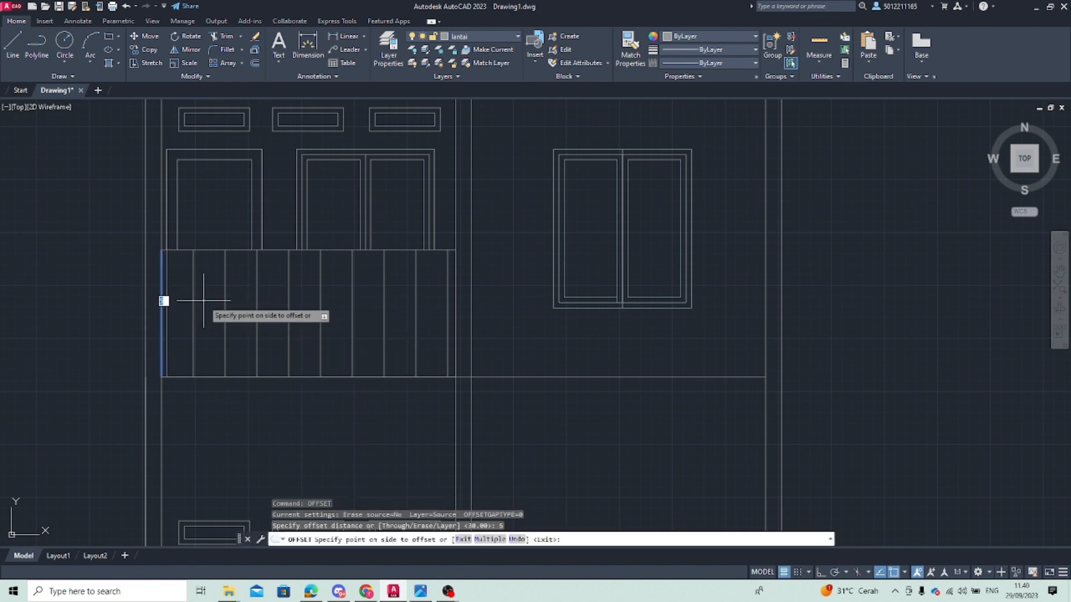
click(173, 301)
click(193, 295)
click(220, 301)
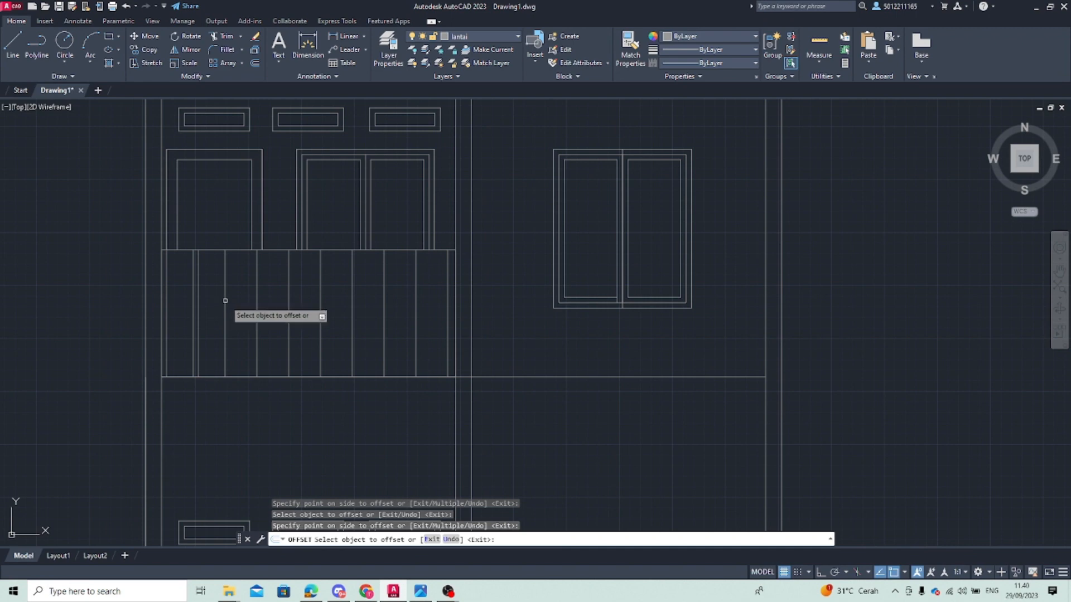
click(225, 301)
click(243, 302)
click(255, 304)
click(279, 305)
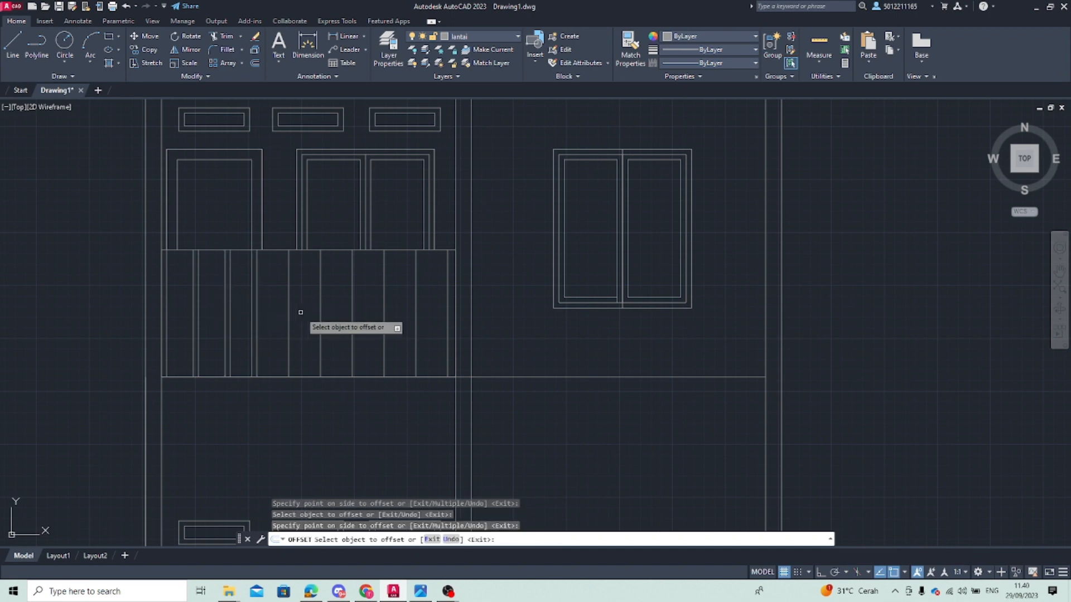
click(257, 303)
click(306, 319)
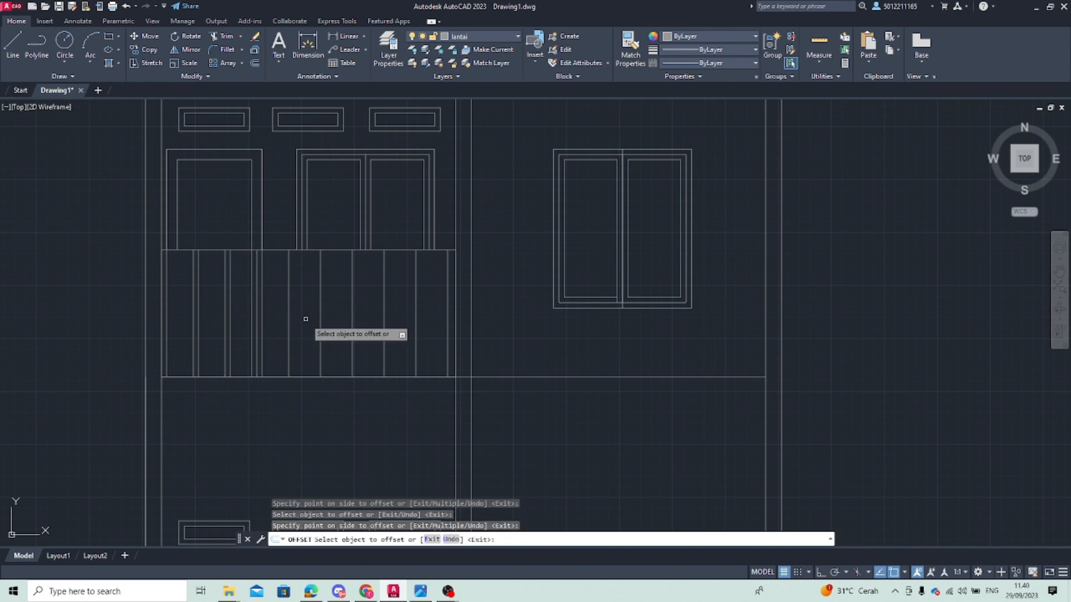
click(288, 306)
click(346, 326)
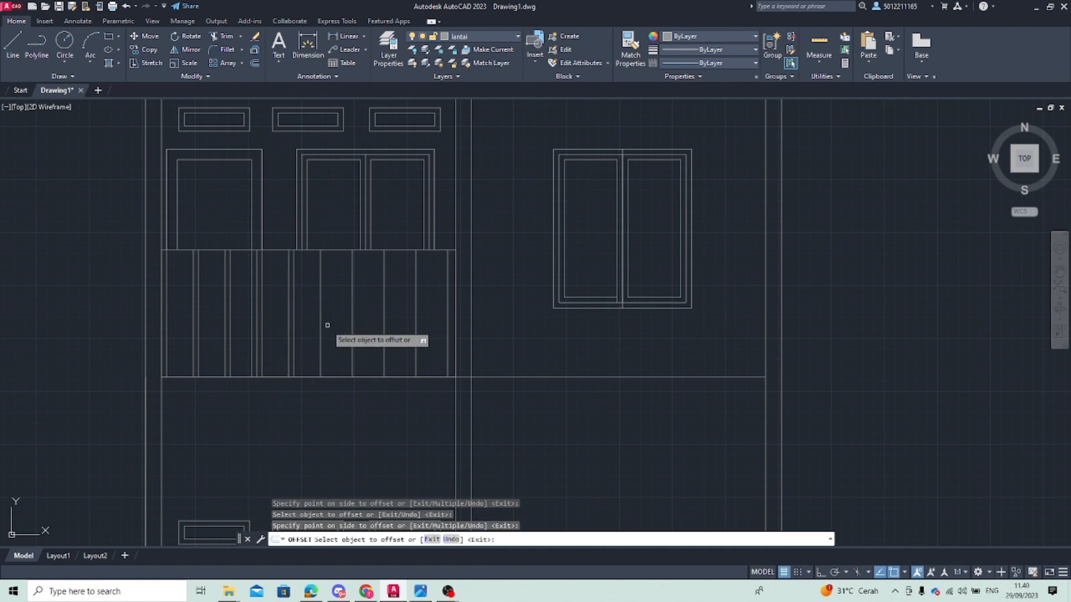
click(323, 324)
click(363, 330)
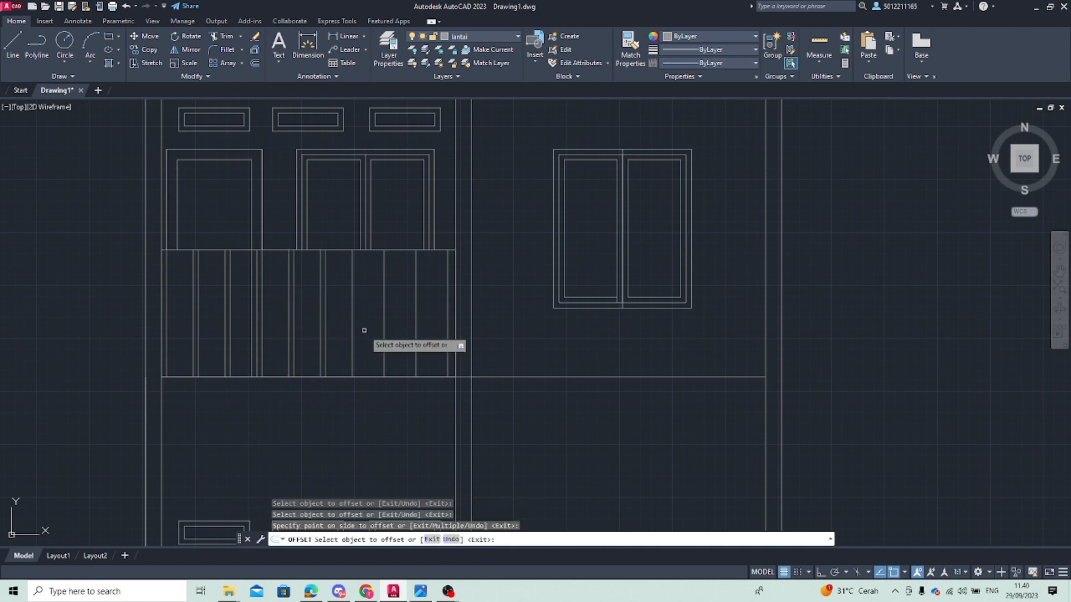
click(354, 316)
click(379, 328)
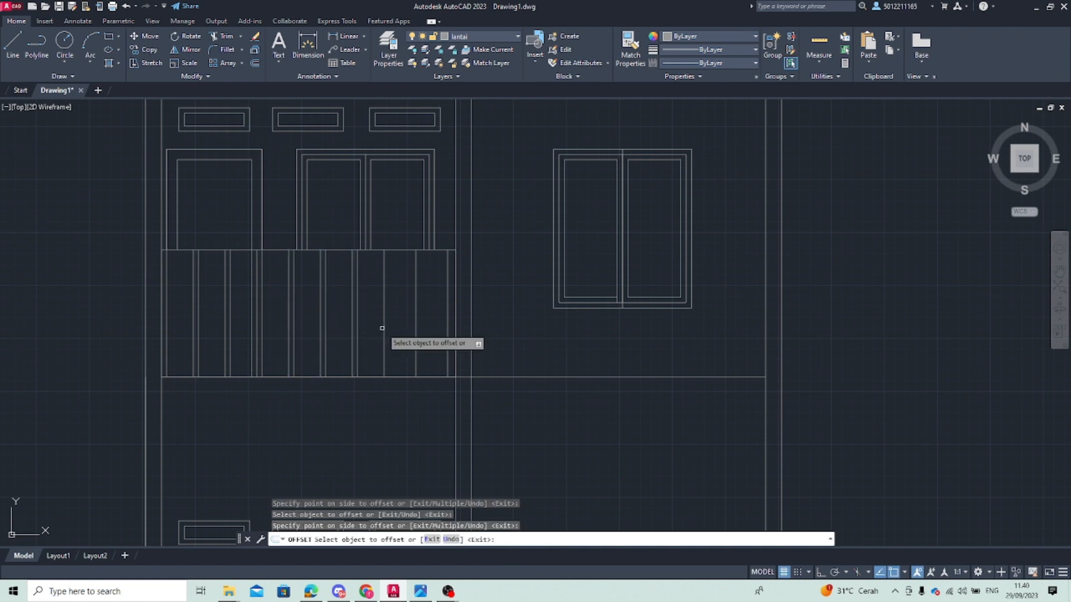
click(384, 328)
click(413, 329)
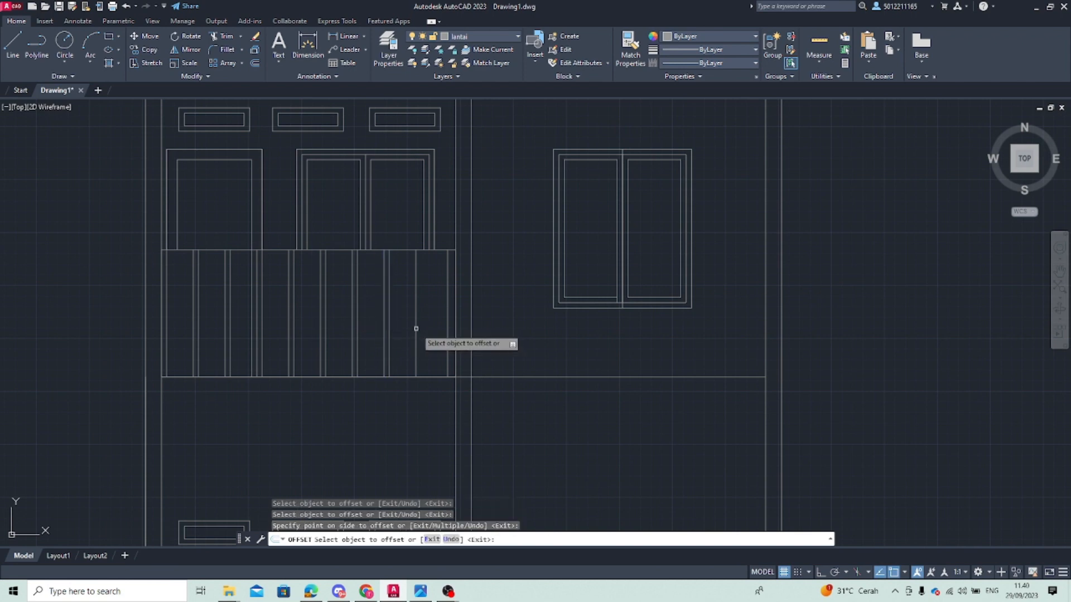
click(416, 329)
click(433, 328)
click(448, 316)
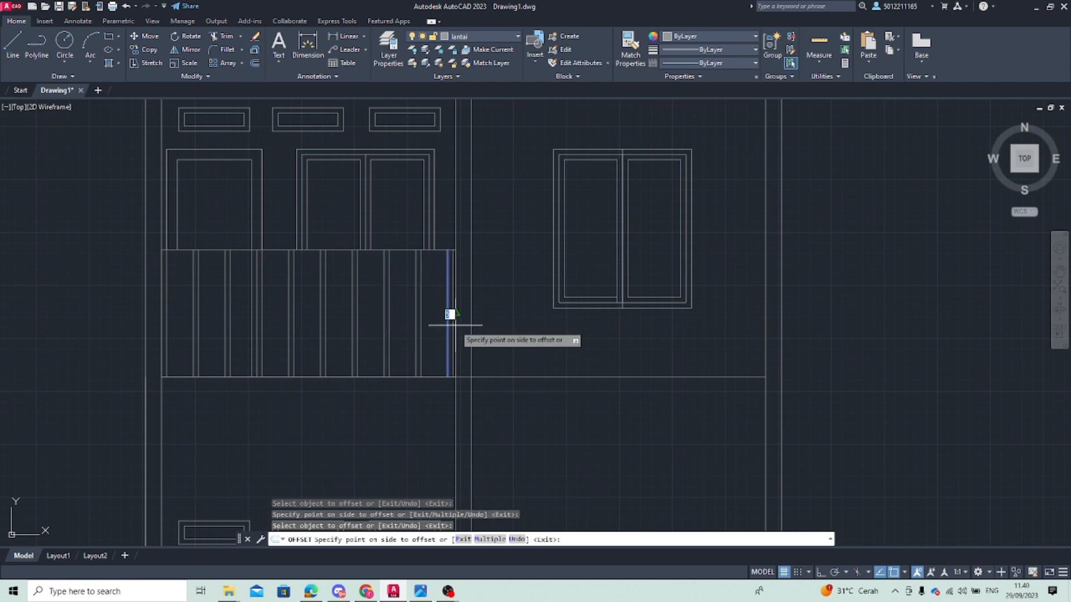
click(457, 327)
key(Escape)
scroll(474, 331, up, 4)
scroll(192, 318, down, 5)
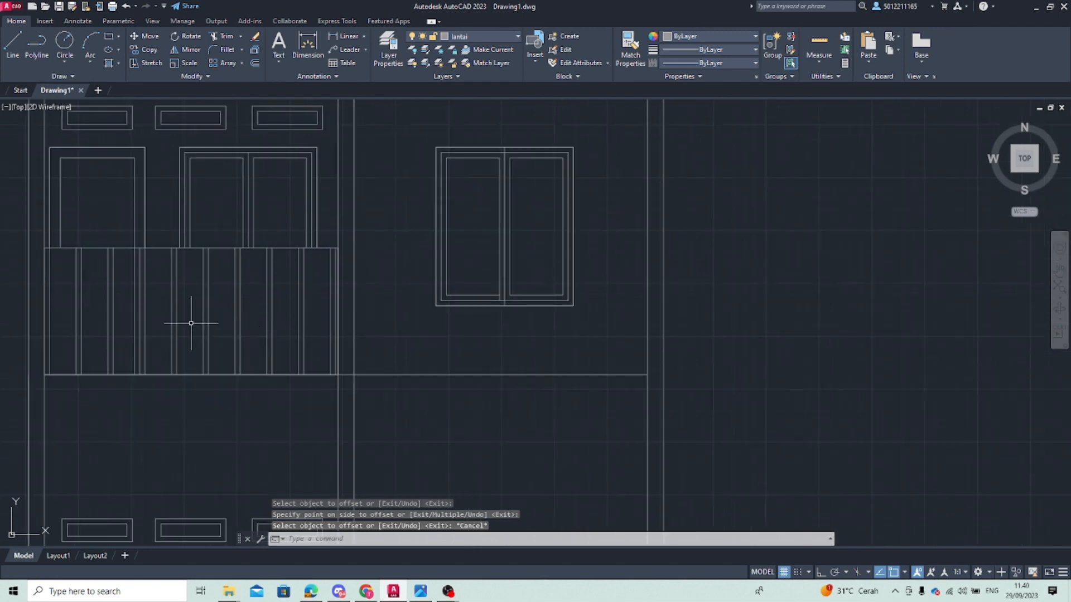
scroll(232, 307, up, 1)
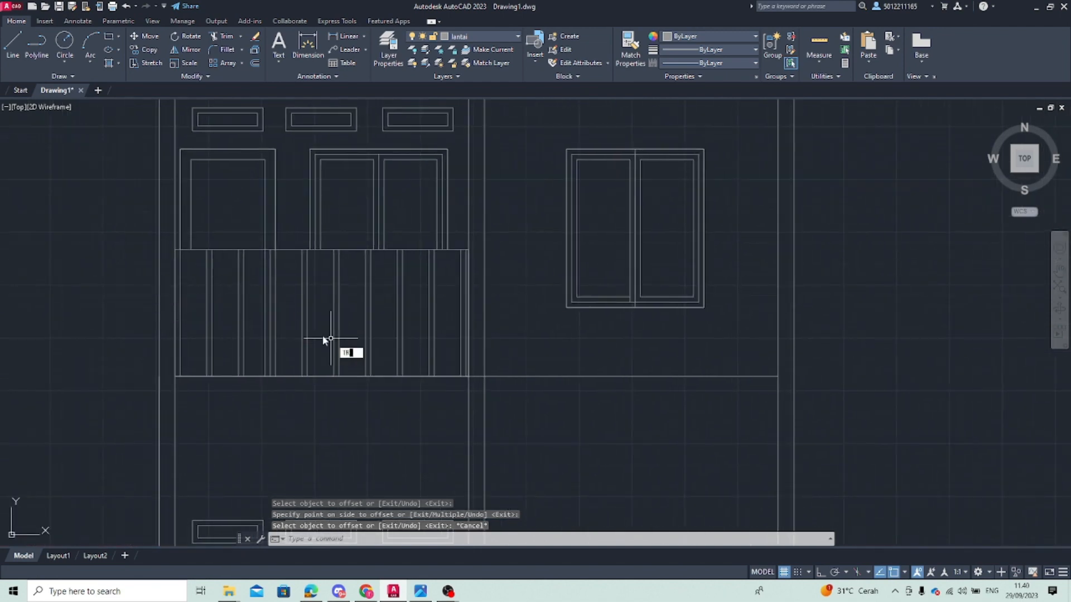
key(Return)
key(Escape)
scroll(336, 367, down, 2)
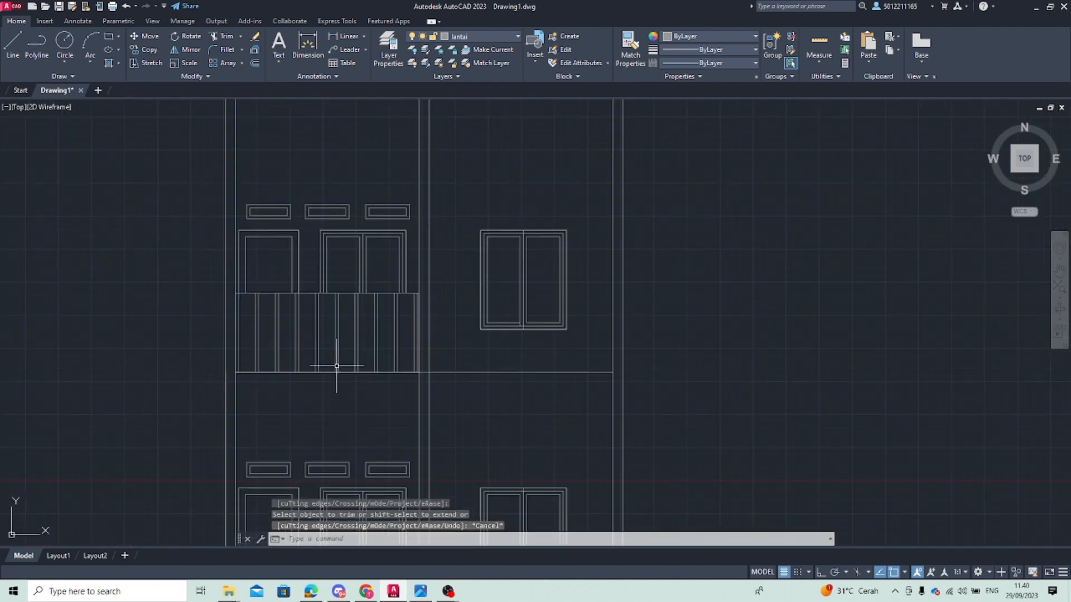
scroll(337, 366, down, 2)
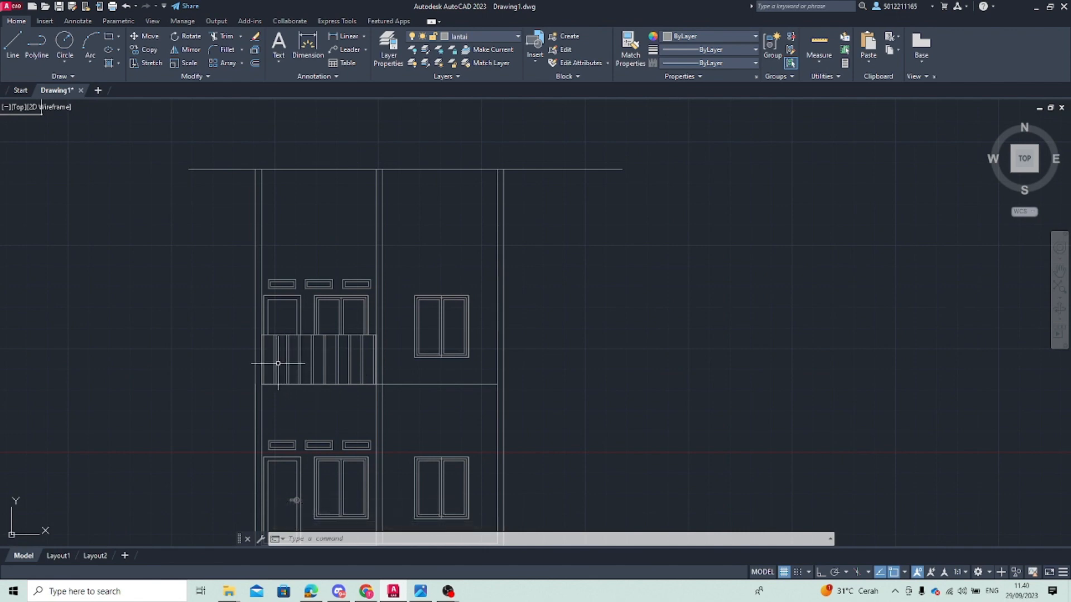
scroll(272, 372, up, 2)
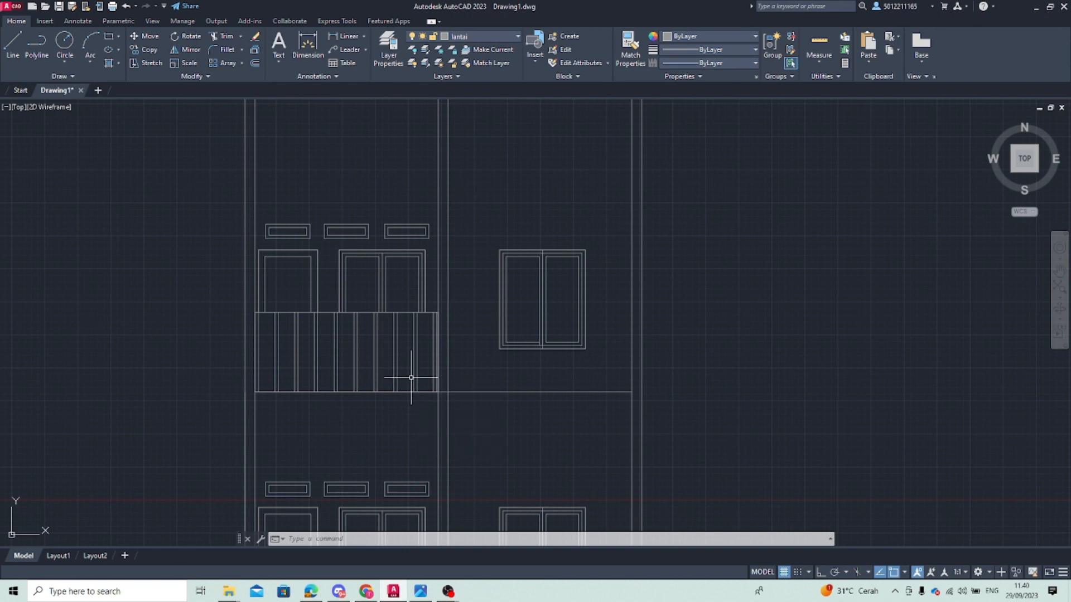
Offset the balcony rectangle's left side by 20 into the first gap of the railing
scroll(232, 339, up, 6)
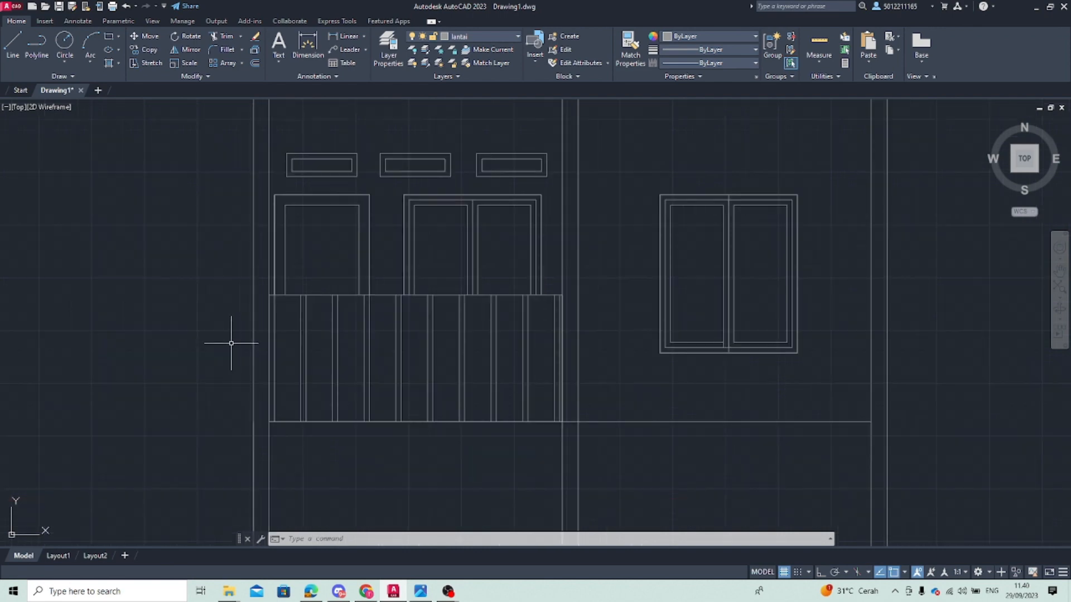
scroll(372, 312, down, 3)
scroll(357, 324, up, 5)
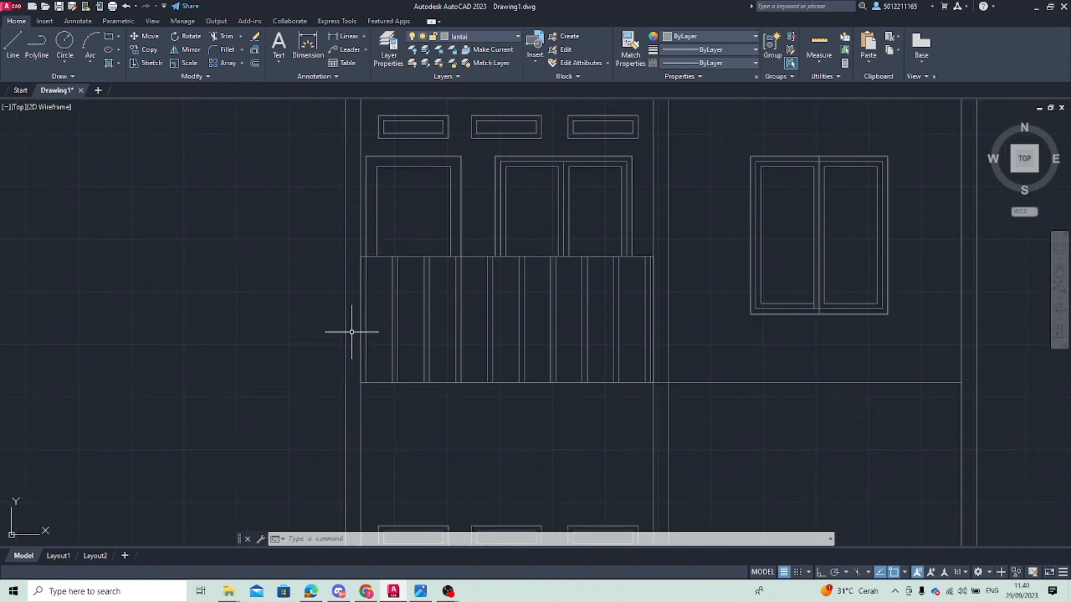
scroll(328, 290, down, 4)
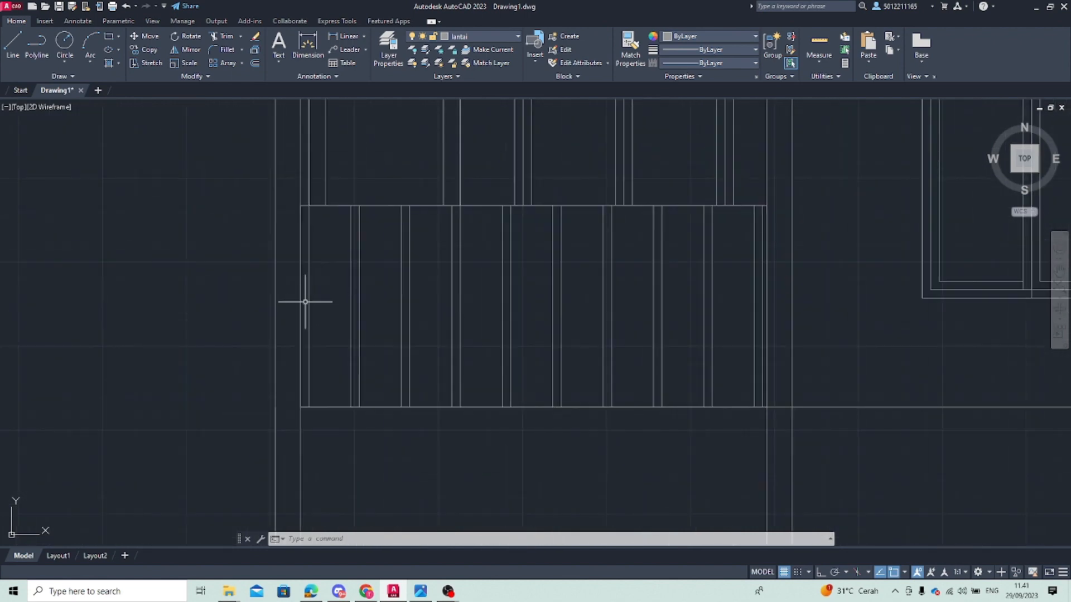
click(301, 302)
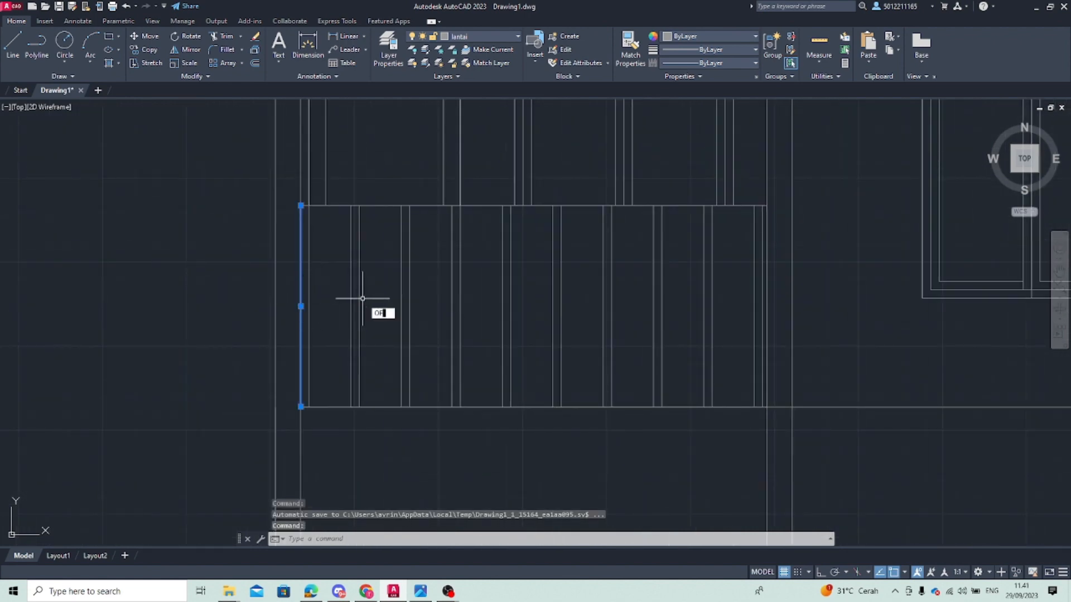
key(Return)
text(20)
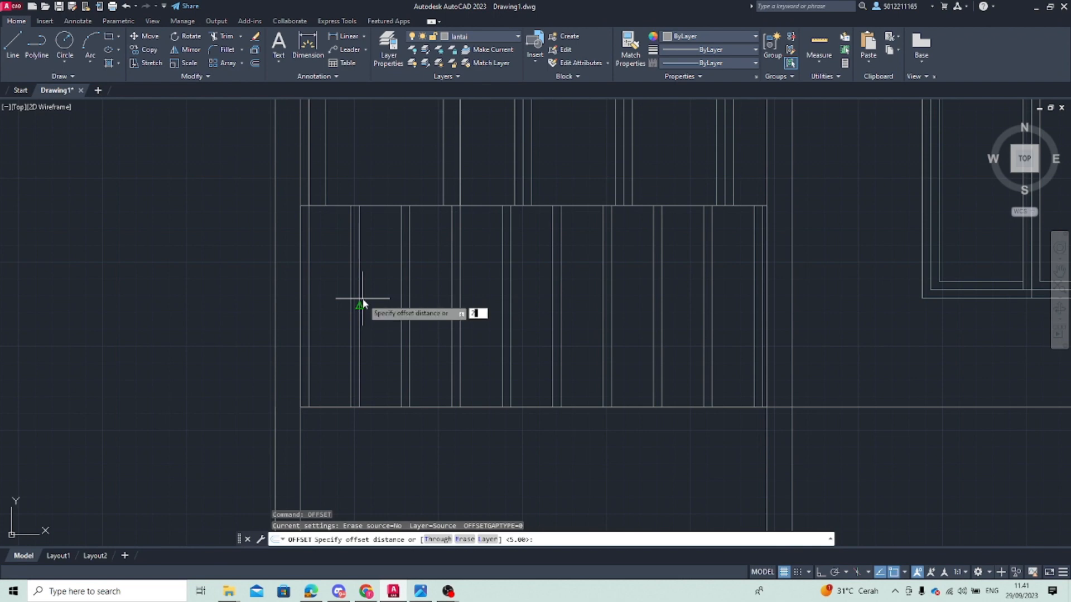
key(Return)
click(361, 300)
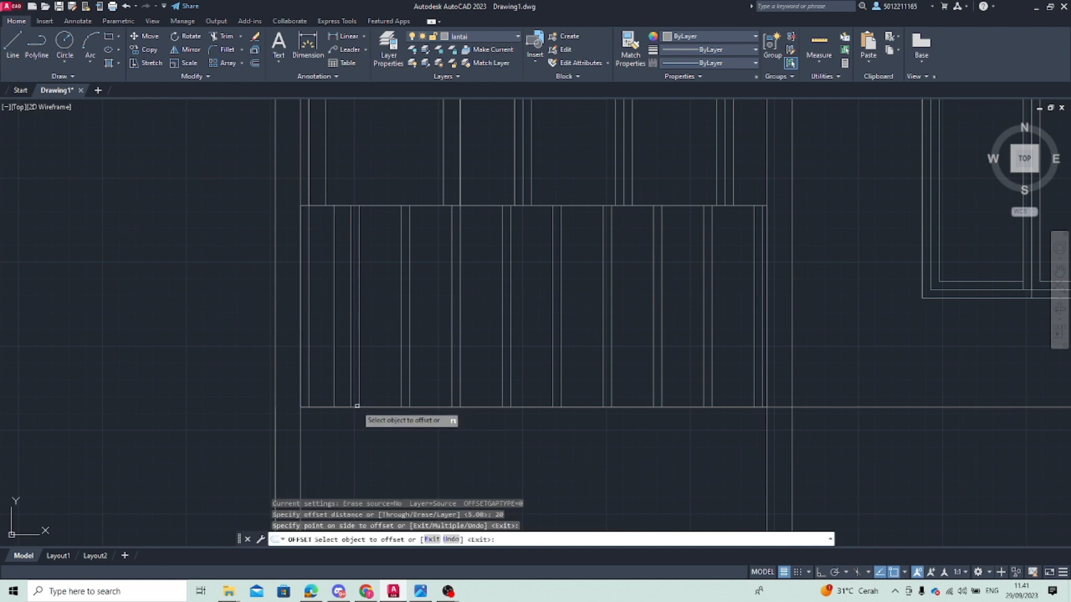
key(Escape)
Offset the new line in the first railing gap by 5 back toward the left wall
click(332, 328)
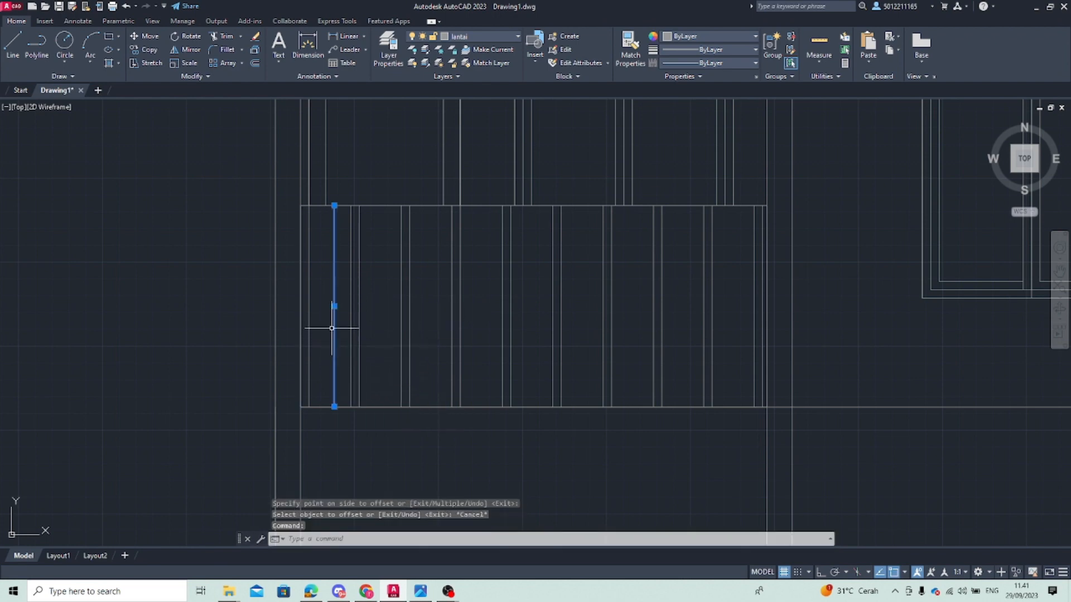
key(Return)
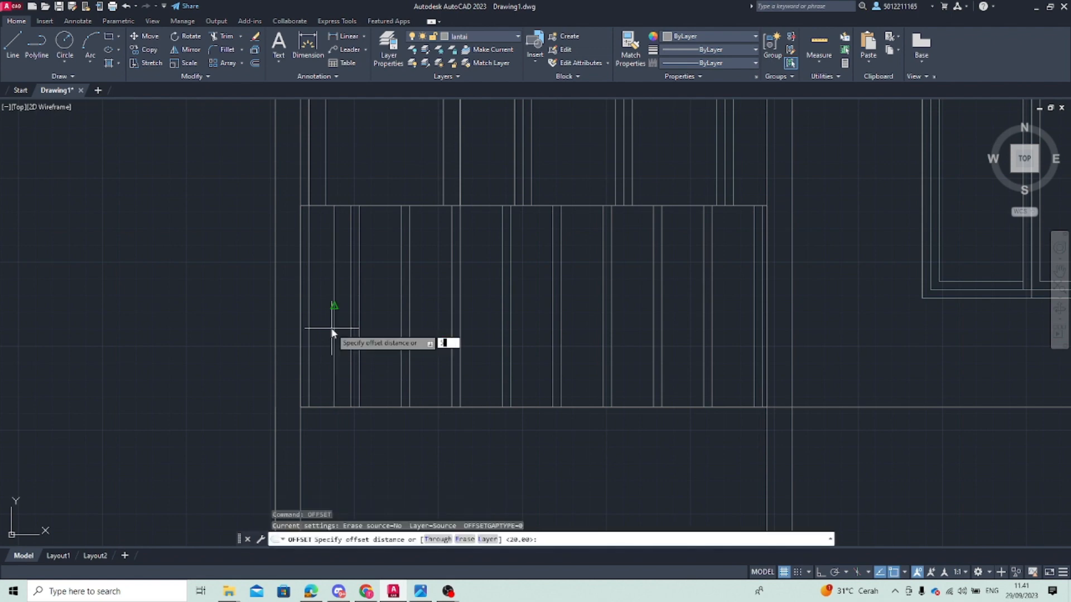
key(Return)
click(334, 318)
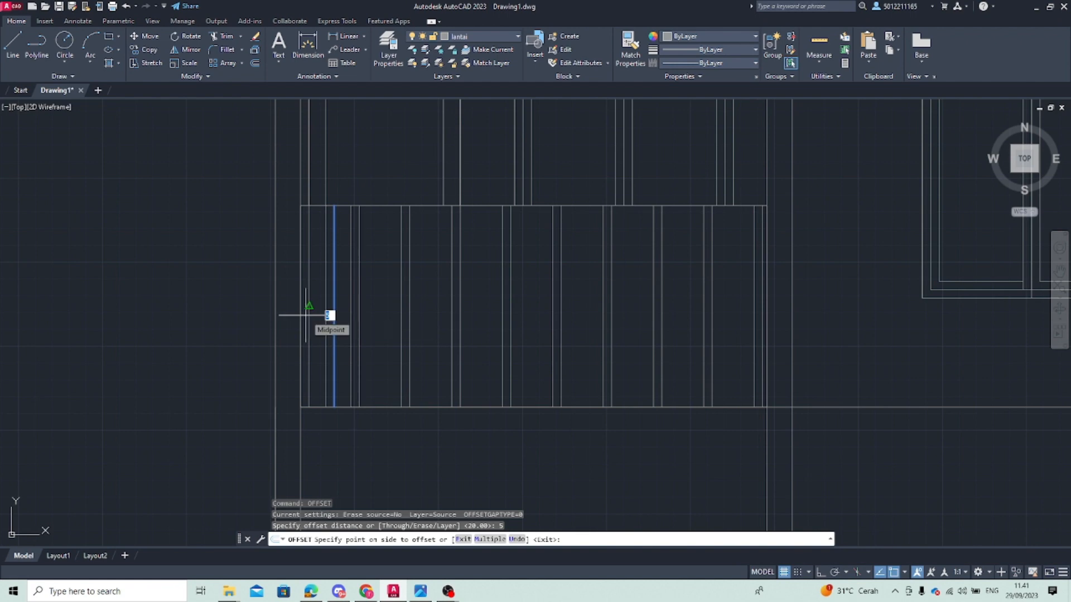
click(306, 315)
key(Escape)
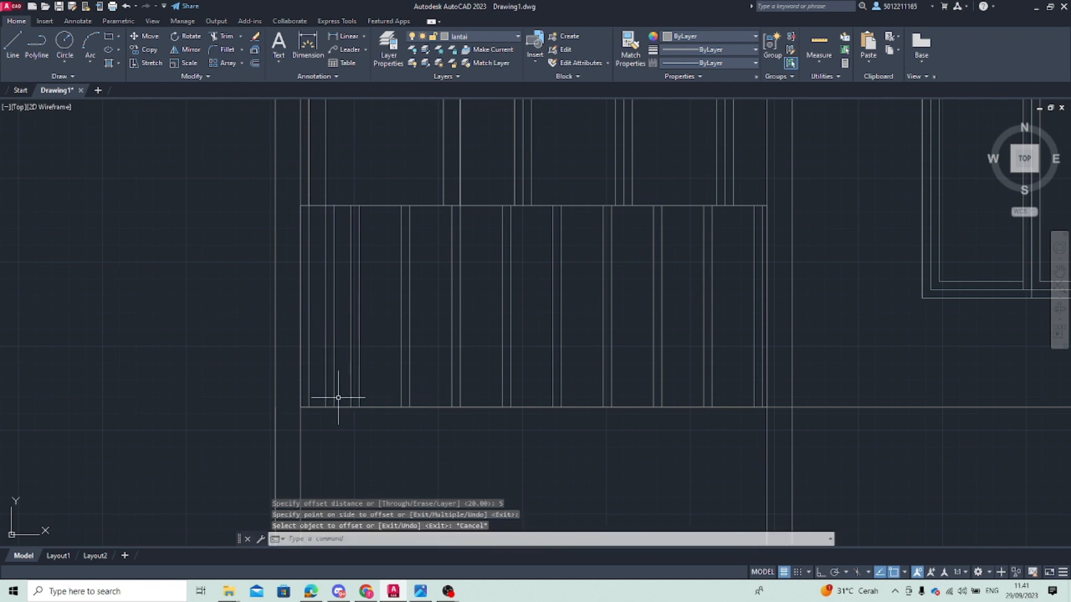
click(326, 387)
click(334, 384)
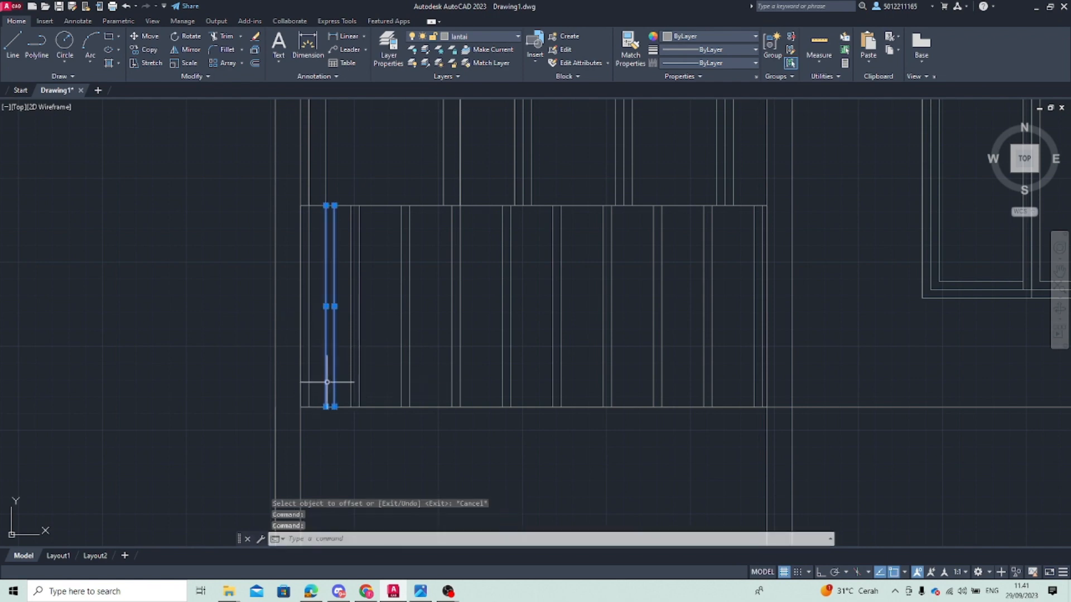
key(Return)
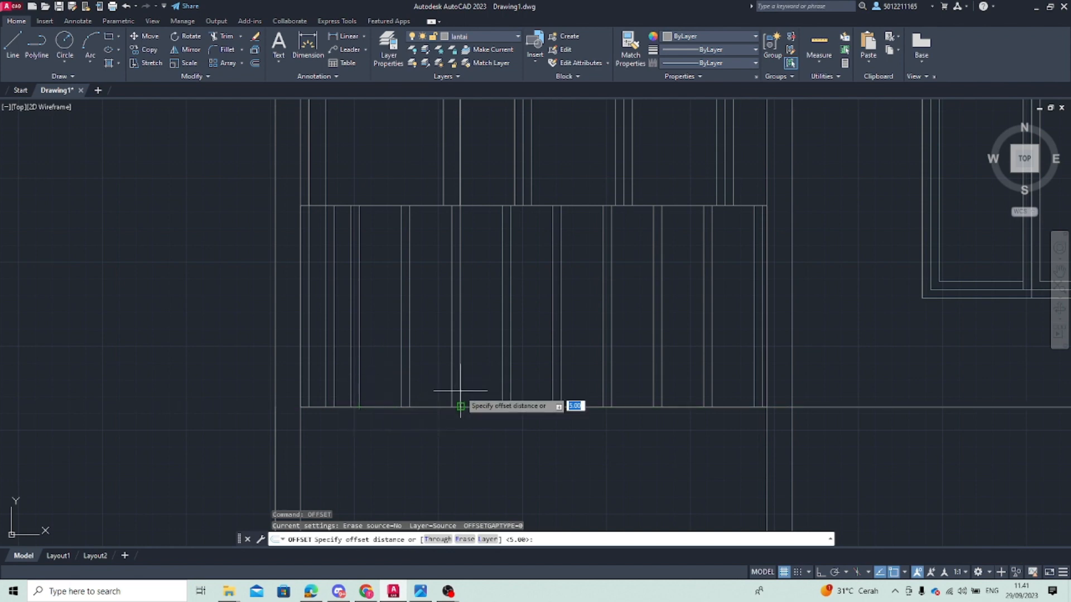
text(30)
key(Return)
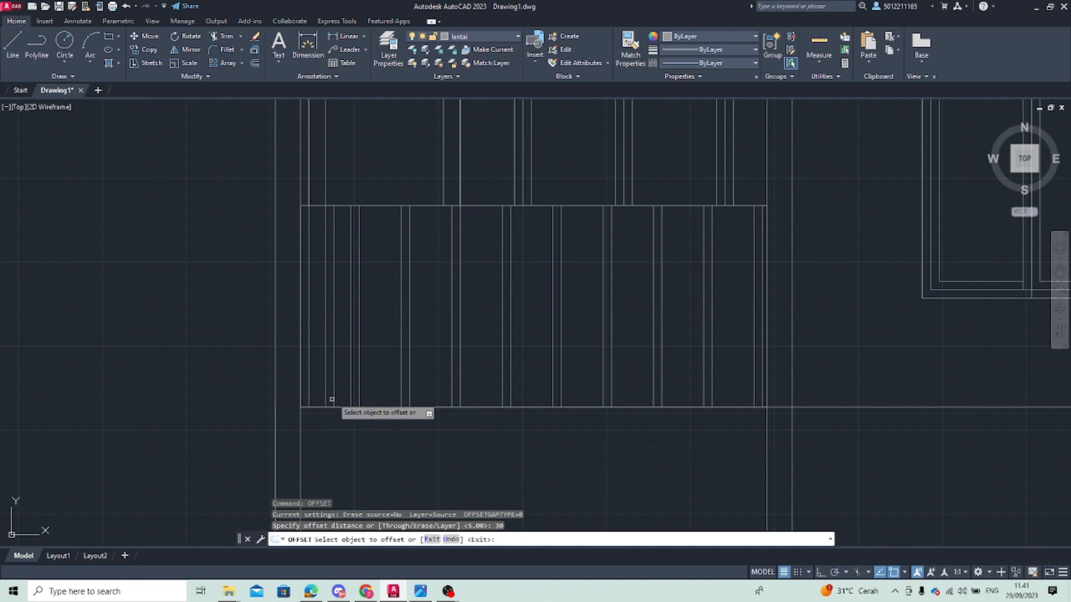
key(Escape)
Erase the two extra vertical lines in the first gap of the balcony railing
click(327, 363)
click(334, 361)
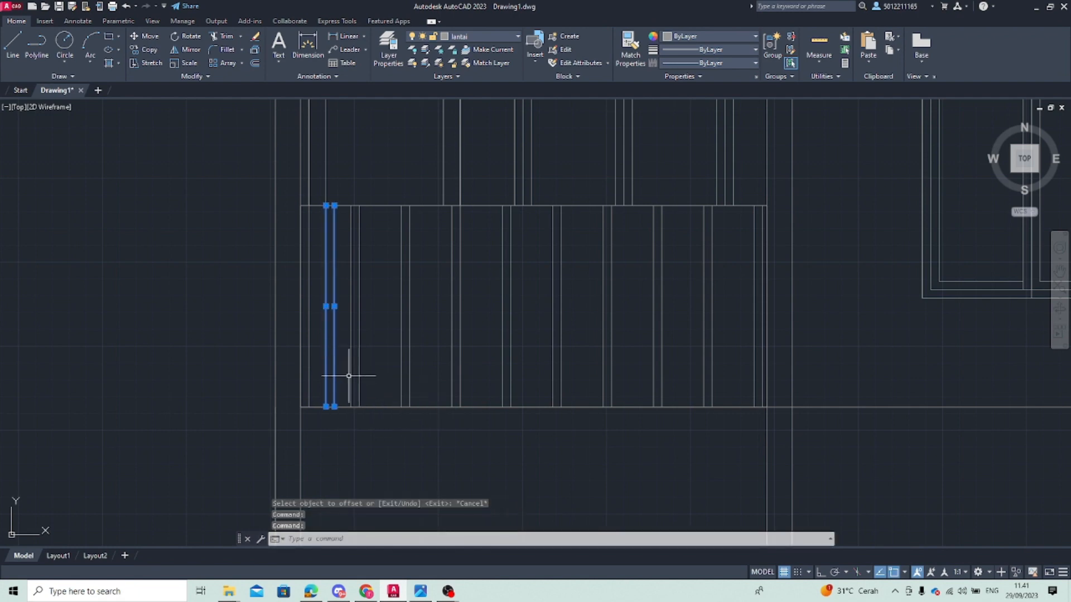
key(Delete)
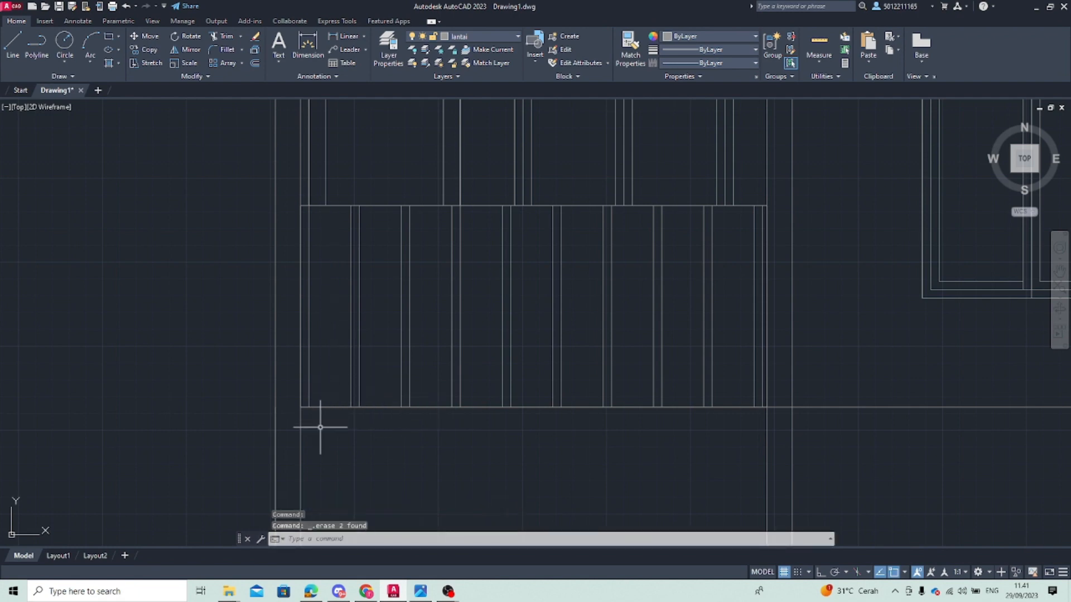
scroll(485, 367, down, 5)
middle_drag(509, 375, 437, 425)
scroll(258, 383, up, 3)
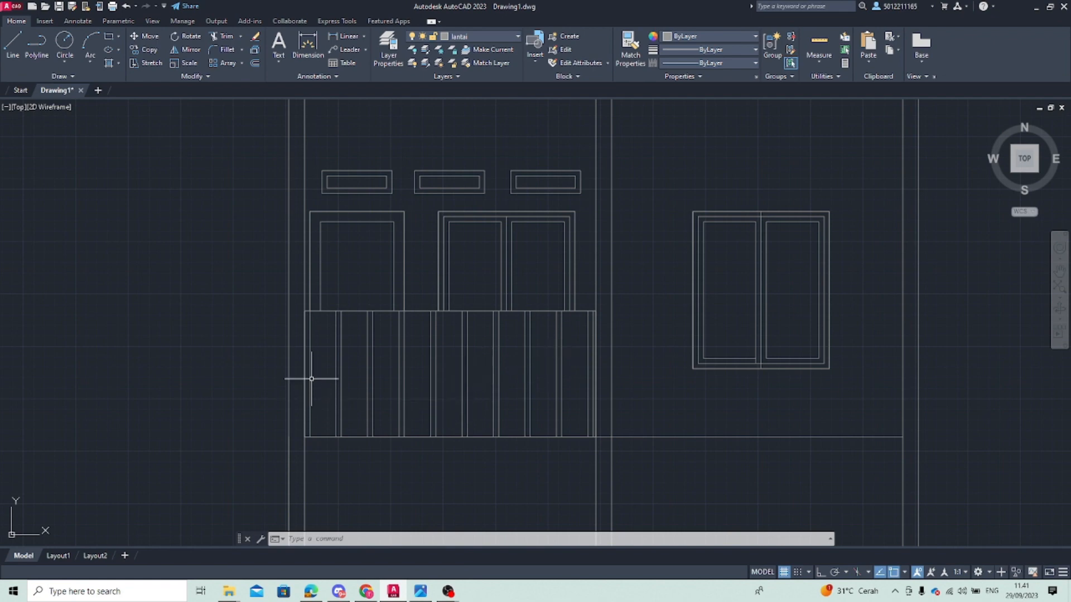
text(l)
key(Return)
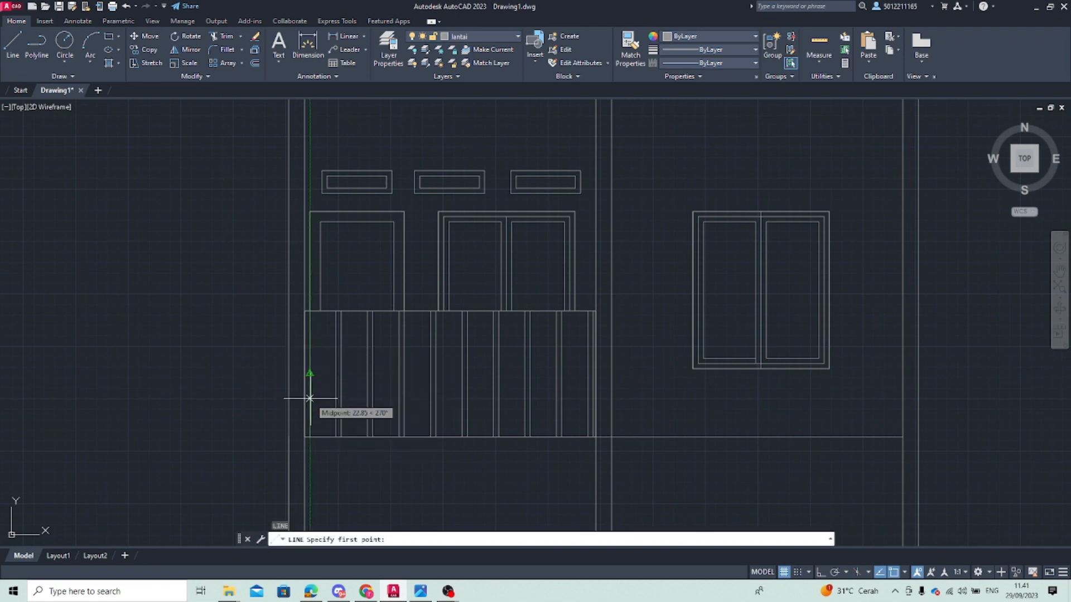
key(Escape)
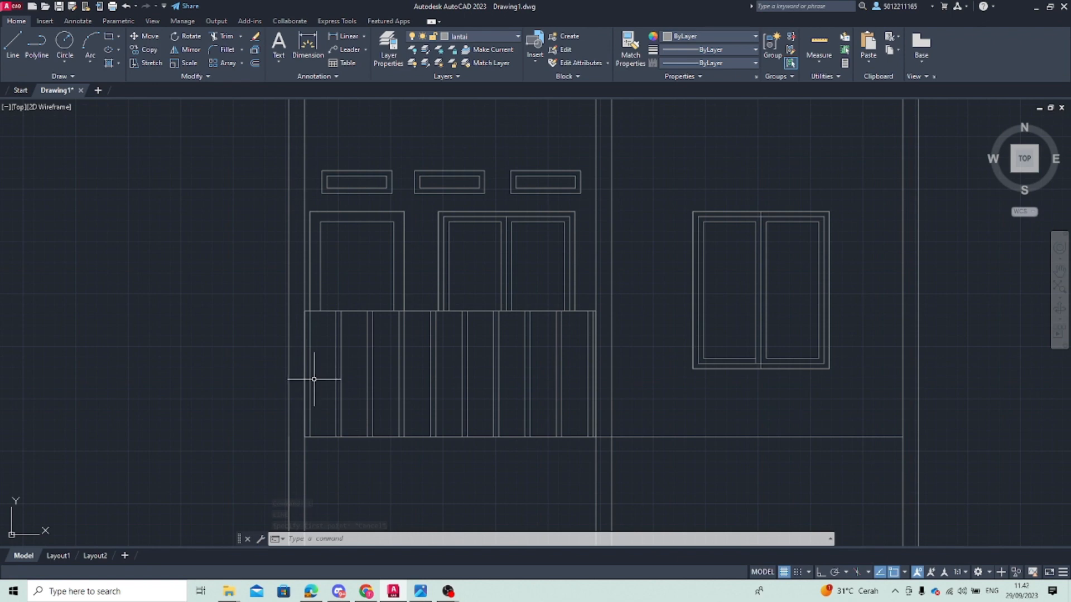
Draw a line 30 up from the base of the railing's first bar, continuing horizontally to the balcony's side at the middle wall
text(l)
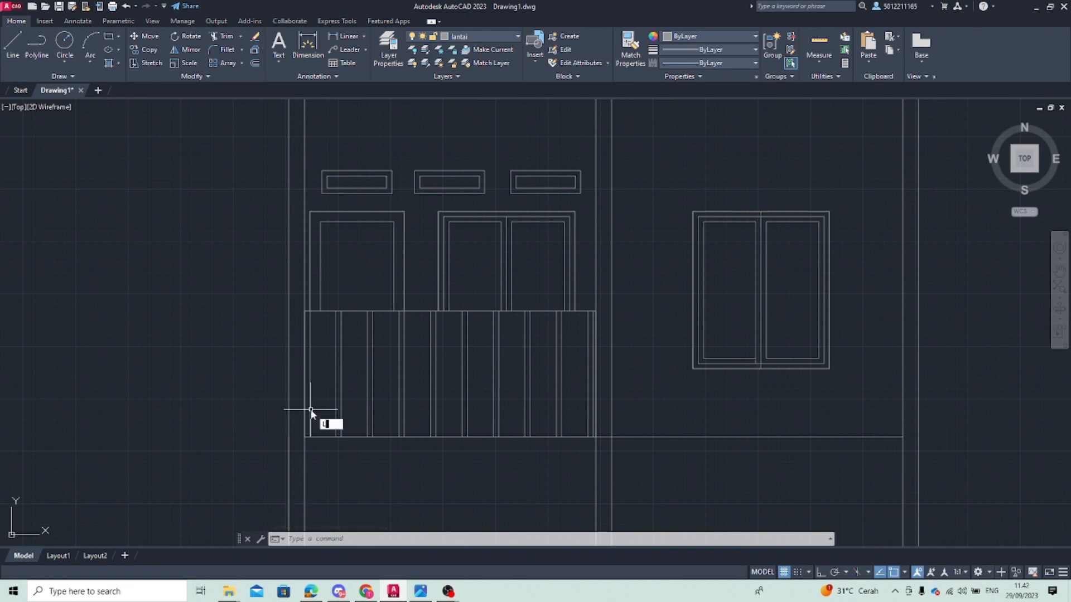
key(Return)
click(307, 437)
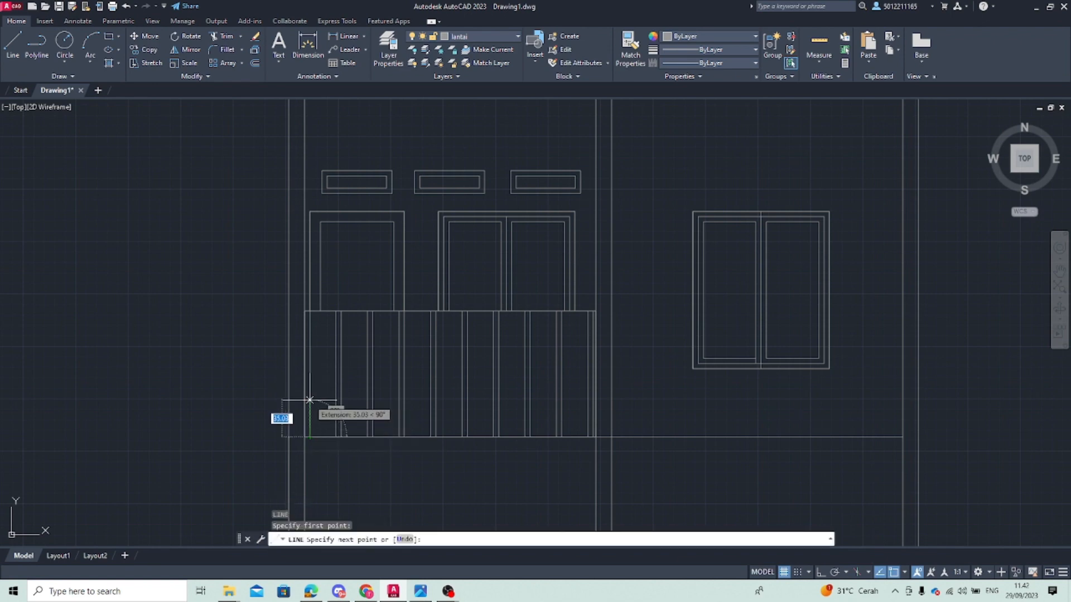
text(30)
key(Return)
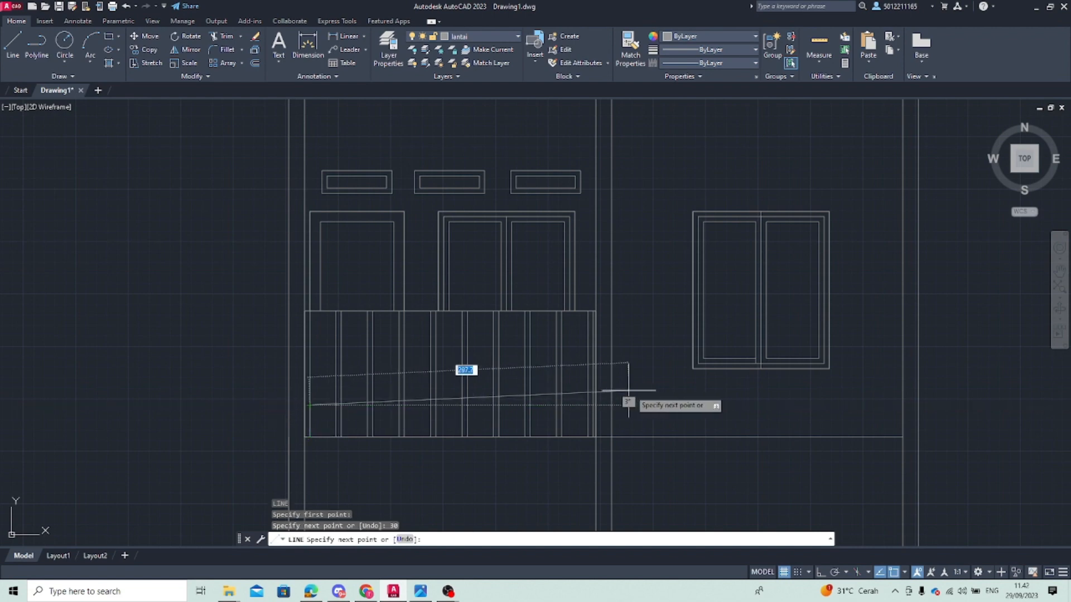
scroll(593, 420, up, 2)
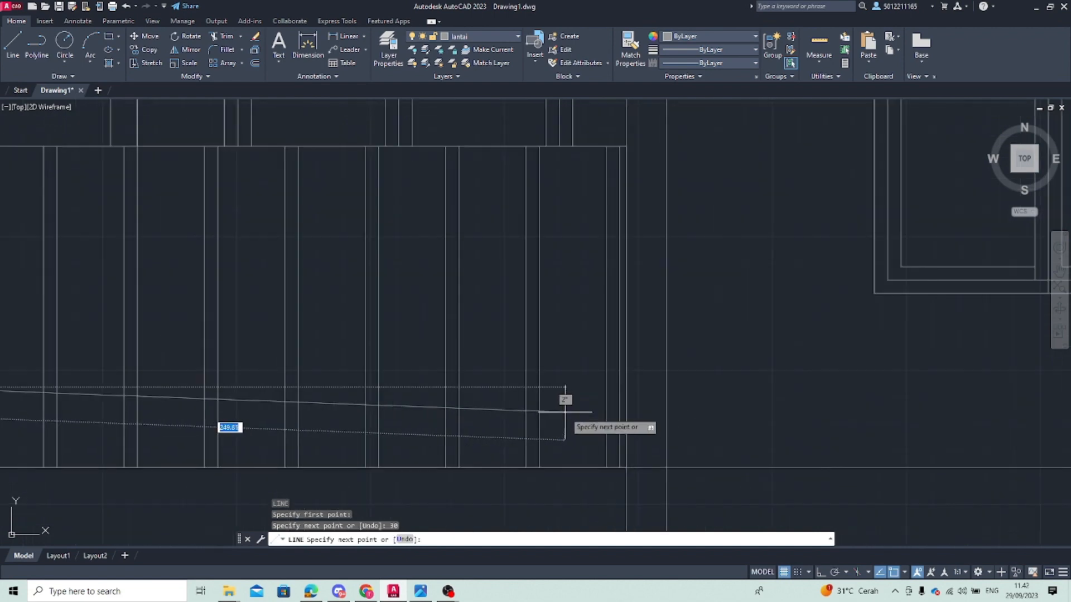
scroll(590, 397, down, 2)
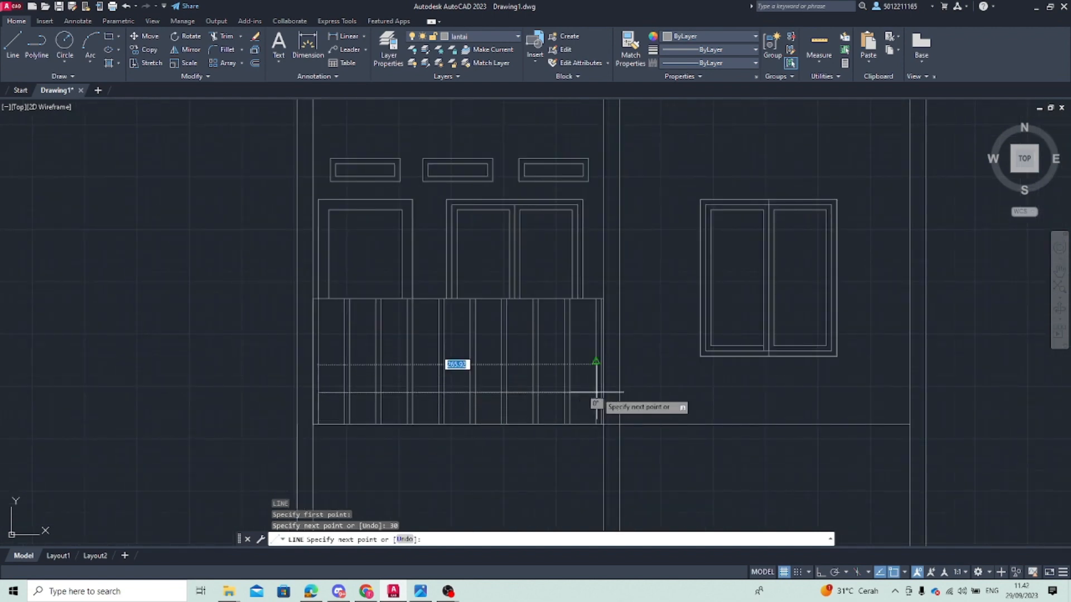
scroll(573, 395, up, 2)
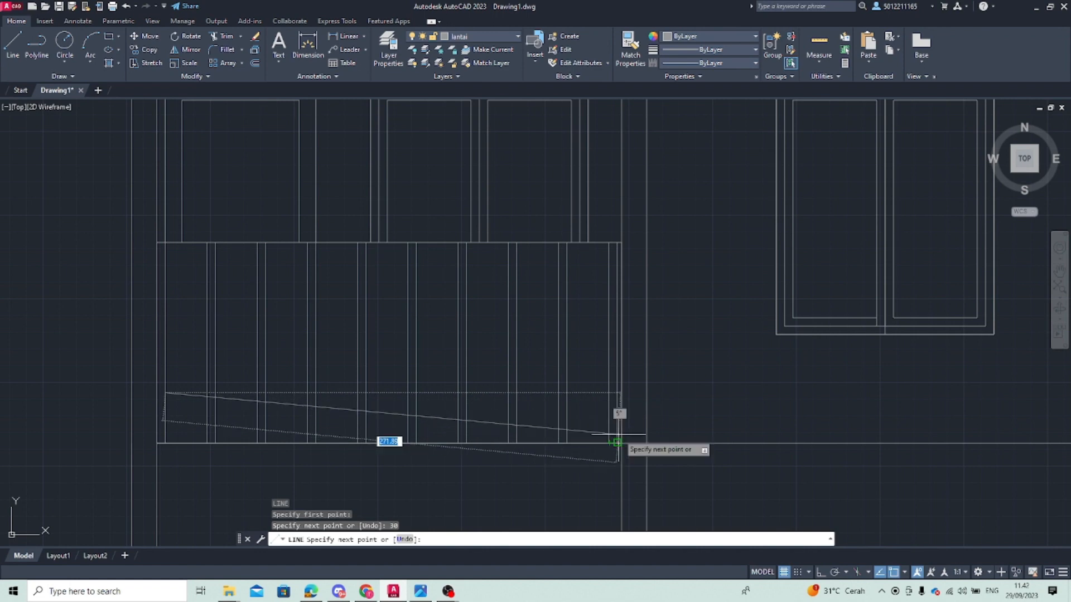
scroll(624, 396, up, 2)
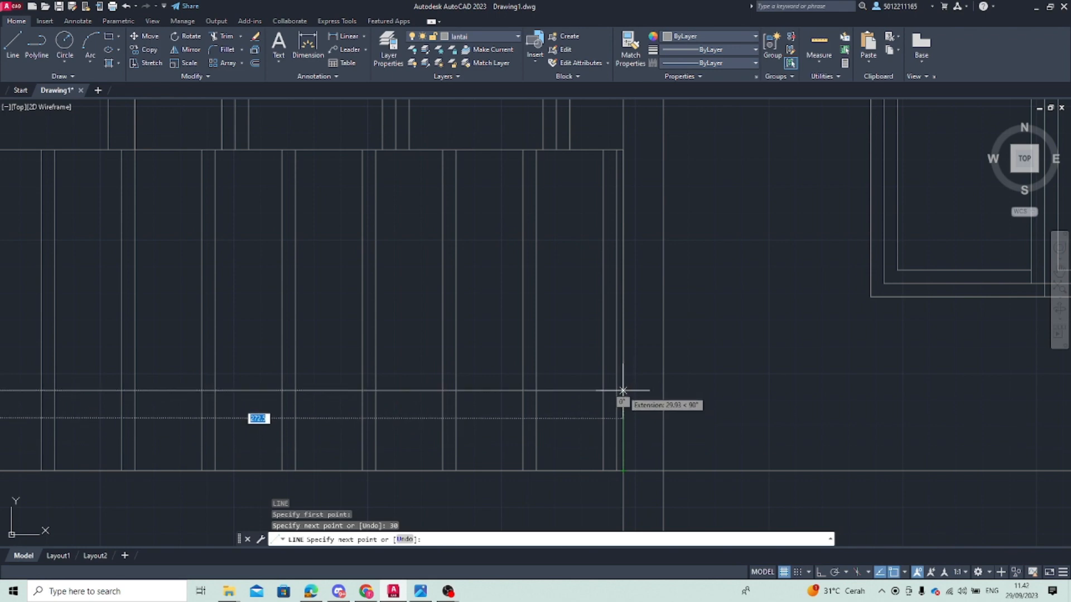
middle_drag(4, 401, 221, 383)
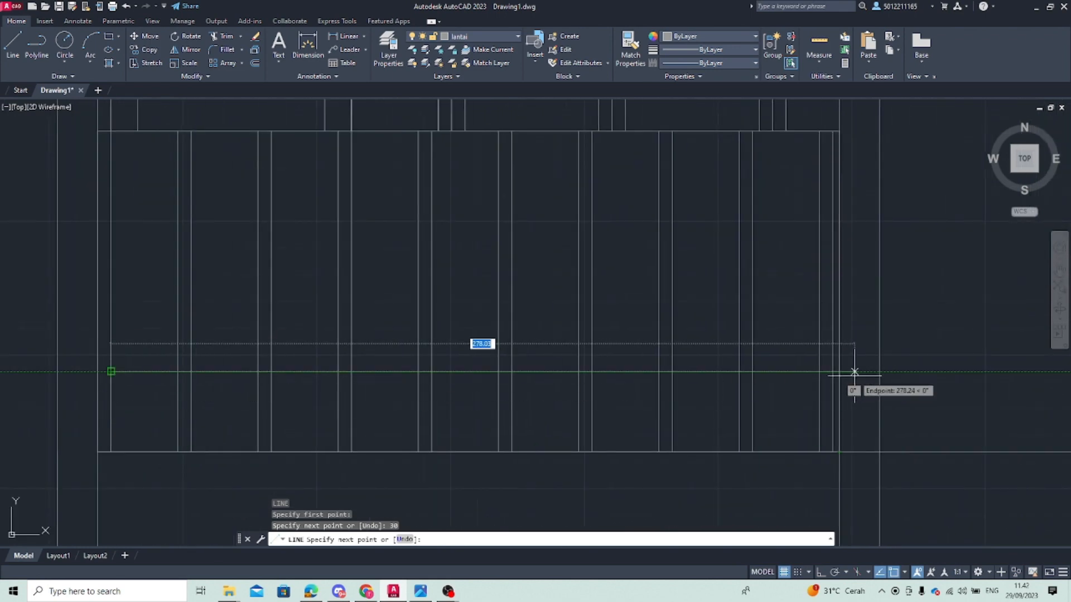
click(838, 371)
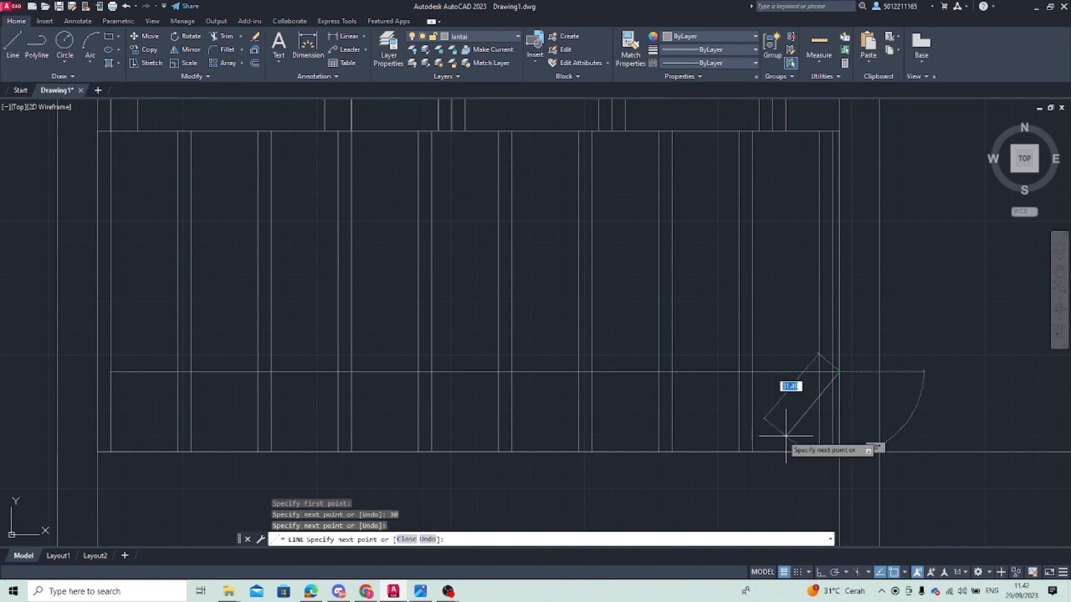
key(Escape)
scroll(439, 394, down, 2)
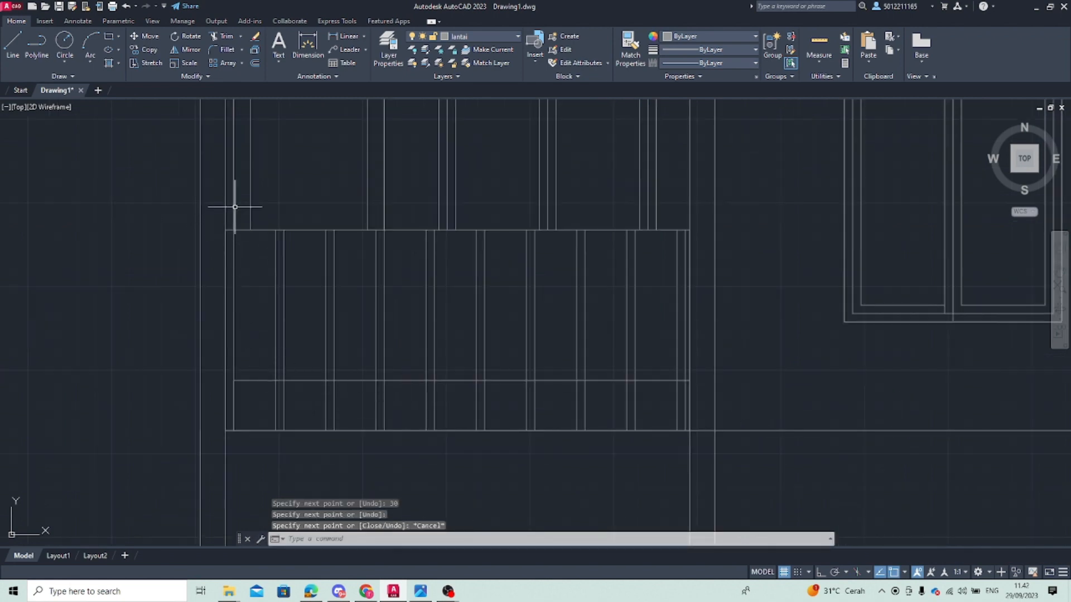
key(Return)
click(233, 229)
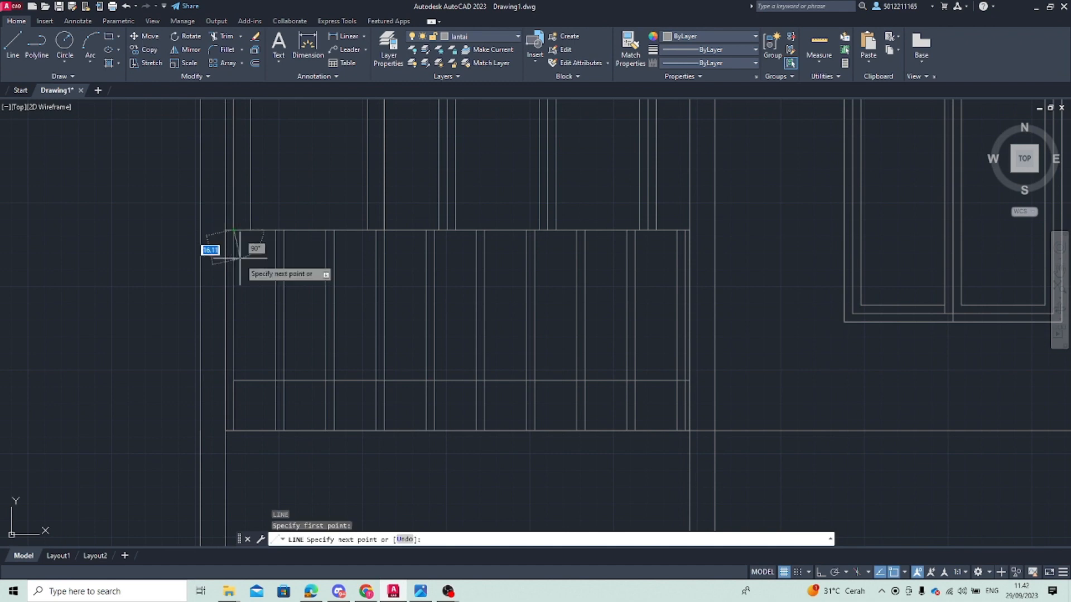
text(3)
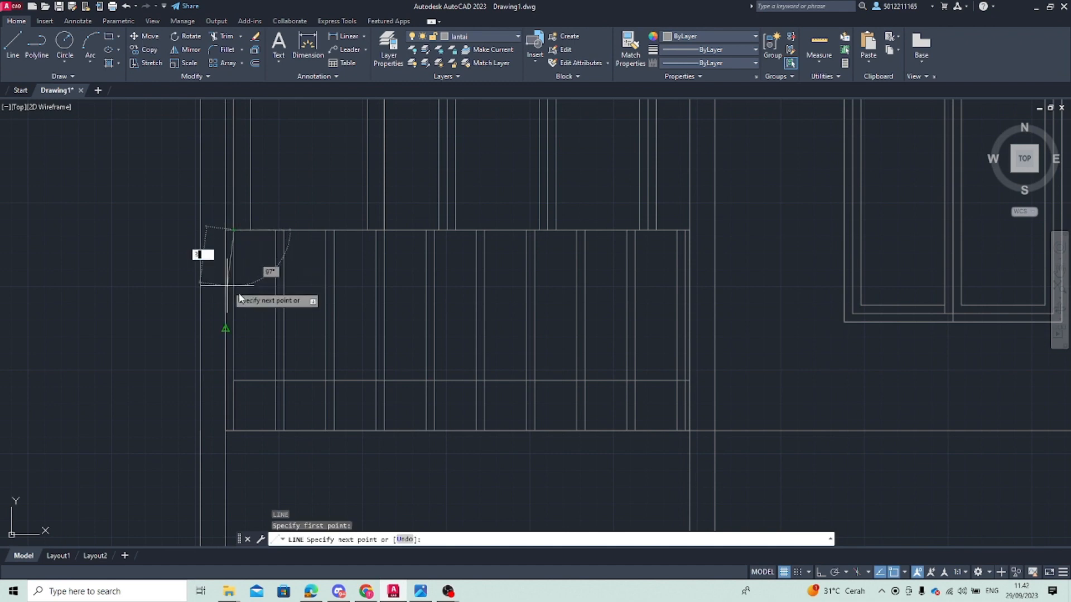
key(Escape)
Draw a line 30 straight down from the top of the railing's first bar, continuing horizontally across to the last bar
key(Return)
click(234, 230)
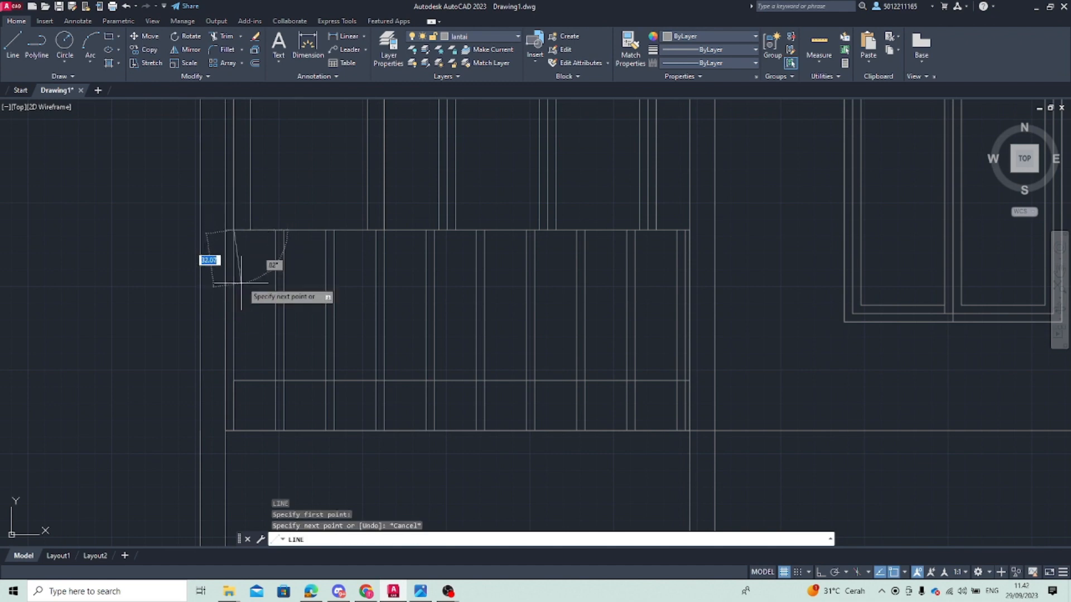
key(F8)
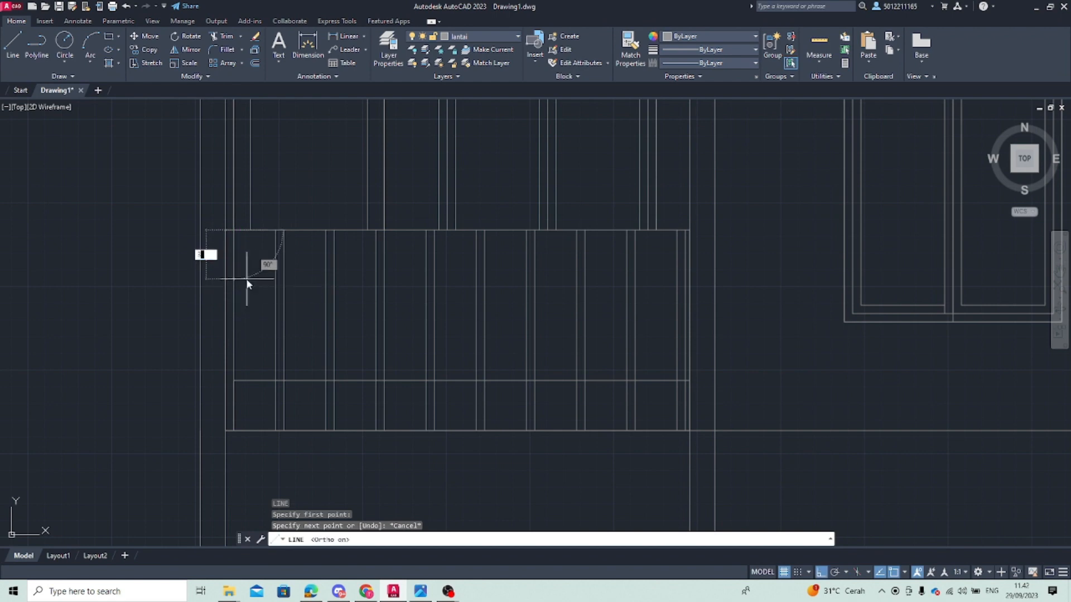
text(30)
key(Return)
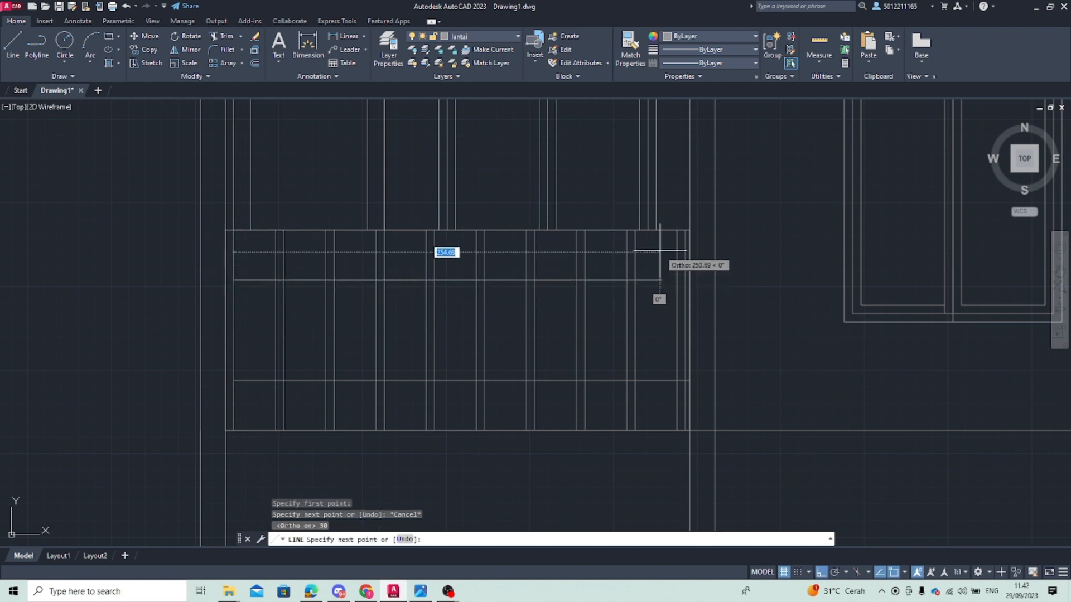
scroll(675, 242, up, 2)
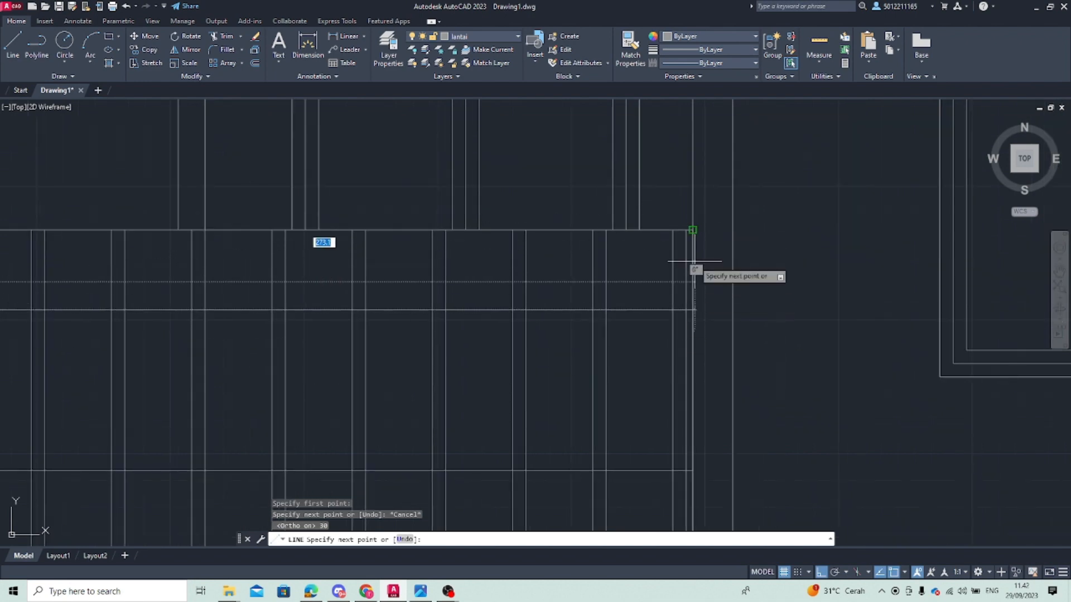
key(F8)
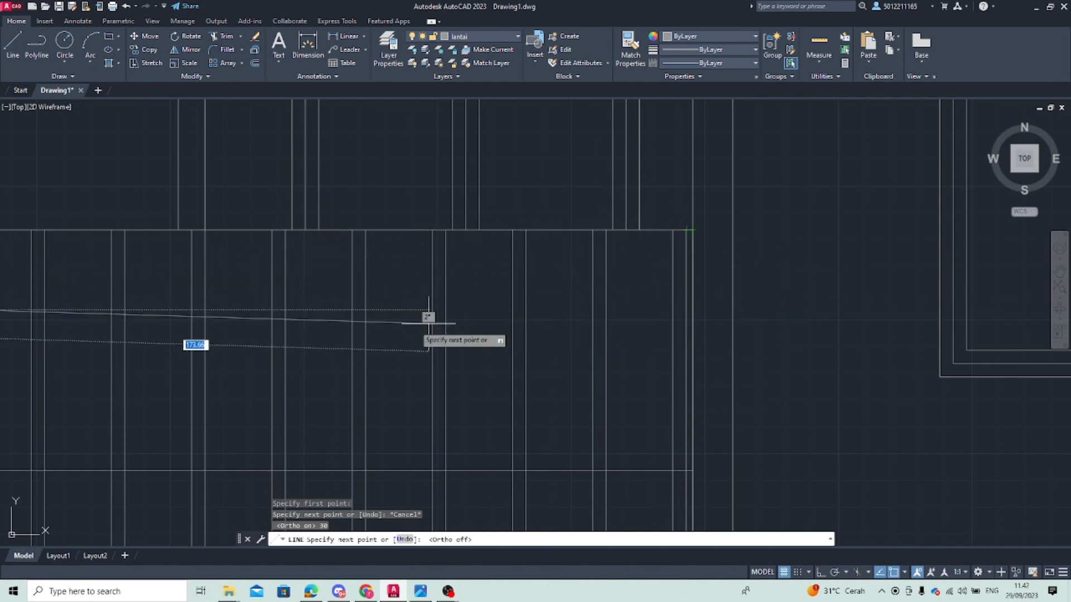
scroll(425, 314, down, 5)
scroll(258, 321, up, 5)
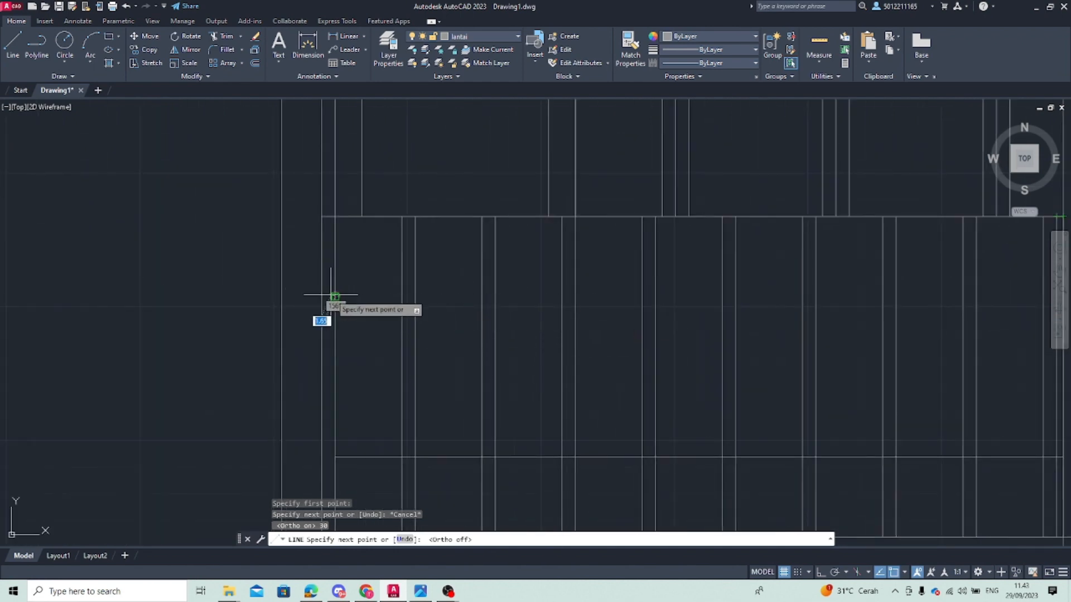
mouse_move(769, 303)
middle_down()
mouse_move(312, 357)
mouse_move(556, 320)
middle_up()
scroll(312, 357, down, 2)
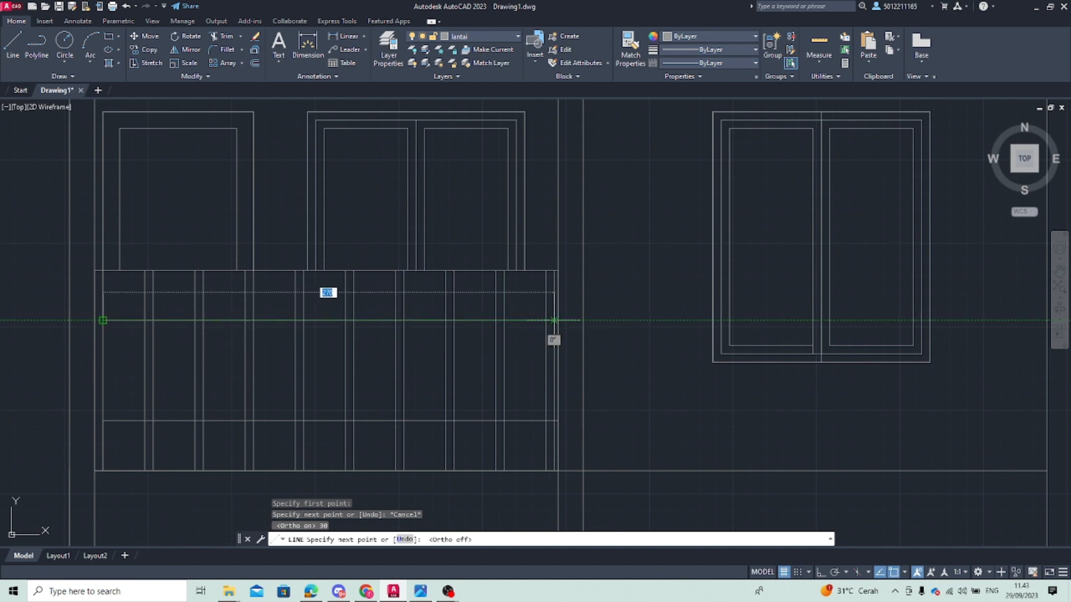
click(554, 320)
key(Escape)
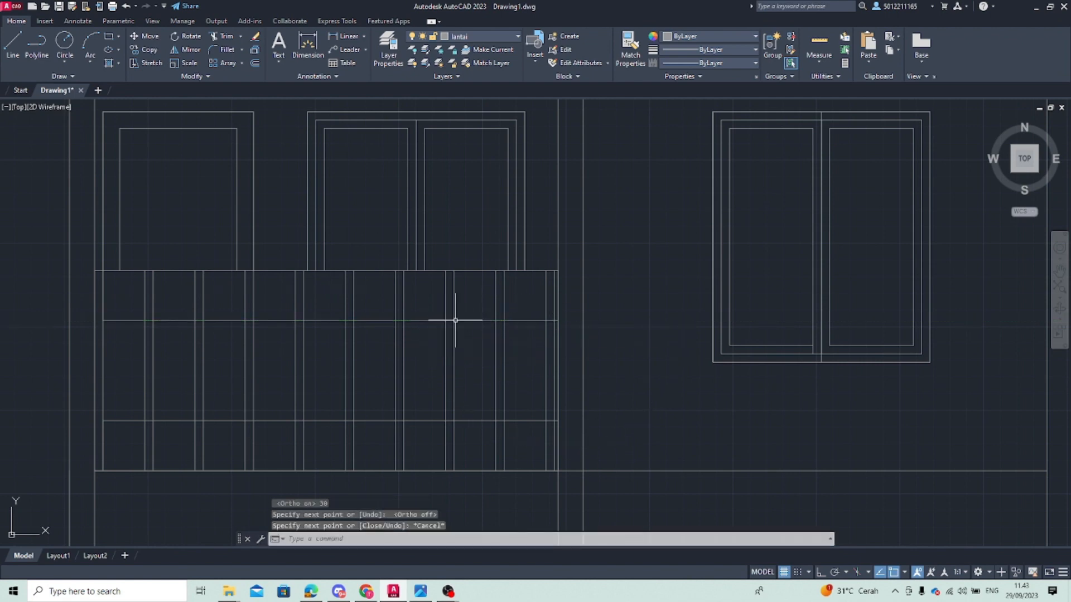
Offset the upper horizontal railing line by 5 downward and the lower one by 5 upward to form two rails
scroll(339, 316, down, 2)
scroll(299, 307, up, 4)
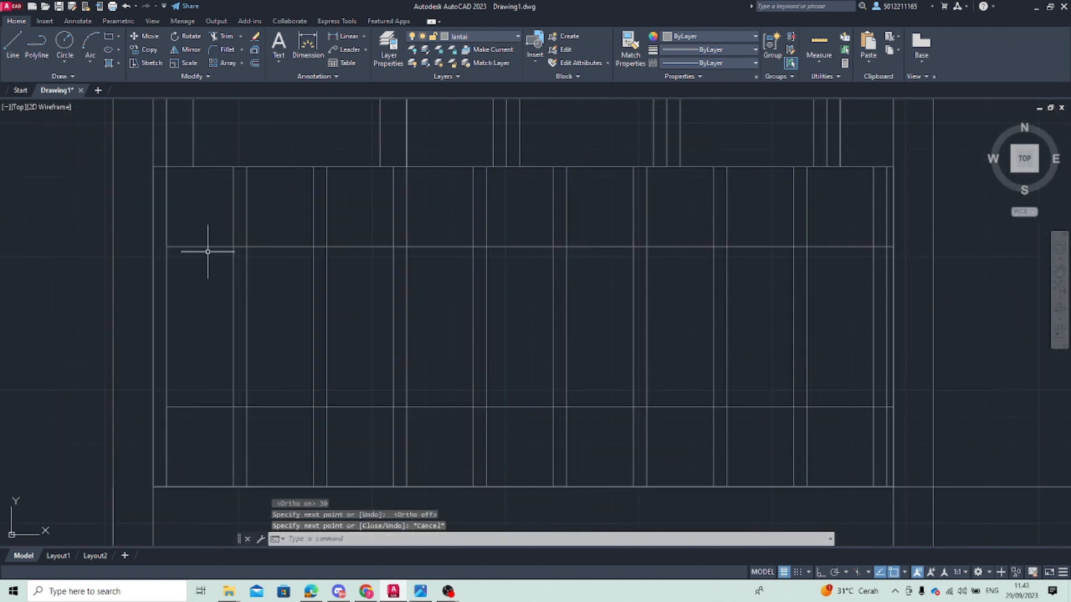
click(213, 247)
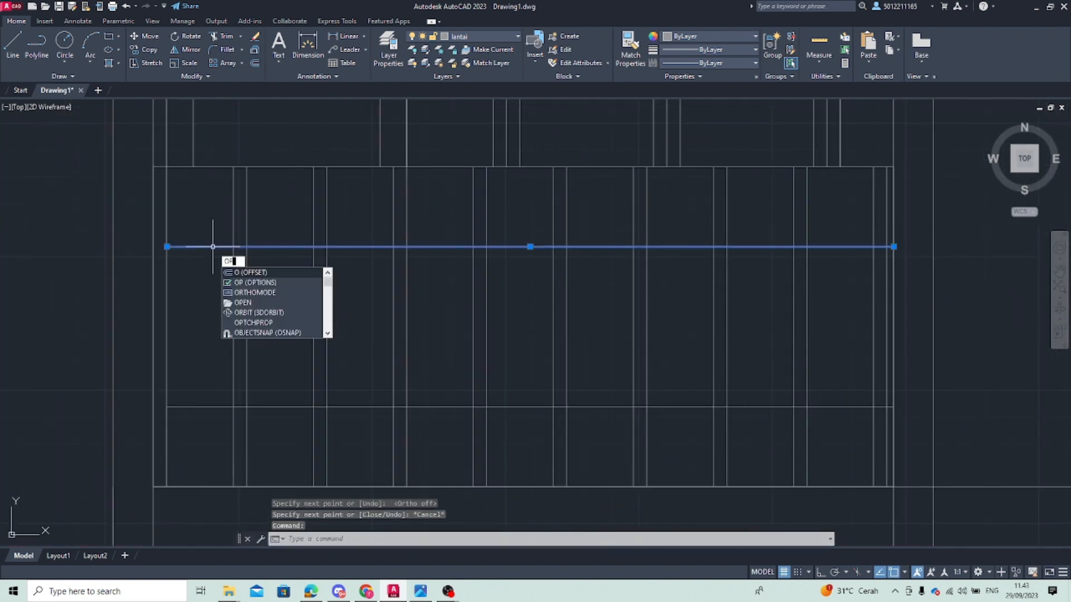
key(Return)
text(5)
key(Return)
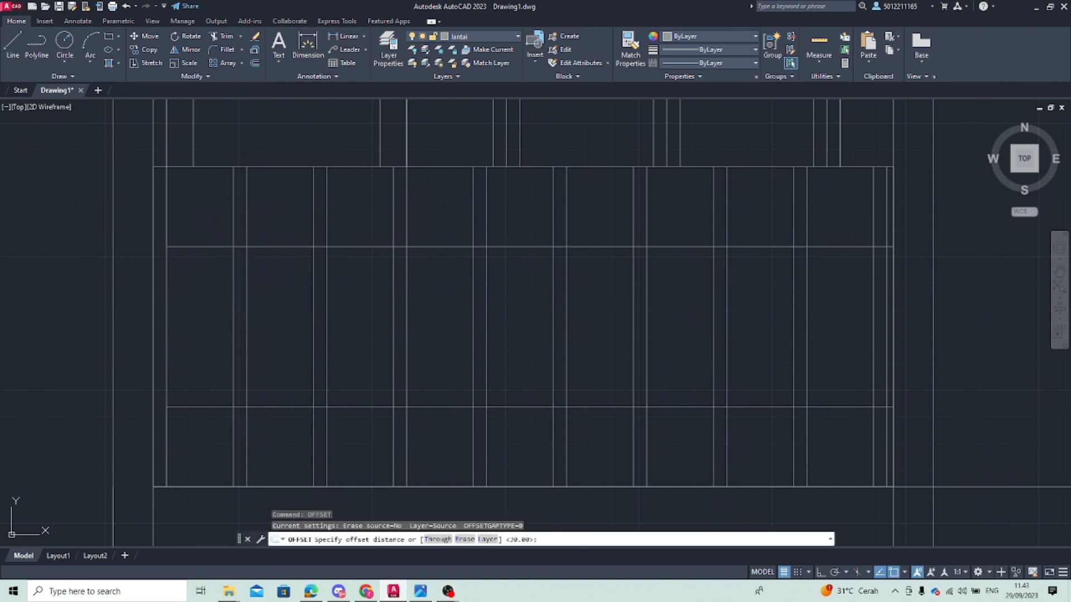
click(221, 249)
click(238, 271)
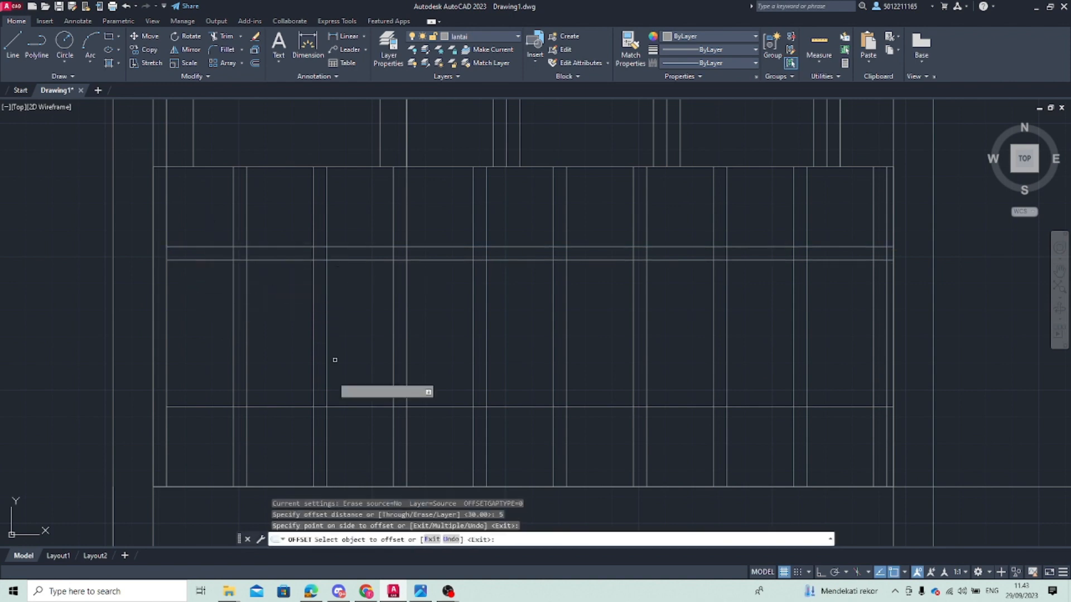
click(216, 407)
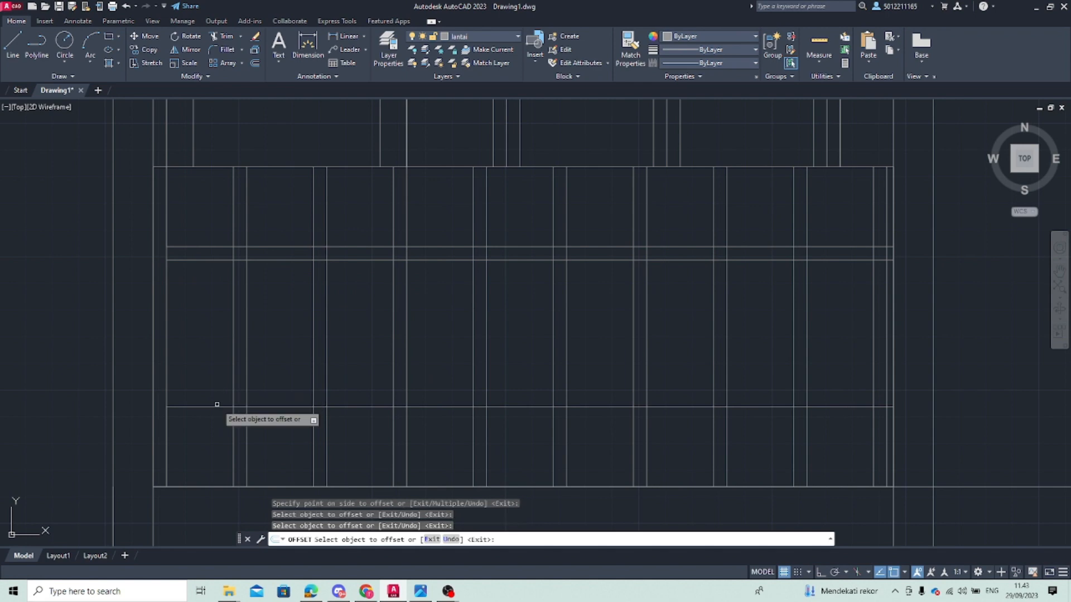
click(219, 406)
click(281, 395)
key(Escape)
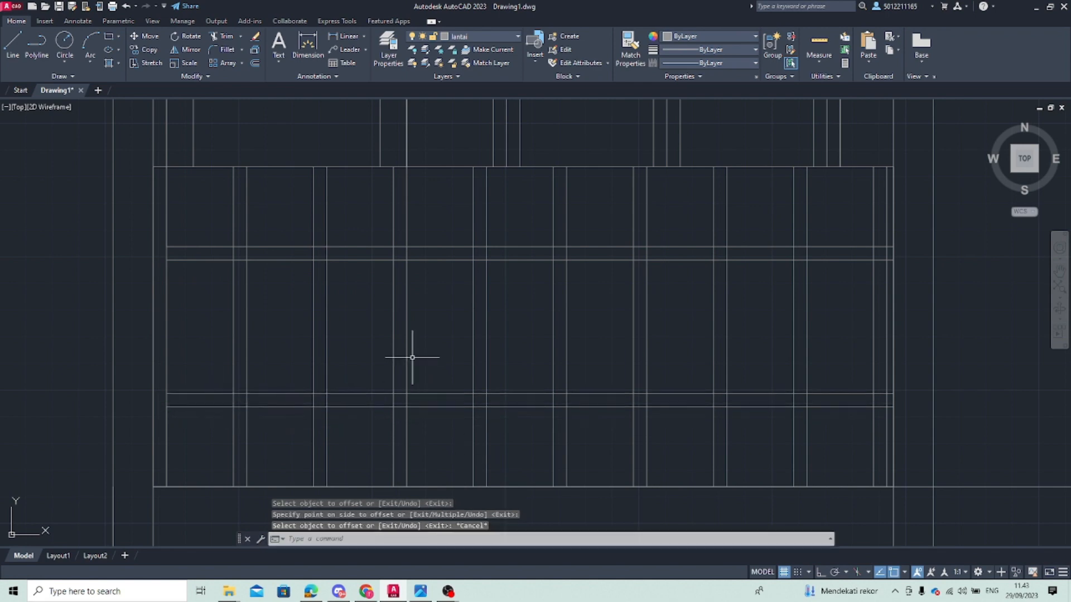
Undo the rail offsets and both horizontal railing lines, leaving only the balcony's vertical bars
scroll(411, 354, down, 6)
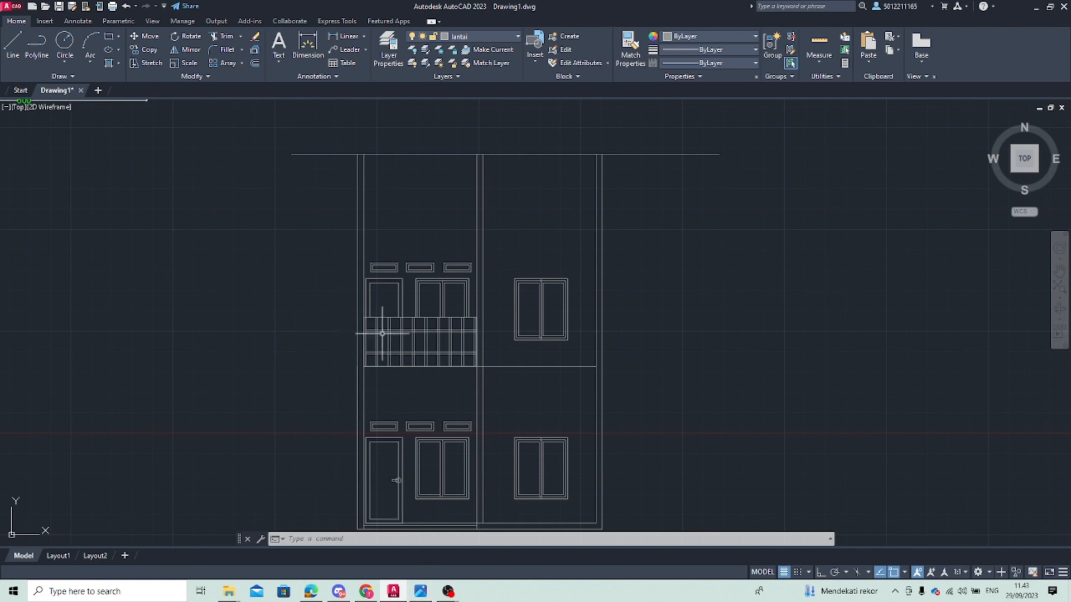
scroll(379, 344, up, 4)
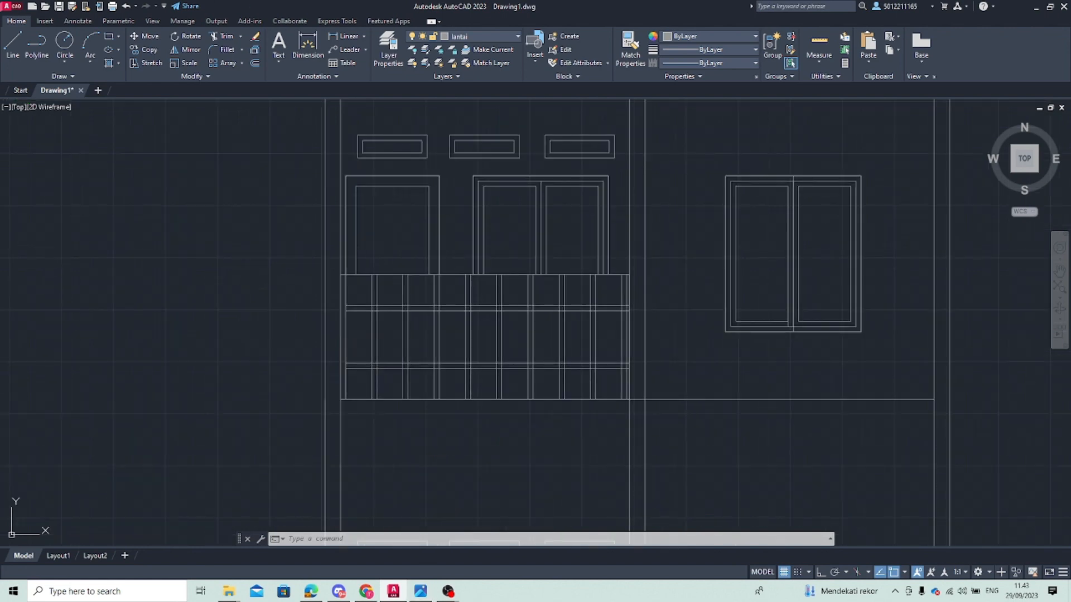
scroll(375, 349, up, 4)
key(ctrl+z)
key(ctrl+z)
key(ctrl+z)
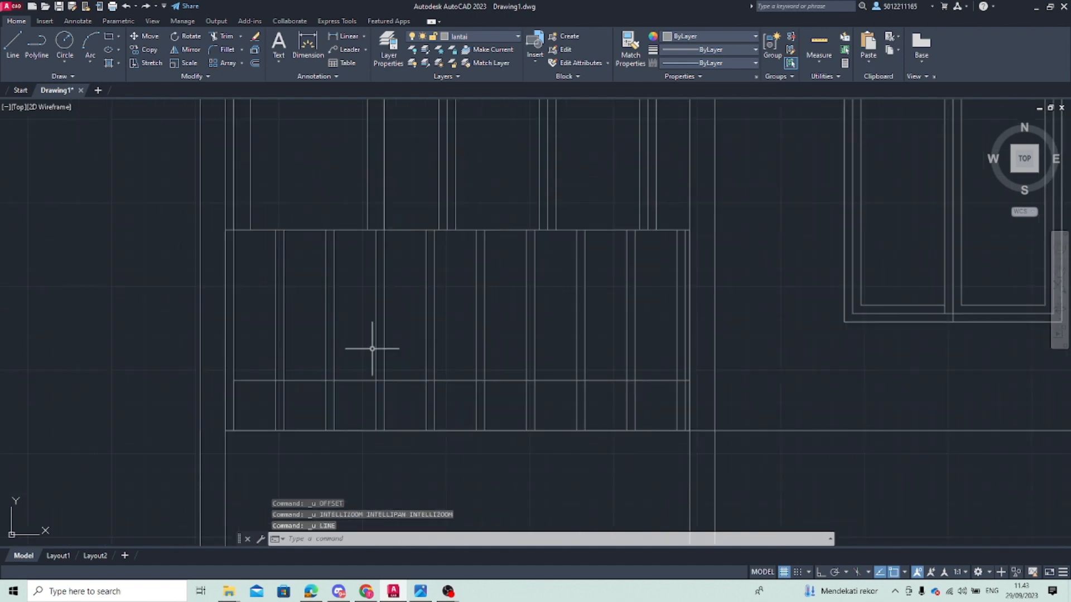
key(ctrl+z)
key(ctrl+z)
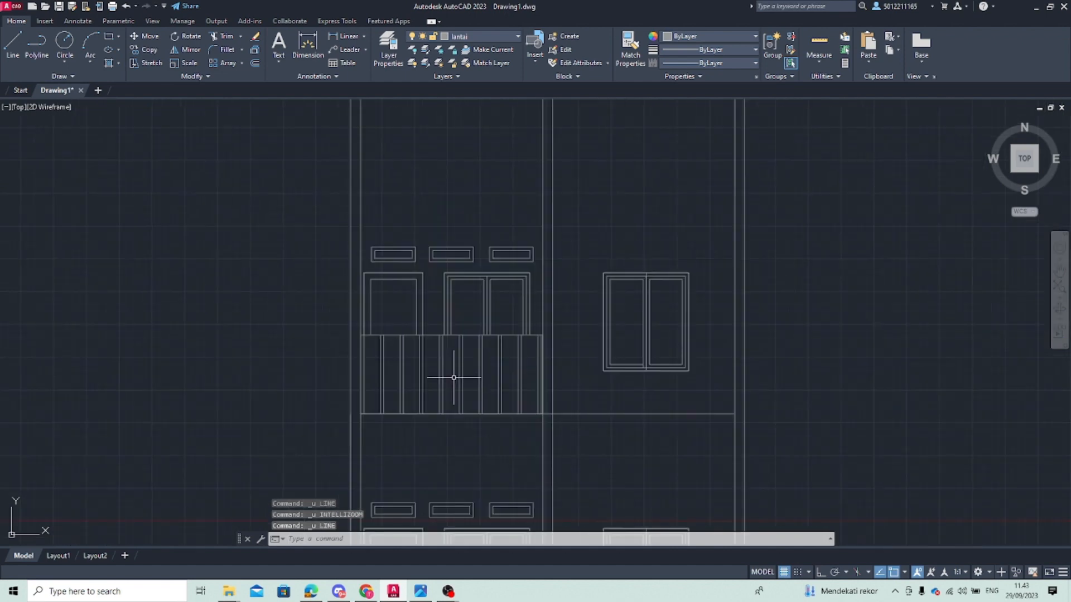
scroll(383, 417, down, 2)
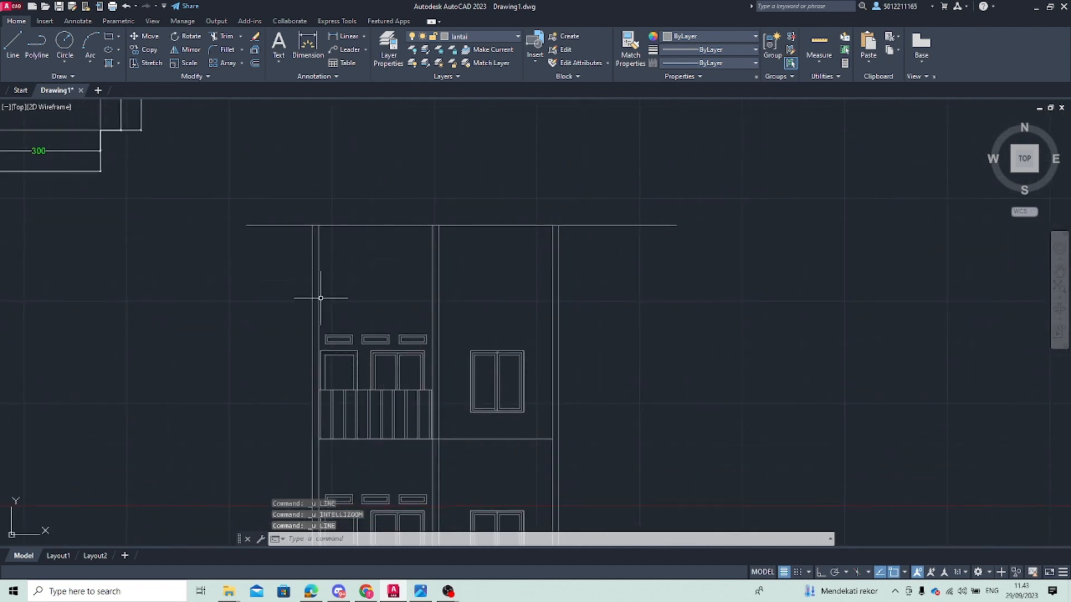
scroll(320, 298, up, 2)
scroll(415, 373, up, 1)
scroll(263, 258, down, 5)
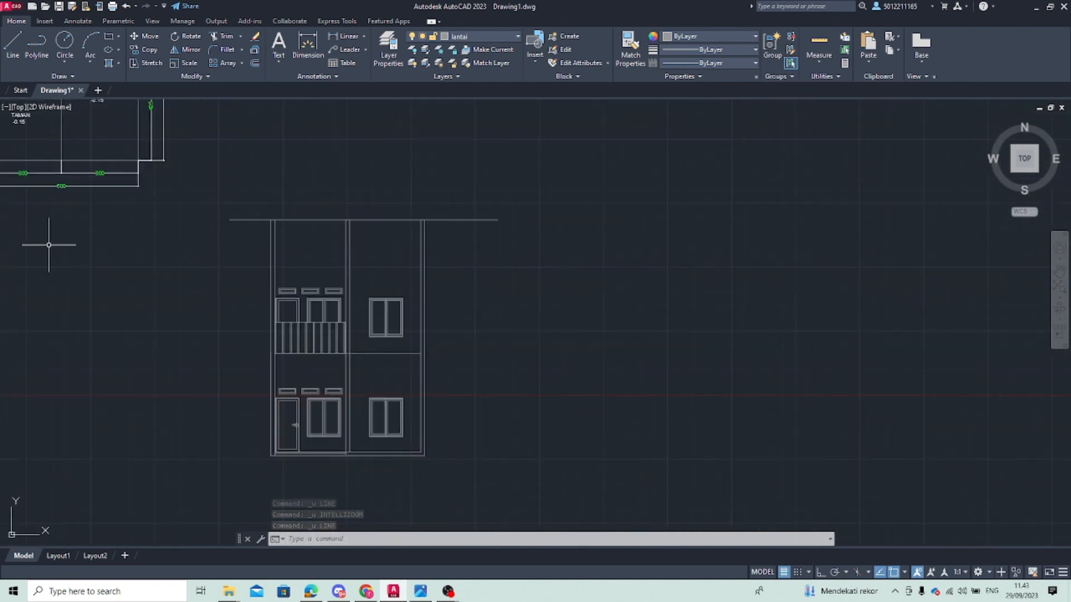
Draw a rectangle about 158 by 20 just above the upper-floor window on the right side of the elevation
middle_drag(152, 248, 490, 451)
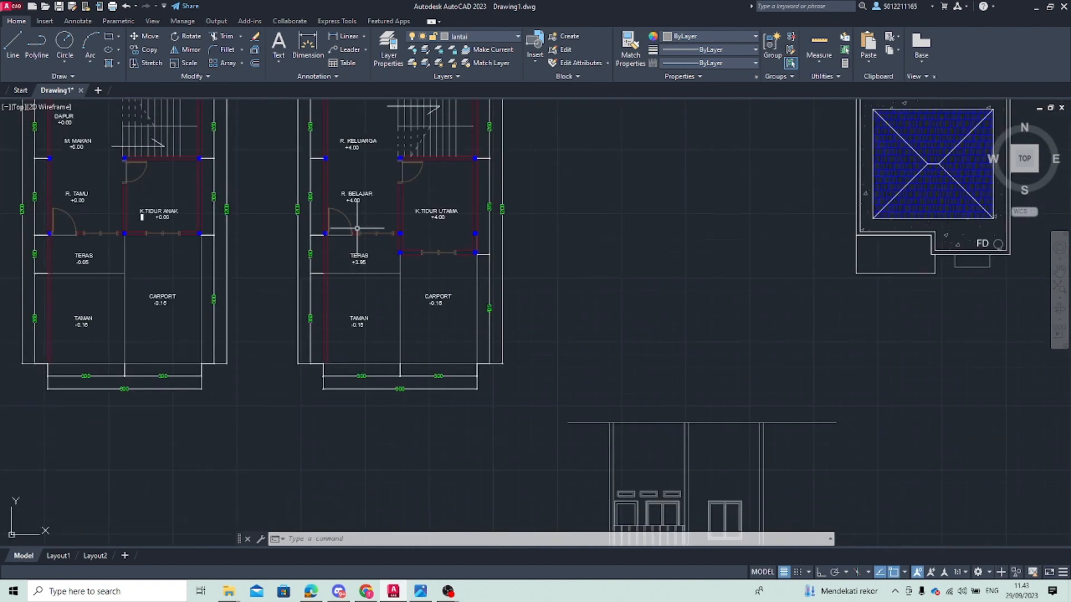
middle_drag(625, 382, 507, 316)
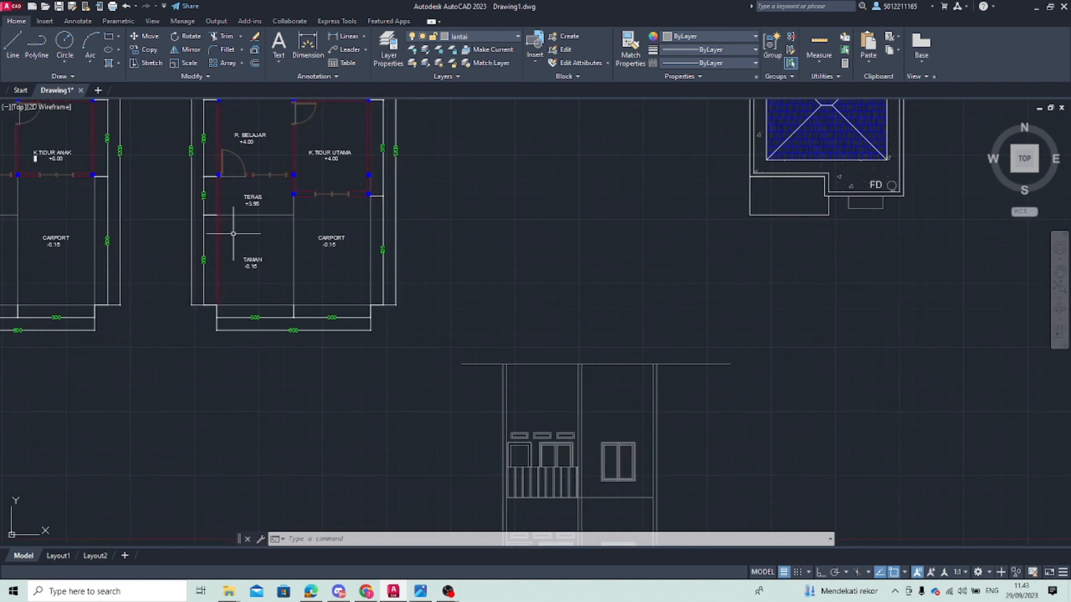
middle_drag(570, 427, 417, 356)
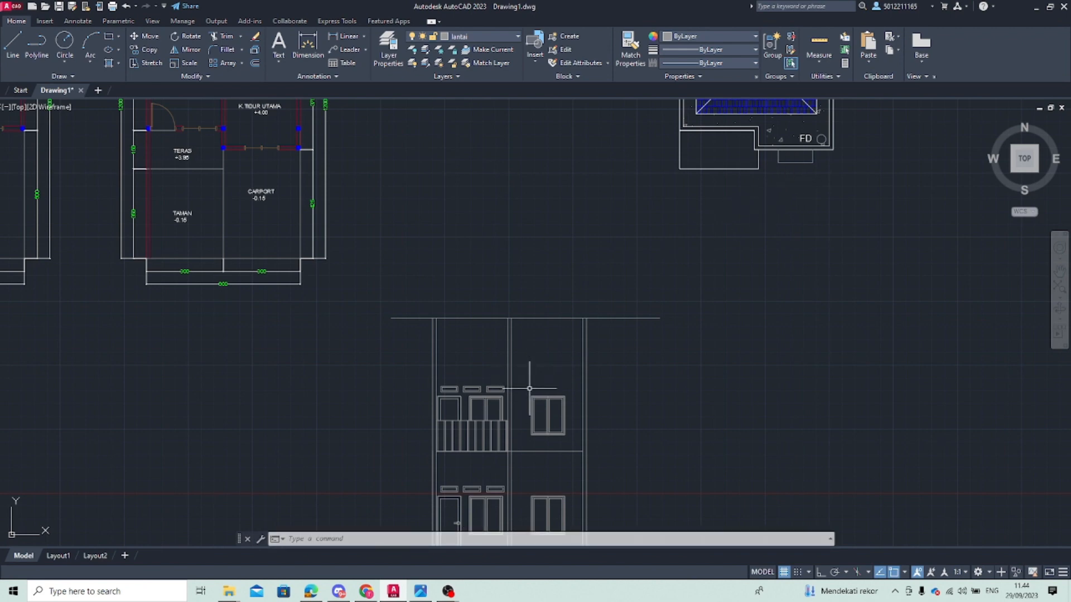
text(CT)
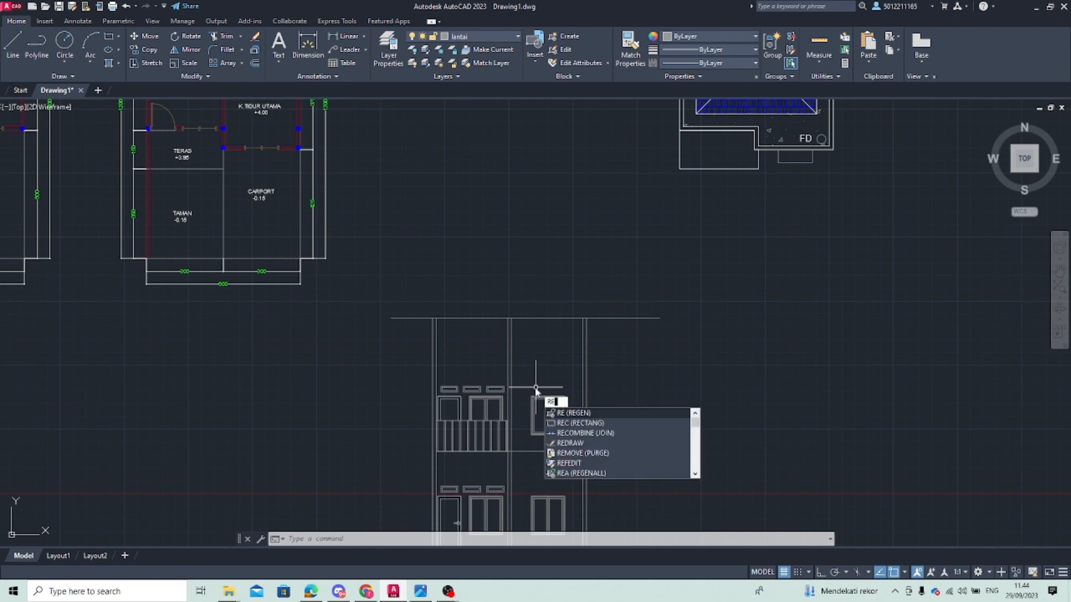
key(Return)
scroll(533, 389, up, 4)
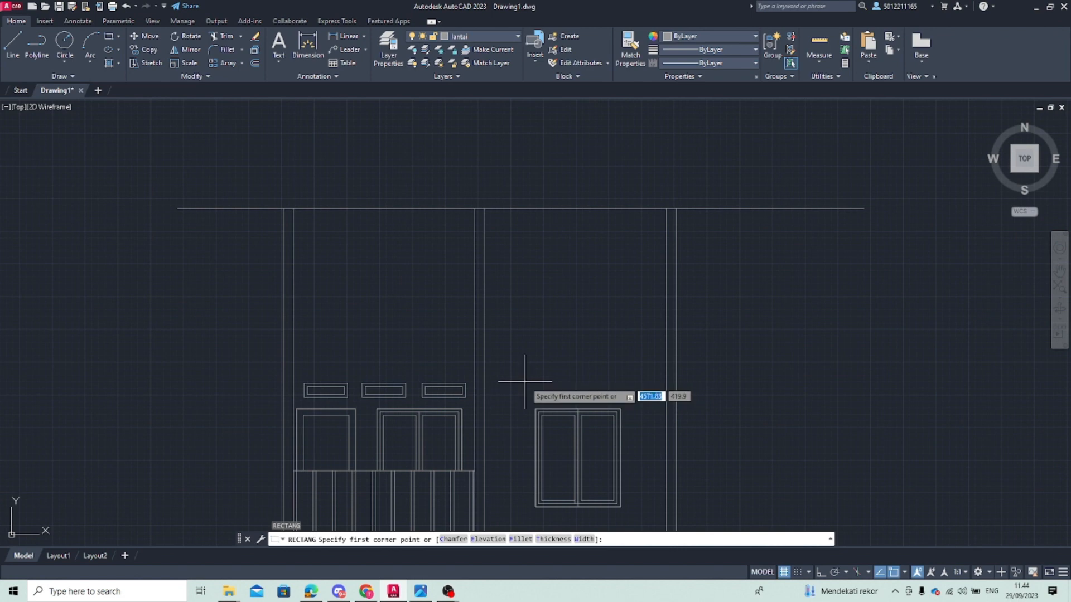
click(526, 384)
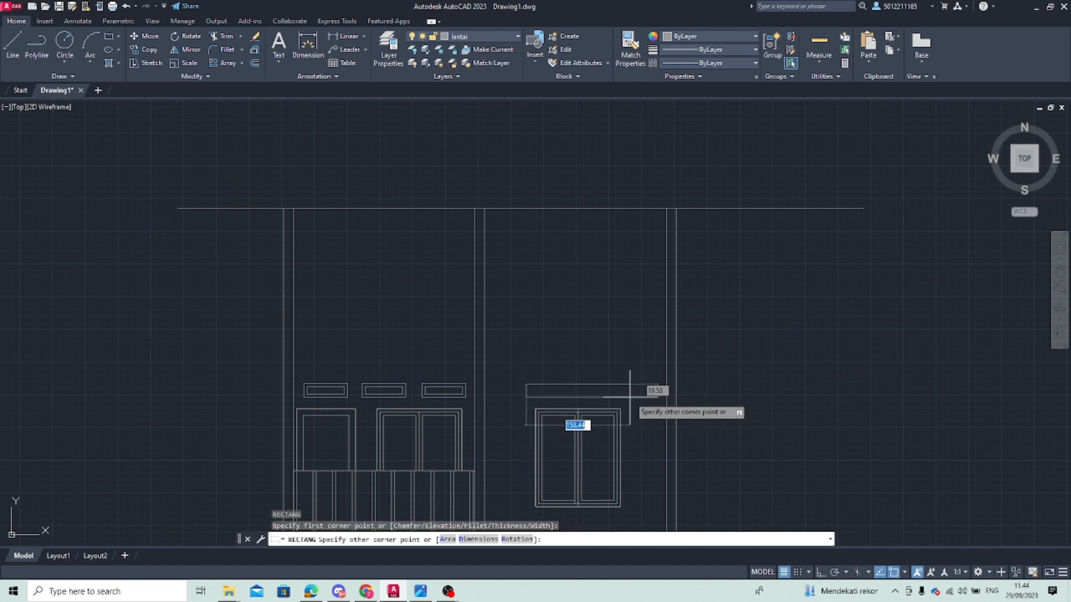
key(Escape)
scroll(558, 362, down, 3)
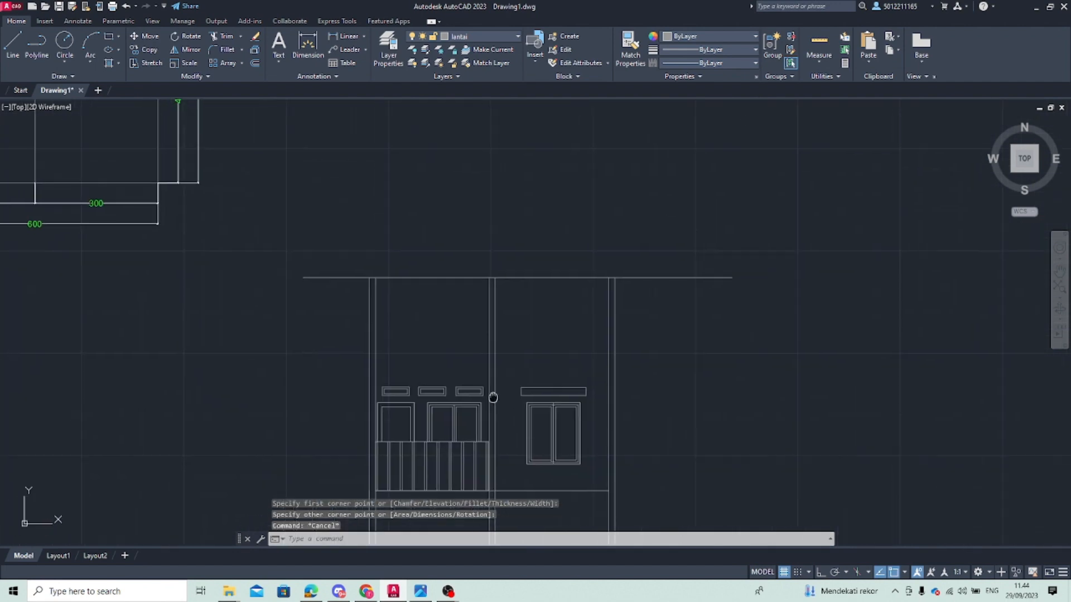
middle_drag(393, 386, 409, 322)
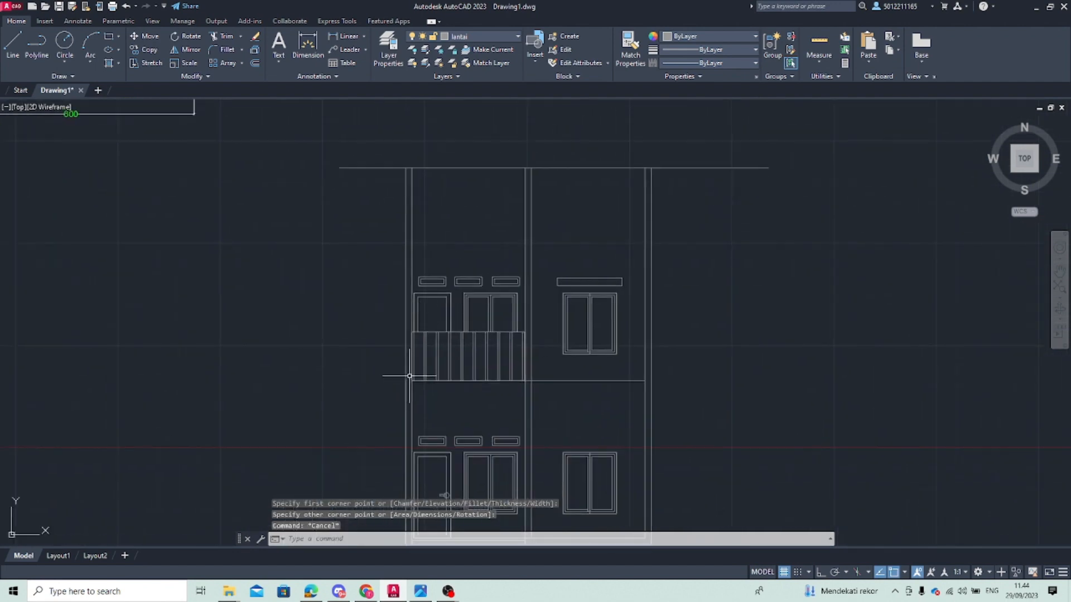
text(l)
key(Return)
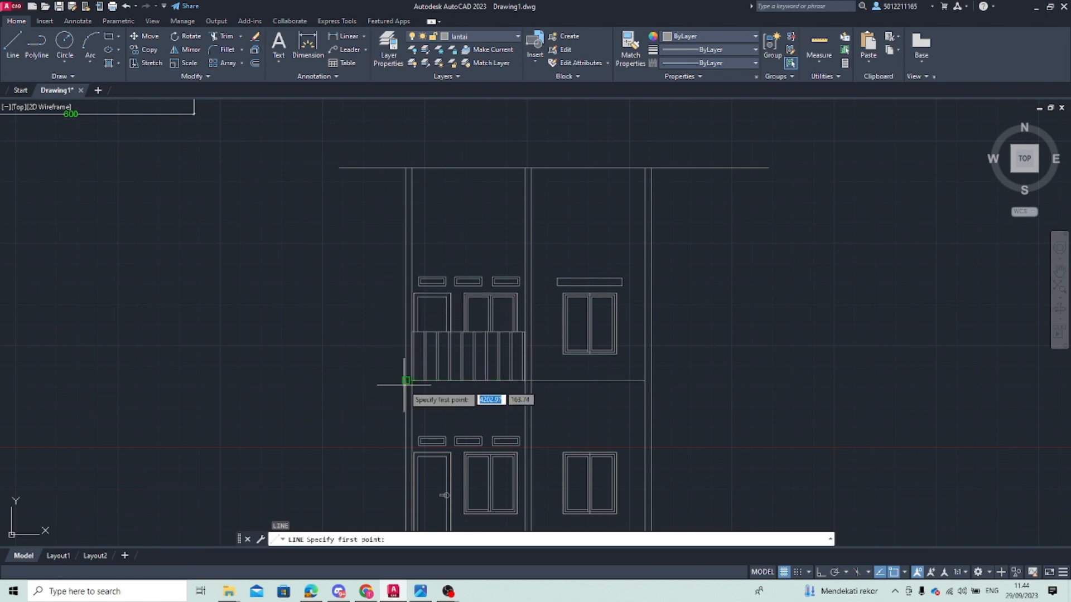
click(406, 381)
key(Escape)
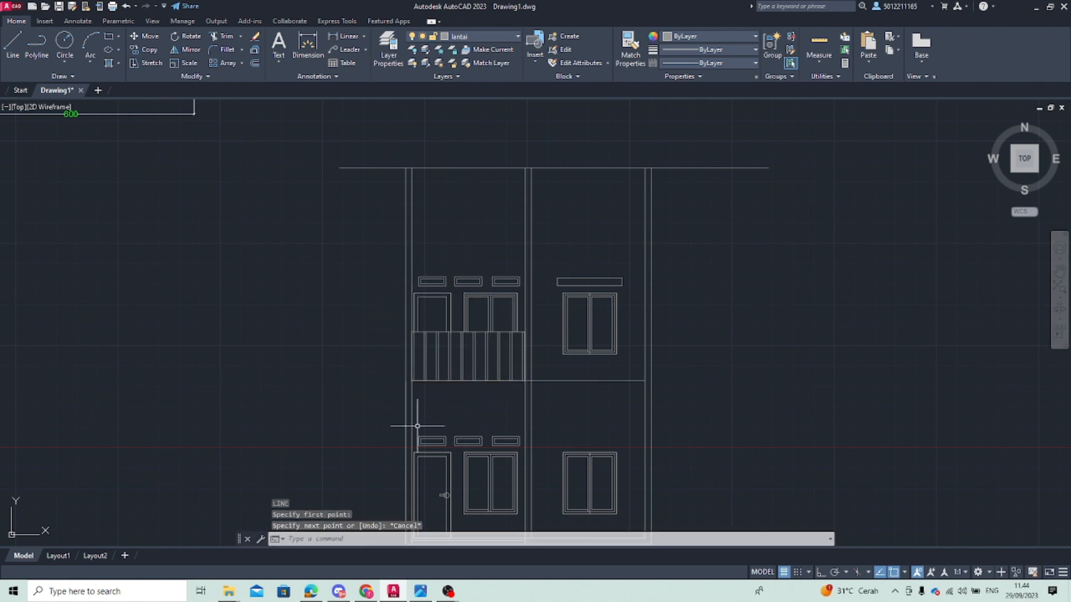
text(k)
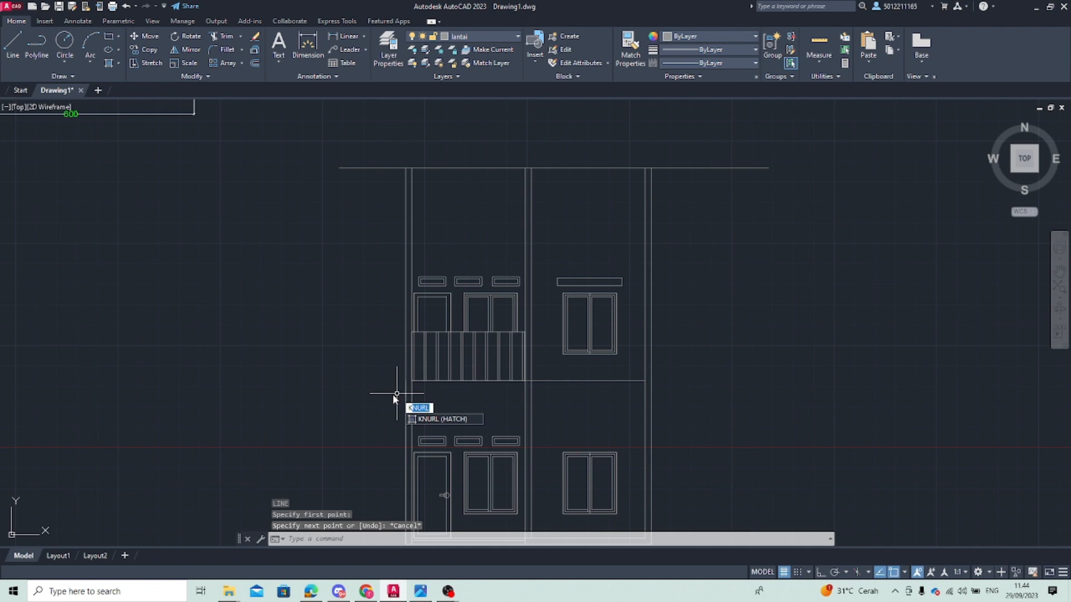
key(BackSpace)
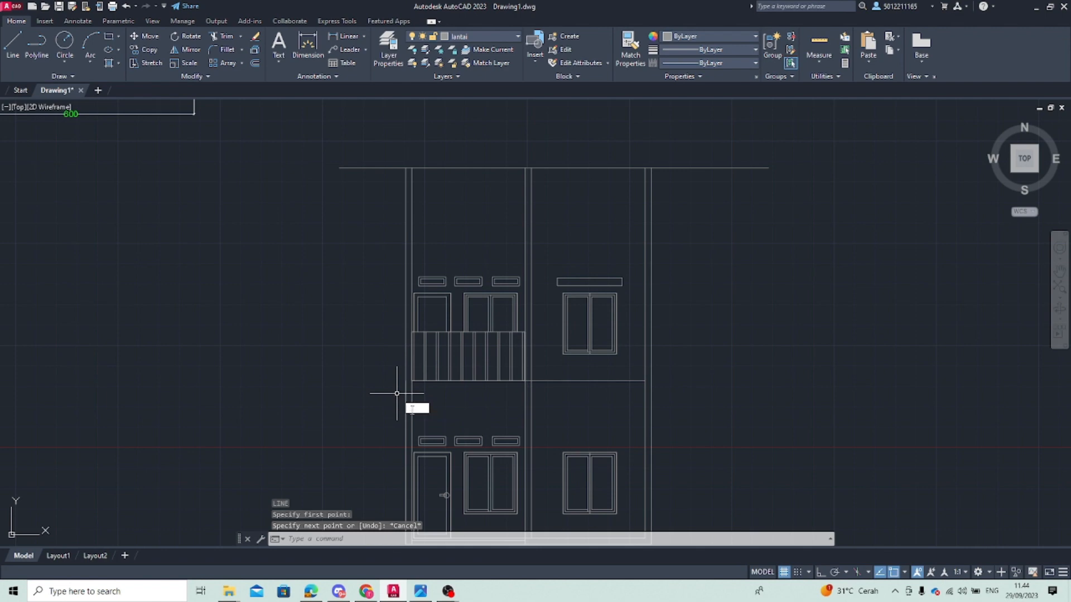
key(Escape)
Draw a line 400 straight up from the upper floor level at the outer left wall, continuing horizontally to the outer right wall
text(l)
key(Return)
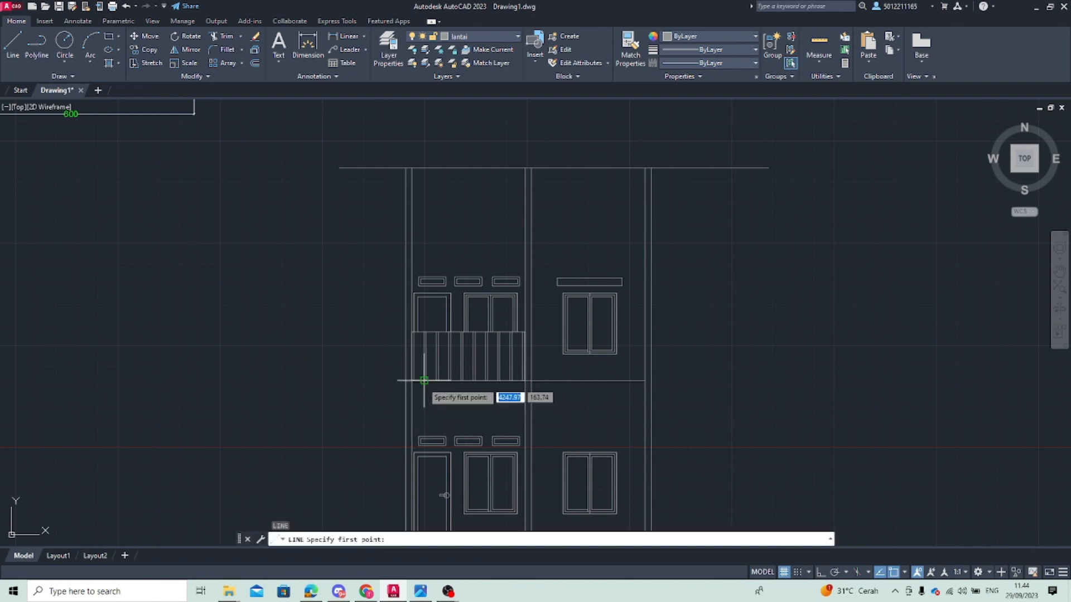
click(405, 381)
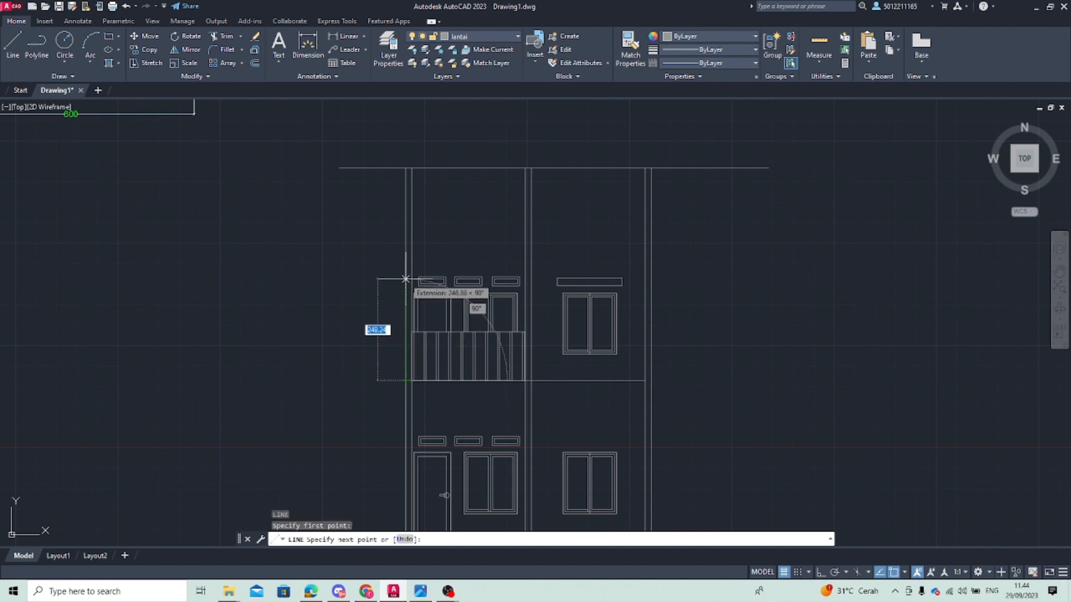
text(4)
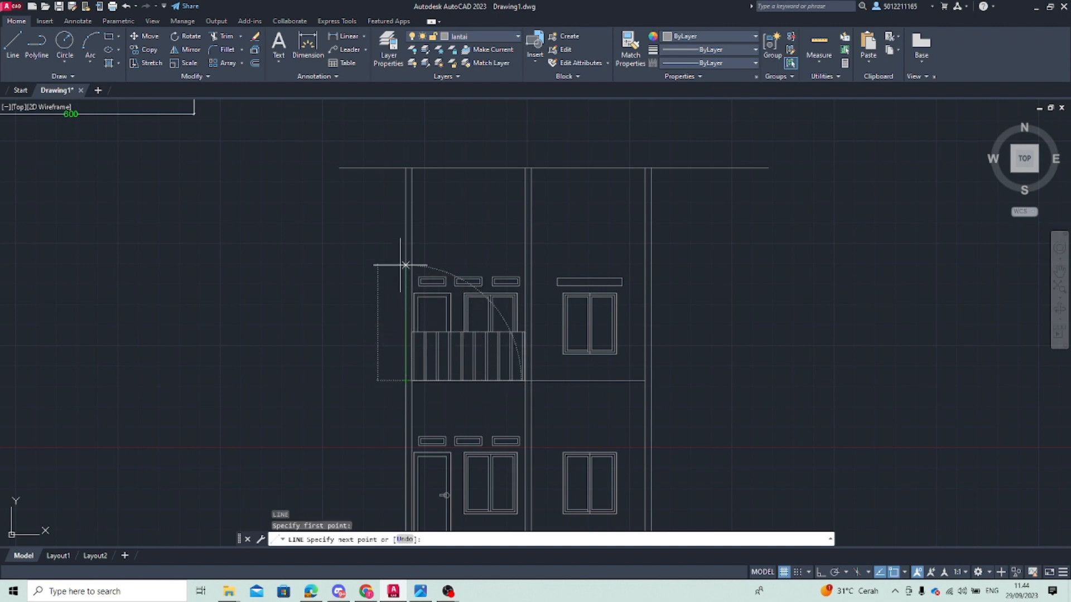
text(00)
key(Return)
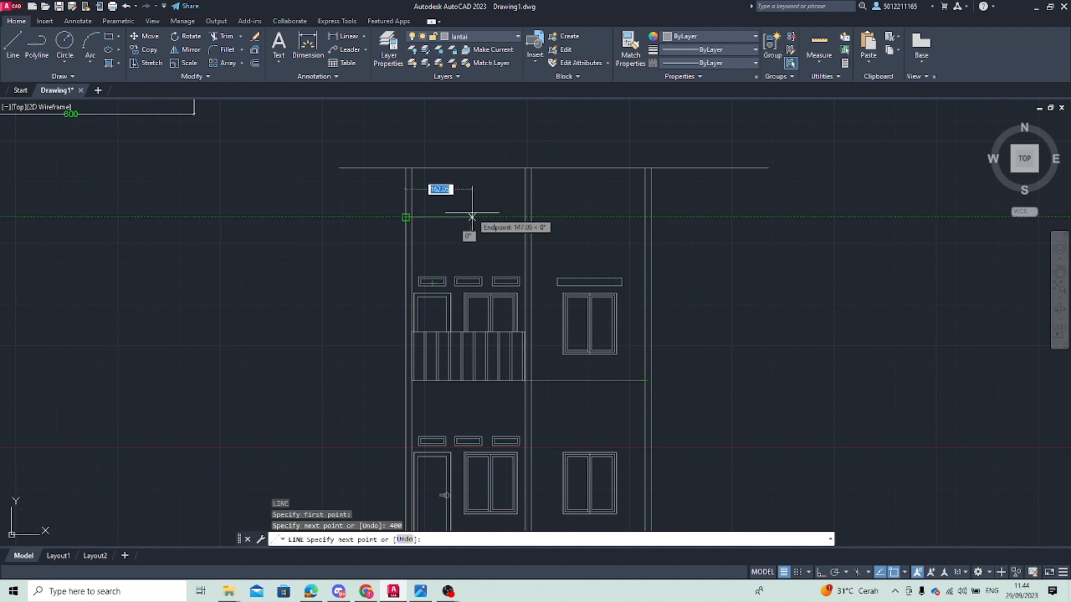
click(651, 217)
key(Escape)
Trim all the vertical wall lines that extend above the upper storey's new horizontal top line
scroll(393, 226, down, 4)
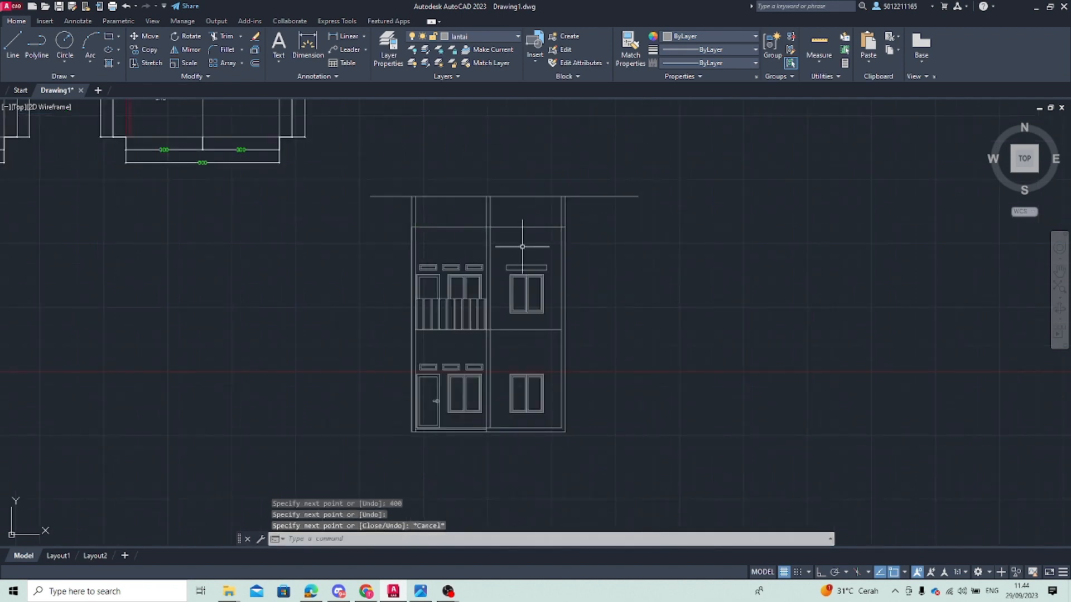
scroll(360, 208, up, 2)
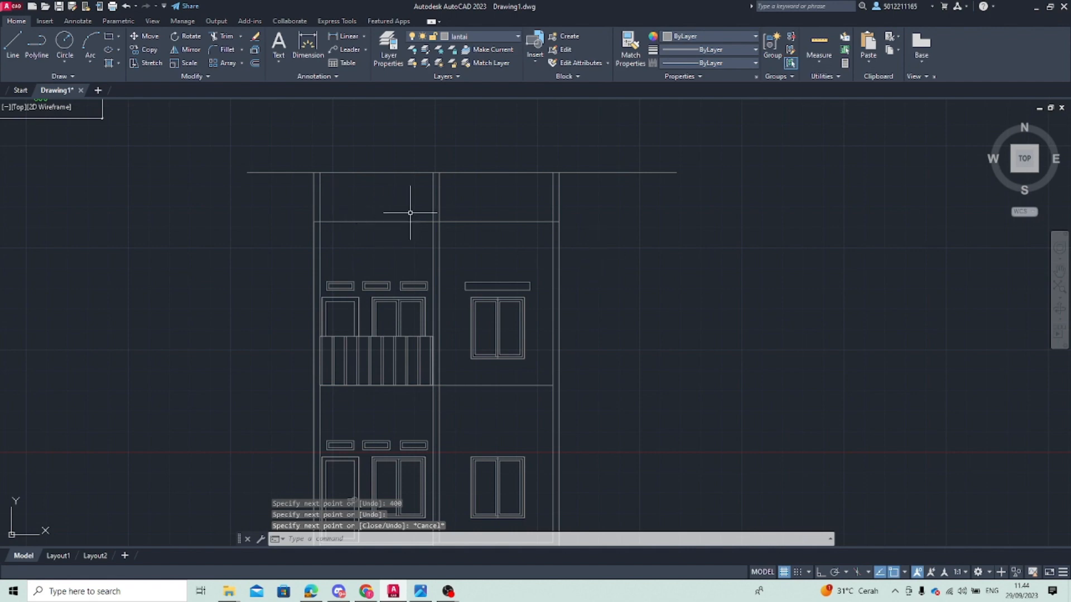
text(tr)
key(space)
drag(257, 179, 739, 200)
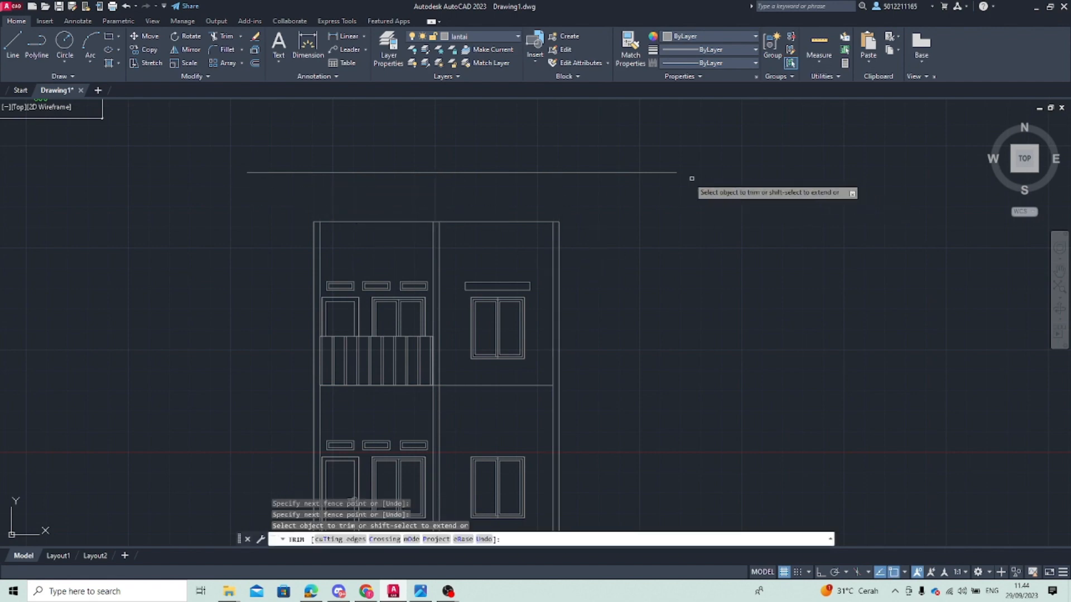
Remove the leftover horizontal line above the facade elevation with Trim
click(646, 173)
key(Escape)
scroll(462, 196, down, 4)
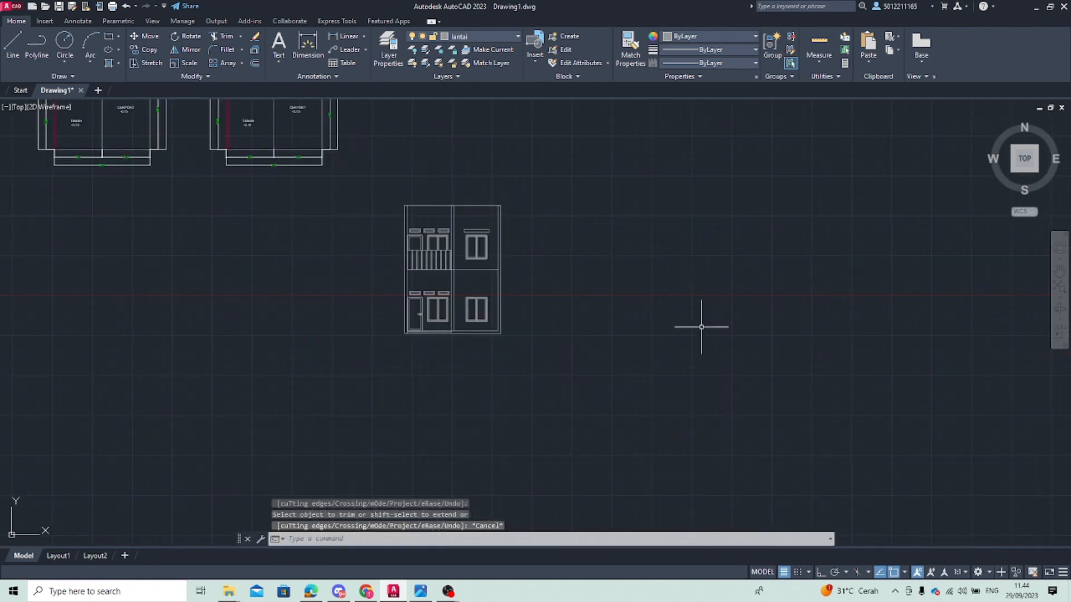
Examine the top of the facade elevation against the neighbouring floor plans and the roof plan
middle_drag(701, 327, 560, 341)
middle_drag(263, 334, 436, 395)
middle_drag(527, 332, 411, 327)
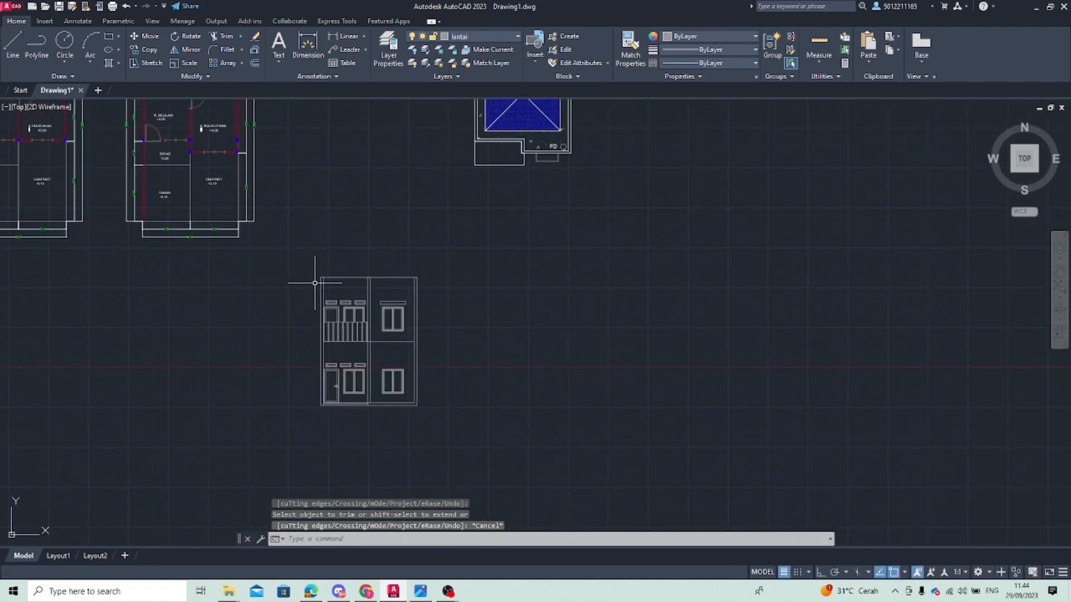
middle_drag(270, 237, 341, 384)
middle_drag(429, 406, 360, 308)
scroll(347, 299, up, 2)
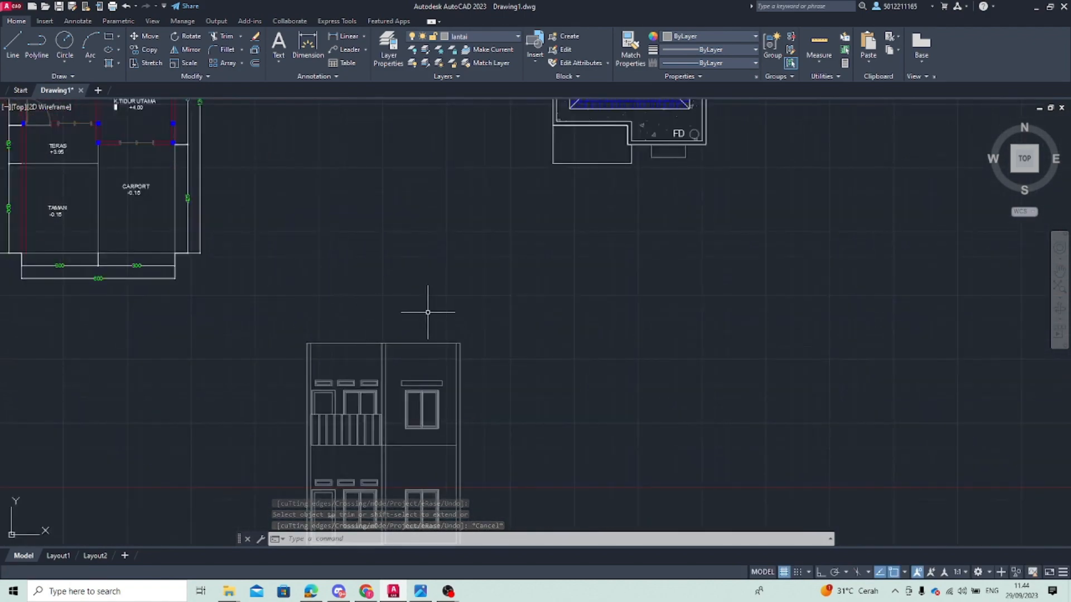
middle_drag(359, 391, 329, 329)
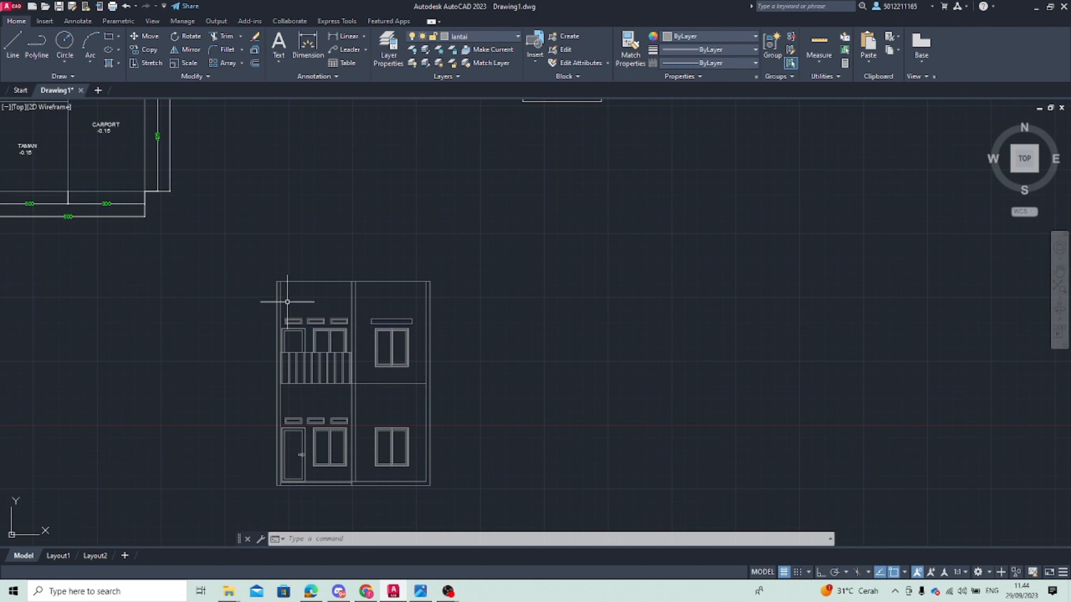
middle_drag(287, 286, 237, 310)
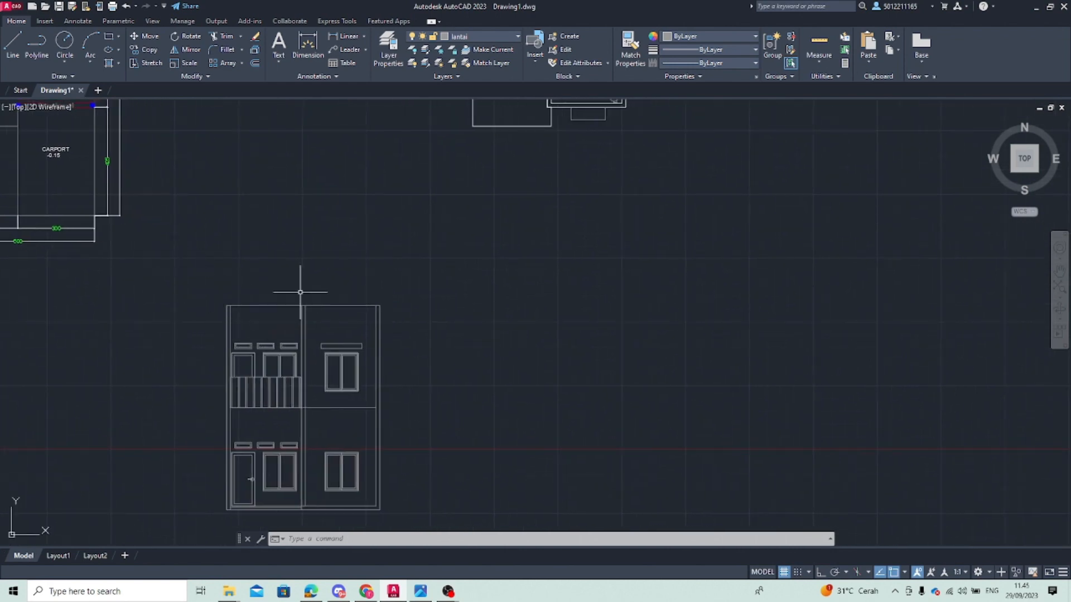
middle_drag(459, 232, 397, 349)
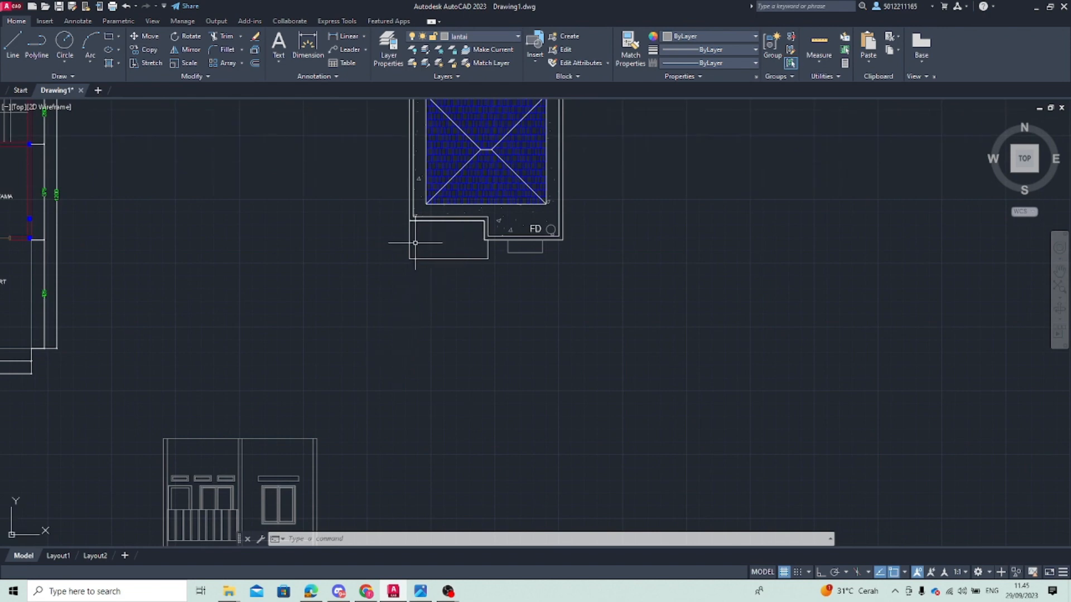
middle_drag(256, 398, 375, 347)
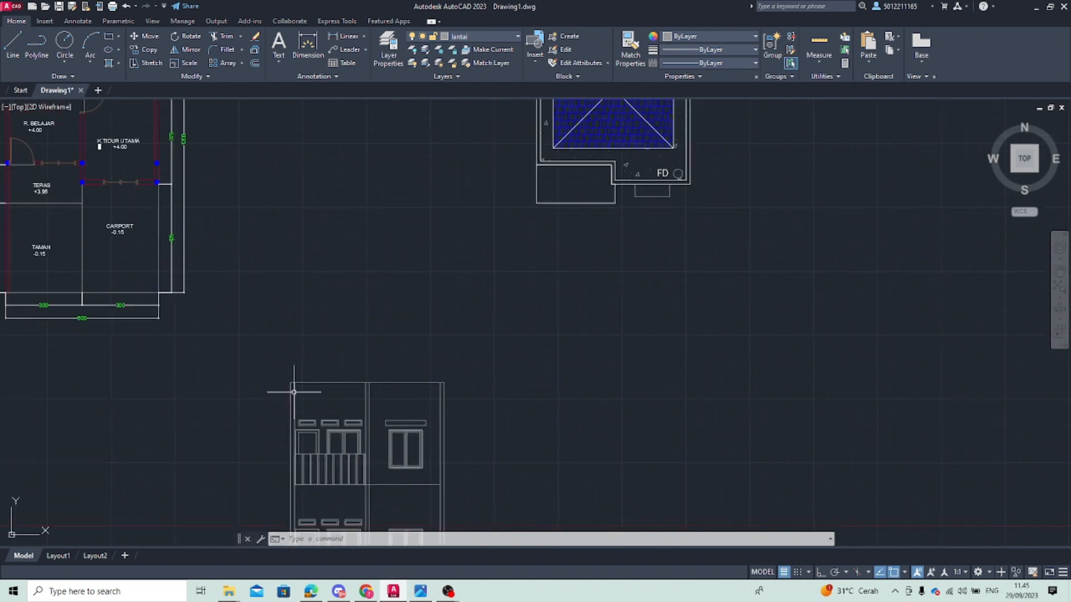
click(314, 383)
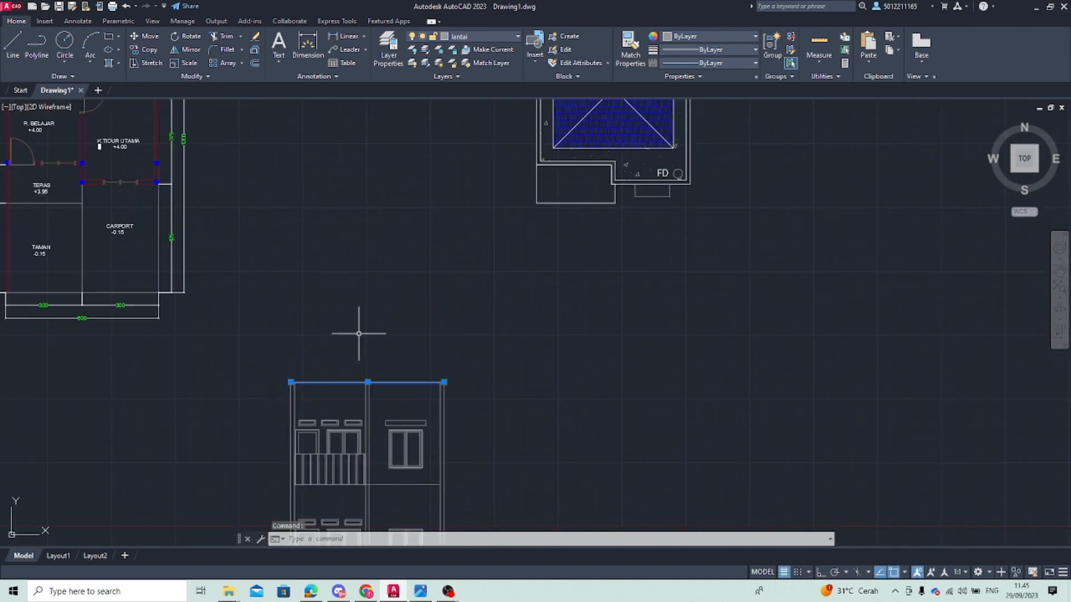
key(Return)
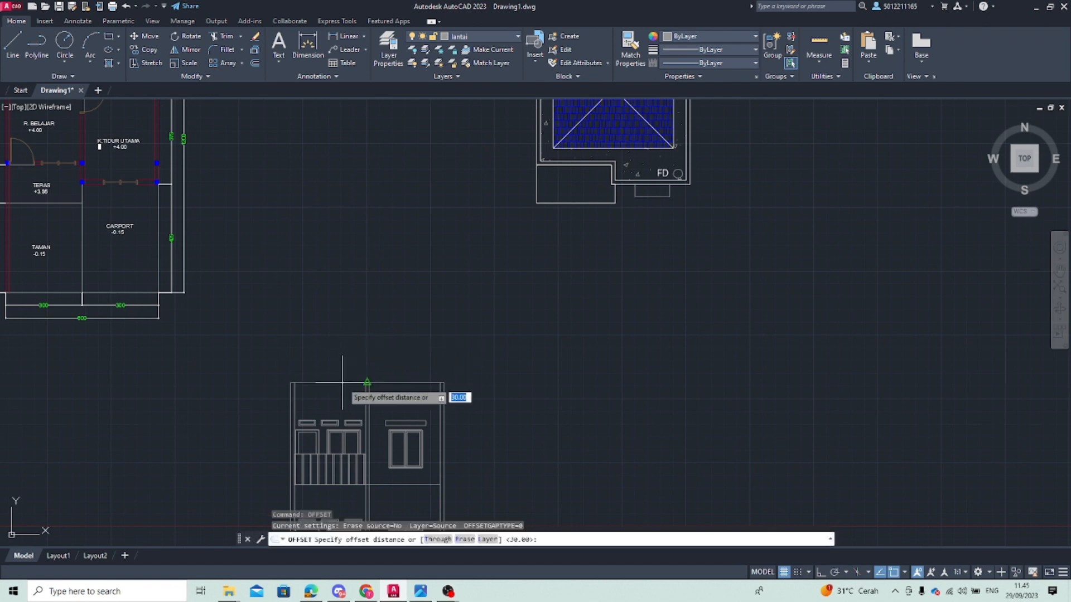
middle_drag(532, 202, 466, 306)
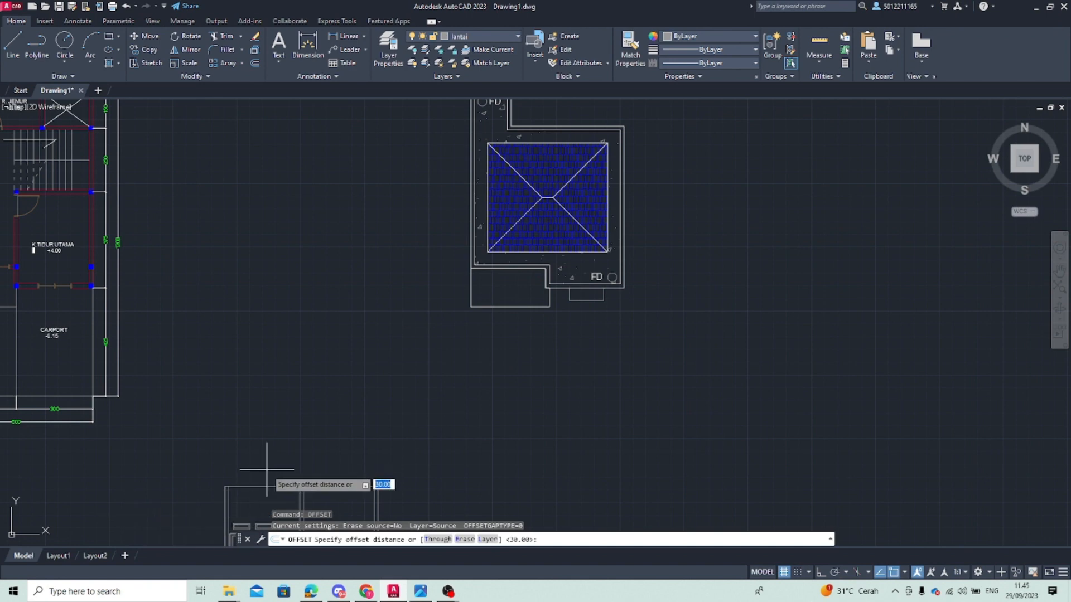
scroll(260, 483, up, 5)
scroll(260, 483, down, 5)
click(261, 418)
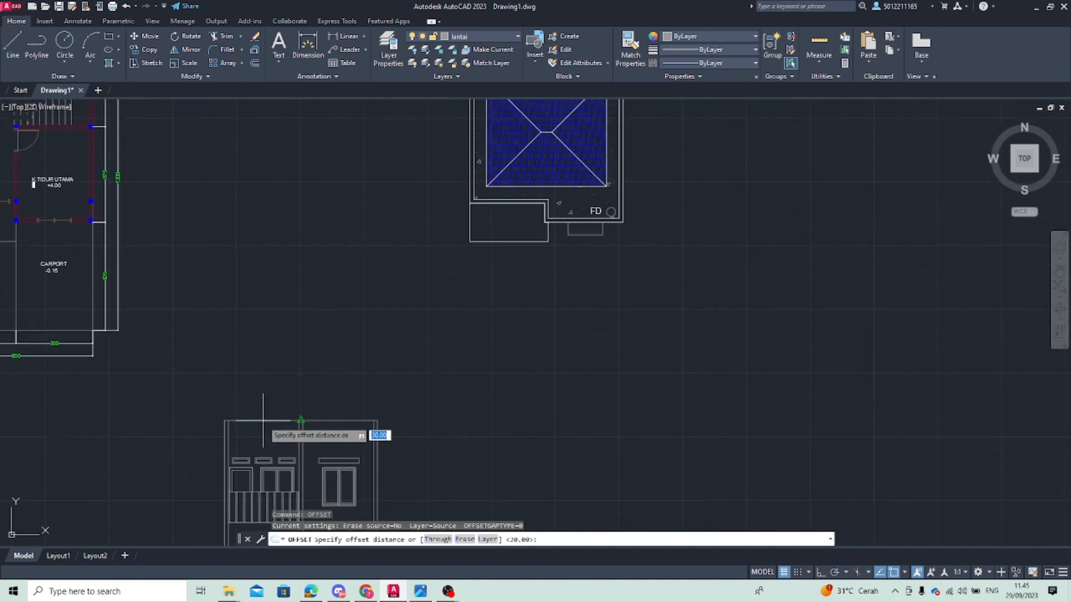
key(Escape)
Offset the facade's top horizontal line upward by 15
click(270, 419)
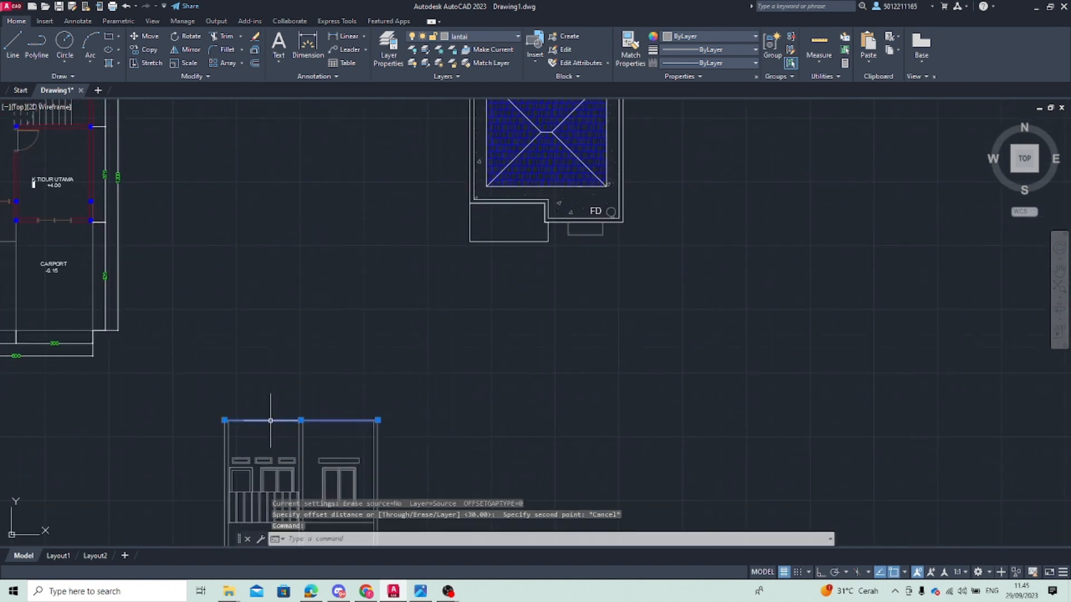
text(O)
key(Return)
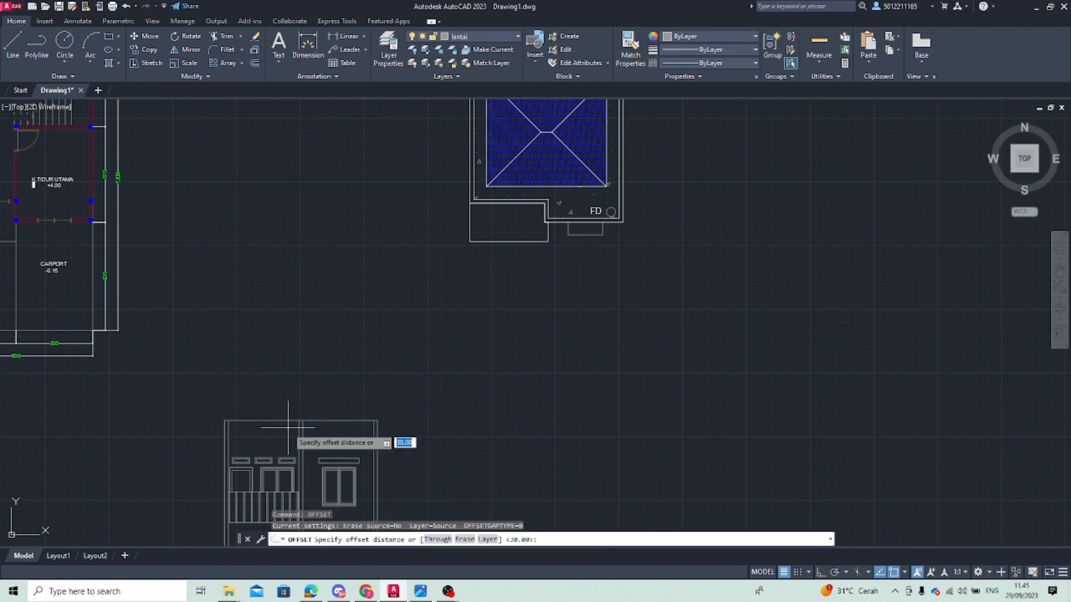
text(15)
key(Return)
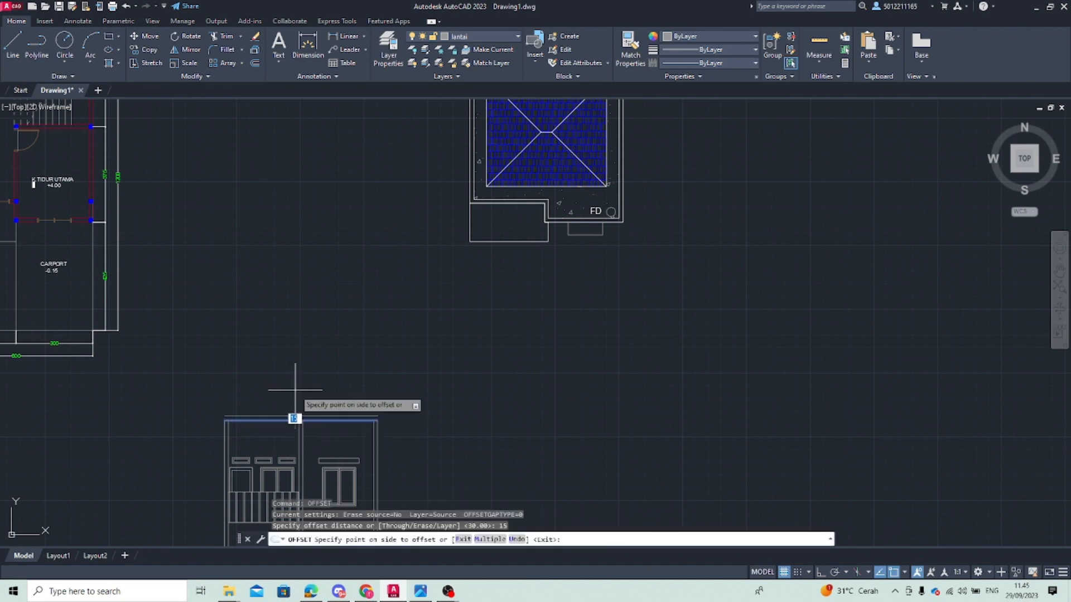
click(295, 390)
key(Escape)
Try to stretch the top end of the facade's inner left wall line to the new upper line, and undo it
scroll(250, 444, up, 4)
click(200, 392)
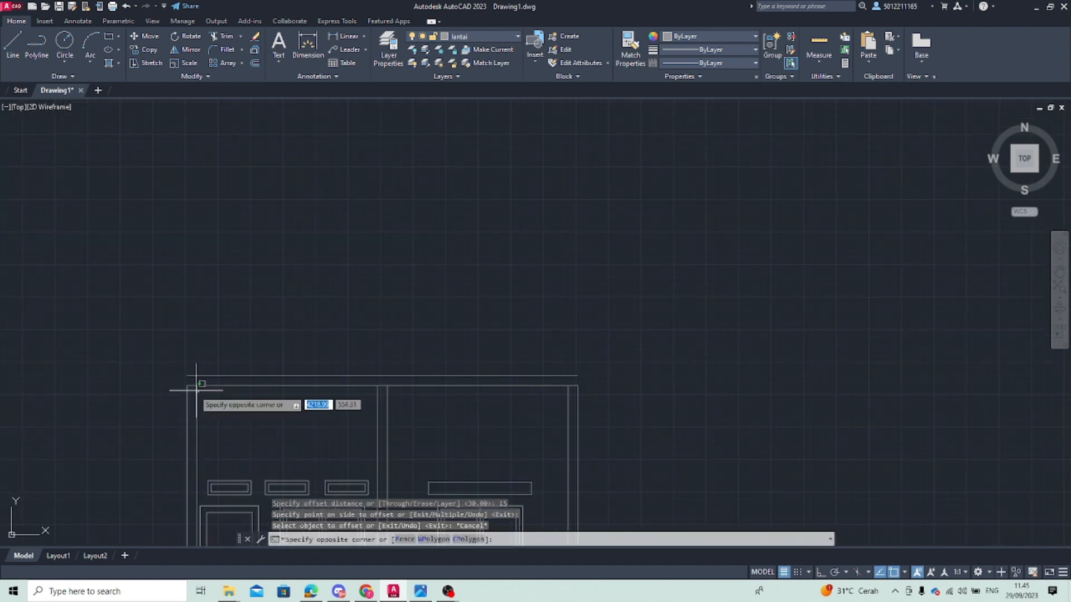
key(Escape)
click(195, 385)
click(197, 388)
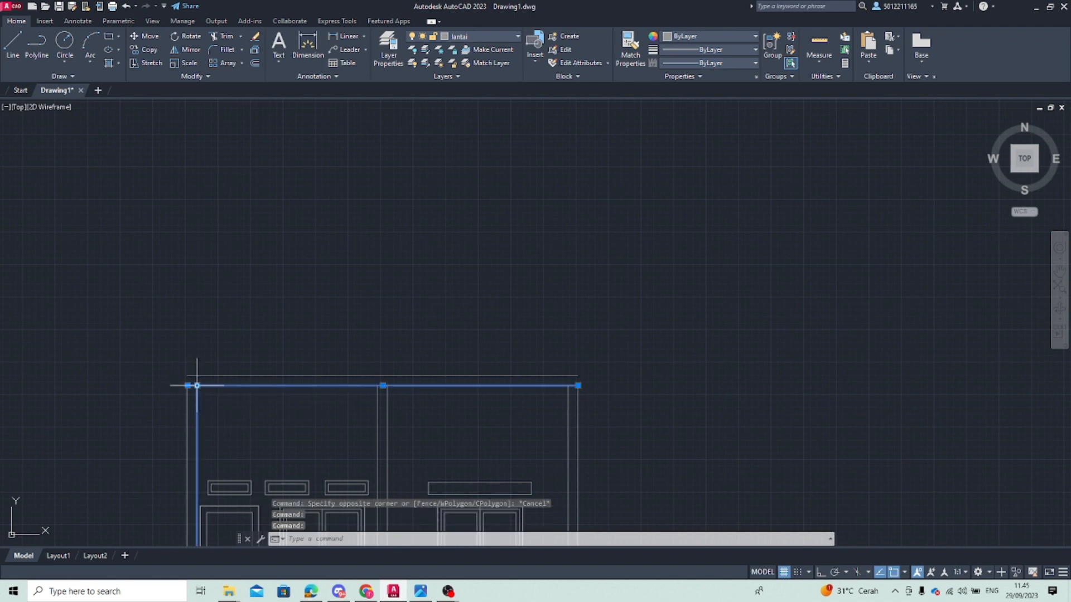
click(197, 386)
click(197, 376)
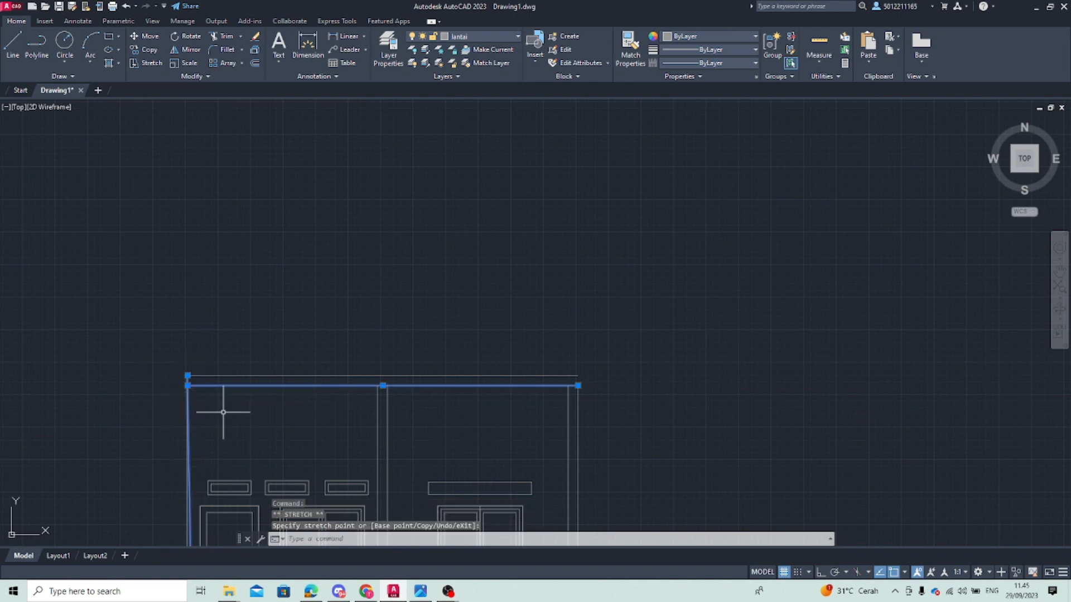
scroll(223, 413, down, 2)
key(ctrl+z)
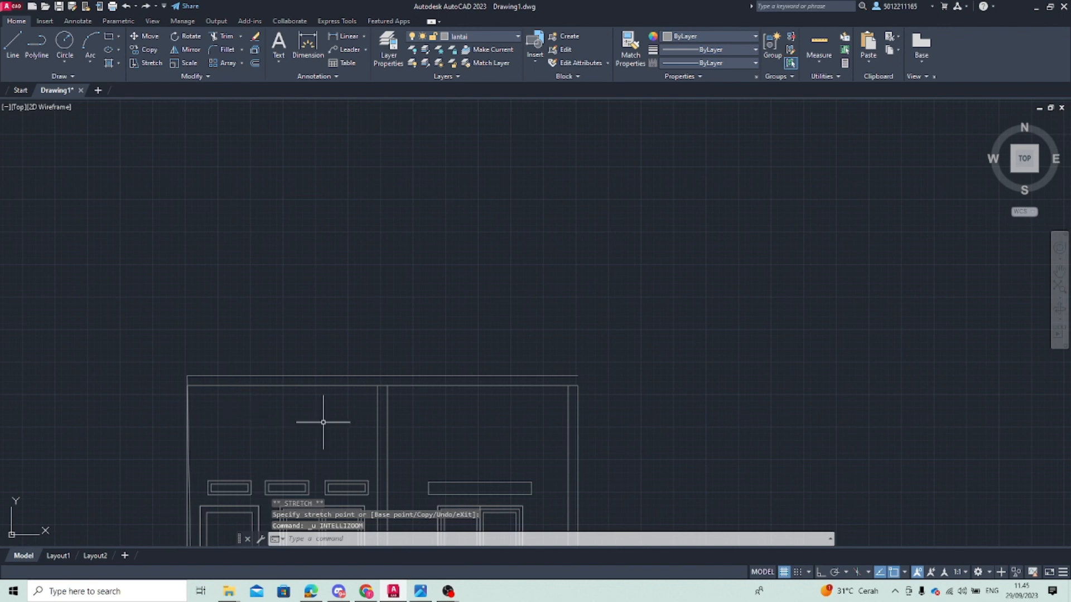
key(ctrl+z)
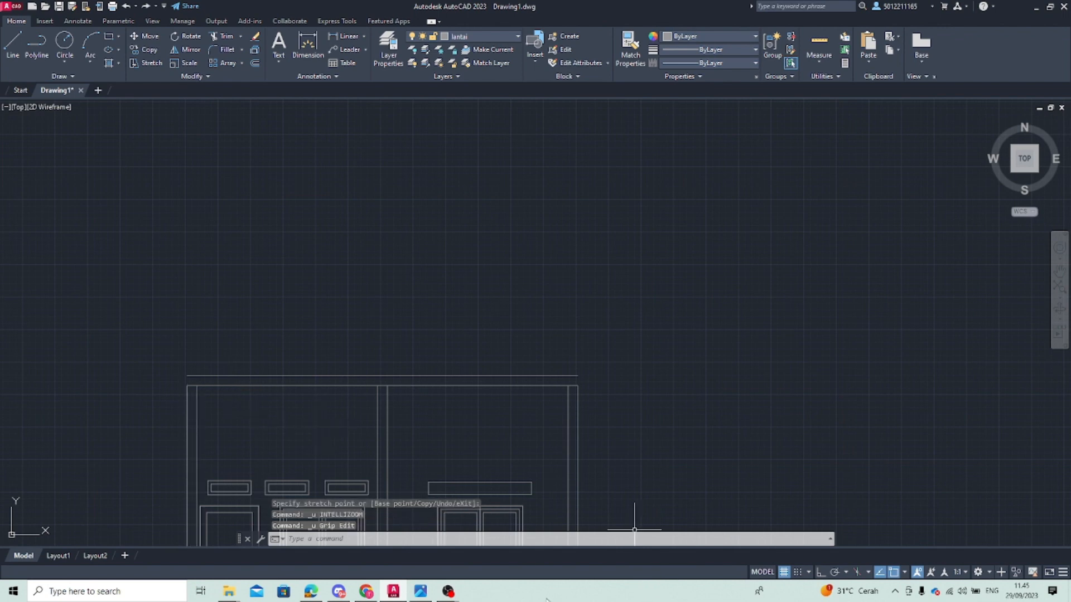
Turn on Ortho mode and stretch the inner left wall line's top end vertically past the new upper line
key(F8)
click(198, 397)
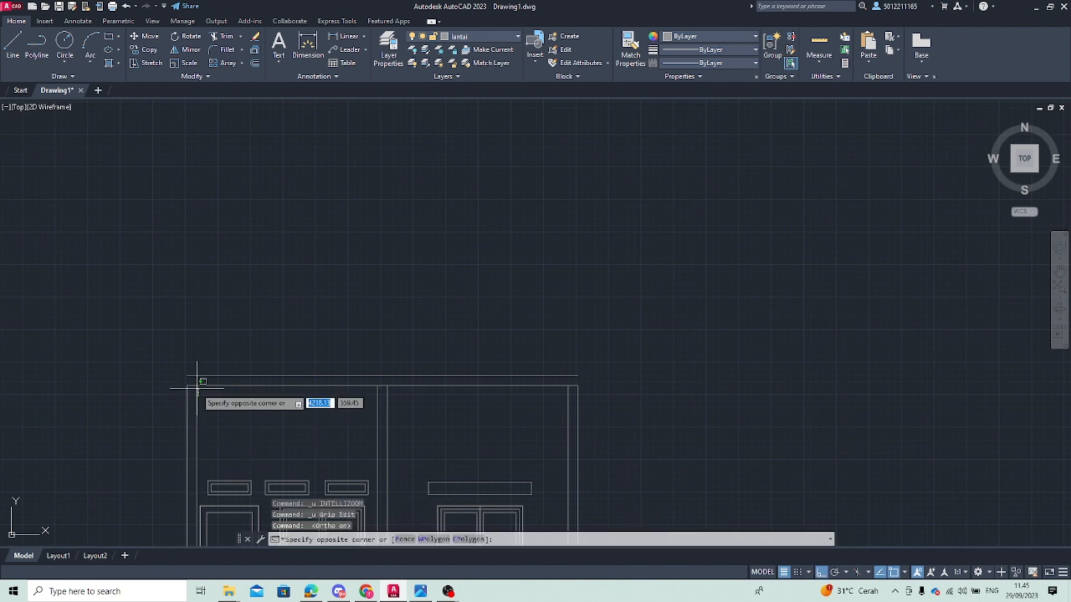
click(191, 383)
click(197, 374)
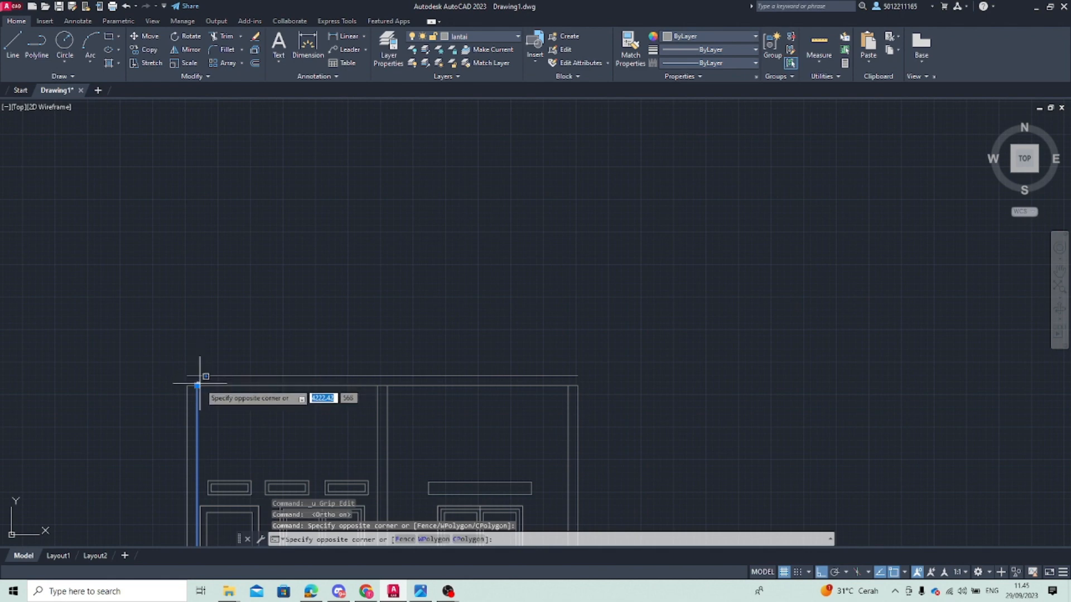
click(197, 385)
key(Escape)
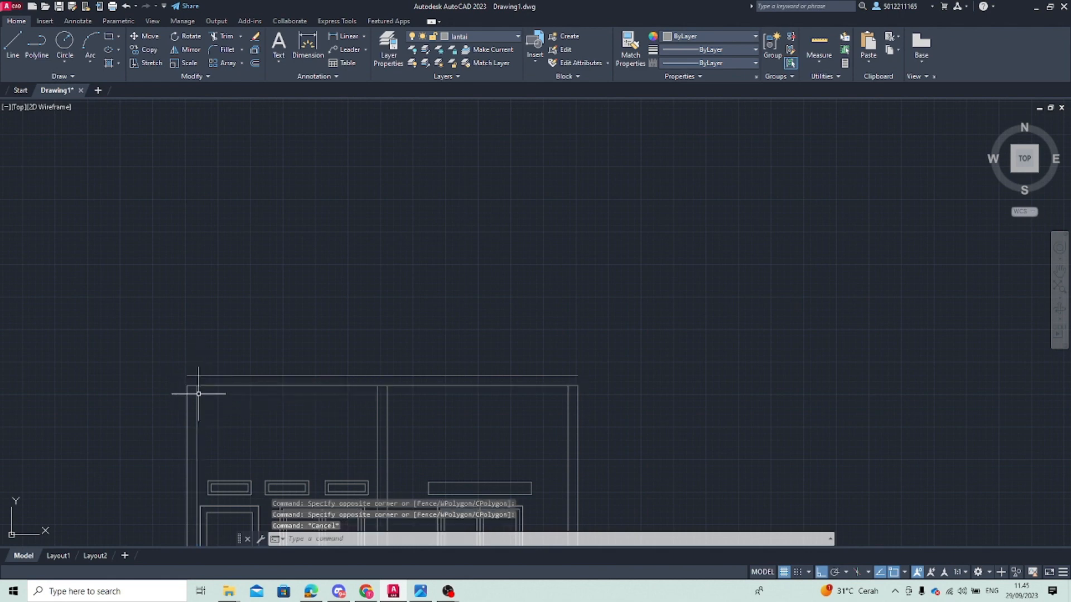
click(197, 393)
scroll(222, 399, up, 4)
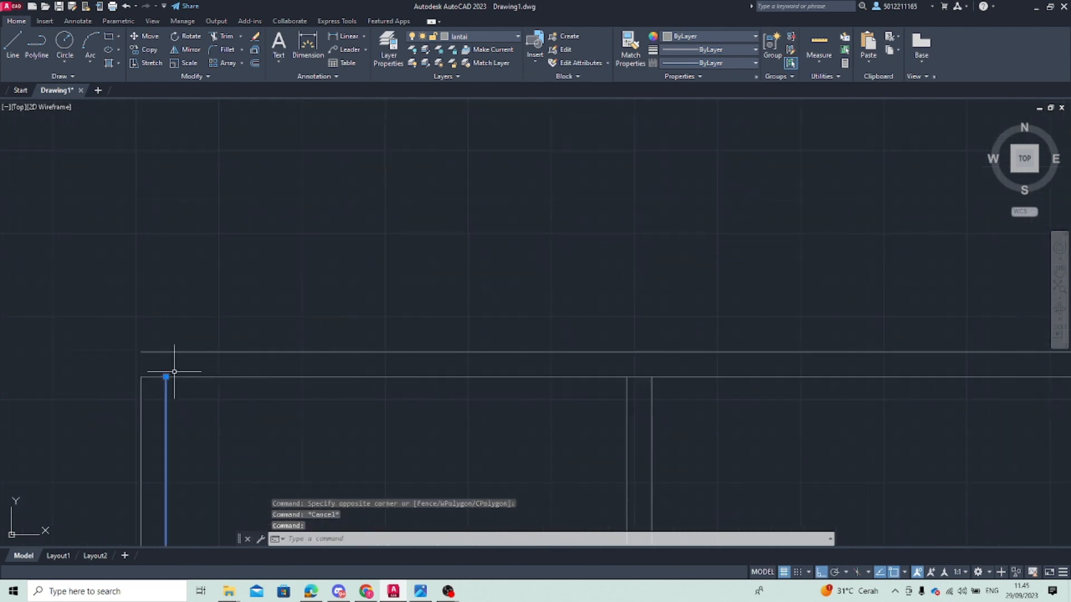
click(166, 376)
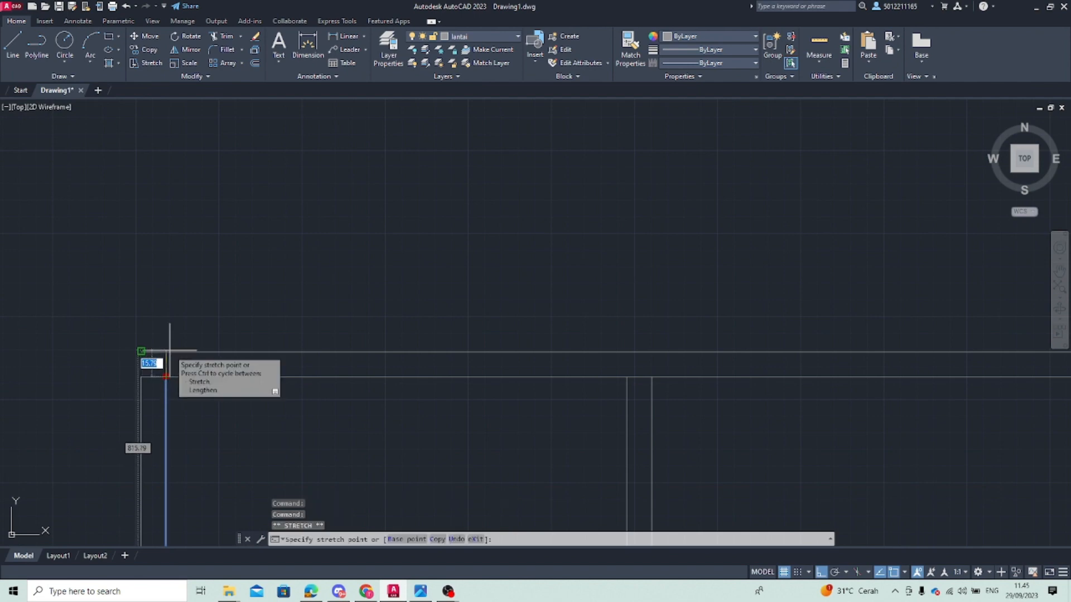
click(179, 330)
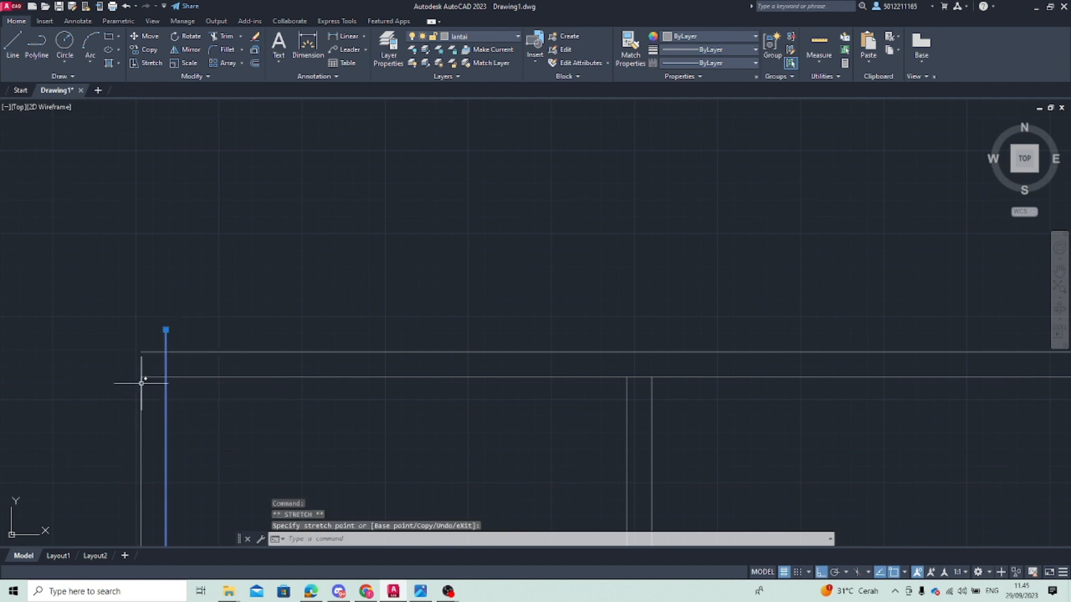
Return the inner left wall line's end to the lower top line and extend the outer left wall line to the upper one
click(142, 382)
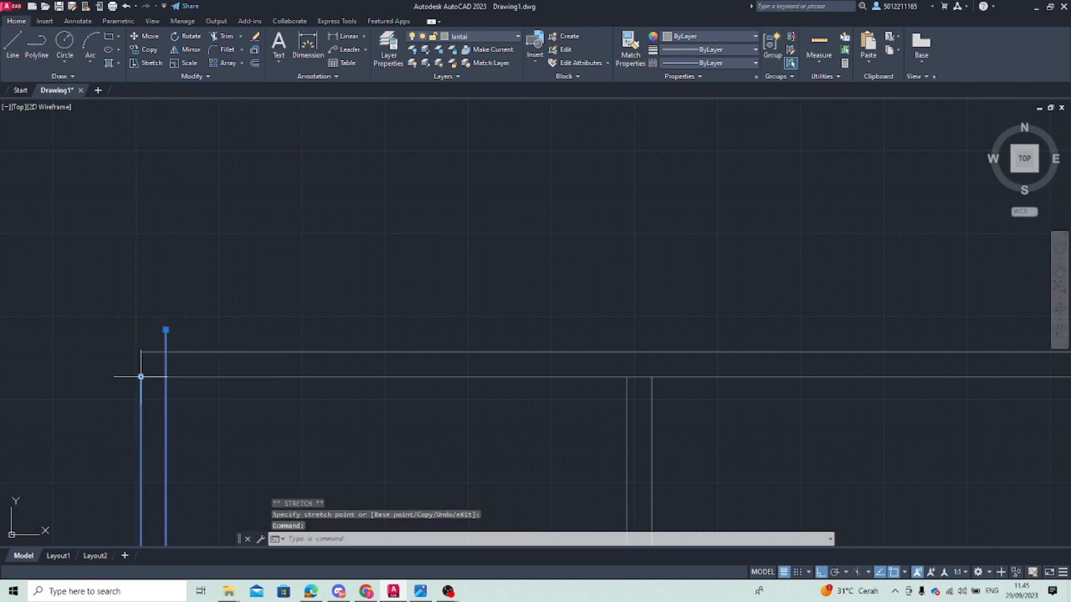
click(167, 331)
click(166, 377)
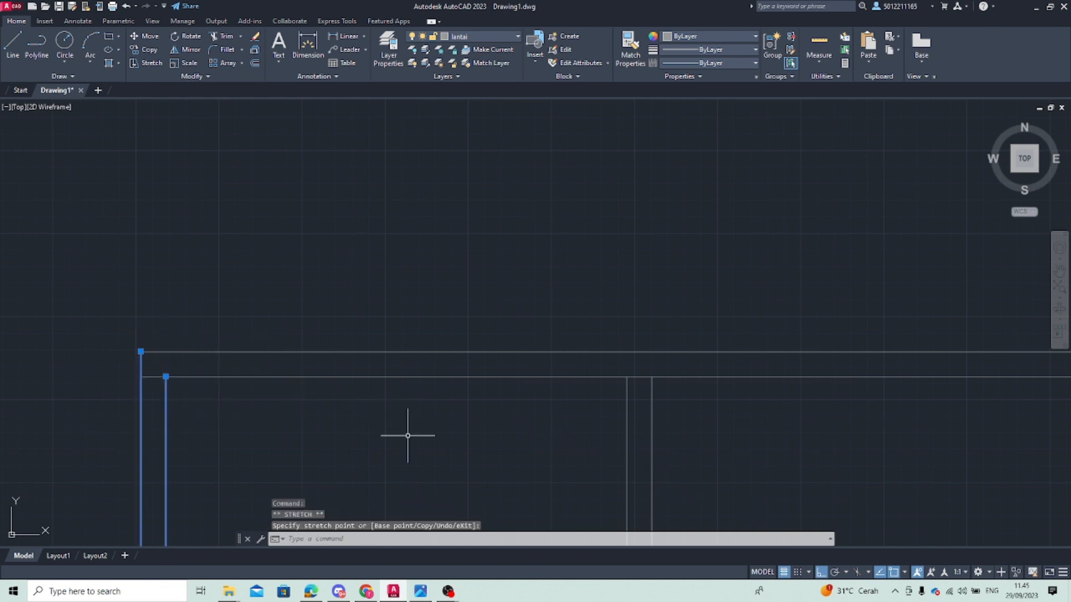
key(Escape)
Stretch the facade's outer right wall line up to the end of the new upper horizontal line
scroll(194, 353, down, 2)
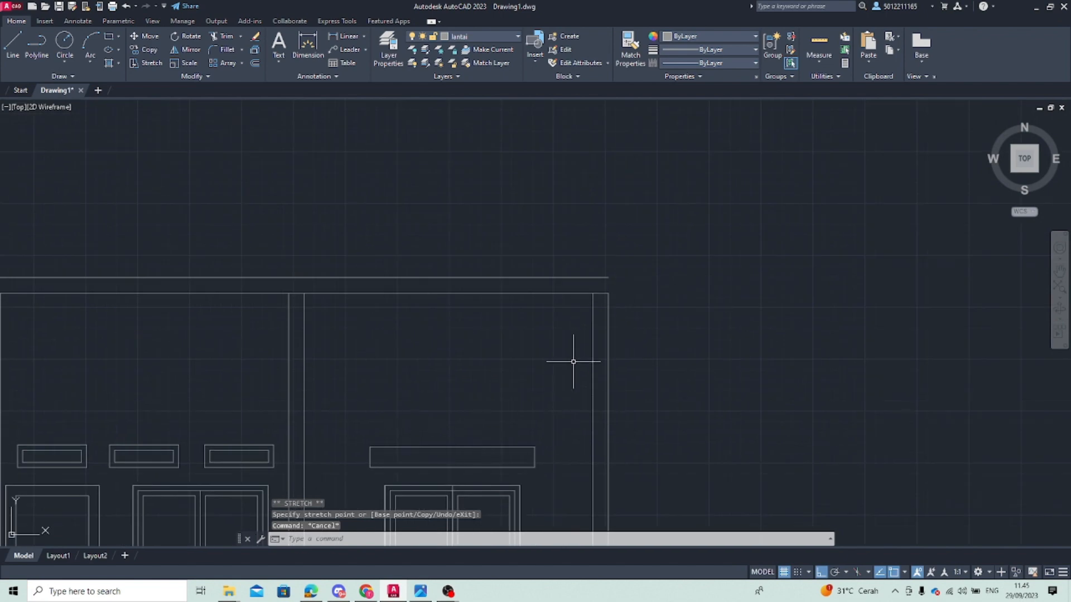
click(608, 309)
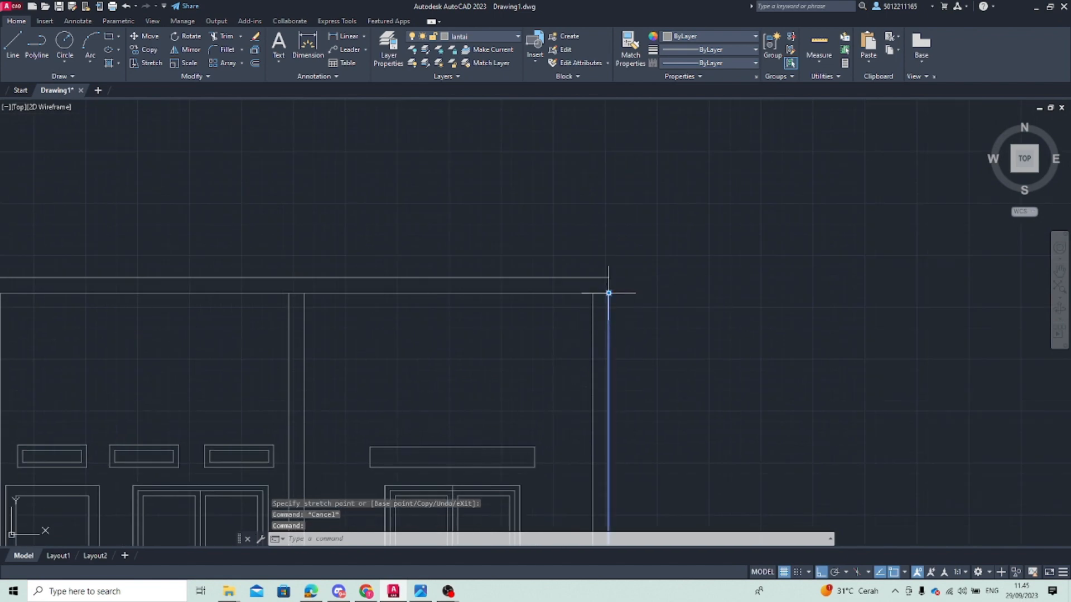
click(608, 293)
key(Escape)
scroll(614, 313, down, 2)
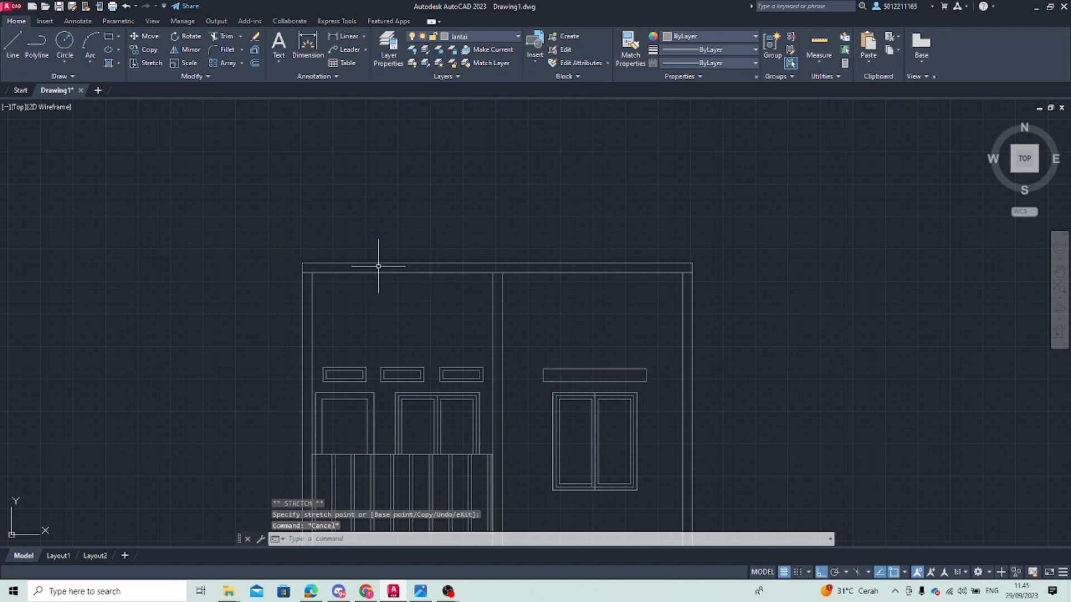
Measure the horizontal distance from the tiled roof's lower-left corner to the outer left edge on the roof plan
scroll(376, 285, down, 5)
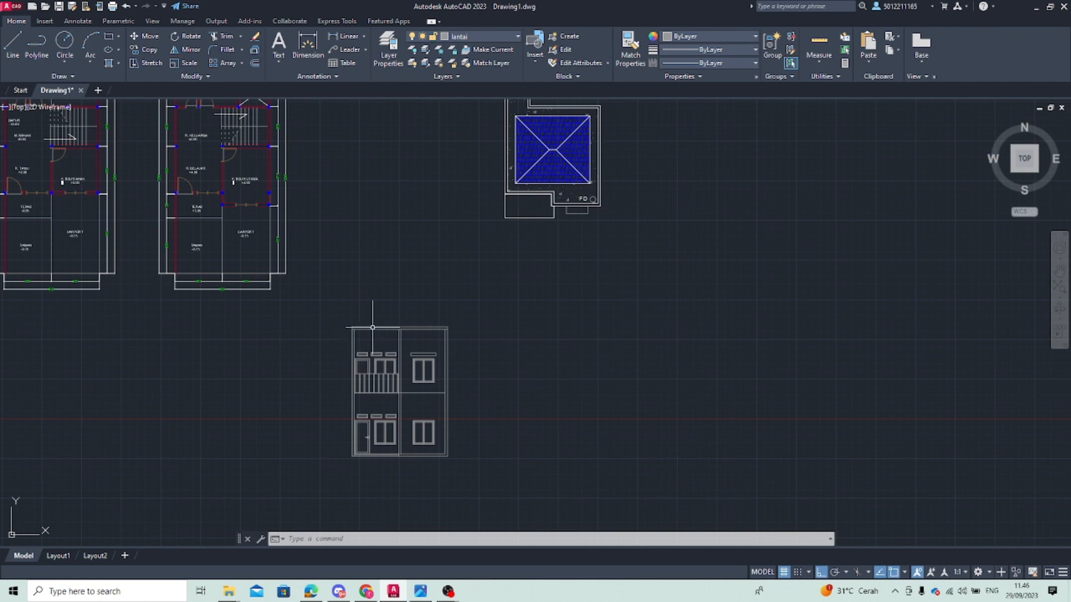
scroll(363, 337, up, 4)
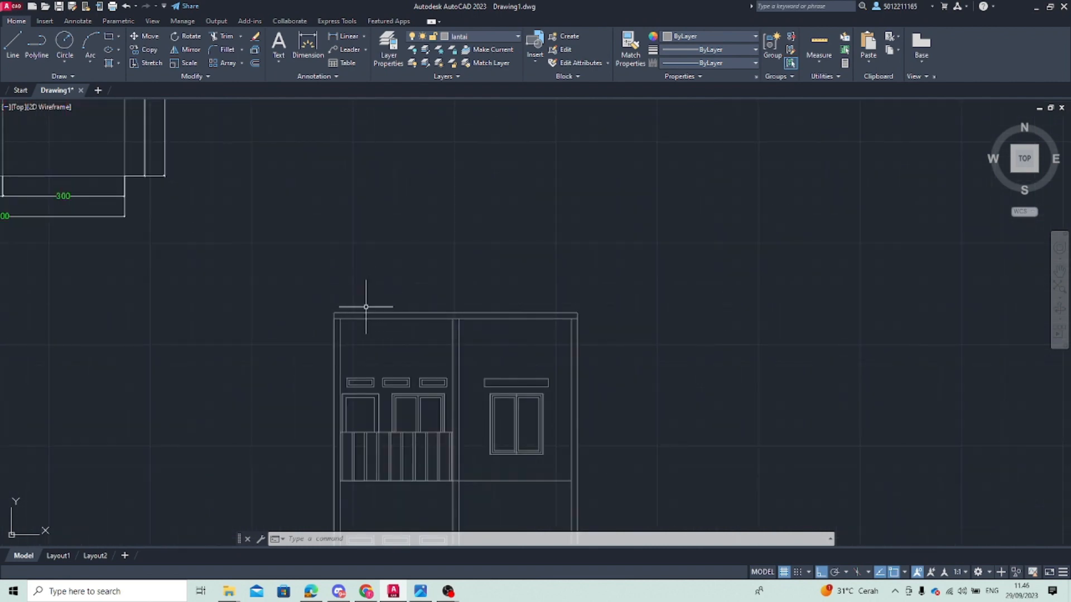
scroll(254, 258, down, 3)
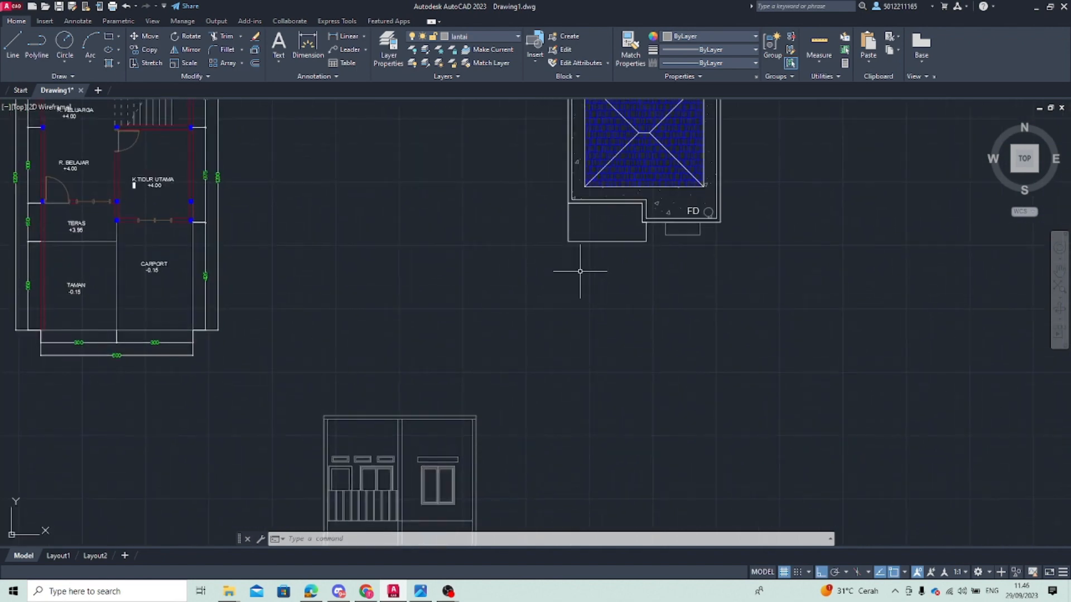
middle_drag(581, 271, 366, 216)
click(310, 56)
scroll(334, 189, up, 5)
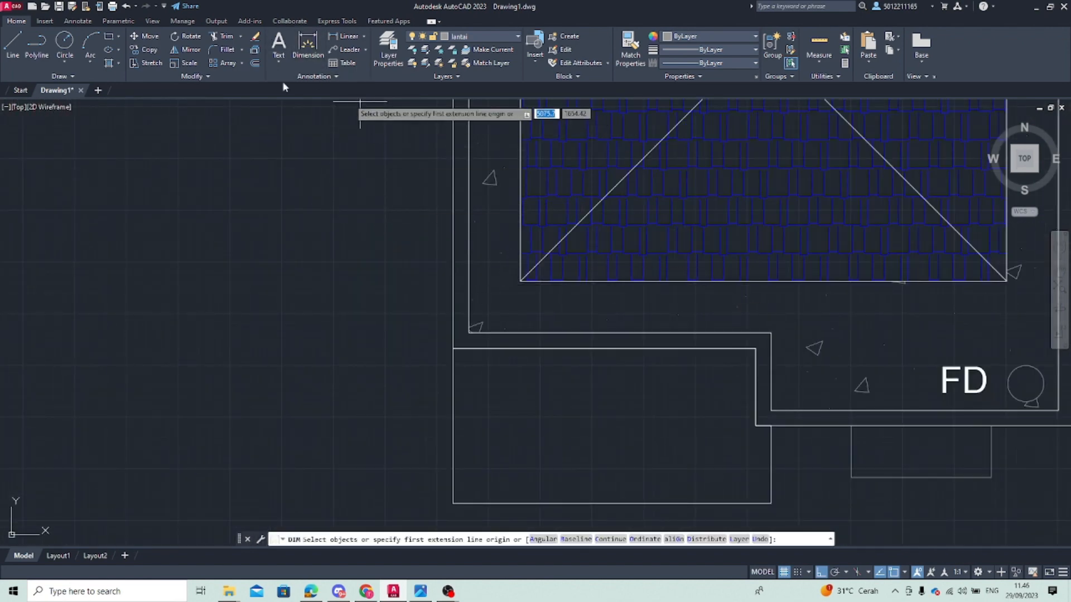
click(520, 280)
click(520, 280)
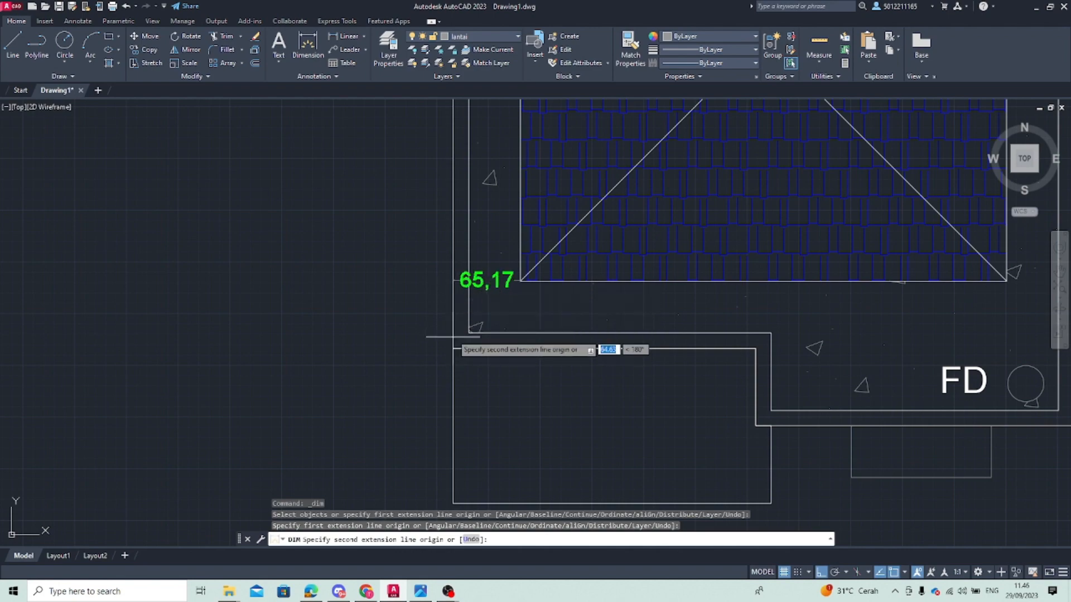
key(Escape)
scroll(452, 278, down, 5)
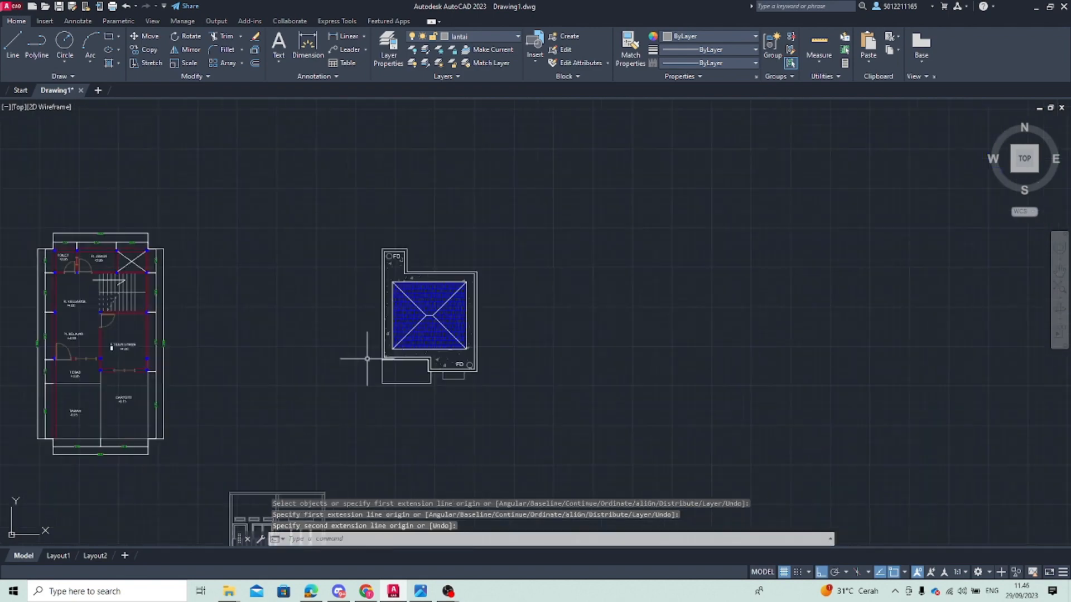
Draw a 65-unit horizontal line rightward from the facade's top-left corner and a short vertical line up from its end
scroll(422, 233, up, 1)
middle_drag(433, 246, 458, 218)
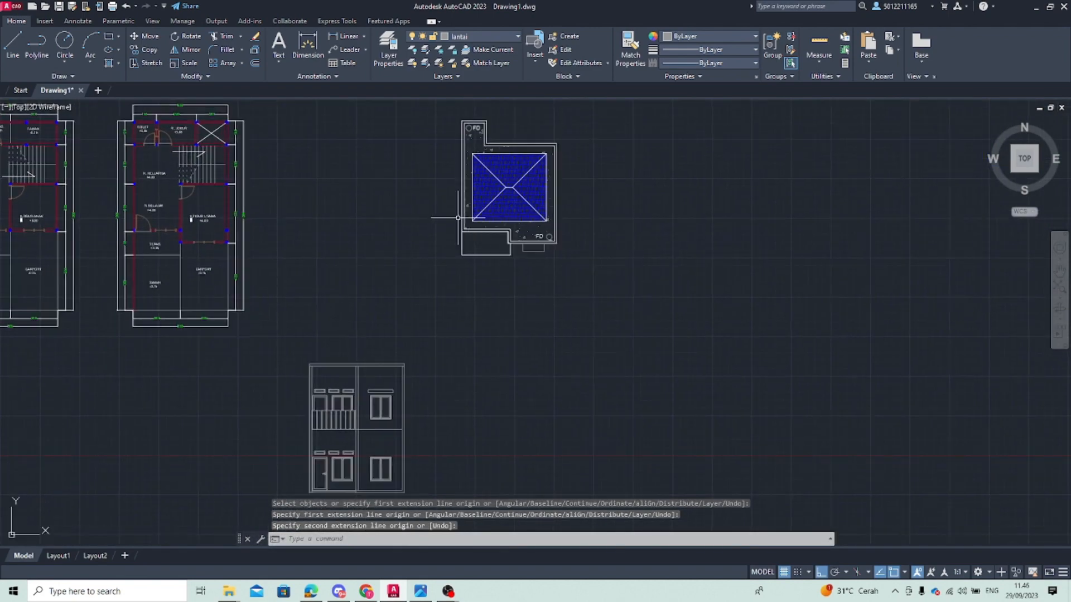
scroll(338, 266, down, 1)
middle_drag(382, 278, 284, 279)
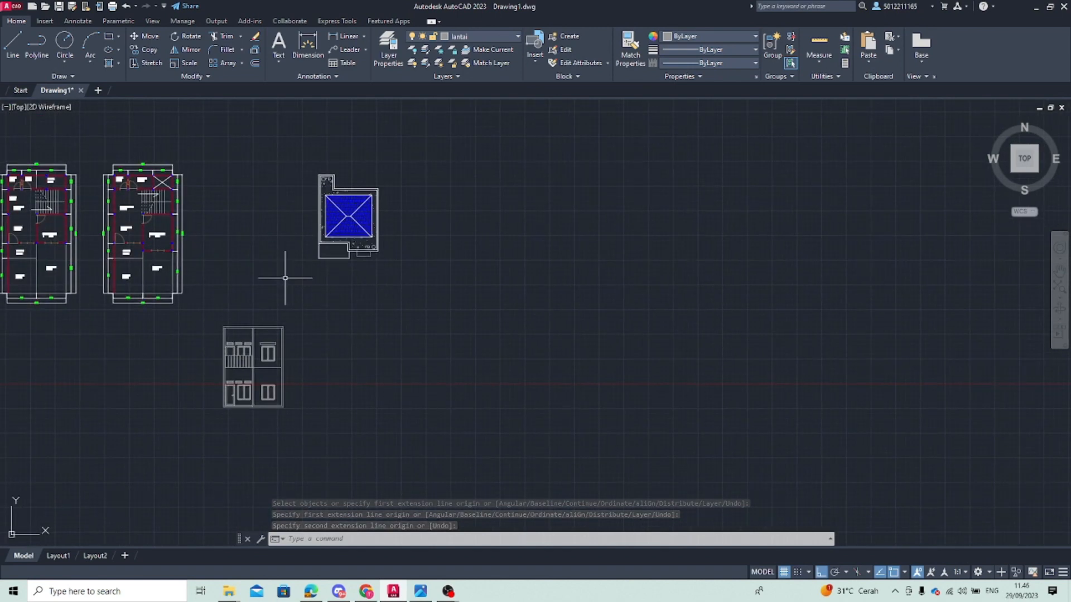
scroll(283, 282, up, 1)
scroll(206, 321, up, 1)
middle_drag(205, 321, 226, 285)
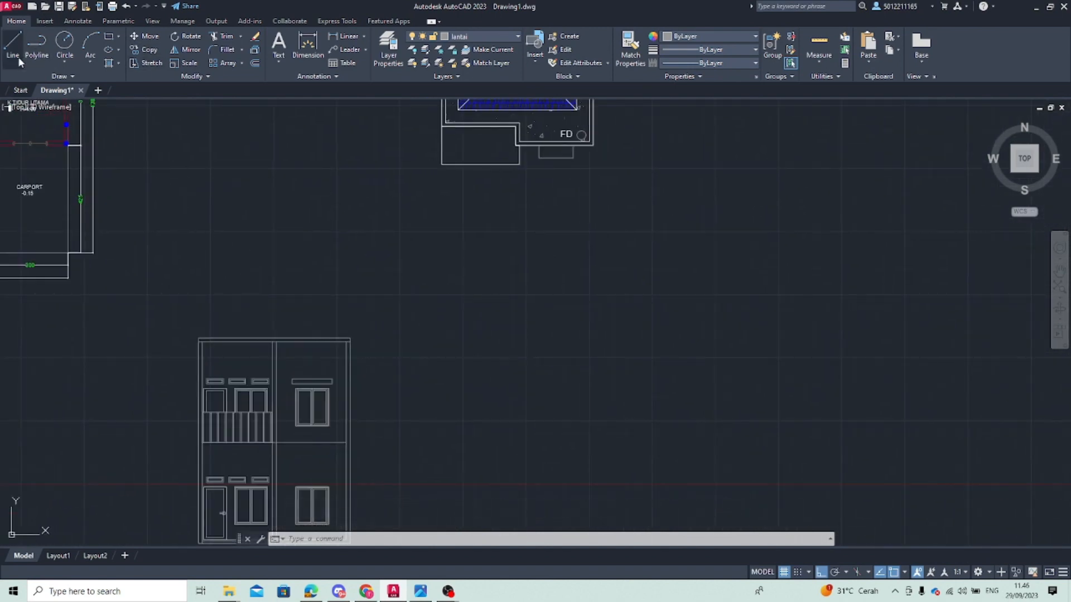
click(12, 45)
scroll(245, 324, up, 4)
click(108, 359)
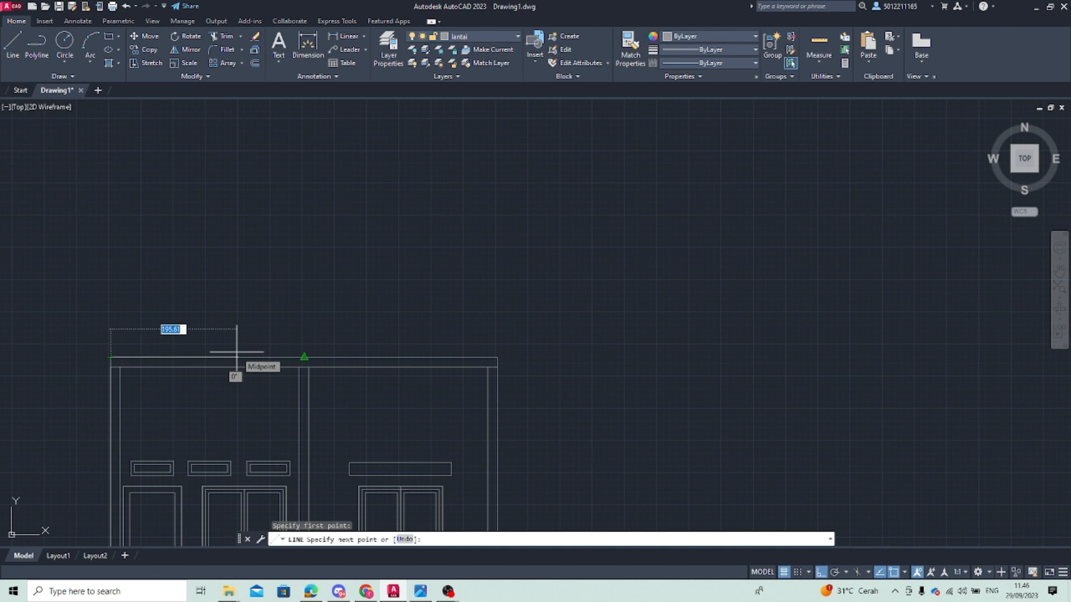
text(65)
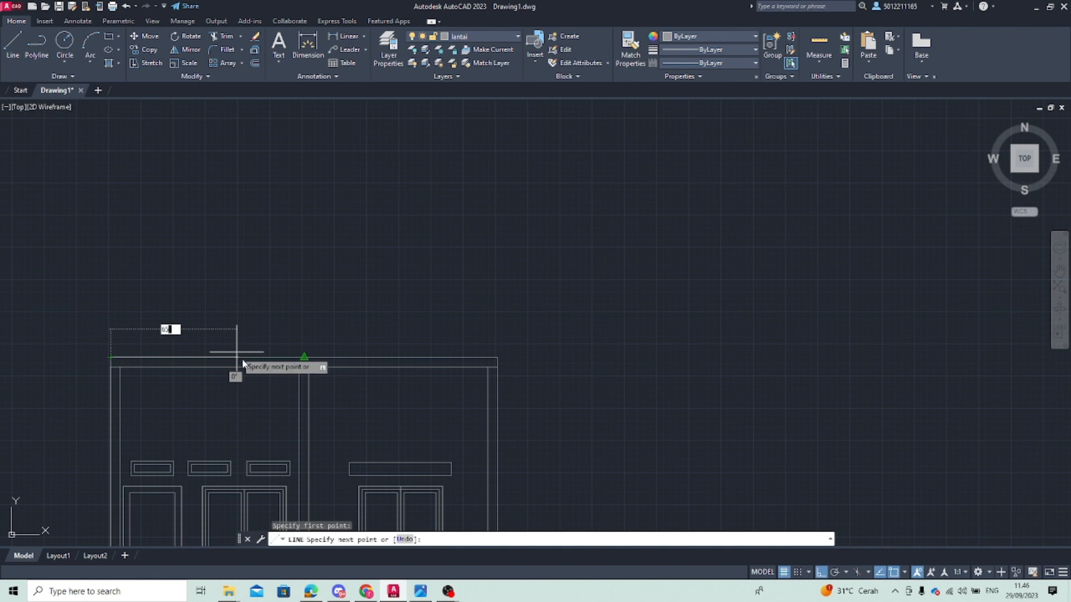
key(Return)
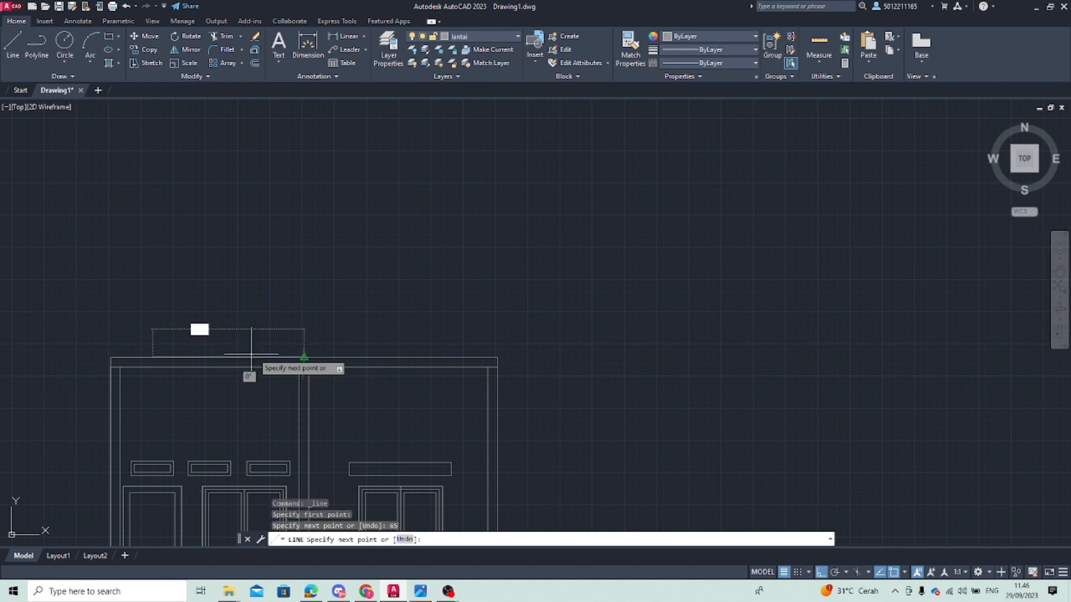
click(155, 326)
key(Escape)
Erase the short vertical line above the facade and the 65-unit horizontal line it rises from
click(154, 339)
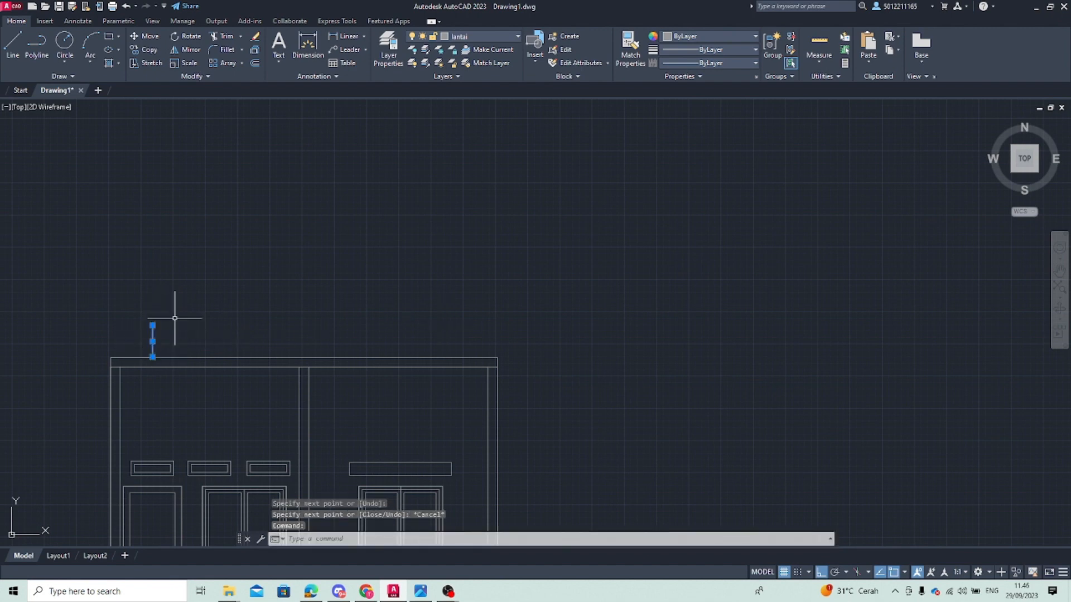
click(138, 358)
key(Delete)
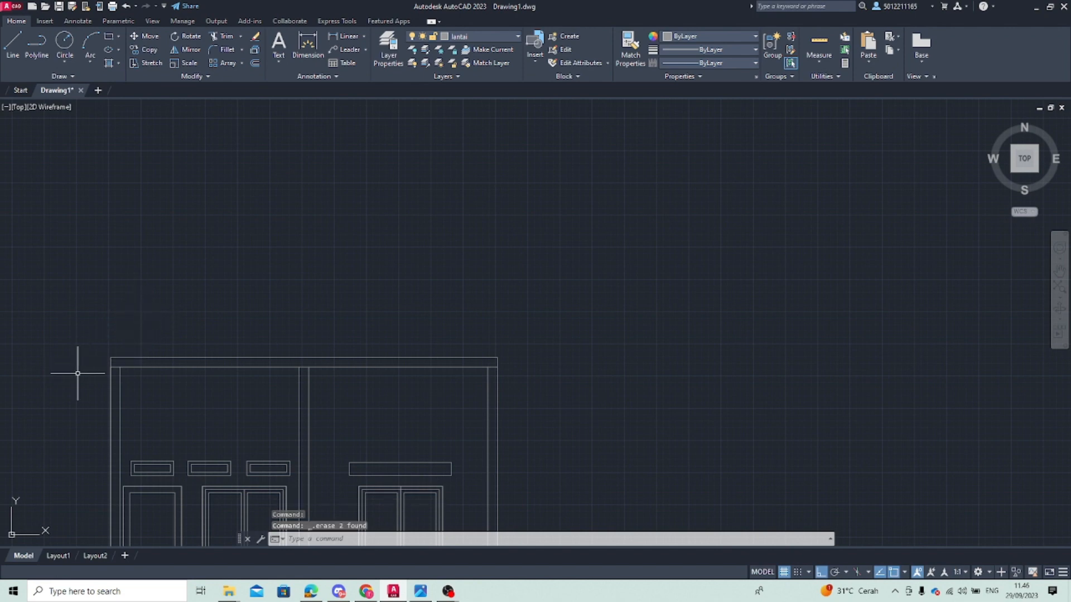
Draw a 15-unit vertical line upward from the facade's top-left corner
text(l)
key(Return)
click(111, 357)
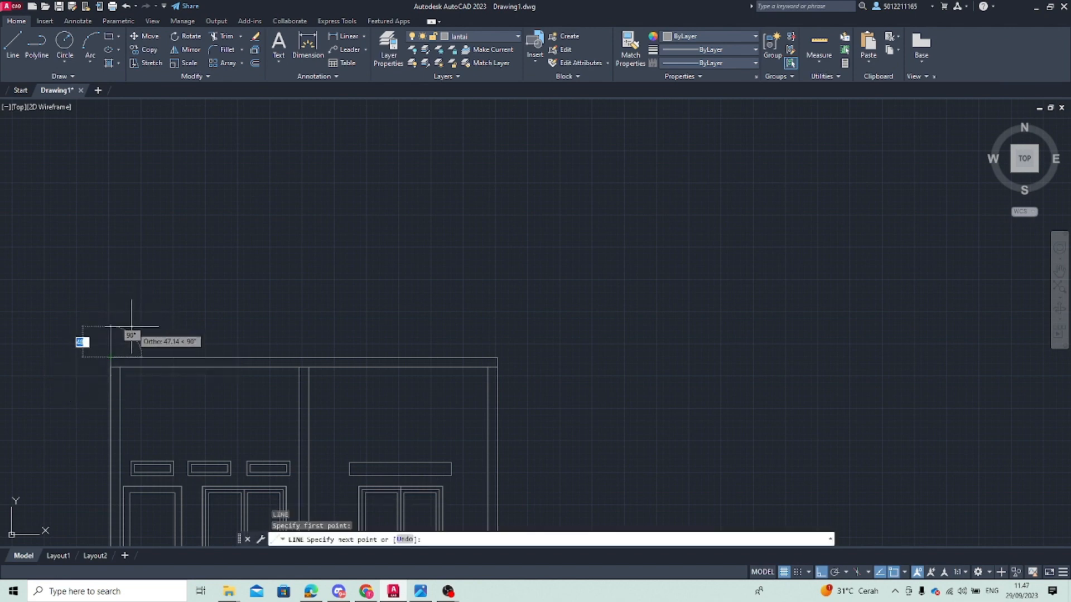
scroll(117, 330, down, 3)
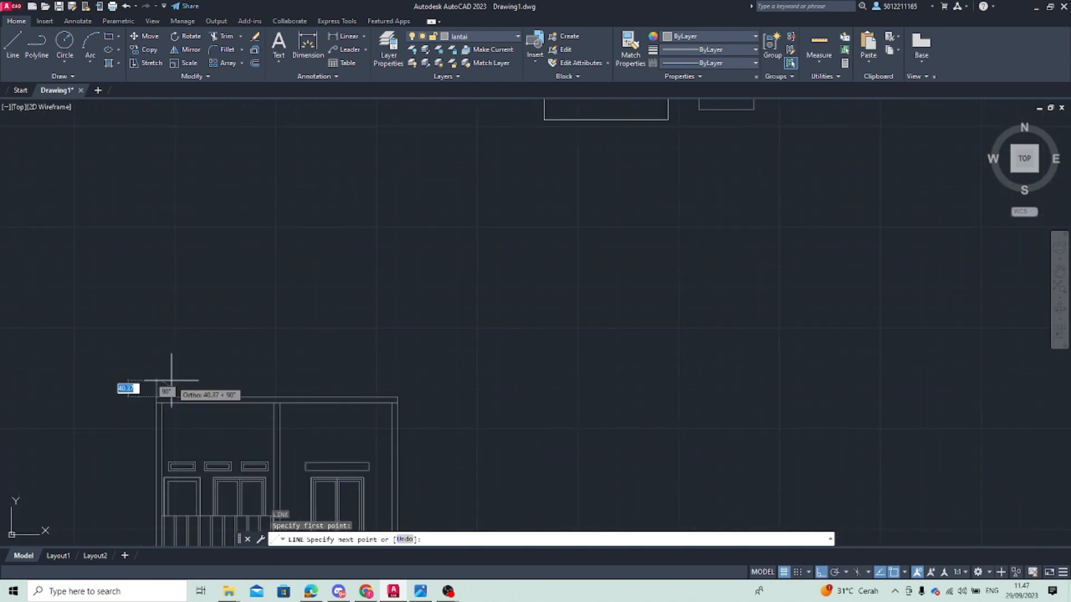
text(15)
key(Return)
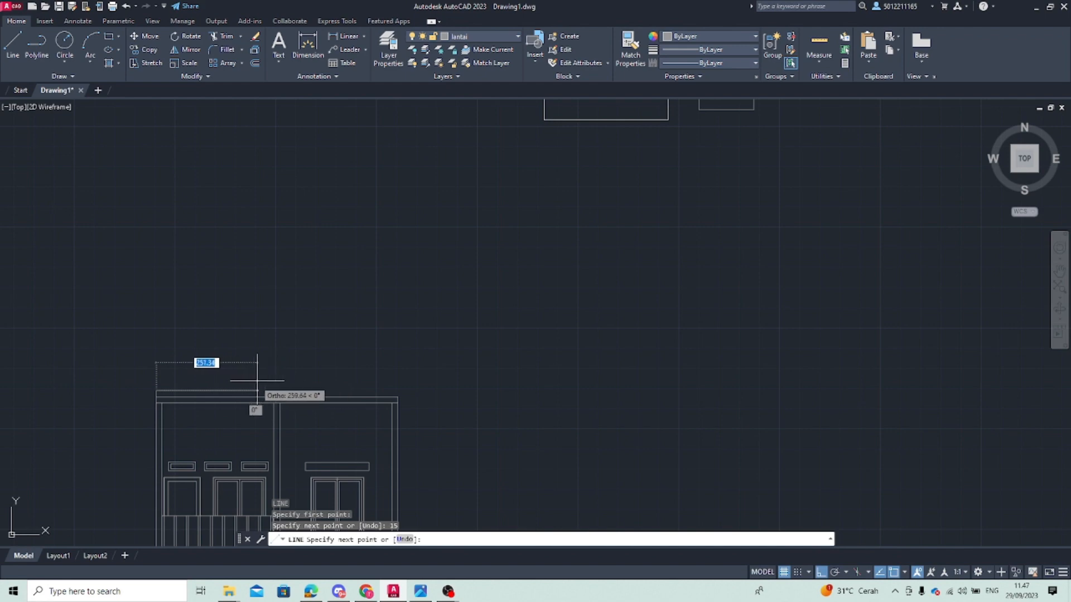
key(Escape)
Shorten the lower horizontal top line by stretching its right end back to the middle wall's right line
click(312, 402)
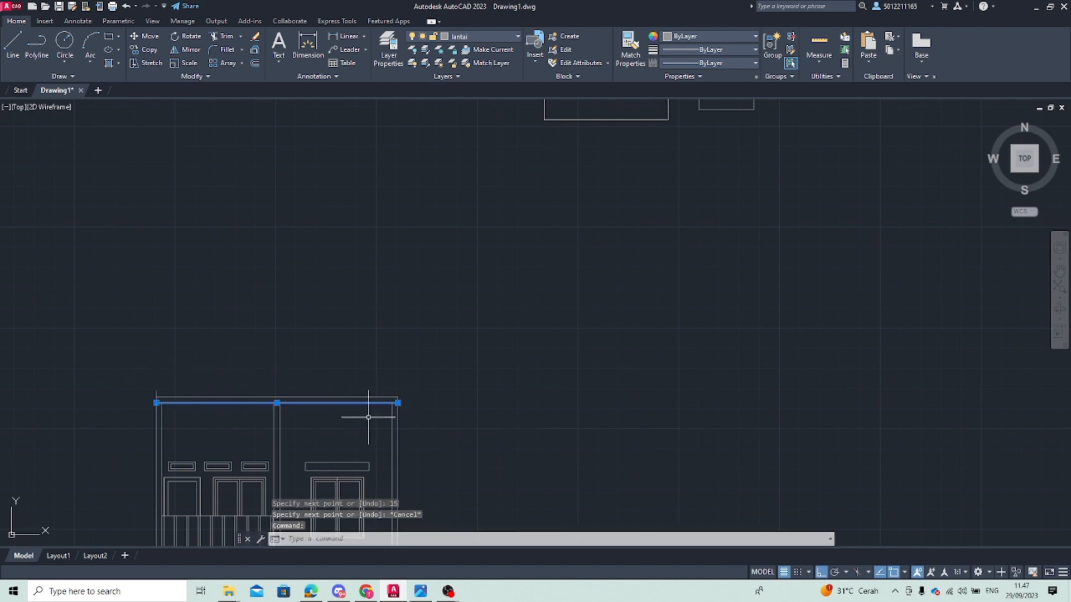
scroll(391, 403, up, 4)
click(406, 404)
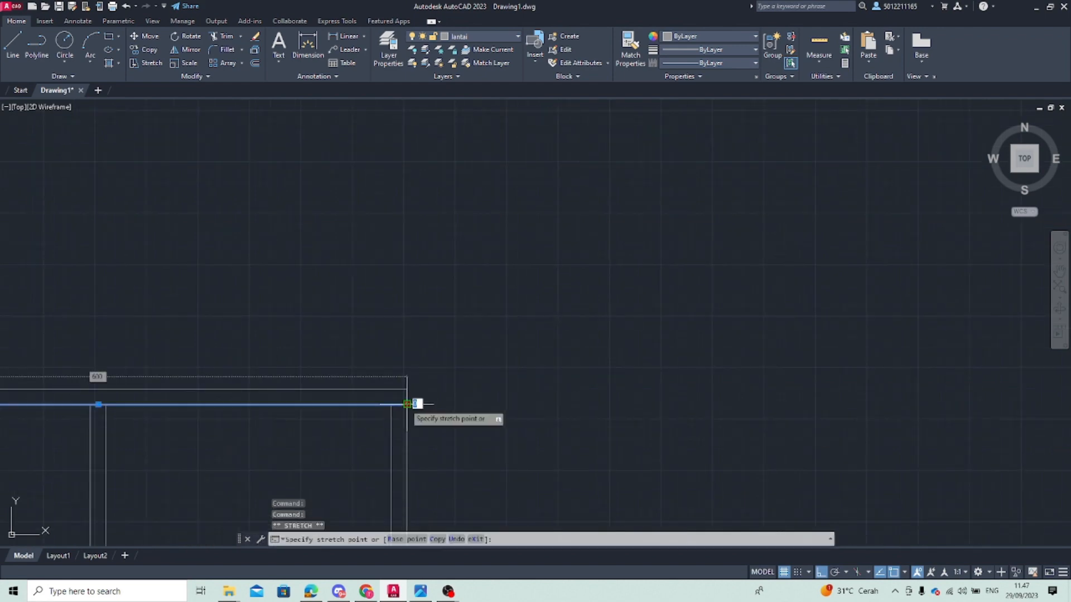
key(Escape)
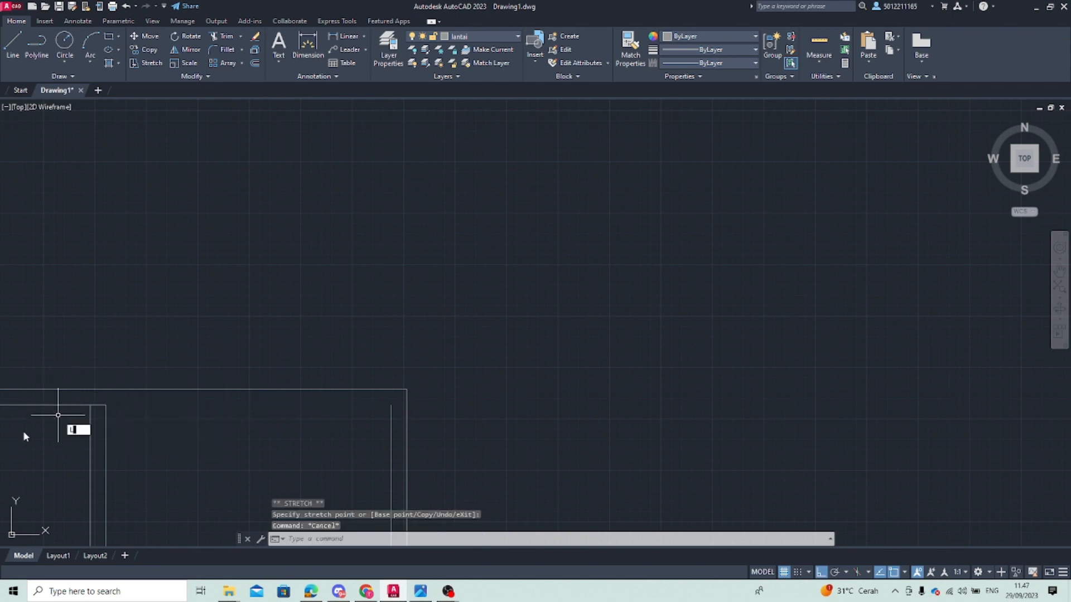
Draw a vertical line up from the top of the middle wall's right line and trim it at the upper horizontal line
text(L)
key(Return)
click(106, 406)
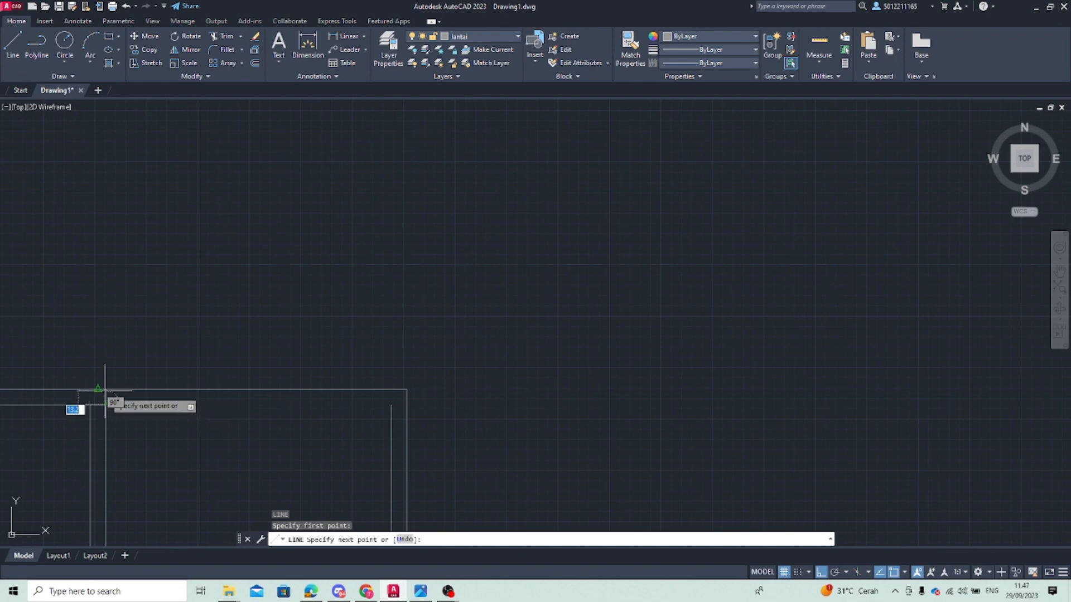
click(106, 360)
key(Escape)
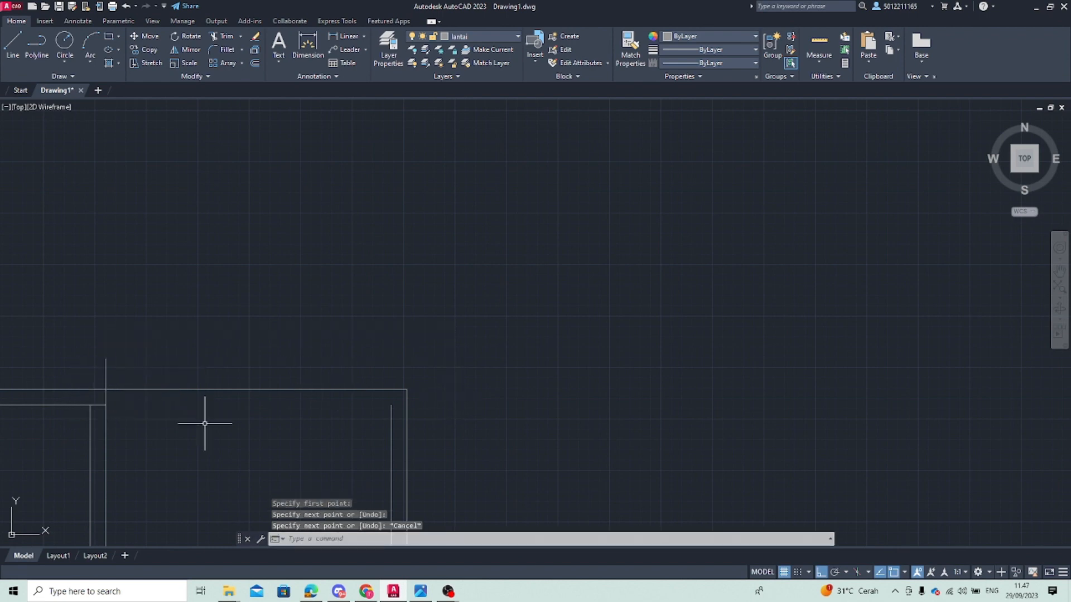
text(tr)
key(Return)
click(105, 379)
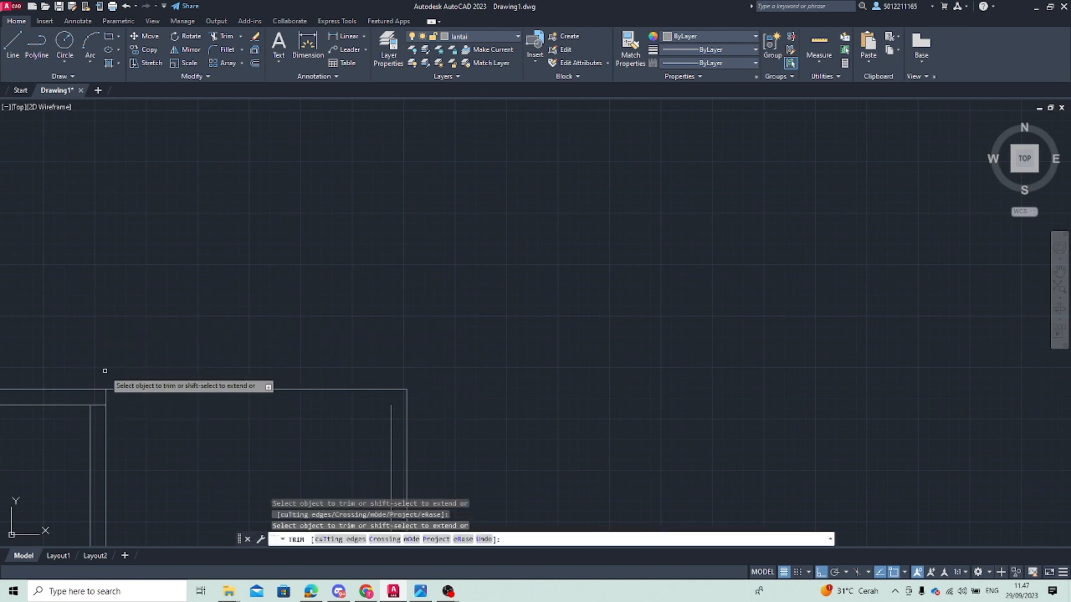
key(Escape)
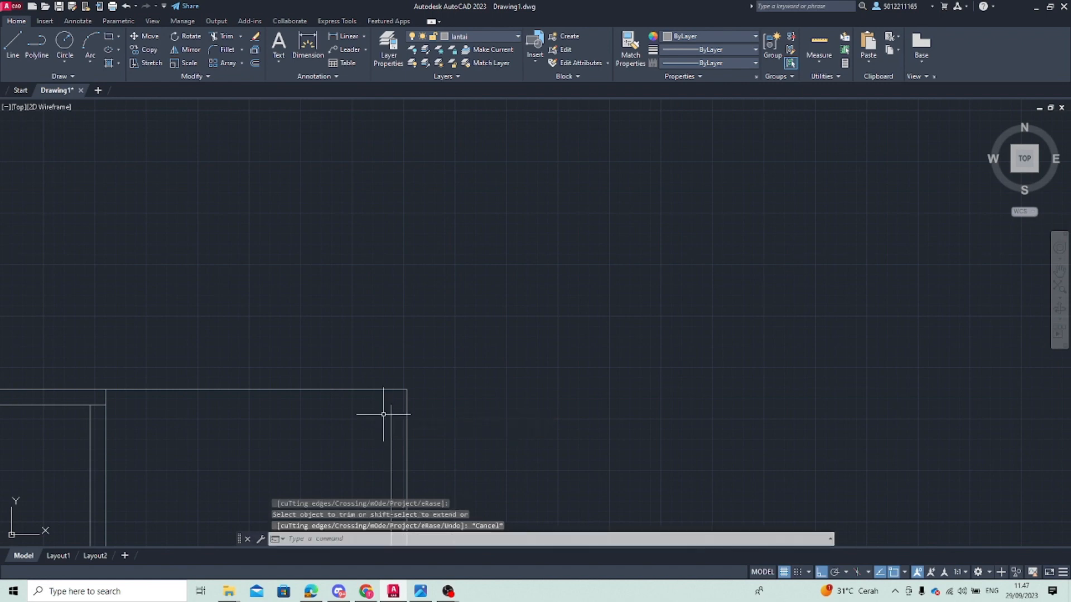
Extend the inner right wall line upward with a vertical line and trim the excess above the upper horizontal line
text(l)
key(Return)
click(391, 406)
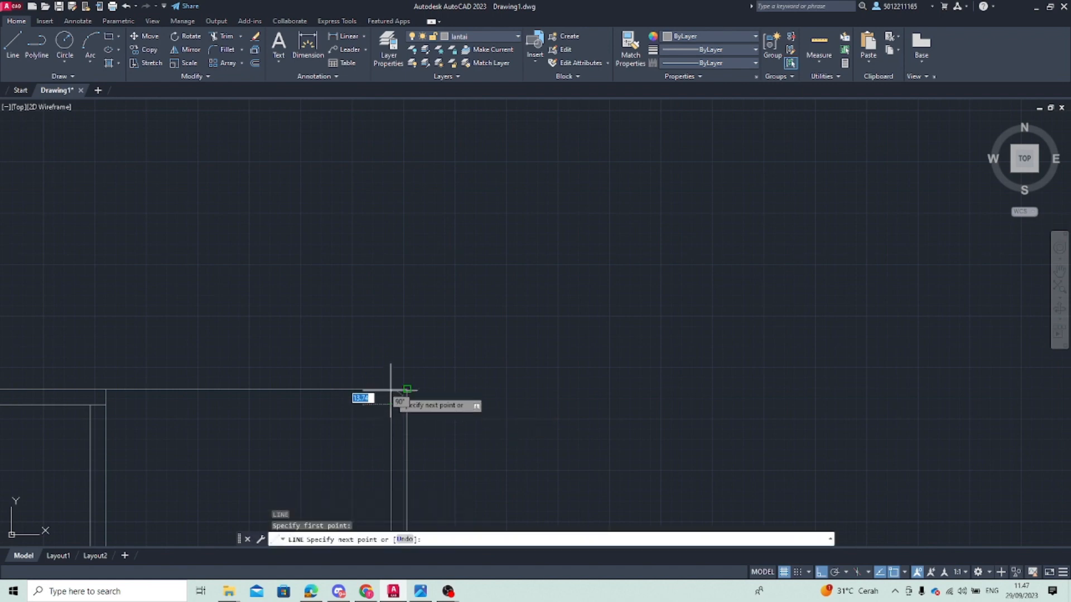
key(Escape)
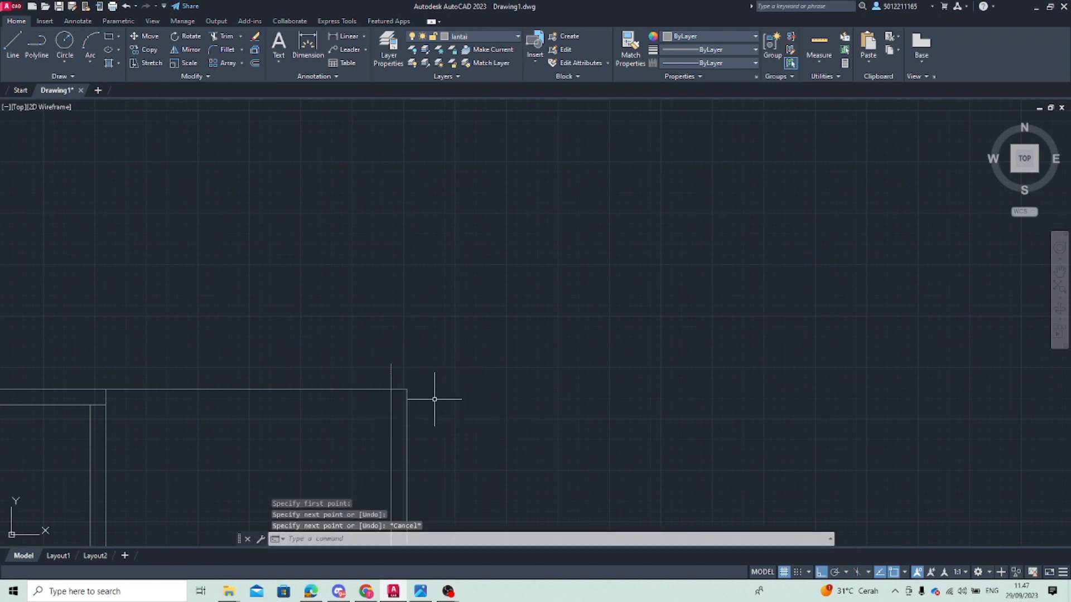
text(tr)
key(Return)
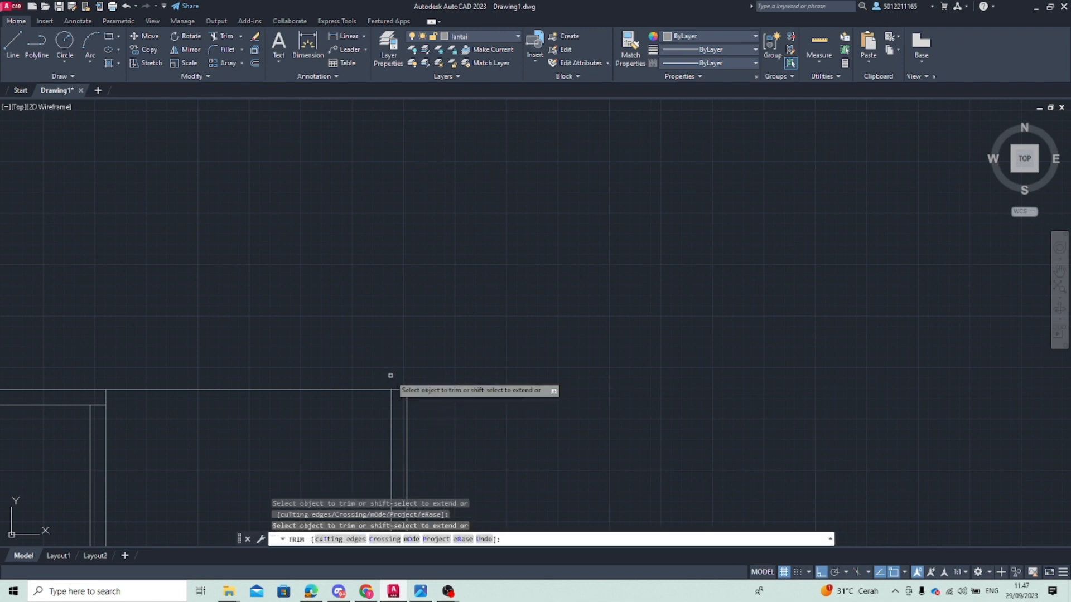
key(Escape)
Try to move the short vertical line at the facade's top-left corner 65 units to the right
scroll(395, 375, down, 3)
mouse_move(395, 375)
middle_down()
mouse_move(290, 422)
mouse_move(313, 353)
middle_up()
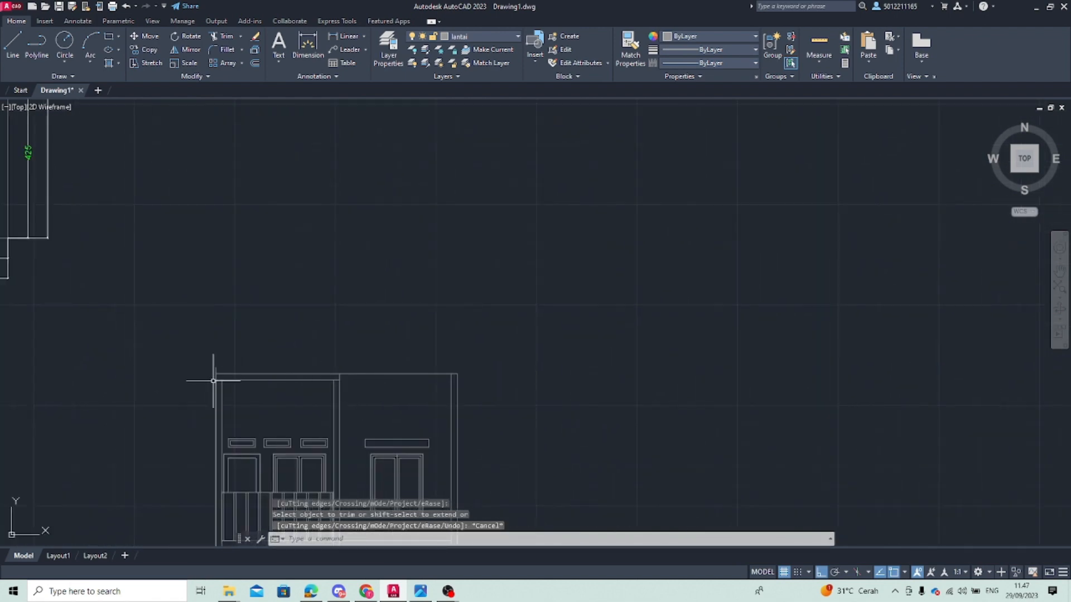
scroll(213, 381, up, 3)
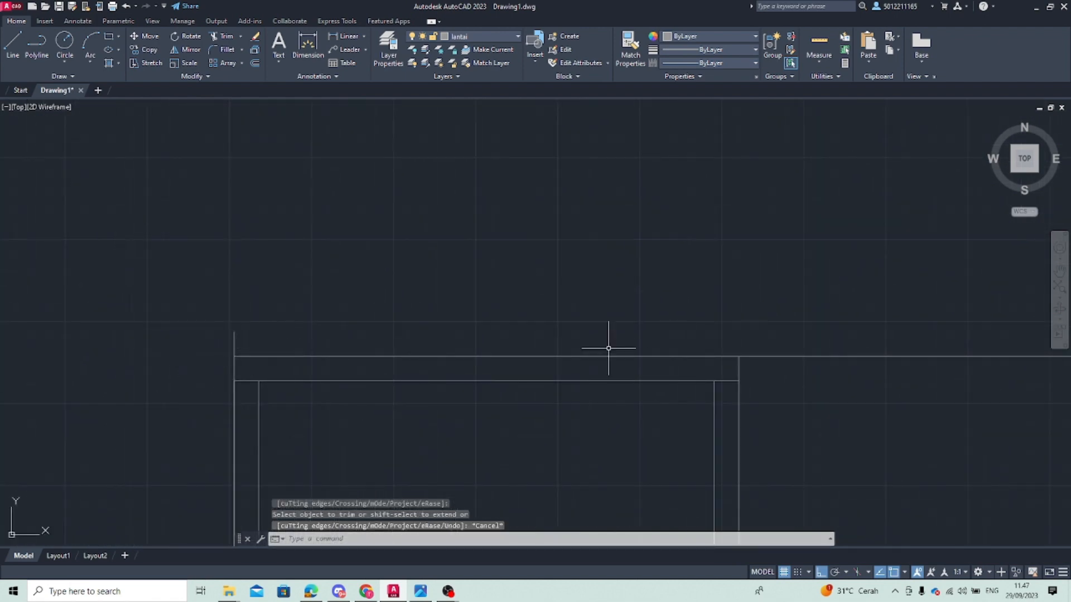
click(233, 342)
click(187, 49)
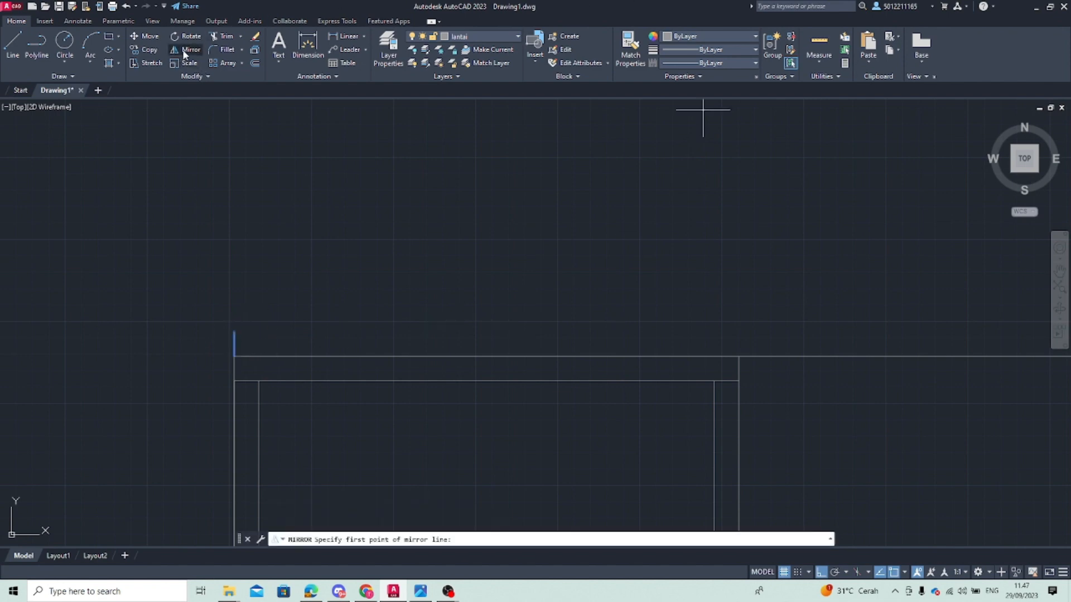
key(Escape)
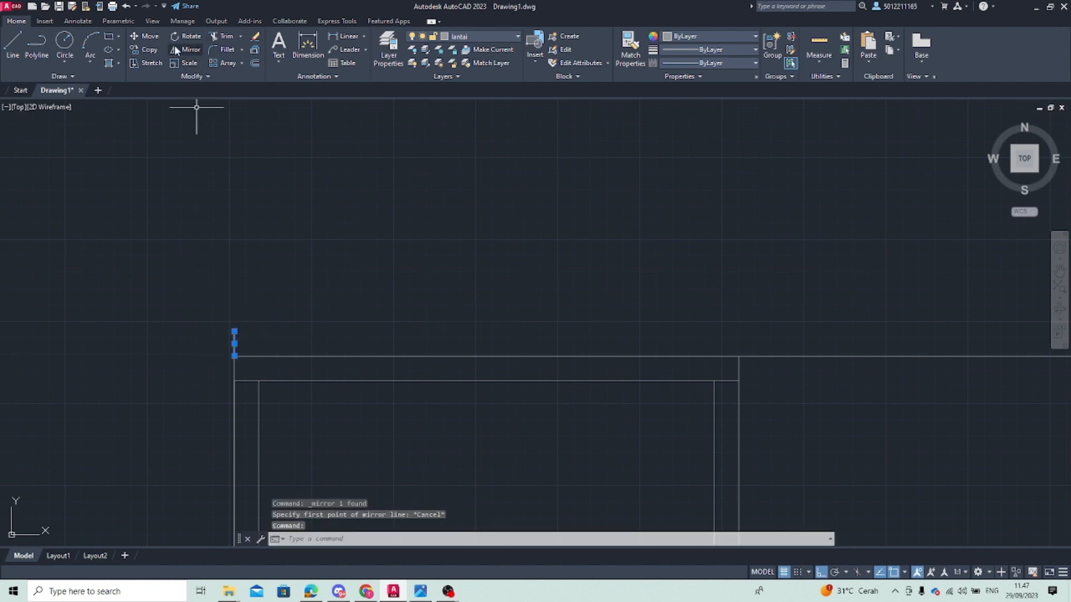
click(146, 37)
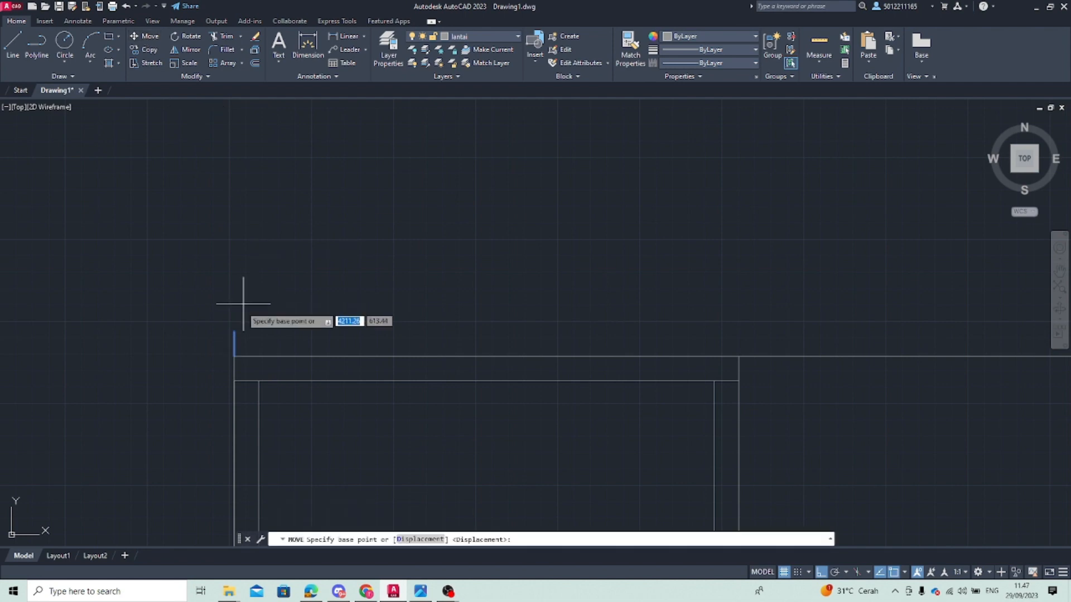
click(234, 356)
text(65)
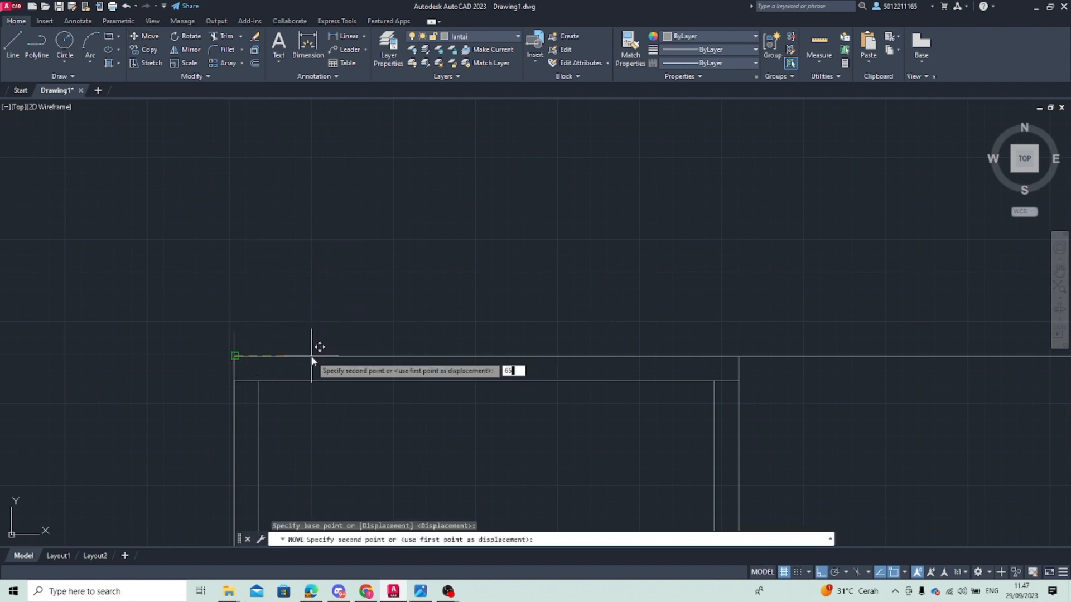
key(Return)
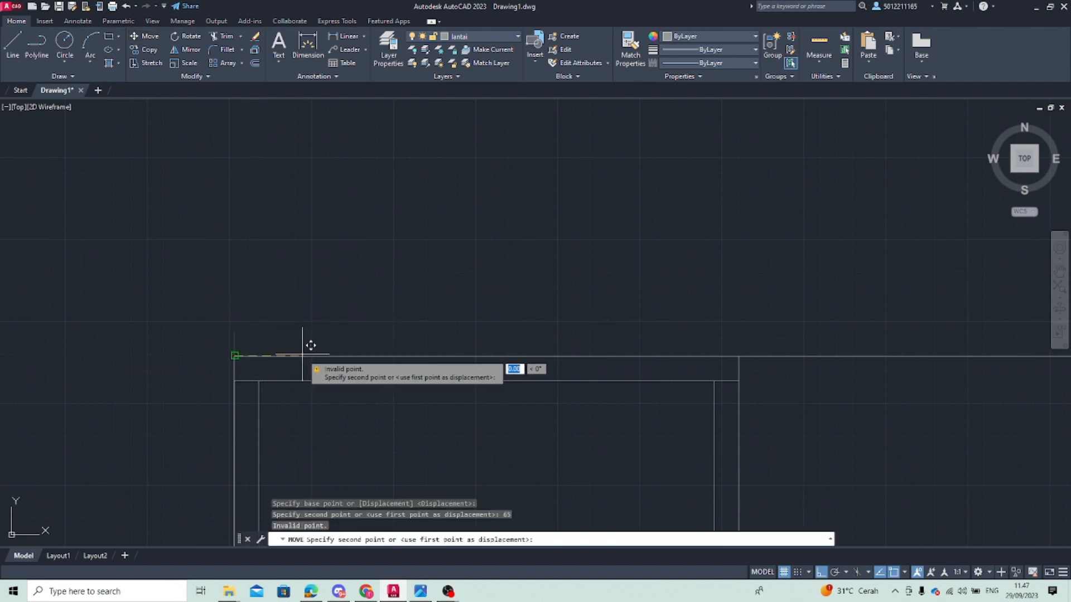
key(Return)
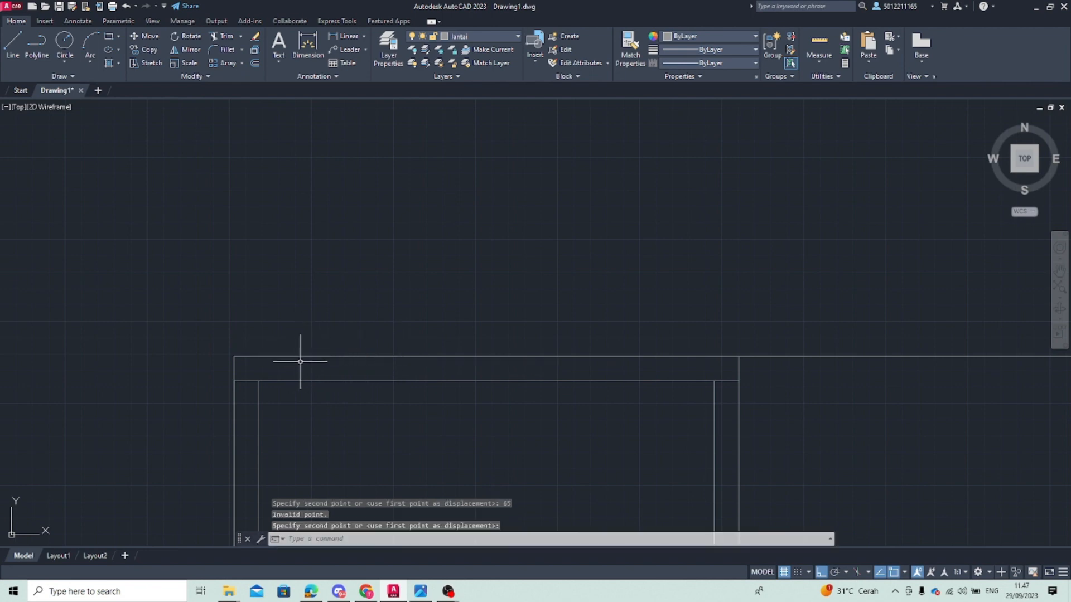
Undo the last move of the short vertical line at the facade's top-left corner
click(268, 358)
key(Escape)
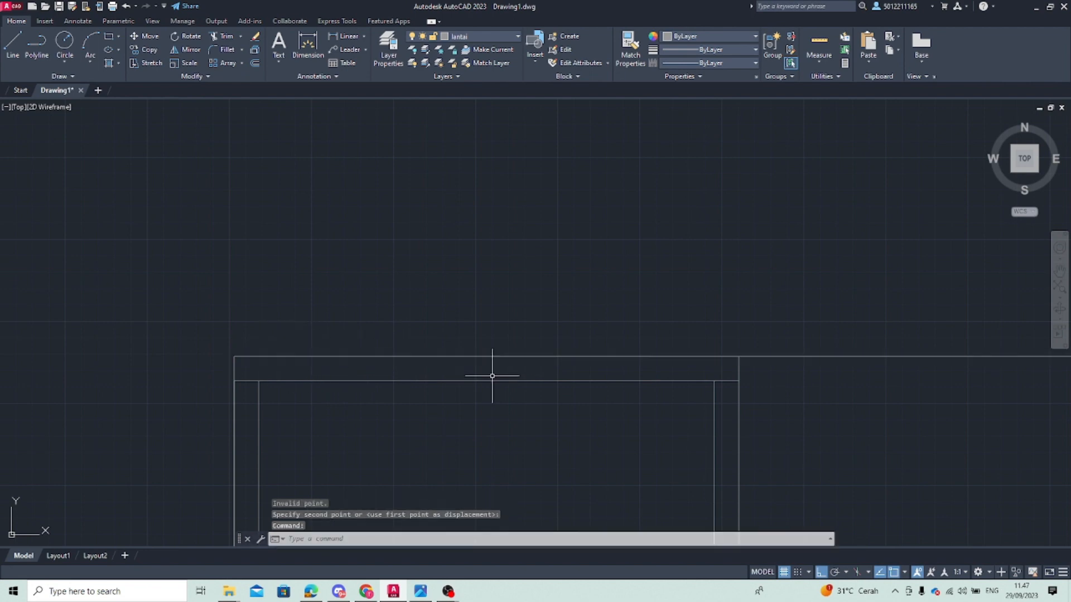
click(189, 299)
click(442, 389)
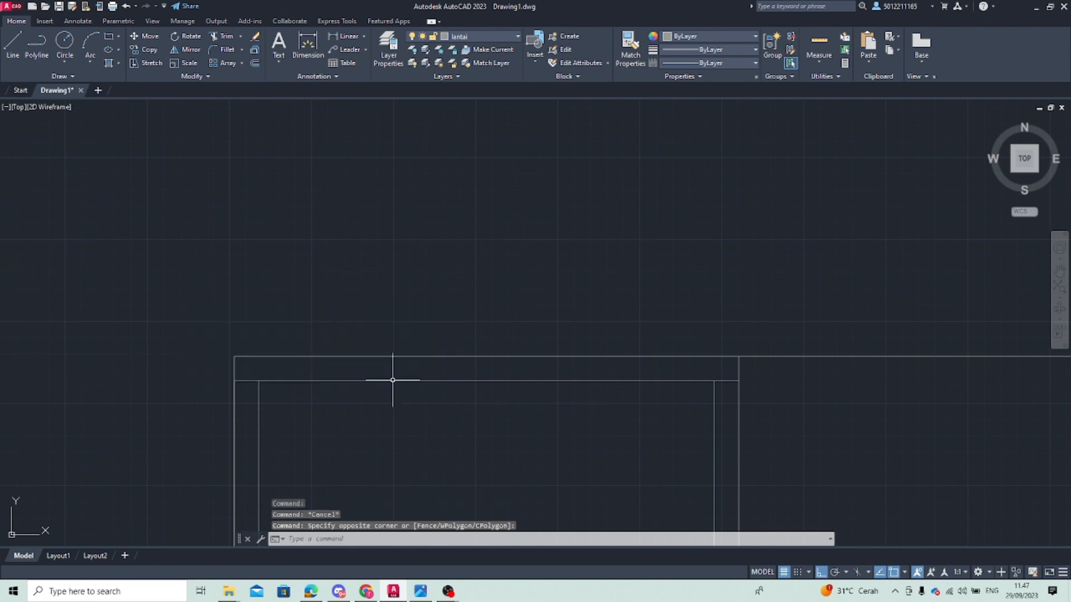
key(ctrl+z)
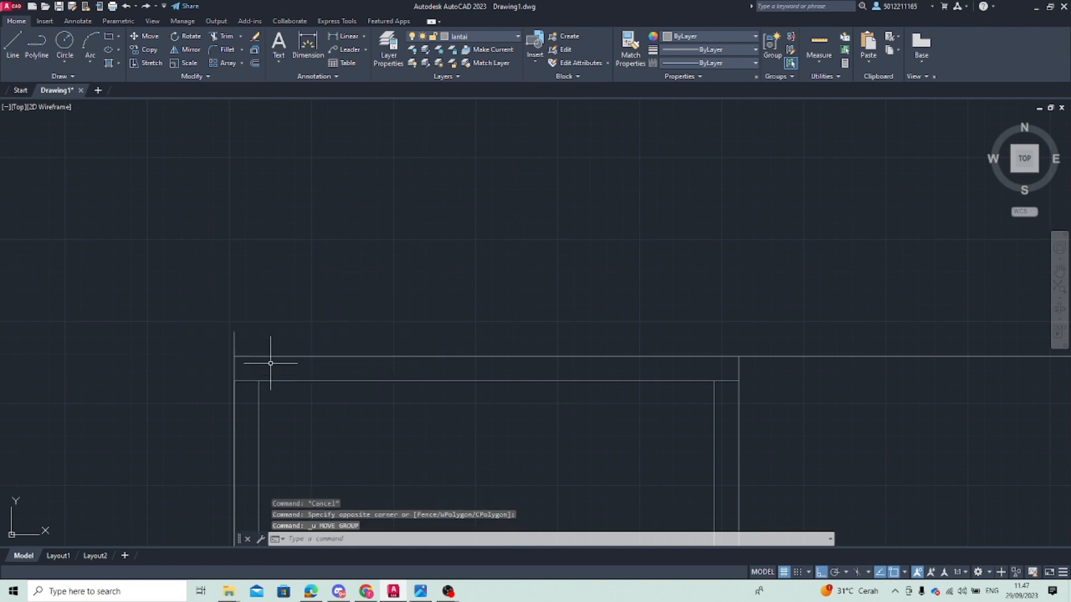
Move the short vertical line at the facade's top-left corner 65 units to the right, using its lower end as base point
click(235, 346)
click(146, 36)
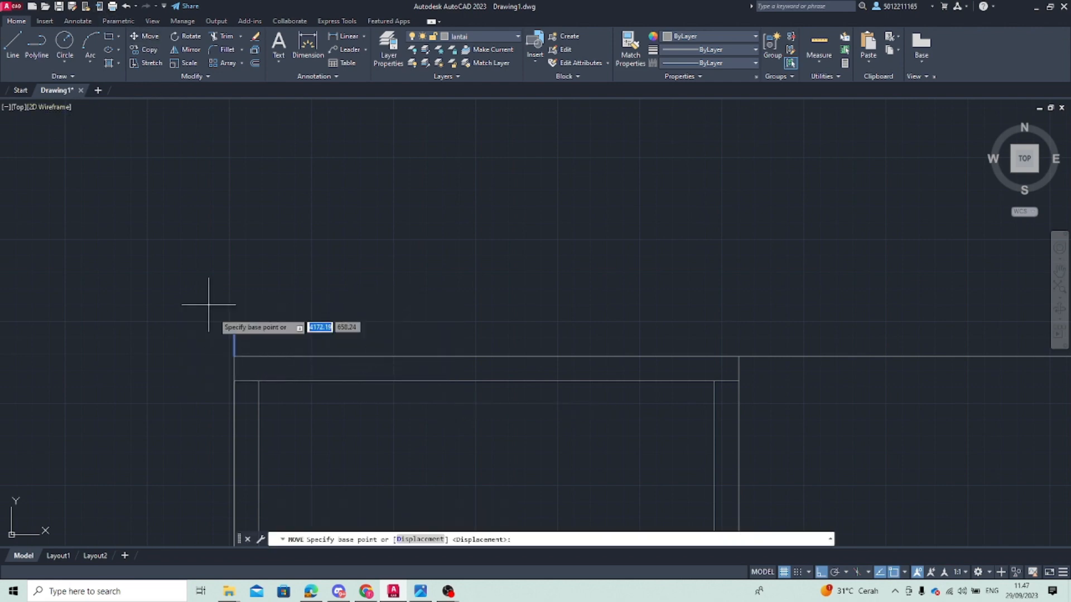
click(234, 354)
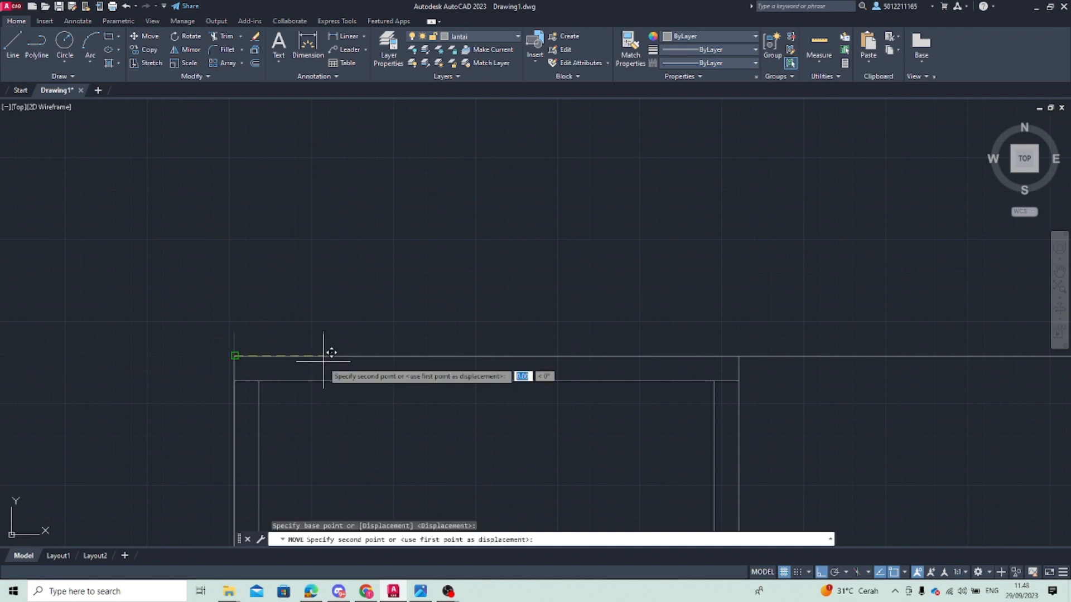
text(65)
key(Return)
scroll(454, 343, down, 3)
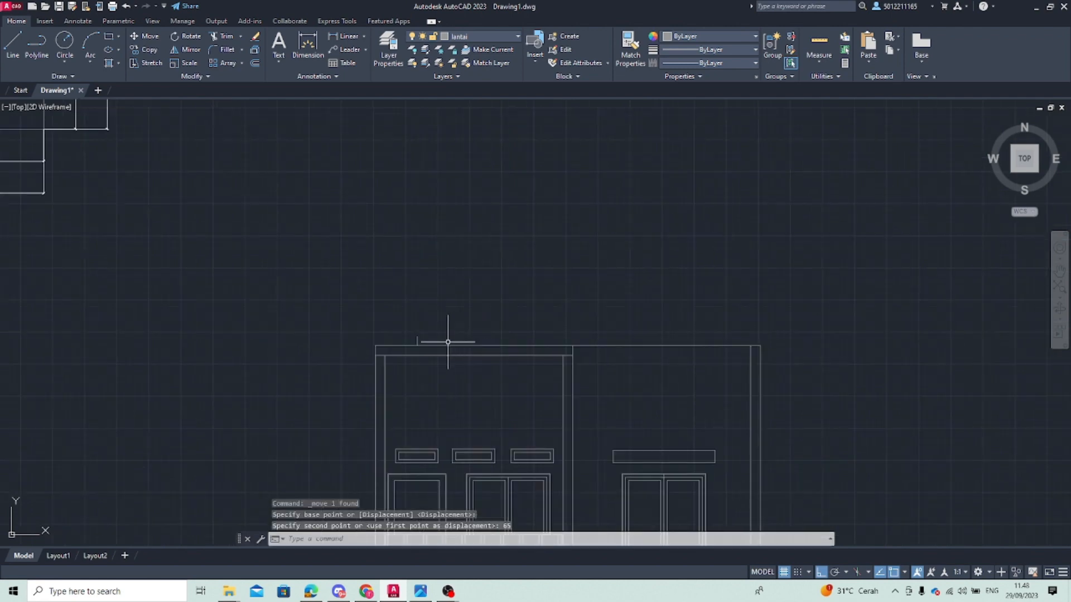
Mirror the short vertical line about a vertical axis through the top of the middle wall's right line, keeping the original
click(416, 342)
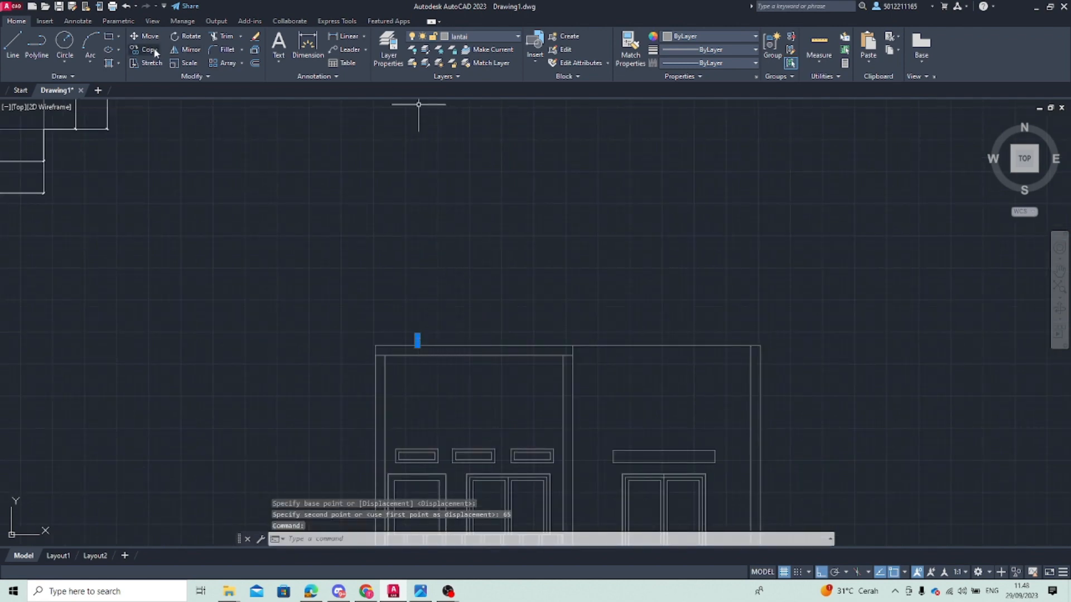
click(188, 52)
scroll(576, 304, up, 4)
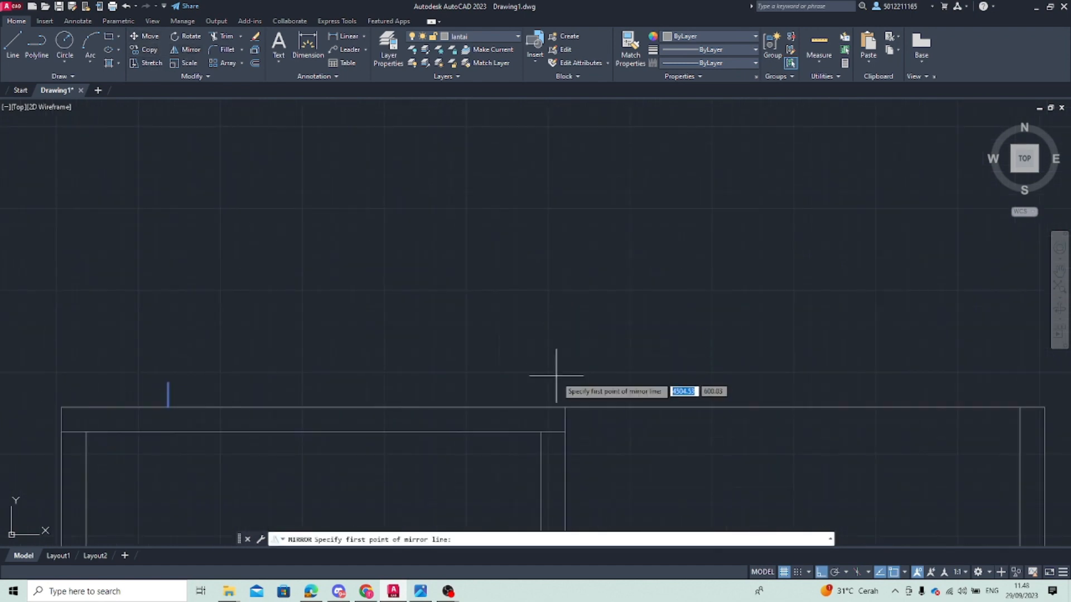
click(565, 407)
click(580, 169)
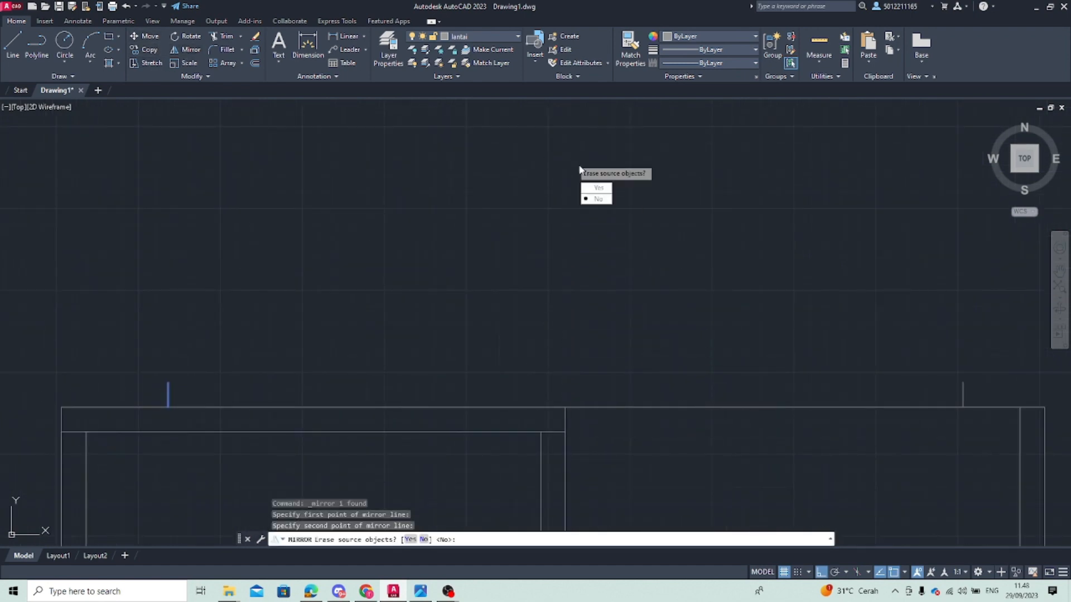
click(596, 199)
key(Escape)
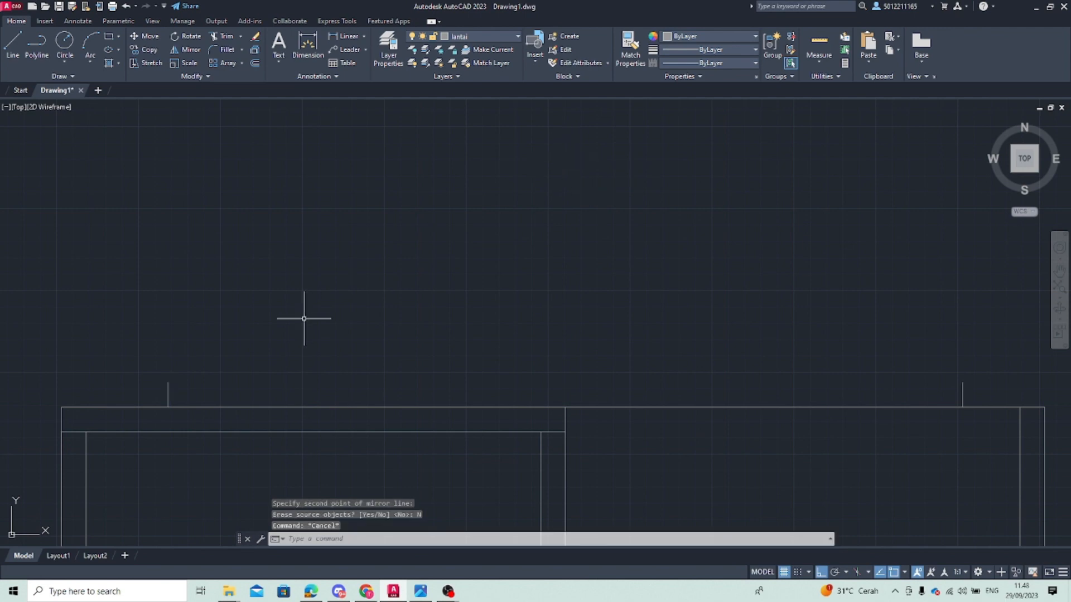
Draw a horizontal line joining the tops of the two short vertical lines above the facade
scroll(284, 335, down, 3)
middle_drag(273, 352, 258, 354)
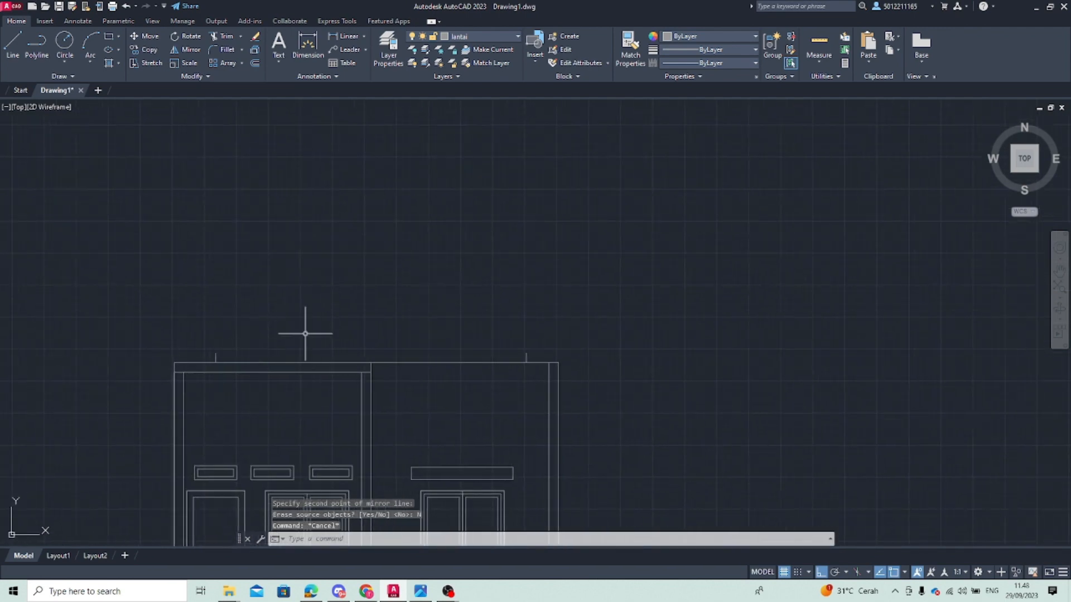
click(11, 49)
click(216, 353)
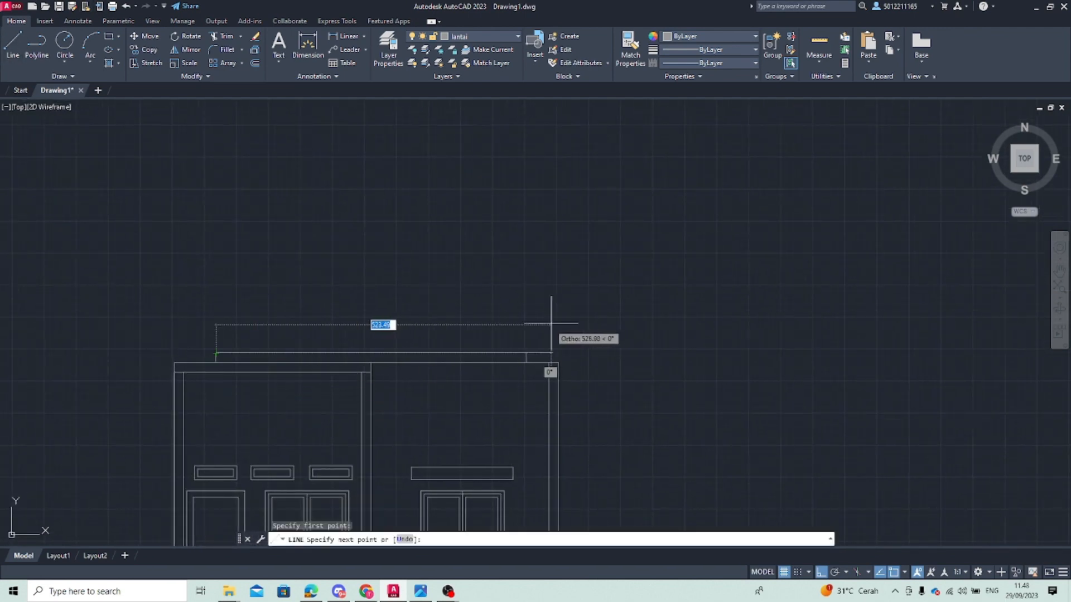
click(526, 359)
key(Escape)
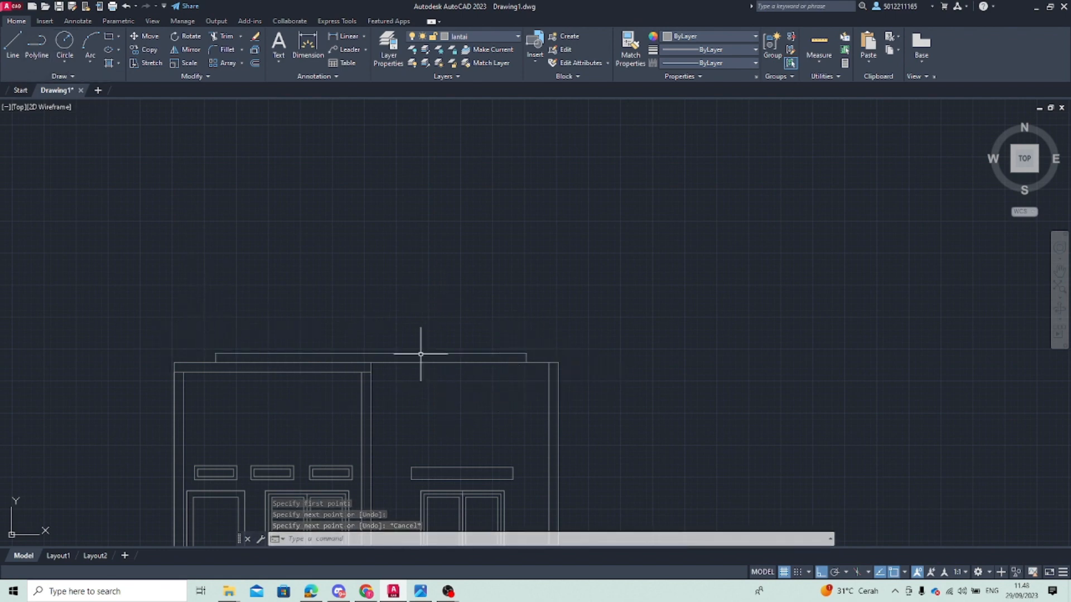
Draw a construction line at a 30 degree angle through the left end of the roof edge's upper horizontal line
scroll(325, 343, down, 4)
middle_drag(436, 320, 399, 352)
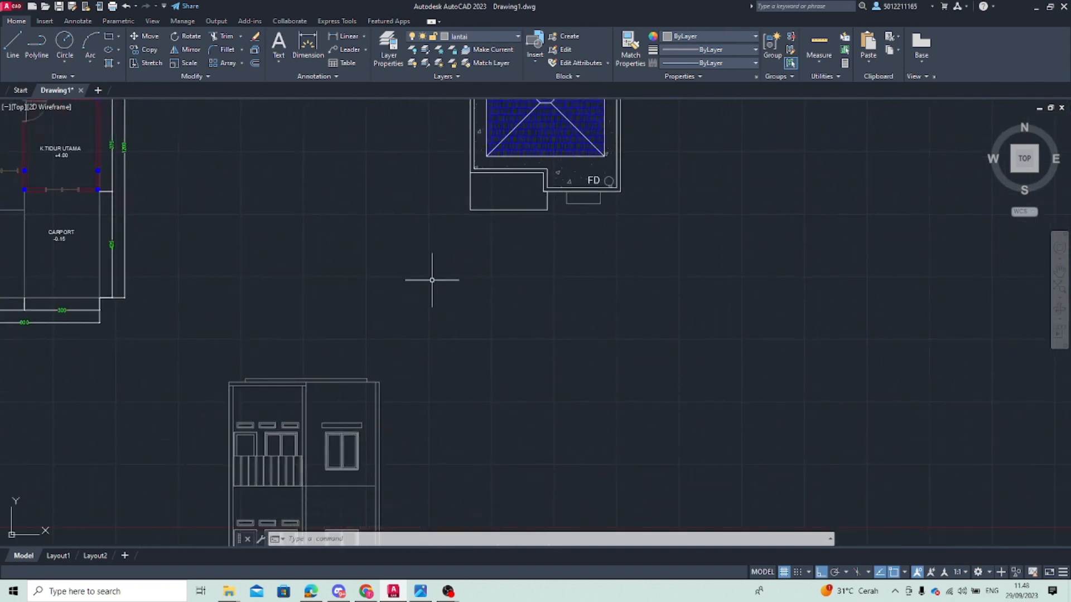
scroll(427, 296, down, 2)
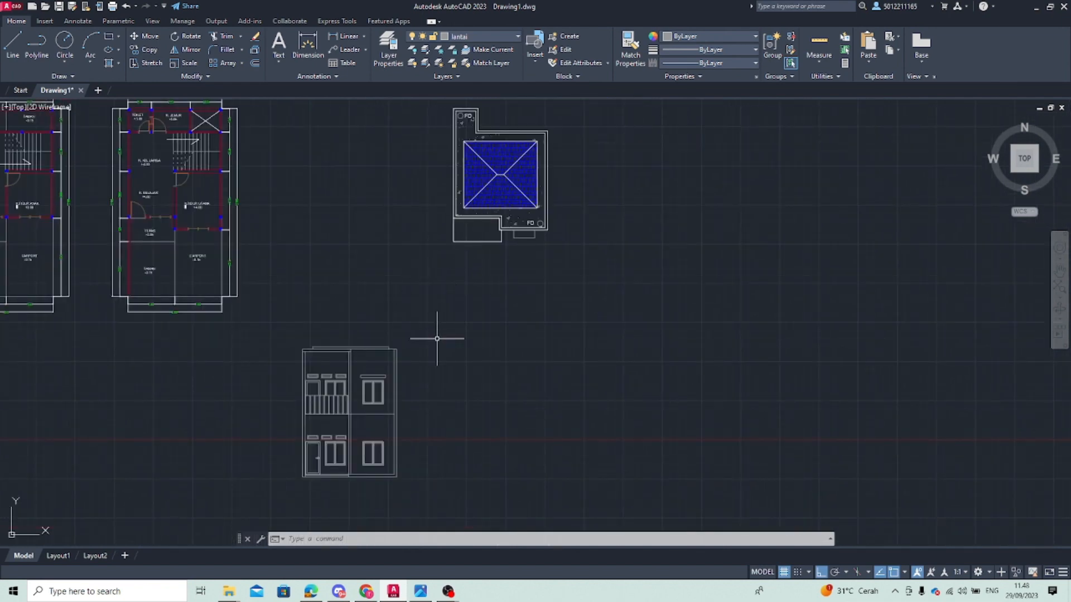
scroll(330, 382, up, 2)
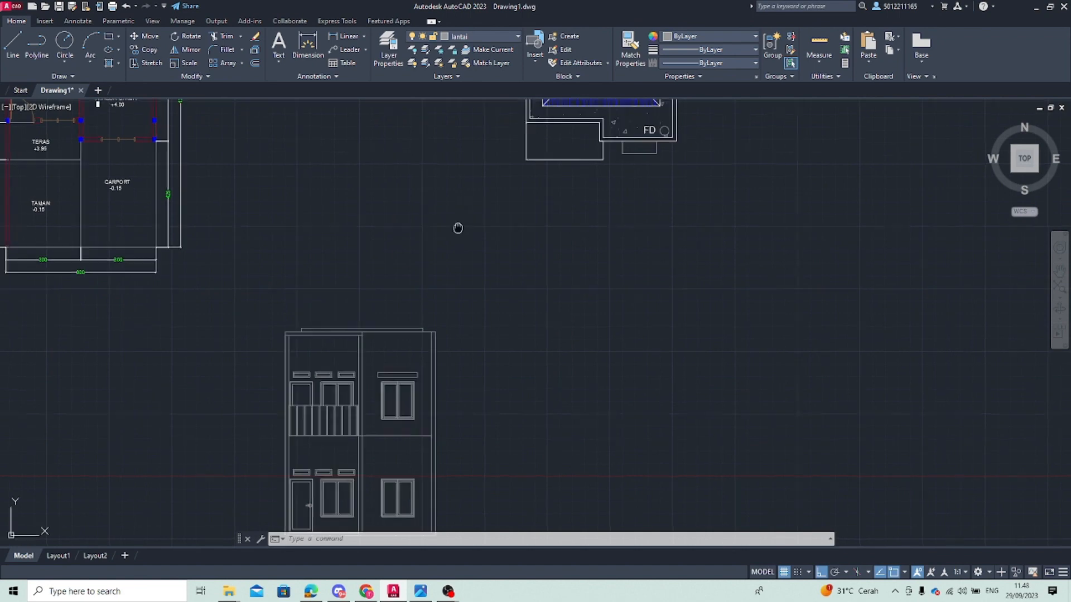
mouse_move(456, 227)
middle_down()
mouse_move(388, 332)
mouse_move(436, 223)
middle_up()
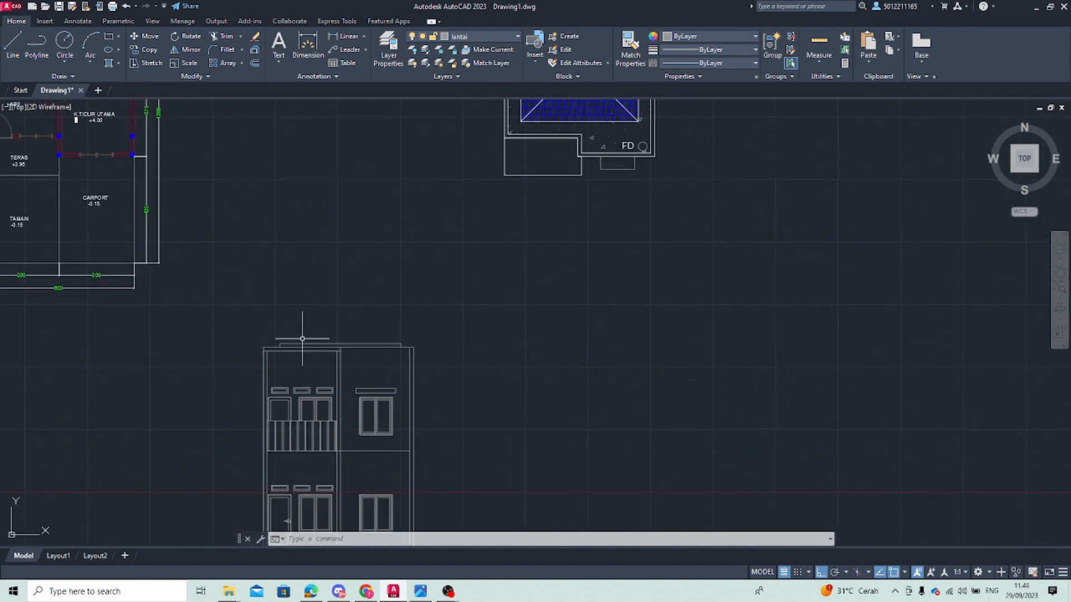
scroll(290, 340, up, 2)
scroll(251, 294, down, 2)
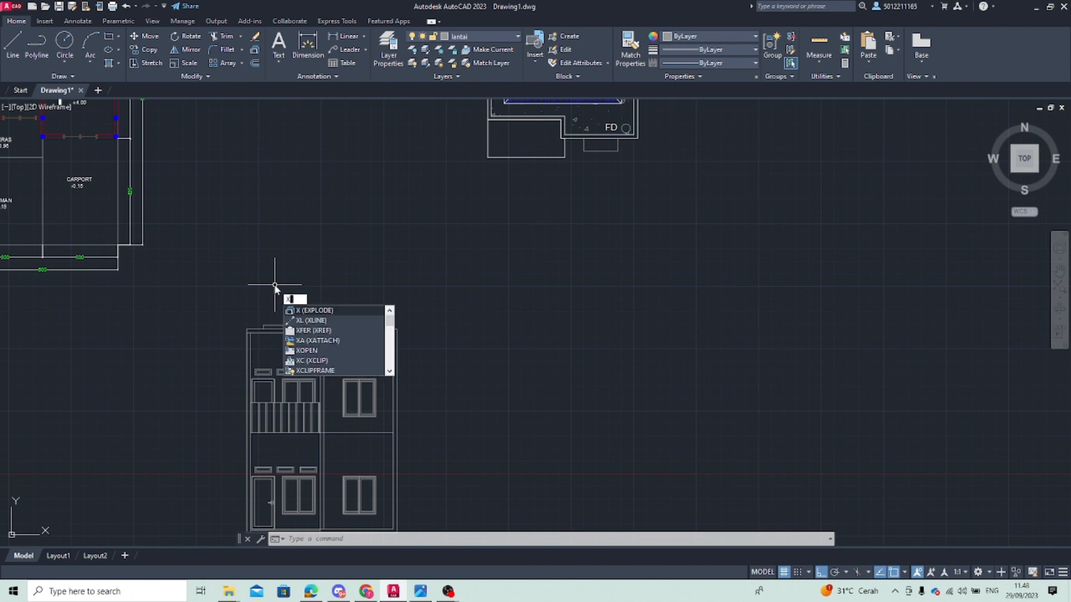
text(L)
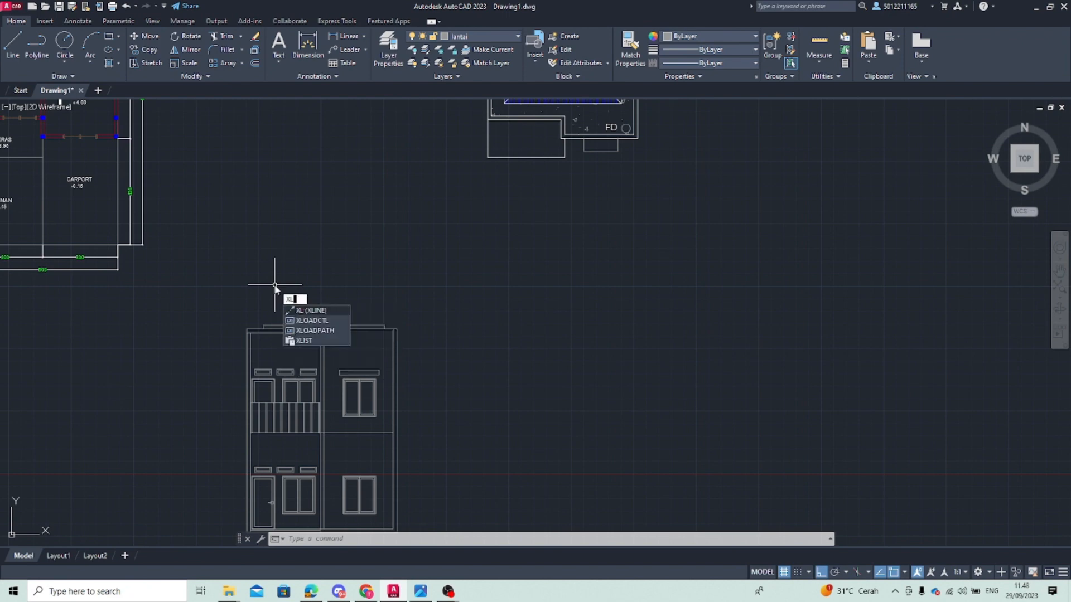
key(Return)
text(A)
key(Return)
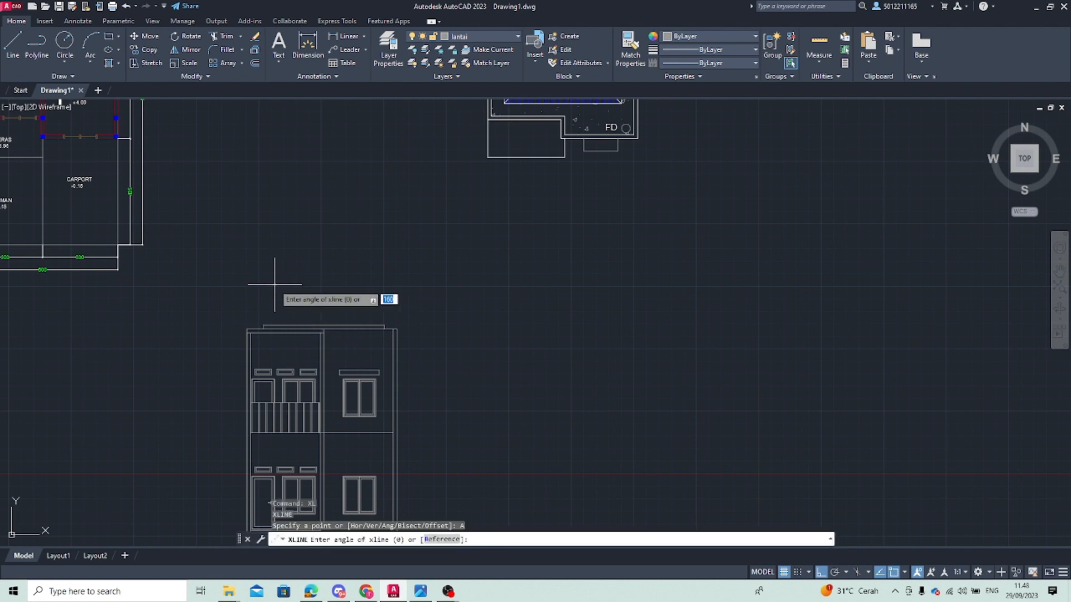
text(30)
key(Return)
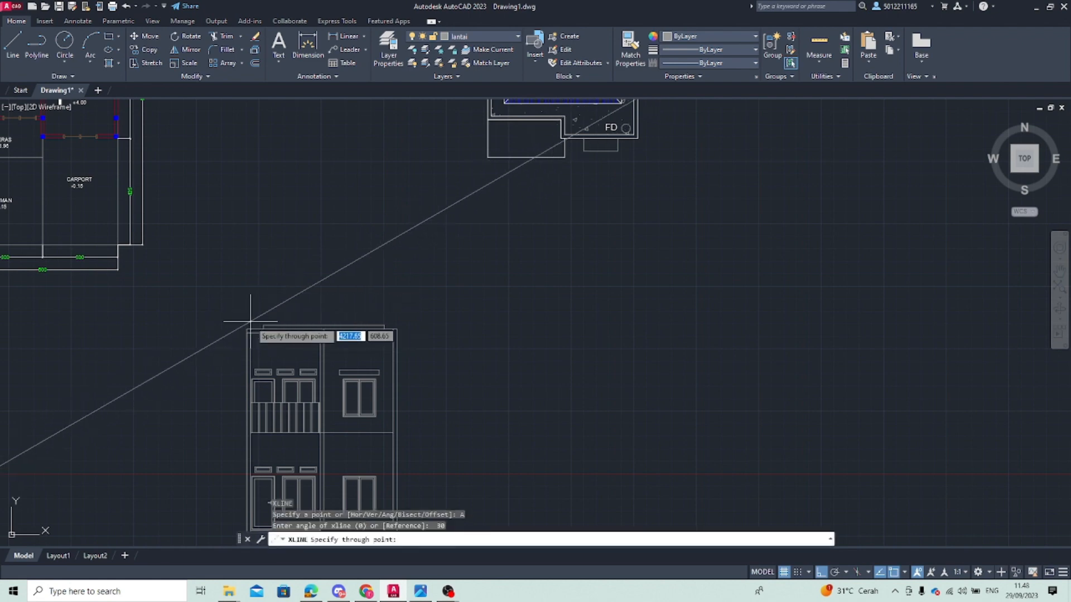
click(273, 324)
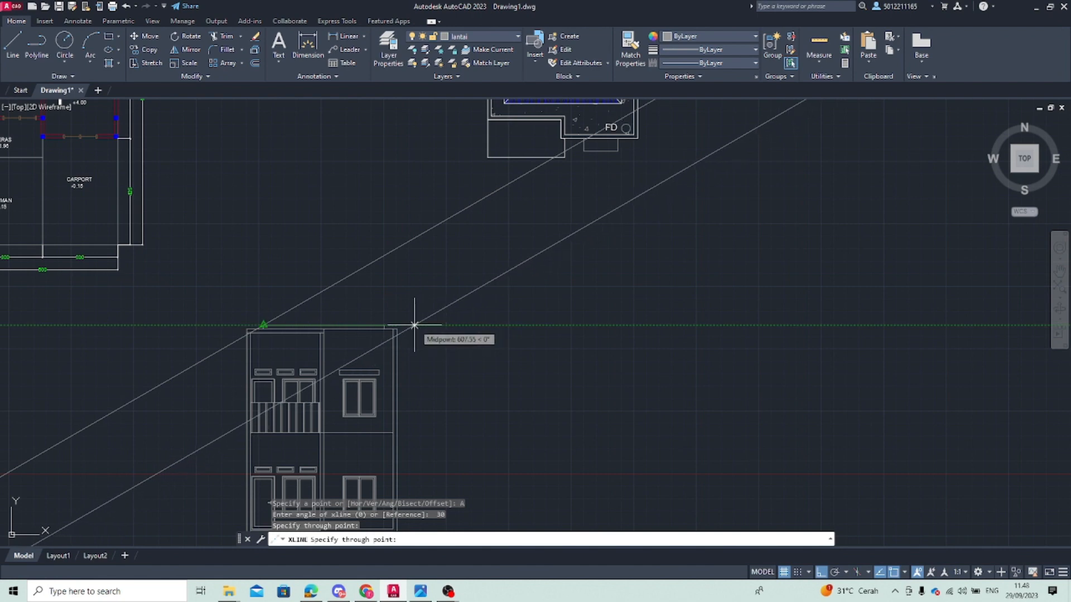
key(Escape)
Mirror the 30 degree construction line about a vertical axis through the roof edge's midpoint, keeping the original
click(335, 282)
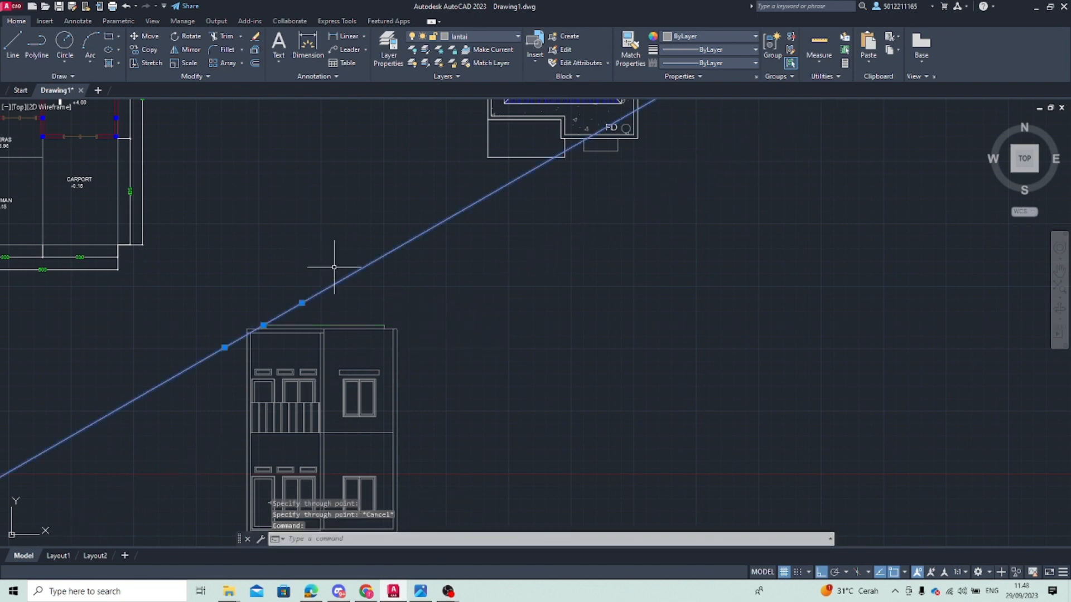
click(184, 51)
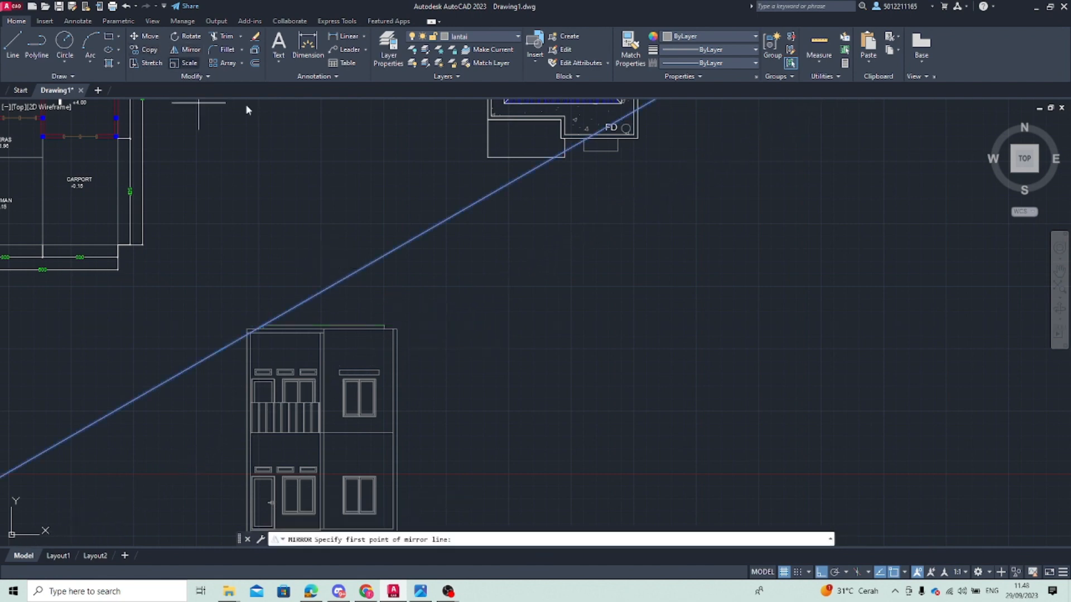
click(324, 325)
click(330, 276)
key(Return)
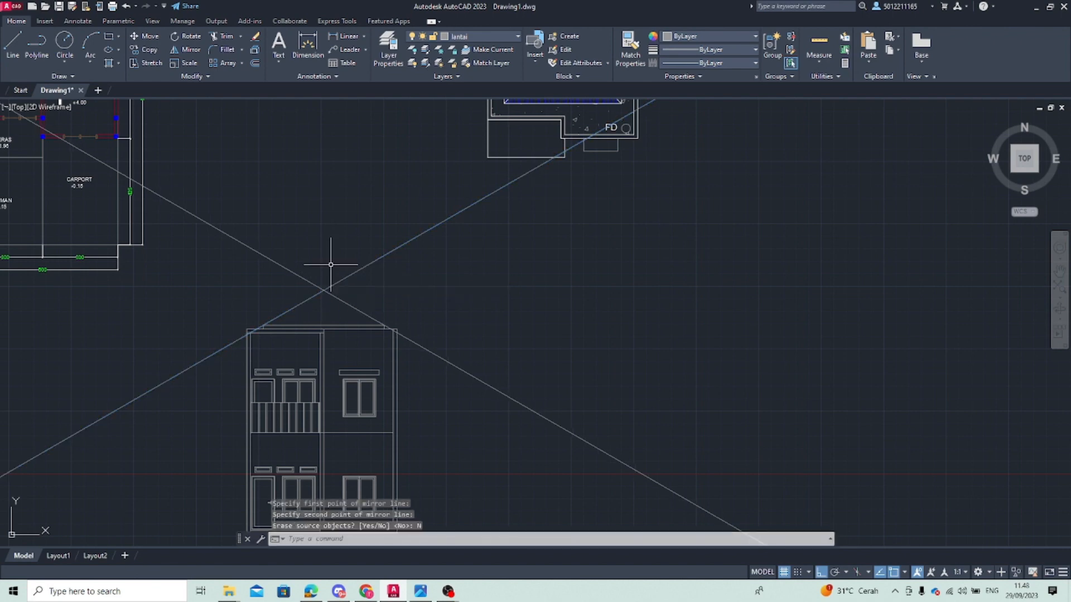
key(Escape)
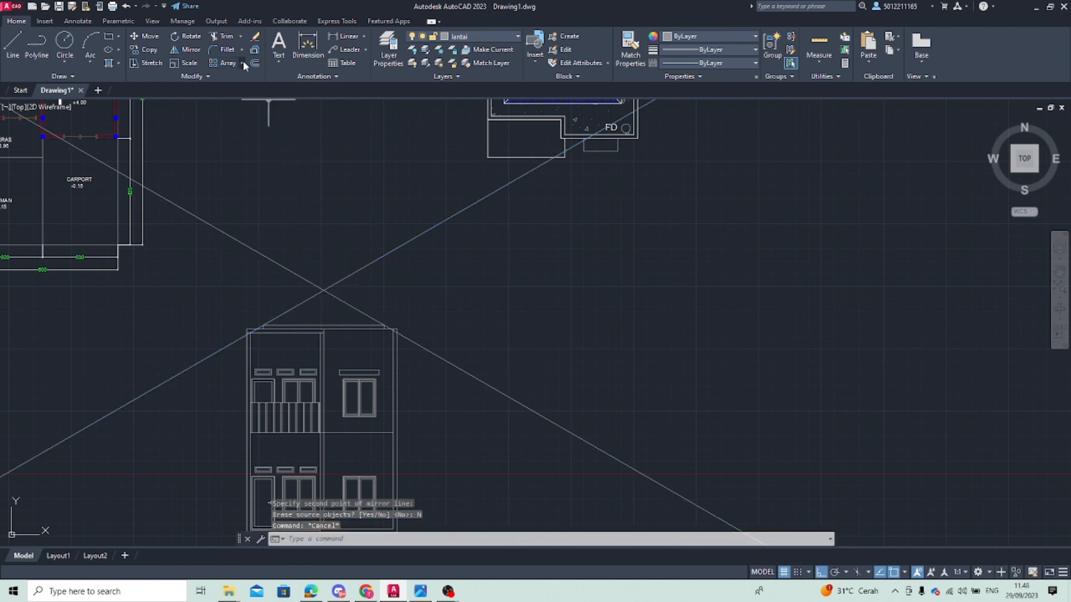
Fillet the two crossing construction lines into a peak, keeping the parts that slope down from the ridge
click(223, 50)
click(343, 301)
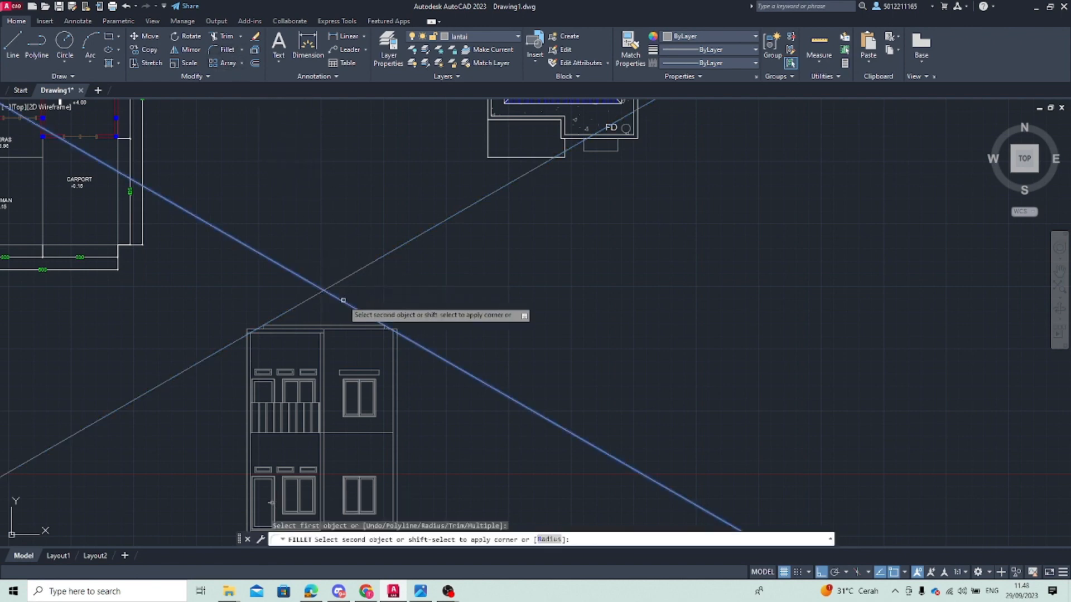
click(309, 299)
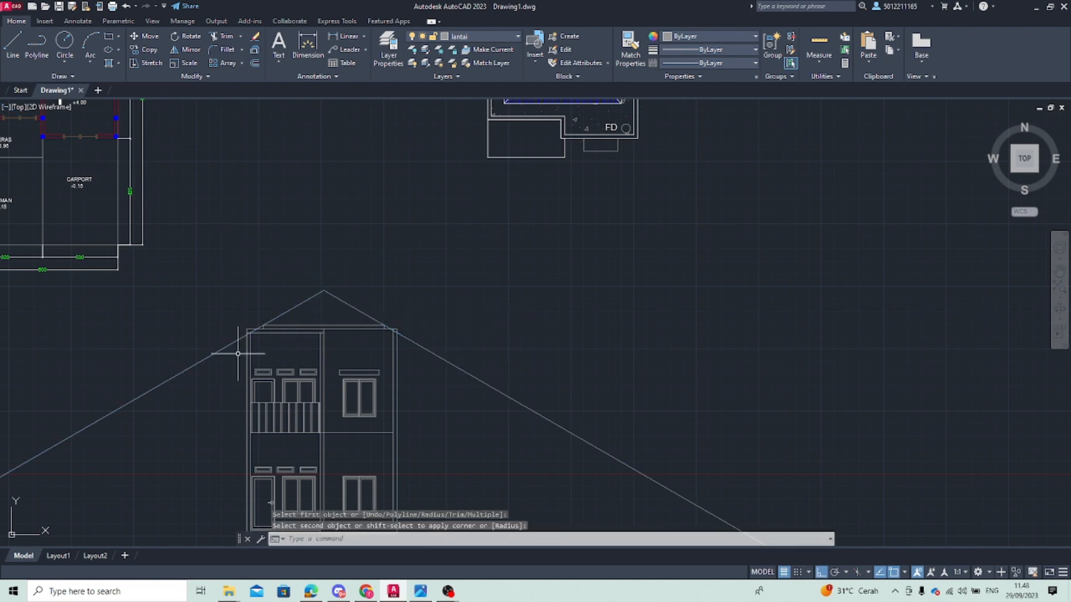
key(Escape)
Trim the excess of both sloping roof lines beyond the ends of the roof edge's upper line
text(tr)
key(Return)
click(182, 371)
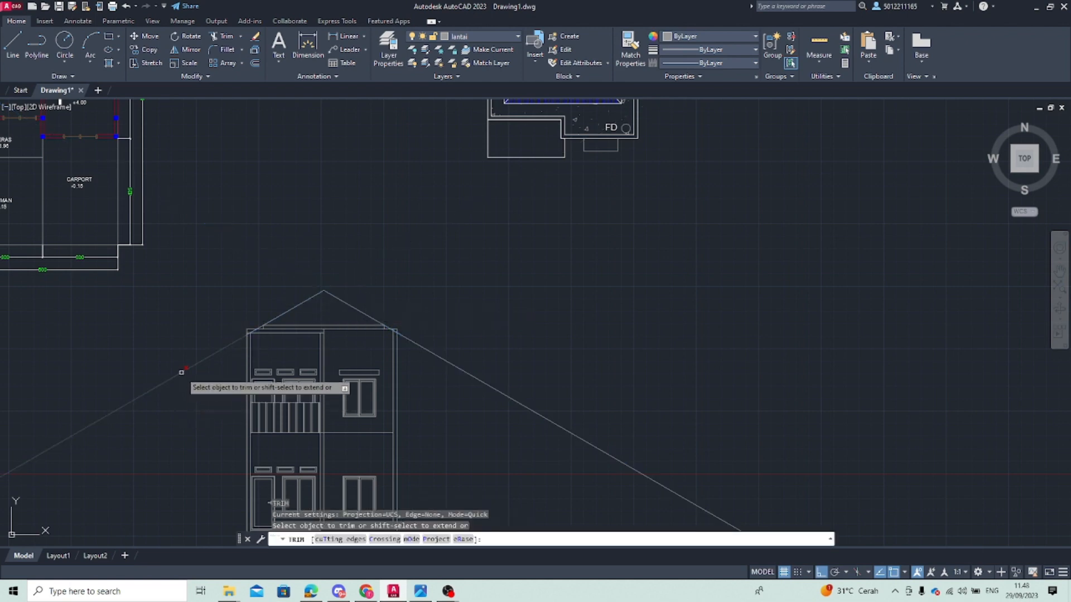
click(432, 351)
scroll(413, 340, up, 5)
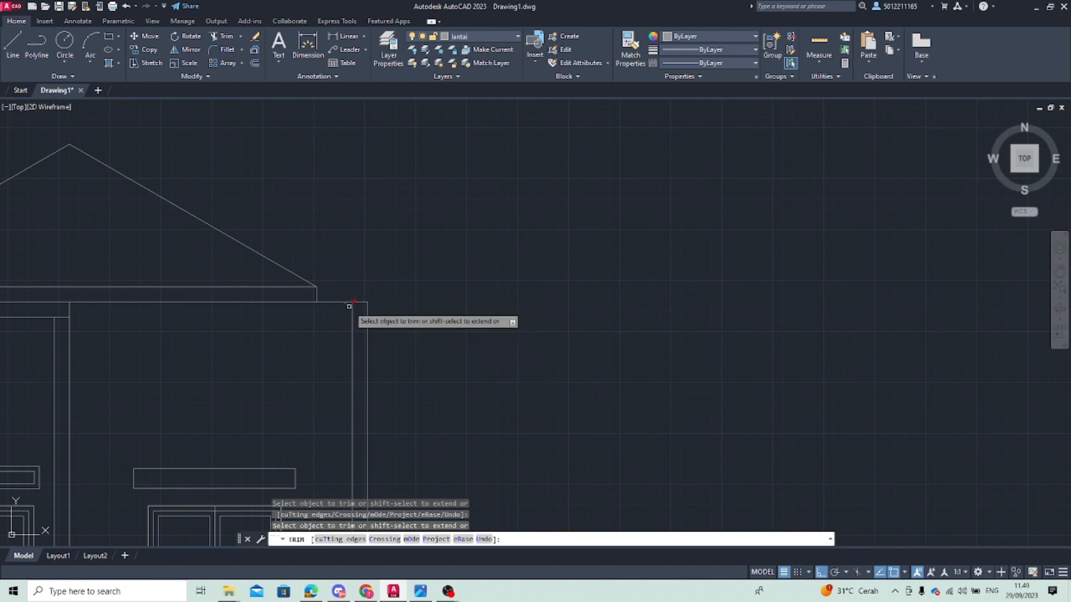
middle_drag(246, 296, 432, 289)
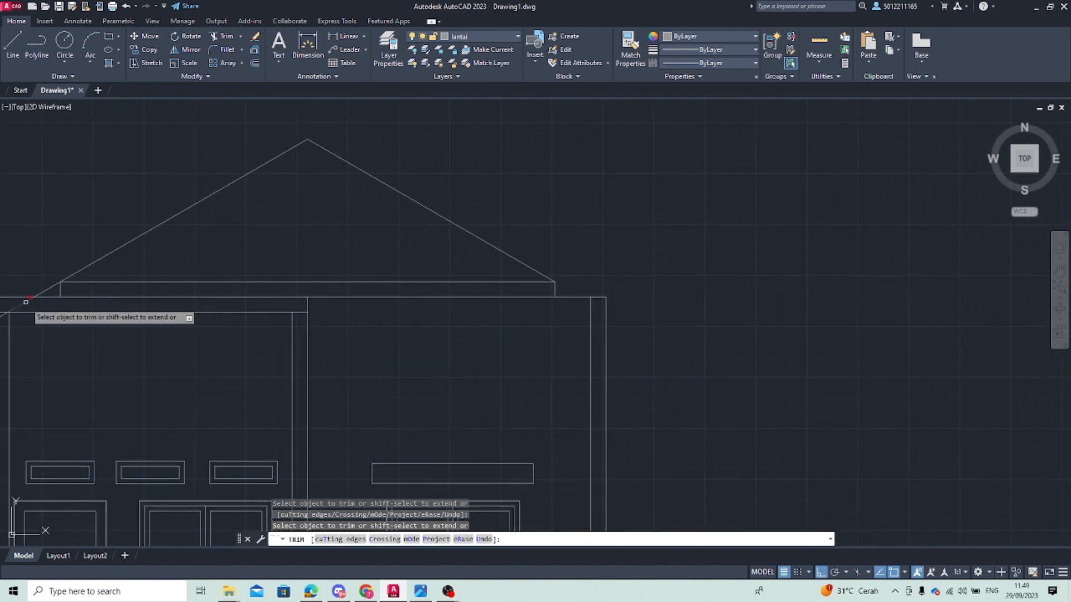
middle_drag(31, 300, 111, 289)
click(80, 305)
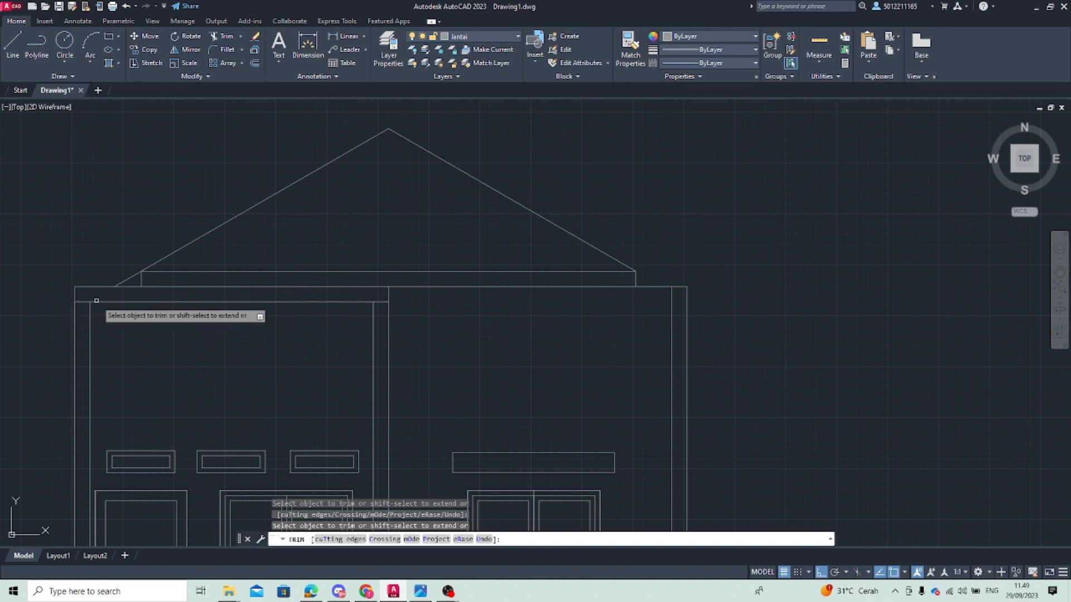
click(125, 282)
key(Escape)
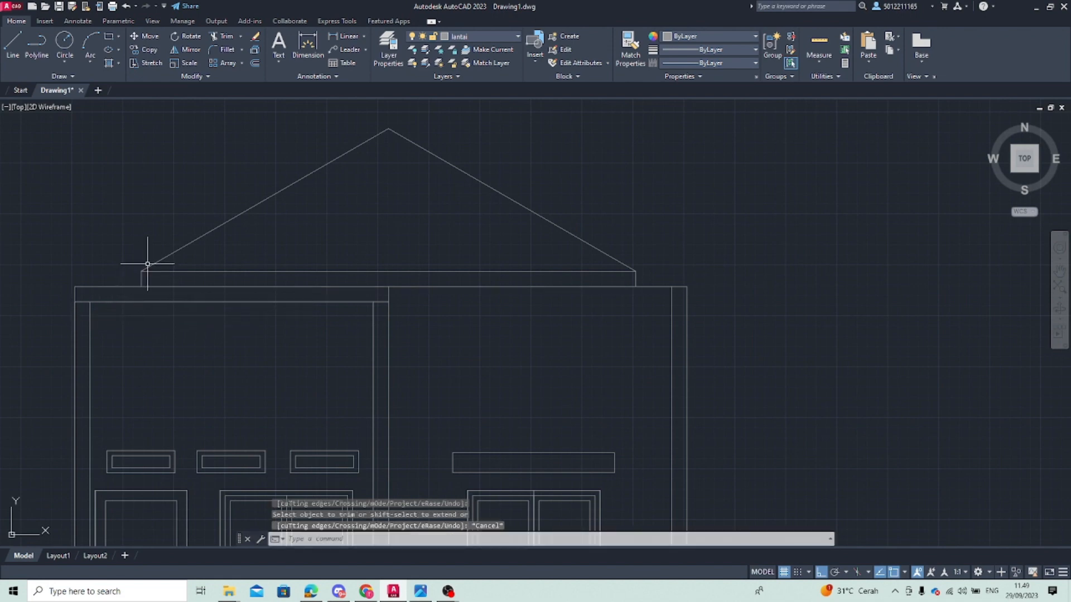
Draw a line 20 units long from the left end of the roof edge's upper line, continuing the roof slope down and outward
click(148, 266)
key(Escape)
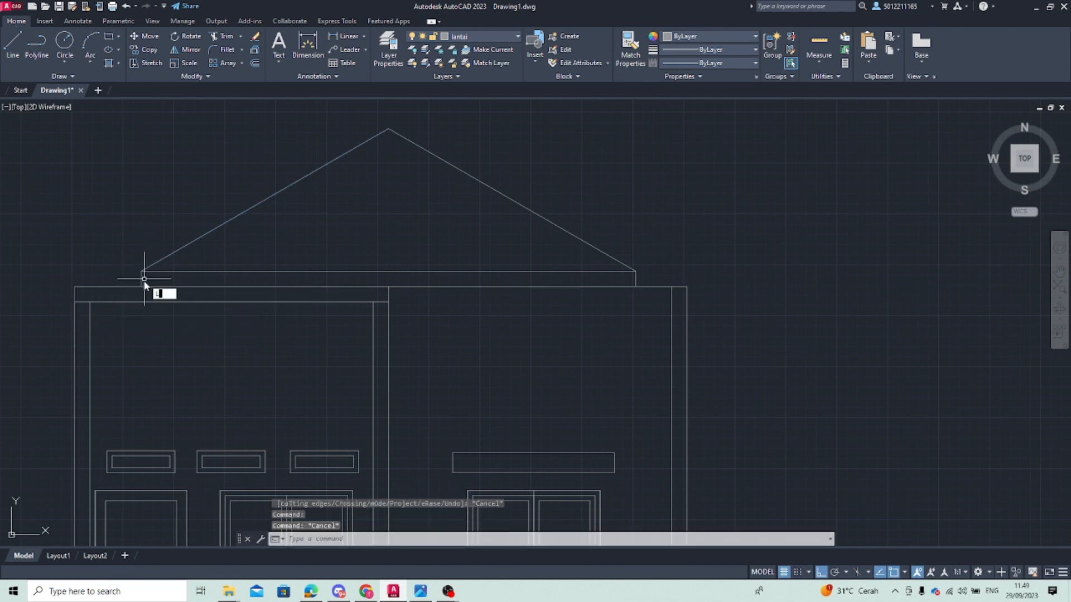
key(Return)
click(143, 274)
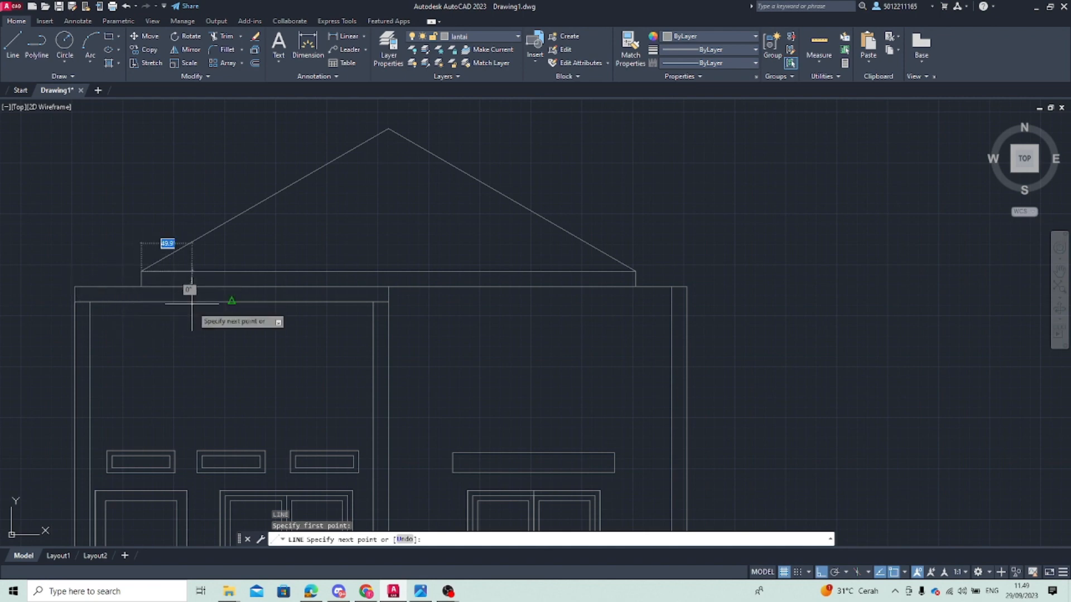
click(893, 573)
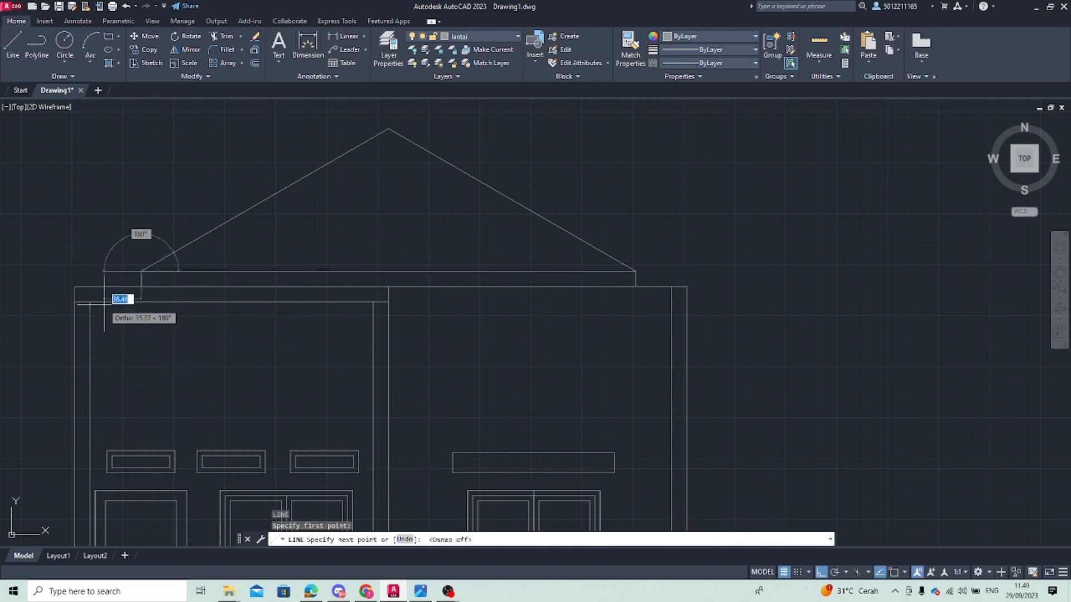
key(F8)
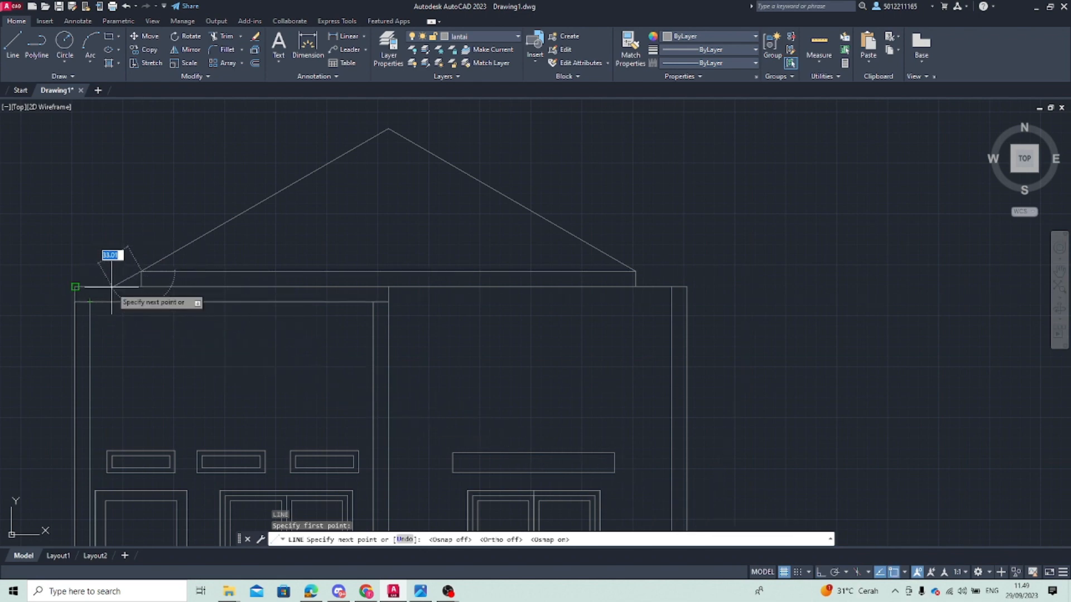
click(898, 573)
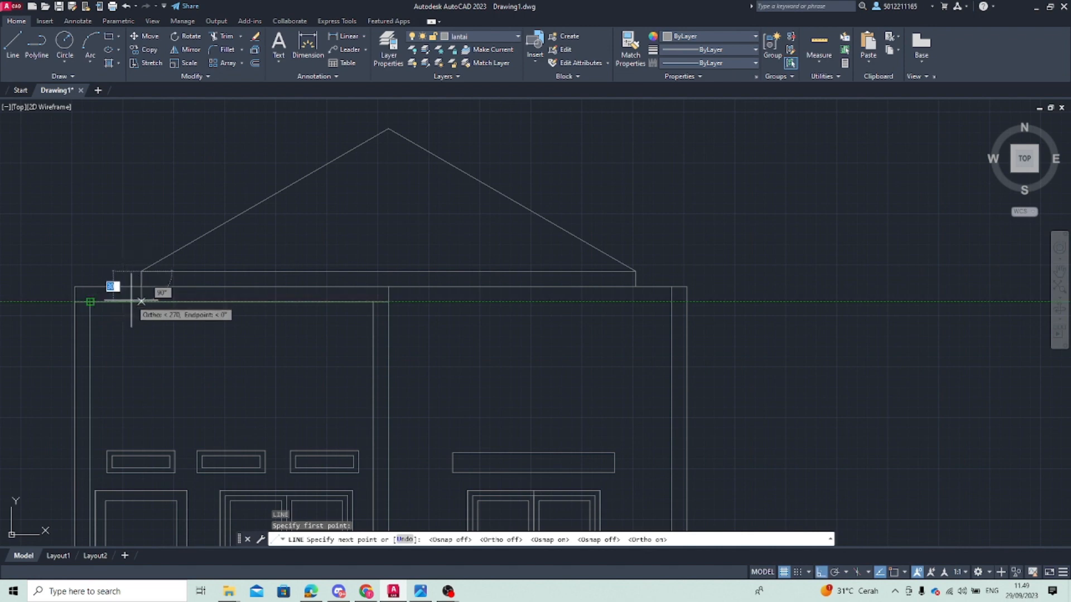
scroll(121, 286, up, 2)
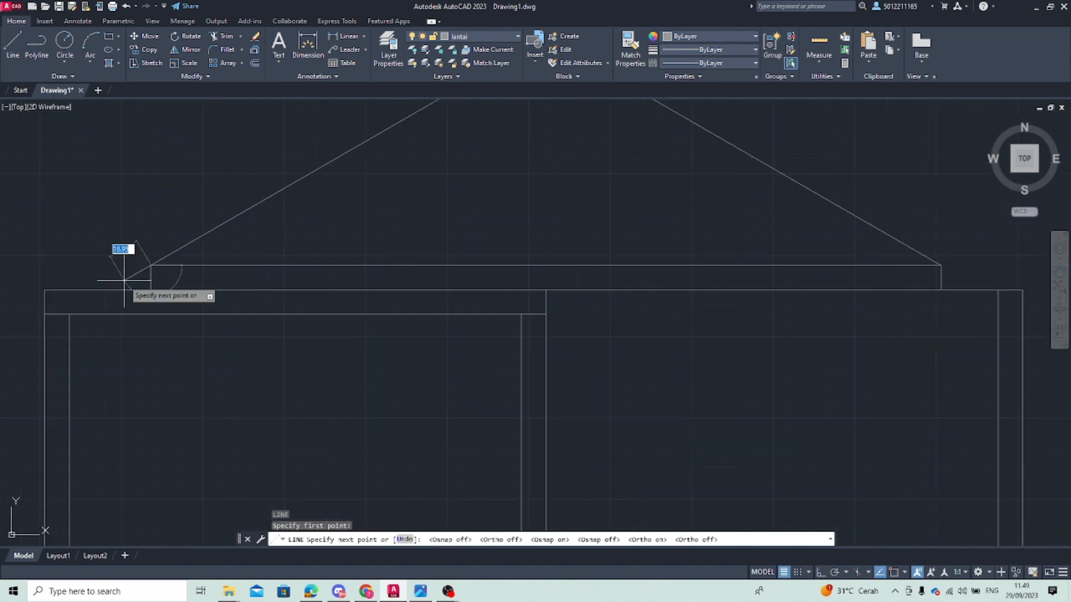
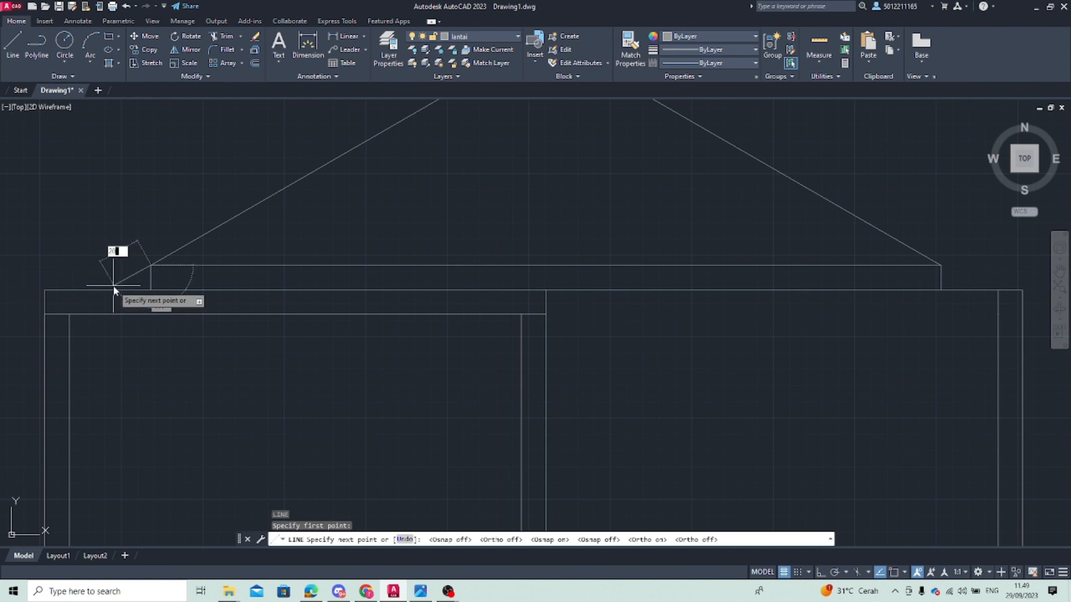
key(Return)
key(Escape)
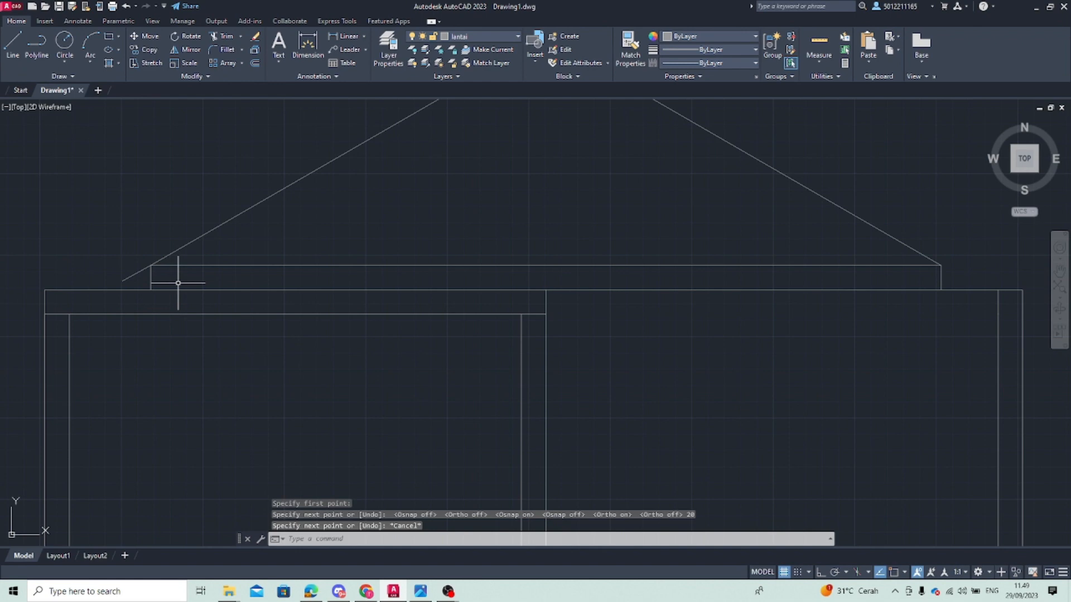
Mirror the short eave line about a vertical axis through the roof edge's midpoint, keeping the original
click(136, 274)
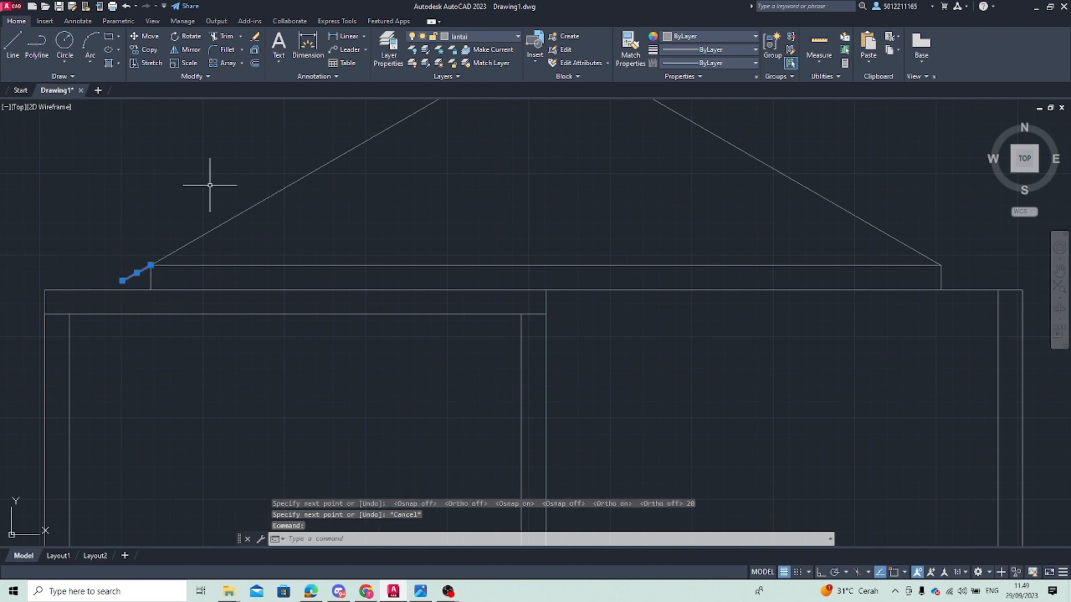
click(187, 49)
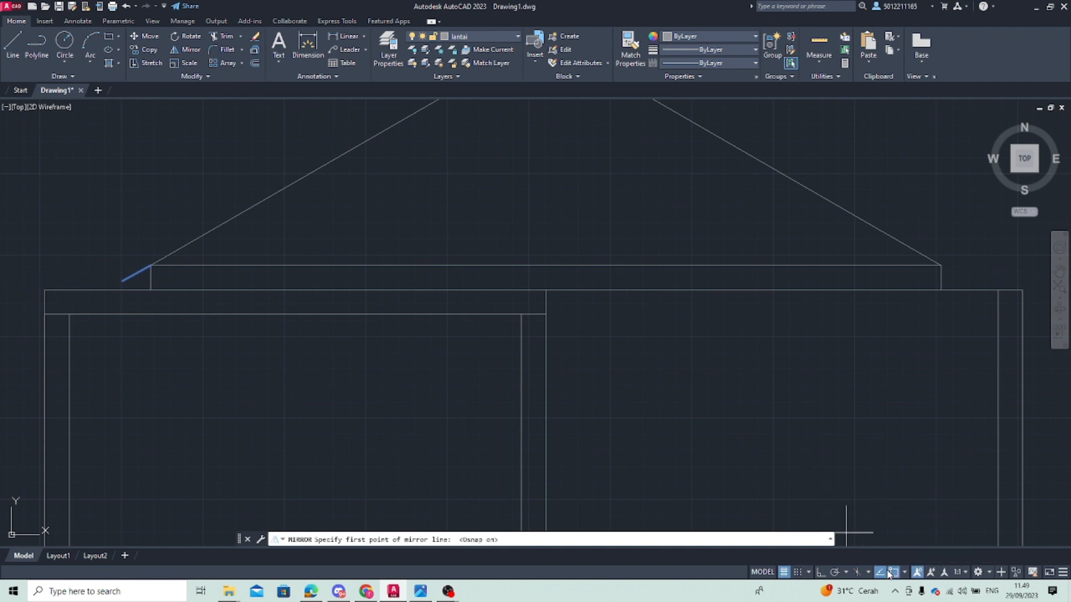
click(546, 265)
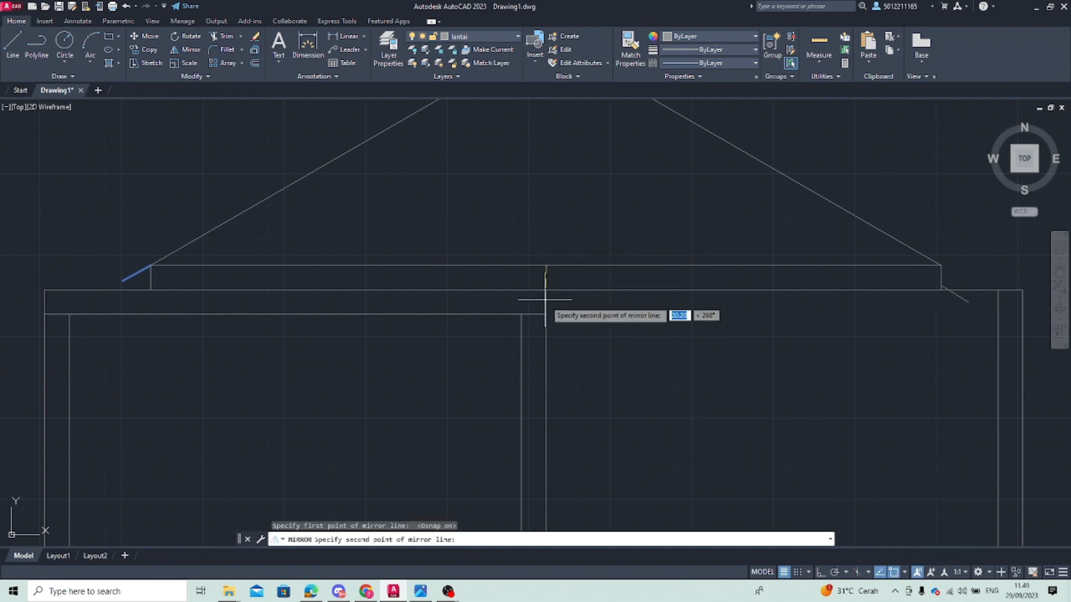
click(546, 289)
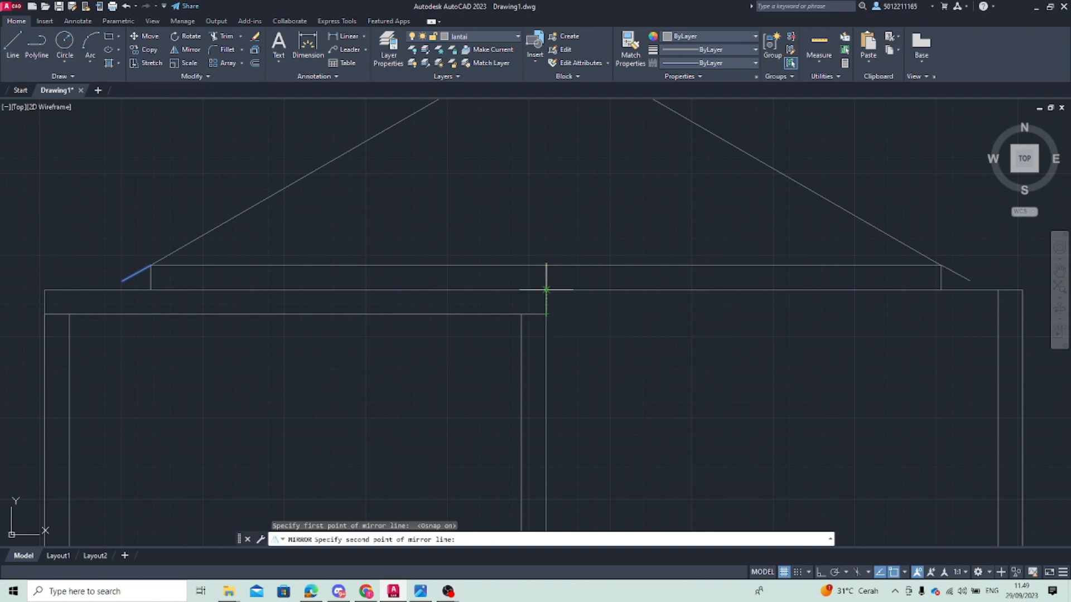
click(573, 333)
scroll(430, 288, down, 5)
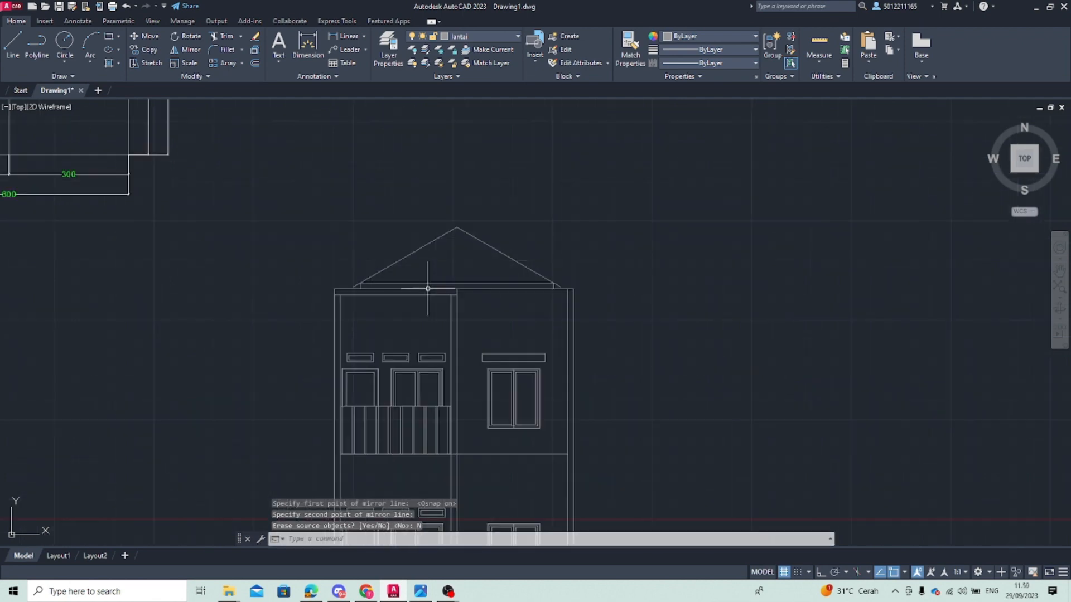
key(Escape)
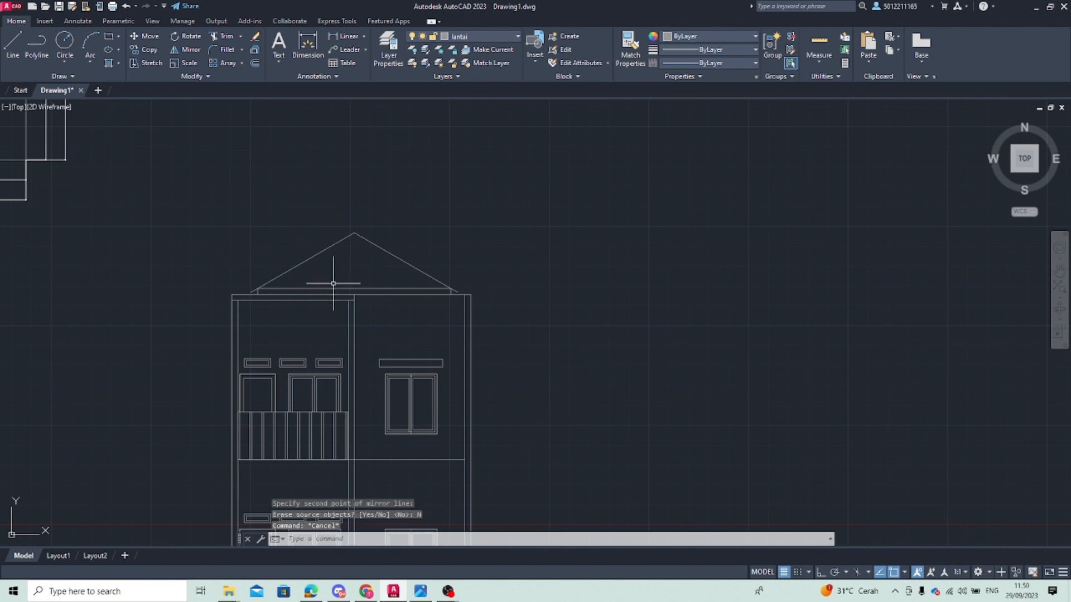
Trim both ends of the horizontal line below the top of the upper-left bay where they cross the column strips
scroll(368, 284, down, 3)
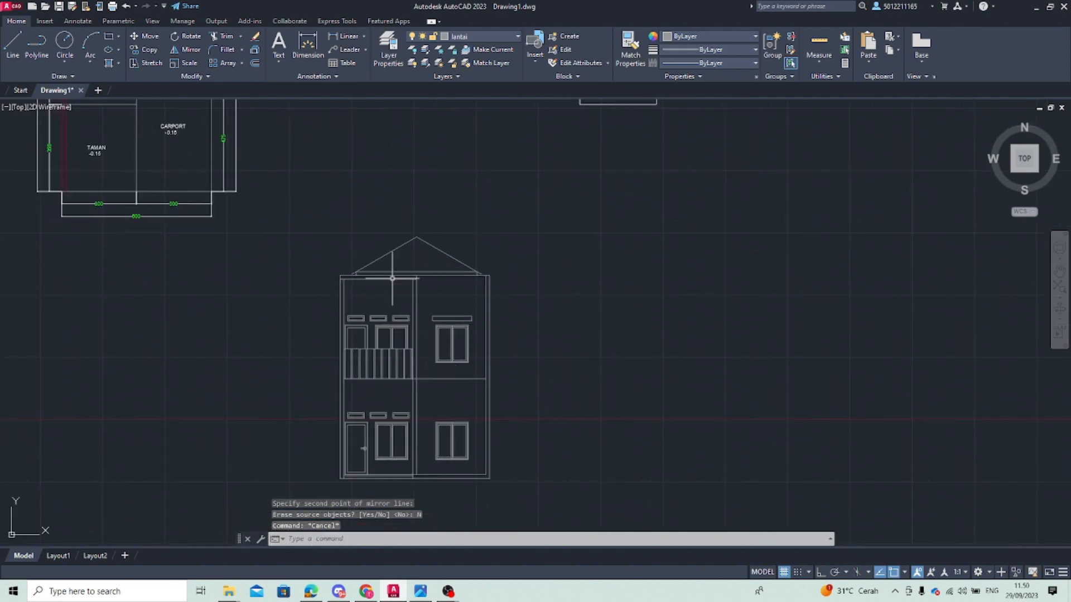
mouse_move(217, 245)
middle_down()
mouse_move(343, 341)
mouse_move(426, 376)
middle_up()
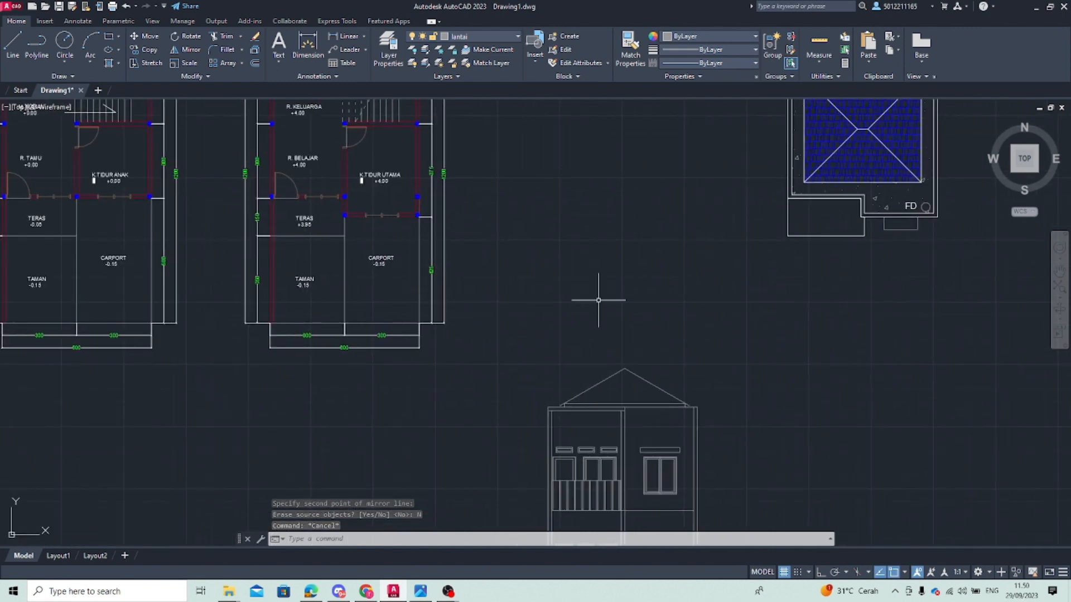
scroll(595, 430, up, 2)
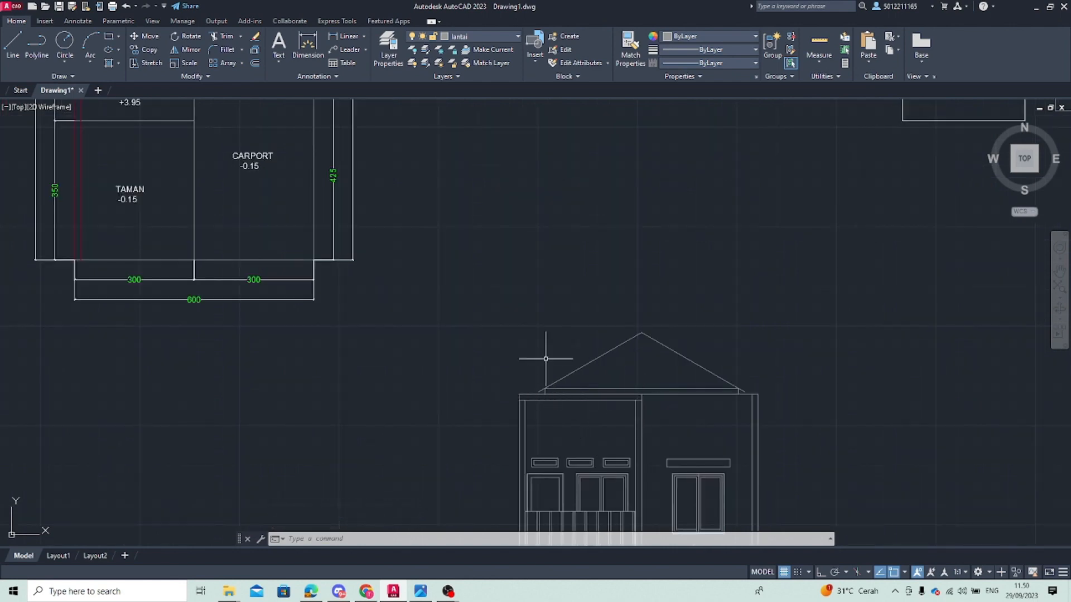
scroll(546, 359, down, 5)
scroll(624, 410, up, 5)
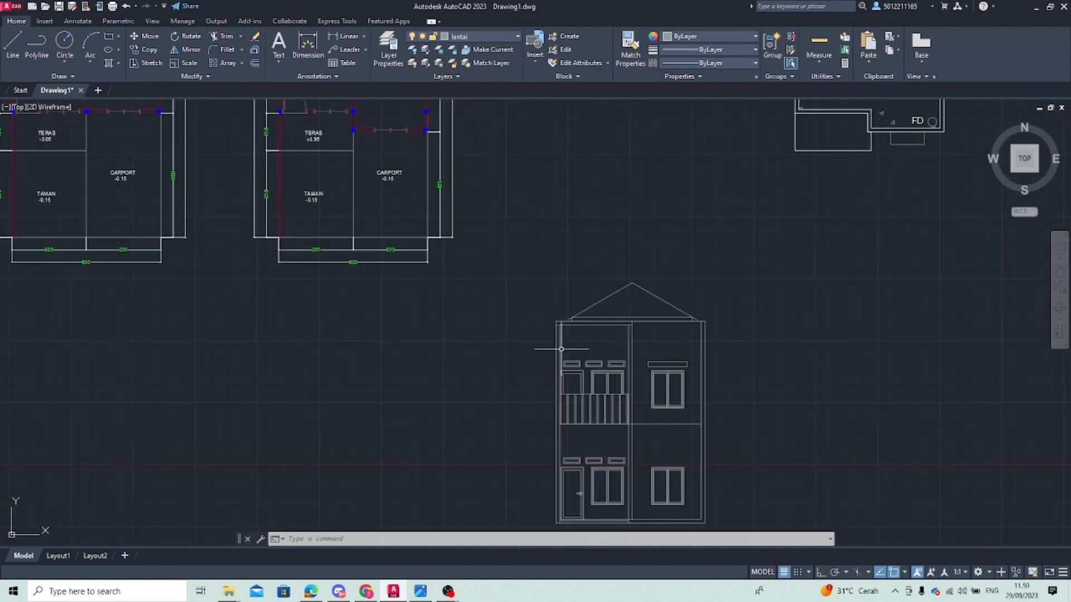
scroll(557, 347, up, 4)
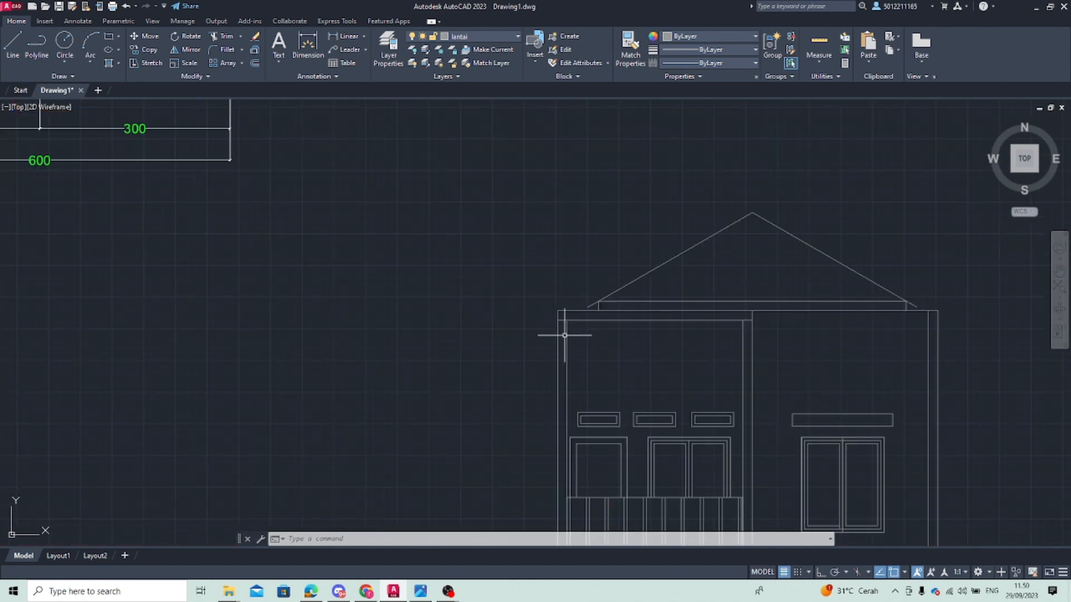
text(tr)
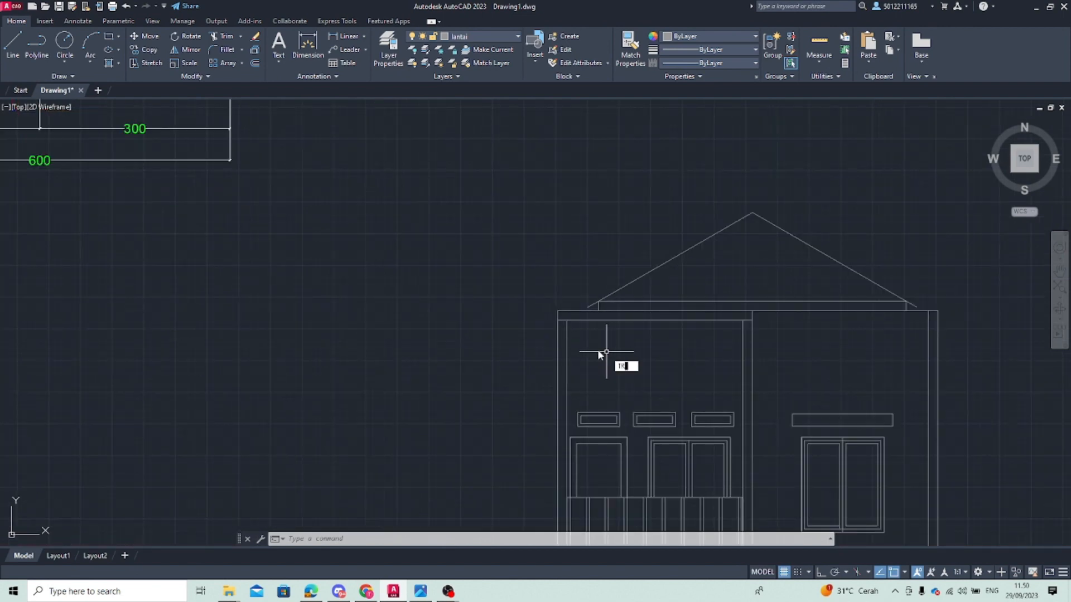
key(Return)
click(562, 320)
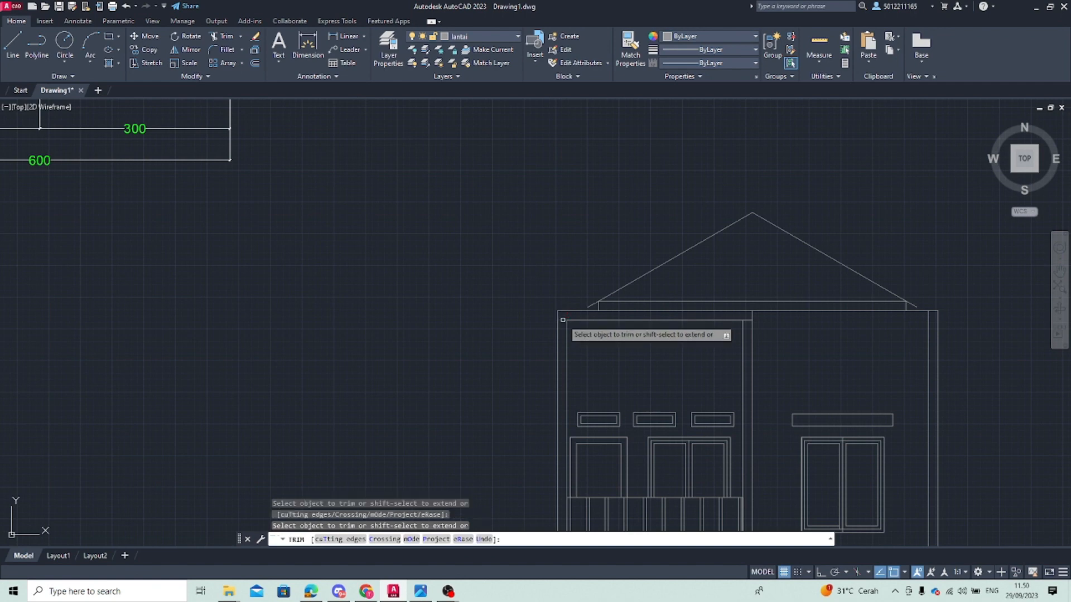
click(747, 320)
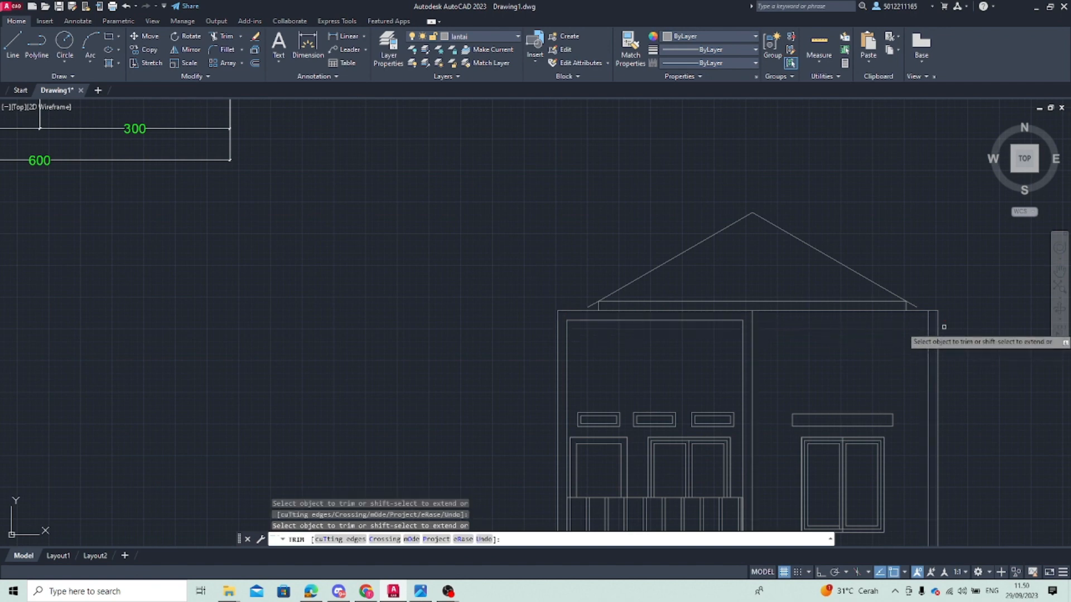
key(Escape)
Examine the horizontal lines at the top of the facade and the front overhang outline in the roof plan
scroll(767, 371, down, 3)
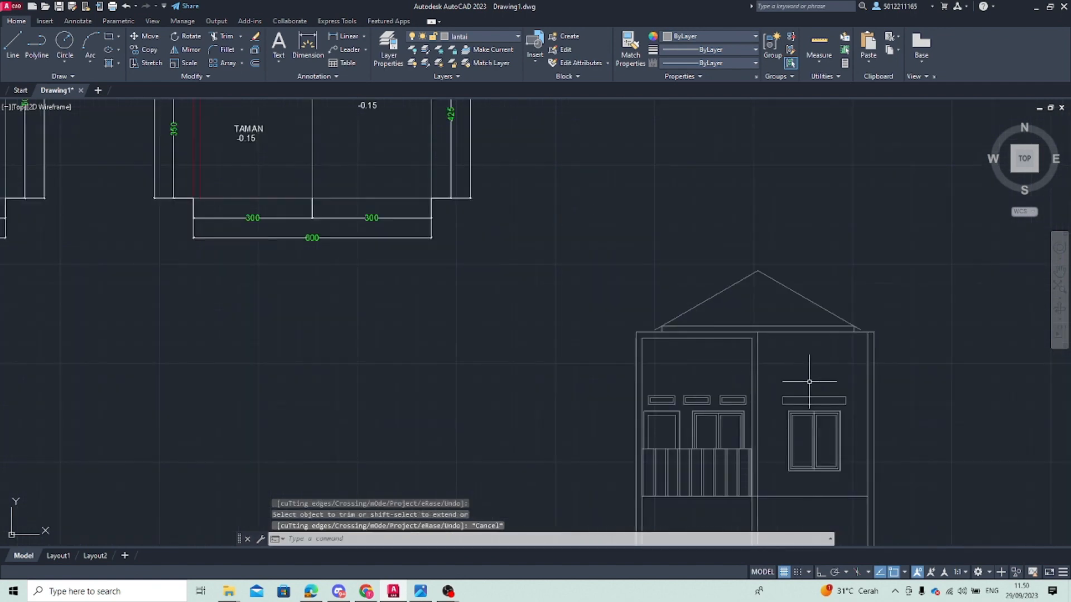
middle_drag(813, 375, 647, 343)
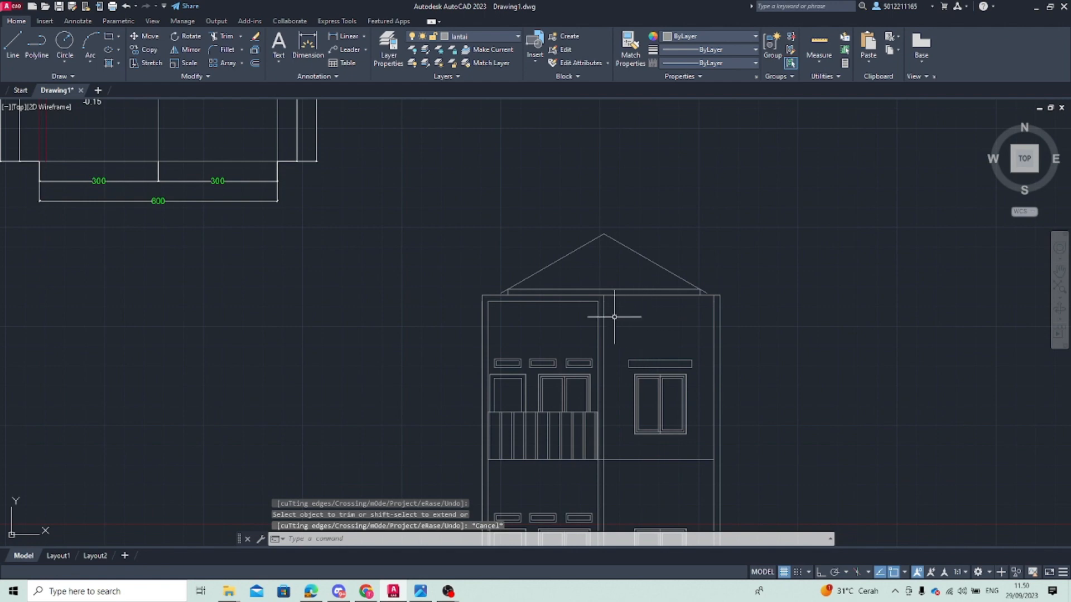
scroll(614, 317, up, 4)
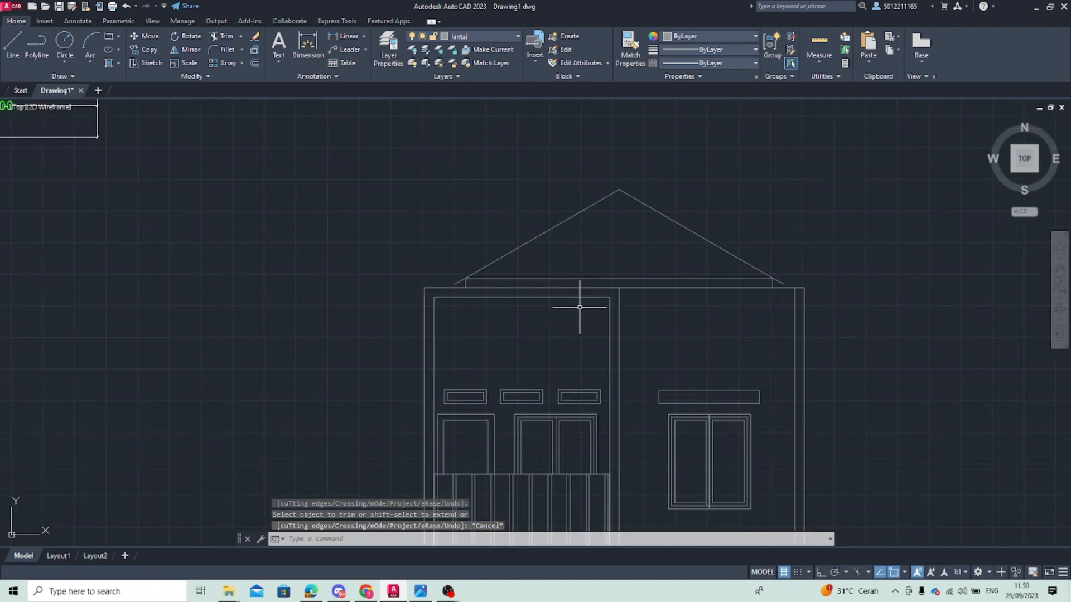
click(677, 277)
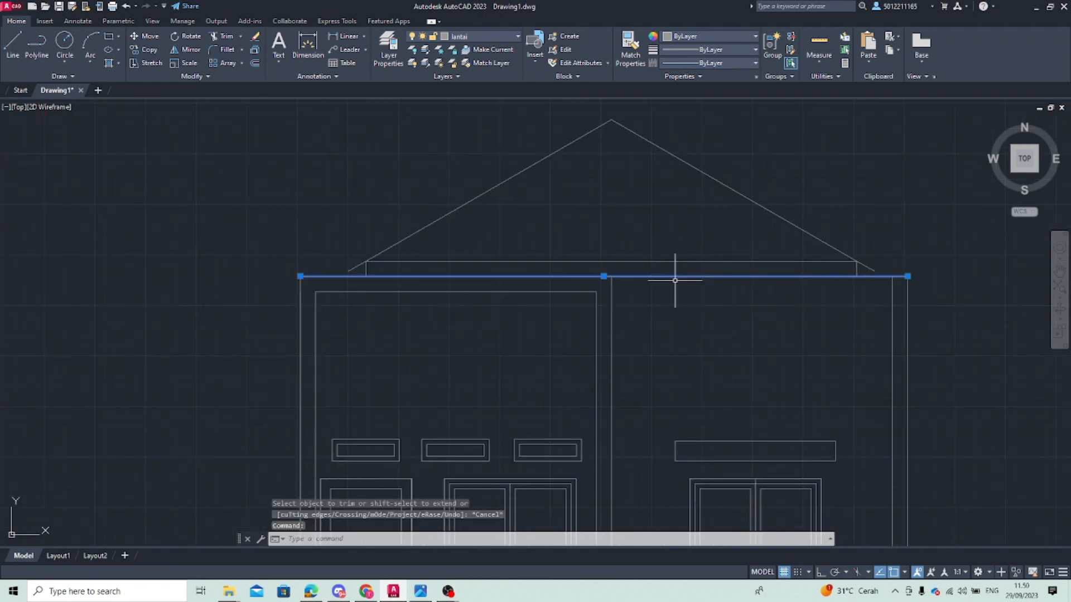
key(Escape)
click(533, 293)
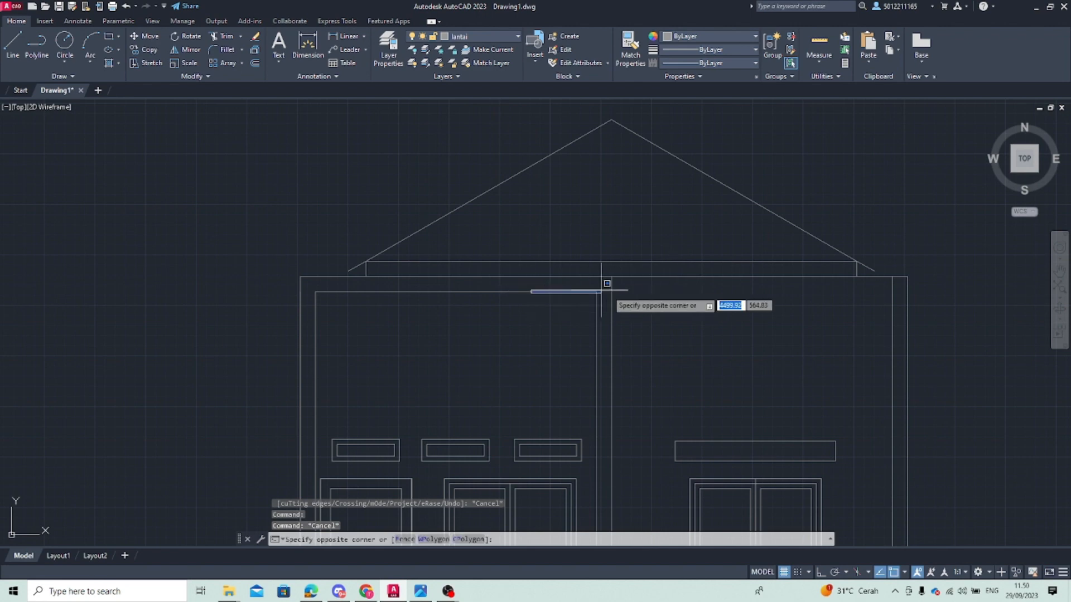
key(Escape)
click(560, 291)
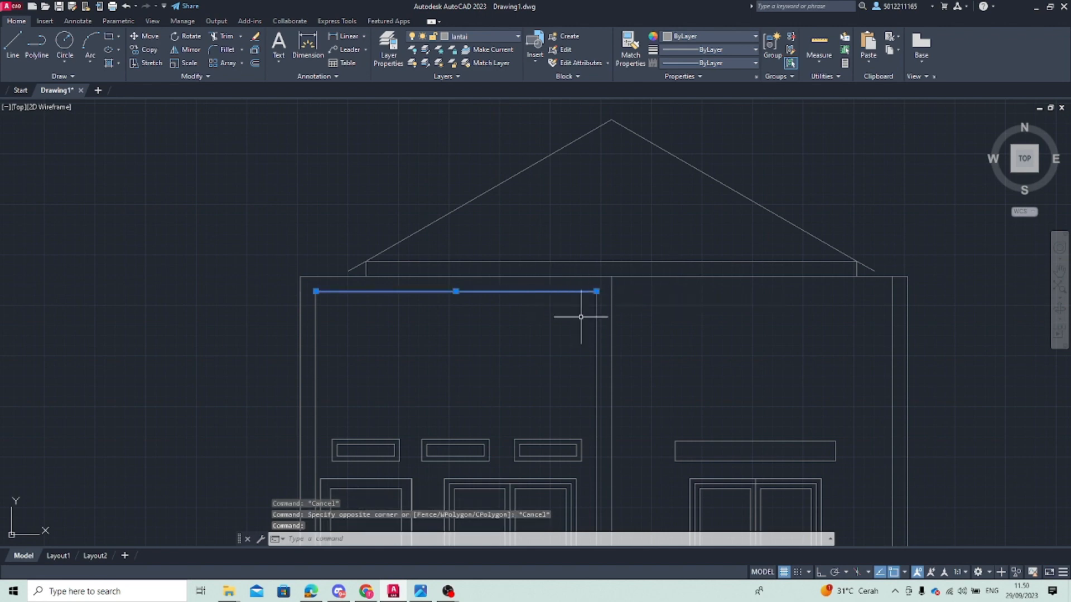
scroll(558, 296, down, 6)
middle_drag(559, 296, 351, 395)
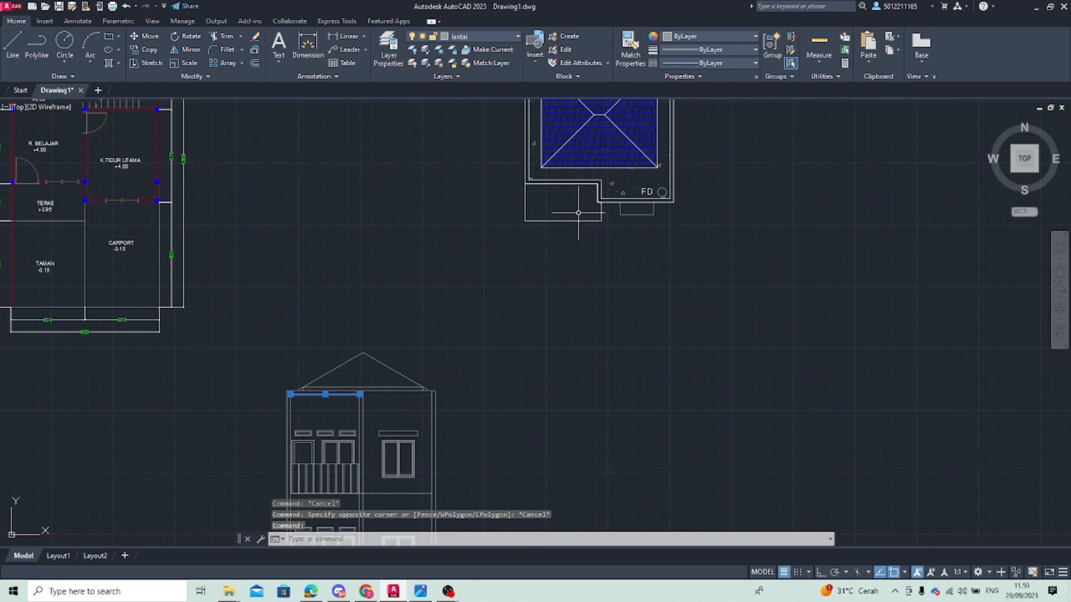
scroll(565, 189, up, 2)
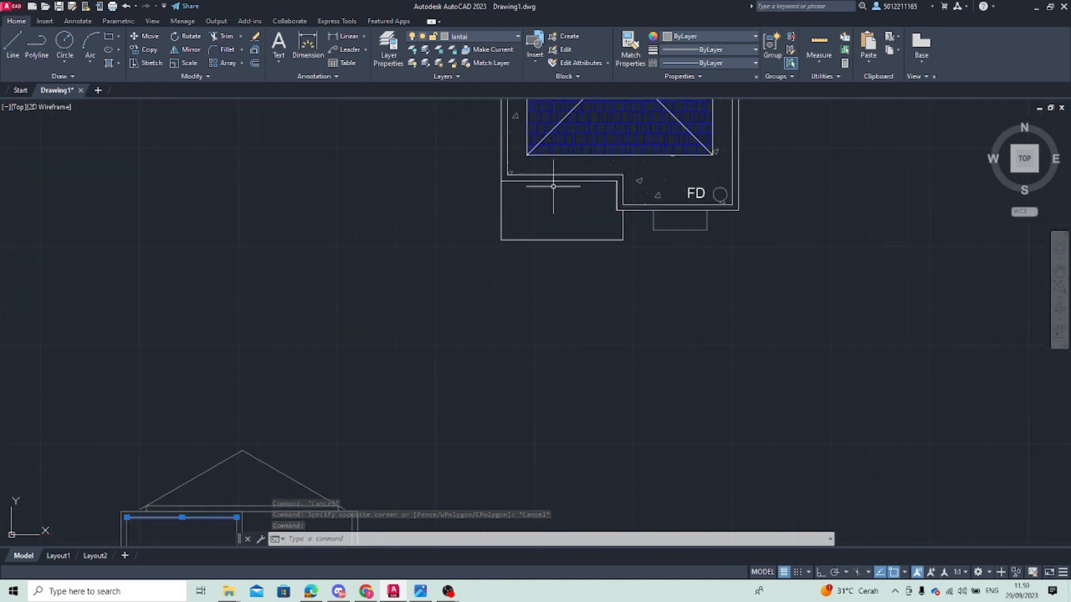
middle_drag(536, 210, 536, 213)
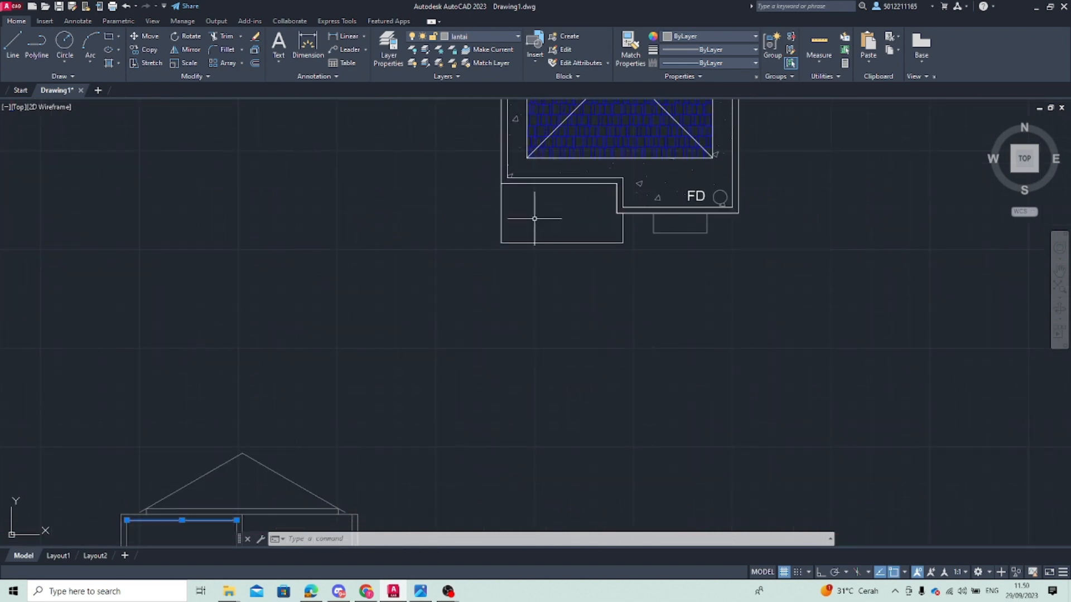
scroll(502, 245, down, 6)
scroll(470, 296, up, 4)
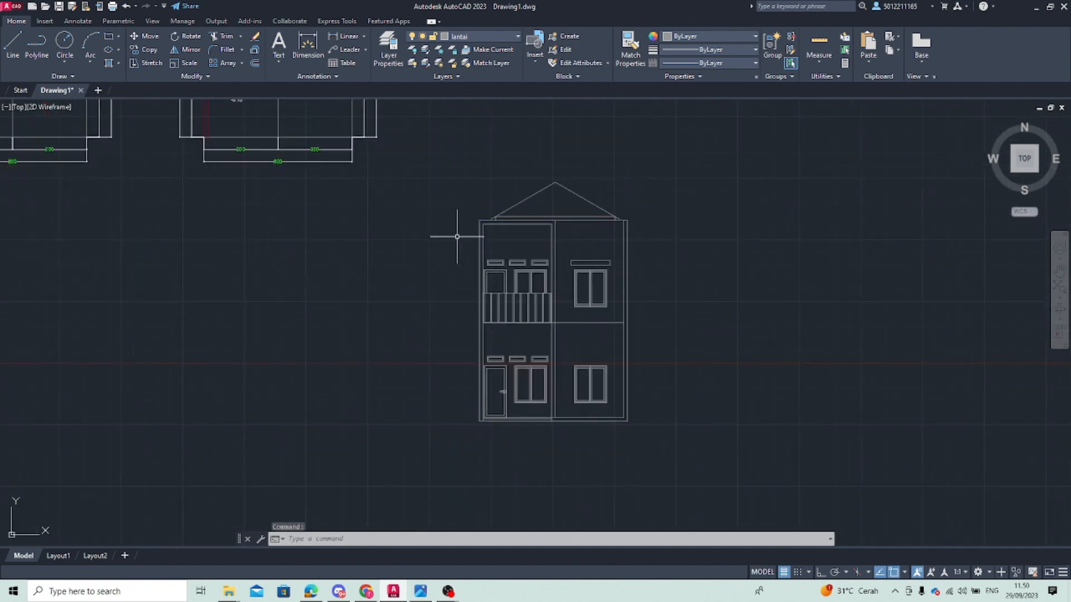
key(Escape)
Draw a line 50 units down from the facade's upper-left corner and continue it horizontally to the left bay's right edge
scroll(479, 234, up, 6)
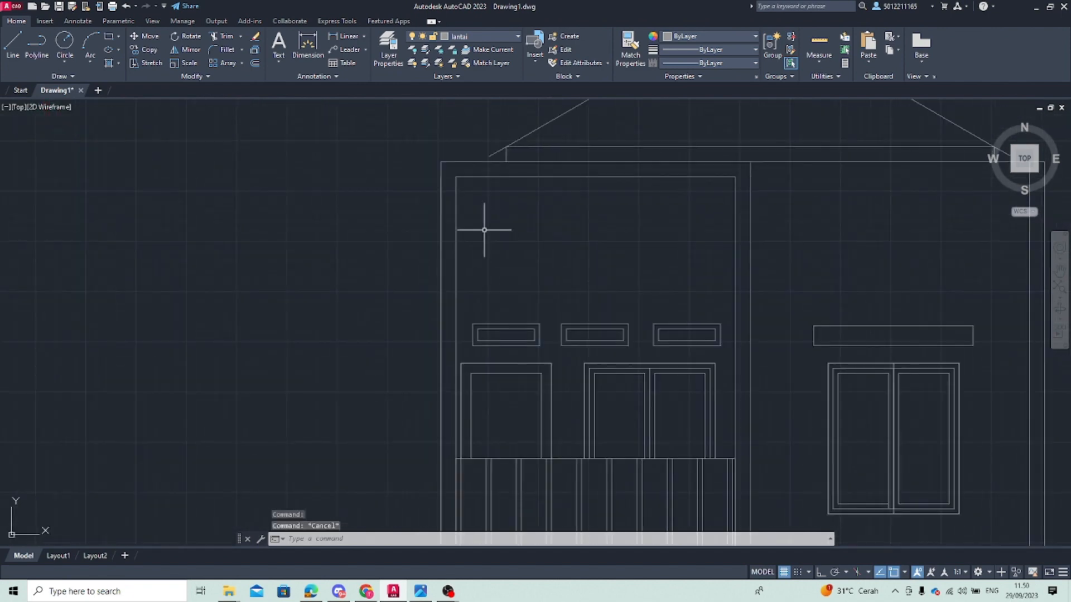
text(l)
key(Return)
click(441, 163)
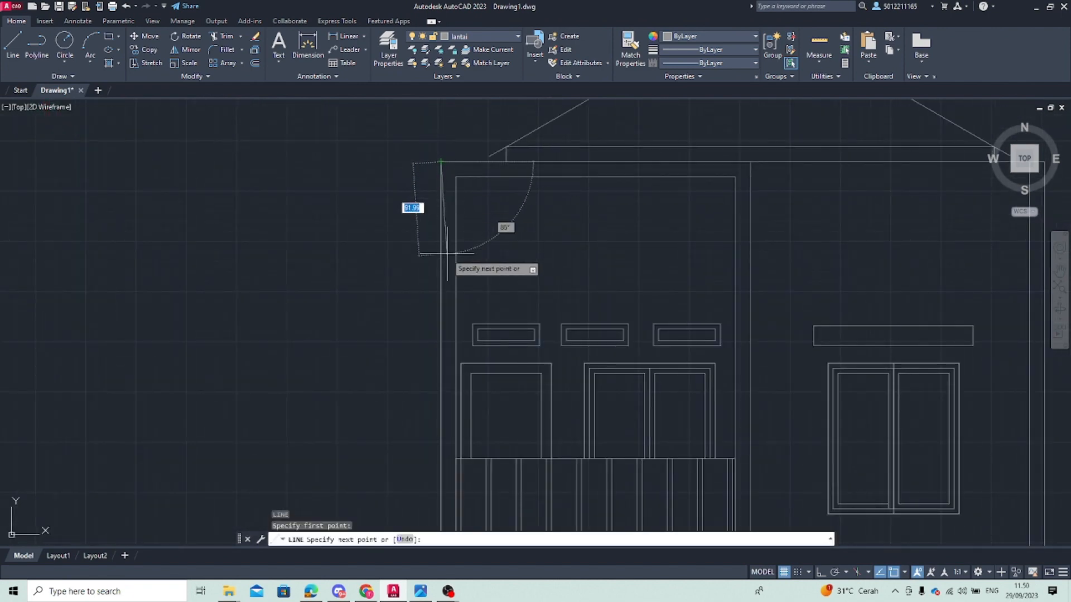
text(50)
key(Return)
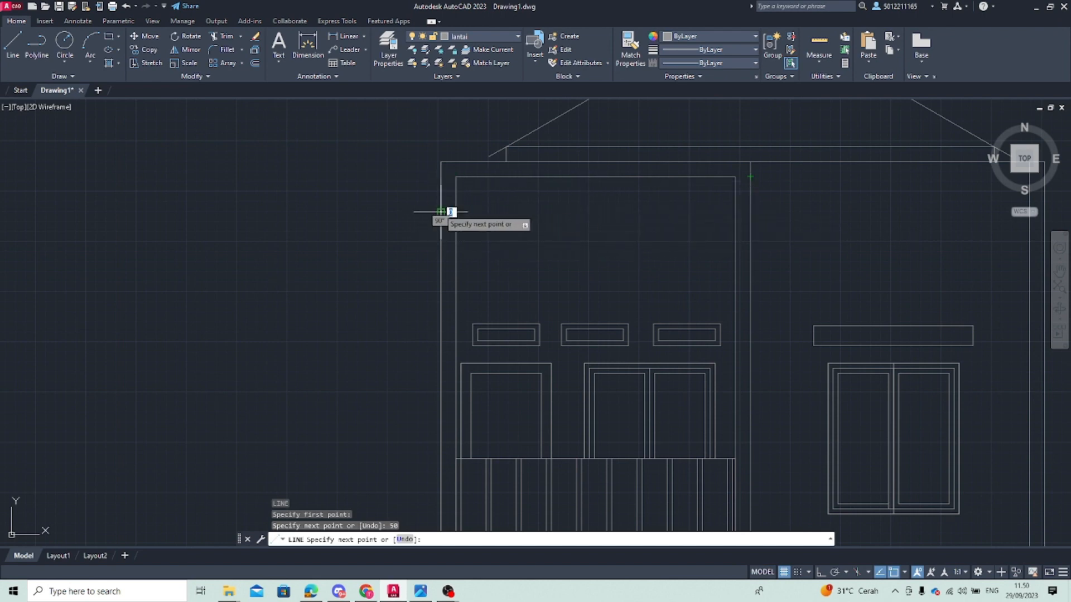
click(750, 212)
key(Escape)
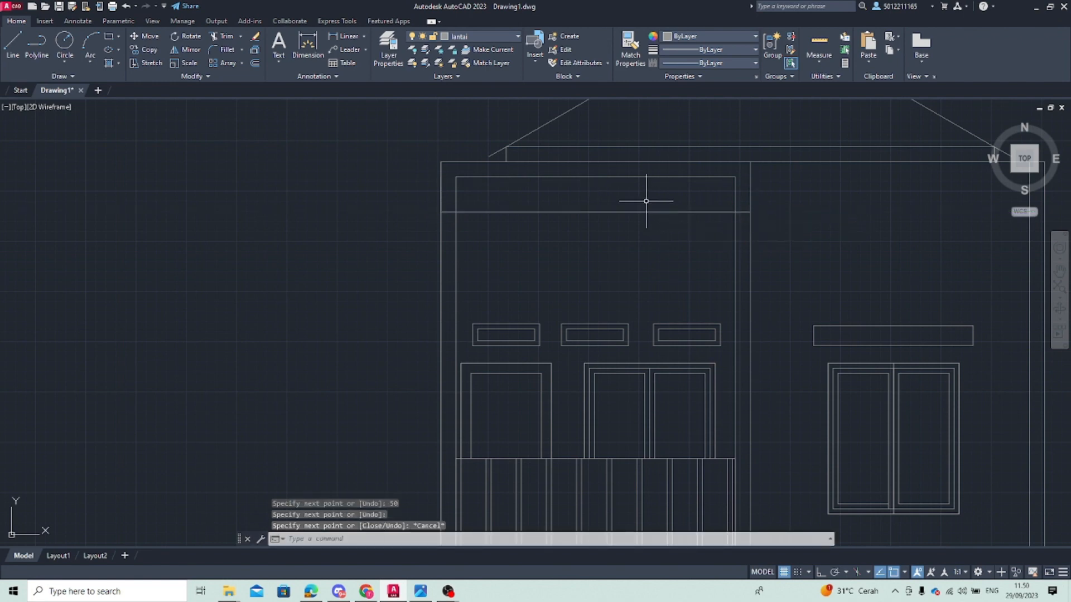
Stretch the right end of the left bay's upper inner horizontal line to the facade's right outer edge
click(720, 177)
click(741, 175)
key(Escape)
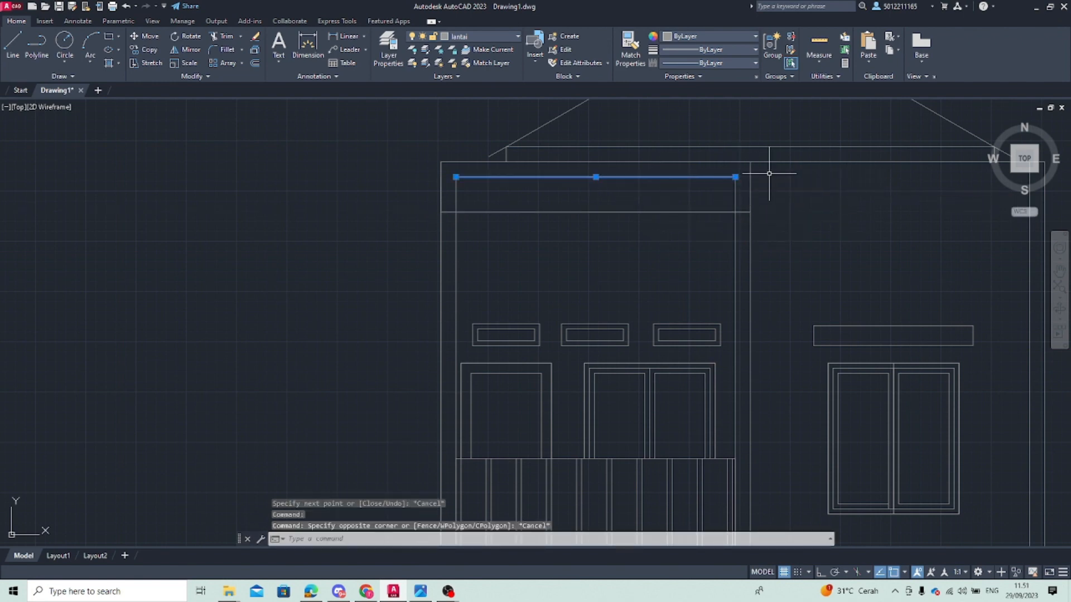
click(735, 177)
middle_drag(897, 219, 481, 265)
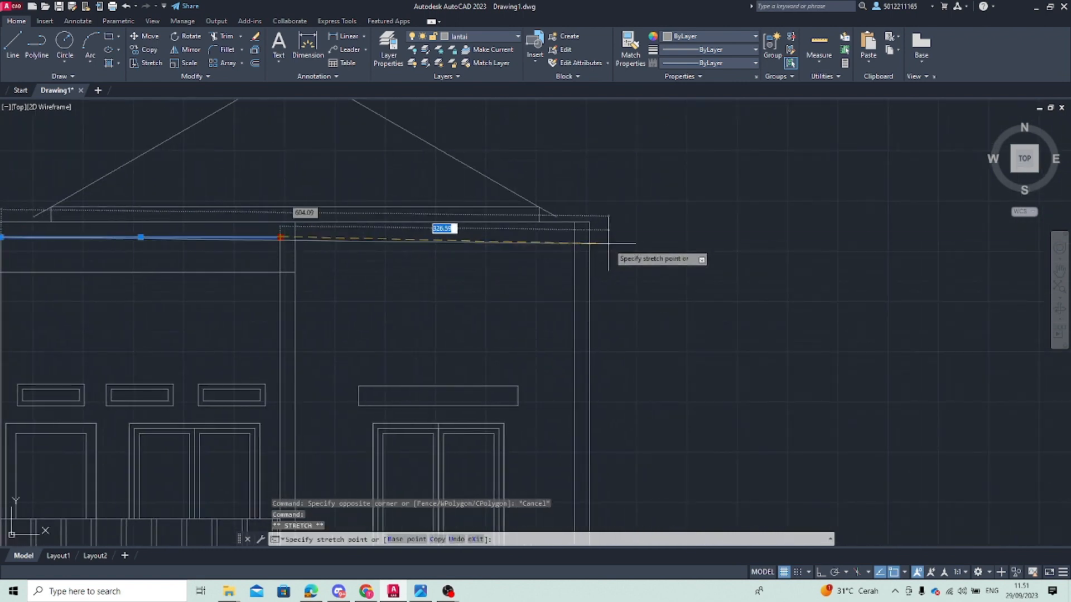
key(Down)
key(Escape)
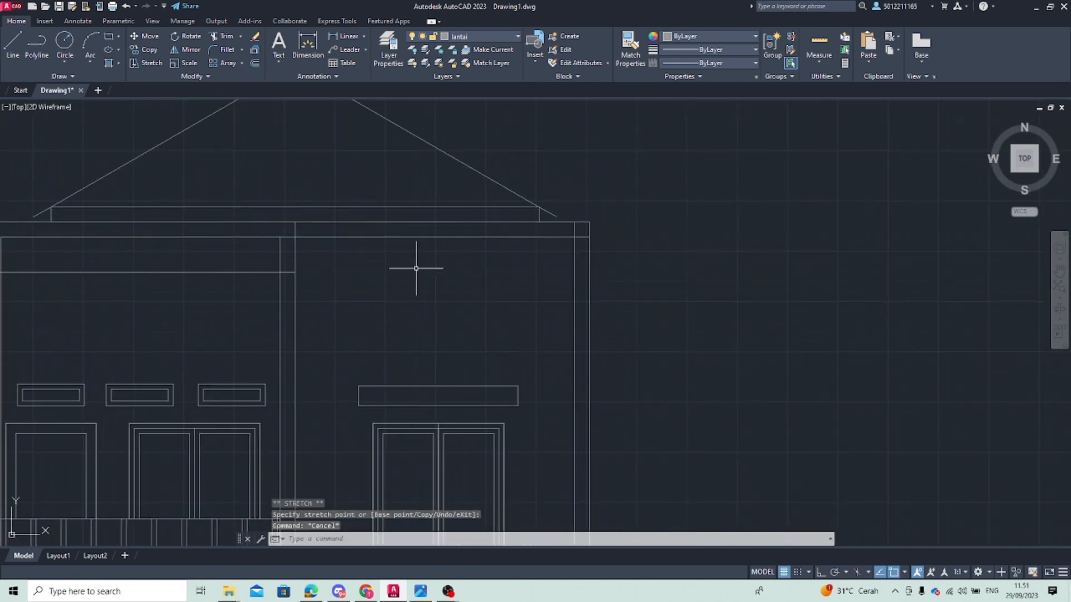
Trim the inner column lines inside the facade's top bands and the upper inner horizontal line within the left bay's band
text(tr)
key(Return)
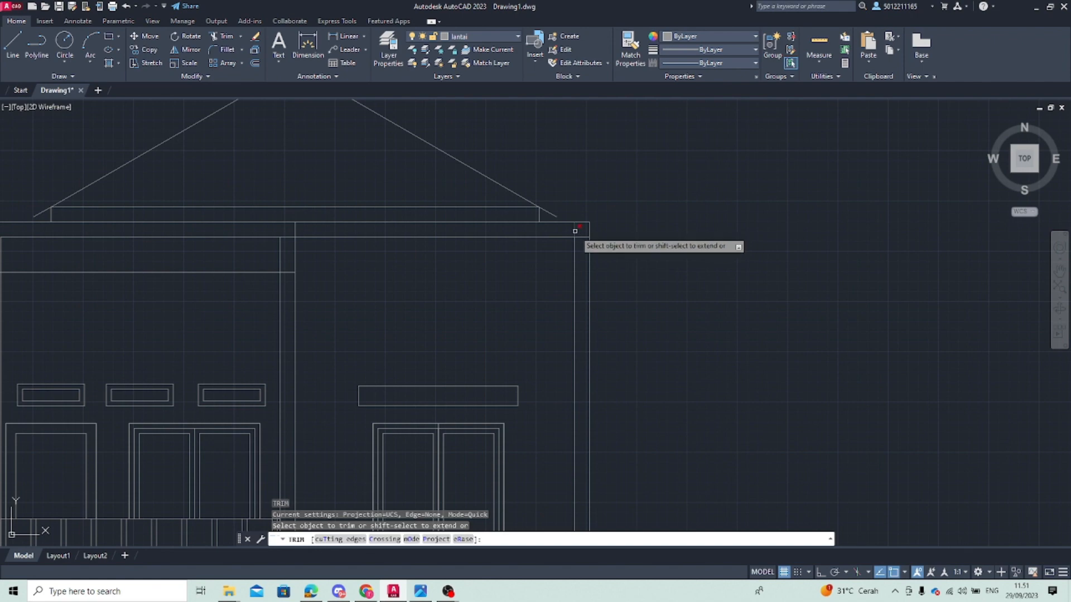
click(574, 231)
middle_drag(269, 256, 390, 255)
click(400, 247)
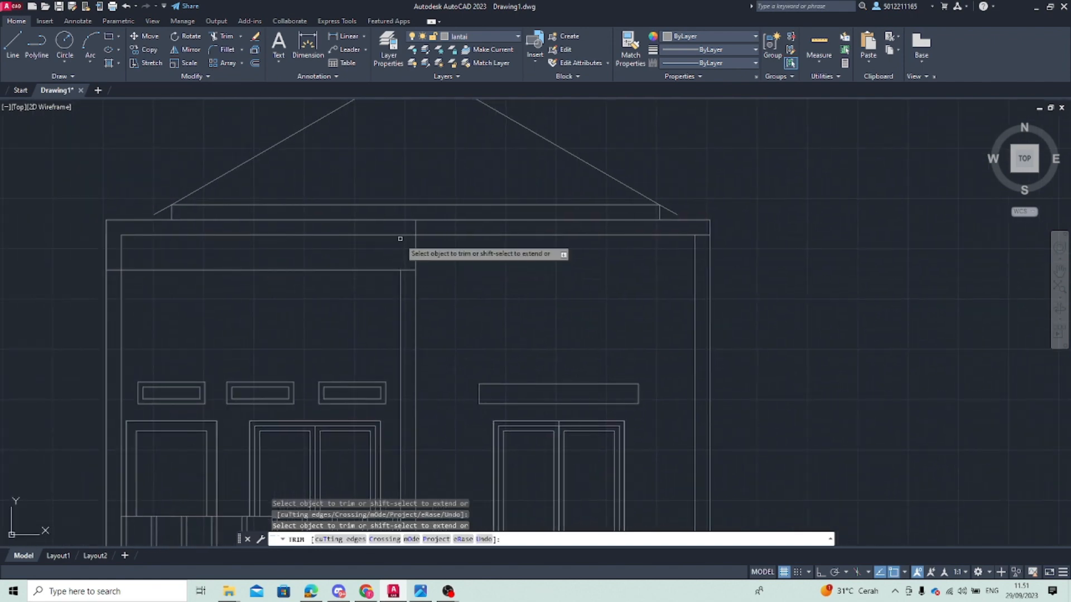
click(400, 235)
click(121, 252)
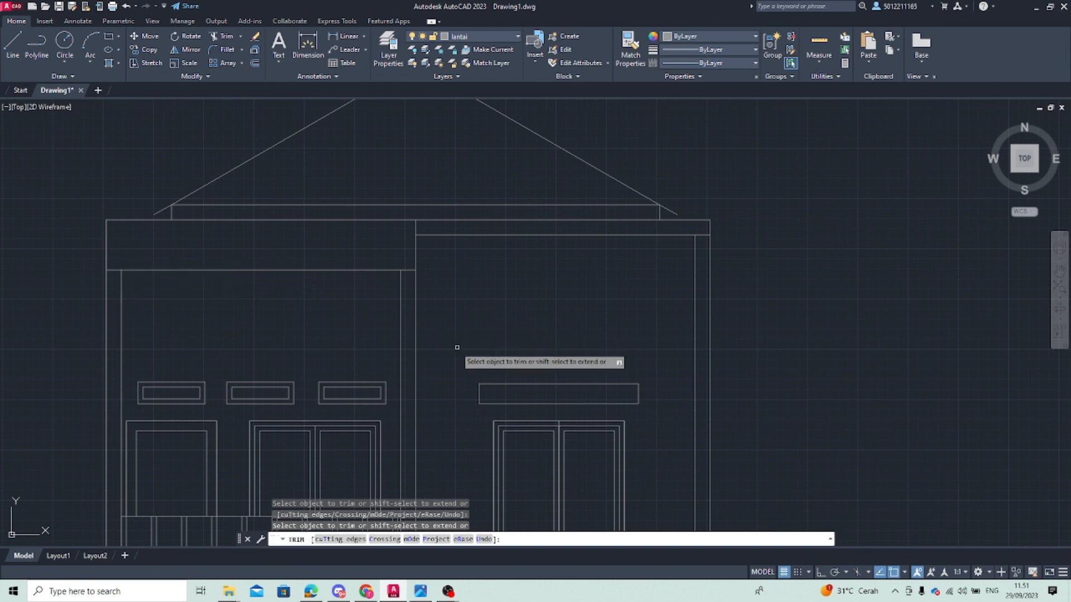
middle_drag(424, 334, 450, 263)
scroll(450, 264, down, 4)
key(Escape)
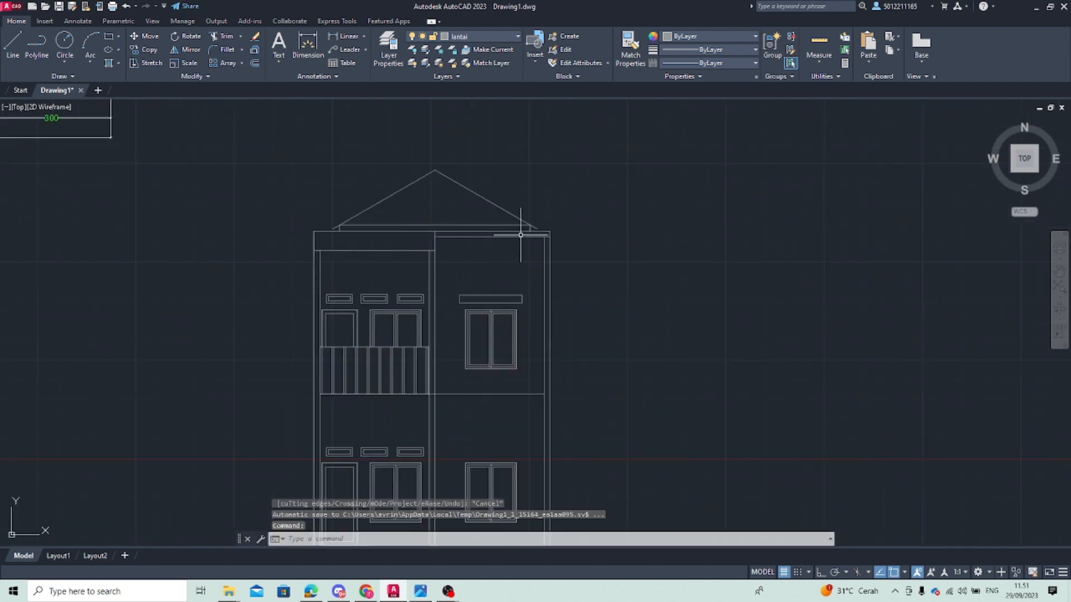
Examine the front overhang in the roof plan and compare it with the front elevation from roof to ground floor
scroll(520, 235, up, 2)
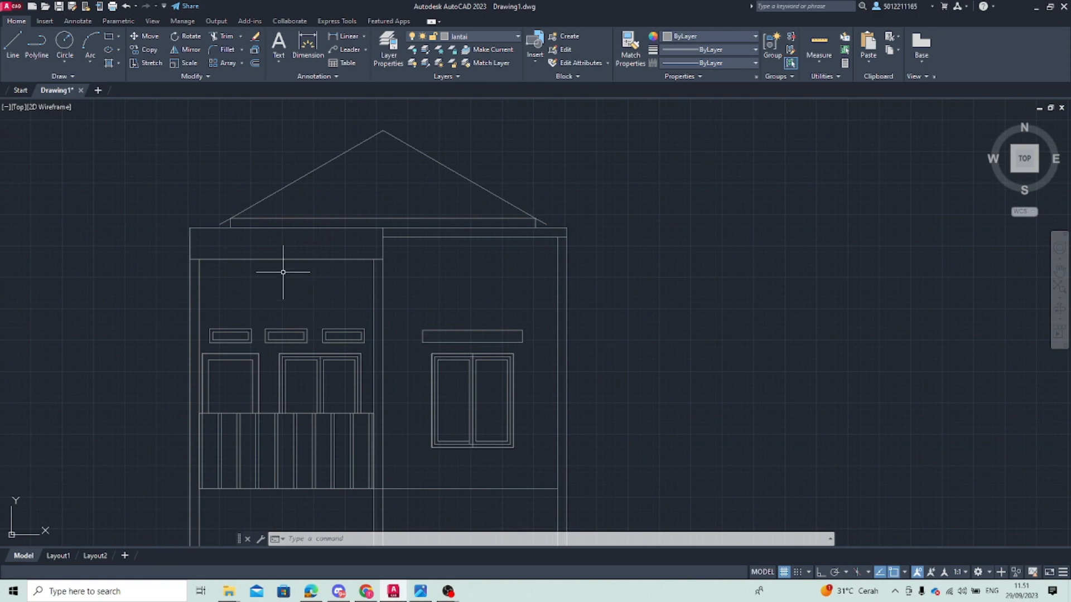
scroll(284, 272, down, 6)
mouse_move(359, 278)
middle_down()
mouse_move(416, 275)
mouse_move(350, 333)
middle_up()
scroll(428, 210, up, 4)
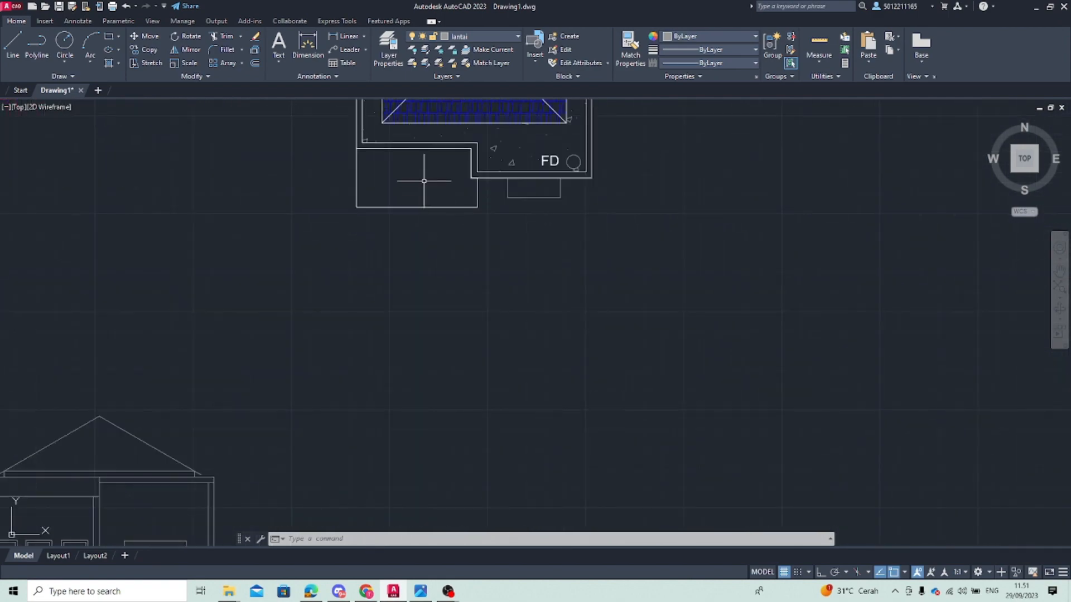
scroll(424, 181, up, 2)
scroll(370, 236, down, 5)
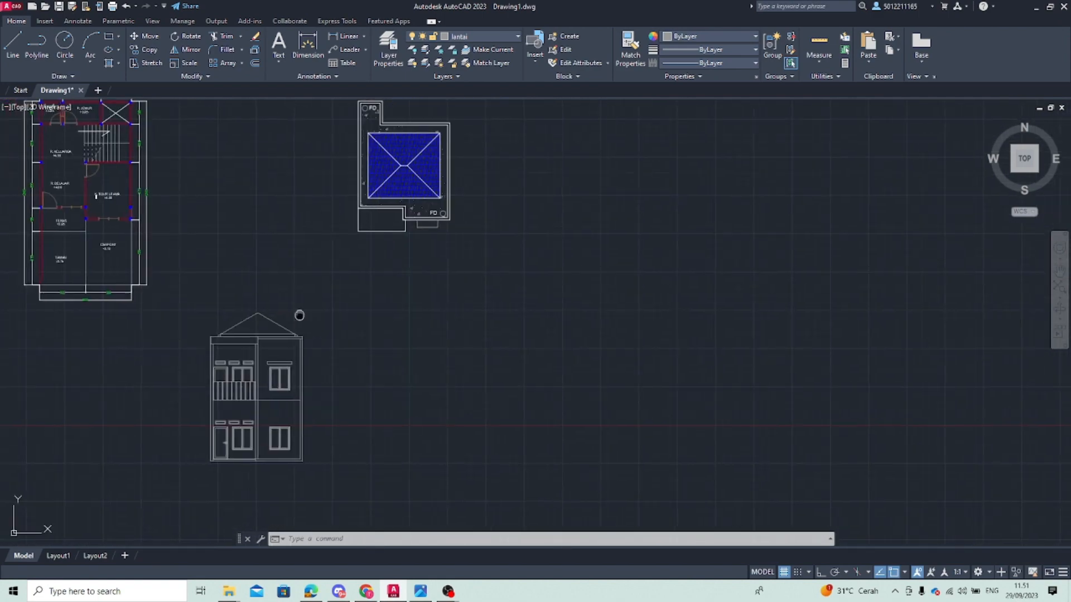
middle_drag(299, 312, 429, 265)
scroll(318, 307, up, 6)
scroll(356, 275, down, 4)
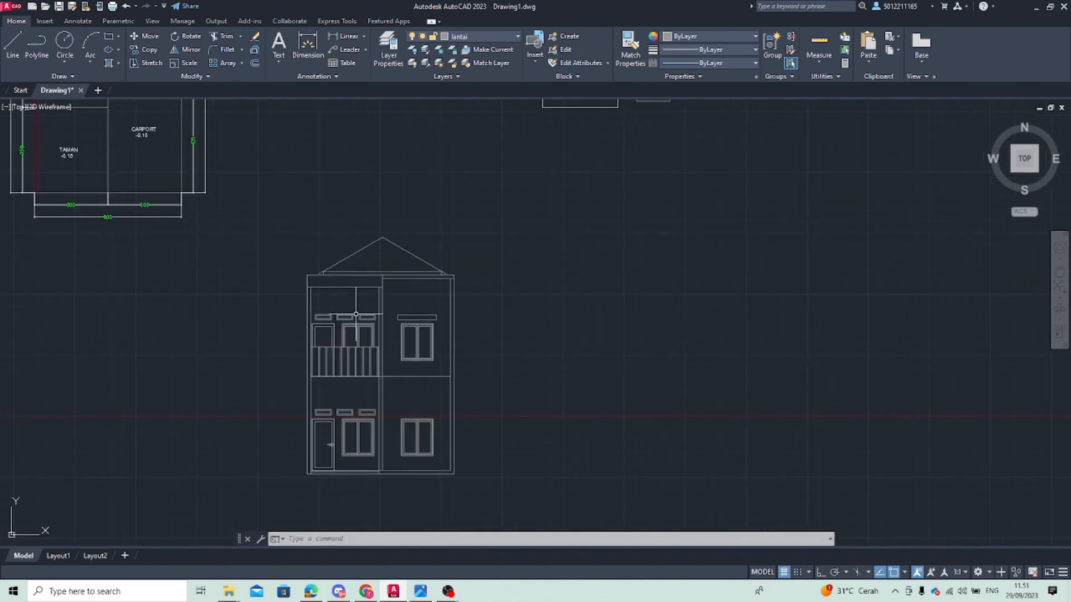
scroll(370, 298, up, 4)
key(Escape)
scroll(435, 296, down, 7)
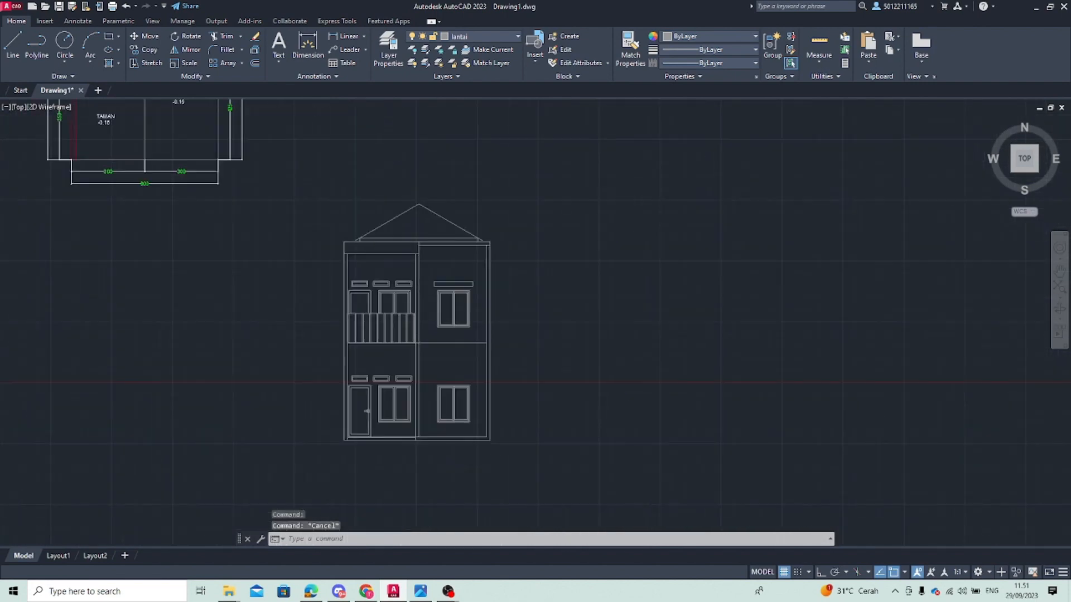
scroll(415, 352, up, 5)
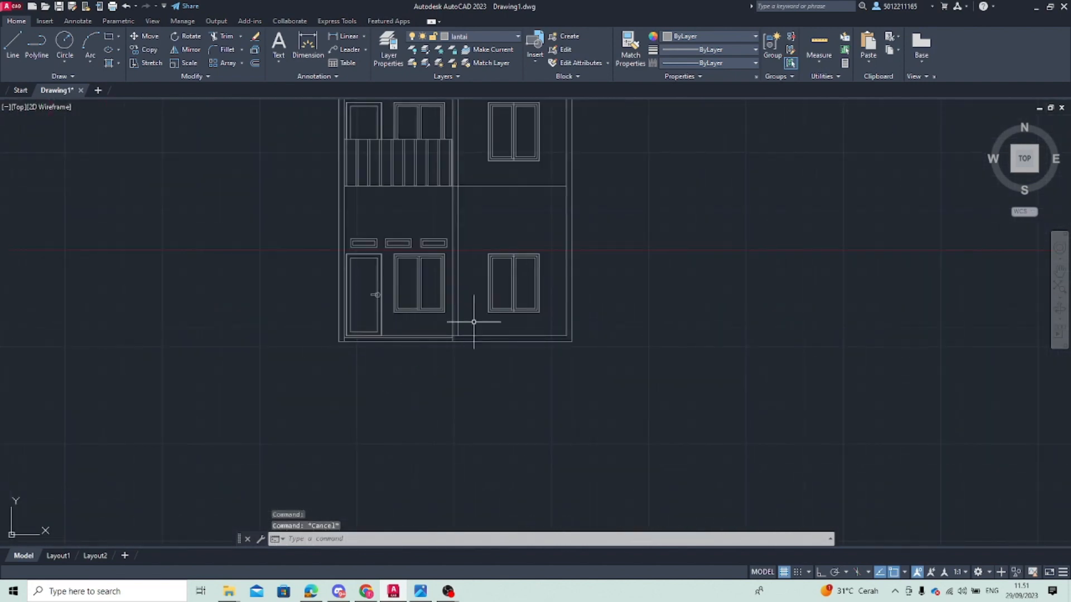
scroll(461, 326, down, 2)
middle_drag(436, 335, 325, 399)
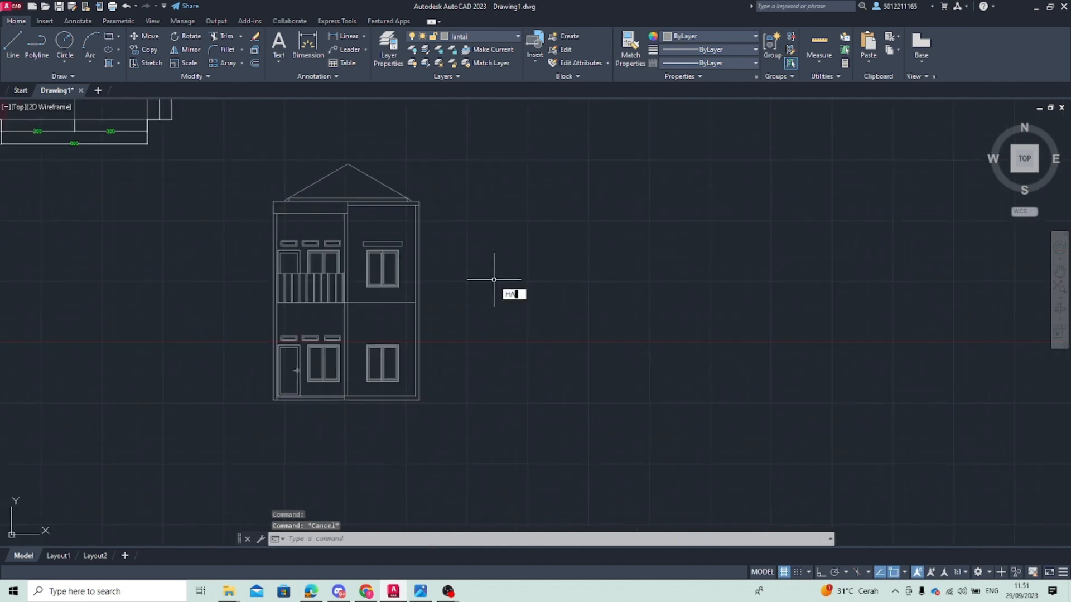
Hatch the triangular roof of the front elevation with the AR-RSHKE pattern in blue
text(C)
key(Down)
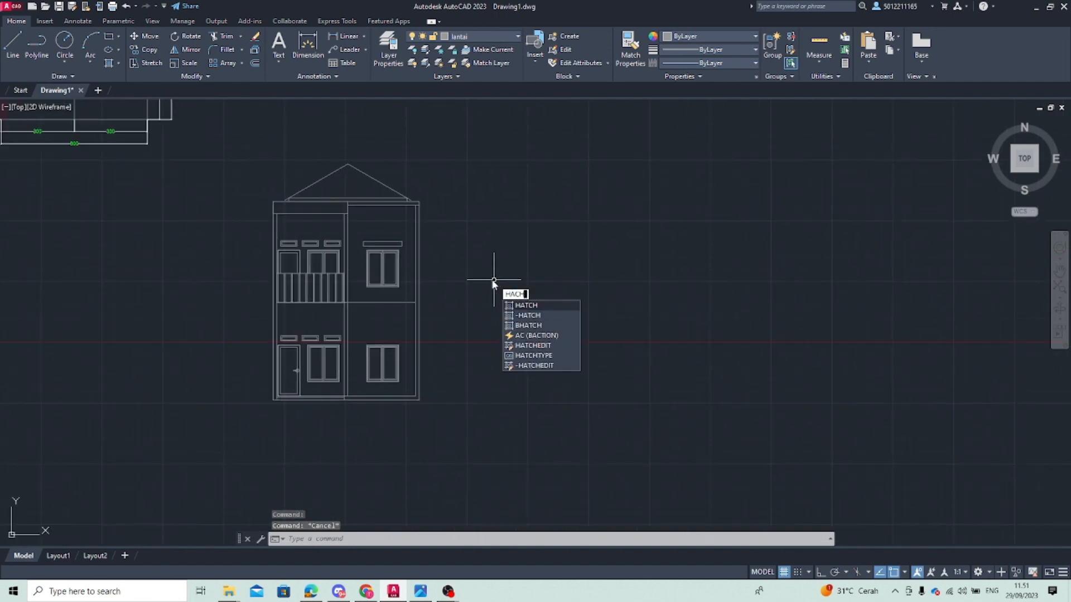
key(Return)
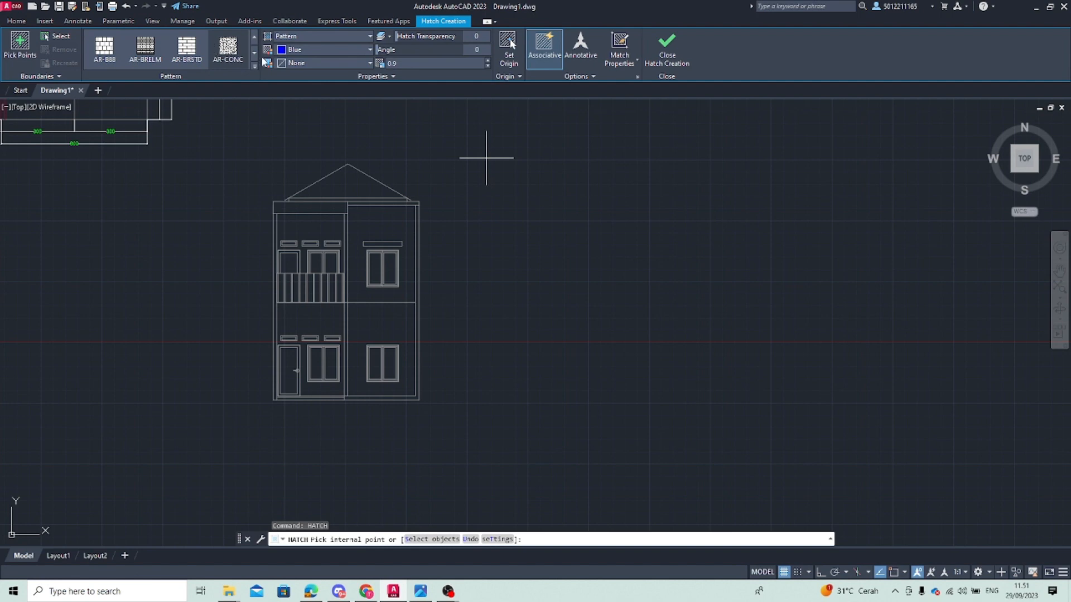
click(255, 66)
scroll(223, 140, down, 2)
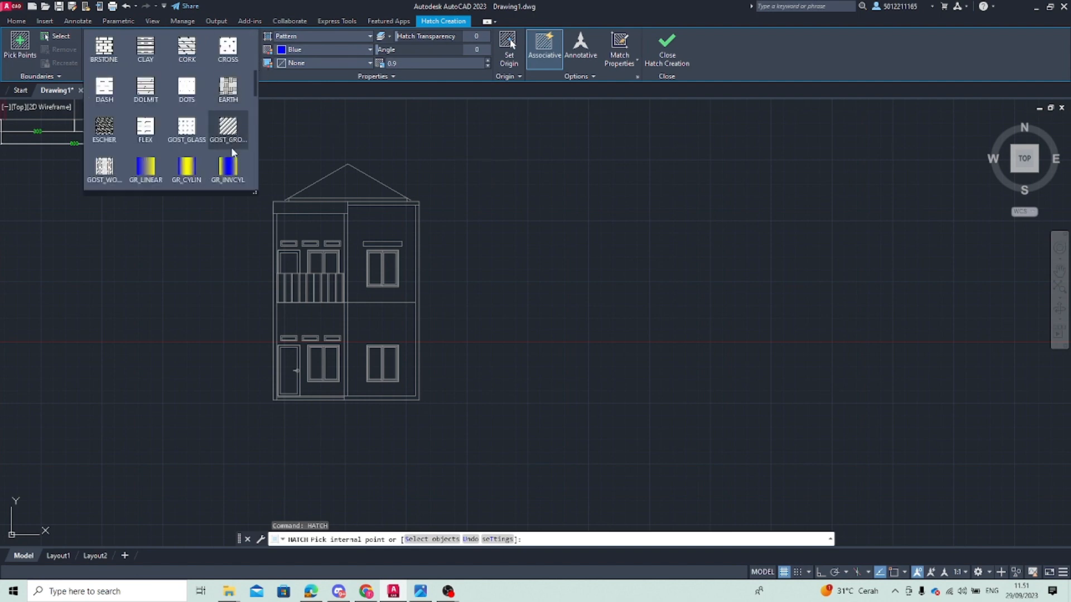
scroll(222, 85, up, 2)
click(235, 99)
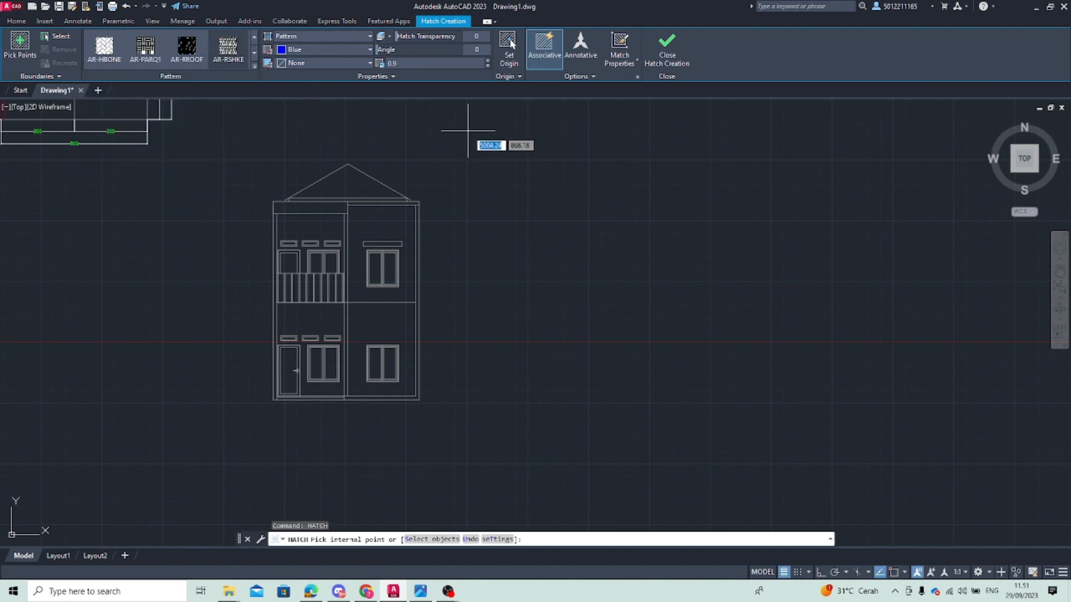
click(351, 184)
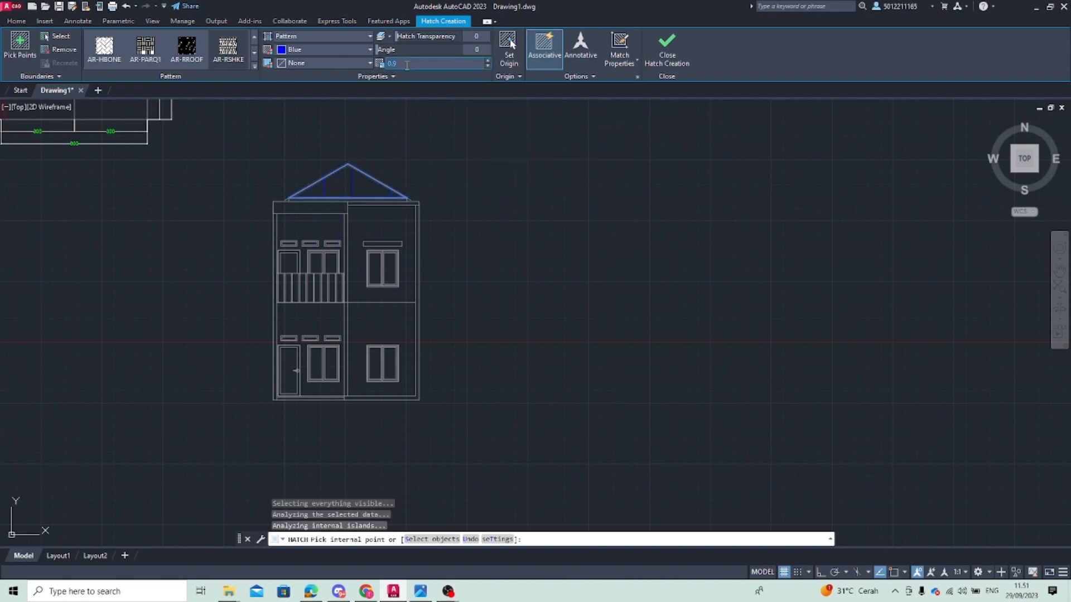
key(Escape)
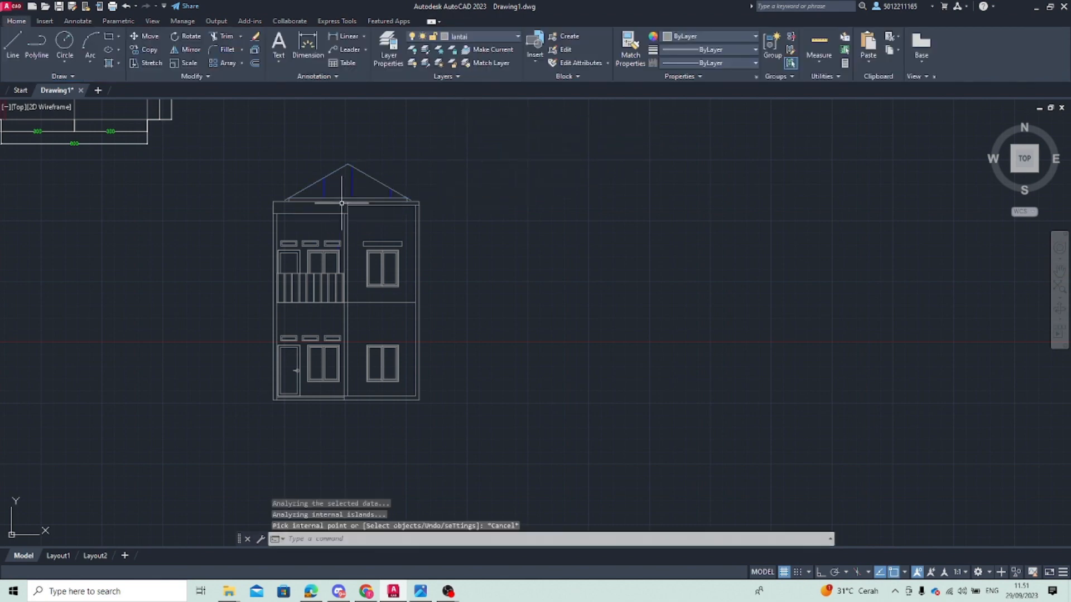
Set the scale of the roof's hatch to 0.09
click(349, 184)
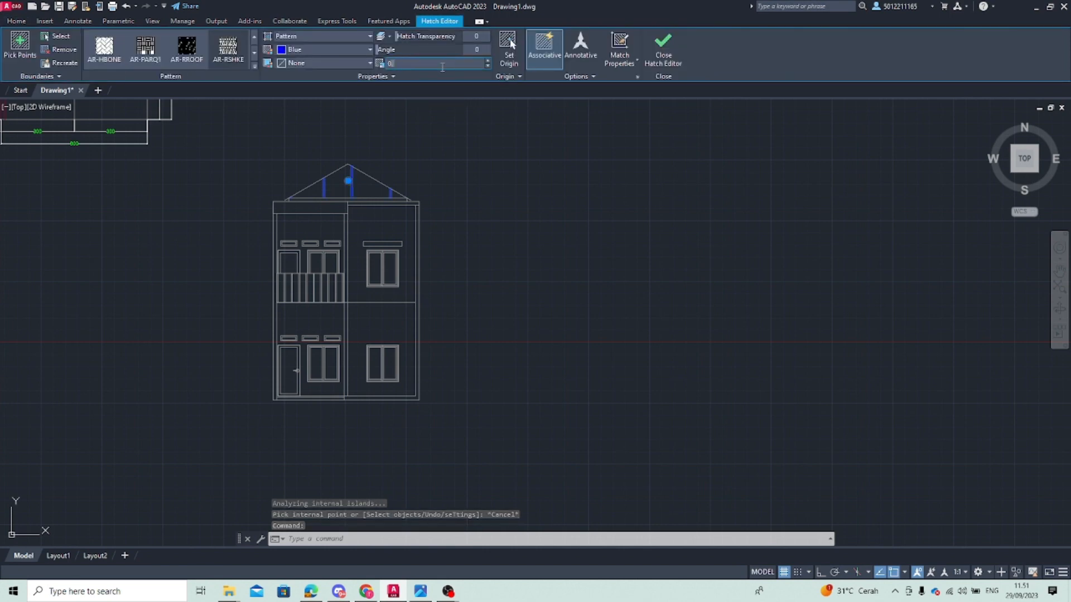
key(Return)
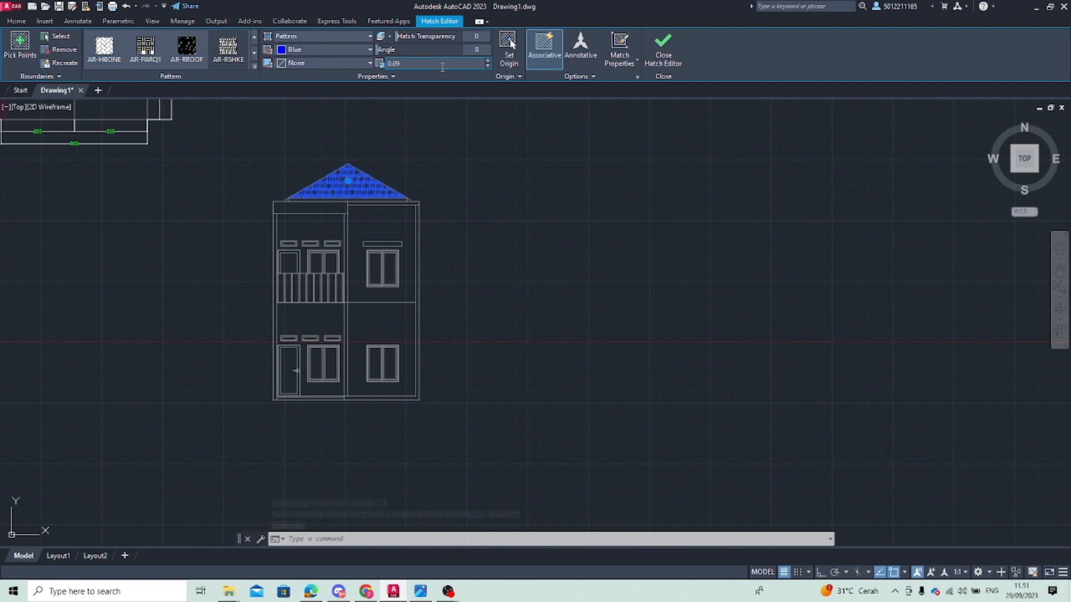
key(Escape)
Hatch the panes of both ground-floor windows and the right-hand upper window with the AR-RROOF pattern in blue
scroll(324, 234, up, 2)
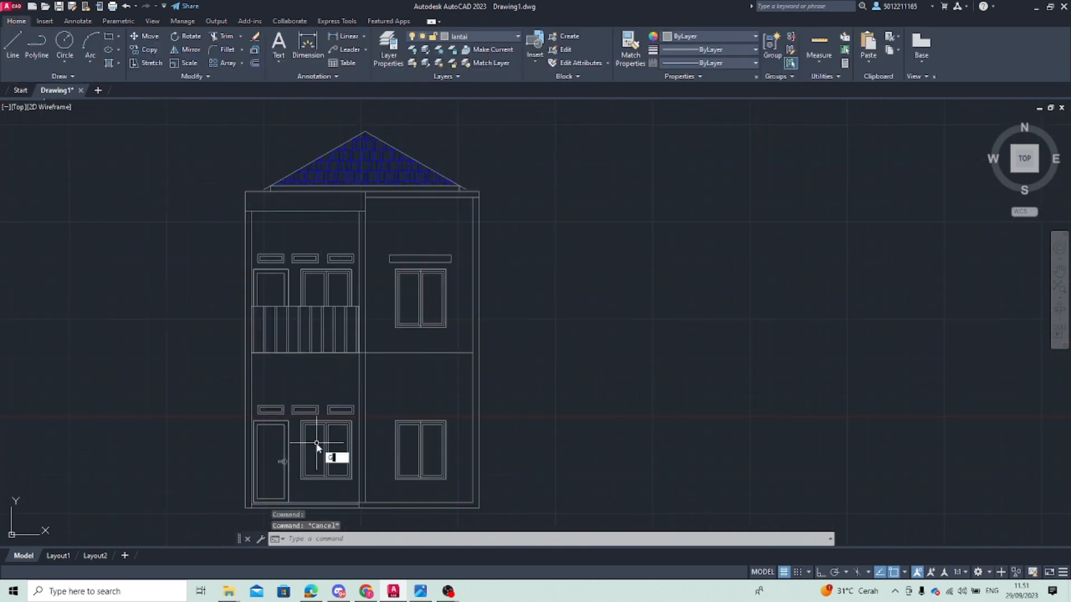
key(Escape)
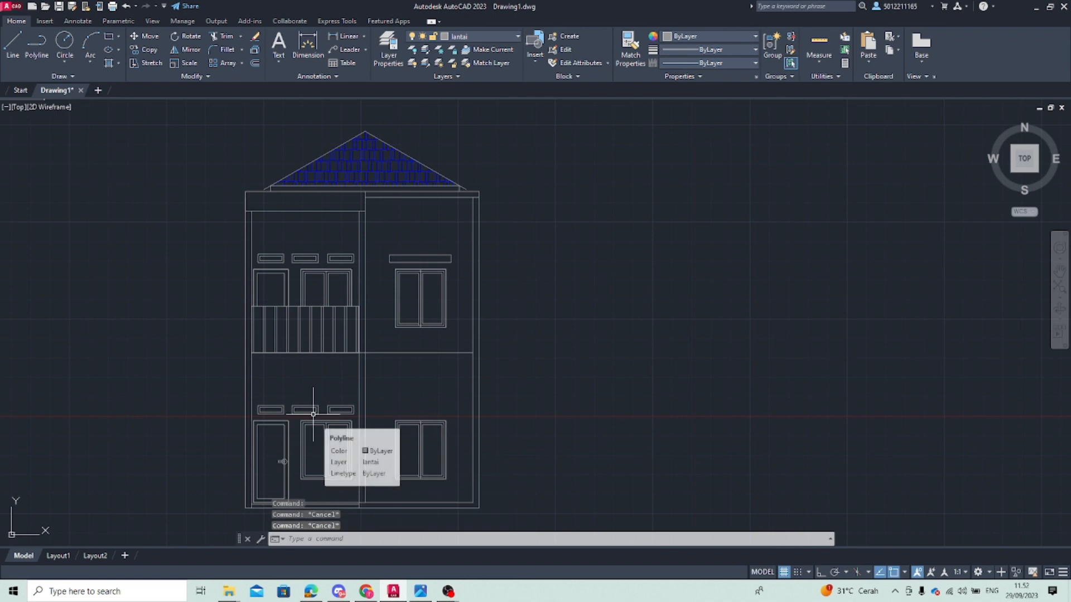
text(hatch)
key(Return)
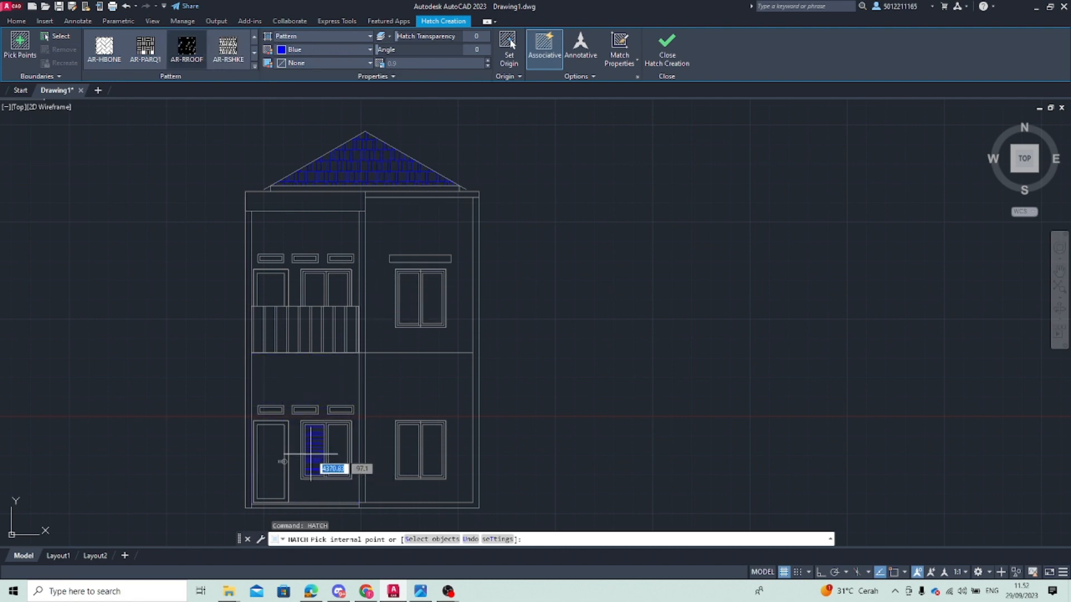
click(311, 453)
click(339, 452)
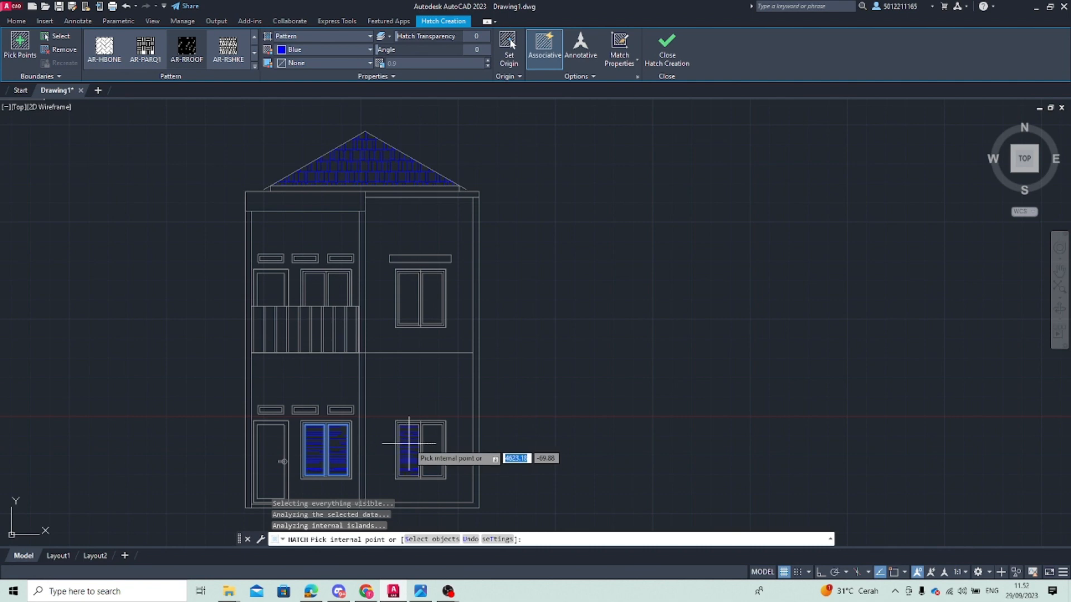
click(408, 444)
click(433, 449)
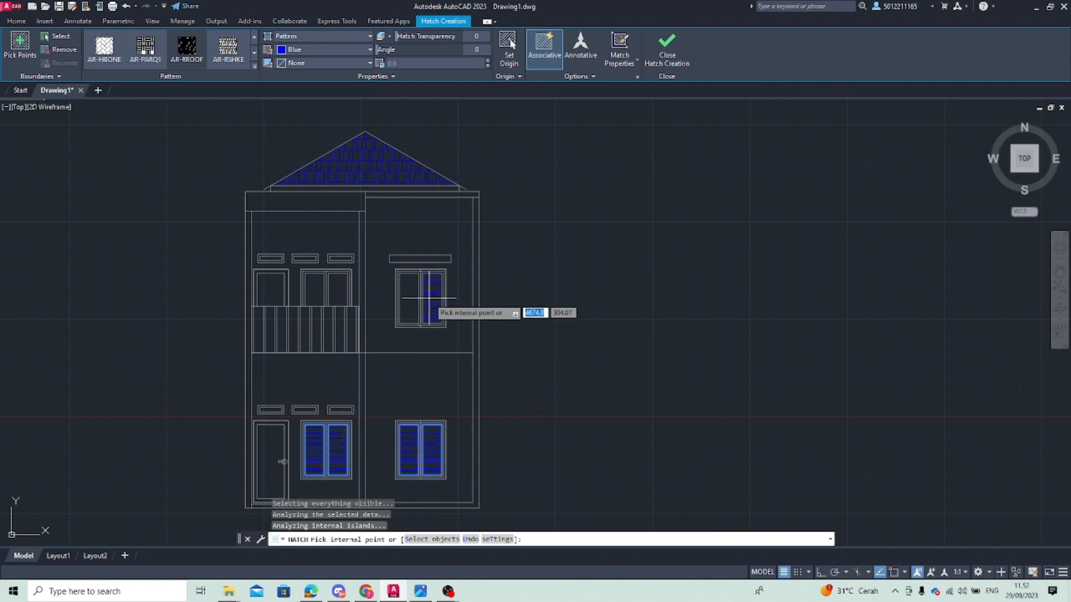
click(428, 298)
click(409, 299)
key(Escape)
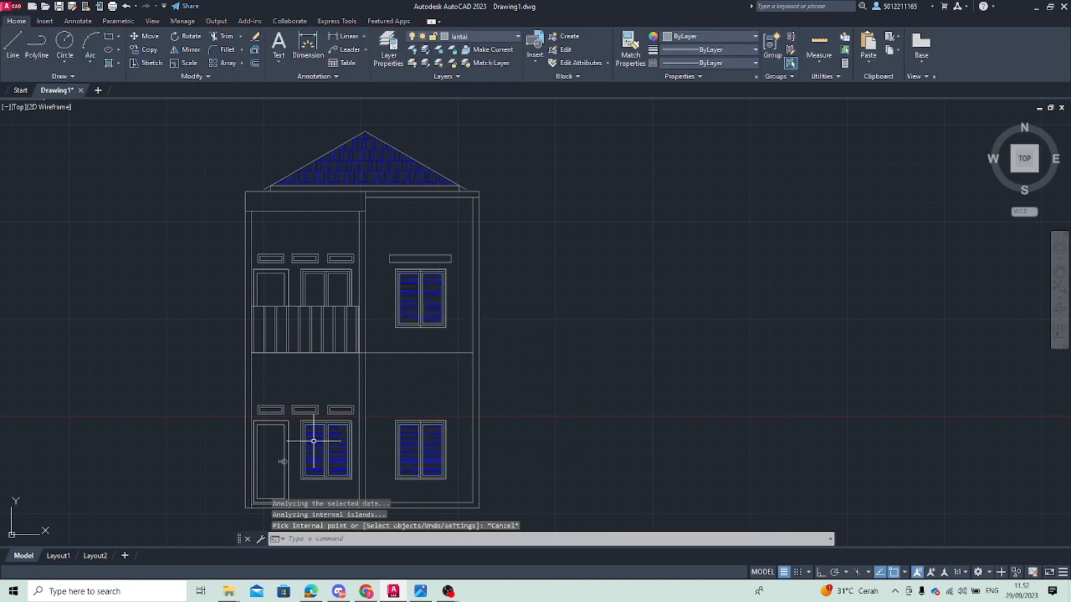
Change the colour of the existing window-pane hatch on the front elevation from blue to a pale light blue
click(314, 441)
key(Escape)
click(316, 442)
key(Escape)
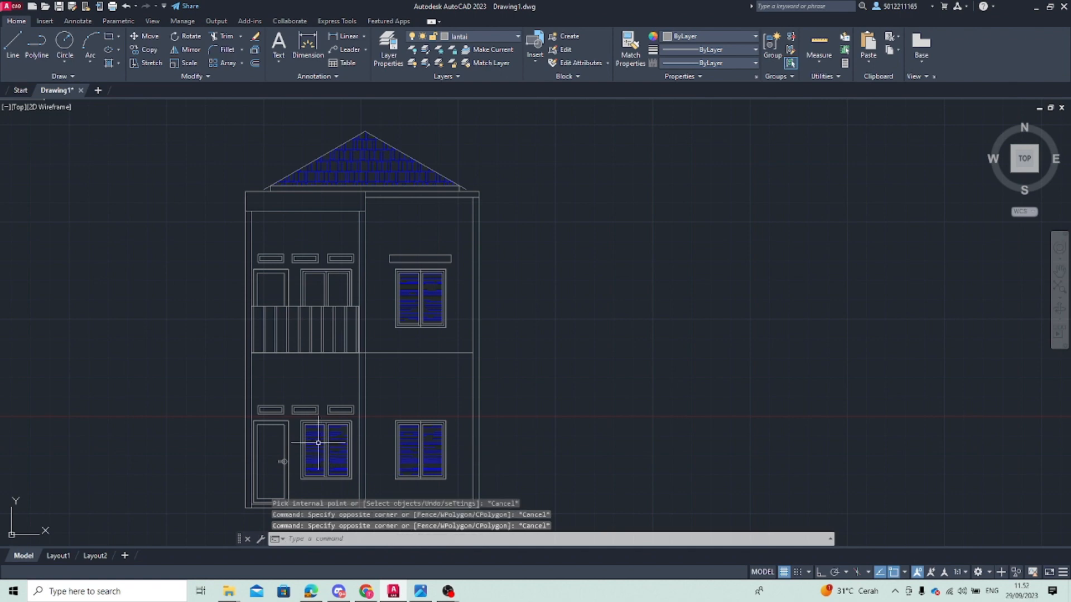
click(318, 442)
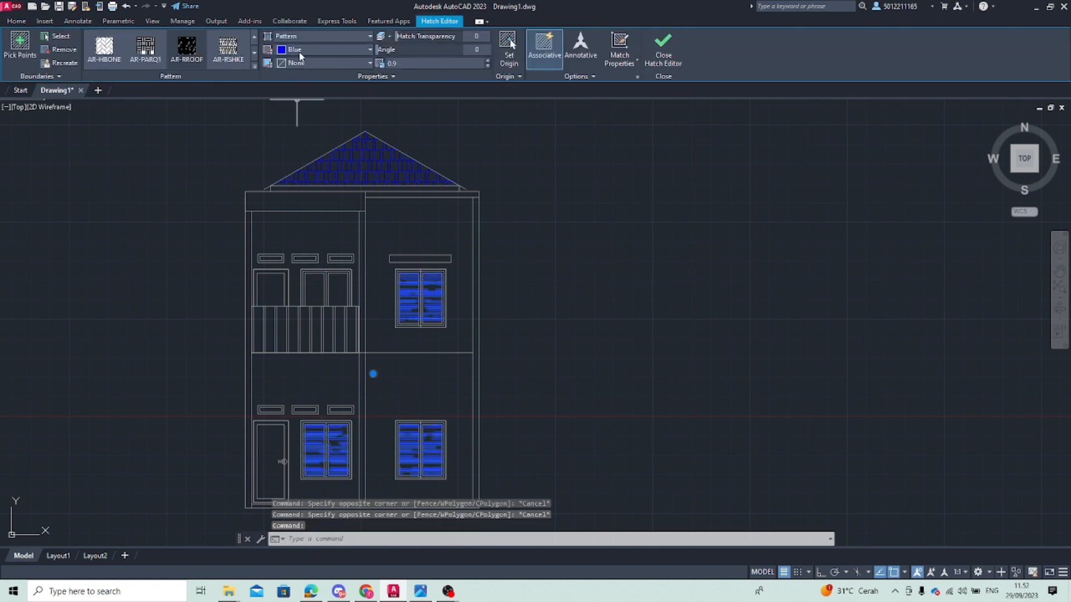
click(300, 51)
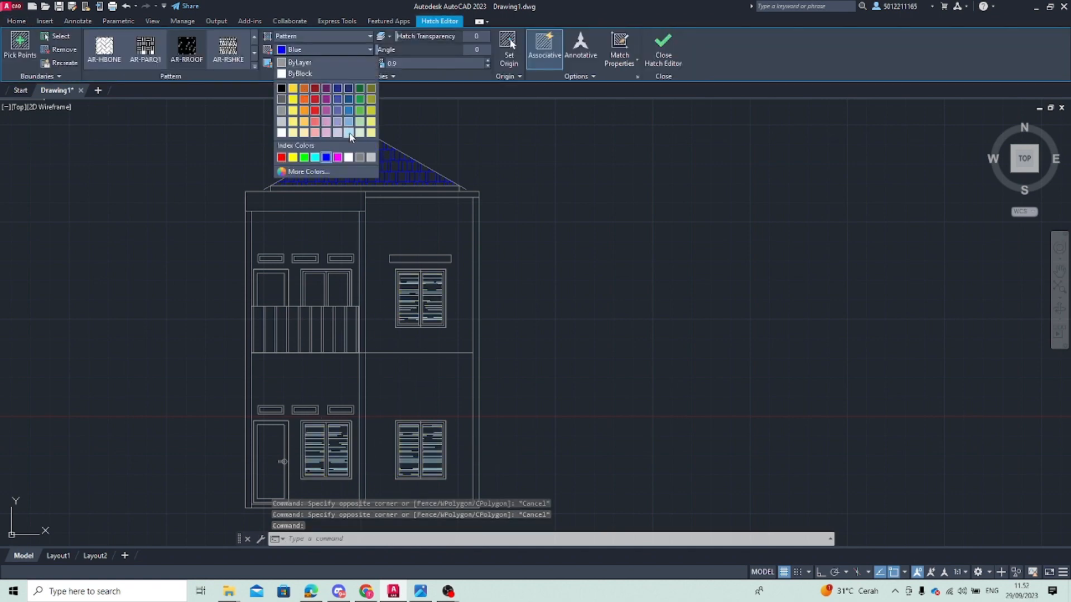
key(Escape)
key(Escape)
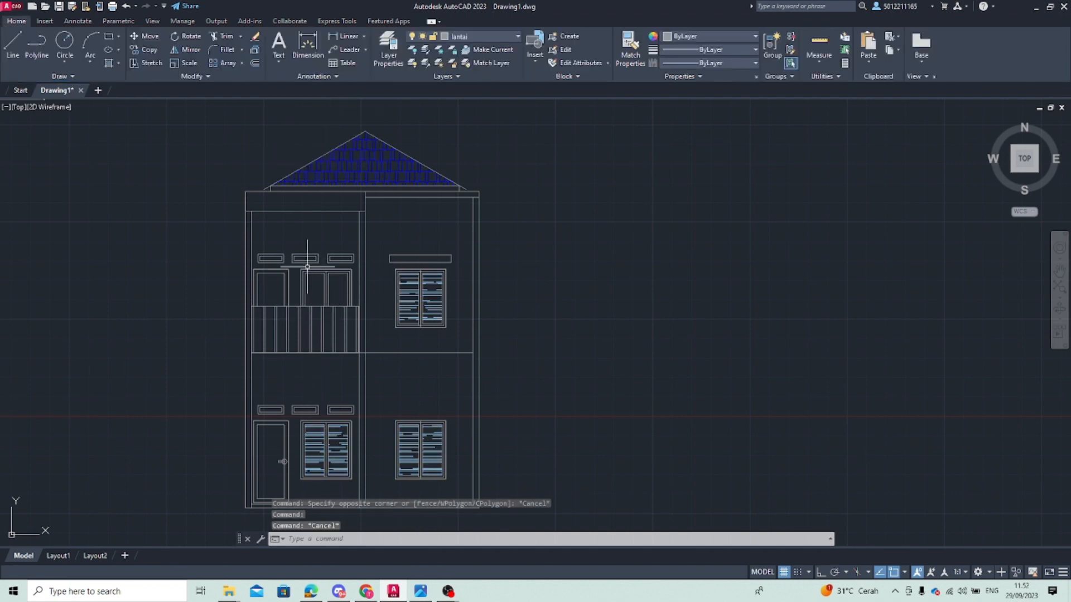
Hatch the visible panes of the upper-floor window behind the balcony with AR-RROOF at scale 0.9 in colour 122,175,223
text(HATCH)
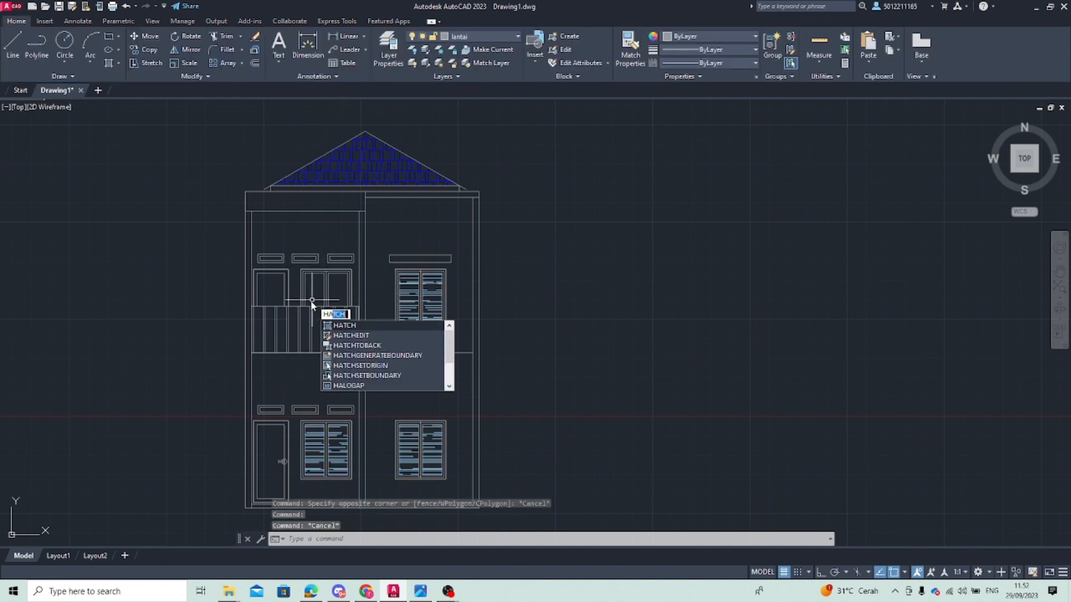
key(Return)
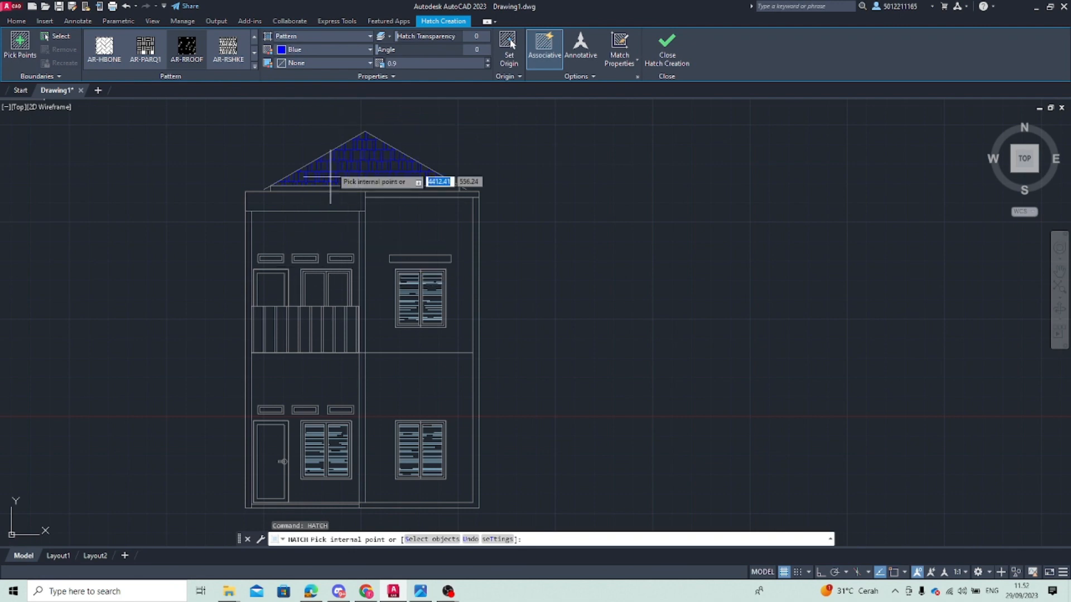
click(357, 49)
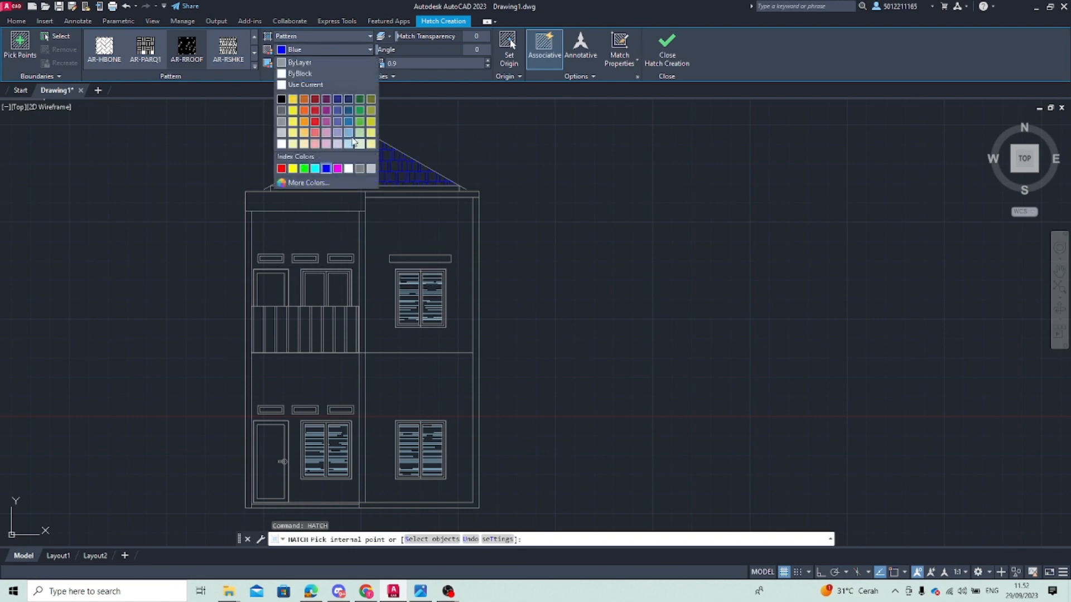
click(351, 139)
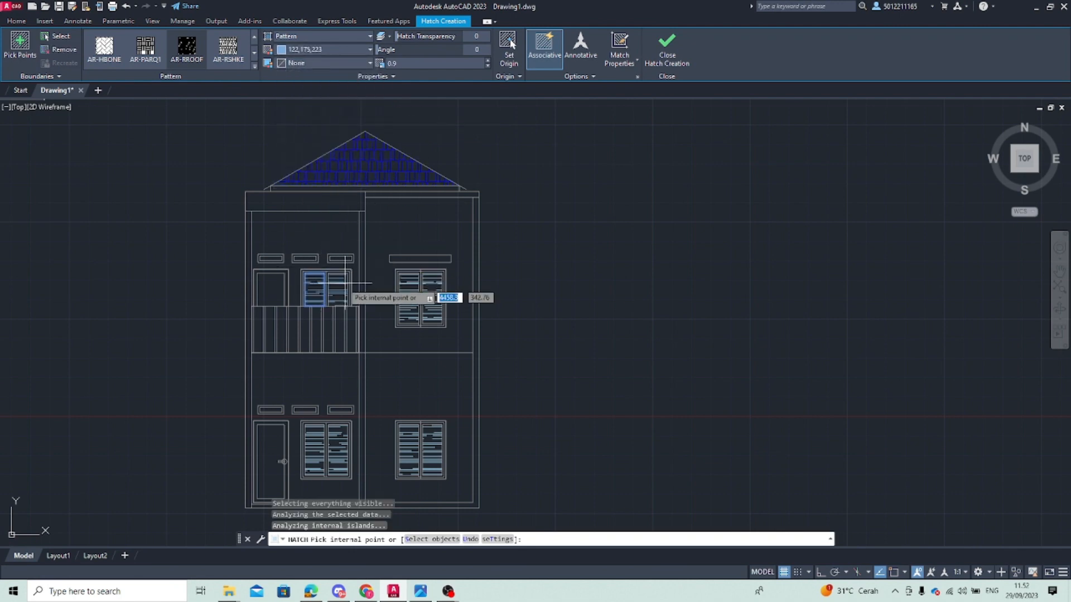
key(Escape)
scroll(455, 341, down, 2)
scroll(478, 270, up, 2)
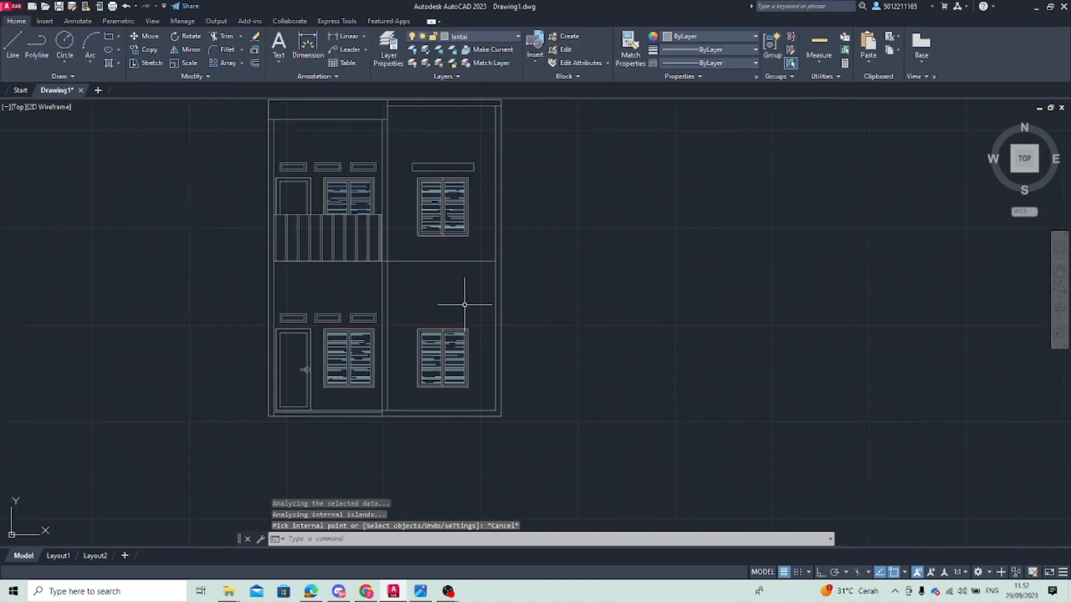
scroll(496, 363, down, 2)
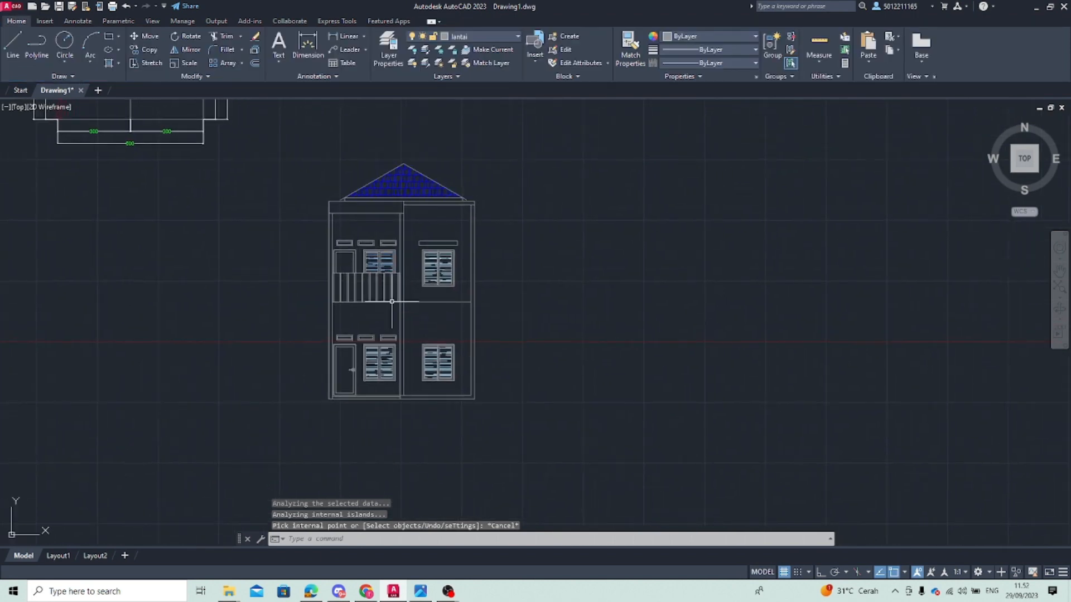
click(308, 45)
scroll(402, 436, up, 3)
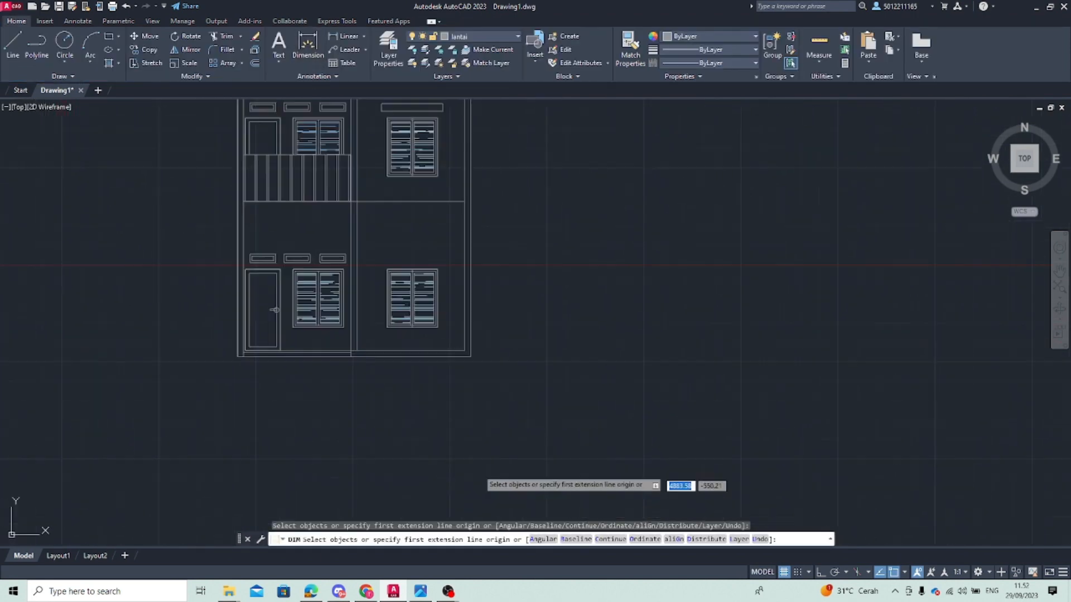
scroll(226, 319, up, 3)
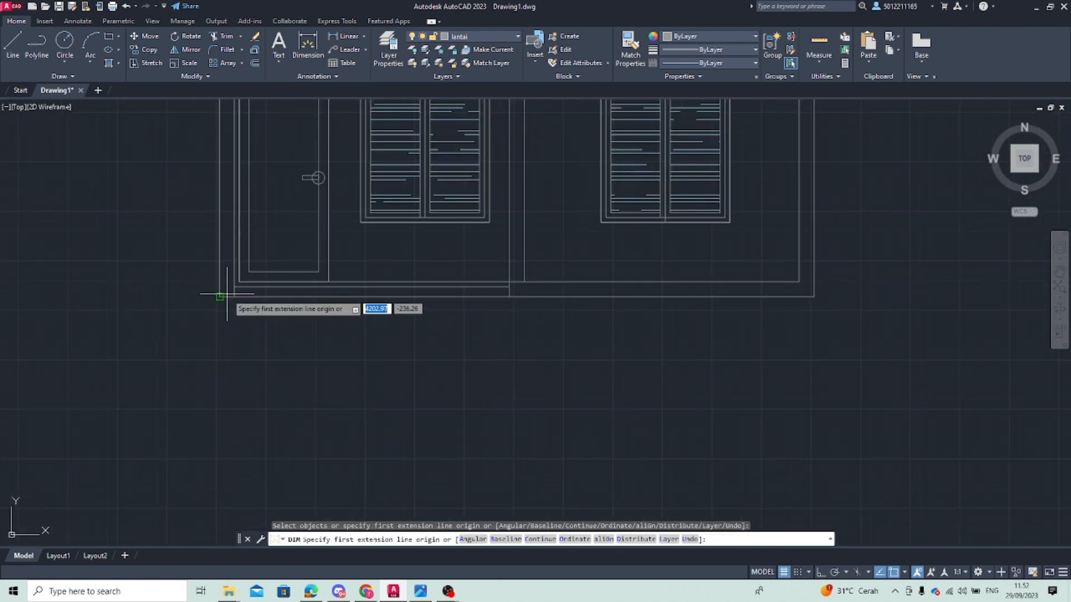
click(220, 297)
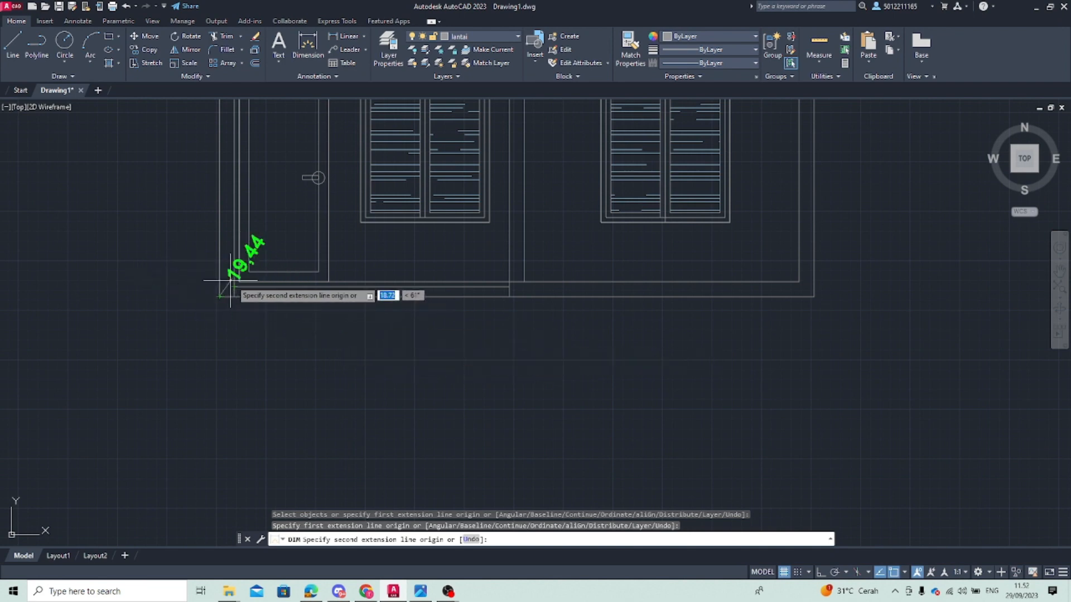
key(Escape)
key(Return)
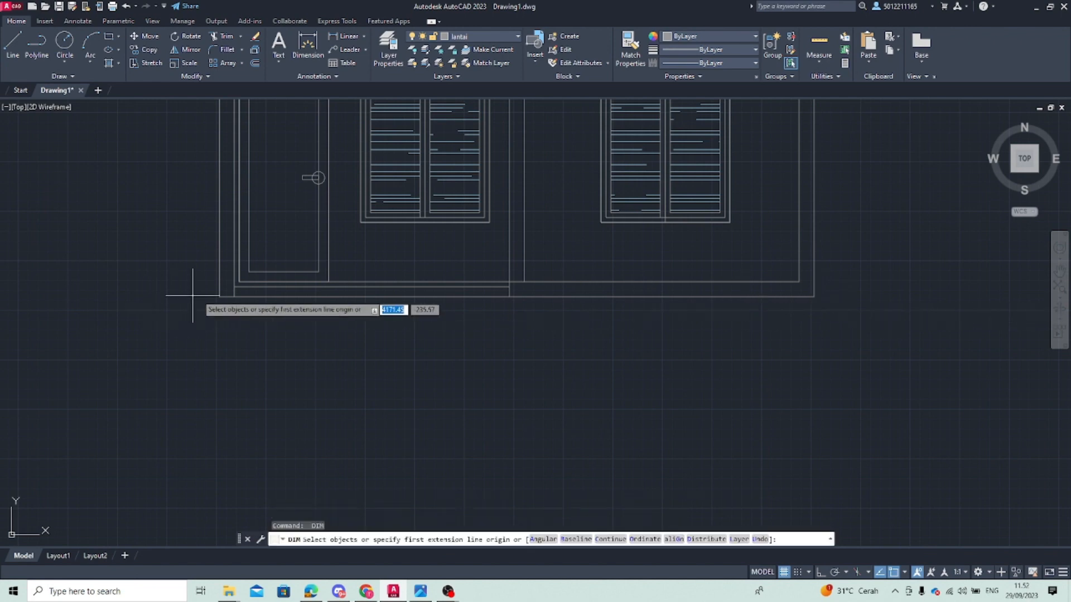
click(234, 288)
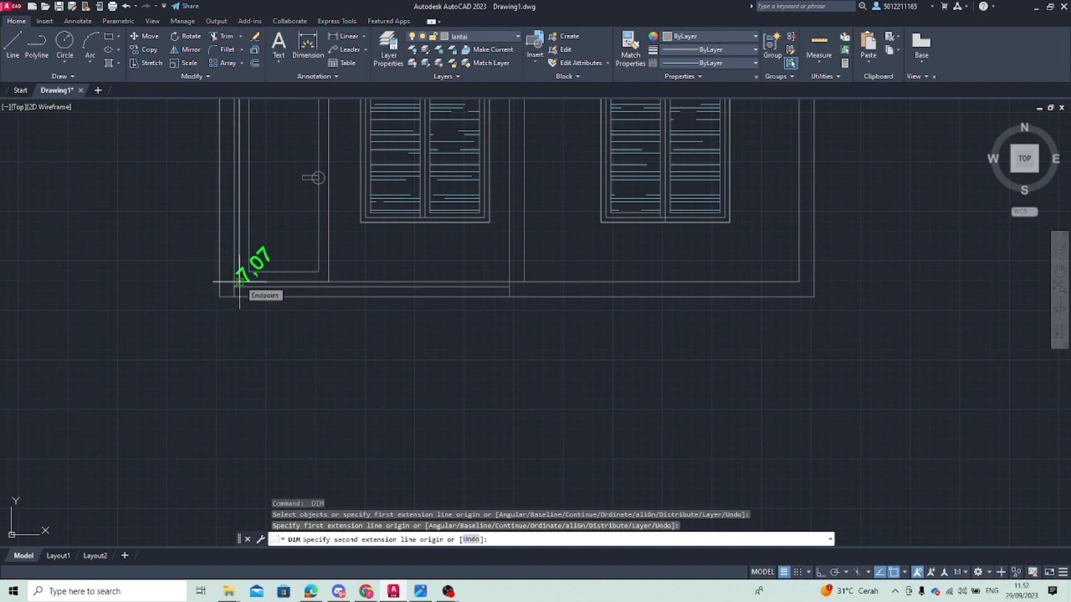
scroll(240, 282, up, 4)
key(Escape)
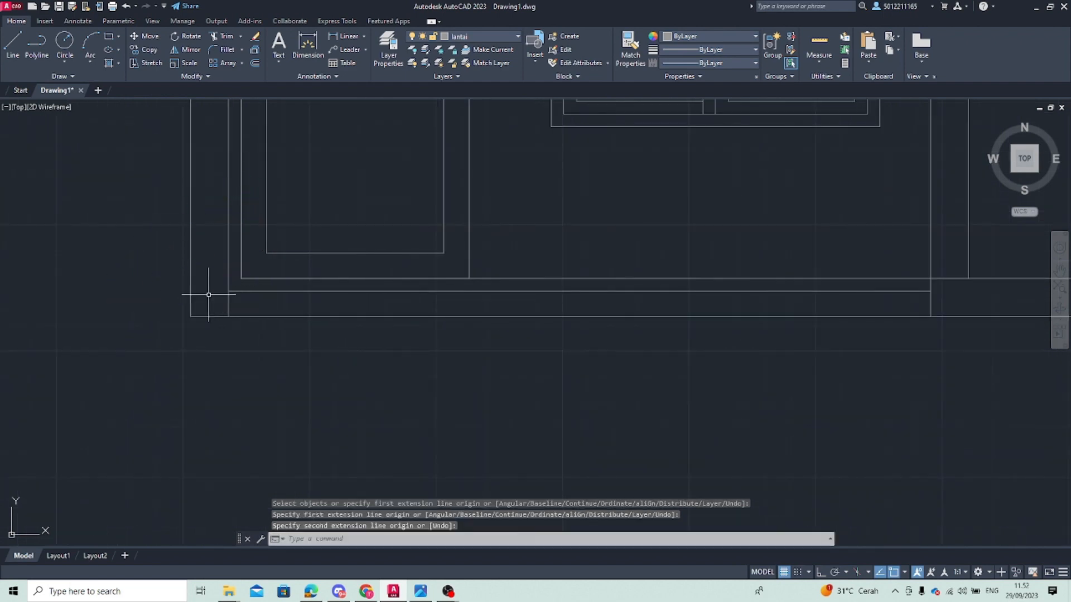
Dimension the vertical distance between the two floor lines at the facade's base, placing the dimension outside the left wall
click(301, 39)
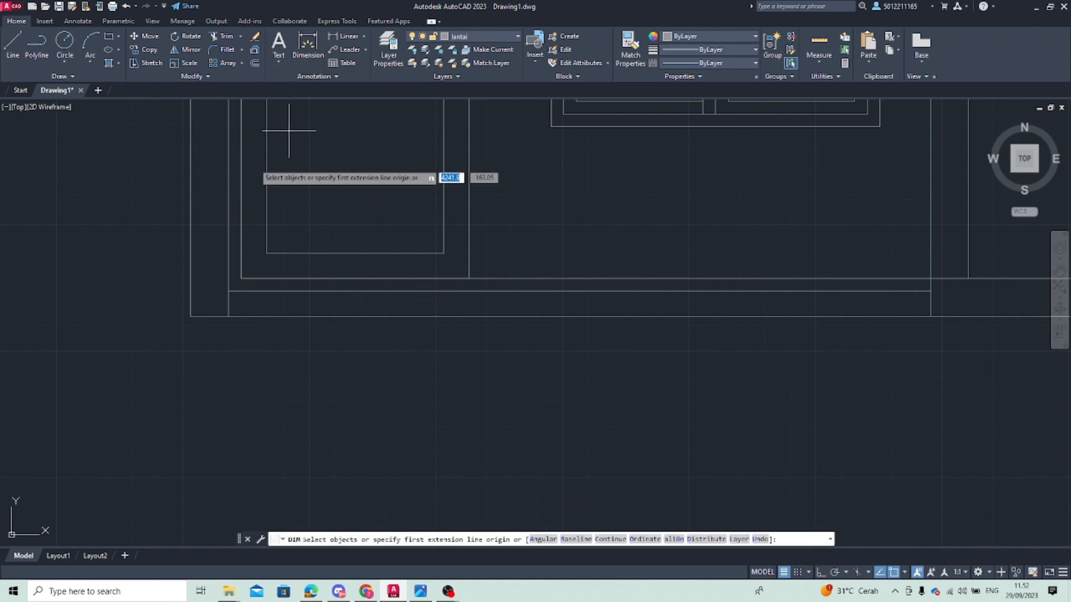
click(191, 291)
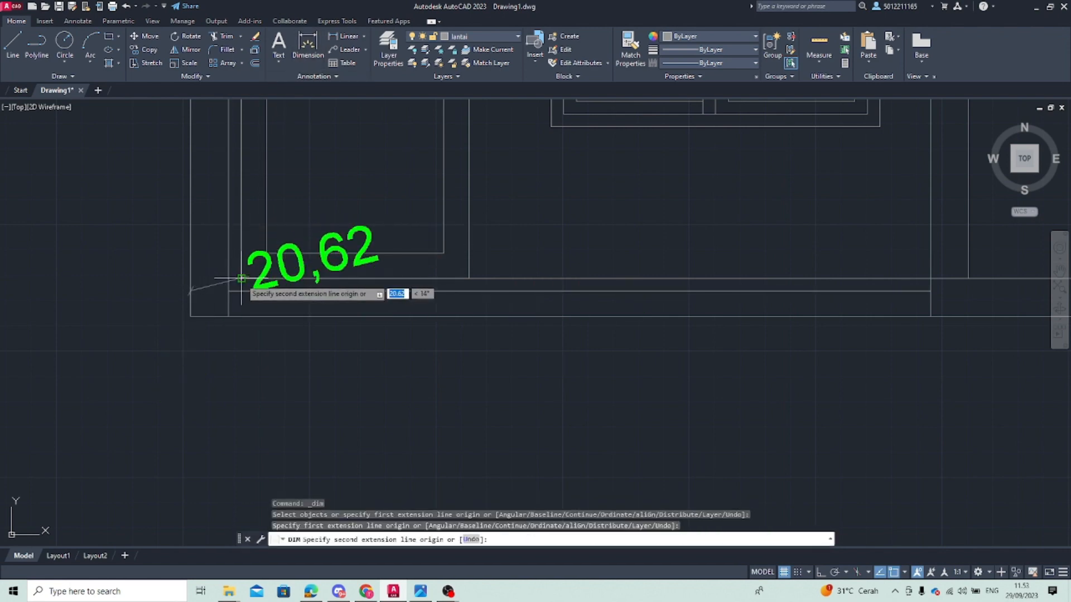
click(191, 277)
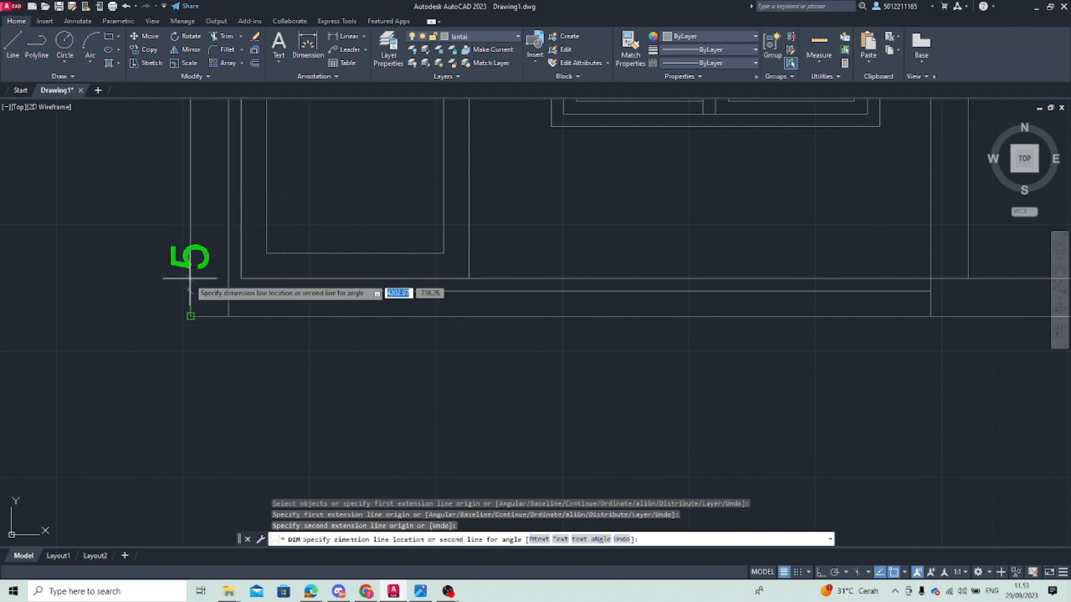
click(145, 291)
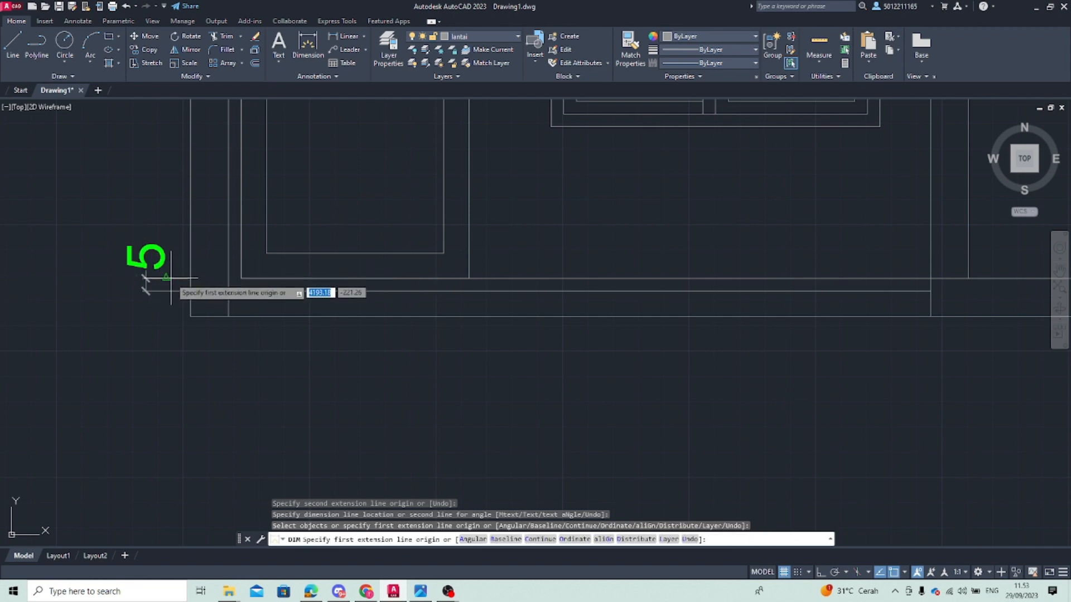
key(Return)
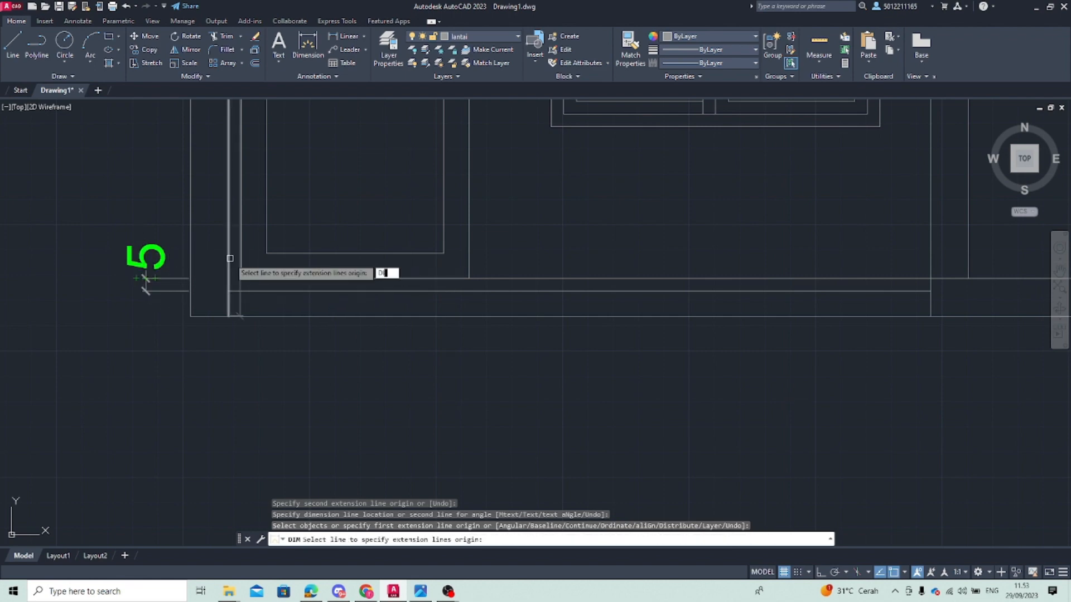
key(Return)
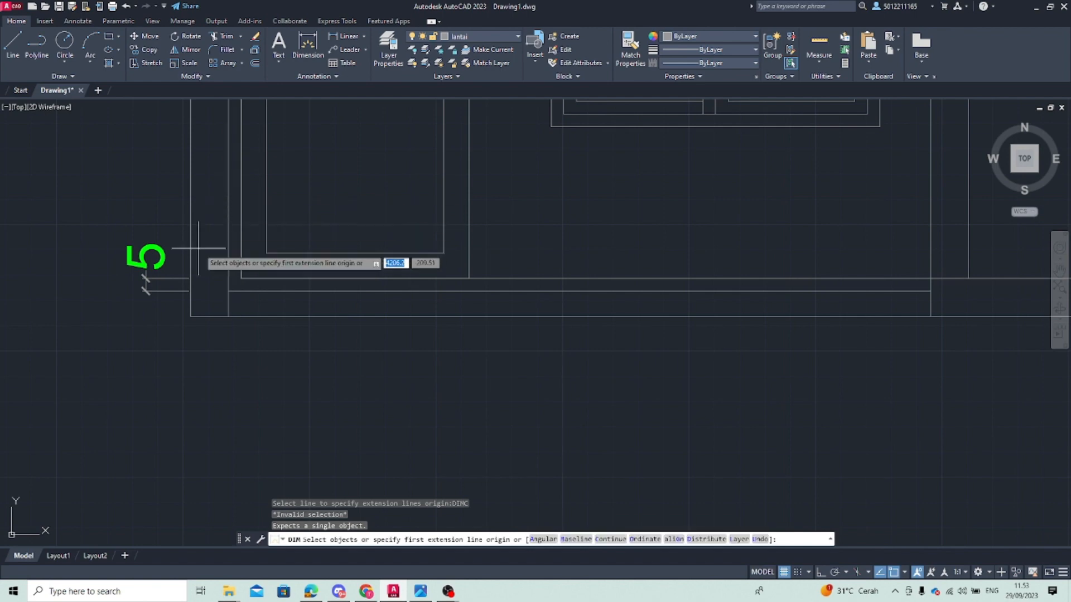
key(Return)
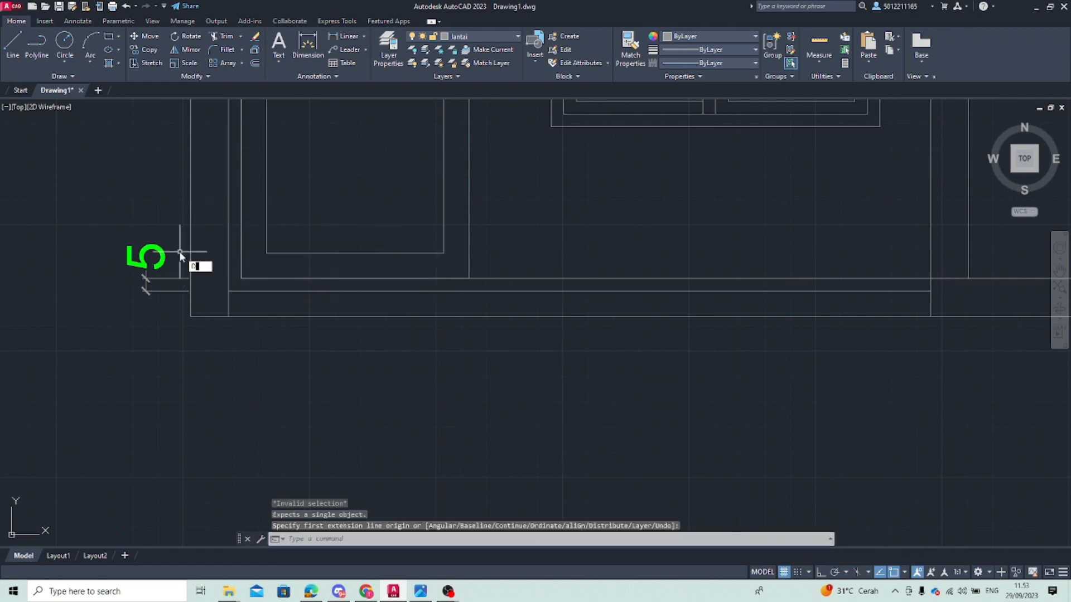
Continue the vertical dimension chain upward with DIMCONTINUE to the ground-floor door's top and the upper floor line
text(DIMC)
key(Return)
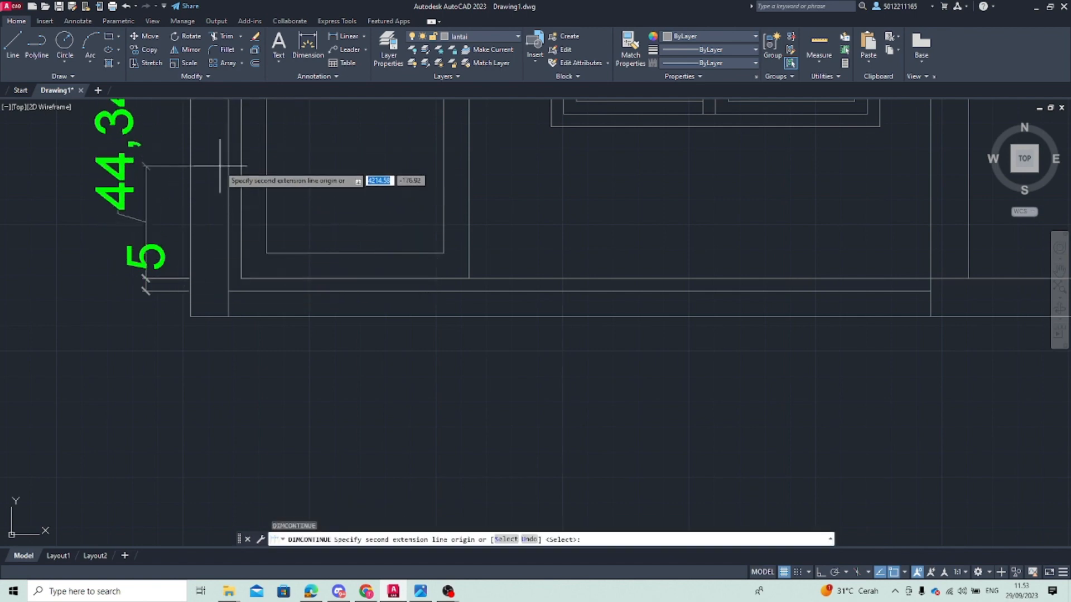
middle_drag(217, 166, 145, 272)
middle_drag(128, 123, 75, 244)
middle_drag(97, 169, 95, 301)
scroll(101, 200, down, 3)
scroll(90, 157, up, 2)
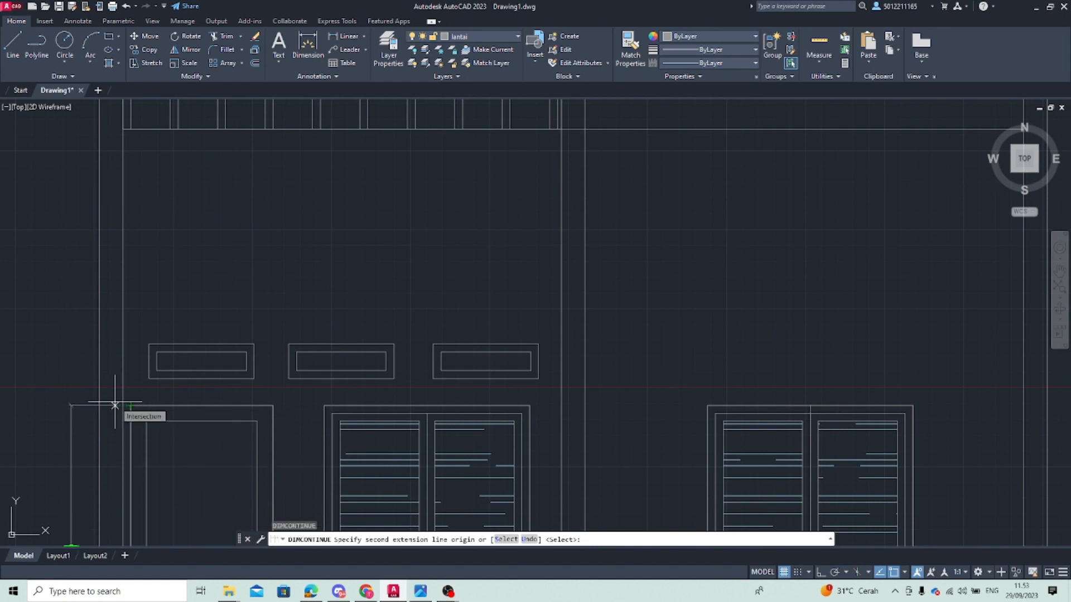
click(100, 405)
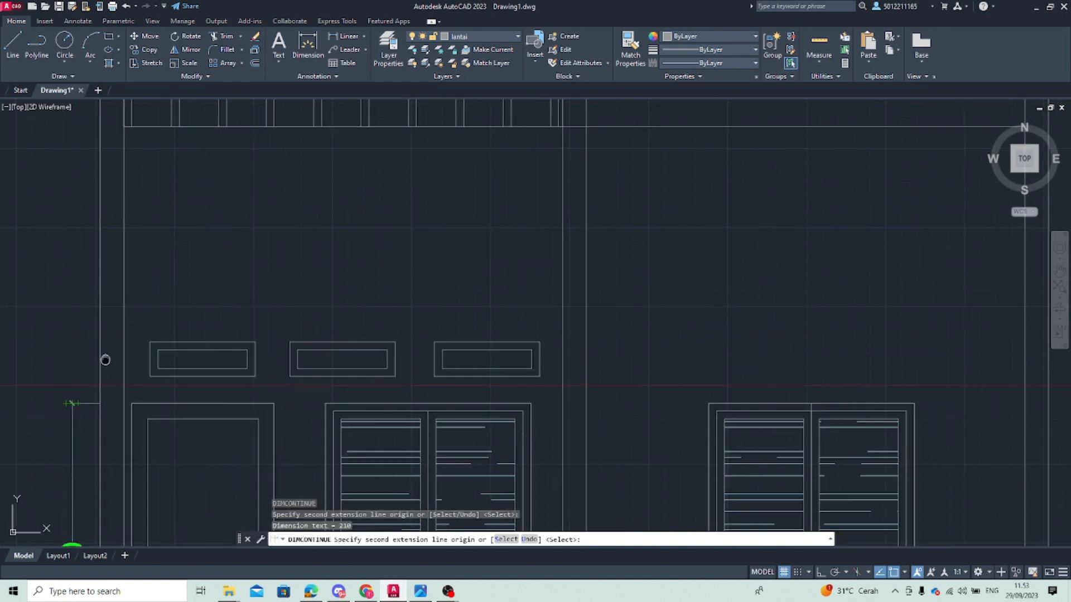
scroll(106, 363, down, 3)
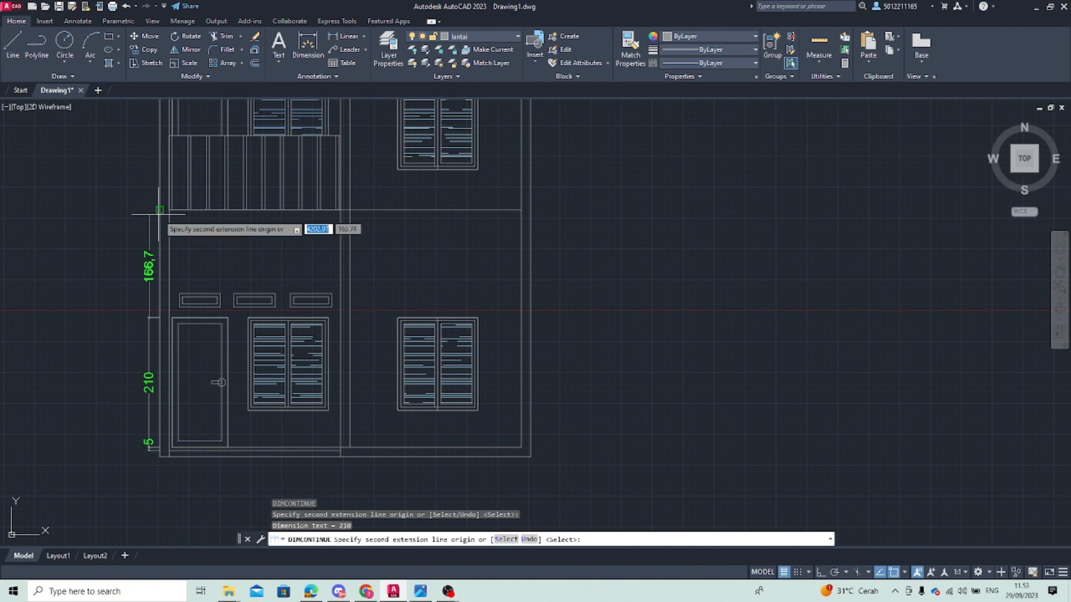
scroll(166, 218, up, 3)
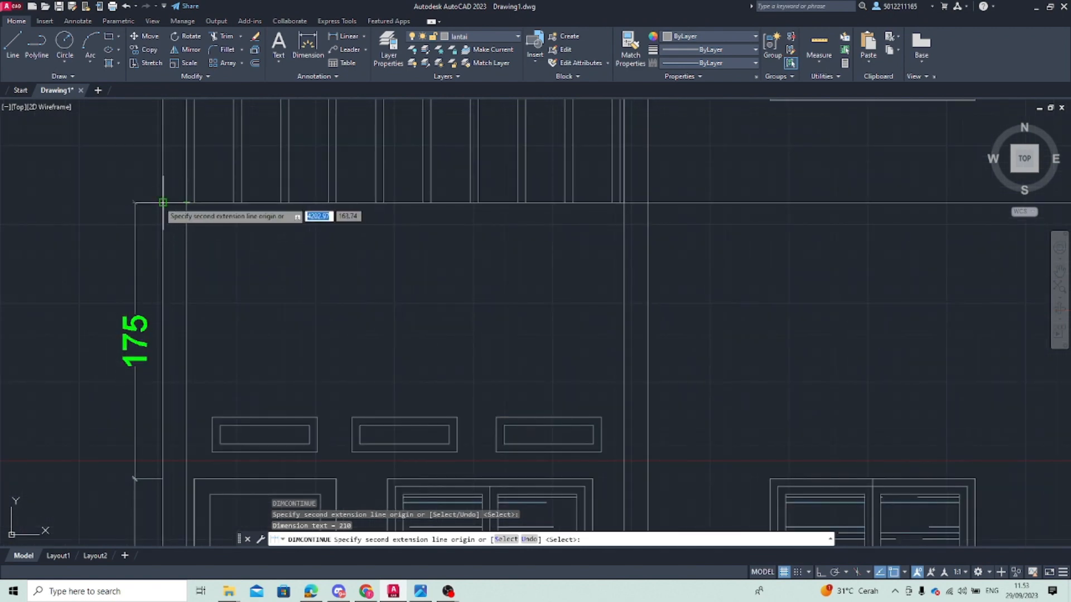
click(163, 203)
Extend the continued vertical dimensions to the top of the balcony railing and the top of the upper-floor door
middle_drag(278, 294, 222, 408)
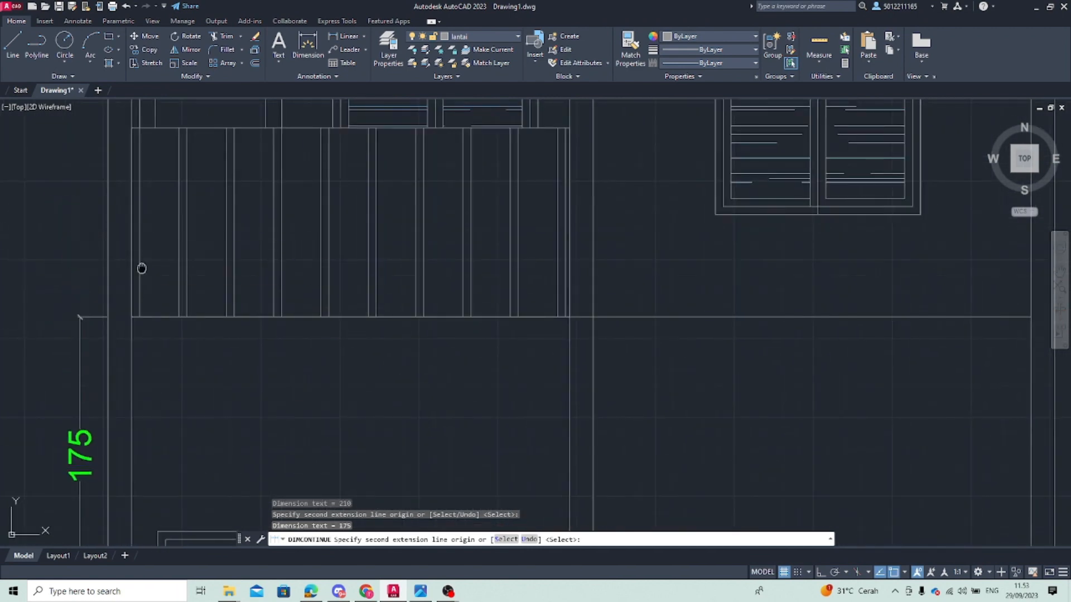
middle_drag(141, 267, 197, 403)
click(163, 260)
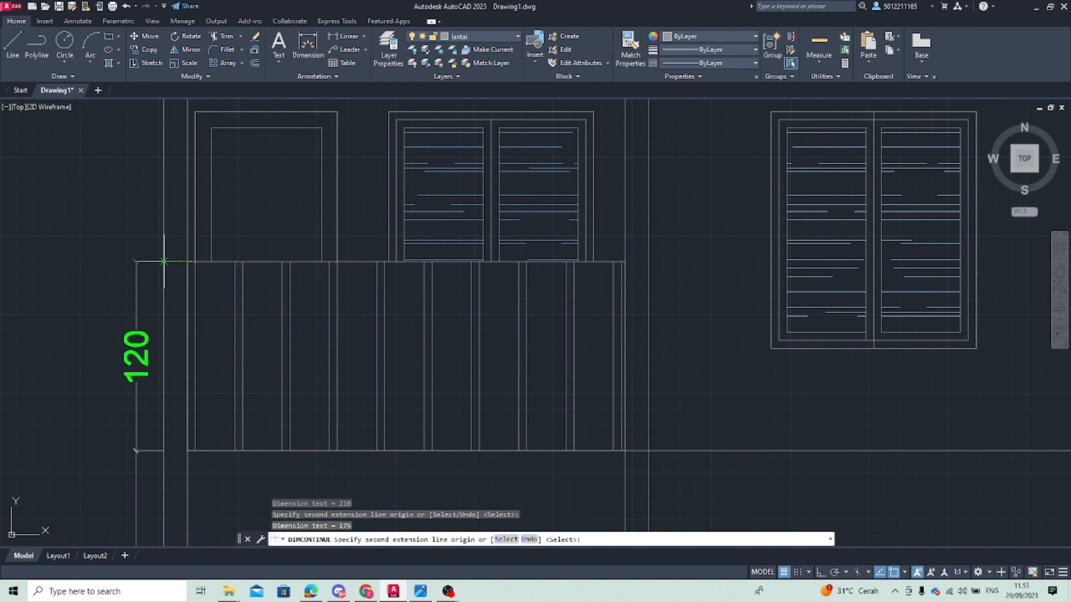
click(195, 111)
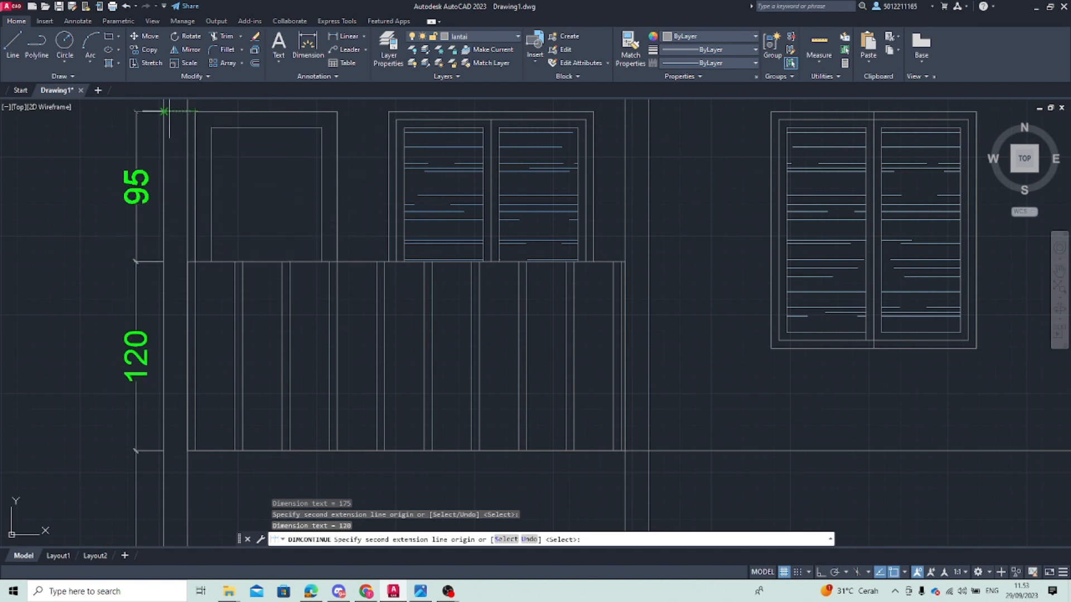
Extend the continued vertical dimensions to the lower and upper edges of the facade's top band and the base line of the roof
scroll(187, 168, down, 2)
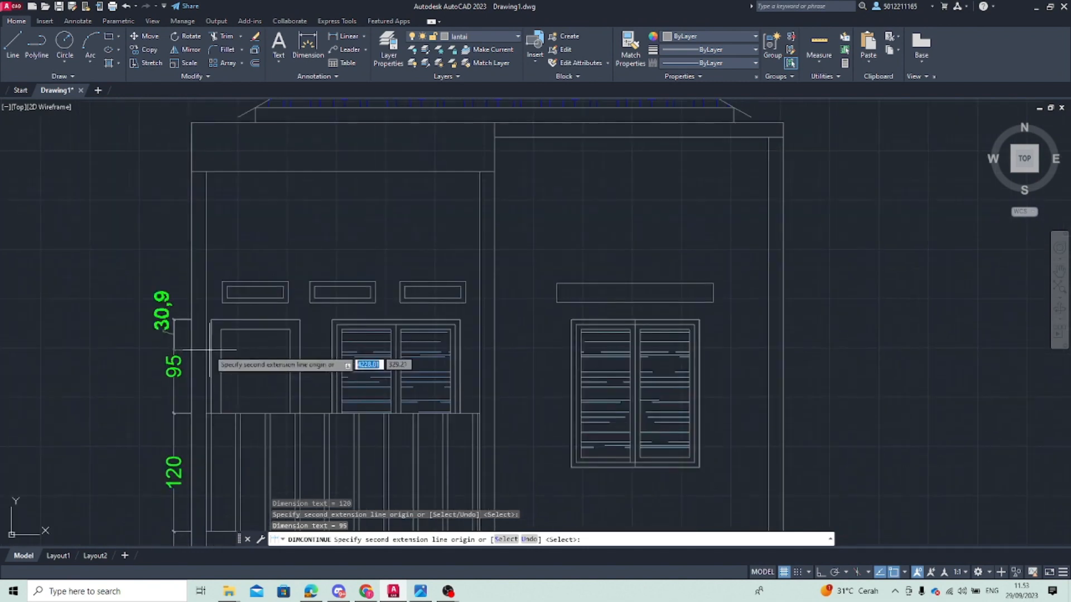
click(191, 172)
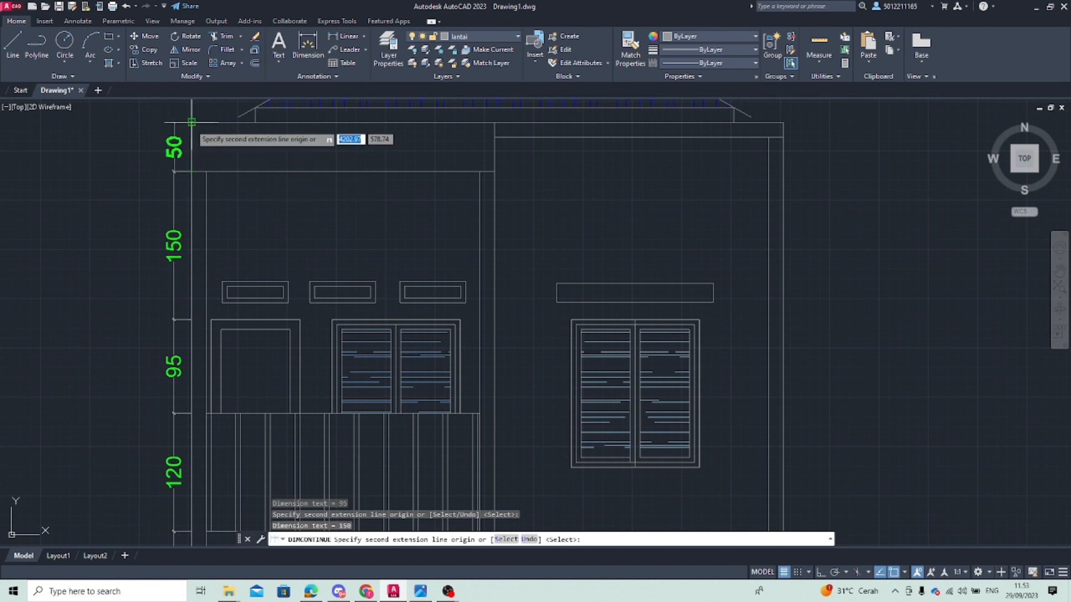
click(191, 122)
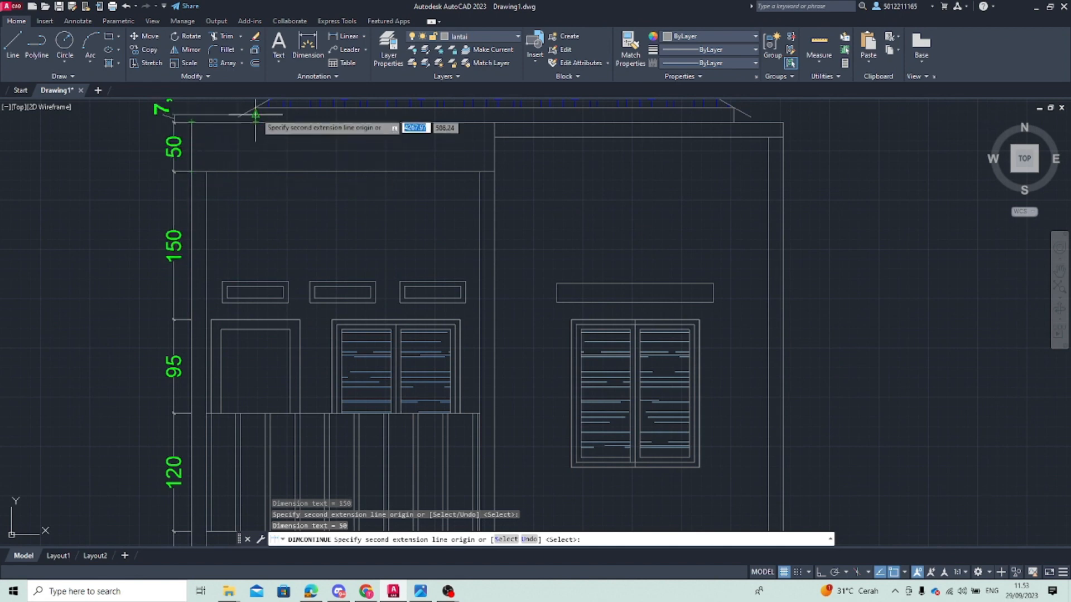
click(174, 106)
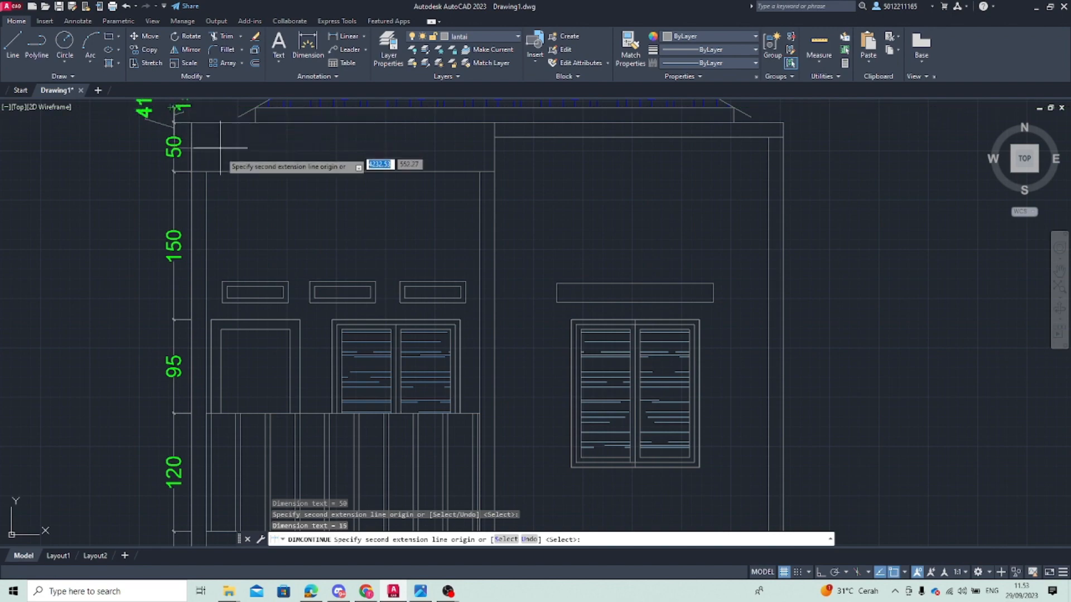
Extend the continued vertical dimensions from the roof's base line to the roof apex and finish the chain
middle_drag(210, 156, 179, 268)
mouse_move(336, 130)
middle_down()
mouse_move(299, 172)
mouse_move(208, 206)
middle_up()
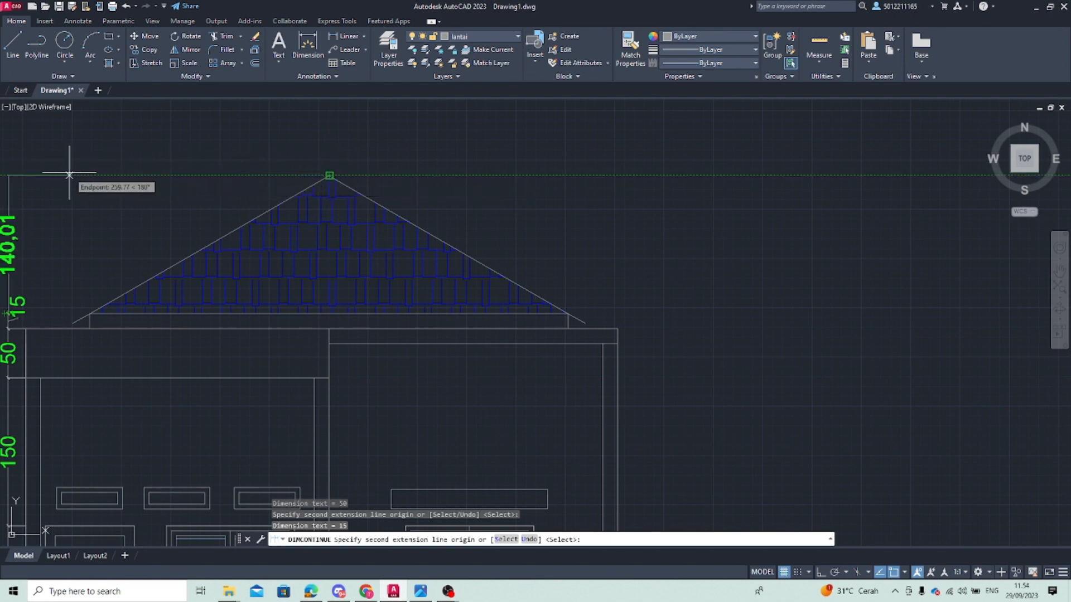
click(8, 176)
key(Escape)
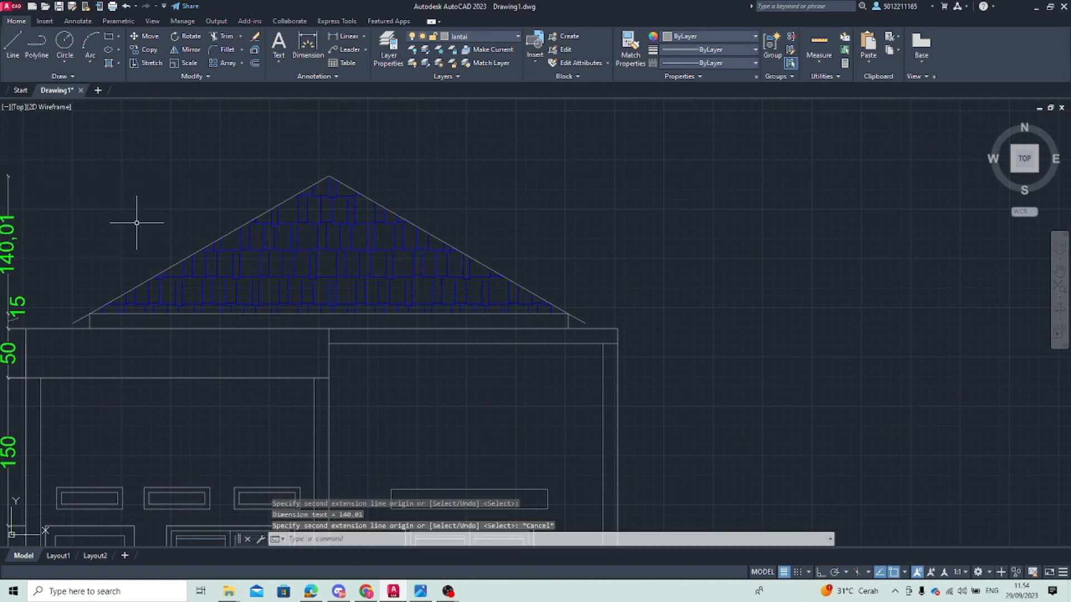
scroll(223, 243, down, 2)
middle_drag(96, 205, 258, 157)
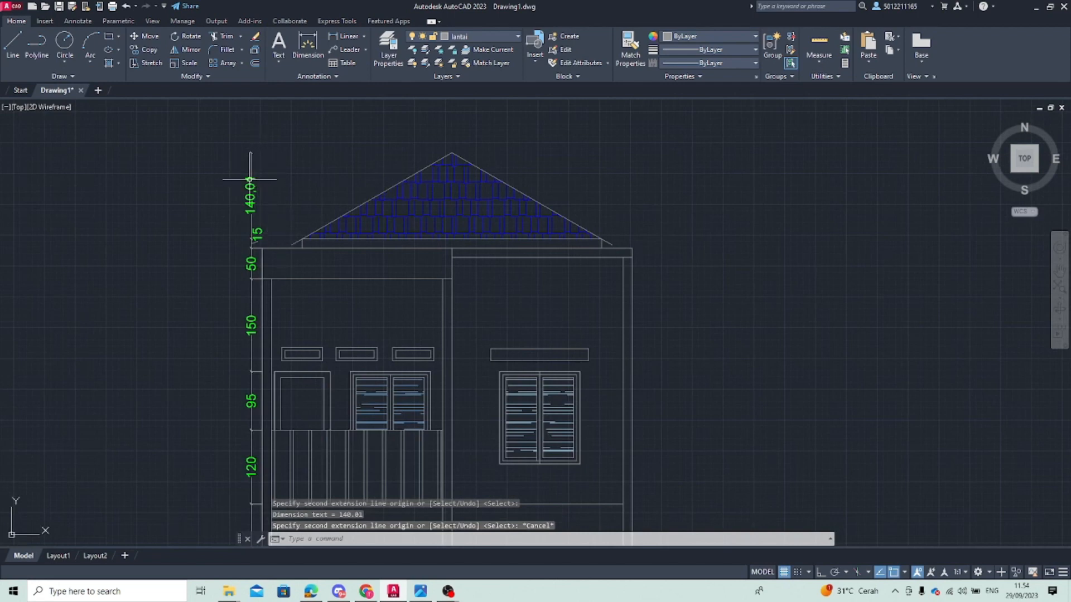
double_click(250, 181)
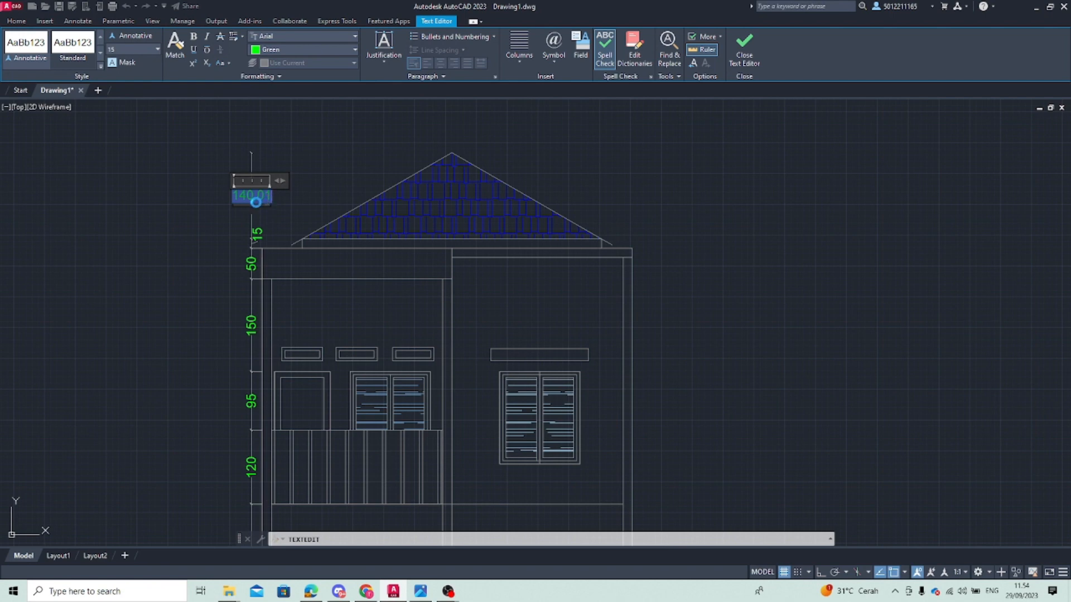
key(Escape)
click(657, 242)
click(274, 209)
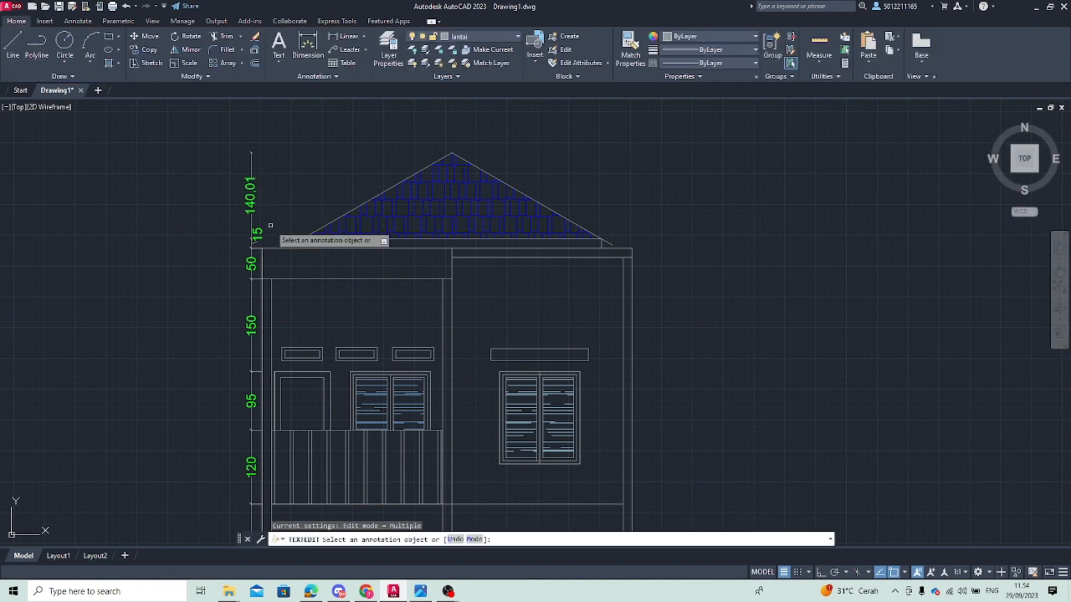
click(251, 195)
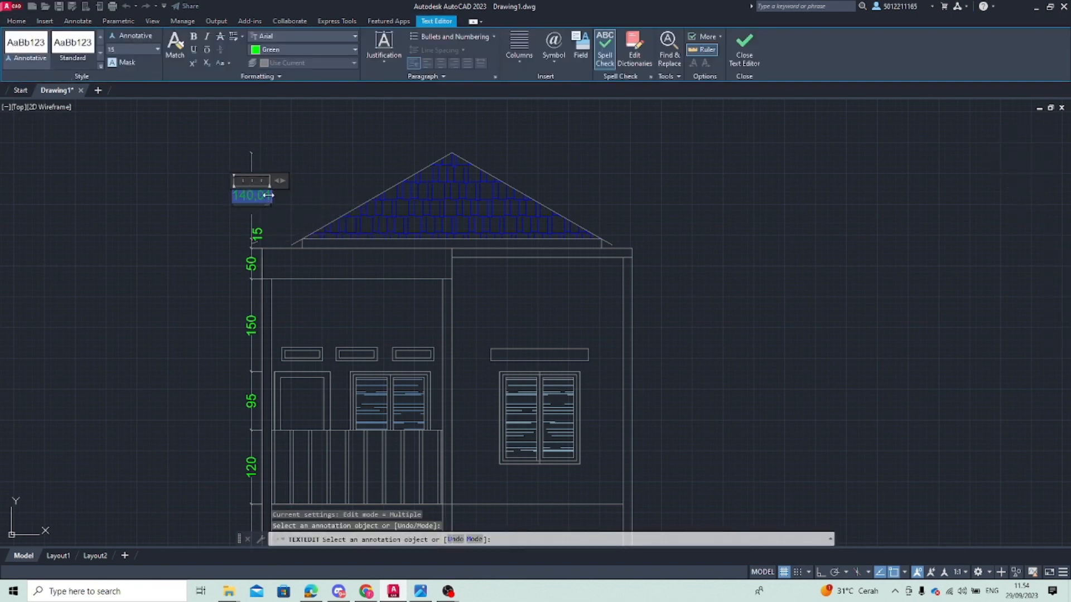
key(Escape)
click(251, 195)
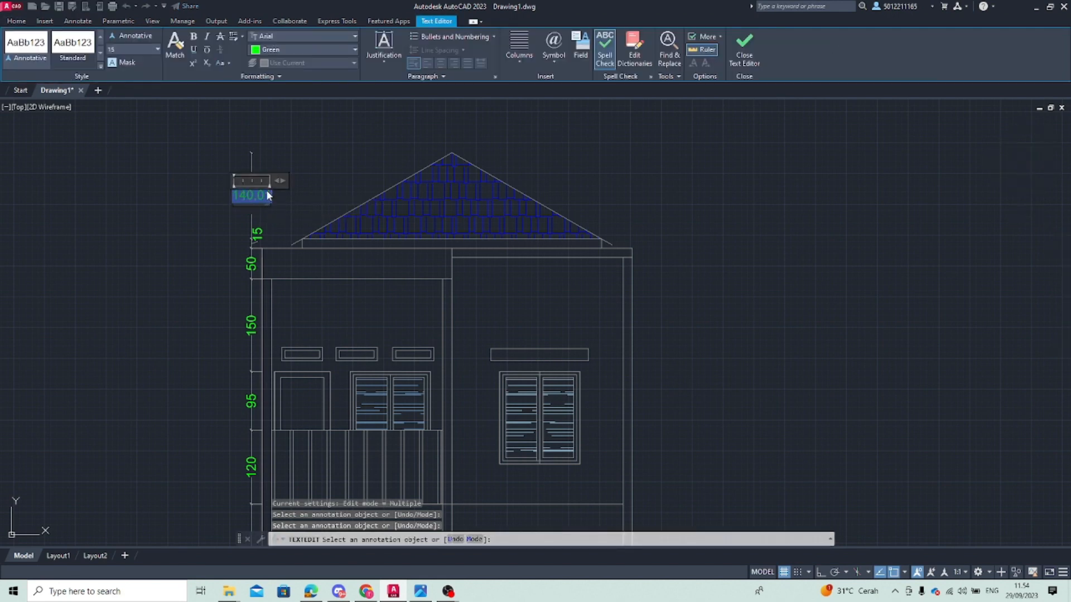
right_click(263, 195)
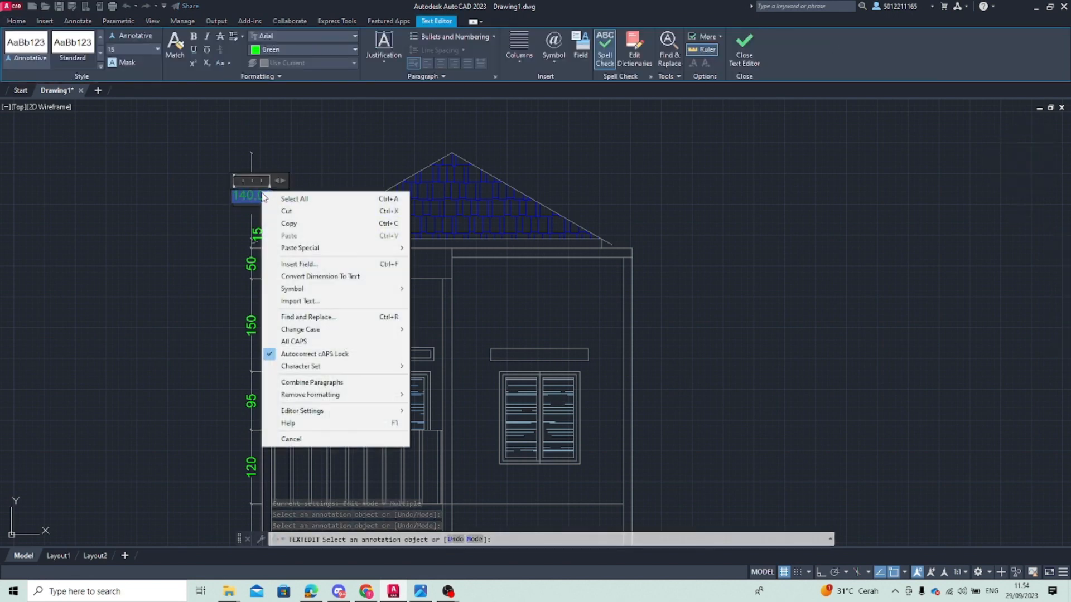
click(260, 198)
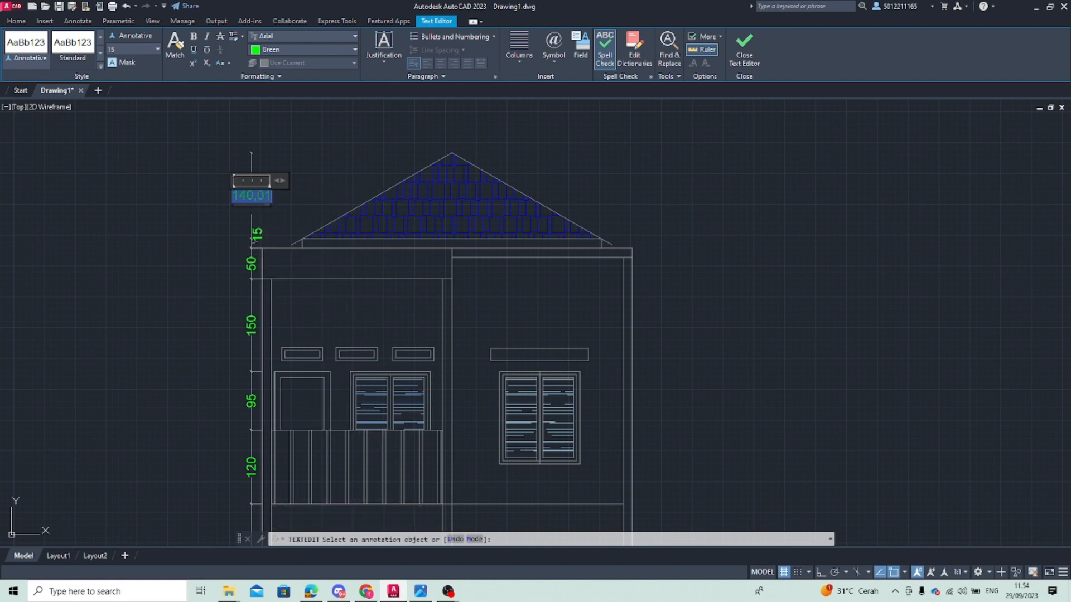
key(Escape)
click(254, 202)
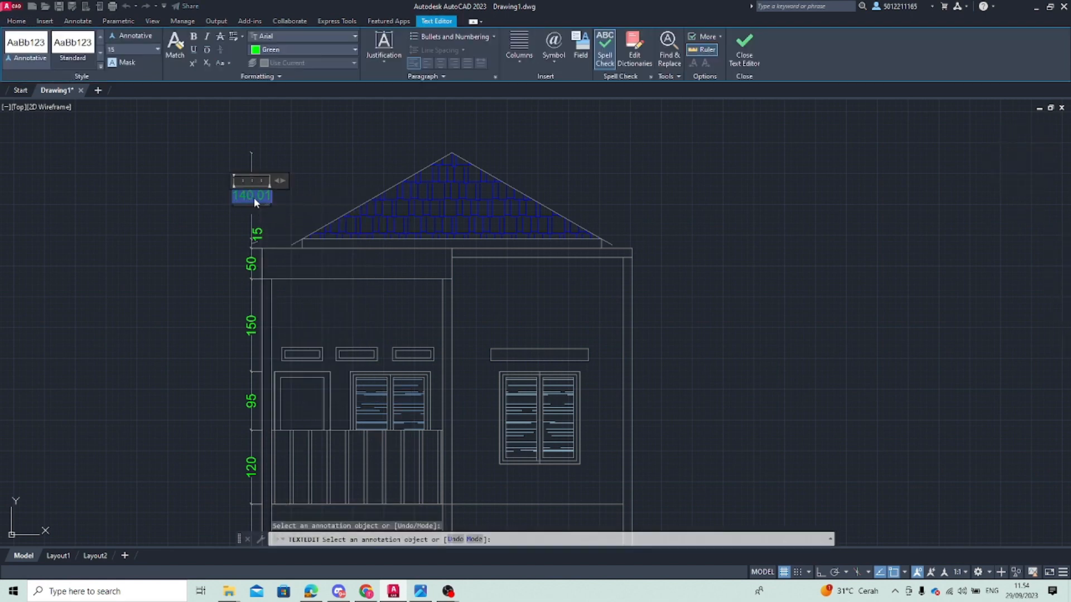
key(Escape)
Dimension the vertical distance between the two floor lines at the facade's base, placing the dimension outside the right wall
scroll(306, 214, down, 6)
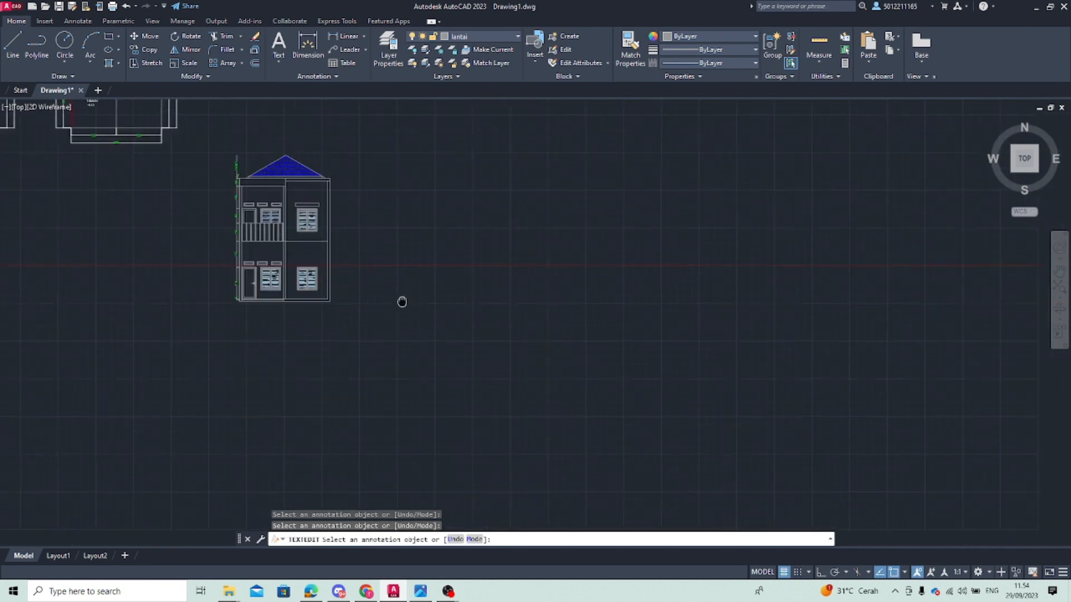
scroll(241, 229, up, 3)
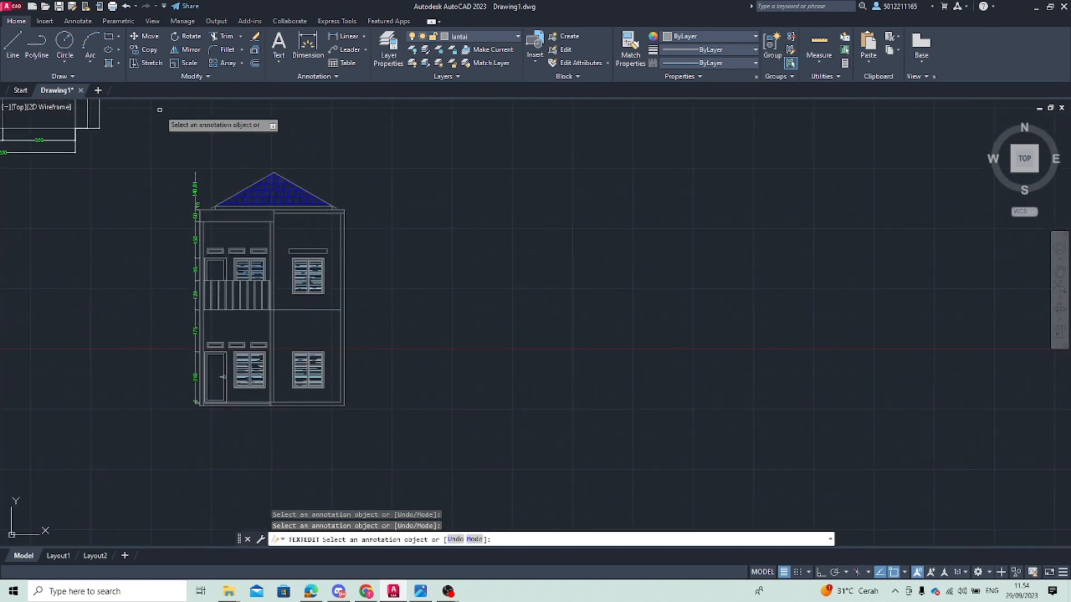
click(300, 46)
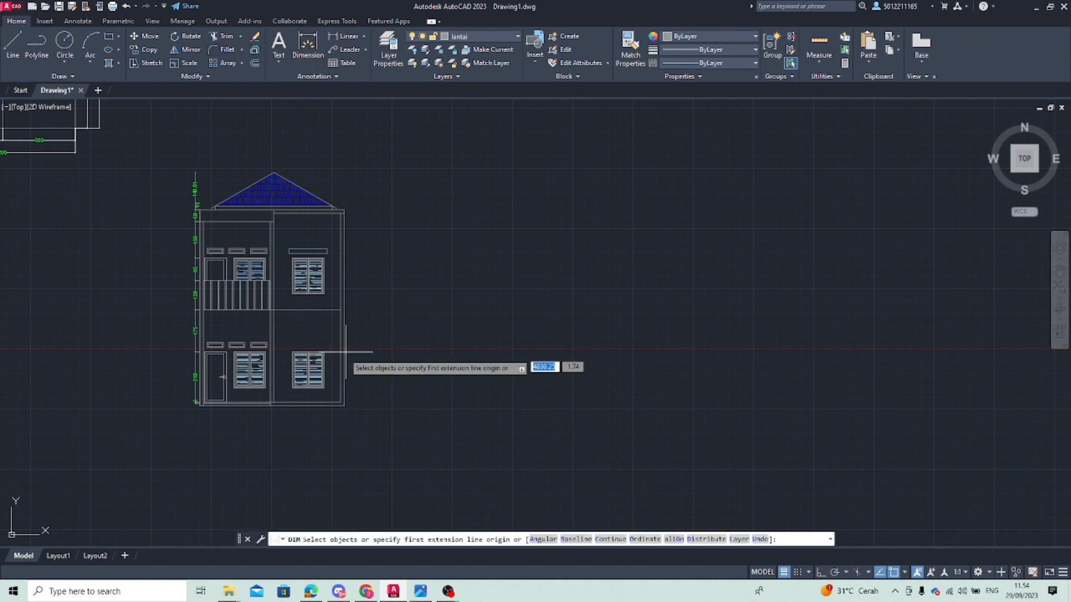
scroll(310, 299, up, 5)
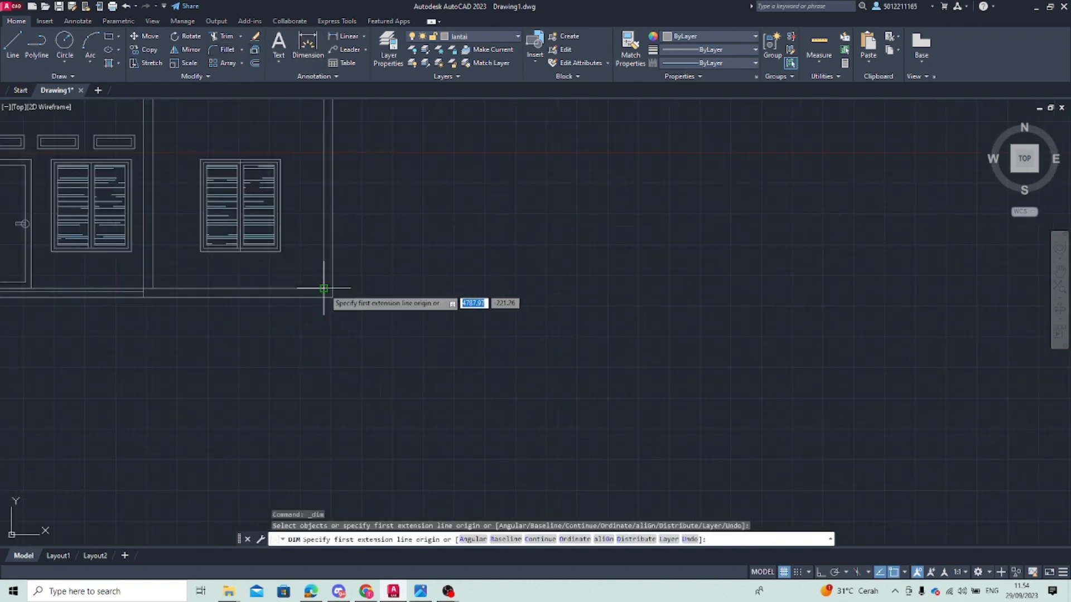
click(334, 293)
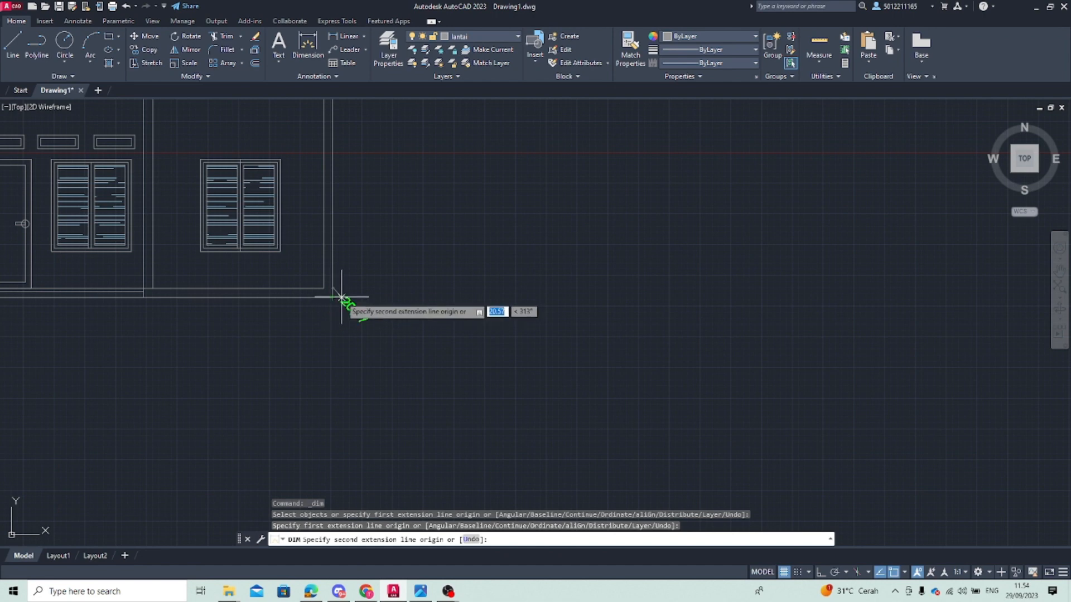
key(Escape)
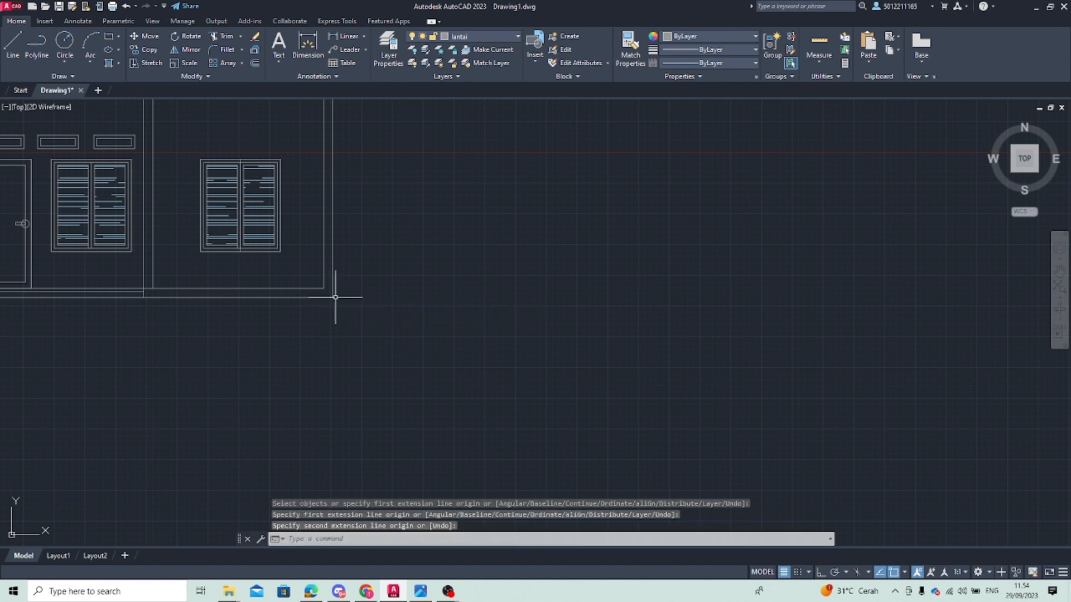
key(Return)
click(335, 297)
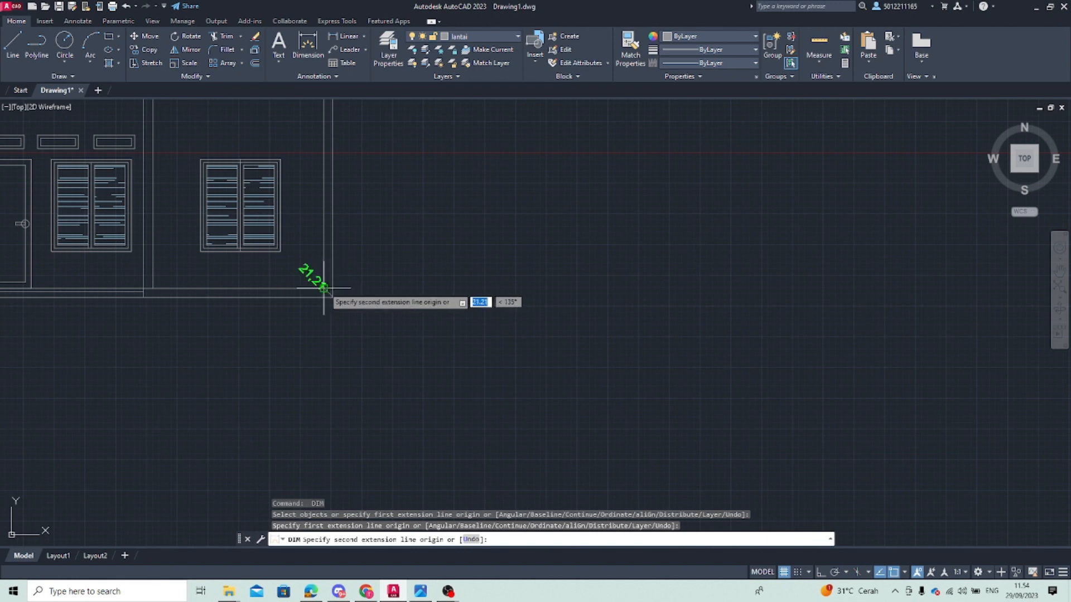
click(334, 288)
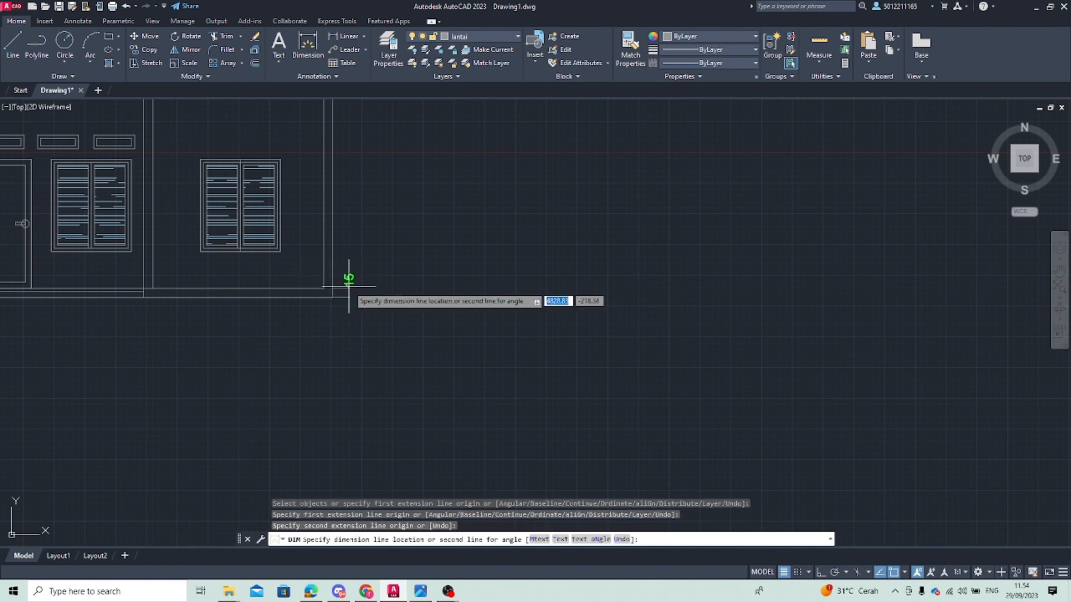
click(367, 281)
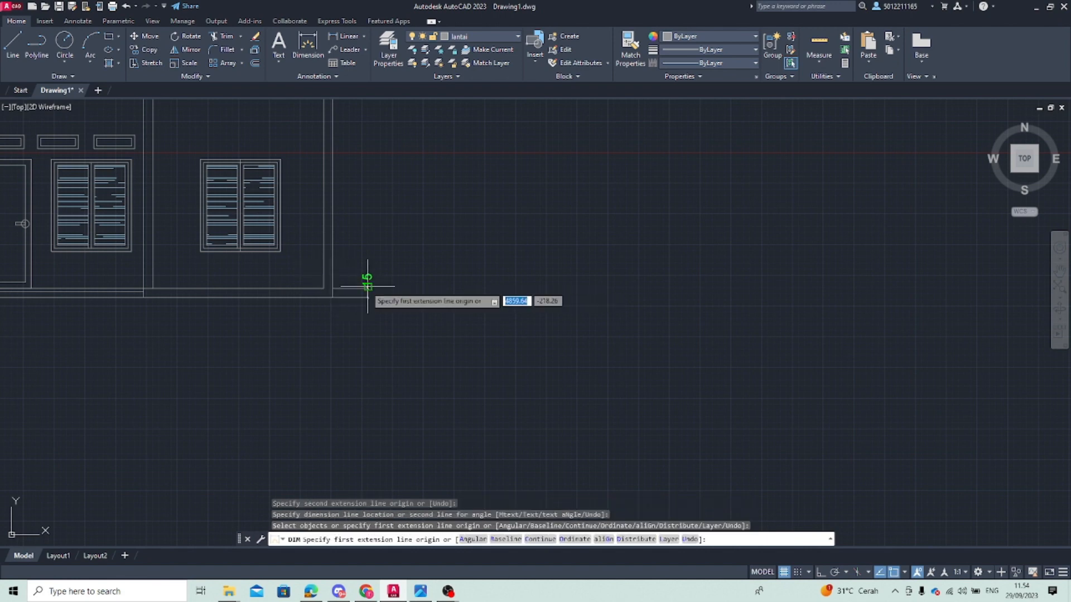
key(Escape)
Continue the right-hand dimension chain with DIMCONTINUE to the ground-floor window's top, the upper floor line and the upper-floor window's top
text(D)
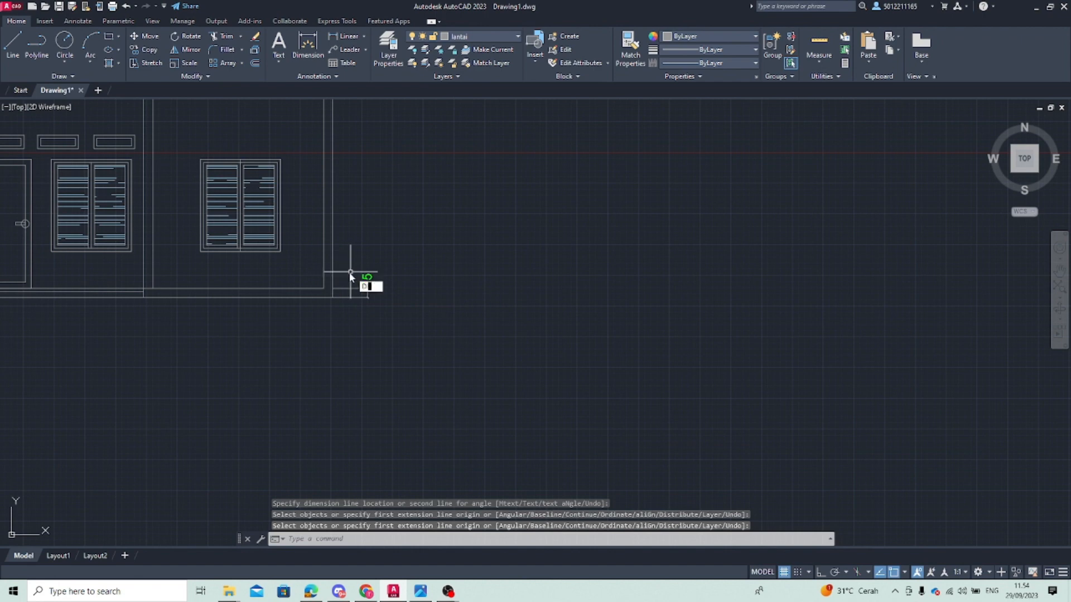
text(IMCO)
key(Return)
mouse_move(359, 143)
middle_down()
mouse_move(329, 187)
mouse_move(278, 358)
middle_up()
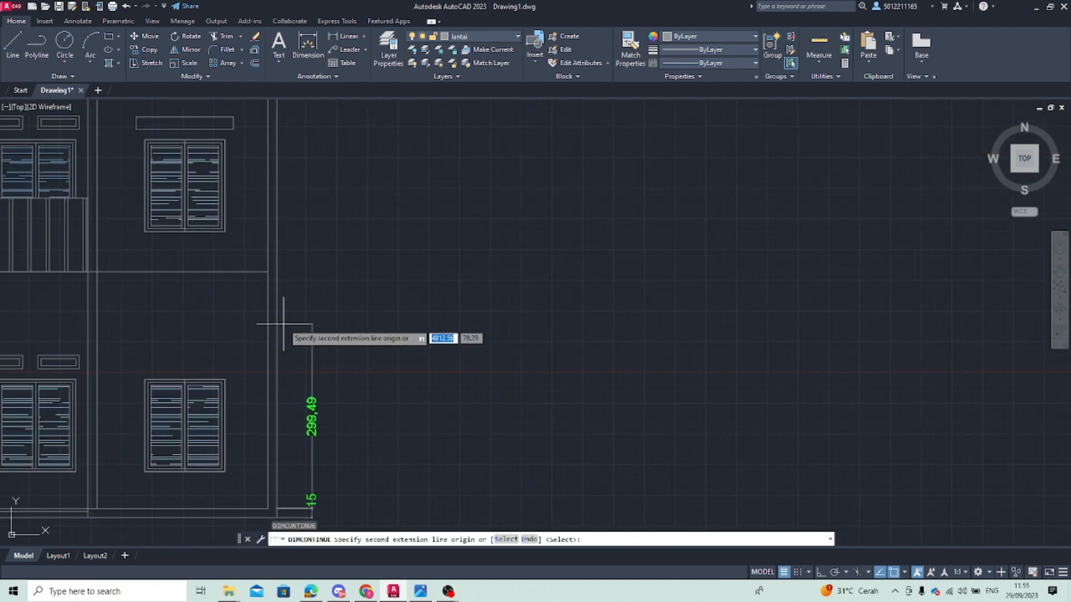
click(268, 379)
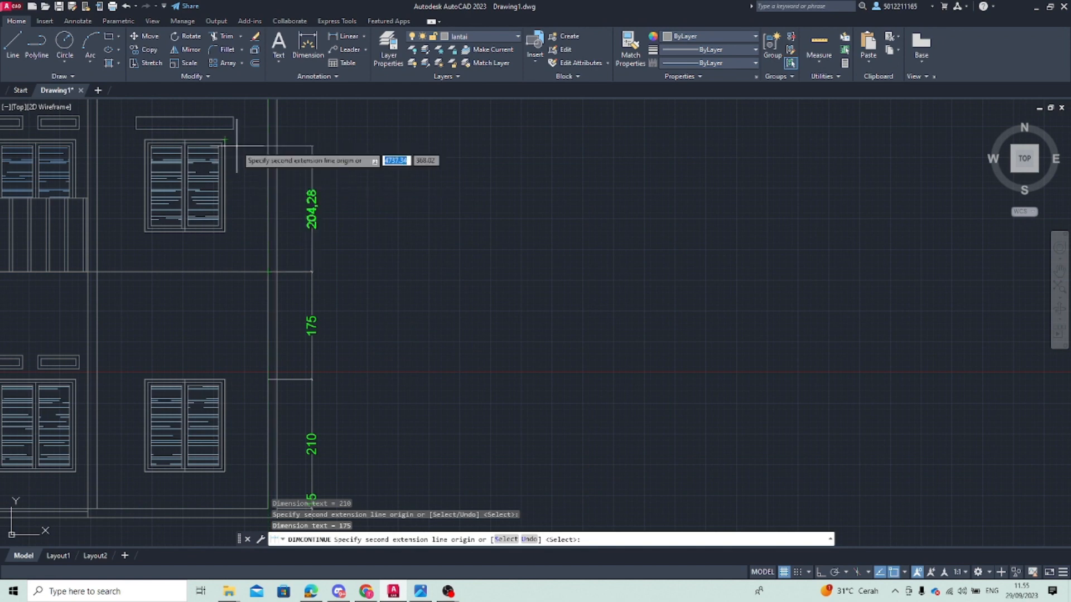
click(265, 139)
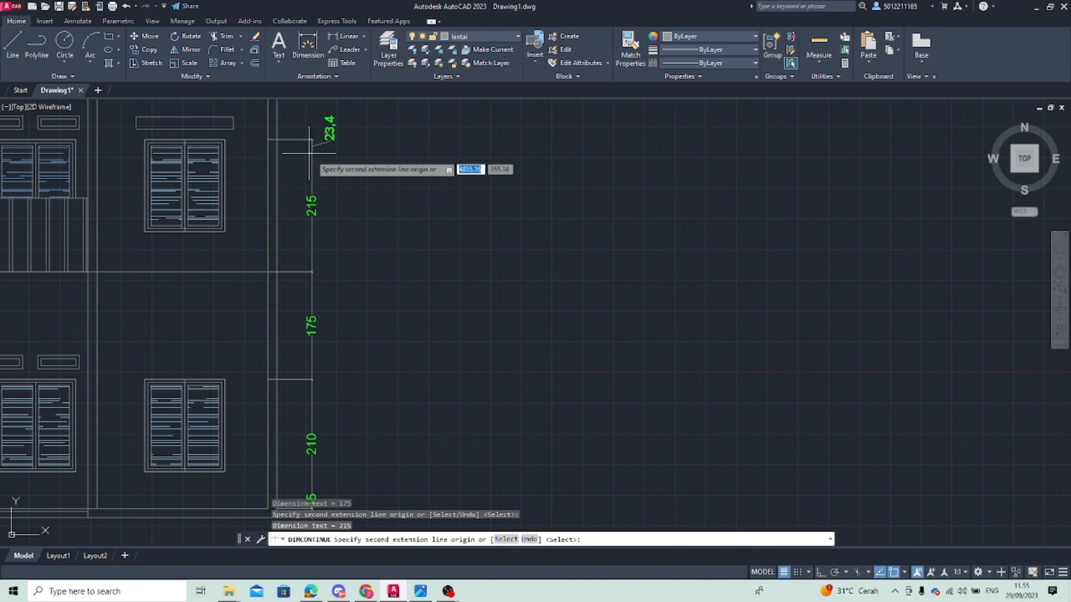
Extend the right-hand dimension chain to the top edge of the facade below the roof and end it there
middle_drag(310, 157, 268, 276)
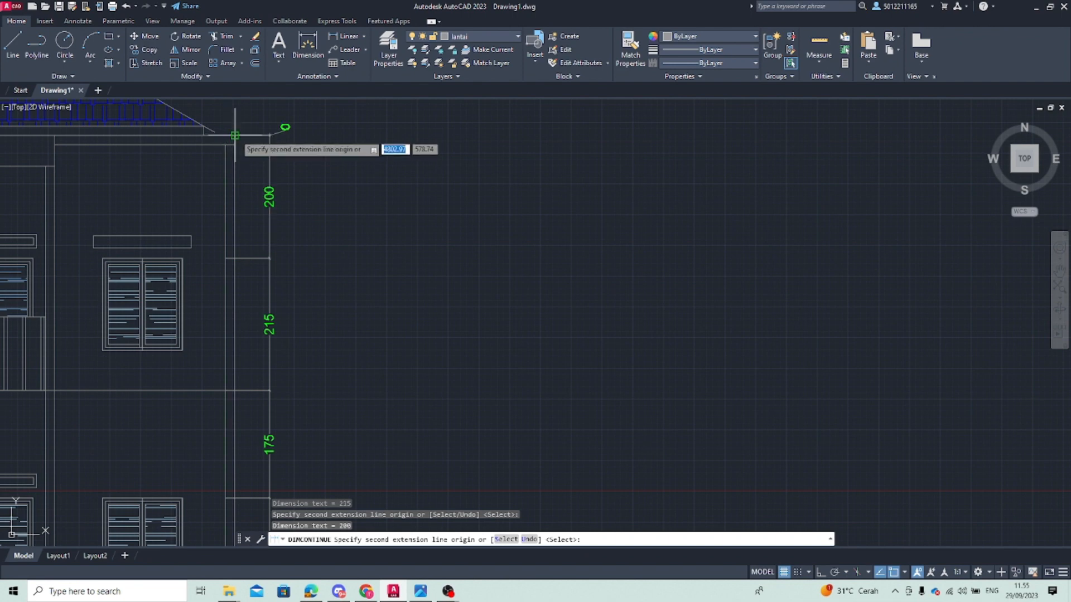
middle_drag(187, 140, 164, 234)
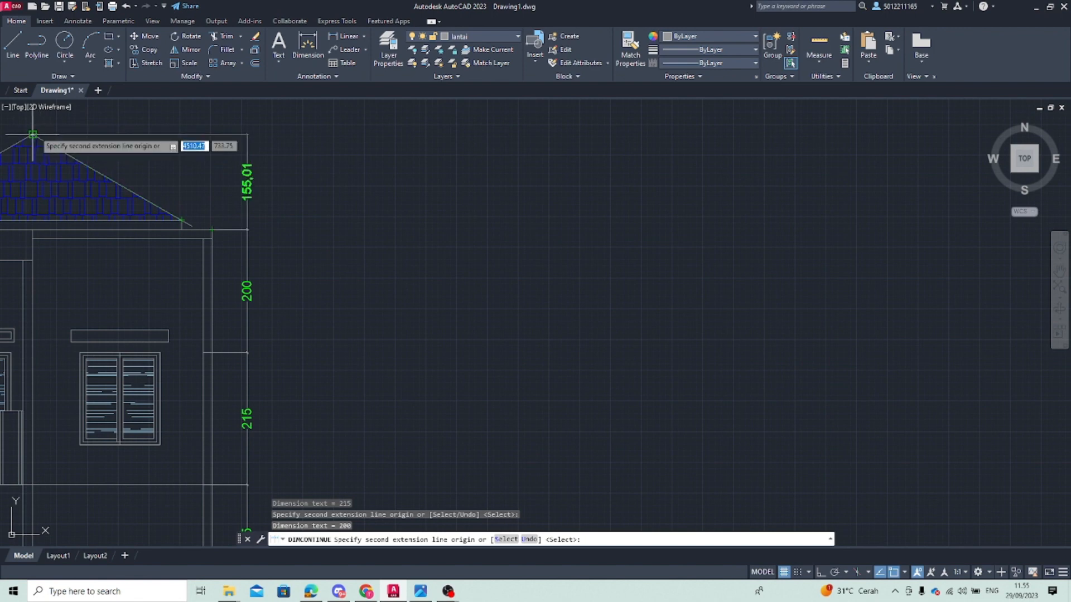
key(Escape)
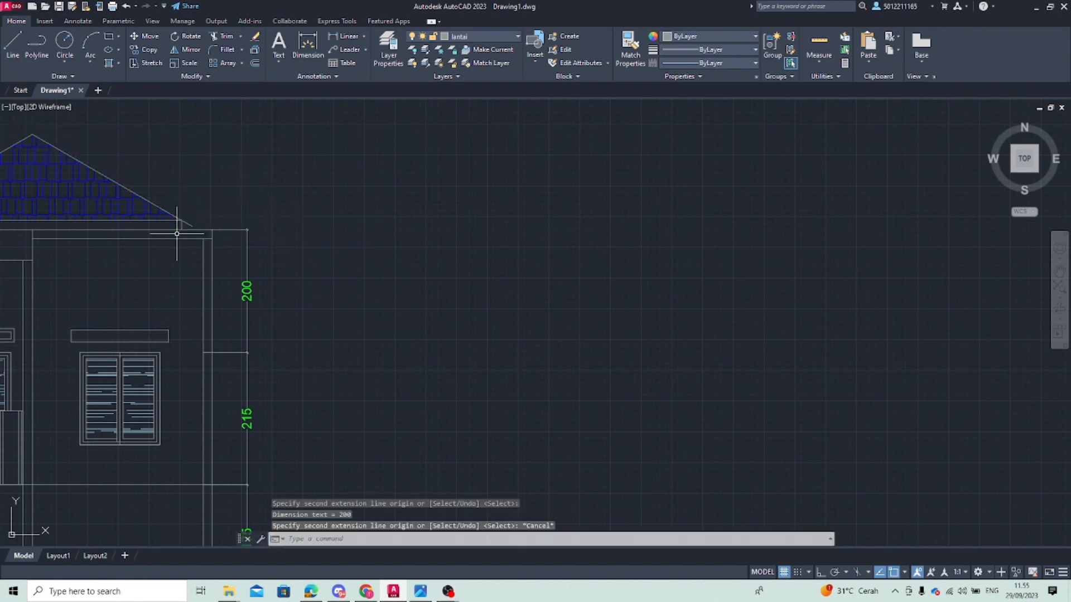
Examine the dimensioned front elevation as a whole and its position relative to the floor plans and roof plan
scroll(175, 229, down, 4)
middle_drag(66, 234, 189, 229)
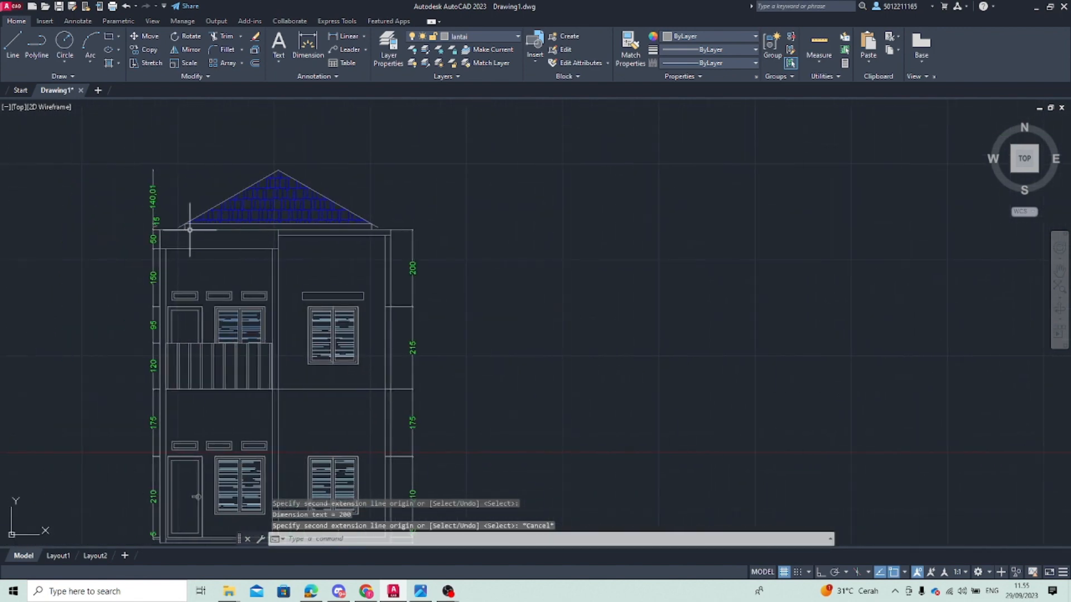
scroll(228, 219, down, 5)
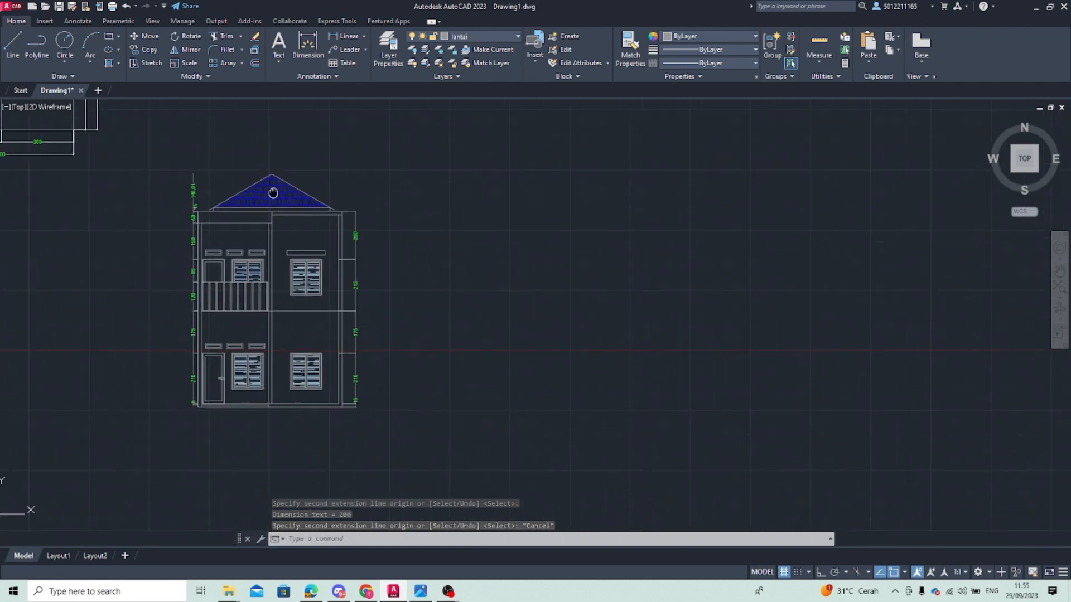
scroll(240, 270, up, 3)
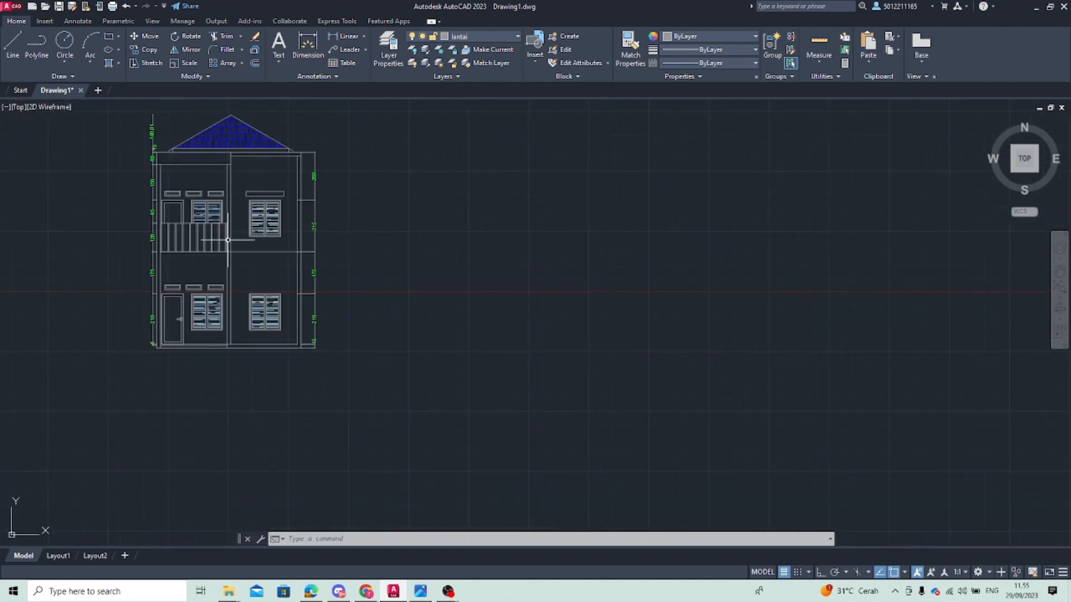
mouse_move(239, 270)
middle_down()
mouse_move(334, 265)
mouse_move(334, 350)
mouse_move(384, 325)
middle_up()
scroll(358, 311, up, 3)
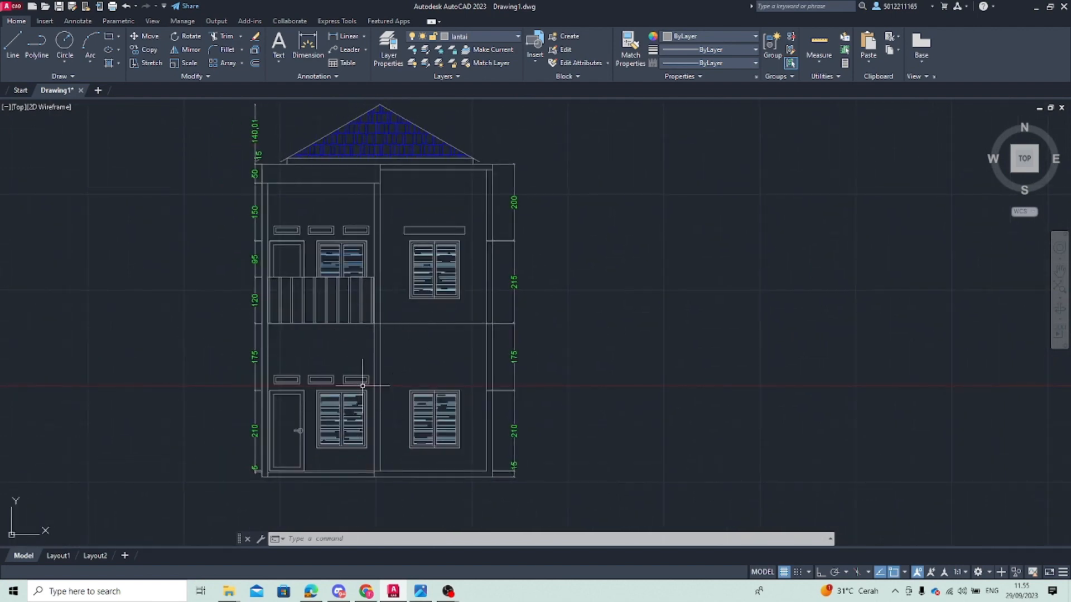
scroll(362, 386, down, 4)
mouse_move(294, 292)
middle_down()
mouse_move(353, 301)
mouse_move(379, 290)
middle_up()
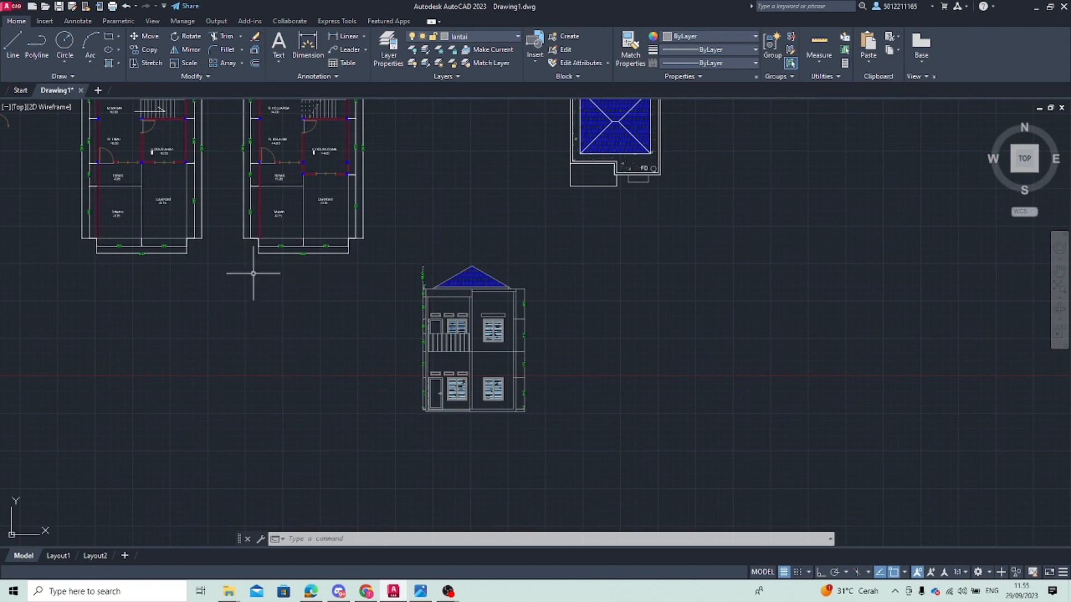
Move the whole front elevation with its dimensions between the upper-floor plan and the roof plan, with its roof apex level with the roof plan's top edge
scroll(253, 273, down, 2)
middle_drag(215, 365, 223, 375)
click(304, 380)
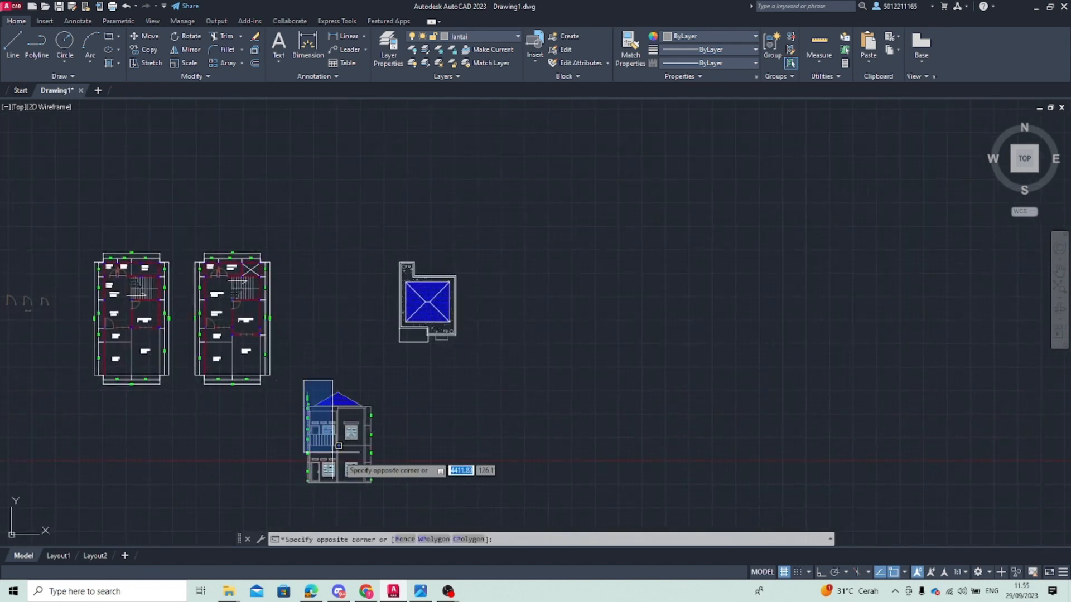
click(400, 491)
click(139, 39)
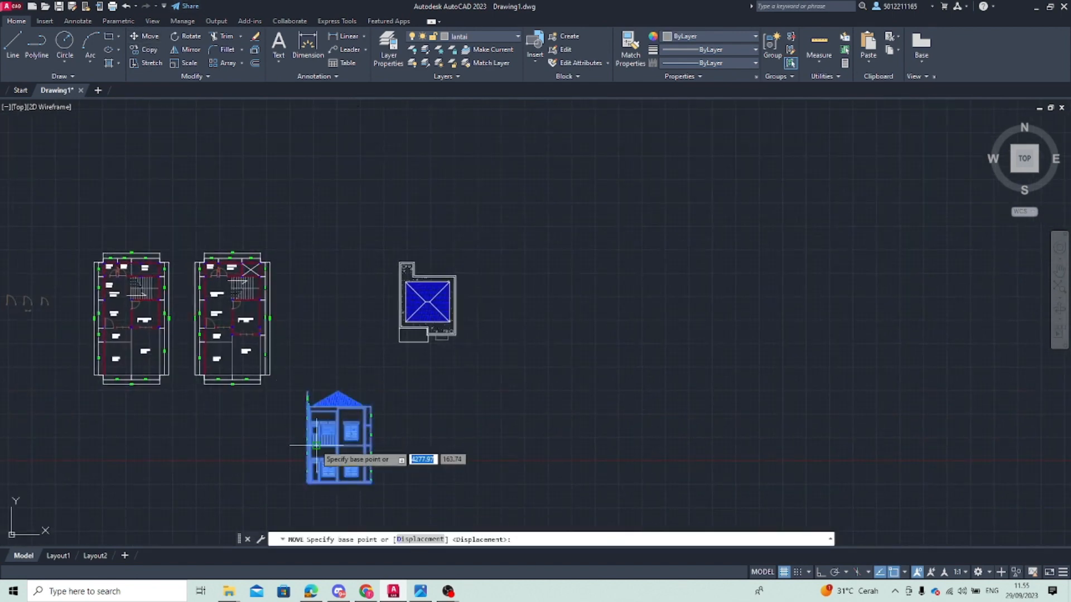
scroll(349, 440, up, 4)
click(384, 360)
middle_drag(395, 205, 278, 452)
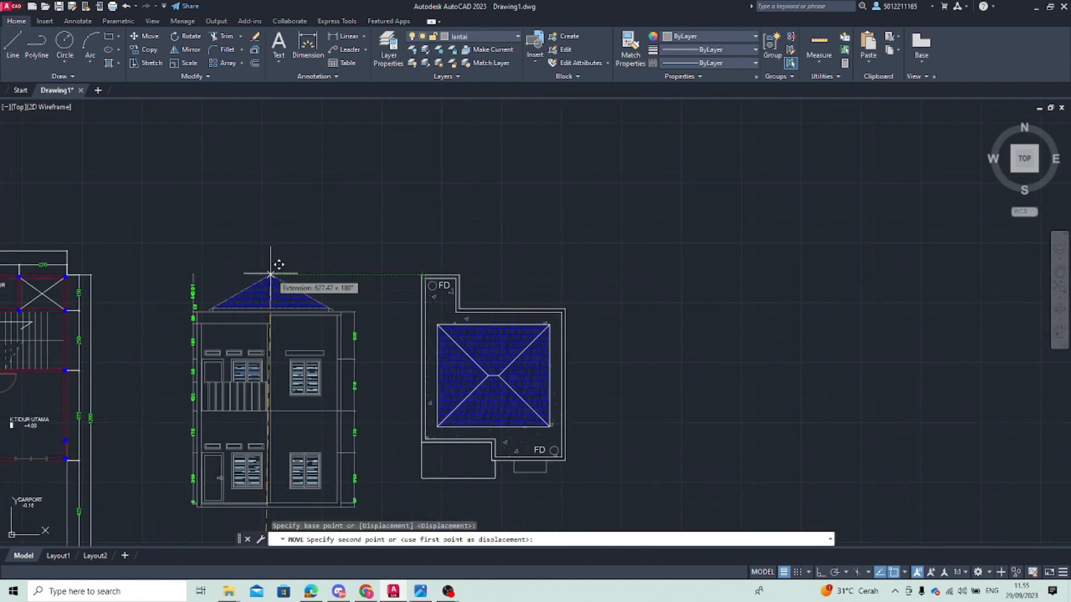
click(277, 268)
scroll(420, 412, down, 4)
middle_drag(420, 412, 485, 242)
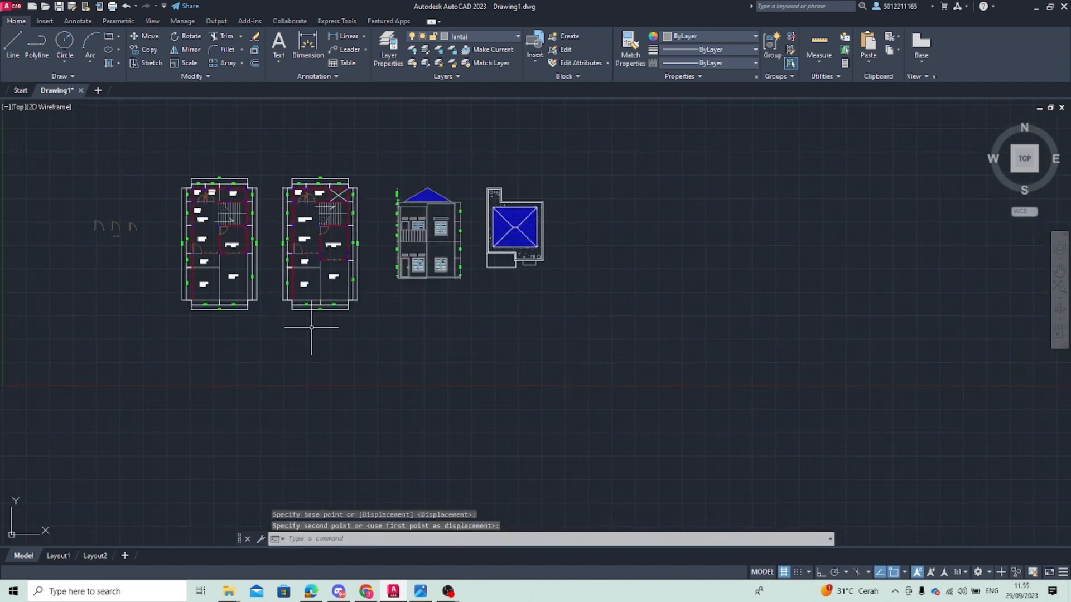
Copy the whole upper-floor plan with its dimensions to the empty area below the front elevation
scroll(196, 258, up, 4)
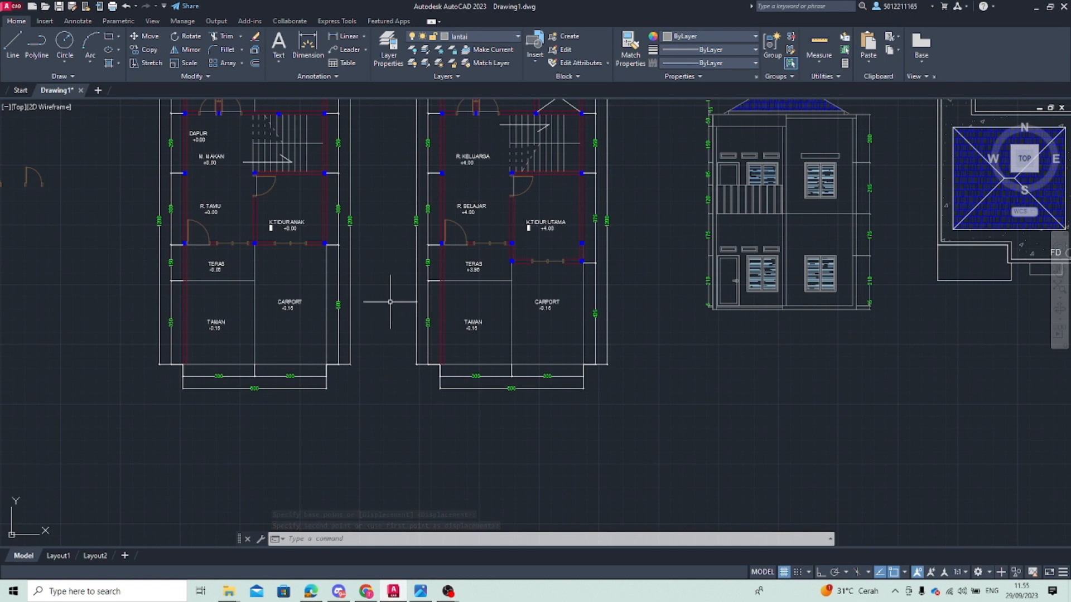
middle_drag(391, 313, 361, 389)
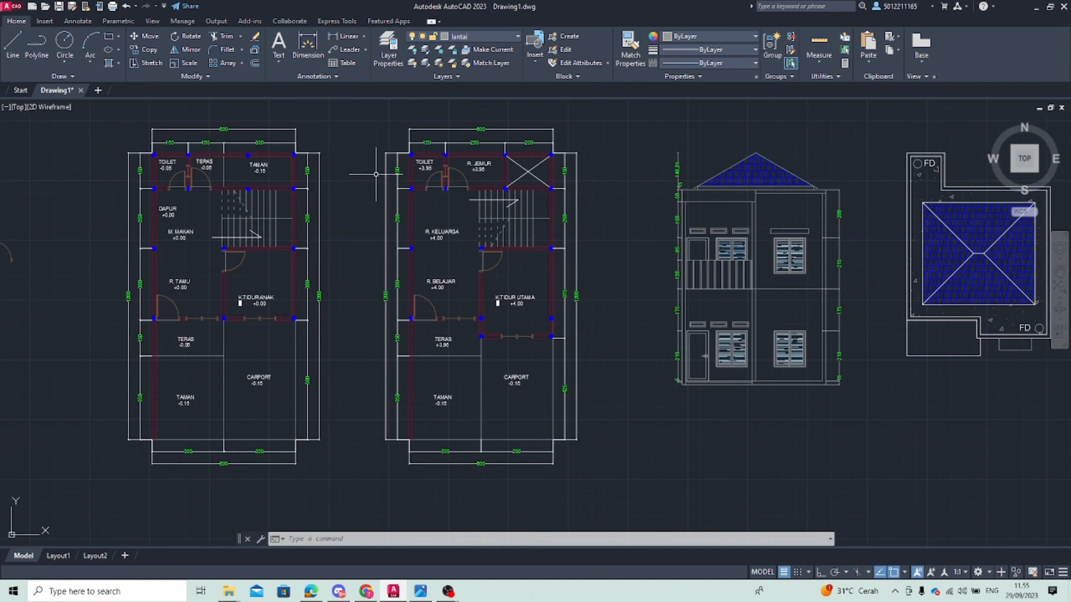
click(597, 499)
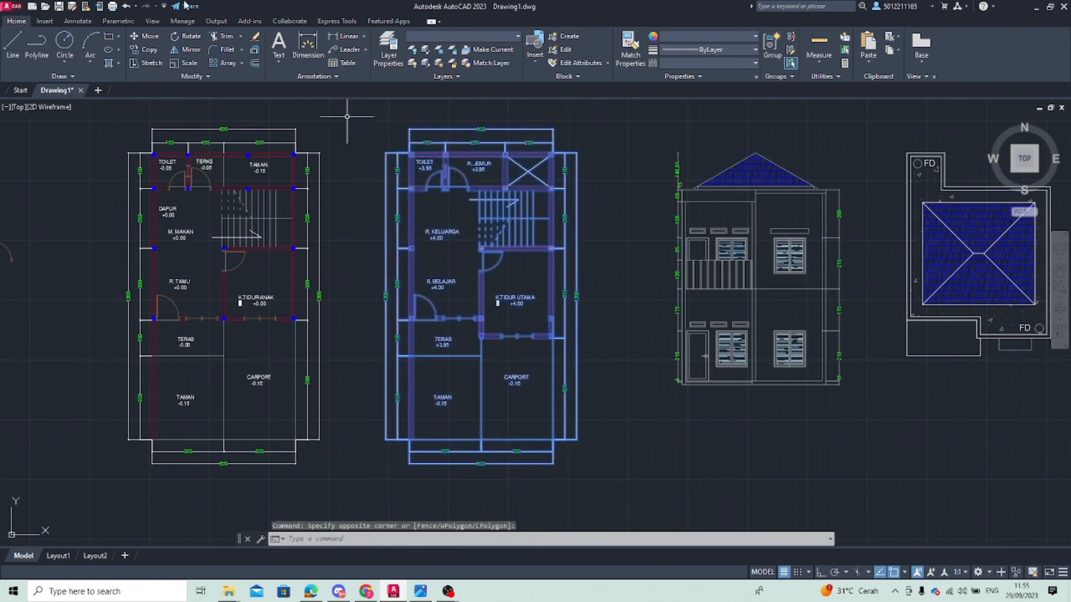
click(146, 49)
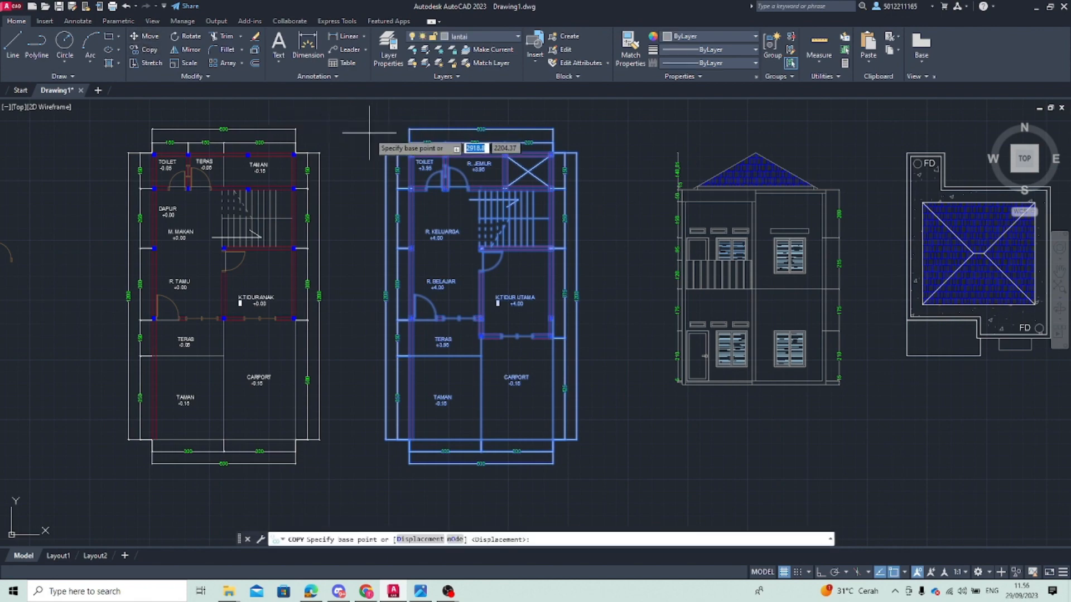
click(410, 151)
scroll(442, 352, down, 5)
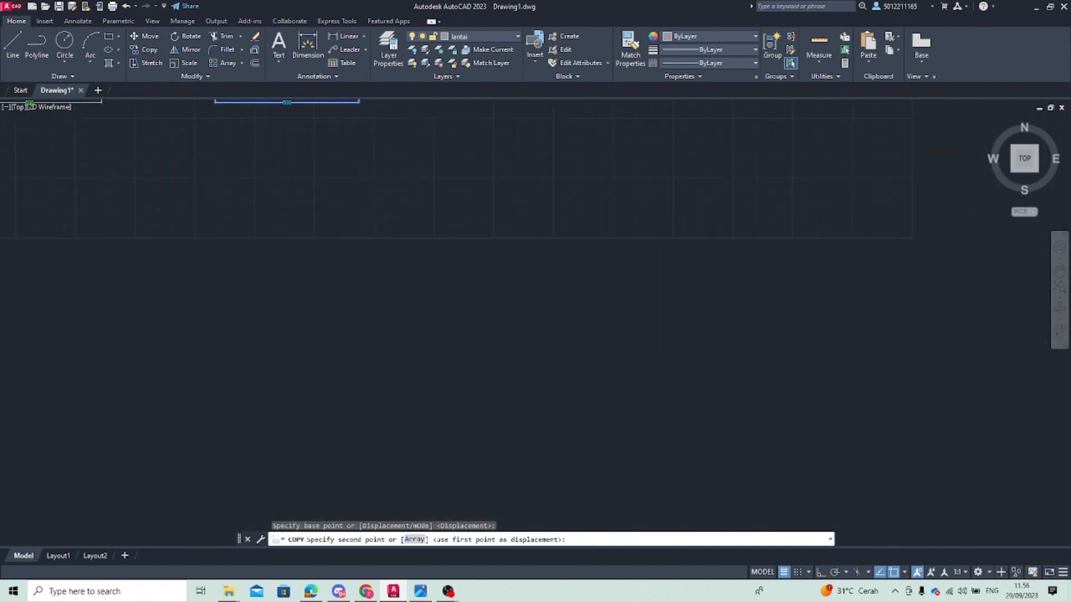
click(456, 180)
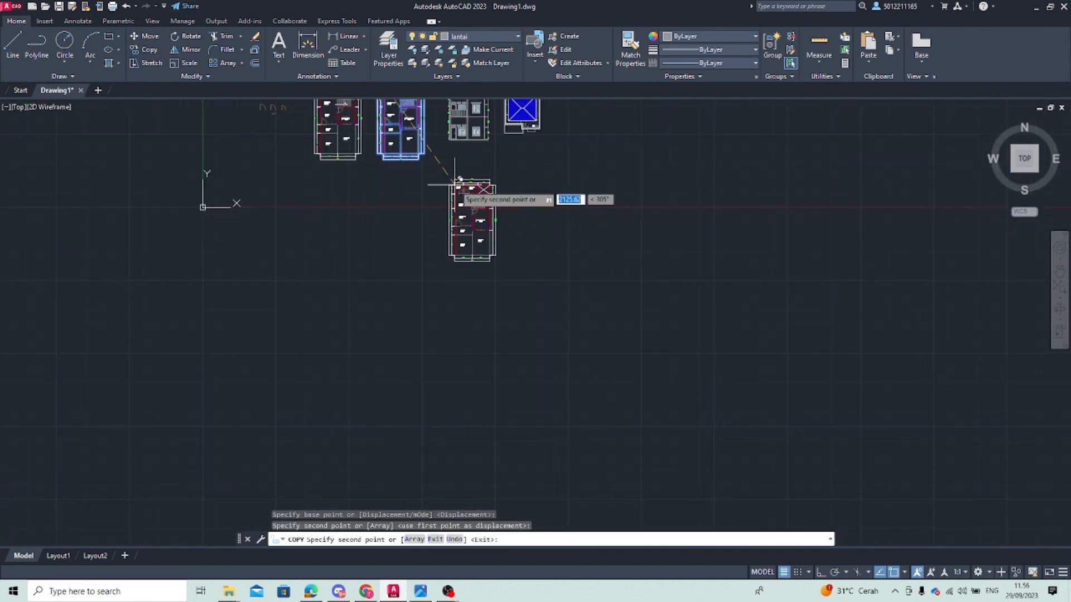
scroll(443, 161, up, 3)
key(Escape)
Rotate the copied upper-floor plan 90° counterclockwise with Ortho on, so its toilet side faces left
click(427, 148)
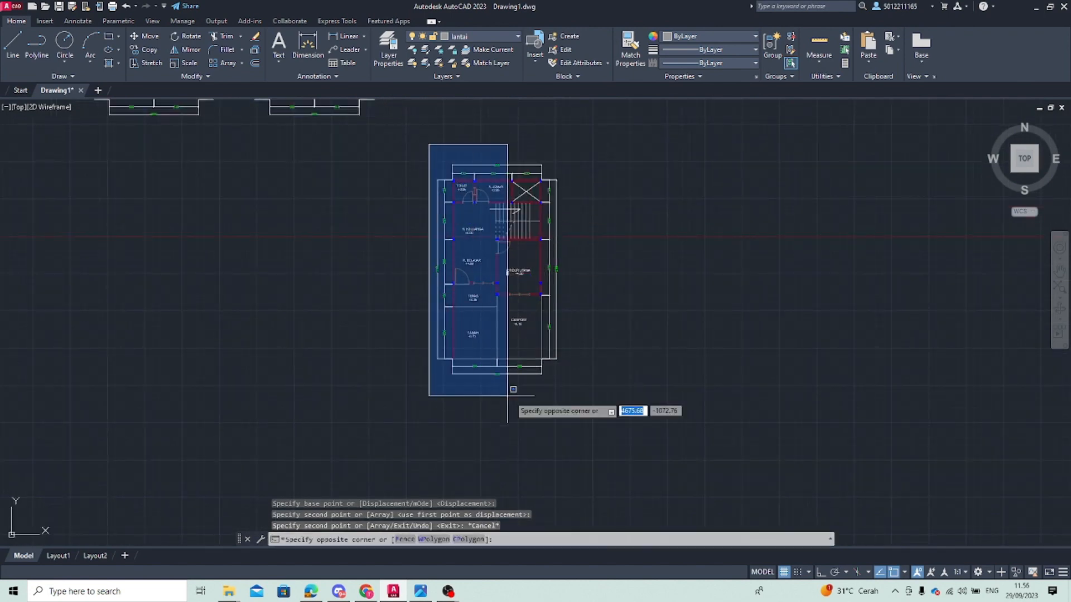
click(617, 404)
click(181, 37)
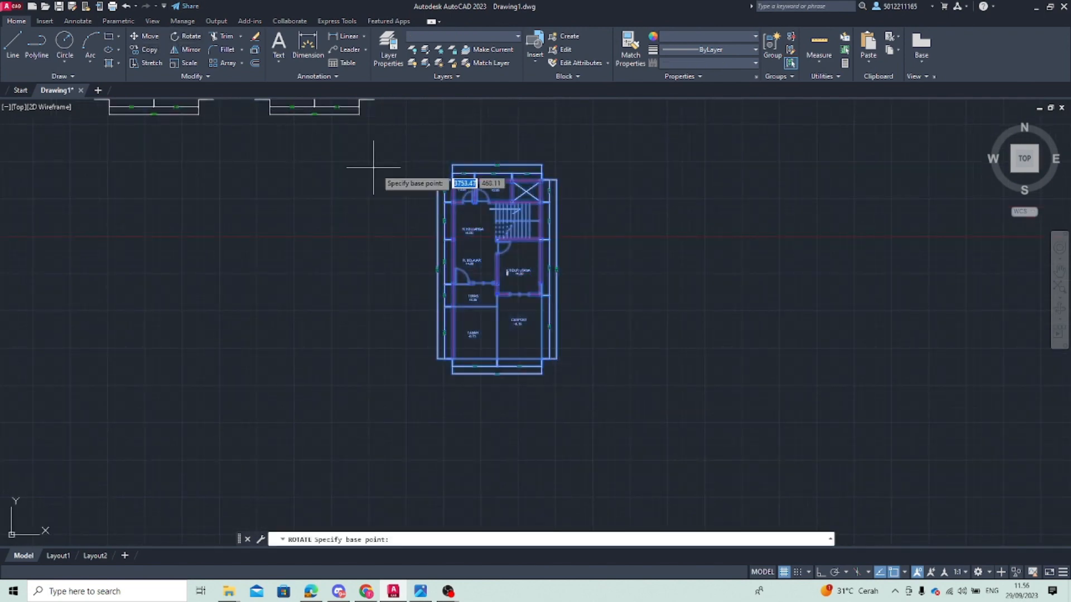
key(F8)
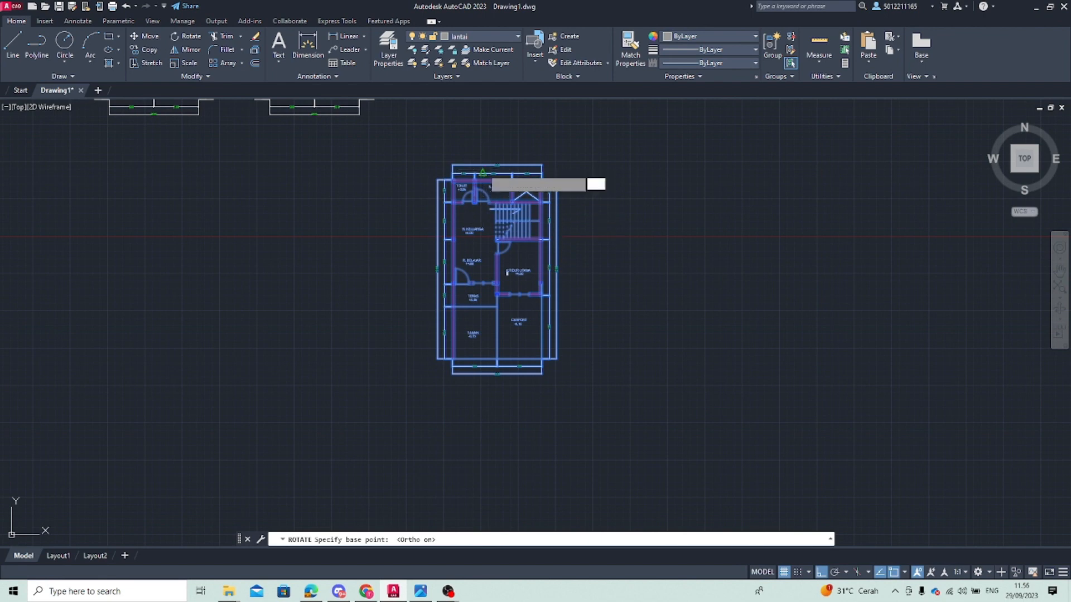
click(486, 179)
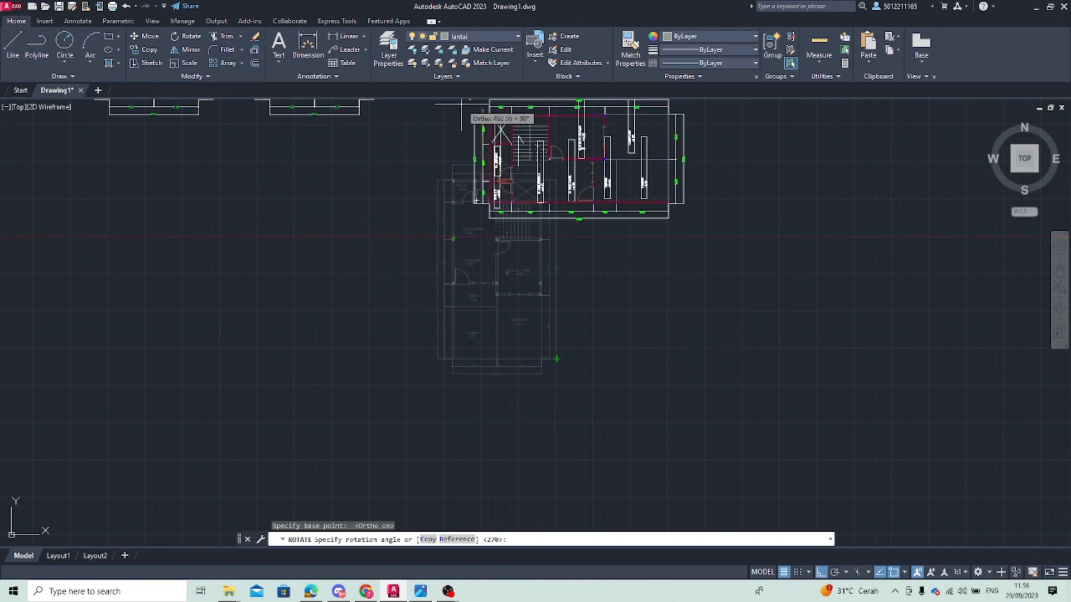
click(455, 114)
Examine the rotated upper-floor plan copy, its rooms and walls, and its position relative to the other drawings
scroll(557, 209, down, 5)
scroll(498, 218, up, 8)
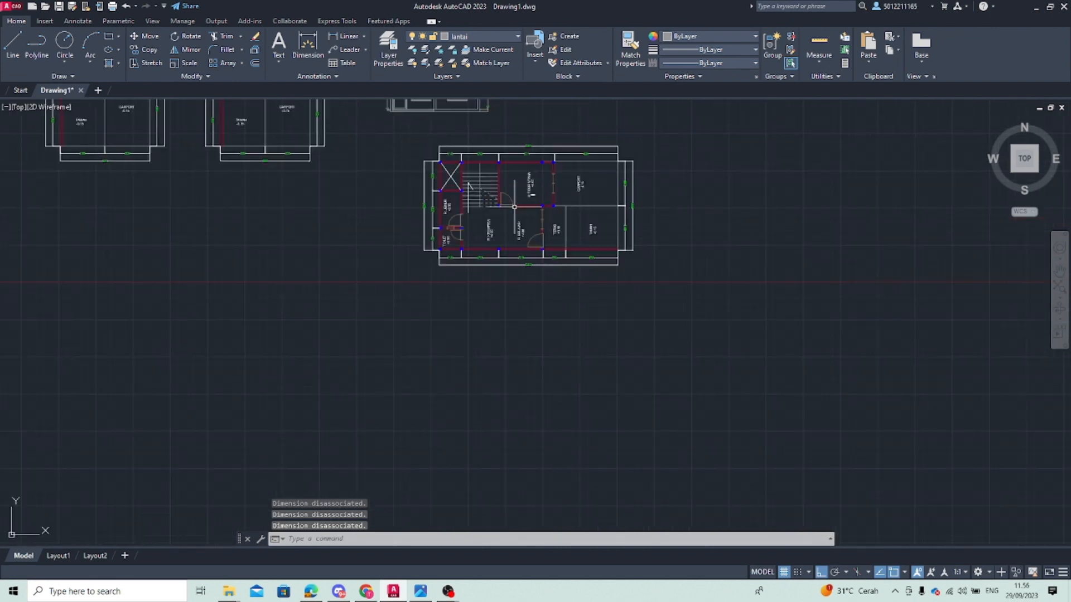
middle_drag(450, 298, 340, 302)
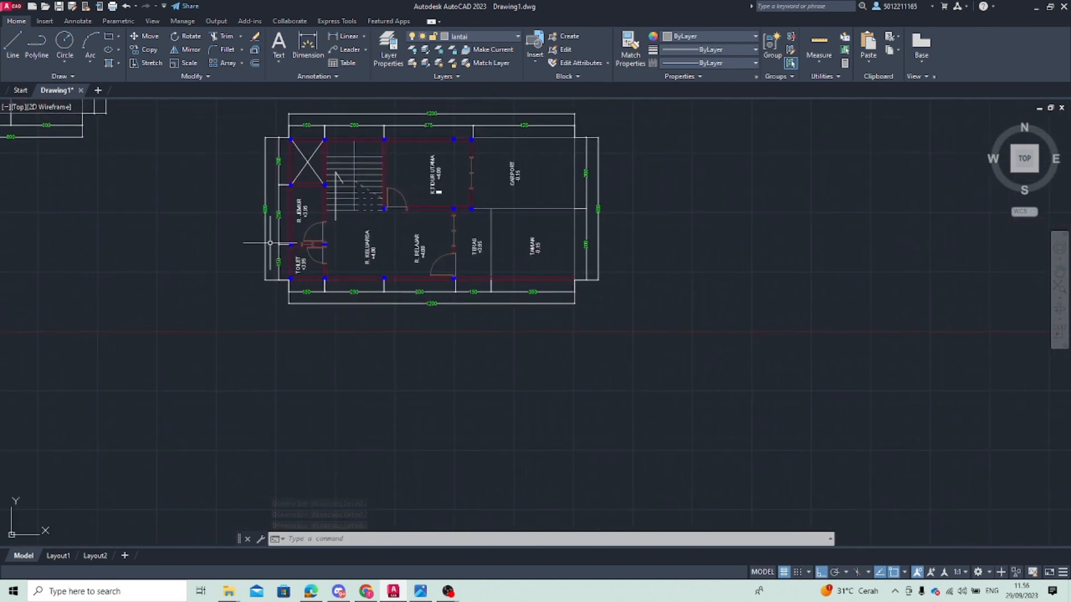
scroll(216, 289, down, 2)
middle_drag(220, 285, 370, 208)
middle_drag(506, 244, 337, 287)
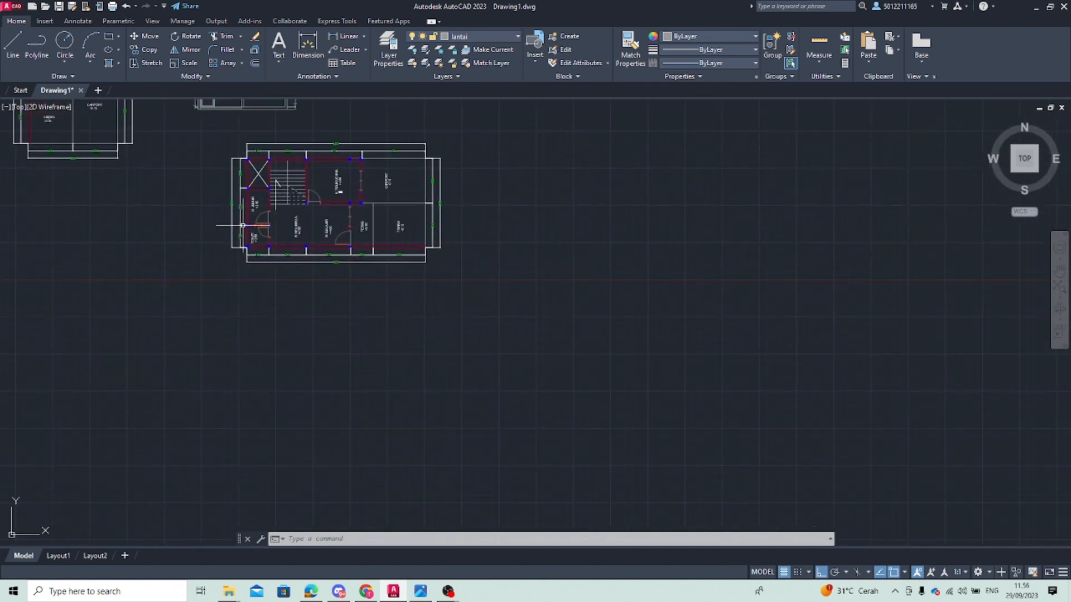
scroll(368, 244, up, 2)
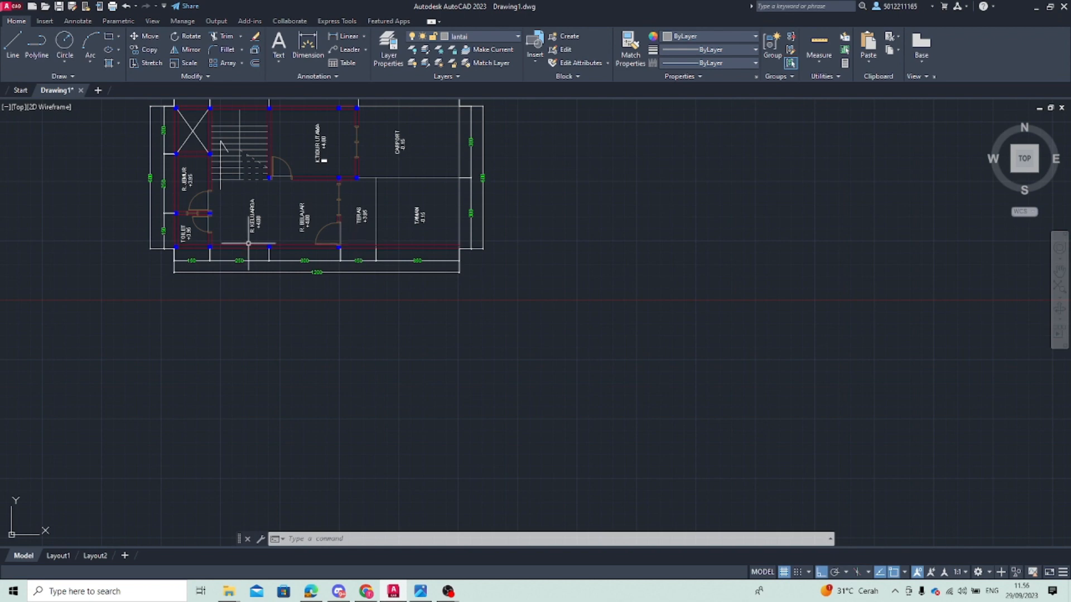
scroll(268, 255, down, 4)
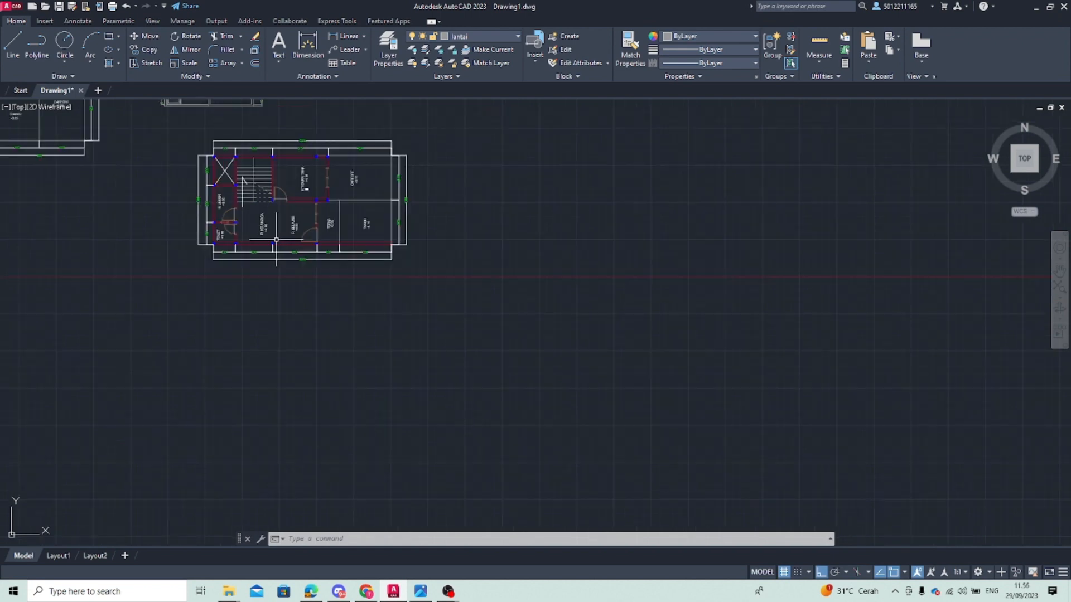
scroll(268, 255, down, 1)
scroll(291, 189, up, 6)
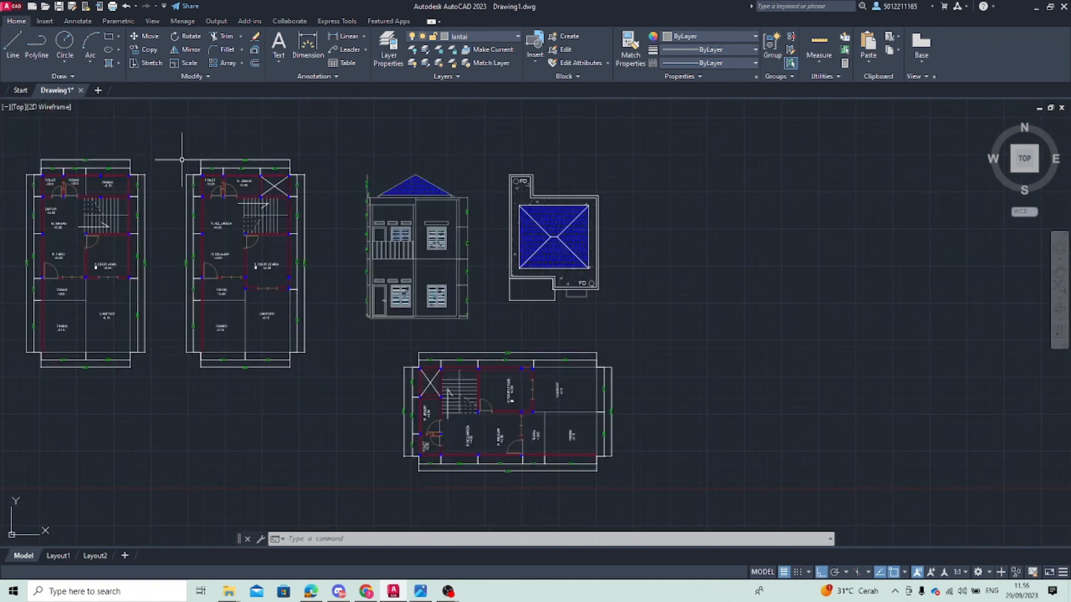
scroll(341, 216, down, 3)
scroll(498, 271, down, 1)
middle_drag(498, 272, 457, 184)
scroll(452, 195, up, 1)
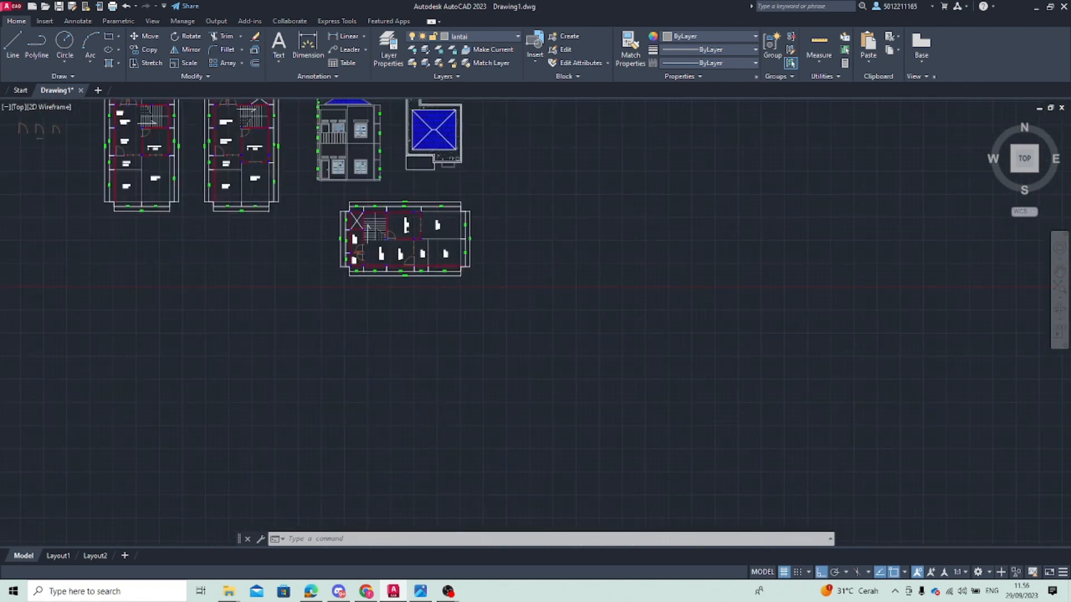
scroll(427, 254, up, 1)
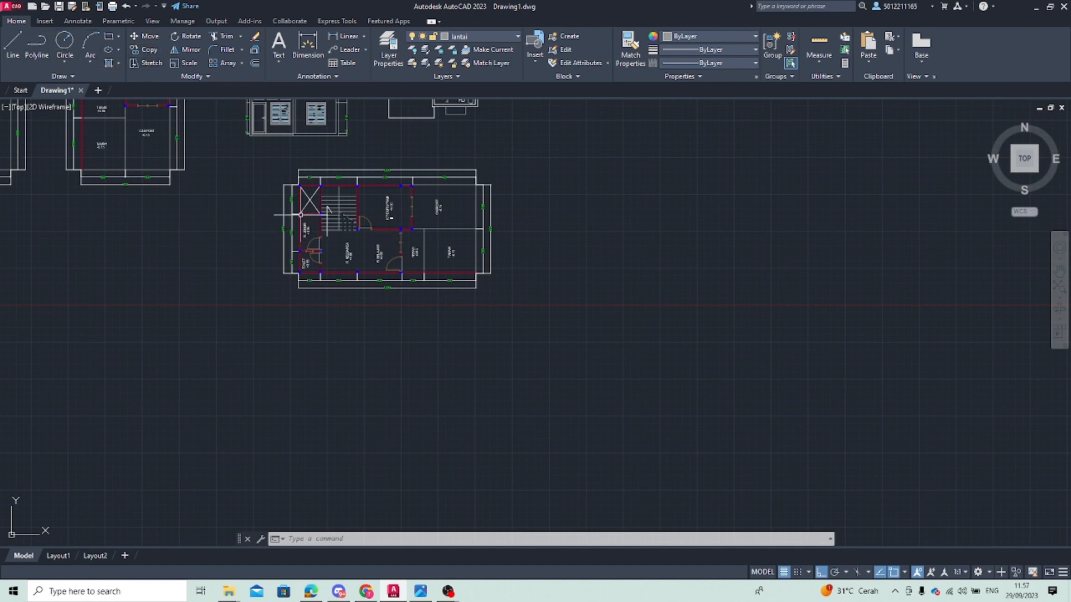
Draw vertical XLINE construction lines through the rotated plan's lower-left outer corner, the R. BELAJAR outer wall corner and the TAMAN's lower-right corner
click(13, 42)
key(Escape)
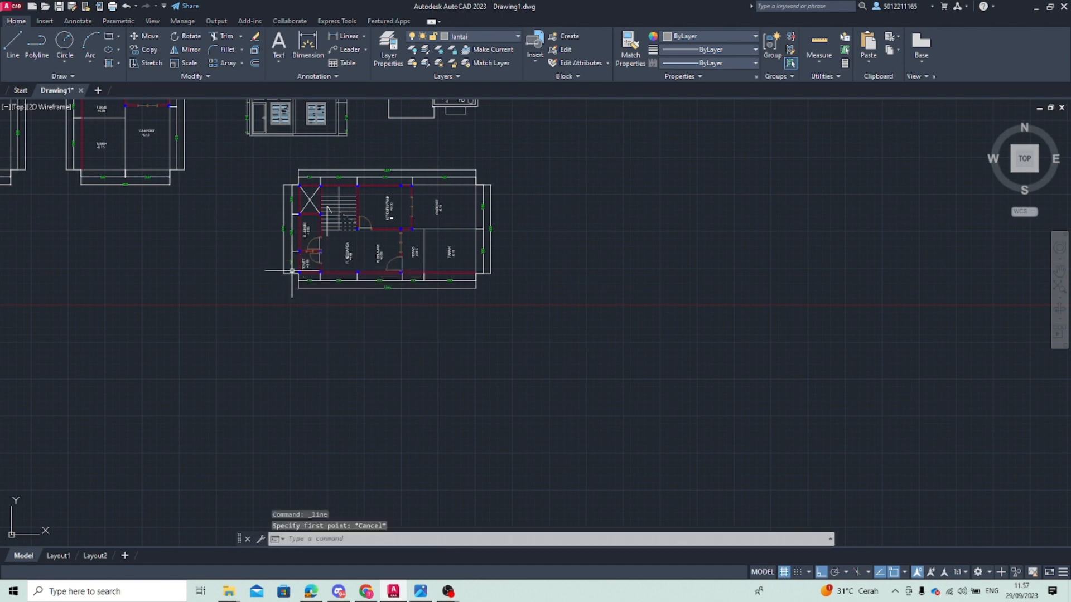
text(x)
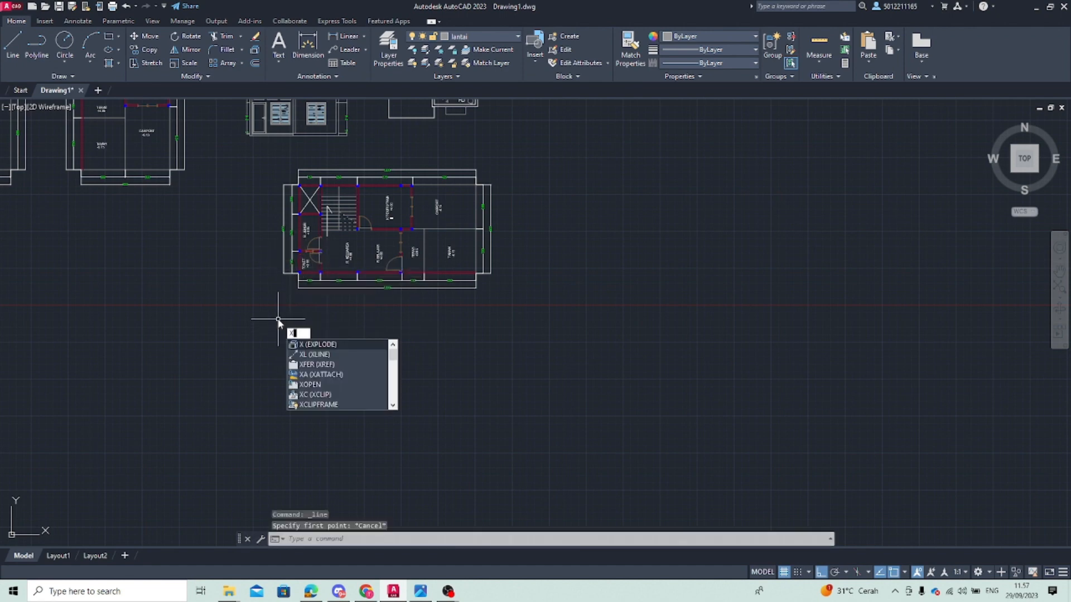
text(l)
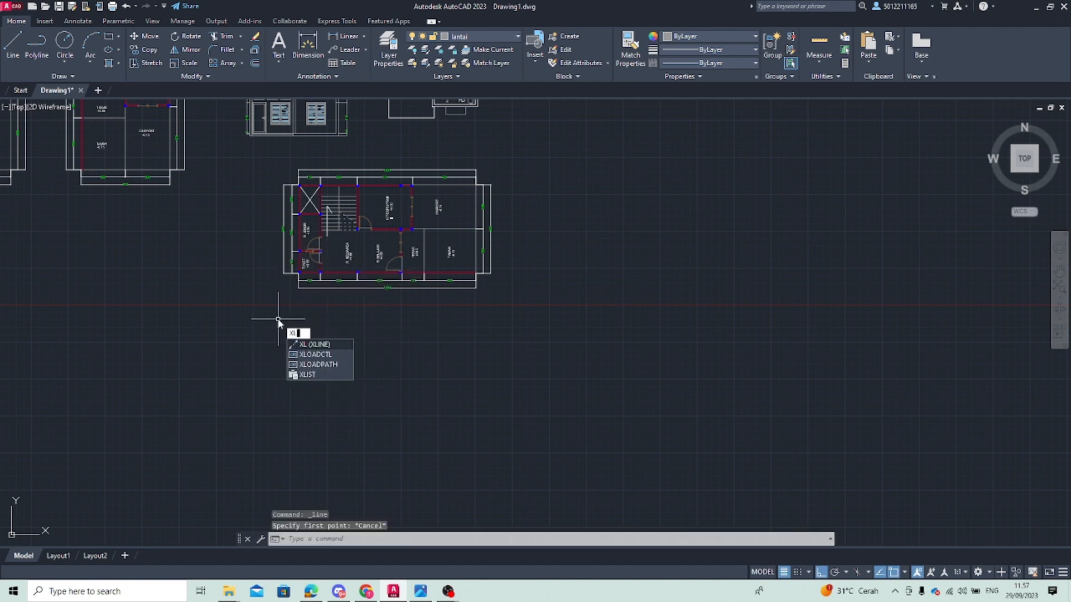
key(Return)
text(v)
key(Return)
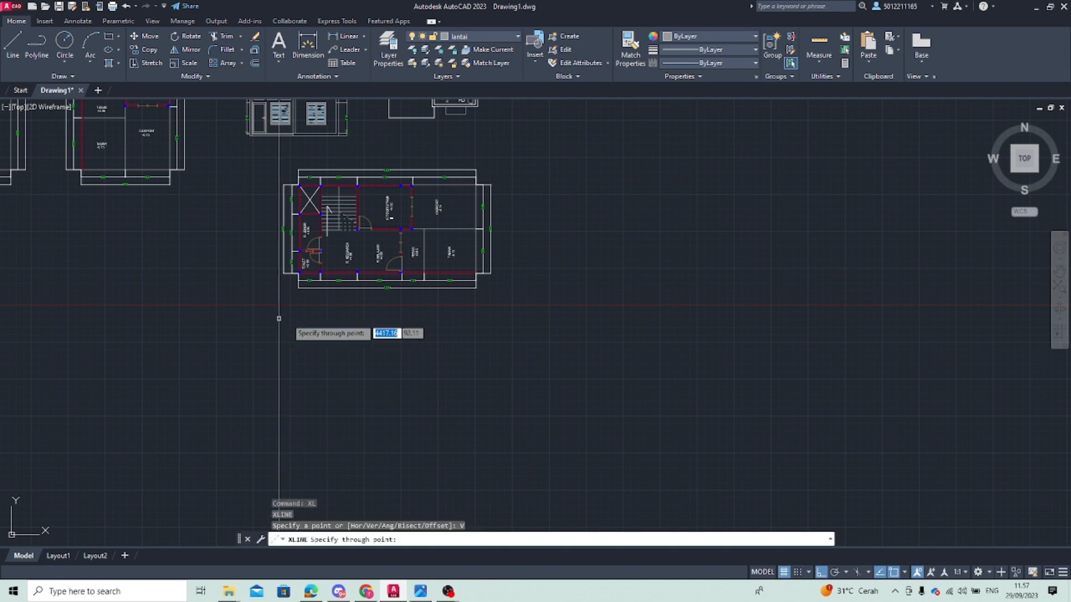
scroll(211, 204, up, 6)
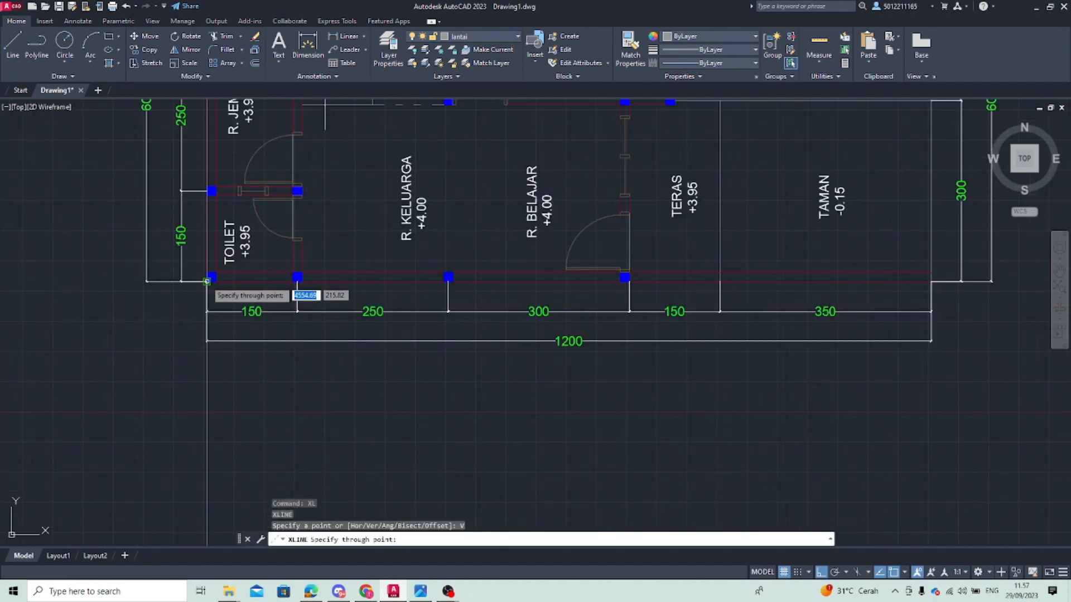
click(206, 281)
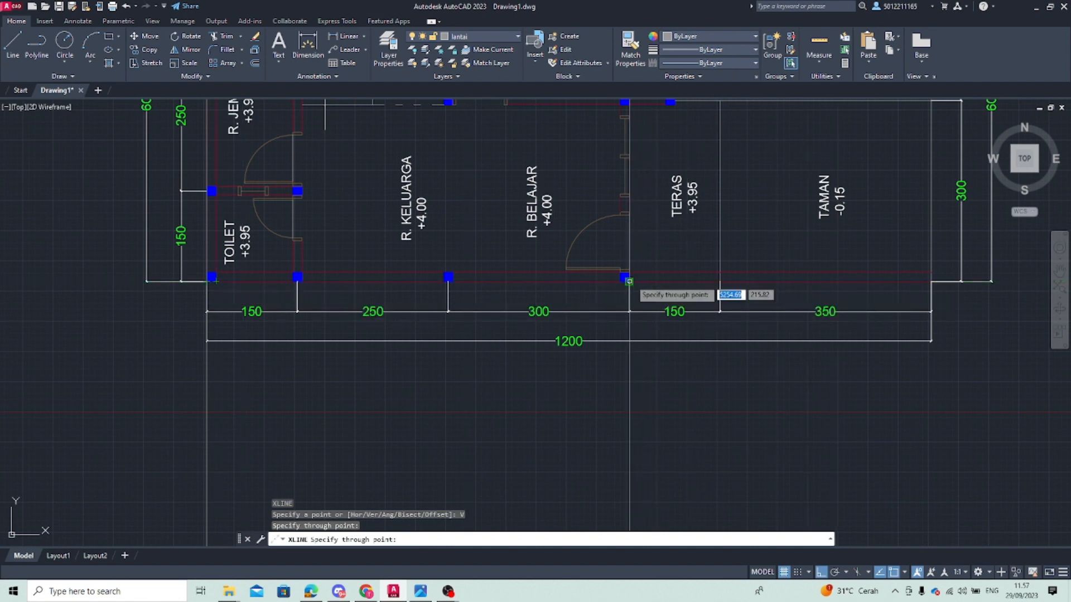
click(629, 281)
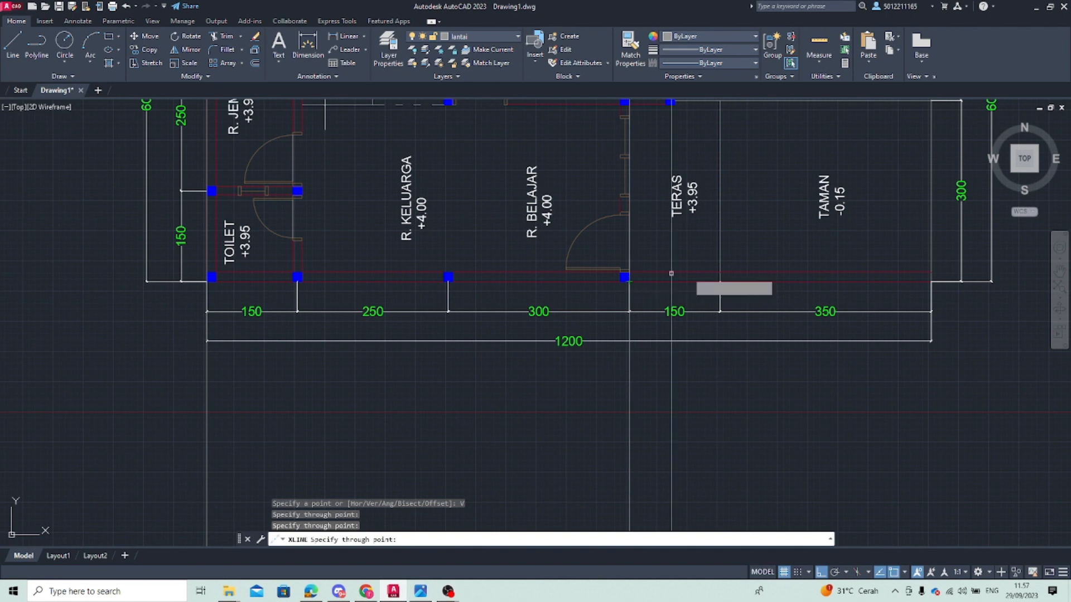
click(931, 281)
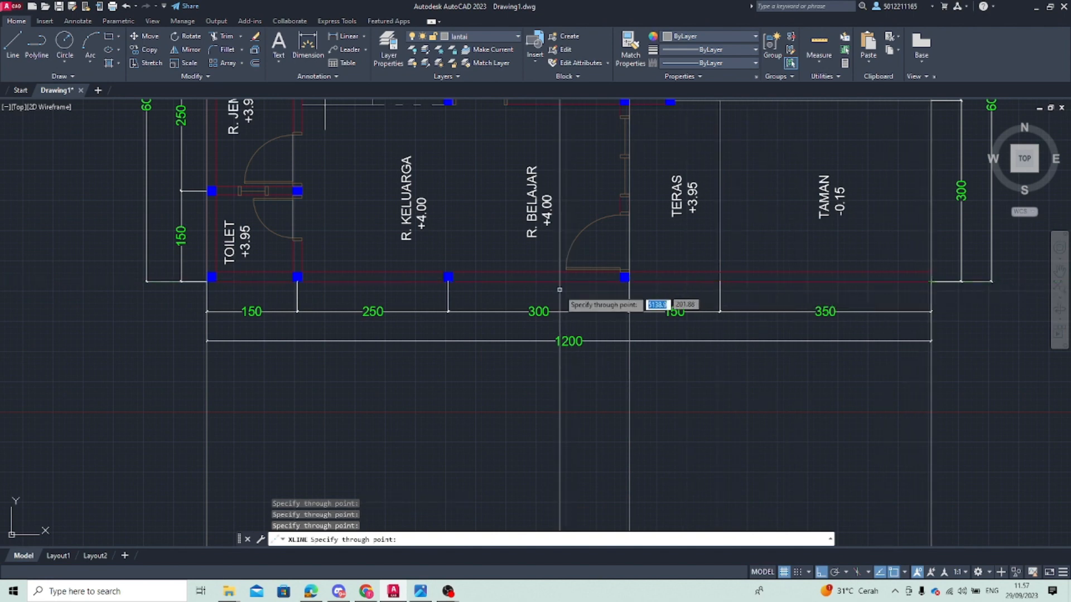
key(Escape)
scroll(490, 306, down, 4)
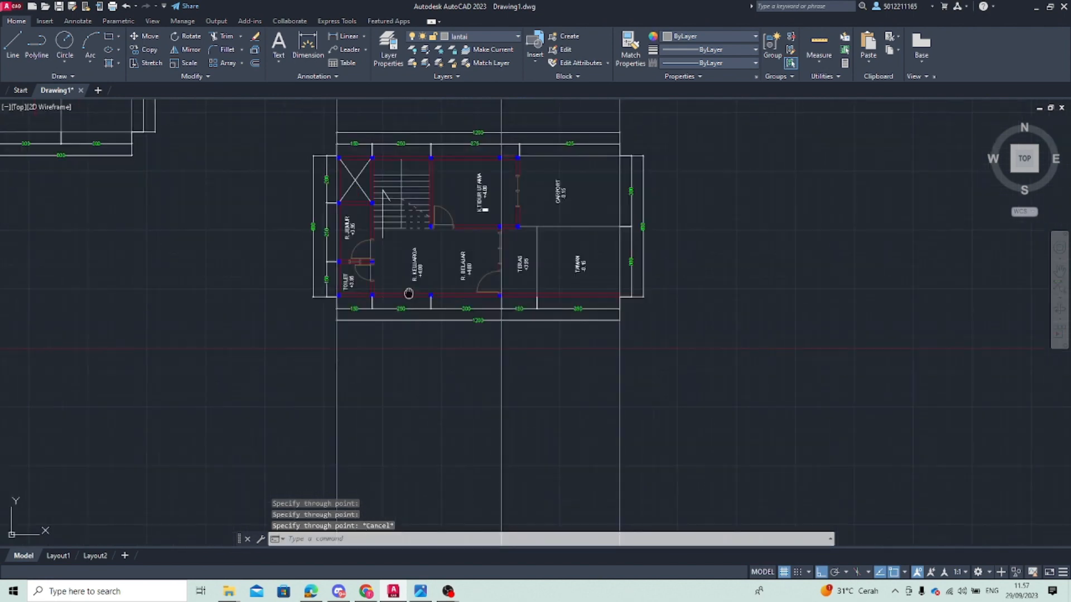
scroll(313, 195, down, 2)
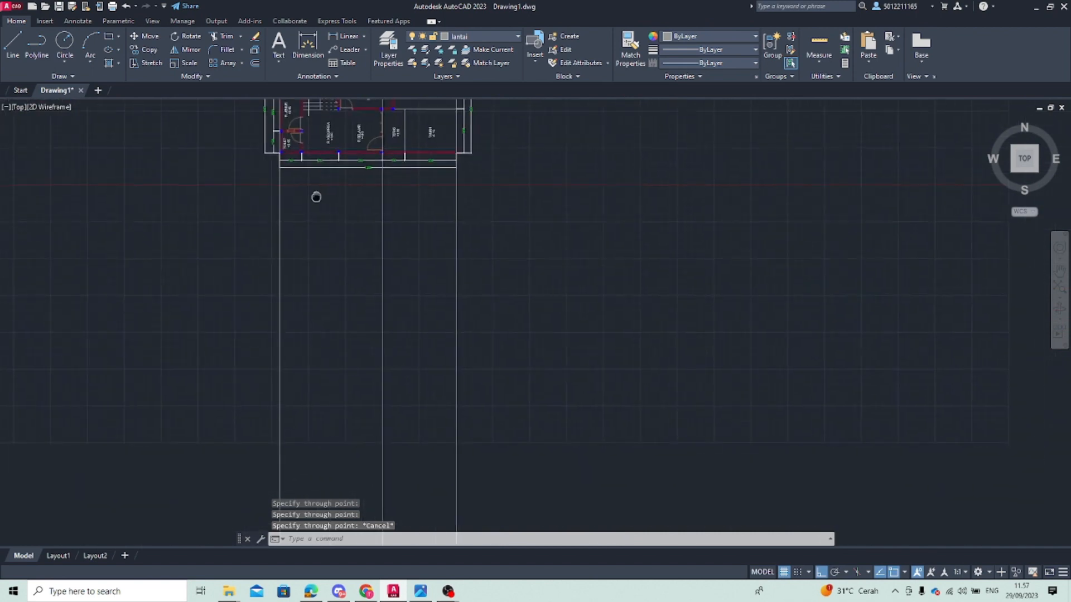
Draw a horizontal base line about 2000 units long across the three vertical construction lines, below the rotated plan
click(15, 44)
scroll(211, 276, down, 2)
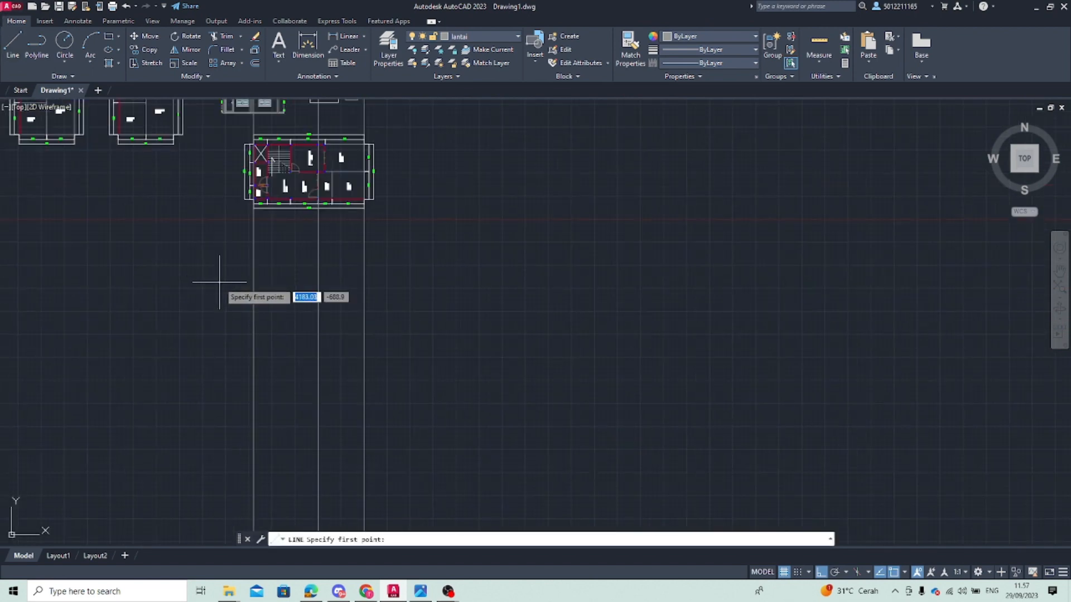
key(Escape)
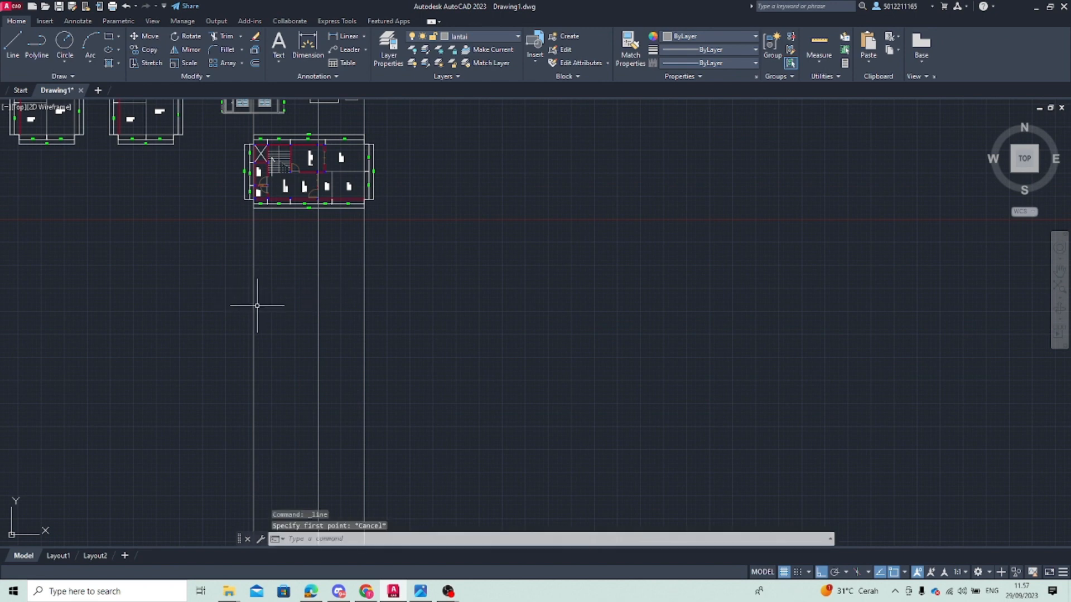
key(Return)
click(231, 303)
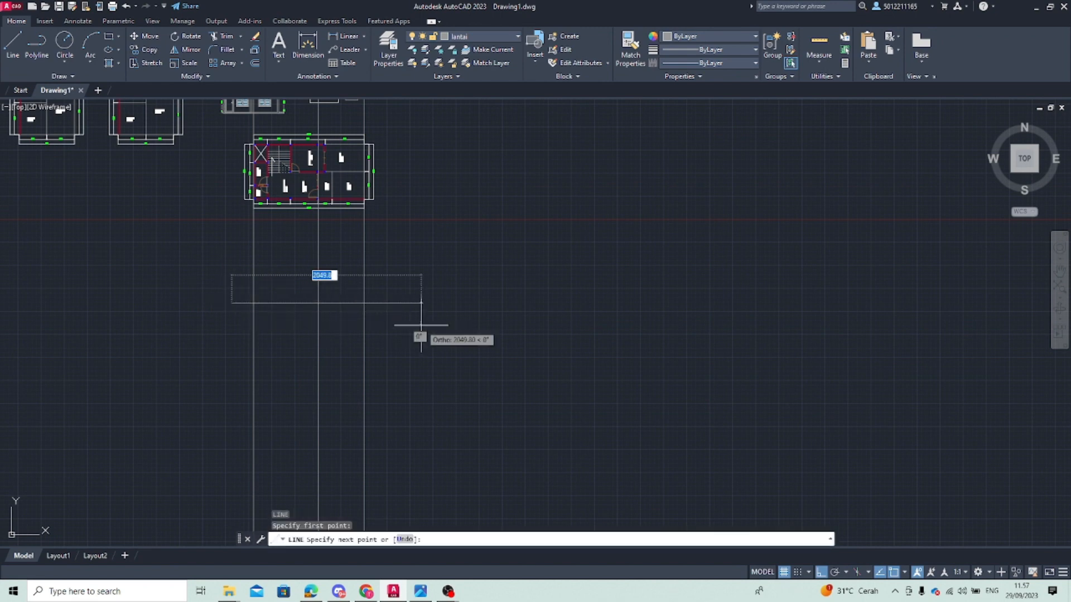
click(417, 304)
key(Escape)
Shorten the horizontal base line by stretching its right endpoint back to the middle vertical construction line
scroll(264, 303, up, 4)
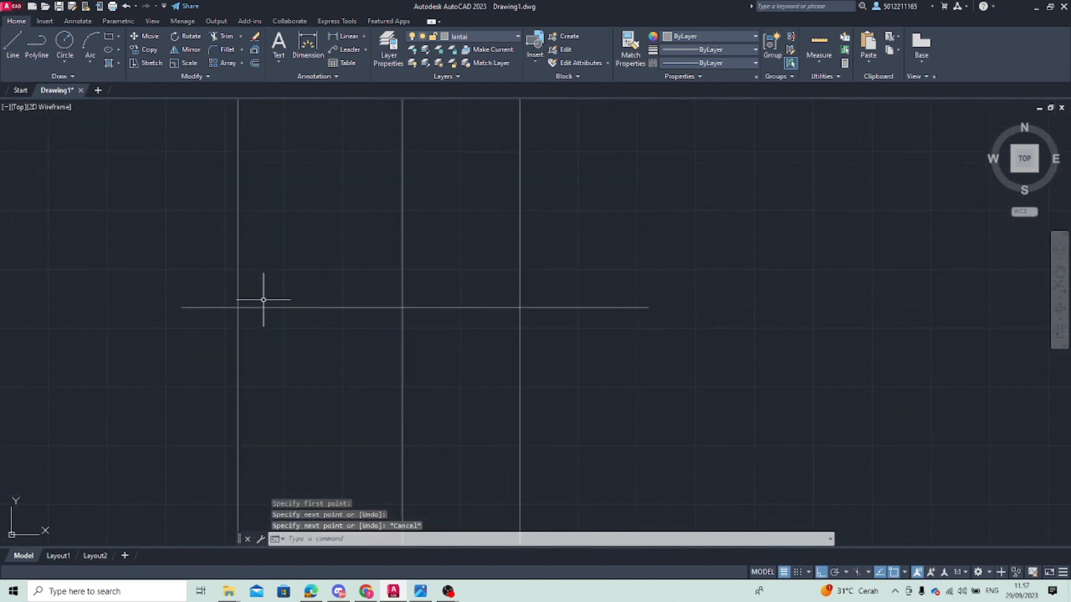
middle_drag(329, 305, 210, 359)
scroll(348, 356, down, 2)
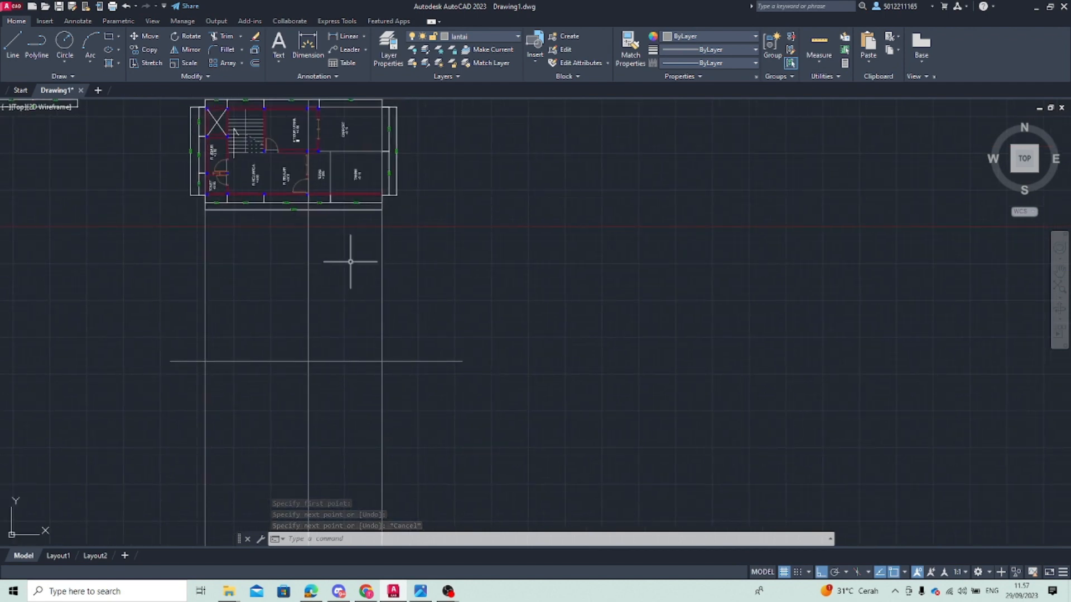
scroll(374, 192, up, 2)
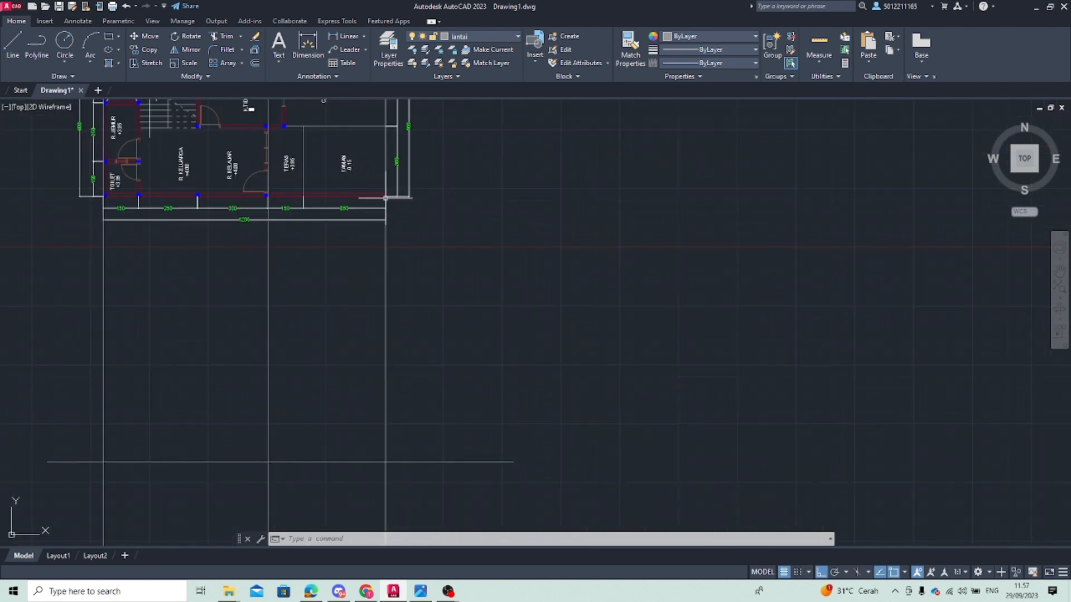
click(347, 460)
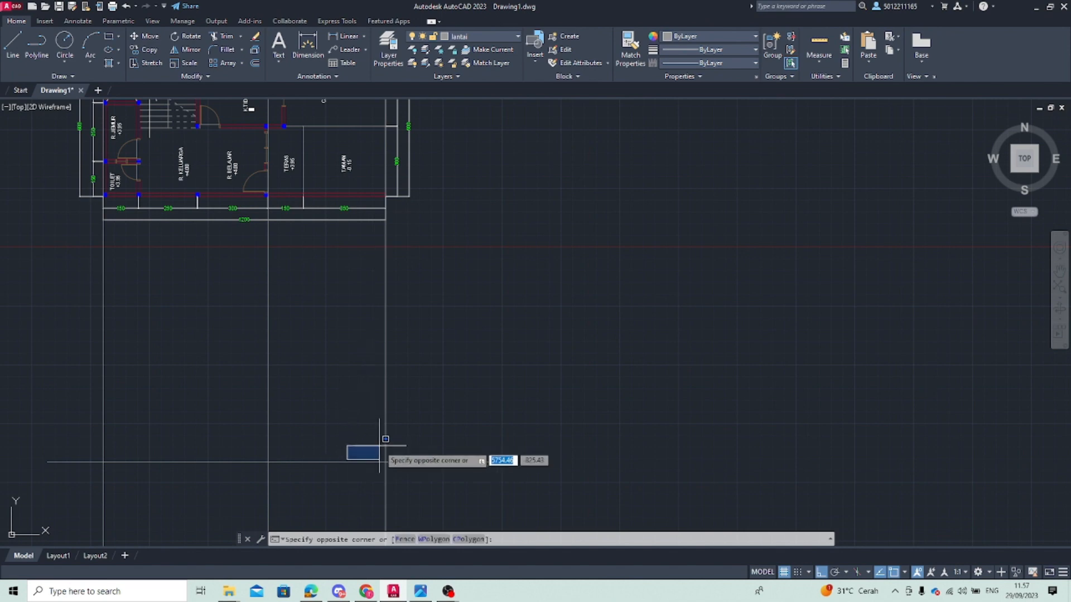
key(Escape)
click(349, 462)
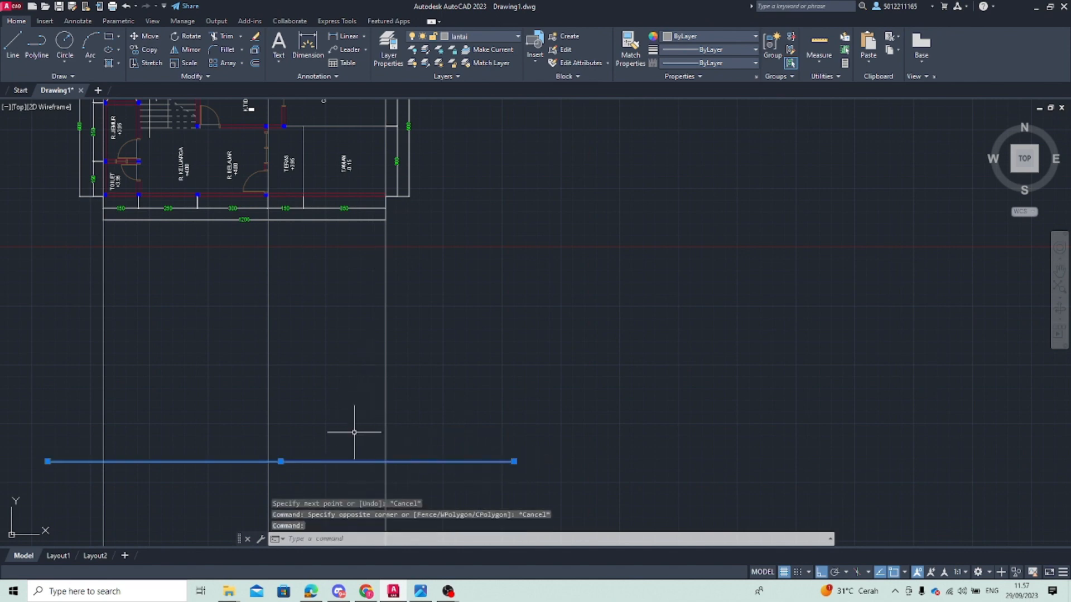
click(514, 461)
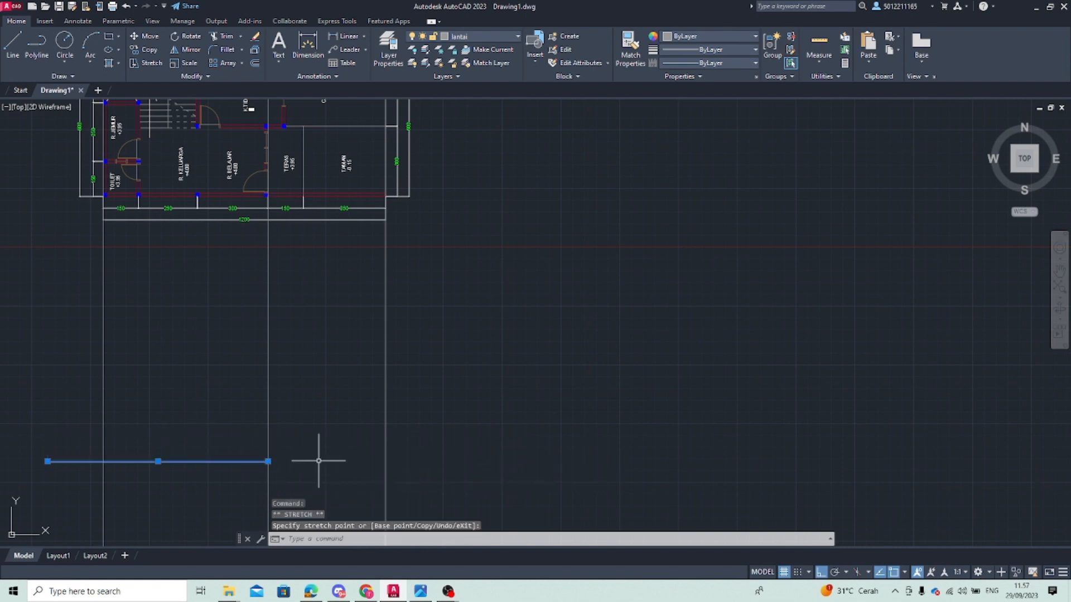
key(Escape)
Draw a second horizontal base segment from the middle construction line's intersection to beyond the right construction line
text(l)
key(Return)
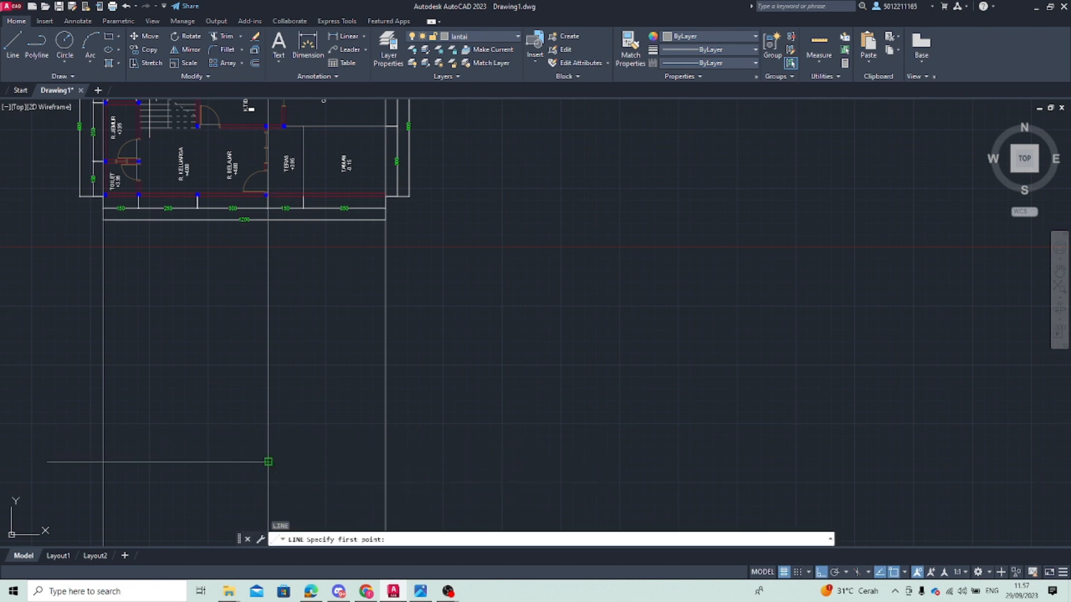
click(268, 462)
key(Escape)
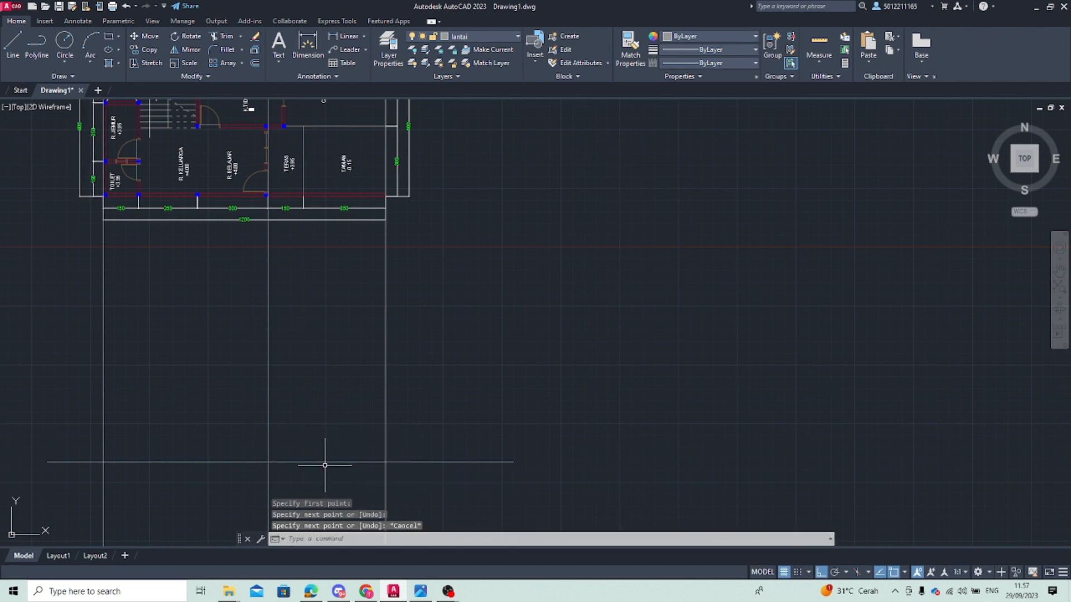
Stretch the right base segment's outer endpoint back to its intersection with the right construction line
click(330, 462)
click(517, 461)
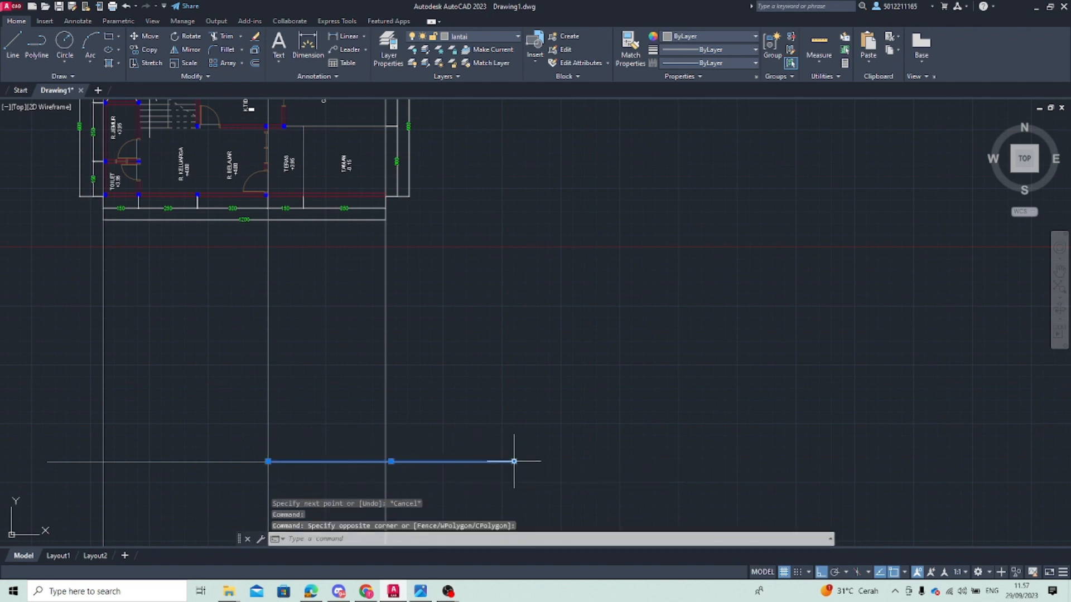
click(514, 462)
click(385, 461)
key(Escape)
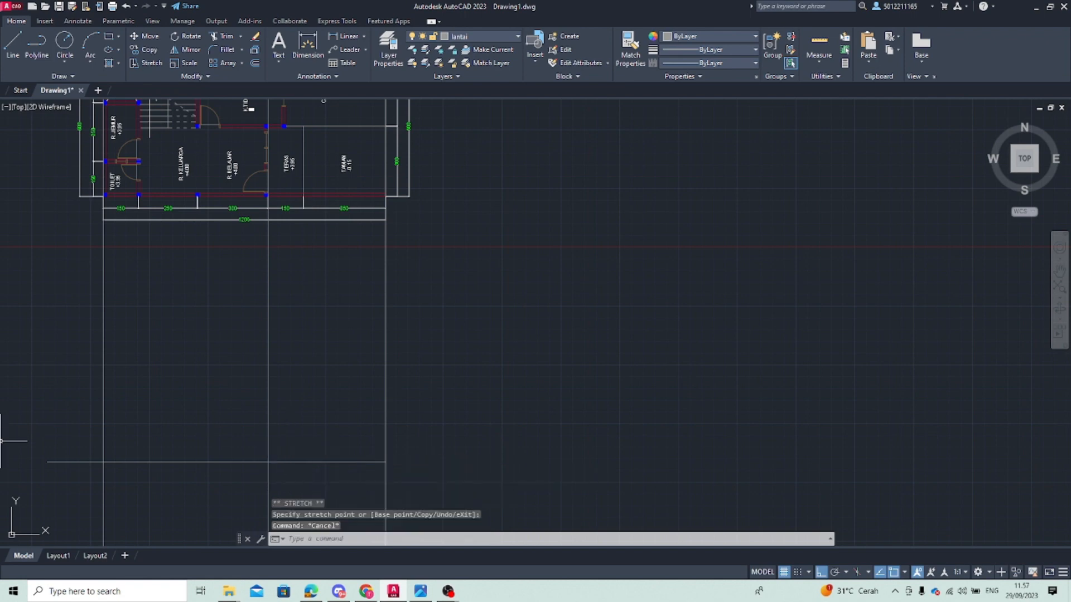
Stretch the left base segment's outer endpoint inward to its intersection with the left construction line
click(58, 462)
click(96, 458)
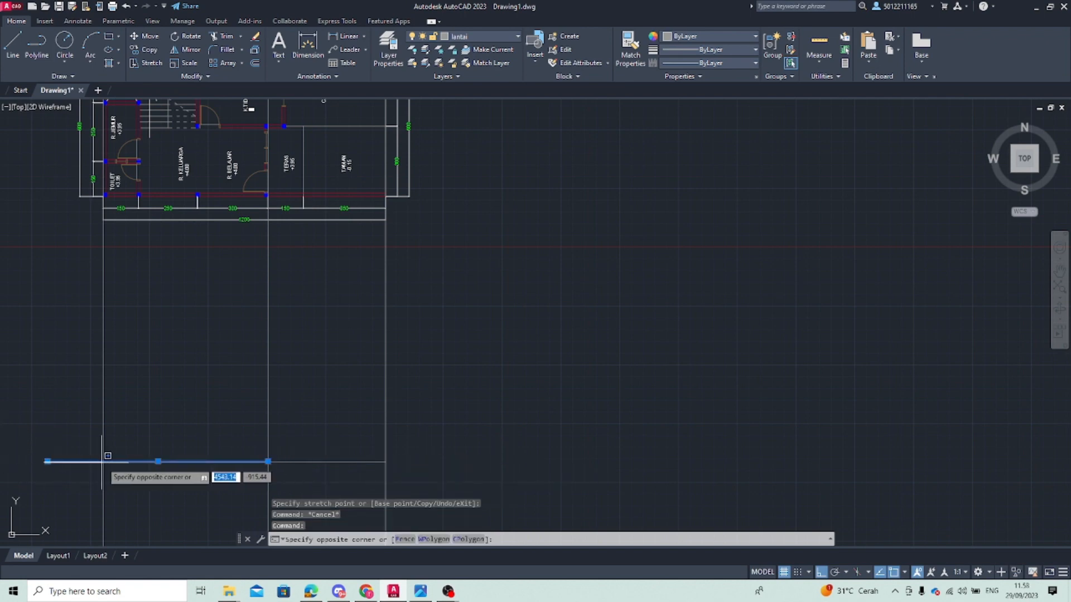
click(48, 461)
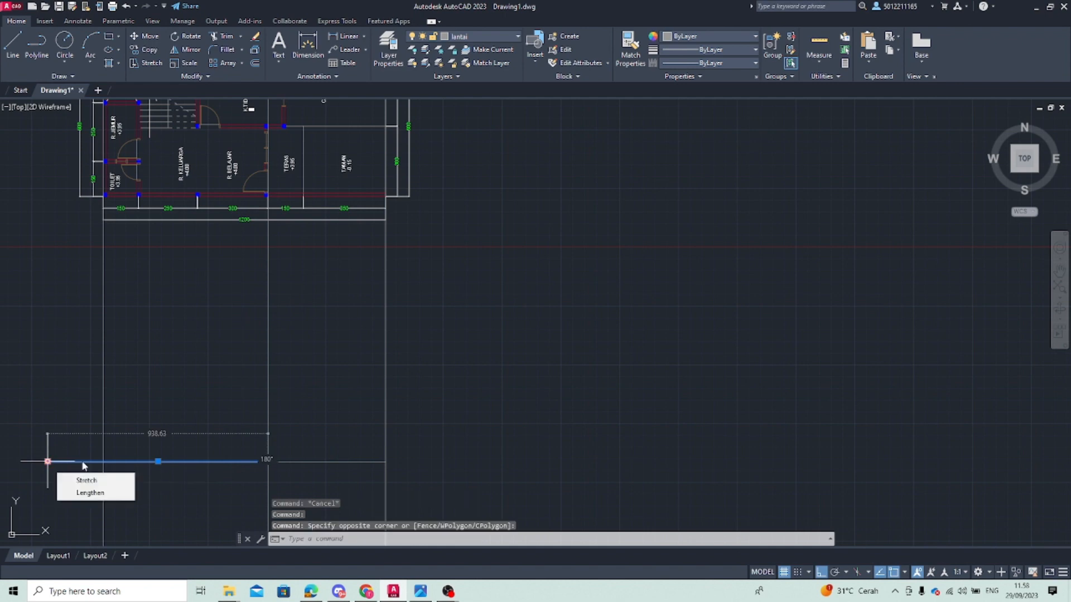
click(48, 461)
click(103, 462)
key(Escape)
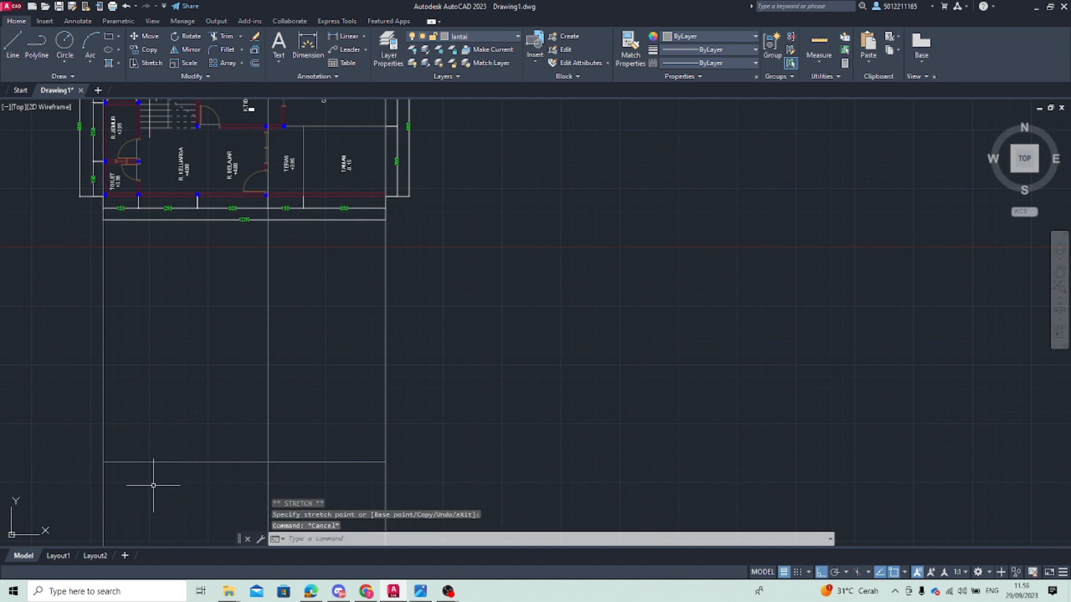
Trim the parts of the three vertical construction lines that extend below the base line
scroll(151, 441, down, 2)
text(tr)
key(Return)
drag(98, 448, 450, 454)
scroll(282, 420, up, 4)
key(Escape)
mouse_move(210, 384)
middle_down()
mouse_move(304, 480)
mouse_move(301, 491)
middle_up()
scroll(218, 433, up, 2)
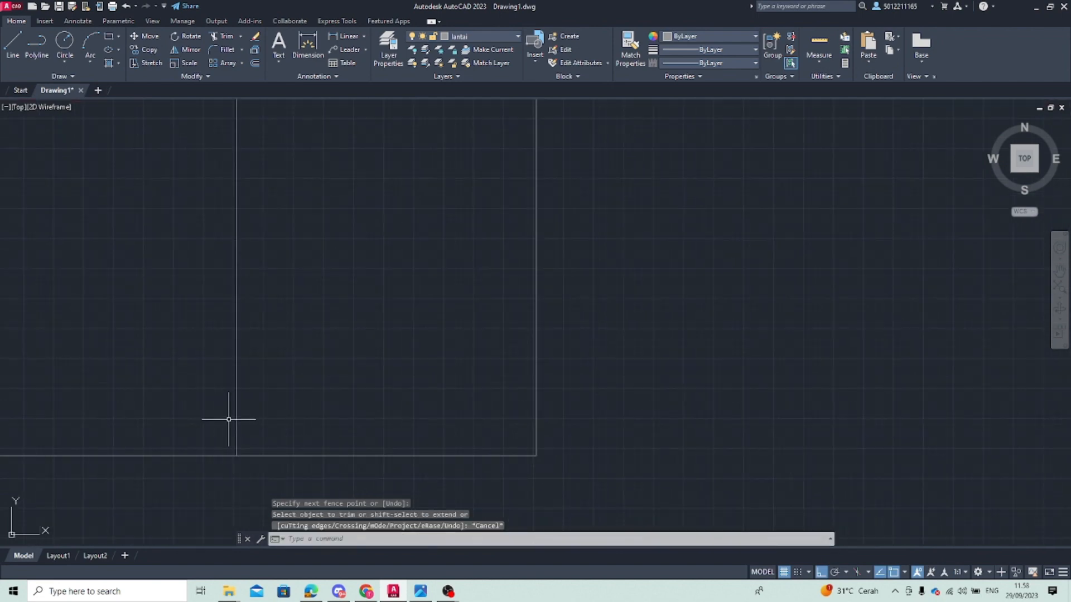
Draw a line 150 up from the base line's right end, then horizontally left past the middle construction line
middle_drag(239, 417, 271, 407)
scroll(269, 362, down, 6)
middle_drag(261, 317, 246, 342)
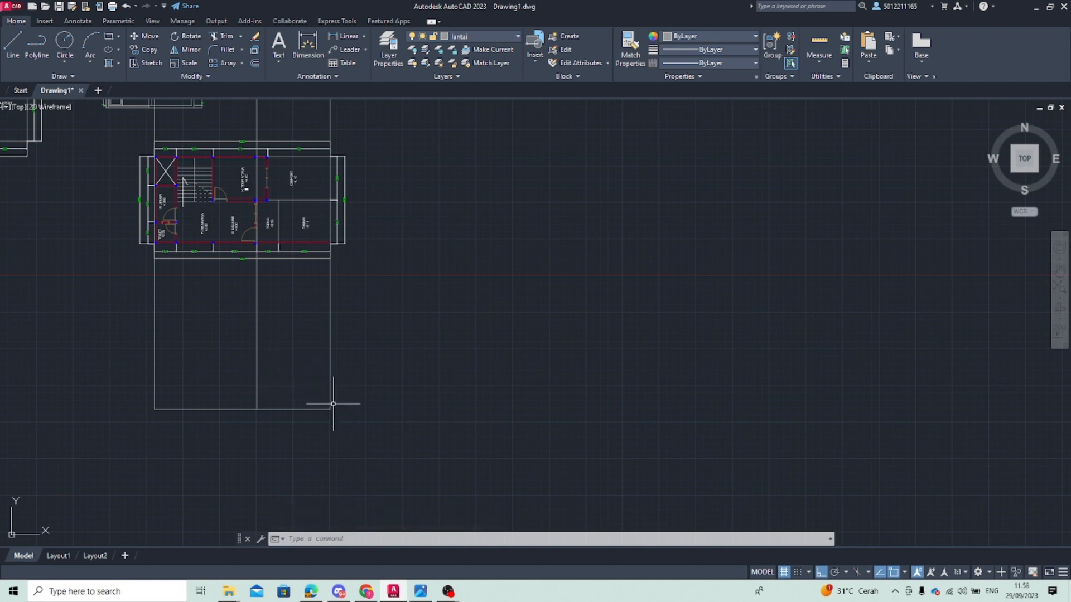
key(Return)
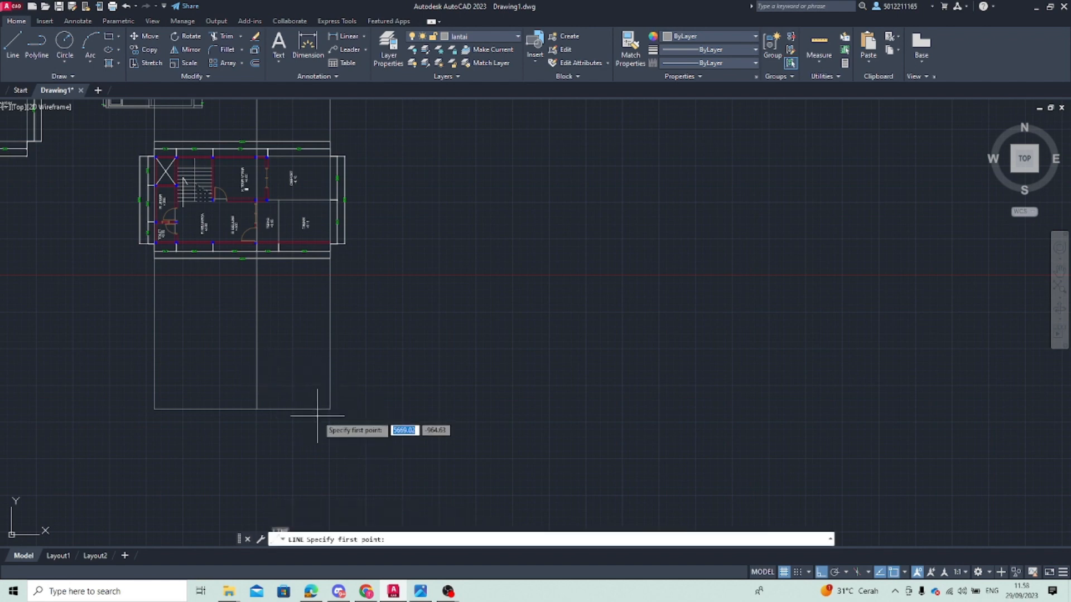
click(330, 409)
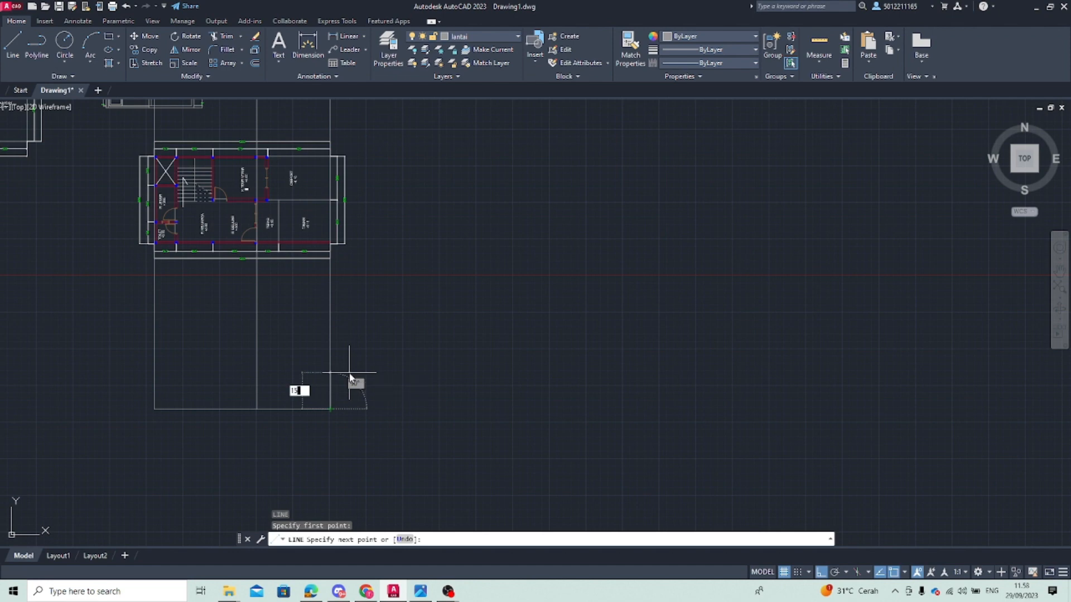
key(Return)
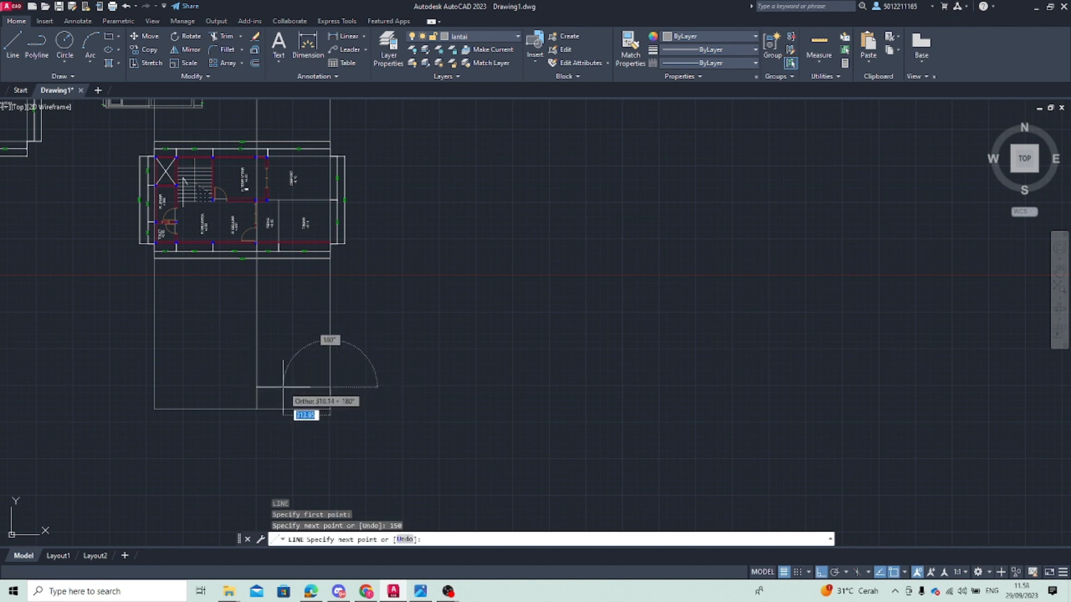
scroll(266, 387, up, 3)
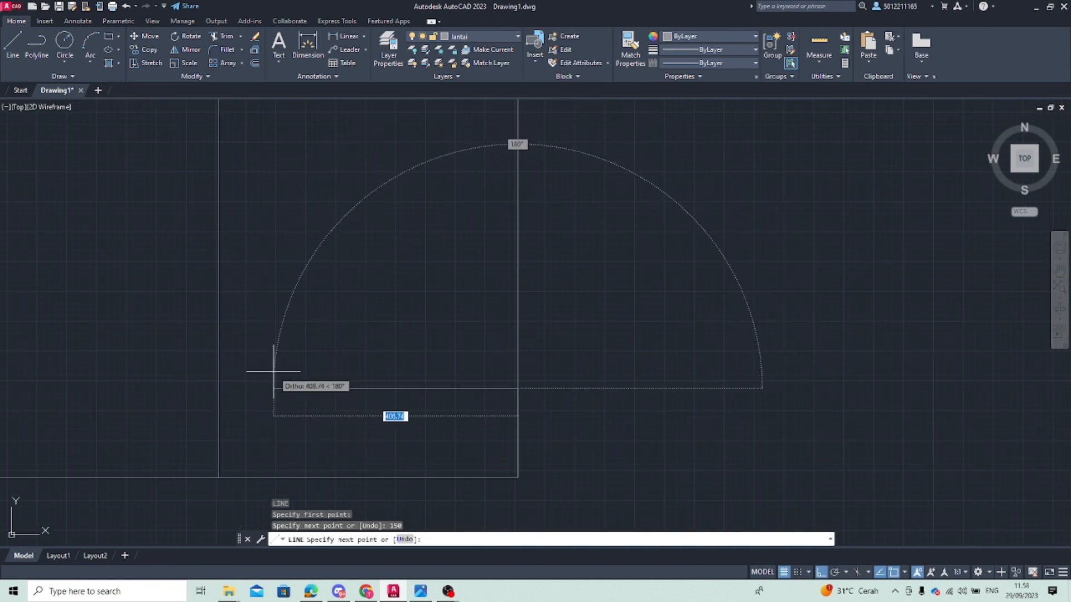
key(F8)
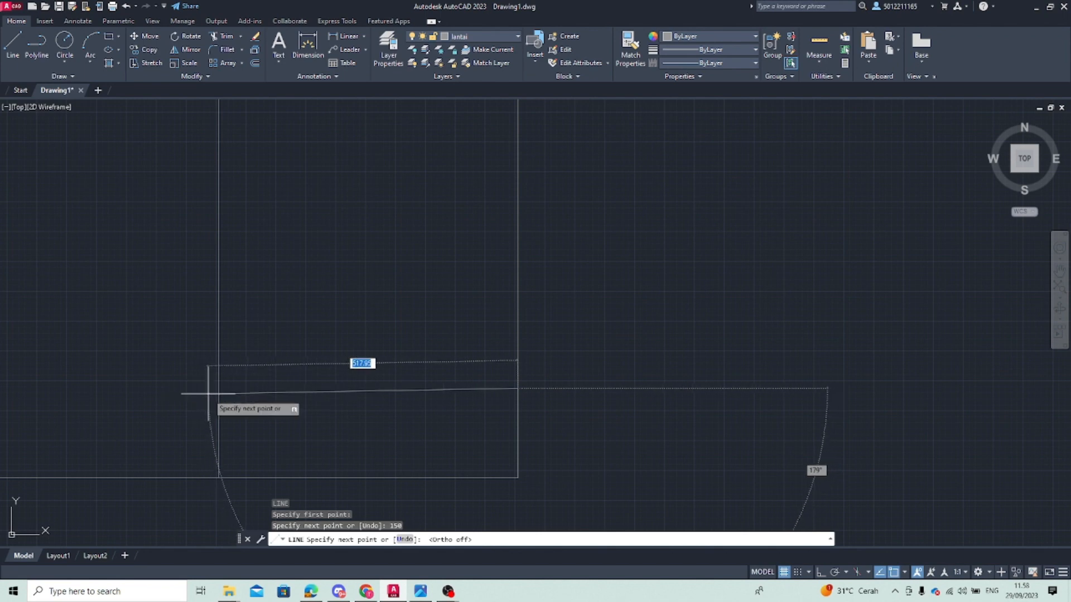
key(F8)
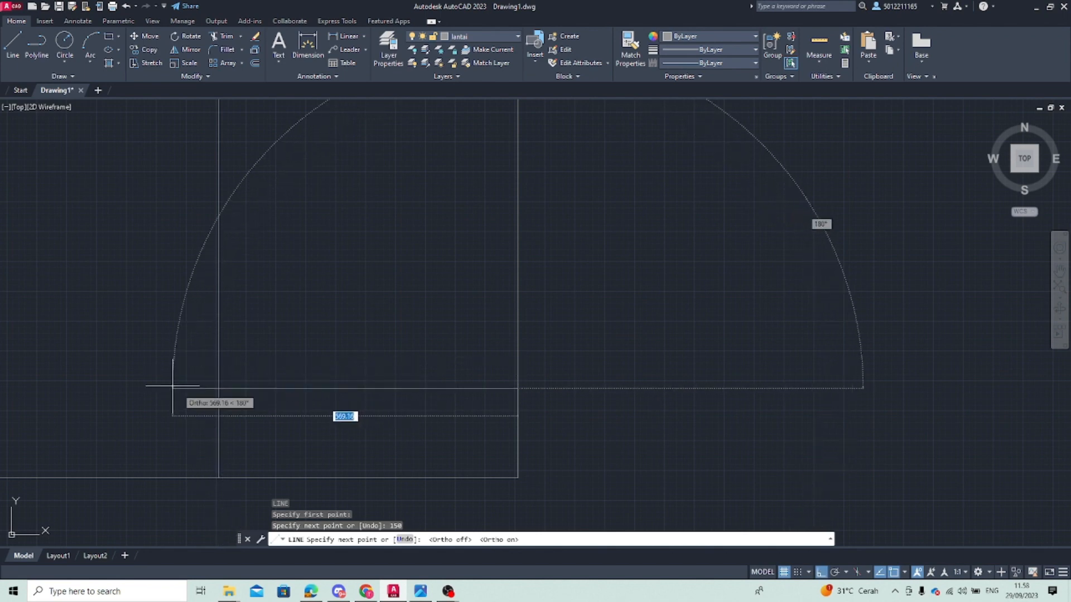
key(Escape)
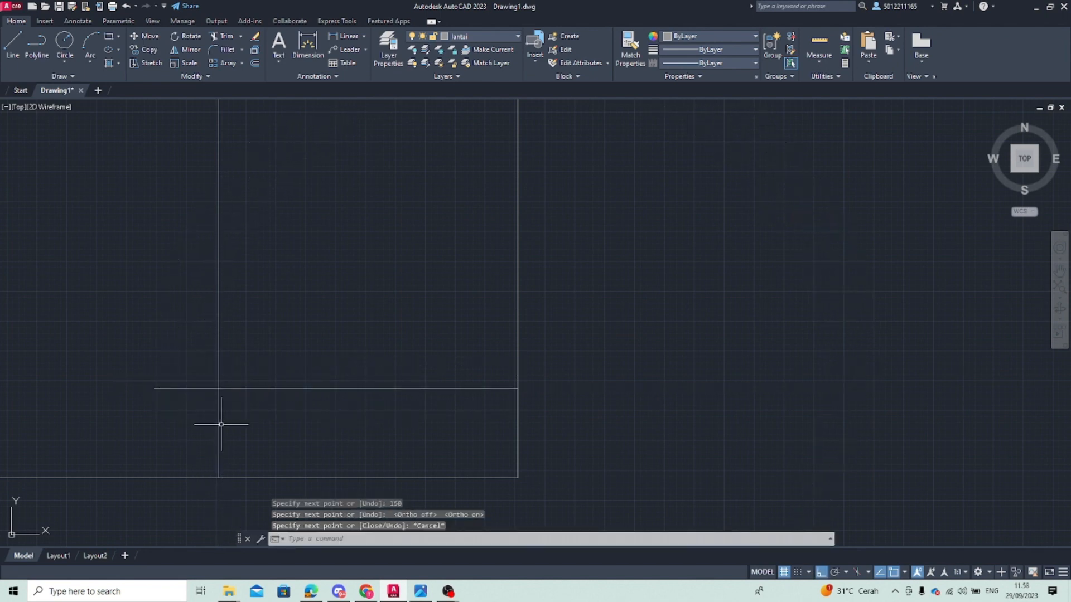
Trim the part of the 150-high horizontal line that overshoots the middle construction line
text(tr)
key(Return)
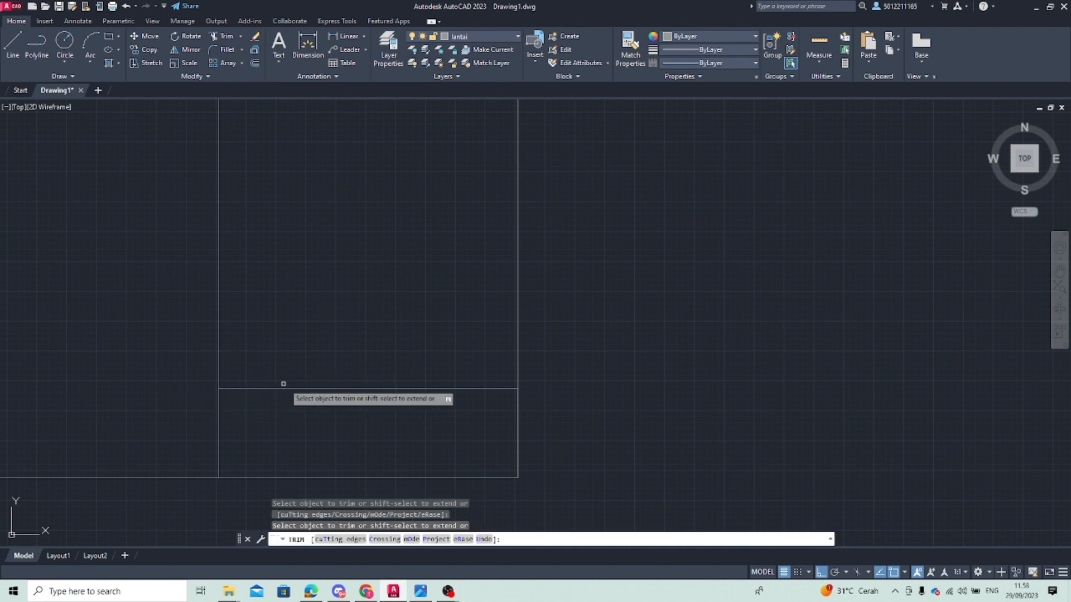
scroll(296, 321, down, 4)
key(Escape)
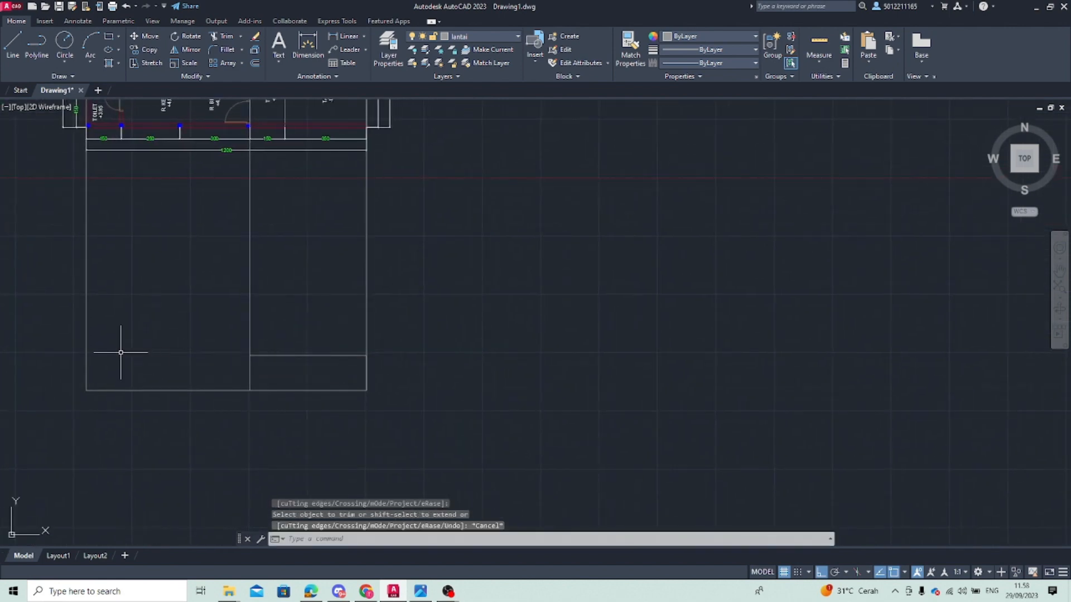
Draw a line 400 up from the base line's left end, then horizontally right to the middle construction line with Ortho off
text(l)
key(Return)
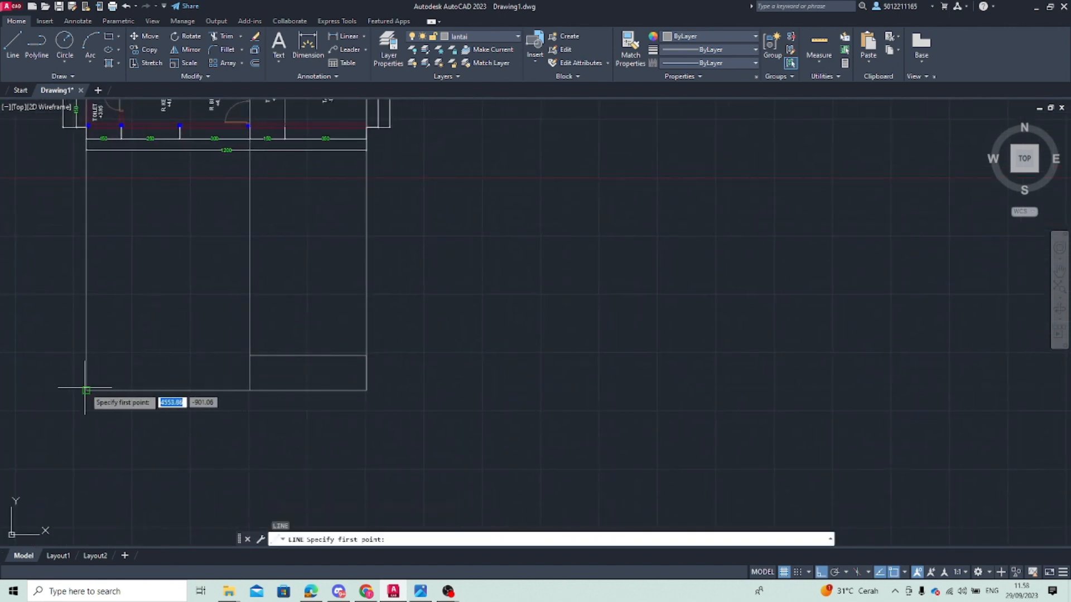
click(86, 390)
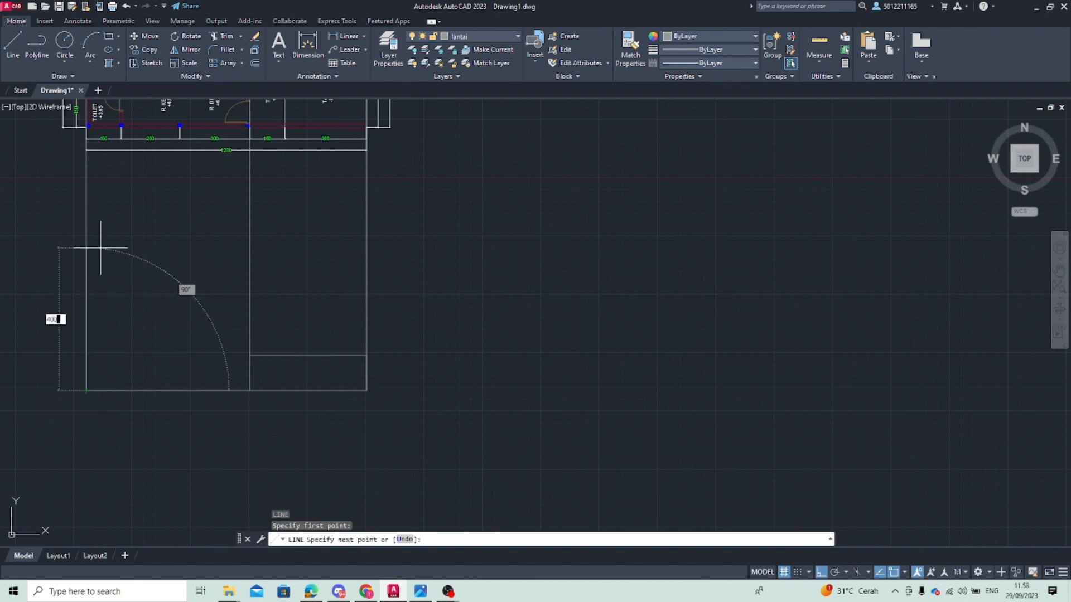
key(Return)
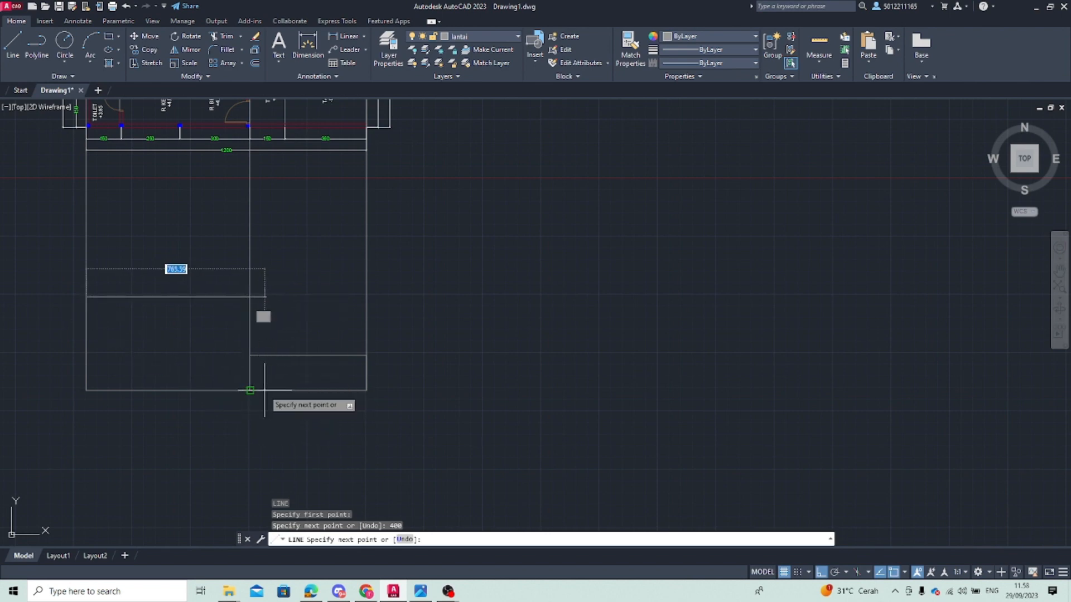
key(F8)
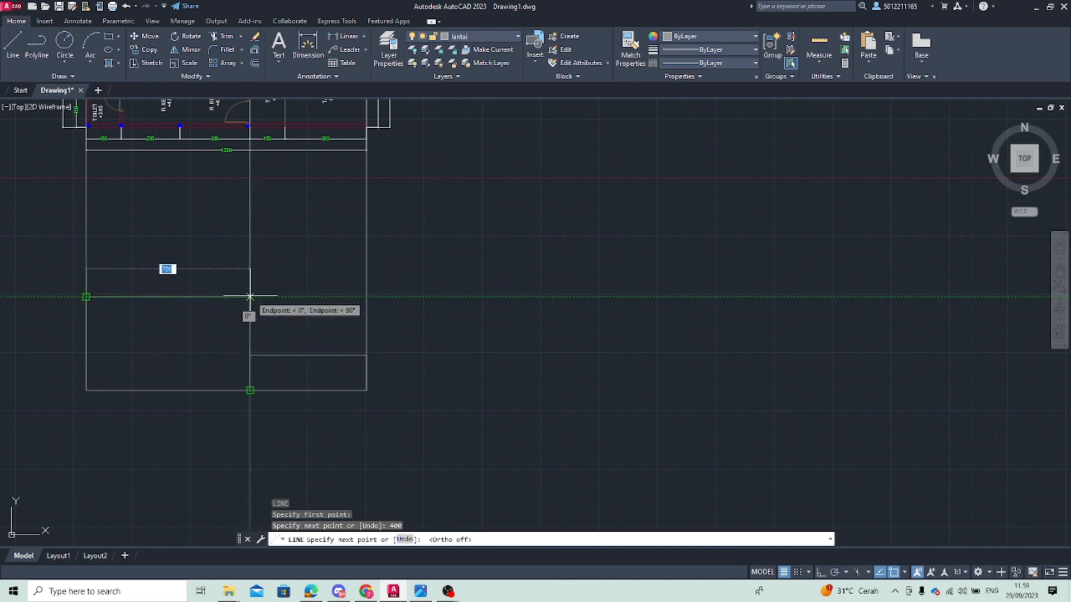
click(249, 297)
key(Escape)
scroll(156, 354, down, 2)
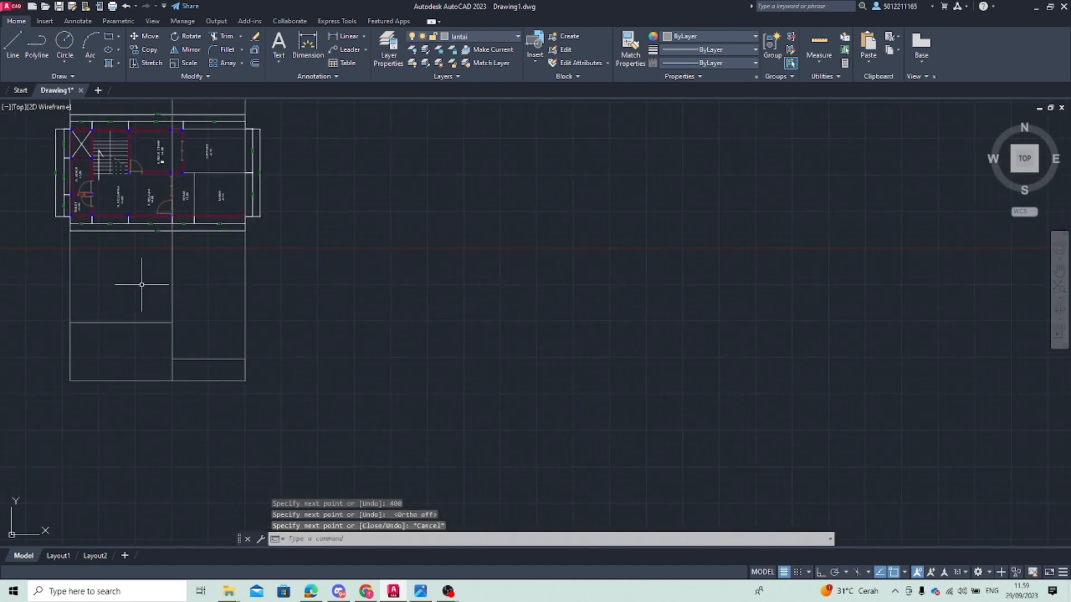
Trim the vertical construction lines between the elevation outline and the rotated plan, and those just above the plan
text(tr)
key(space)
drag(37, 282, 373, 293)
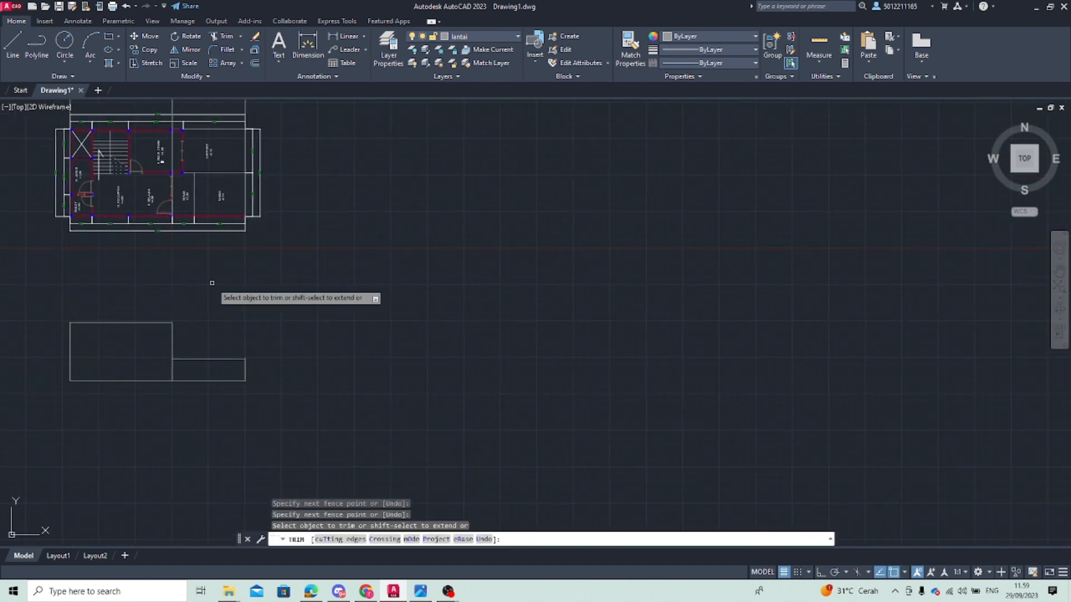
middle_drag(212, 287, 258, 447)
drag(75, 254, 312, 259)
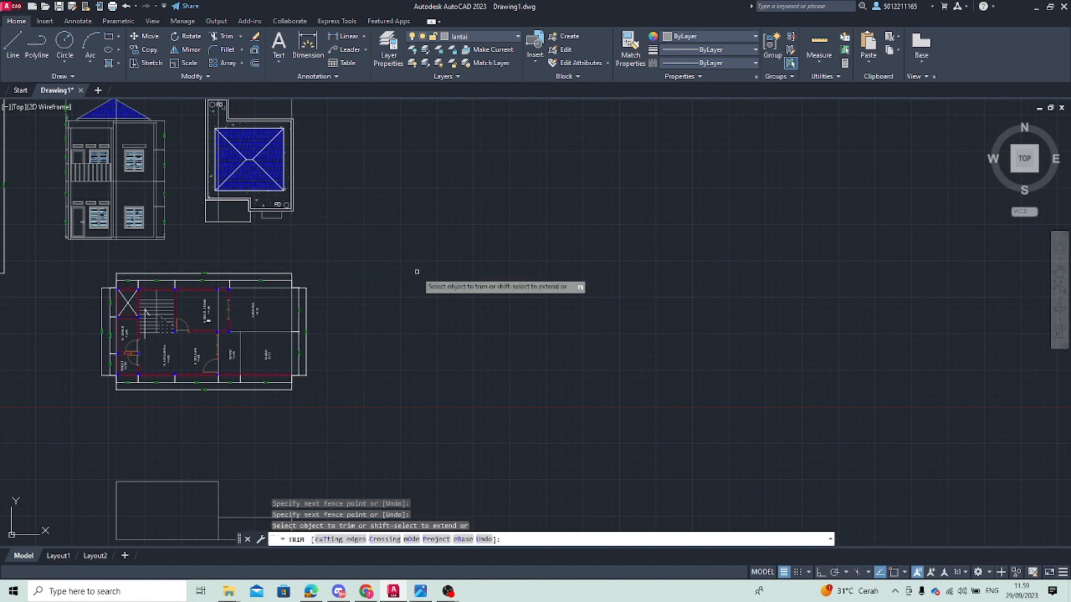
Erase the leftover vertical construction line that crosses the roof plan
middle_drag(144, 312, 166, 378)
scroll(196, 294, up, 4)
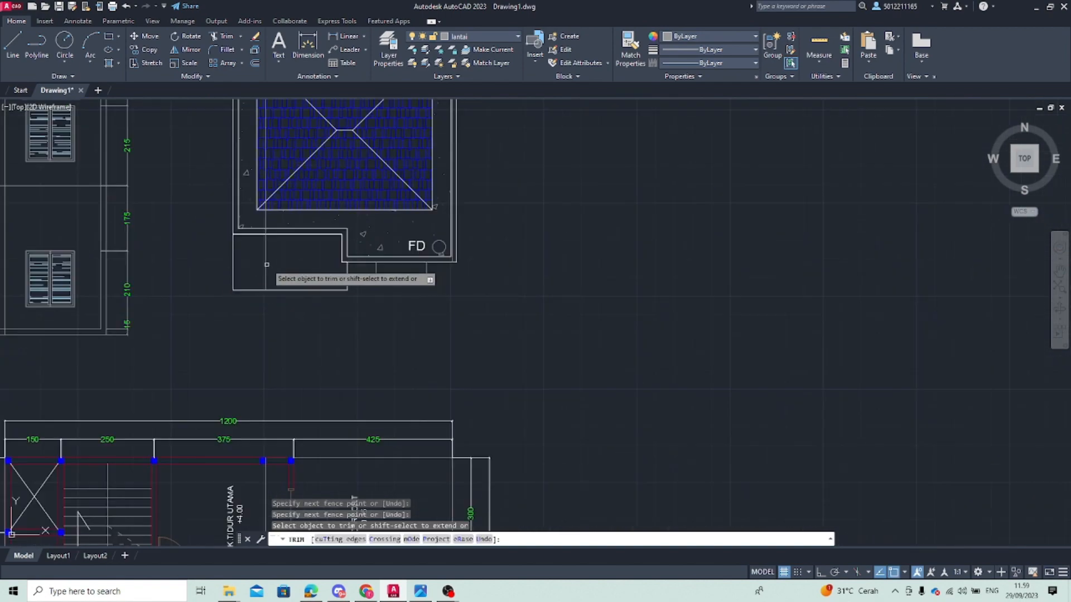
mouse_move(265, 267)
mouse_down()
mouse_move(265, 234)
mouse_move(263, 335)
mouse_up()
key(Escape)
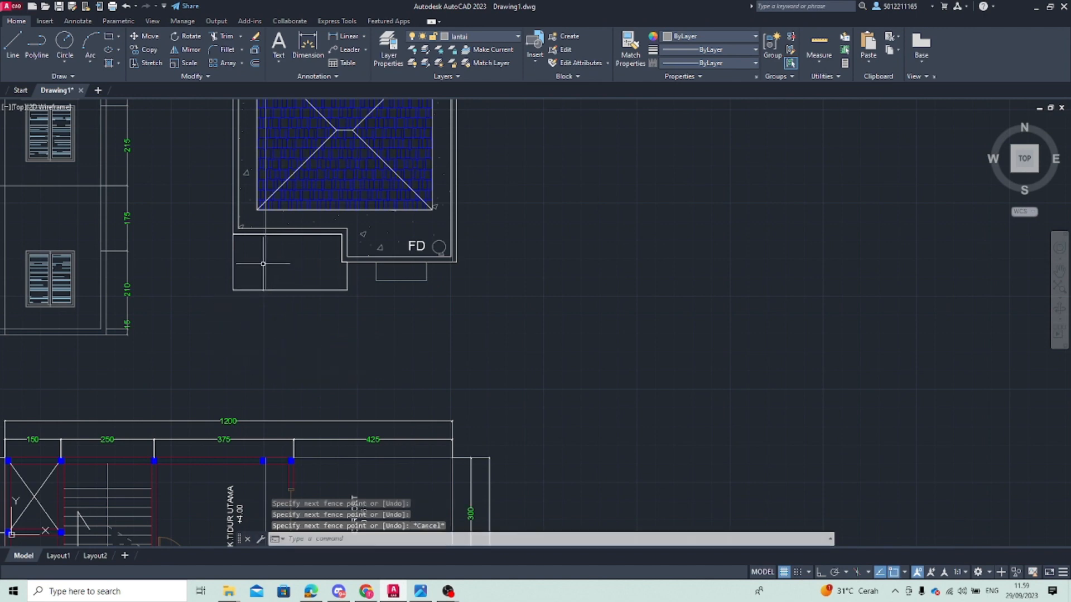
click(266, 260)
click(267, 219)
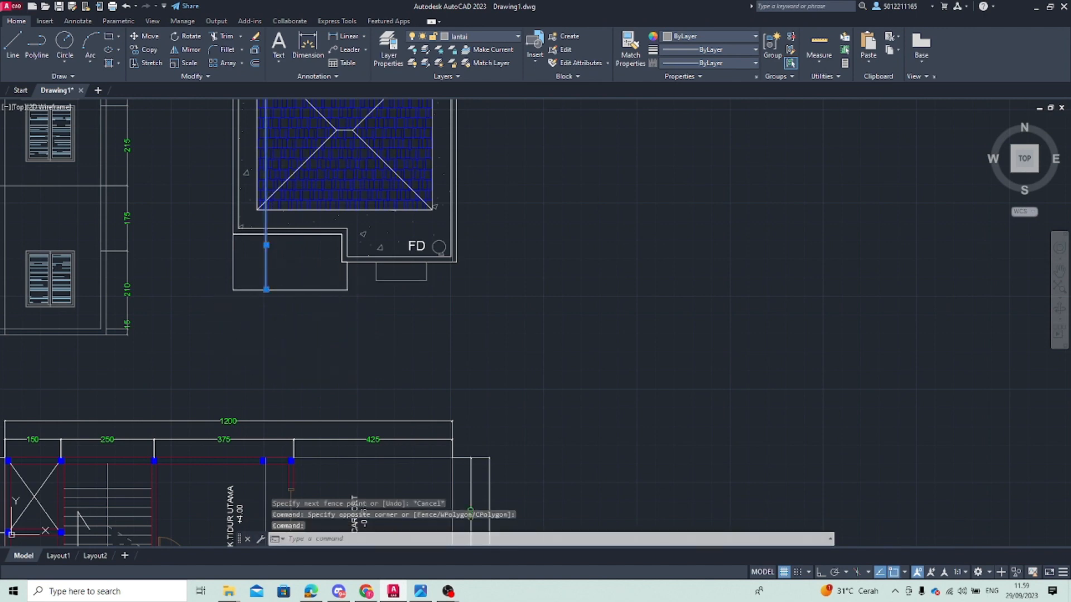
key(Delete)
Erase the two remaining vertical construction lines above the front elevation and along the roof plan's right edge
scroll(318, 467, down, 4)
click(370, 202)
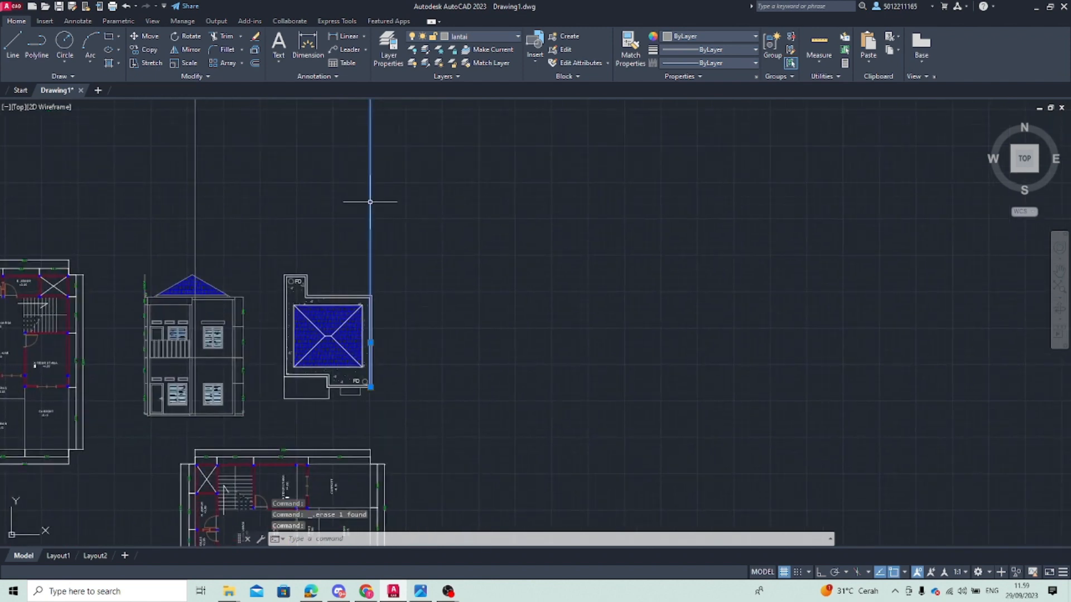
key(Delete)
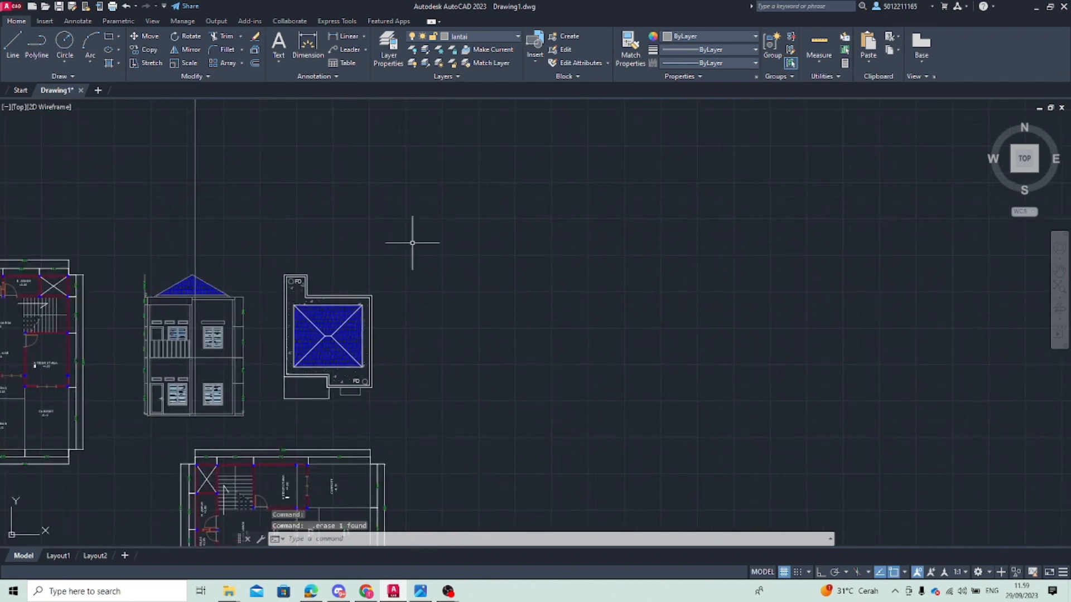
click(197, 206)
key(Delete)
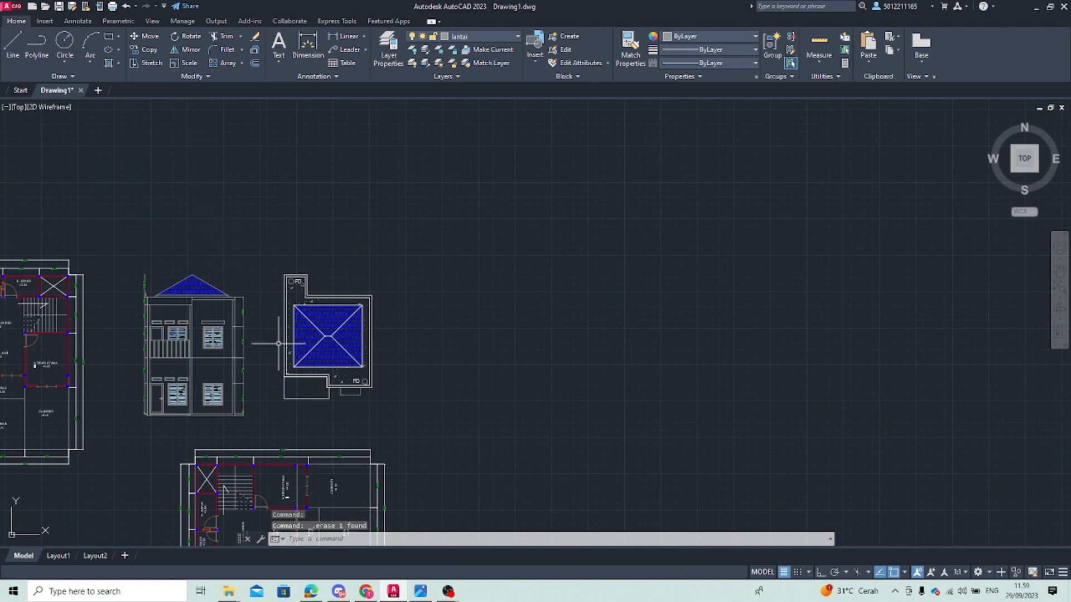
Trim the vertical segment separating the tall and low blocks inside the side elevation outline
scroll(234, 334, down, 2)
middle_drag(236, 446, 235, 301)
scroll(235, 301, down, 2)
scroll(236, 301, up, 4)
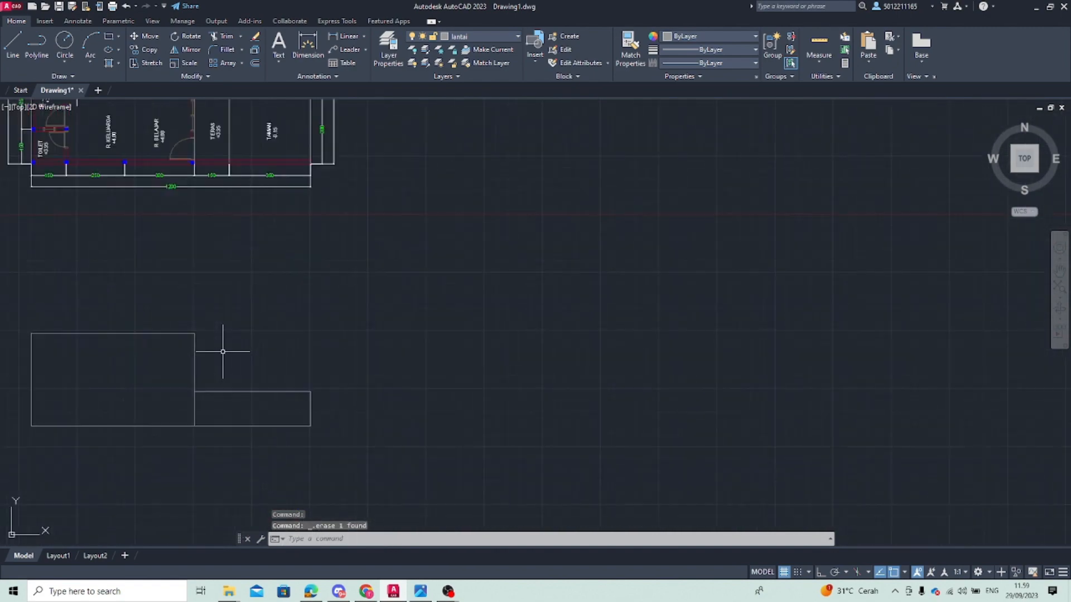
middle_drag(227, 351, 325, 310)
text(tr)
key(Return)
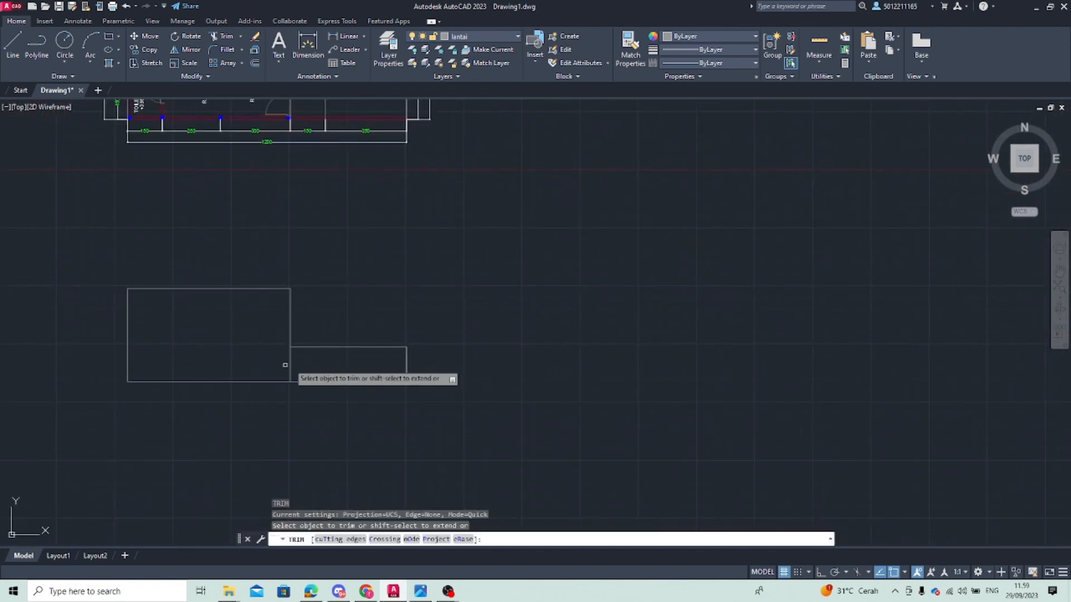
scroll(160, 337, down, 2)
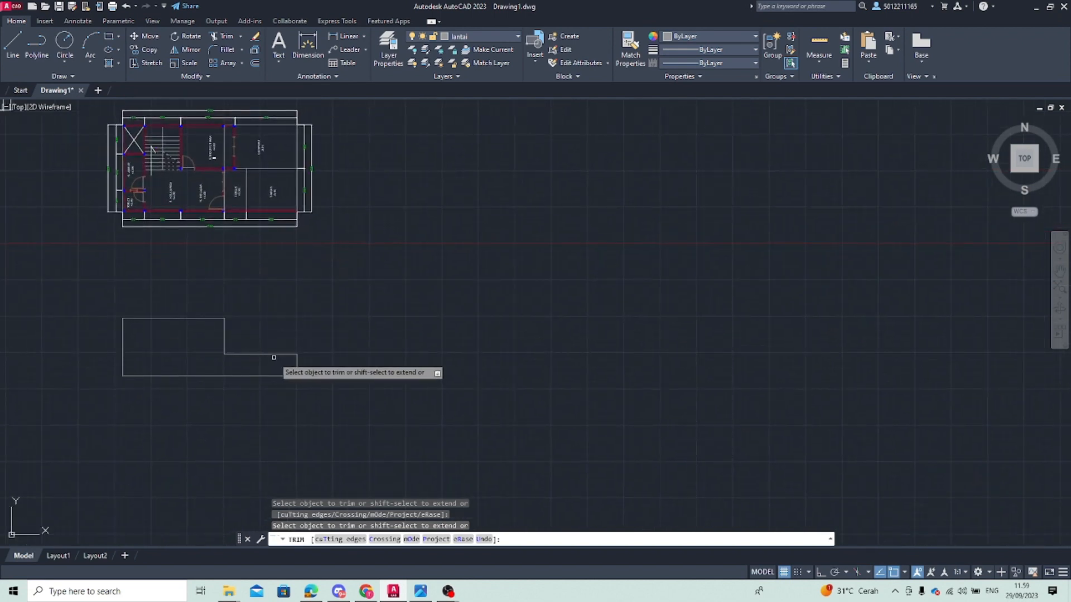
key(Escape)
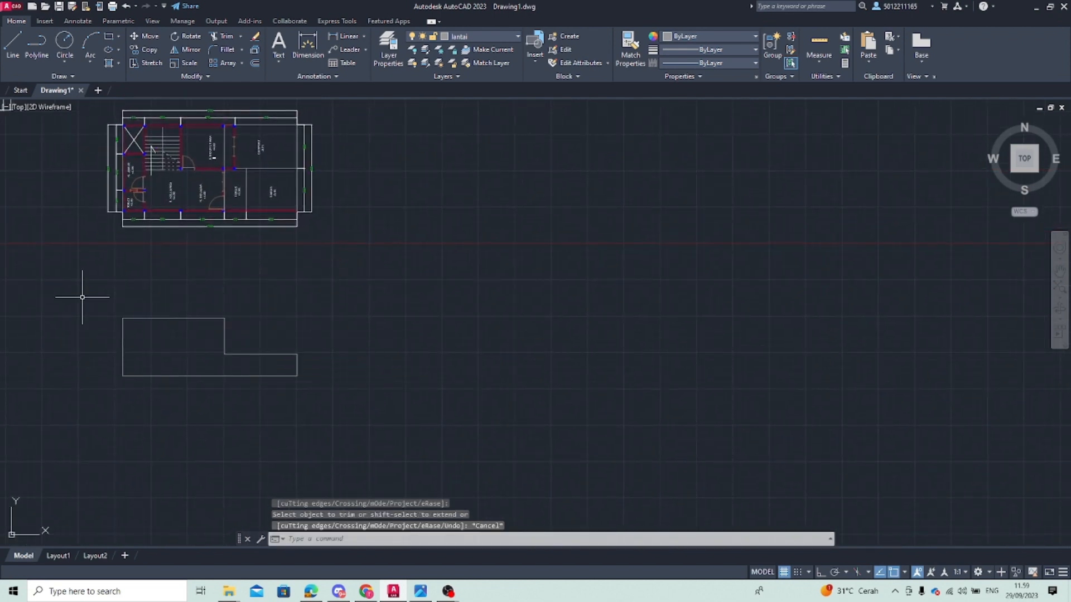
Place a vertical construction line through the lower-wall column 150 from the rotated plan's left end
scroll(138, 262, up, 2)
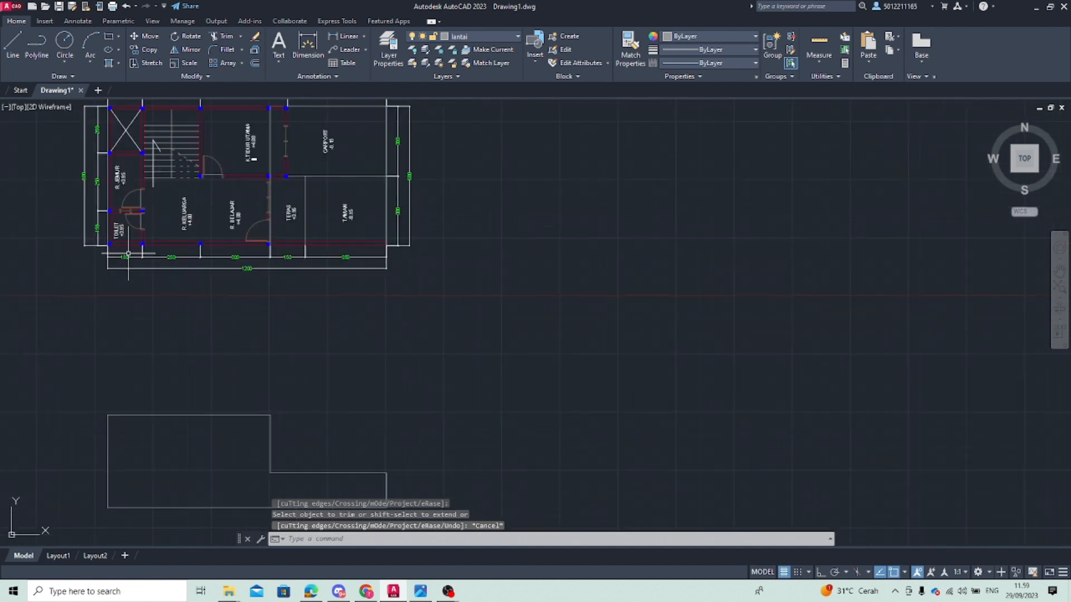
text(XL)
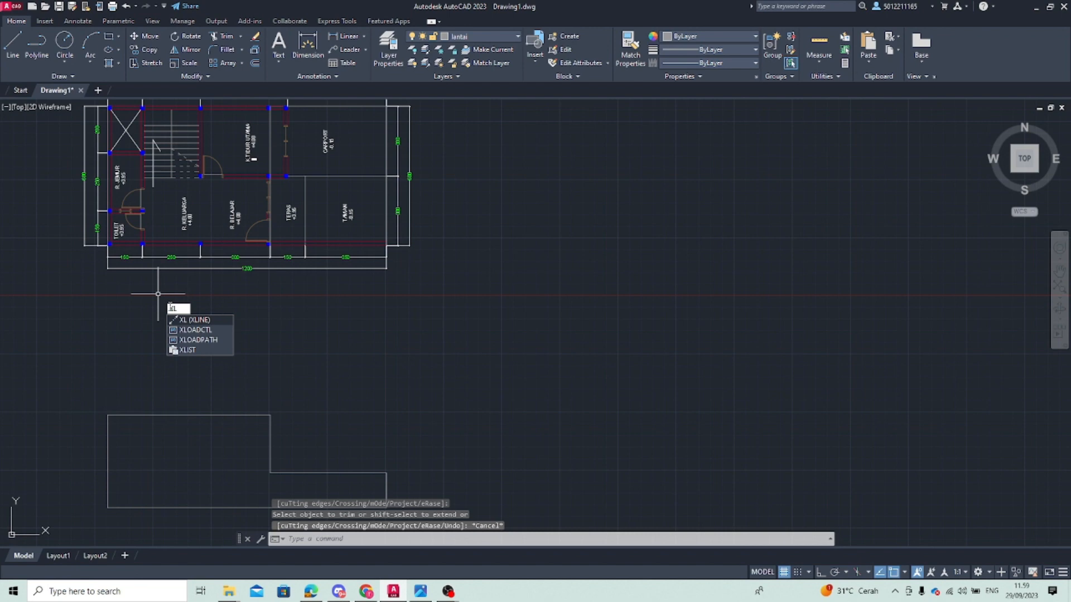
key(Return)
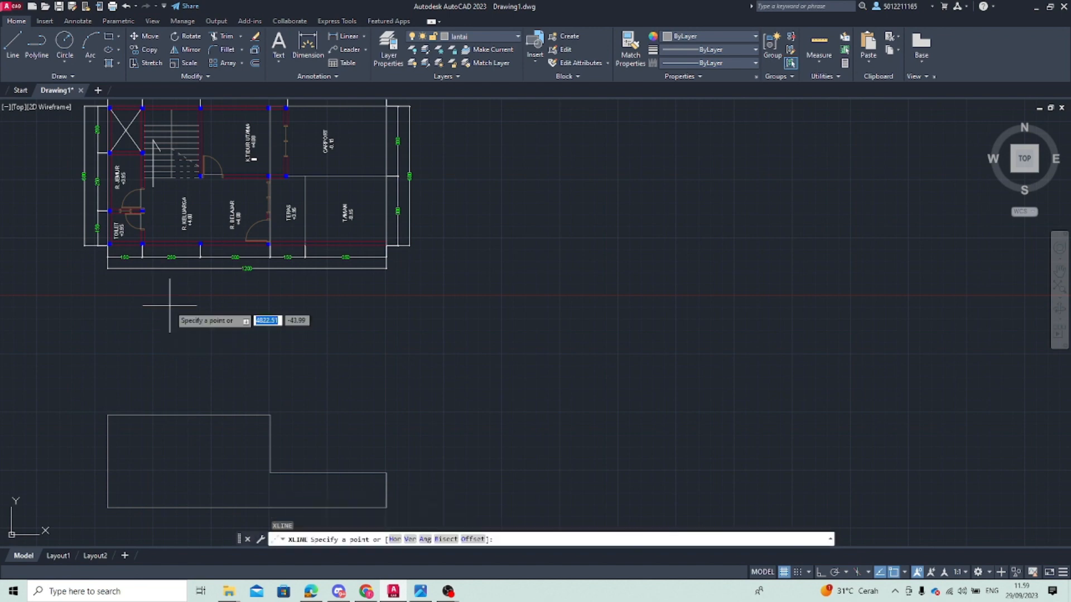
text(v)
key(Return)
scroll(133, 246, up, 4)
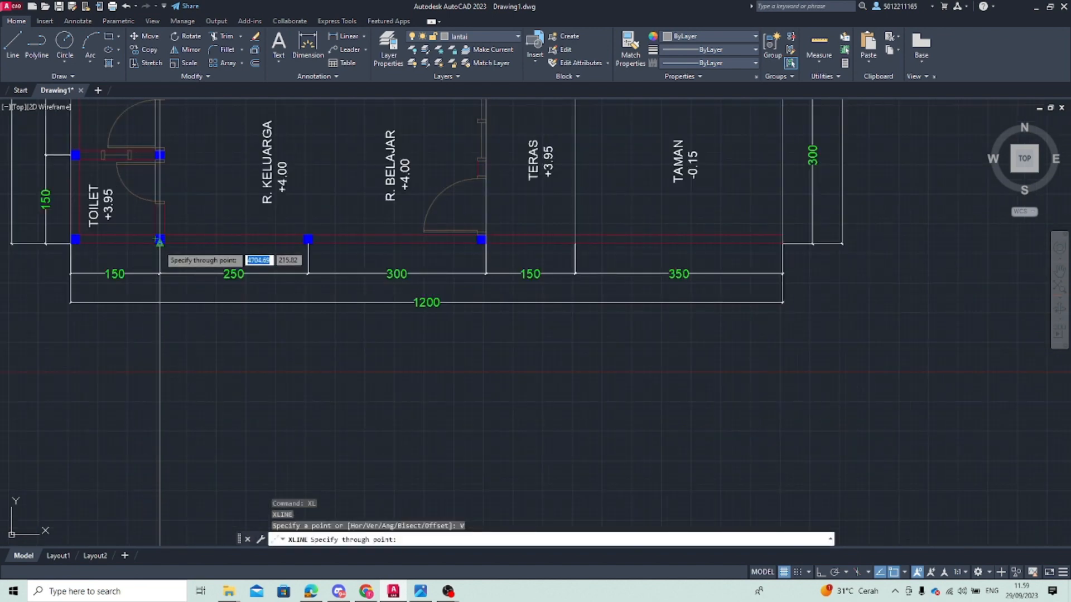
click(159, 240)
scroll(210, 314, down, 2)
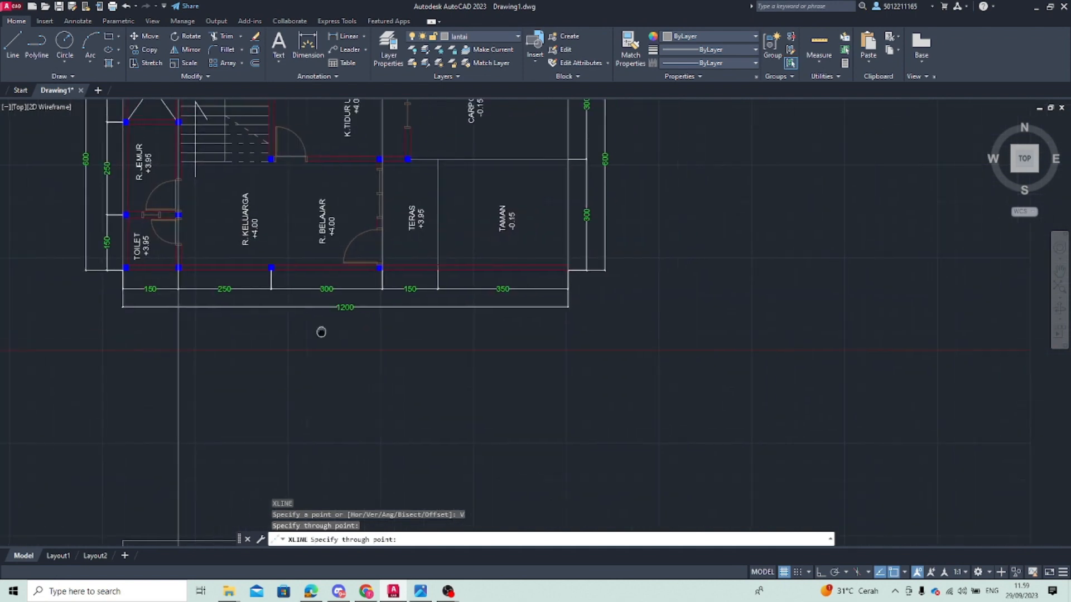
Place a second vertical construction line through the boundary between TERAS and TAMAN on the rotated plan's lower edge
middle_drag(363, 343, 318, 198)
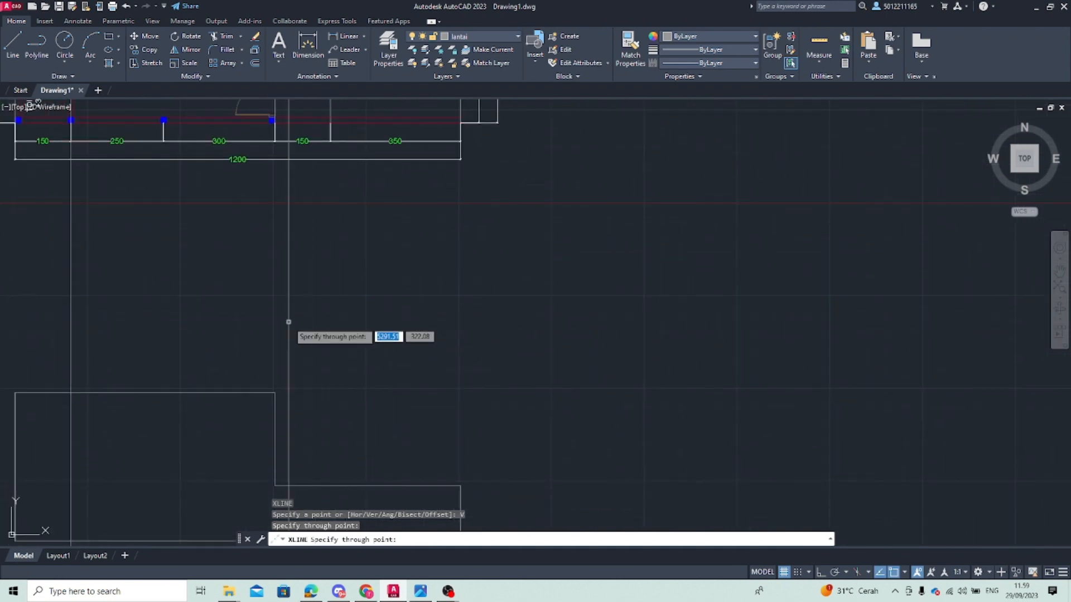
mouse_move(289, 322)
middle_down()
mouse_move(325, 356)
mouse_move(457, 289)
middle_up()
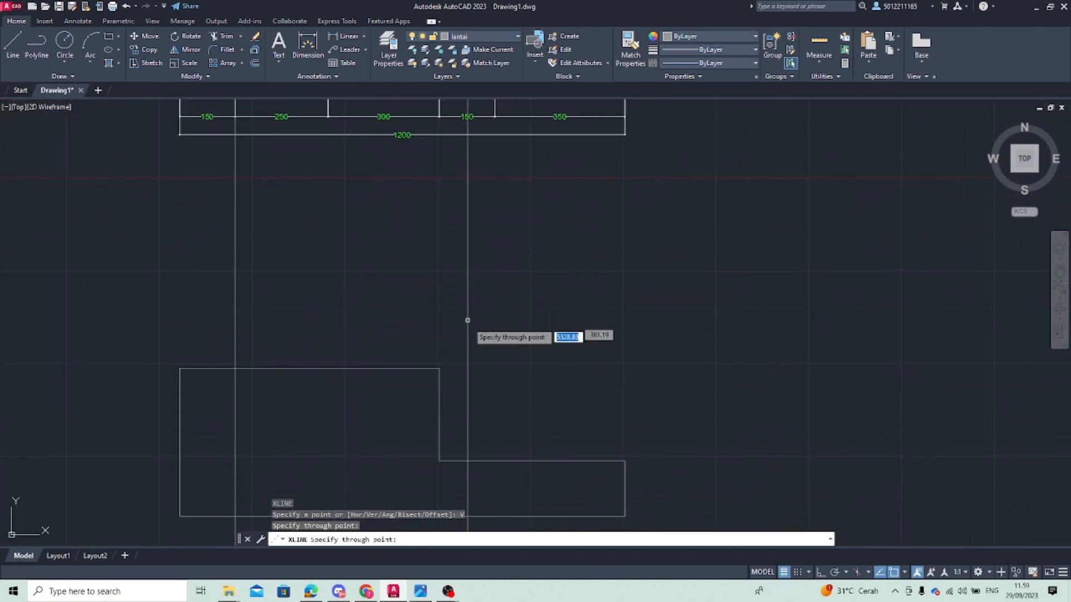
middle_drag(432, 250, 171, 377)
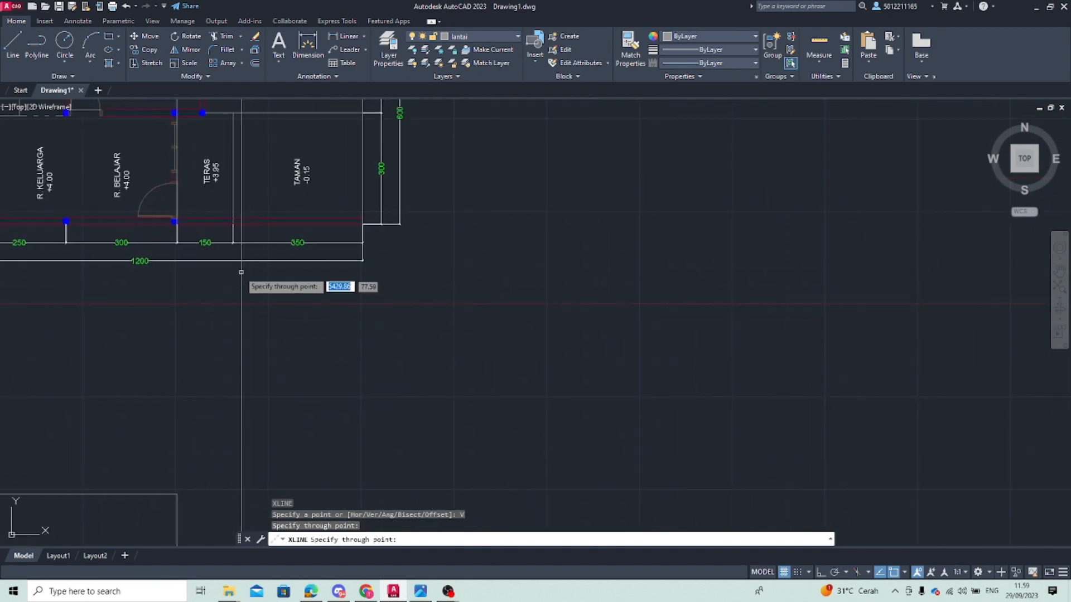
mouse_move(232, 223)
middle_down()
mouse_move(410, 271)
mouse_move(434, 263)
mouse_move(299, 318)
middle_up()
scroll(469, 253, down, 2)
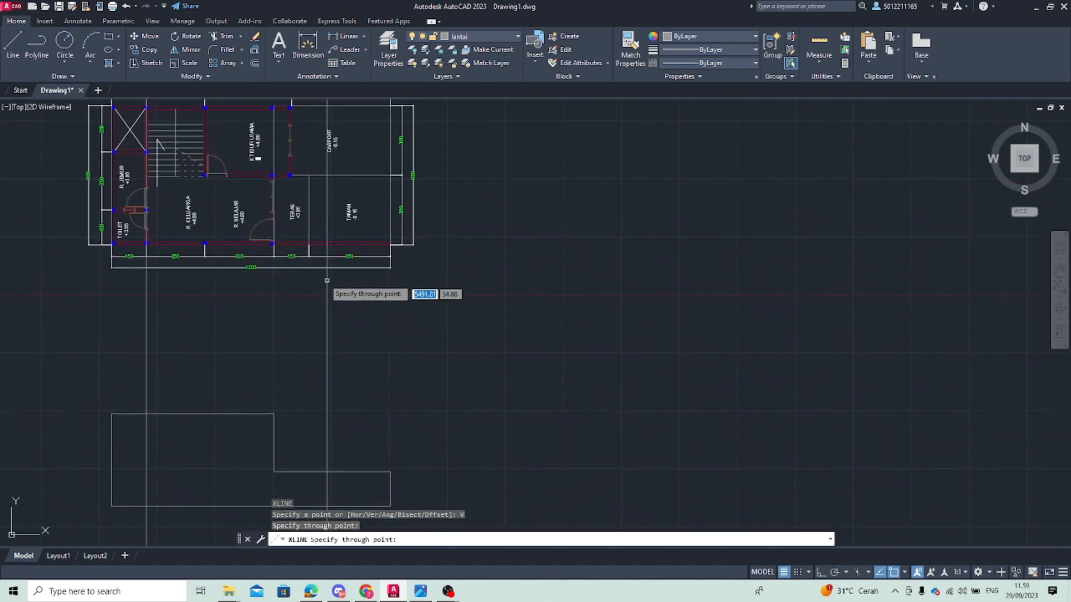
scroll(308, 249, up, 4)
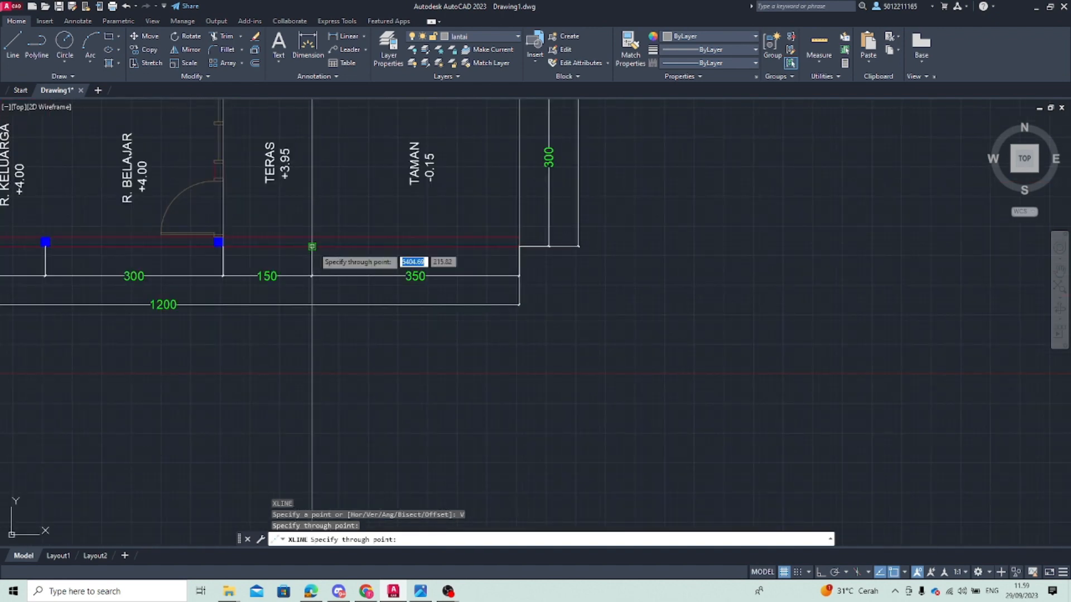
scroll(311, 246, up, 2)
click(311, 246)
key(Escape)
scroll(387, 289, down, 4)
scroll(226, 473, down, 2)
middle_drag(227, 468, 321, 291)
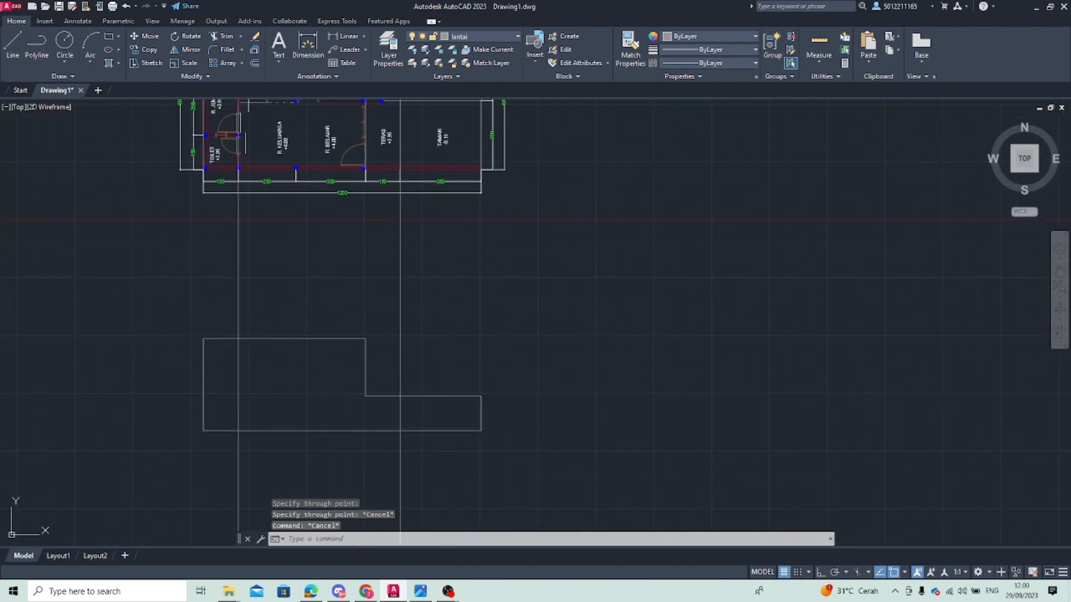
click(307, 44)
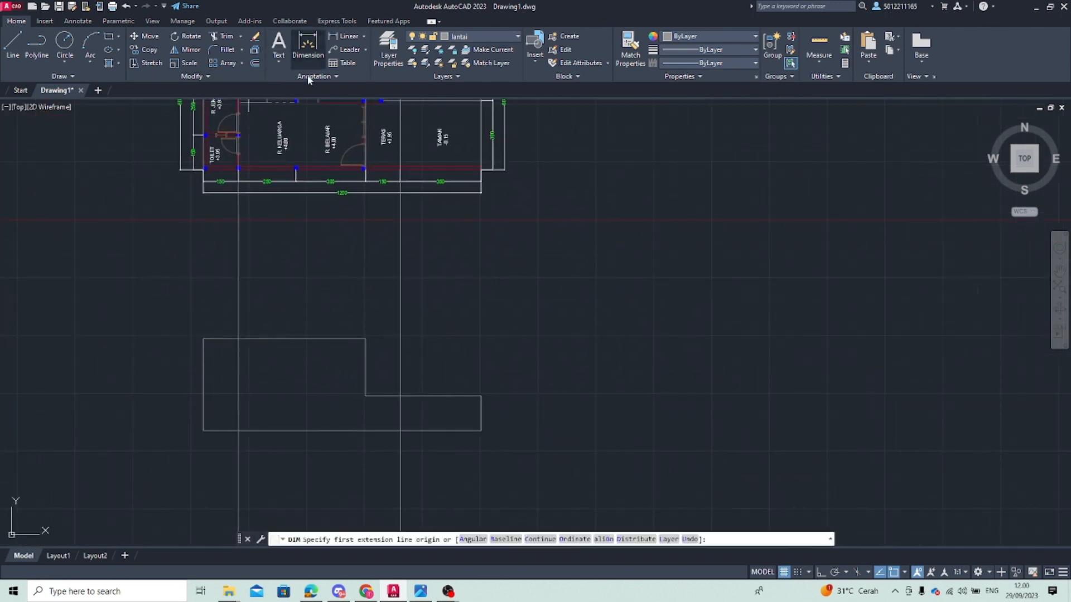
click(204, 431)
key(Escape)
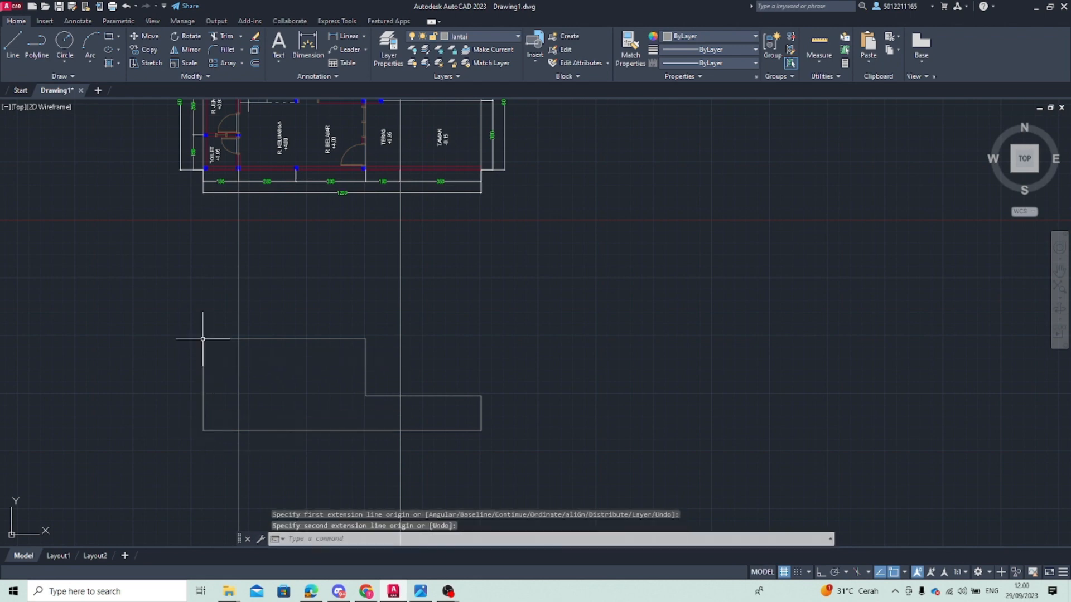
Turn Ortho on and draw a vertical line 400 up from the side elevation outline's upper-left corner
text(l)
key(Return)
click(204, 338)
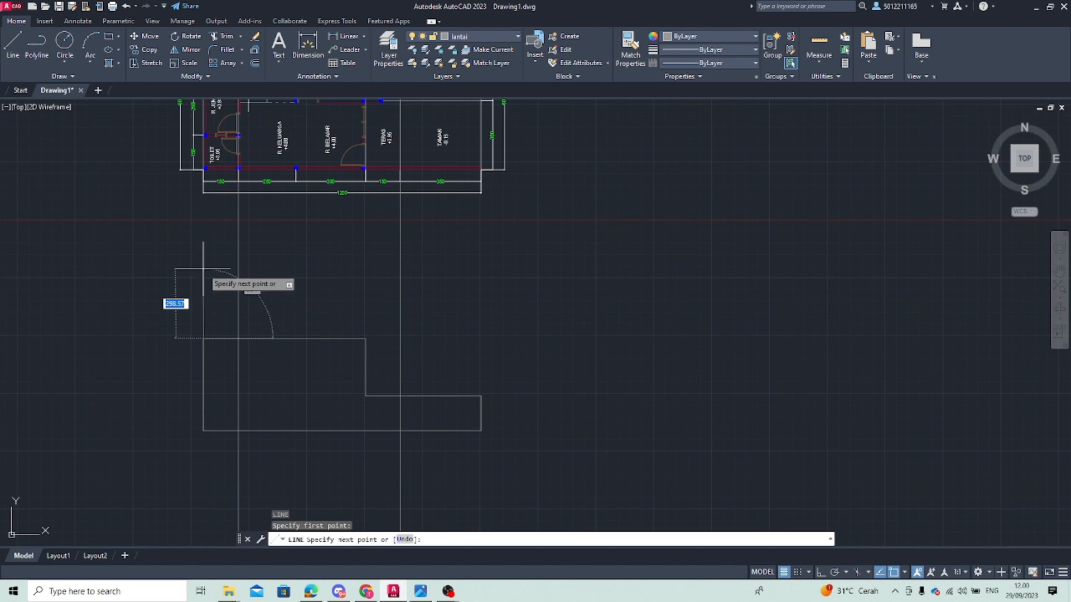
key(F8)
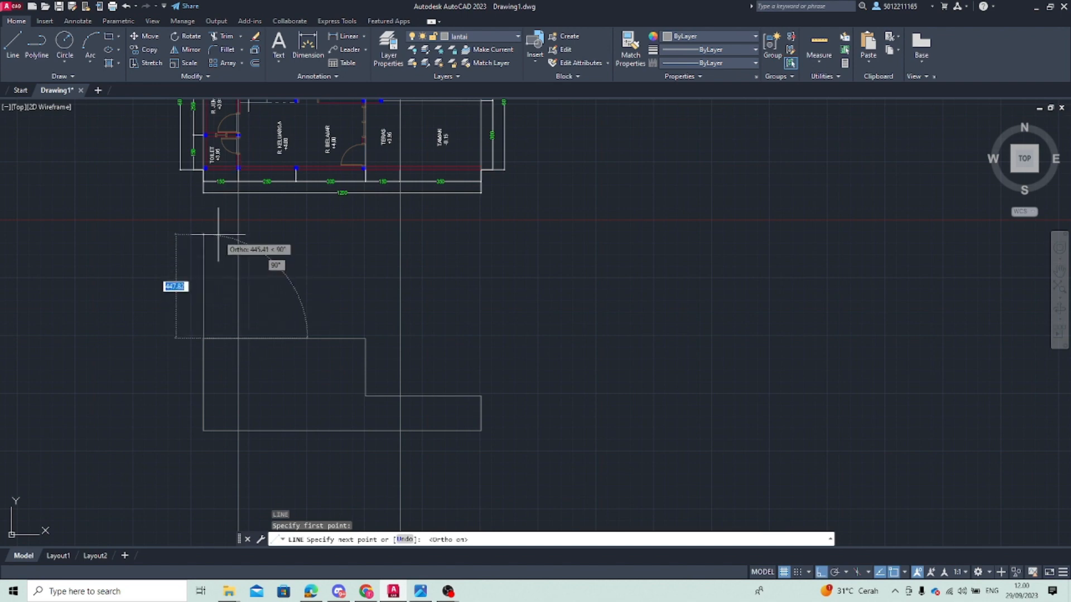
key(Escape)
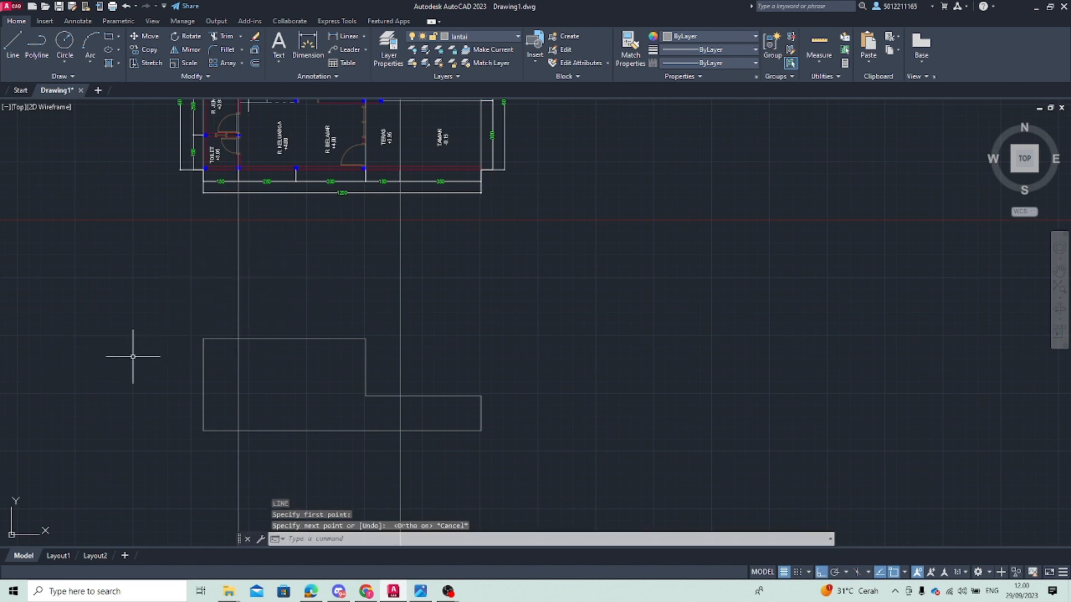
key(Return)
scroll(221, 342, up, 3)
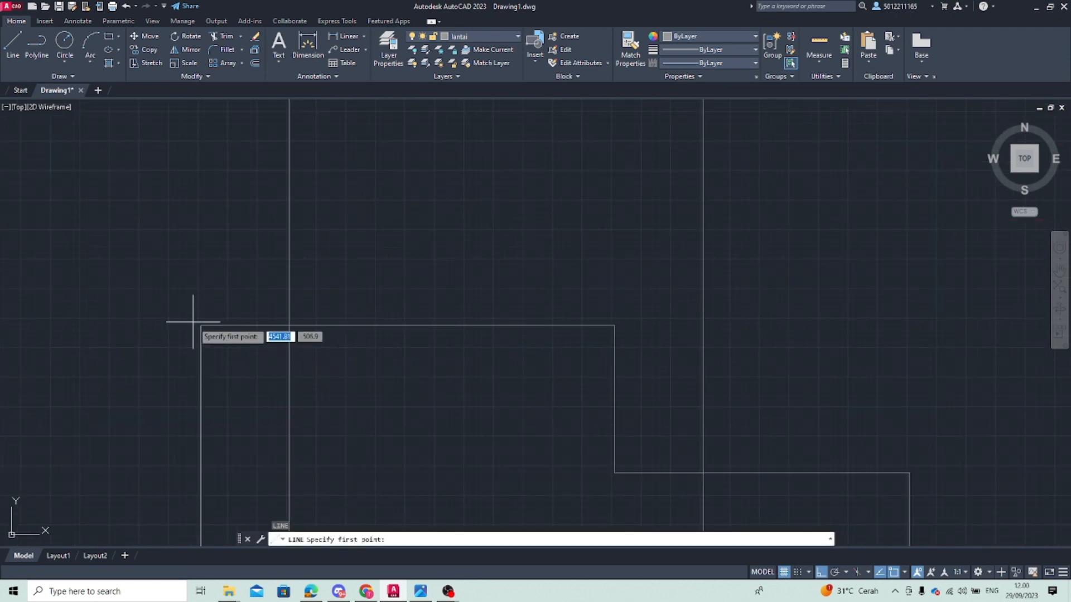
click(201, 325)
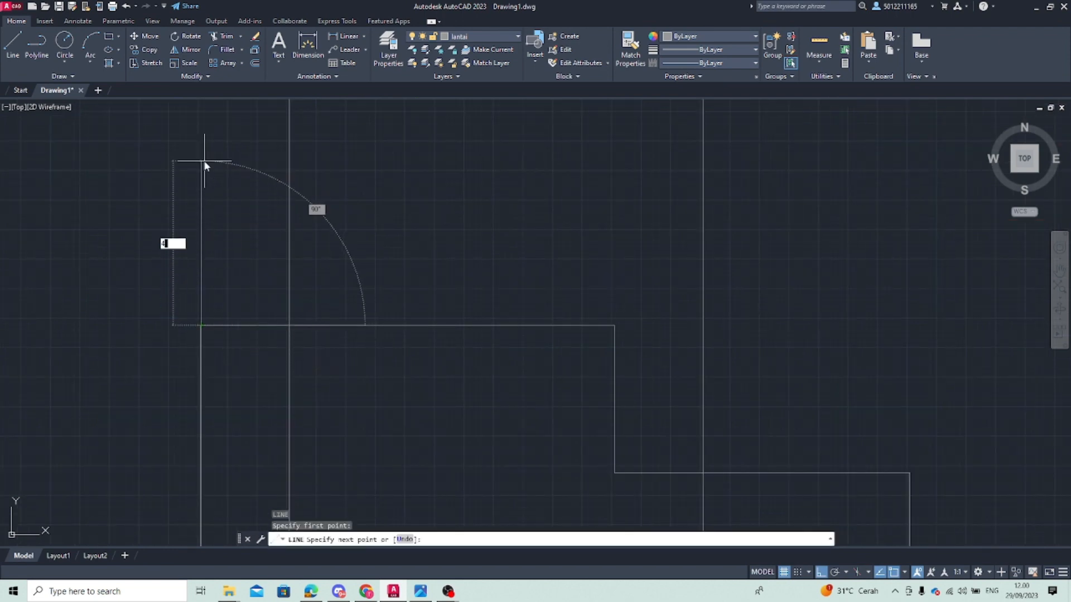
text(400)
key(Return)
Continue the line horizontally right to the construction line projected from the TERAS and TAMAN boundary
scroll(464, 198, down, 2)
middle_drag(464, 198, 217, 502)
scroll(335, 430, up, 2)
middle_drag(334, 430, 249, 248)
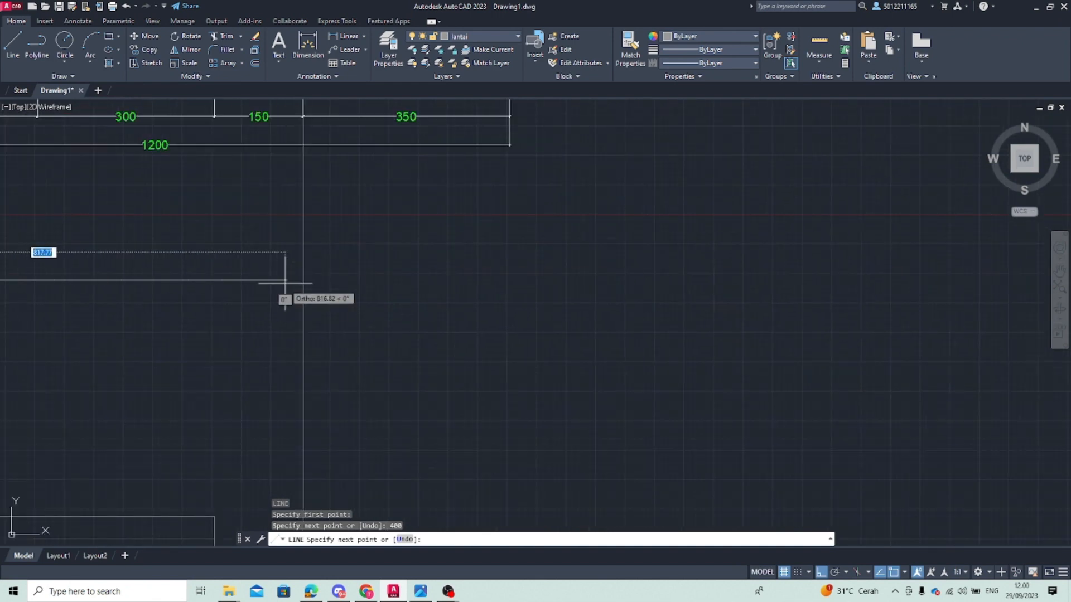
middle_drag(303, 392, 301, 320)
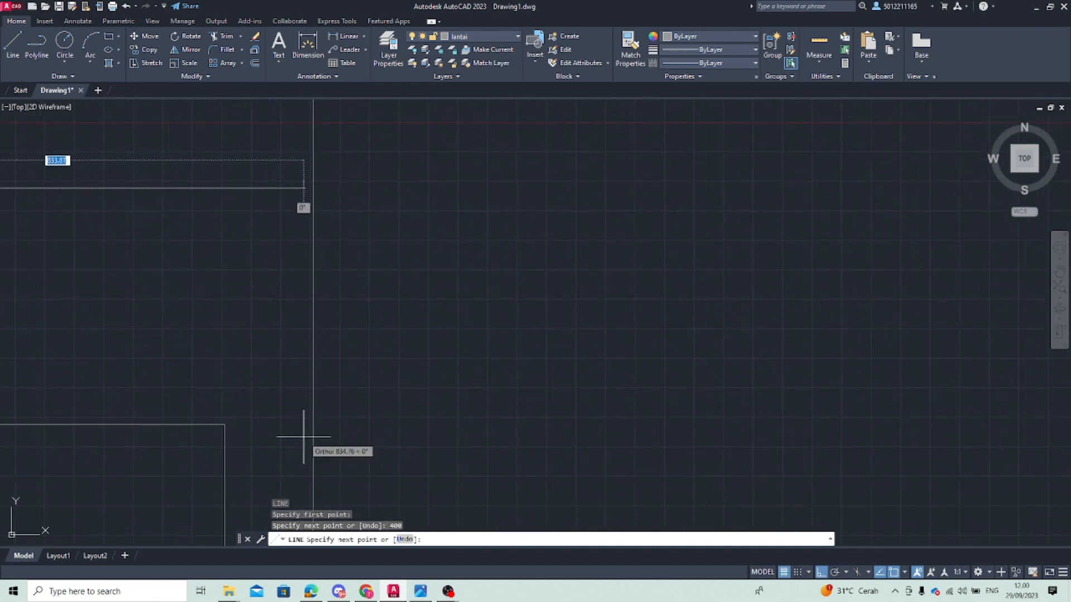
middle_drag(303, 437, 311, 292)
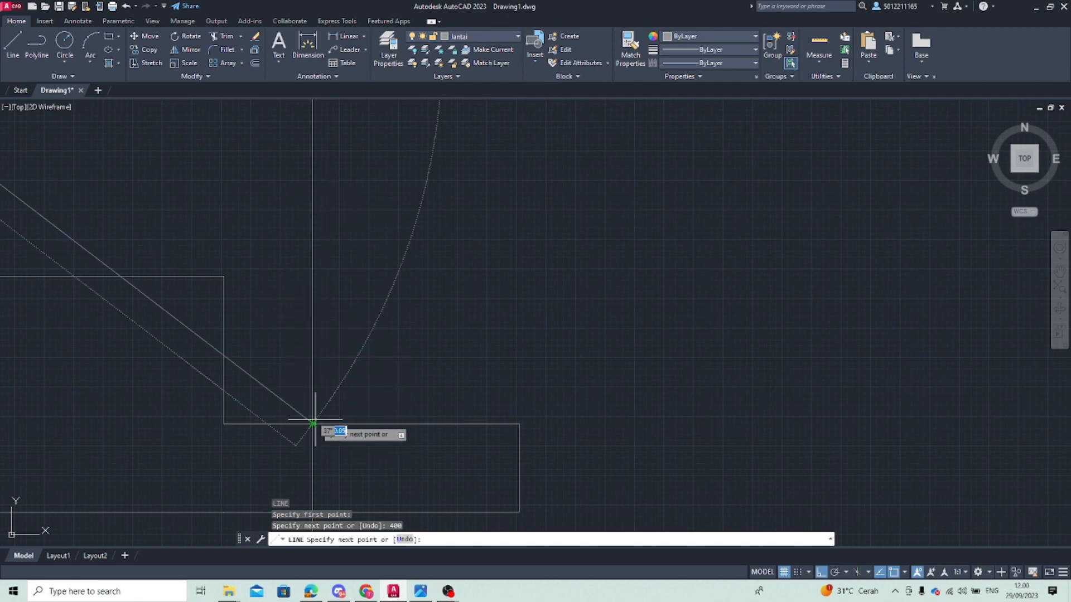
middle_drag(324, 253, 291, 330)
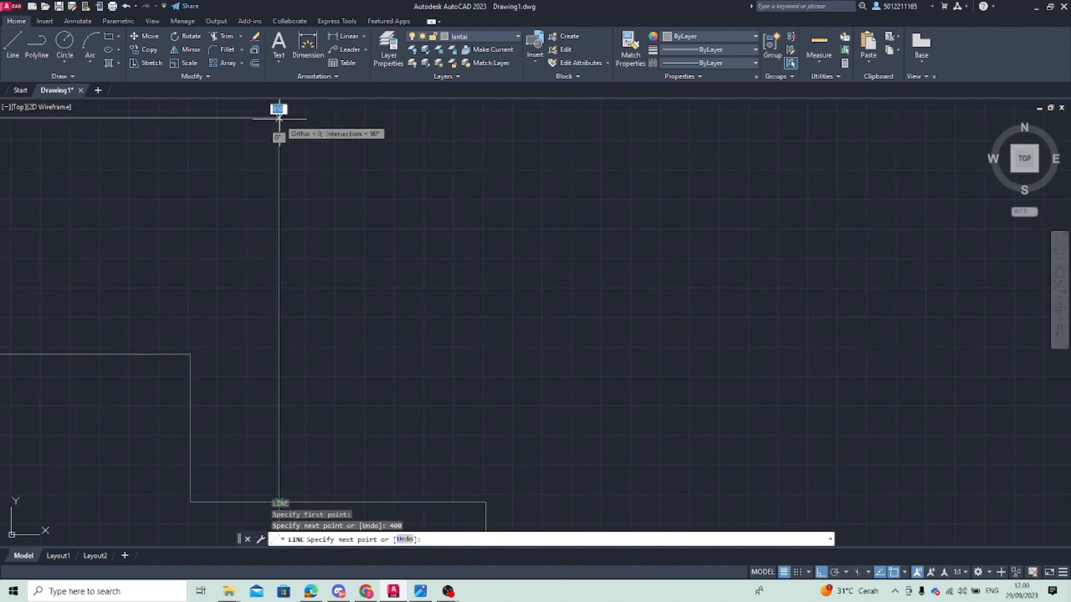
click(279, 118)
key(Escape)
scroll(215, 314, down, 2)
middle_drag(216, 313, 341, 357)
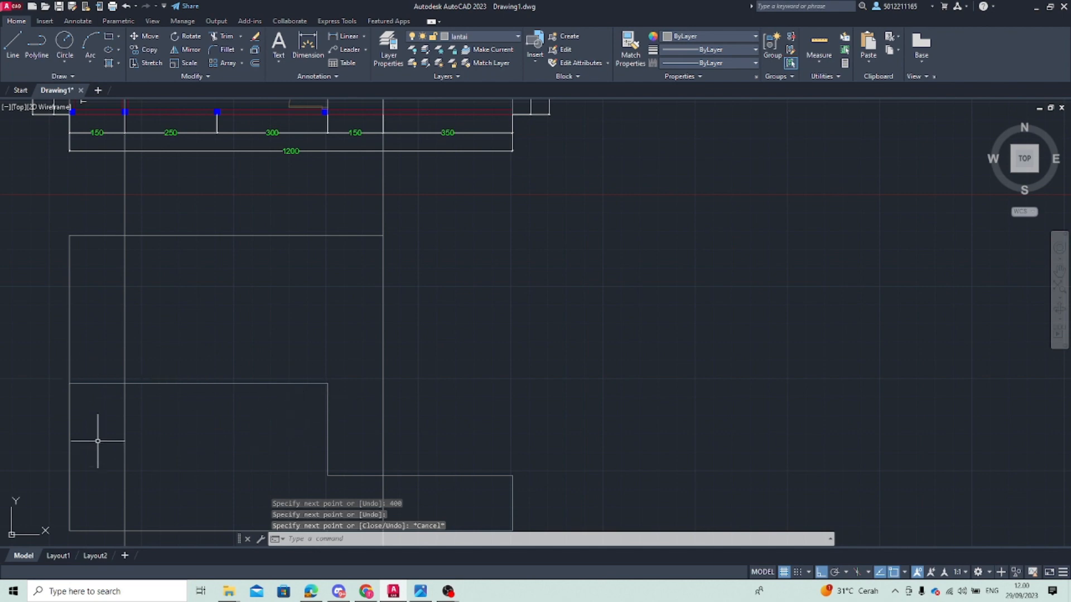
Draw a horizontal line from the lower storey outline's inner upper corner to the construction line projected from the TERAS and TAMAN boundary
text(l)
key(Return)
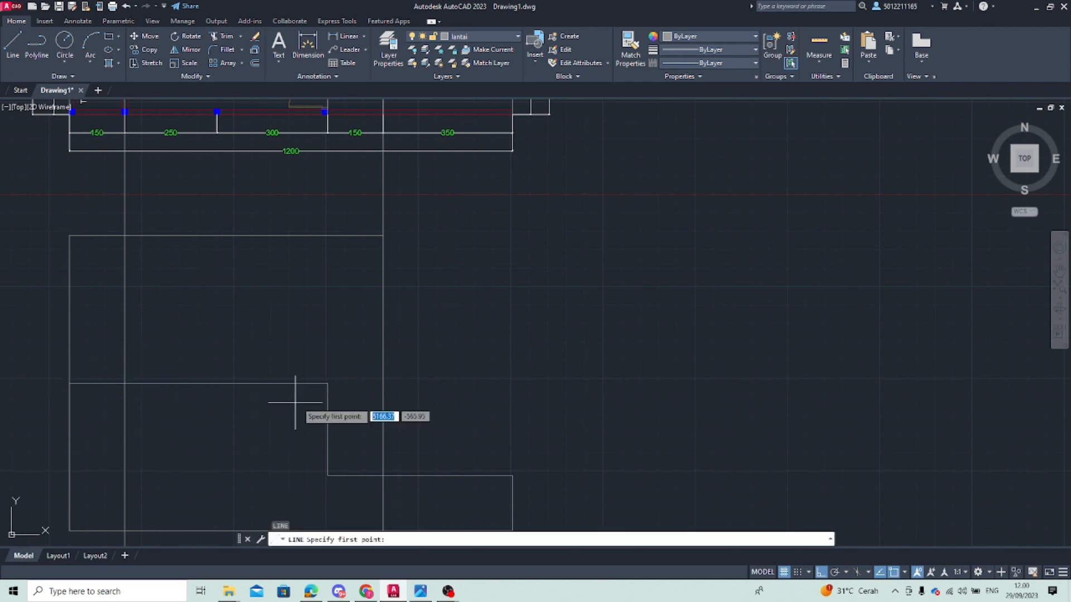
click(328, 383)
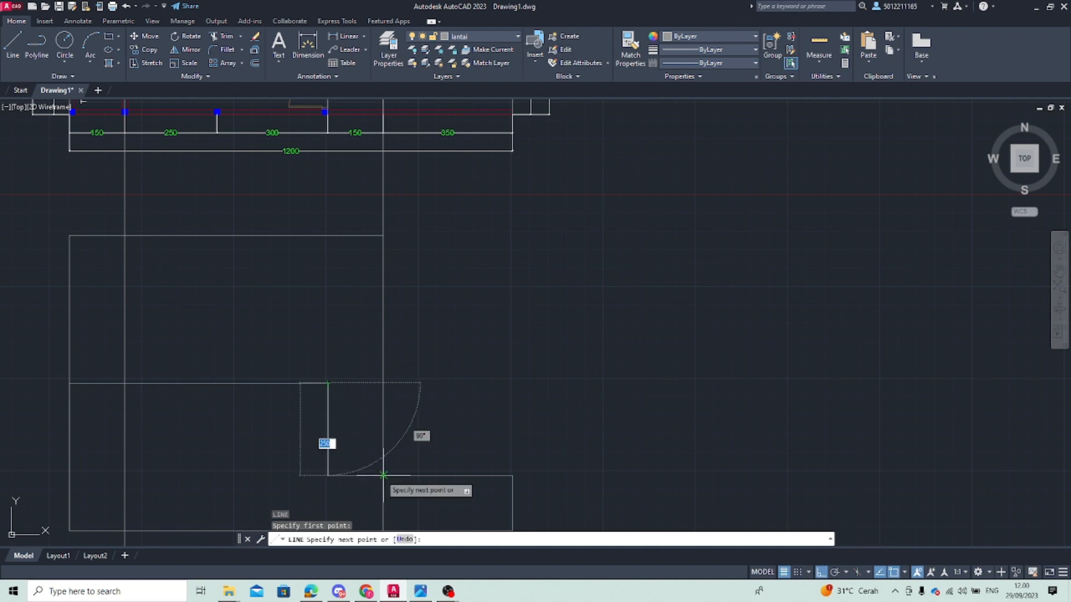
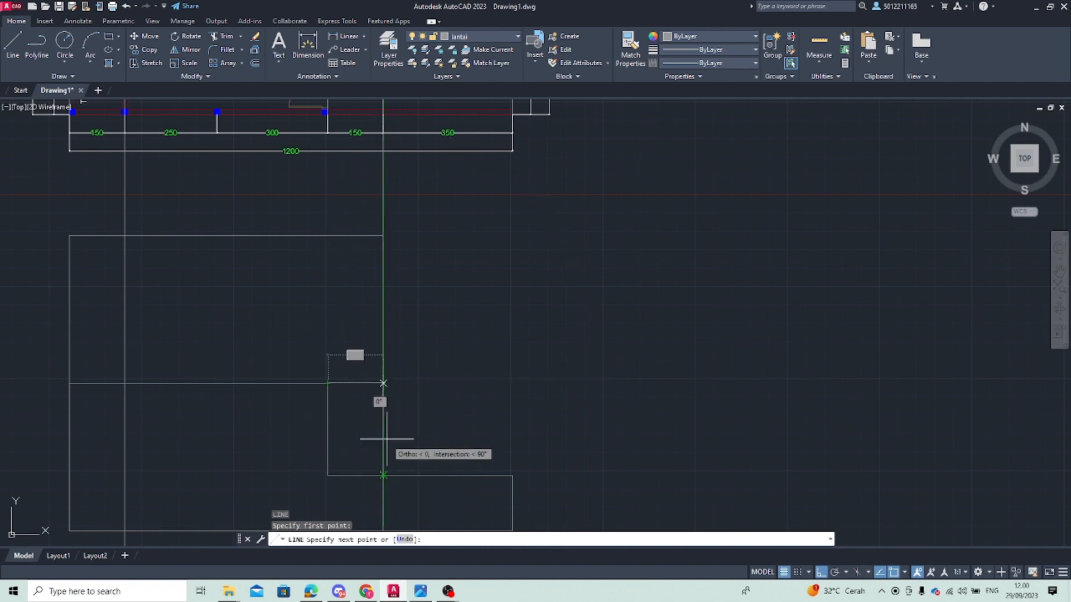
key(F8)
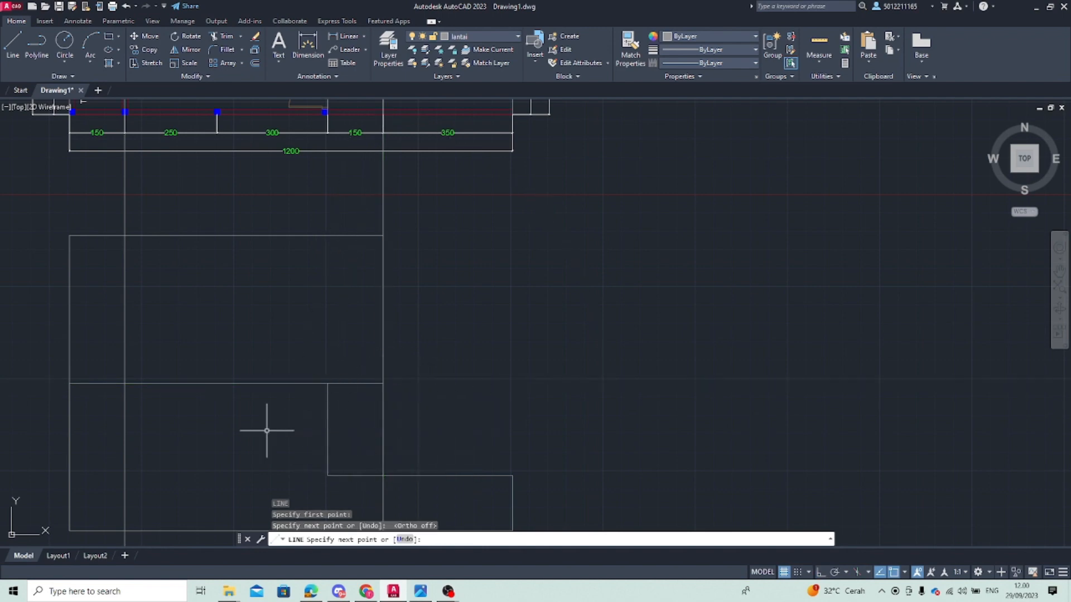
key(Escape)
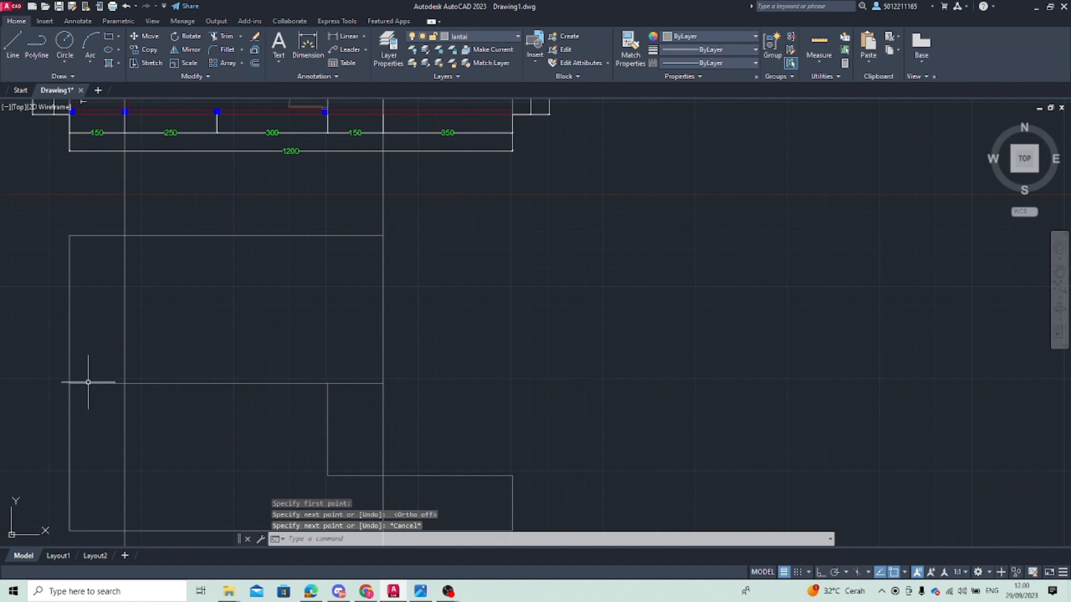
Trim the construction line projected from the lower-wall column within the upper and lower storeys of the side elevation
key(Return)
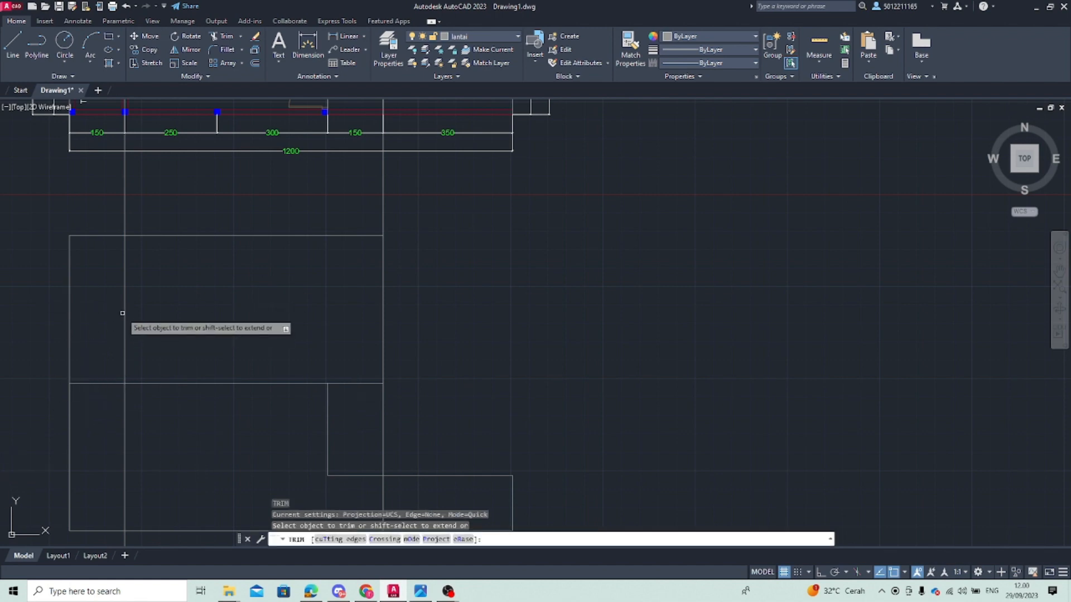
click(124, 304)
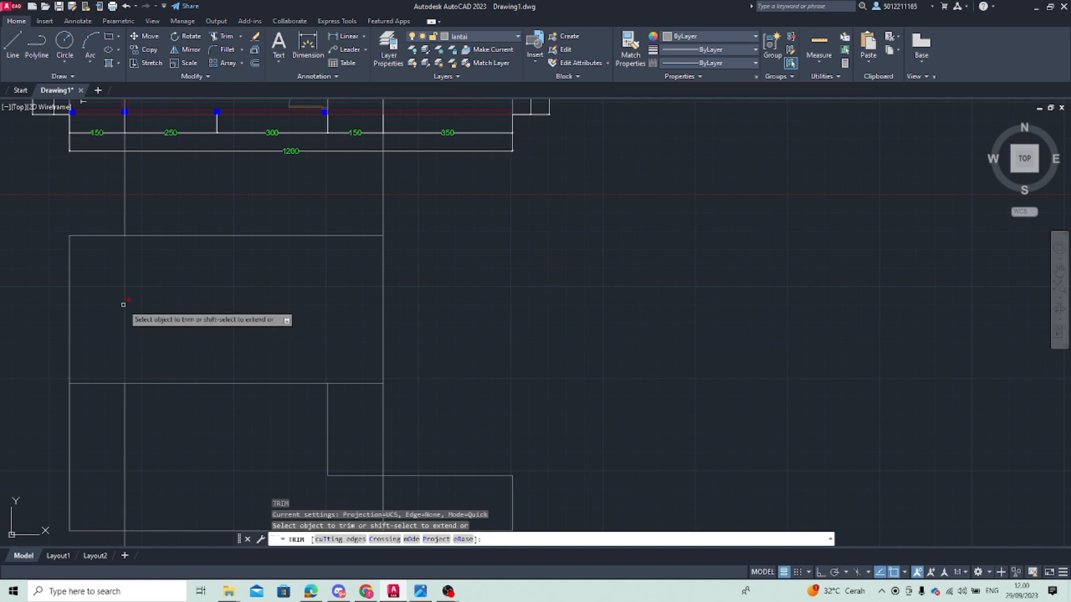
click(123, 304)
click(123, 196)
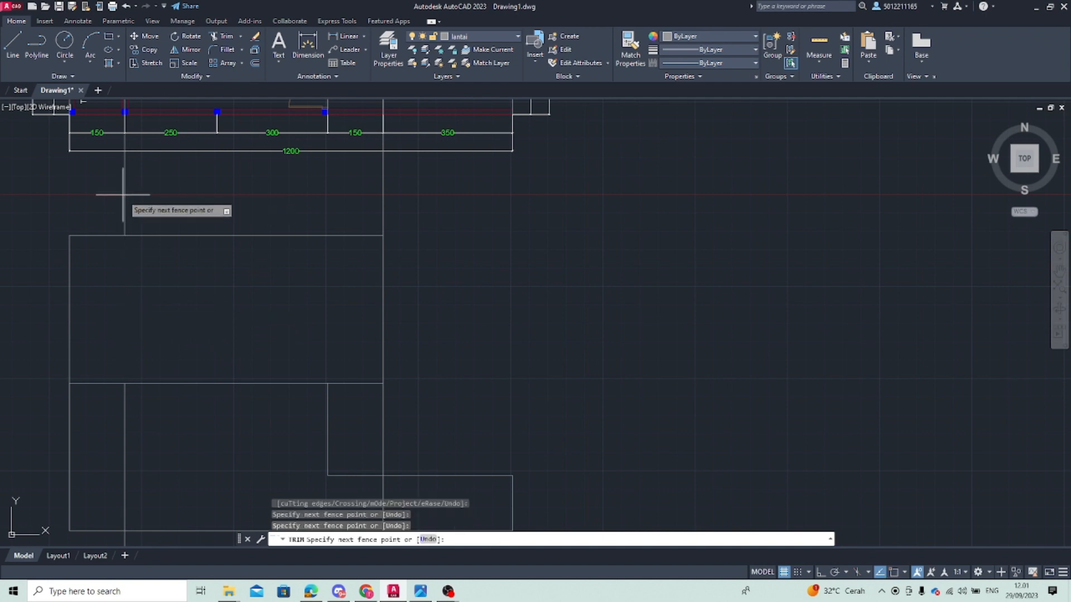
click(124, 207)
right_click(428, 290)
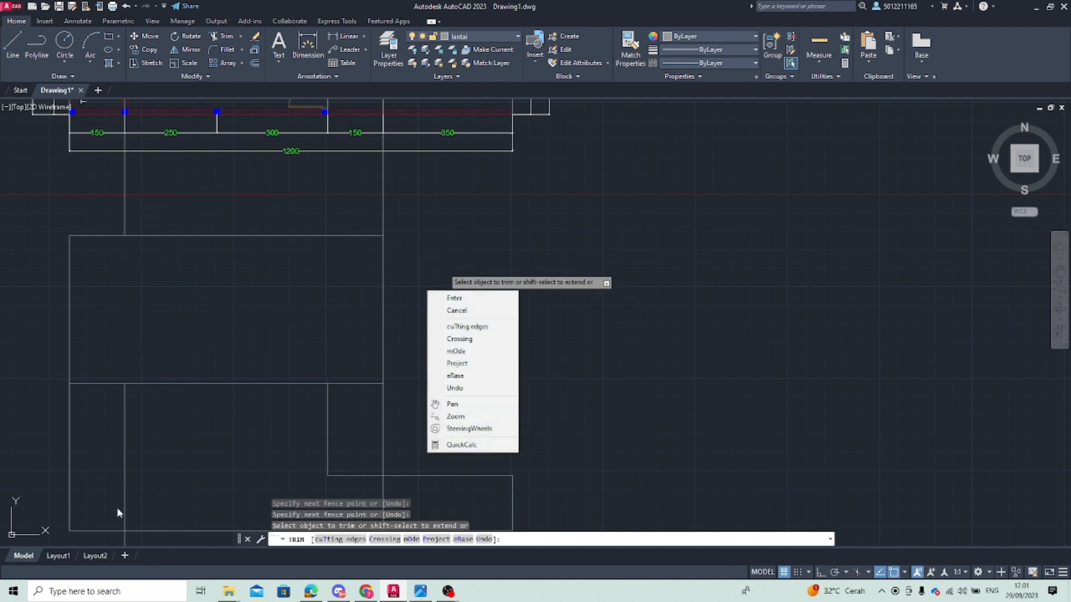
click(203, 463)
click(123, 451)
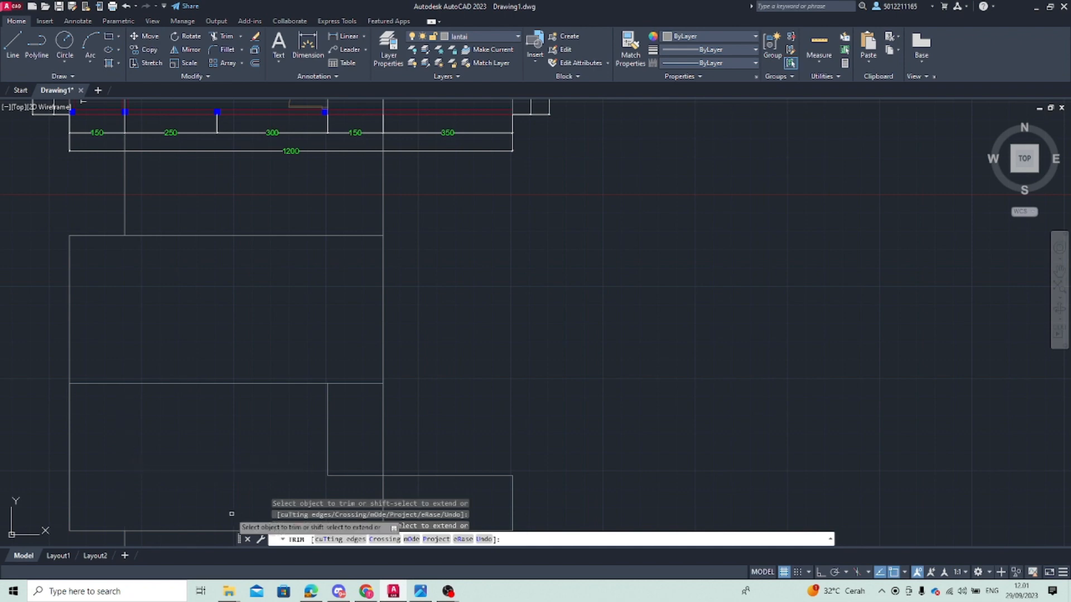
Trim both construction lines below the side elevation and the one from the TERAS and TAMAN boundary up to the upper storey's base
scroll(205, 501, down, 2)
middle_drag(205, 501, 232, 372)
drag(149, 447, 577, 454)
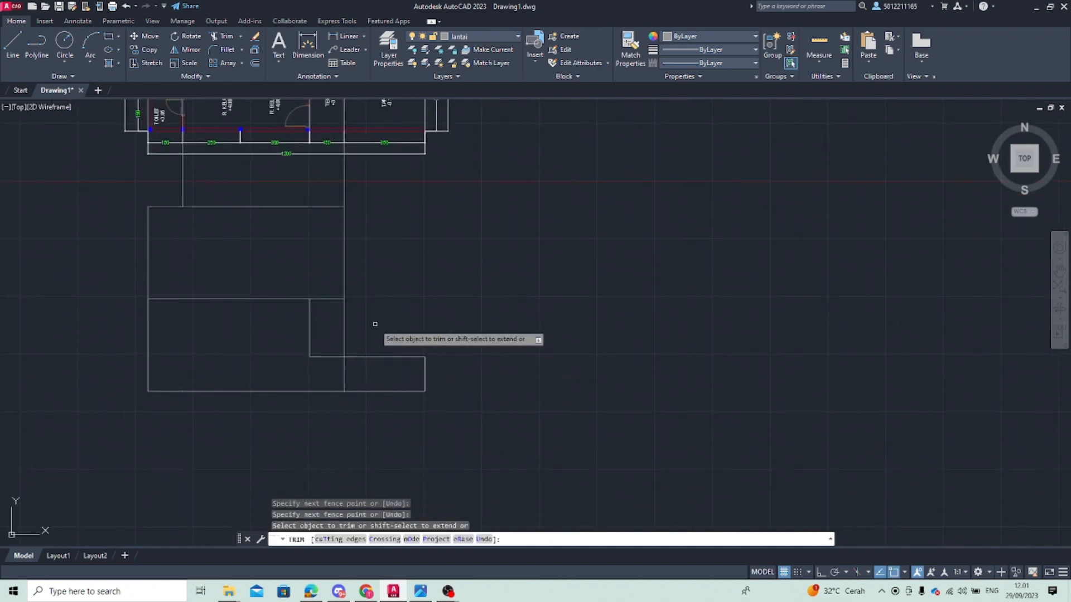
click(343, 326)
click(343, 371)
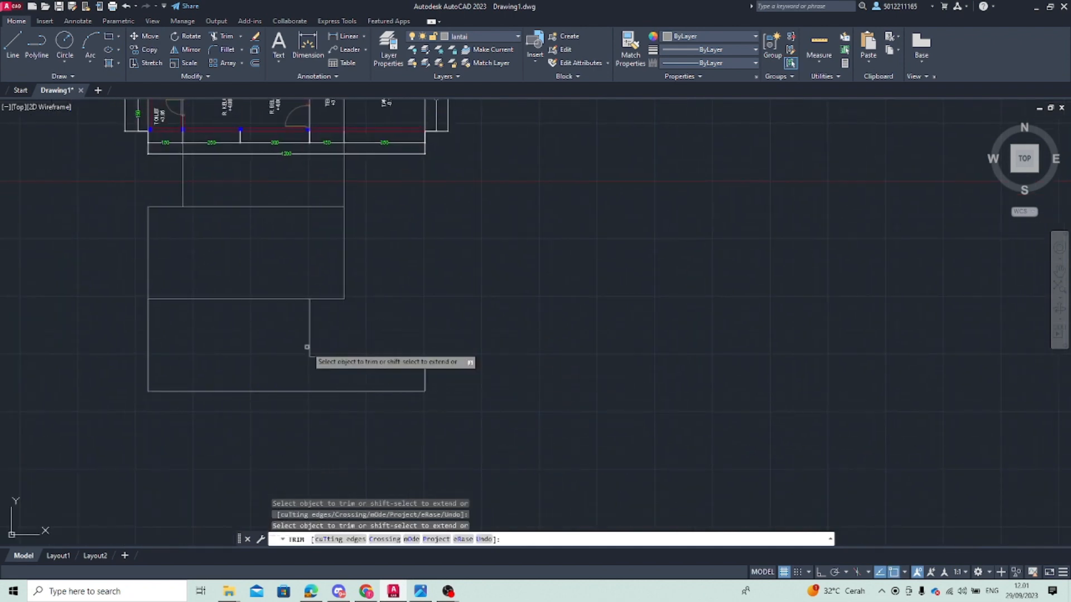
key(Escape)
Delete the remaining parts of both vertical construction lines crossing the rotated plan
middle_drag(311, 307, 182, 381)
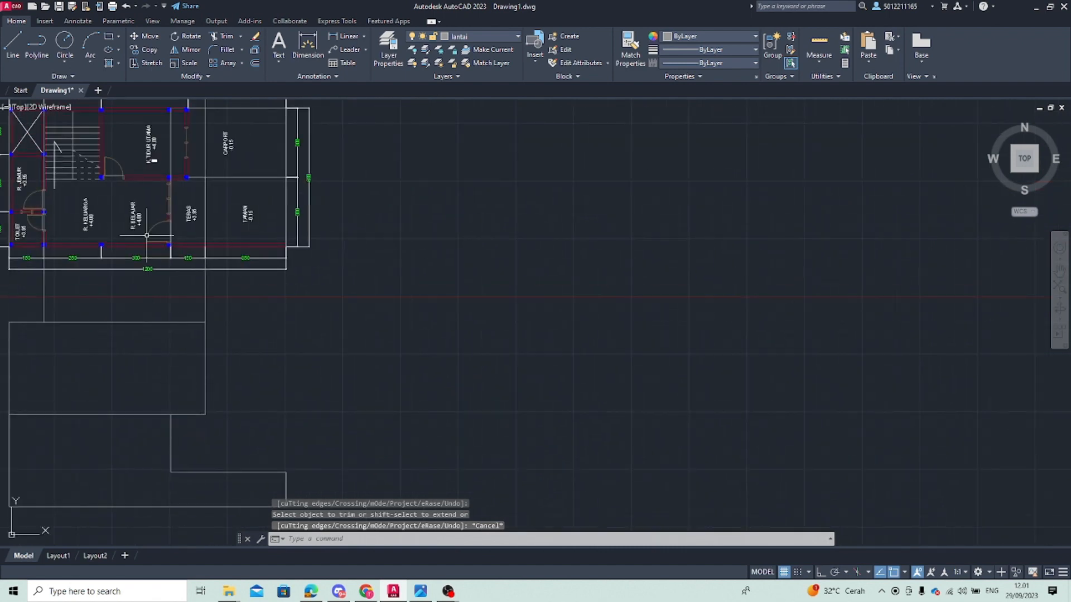
scroll(195, 330, down, 2)
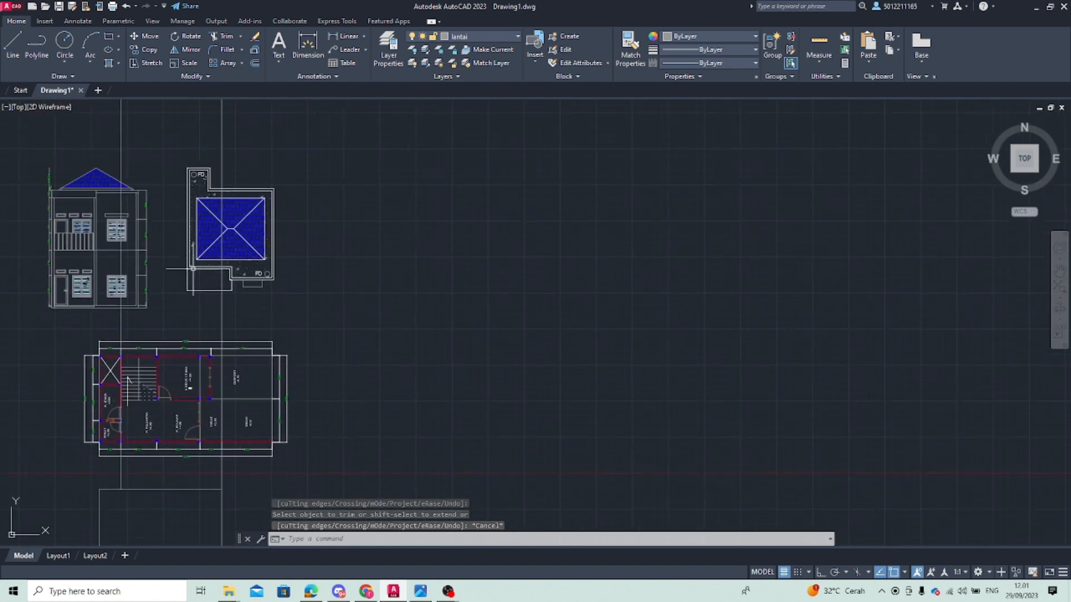
click(223, 308)
click(220, 308)
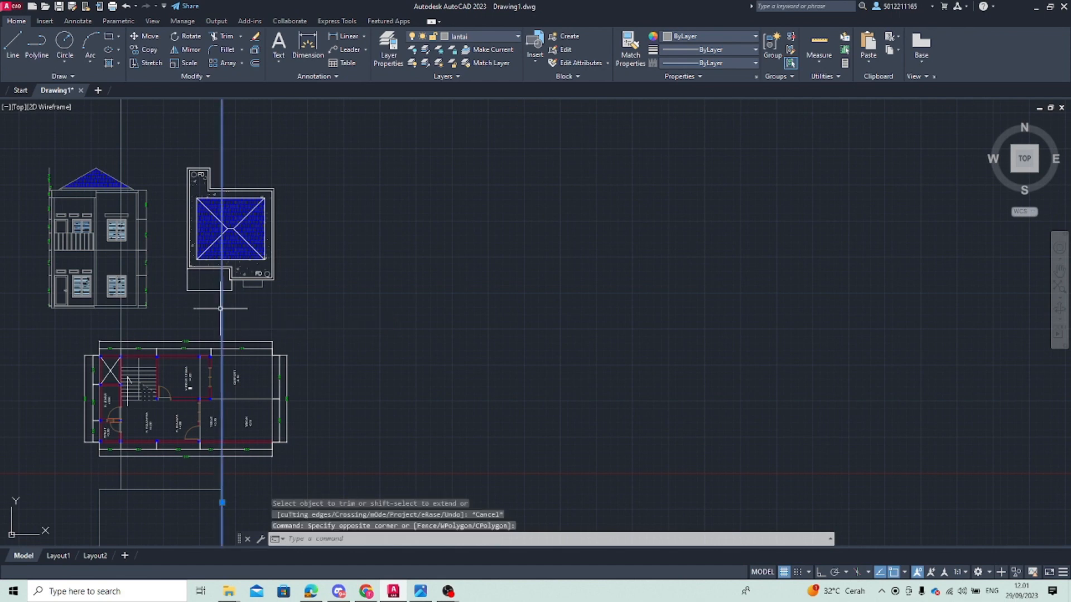
click(122, 322)
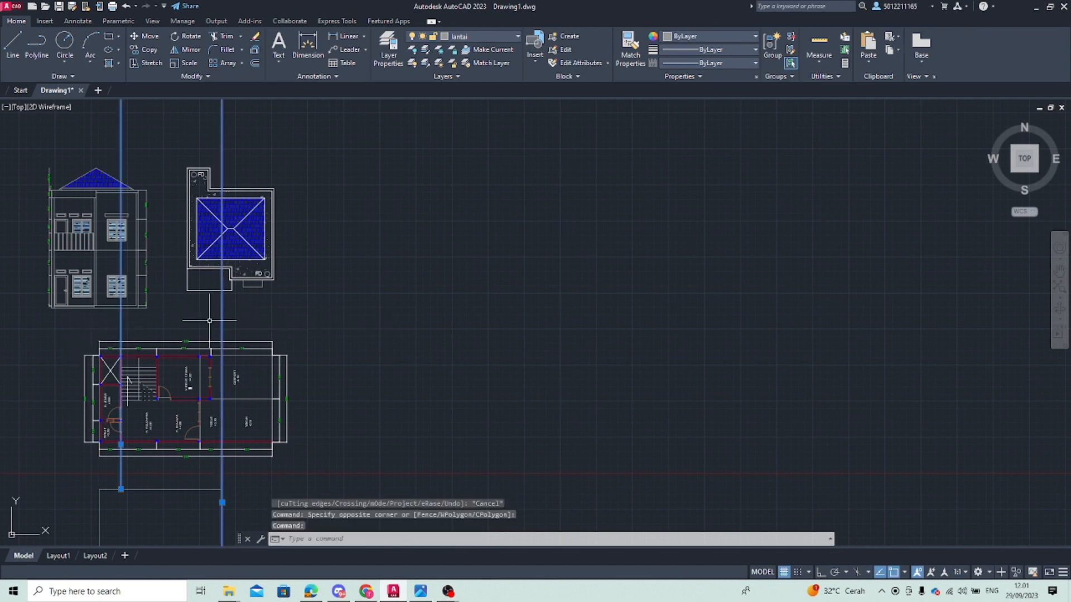
key(Delete)
mouse_move(208, 439)
middle_down()
mouse_move(247, 309)
mouse_move(269, 277)
middle_up()
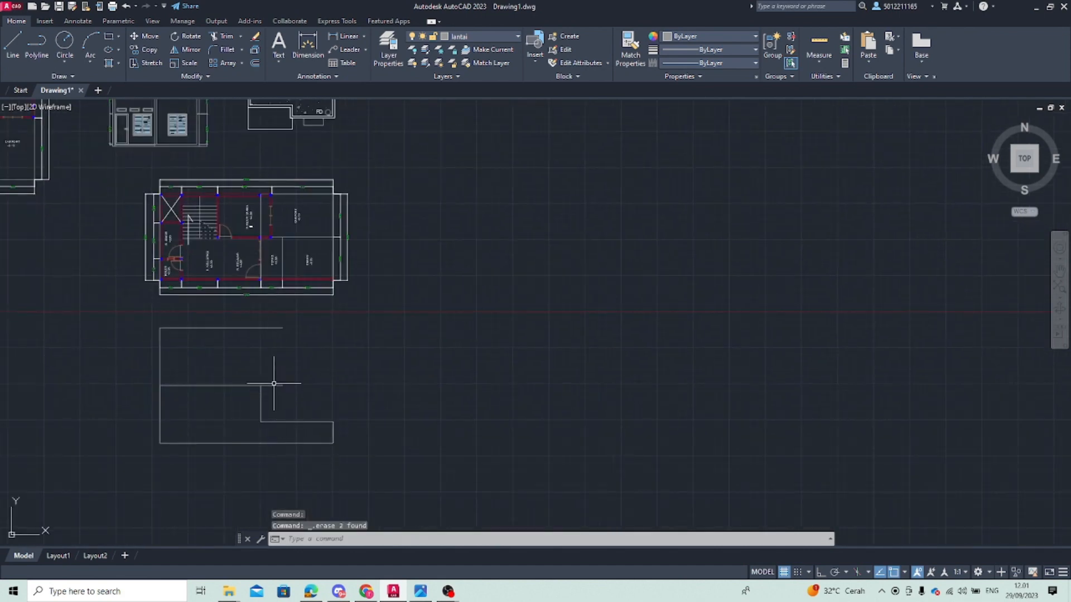
key(l)
key(Return)
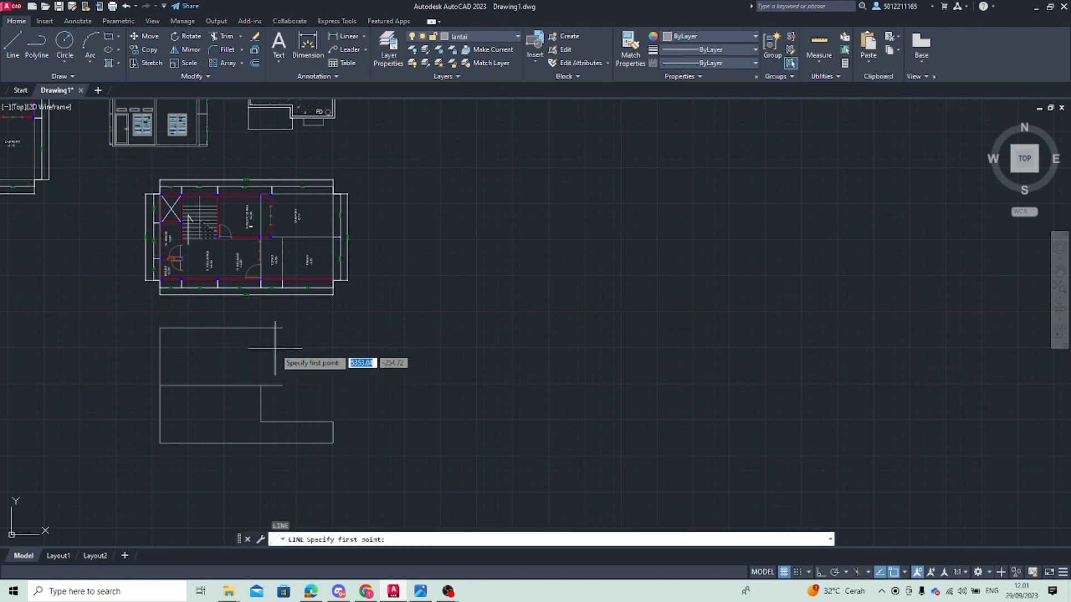
click(283, 328)
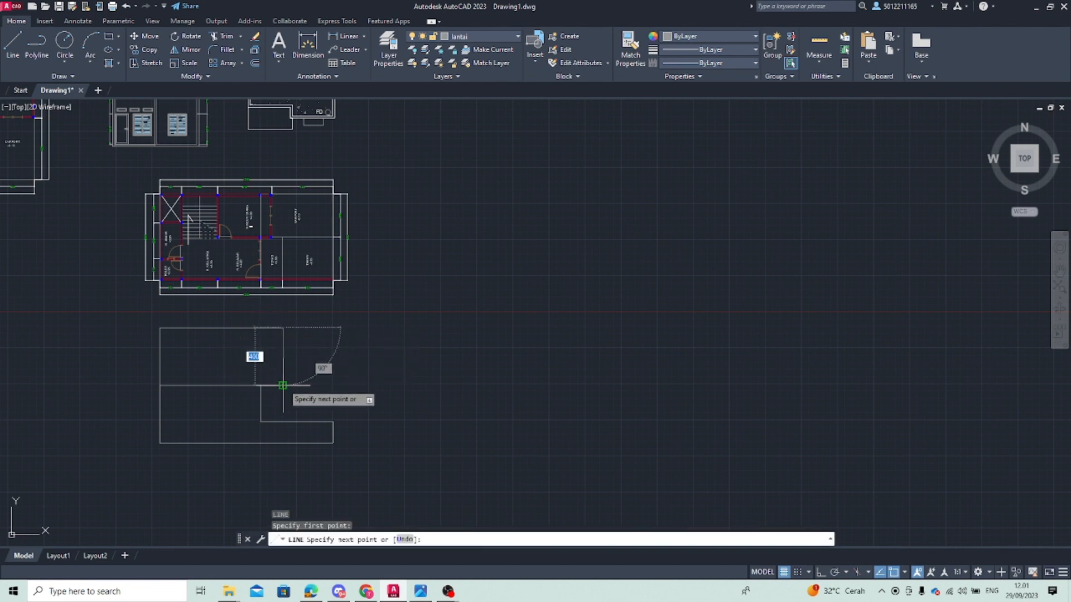
key(Escape)
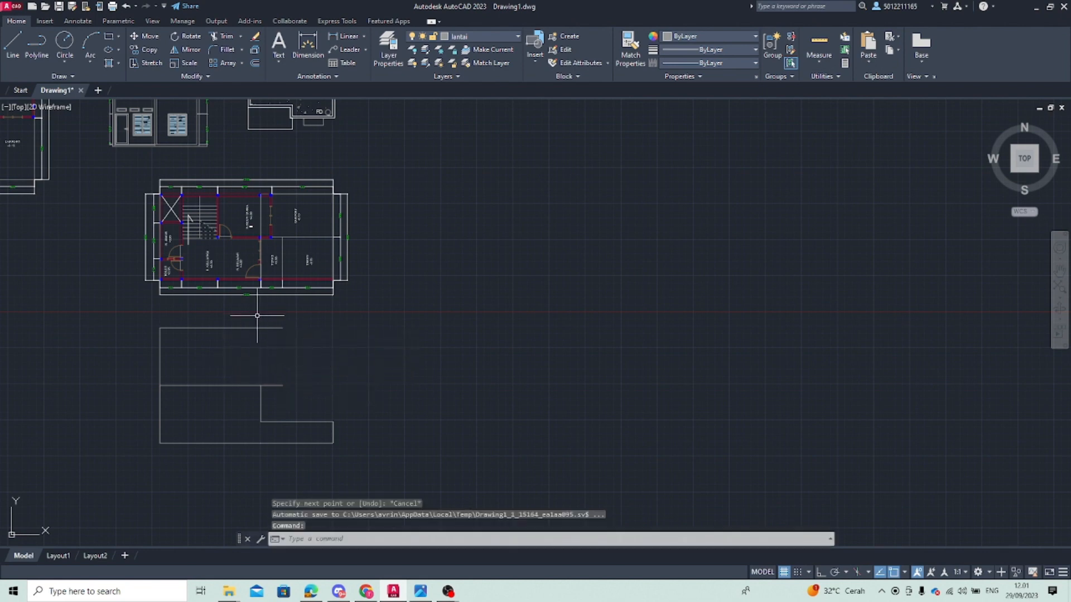
Draw a vertical line from the lower storey's inner upper corner up to the upper storey's top line
key(l)
key(Return)
click(261, 385)
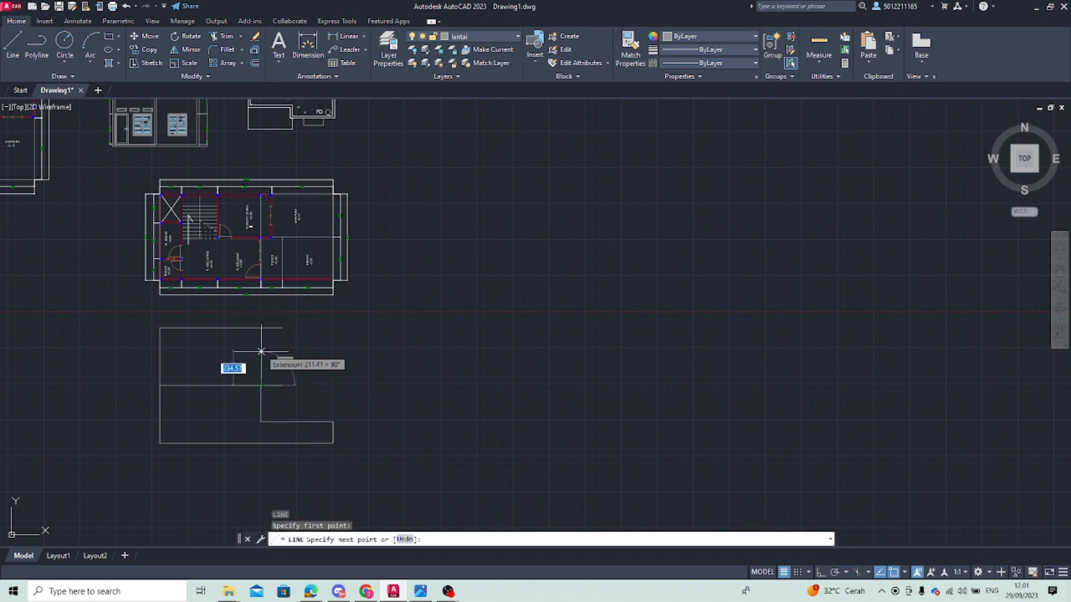
click(261, 328)
key(Escape)
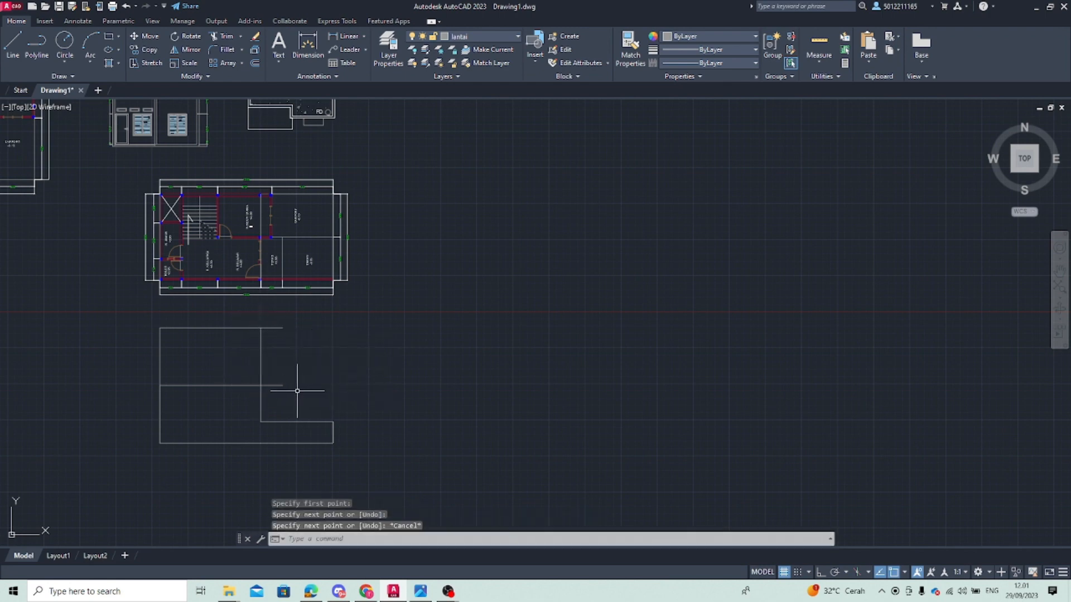
Draw a vertical line upward from the free end of the horizontal line between the two storeys
scroll(297, 390, down, 5)
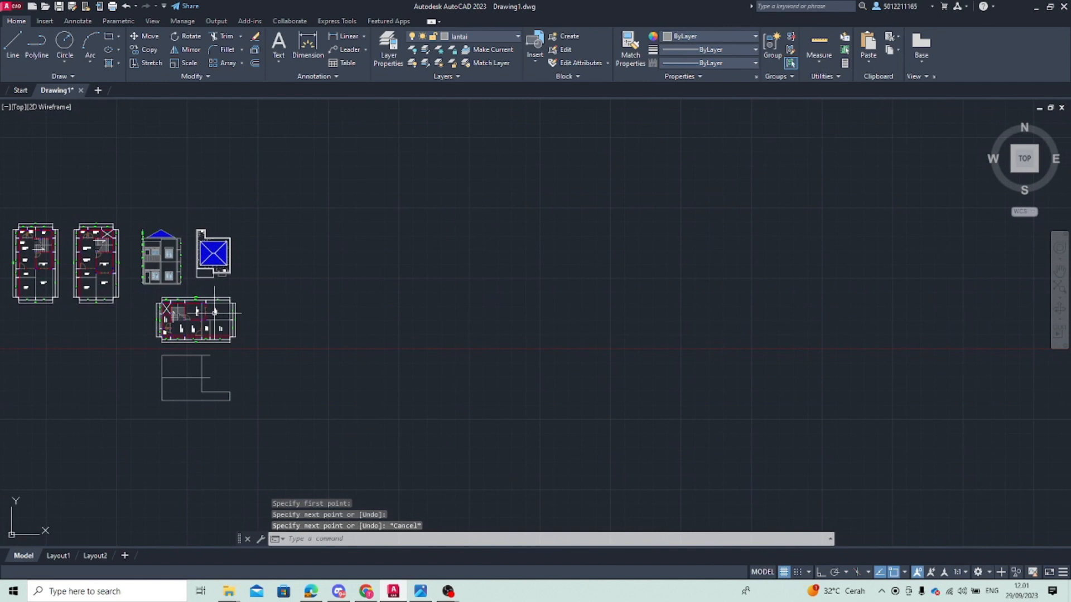
scroll(215, 312, up, 3)
scroll(237, 319, up, 2)
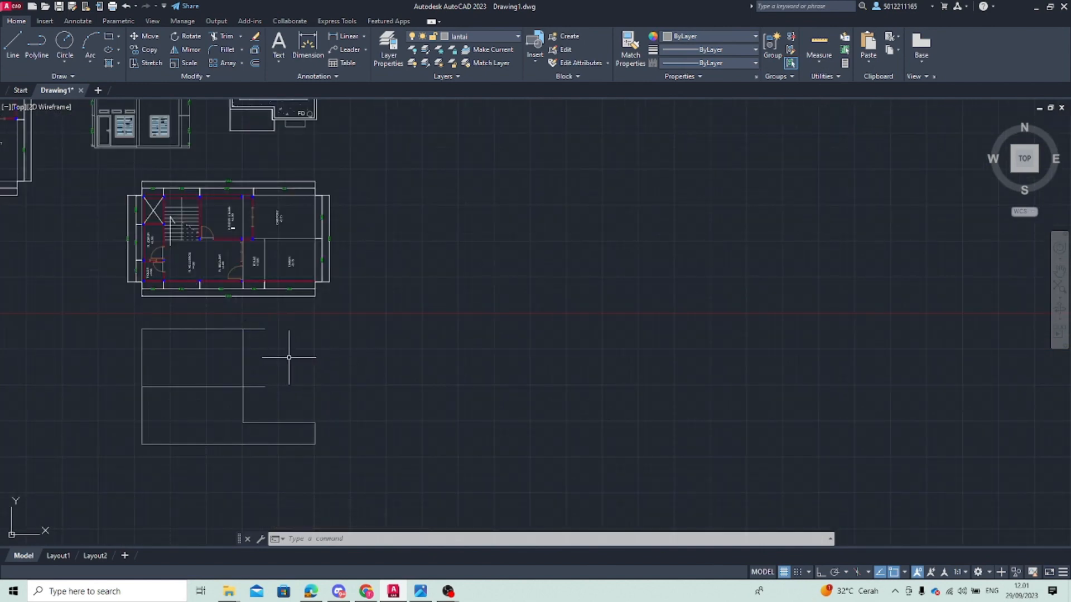
text(l)
key(Return)
click(265, 386)
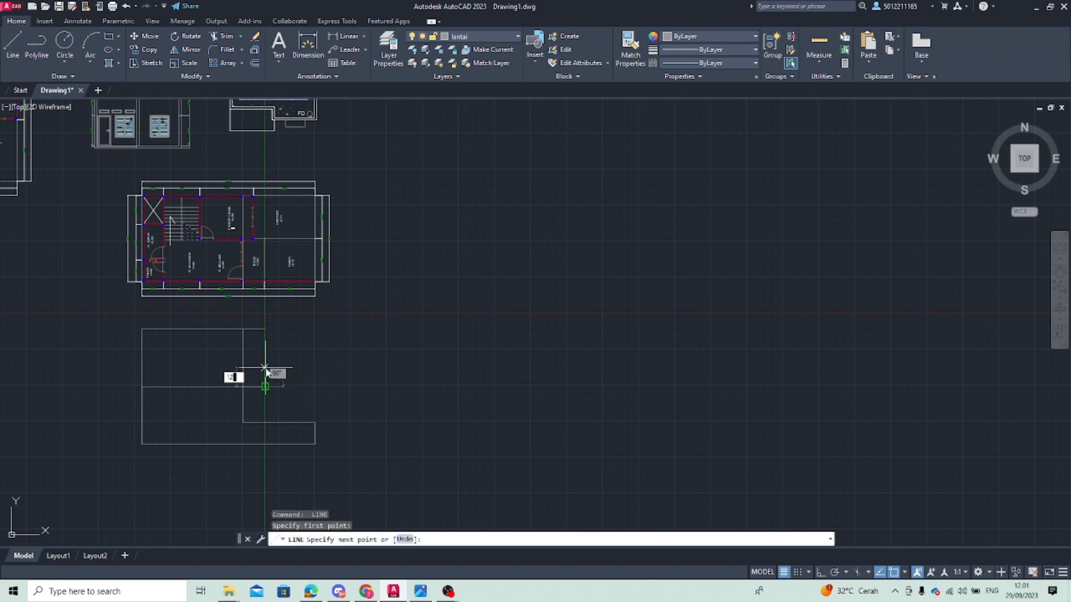
Draw a 120-unit line up from the outer end of the middle line and close it horizontally back to the vertical wall line
text(120)
key(Return)
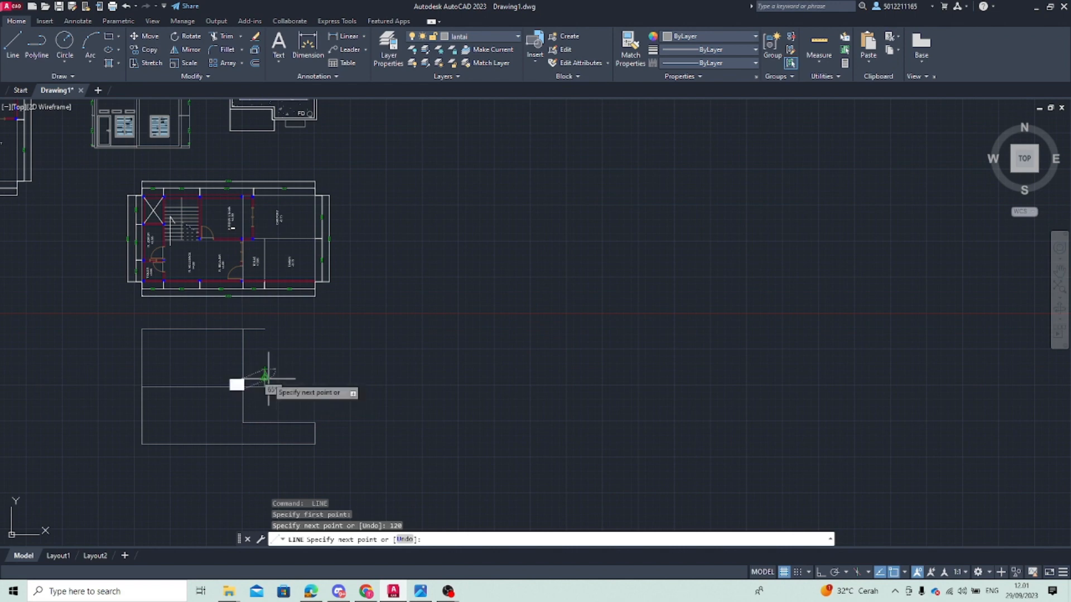
click(243, 369)
key(Escape)
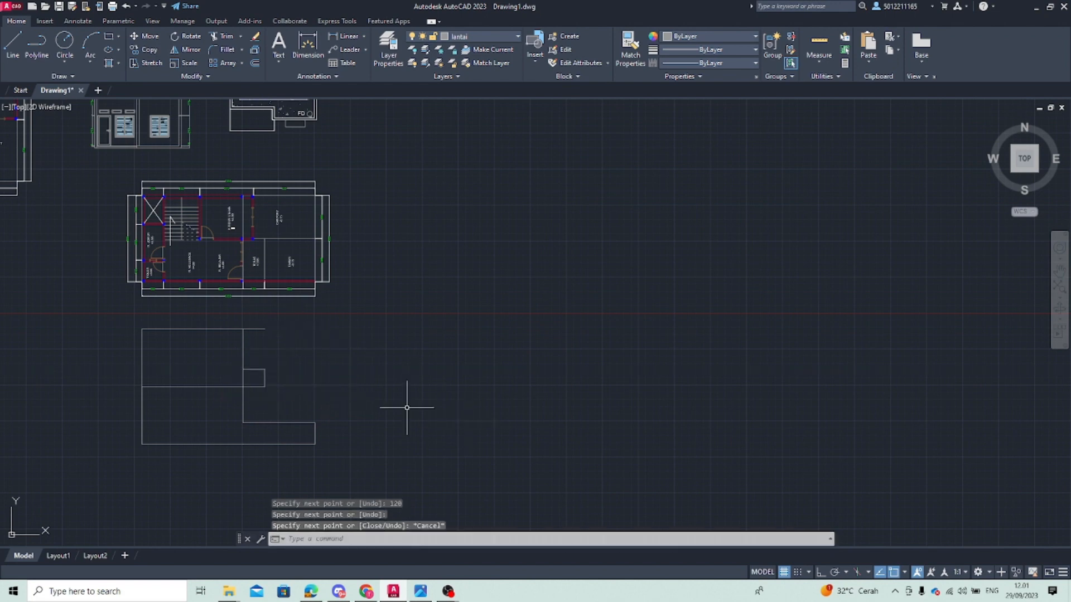
Draw a 50-unit line straight down from the outer end of the outline's upper horizontal edge
scroll(331, 423, down, 2)
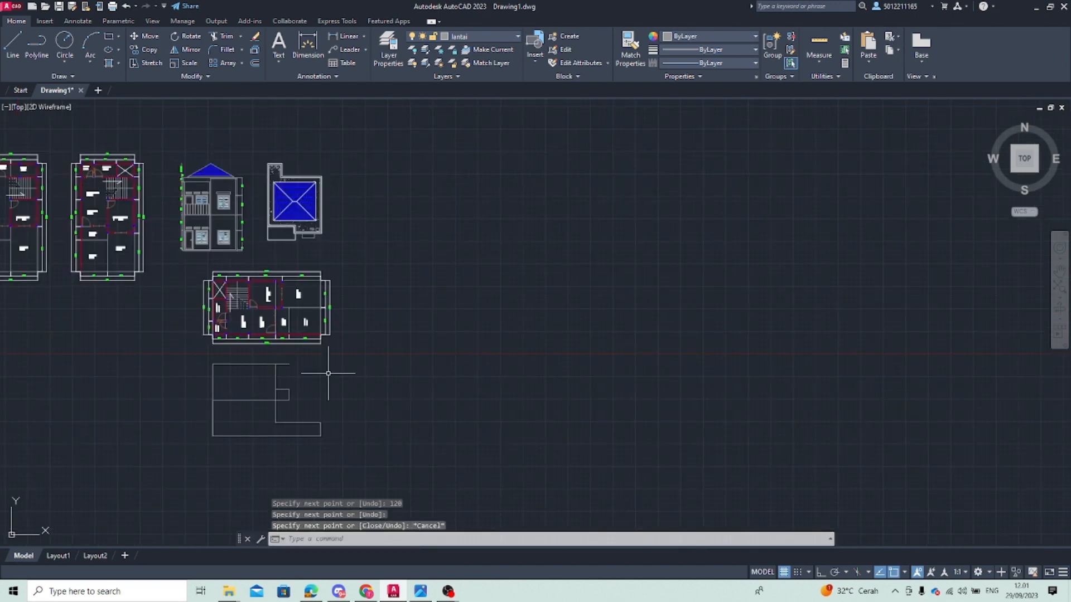
middle_drag(282, 407, 259, 389)
scroll(259, 389, up, 2)
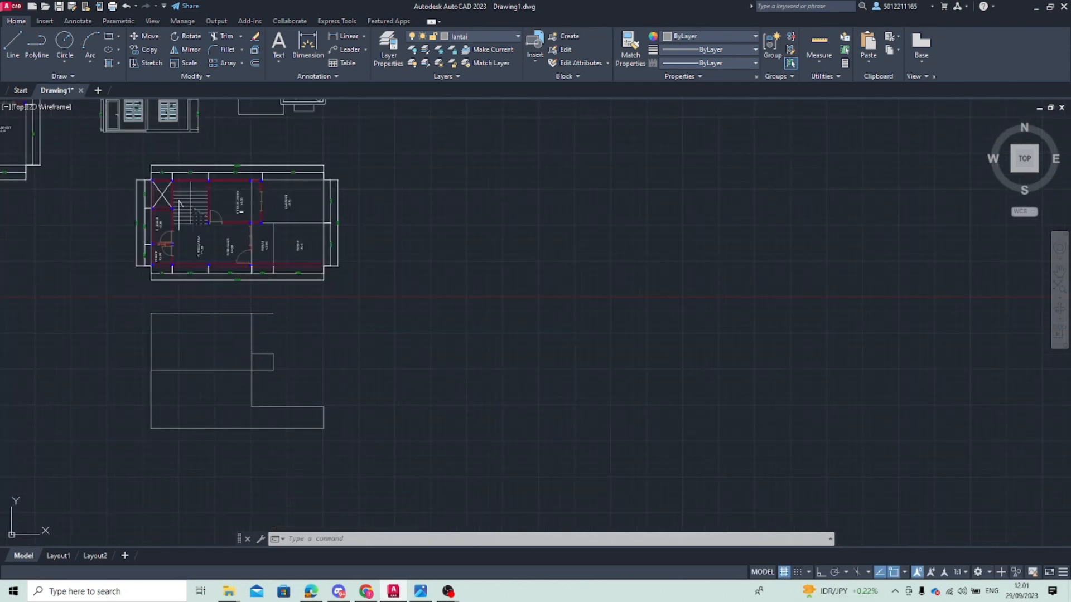
key(l)
key(Return)
click(273, 314)
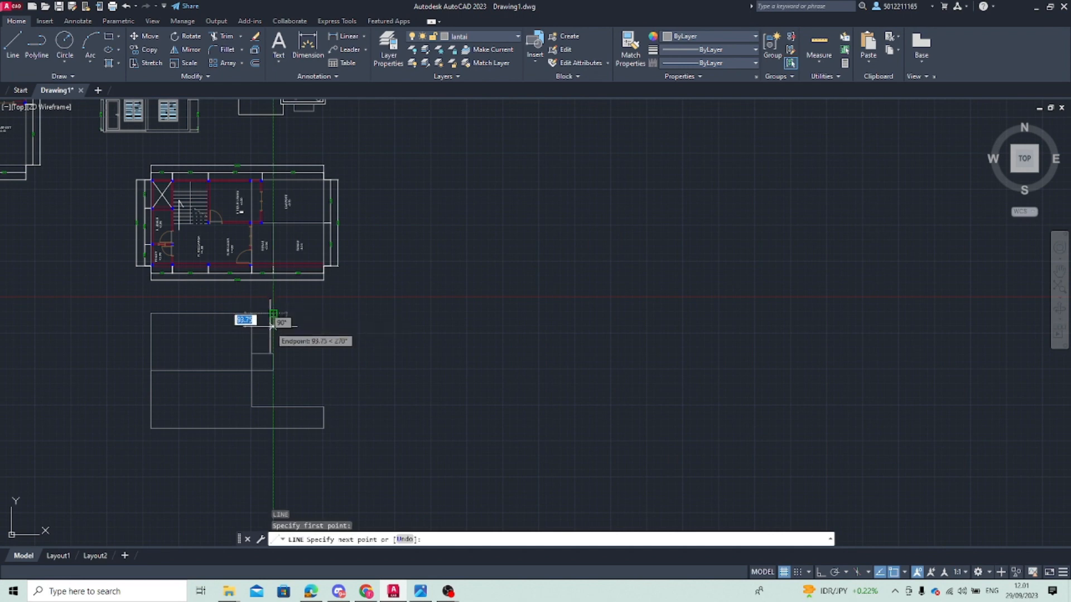
text(50)
key(Return)
scroll(252, 314, up, 3)
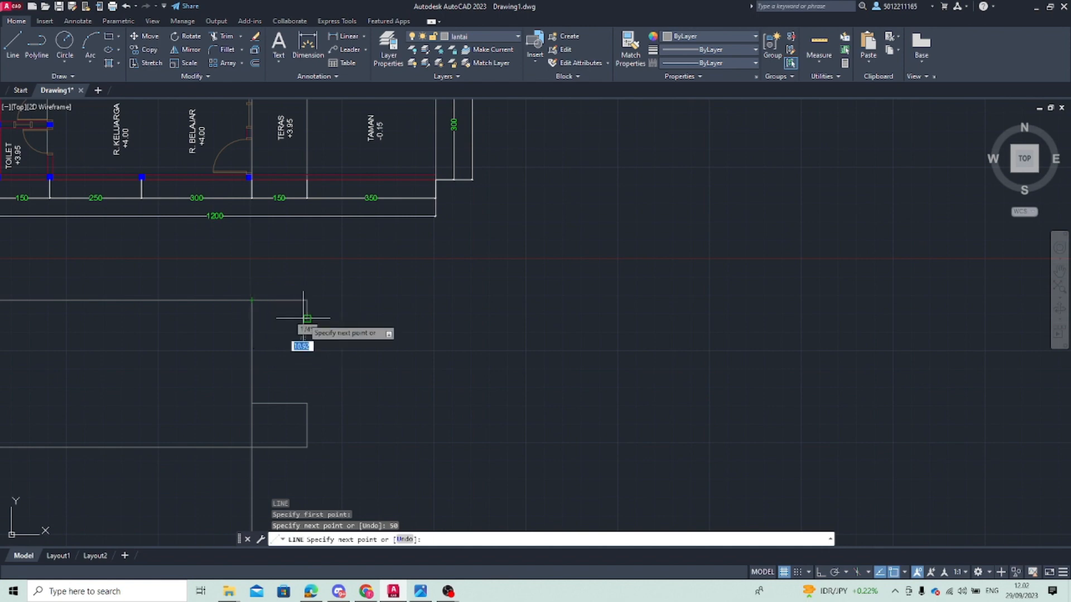
Try to close the upper projection with a line from the 50-unit segment to the vertical wall line, and erase that line
click(252, 316)
key(Escape)
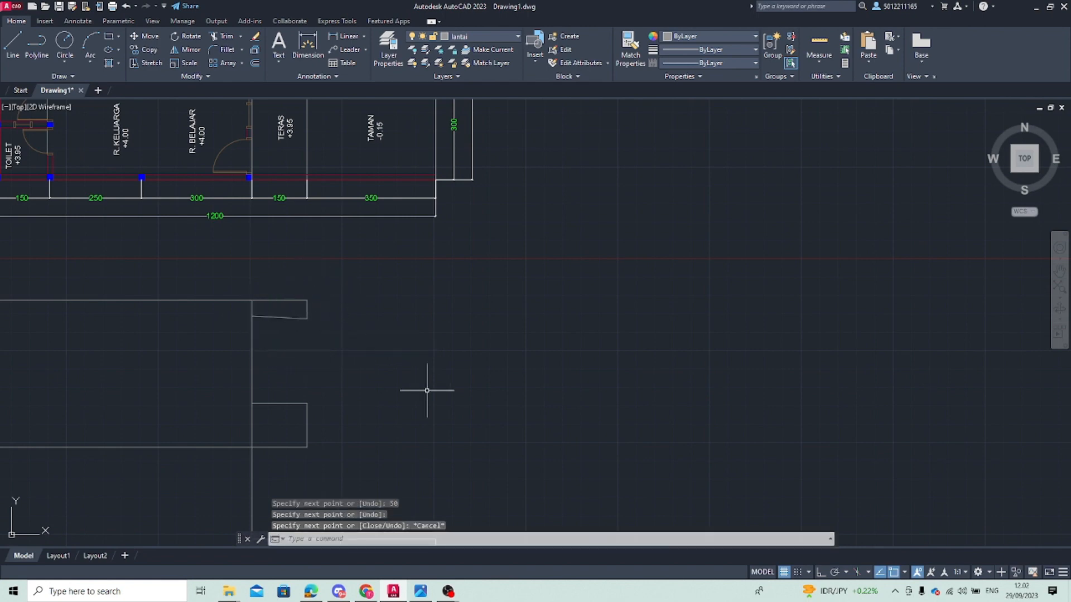
click(268, 316)
key(Delete)
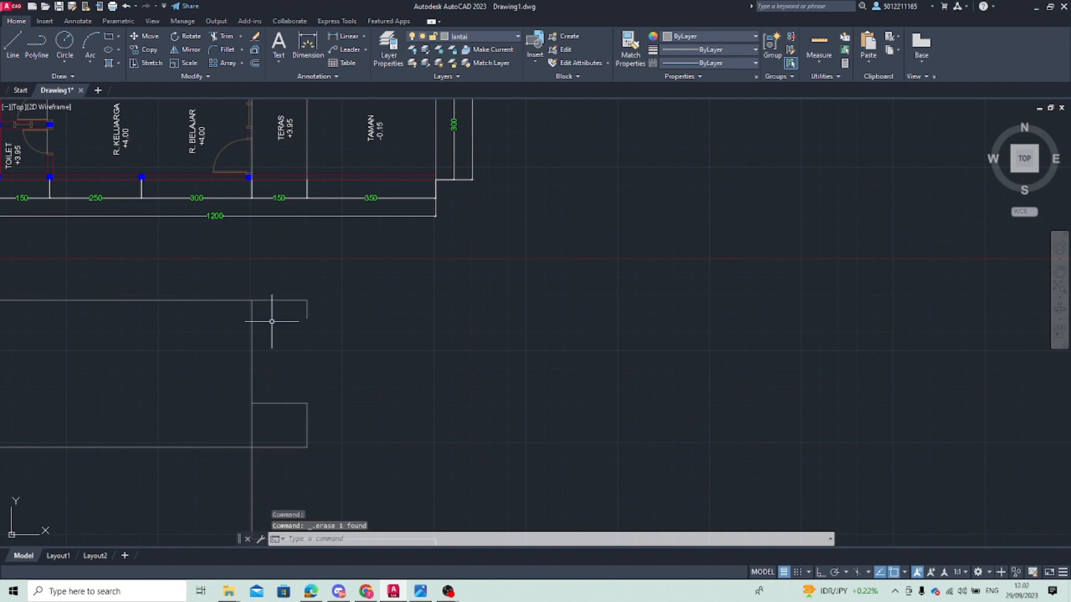
Draw a horizontal 150-unit line from the lower end of the 50-unit segment back to the vertical wall line
text(l)
key(Return)
click(307, 318)
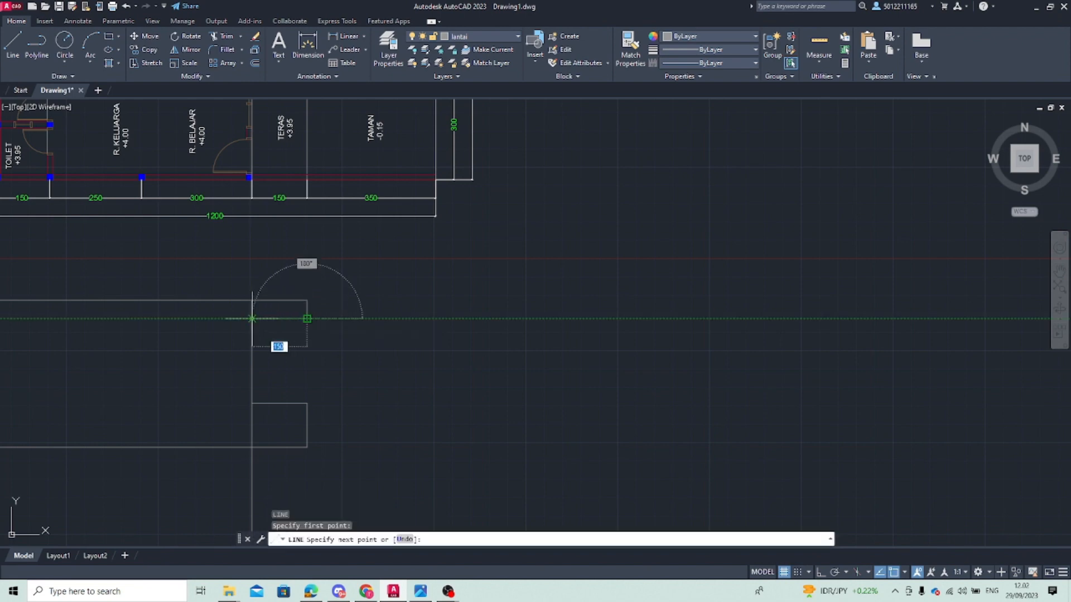
key(Escape)
Erase the rotated reference floor plan above the new section outline
scroll(327, 308, down, 4)
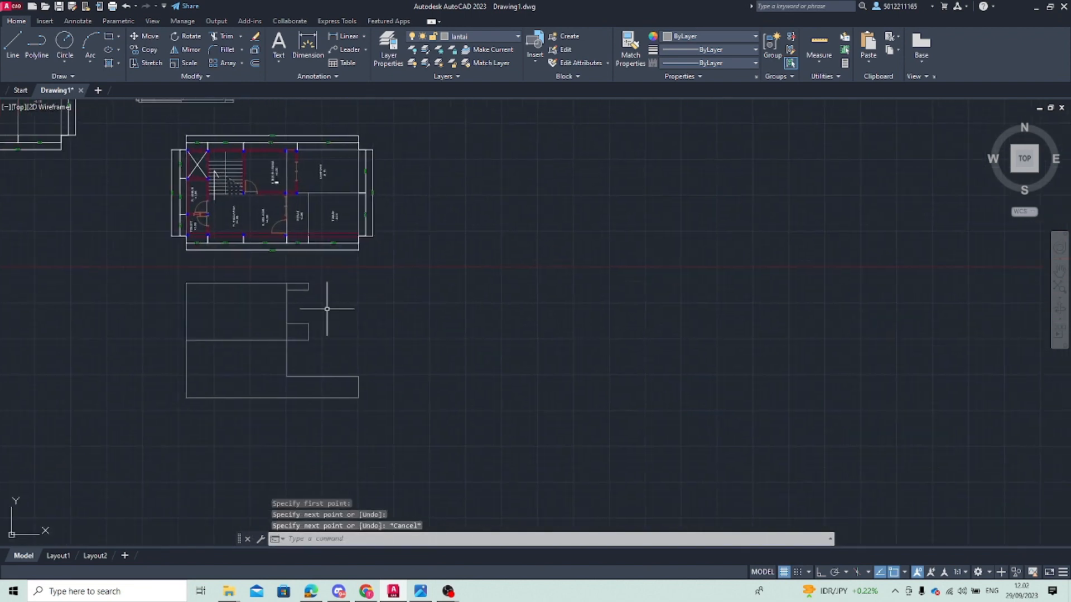
middle_drag(307, 370, 213, 333)
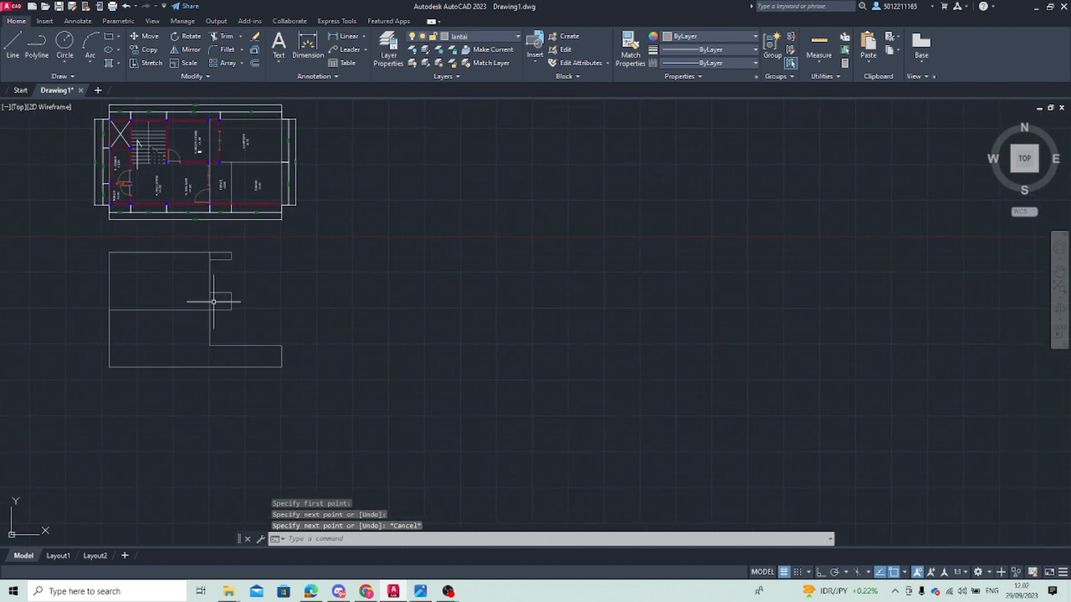
scroll(337, 342, down, 2)
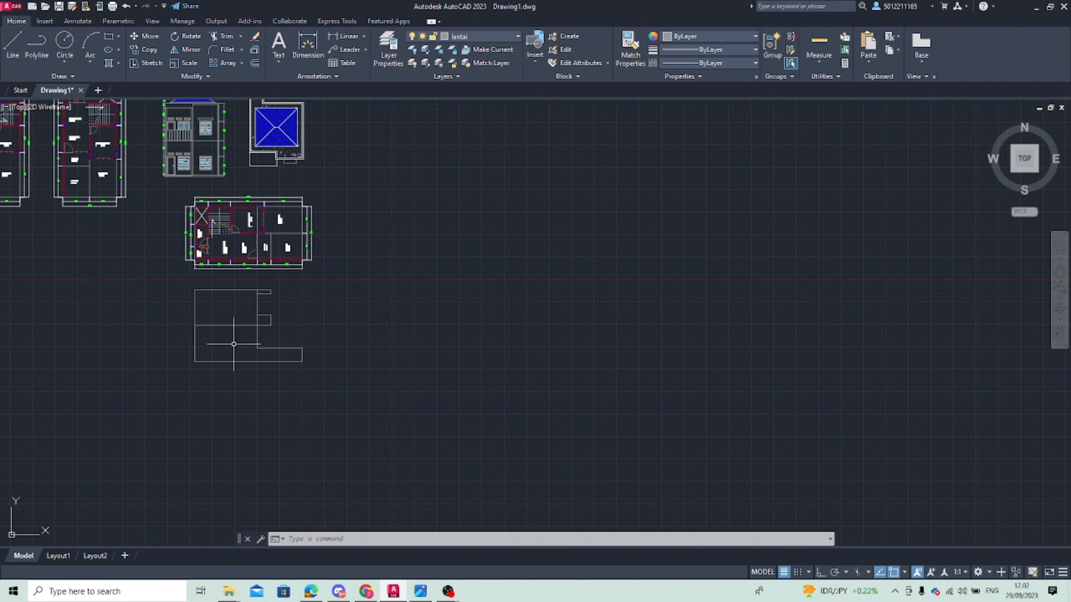
right_click(233, 340)
key(Escape)
key(Escape)
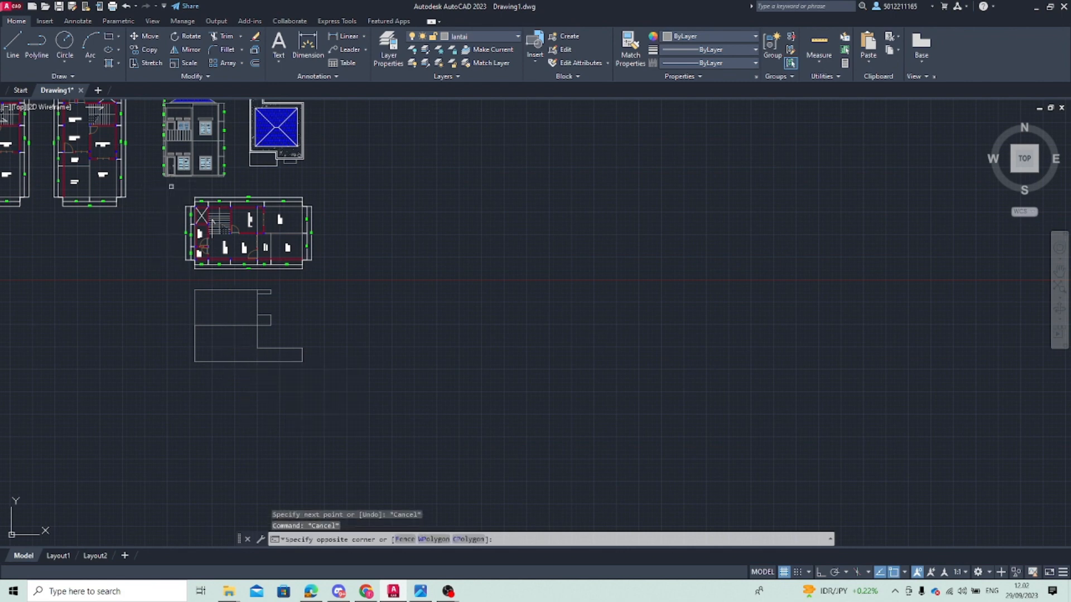
click(361, 275)
key(Delete)
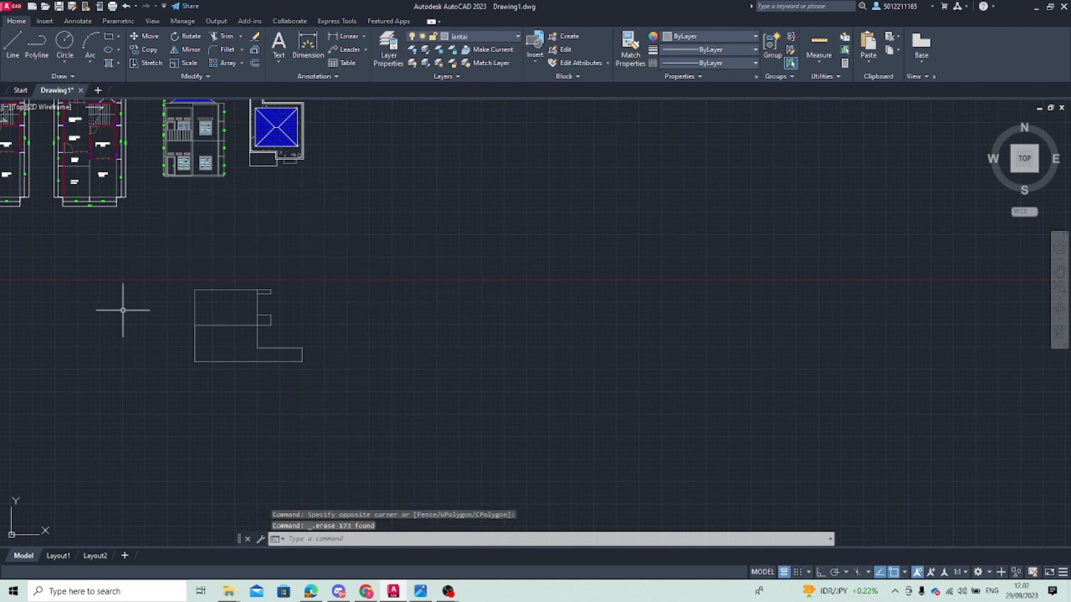
Dimension the lower storey height along the outline's left edge, placing the dimension line 50 units out
click(321, 46)
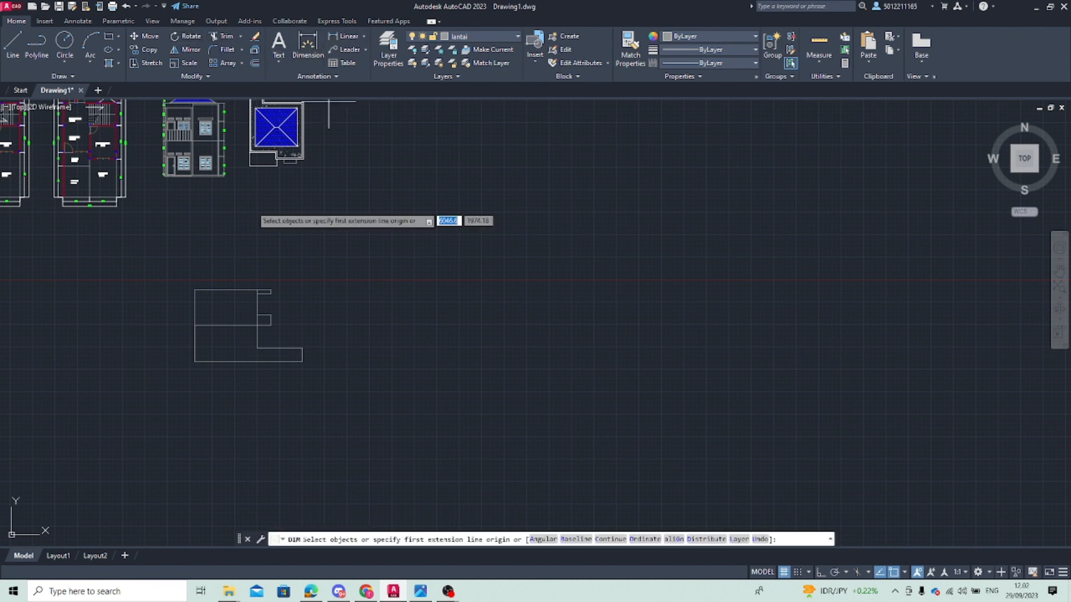
scroll(195, 375, up, 2)
click(191, 351)
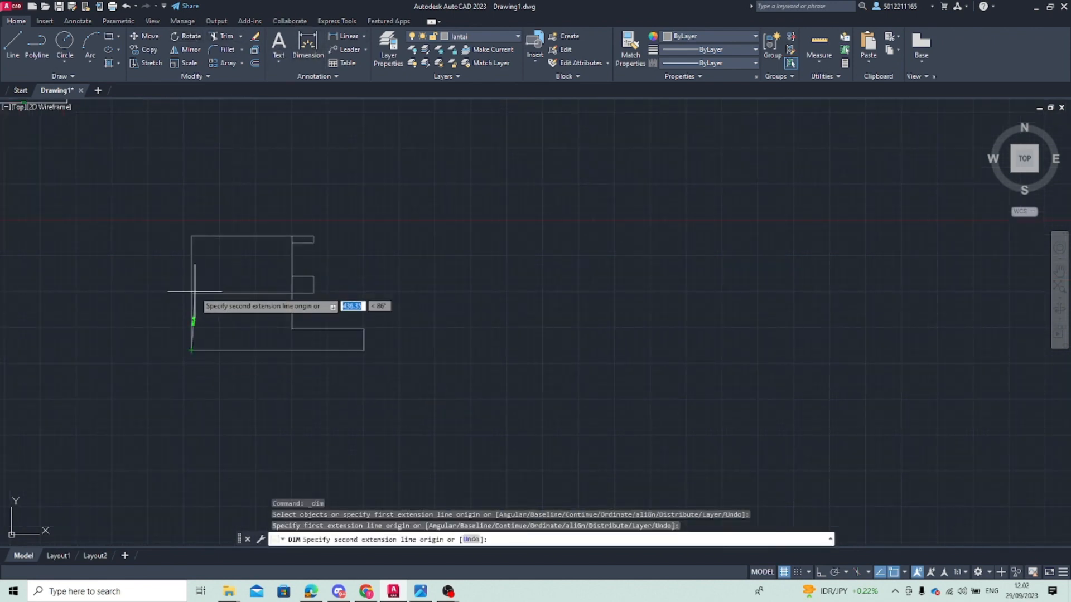
click(191, 237)
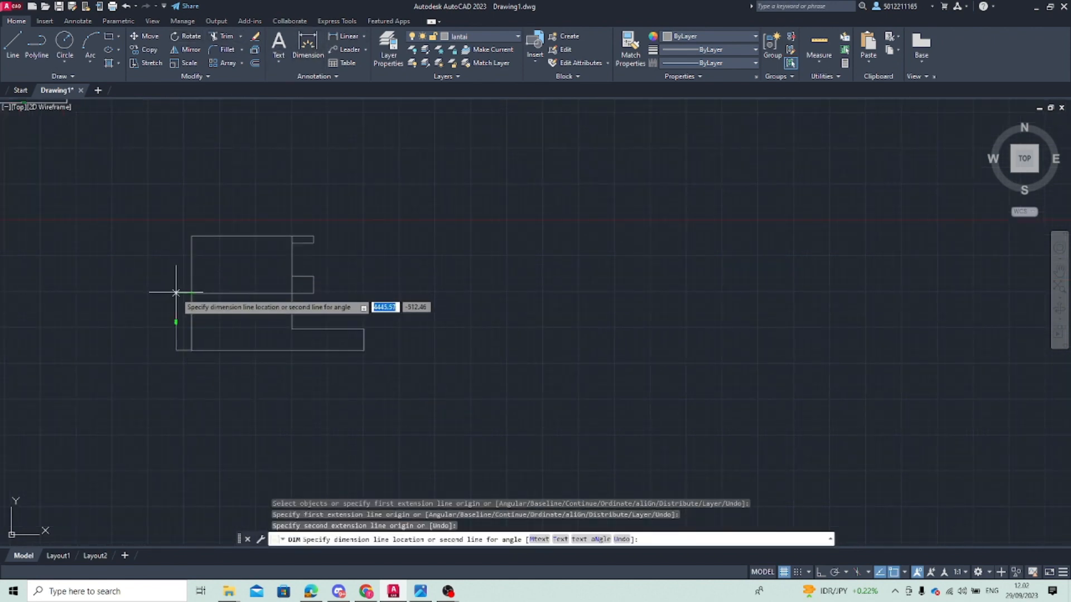
text(50)
key(Return)
Continue the left dimension chain with DIMCONTINUE up to the outline's upper-left corner
scroll(178, 295, up, 2)
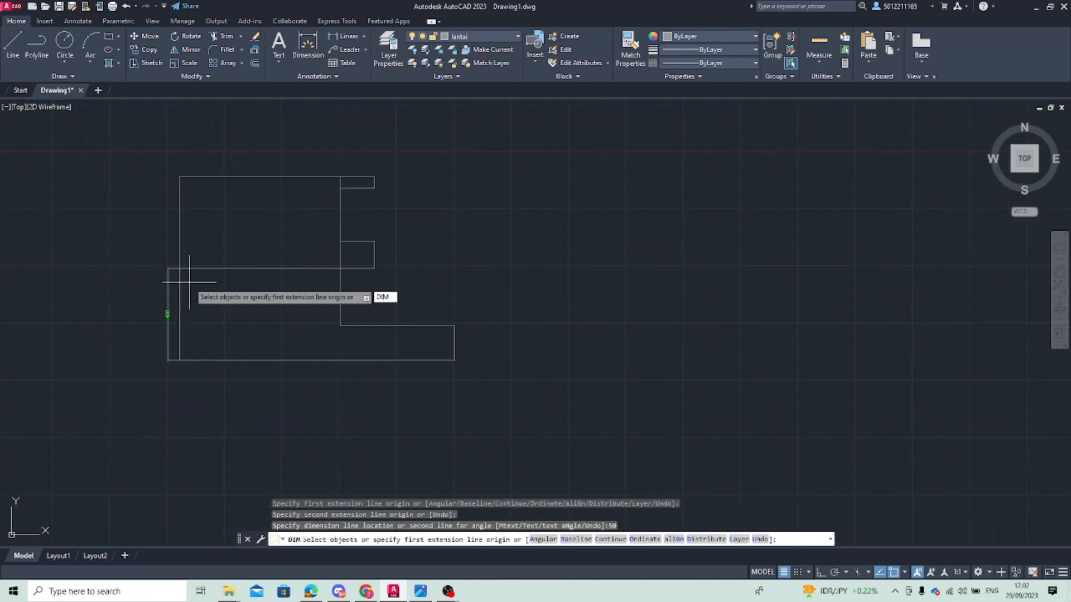
text(DIMC)
key(Return)
text(DIM)
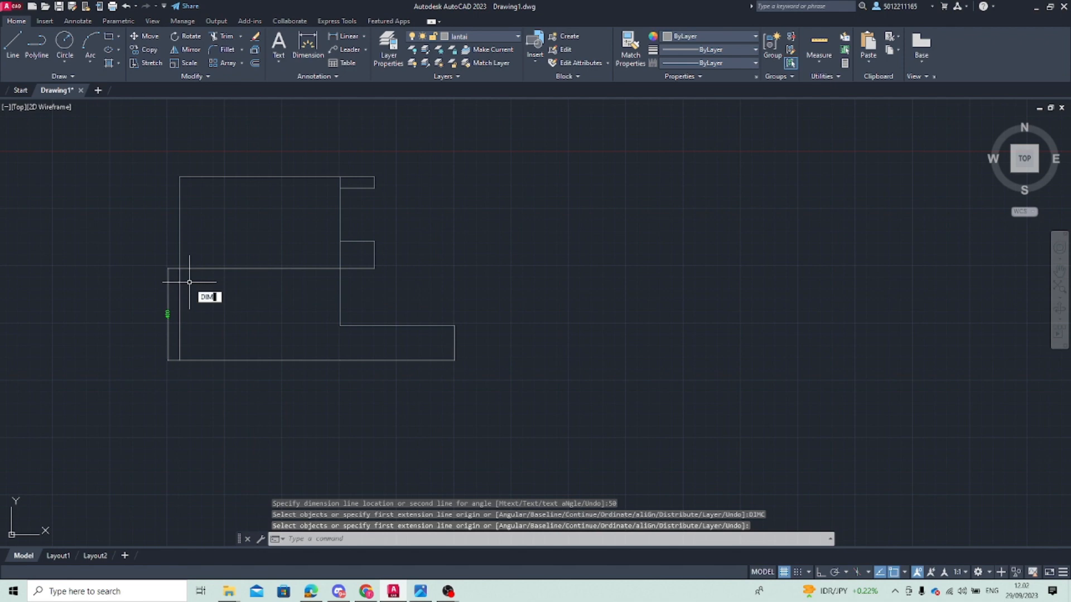
text(CO)
key(Return)
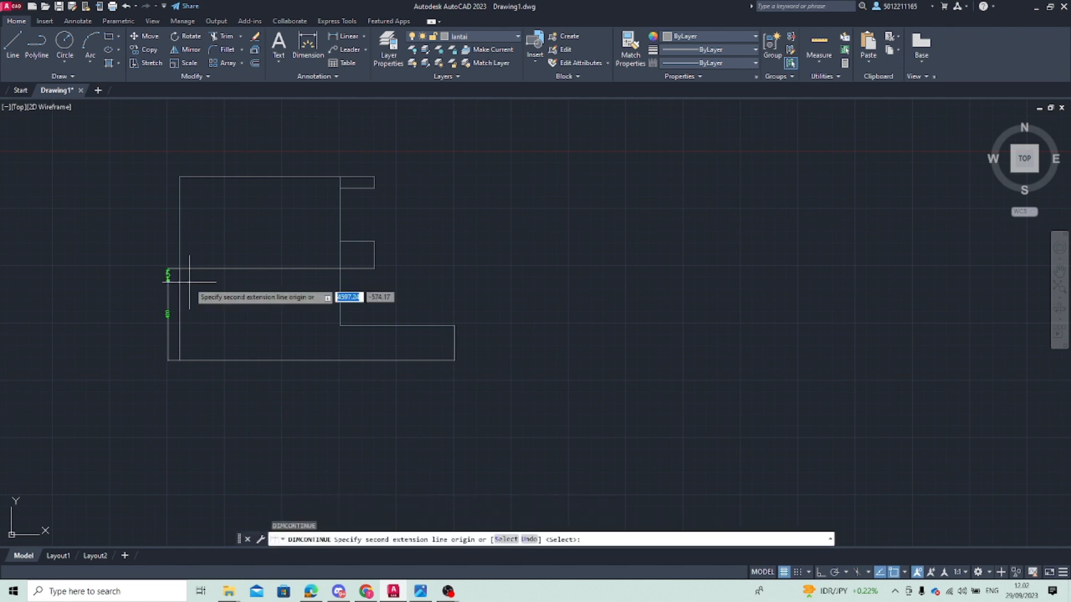
click(180, 177)
key(Escape)
Dimension the full height of the outline's left edge, placing the dimension line 100 units out
text(DIM)
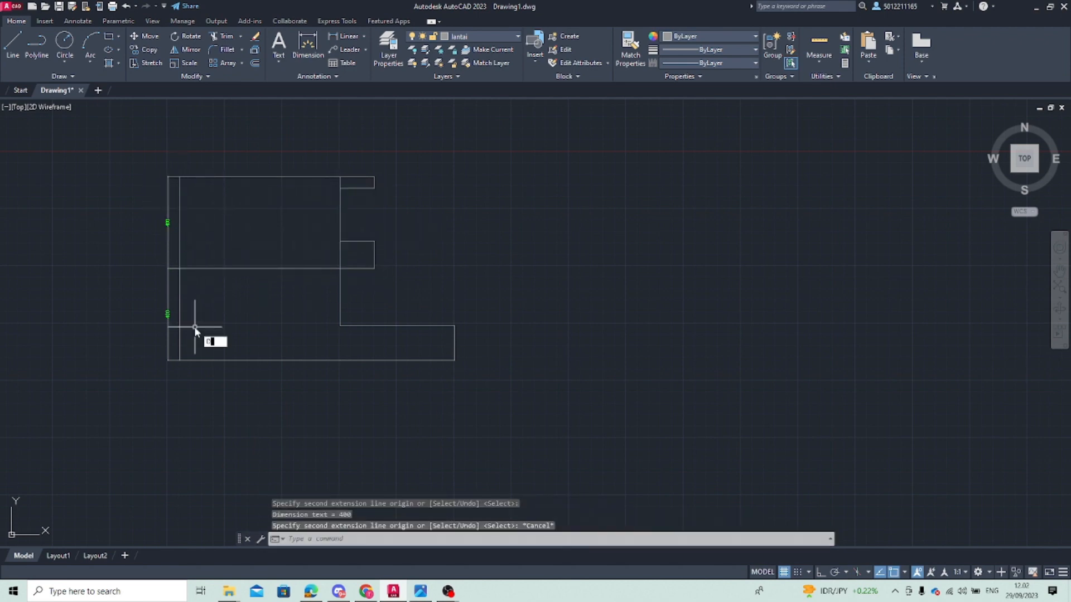
key(Return)
click(179, 360)
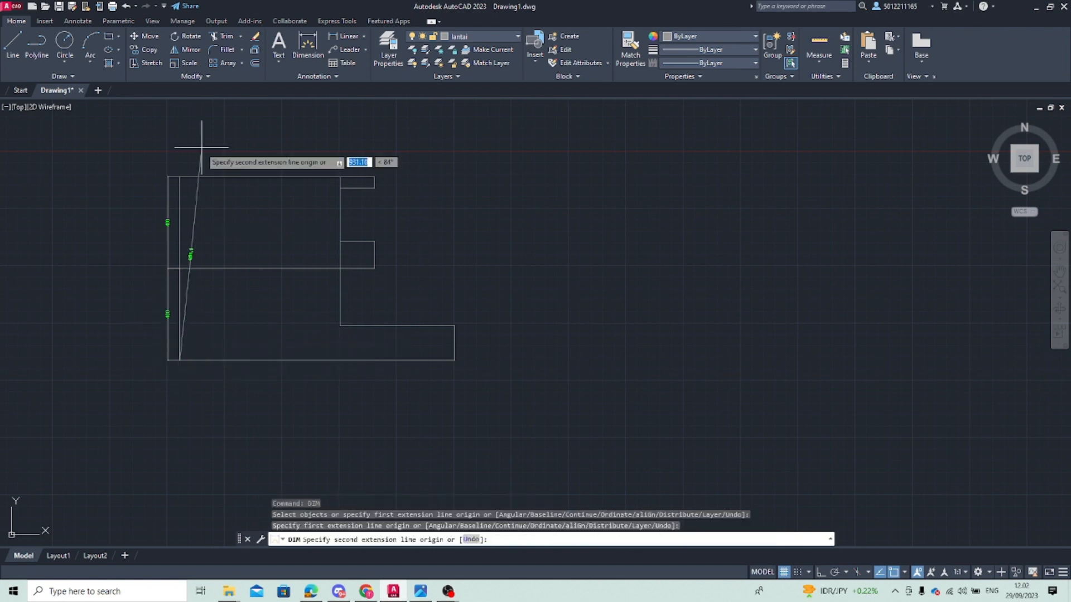
click(179, 177)
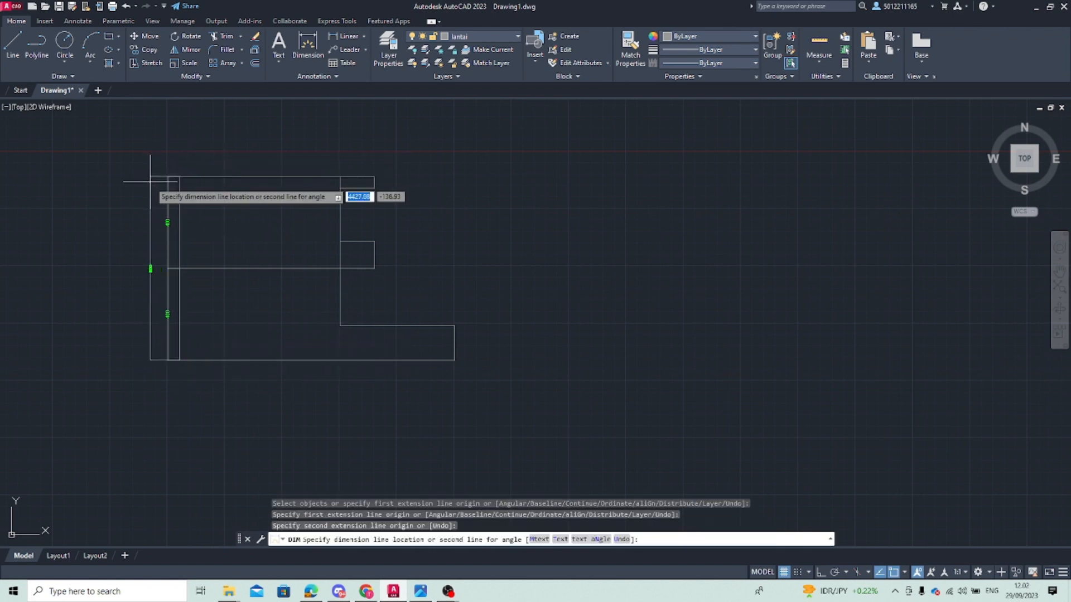
text(100)
key(Return)
key(Return)
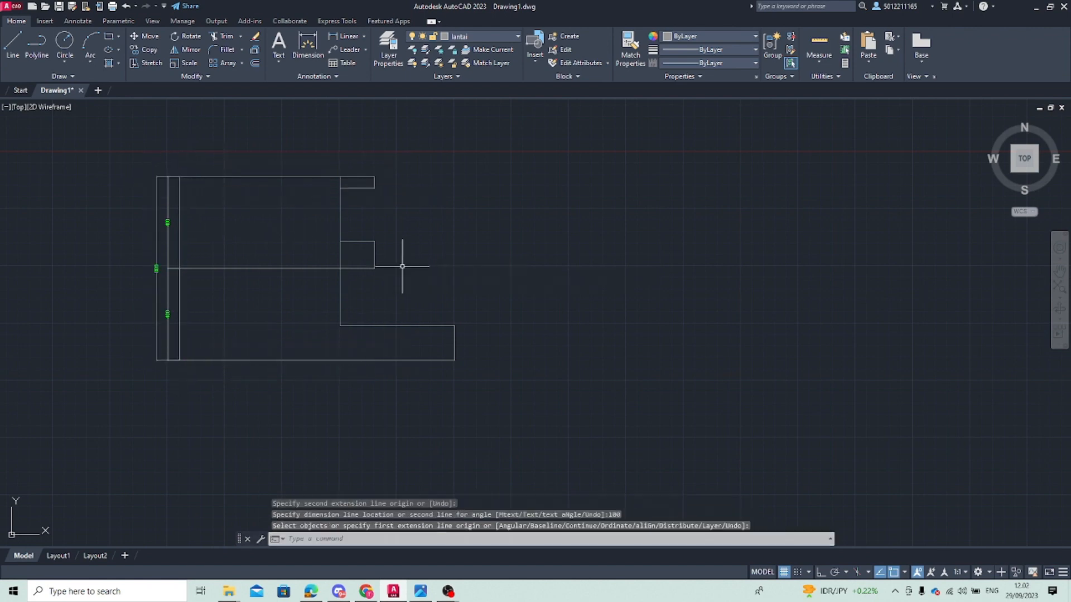
Dimension the short vertical right end of the lower block, placing the dimension line 50 units out
scroll(429, 345, up, 2)
middle_drag(428, 345, 244, 342)
scroll(491, 371, down, 2)
middle_drag(490, 371, 549, 335)
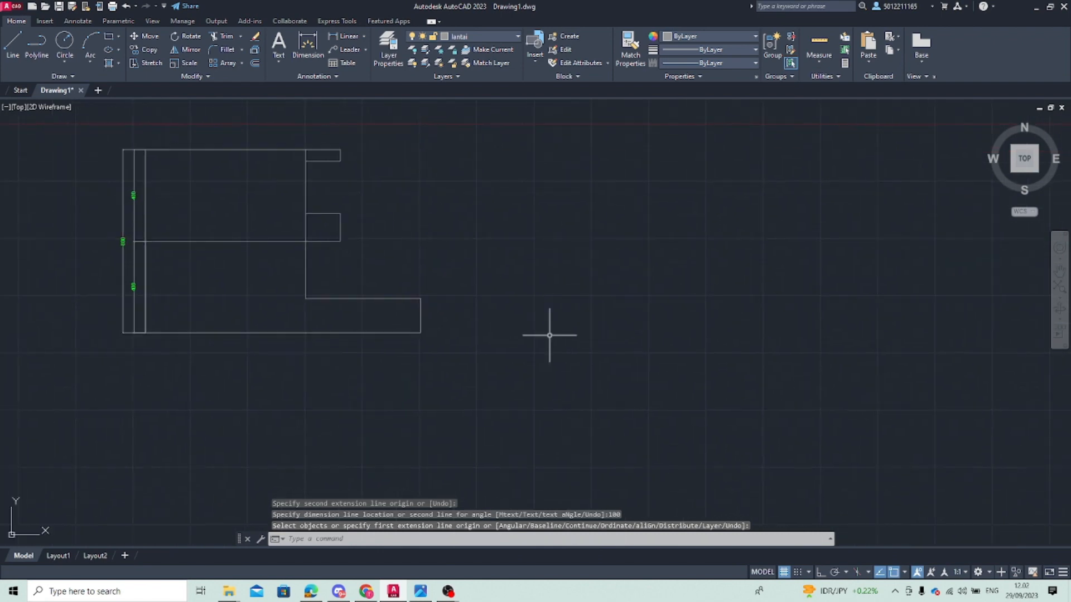
text(DIM)
key(Return)
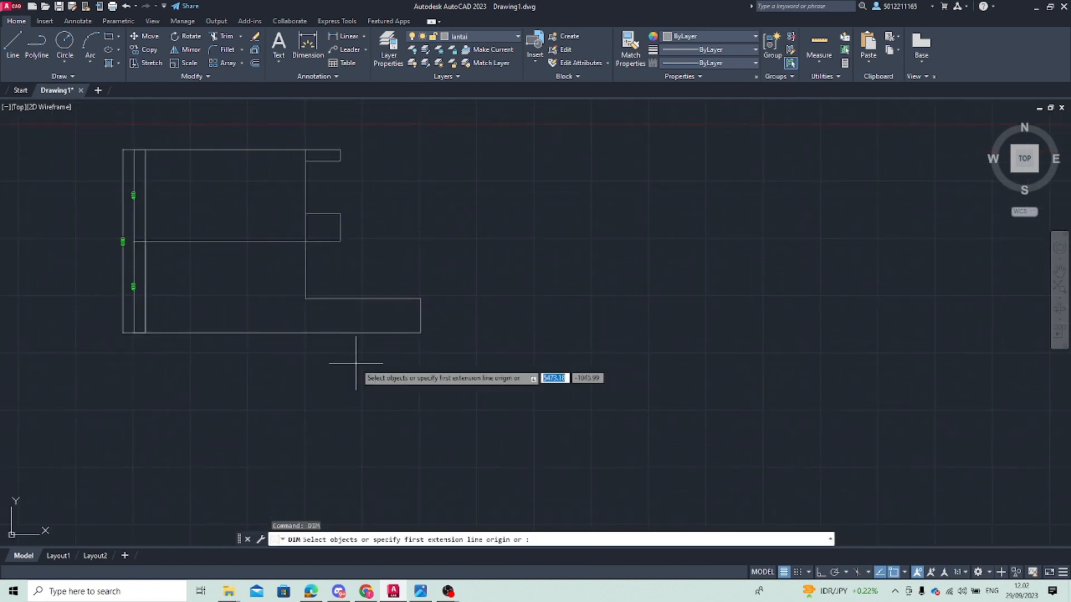
click(420, 333)
click(421, 298)
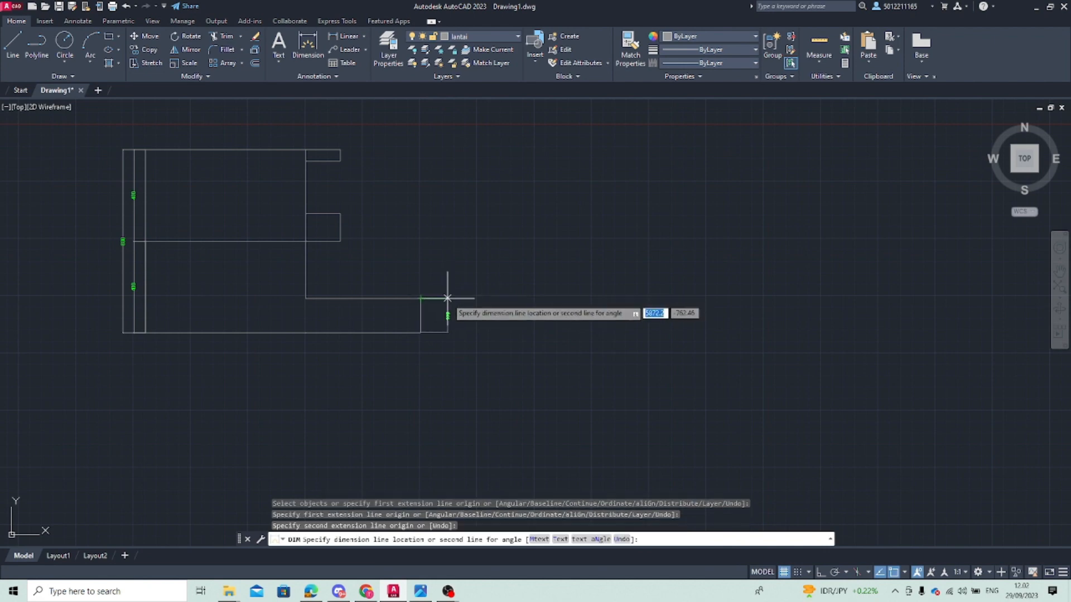
key(Return)
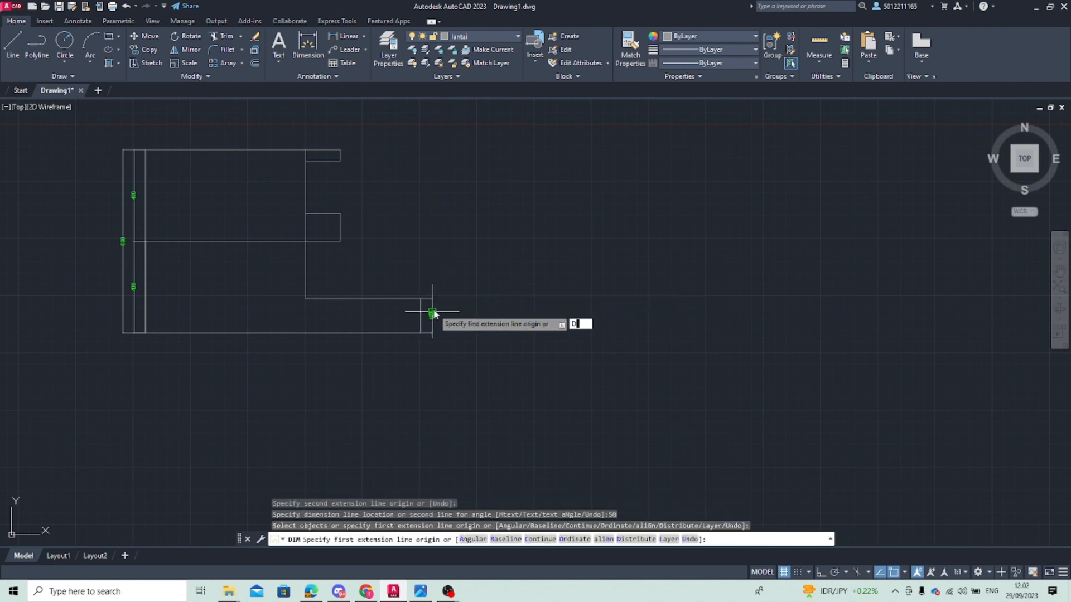
key(Return)
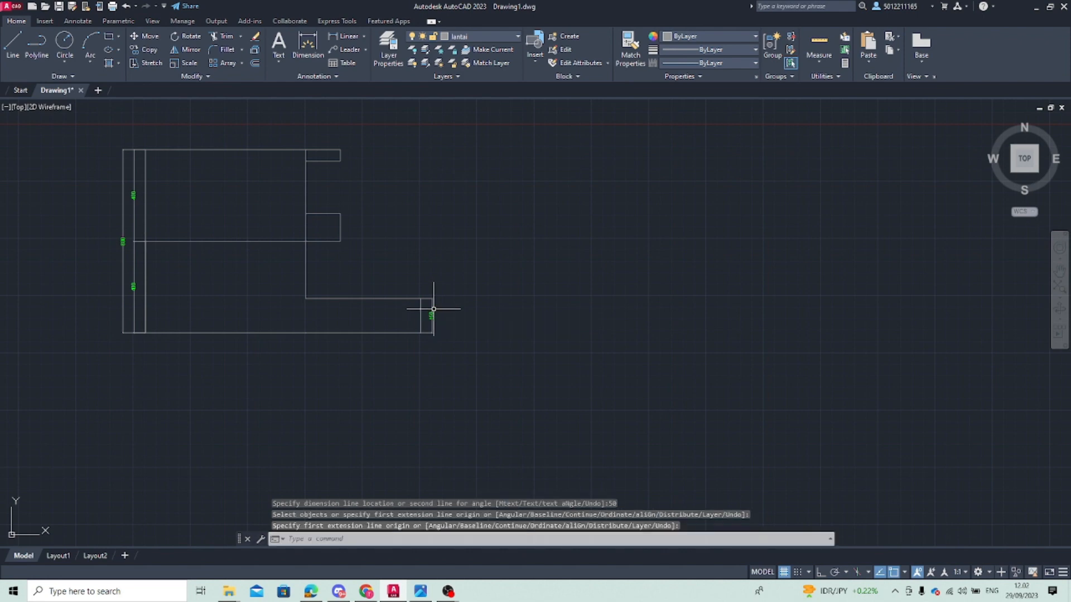
Continue the right dimension chain with DIMCONTINUE through the corners of both small projections up to the outline's upper edge
text(DIMC)
key(Return)
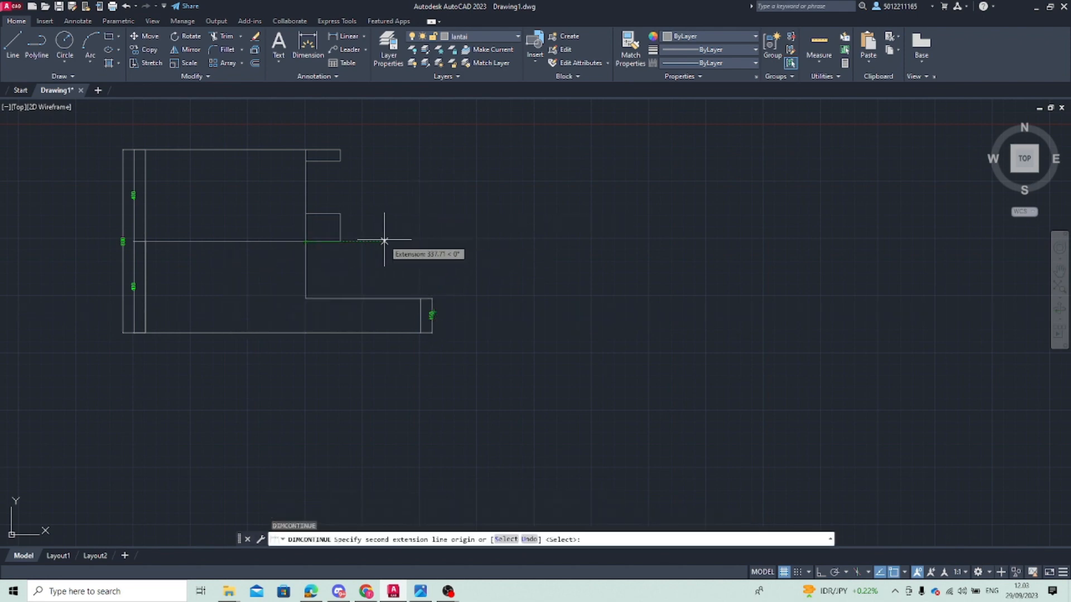
scroll(415, 241, up, 2)
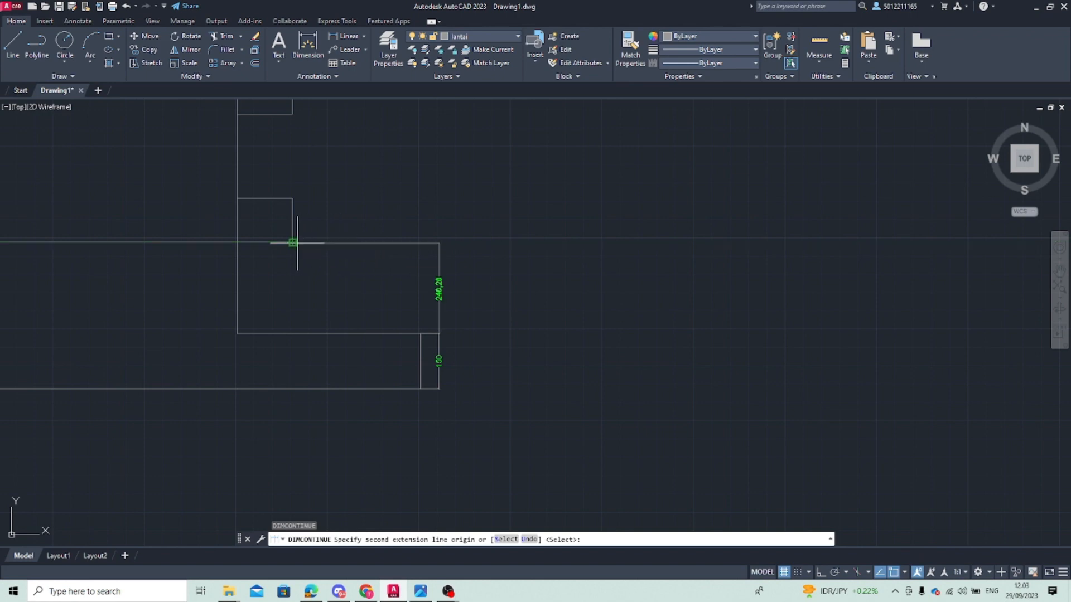
click(293, 242)
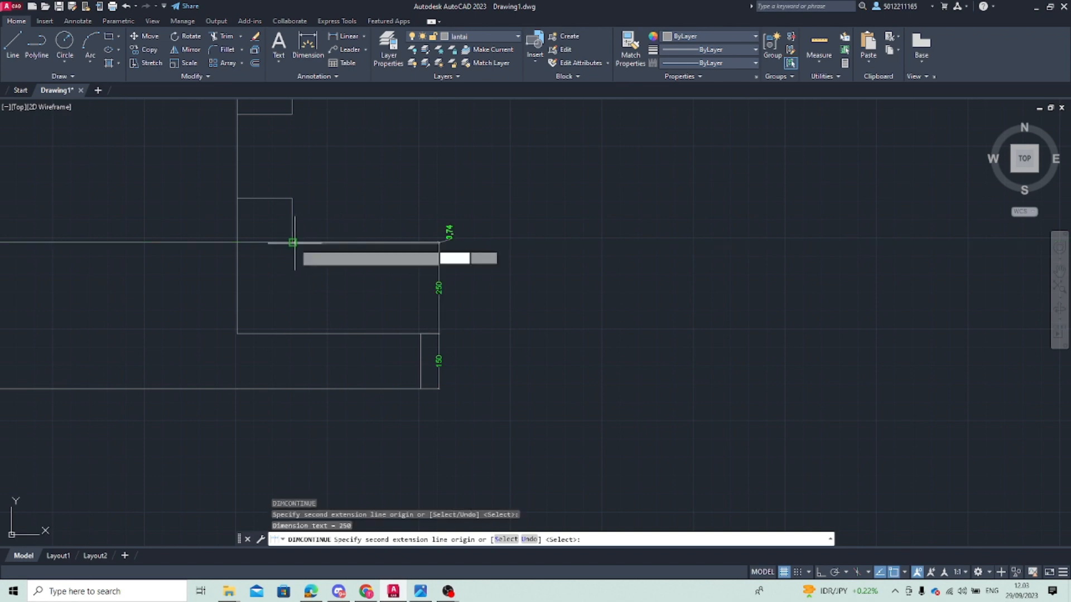
click(293, 199)
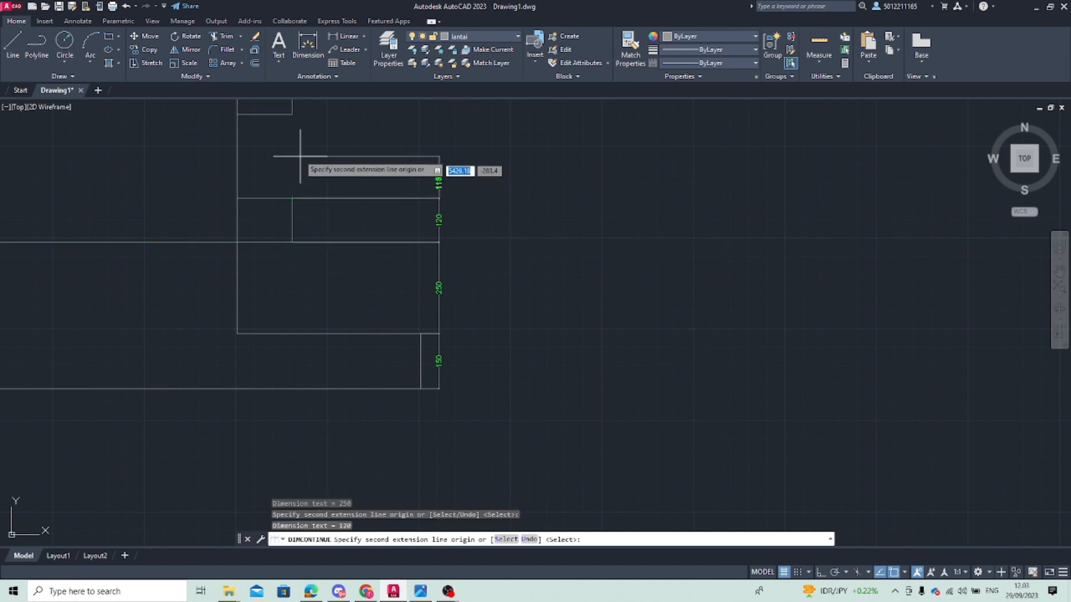
click(292, 114)
middle_drag(327, 158, 278, 278)
click(244, 217)
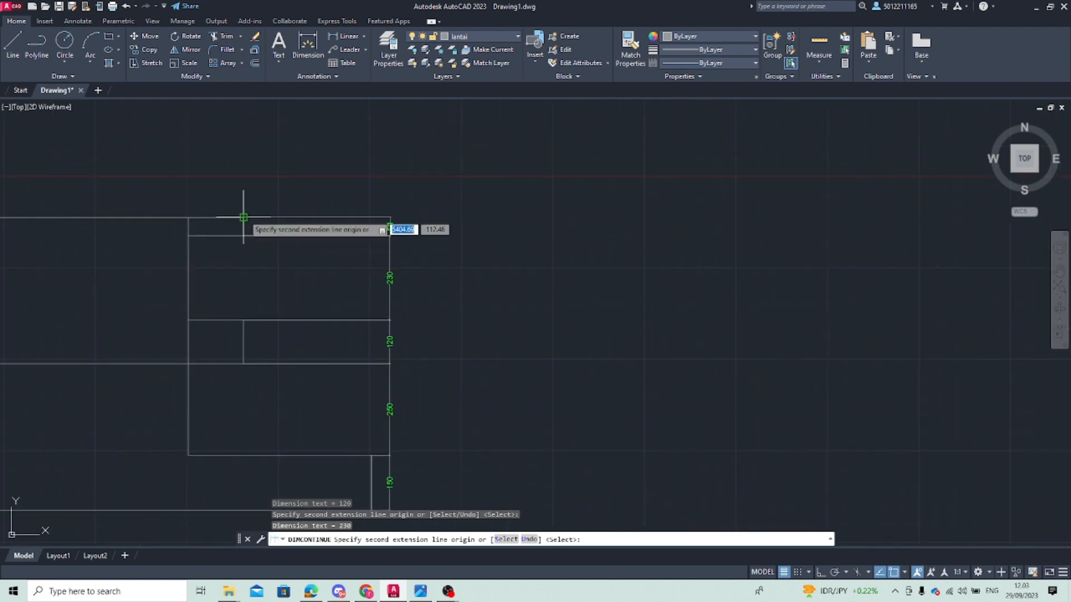
key(Escape)
scroll(268, 294, down, 5)
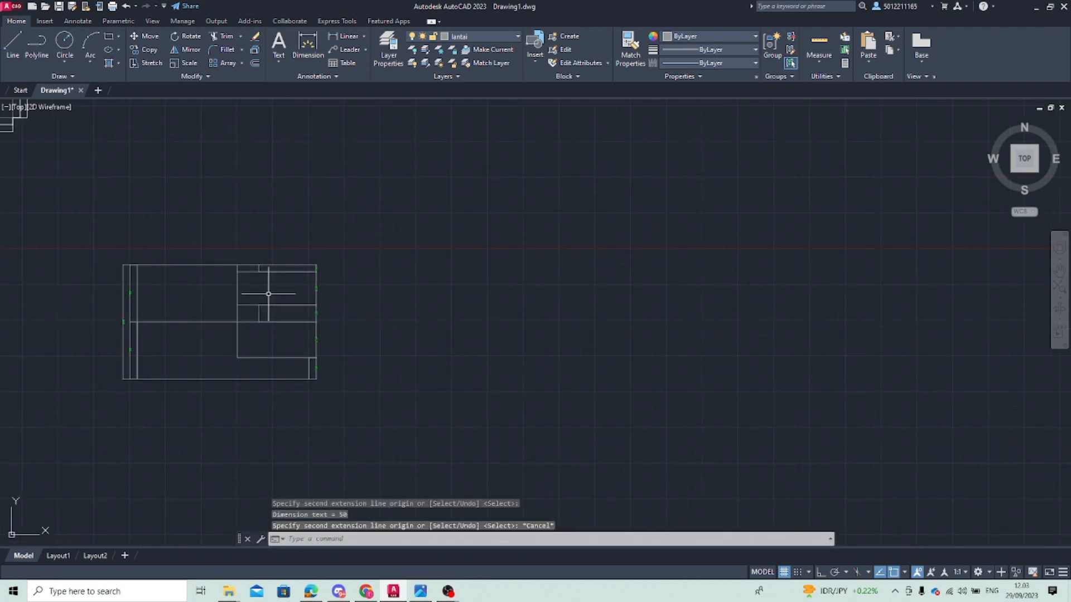
Shorten both extension lines of the uppermost 50 dimension on the outline's right side to the same length, clear of the upper projection
scroll(281, 271, up, 5)
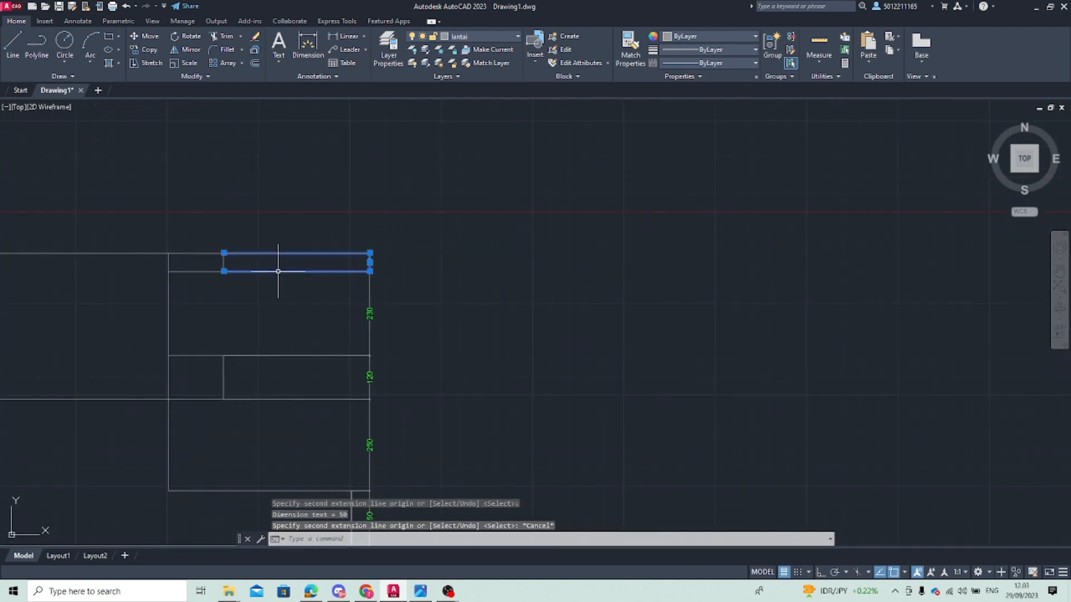
scroll(239, 259, up, 5)
click(198, 242)
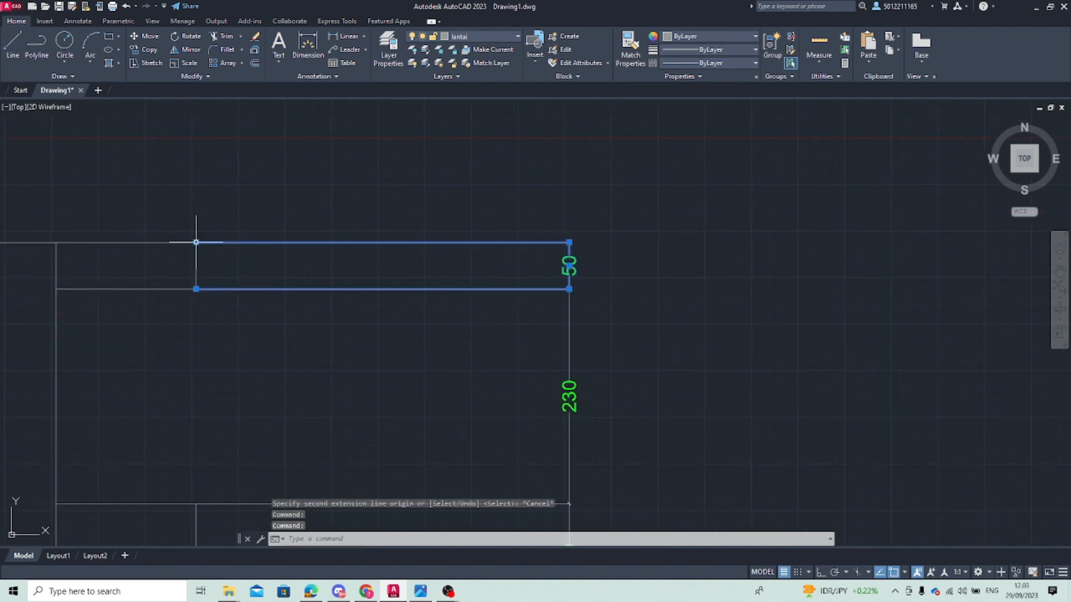
click(196, 242)
click(383, 242)
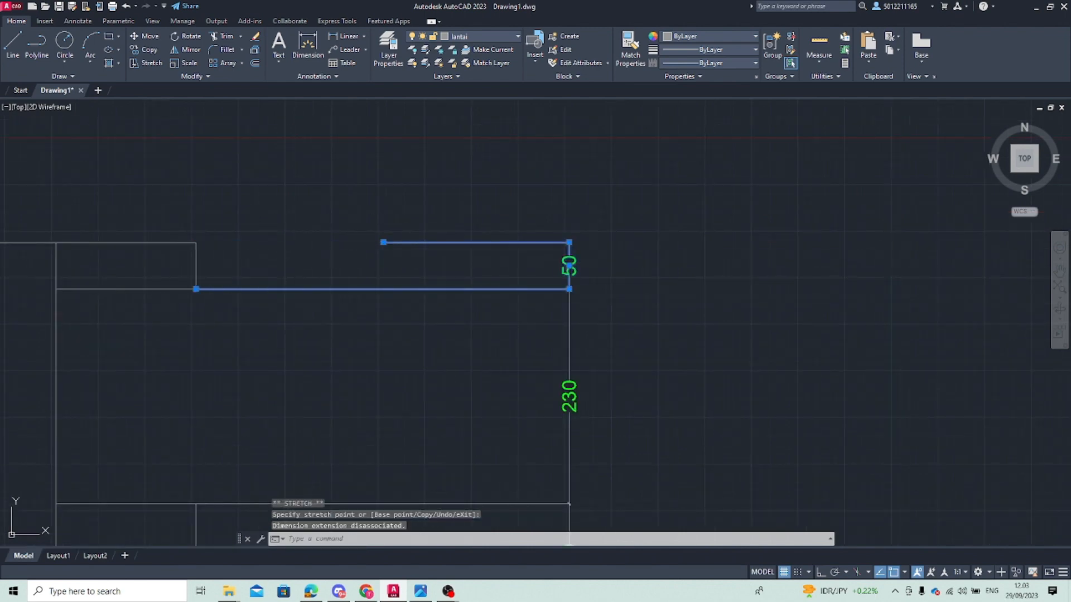
click(196, 289)
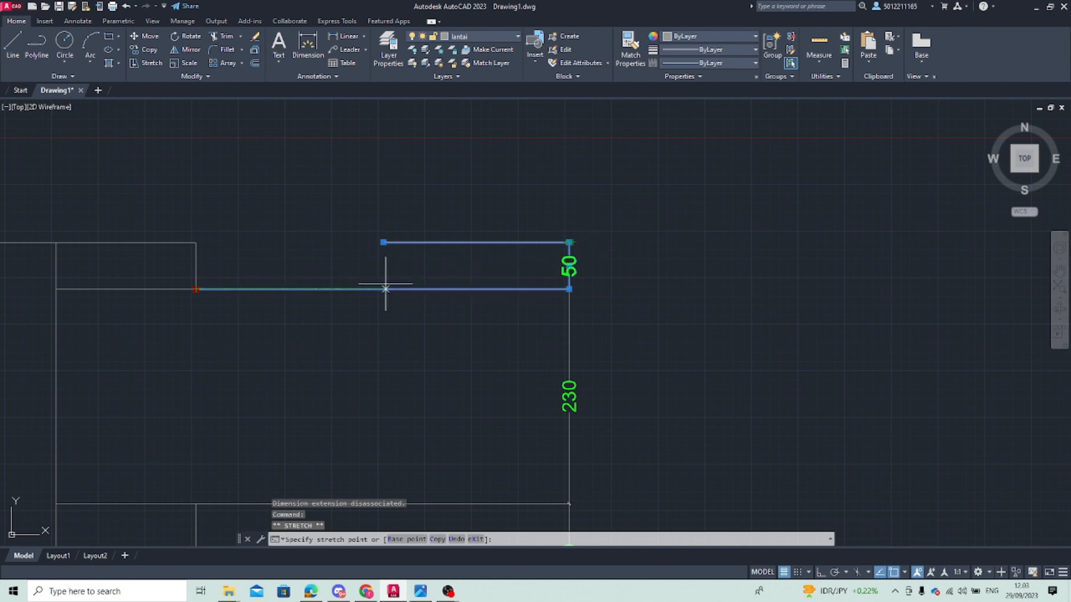
click(385, 289)
Shorten both extension lines of the 230 dimension to line up with the shortened ends of the dimension above it
middle_drag(408, 373, 406, 257)
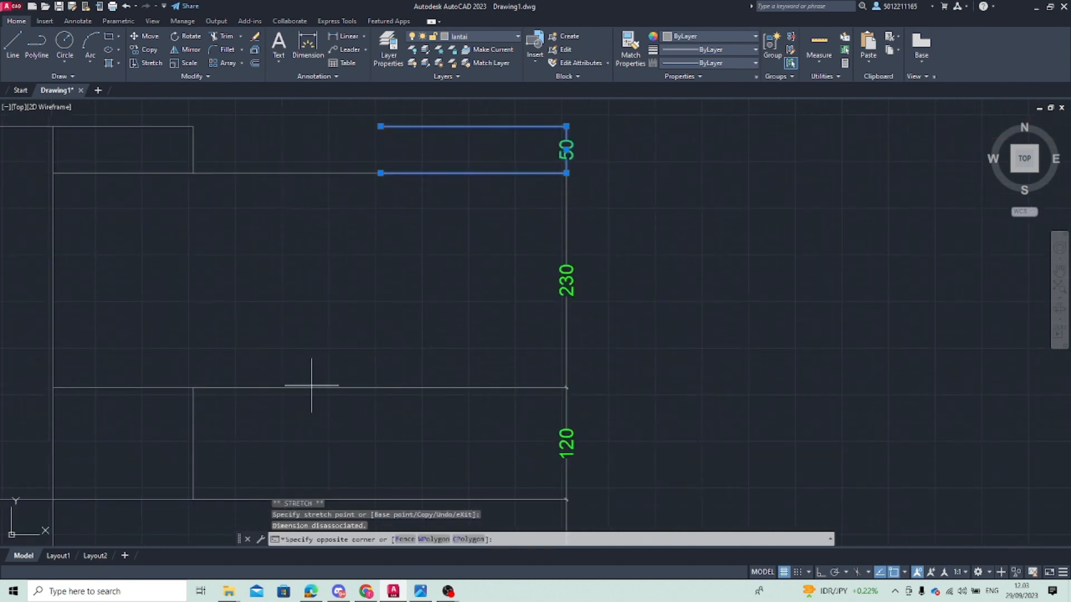
click(273, 385)
click(272, 387)
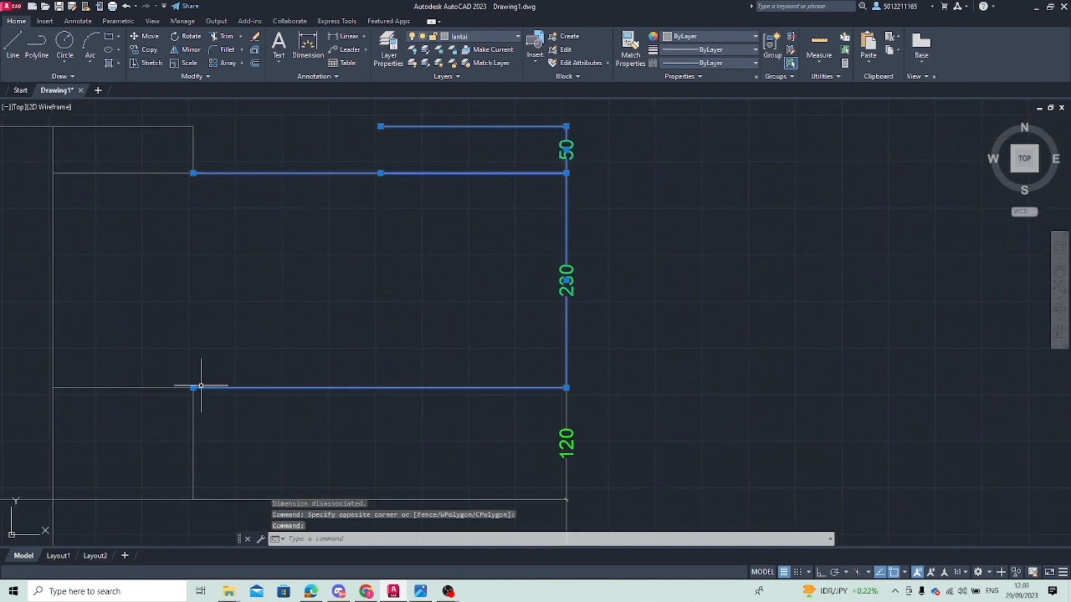
click(193, 387)
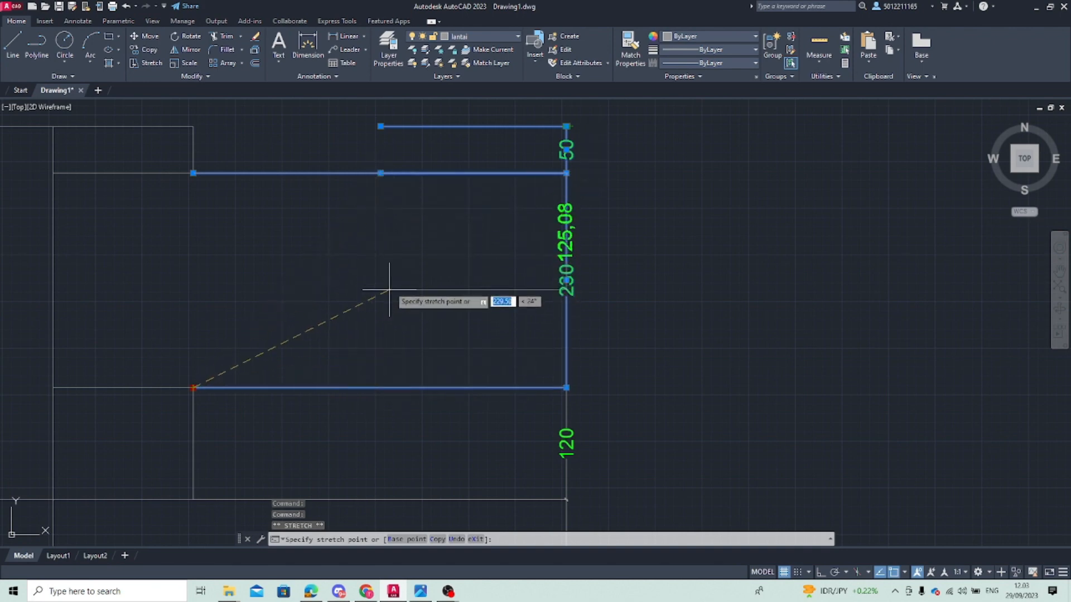
click(381, 387)
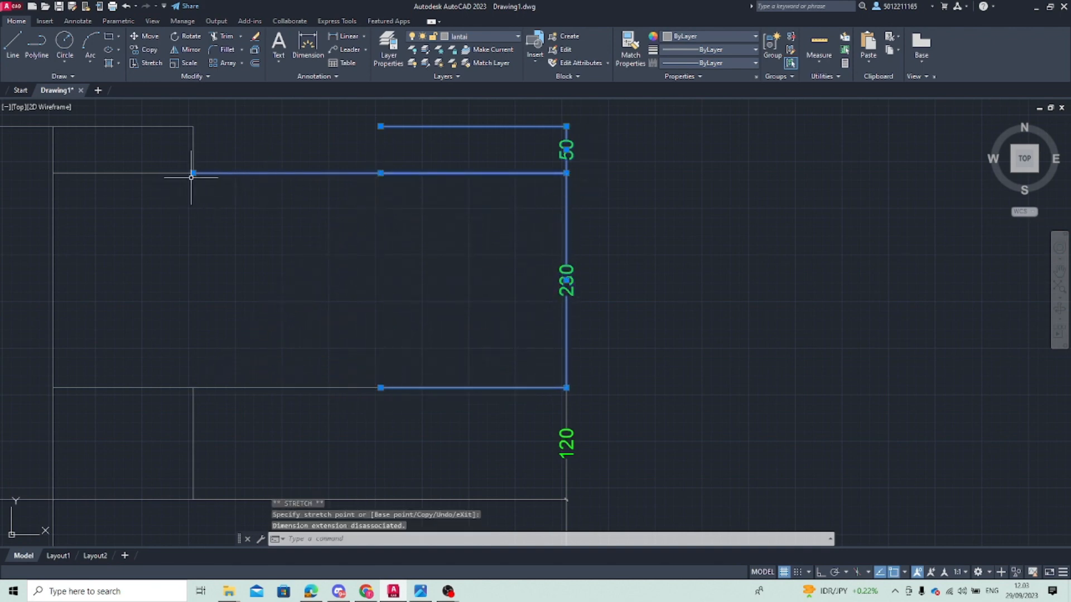
click(381, 173)
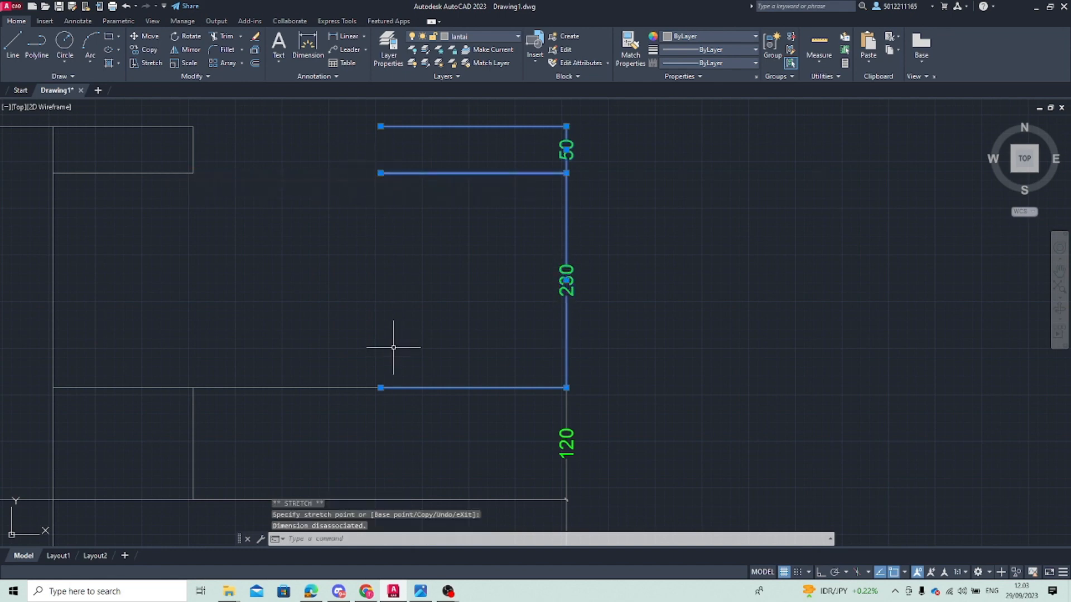
Shorten both extension lines of the 120 dimension beside the lower projection to line up with the ones above
scroll(395, 335, down, 3)
click(330, 320)
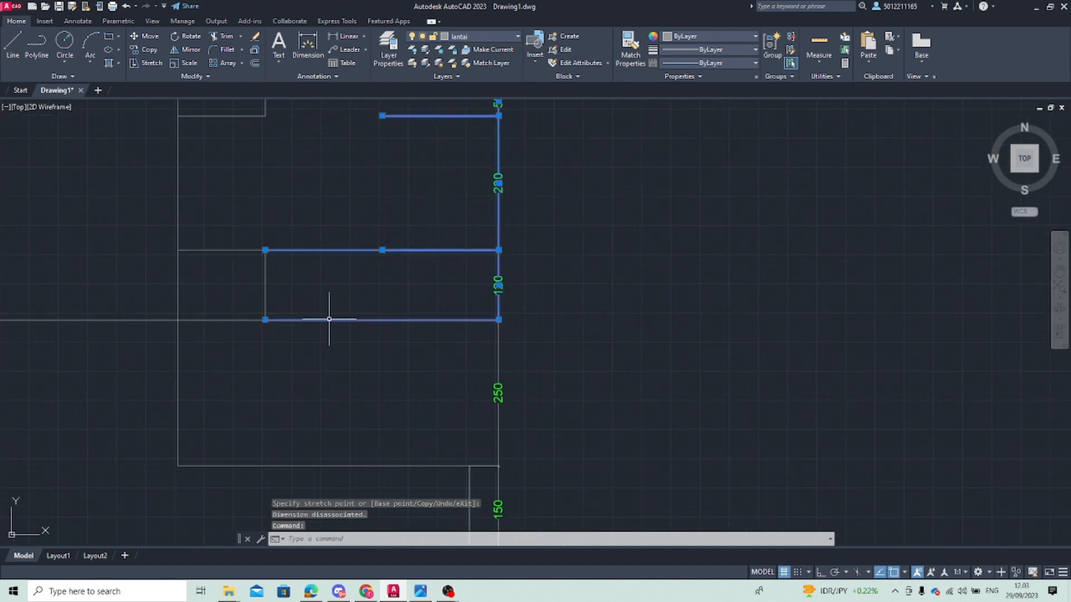
click(265, 320)
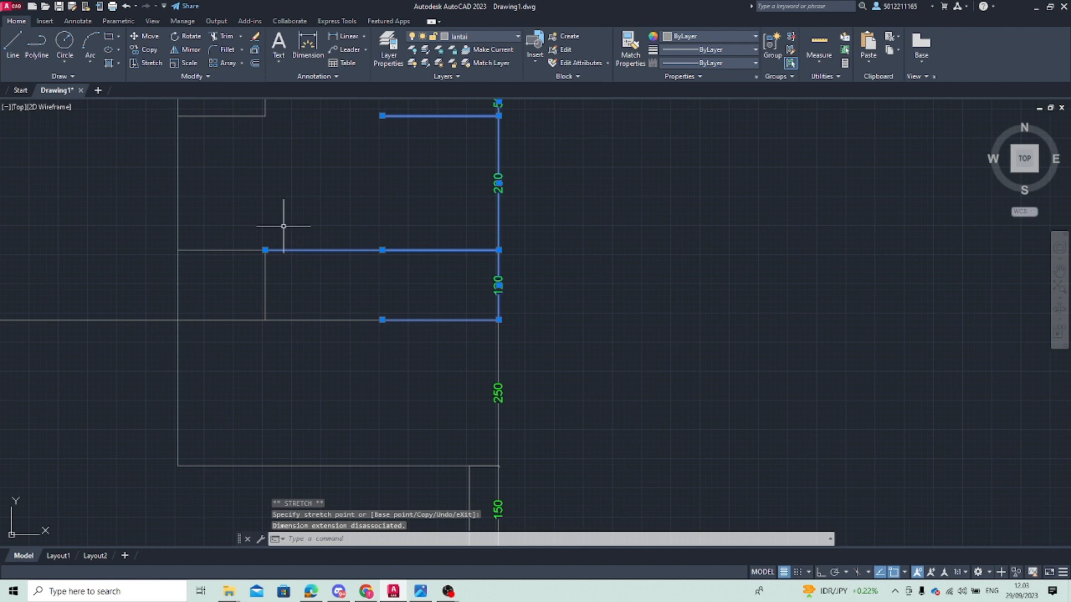
click(265, 249)
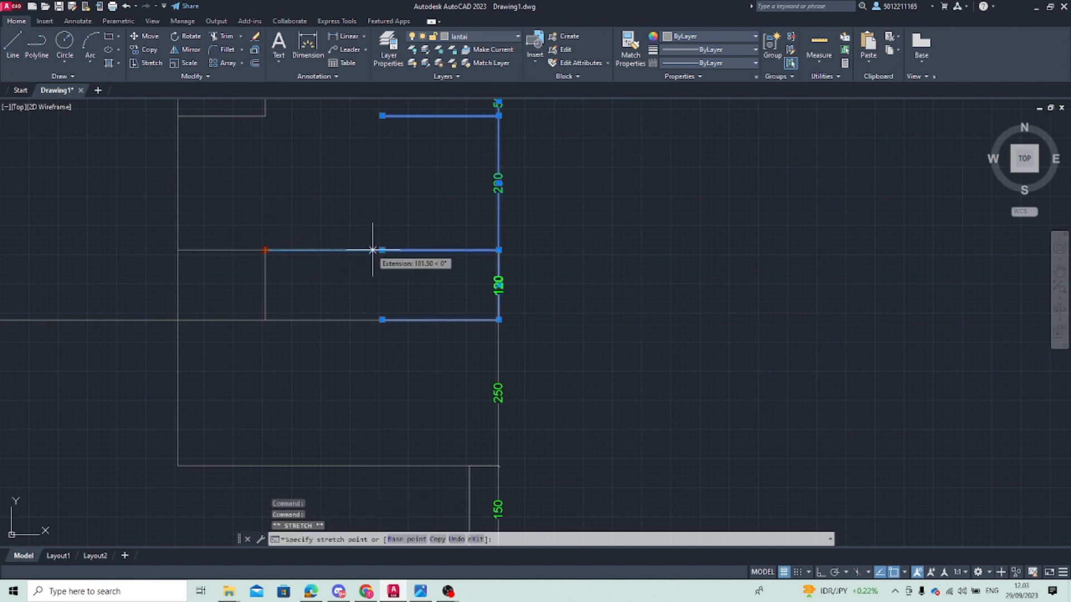
key(ctrl+z)
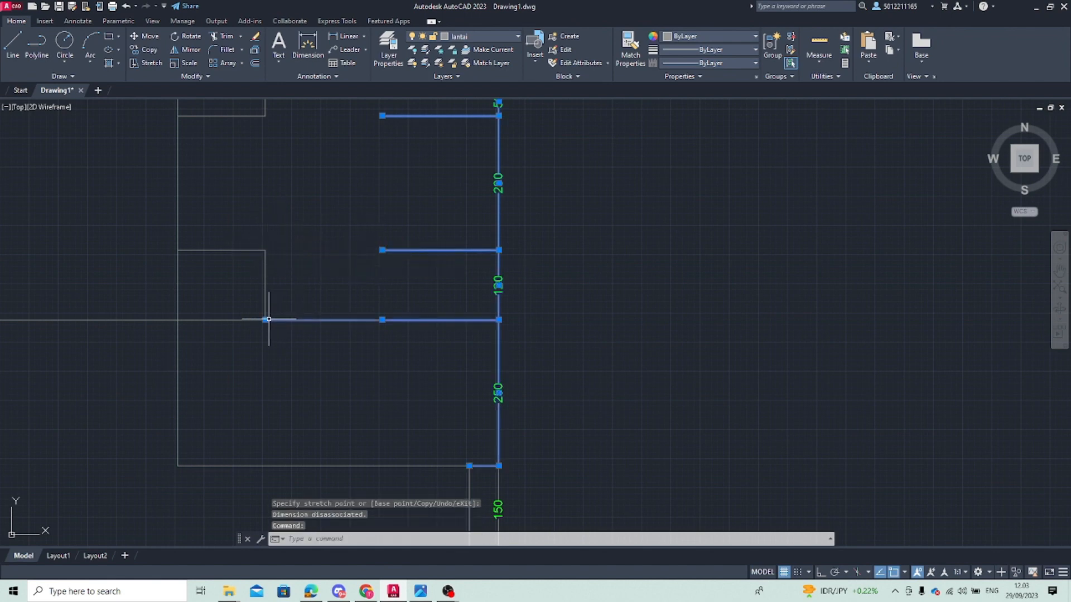
Shorten the upper extension line of the 250 dimension to match the others and clear the selection
click(266, 319)
click(382, 320)
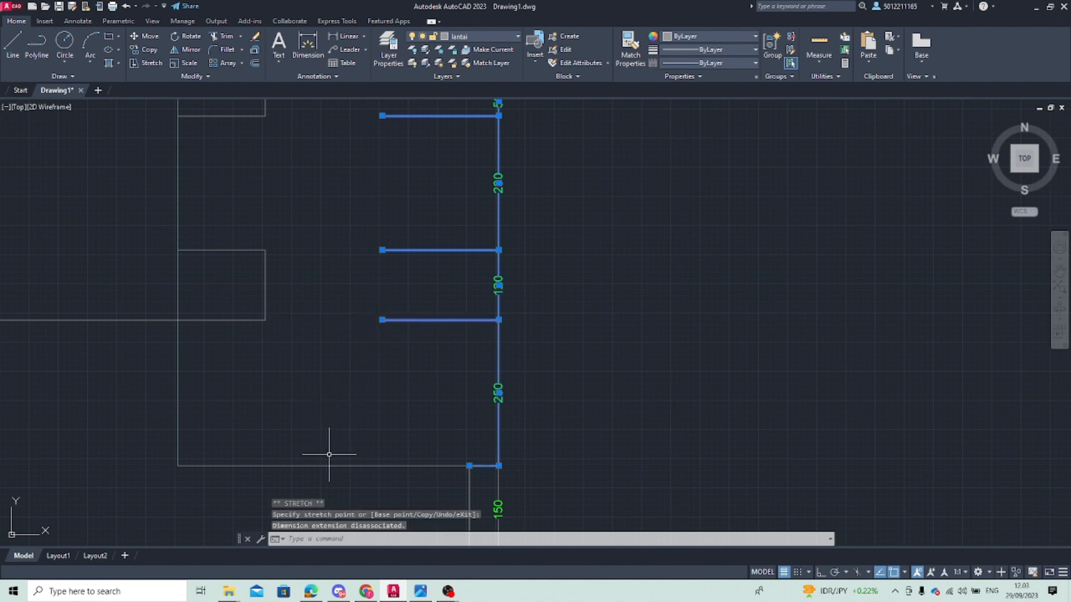
scroll(393, 450, down, 3)
middle_drag(414, 481, 338, 372)
key(Escape)
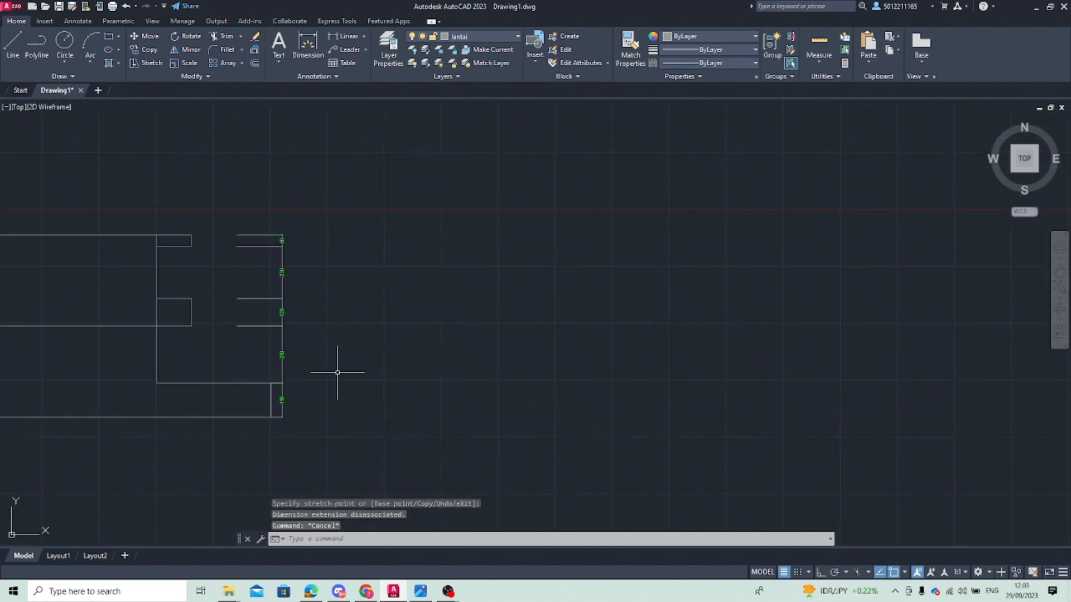
Examine the dimensioned section outline and compare it with the floor plans, front elevation and roof plan
scroll(334, 323, down, 3)
scroll(323, 311, up, 5)
scroll(143, 254, up, 2)
middle_drag(144, 256, 349, 322)
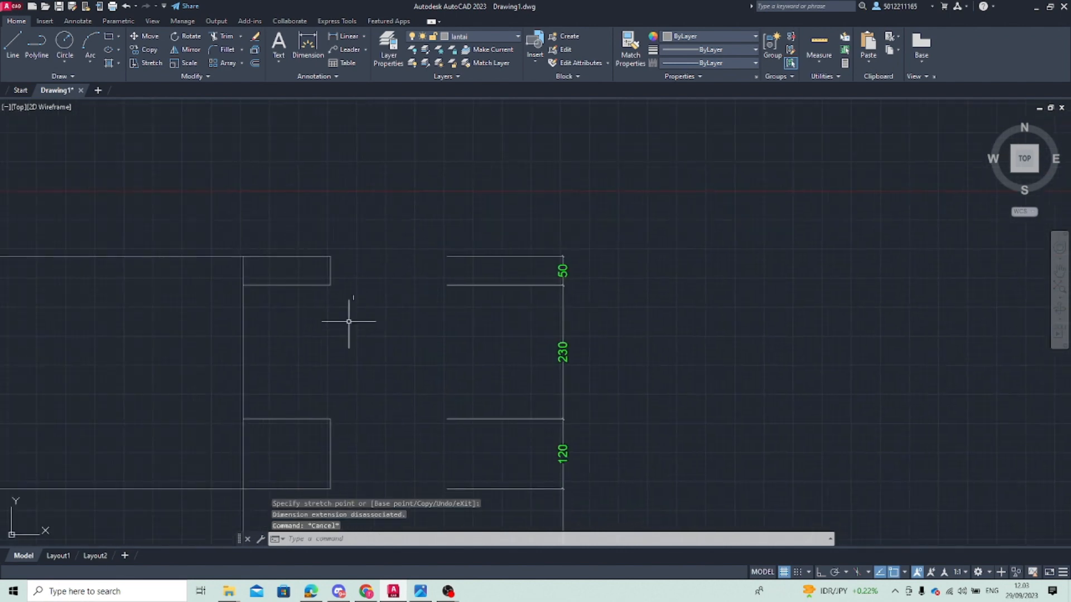
scroll(322, 318, down, 4)
middle_drag(184, 334, 318, 401)
middle_drag(368, 199, 138, 228)
mouse_move(206, 228)
middle_down()
mouse_move(396, 418)
mouse_move(363, 265)
middle_up()
middle_drag(227, 418, 240, 307)
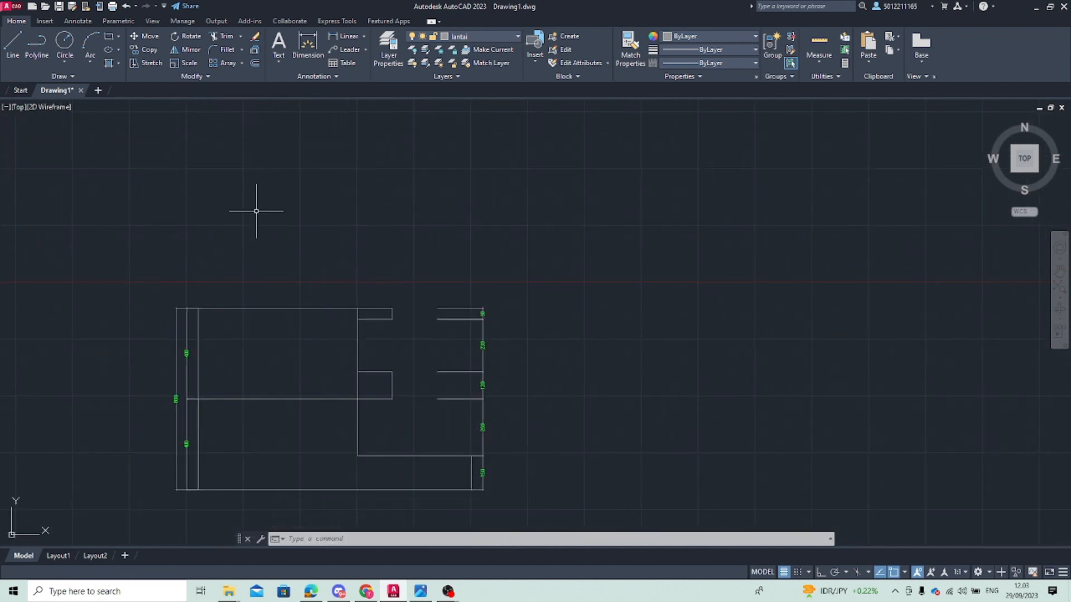
middle_drag(256, 211, 68, 425)
mouse_move(113, 321)
middle_down()
mouse_move(349, 328)
mouse_move(417, 246)
middle_up()
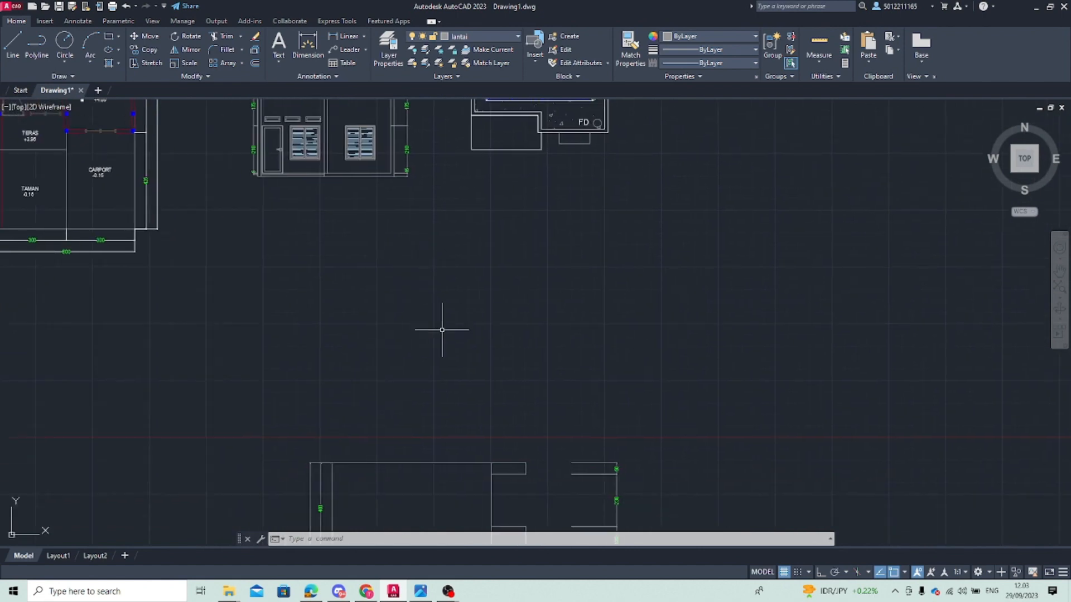
middle_drag(171, 317, 469, 302)
scroll(438, 307, down, 2)
middle_drag(236, 252, 221, 335)
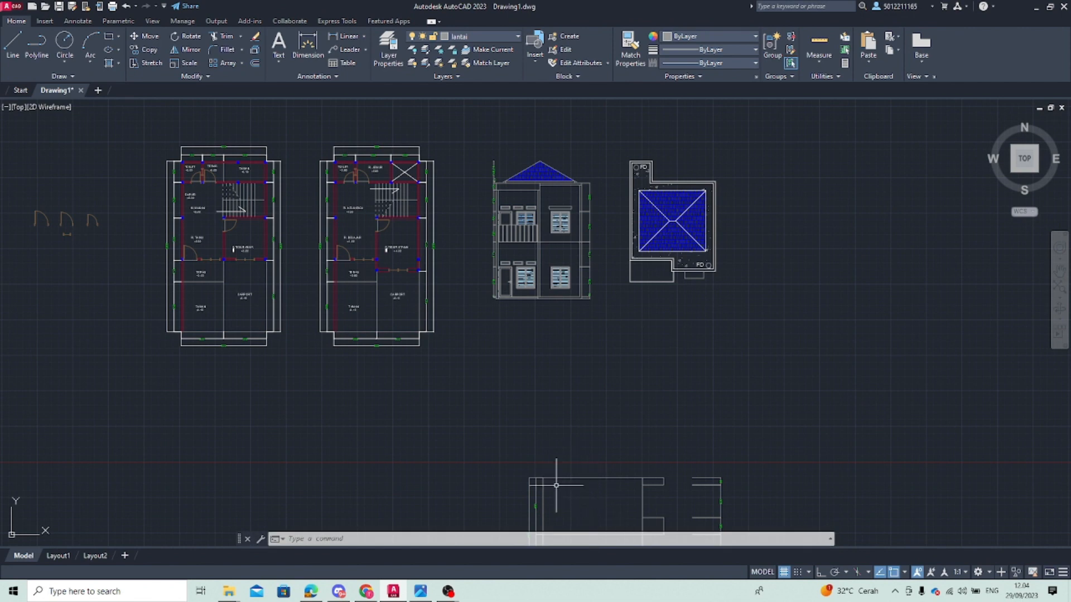
mouse_move(502, 507)
middle_down()
mouse_move(238, 347)
mouse_move(227, 359)
middle_up()
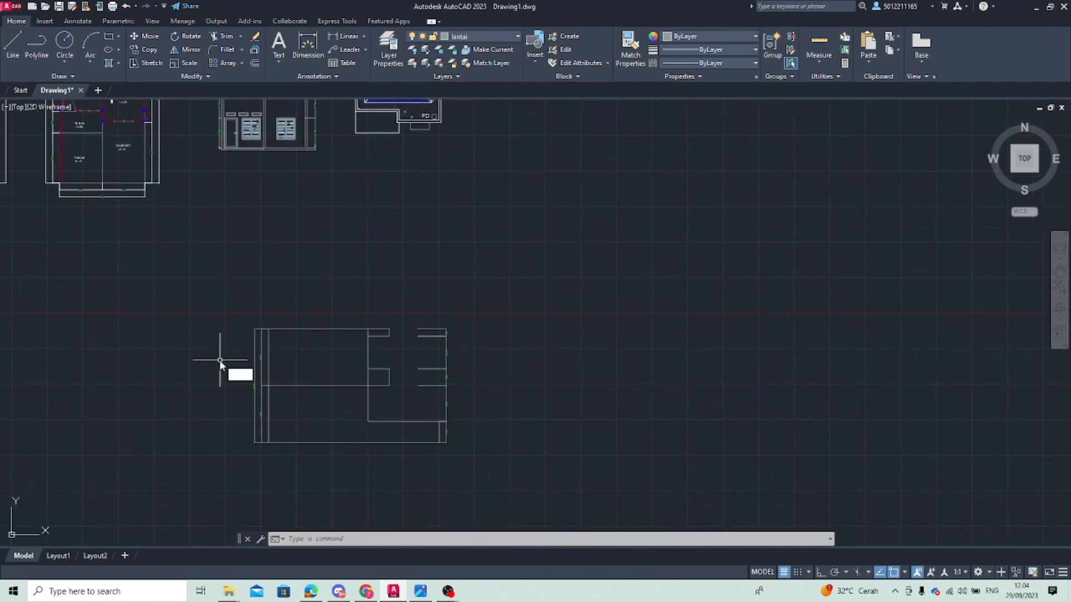
scroll(251, 334, up, 3)
text(l)
key(Return)
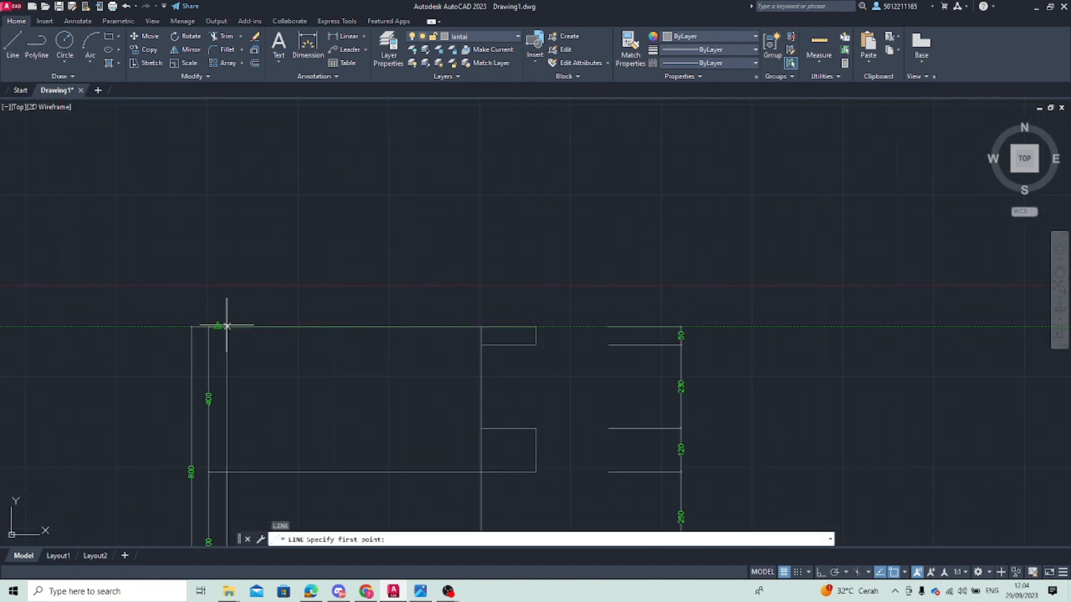
click(269, 329)
text(1)
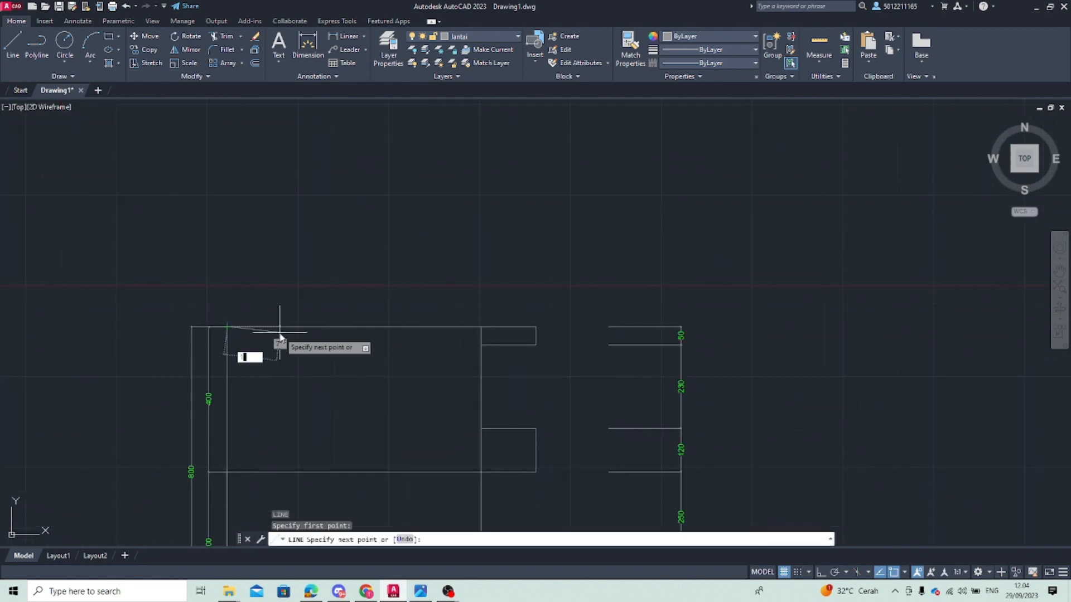
text(50)
key(Return)
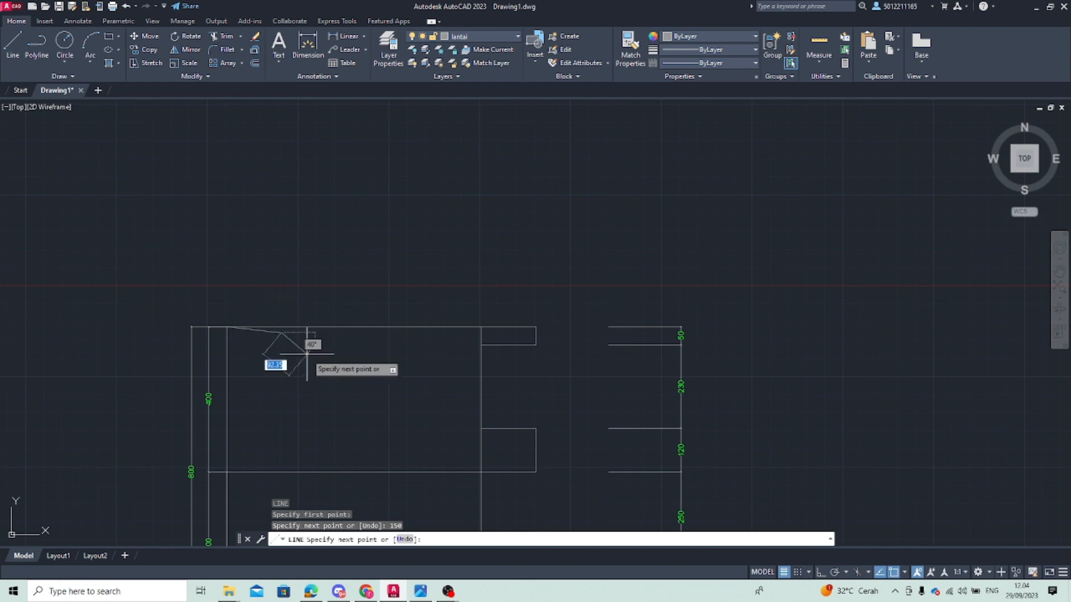
key(Escape)
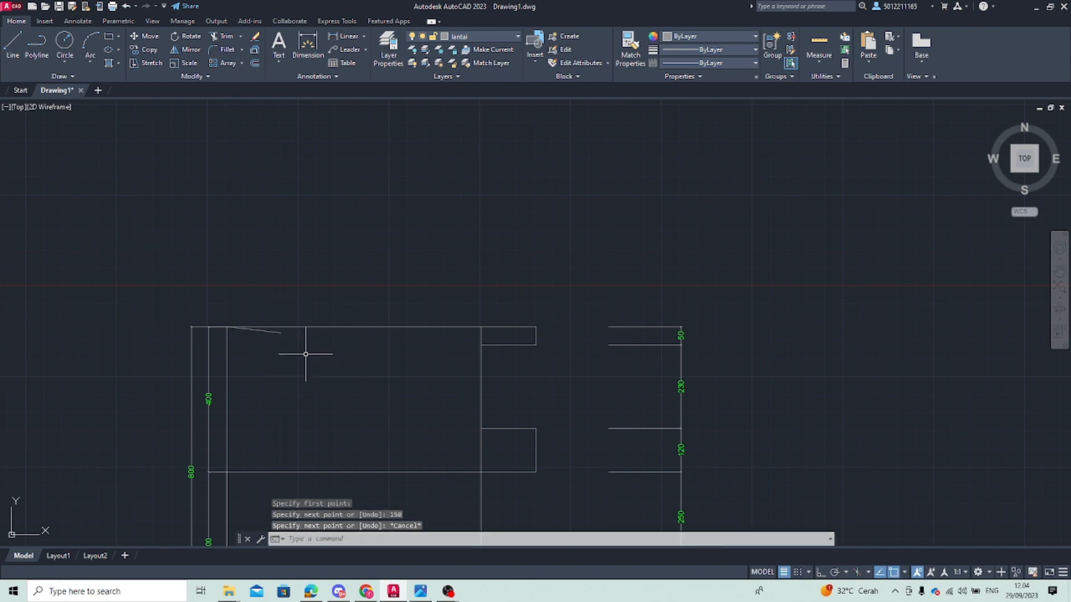
click(265, 332)
key(Delete)
Draw a 150-unit horizontal line with Ortho on, running inward along the top edge from the outline's upper-left corner
text(l)
key(Return)
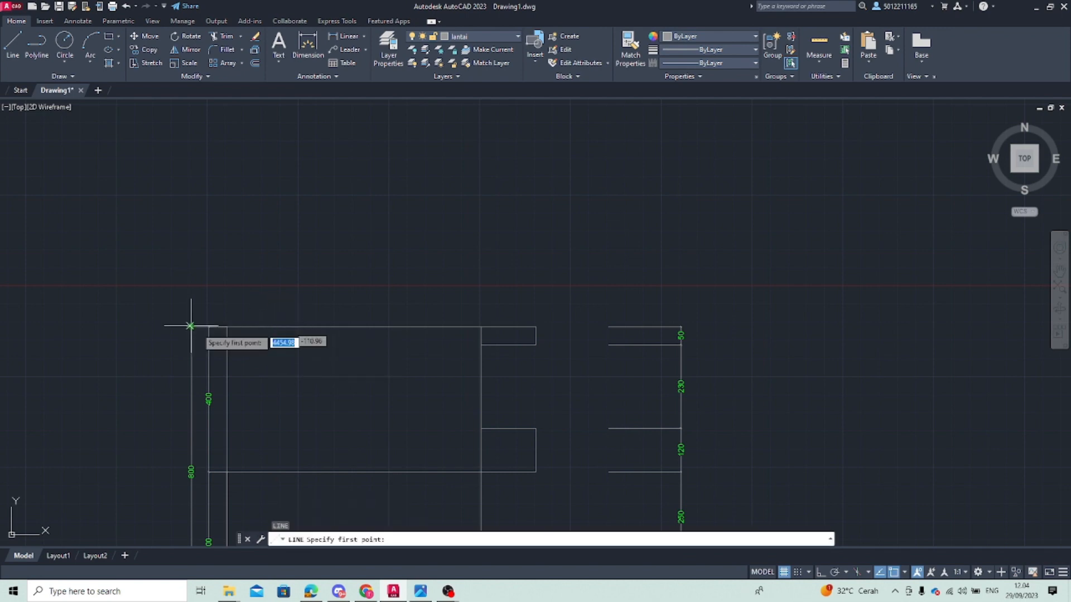
click(227, 327)
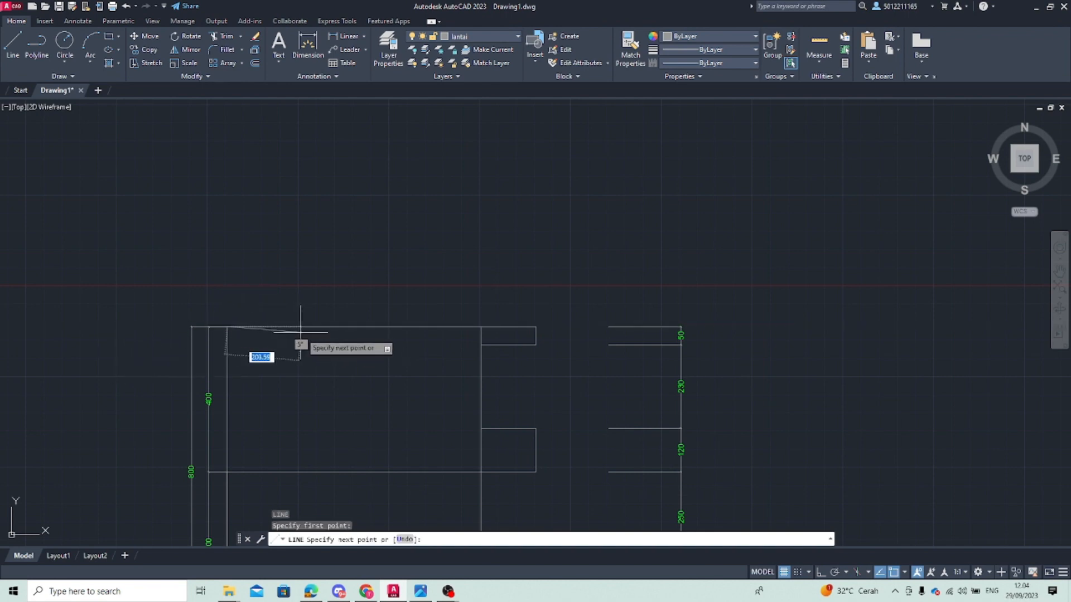
key(F8)
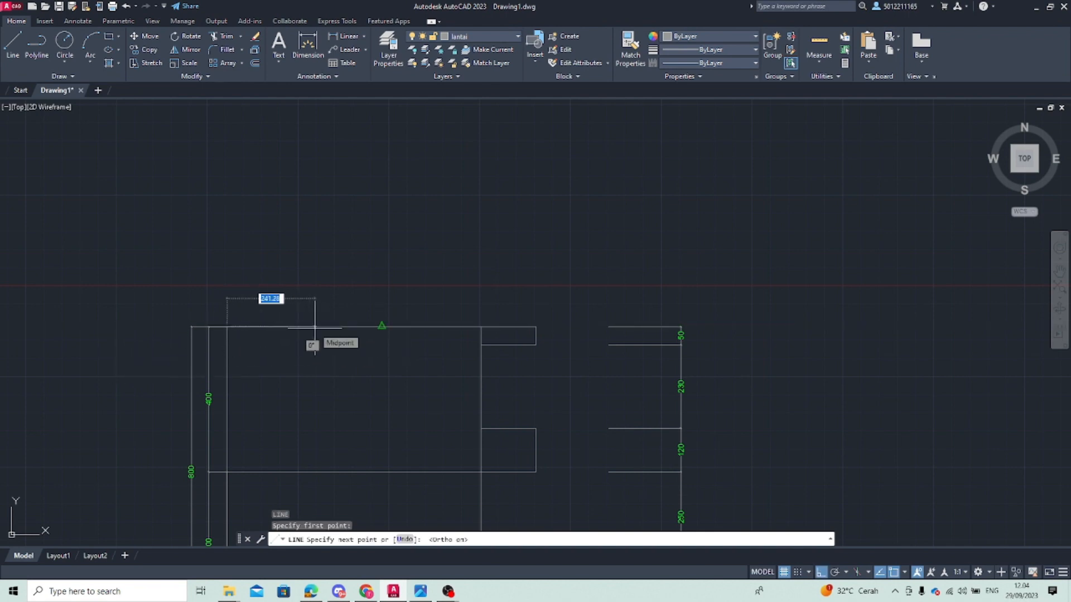
text(150)
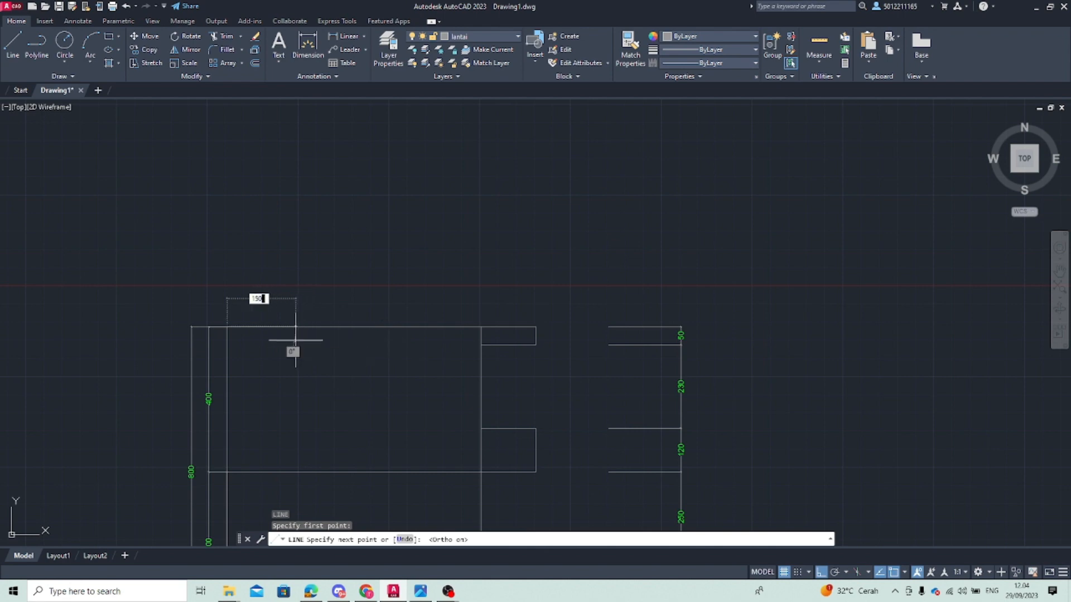
key(Return)
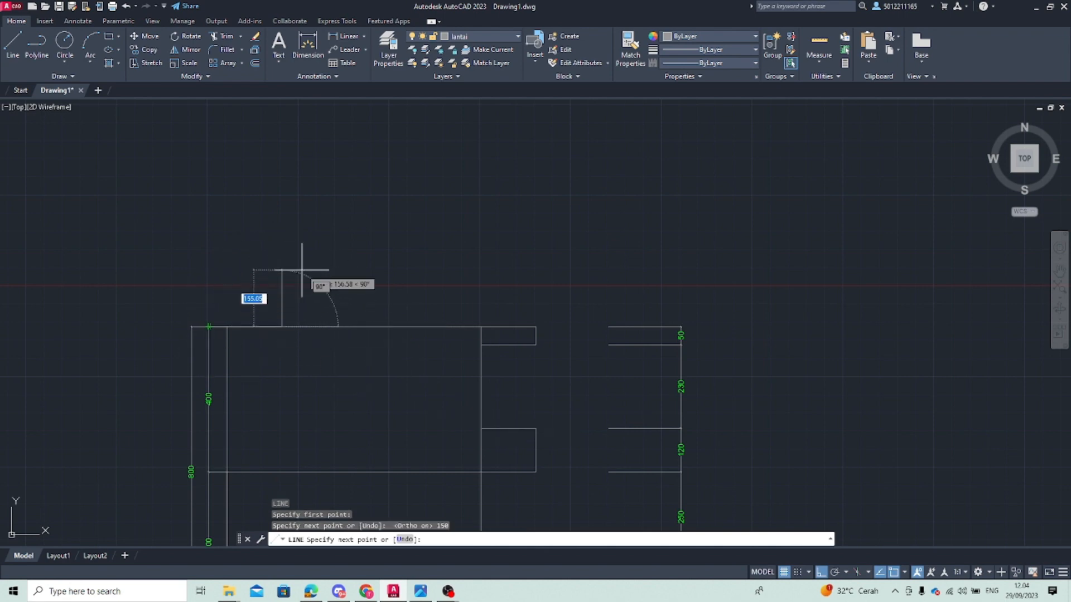
key(Escape)
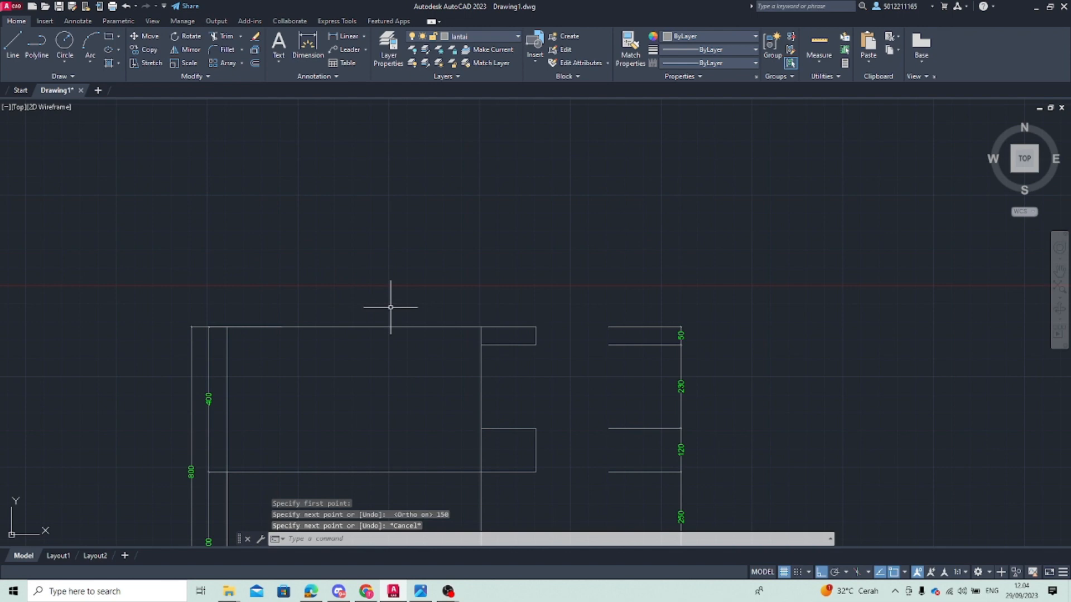
text(l)
key(Return)
click(282, 327)
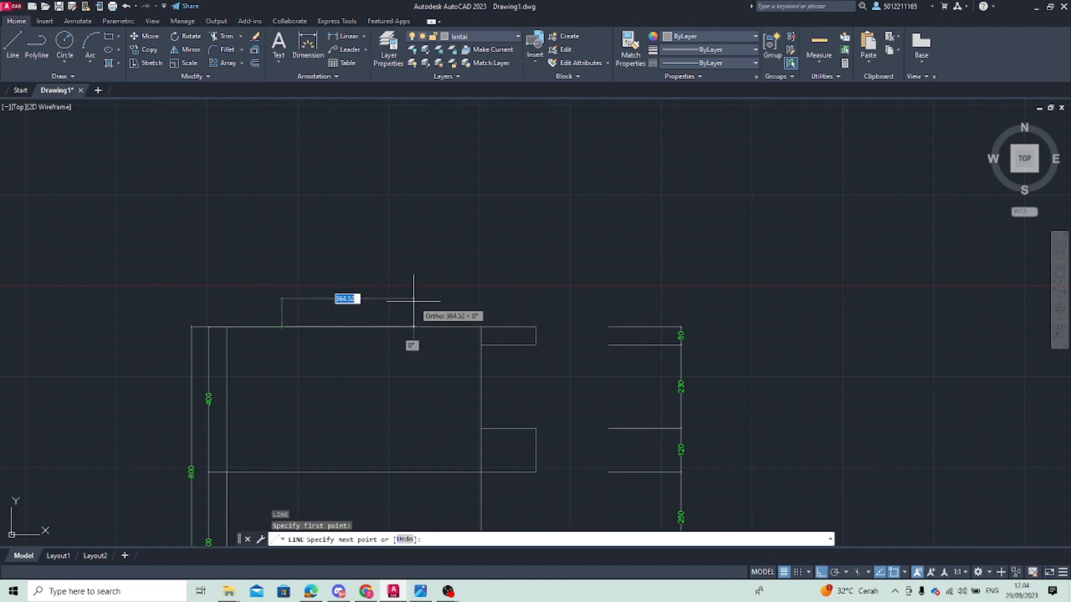
key(Escape)
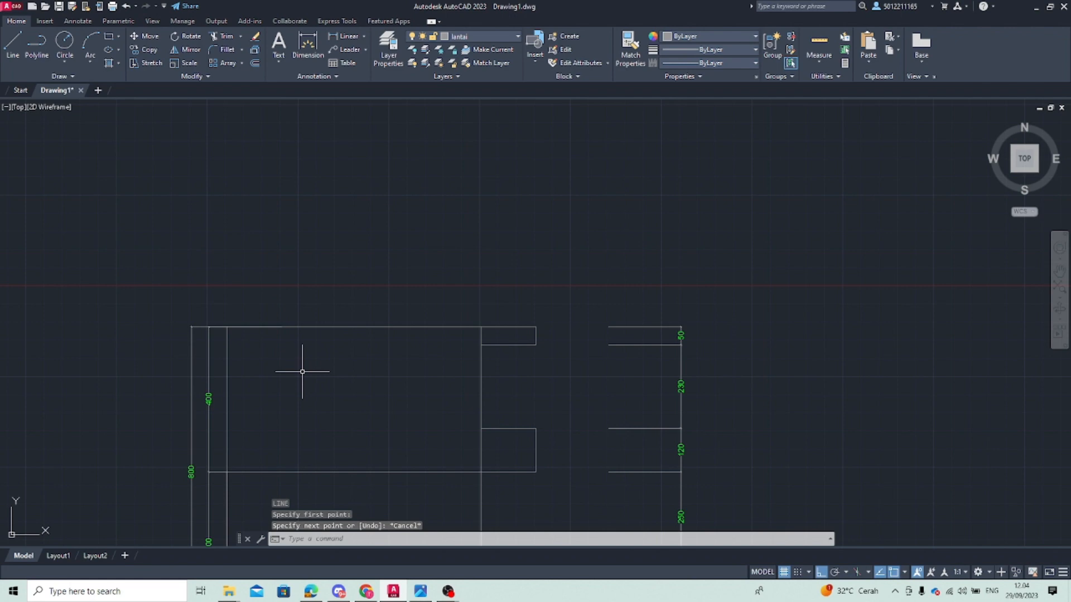
Draw a construction line at 45° through the inner end of the 150-unit line on the outline's top edge
text(XL)
key(Return)
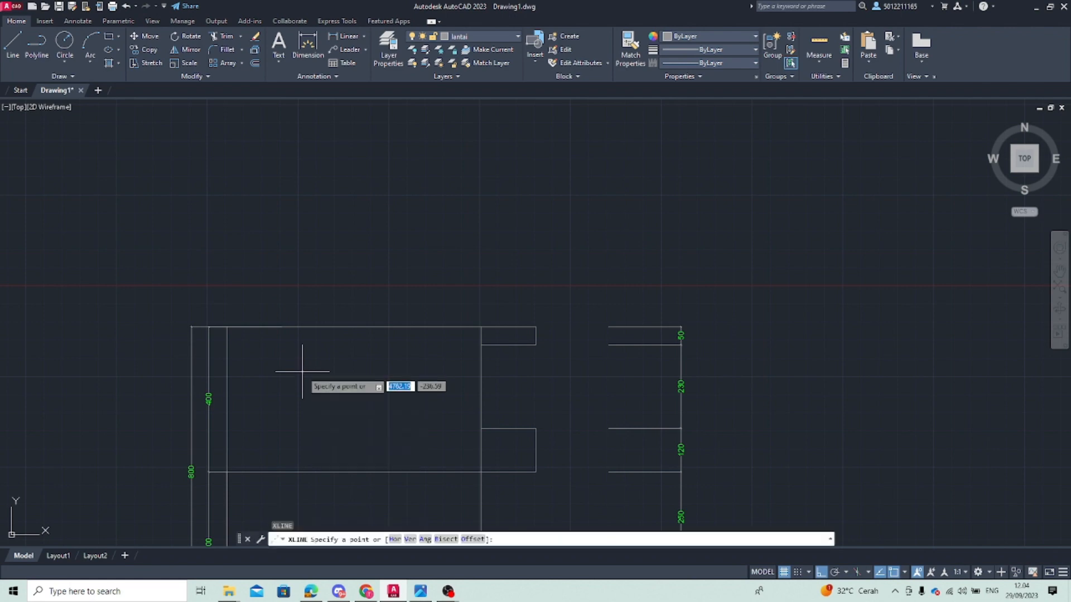
text(A)
key(Return)
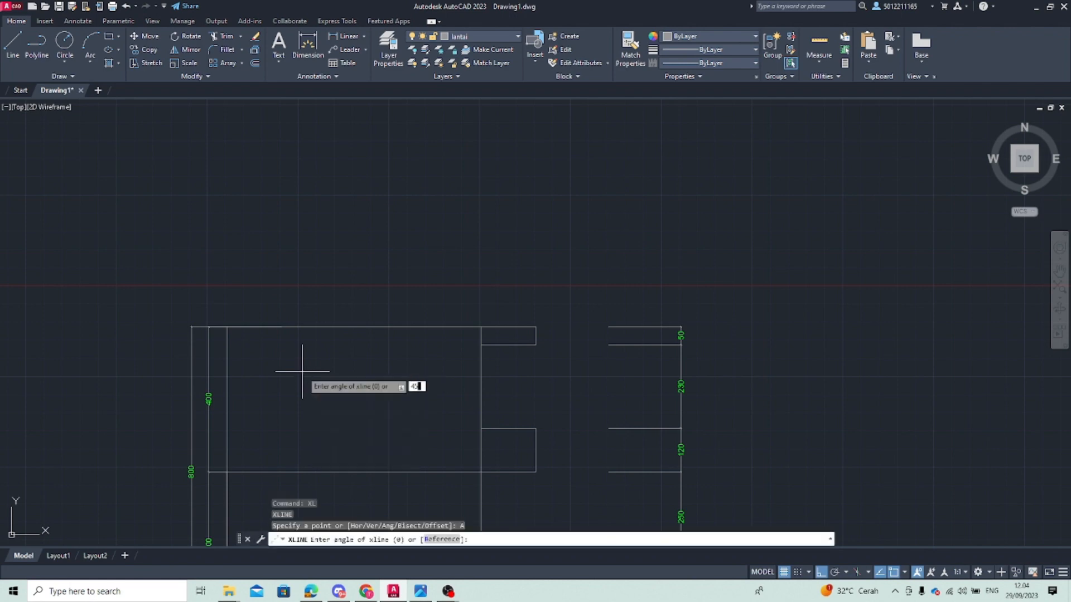
text(45)
key(Return)
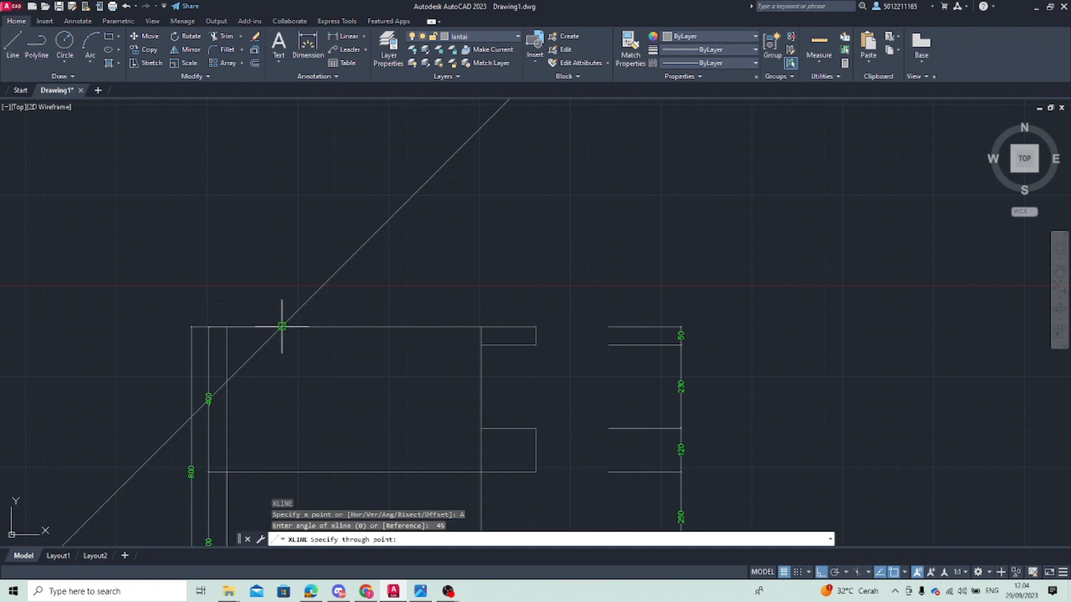
click(281, 326)
key(Escape)
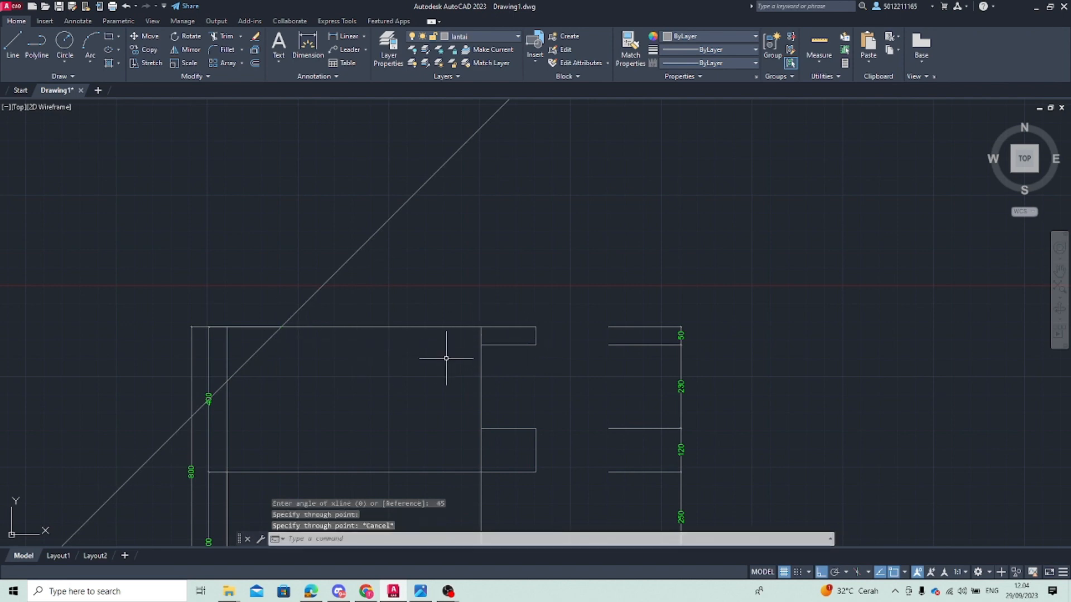
text(xx)
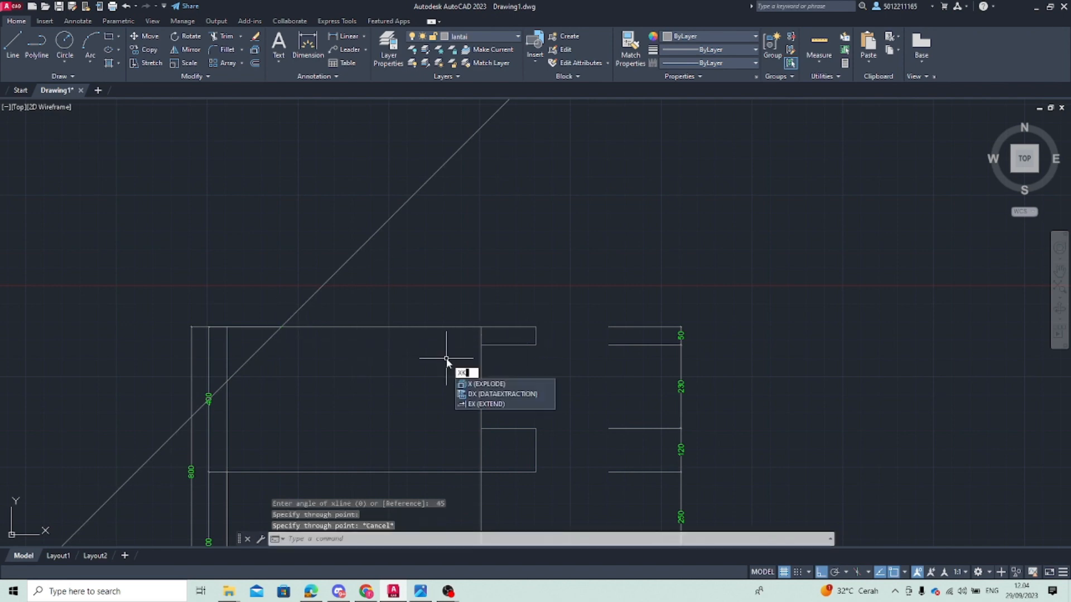
text(li)
key(Return)
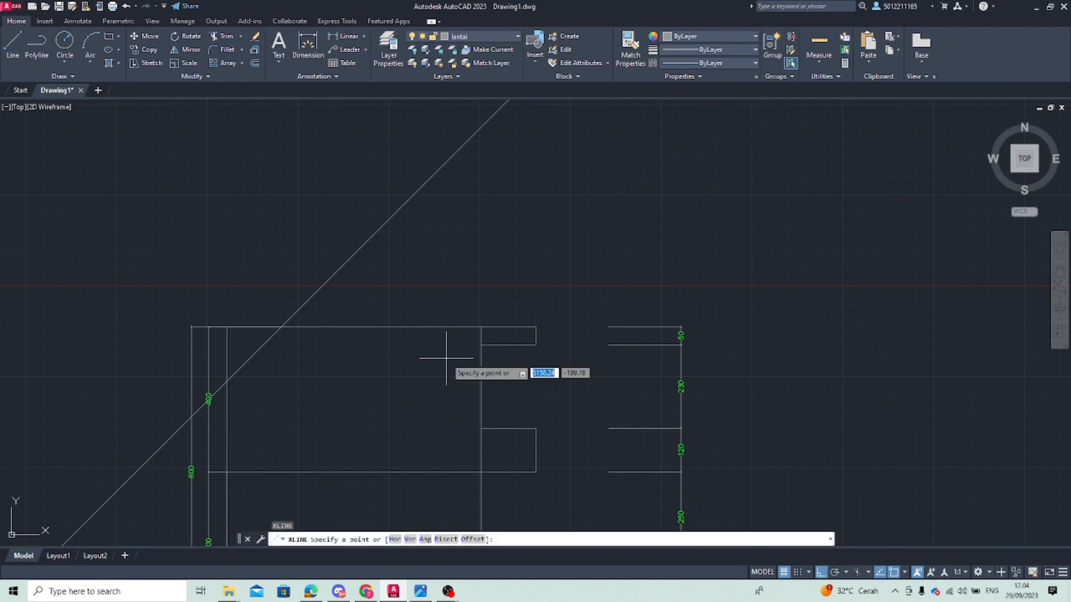
text(a)
key(Return)
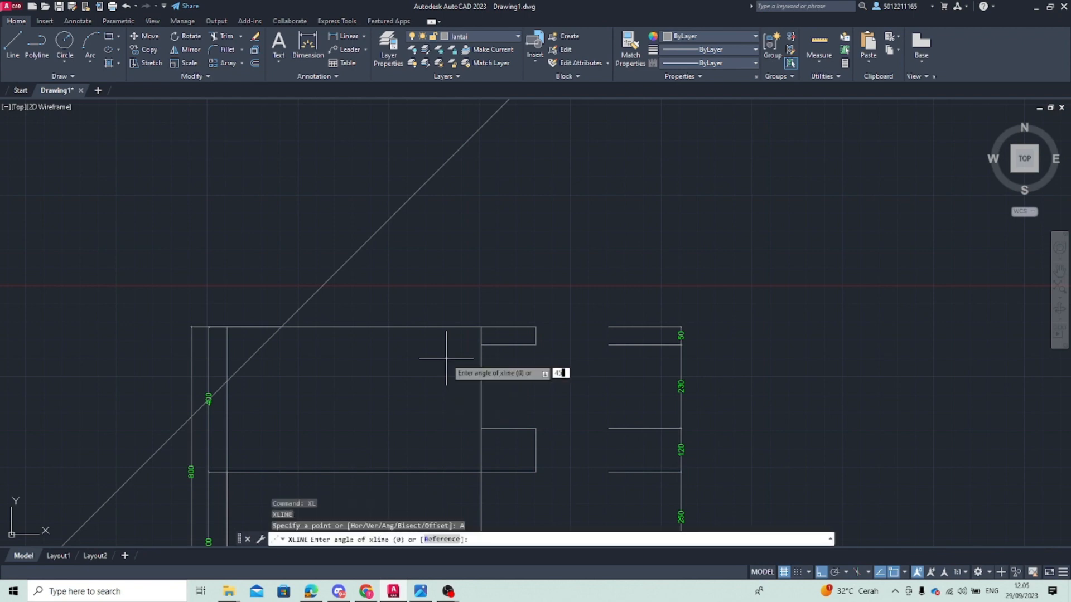
text(45)
key(Return)
key(Escape)
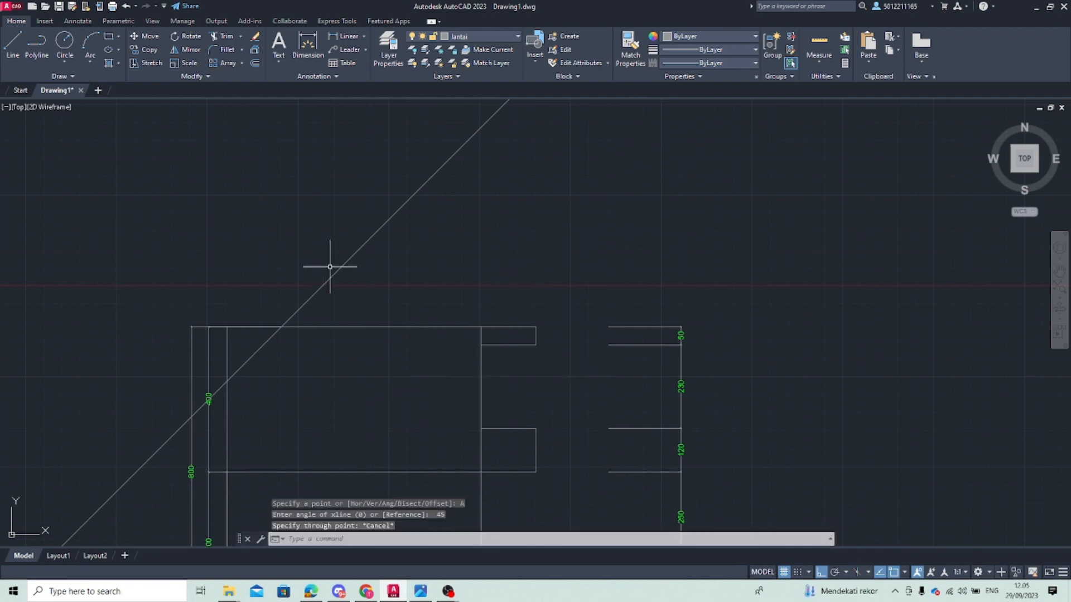
Try to mirror the 45° construction line about an axis starting on the outline's top edge
click(329, 267)
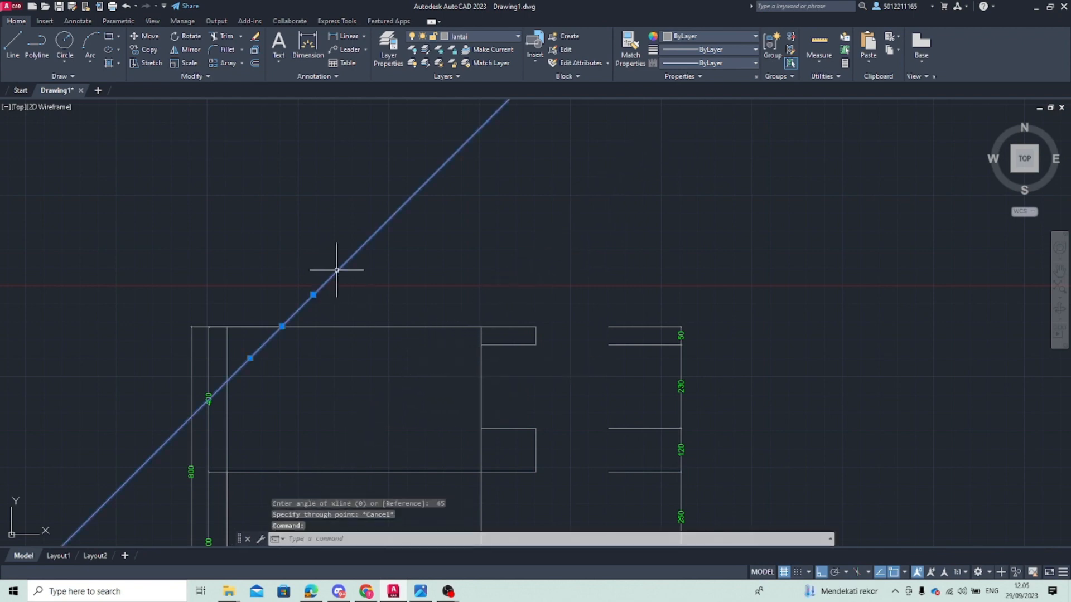
click(186, 49)
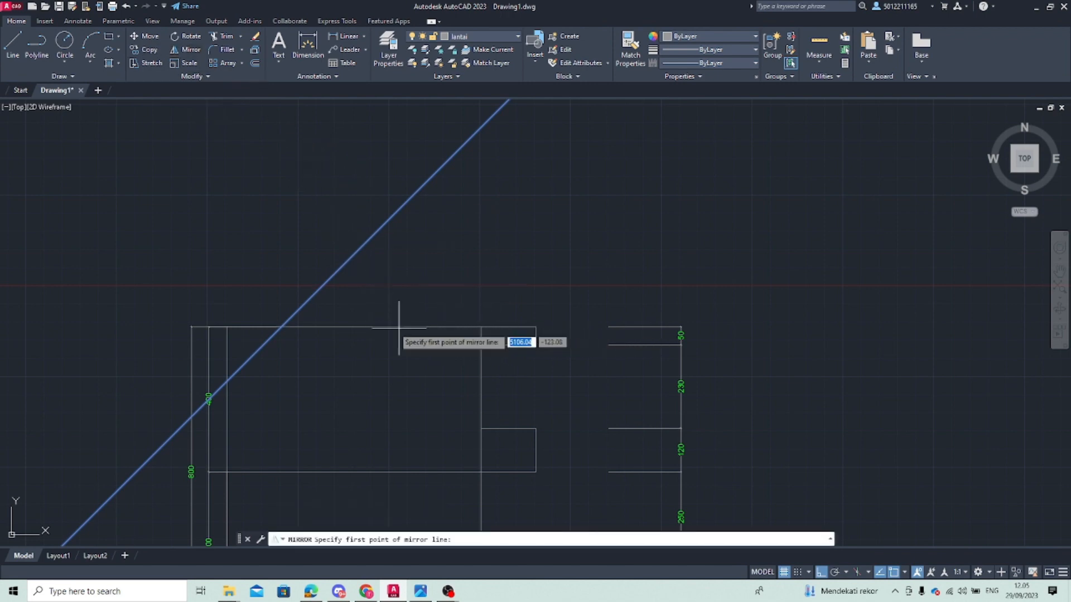
click(381, 326)
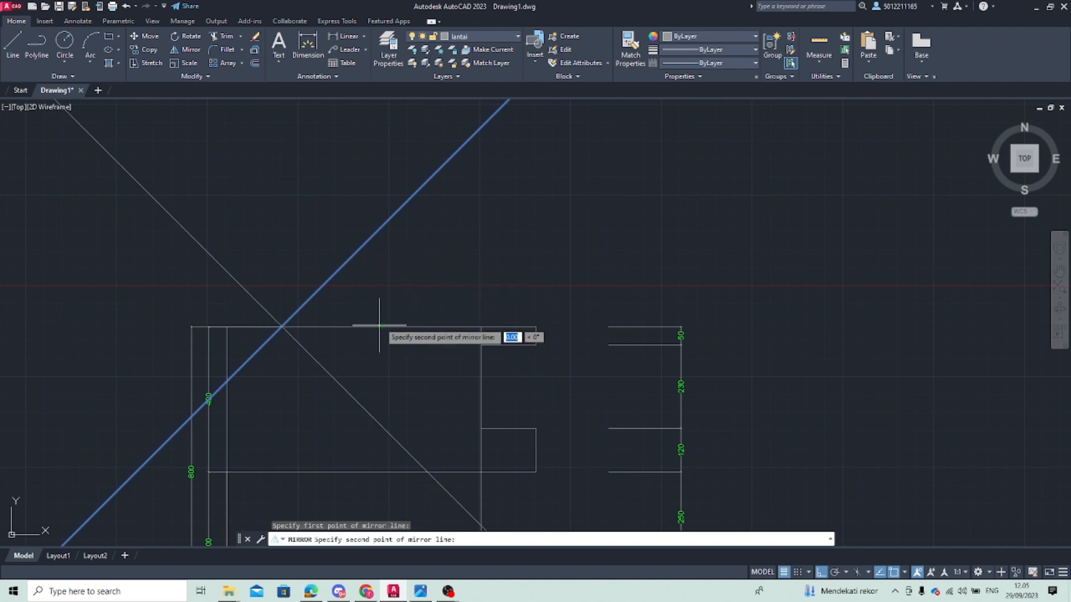
key(Escape)
middle_drag(418, 316, 397, 341)
scroll(398, 342, down, 3)
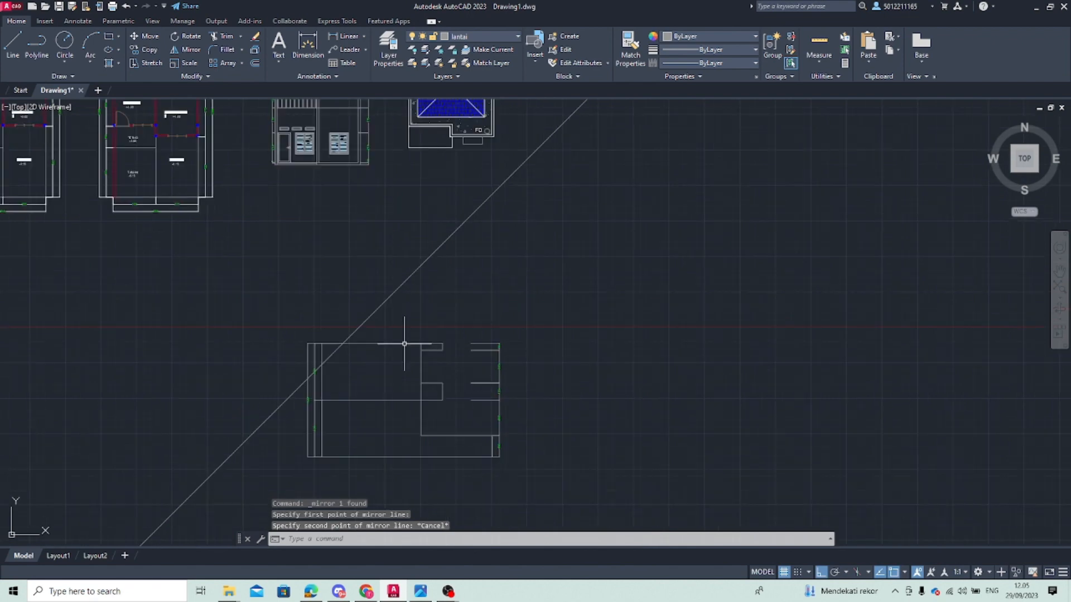
key(Escape)
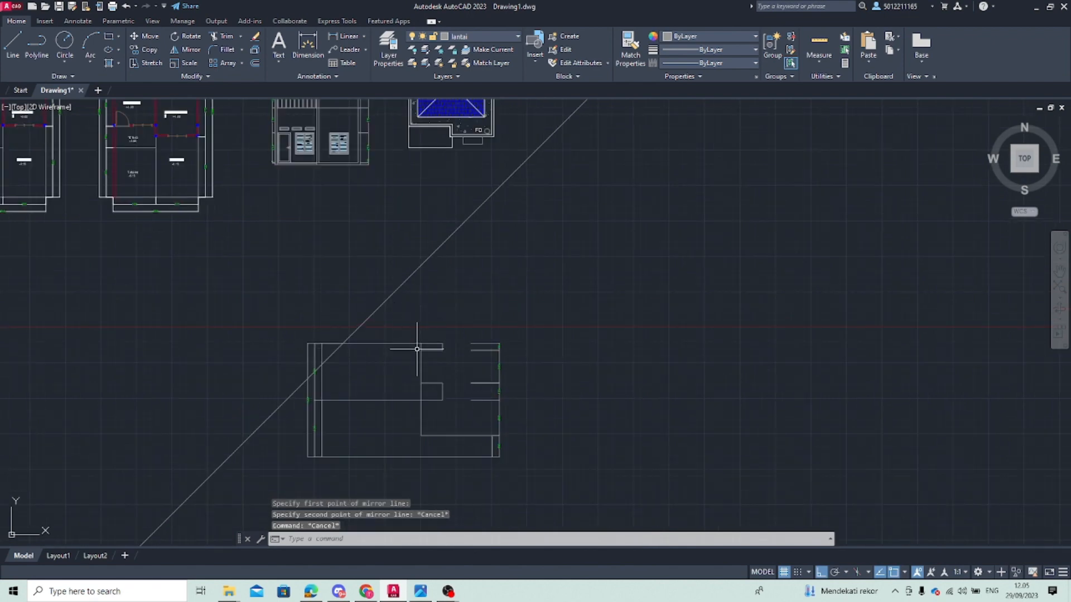
Draw a second 45° construction line through the upper end of the interior vertical wall line beside the projections
text(XL)
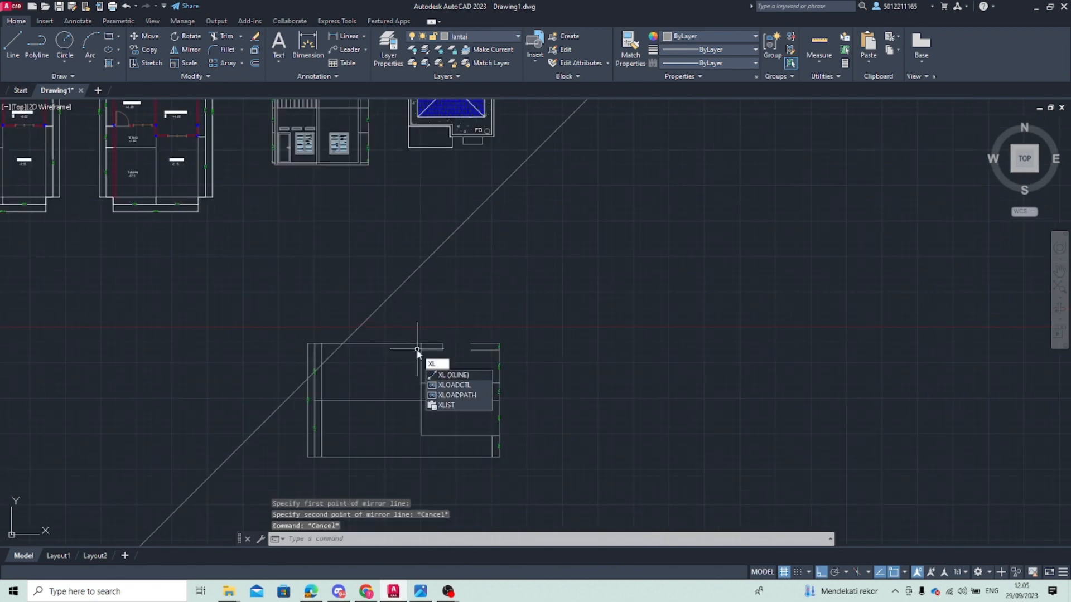
key(Return)
text(a)
key(Return)
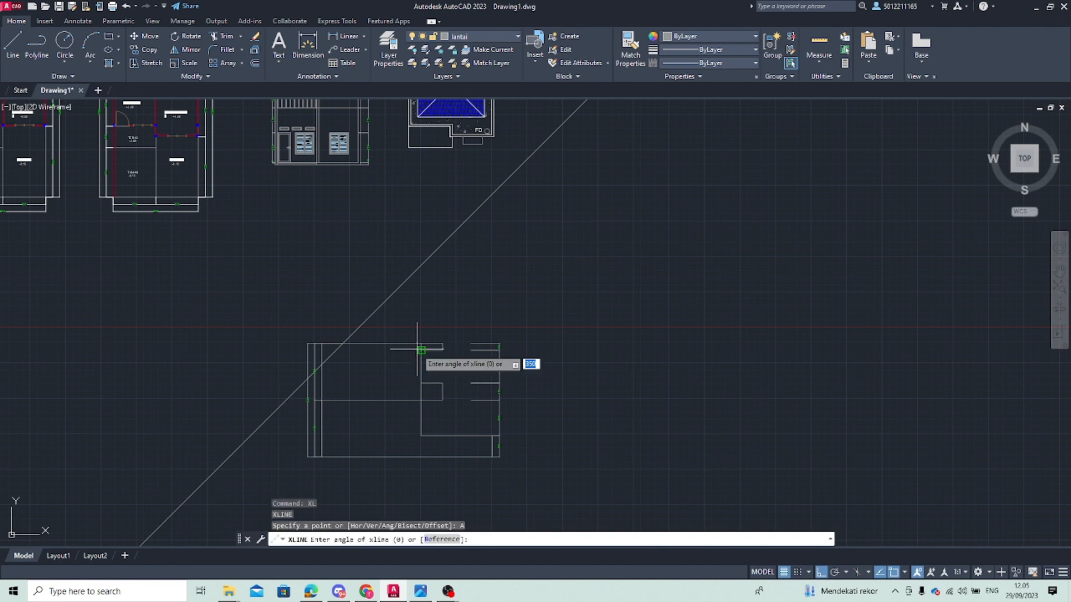
text(45)
key(Return)
click(421, 344)
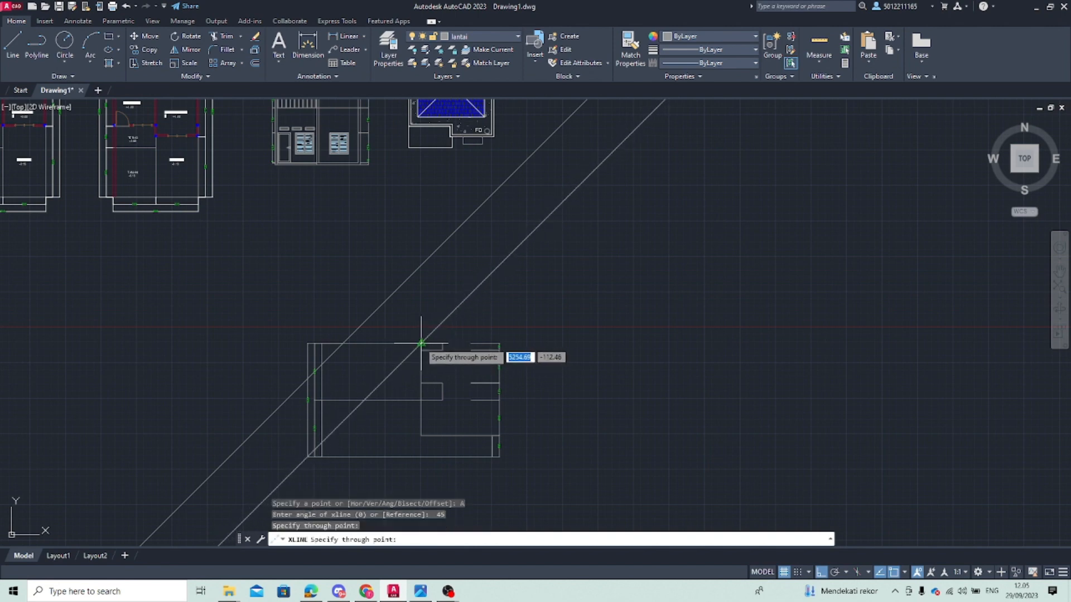
key(Escape)
Mirror the second 45° construction line about the interior vertical wall line and erase the source line
click(440, 322)
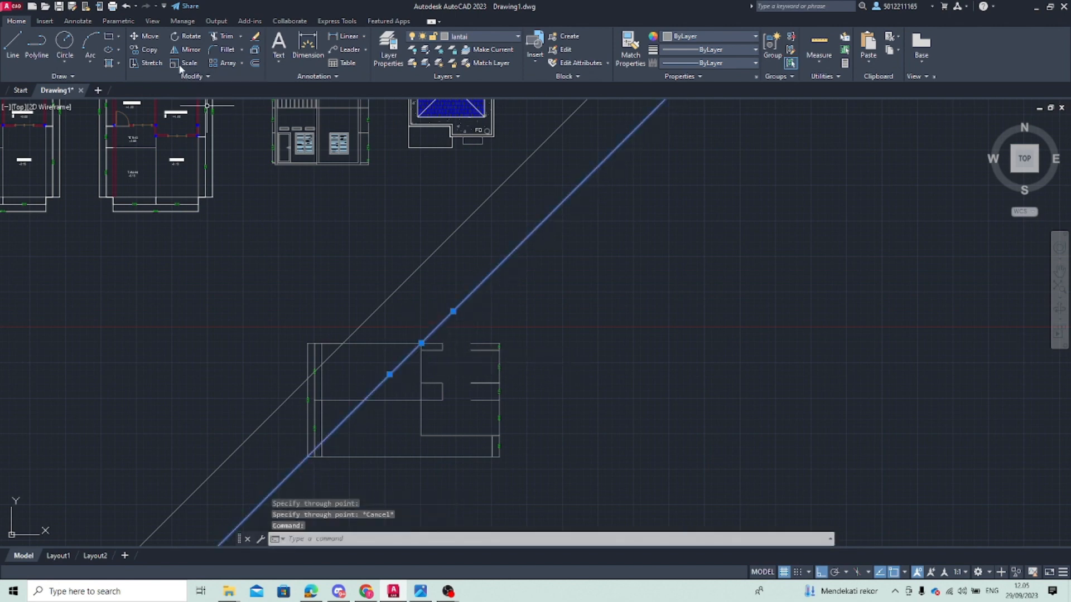
click(185, 49)
click(421, 344)
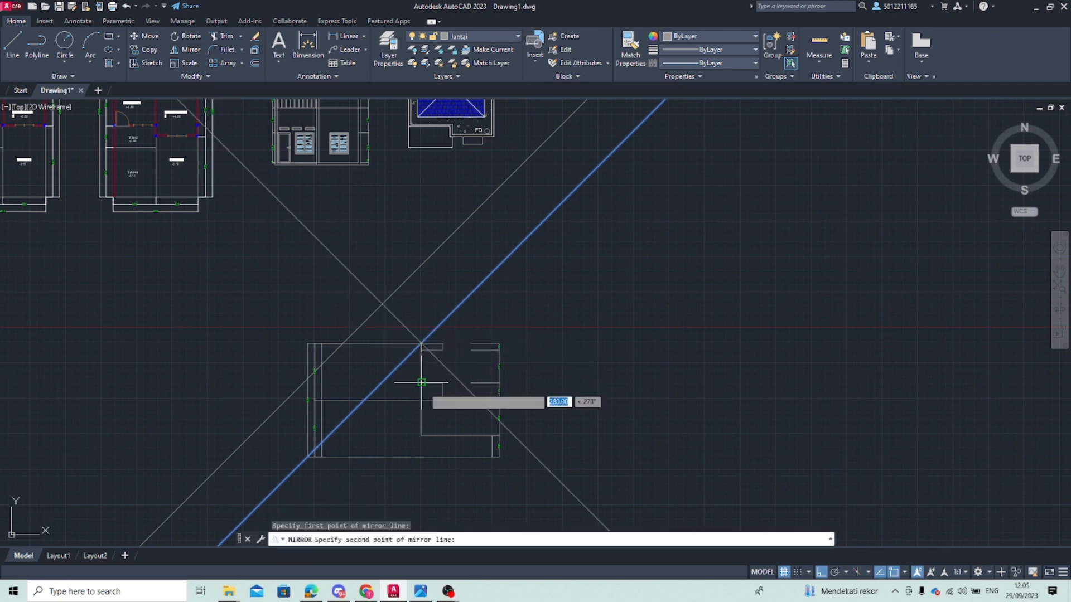
click(422, 434)
key(Down)
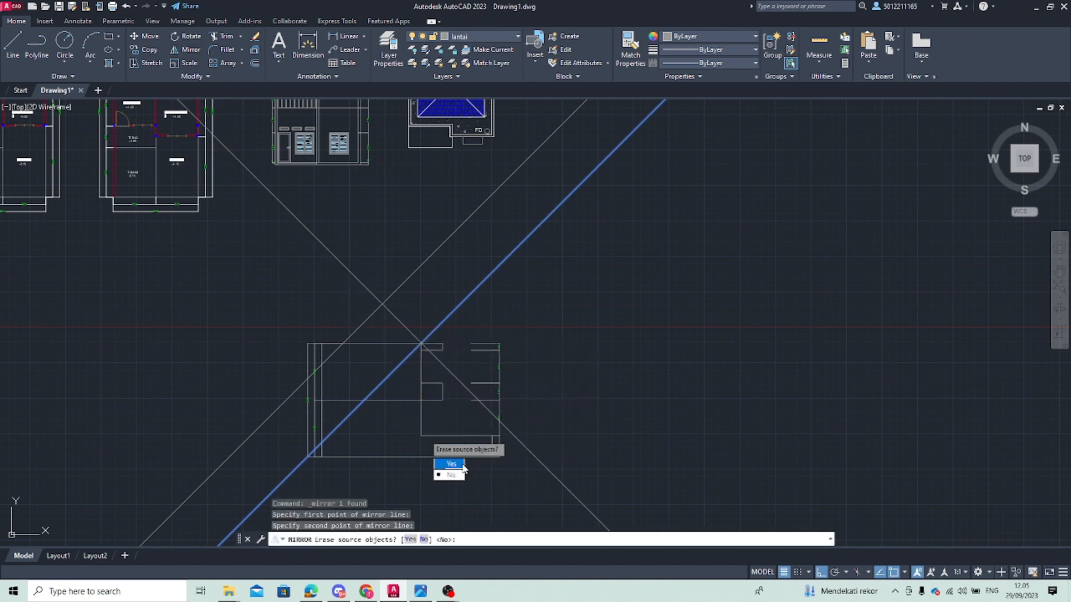
key(Return)
scroll(384, 310, up, 4)
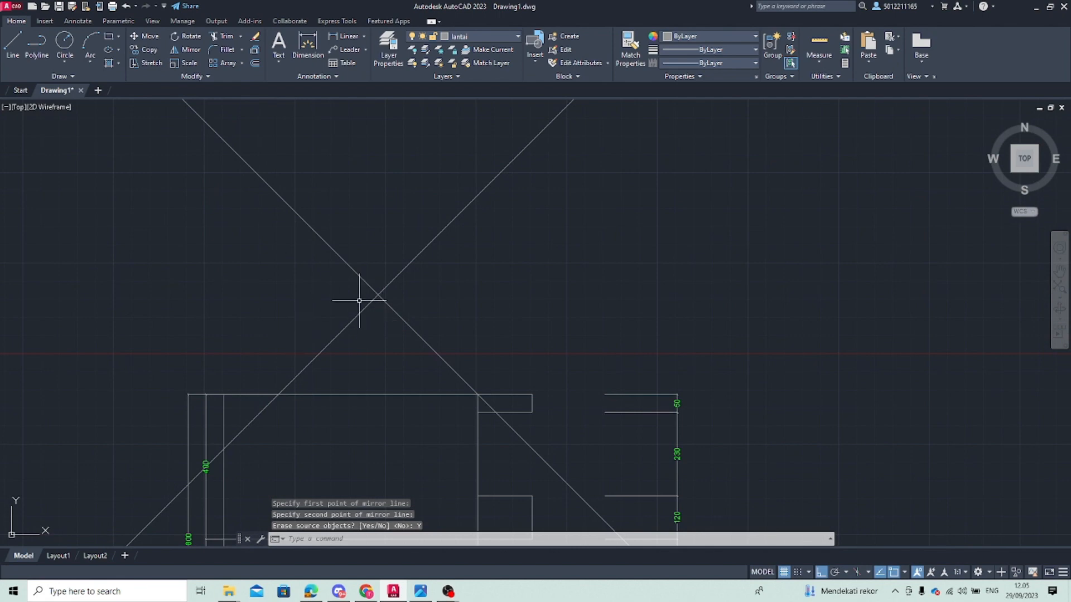
scroll(371, 275, down, 6)
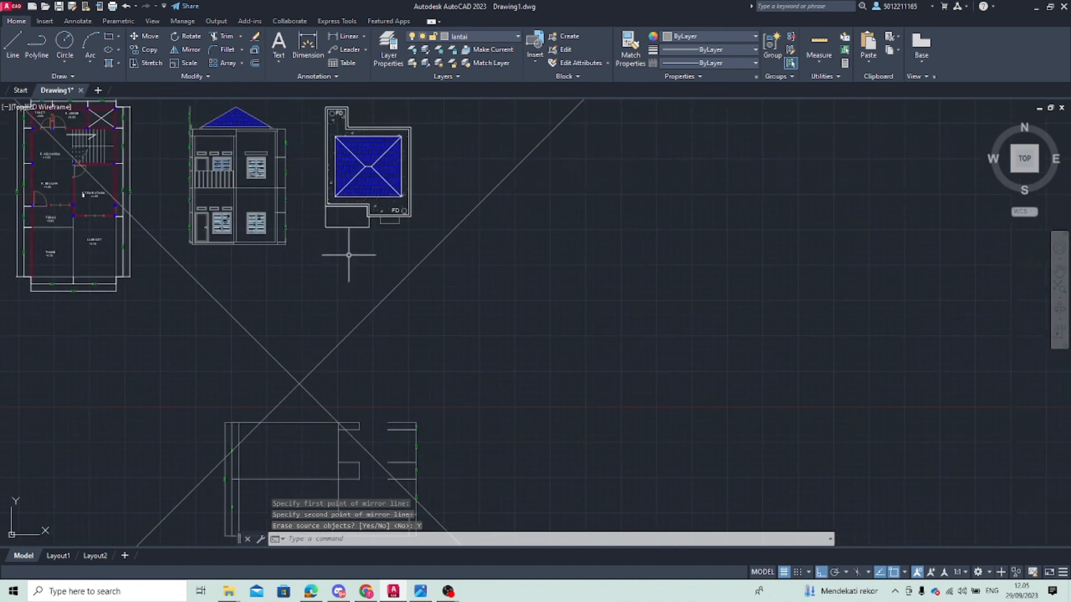
scroll(345, 223, up, 4)
scroll(330, 352, up, 2)
middle_drag(325, 355, 304, 139)
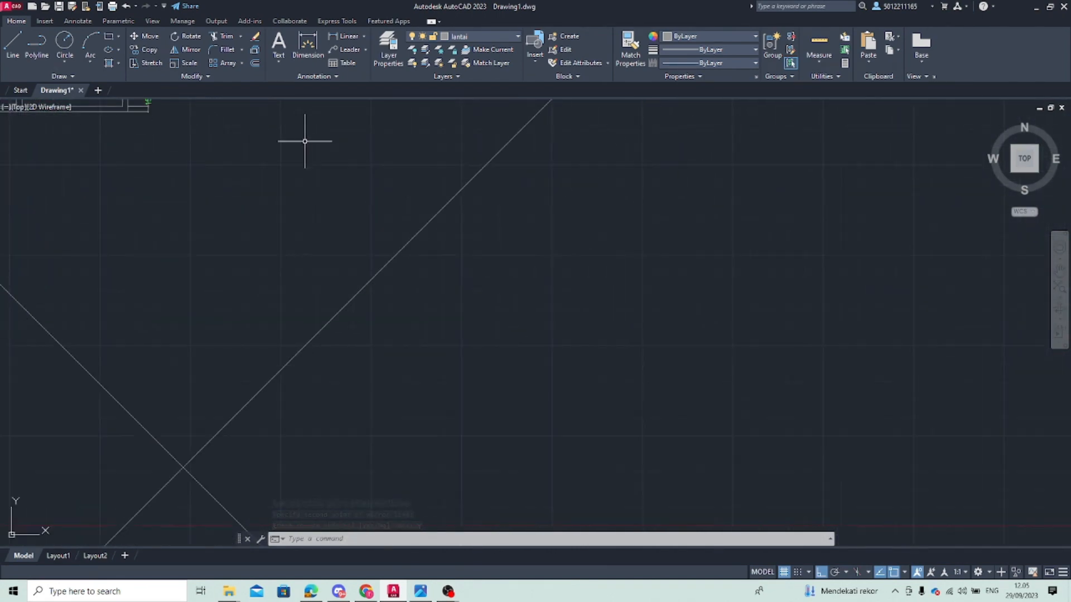
middle_drag(244, 396, 337, 208)
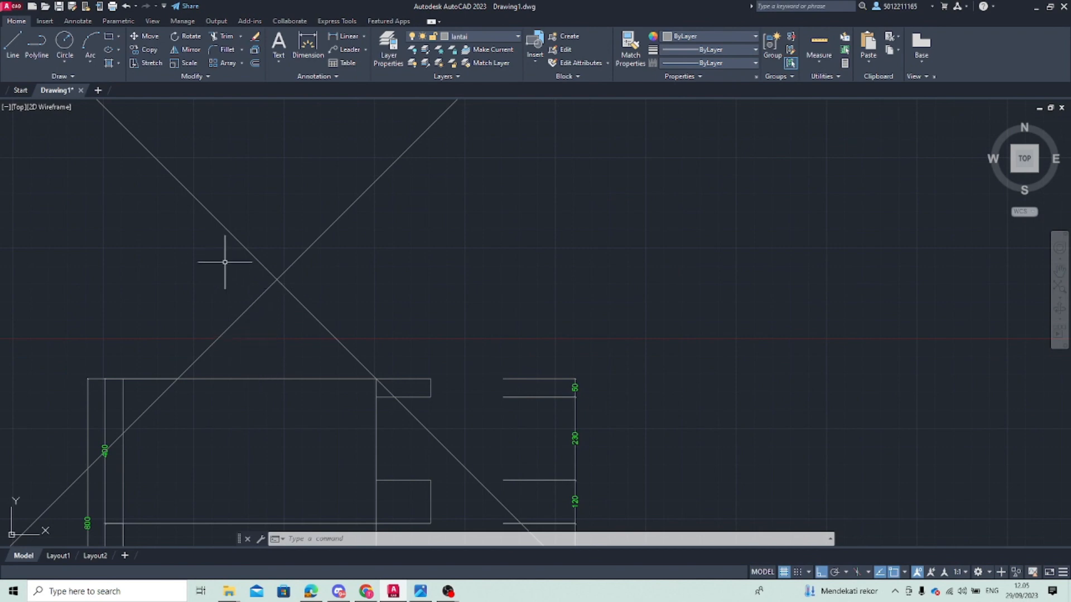
text(l)
key(Return)
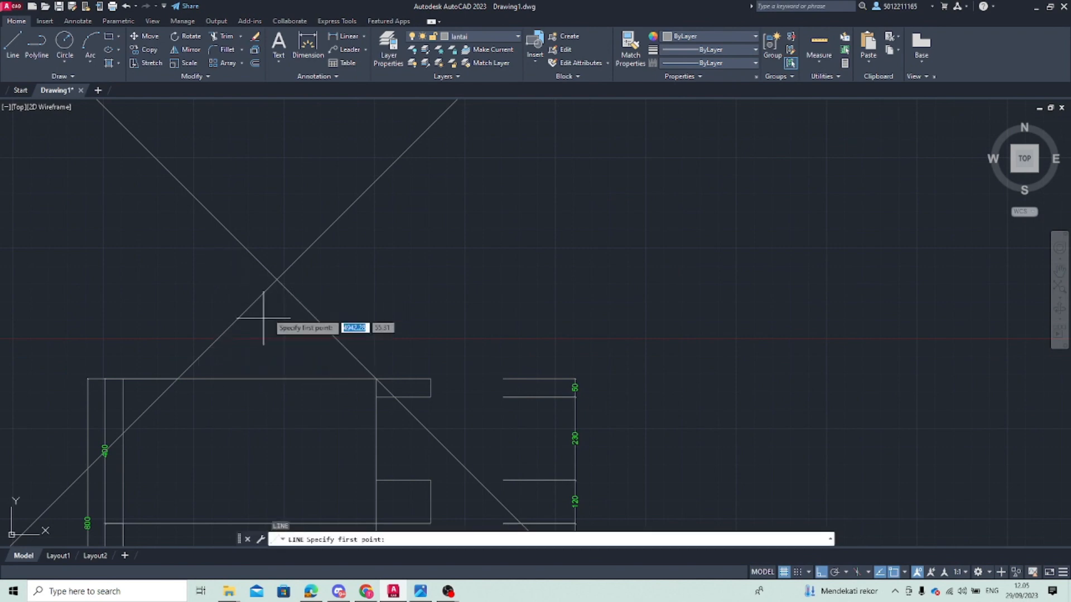
key(Escape)
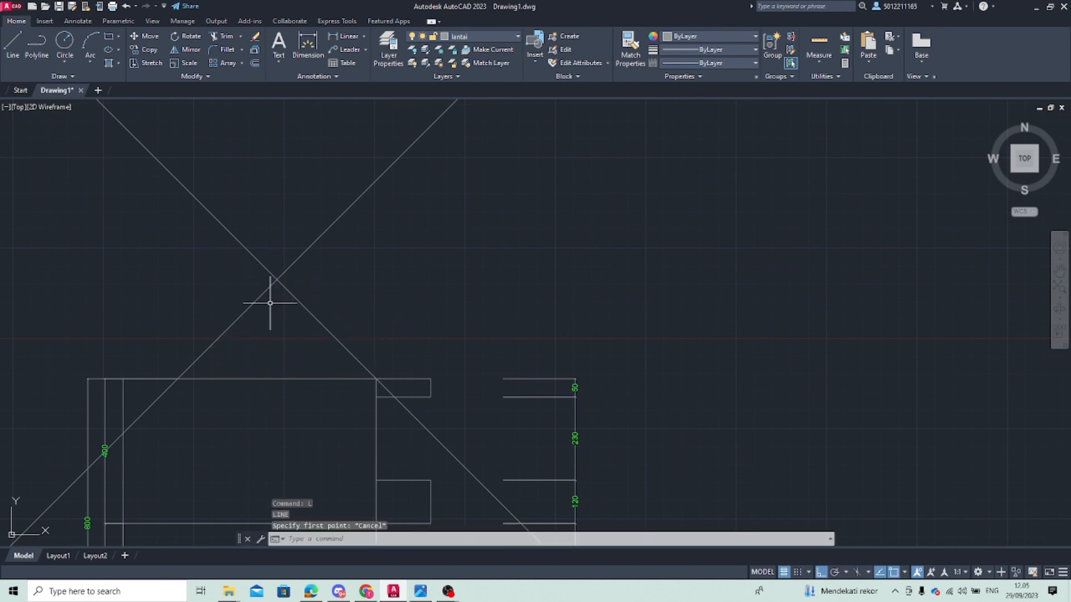
text(fl)
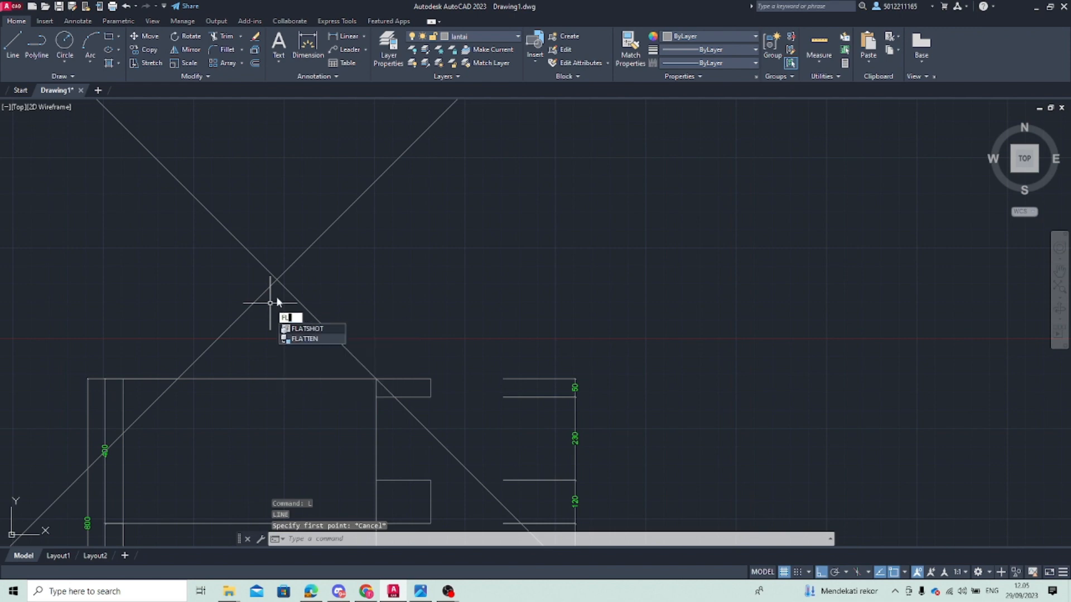
key(BackSpace)
key(BackSpace)
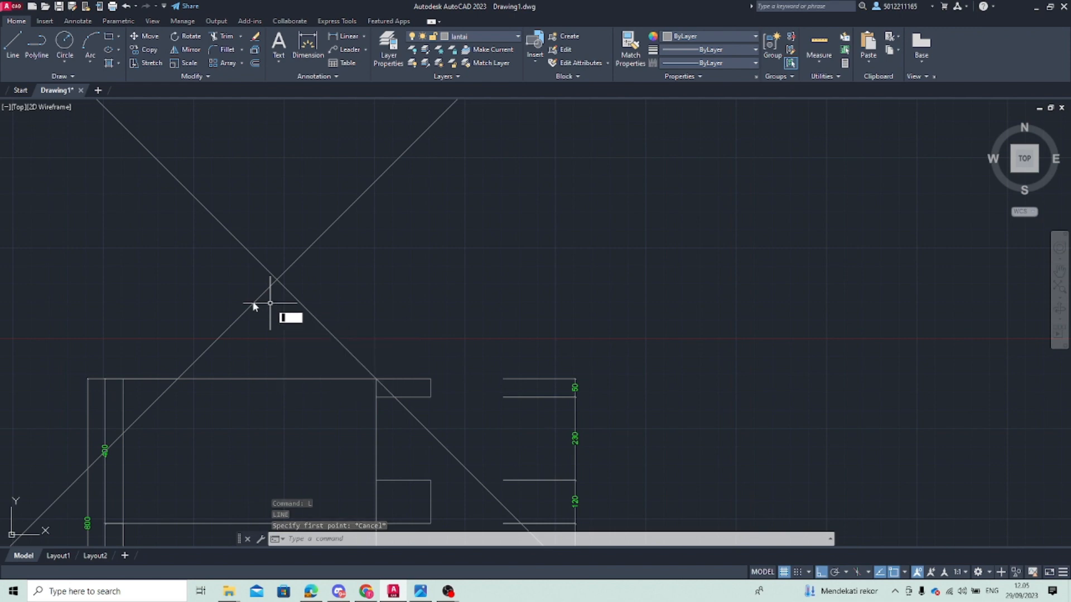
key(BackSpace)
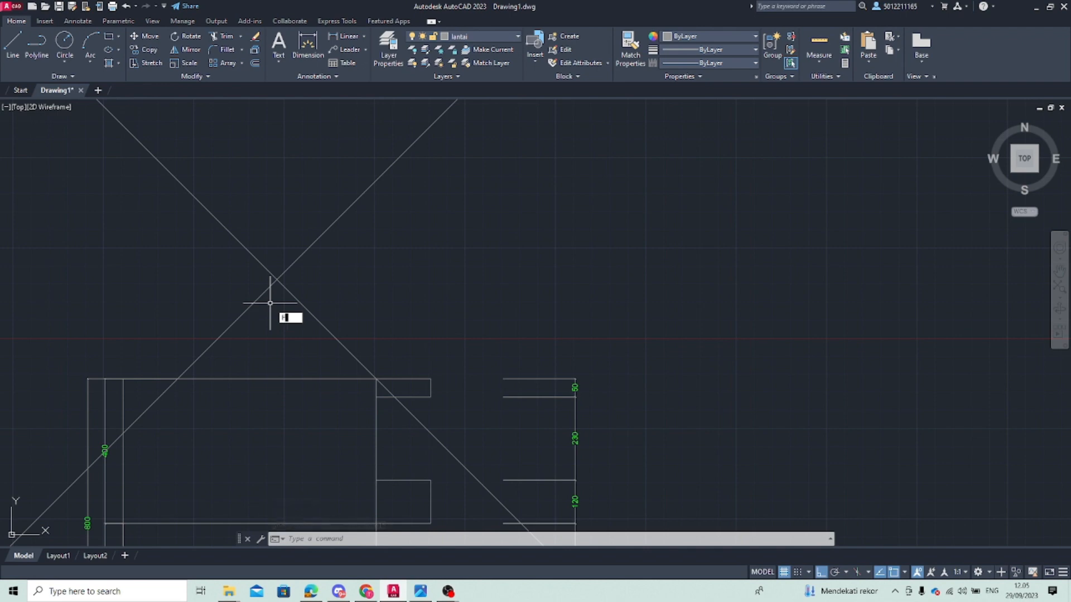
Fillet the two crossing construction lines into a sharp roof peak, keeping their lower parts
text(f)
key(Return)
click(250, 306)
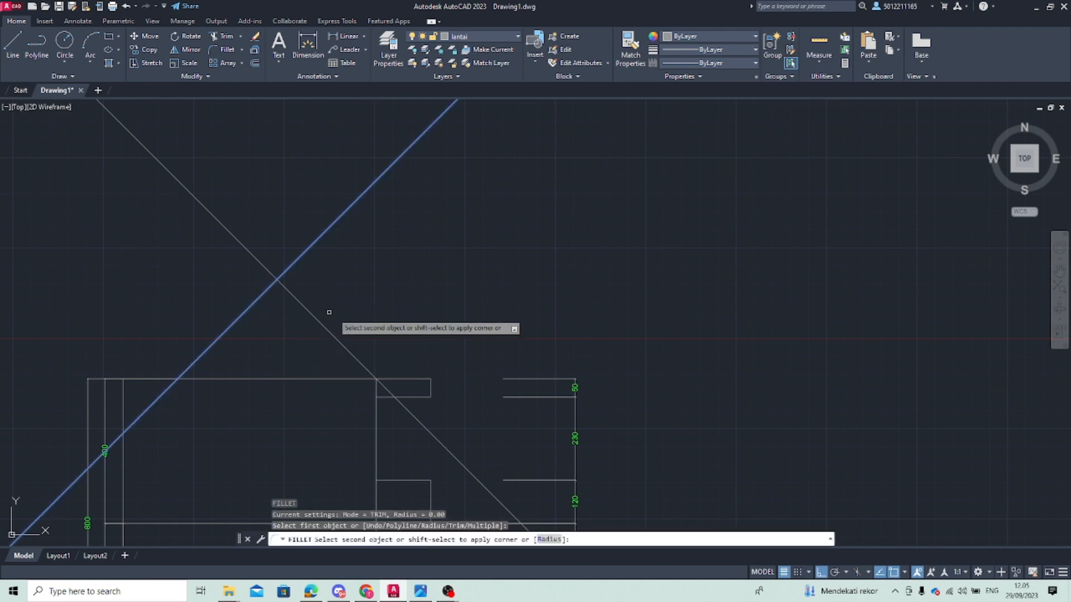
click(313, 315)
key(Escape)
scroll(234, 334, down, 4)
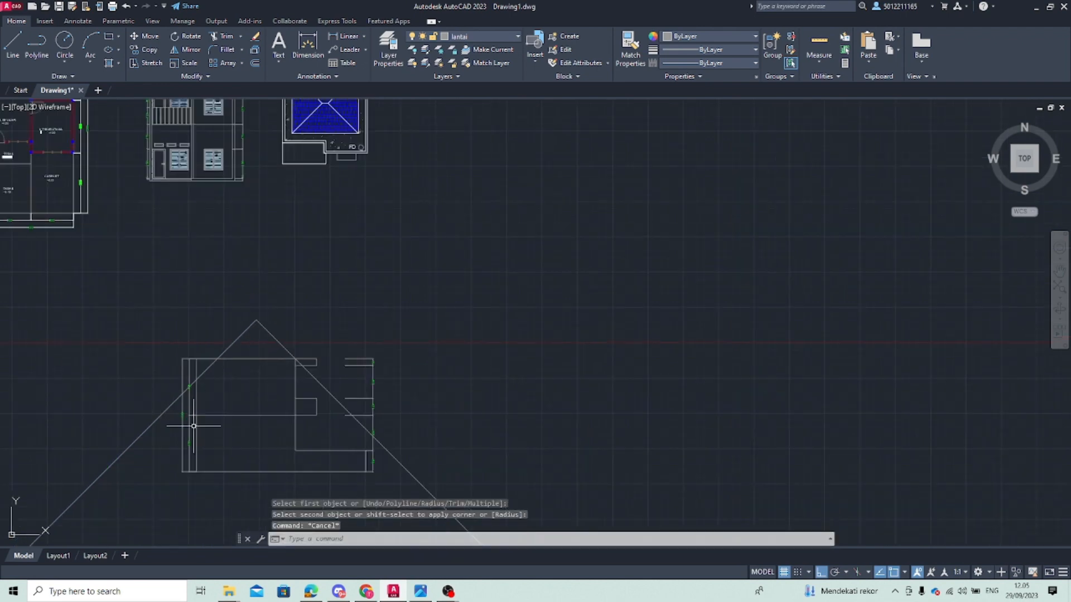
key(Return)
key(Escape)
click(206, 369)
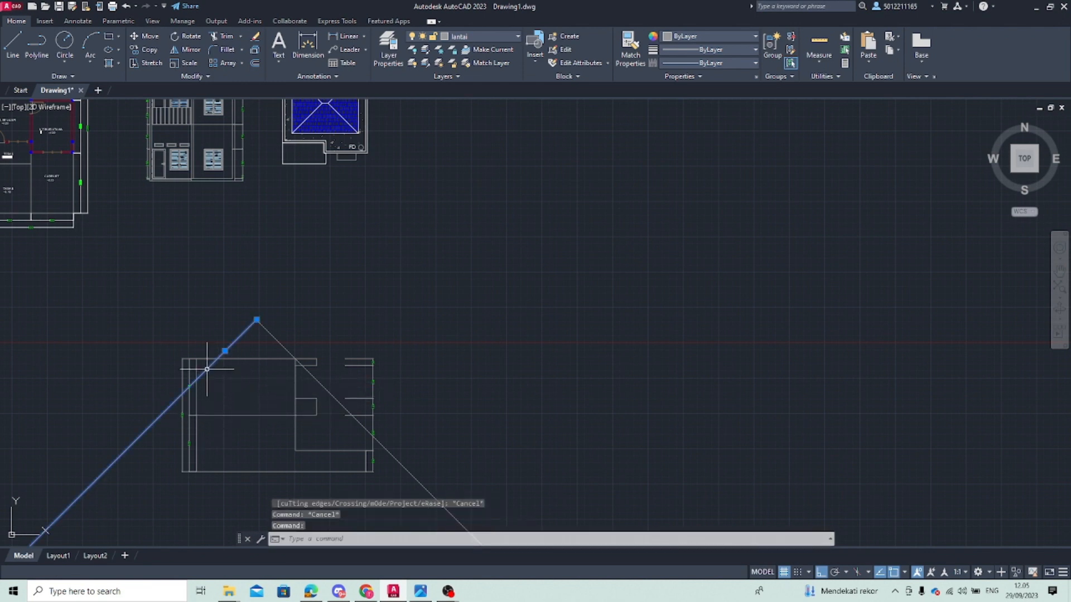
scroll(216, 347, down, 4)
key(Escape)
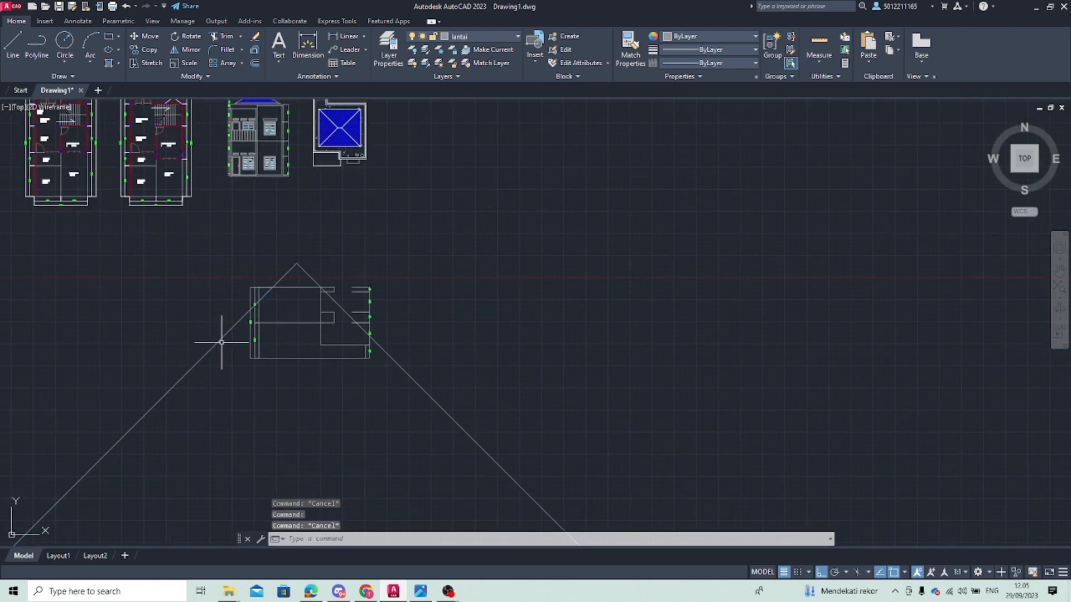
Trim the lower ends of both roof slopes back to the inner left vertical line and the upper projection's lower edge
text(r)
key(Return)
click(220, 344)
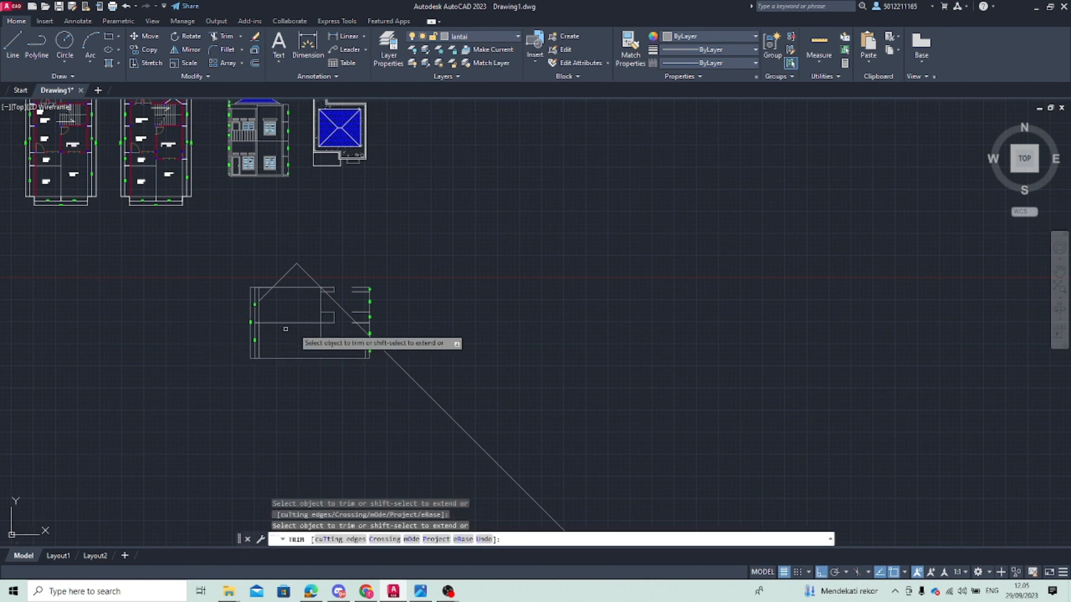
click(393, 357)
scroll(279, 285, up, 3)
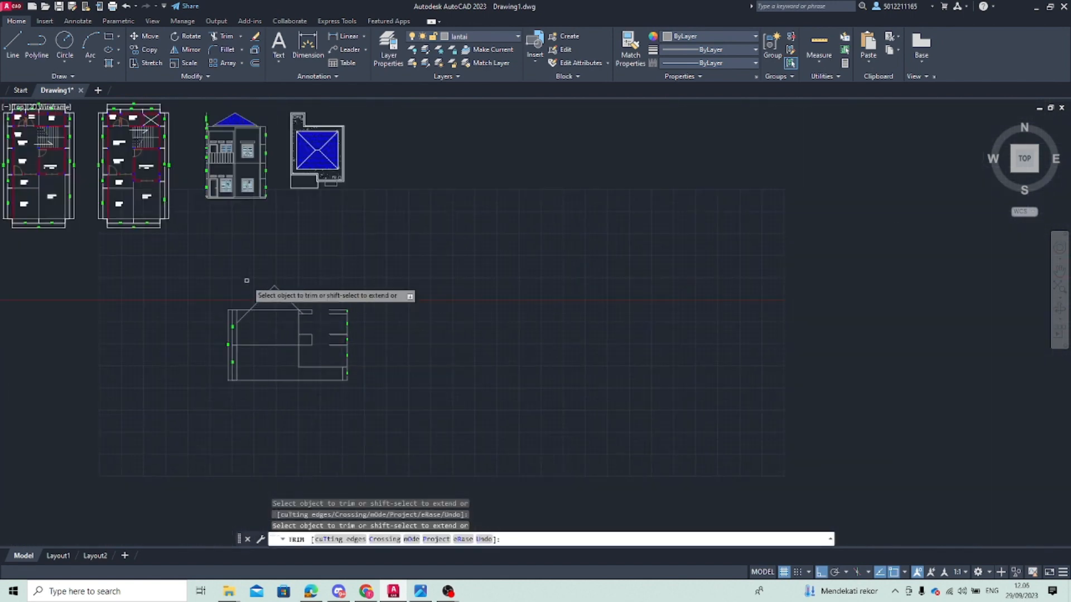
key(Escape)
Stretch the lower ends of both 45° roof slopes up onto the section's top line, ending the second at the interior vertical wall line
click(240, 369)
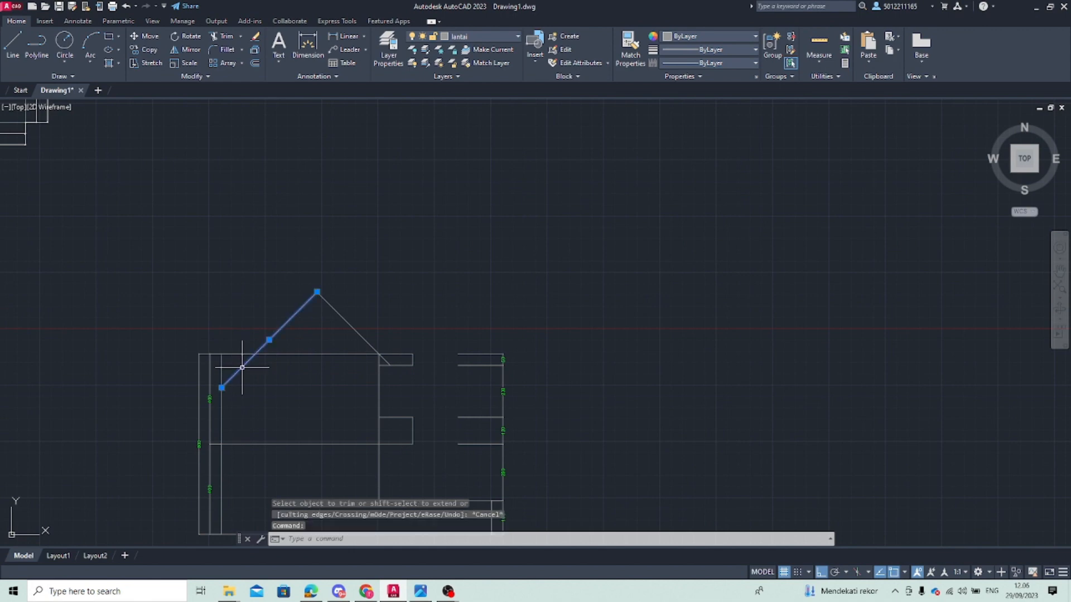
click(222, 387)
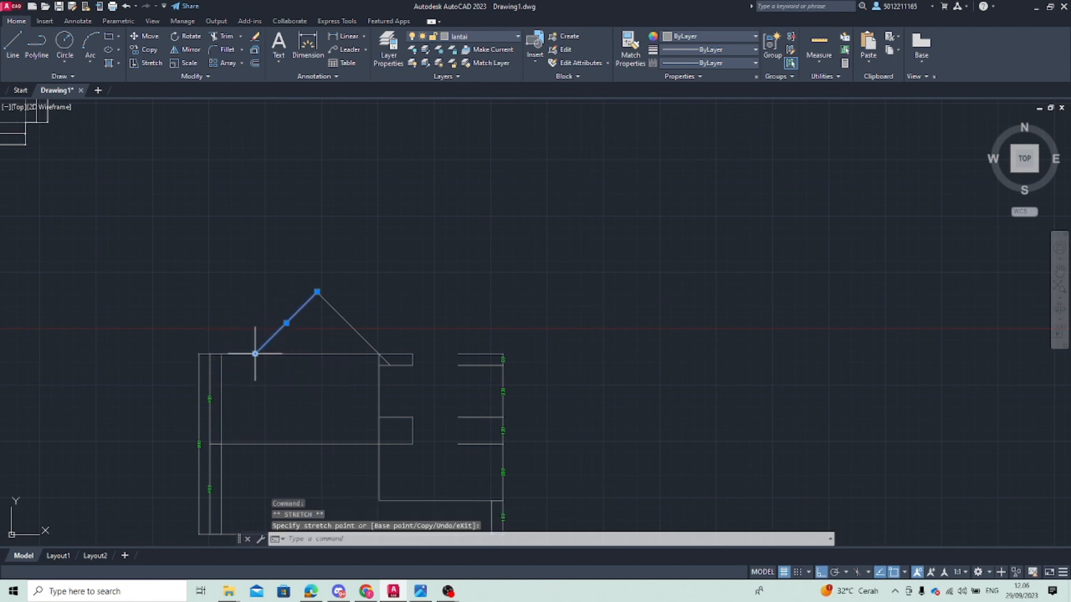
click(390, 365)
click(390, 364)
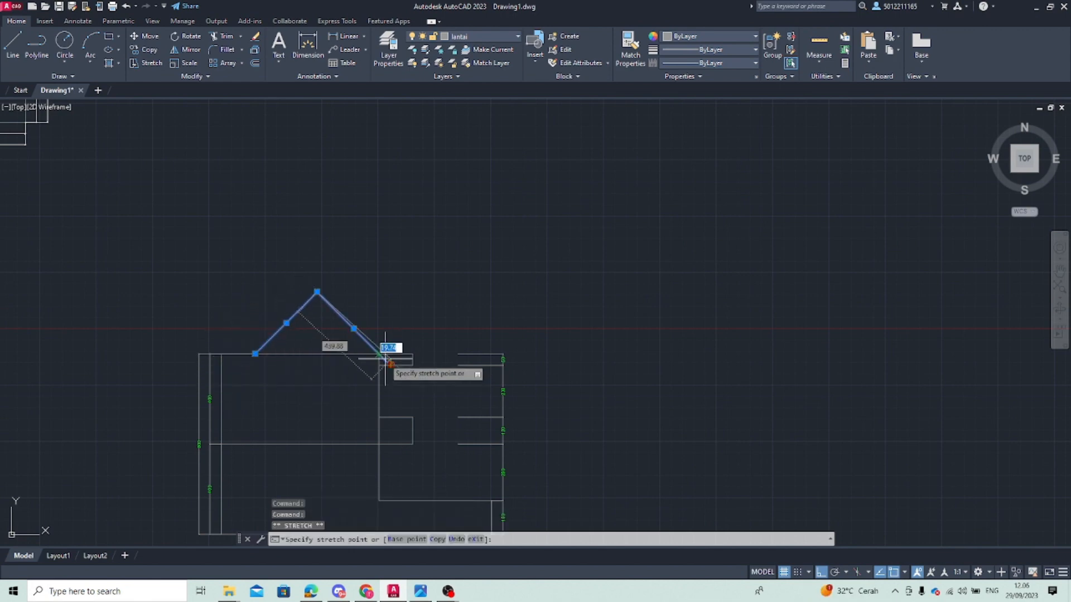
click(379, 354)
scroll(374, 368, down, 2)
middle_drag(374, 369, 329, 406)
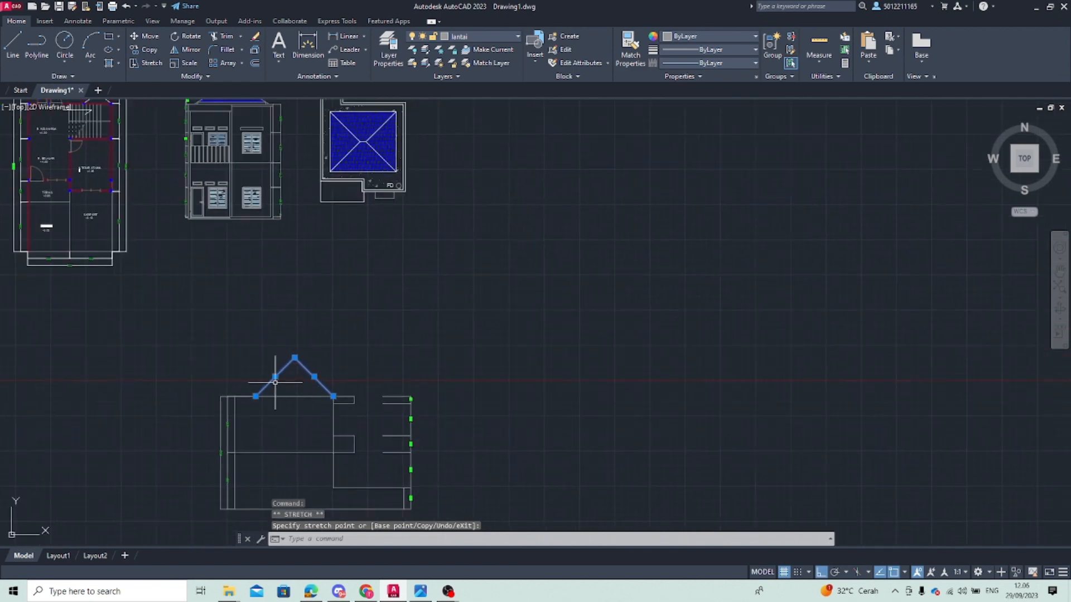
key(Escape)
Delete both 45° roof slopes above the section outline
click(291, 359)
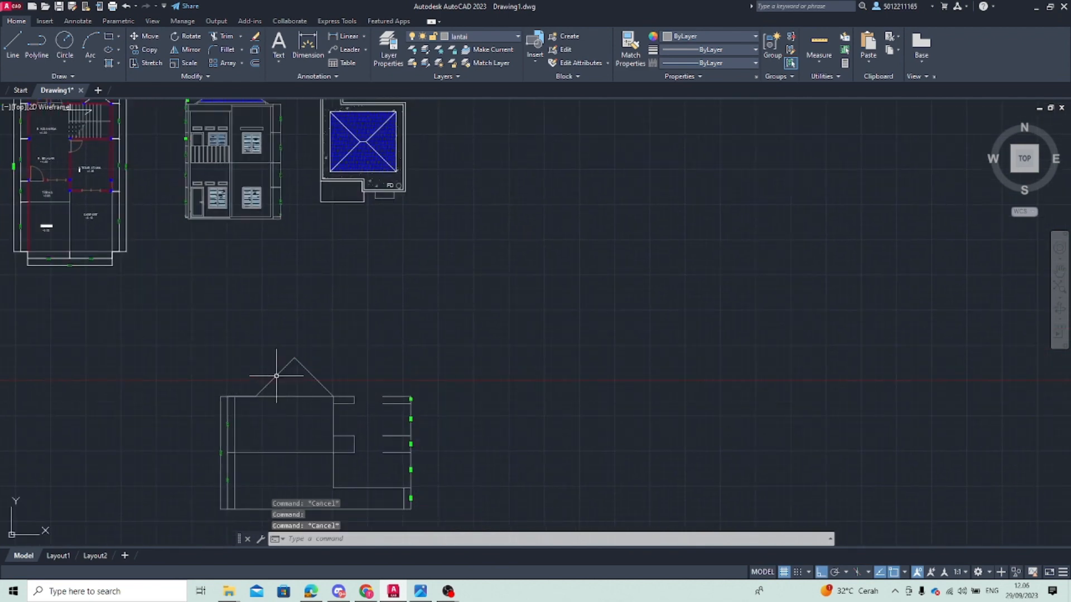
key(Delete)
click(310, 374)
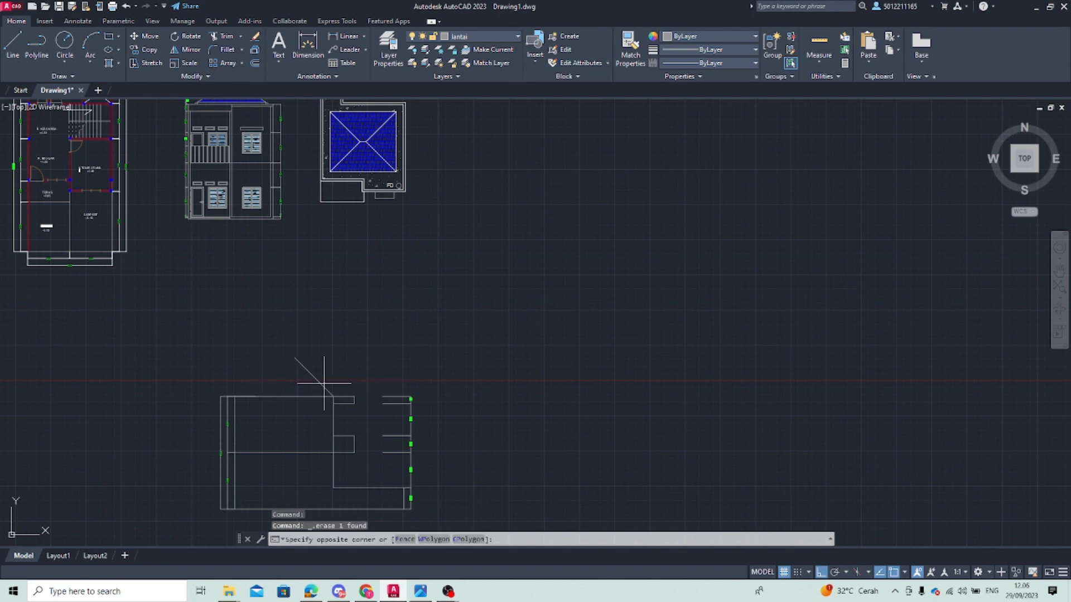
click(321, 384)
key(Delete)
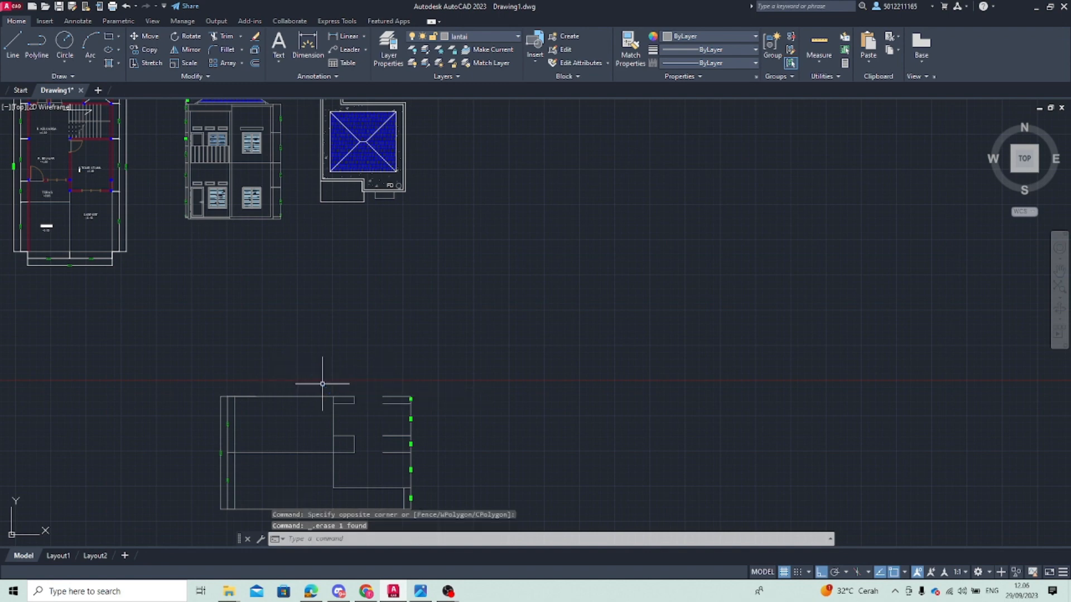
text(l)
key(Return)
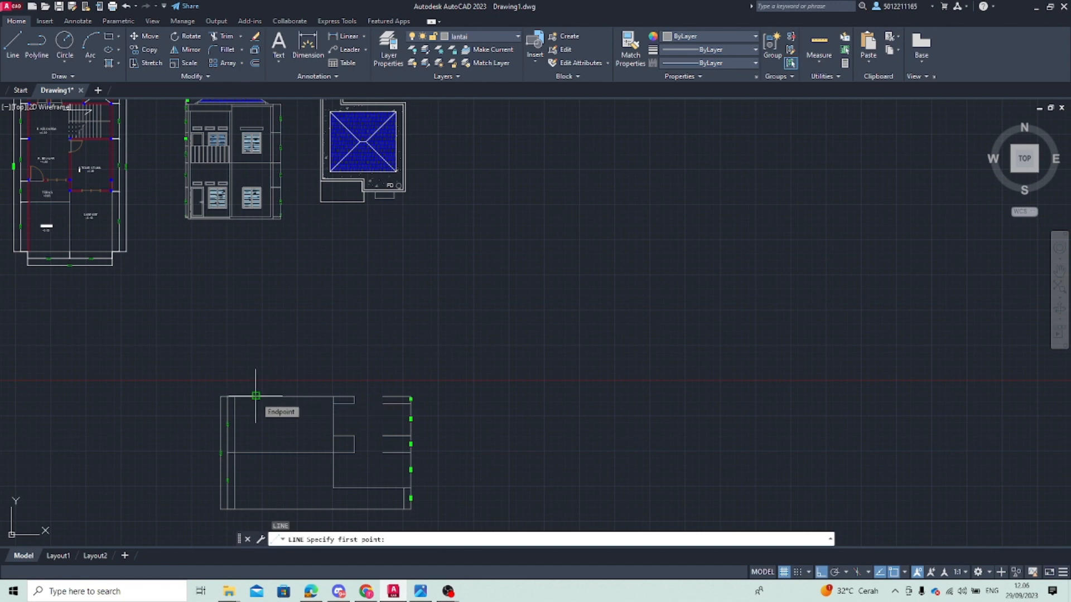
click(255, 396)
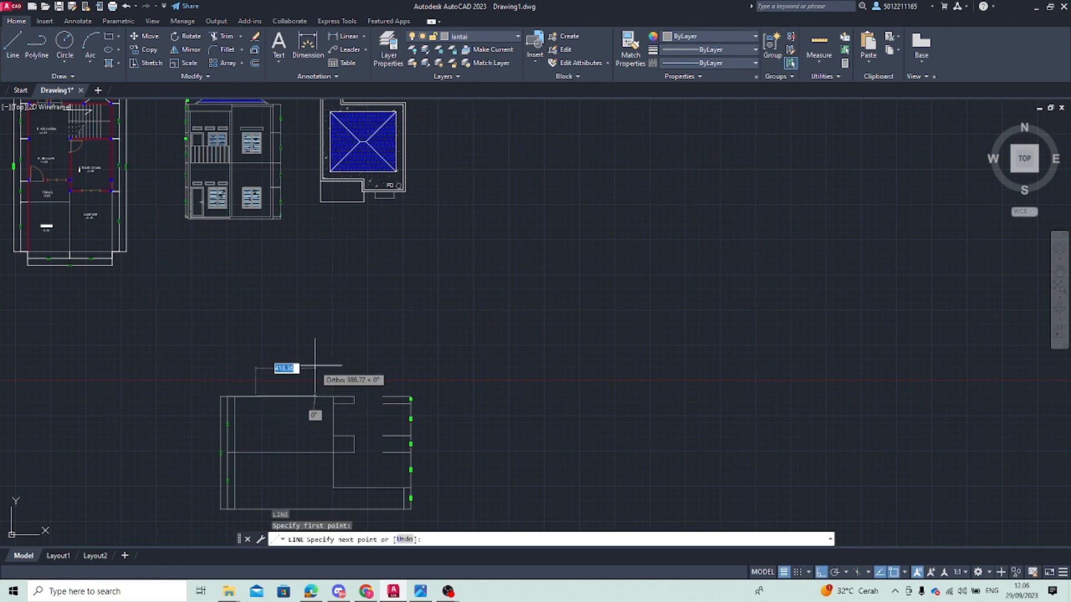
key(Escape)
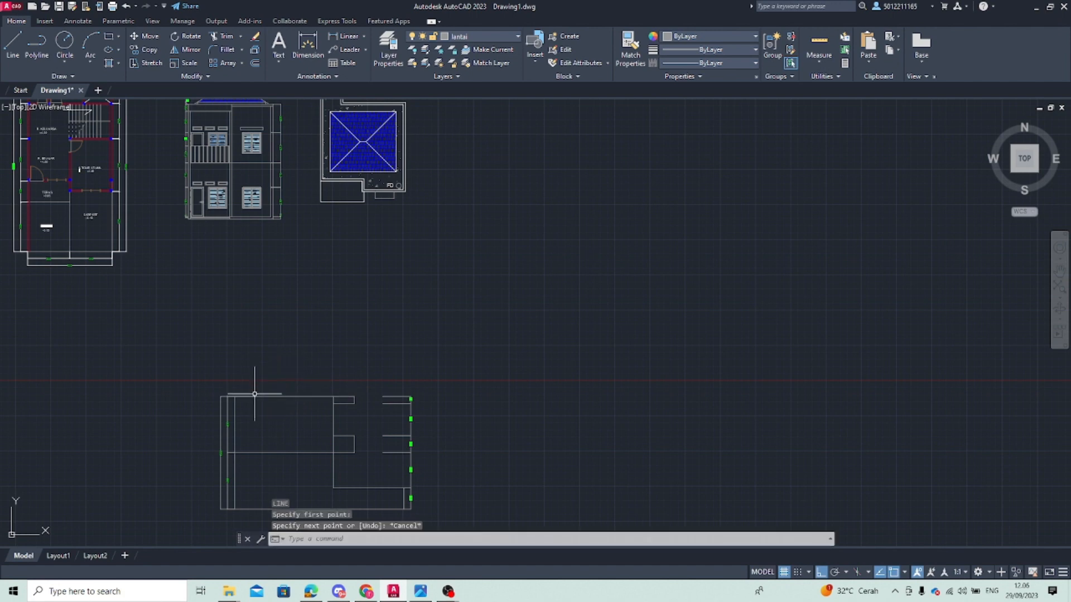
text(l)
key(alt)
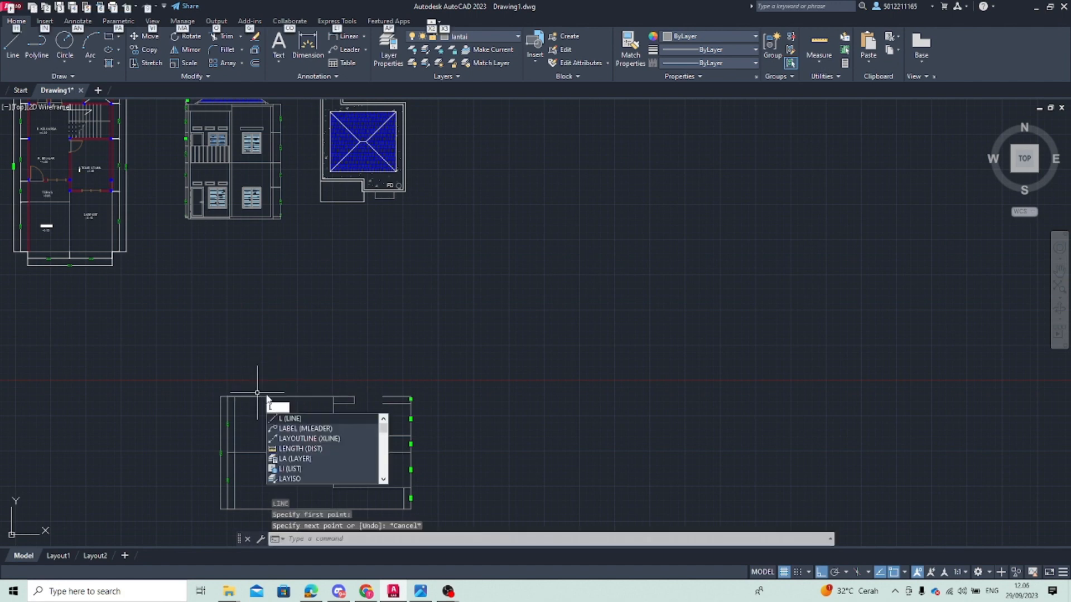
key(Escape)
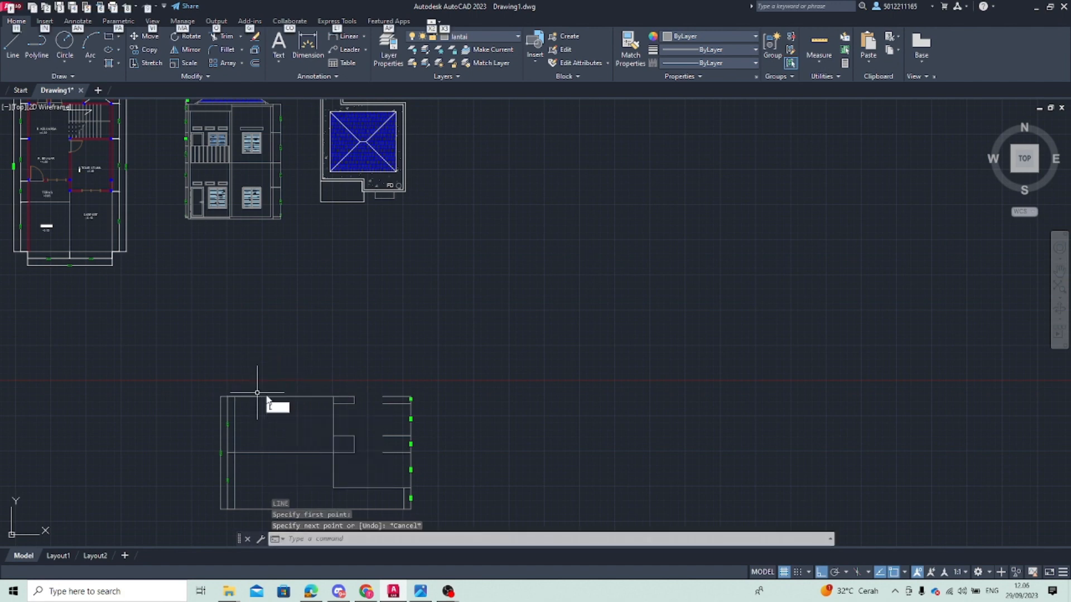
key(Escape)
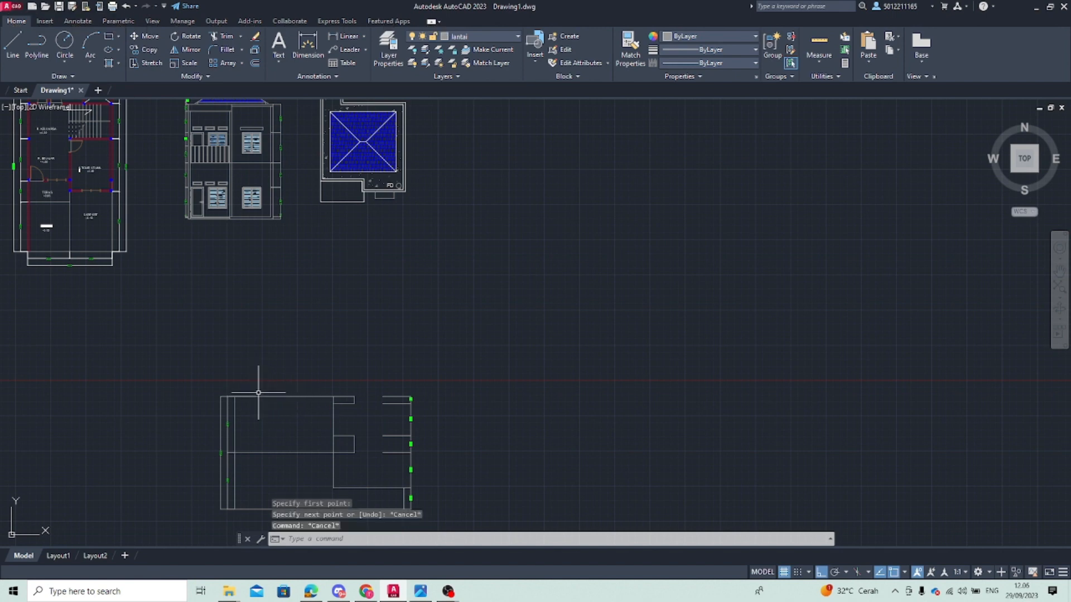
Turn Ortho off and draw a 30° roof line about 417 units long from the short eave line's inner endpoint on the section's top line
key(Return)
click(256, 397)
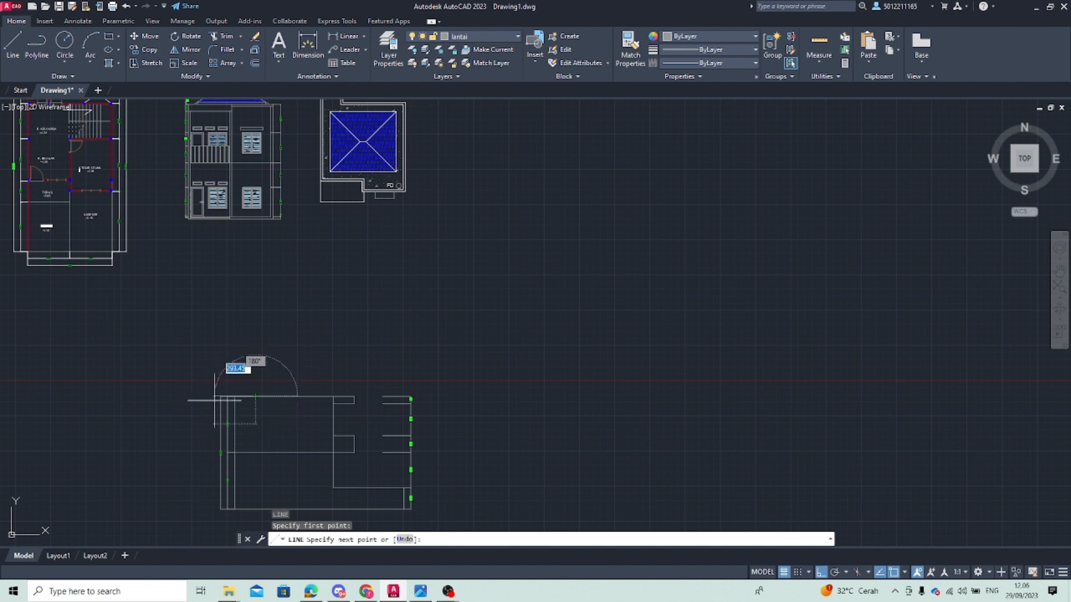
key(F8)
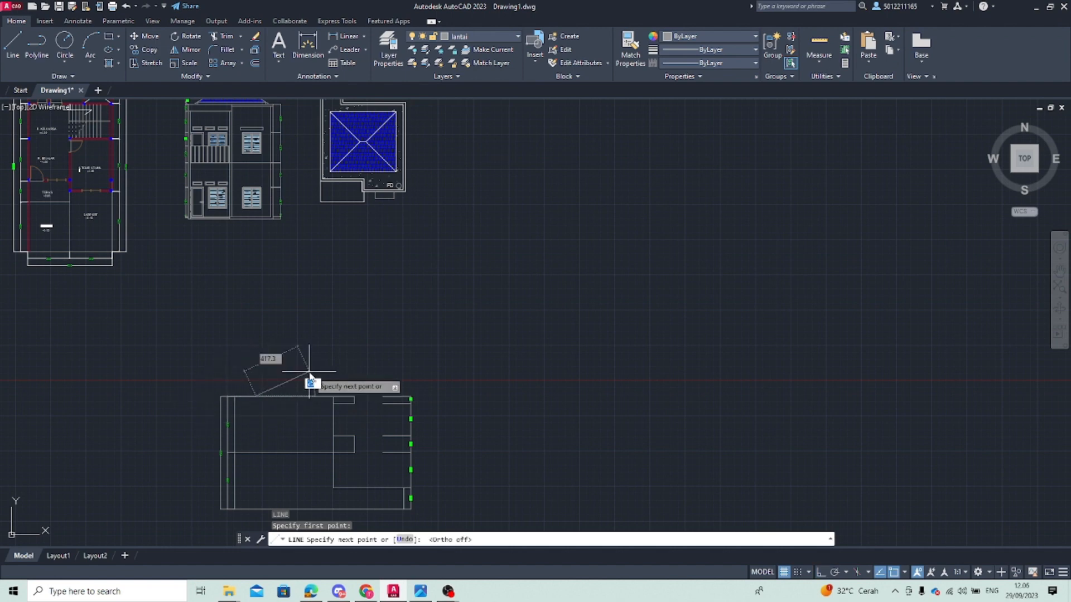
key(Return)
key(Escape)
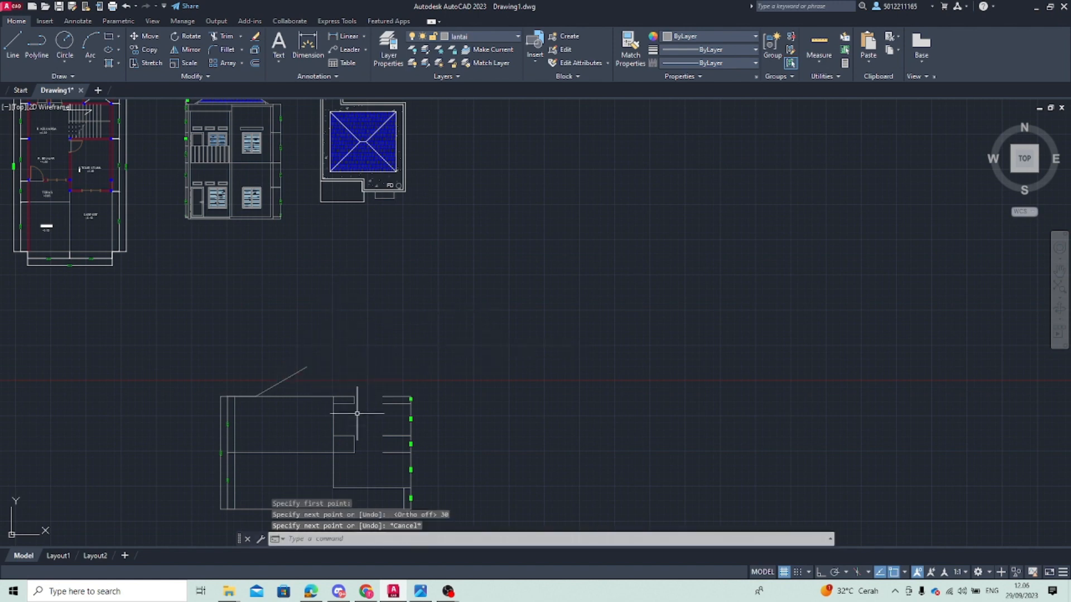
text(l)
key(Return)
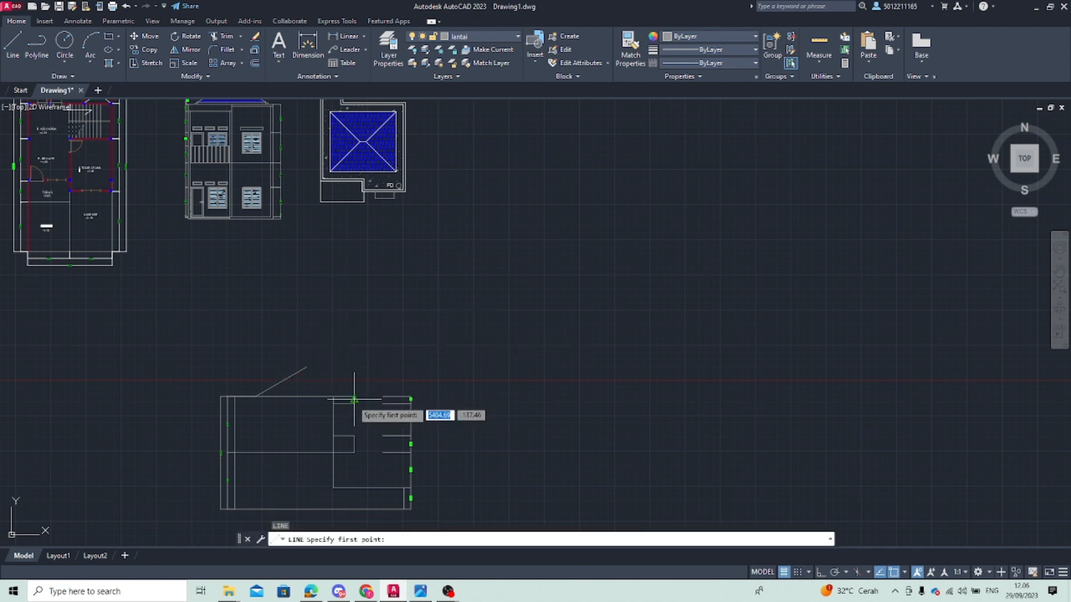
key(Tab)
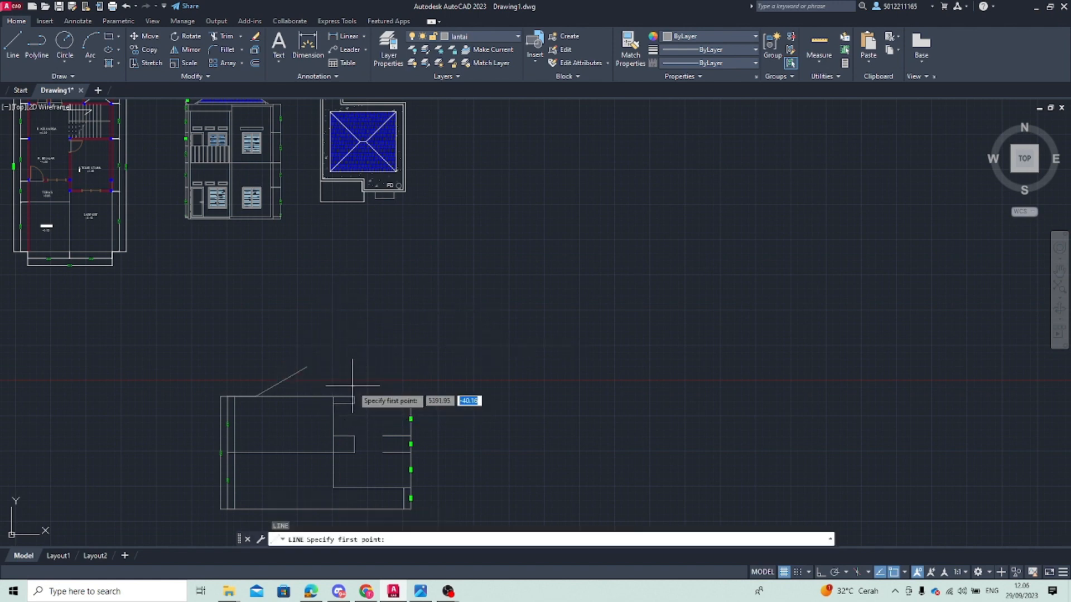
text(30)
key(Return)
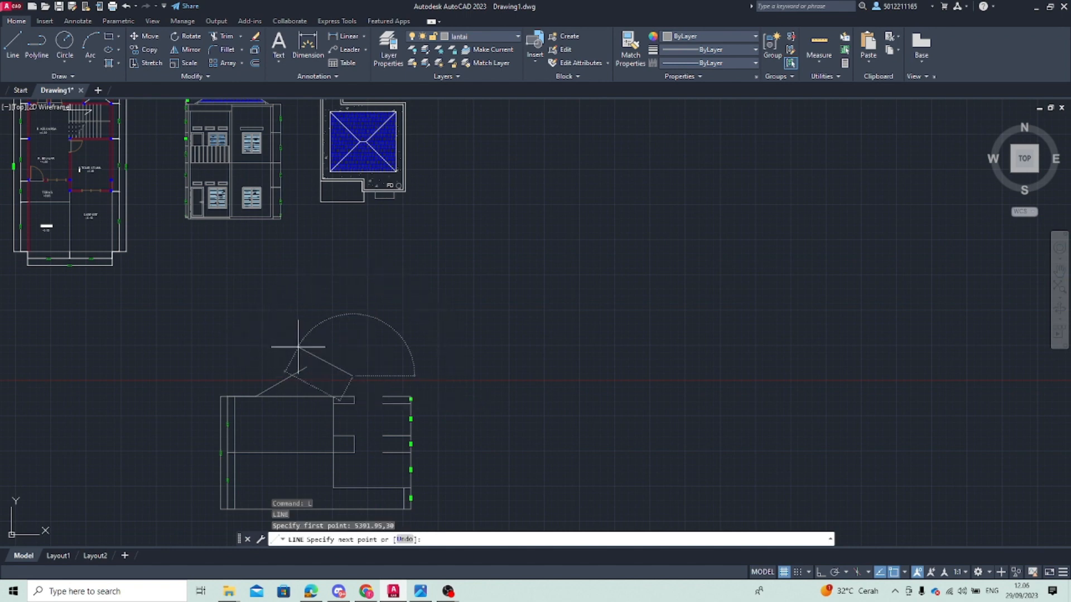
key(Escape)
key(Return)
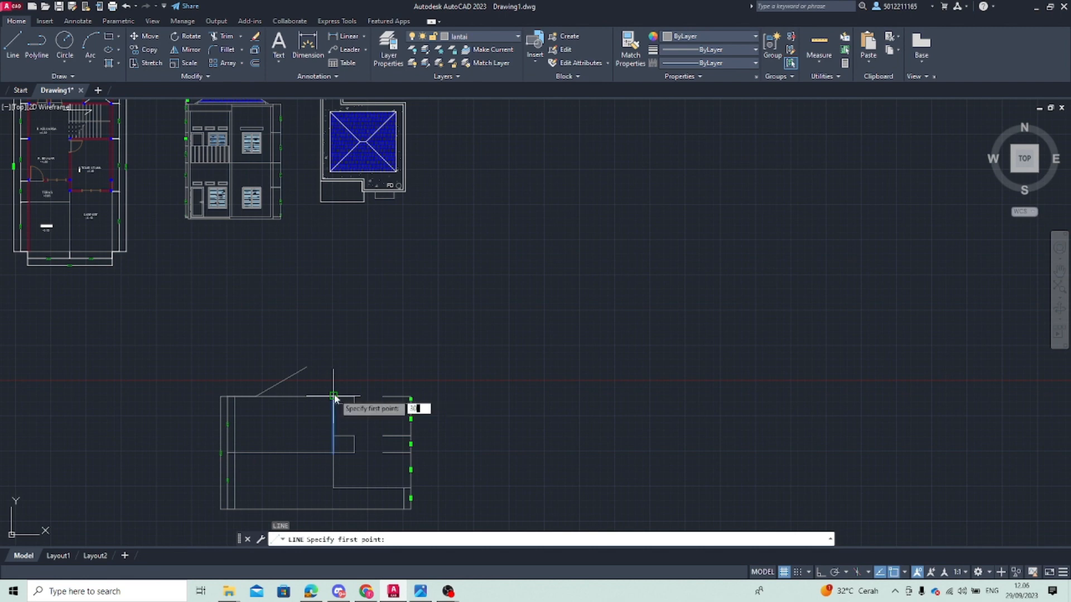
click(333, 396)
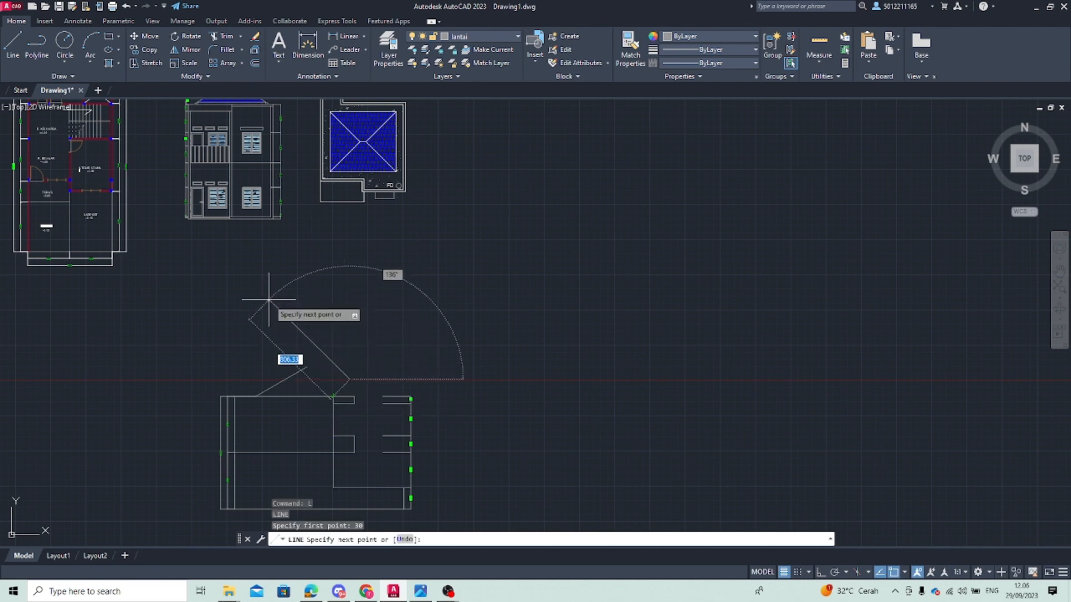
key(Escape)
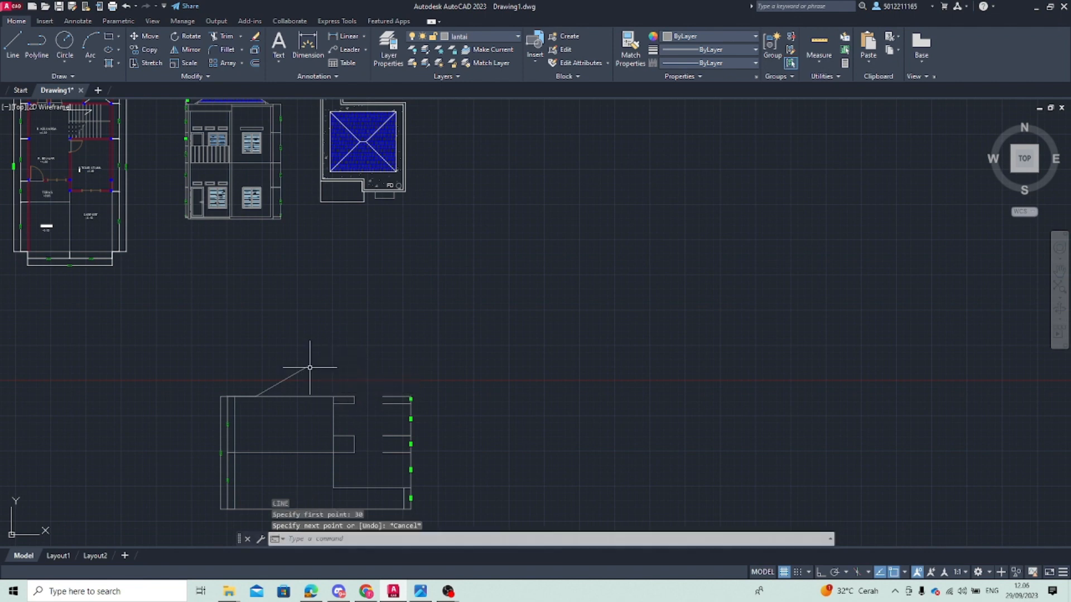
Draw a second 30° roof line from the upper end of the interior vertical wall line
key(Return)
click(333, 396)
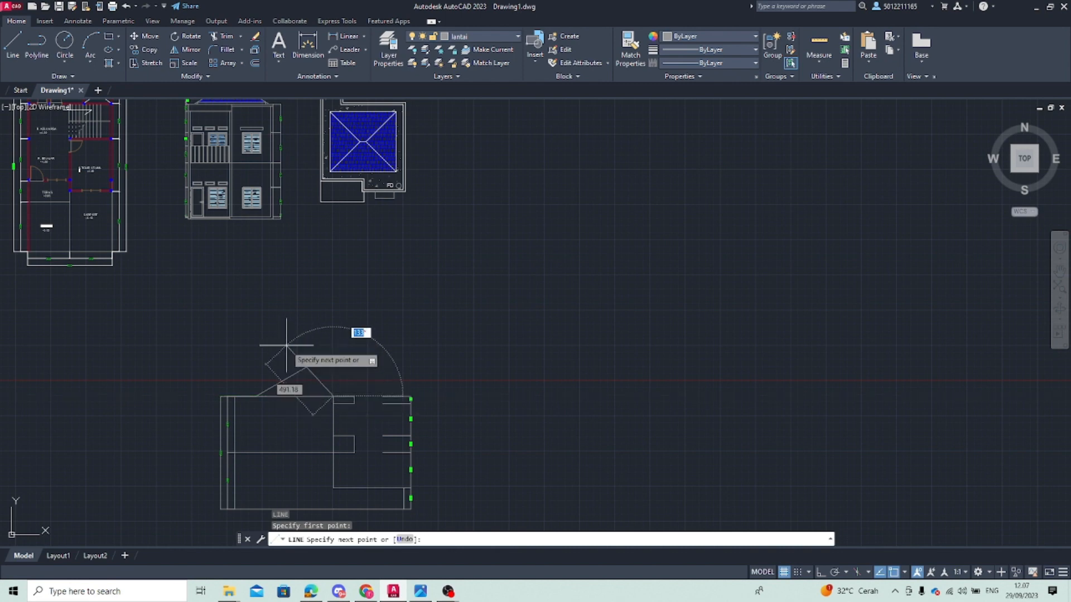
key(Return)
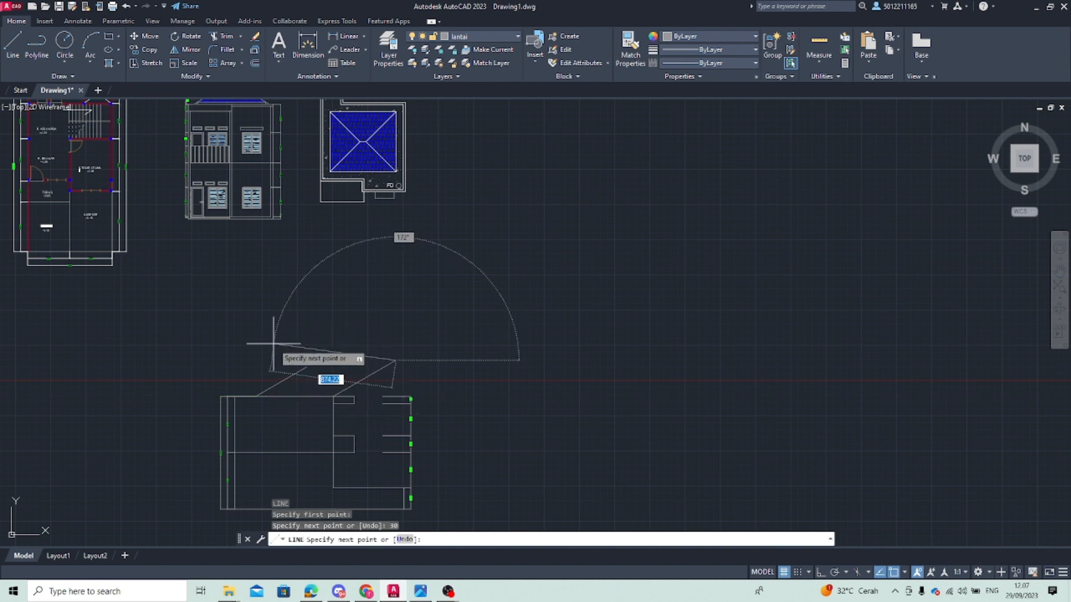
key(Escape)
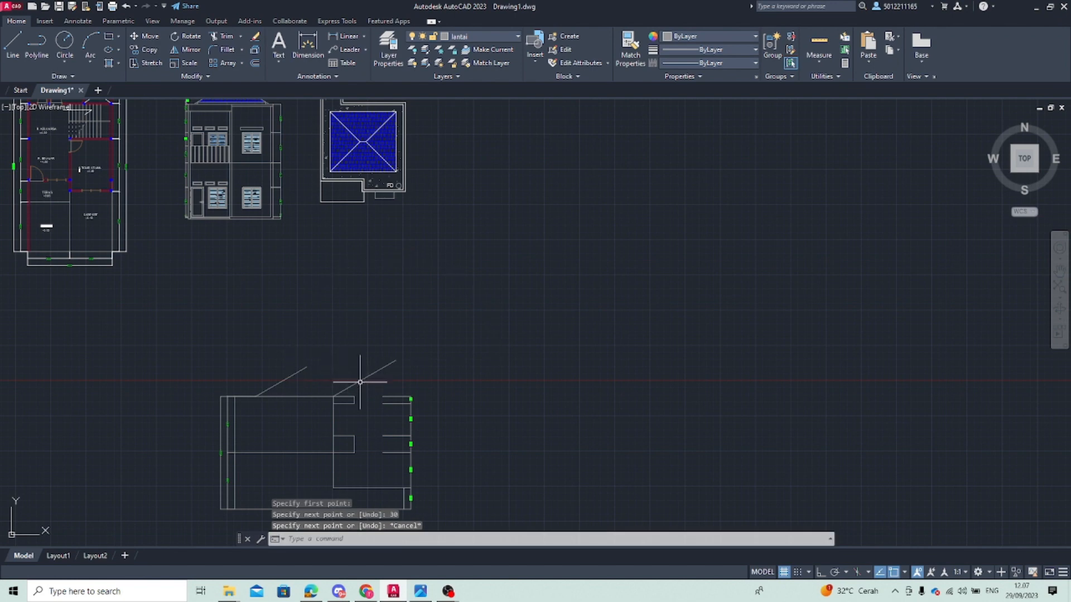
click(361, 382)
click(190, 49)
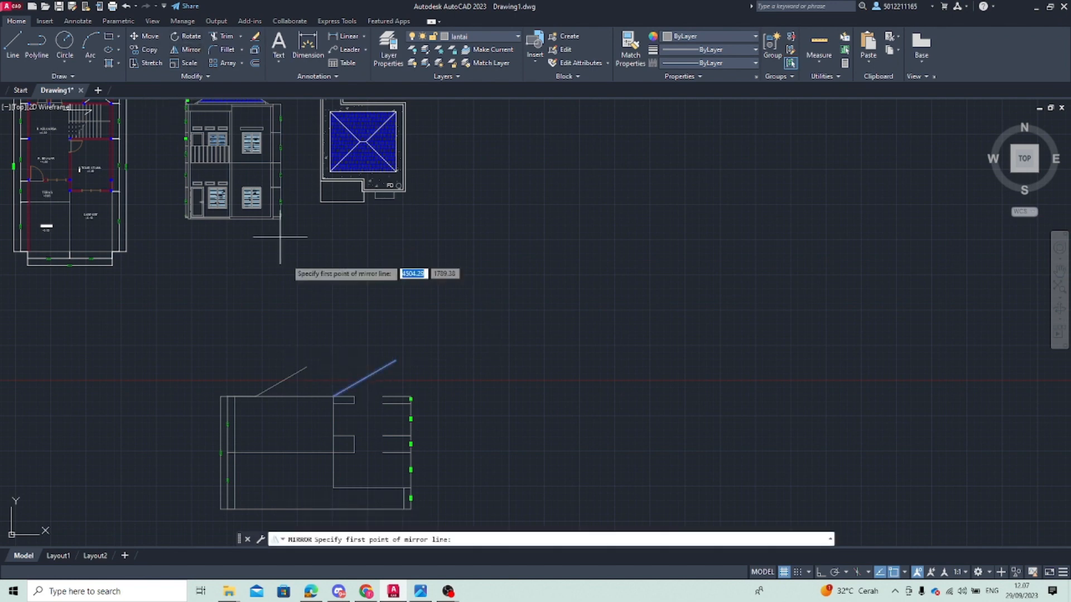
click(333, 396)
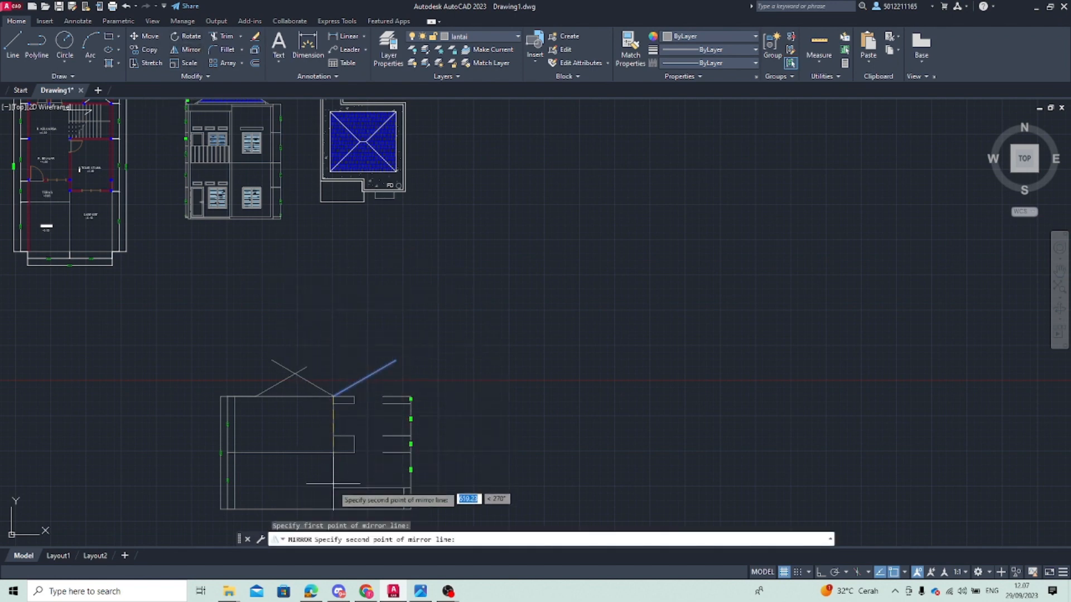
click(334, 463)
key(Escape)
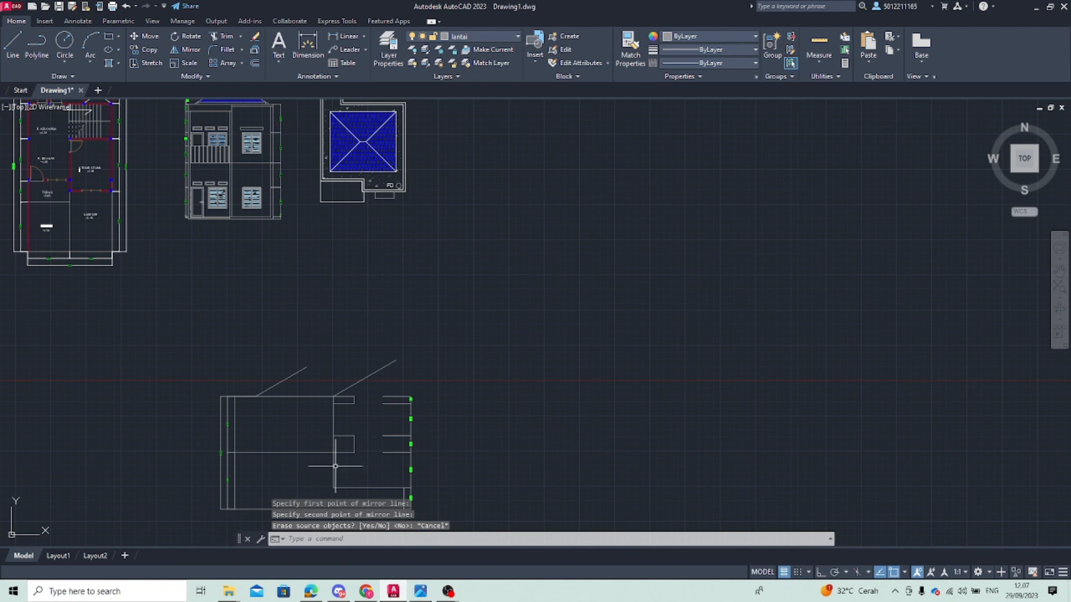
Mirror the second 30° roof line about the interior vertical wall line and erase the source line
click(345, 390)
click(193, 51)
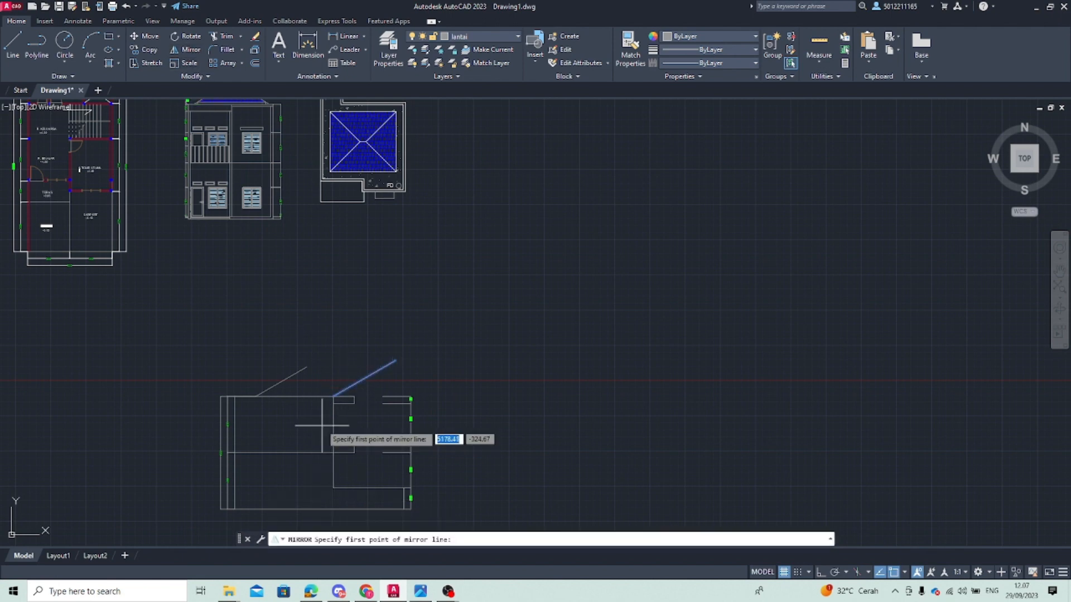
click(333, 396)
click(333, 473)
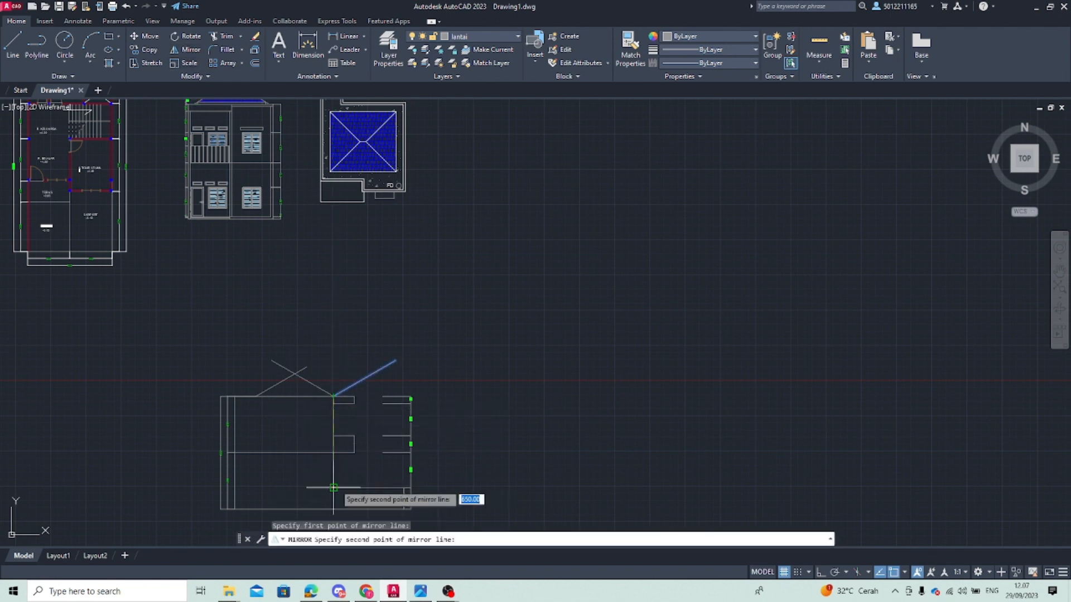
click(354, 514)
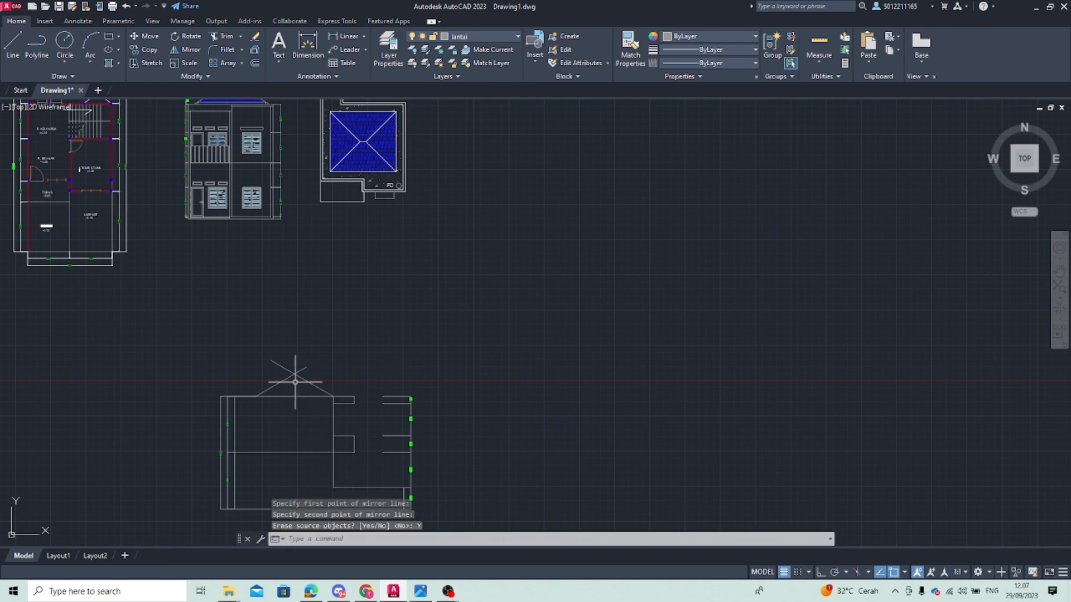
Trim the ends of the two crossing 30° roof lines that extend past their intersection to form the roof peak
text(tr)
key(Return)
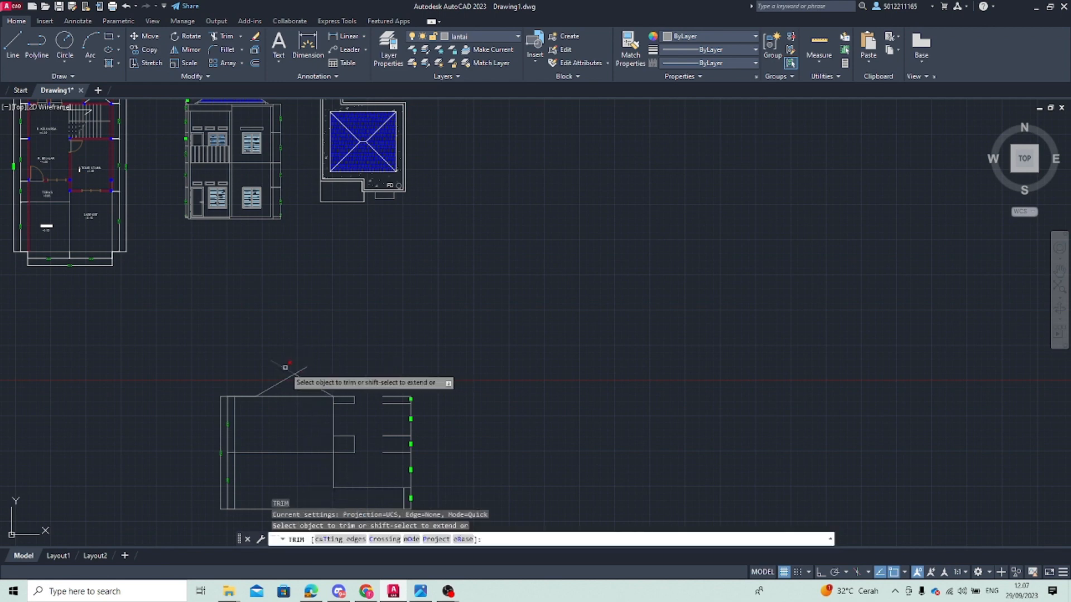
key(Escape)
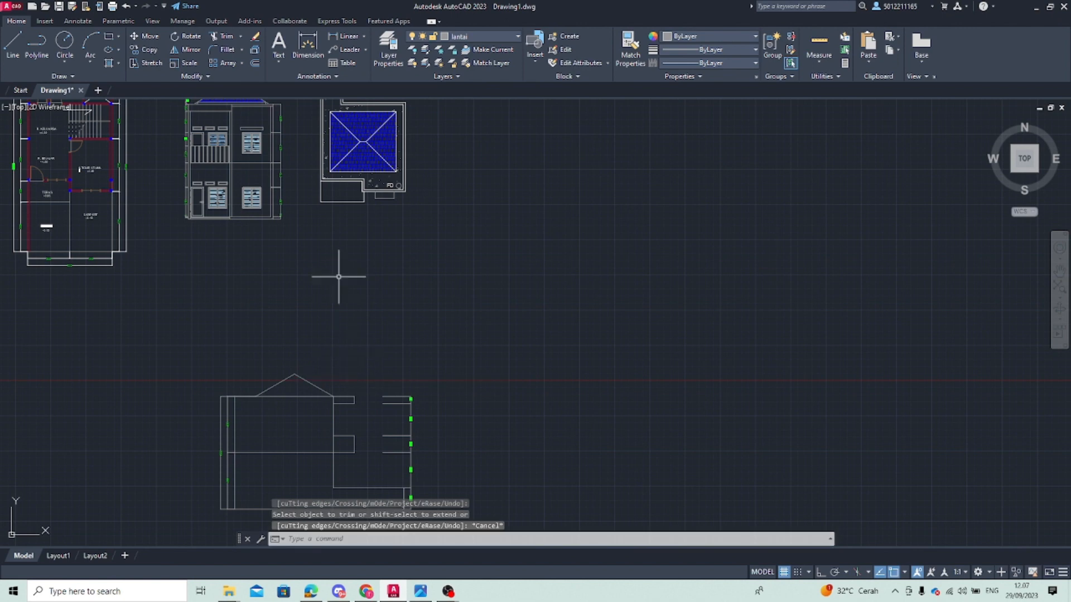
text(ha)
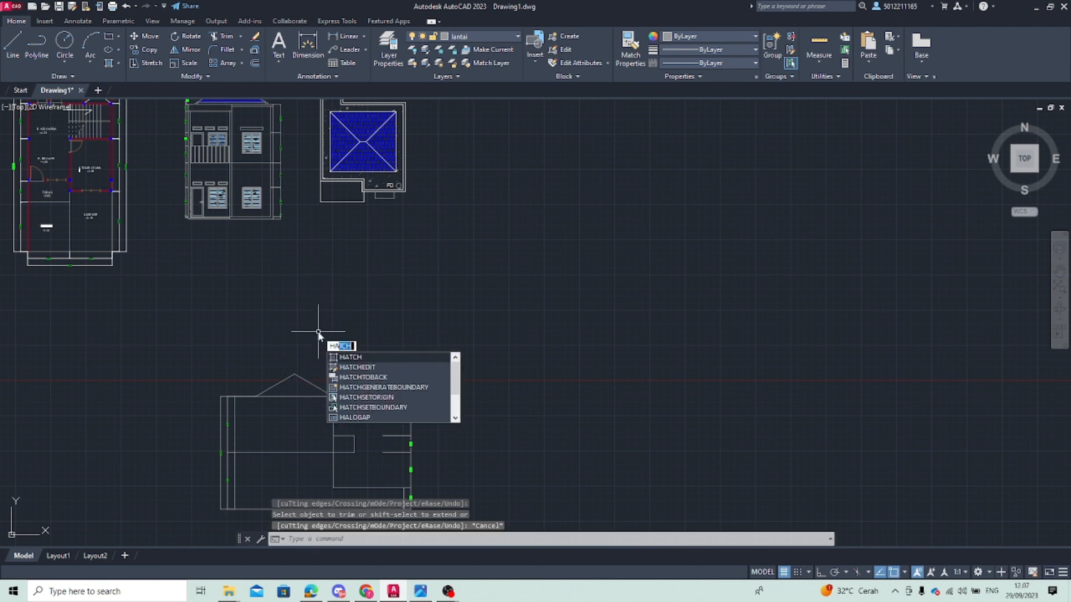
key(Return)
key(Escape)
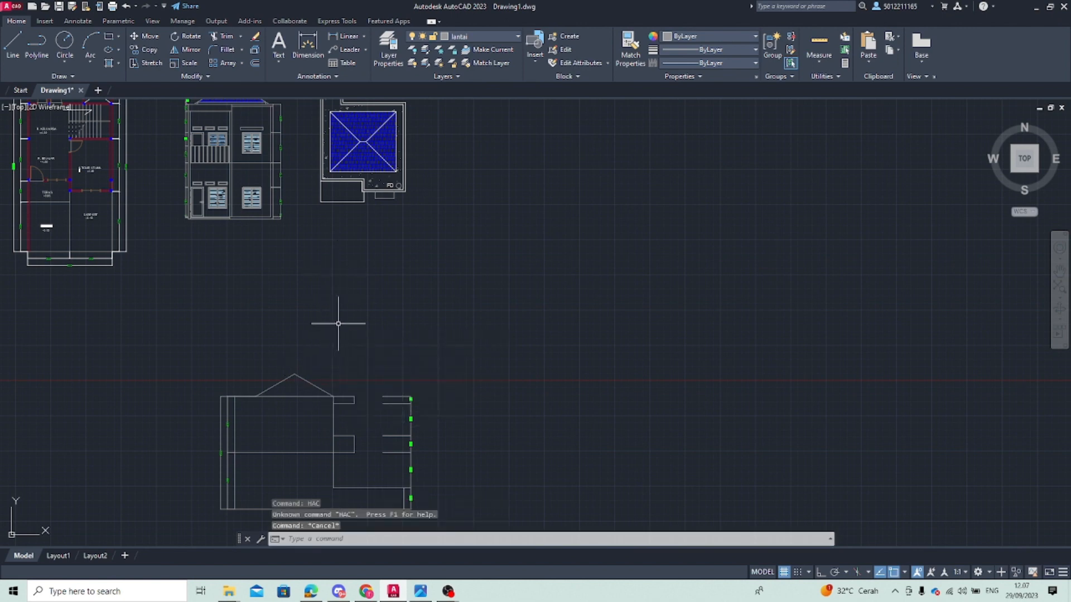
Hatch the triangular roof of the section outline and set its hatch scale to 0.09
text(ha)
key(Return)
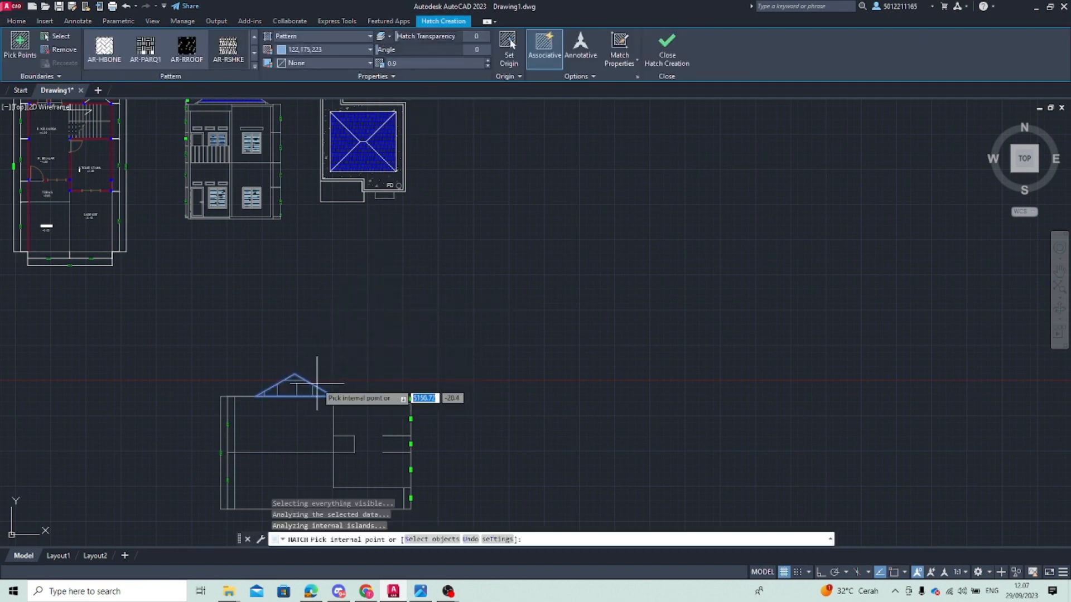
key(Escape)
click(295, 389)
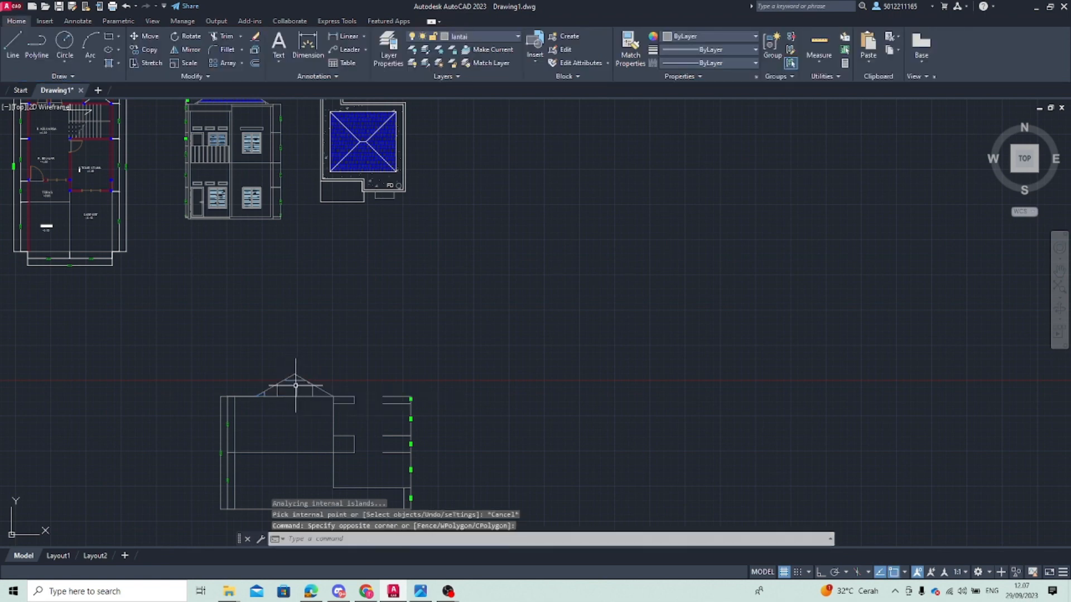
click(296, 383)
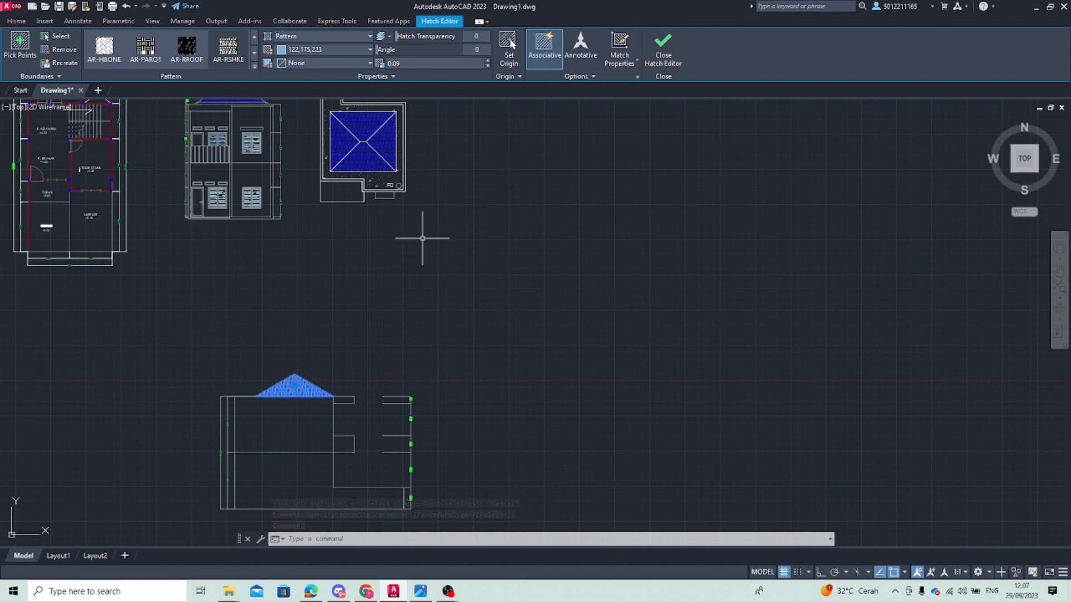
key(Escape)
Move the whole section drawing with its roof up into the row of drawings, to the right of the roof plan
scroll(290, 348, down, 4)
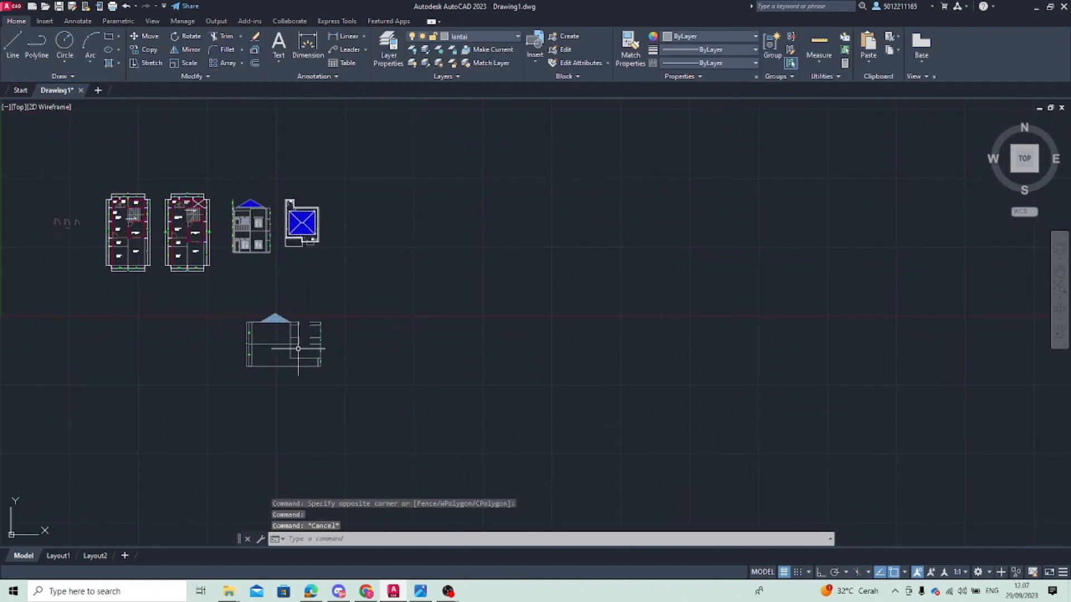
scroll(293, 351, up, 3)
click(215, 276)
click(434, 438)
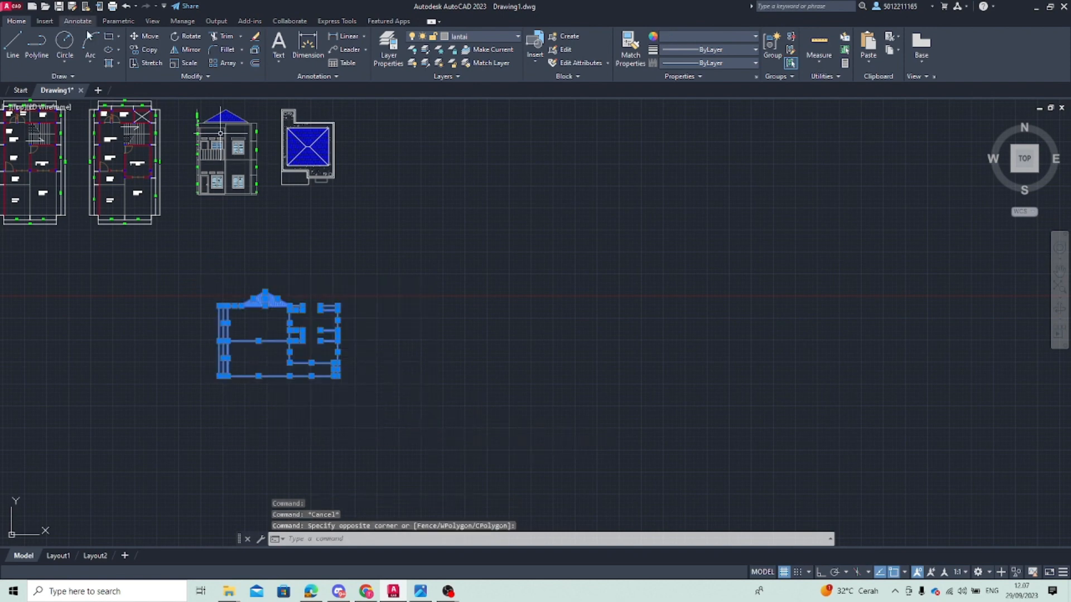
click(149, 40)
click(259, 289)
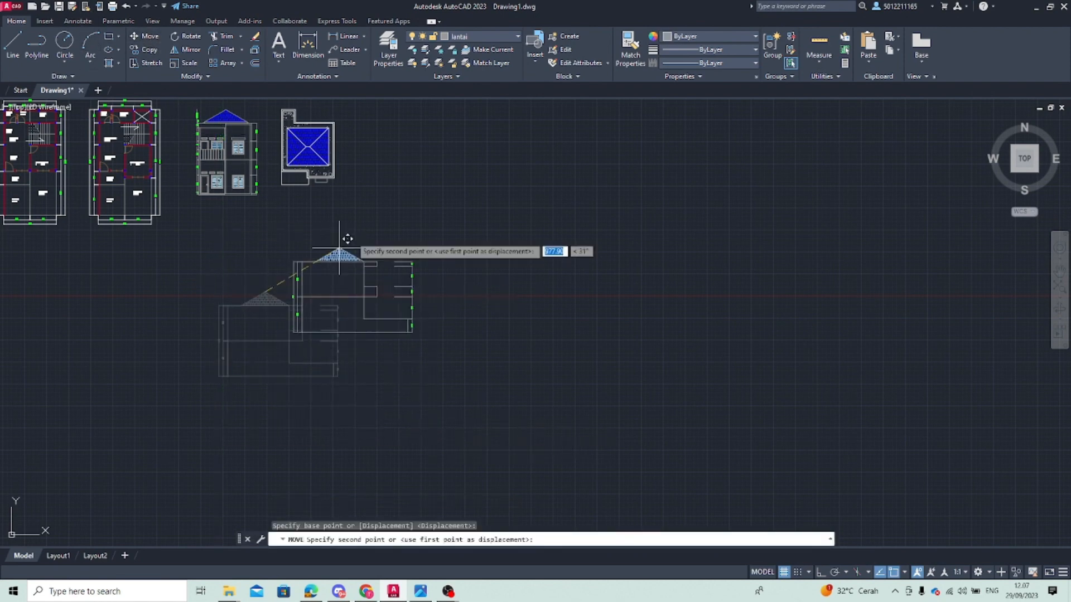
click(412, 111)
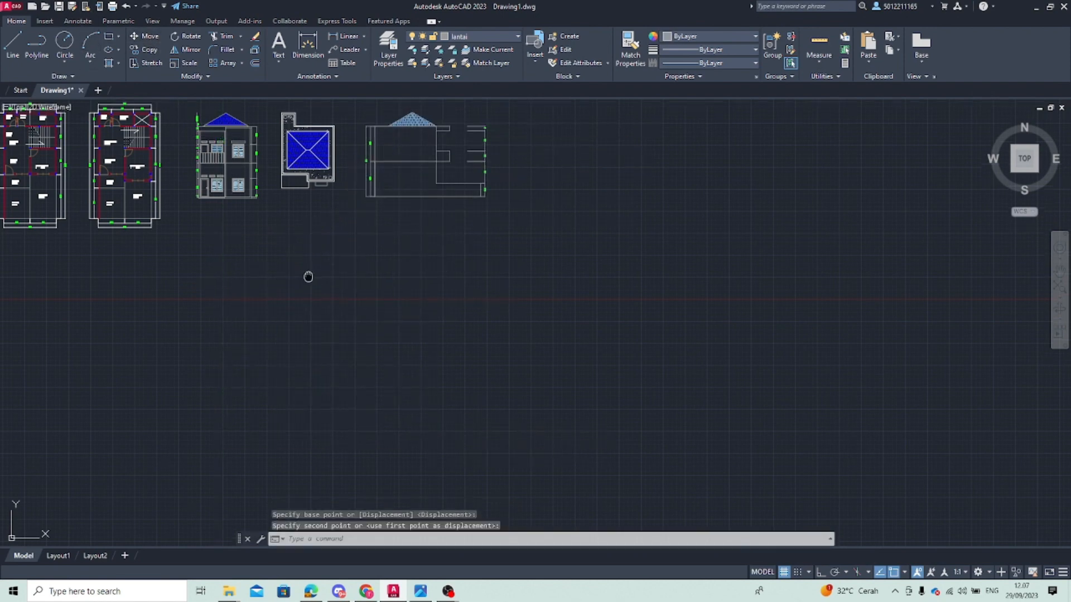
Move the ground-floor plan from the start of the row to the empty area right of the section drawing
scroll(160, 279, down, 2)
middle_drag(160, 279, 297, 294)
scroll(209, 256, up, 3)
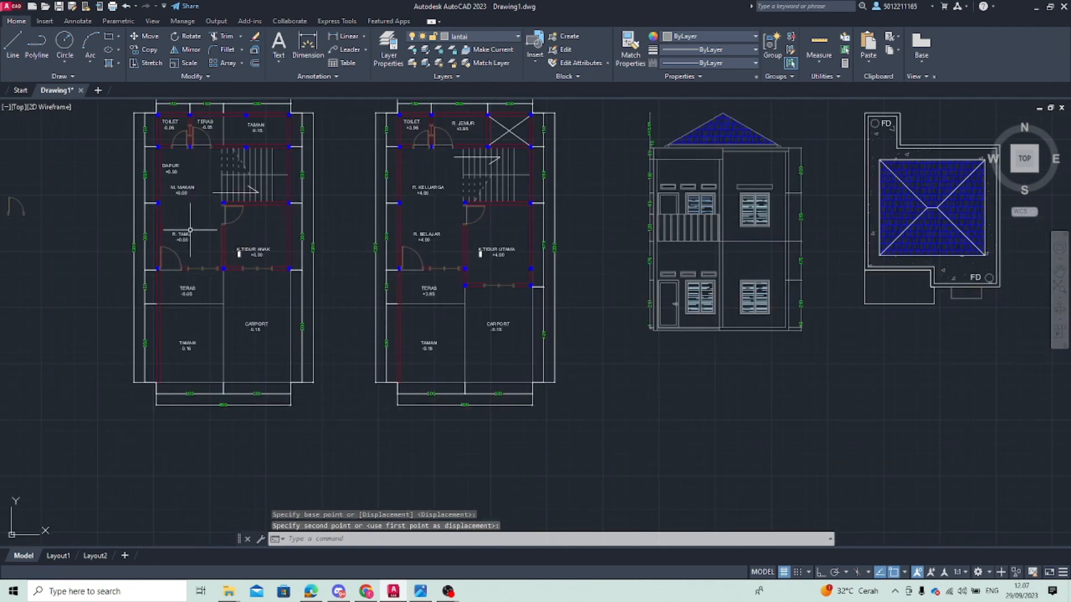
scroll(289, 236, down, 2)
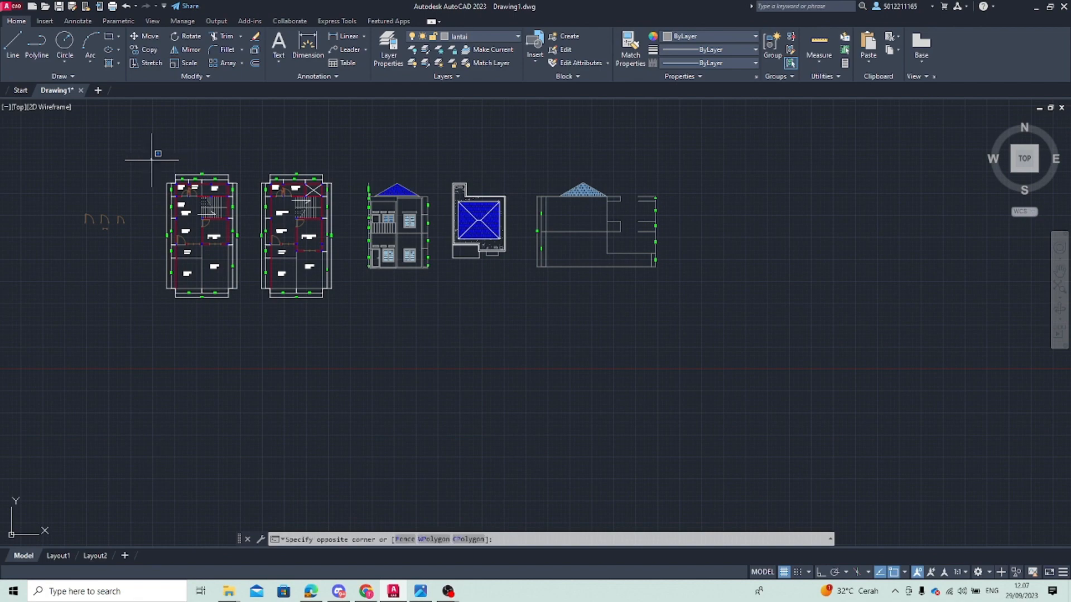
click(254, 355)
scroll(278, 291, up, 4)
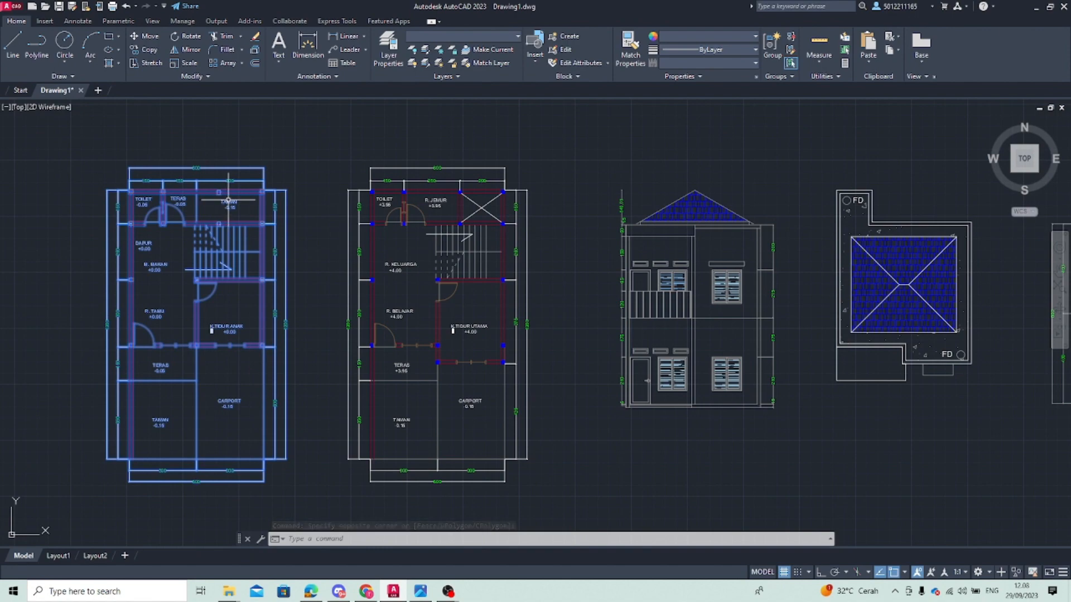
click(150, 37)
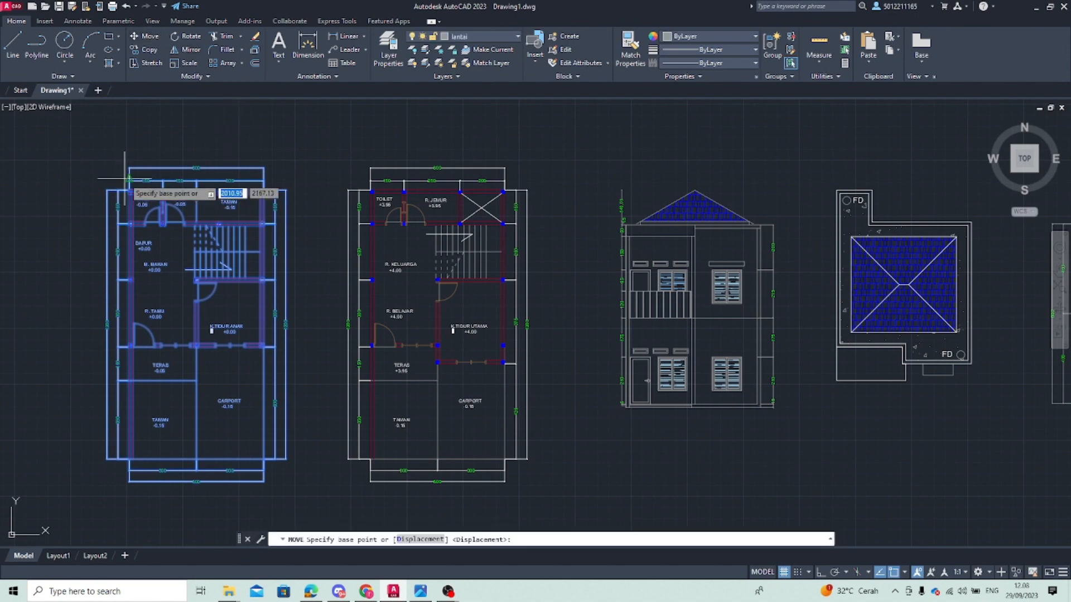
click(128, 167)
middle_drag(693, 404, 1, 255)
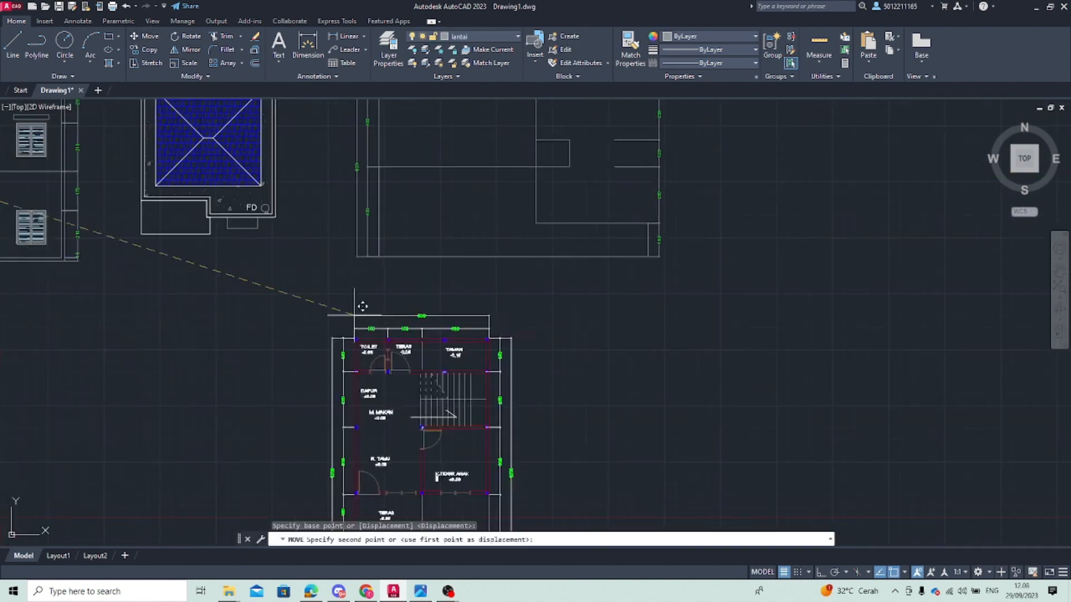
middle_drag(600, 347, 71, 375)
scroll(368, 314, down, 6)
middle_drag(368, 314, 368, 322)
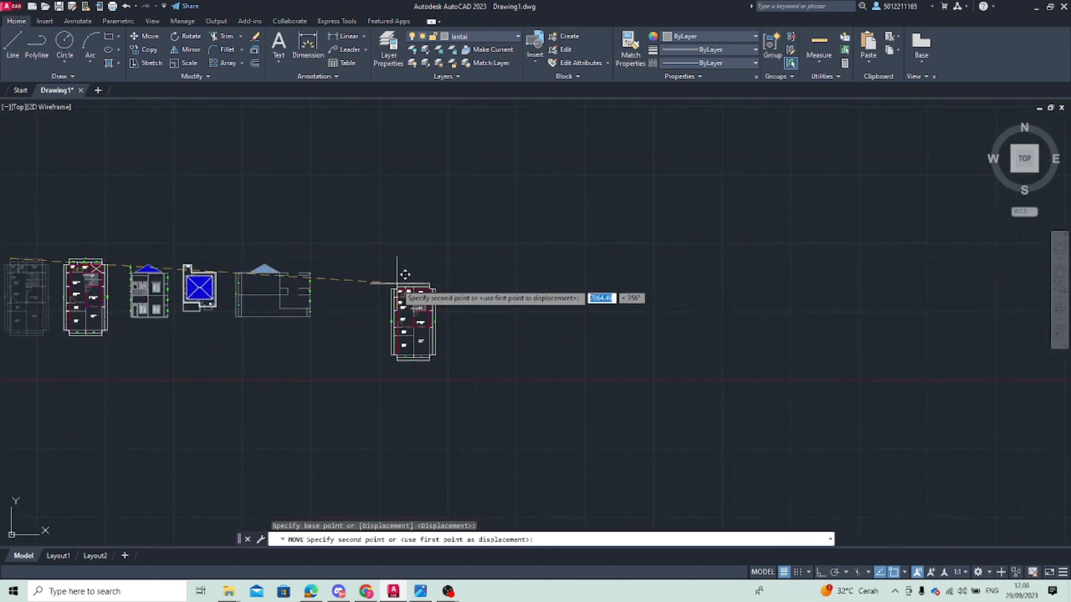
key(Escape)
Draw vertical construction lines through both side edges of the TOILET's upper outer column and the column between TOILET and TERAS
scroll(394, 286, up, 4)
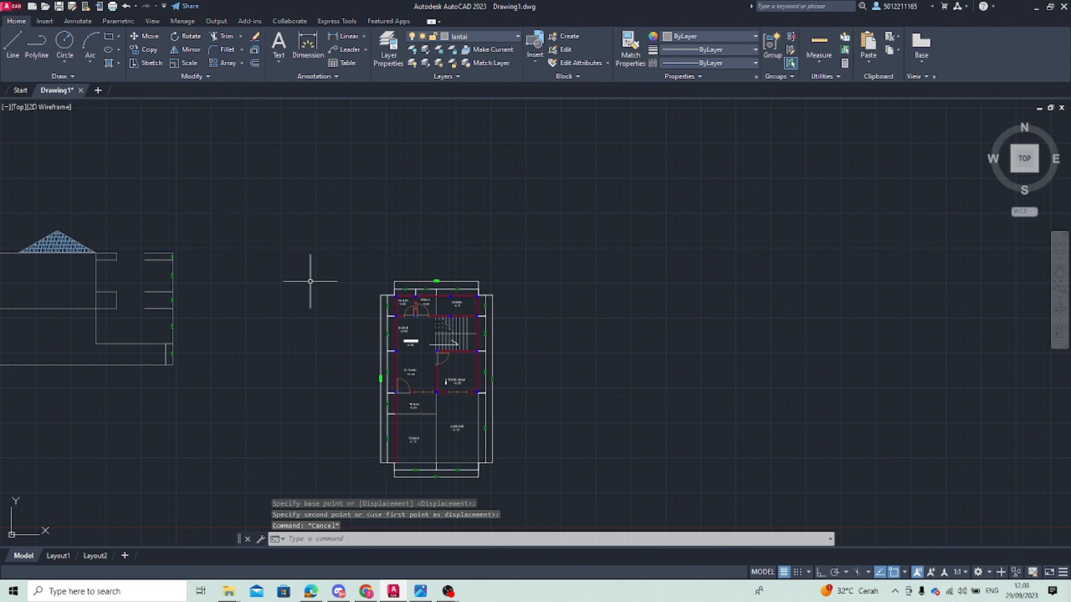
text(xl)
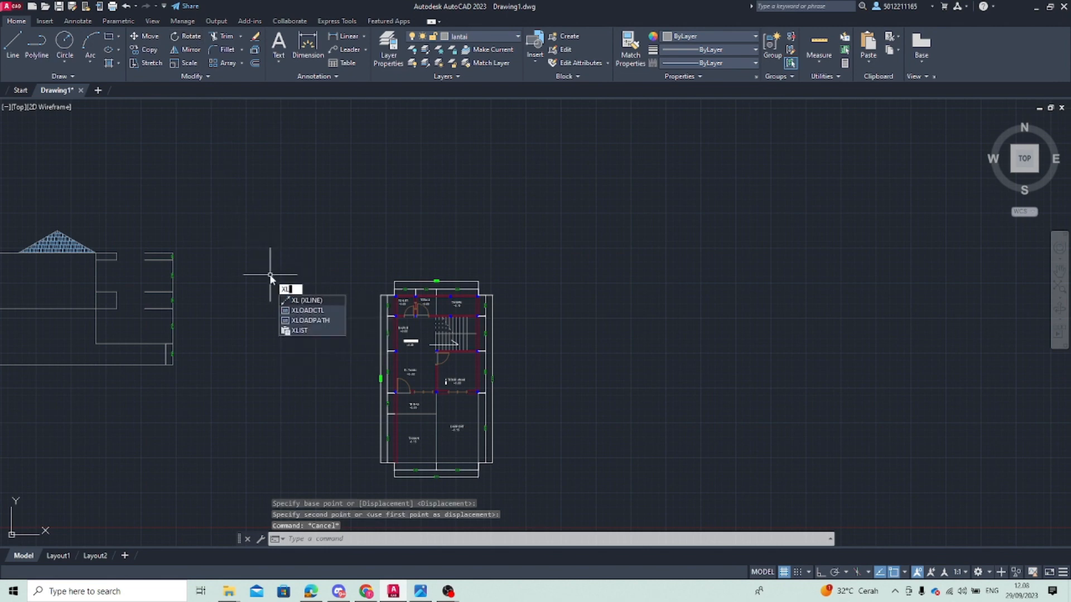
key(Return)
key(Return)
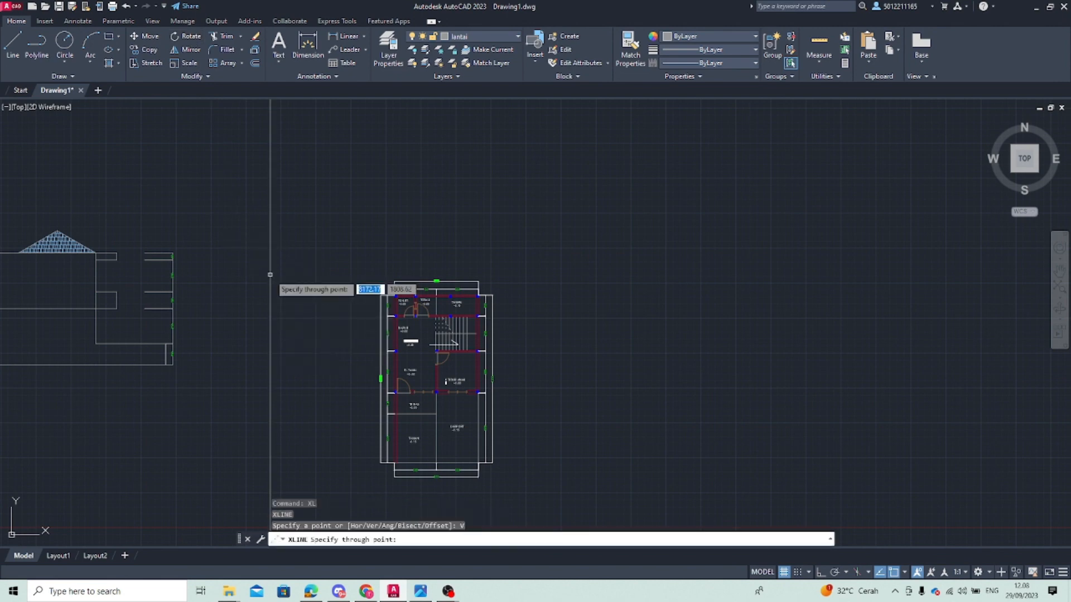
scroll(430, 313, up, 10)
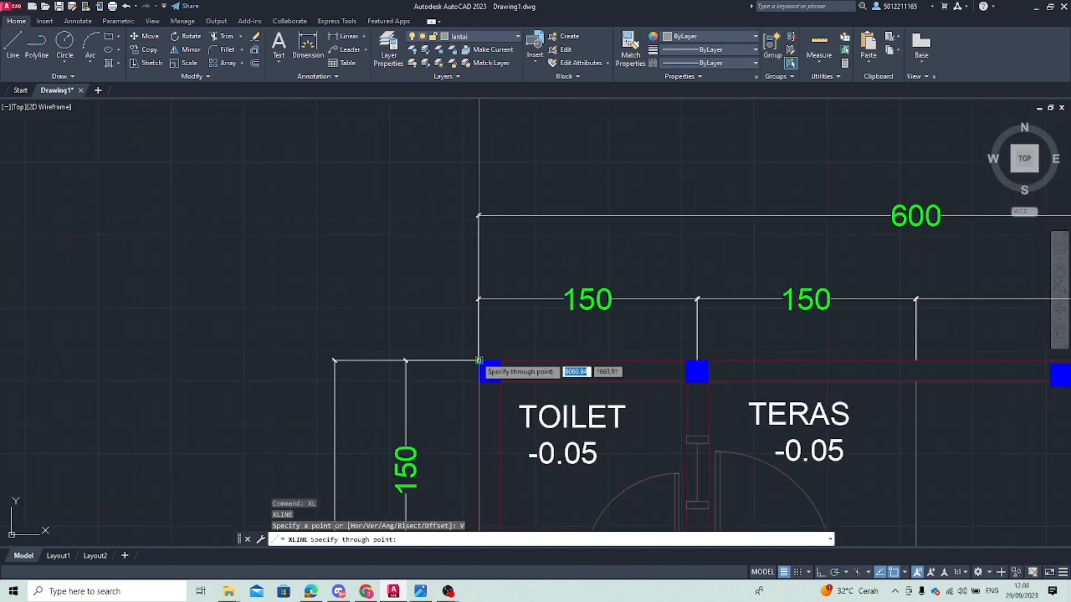
click(479, 361)
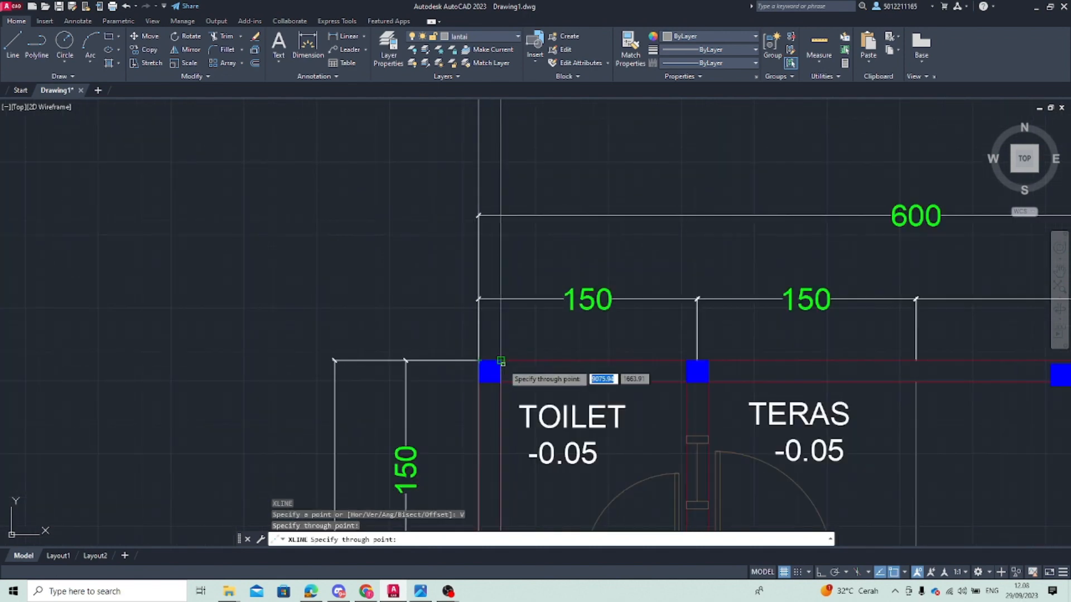
click(500, 361)
click(686, 361)
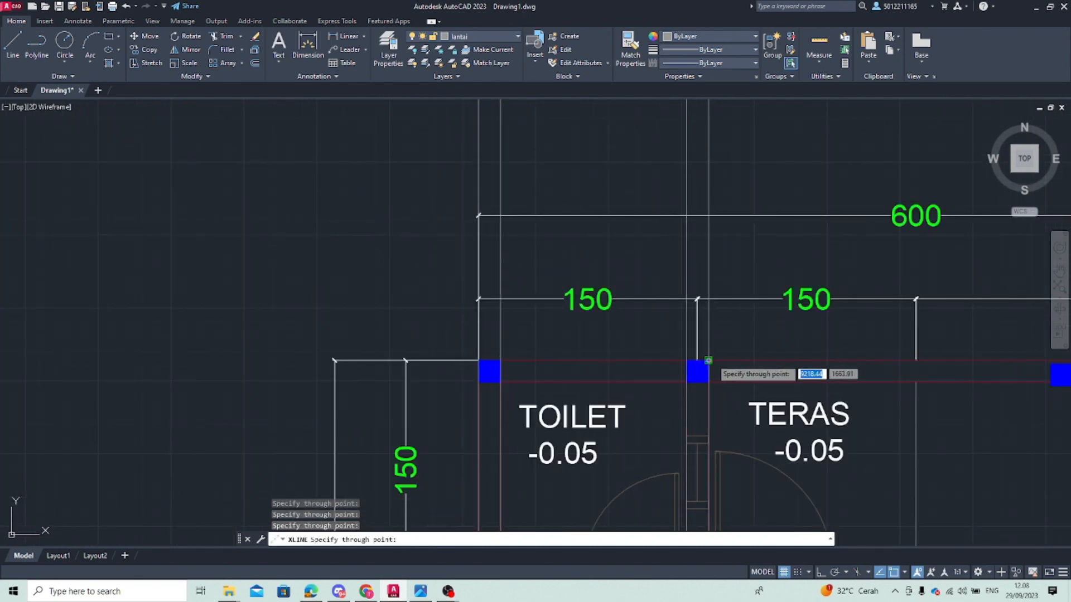
Draw vertical construction lines through both side edges of the upper outer corner column and the middle column at TAMAN
middle_drag(815, 371, 383, 380)
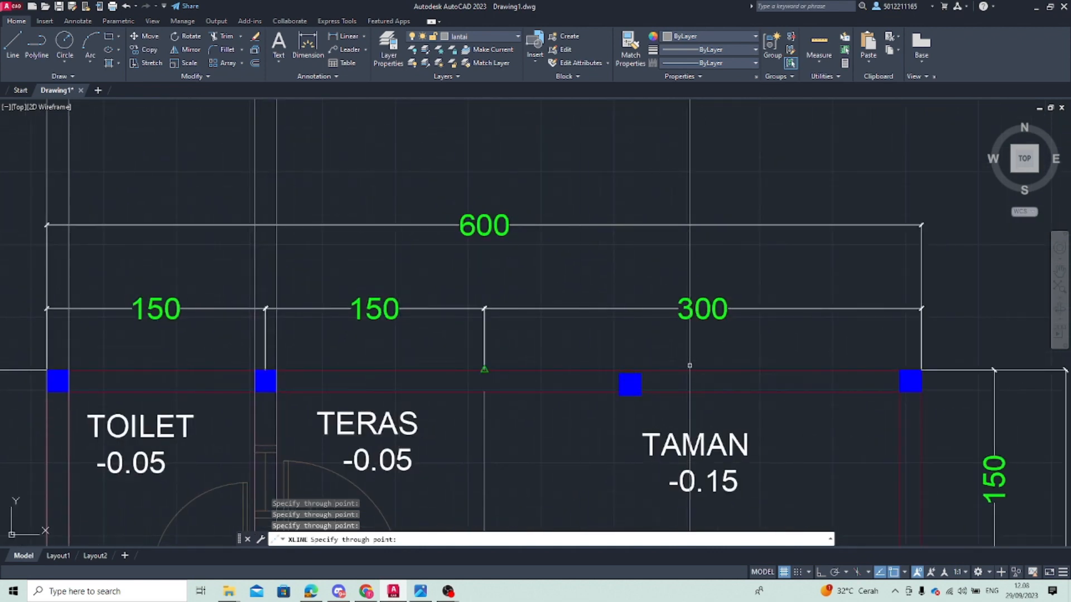
middle_drag(912, 377, 677, 363)
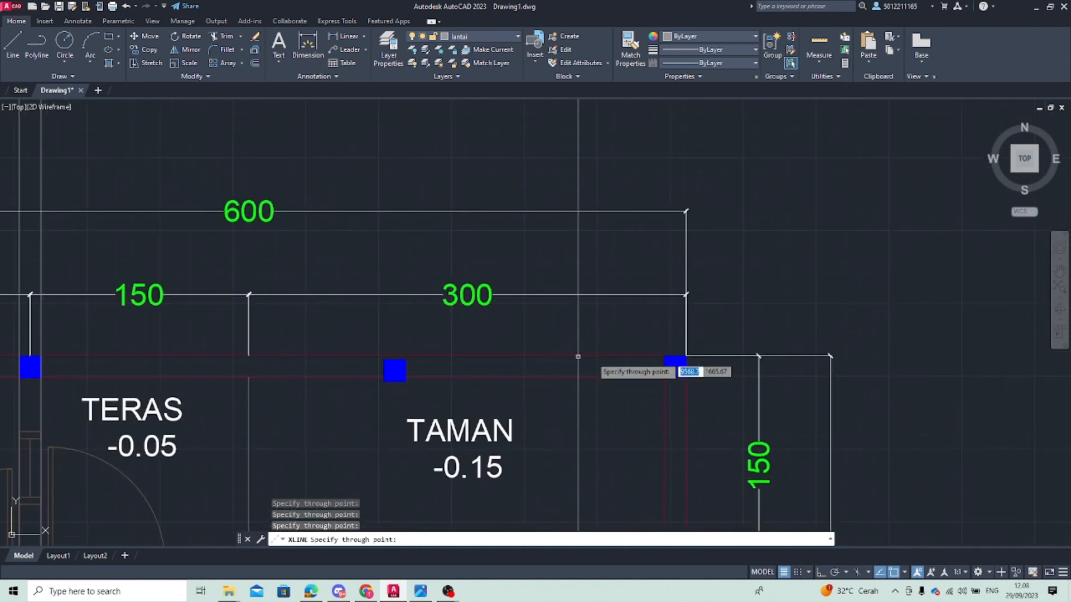
click(686, 356)
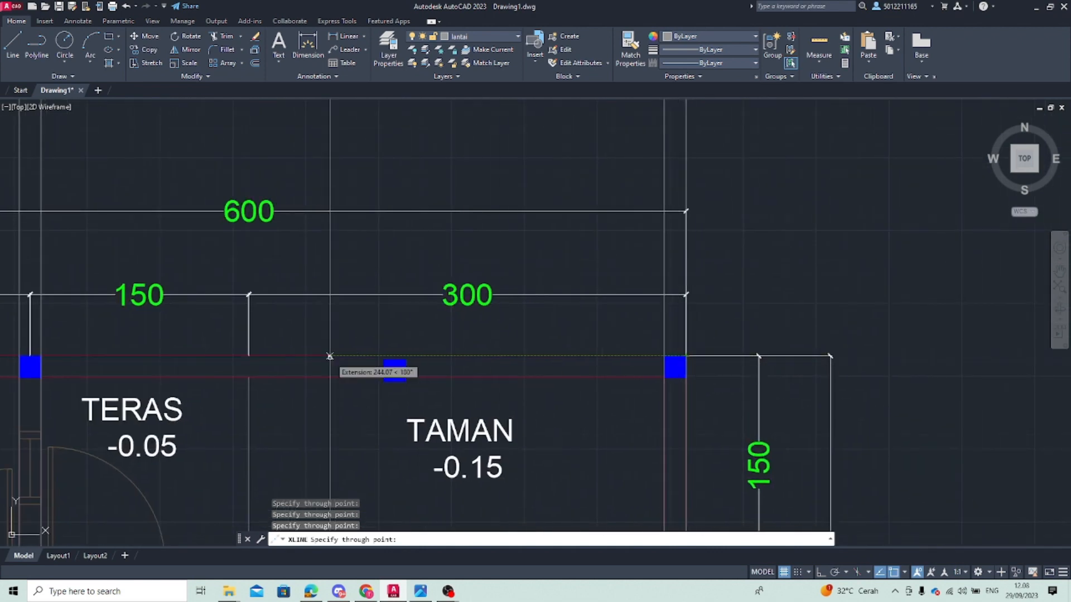
click(384, 360)
click(405, 360)
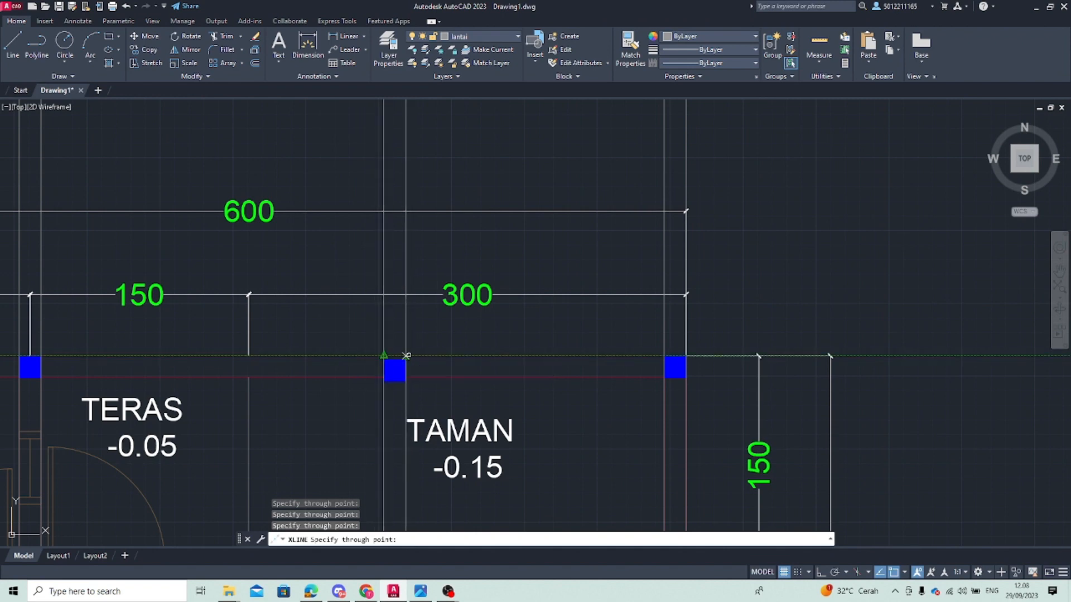
click(248, 355)
scroll(341, 358, down, 4)
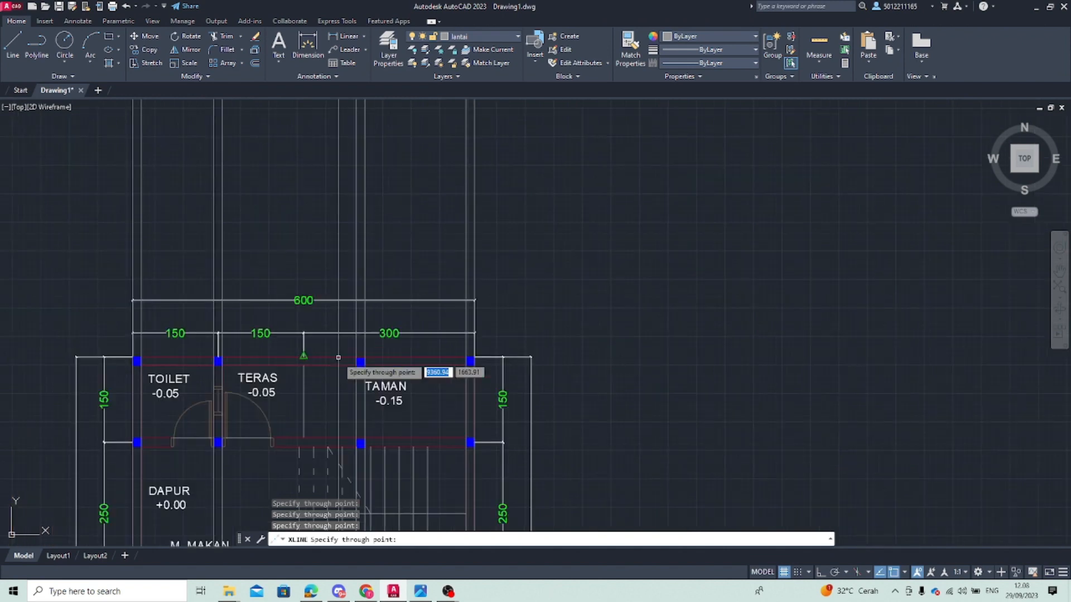
key(Escape)
scroll(239, 258, down, 2)
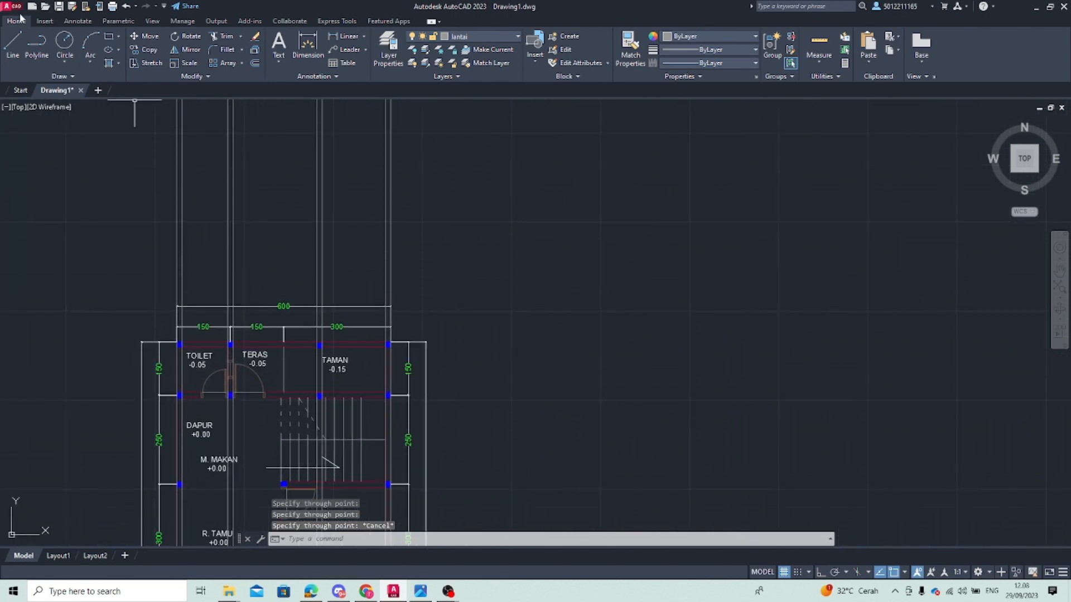
click(12, 44)
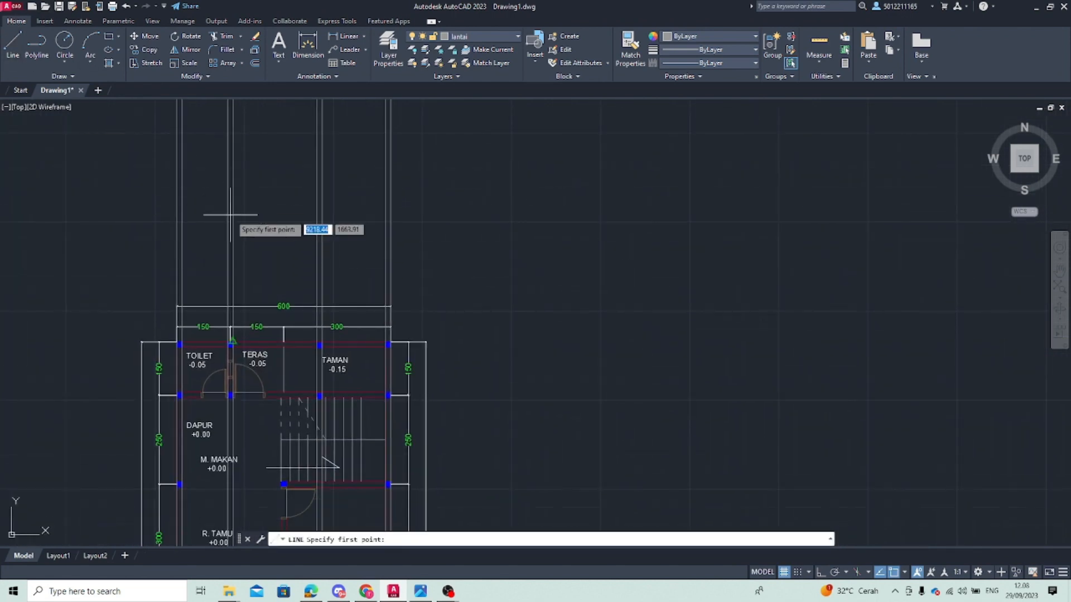
middle_drag(229, 208, 185, 268)
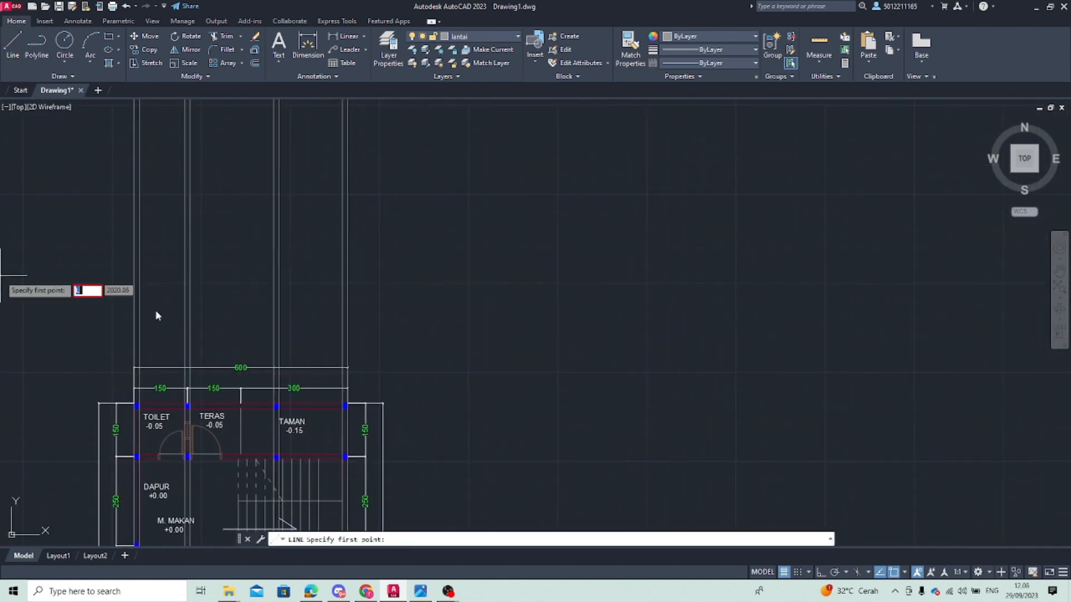
key(Escape)
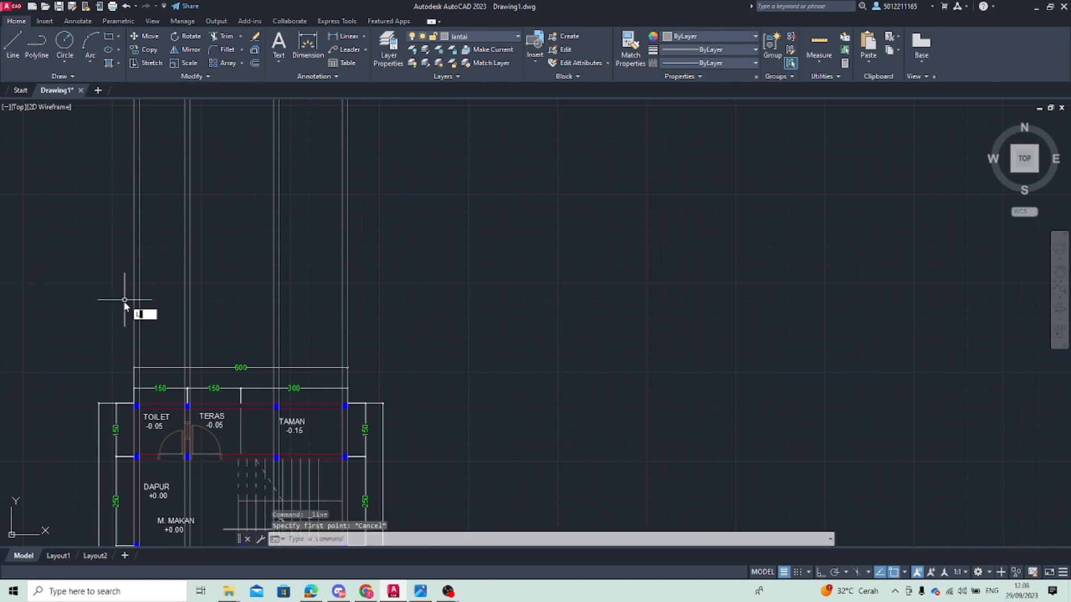
Draw a horizontal line with Ortho on across all the vertical construction lines, just above the ground-floor plan
key(Return)
click(124, 302)
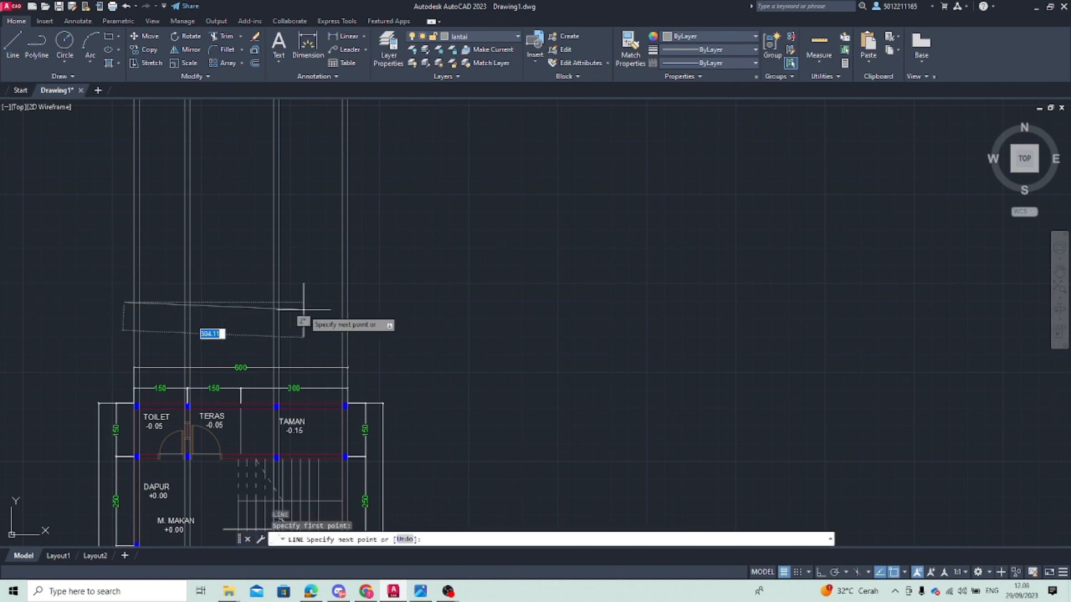
key(F8)
click(412, 304)
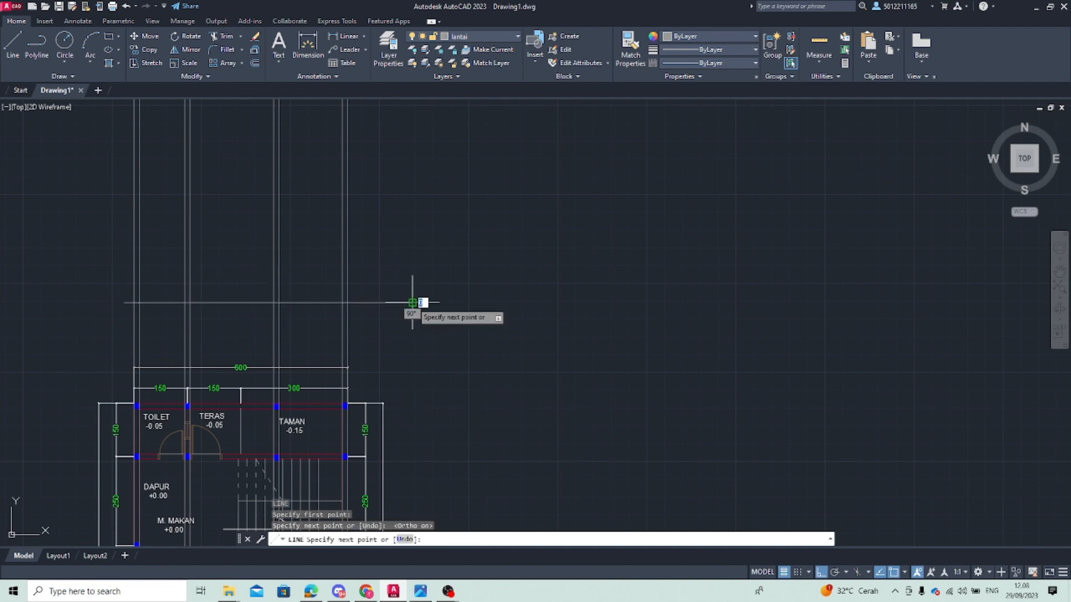
key(Escape)
Draw a 400-long vertical line up from the base line at the outer TOILET edge, then a horizontal level line across to the outer TAMAN edge
scroll(167, 312, up, 5)
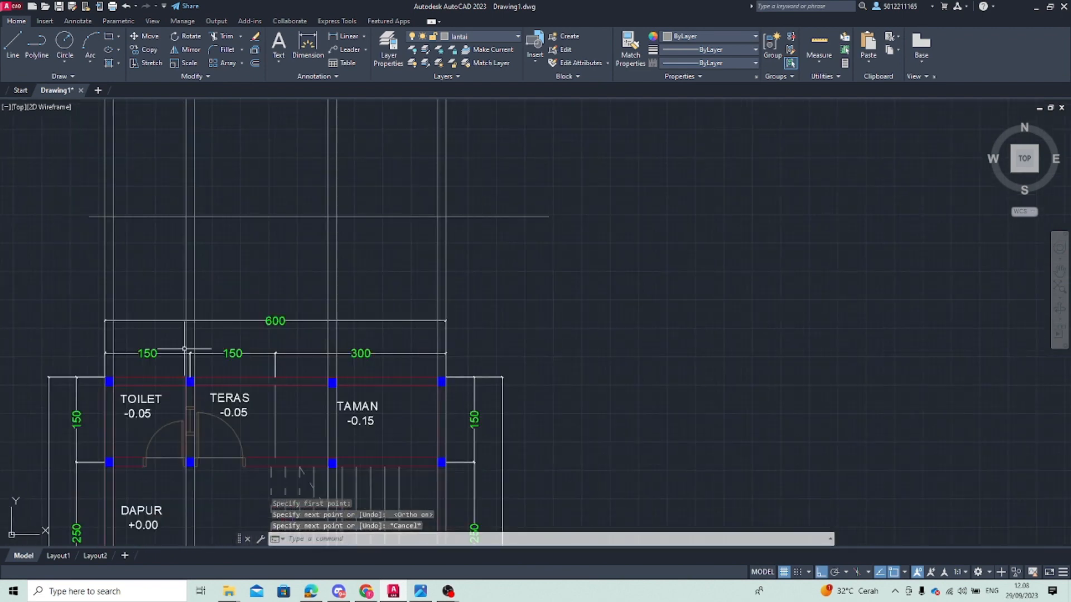
scroll(139, 326, down, 5)
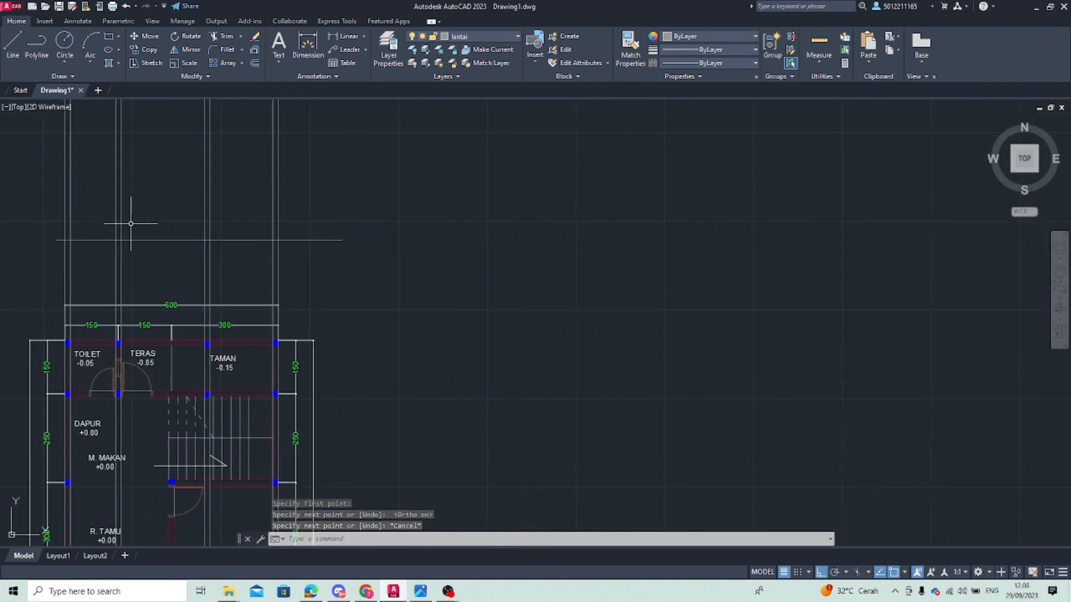
text(l)
key(Return)
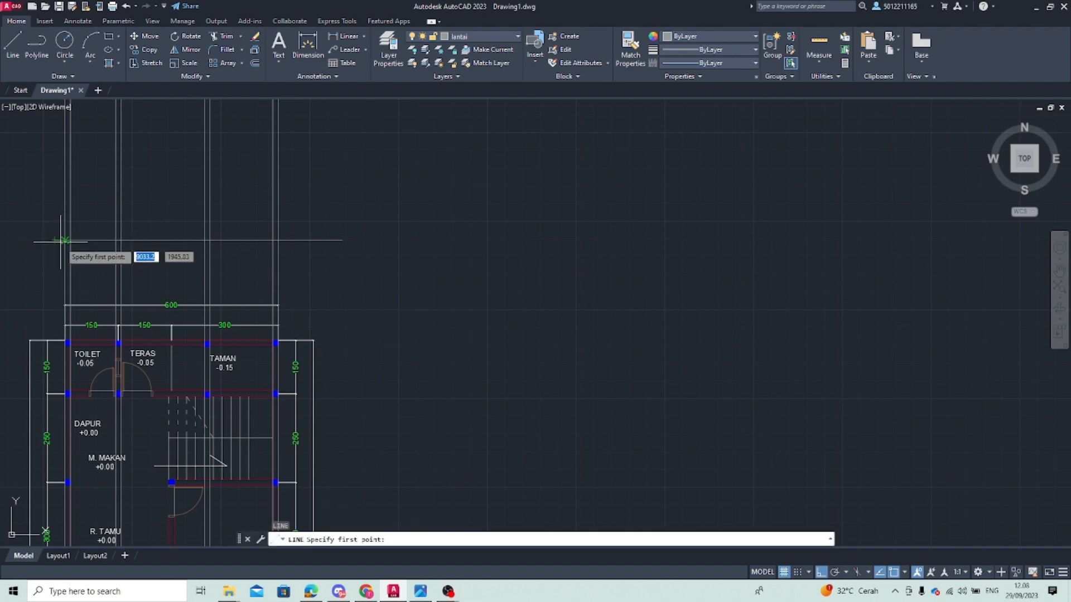
click(65, 240)
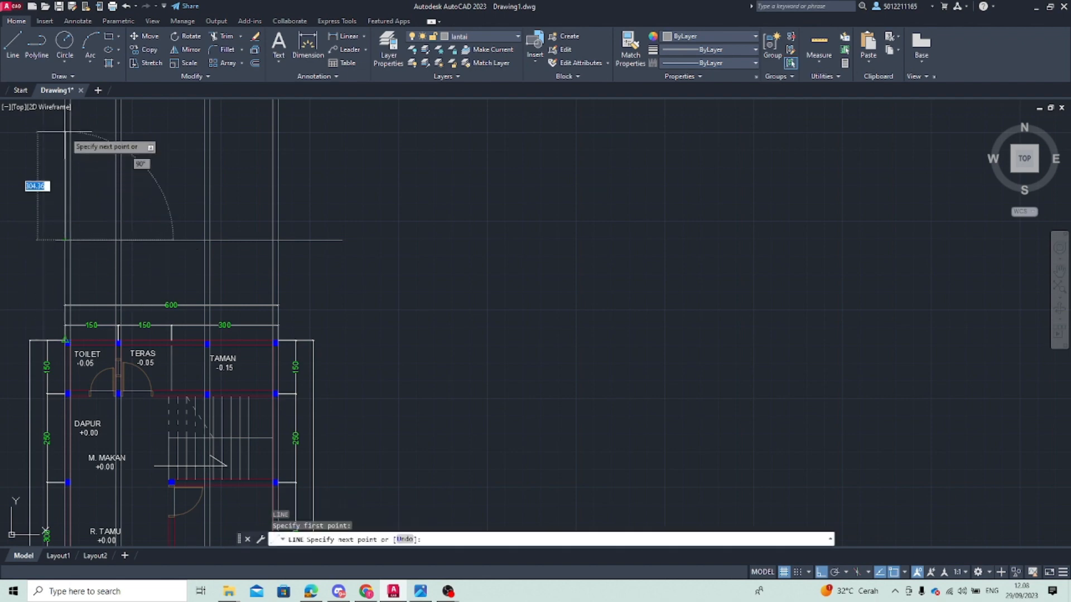
middle_drag(67, 195, 57, 286)
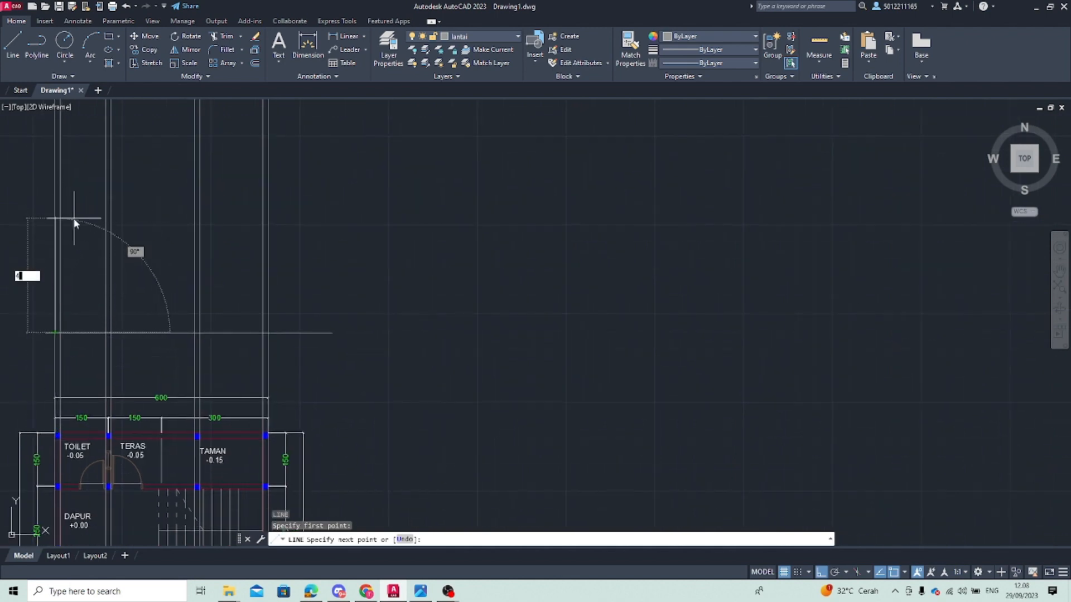
text(0)
key(Return)
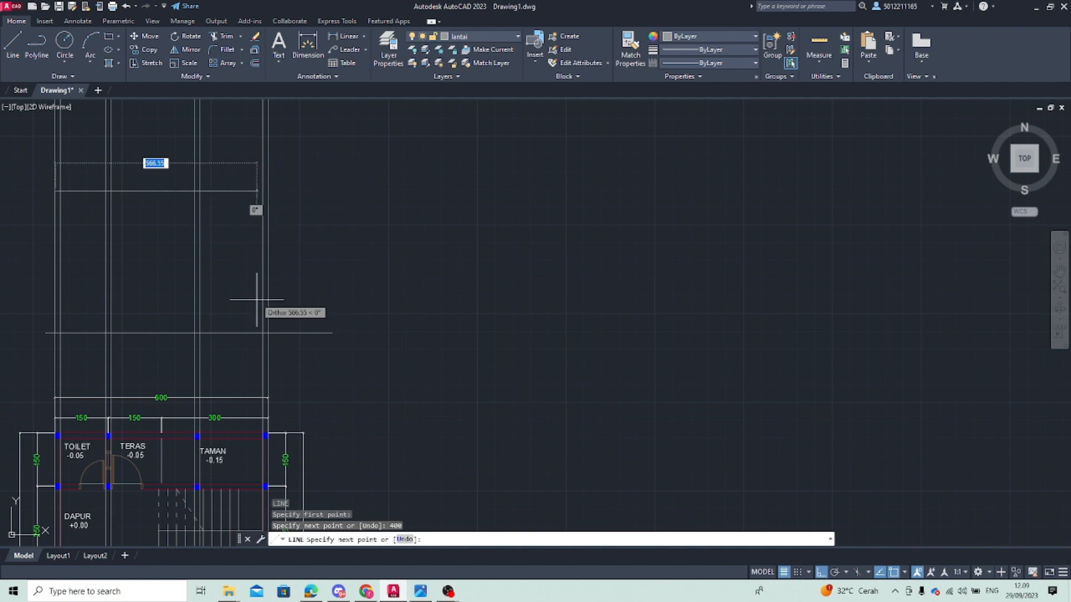
click(268, 190)
key(Return)
scroll(163, 283, down, 2)
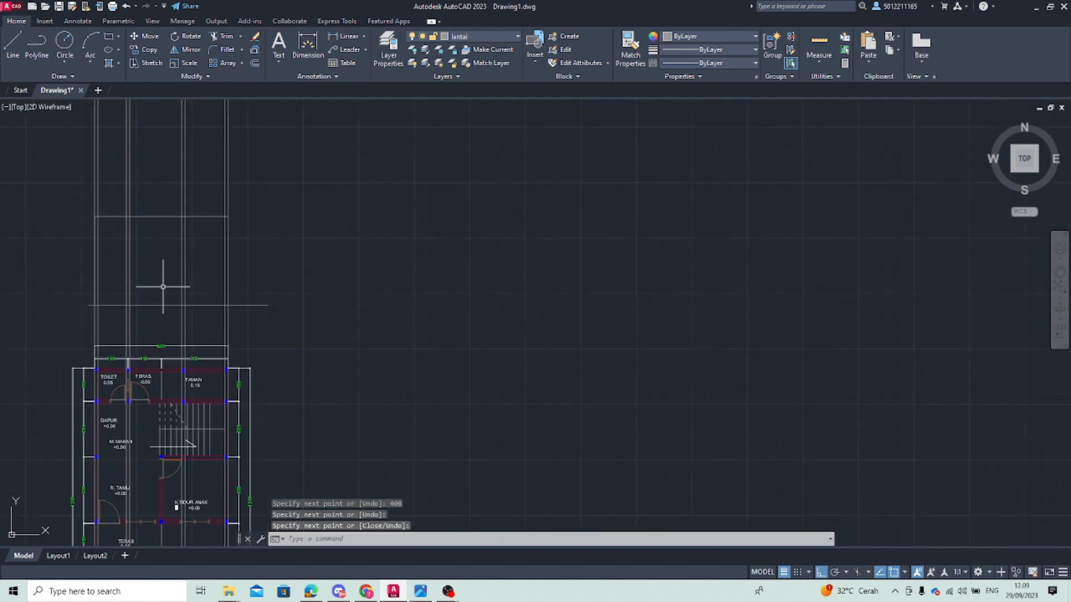
Draw another 400-long vertical line up from the first level line at the TOILET side and a horizontal top line across to the outer TAMAN edge
key(Return)
scroll(72, 226, up, 3)
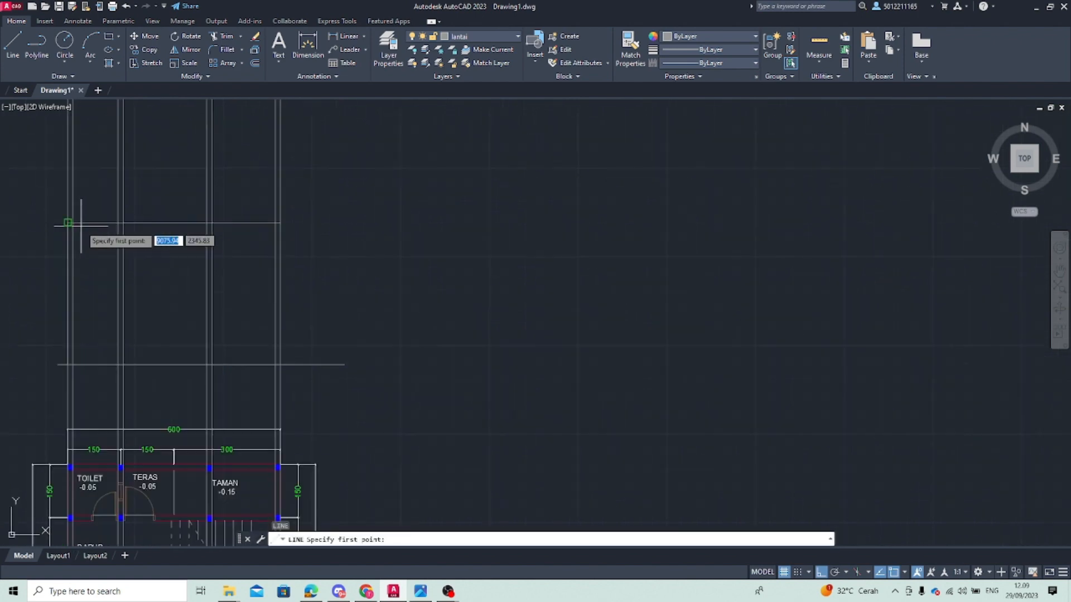
click(73, 226)
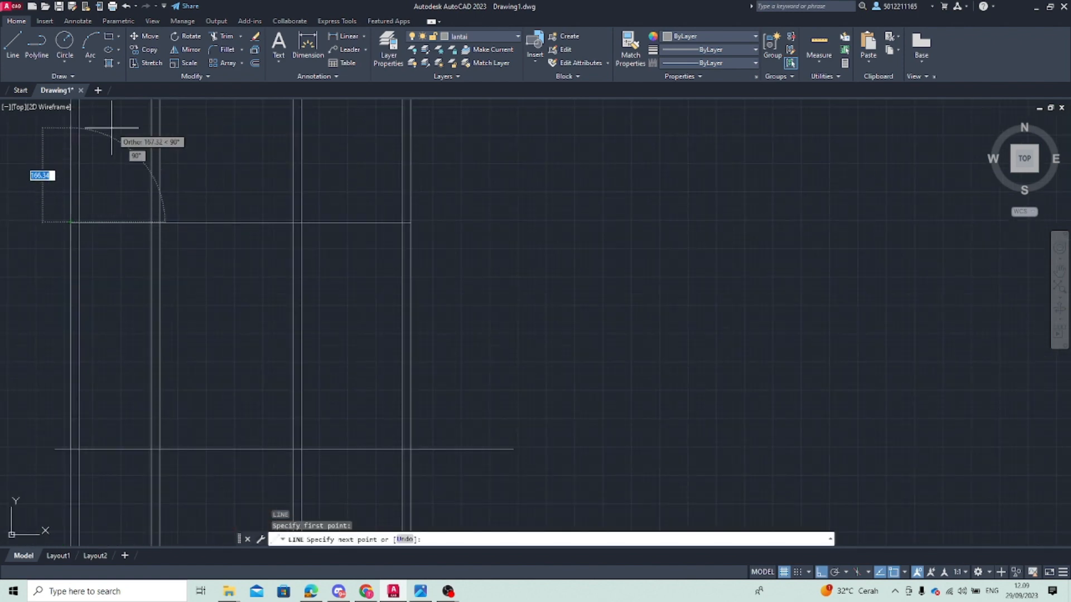
key(Return)
scroll(124, 309, down, 4)
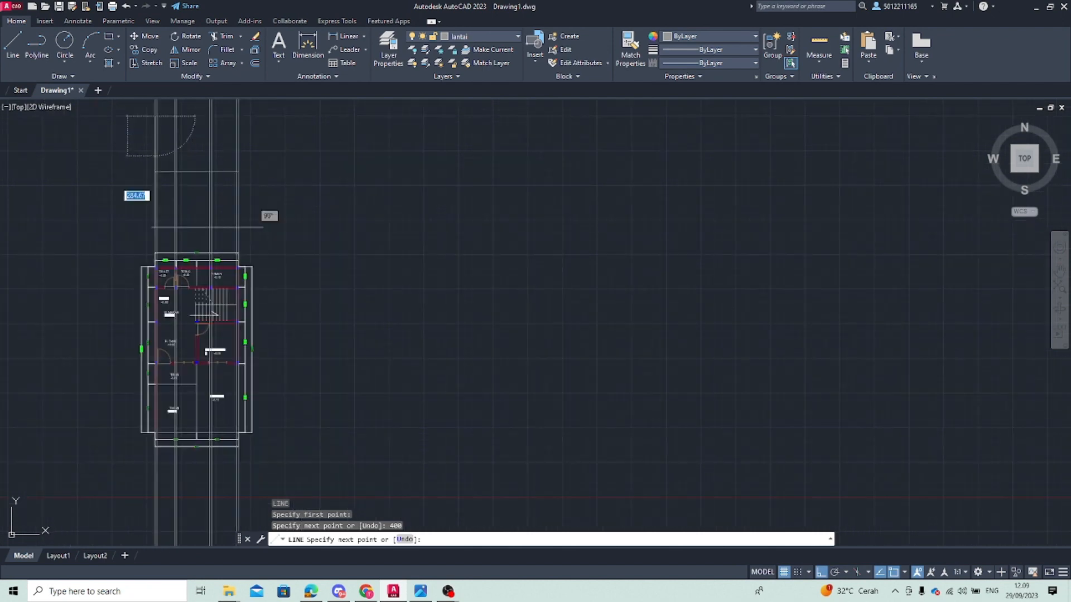
scroll(133, 275, up, 3)
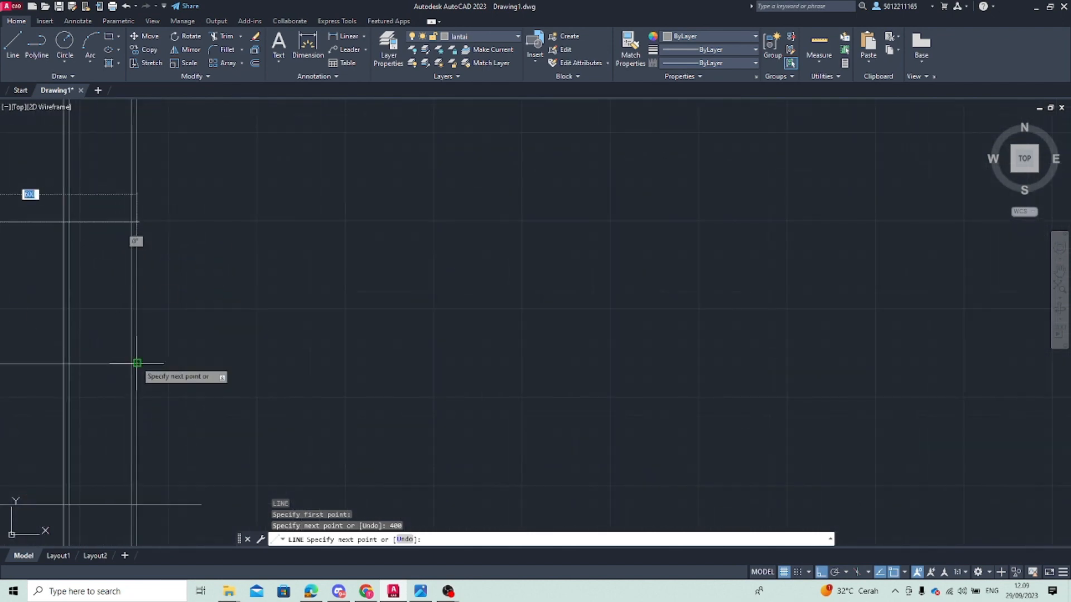
click(136, 222)
key(Escape)
scroll(162, 302, down, 5)
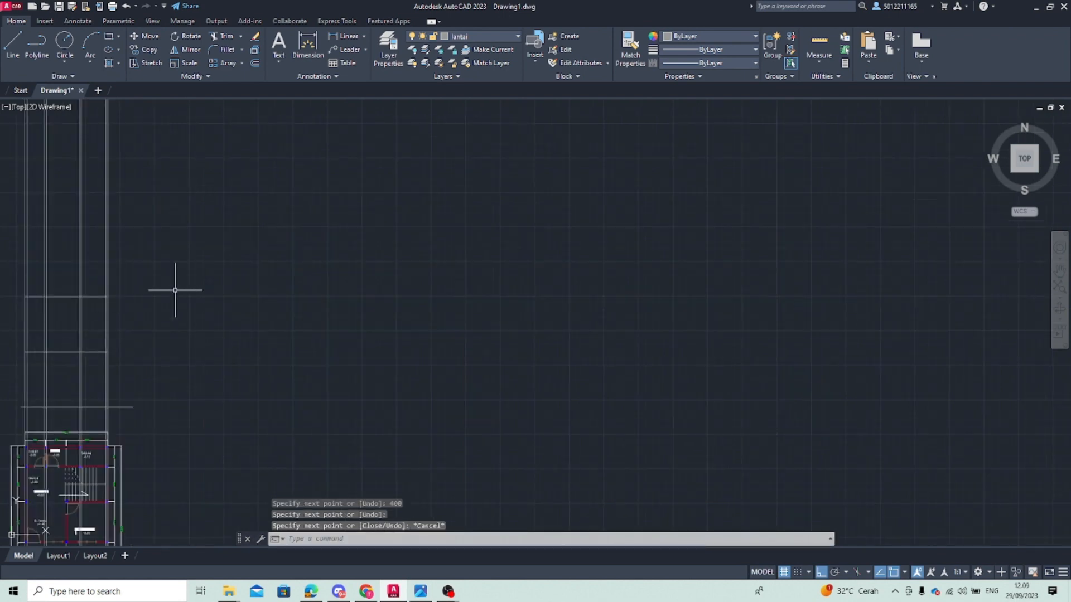
Trim the vertical construction lines above the top level line and the base line's overhang beyond the outer TAMAN edge
key(Return)
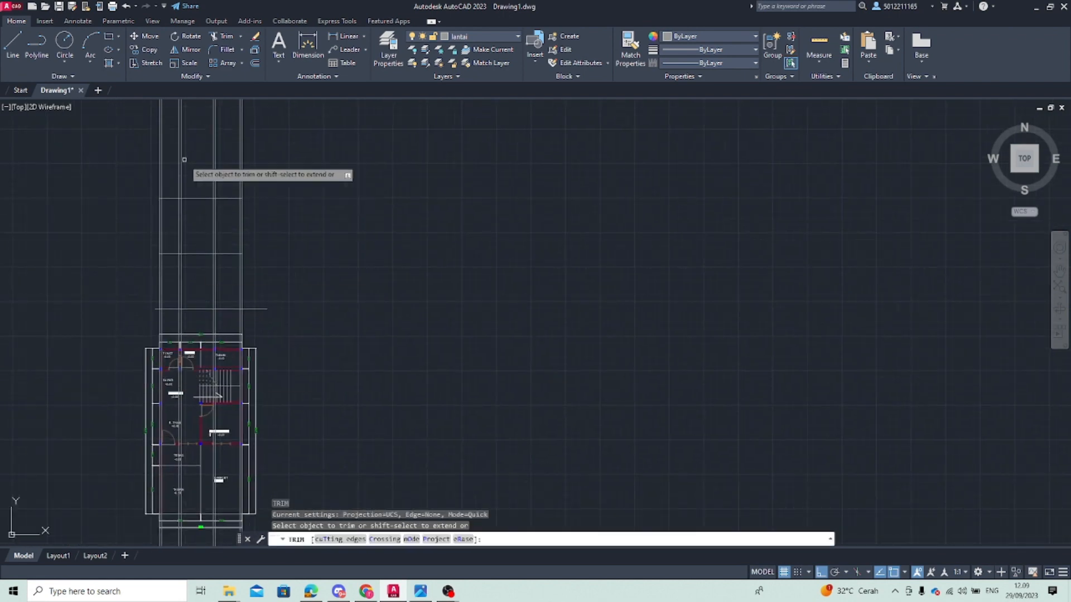
click(144, 161)
click(256, 146)
key(Return)
middle_drag(271, 349, 239, 278)
scroll(173, 243, up, 4)
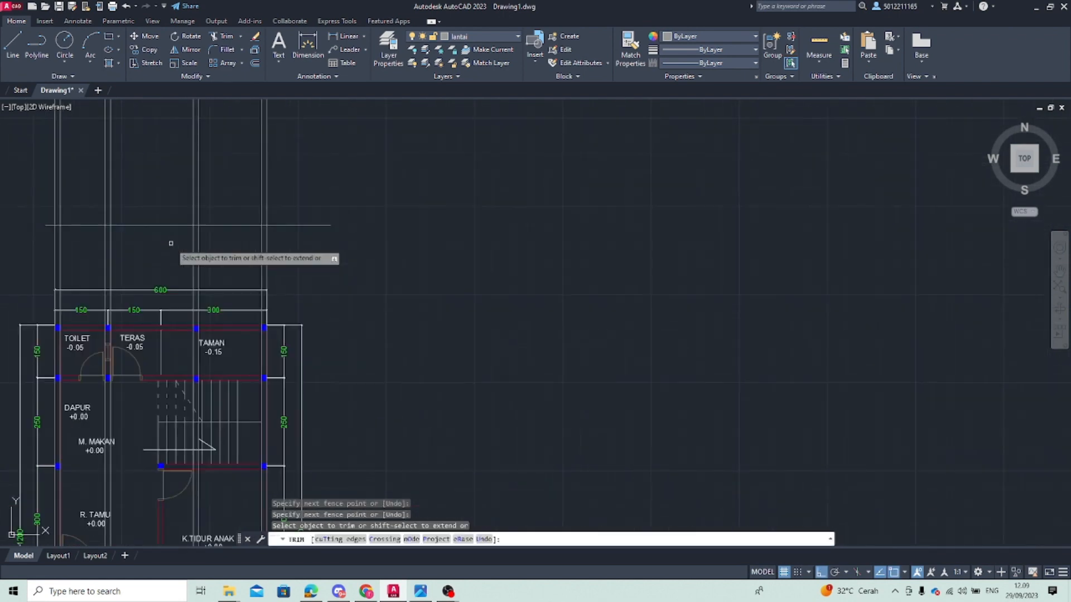
middle_drag(167, 238, 150, 334)
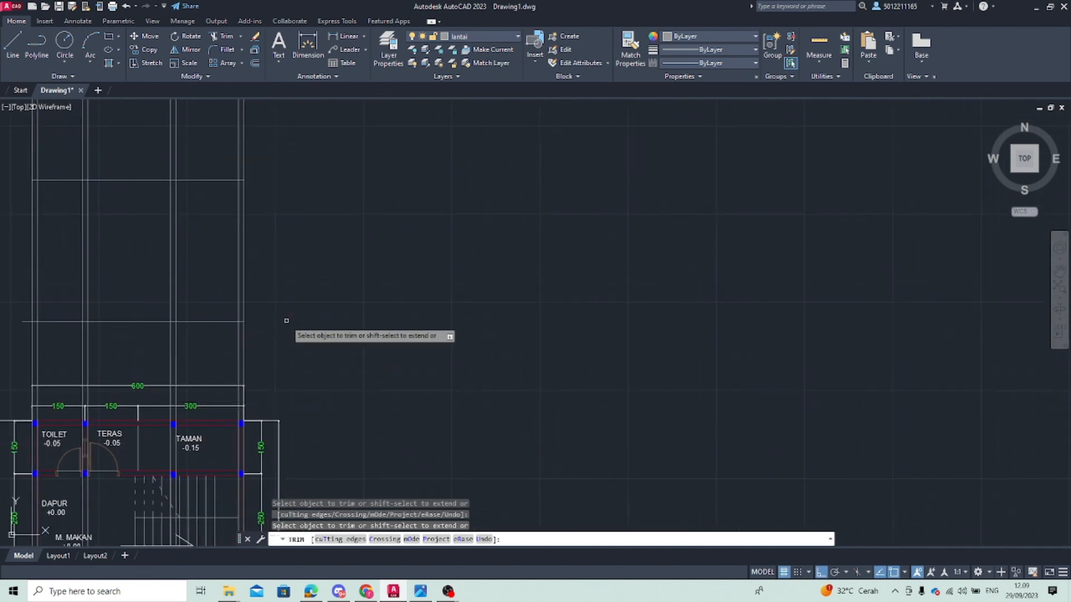
key(Escape)
scroll(287, 318, down, 2)
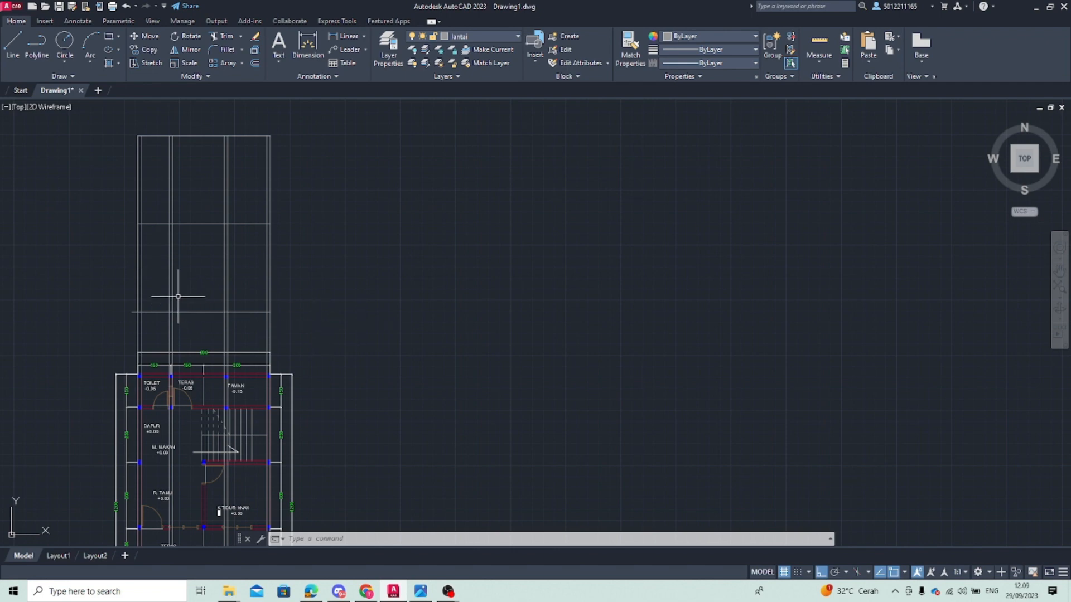
Trim away the pair of column lines between TOILET and TERAS in both the lower and upper storeys of the section
key(Return)
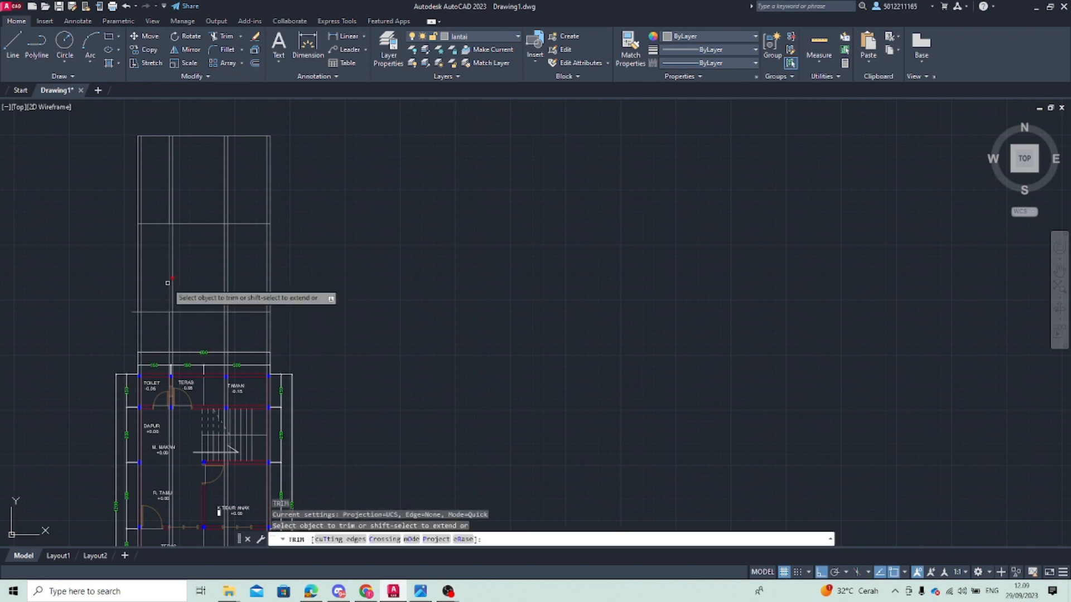
click(171, 269)
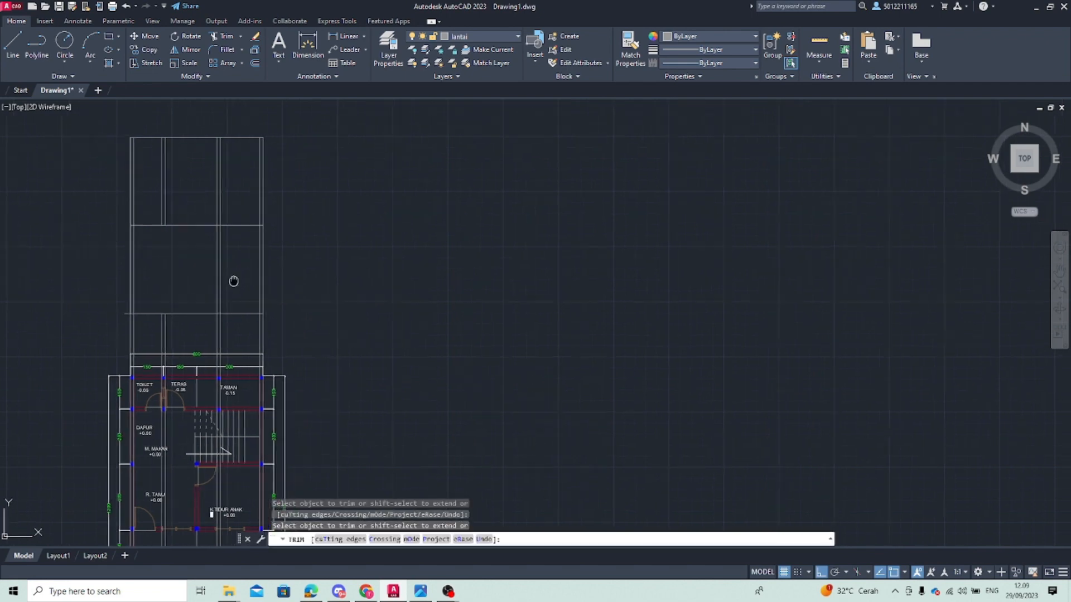
middle_drag(232, 280, 129, 299)
middle_drag(114, 391, 138, 324)
scroll(138, 323, up, 4)
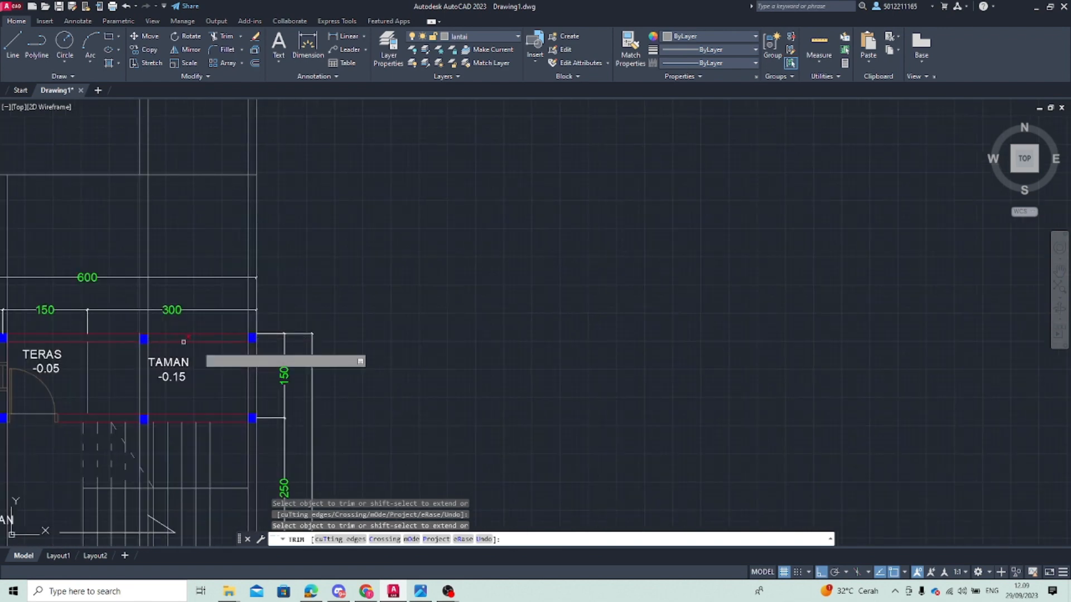
middle_drag(132, 270, 217, 284)
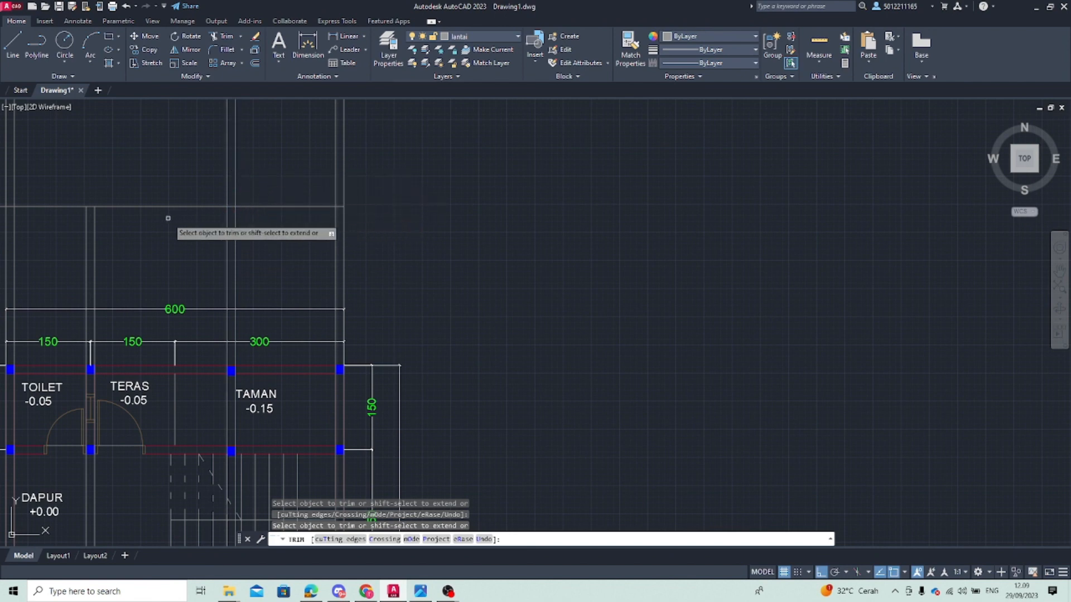
mouse_move(263, 268)
middle_down()
mouse_move(277, 285)
mouse_move(260, 294)
mouse_move(338, 298)
middle_up()
scroll(137, 290, down, 2)
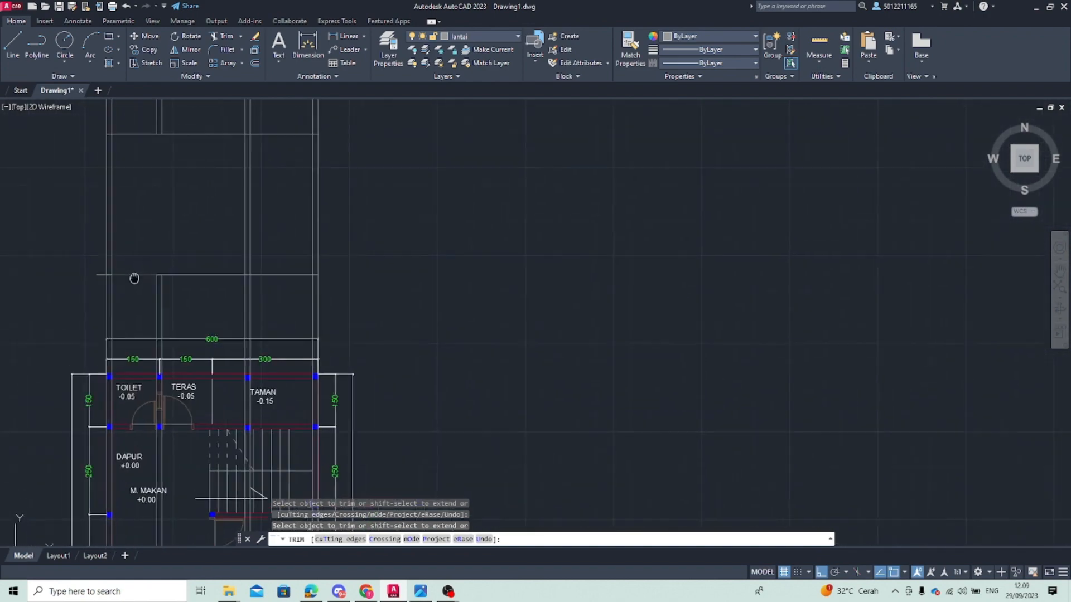
middle_drag(134, 278, 128, 364)
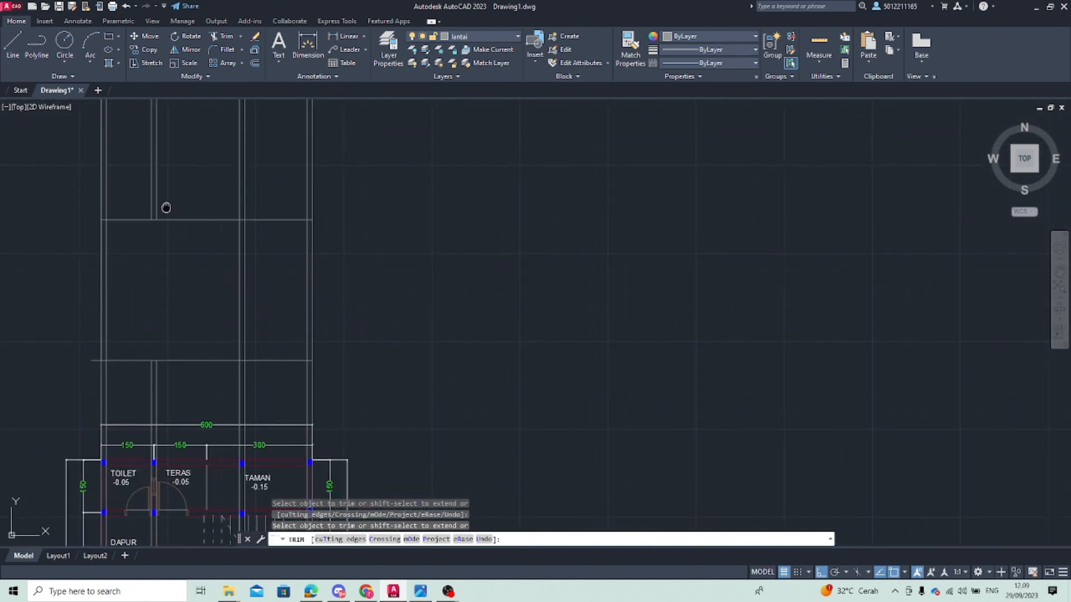
middle_drag(166, 208, 155, 280)
click(159, 244)
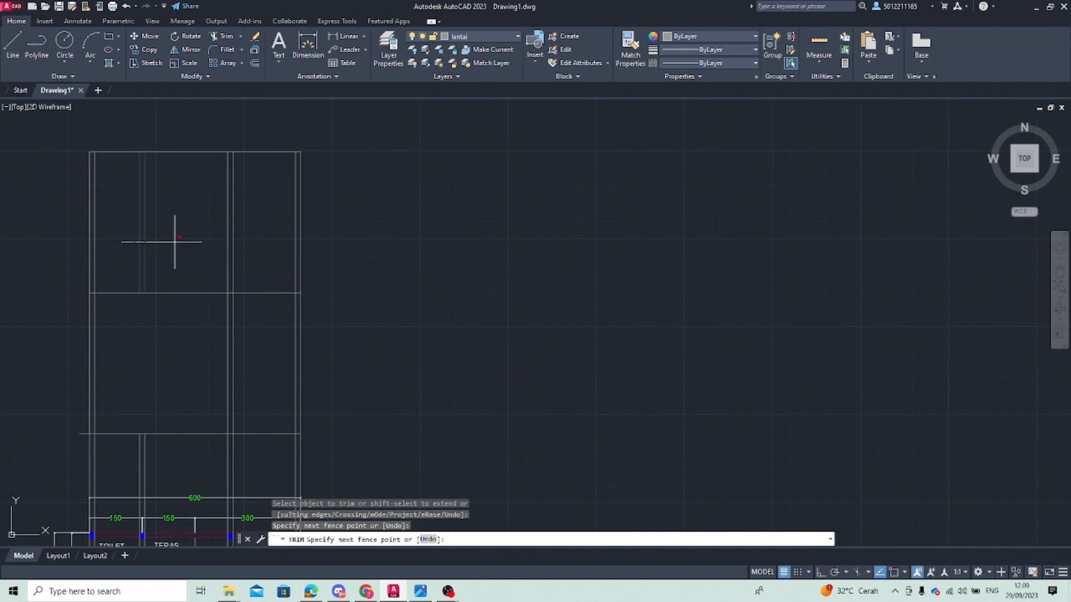
click(174, 242)
Trim the outer TAMAN wall lines from the upper storey, along with the top and middle level lines over the TAMAN bay
middle_drag(217, 320, 92, 335)
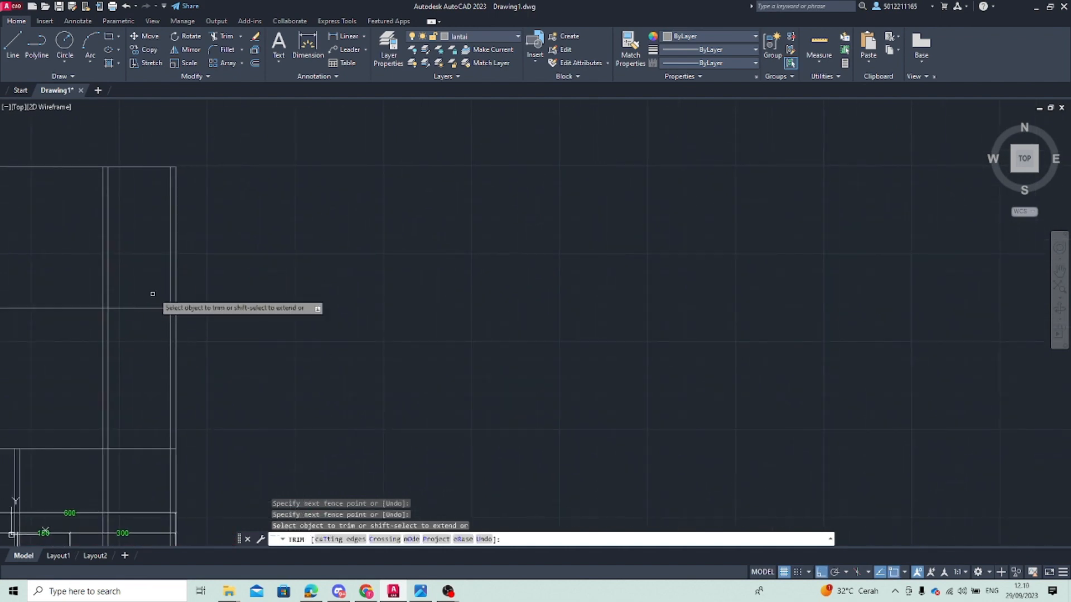
click(153, 232)
click(222, 238)
click(160, 155)
click(159, 201)
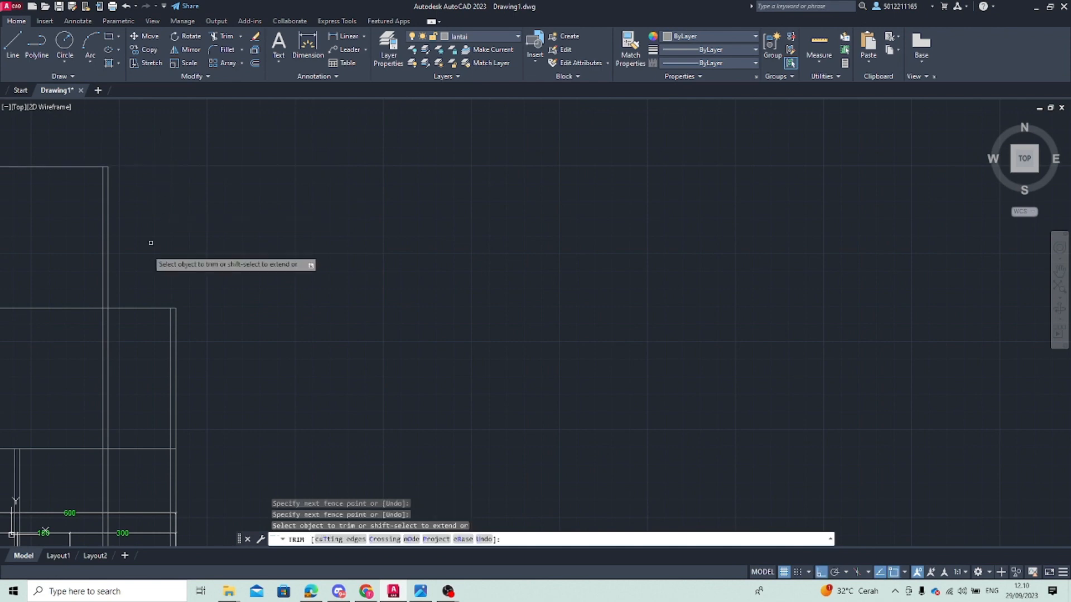
click(137, 294)
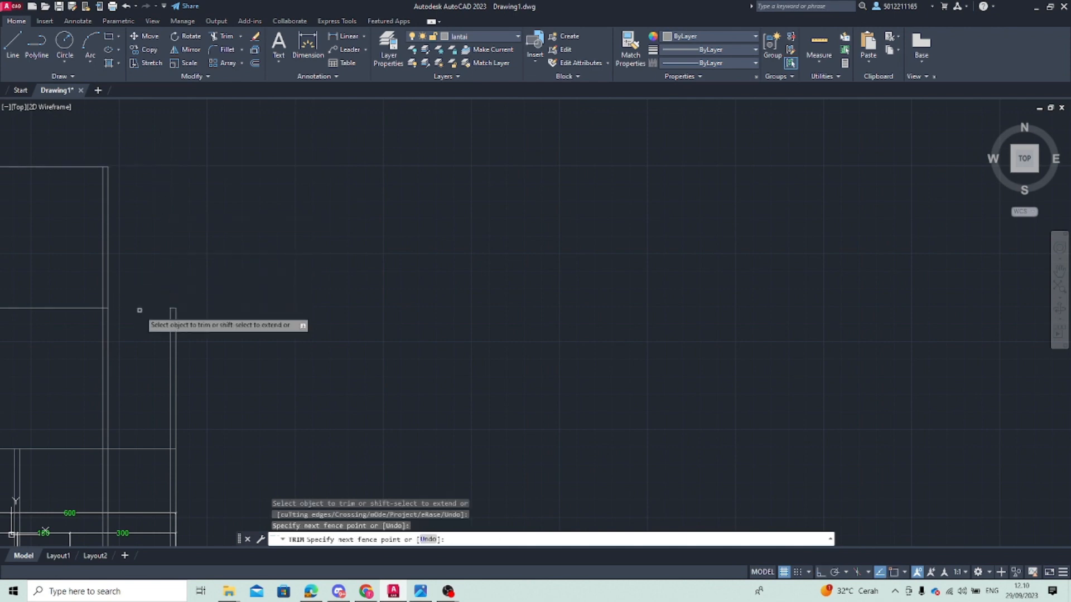
click(142, 315)
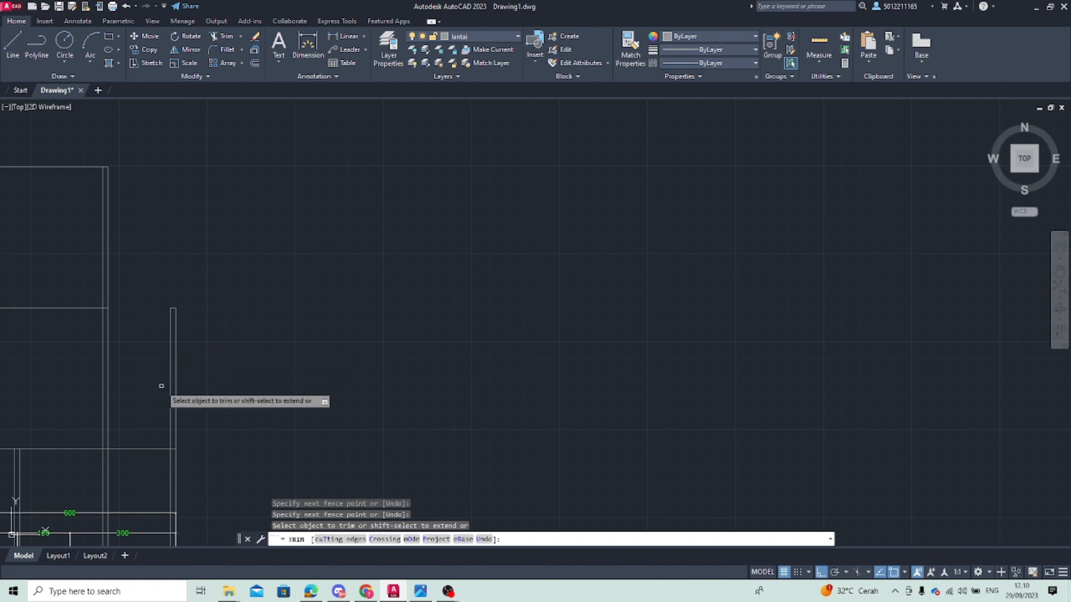
key(Escape)
key(Escape)
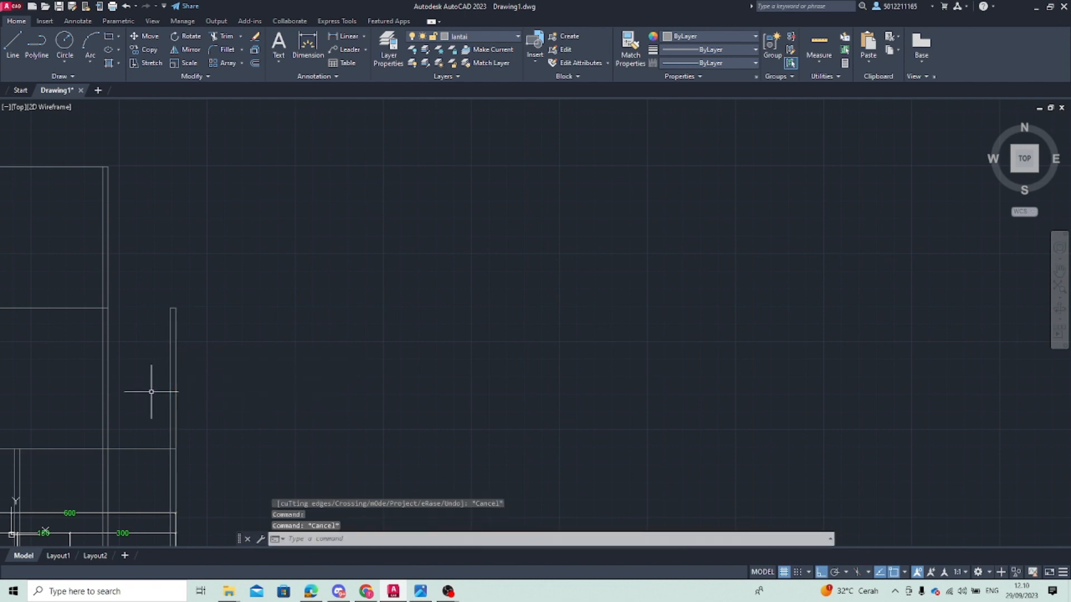
Trim the outer TAMAN wall lines between the base line and the middle level
mouse_move(150, 391)
mouse_down()
mouse_move(216, 383)
mouse_move(177, 394)
mouse_move(203, 399)
mouse_up()
text(tr)
key(Return)
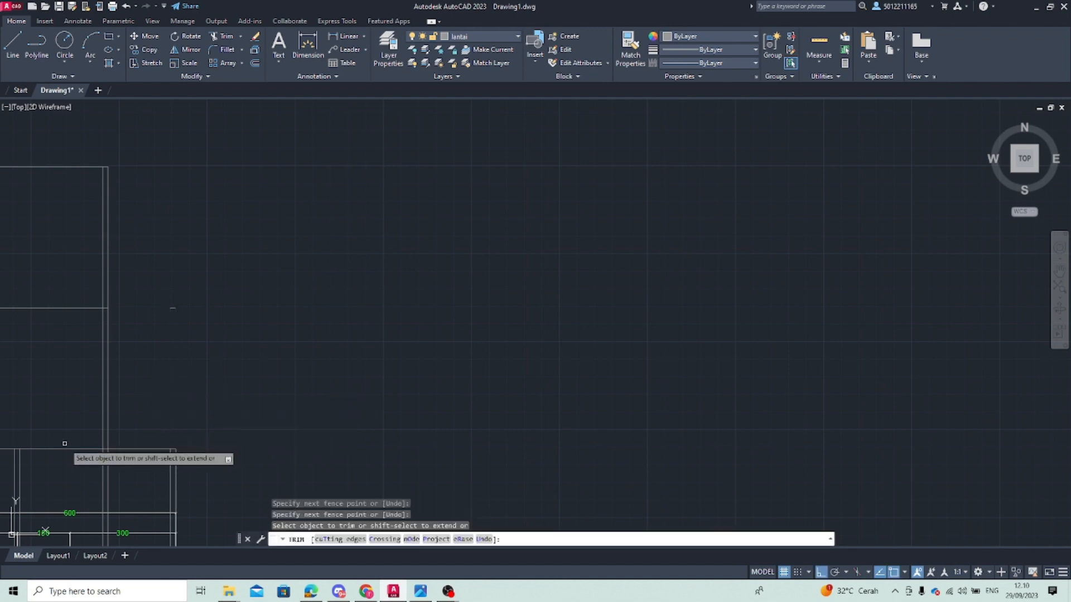
key(Escape)
Draw a 300-high wall outline up from the base line at the outer TAMAN column edges and close it across the top
text(l)
key(Return)
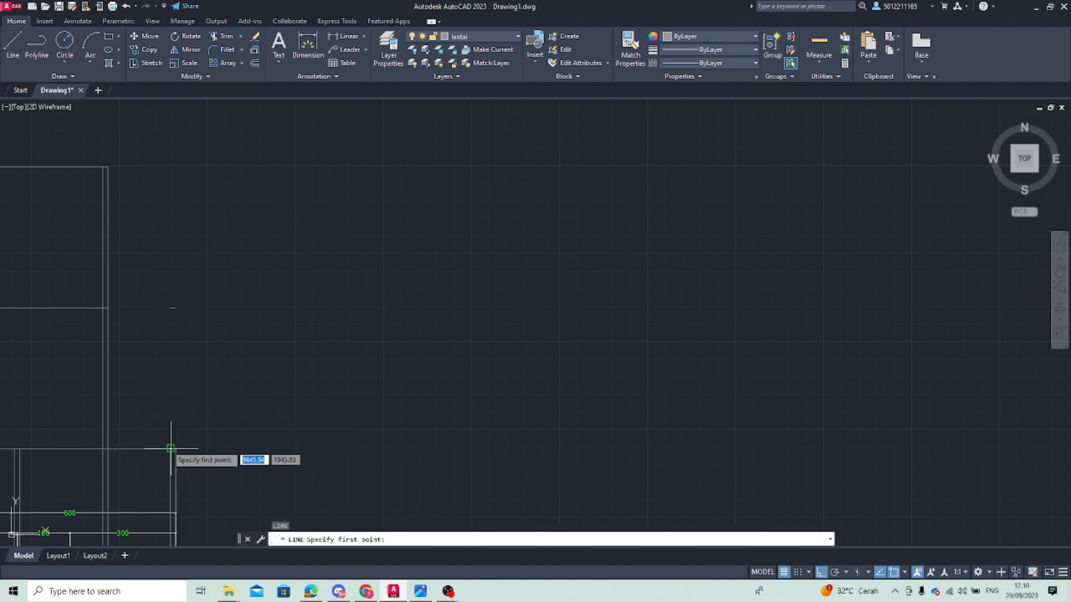
click(171, 449)
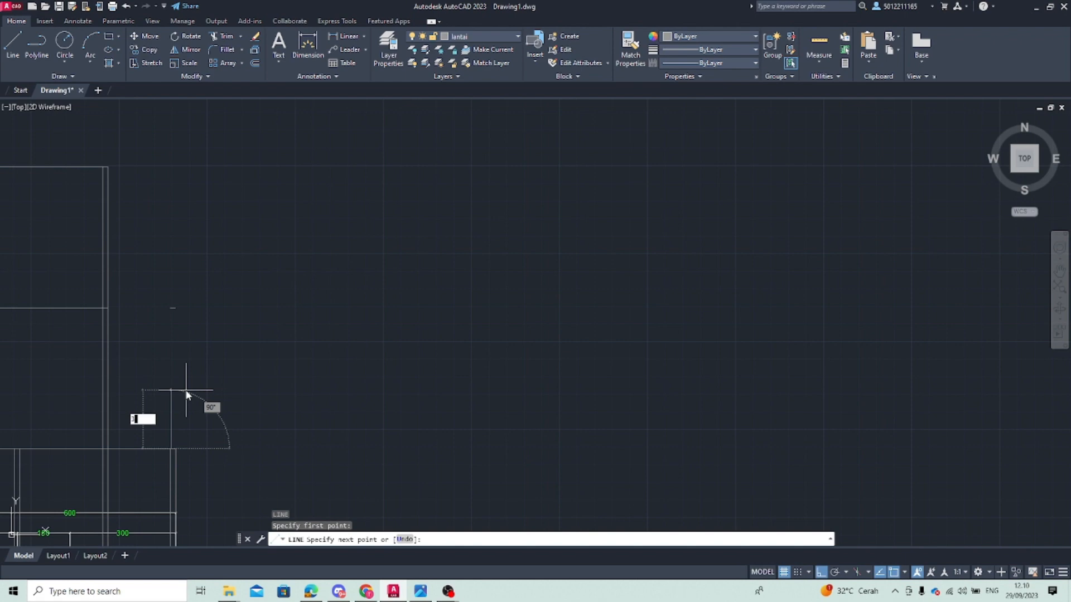
key(Return)
key(Return)
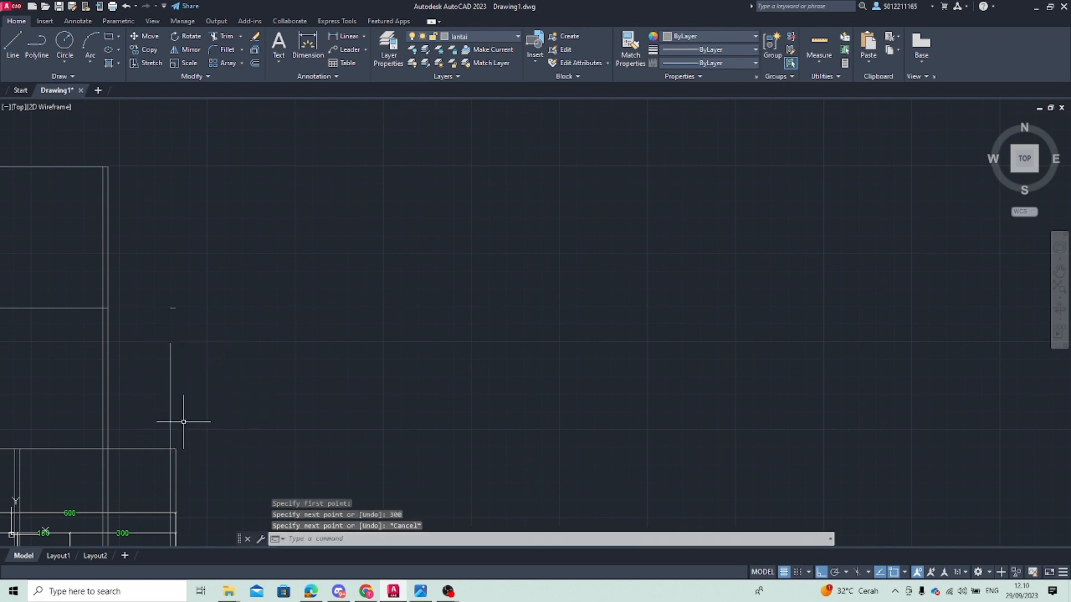
key(Return)
click(176, 449)
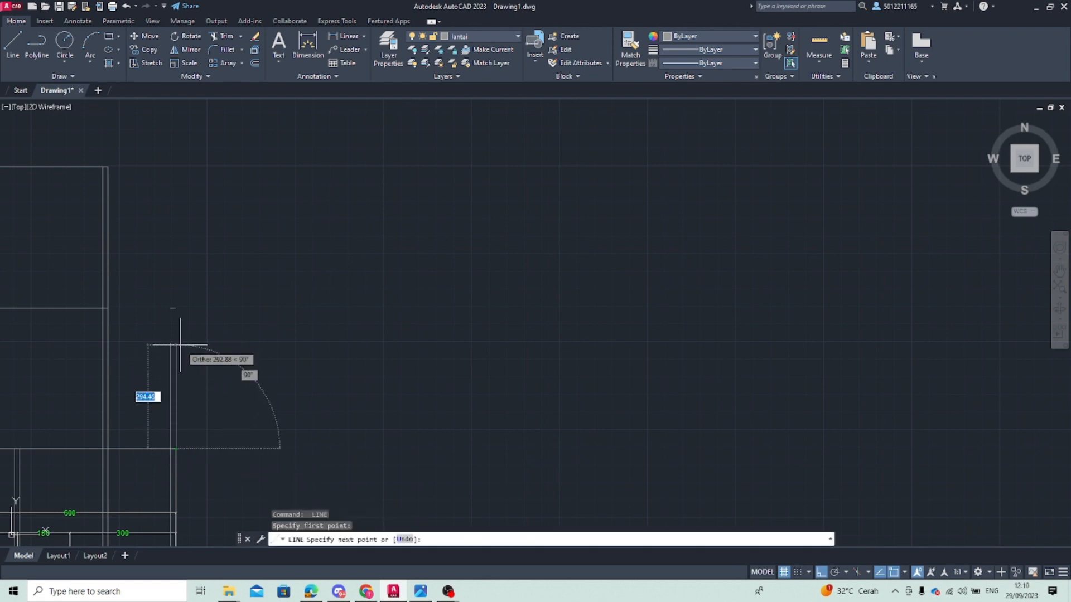
click(176, 342)
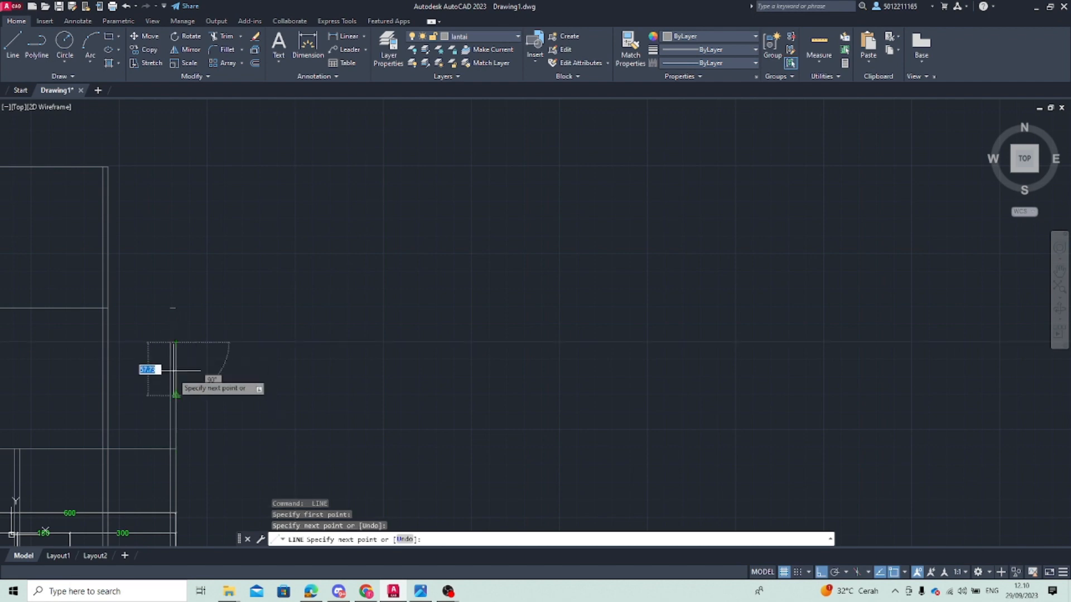
click(170, 337)
key(Escape)
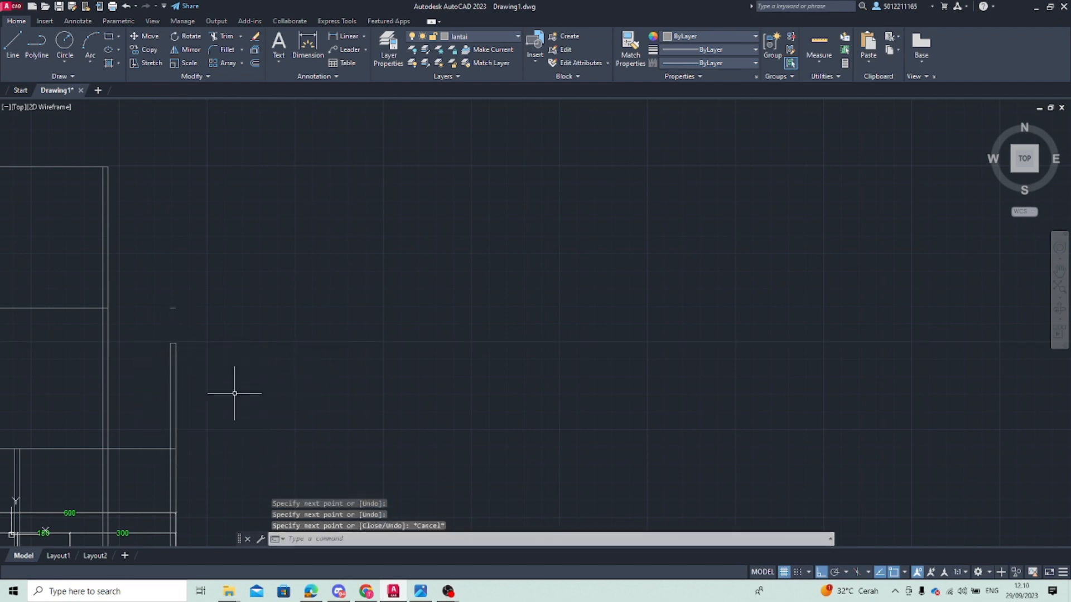
Delete the stray level segment above the outer TAMAN wall and draw a horizontal line from that wall's top to the neighbouring column line
scroll(155, 392, down, 2)
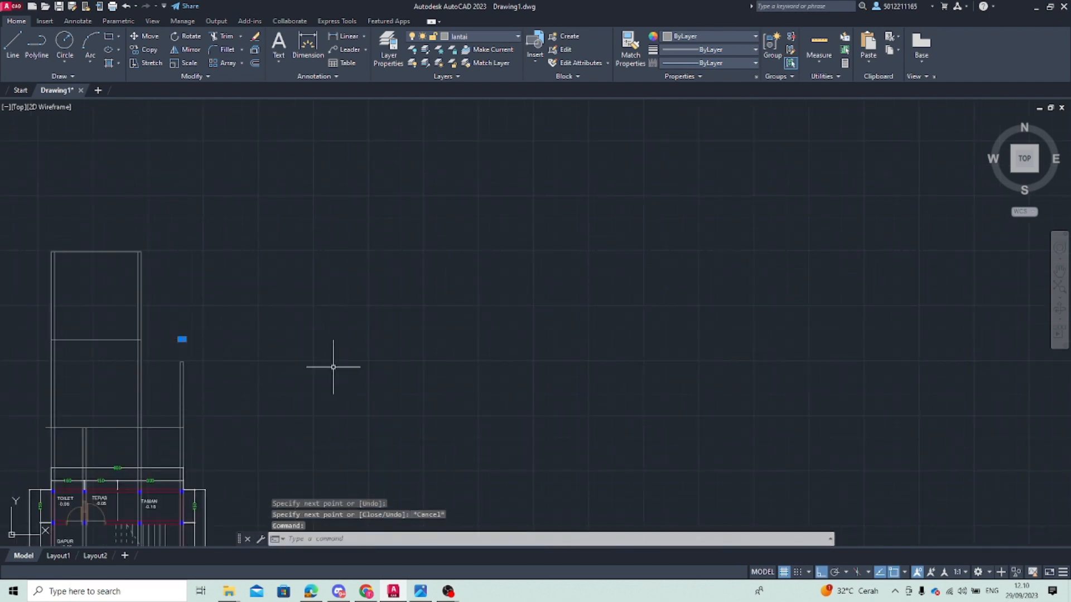
key(Delete)
key(Return)
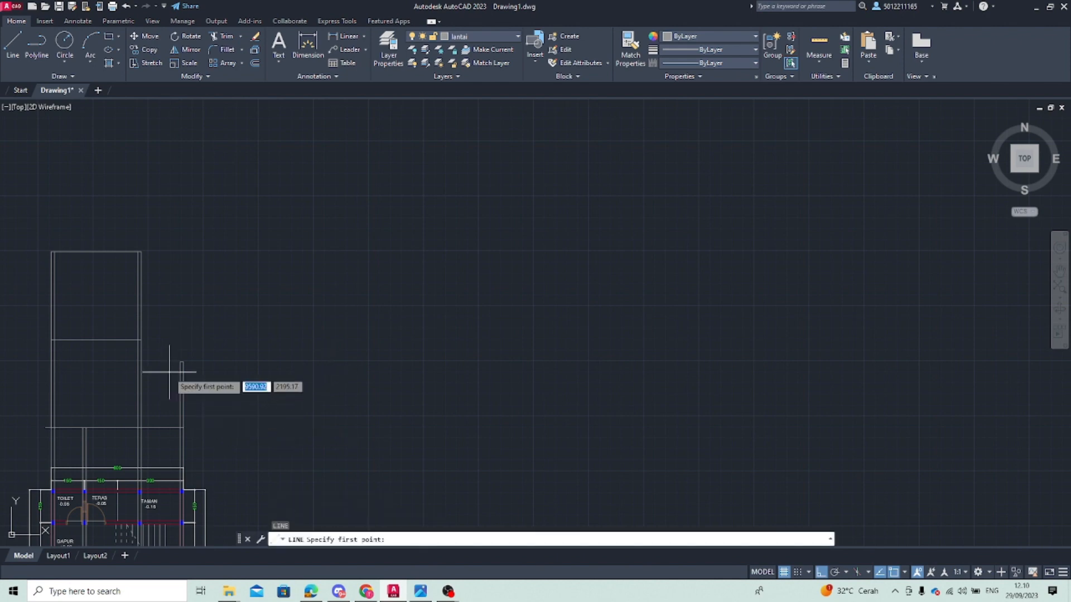
click(182, 362)
scroll(150, 361, up, 2)
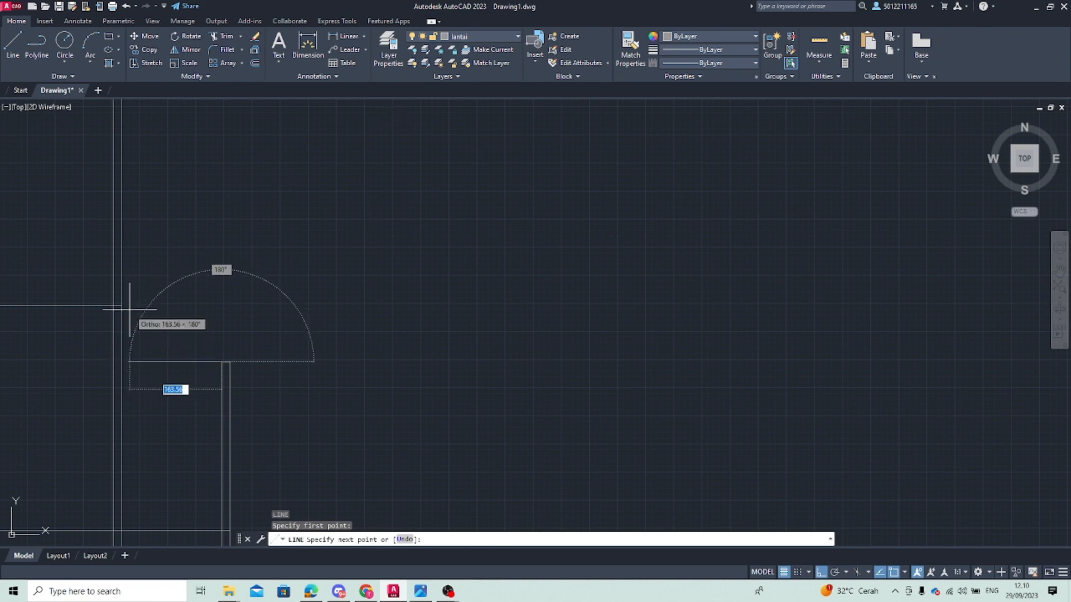
click(122, 362)
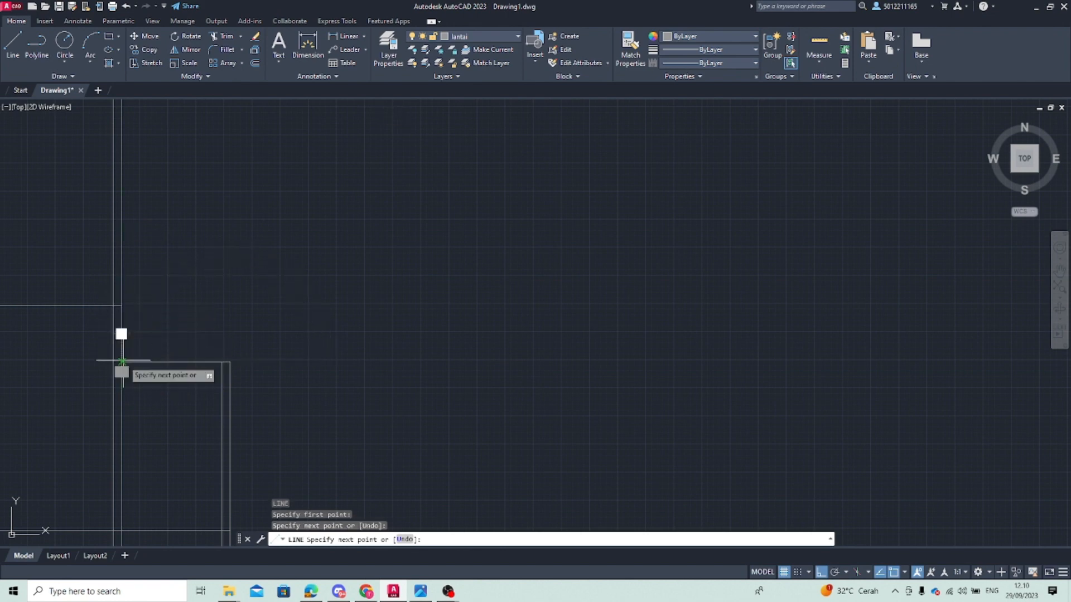
key(Escape)
scroll(239, 358, down, 3)
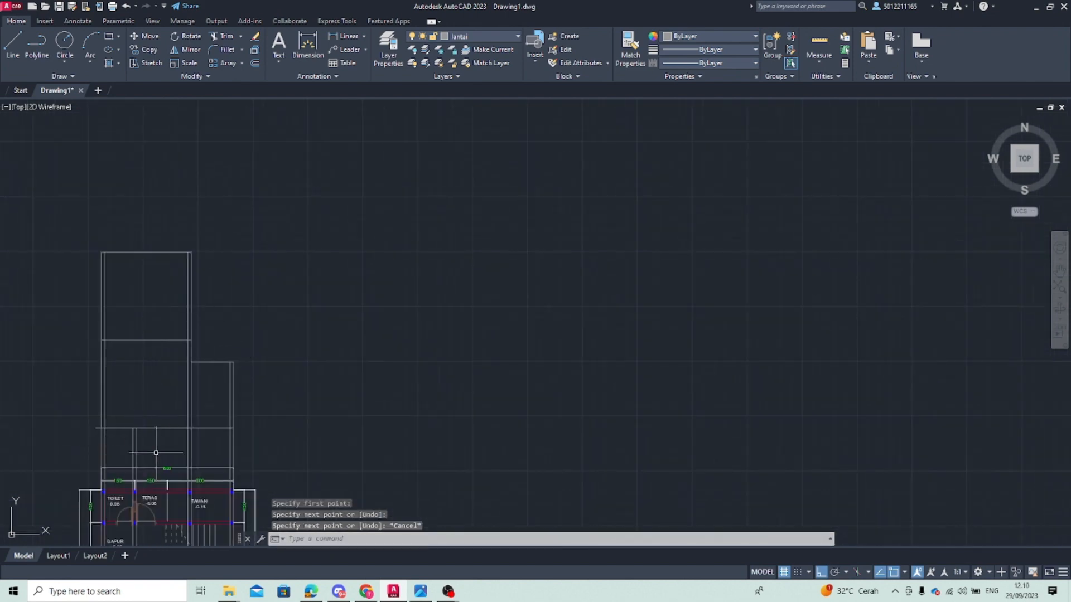
Trim all the projected column lines between the section's base line and the floor plan
key(Return)
drag(54, 441, 323, 456)
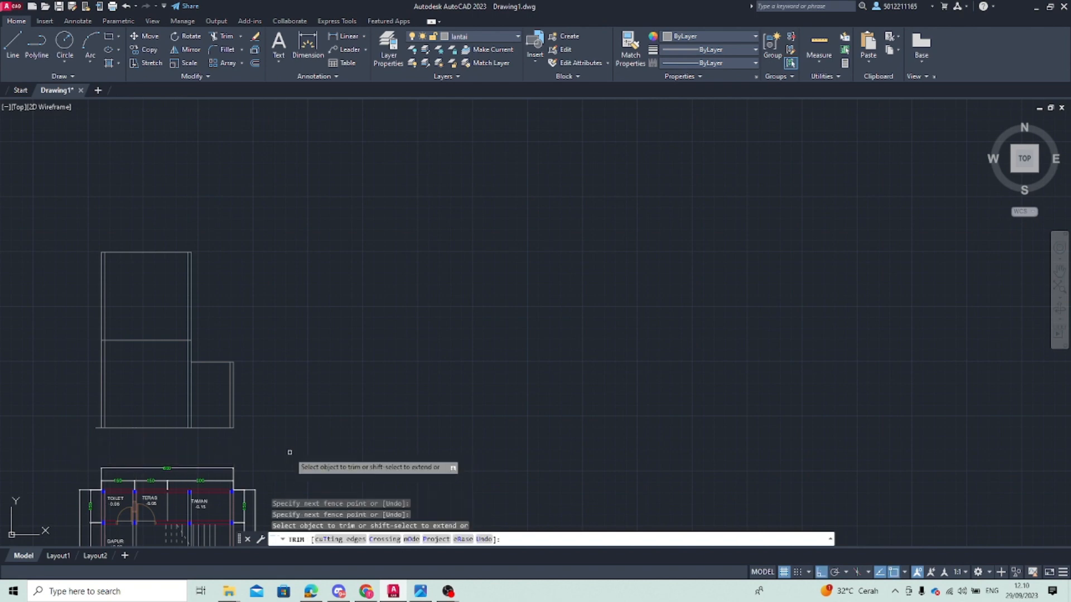
middle_drag(287, 480, 351, 353)
scroll(426, 304, down, 5)
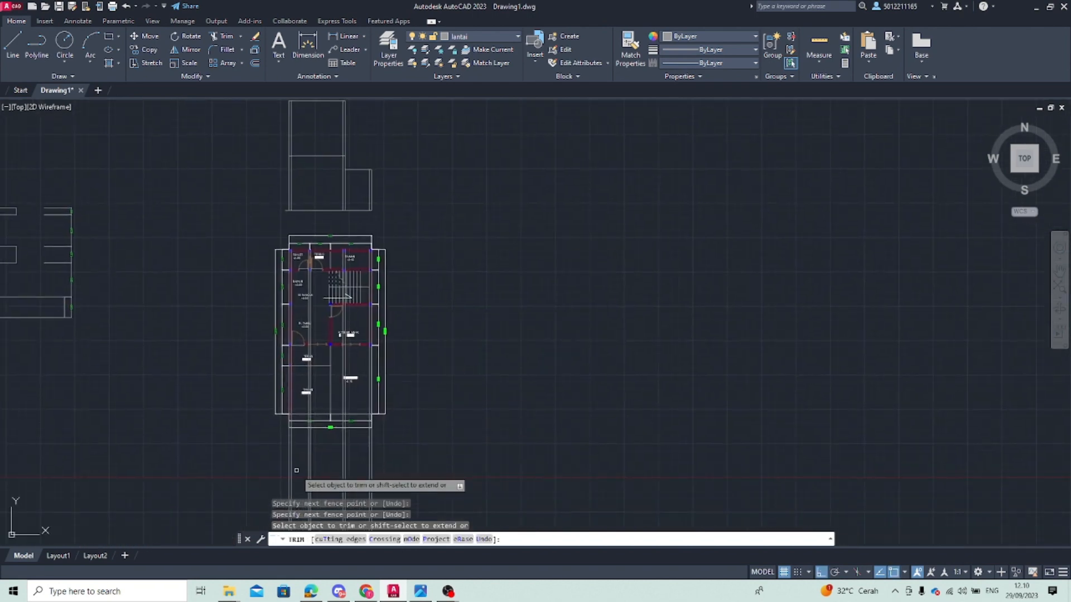
key(Escape)
Erase the eight leftover vertical projection lines running through the plan and below the TAMAN and CARPORT end
click(289, 463)
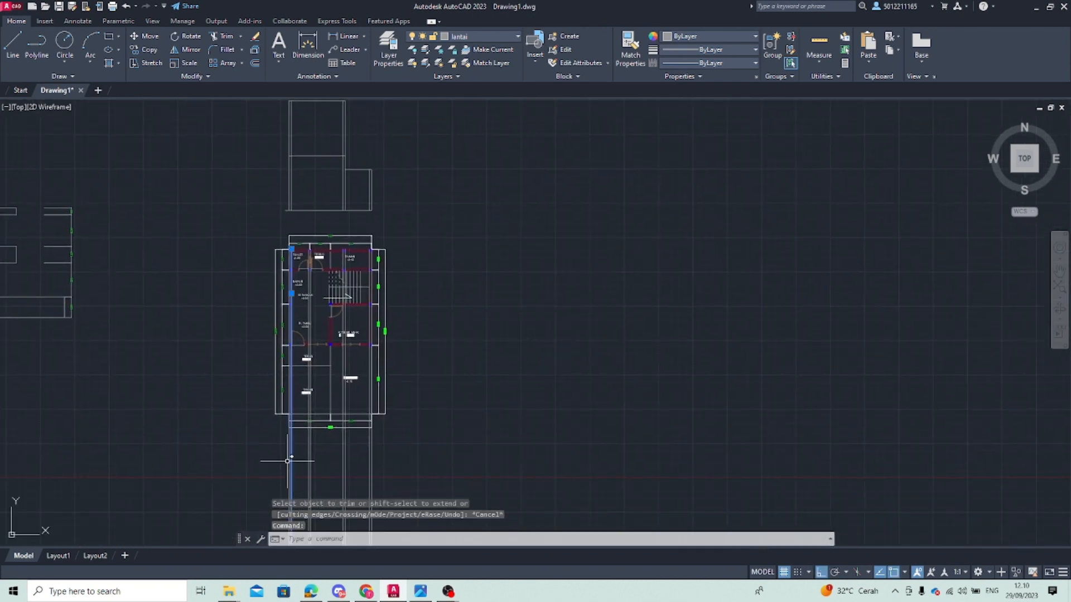
scroll(287, 461, up, 7)
click(294, 447)
key(Escape)
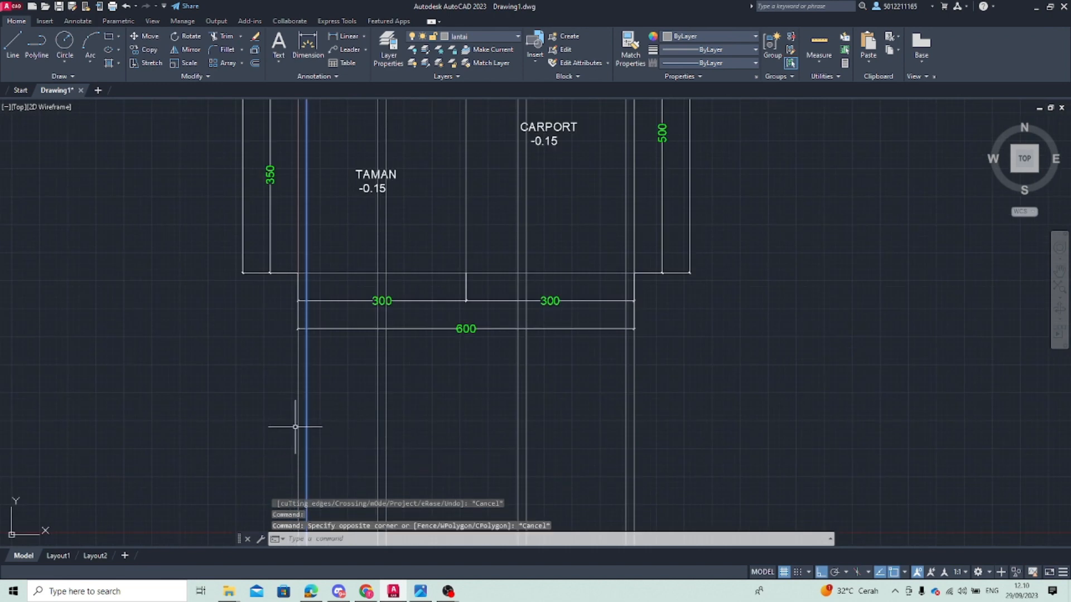
click(298, 427)
click(378, 418)
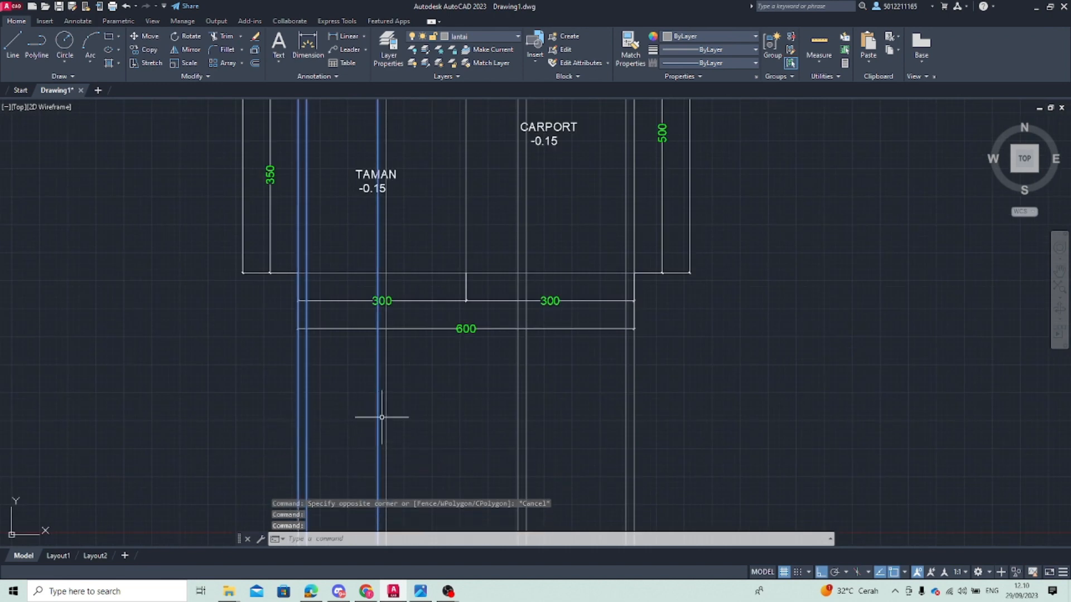
click(386, 415)
click(519, 418)
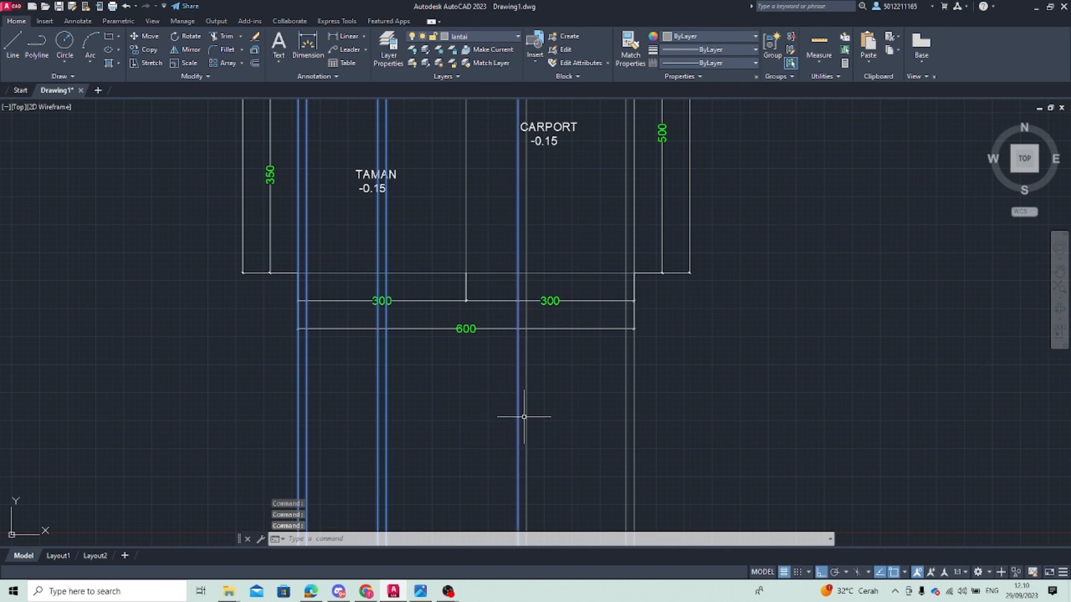
click(525, 415)
click(624, 414)
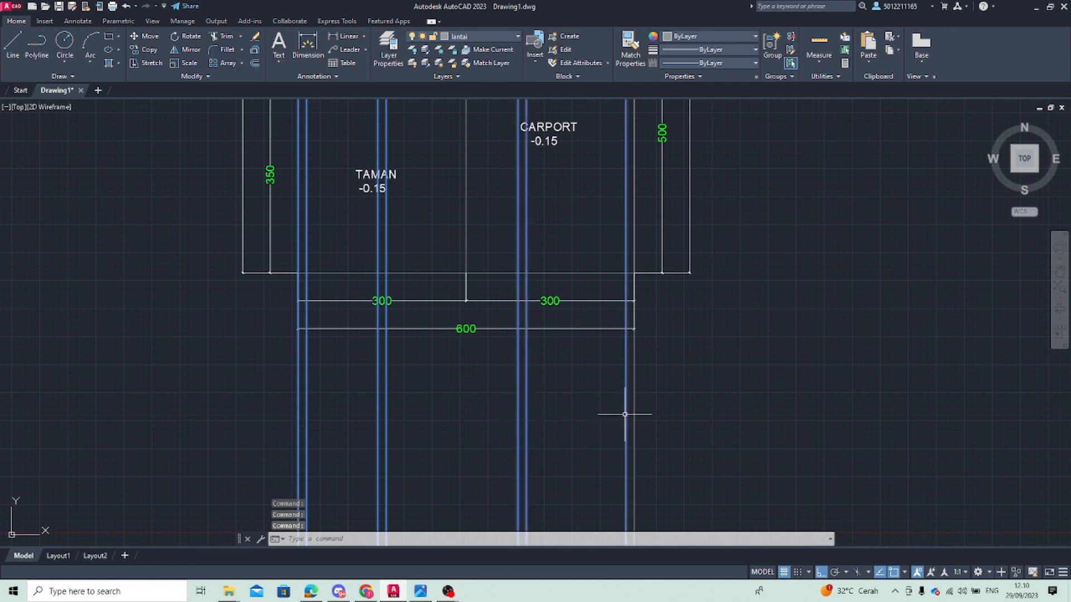
click(631, 414)
click(634, 415)
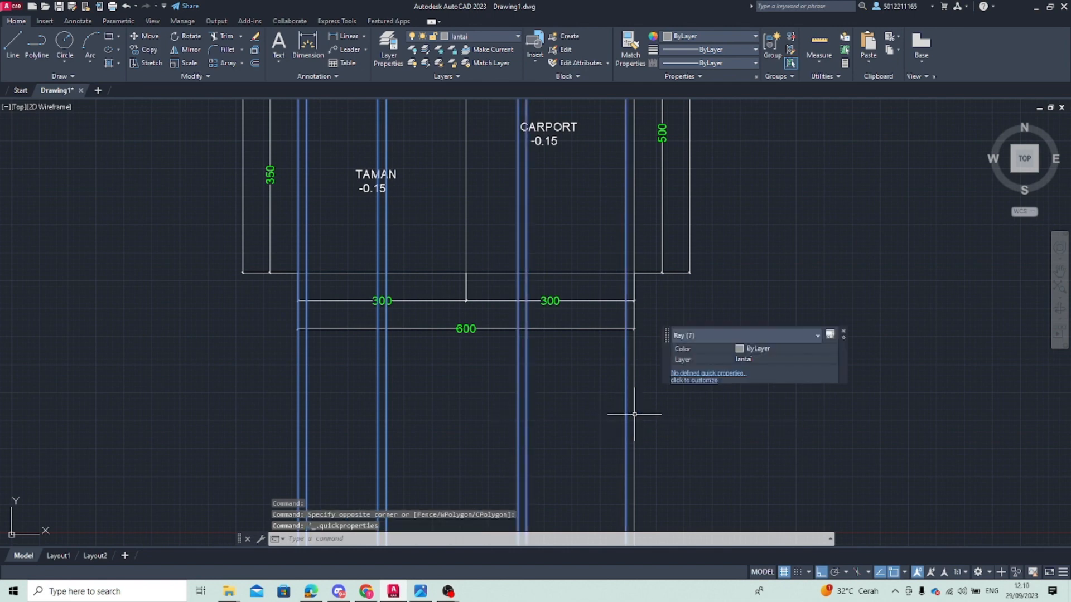
key(Delete)
Shorten the section's base line so its overhanging end meets the outer edge of the TOILET wall
scroll(487, 399, down, 3)
mouse_move(470, 211)
middle_down()
mouse_move(357, 289)
mouse_move(322, 286)
middle_up()
scroll(358, 289, up, 1)
middle_drag(337, 213, 246, 325)
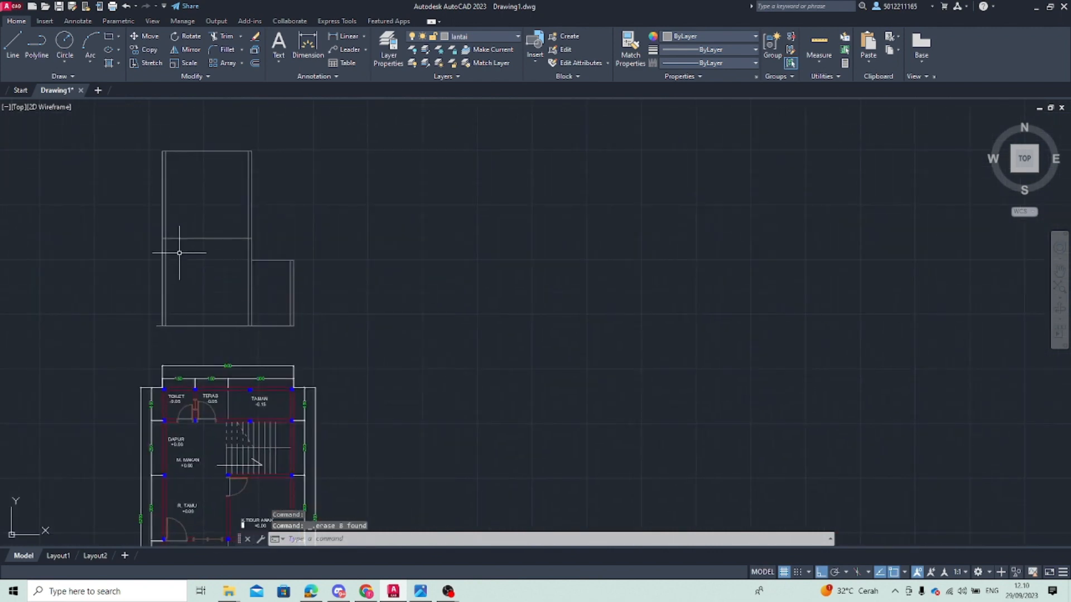
scroll(148, 326, up, 4)
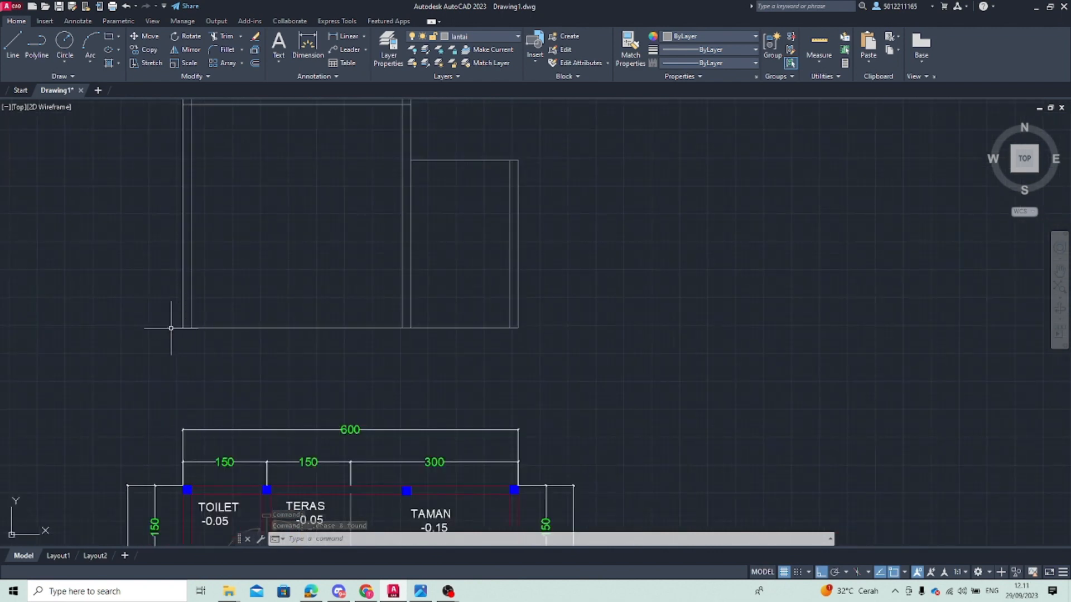
click(170, 328)
key(Escape)
click(171, 327)
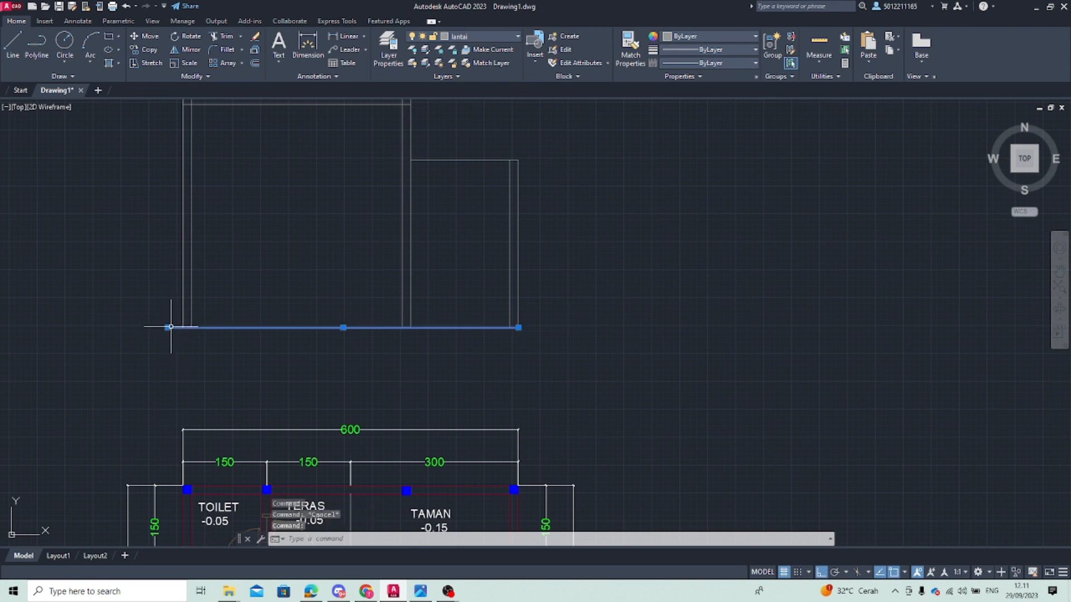
click(167, 328)
click(183, 327)
key(Escape)
scroll(347, 352, down, 2)
middle_drag(346, 351, 234, 369)
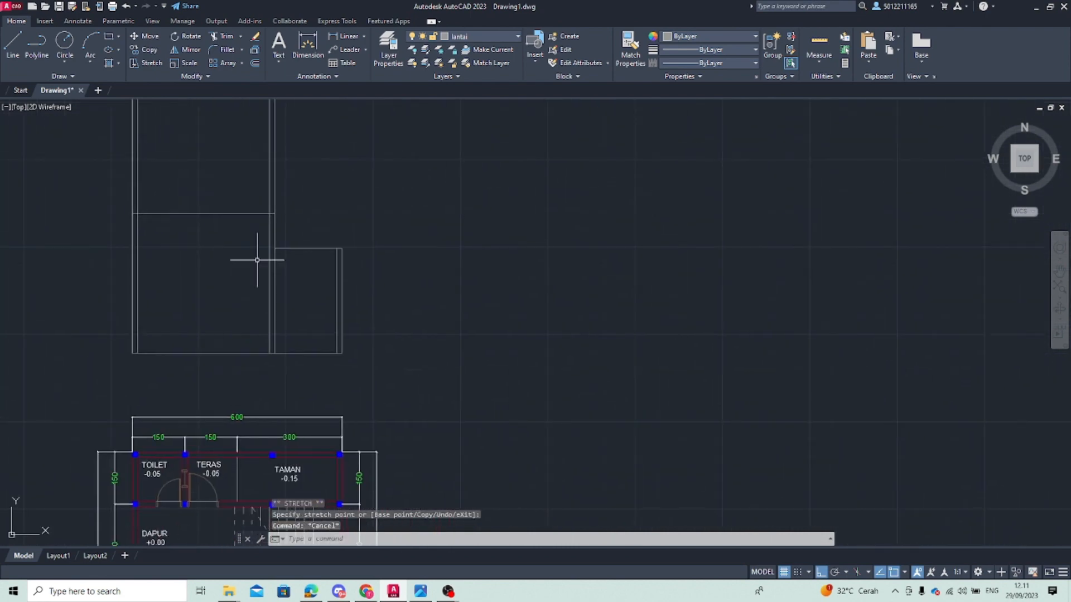
middle_drag(258, 258, 241, 385)
mouse_move(121, 253)
middle_down()
mouse_move(179, 256)
mouse_move(244, 219)
middle_up()
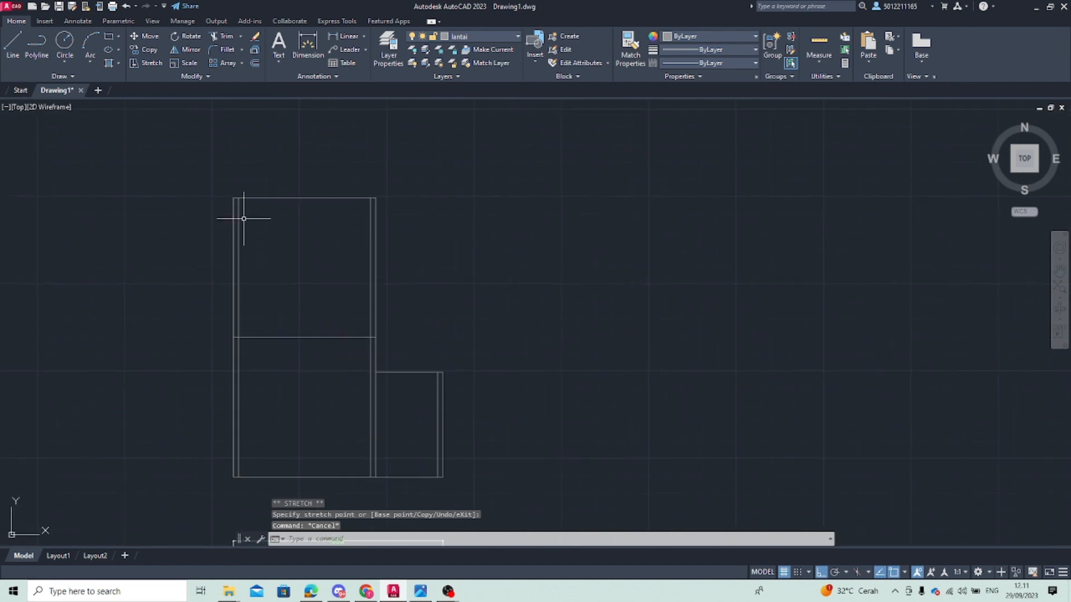
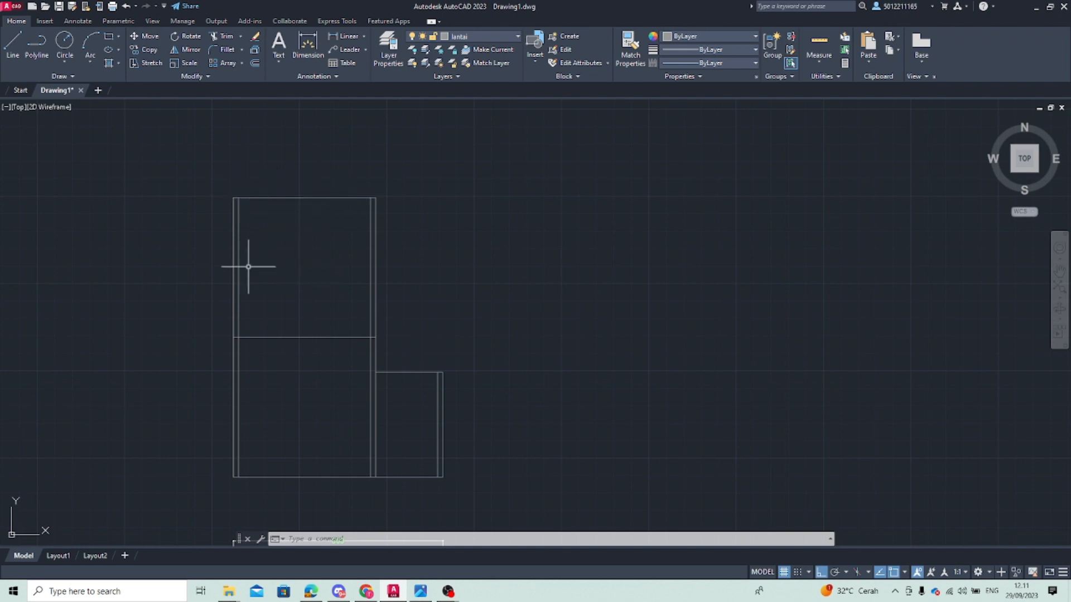
scroll(248, 266, down, 2)
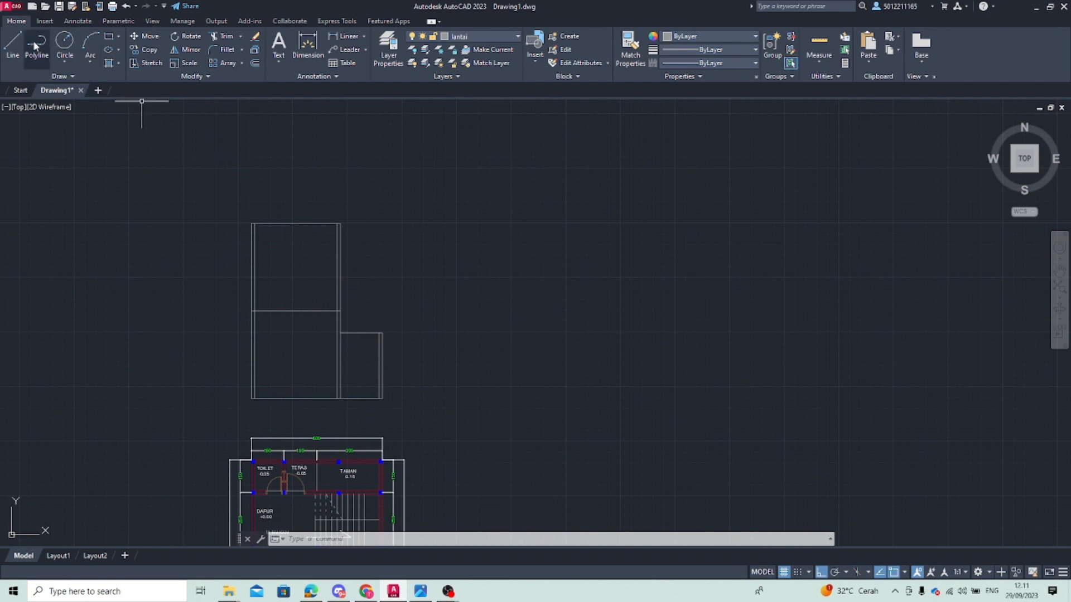
click(12, 44)
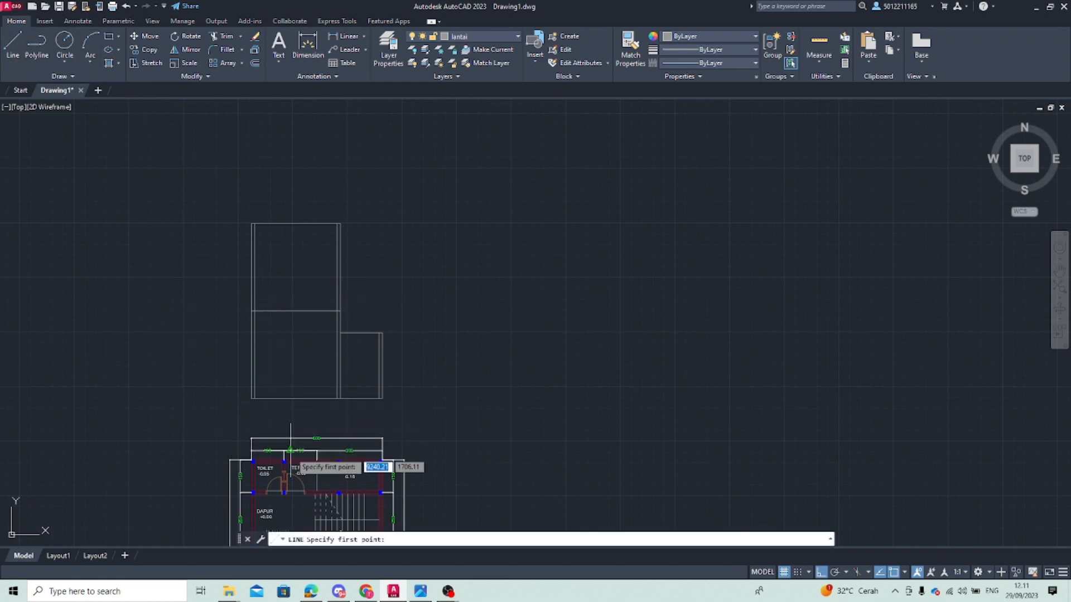
scroll(287, 464, up, 4)
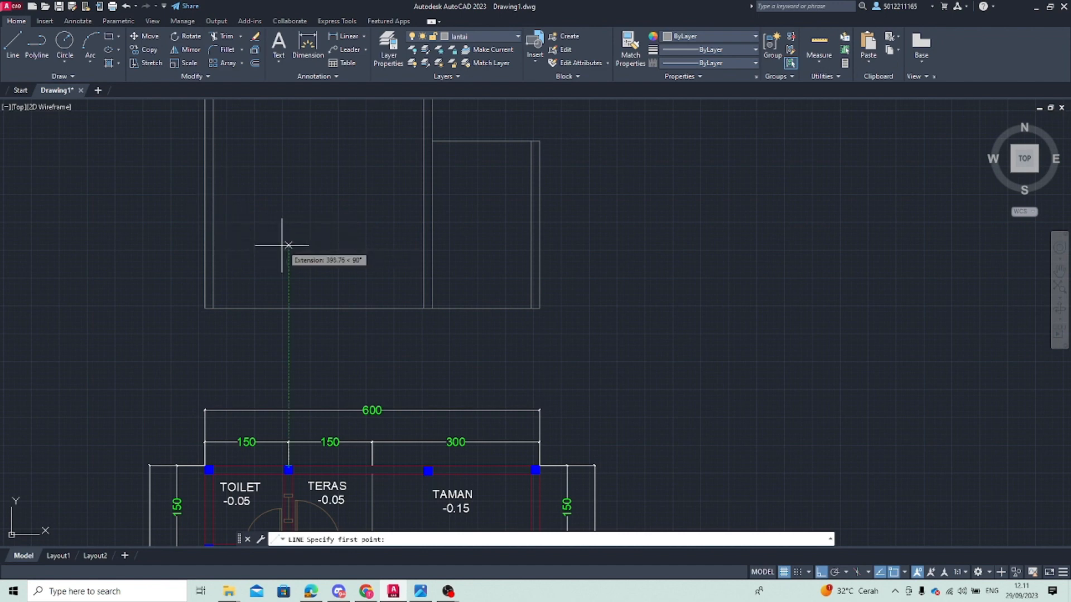
key(Escape)
Draw two vertical construction lines through both edges of the column between TOILET and TERAS
text(XL)
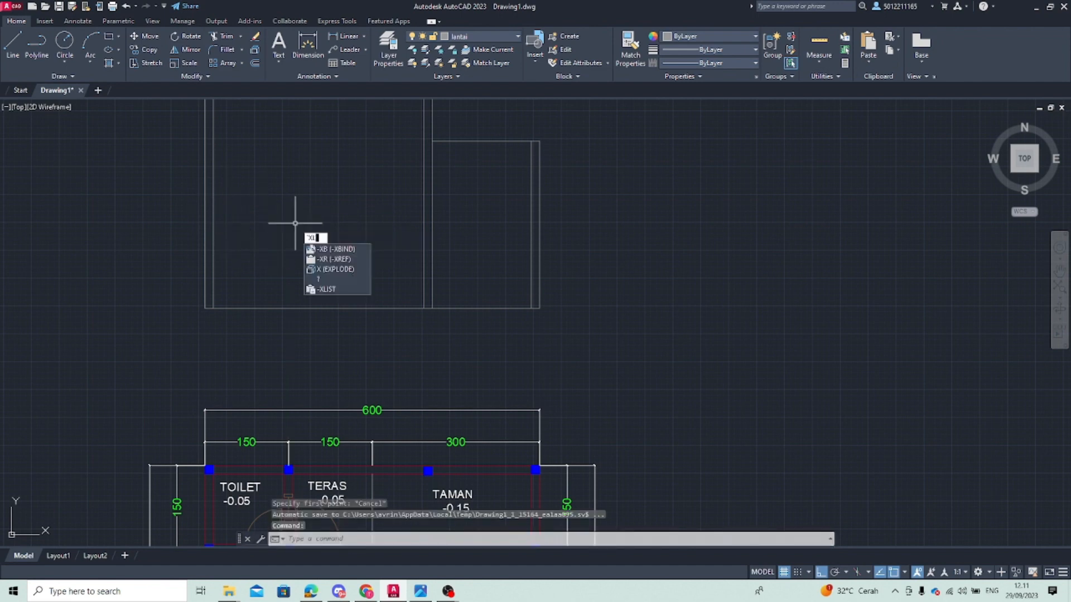
key(Return)
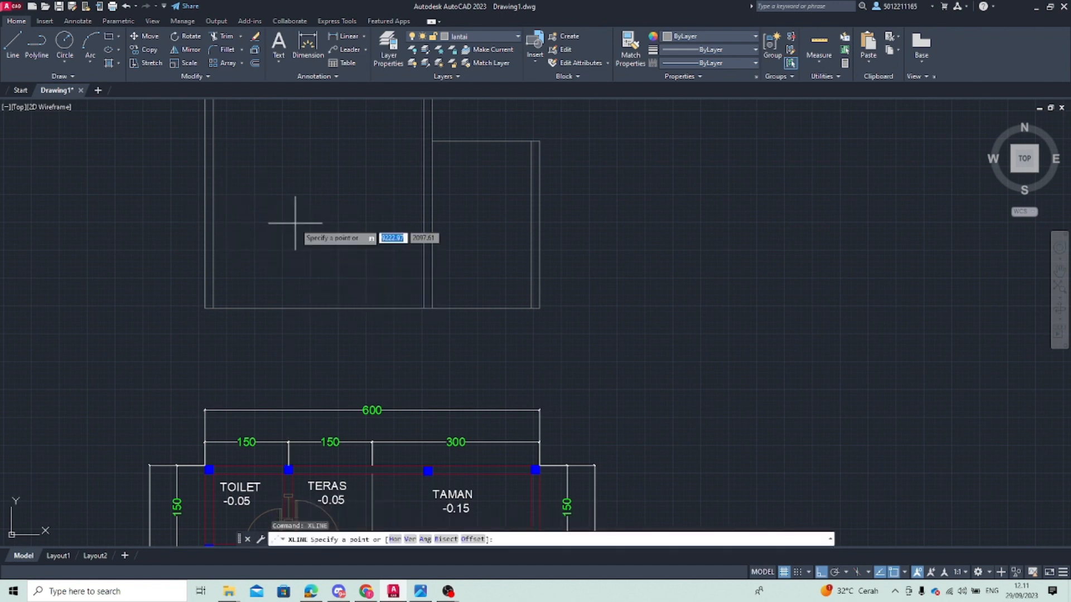
text(v)
key(Return)
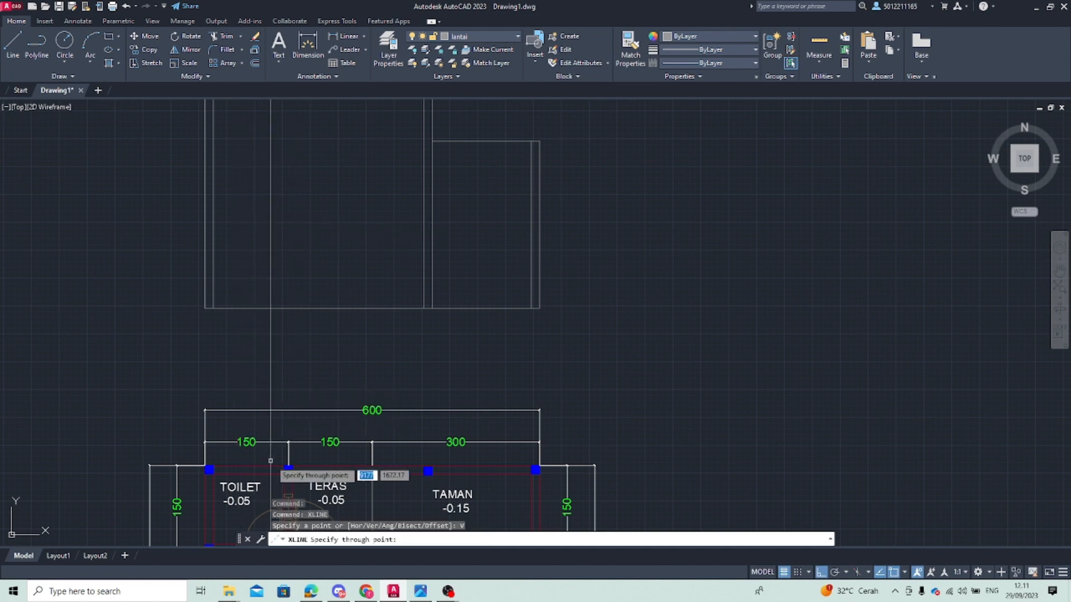
click(285, 466)
click(292, 466)
key(Escape)
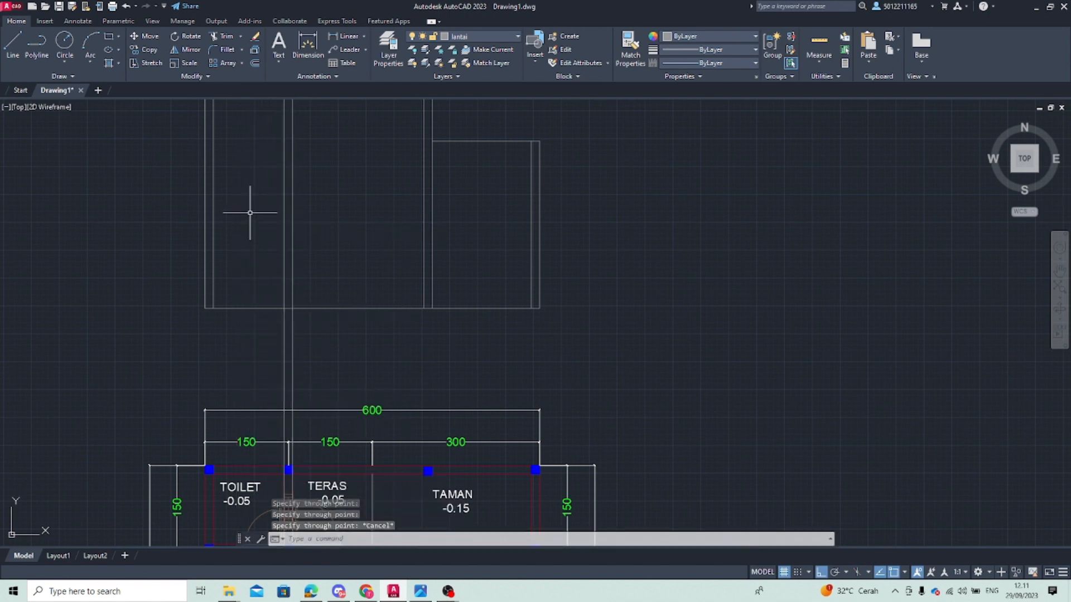
Trim the two new vertical construction lines above the section's top level line
scroll(250, 213, down, 5)
scroll(237, 211, up, 6)
middle_drag(206, 166, 171, 324)
key(Escape)
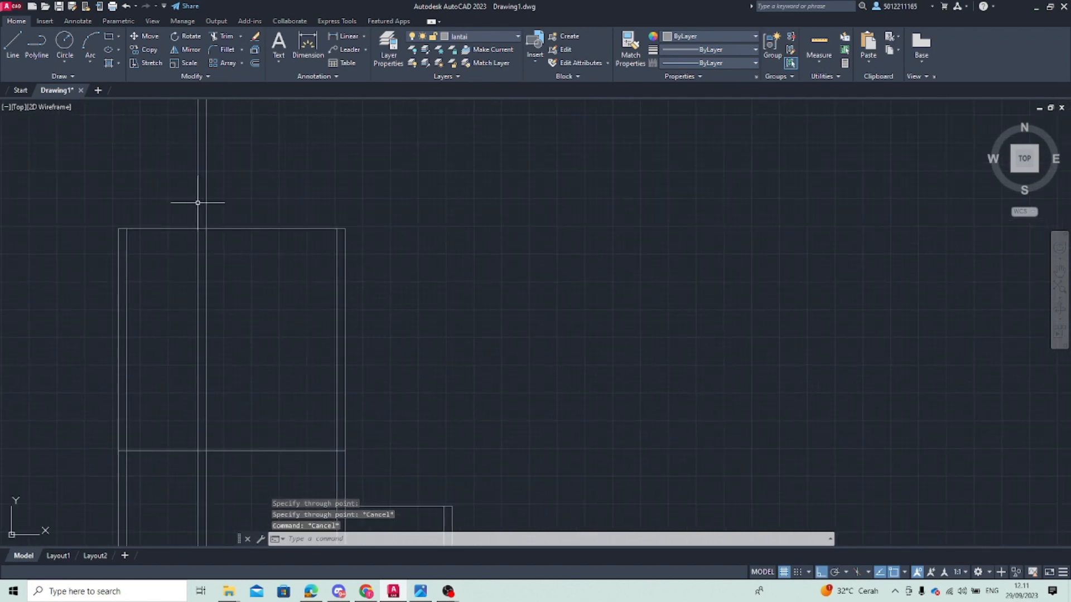
text(TR)
key(space)
drag(174, 160, 239, 182)
key(Escape)
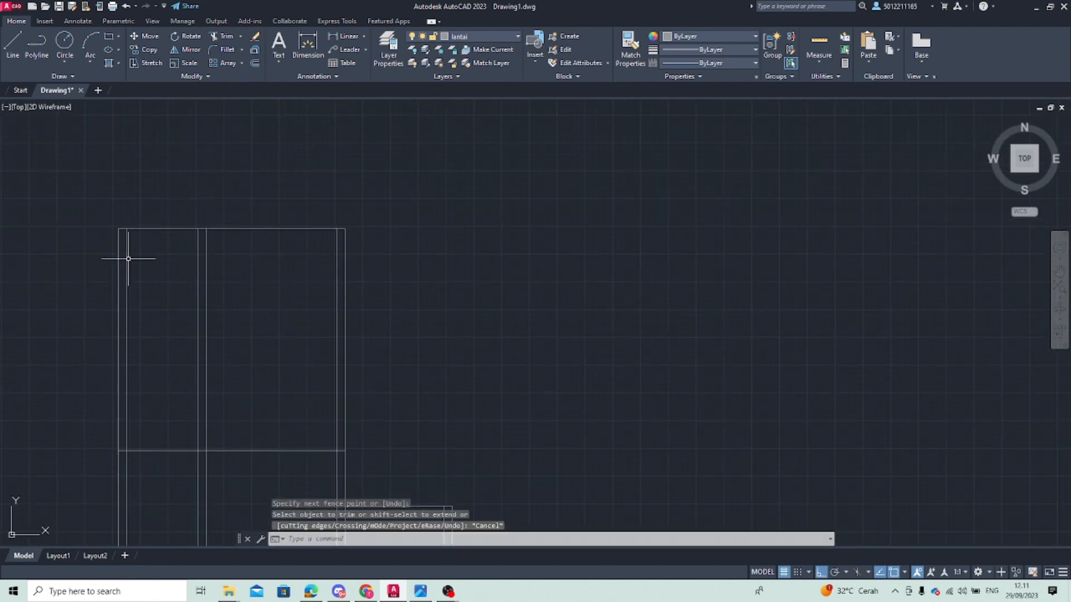
Offset the section's top level line 15 downward
click(201, 229)
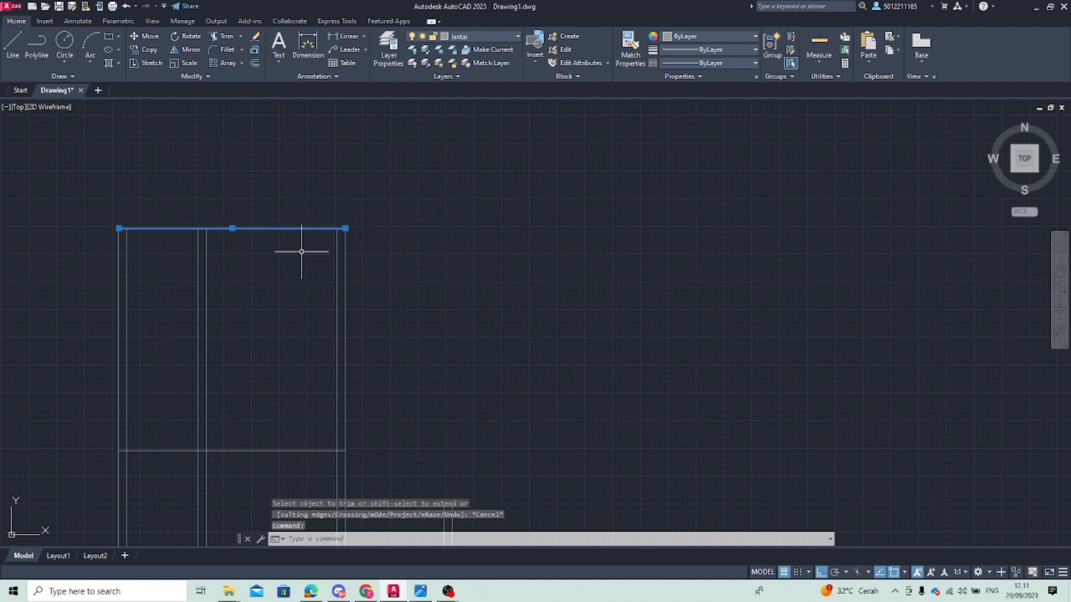
key(space)
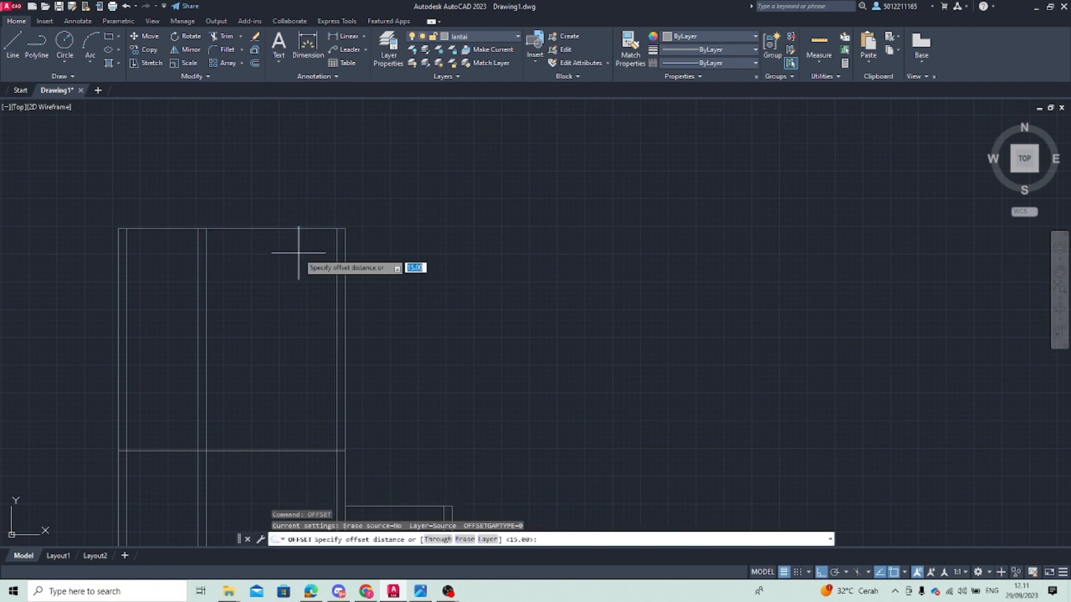
text(15)
key(Return)
click(296, 229)
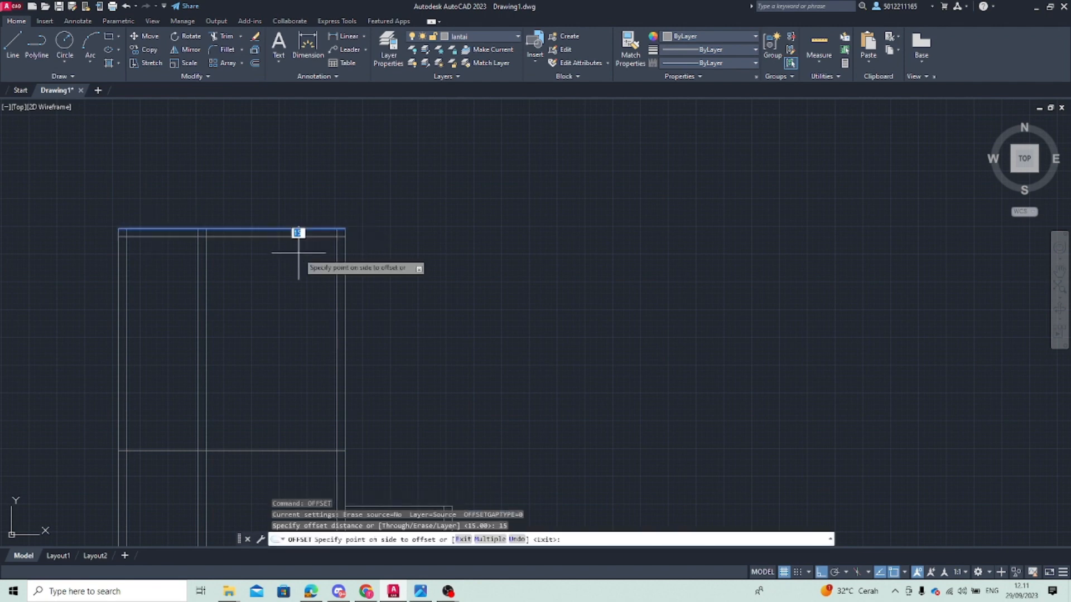
click(297, 252)
key(Escape)
text(TRT)
key(Return)
drag(289, 240, 311, 186)
key(Escape)
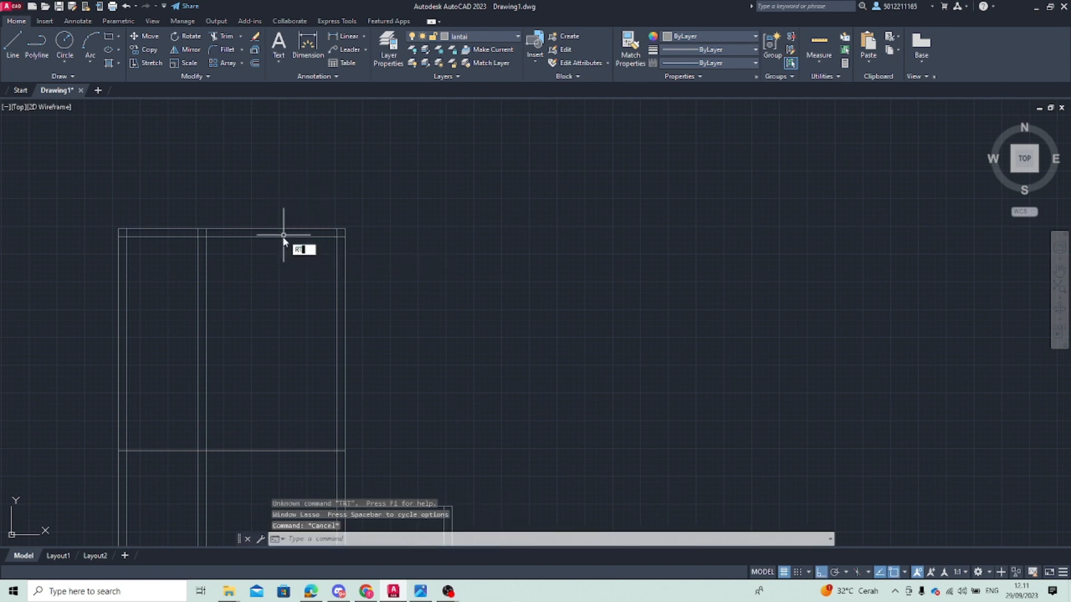
Trim the top level line and its offset copy between the TOILET/TERAS column lines and the TAMAN column lines
key(BackSpace)
text(TR)
key(Return)
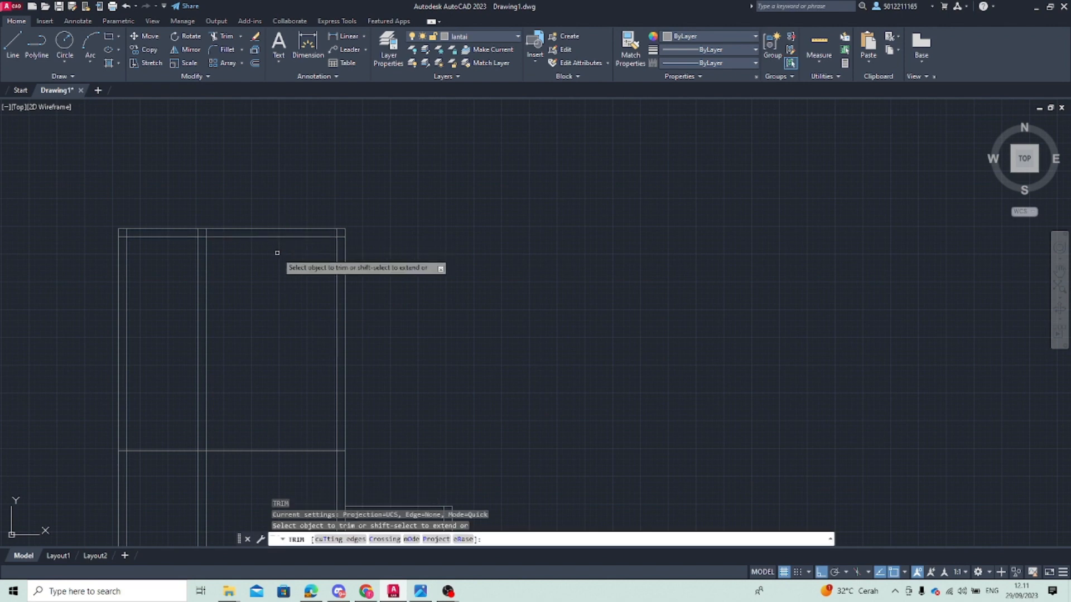
drag(277, 253, 300, 157)
key(Escape)
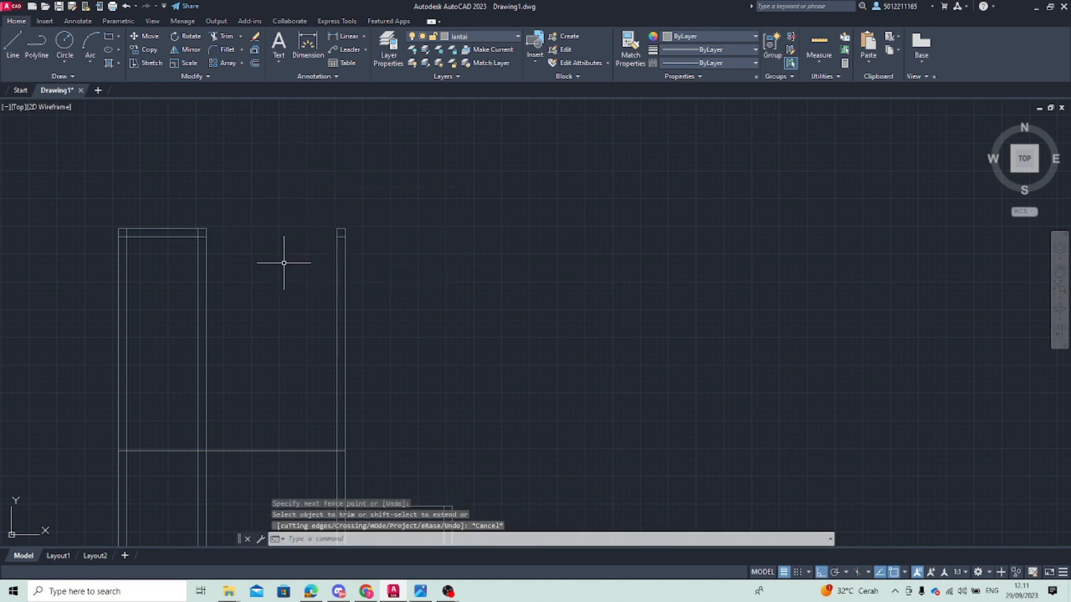
key(Escape)
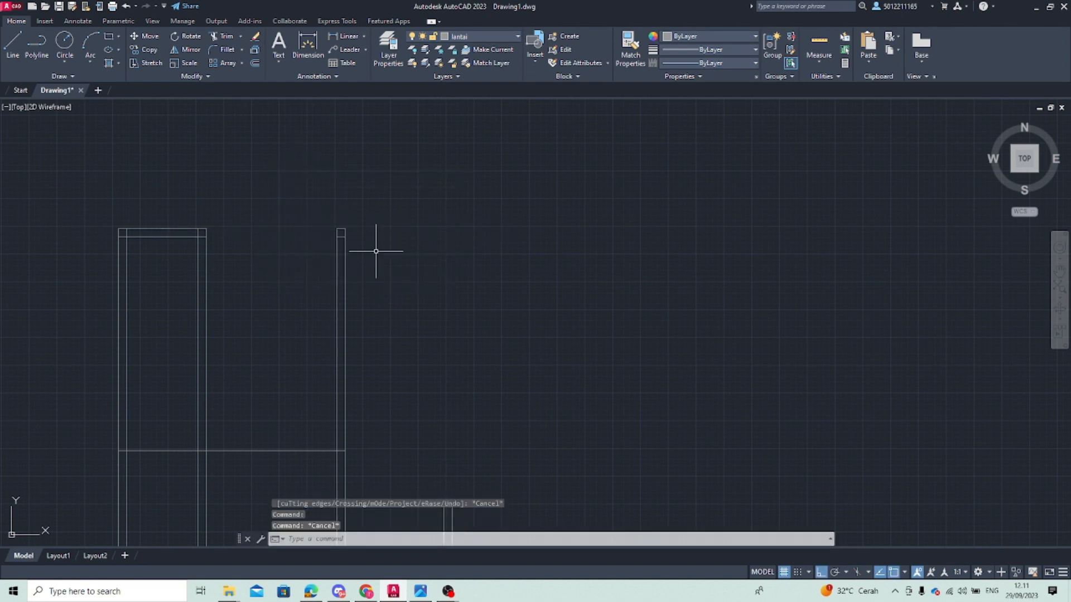
Trim the leftover pieces of the top level line and its offset copy between the TAMAN column lines
text(TR)
key(Return)
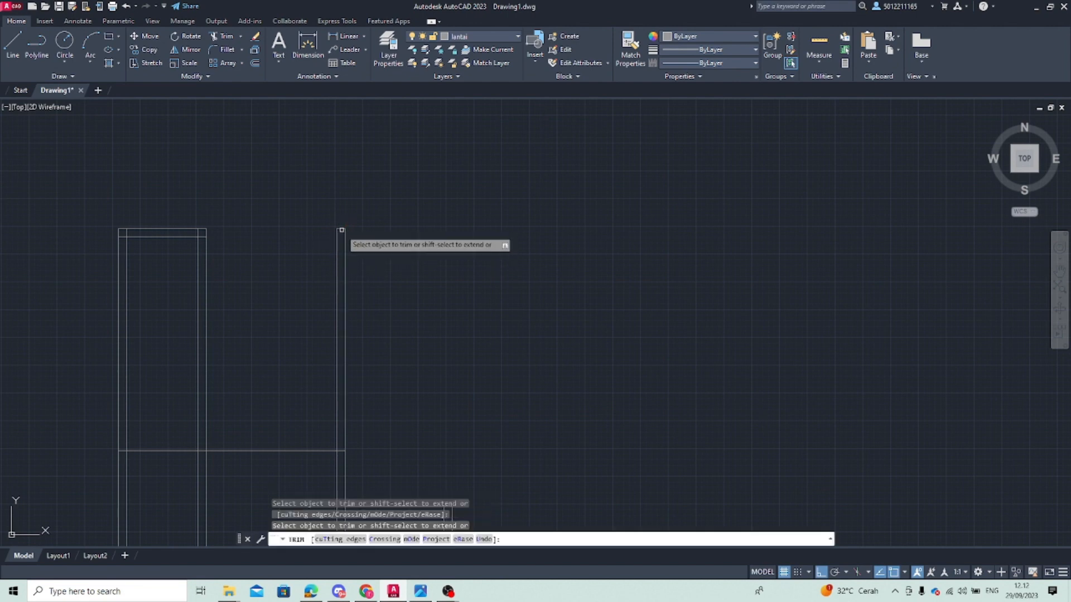
click(237, 236)
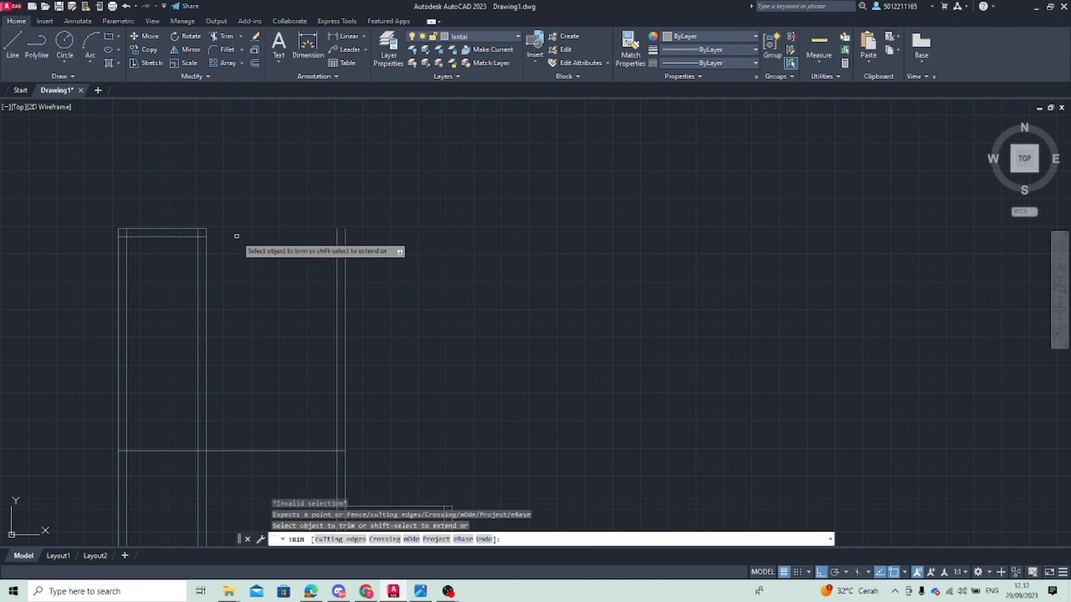
key(Escape)
Draw a horizontal line from the lower slab line's end at the TOILET/TERAS column to the TAMAN column's outer edge
text(L)
key(Return)
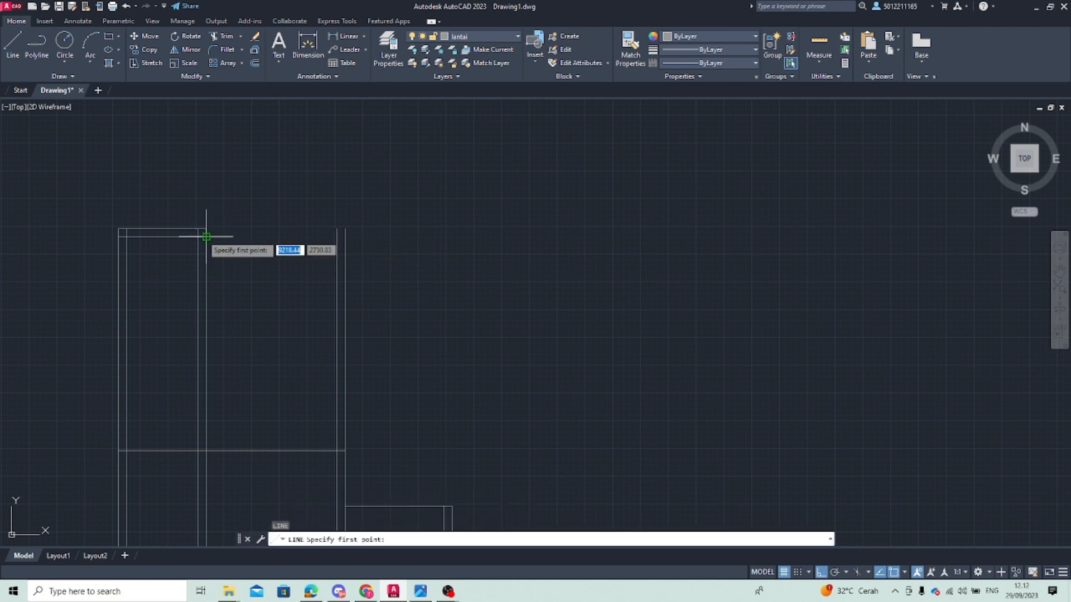
click(207, 237)
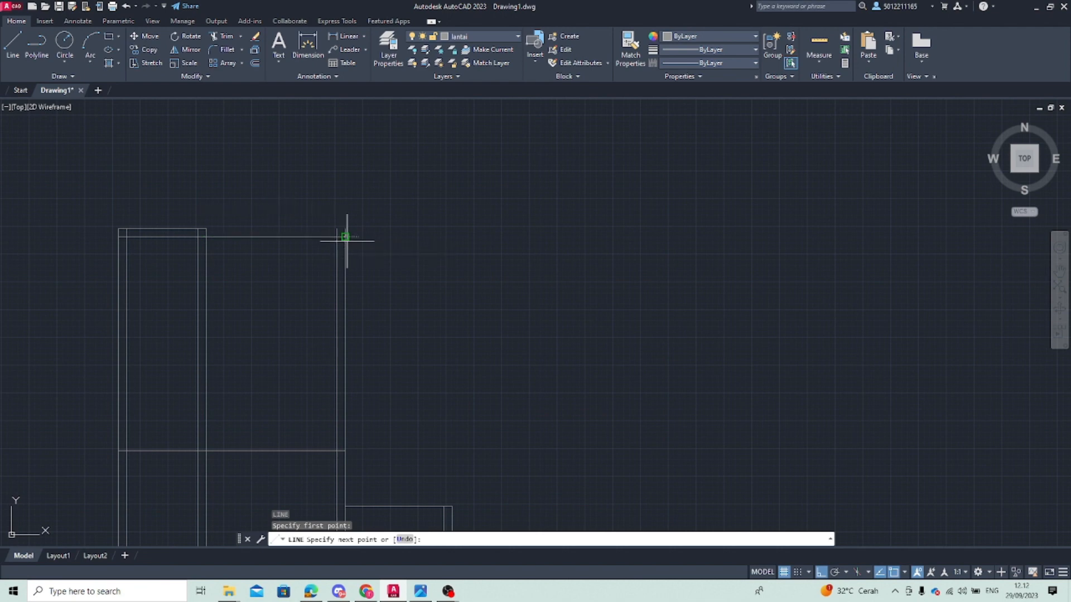
key(Escape)
Trim the two TAMAN column lines above the new horizontal roof line
text(TR)
key(Return)
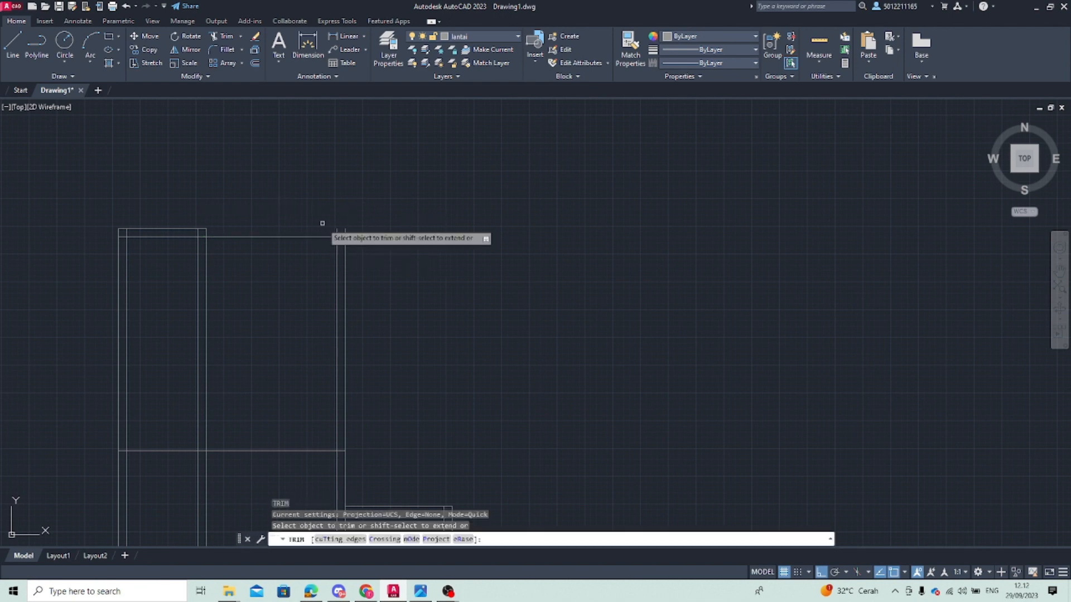
click(323, 224)
click(366, 232)
key(Escape)
Trim the TOILET/TERAS column lines out of the upper storey, together with the short line stubs inside the roof slab's two corners
middle_drag(273, 296, 356, 201)
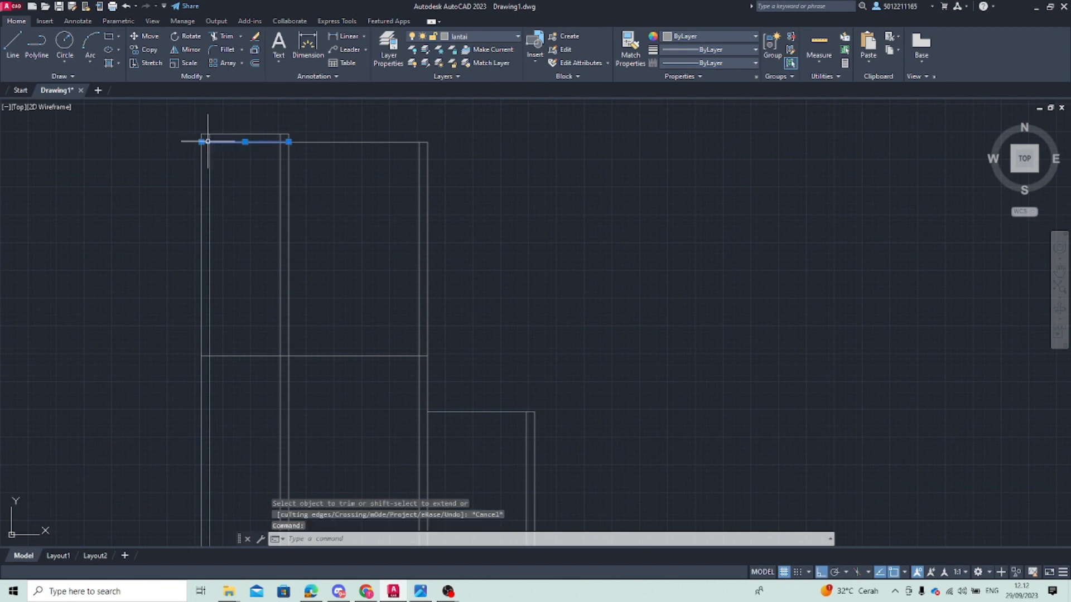
key(Escape)
key(Return)
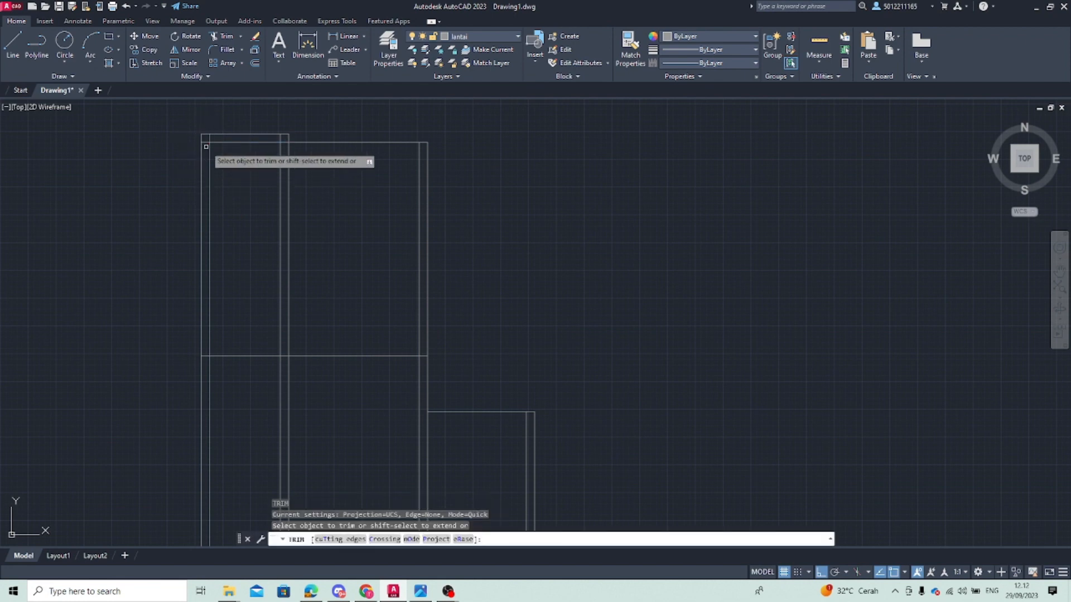
click(205, 142)
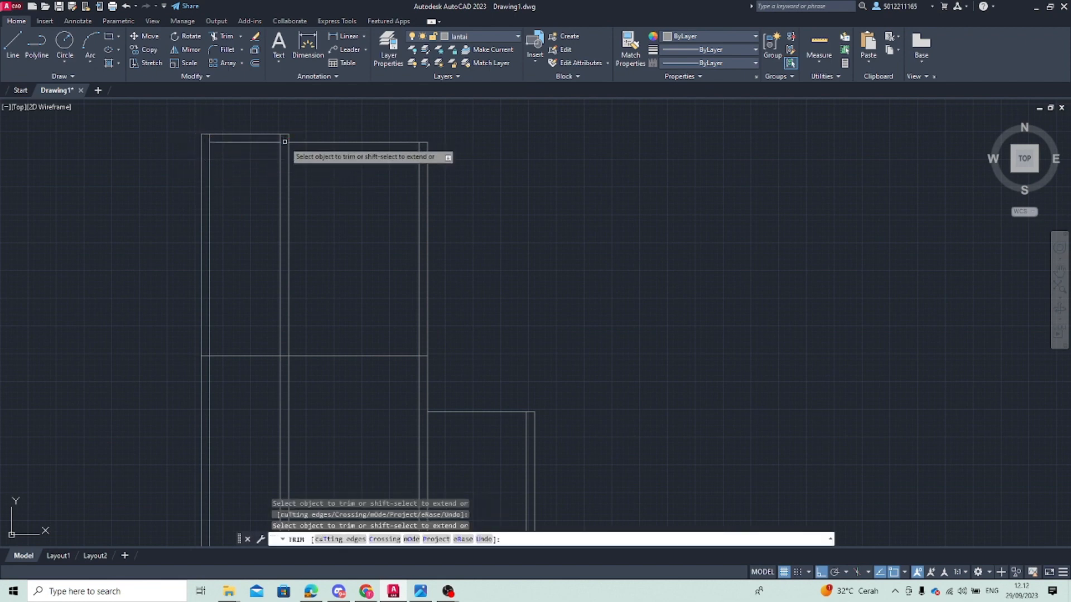
drag(284, 142, 239, 172)
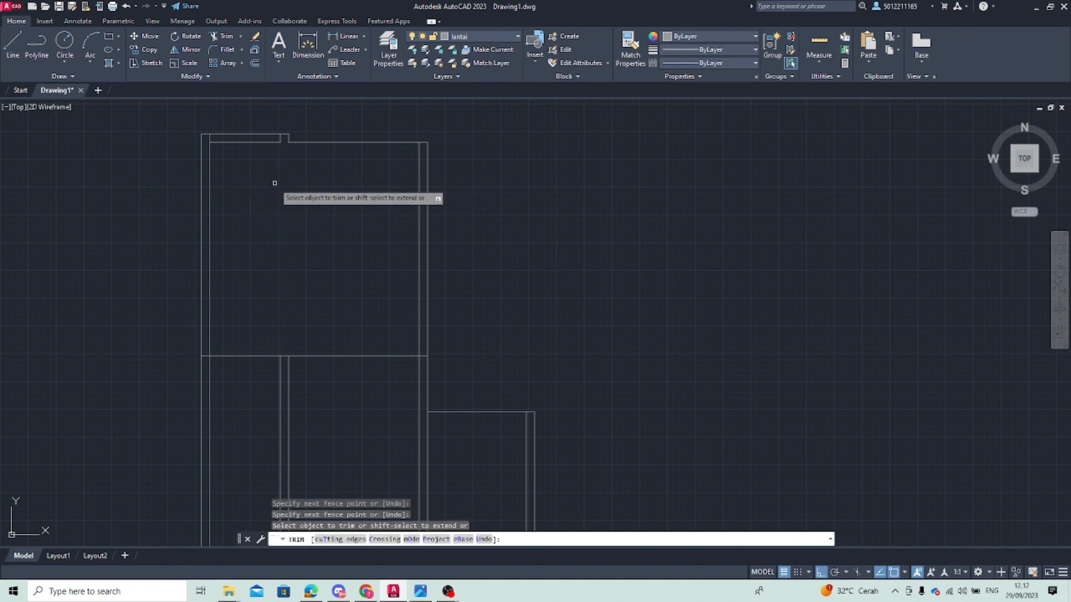
key(Escape)
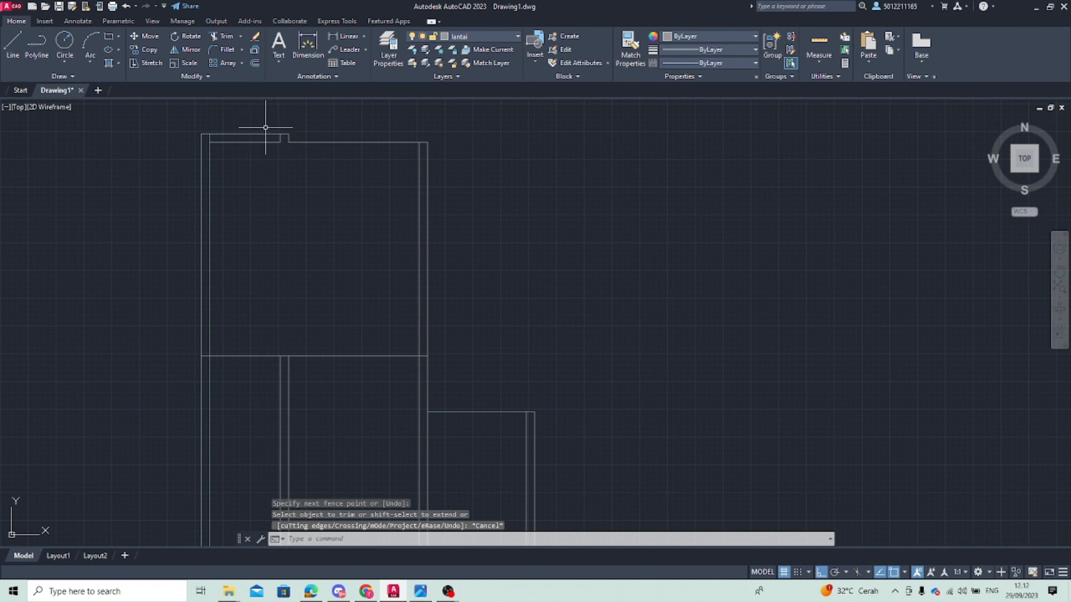
key(space)
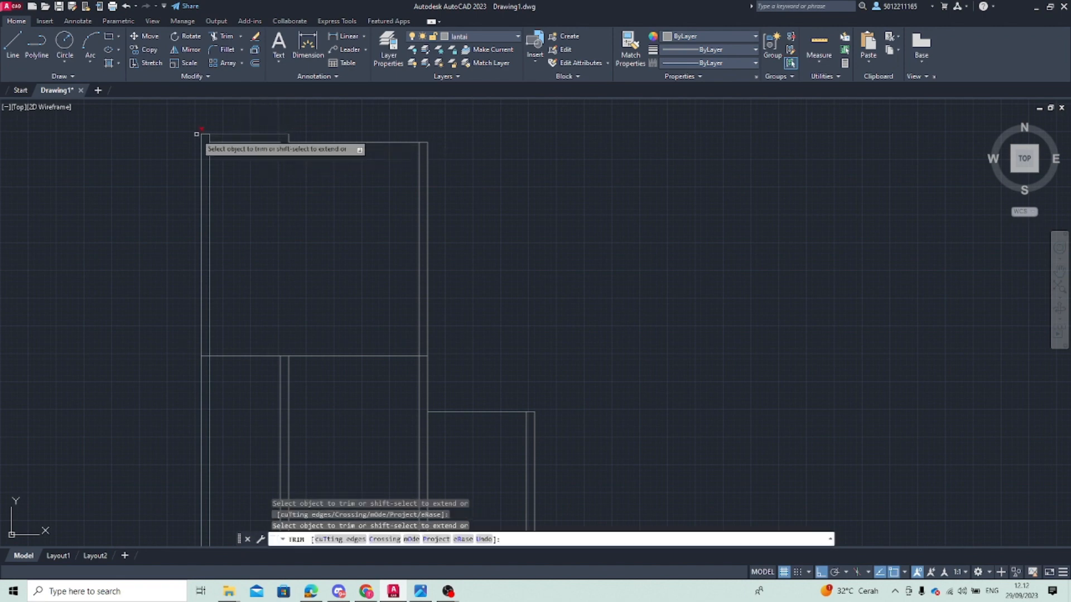
key(Escape)
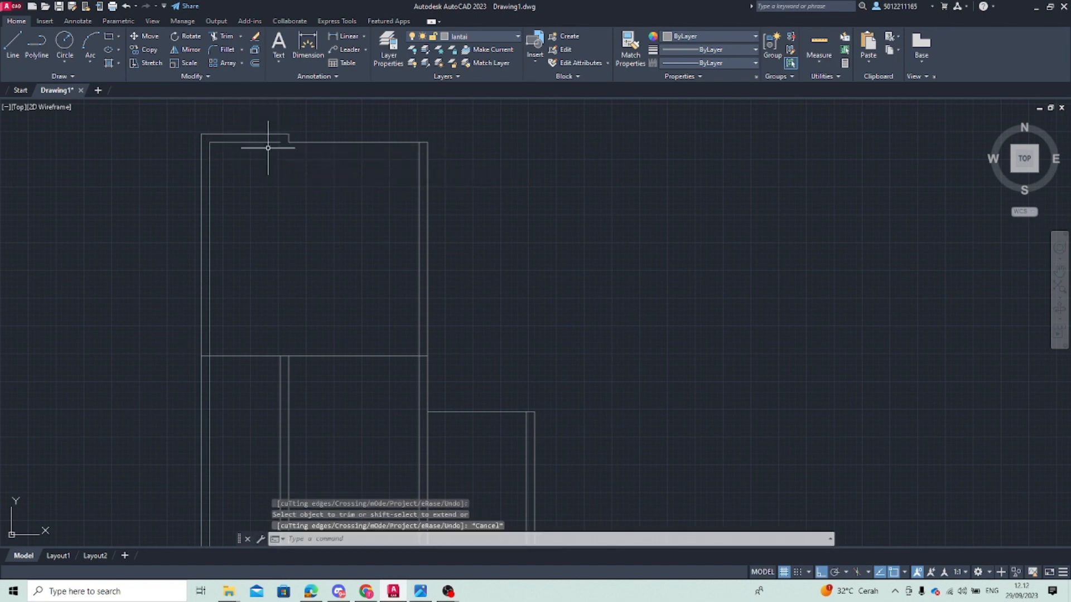
Stretch both ends of the raised roof slab's lower line to the outer lines of the left wall and the TOILET/TERAS column
click(270, 143)
click(280, 137)
click(289, 142)
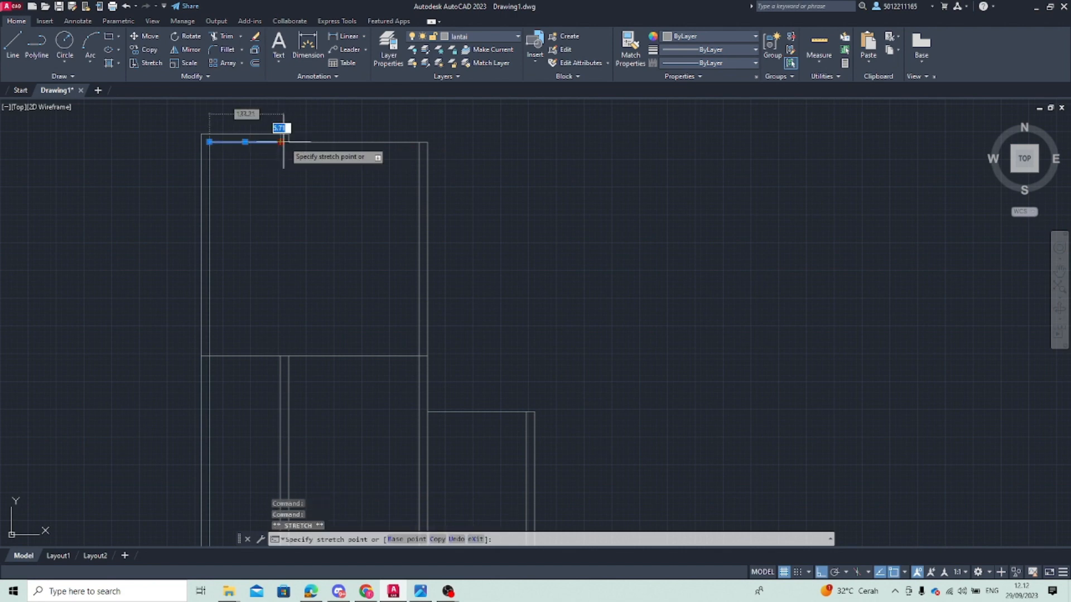
click(202, 134)
key(ctrl+z)
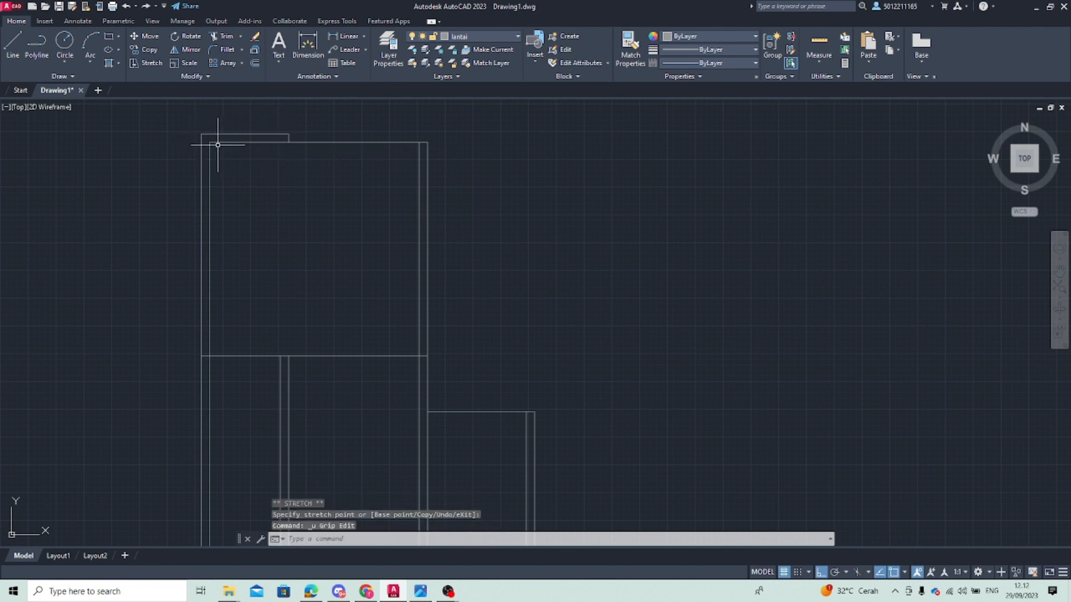
click(221, 142)
click(209, 142)
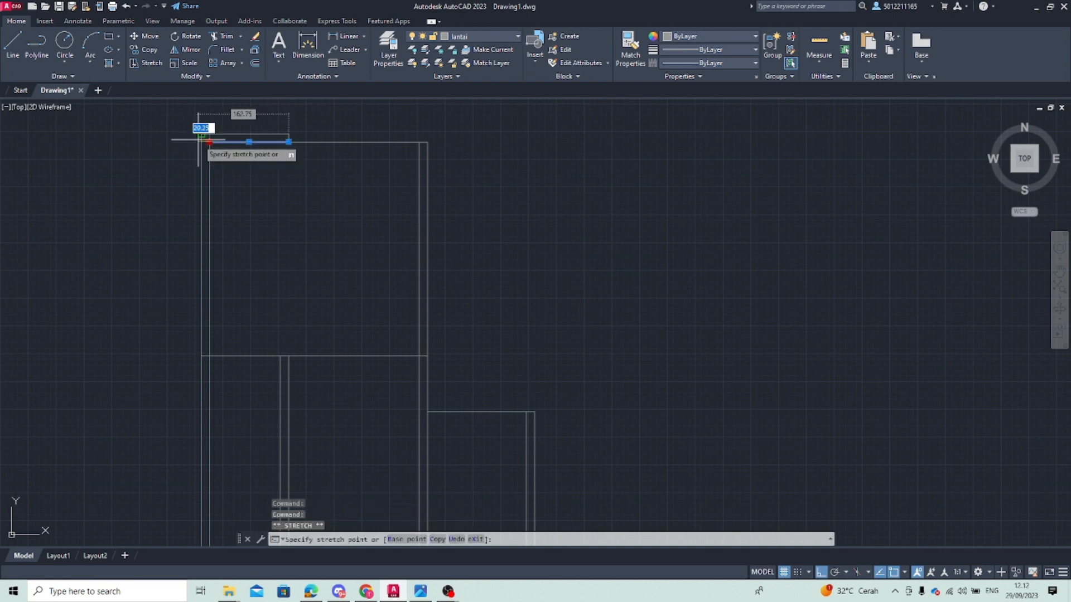
key(Escape)
key(Escape)
Trim the two TOILET/TERAS column lines just below the section's ground line
scroll(268, 251, down, 3)
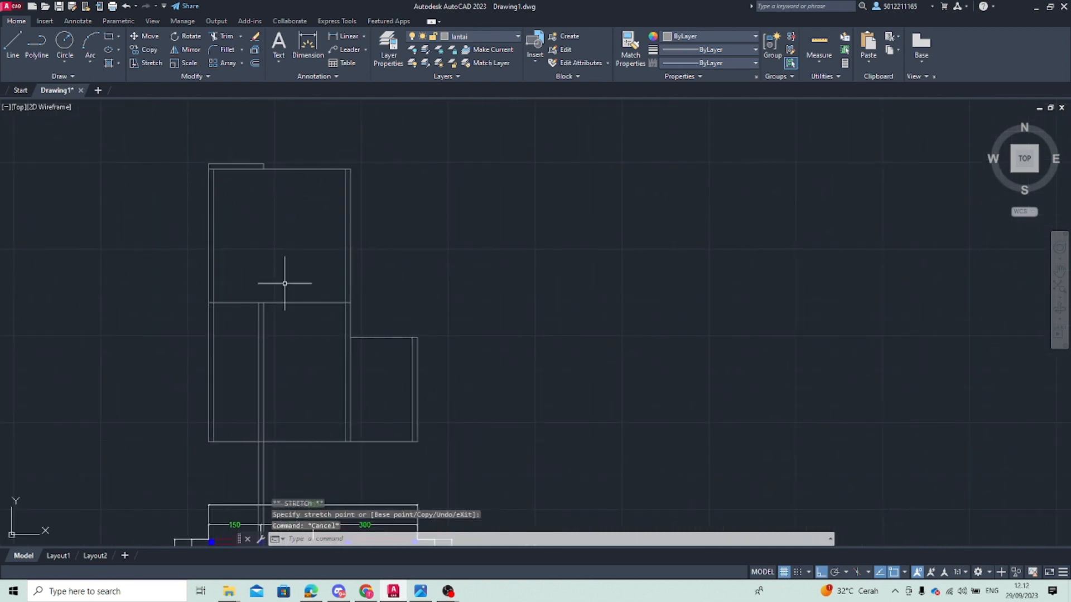
scroll(204, 199, up, 5)
scroll(253, 217, down, 4)
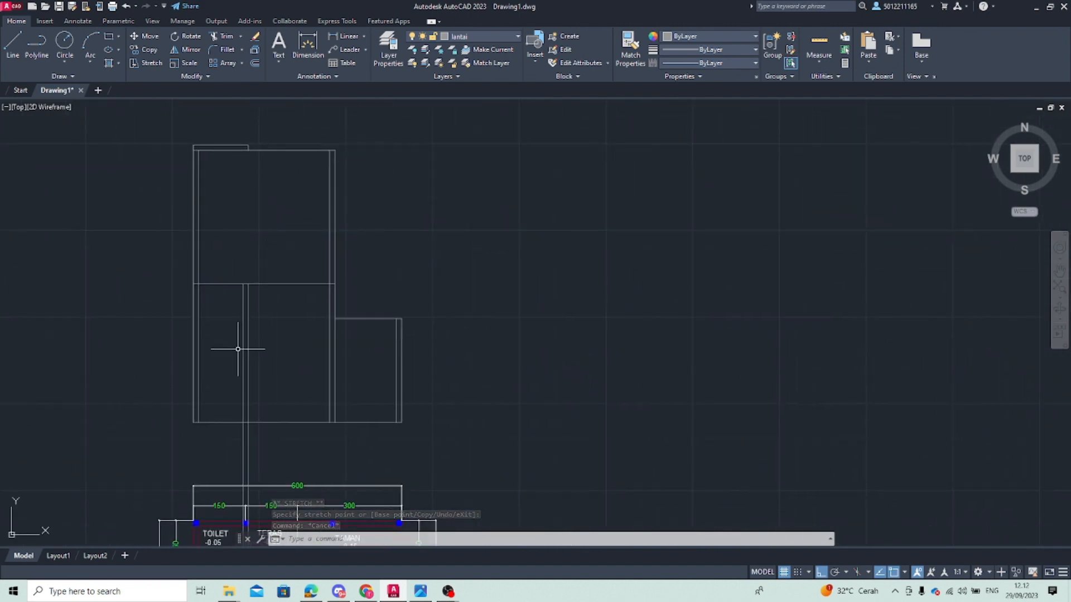
key(Escape)
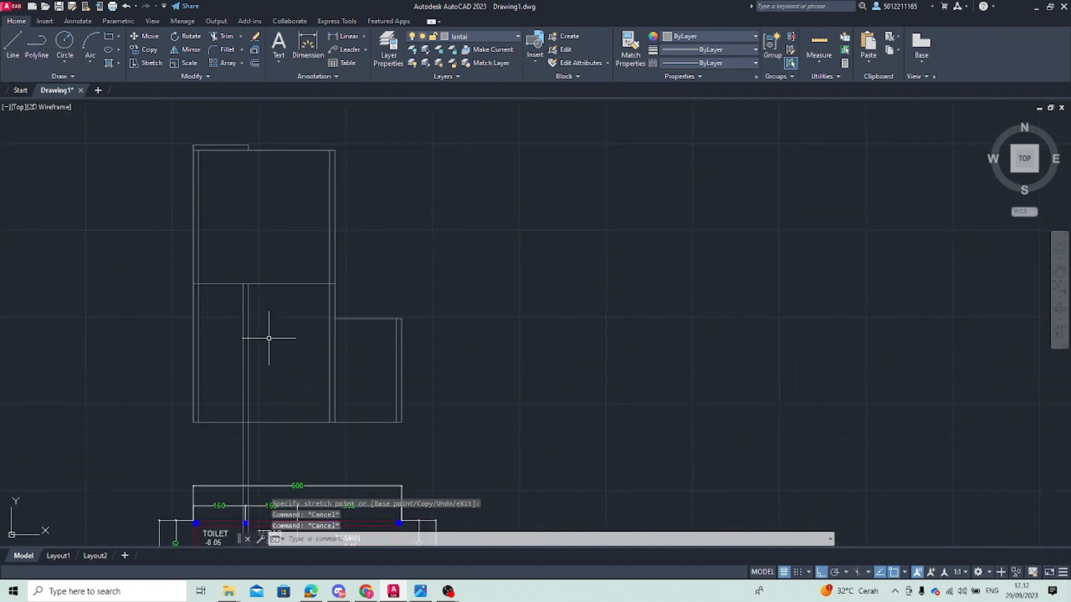
text(tr)
key(Return)
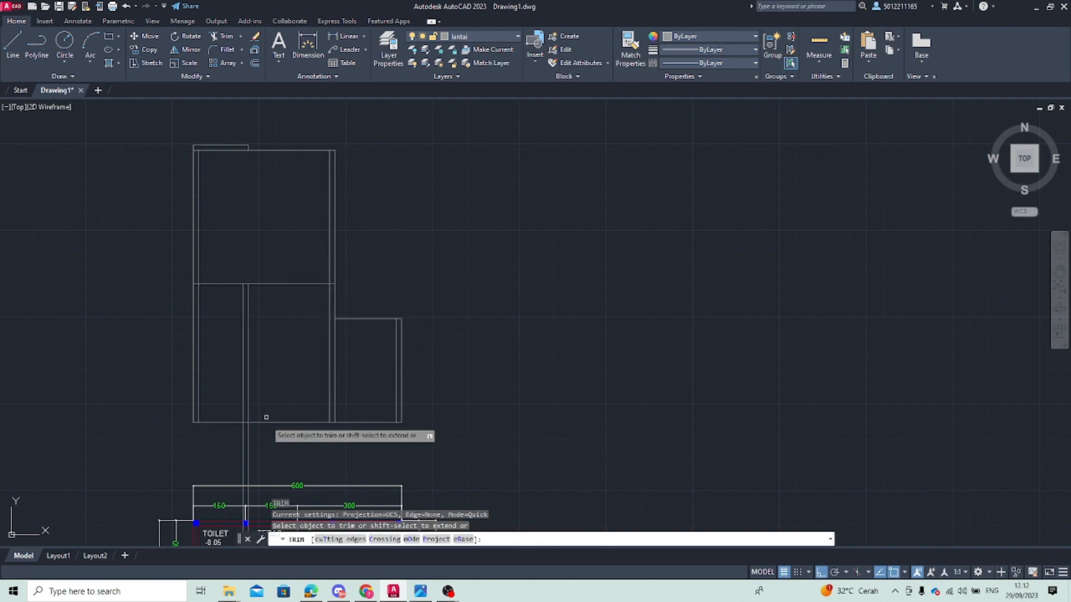
click(254, 440)
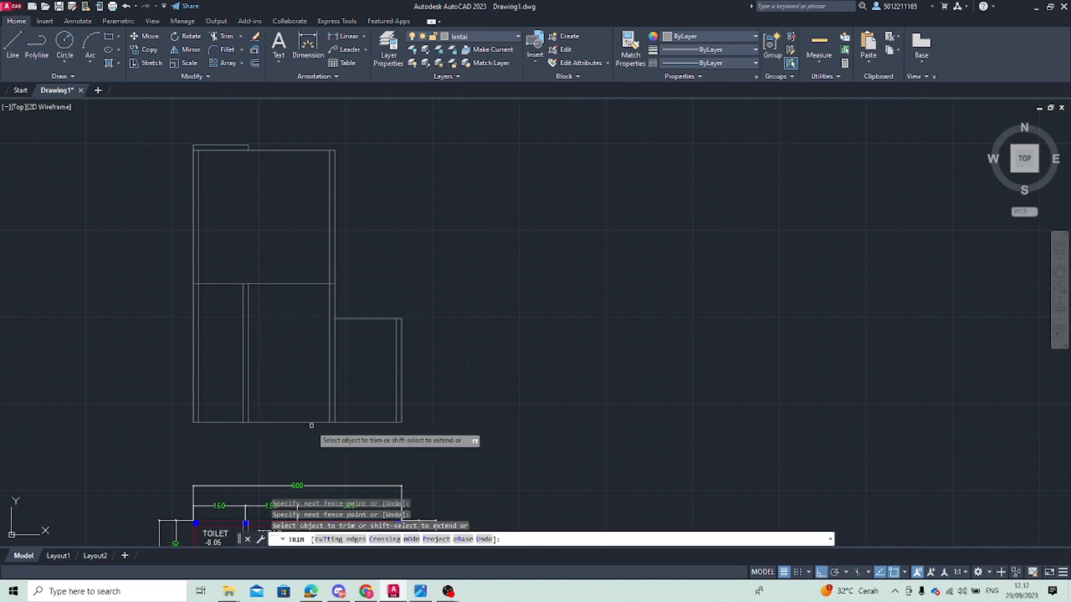
click(256, 313)
key(Return)
Erase the two leftover vertical construction lines running through the ground-floor plan between TOILET and TERAS
middle_drag(268, 489, 312, 295)
scroll(303, 397, up, 2)
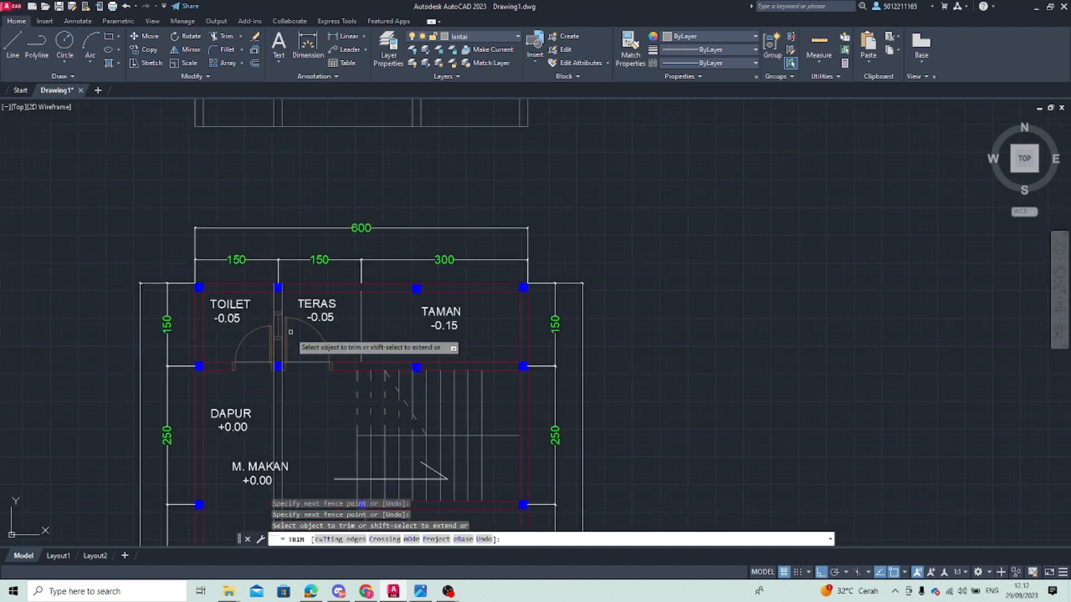
key(Escape)
click(271, 403)
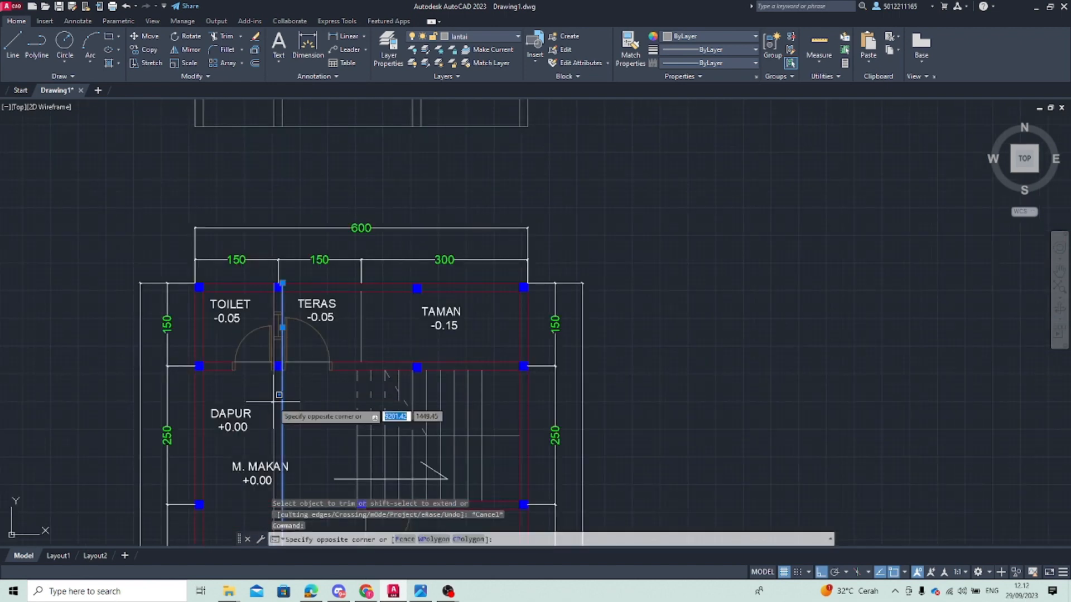
click(274, 400)
key(Delete)
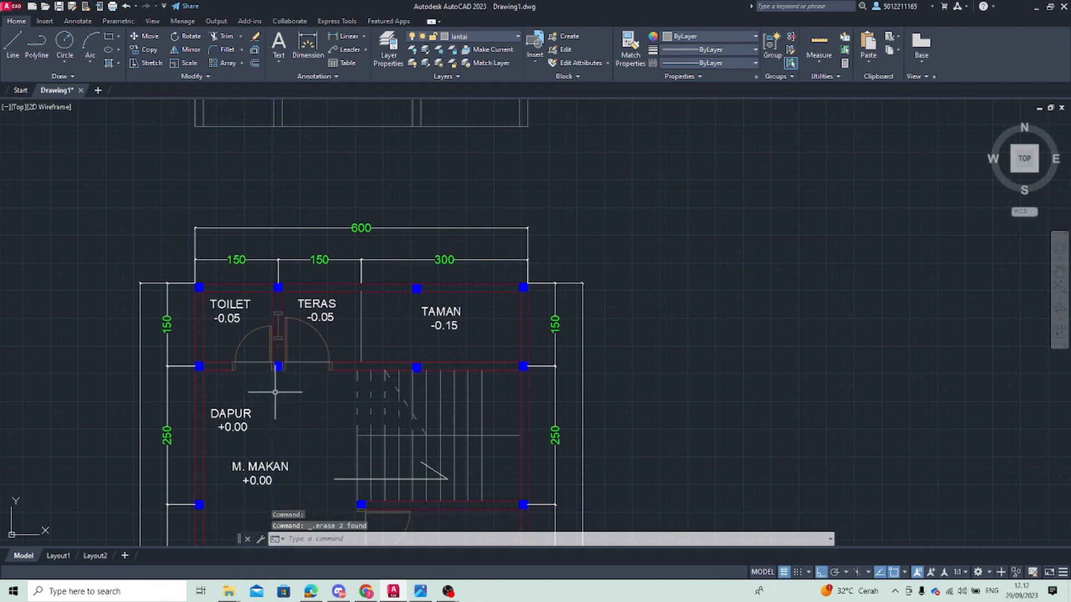
Erase the whole ground-floor plan below the new section, including its dimensions and room labels
click(103, 182)
scroll(627, 501, down, 3)
middle_drag(627, 502, 455, 244)
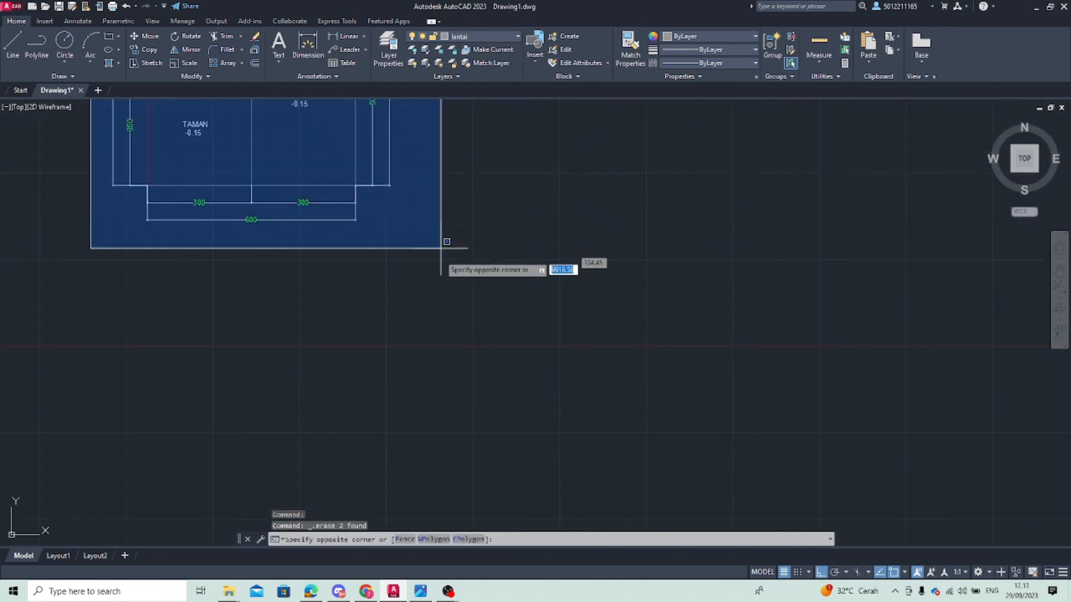
click(462, 260)
key(Delete)
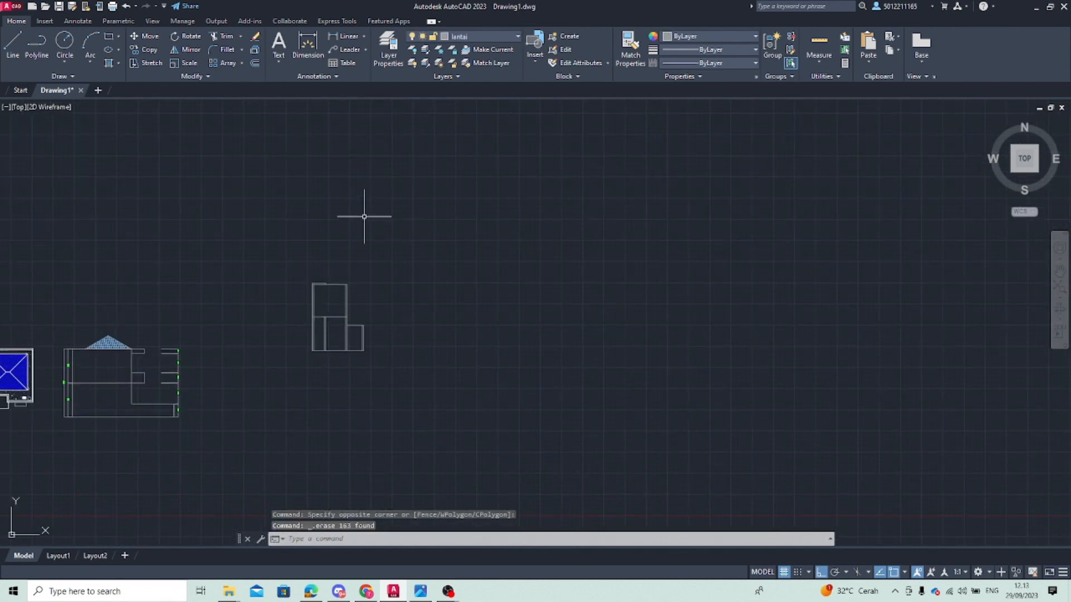
Try to extend the section's two middle wall lines above the upper floor line
scroll(337, 339, up, 4)
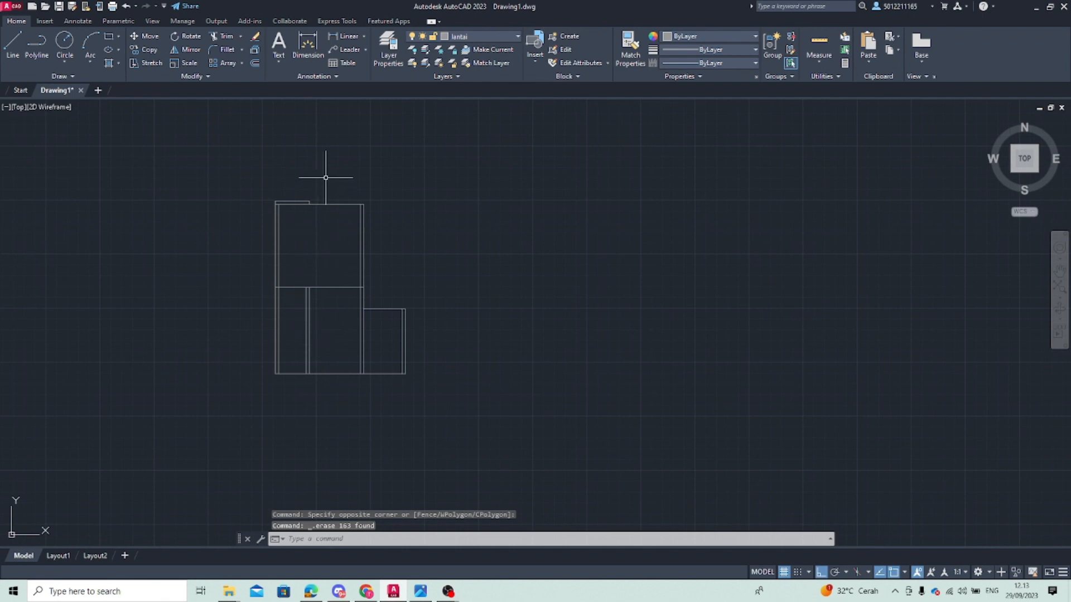
click(307, 306)
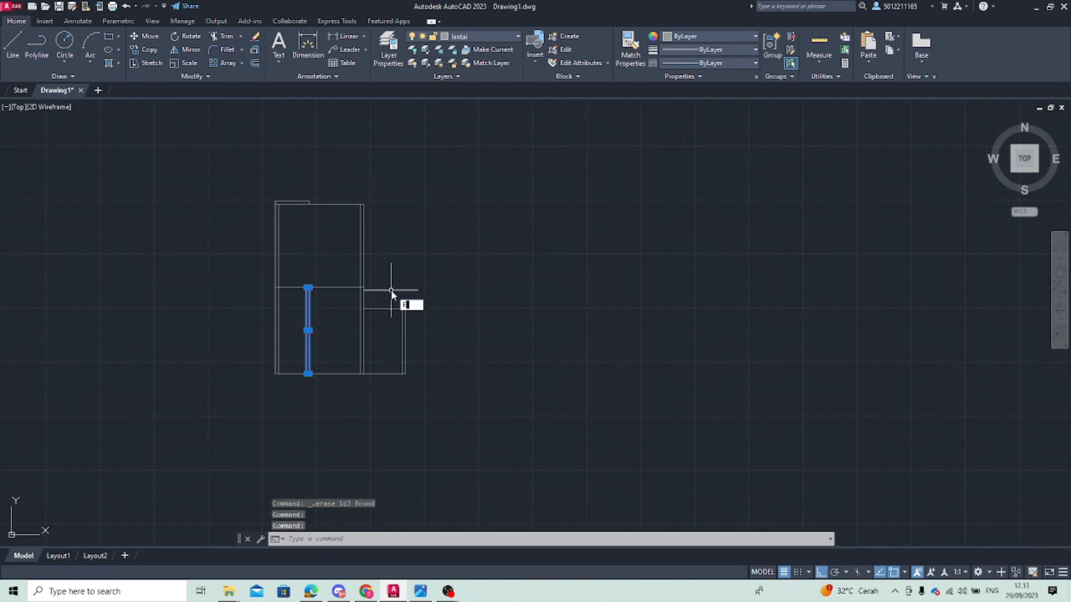
key(Return)
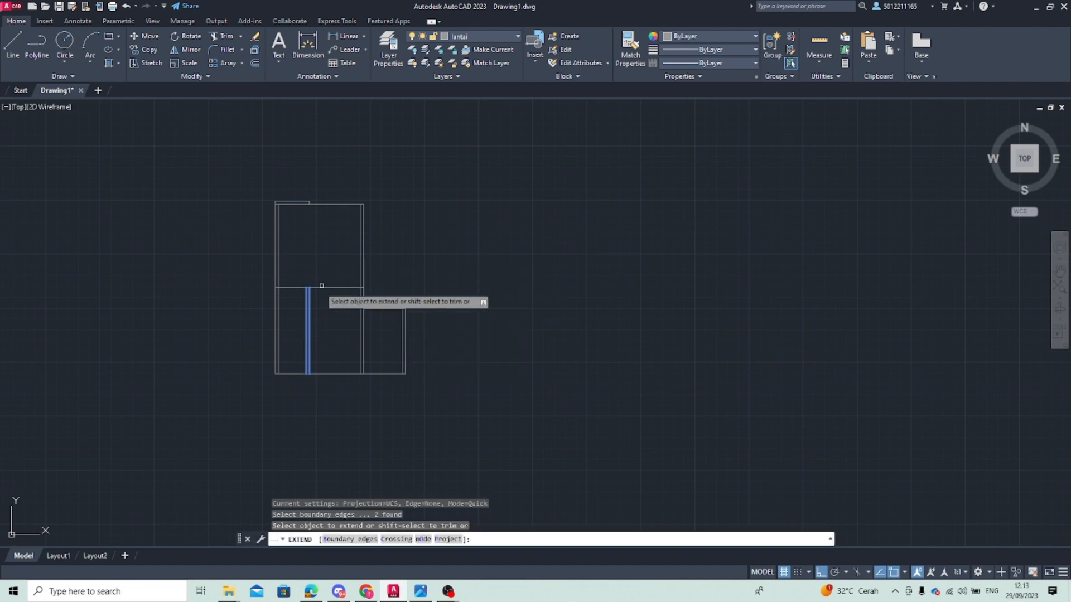
click(312, 286)
key(Escape)
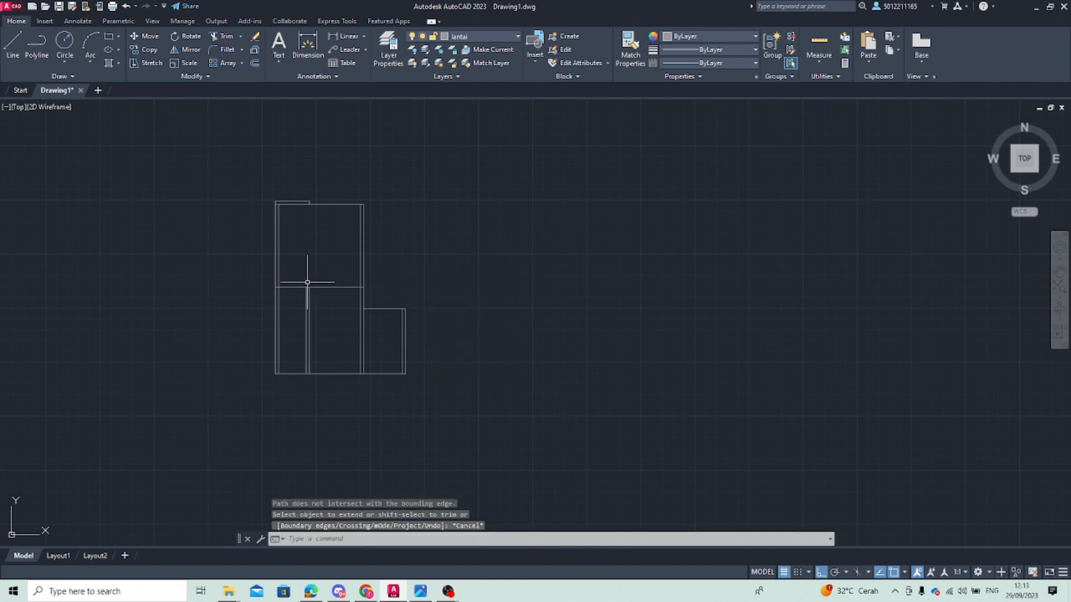
click(305, 291)
click(307, 288)
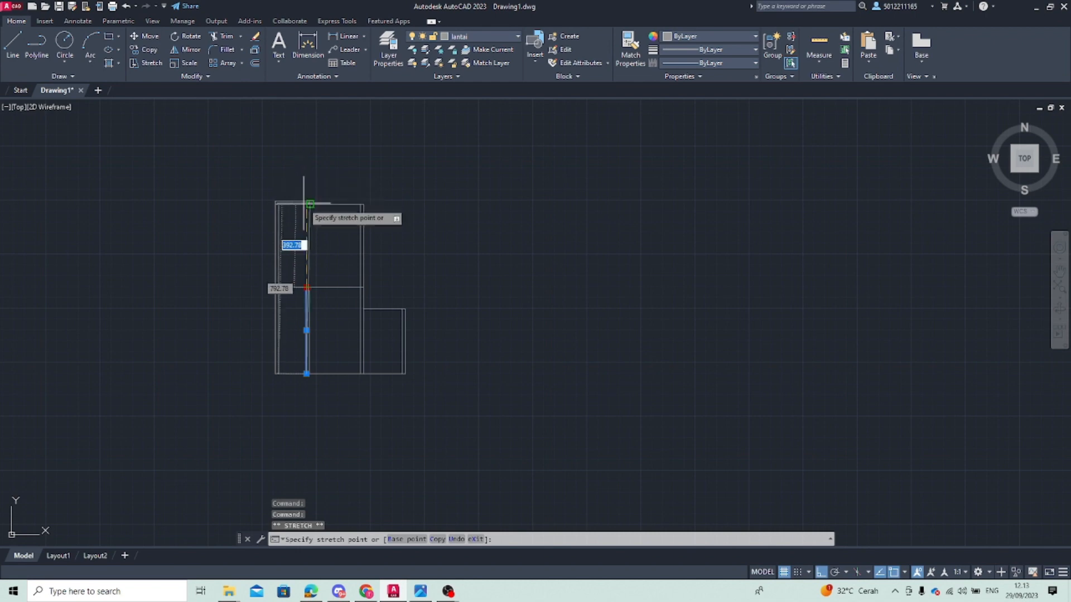
scroll(307, 204, up, 4)
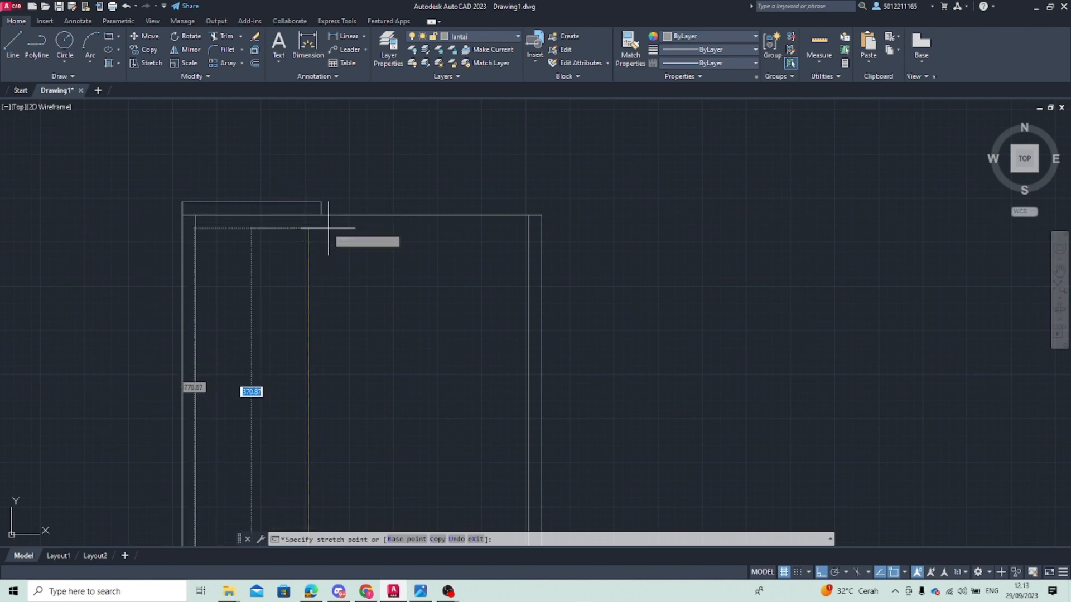
key(Escape)
middle_drag(319, 390, 294, 187)
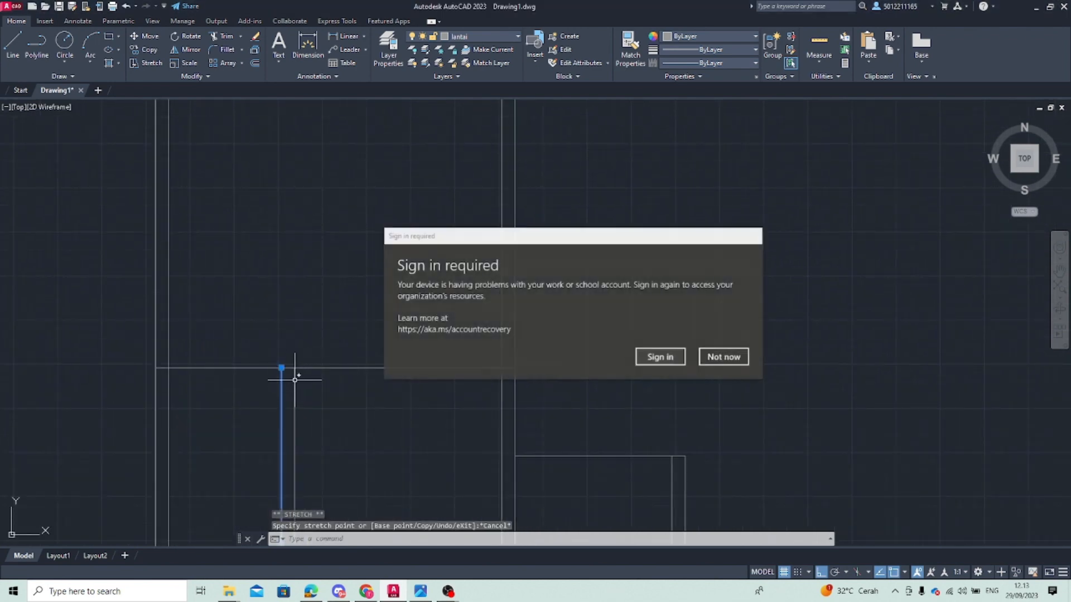
key(Escape)
Decline the account sign-in prompt and stretch the middle wall's right line from the upper floor line up to the roof slab
click(735, 361)
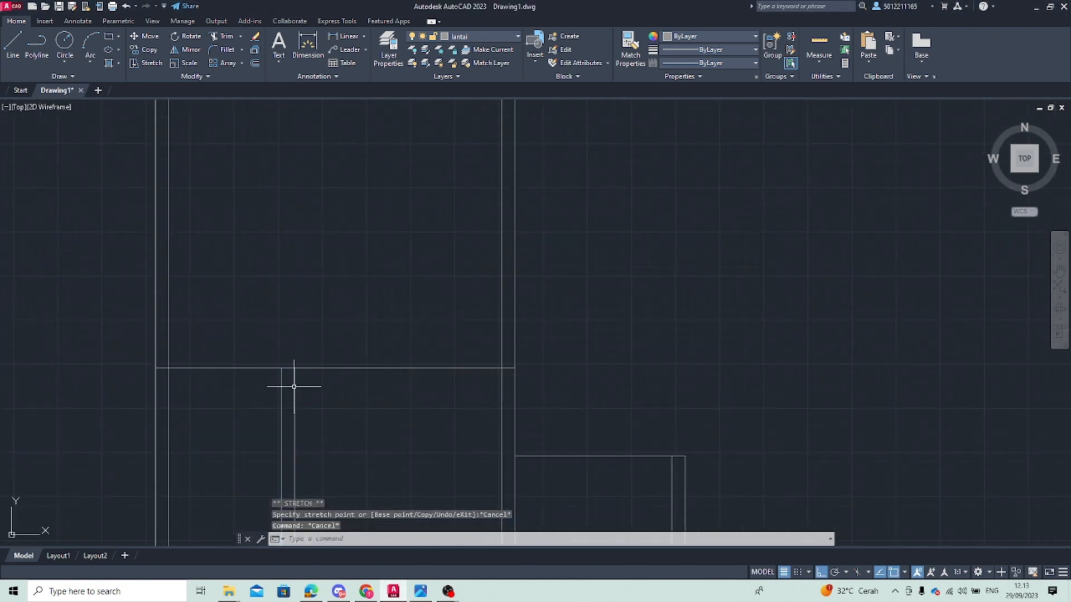
click(295, 387)
click(295, 368)
middle_drag(323, 171, 306, 350)
key(Escape)
key(Escape)
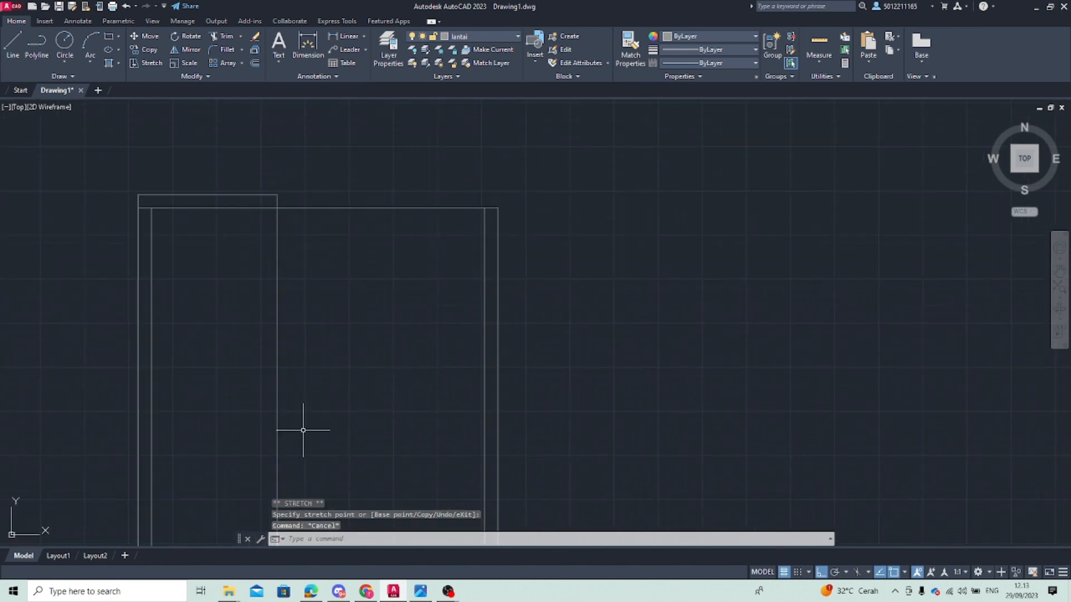
Stretch the middle wall's left line from the upper floor line up into the upper storey
middle_drag(303, 430, 340, 155)
click(285, 322)
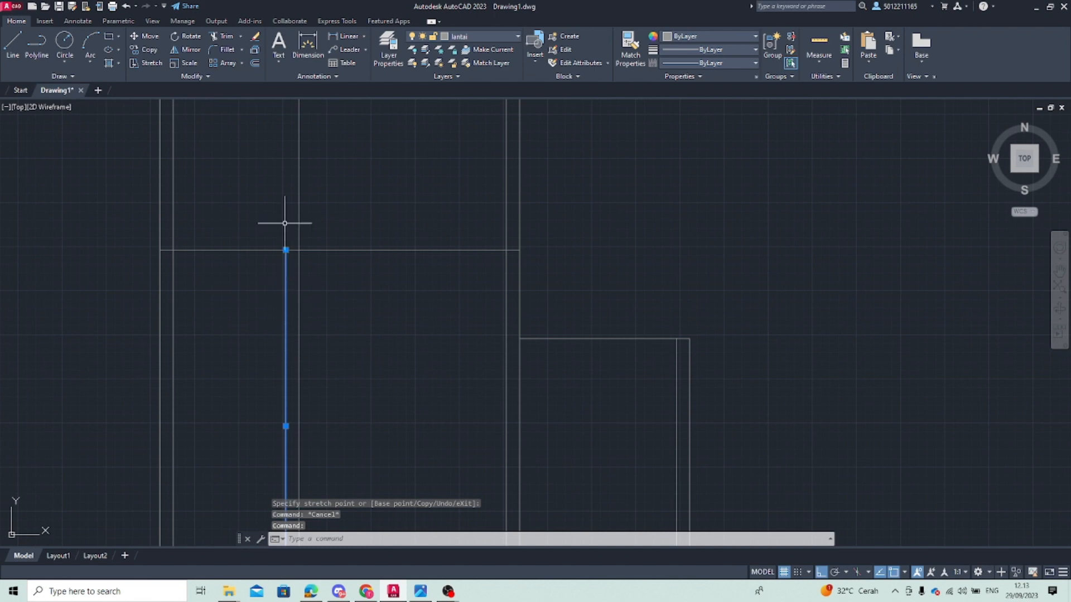
click(286, 249)
scroll(256, 378, down, 2)
middle_drag(255, 378, 262, 386)
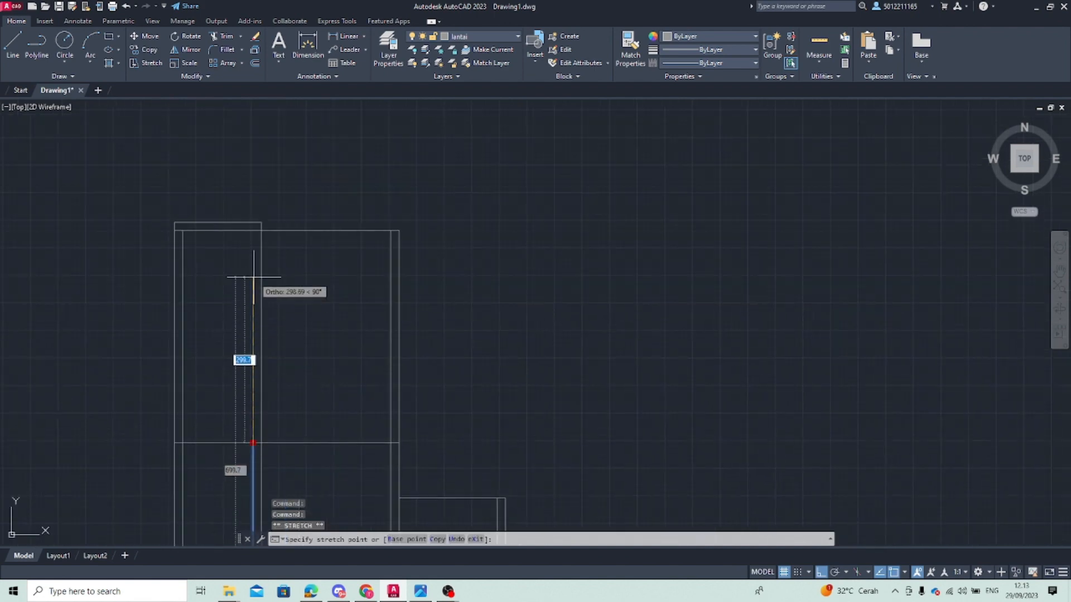
click(253, 315)
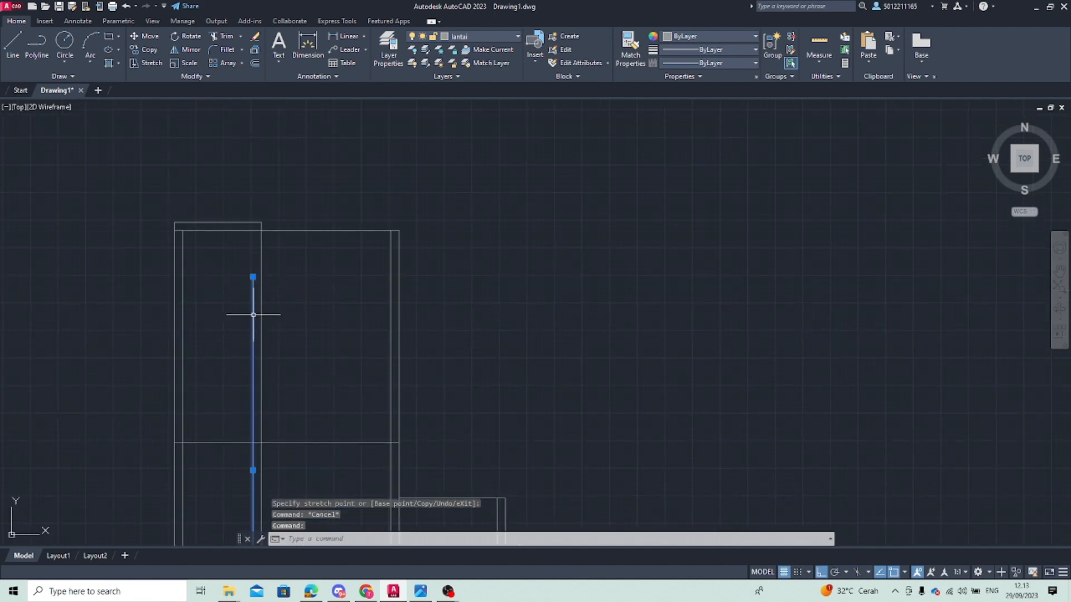
text(x)
key(Return)
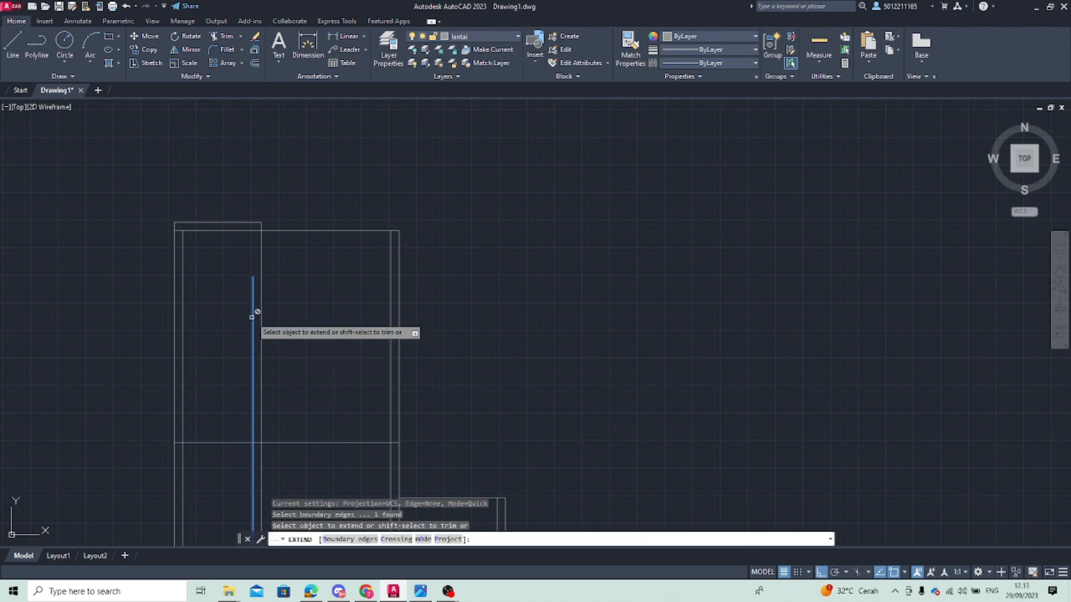
key(Escape)
click(252, 279)
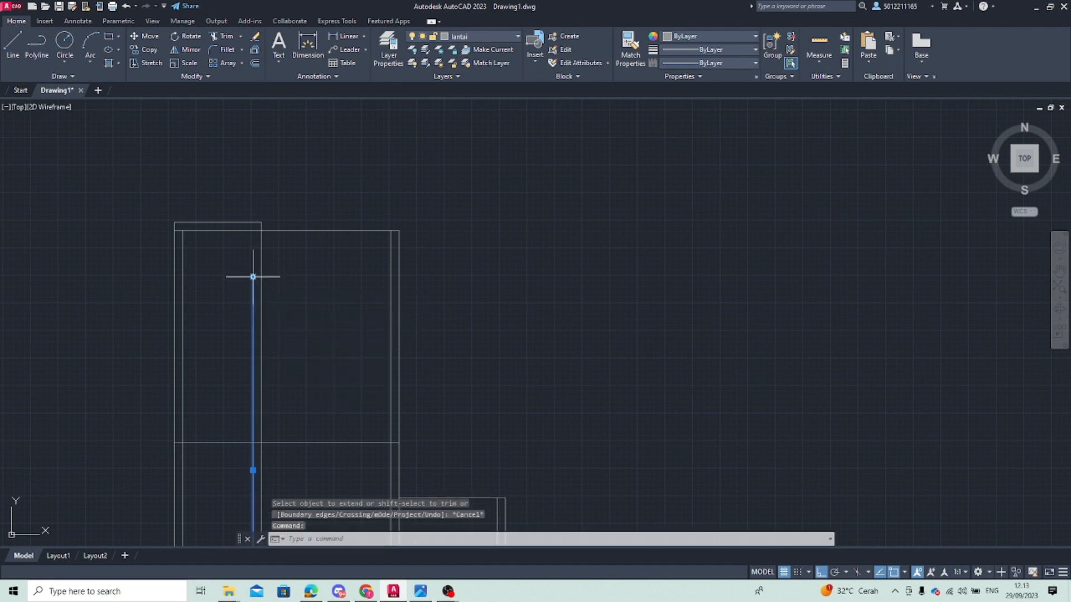
key(Escape)
Stretch the middle wall's left line the rest of the way up to the underside of the roof slab
click(251, 283)
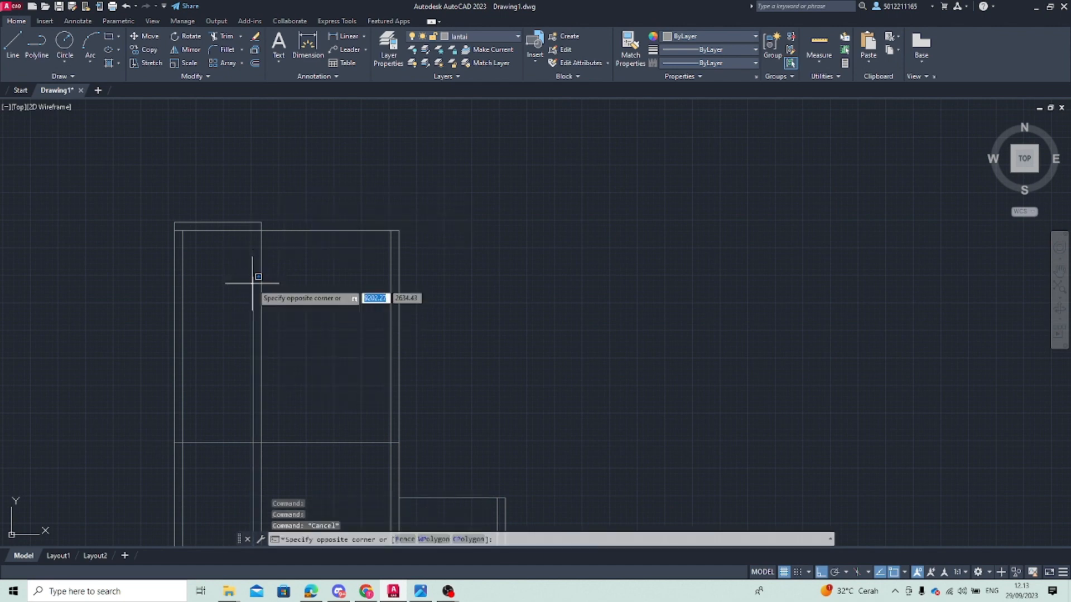
click(253, 280)
click(253, 277)
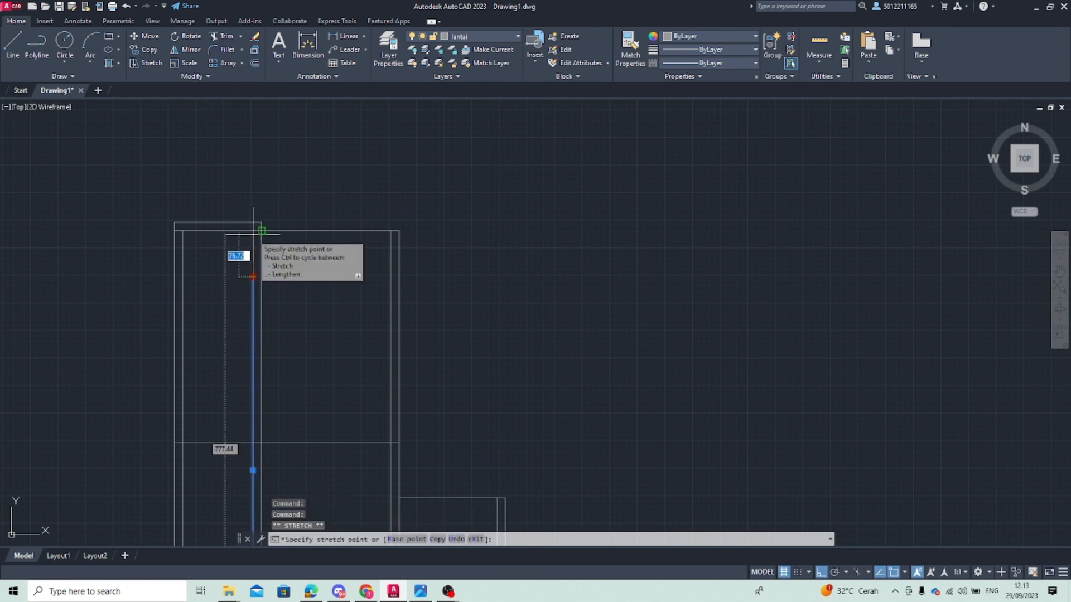
click(255, 231)
key(Escape)
Move the whole new section from its upper-left corner to beside the existing section, with Ortho off and its base level with that section's ground line
scroll(408, 282, down, 2)
middle_drag(392, 283, 345, 189)
scroll(503, 357, up, 1)
middle_drag(474, 360, 410, 377)
scroll(410, 377, down, 1)
scroll(410, 375, down, 3)
middle_drag(451, 301, 398, 252)
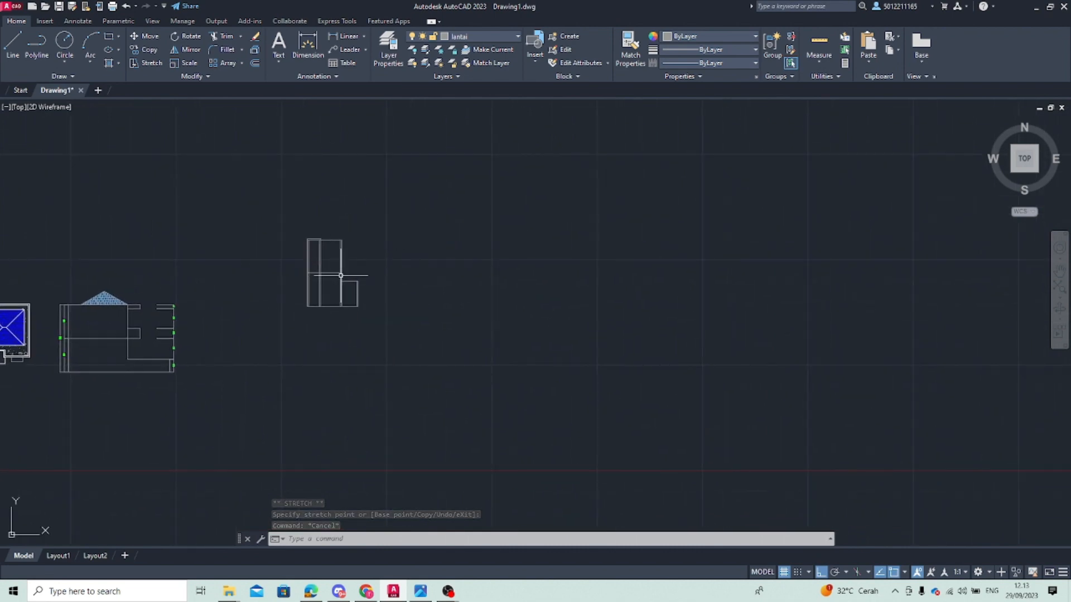
scroll(341, 275, up, 2)
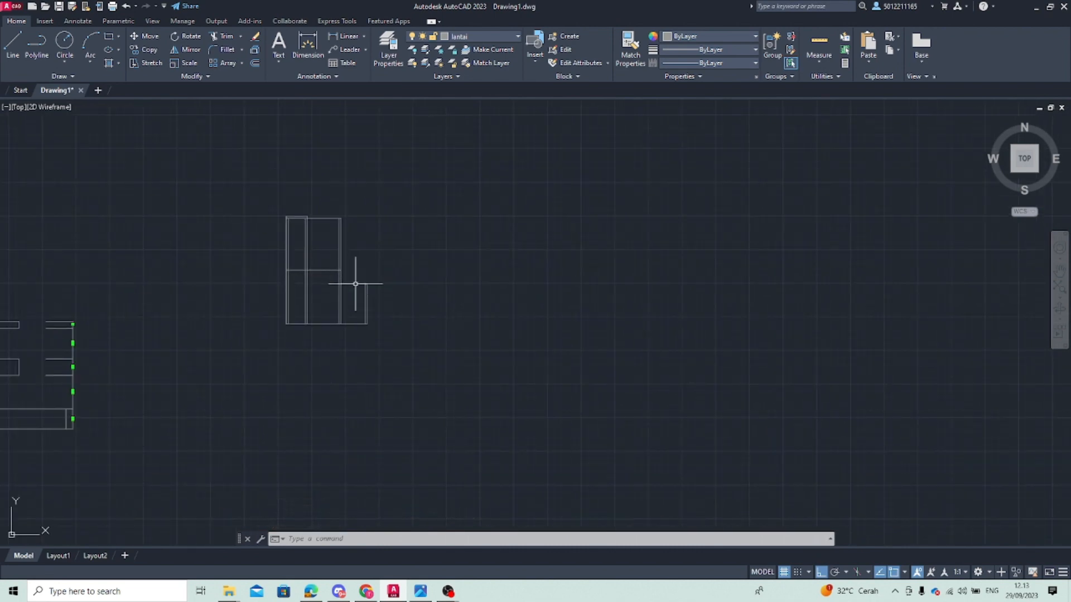
middle_drag(355, 284, 542, 276)
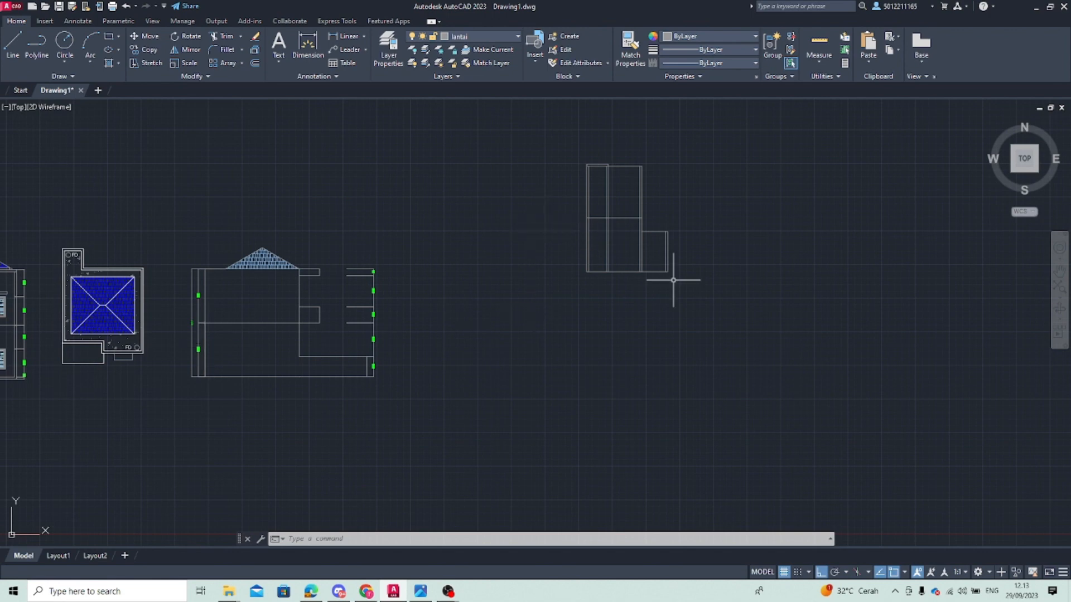
scroll(593, 288, down, 2)
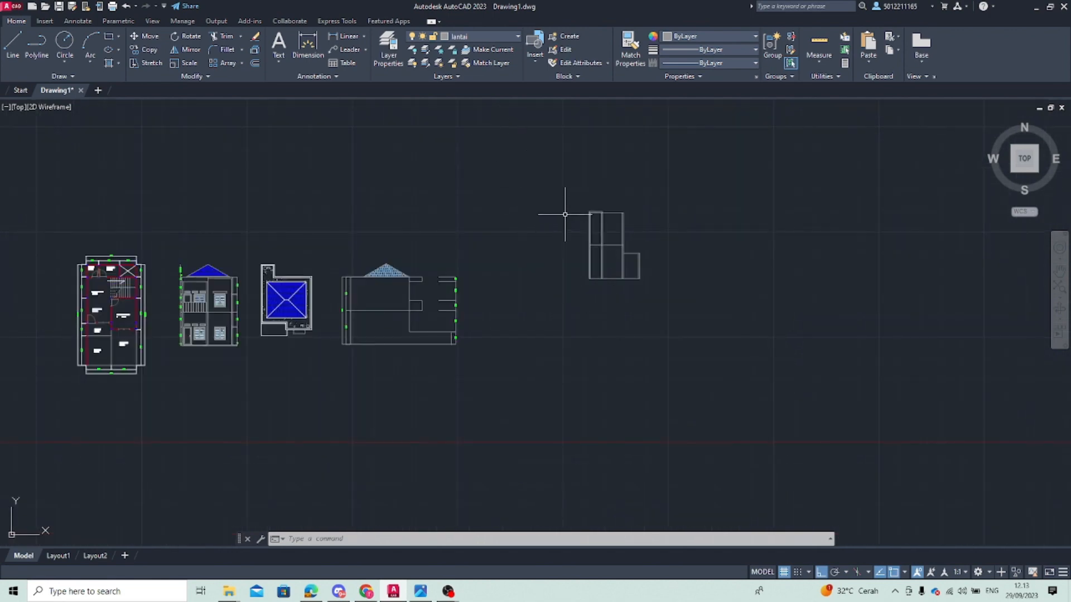
click(566, 184)
click(676, 311)
click(134, 42)
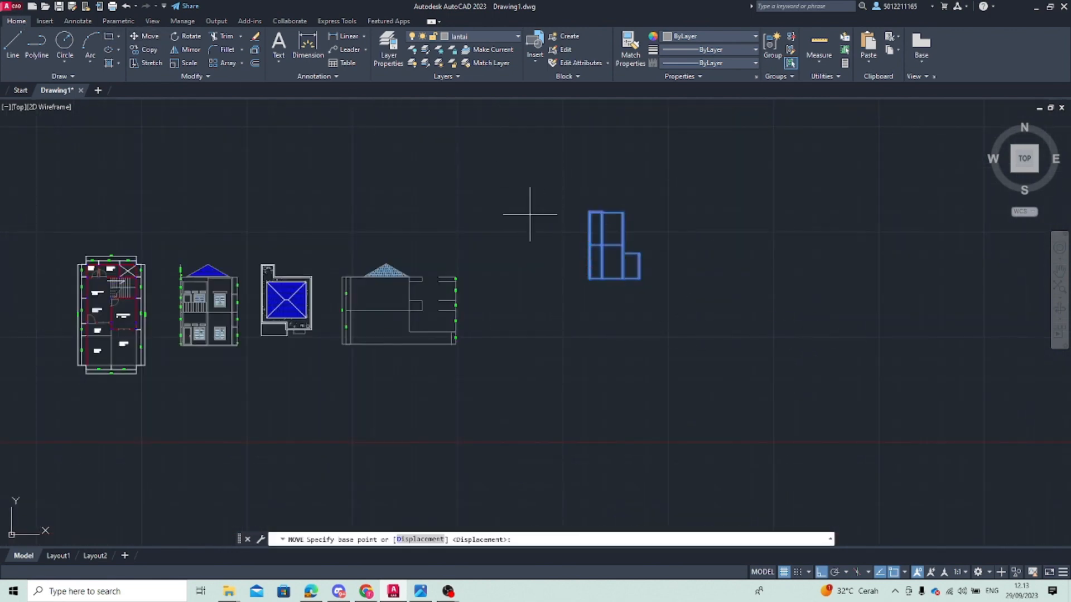
click(589, 211)
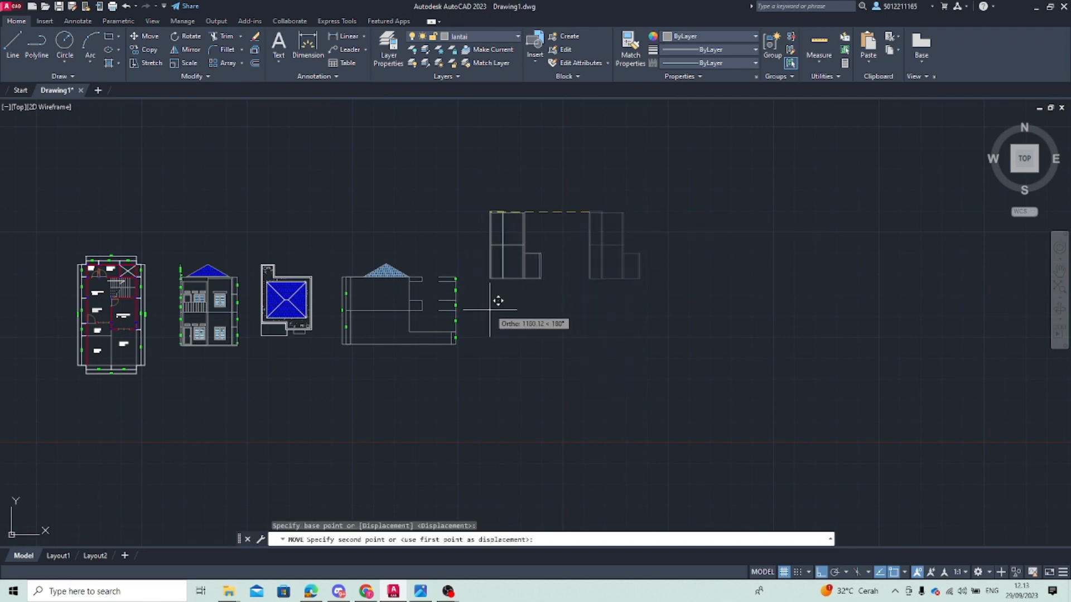
key(F8)
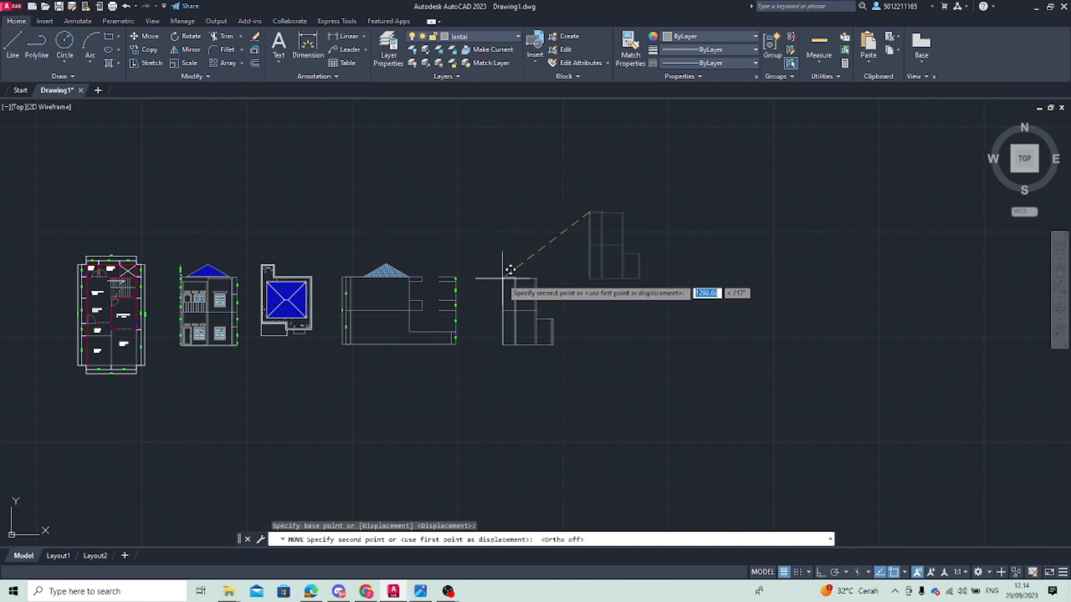
click(511, 288)
scroll(520, 301, up, 4)
key(Escape)
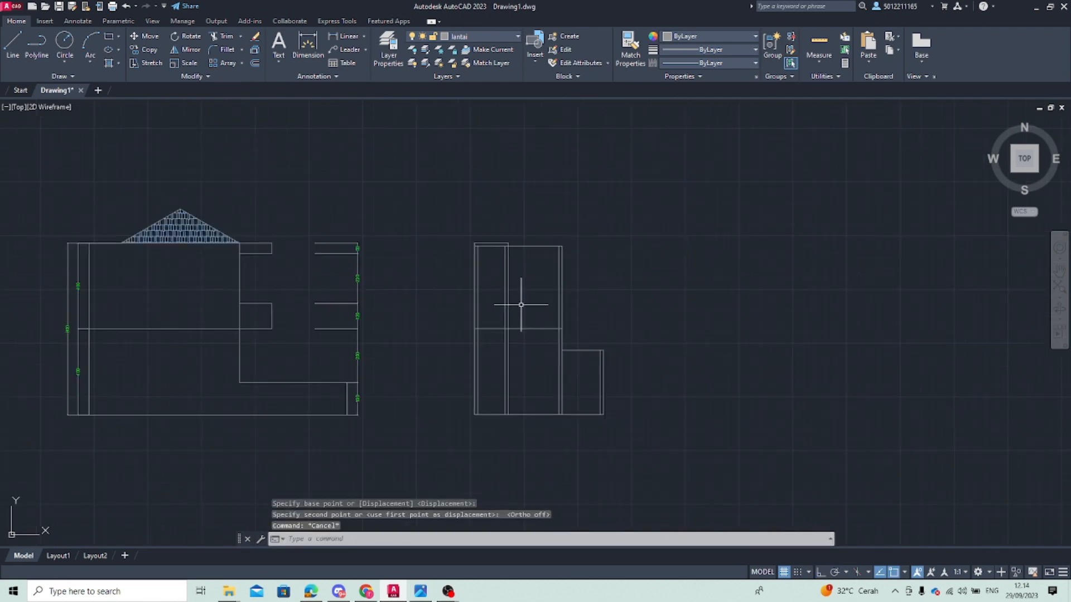
Dimension the lower storey's height at the left wall, from ground line to upper floor line, with the dimension line offset 50
click(300, 51)
scroll(490, 405, up, 5)
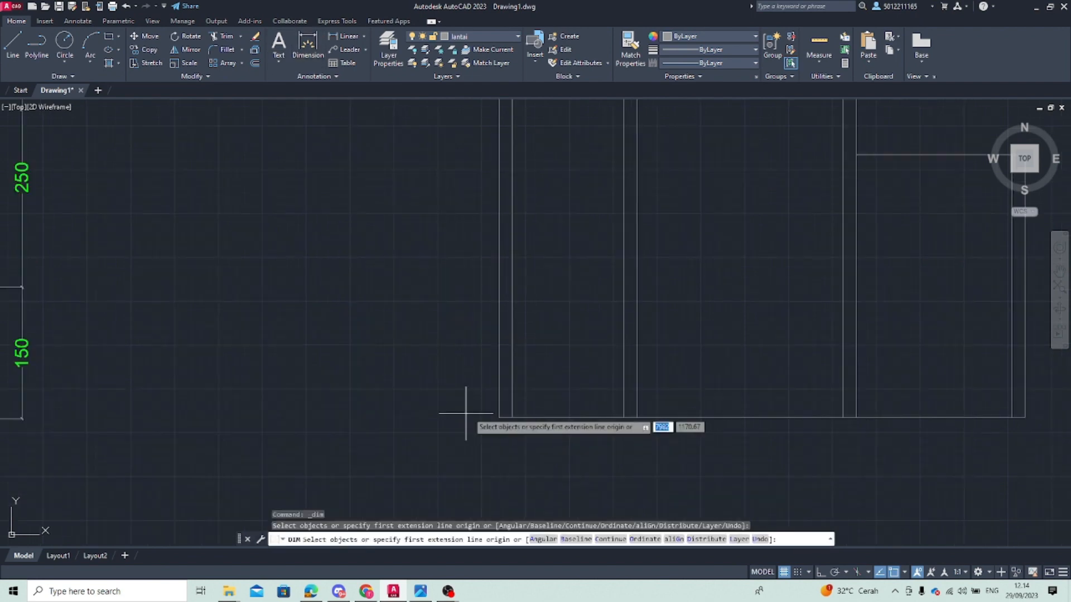
click(504, 418)
middle_drag(499, 348, 353, 579)
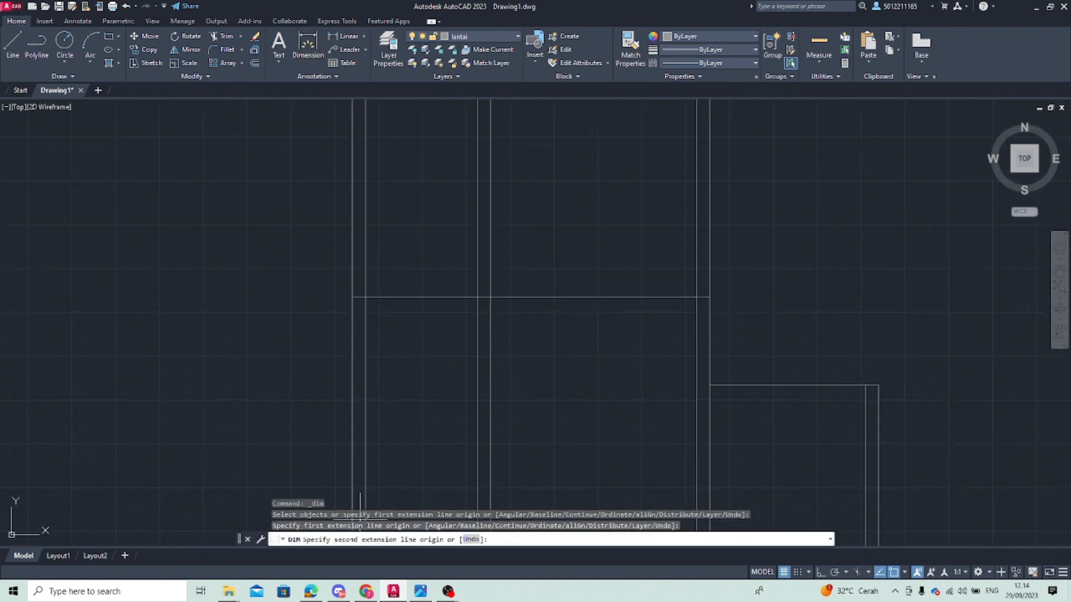
click(352, 297)
text(50)
key(Return)
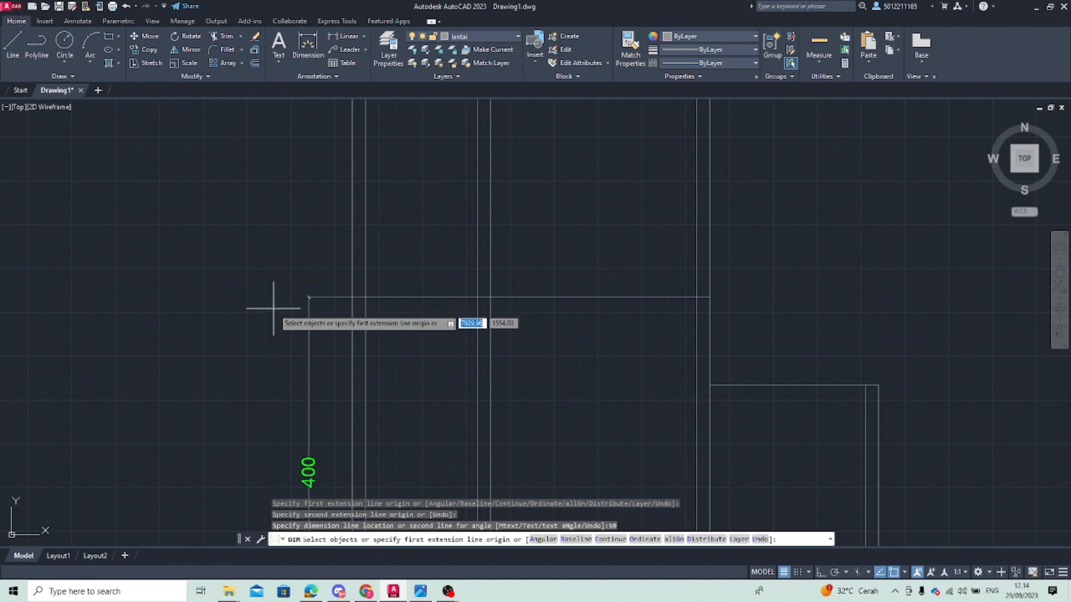
key(Return)
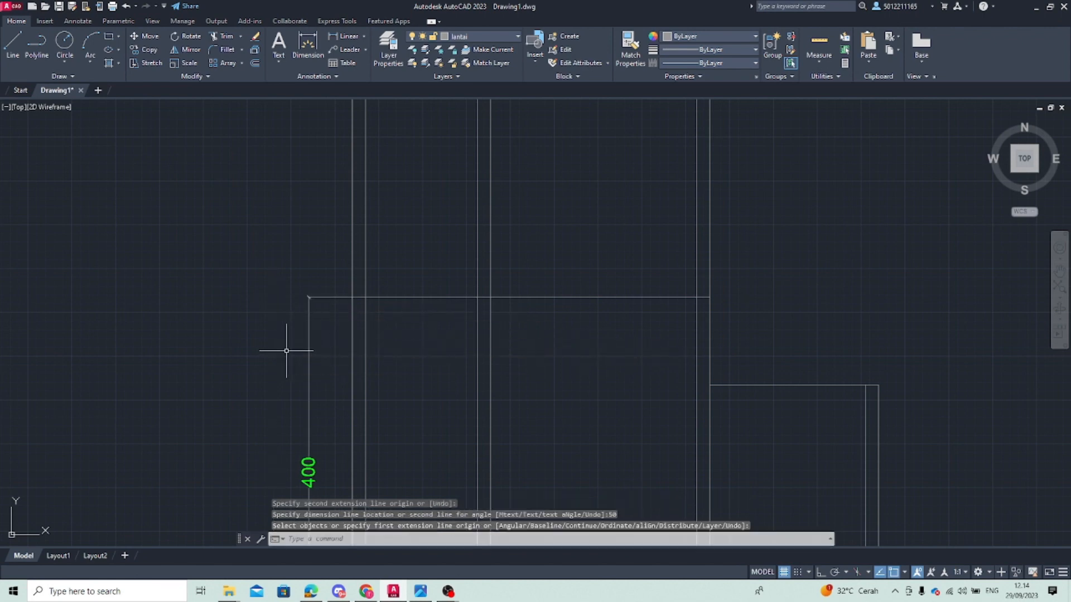
Try to continue the dimension chain from the upper floor line to the roof slab's underside, and erase the continued dimension
text(DIMCONTINUE)
key(Return)
middle_drag(286, 261, 235, 541)
click(301, 240)
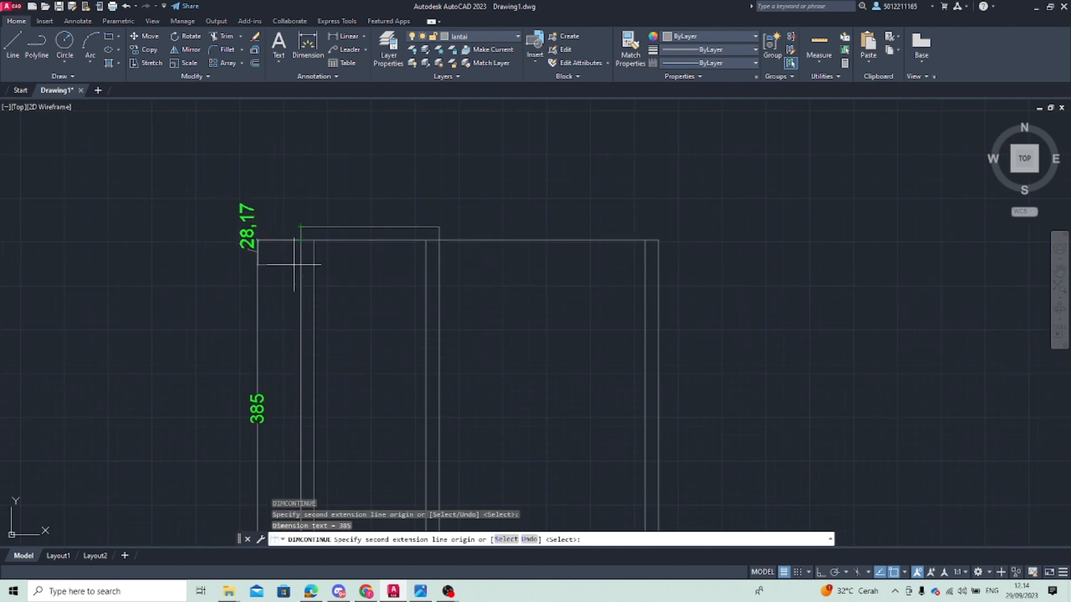
key(Escape)
click(257, 331)
key(Delete)
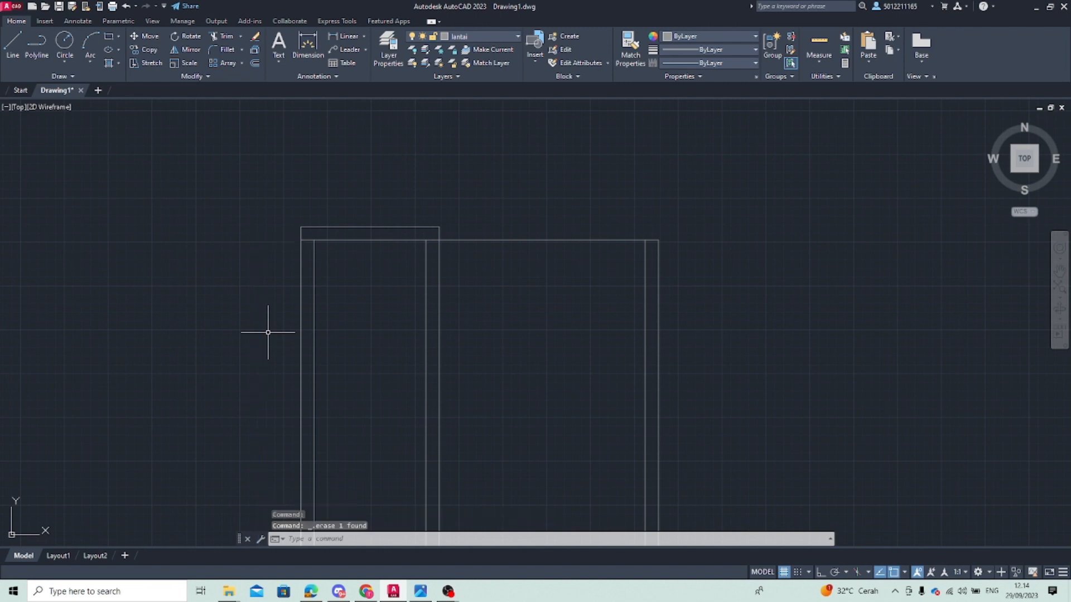
scroll(253, 346, down, 4)
text(dco)
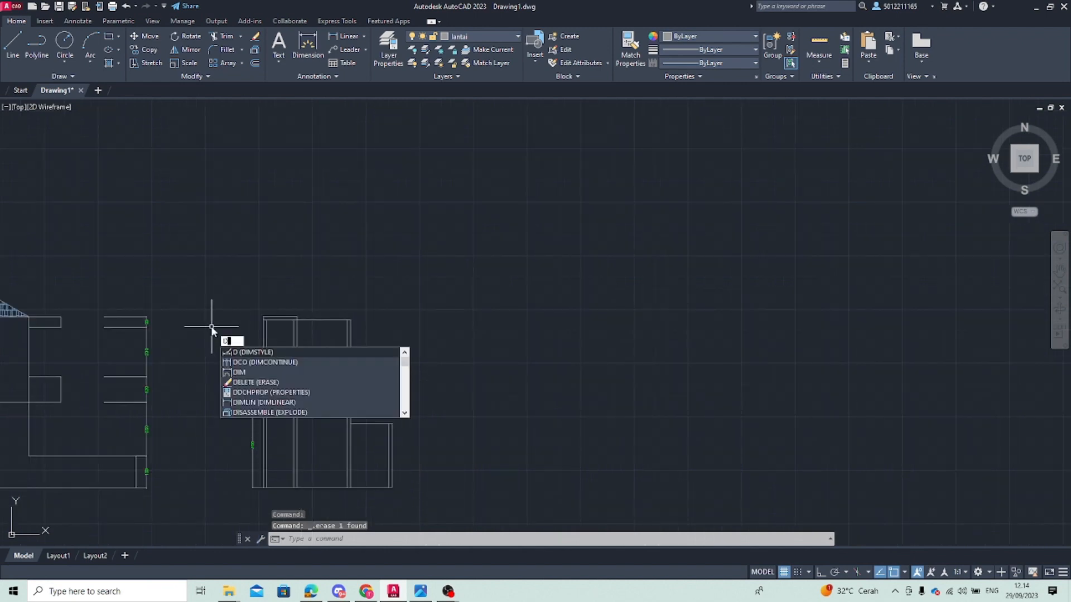
key(Return)
key(Escape)
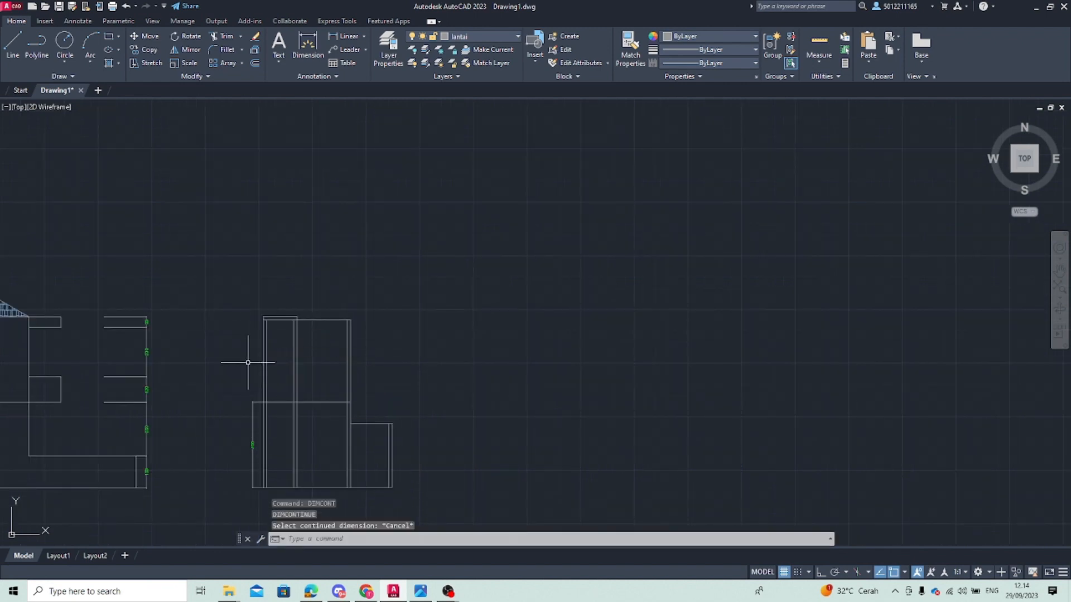
text(dco)
key(Return)
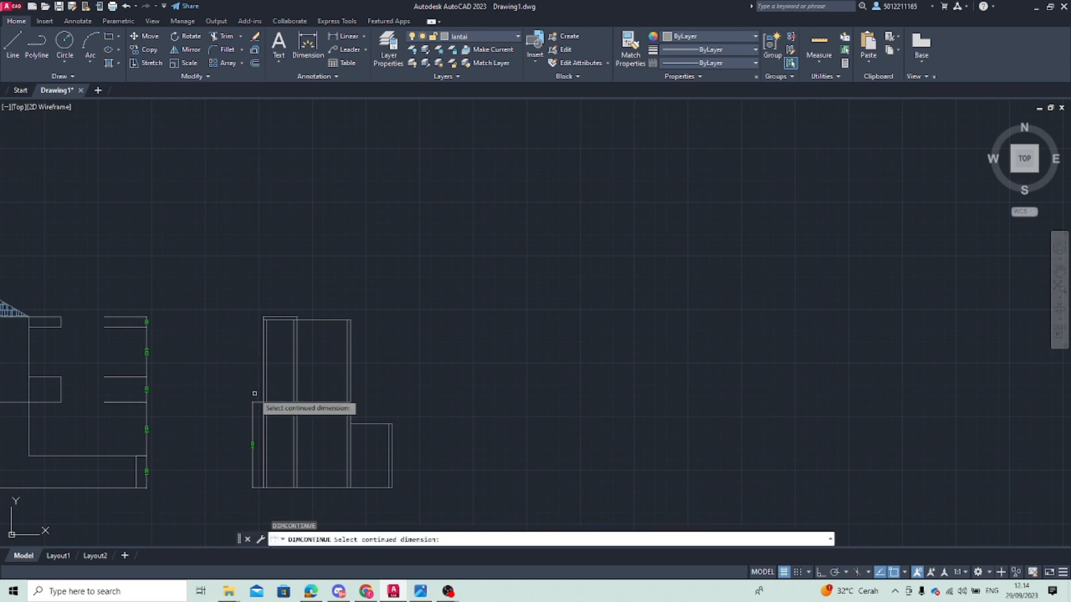
key(Escape)
click(251, 411)
key(Escape)
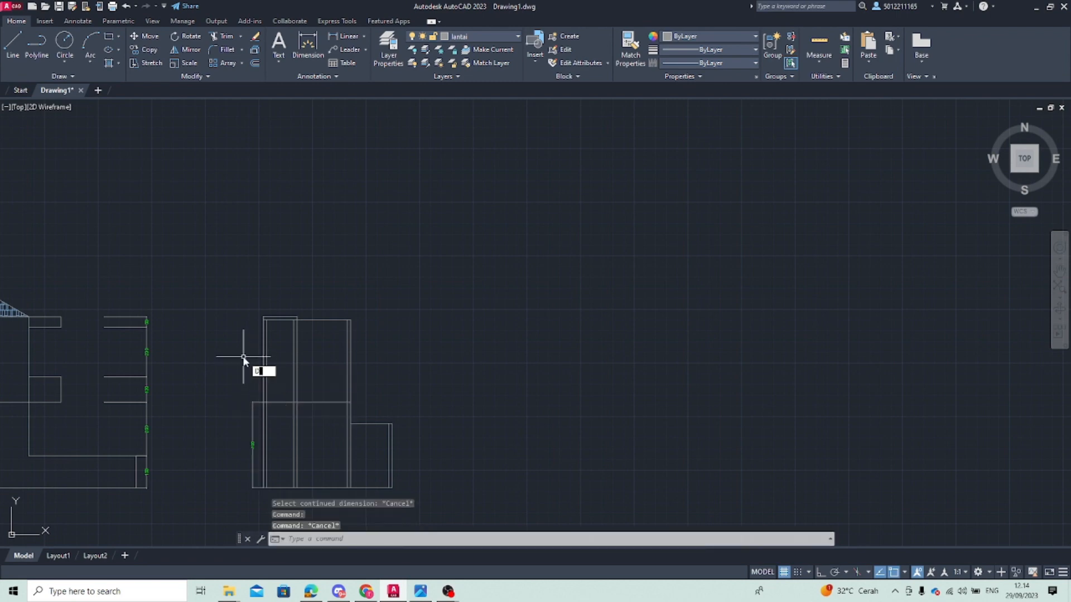
text(dimcont)
key(Return)
Dimension the upper storey's height from the upper floor line to the top of the roof slab, in line with the lower dimension
text(d)
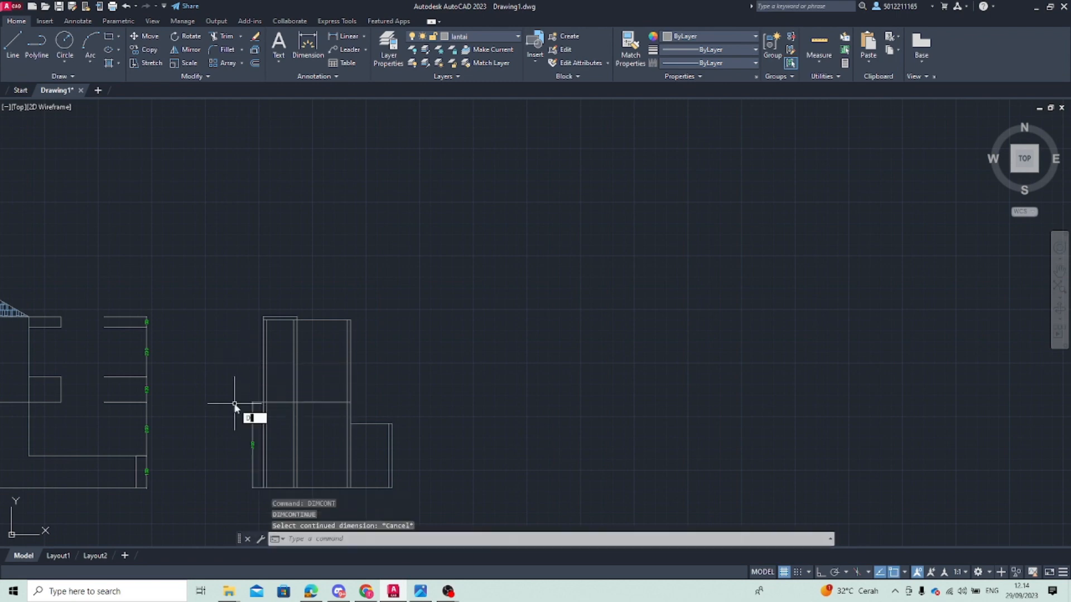
text(im)
key(Return)
scroll(250, 391, up, 4)
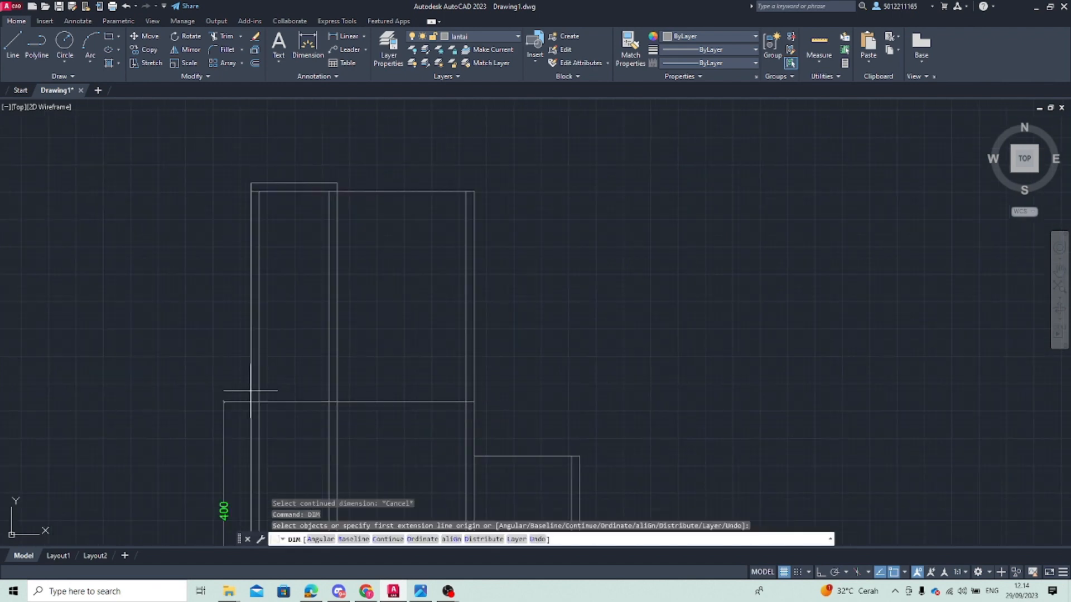
key(Return)
click(251, 401)
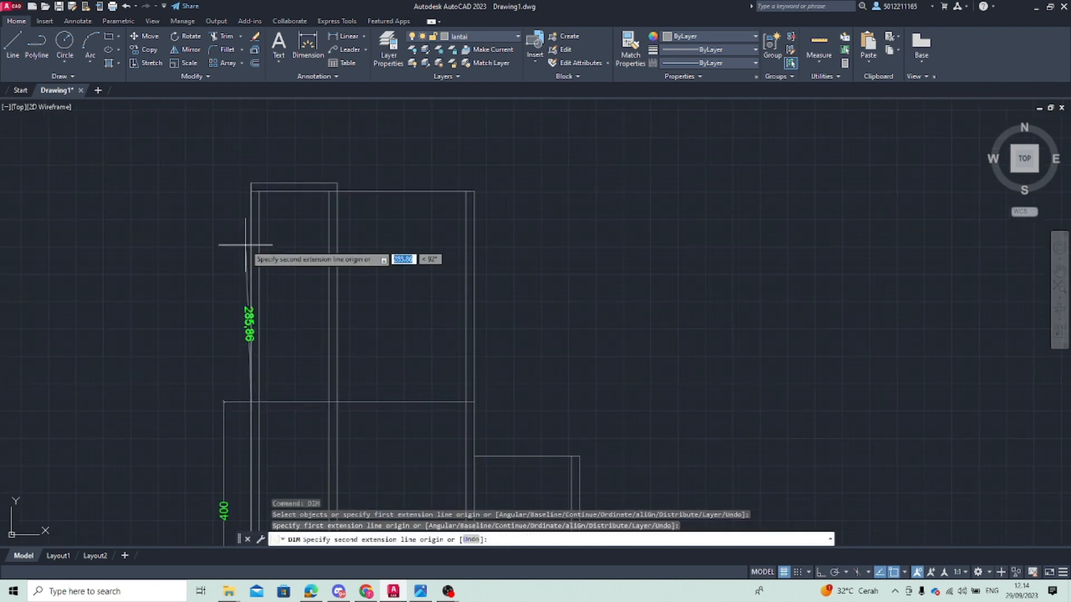
click(251, 183)
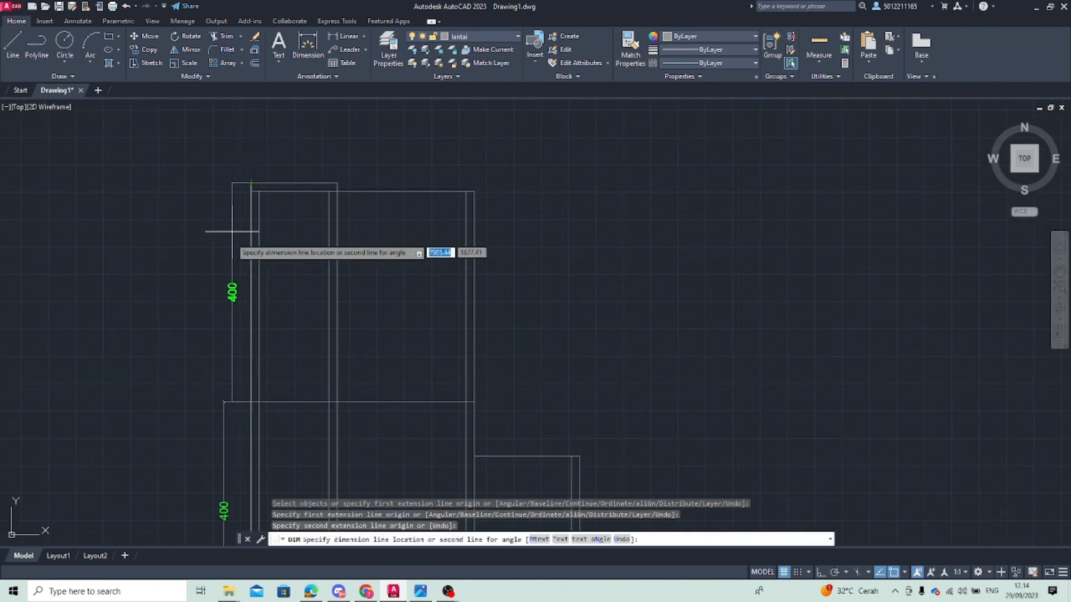
click(223, 400)
key(Return)
key(Return)
Draw a 150-long line along the ground line, starting at the left wall's outer bottom corner and running right
scroll(351, 424, down, 2)
middle_drag(349, 422, 203, 323)
middle_drag(243, 359, 265, 334)
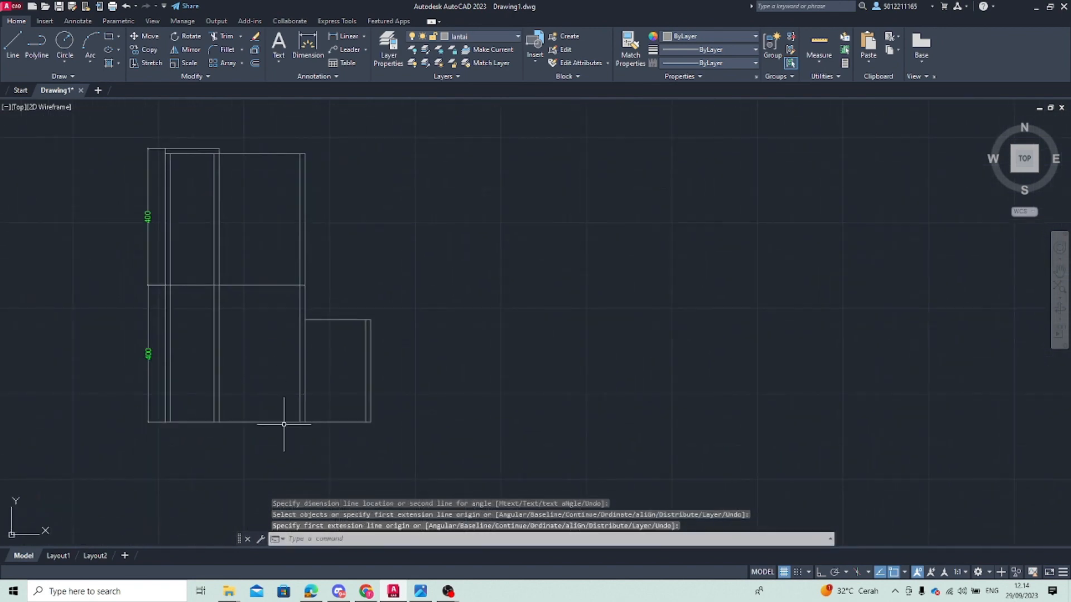
text(l)
key(Return)
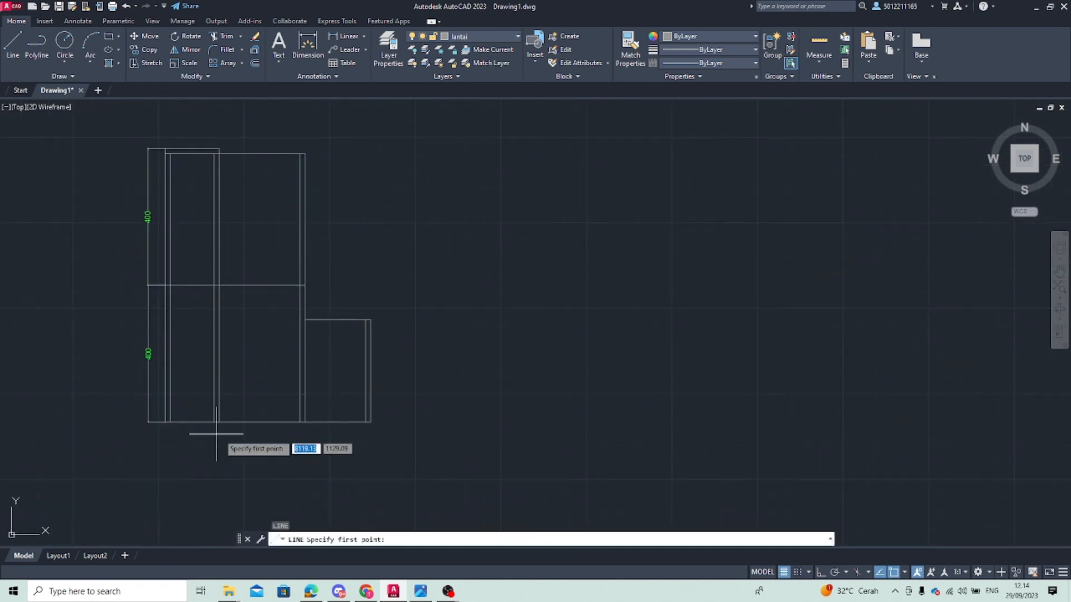
scroll(196, 420, up, 2)
click(147, 424)
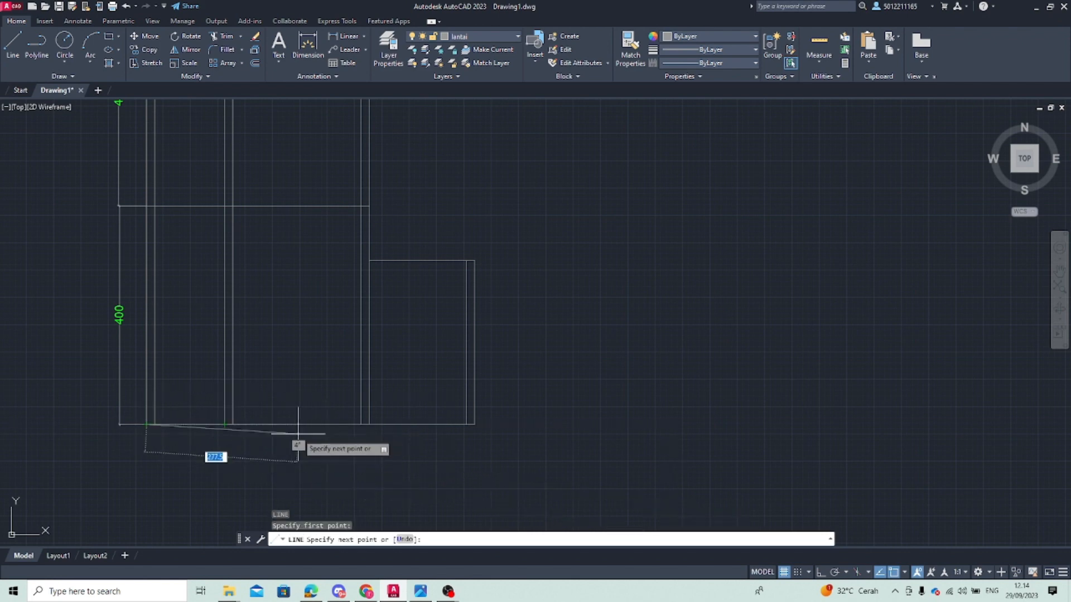
scroll(240, 432, up, 5)
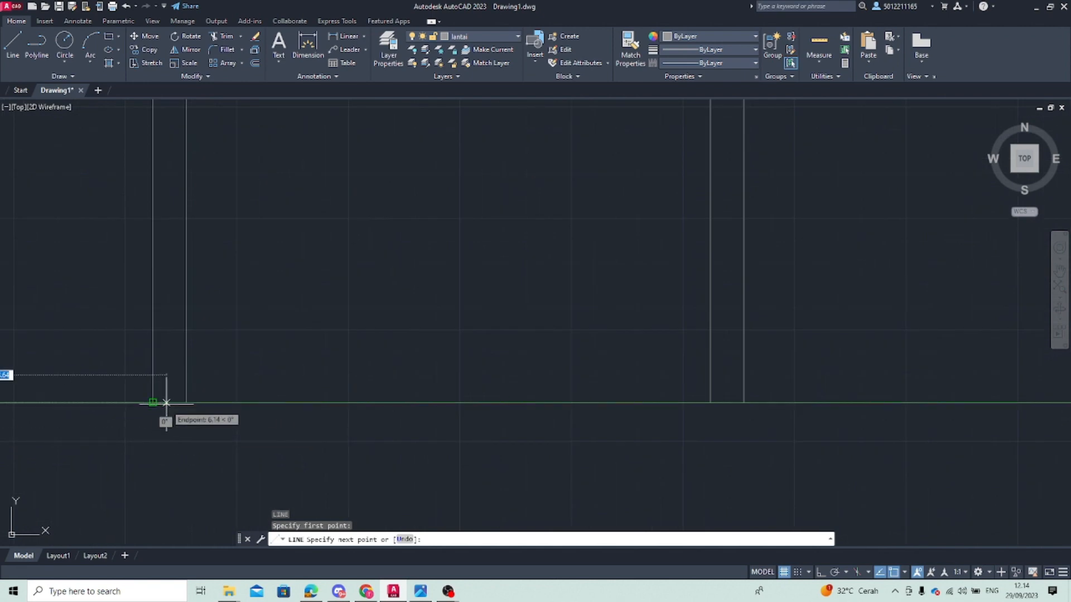
scroll(169, 403, down, 2)
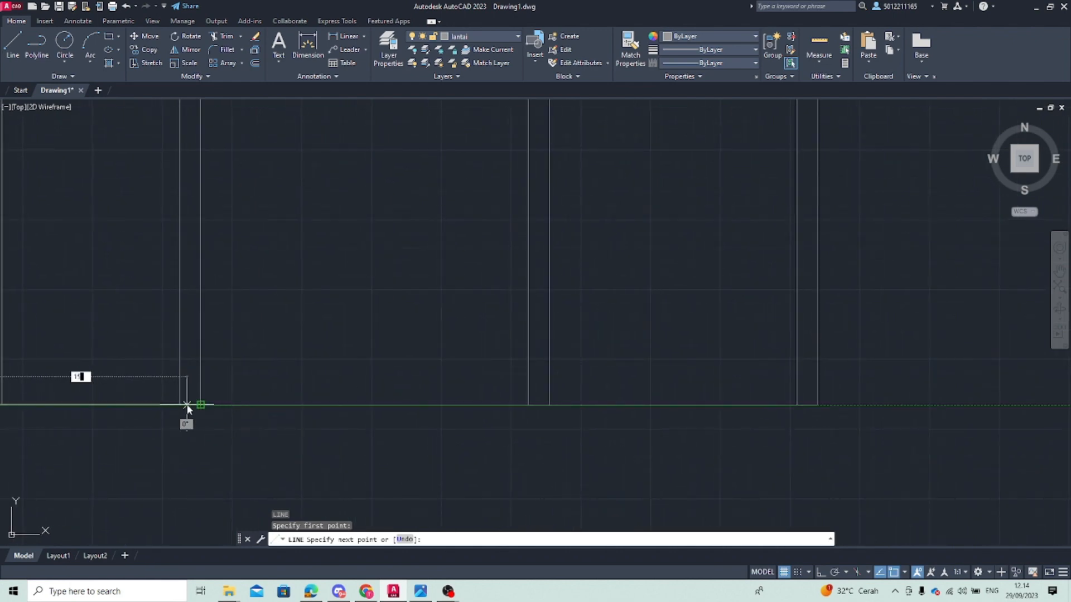
key(Return)
middle_drag(192, 502, 201, 389)
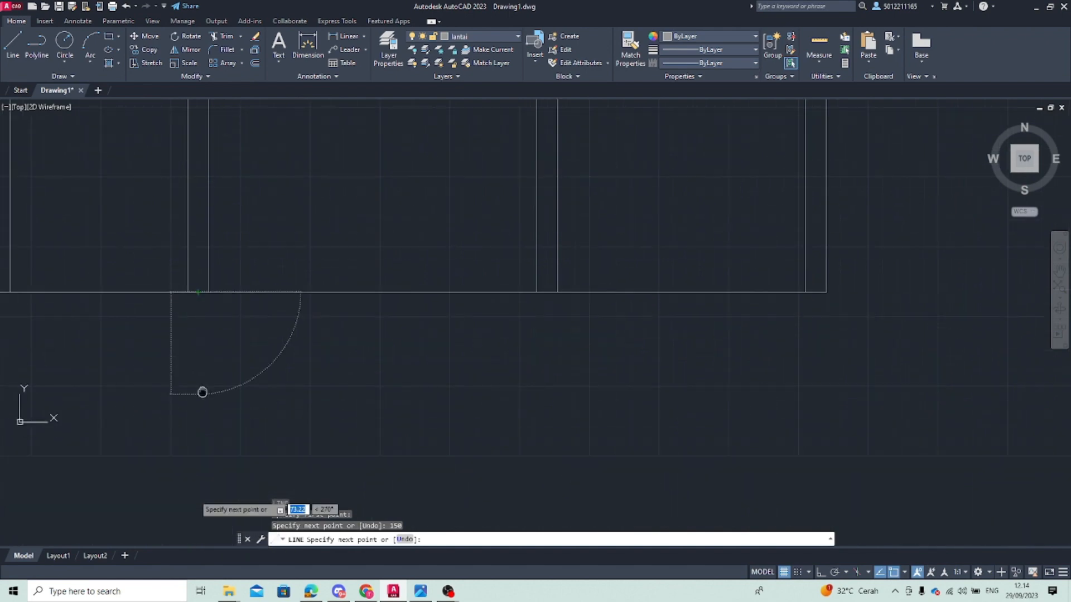
scroll(190, 417, down, 2)
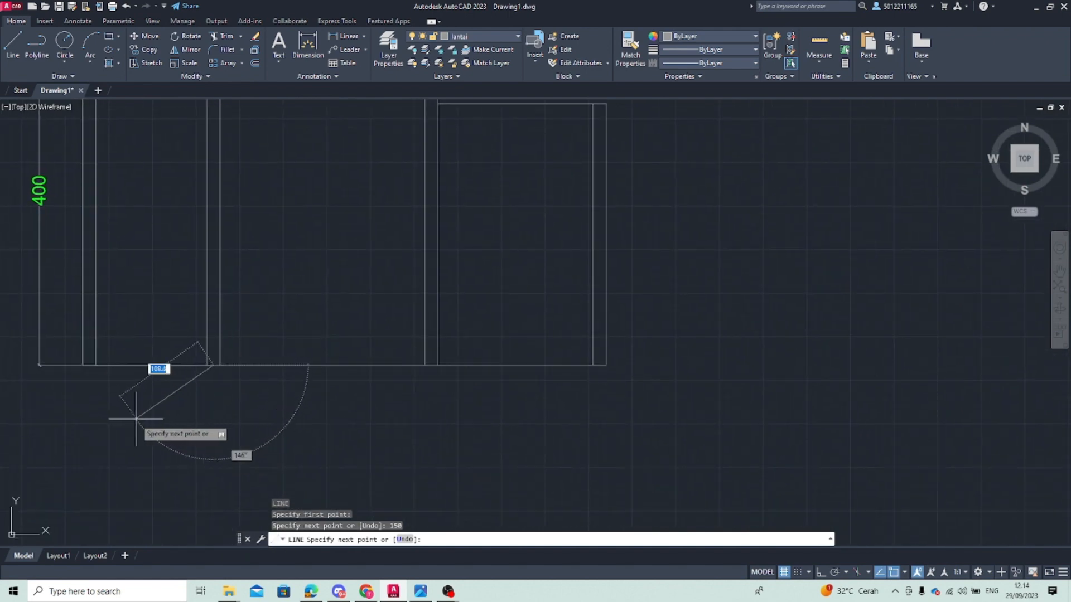
key(Escape)
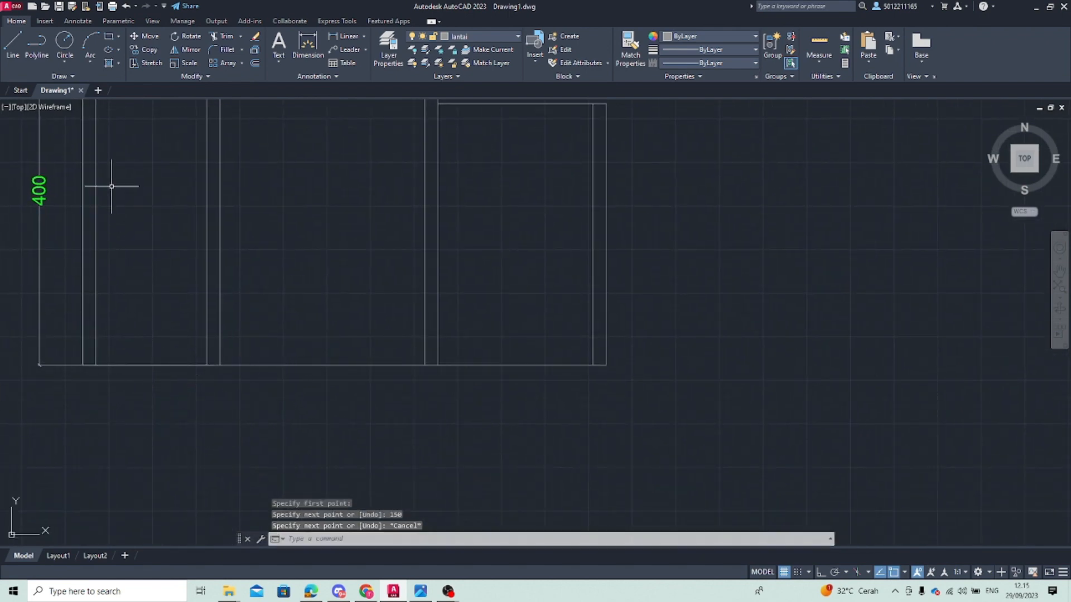
Dimension the 150-long line below the ground line, with the dimension line offset 50
click(307, 51)
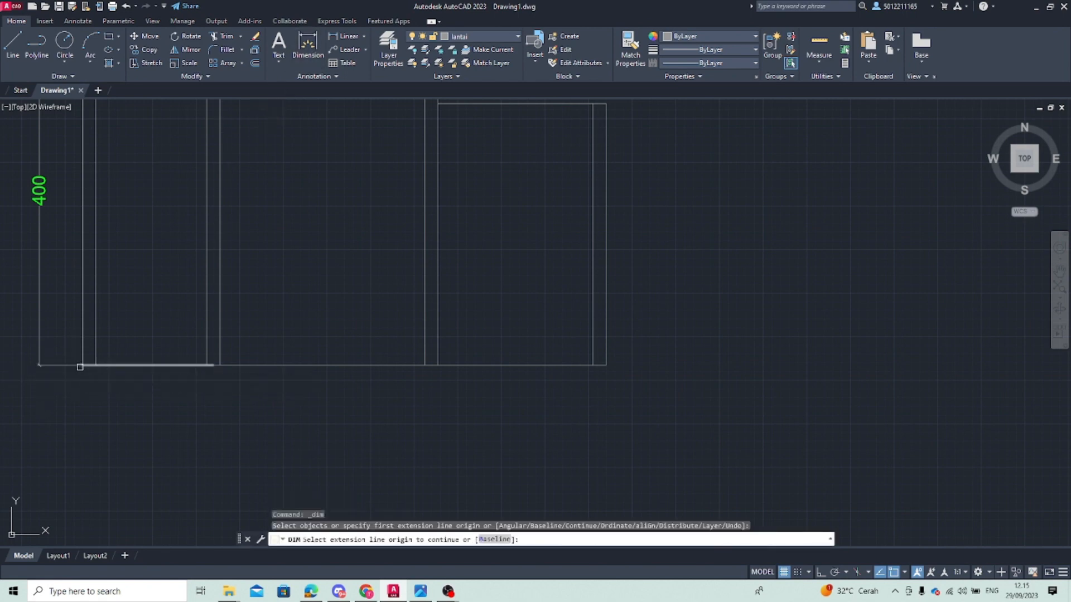
click(83, 365)
click(213, 365)
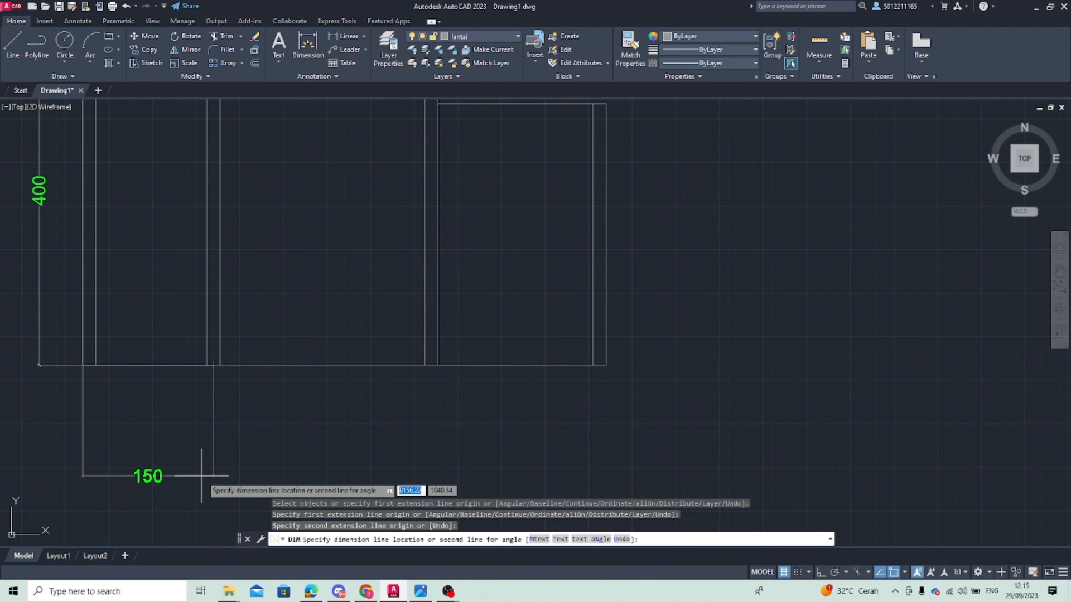
text(50)
key(Return)
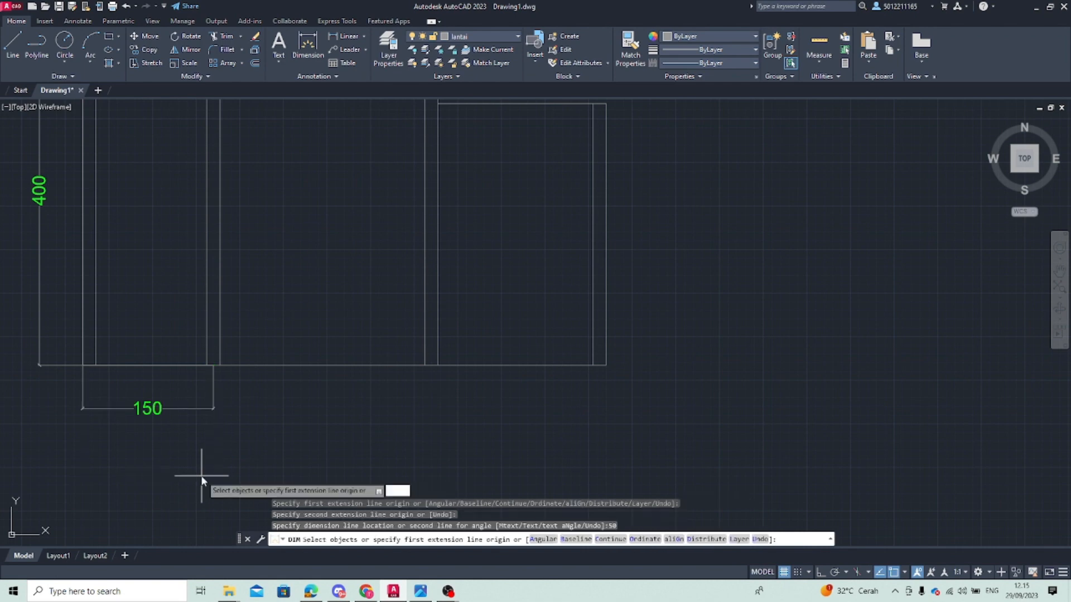
key(Return)
Continue the dimension chain from the 150 dimension to the third wall, and on to the rightmost wall's outer corner
text(DIM)
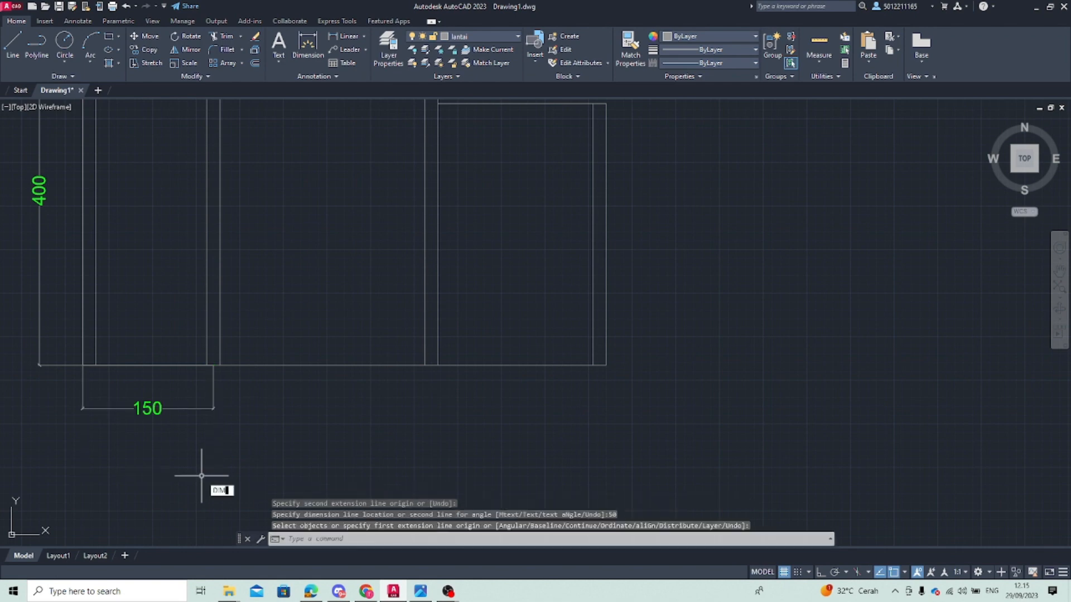
text(C)
key(Return)
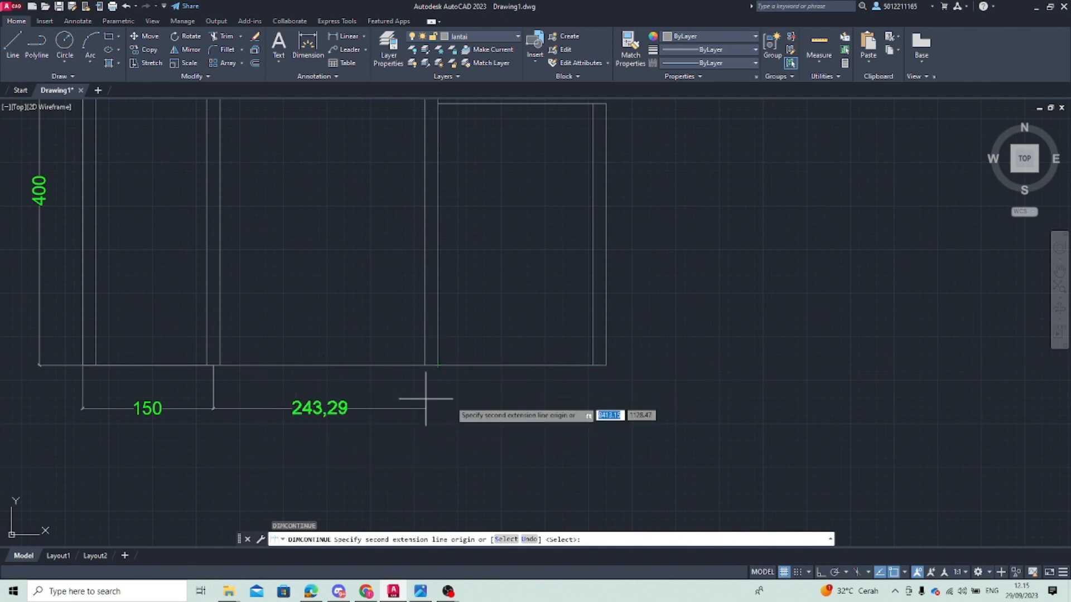
click(431, 365)
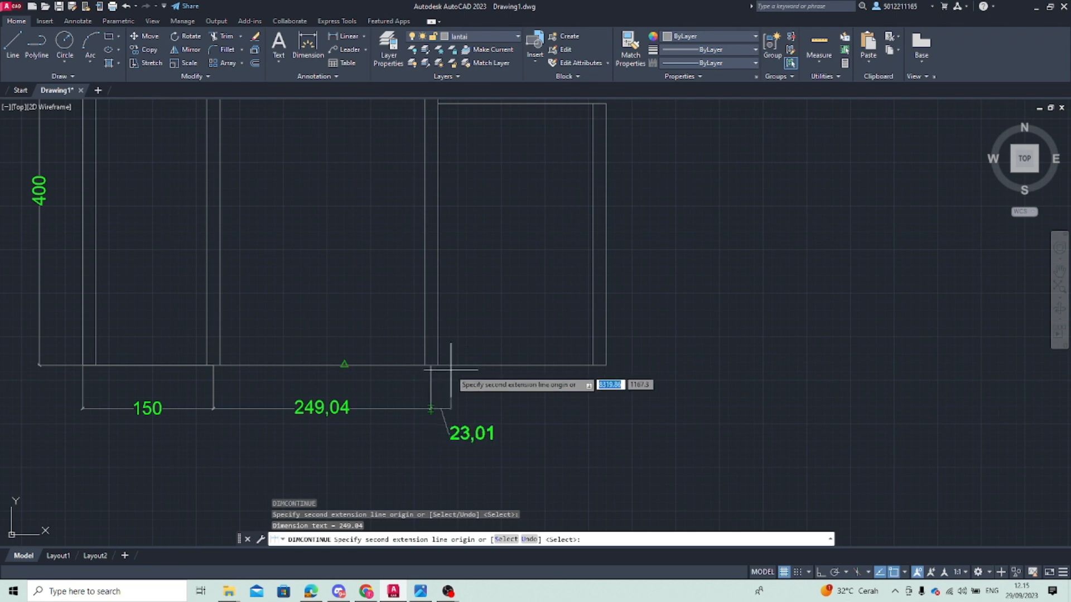
click(605, 365)
key(Escape)
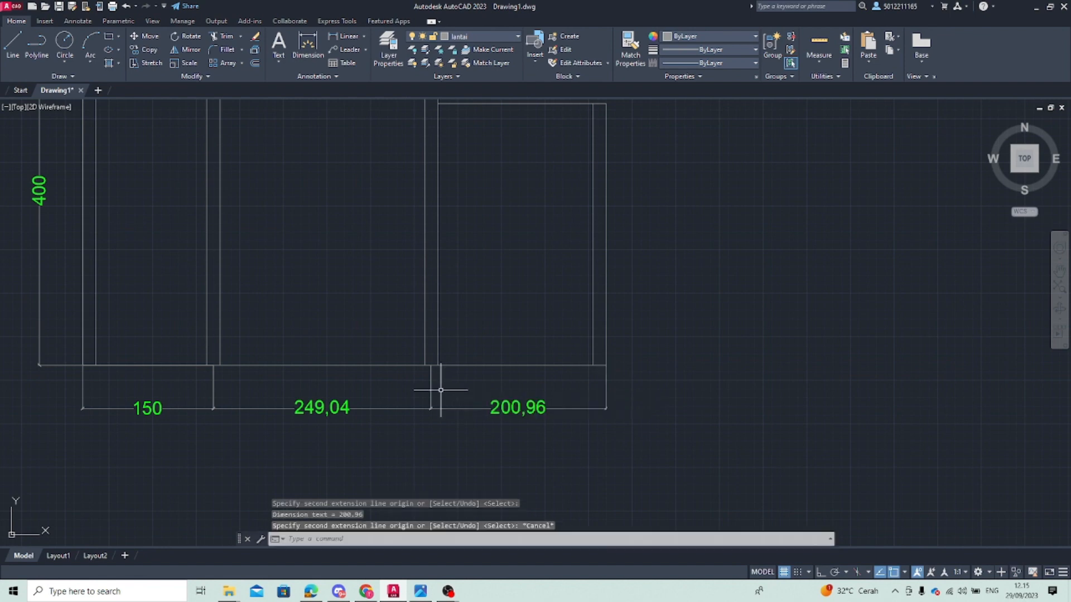
Try to stretch the last continued dimension's origin at the third wall, and erase both continued dimensions
click(430, 384)
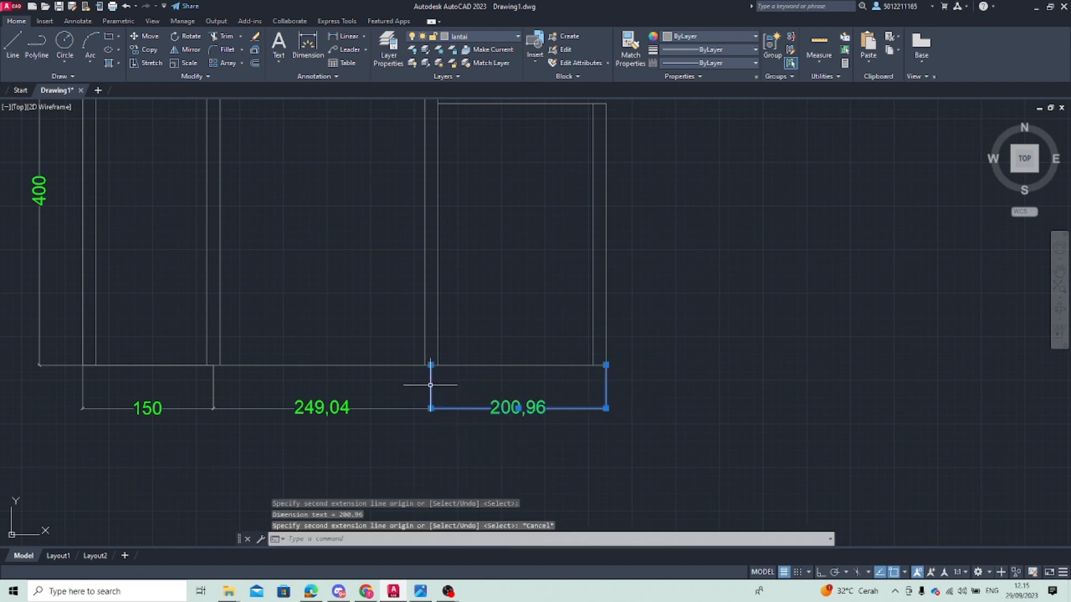
scroll(431, 377, up, 2)
key(Escape)
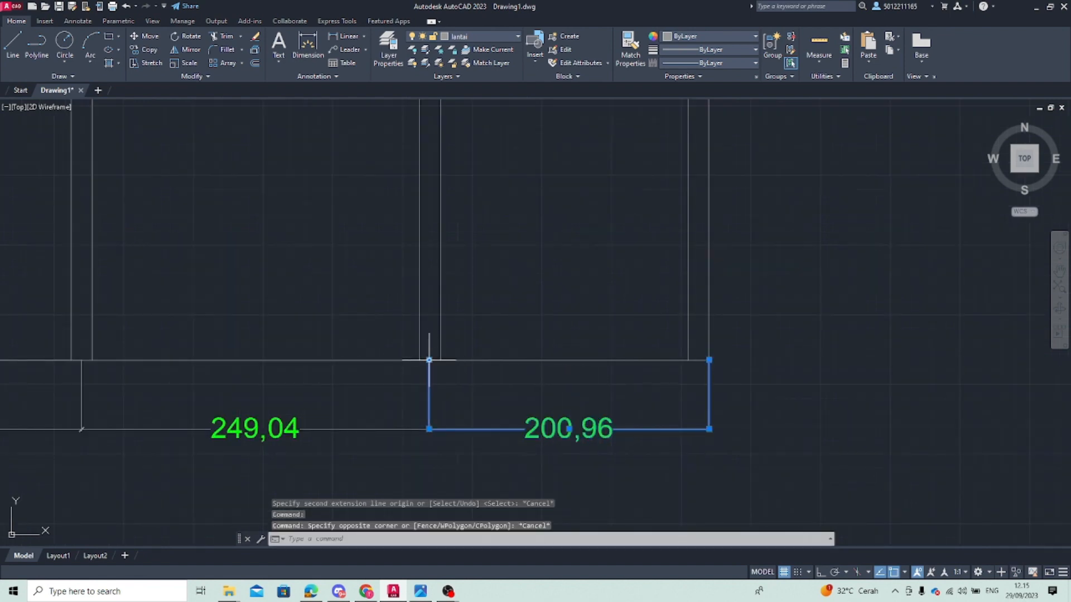
click(429, 359)
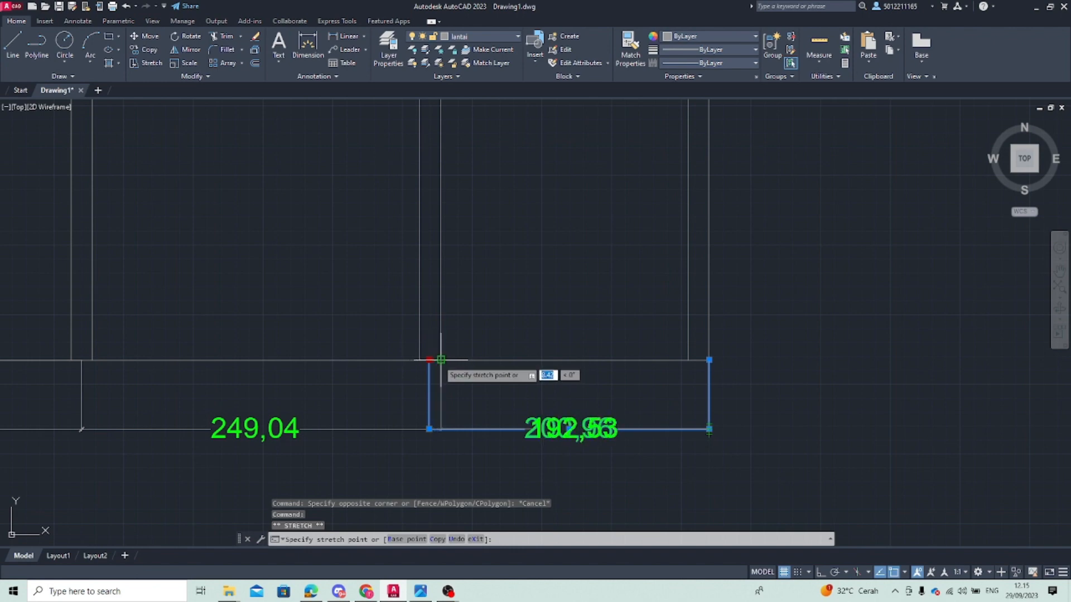
key(Escape)
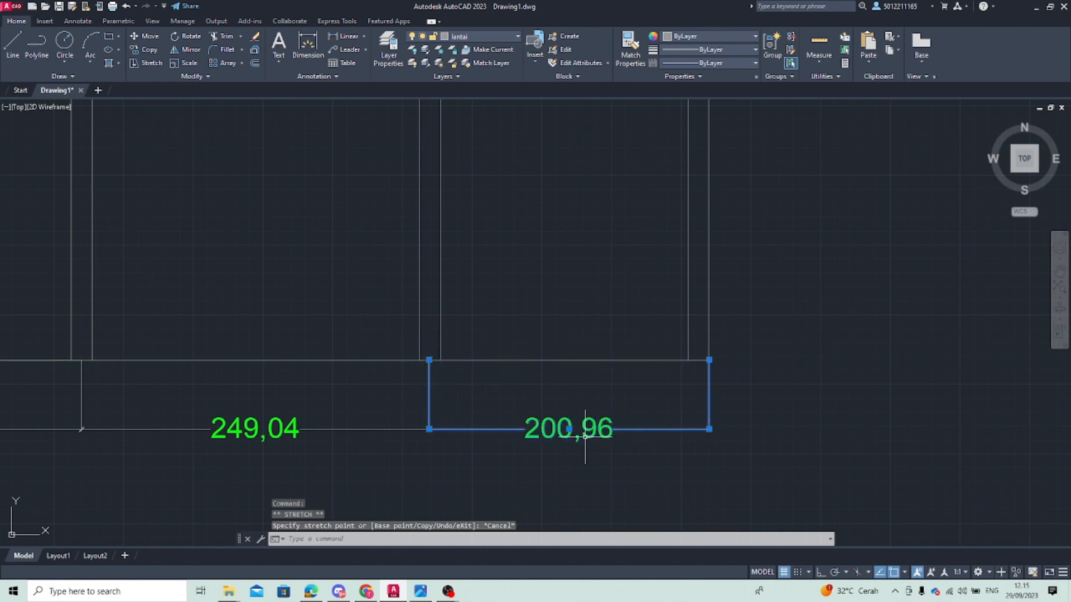
key(Delete)
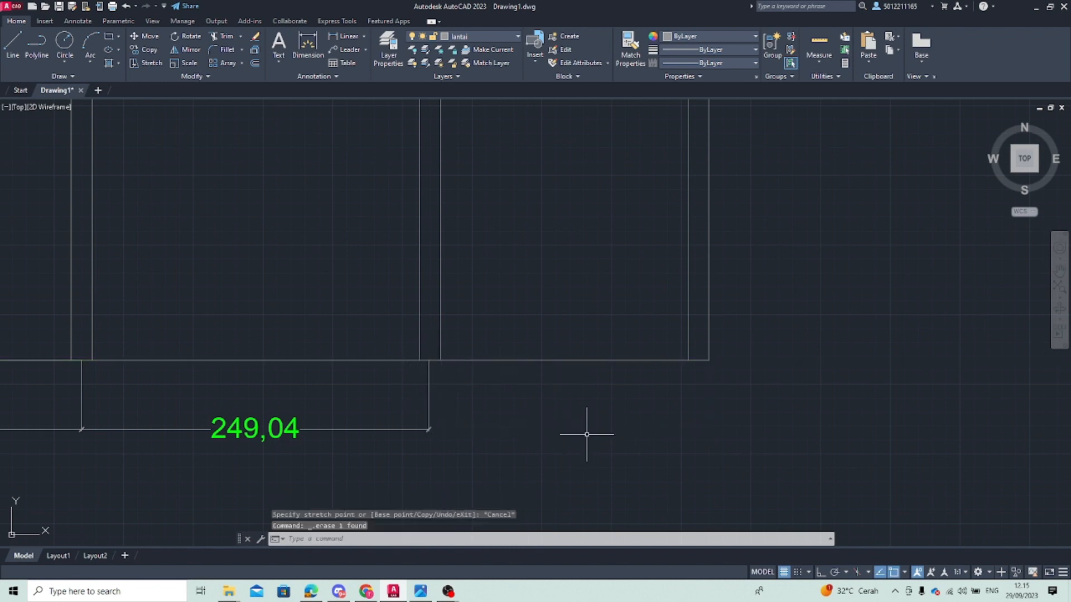
click(402, 430)
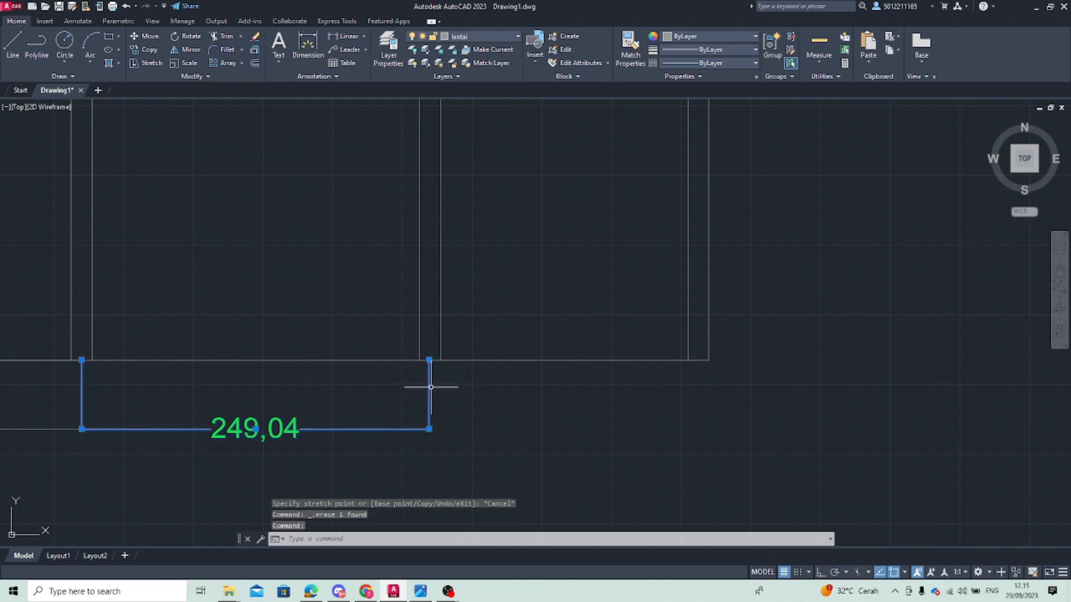
key(Delete)
text(DI)
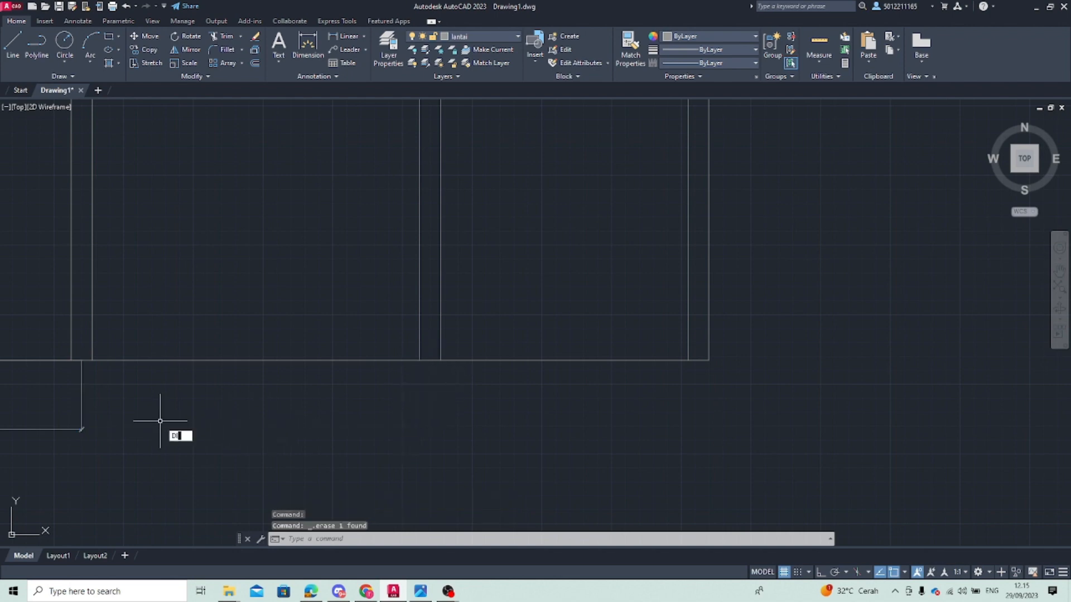
text(M)
key(Return)
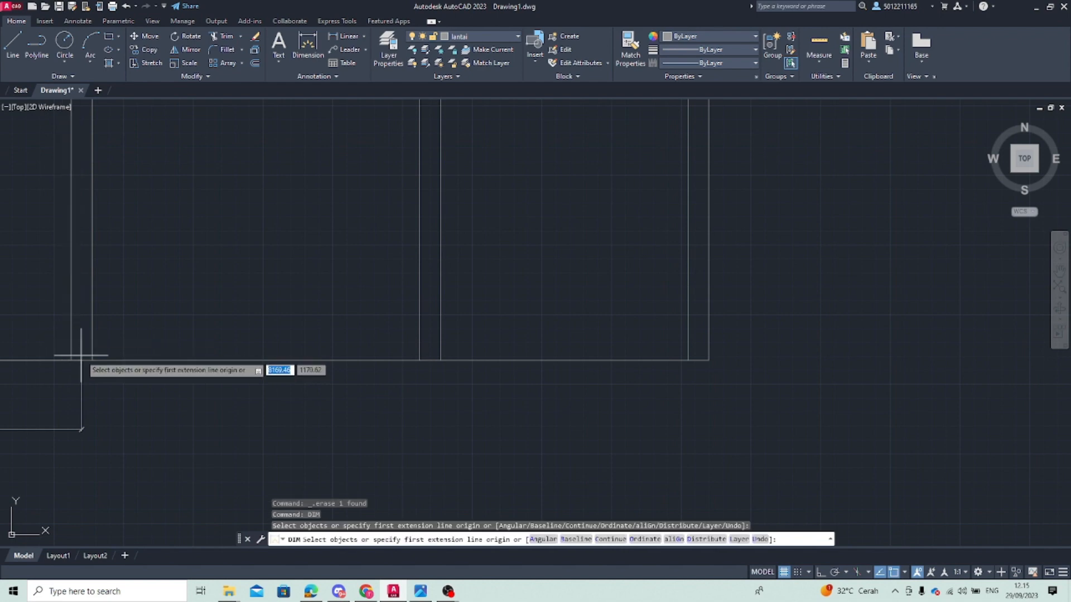
click(82, 357)
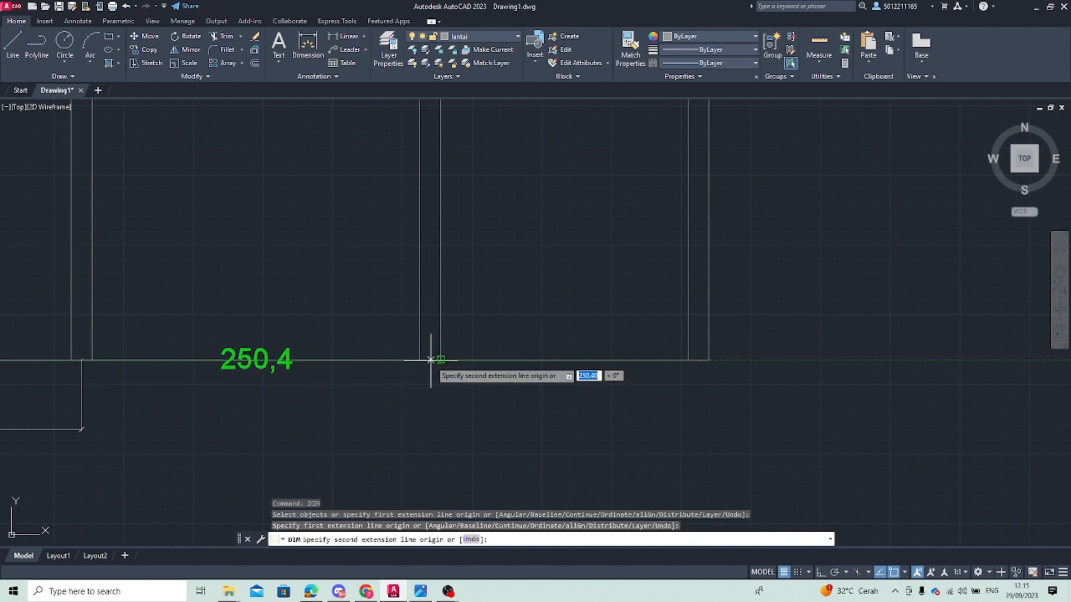
key(Return)
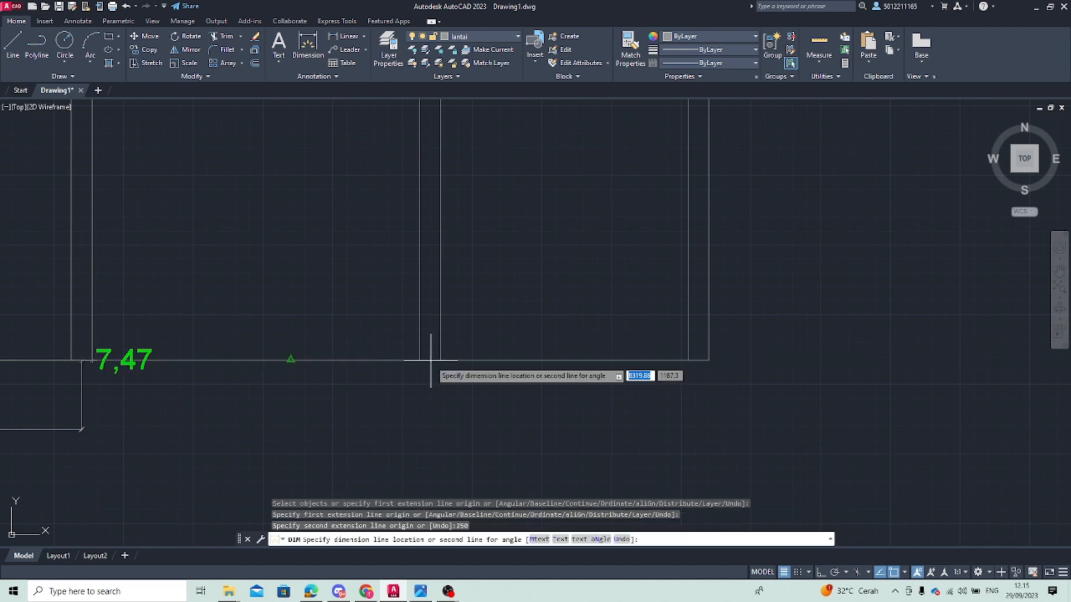
key(Escape)
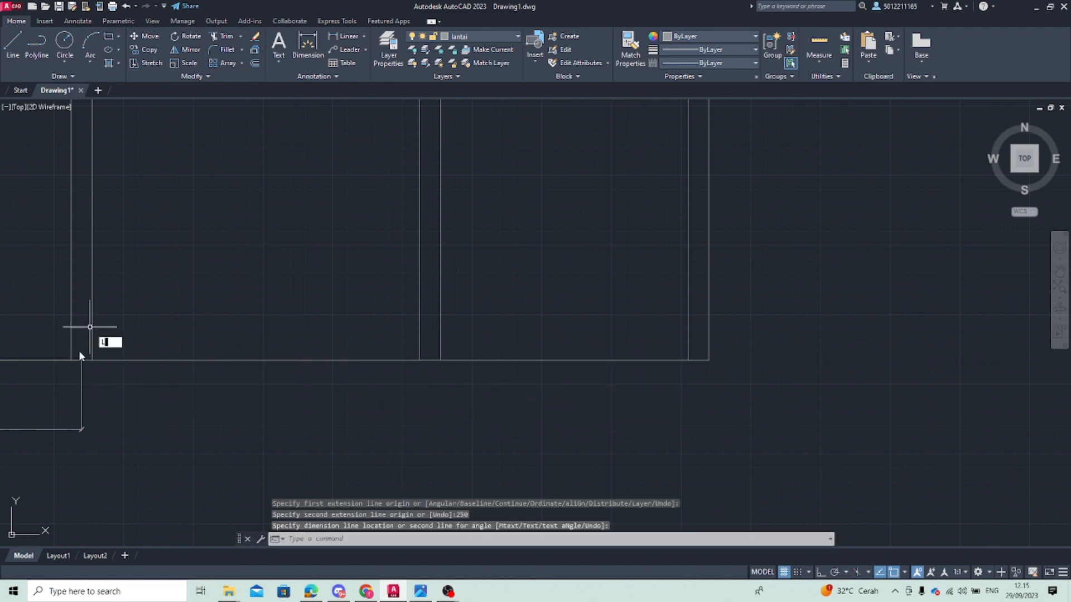
Draw a 250-long line along the ground line, from the end of the 150-long line towards the third wall
text(l)
key(Return)
click(82, 360)
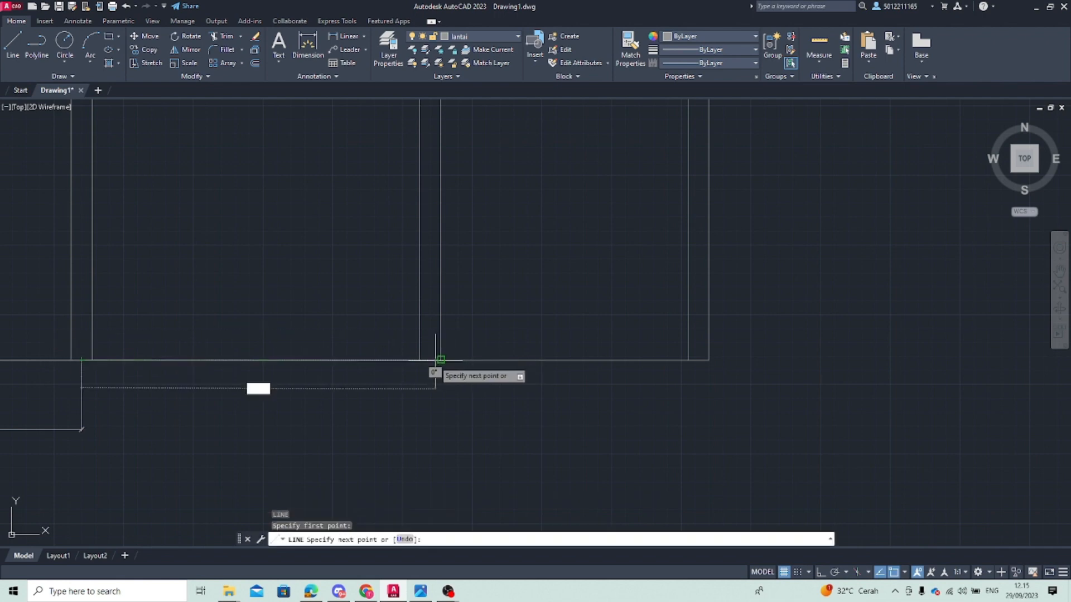
text(25)
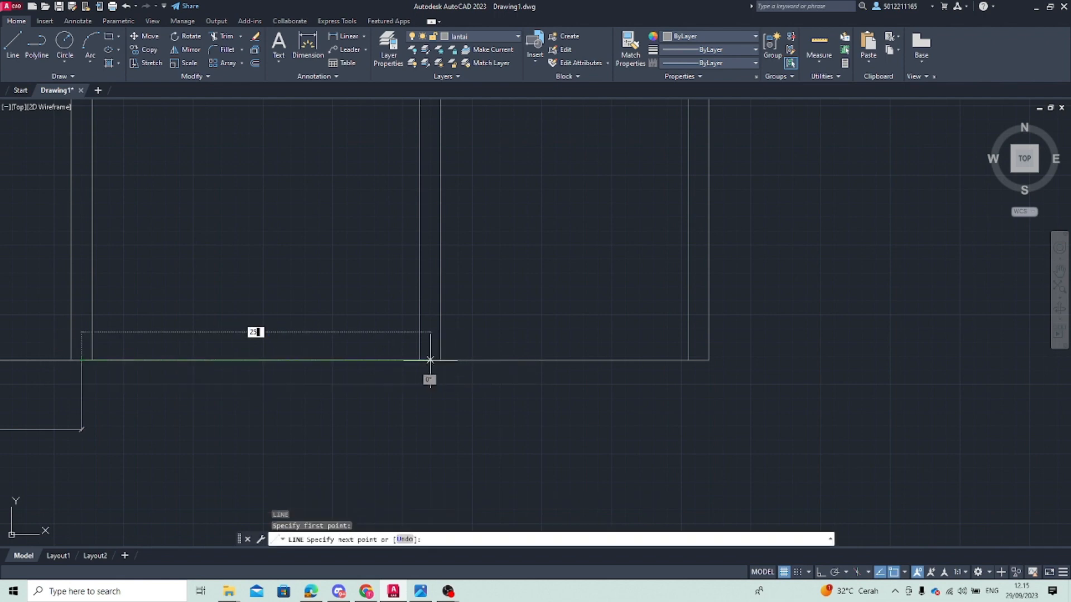
text(0)
key(Return)
key(Escape)
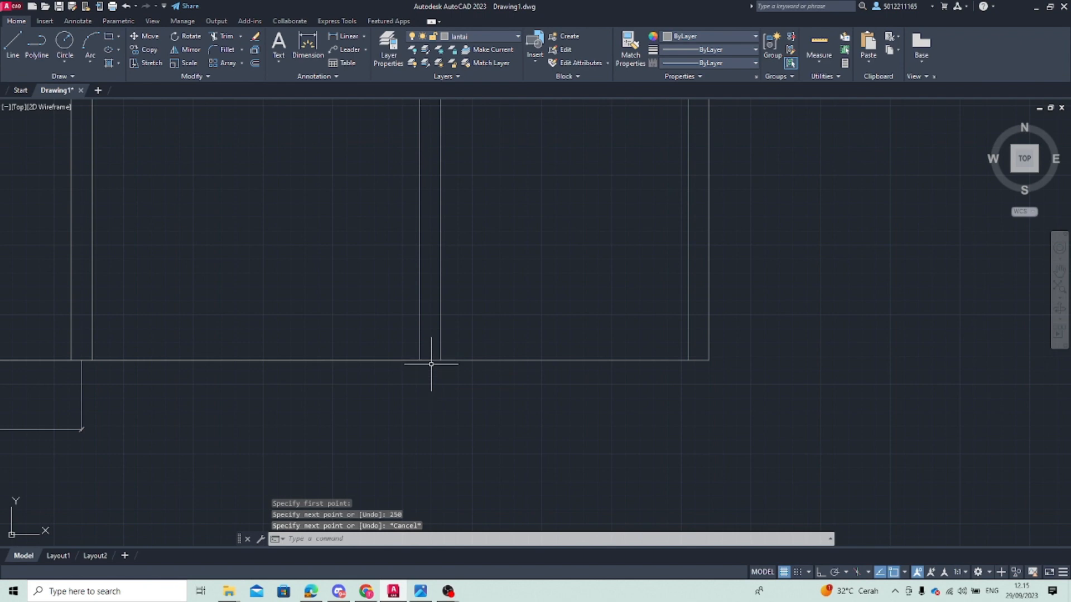
Draw a 200-long line along the ground line, from the end of the 250-long line towards the rightmost wall
key(Return)
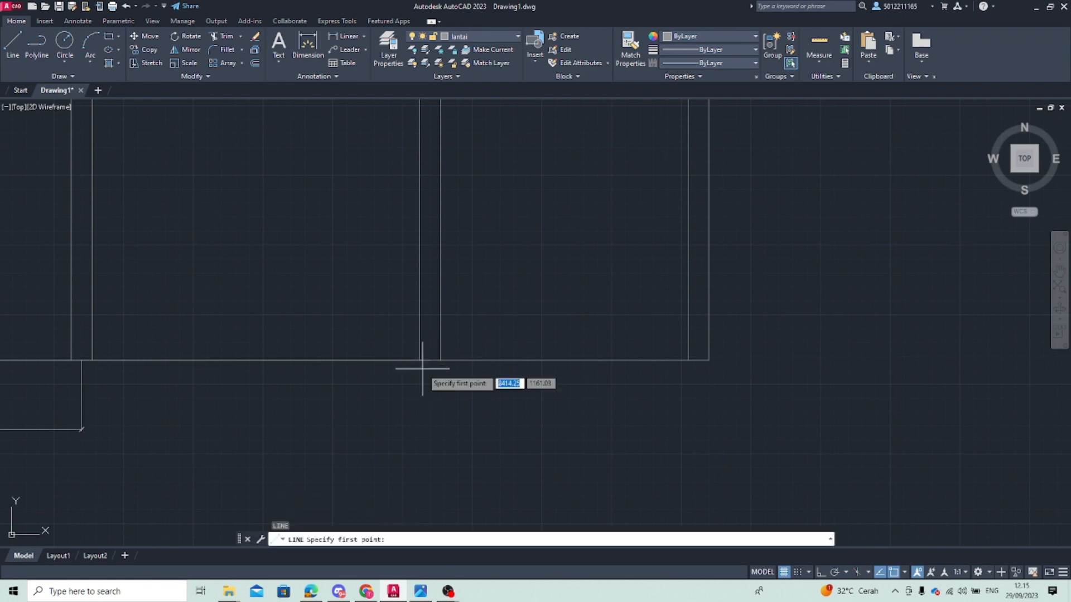
click(432, 365)
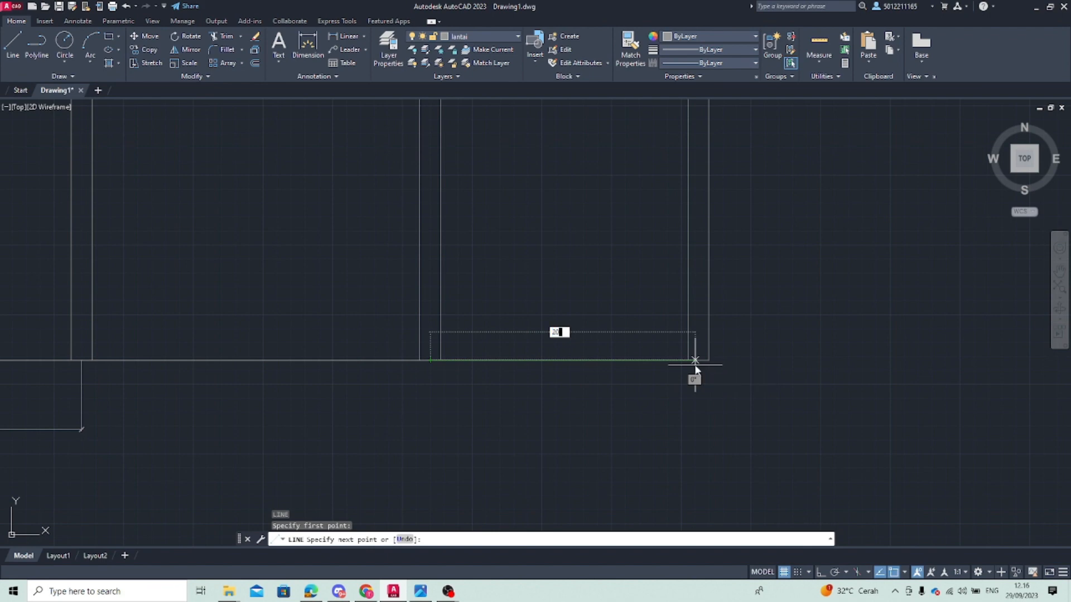
key(Return)
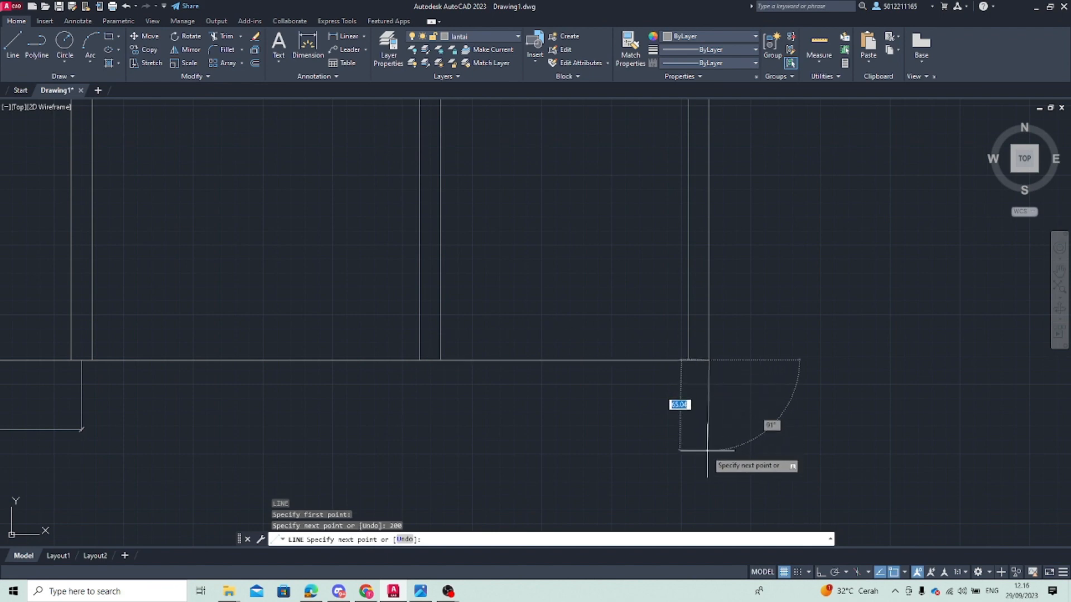
key(Escape)
Dimension the bay between the second and third walls below the ground line, aligning its dimension line with the 150 dimension
click(317, 44)
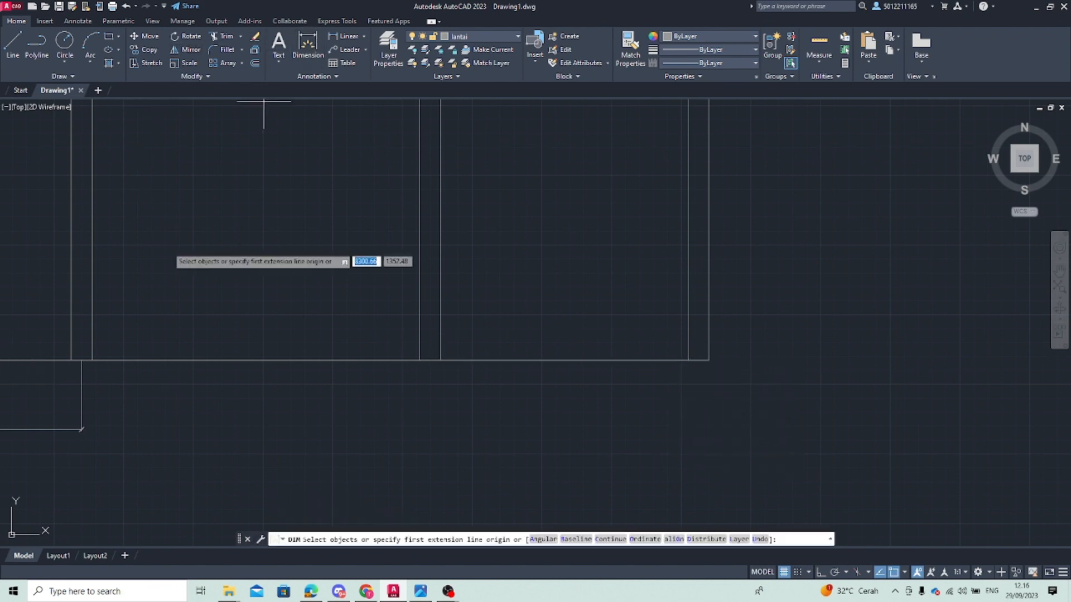
click(81, 360)
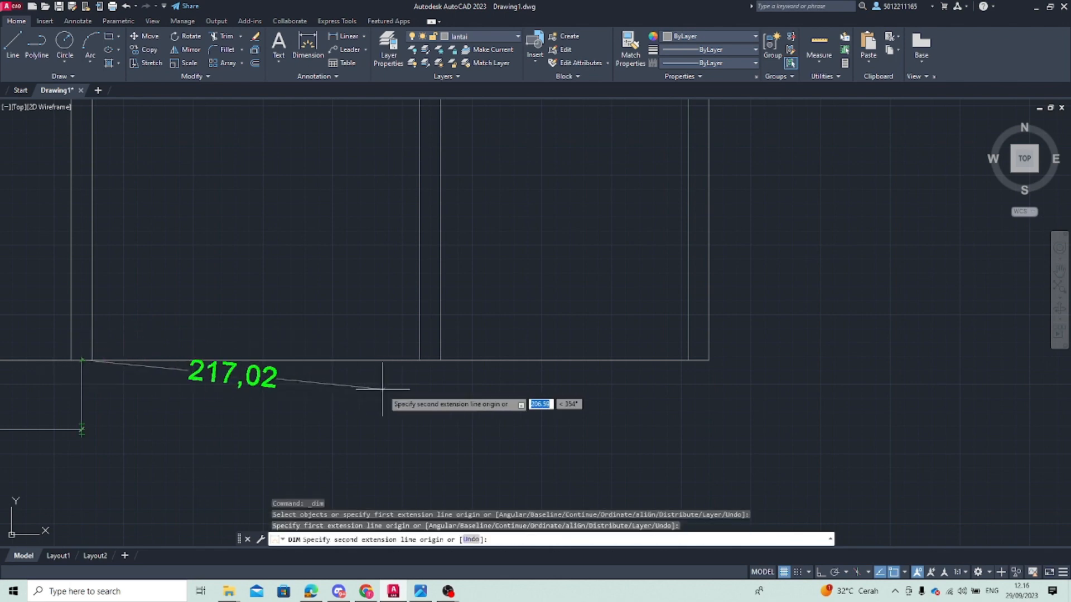
click(430, 359)
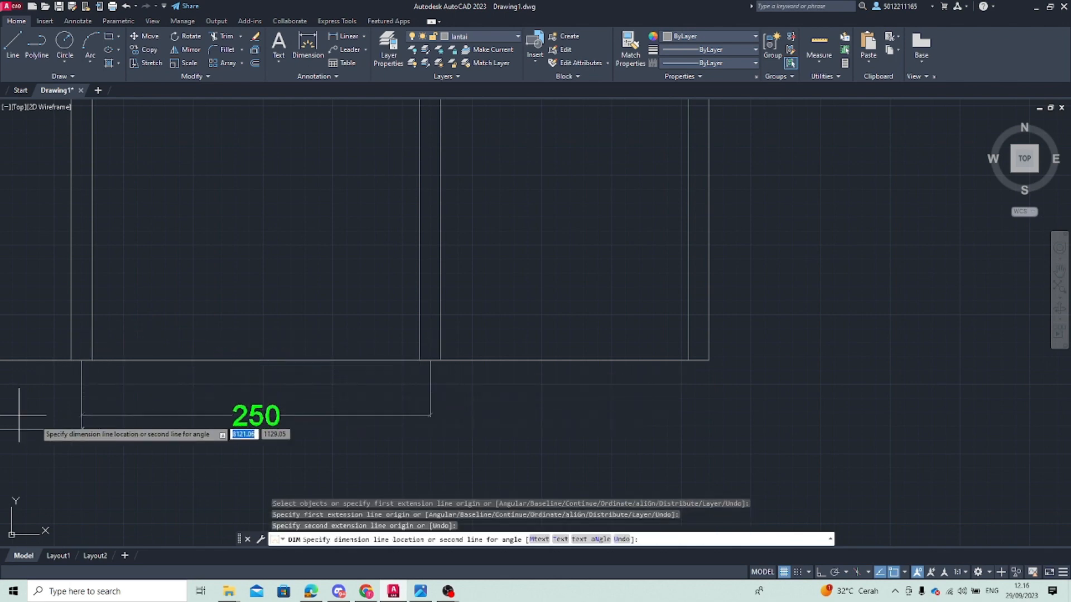
scroll(83, 429, up, 4)
scroll(97, 429, up, 3)
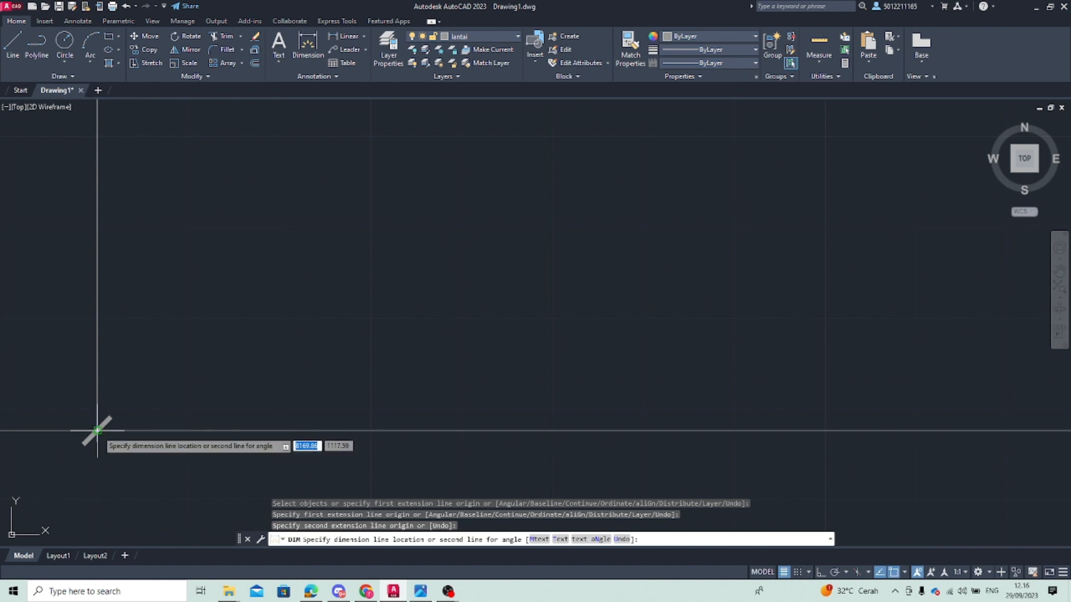
click(491, 438)
key(Escape)
scroll(507, 432, down, 2)
scroll(149, 407, down, 4)
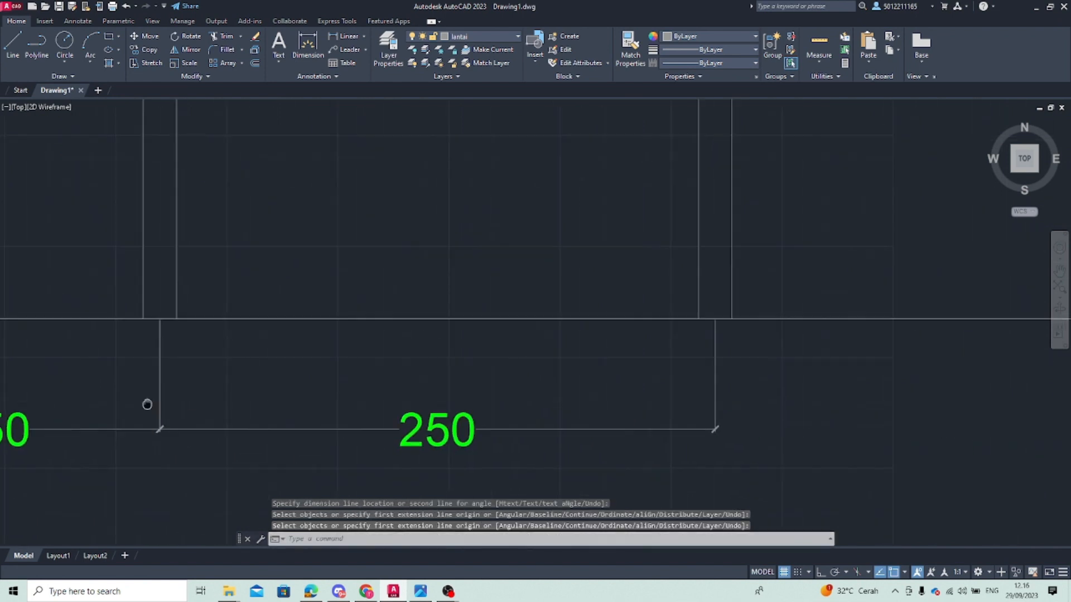
Dimension the bay from the third wall to the rightmost wall's outer corner, aligning its dimension line with the 250 dimension
key(Return)
click(652, 316)
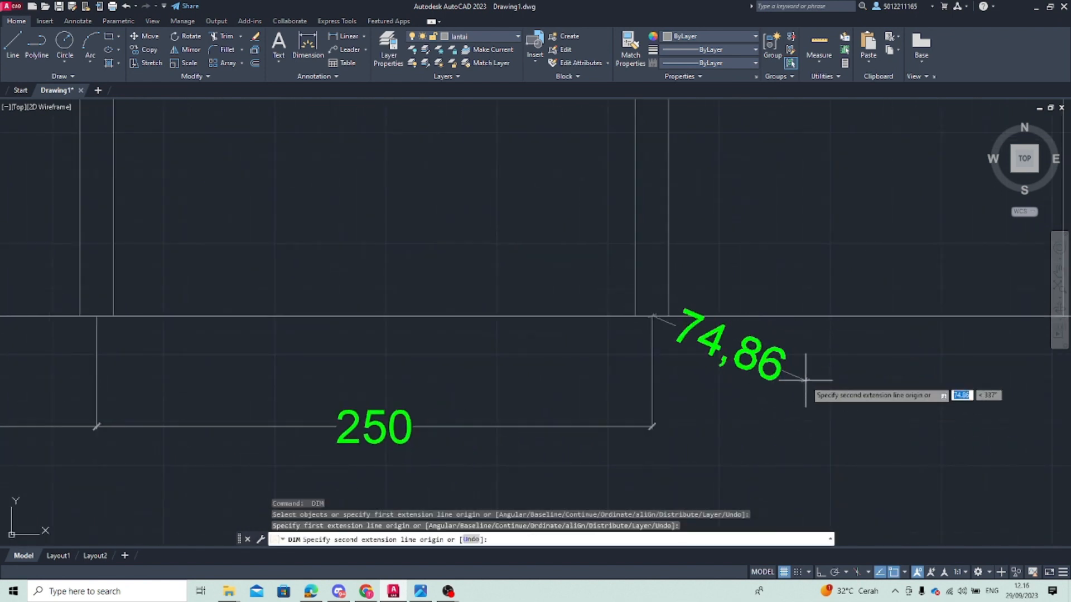
middle_drag(1024, 346, 430, 441)
click(503, 412)
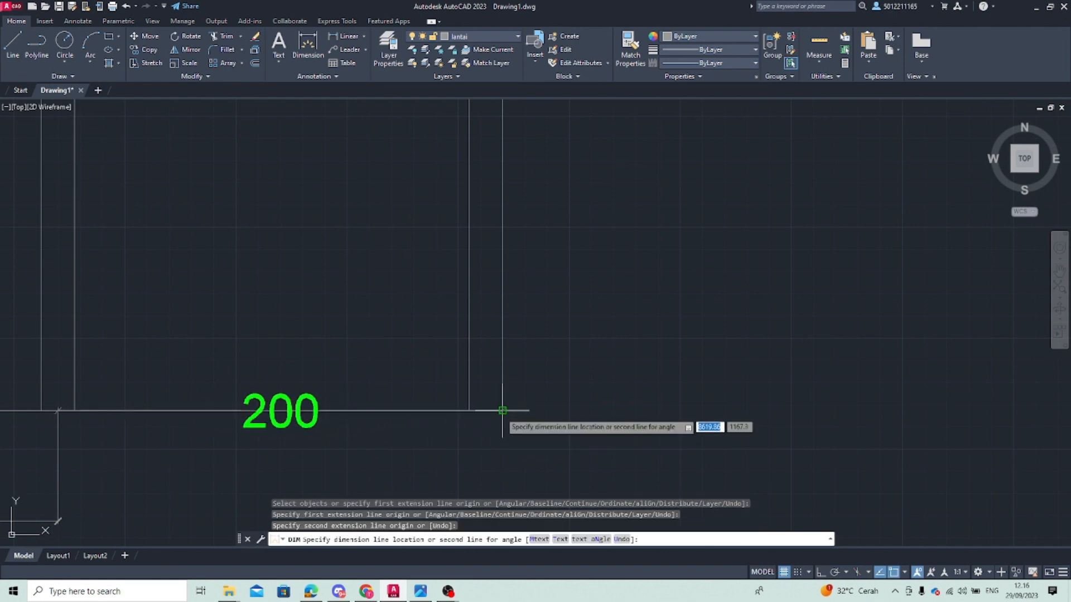
middle_drag(159, 471, 419, 299)
scroll(419, 299, up, 4)
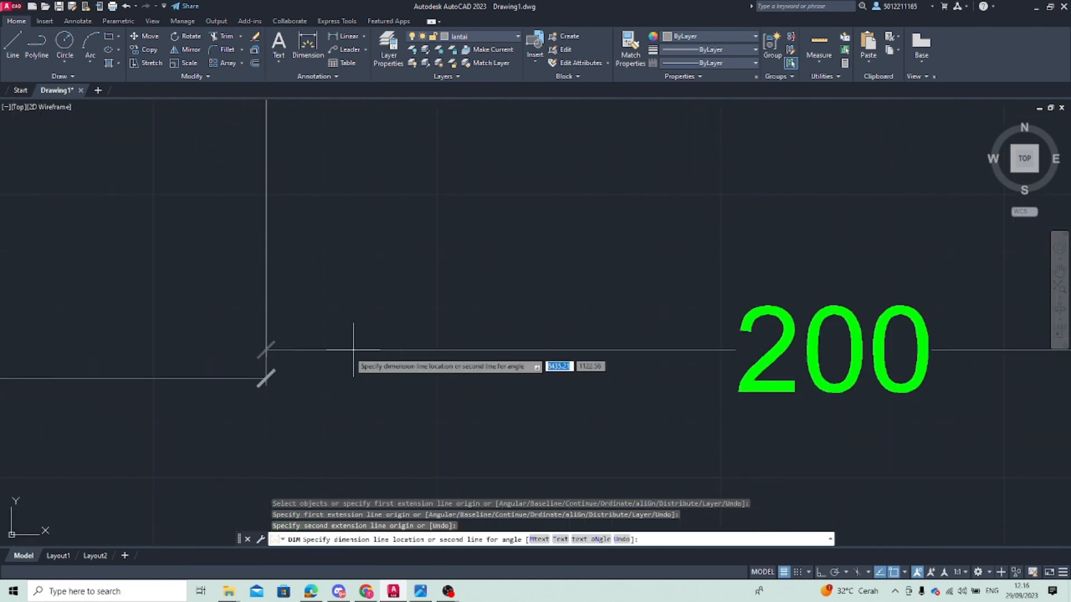
click(278, 383)
key(Return)
scroll(401, 375, down, 5)
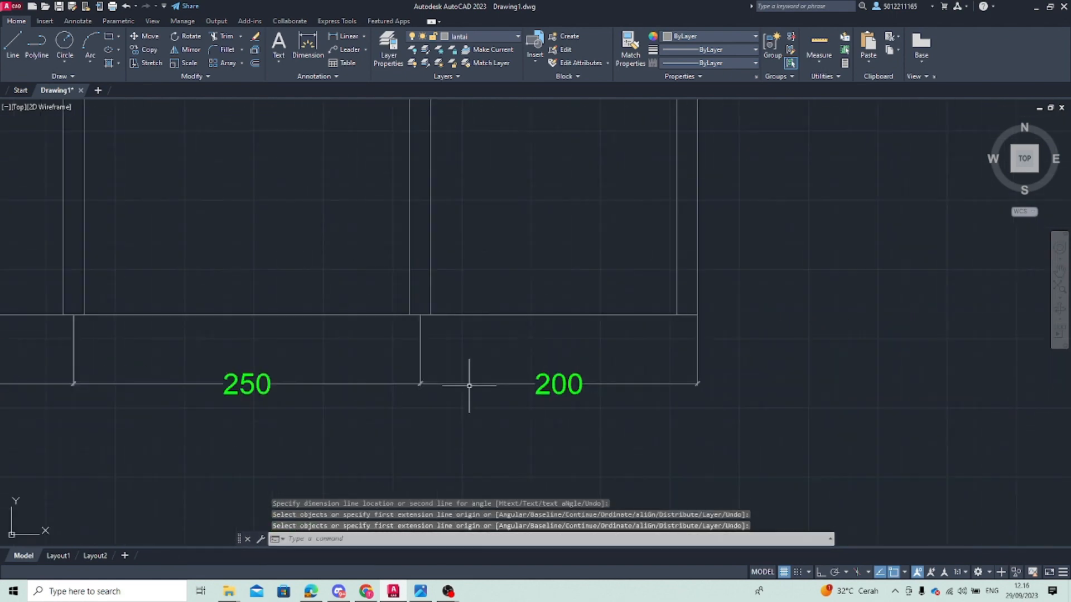
Dimension the height of the low end block along its outer wall, placing the dimension line at an offset of 50
middle_drag(470, 375, 326, 380)
scroll(346, 371, down, 4)
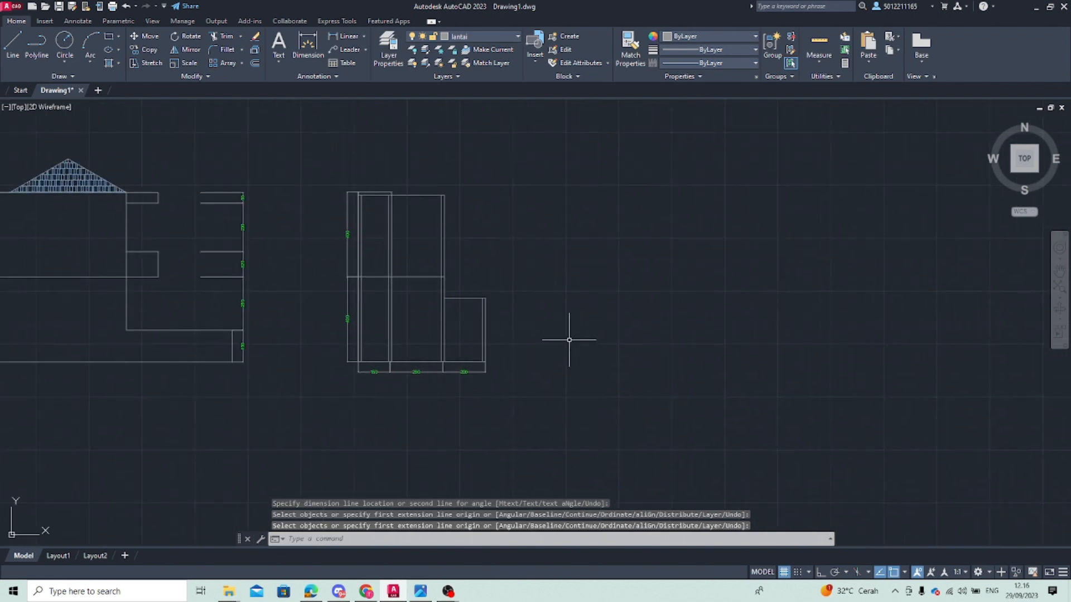
click(294, 58)
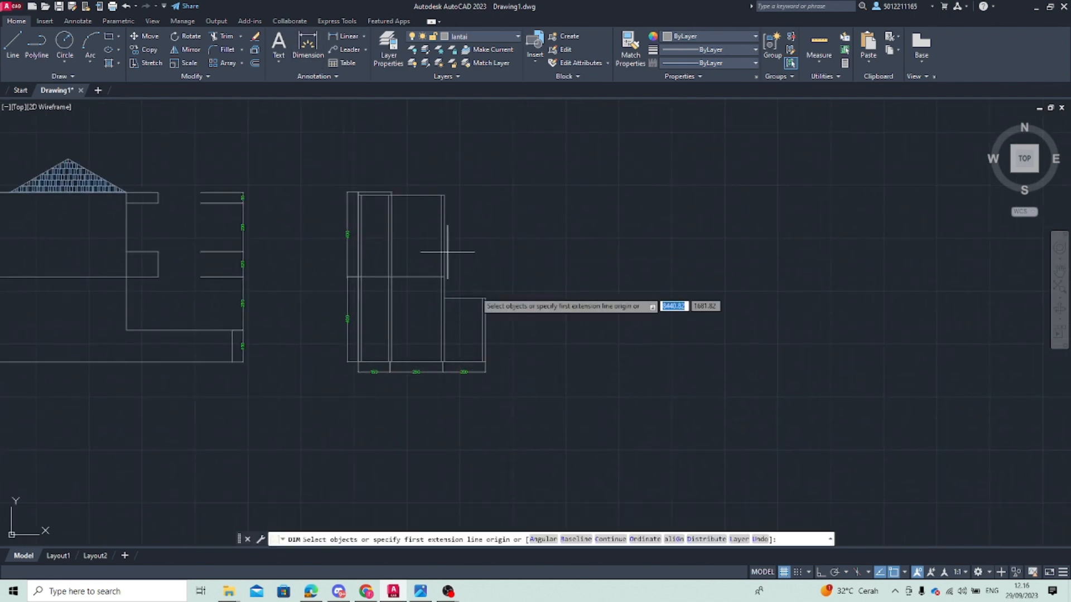
scroll(435, 312, up, 4)
click(435, 452)
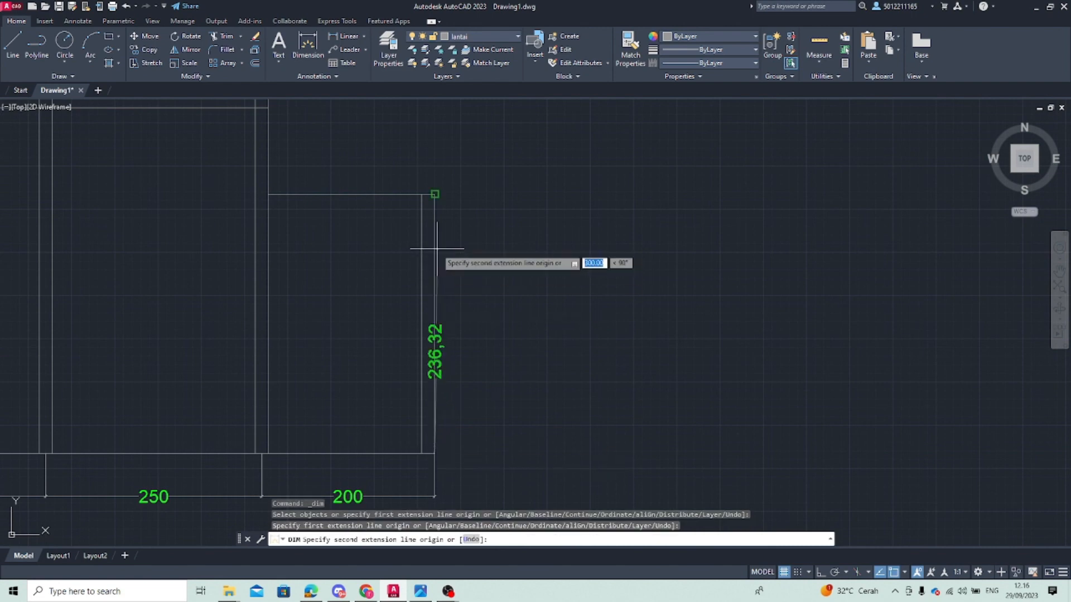
click(435, 194)
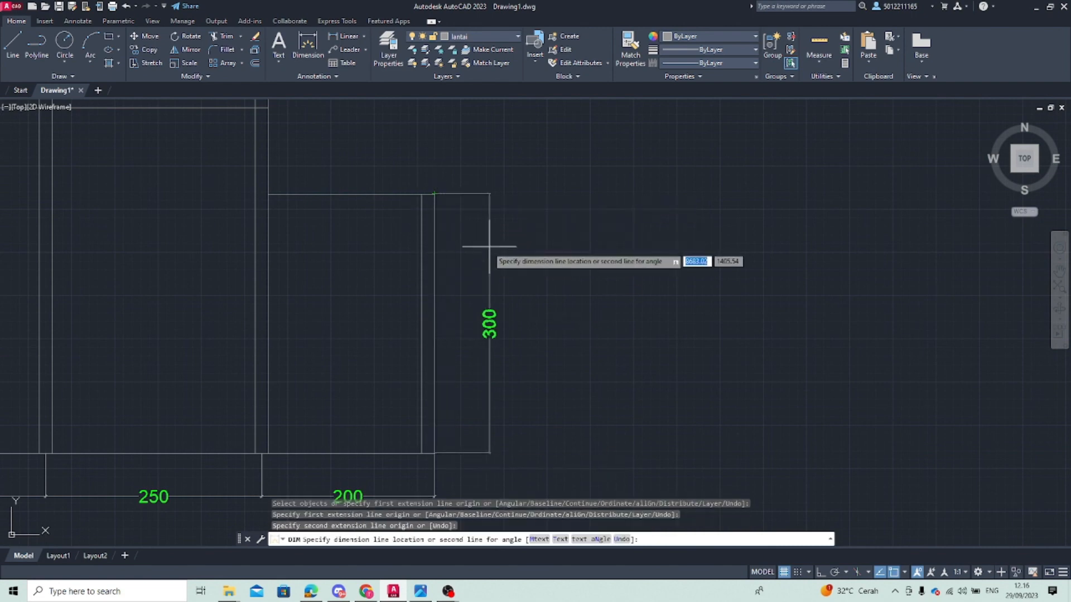
text(50)
key(Return)
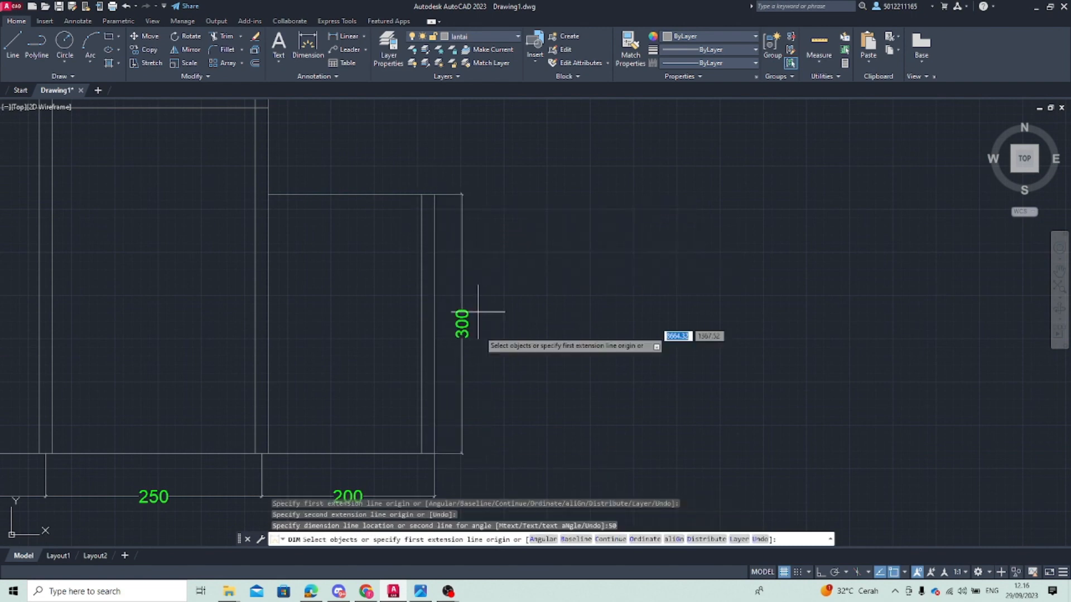
Examine the floor plan, front elevation, roof plan and both sections together to review the drawing set and its dimensions
scroll(485, 261, down, 5)
scroll(275, 337, up, 3)
mouse_move(276, 336)
middle_down()
mouse_move(291, 365)
mouse_move(421, 313)
middle_up()
scroll(265, 337, down, 2)
middle_drag(78, 360, 529, 338)
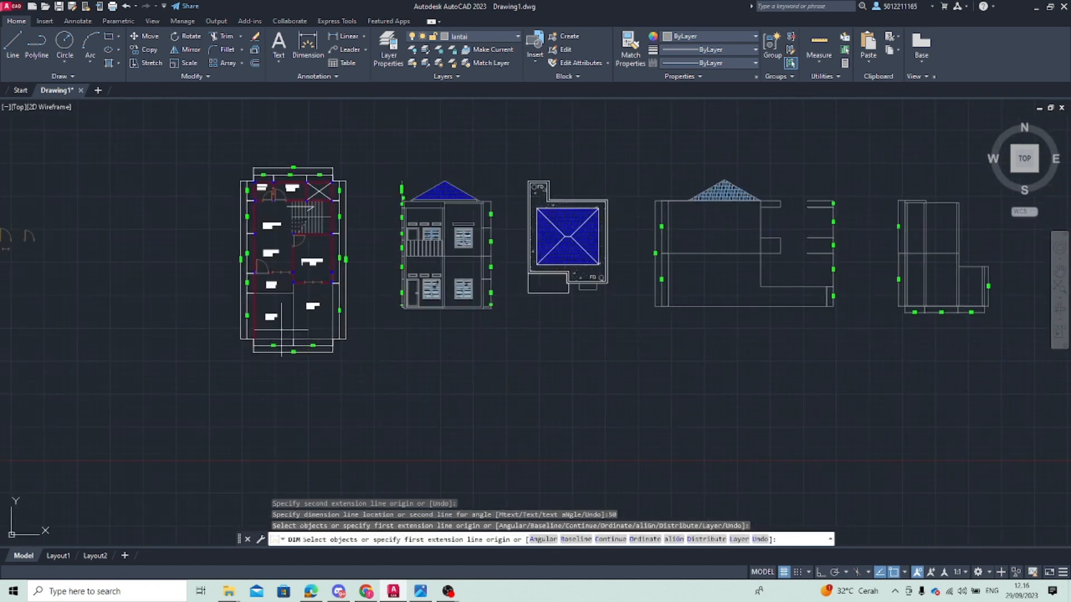
scroll(598, 367, down, 4)
middle_drag(623, 365, 668, 370)
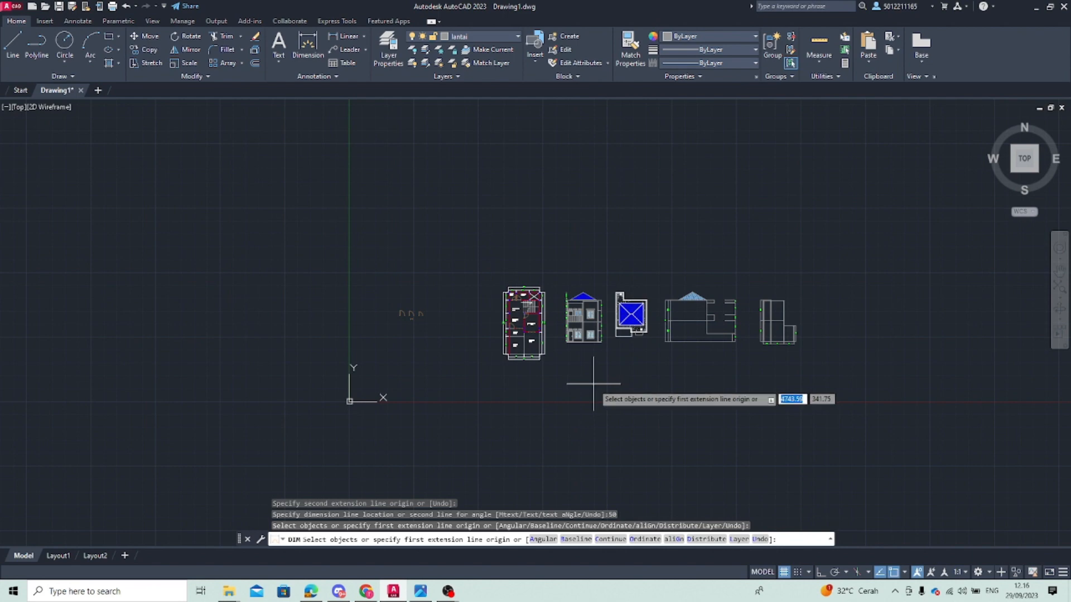
middle_drag(593, 384, 424, 374)
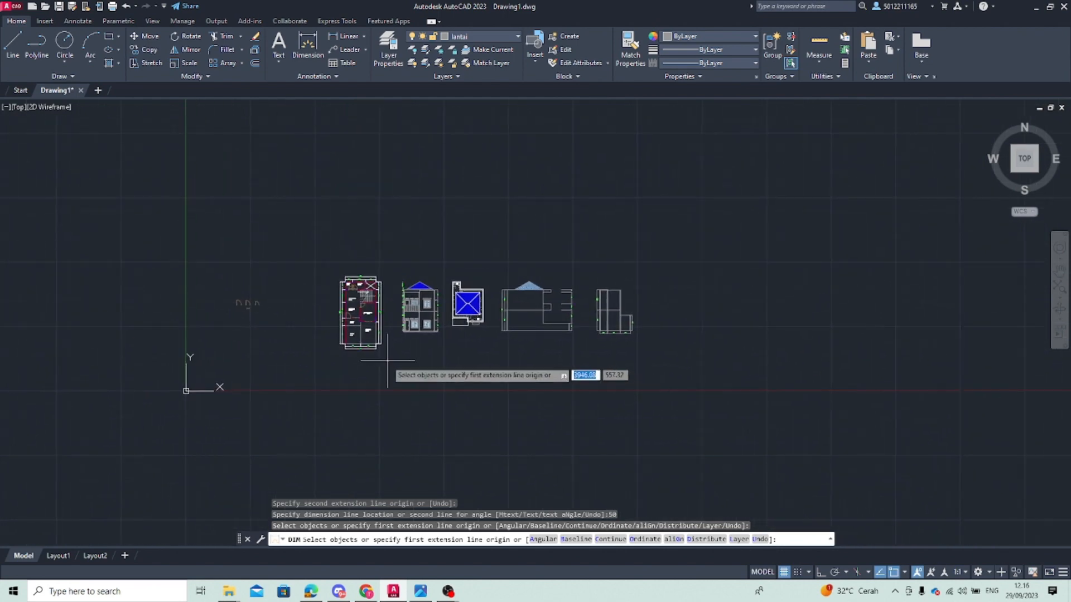
scroll(388, 360, up, 3)
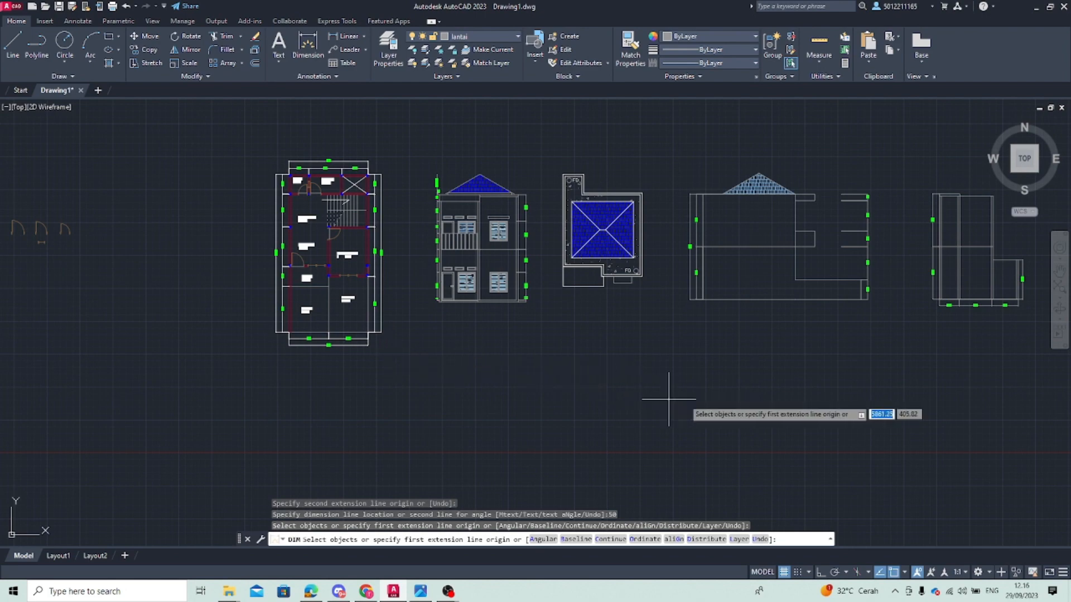
mouse_move(686, 382)
middle_down()
mouse_move(681, 411)
mouse_move(401, 435)
mouse_move(420, 418)
middle_up()
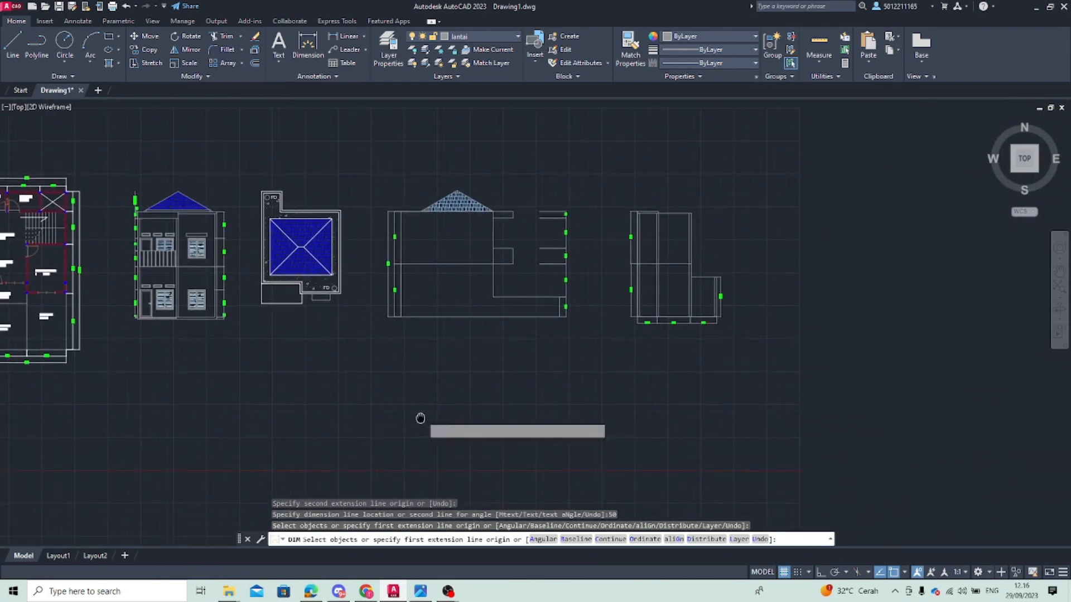
scroll(278, 347, up, 2)
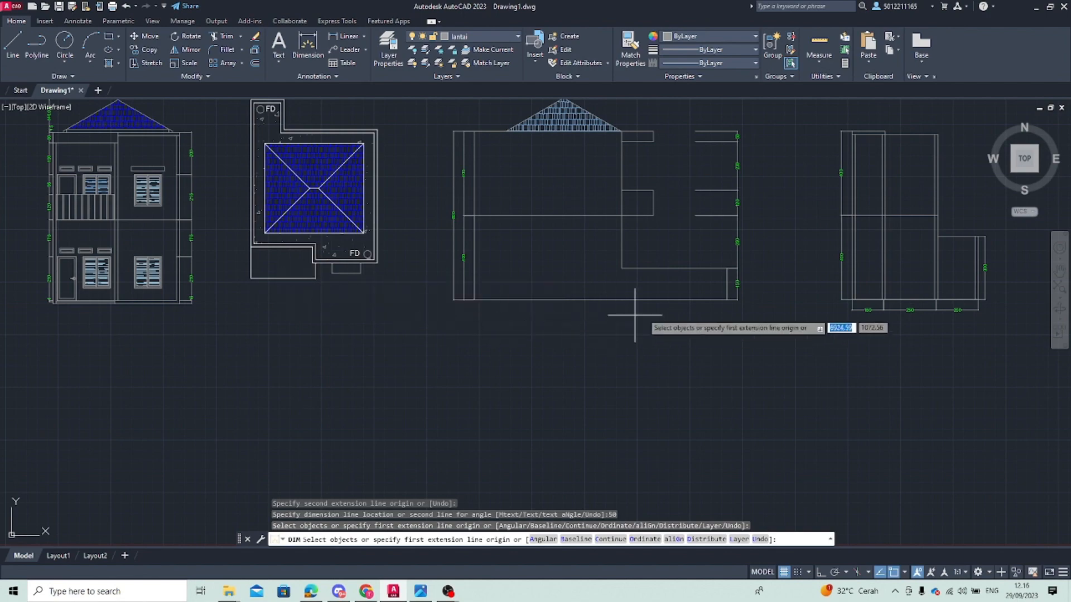
middle_drag(693, 312, 557, 327)
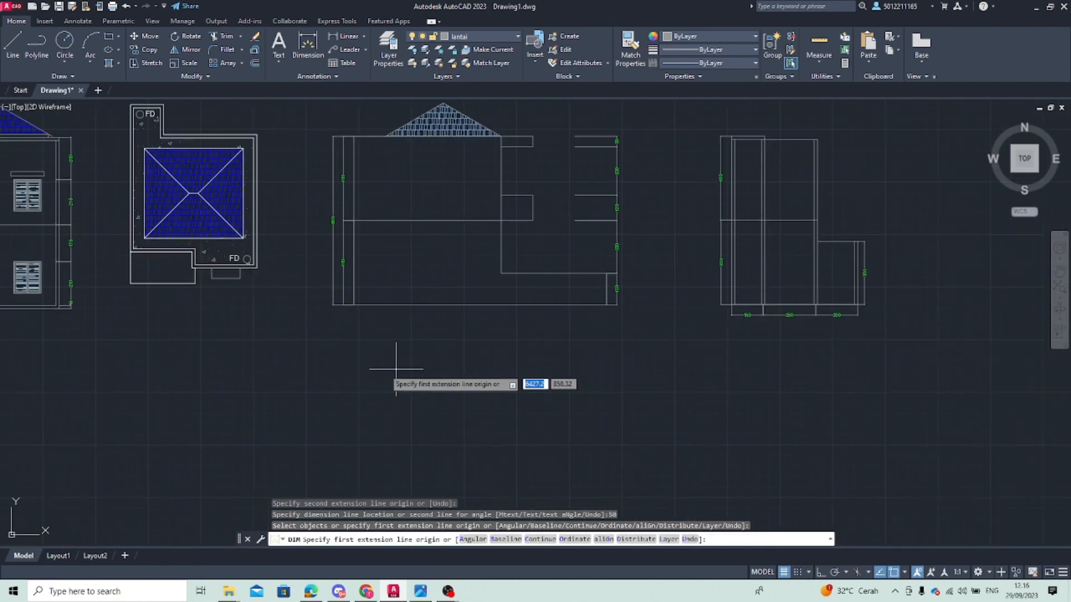
scroll(394, 359, down, 2)
mouse_move(407, 361)
middle_down()
mouse_move(446, 351)
mouse_move(390, 359)
mouse_move(427, 358)
mouse_move(407, 402)
mouse_move(439, 362)
middle_up()
scroll(406, 401, down, 2)
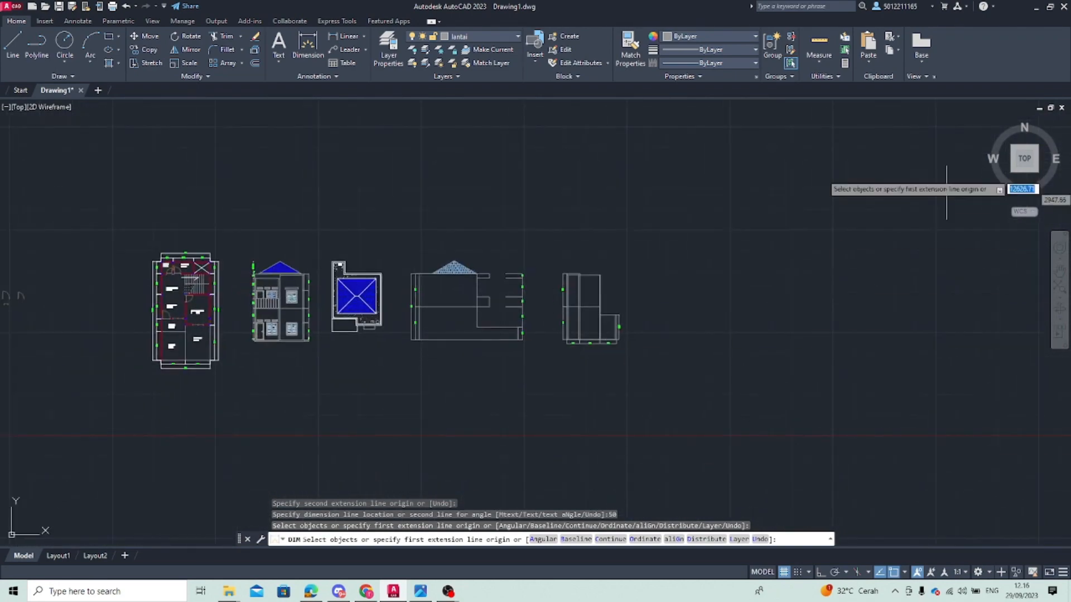